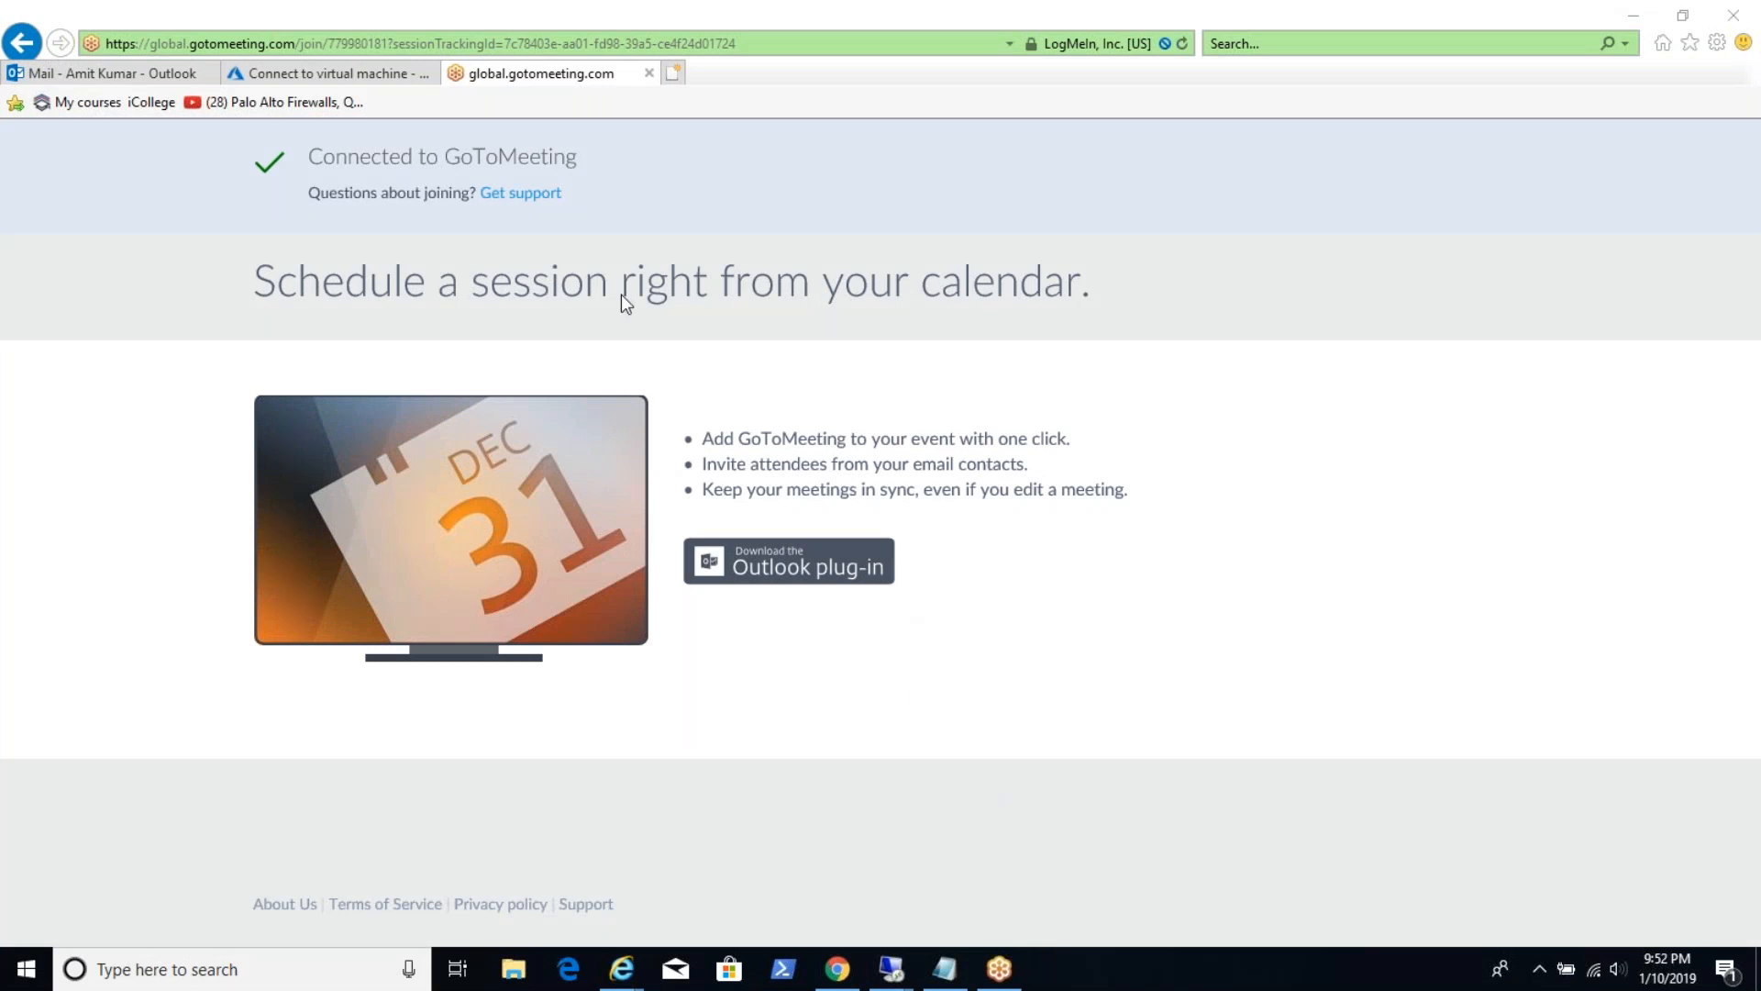
Bring up the Azure page for connecting to the SCCMPS1 virtual machine and look over the open remote desktop sessions.
left_click(342, 45)
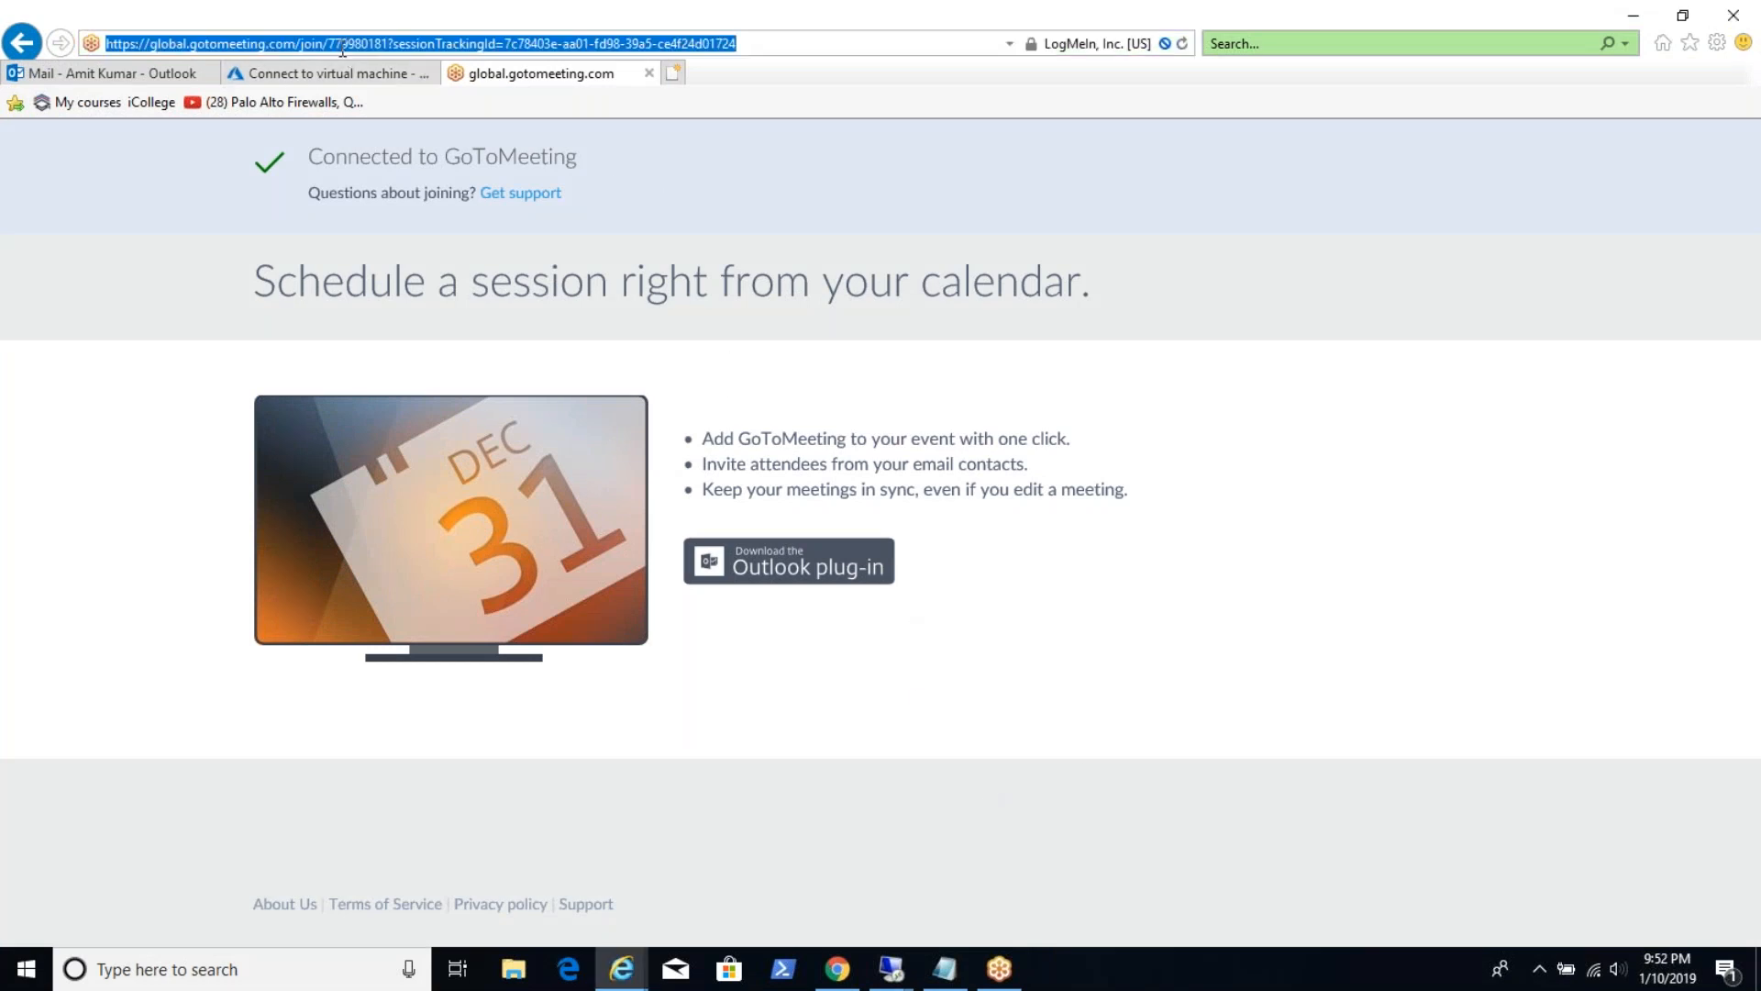
left_click(313, 76)
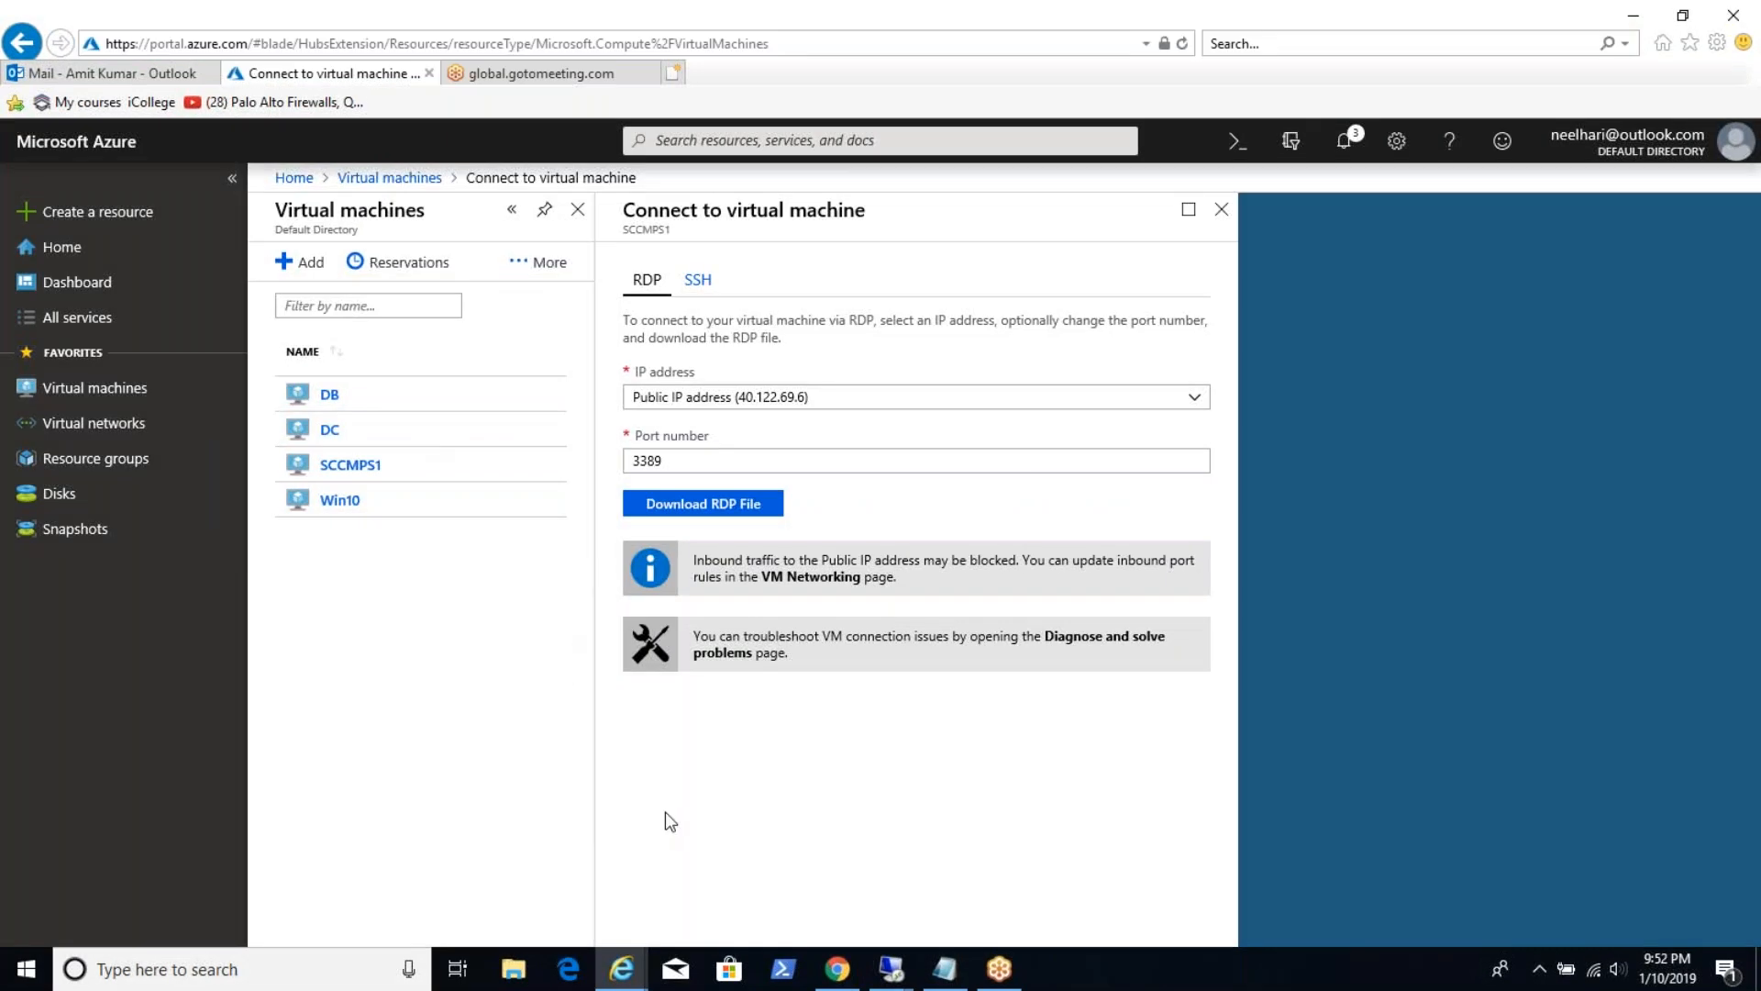
left_click(908, 969)
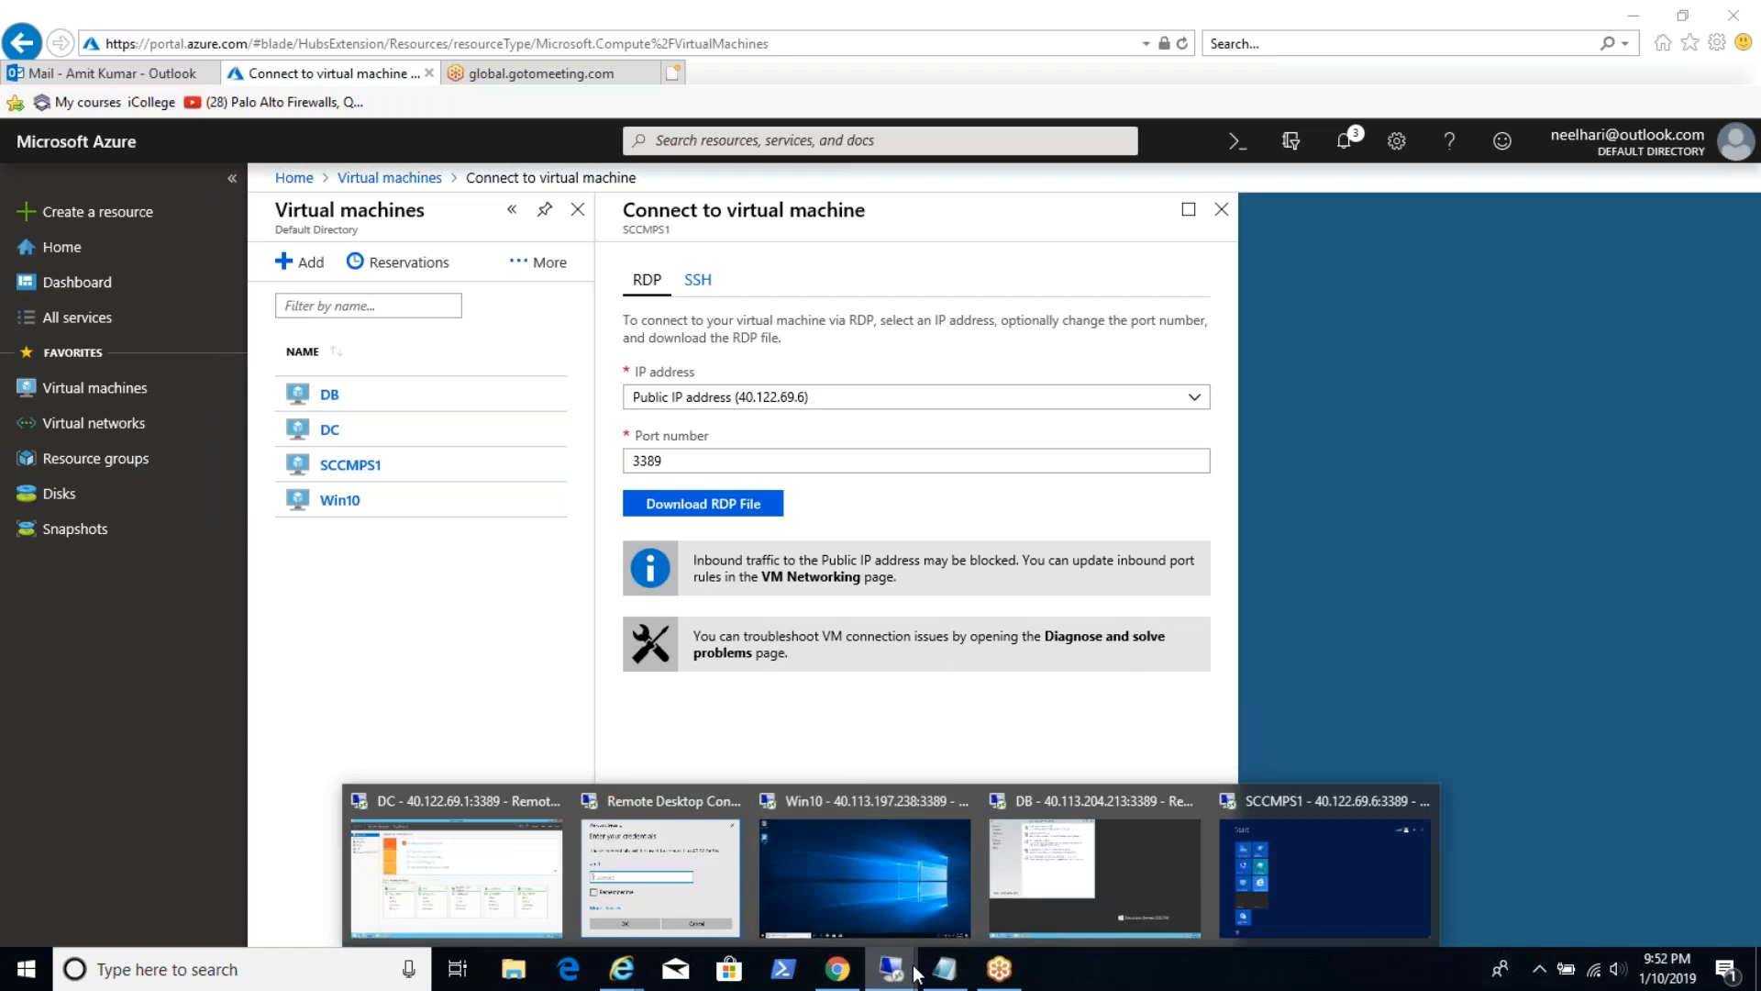
mouse_move(901, 891)
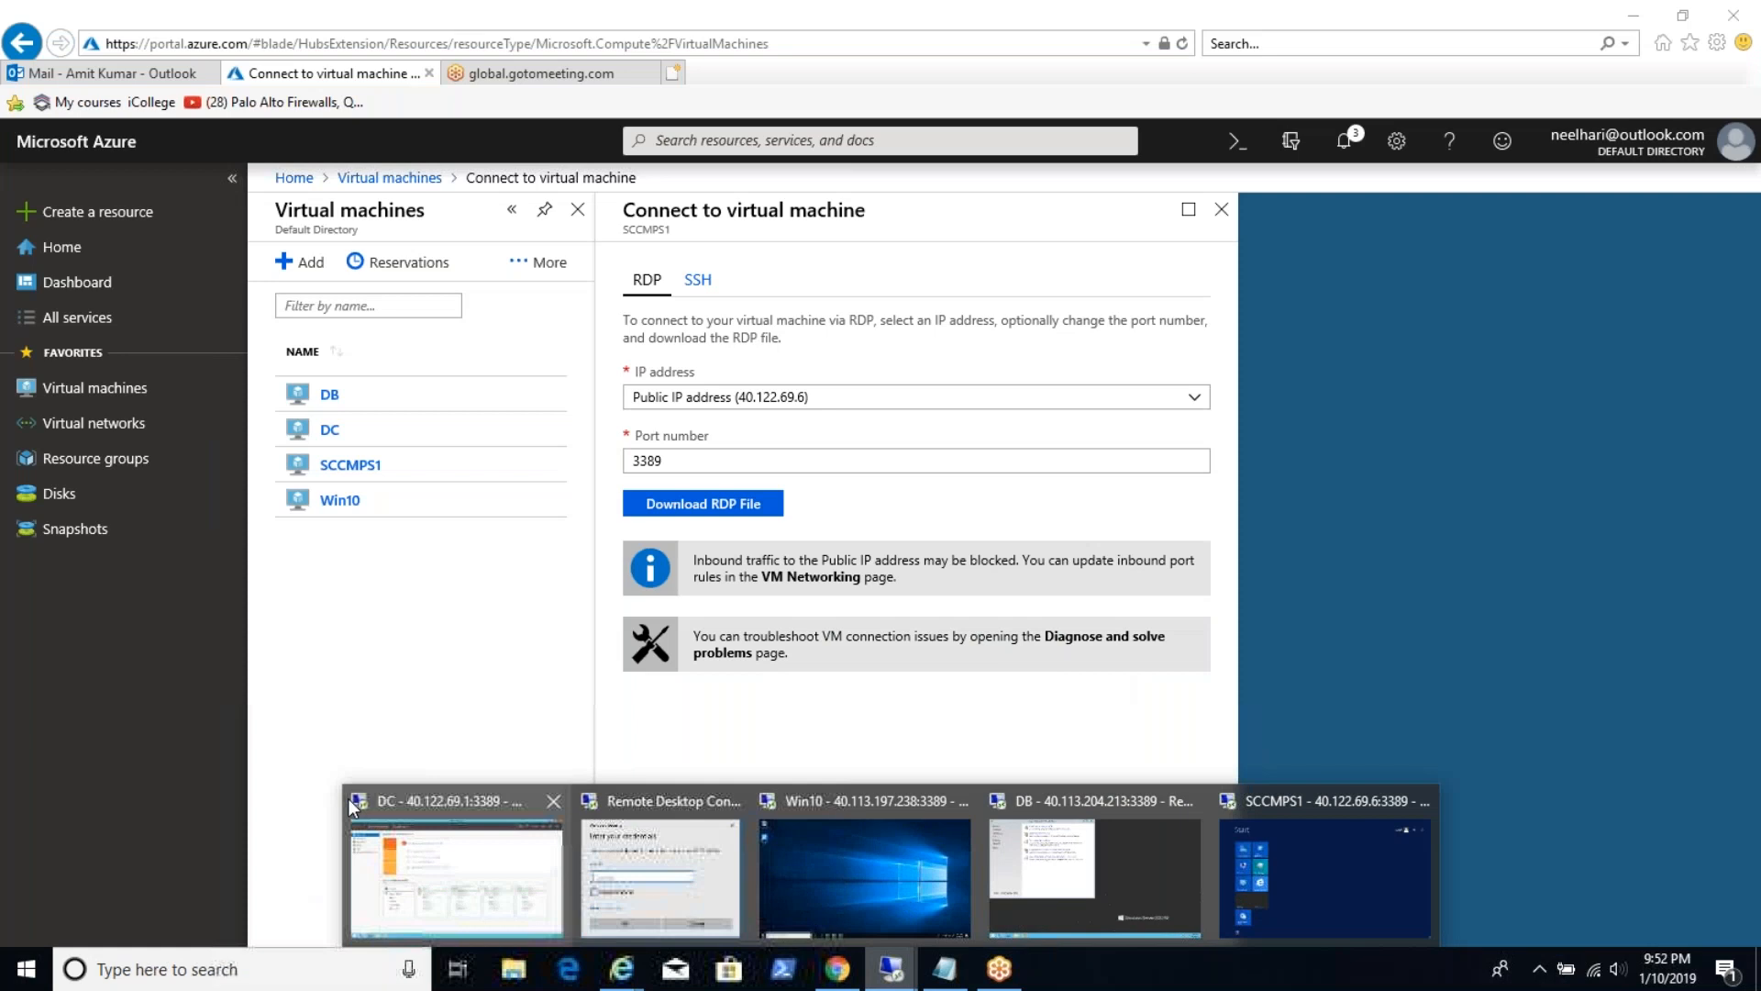
mouse_move(349, 798)
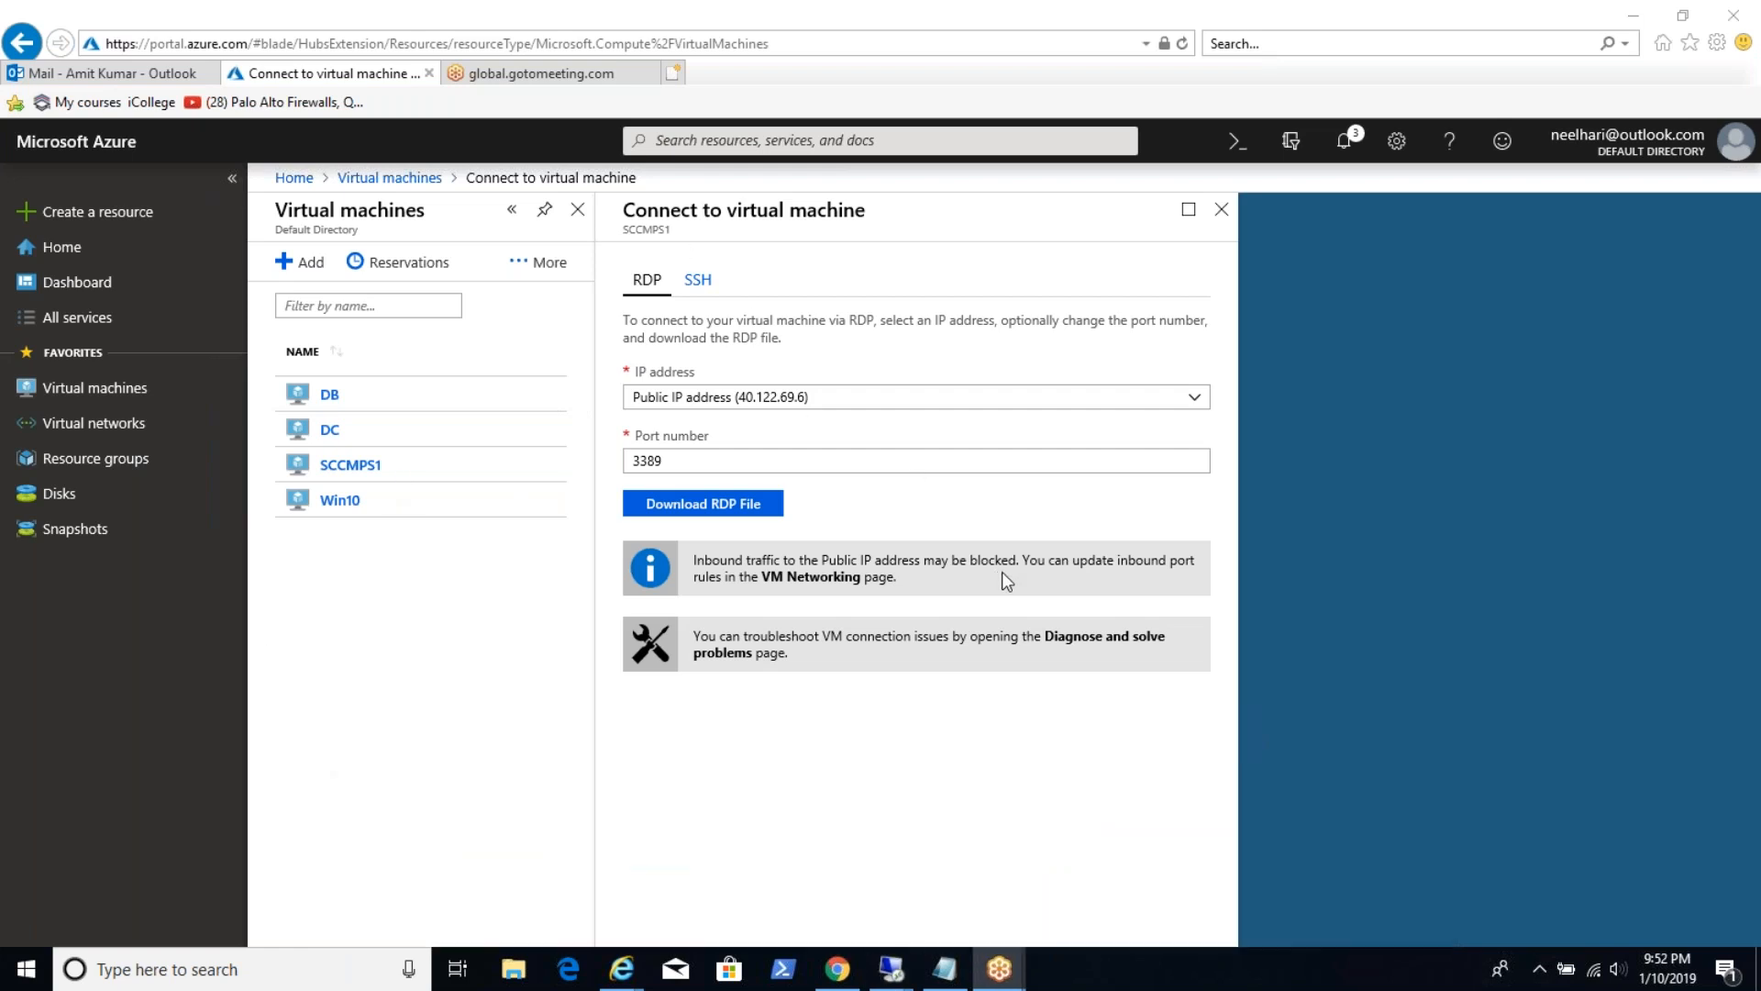
left_click(1127, 607)
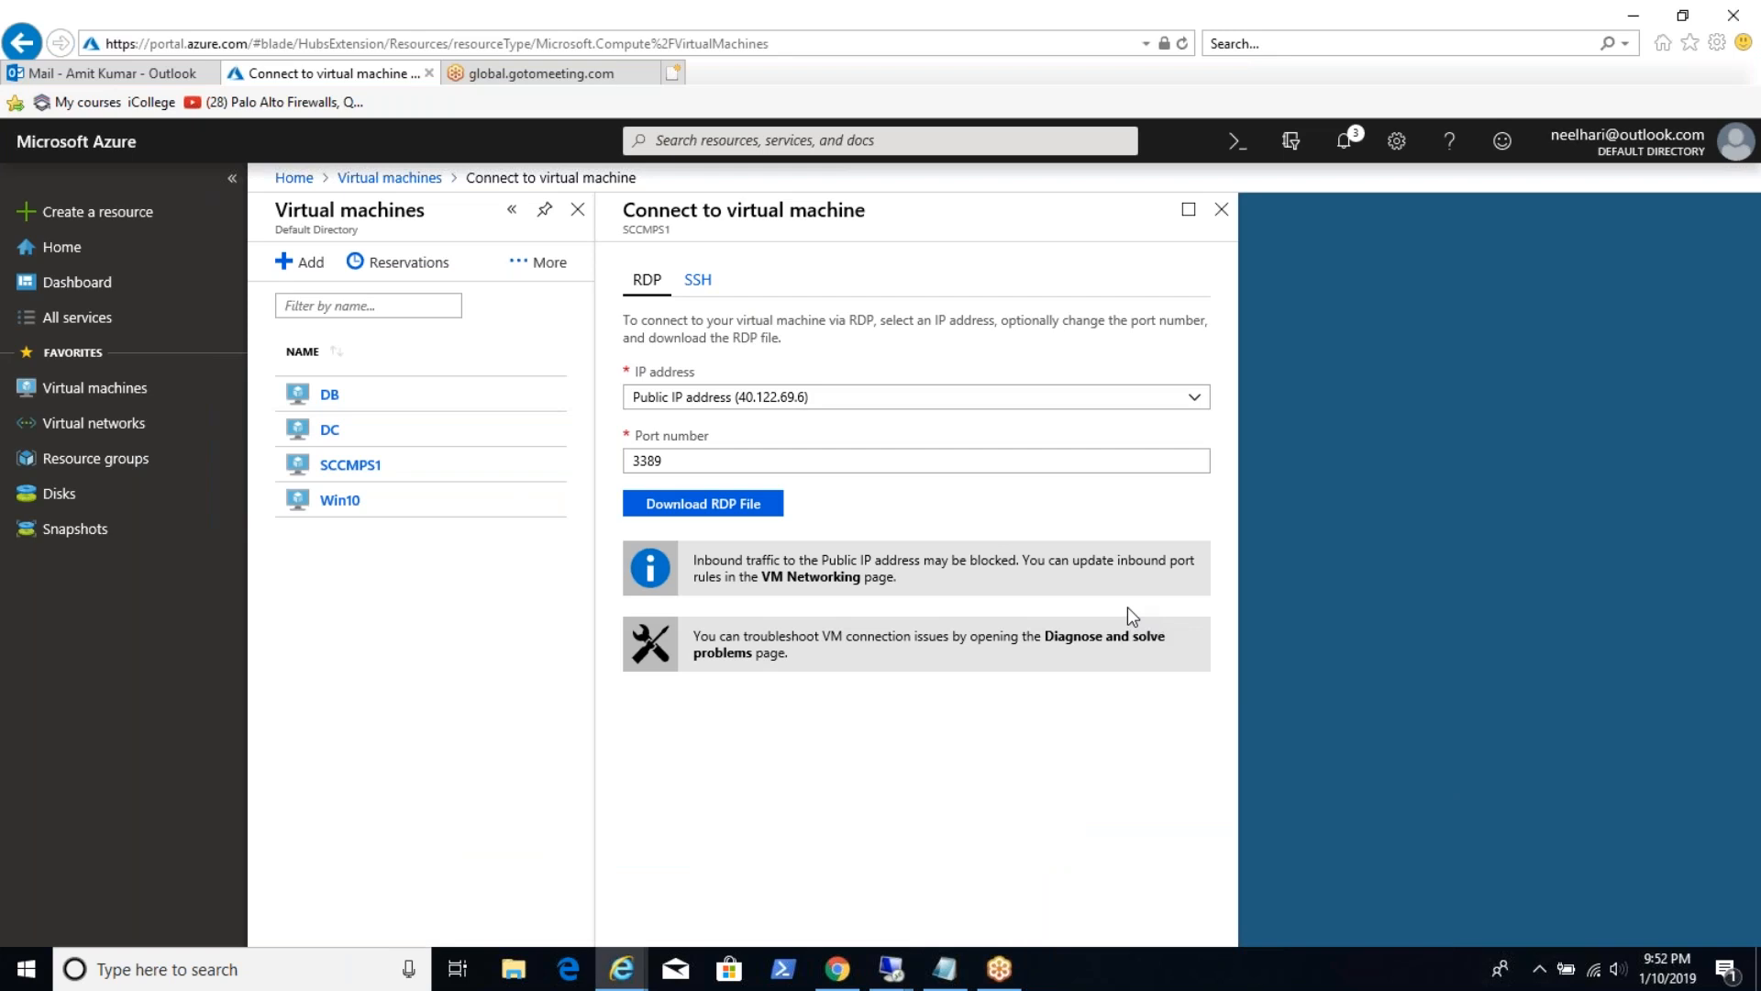
Cancel the pending remote desktop credentials prompt for 40.122.69.6.
left_click(882, 972)
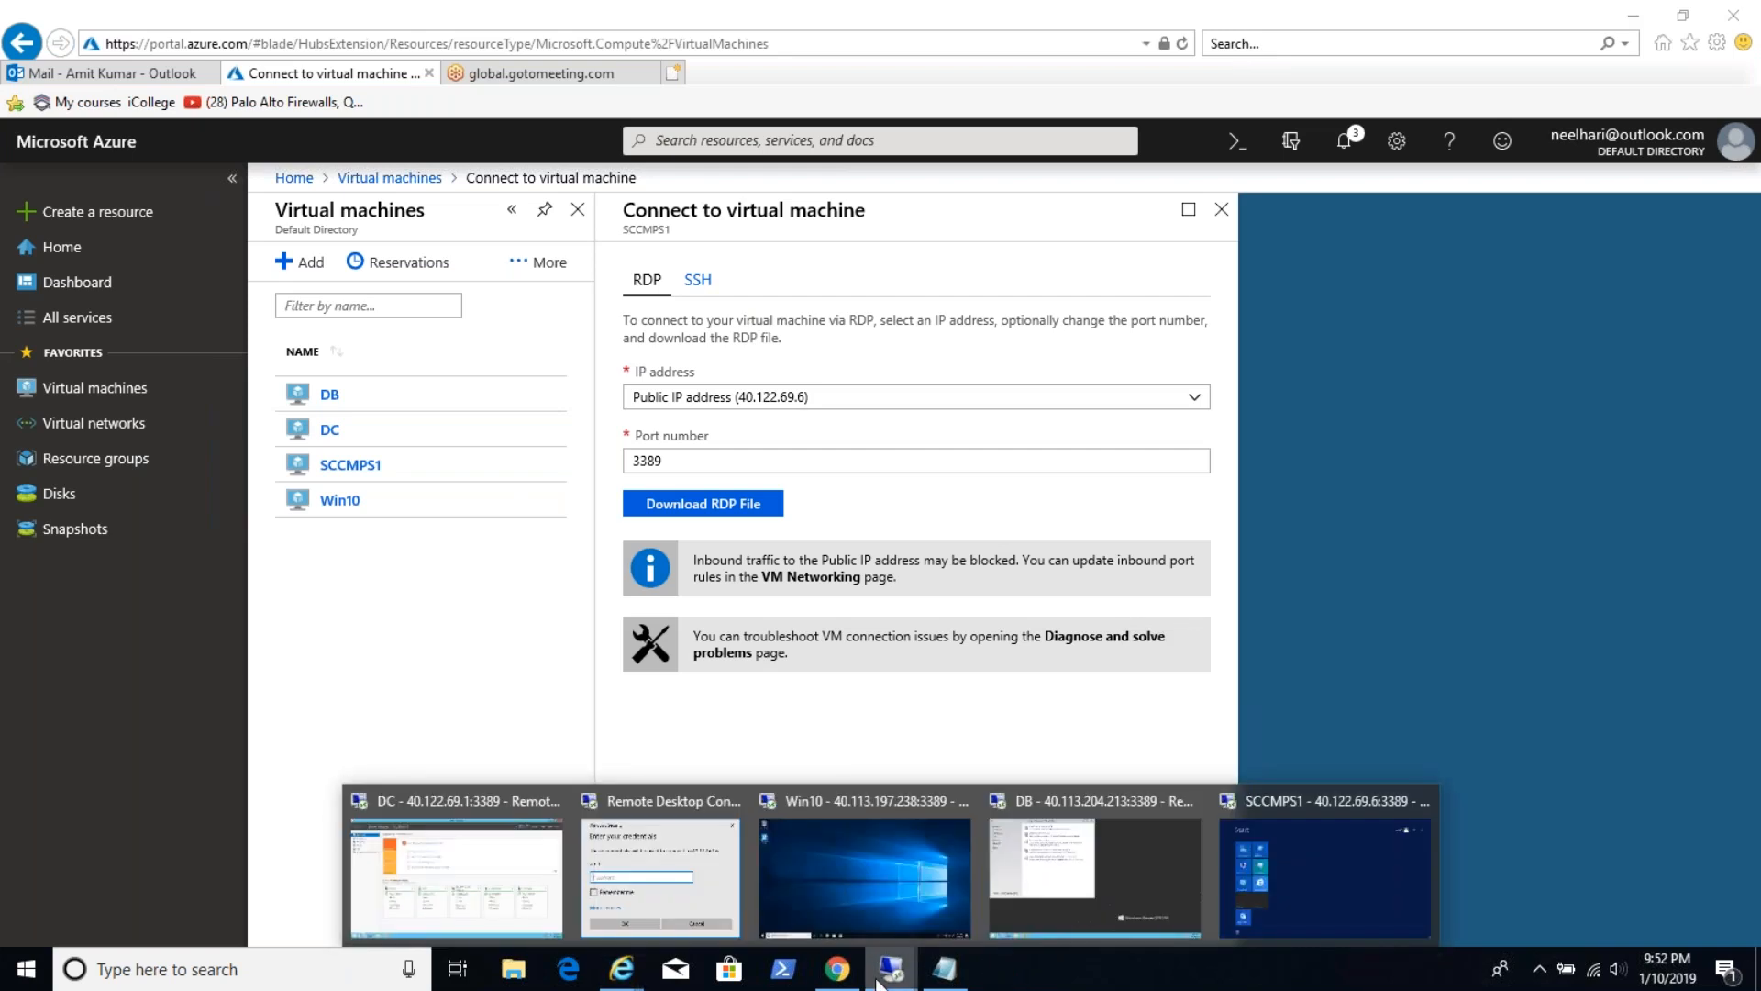
mouse_move(752, 807)
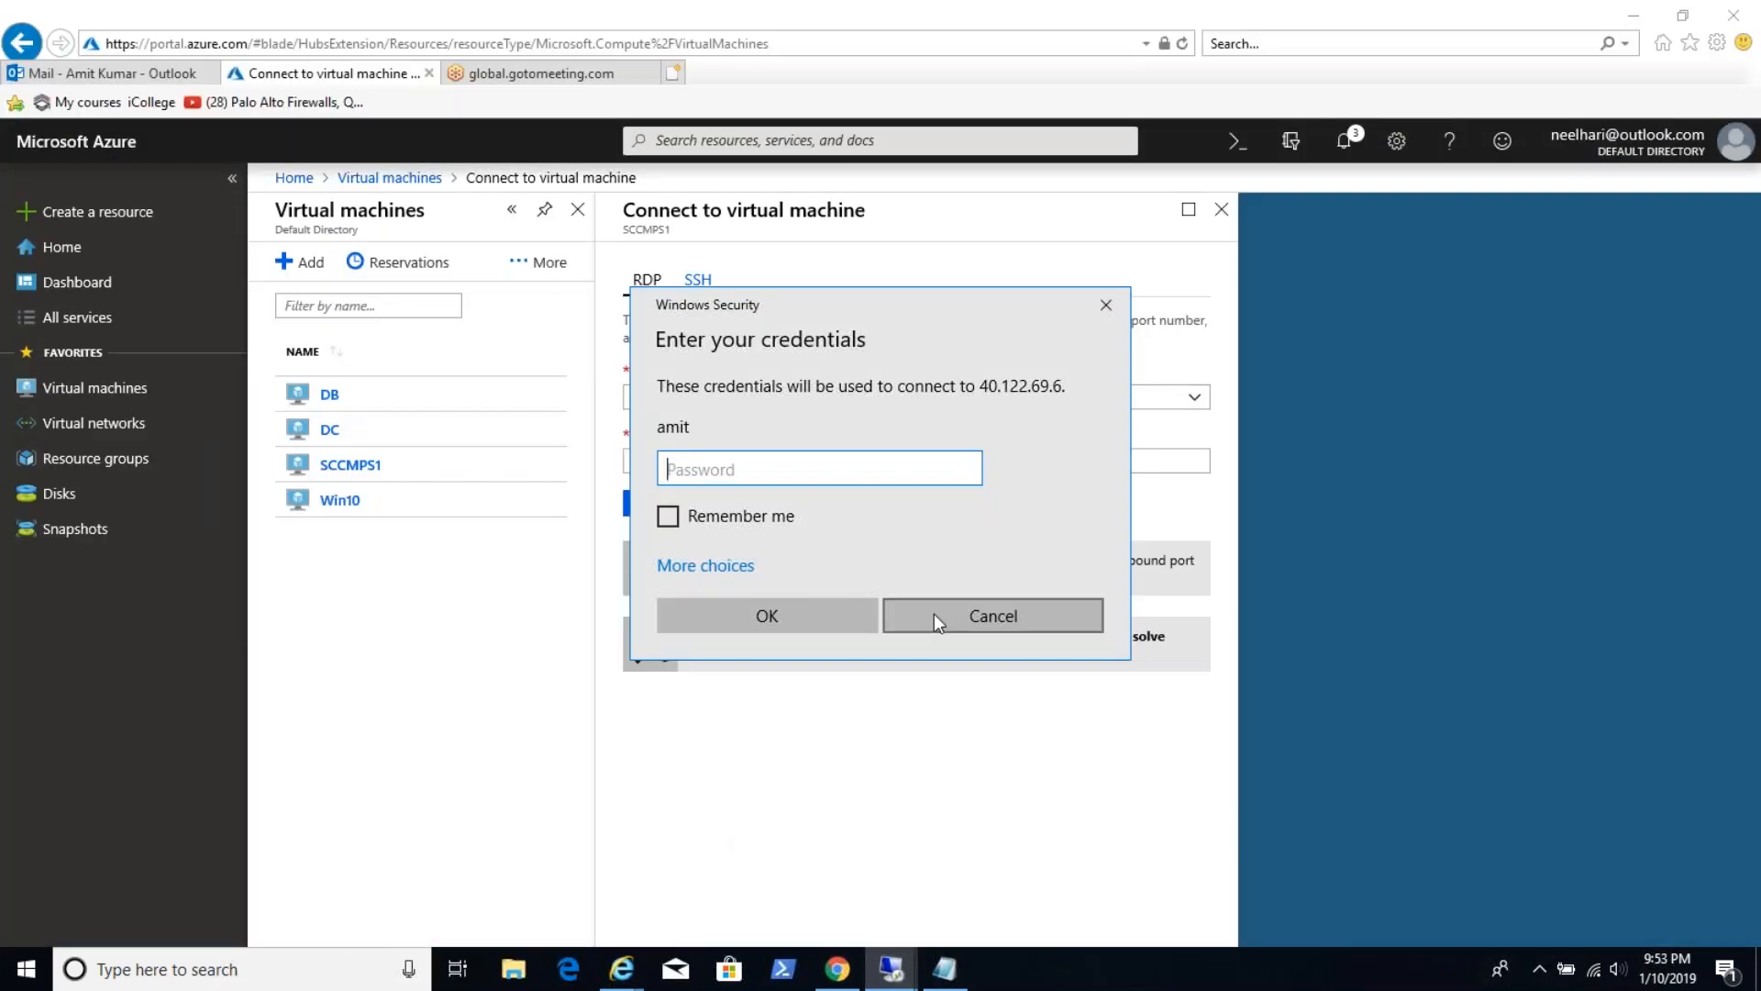
left_click(933, 614)
Preview the DB, SCCMPS1 and Win10 remote sessions and switch to the DC session.
mouse_move(890, 980)
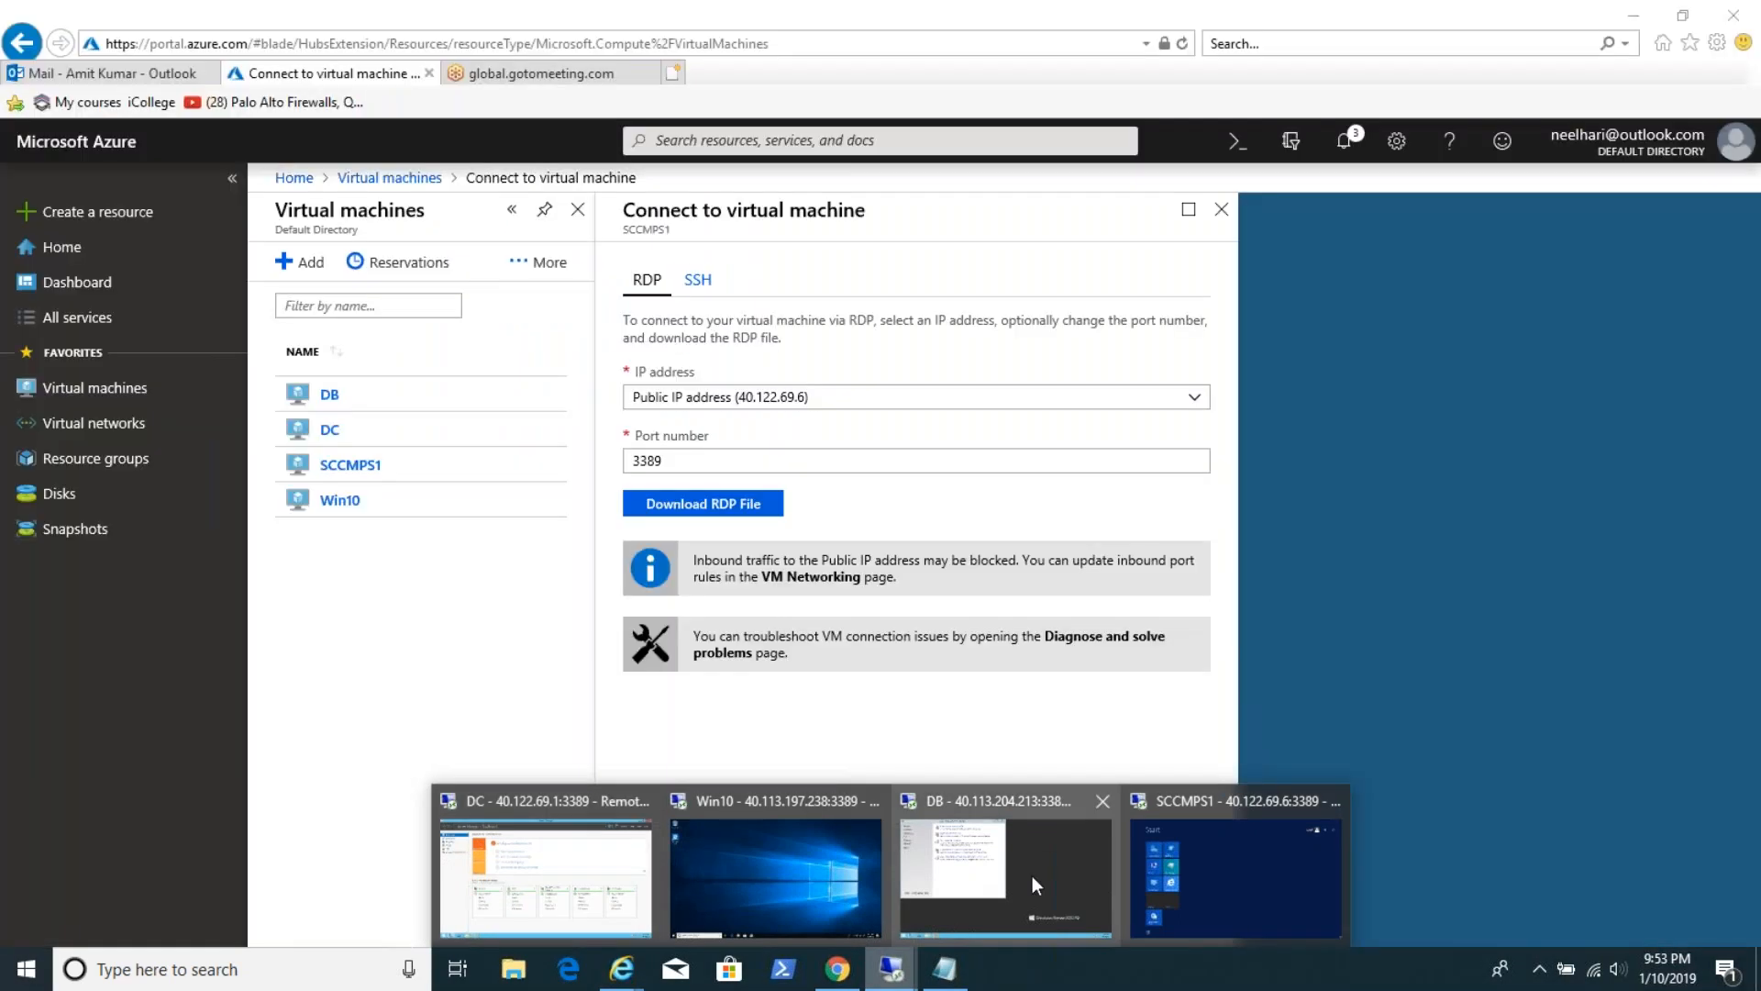
mouse_move(1042, 864)
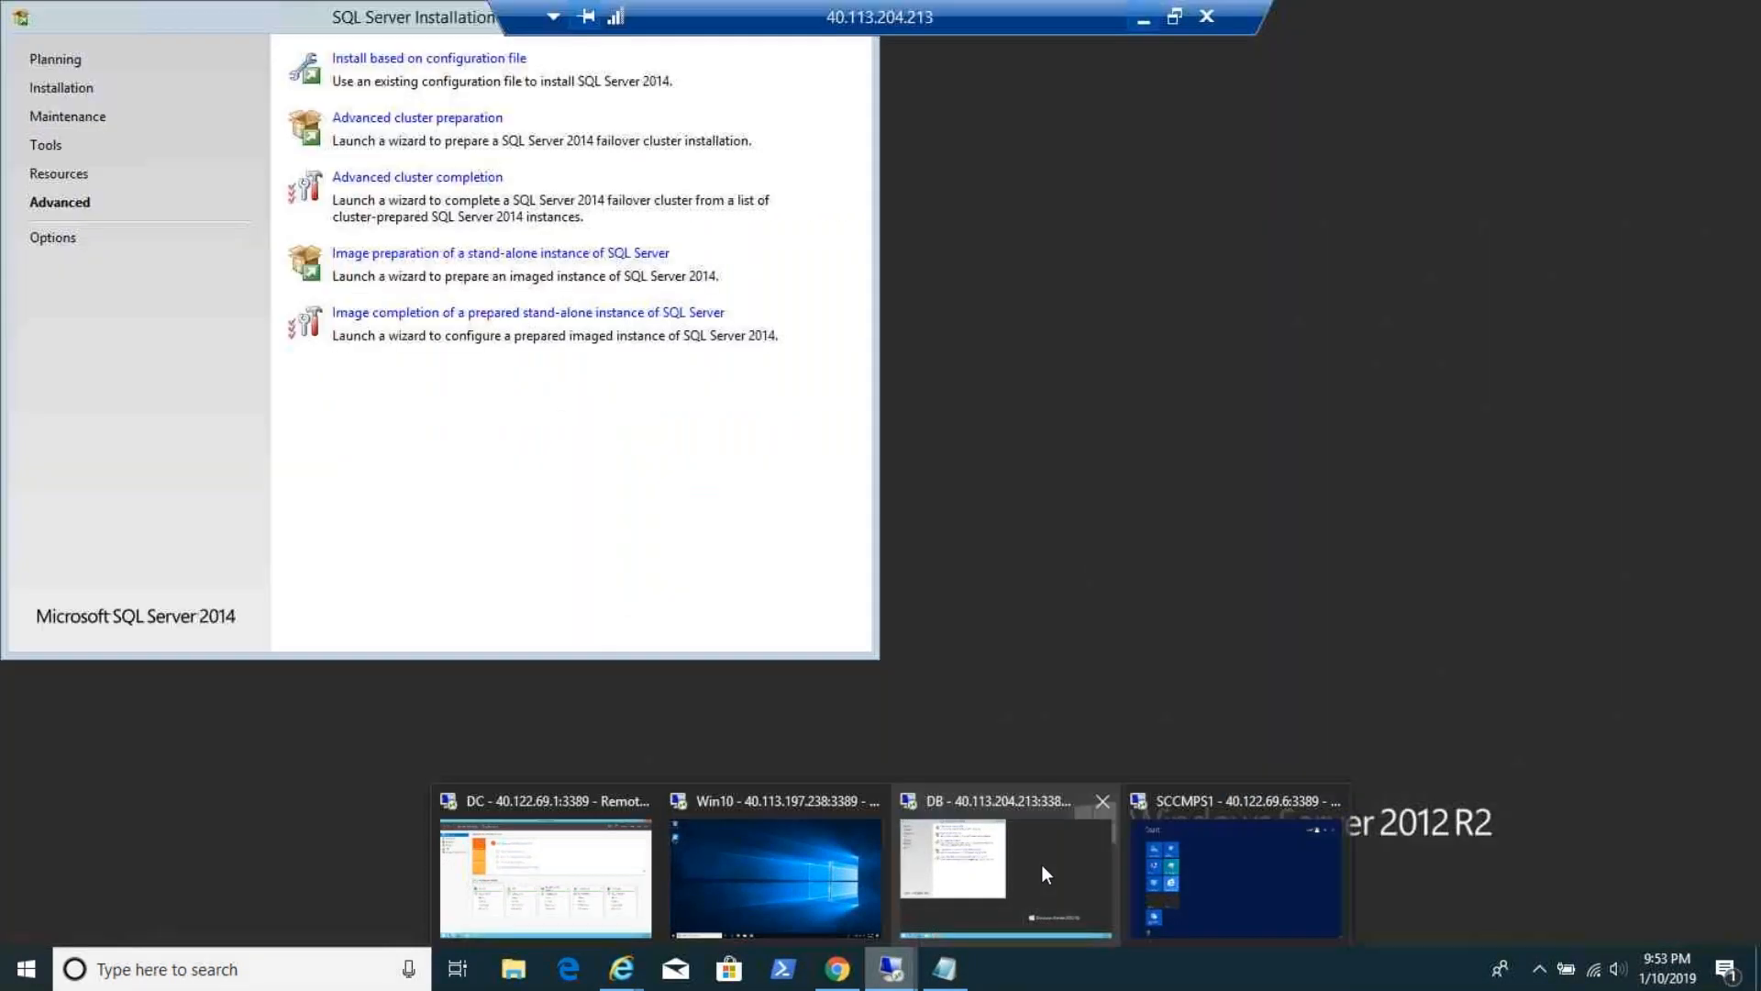
mouse_move(1234, 836)
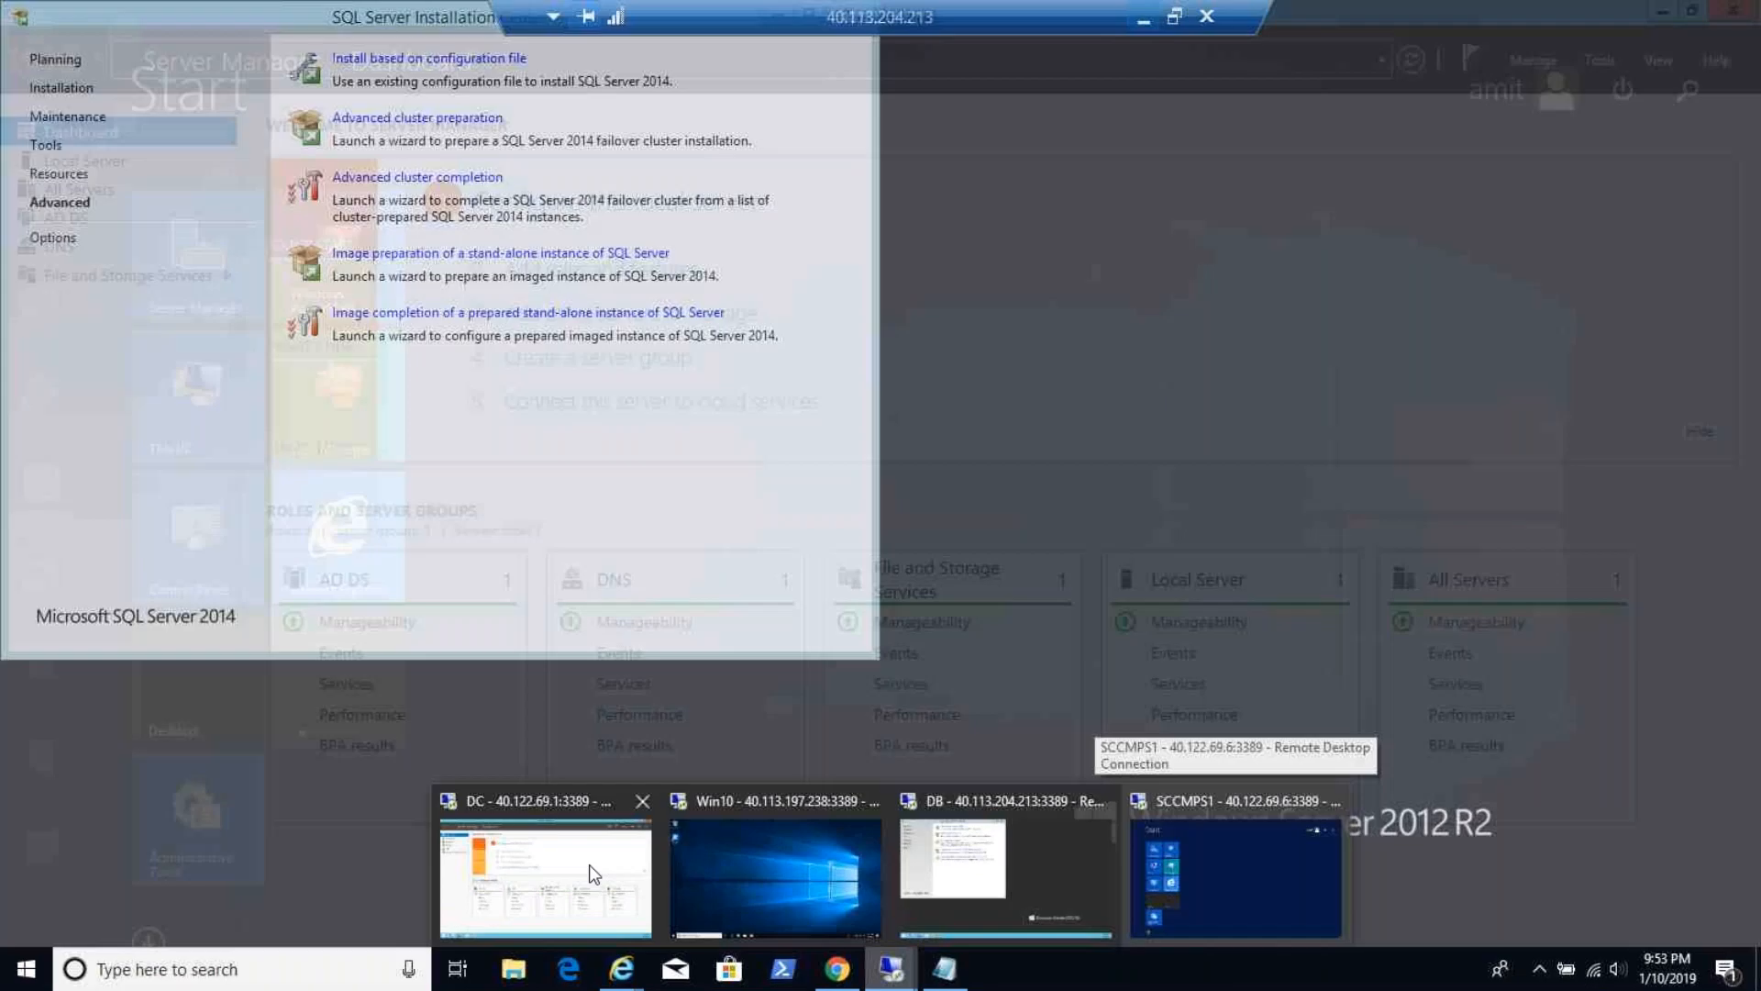
mouse_move(795, 869)
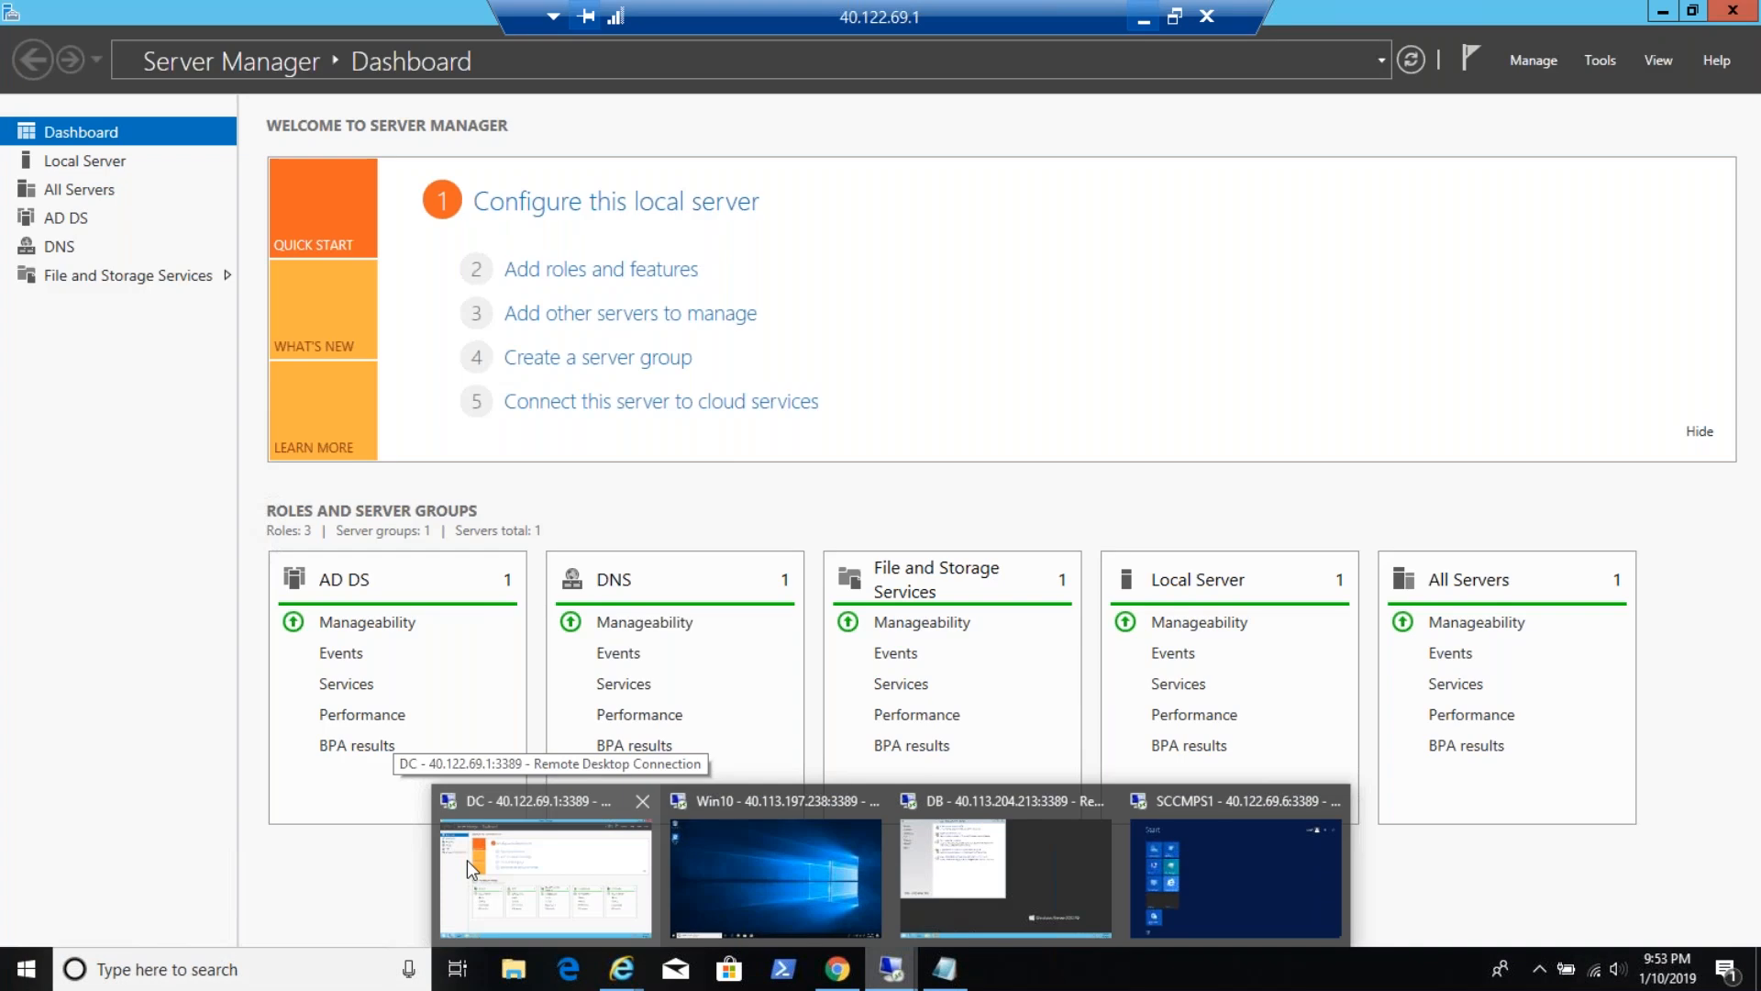
left_click(466, 860)
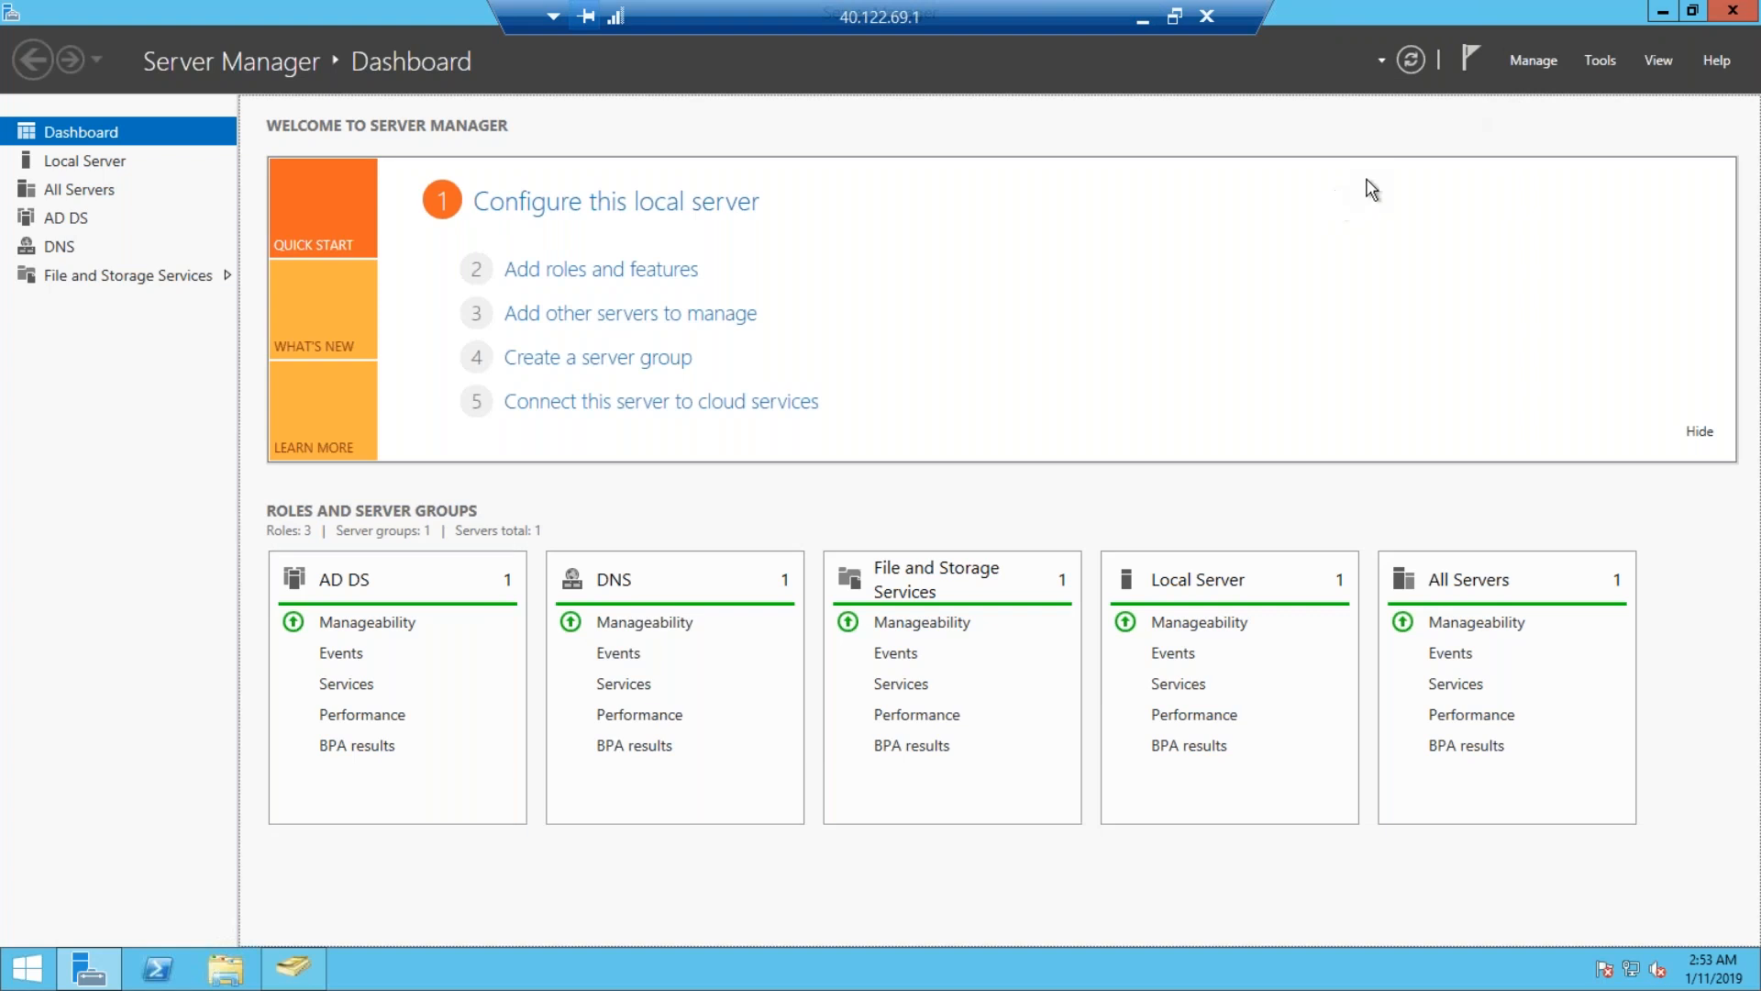
Open Active Directory Users and Computers on DC and turn on Advanced Features.
left_click(1598, 59)
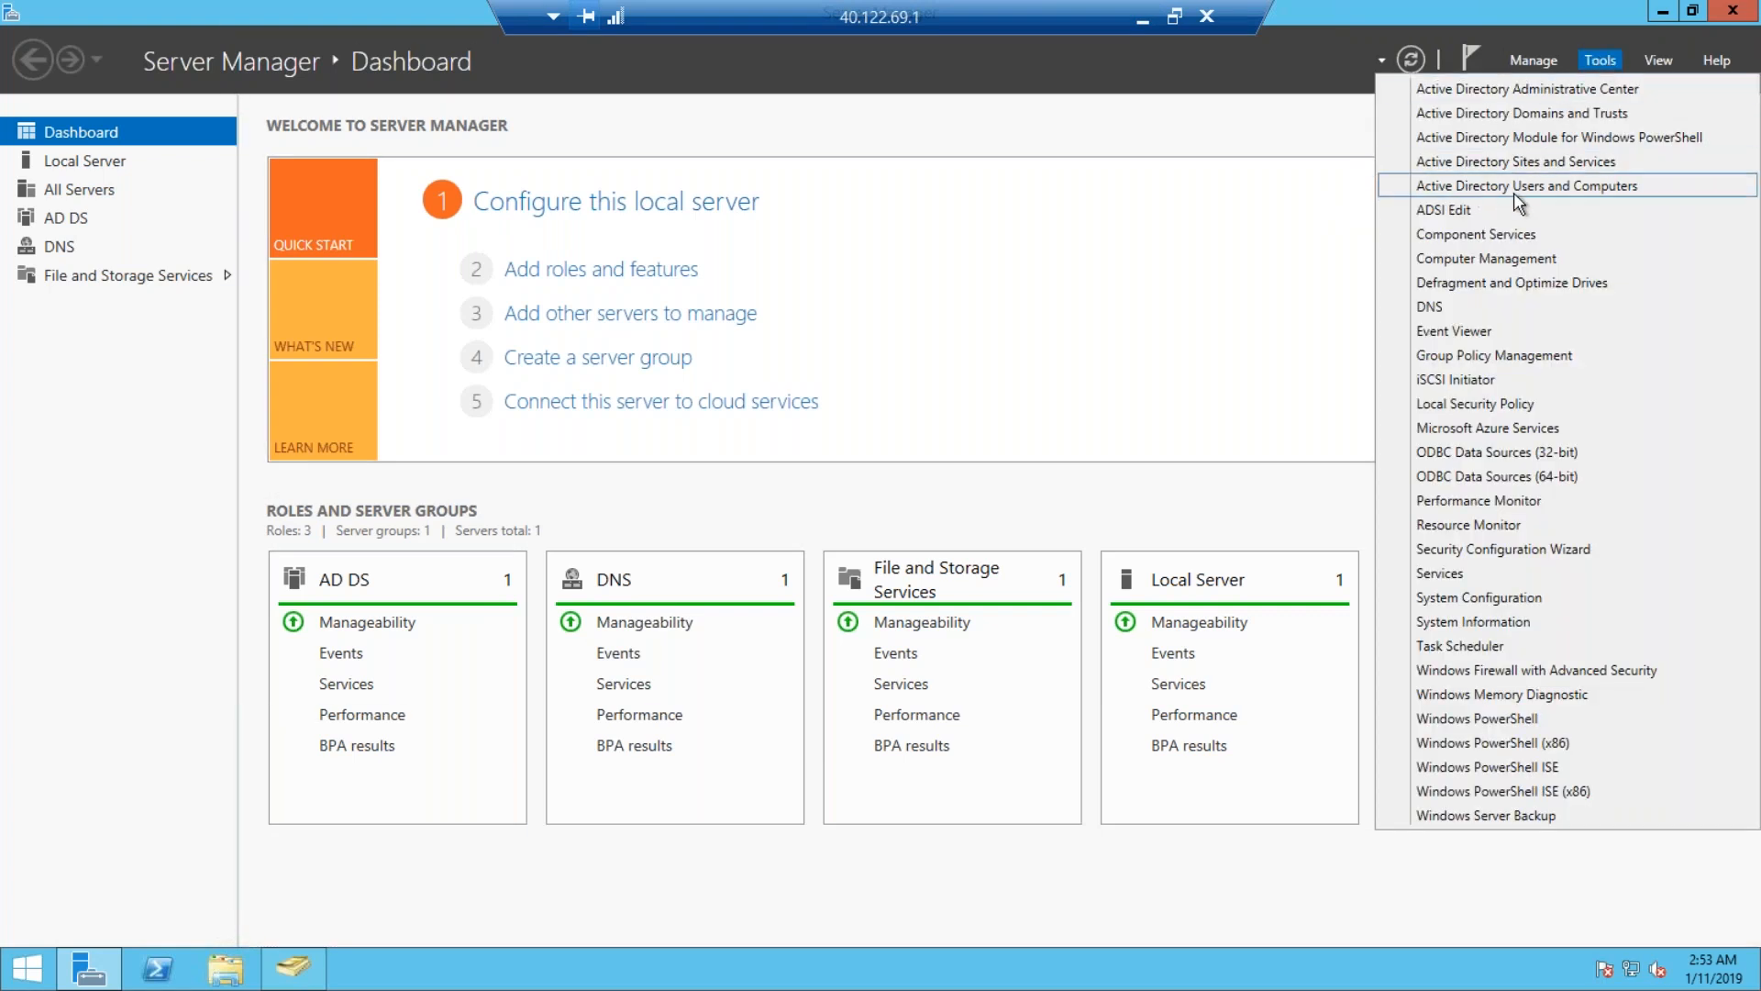
left_click(1592, 198)
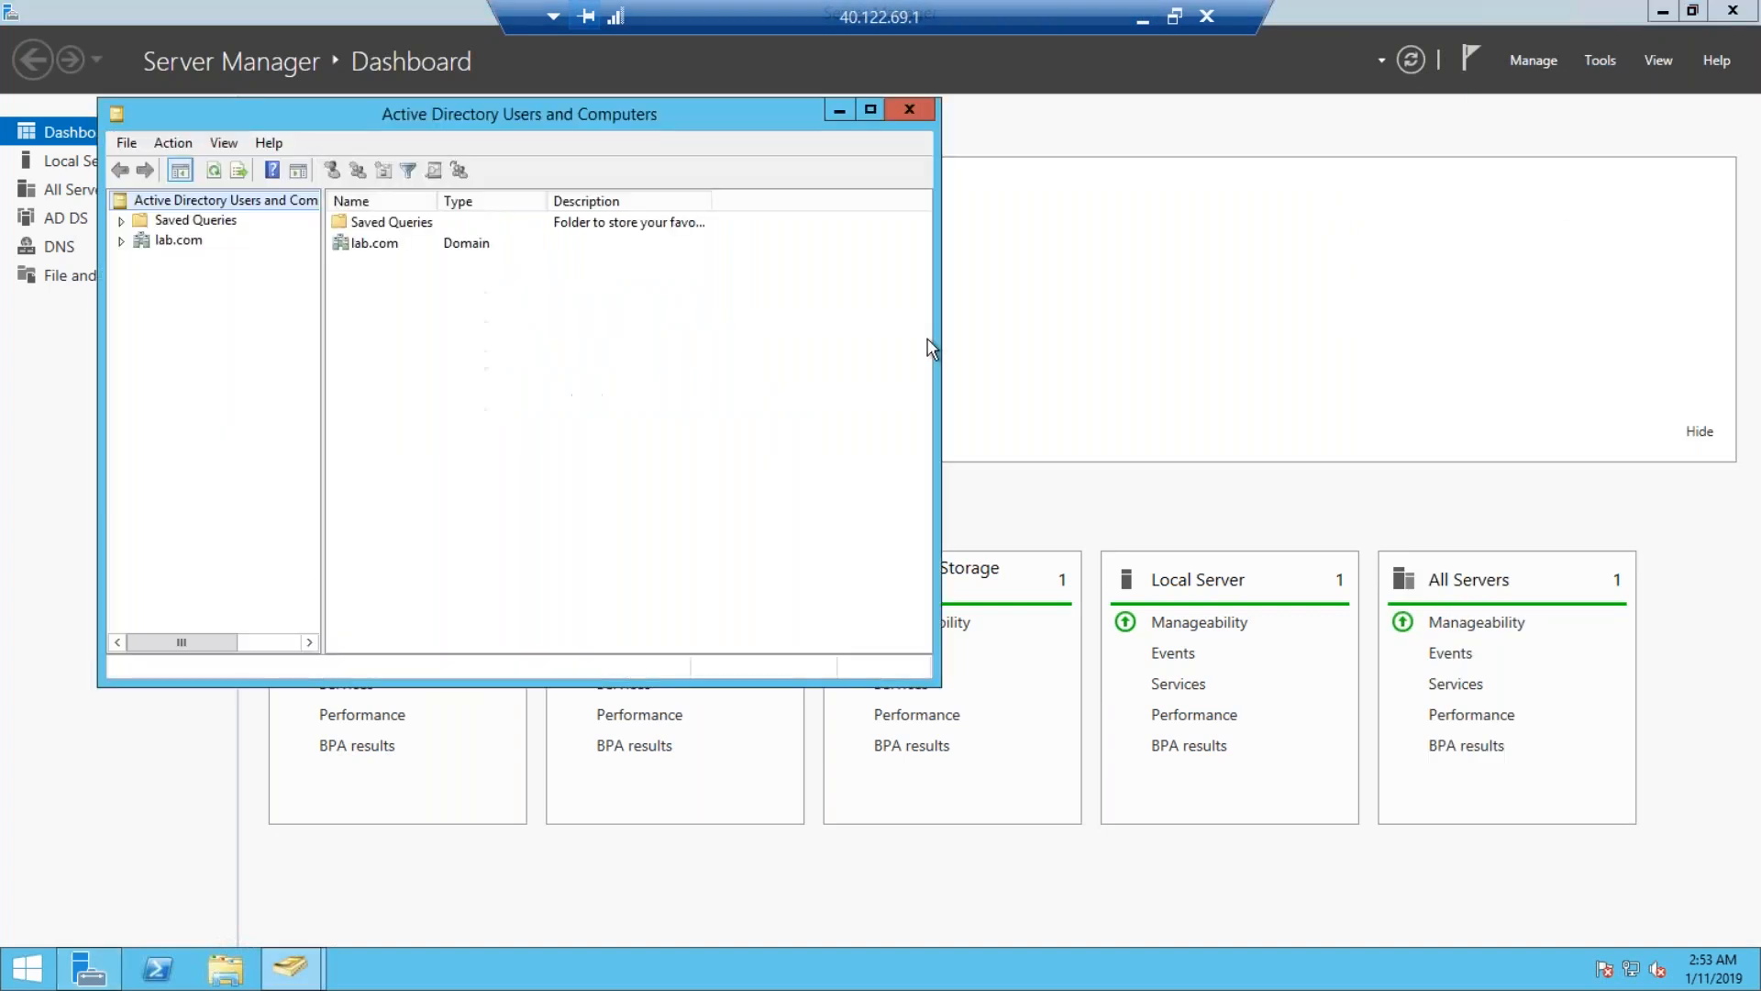
left_click(224, 145)
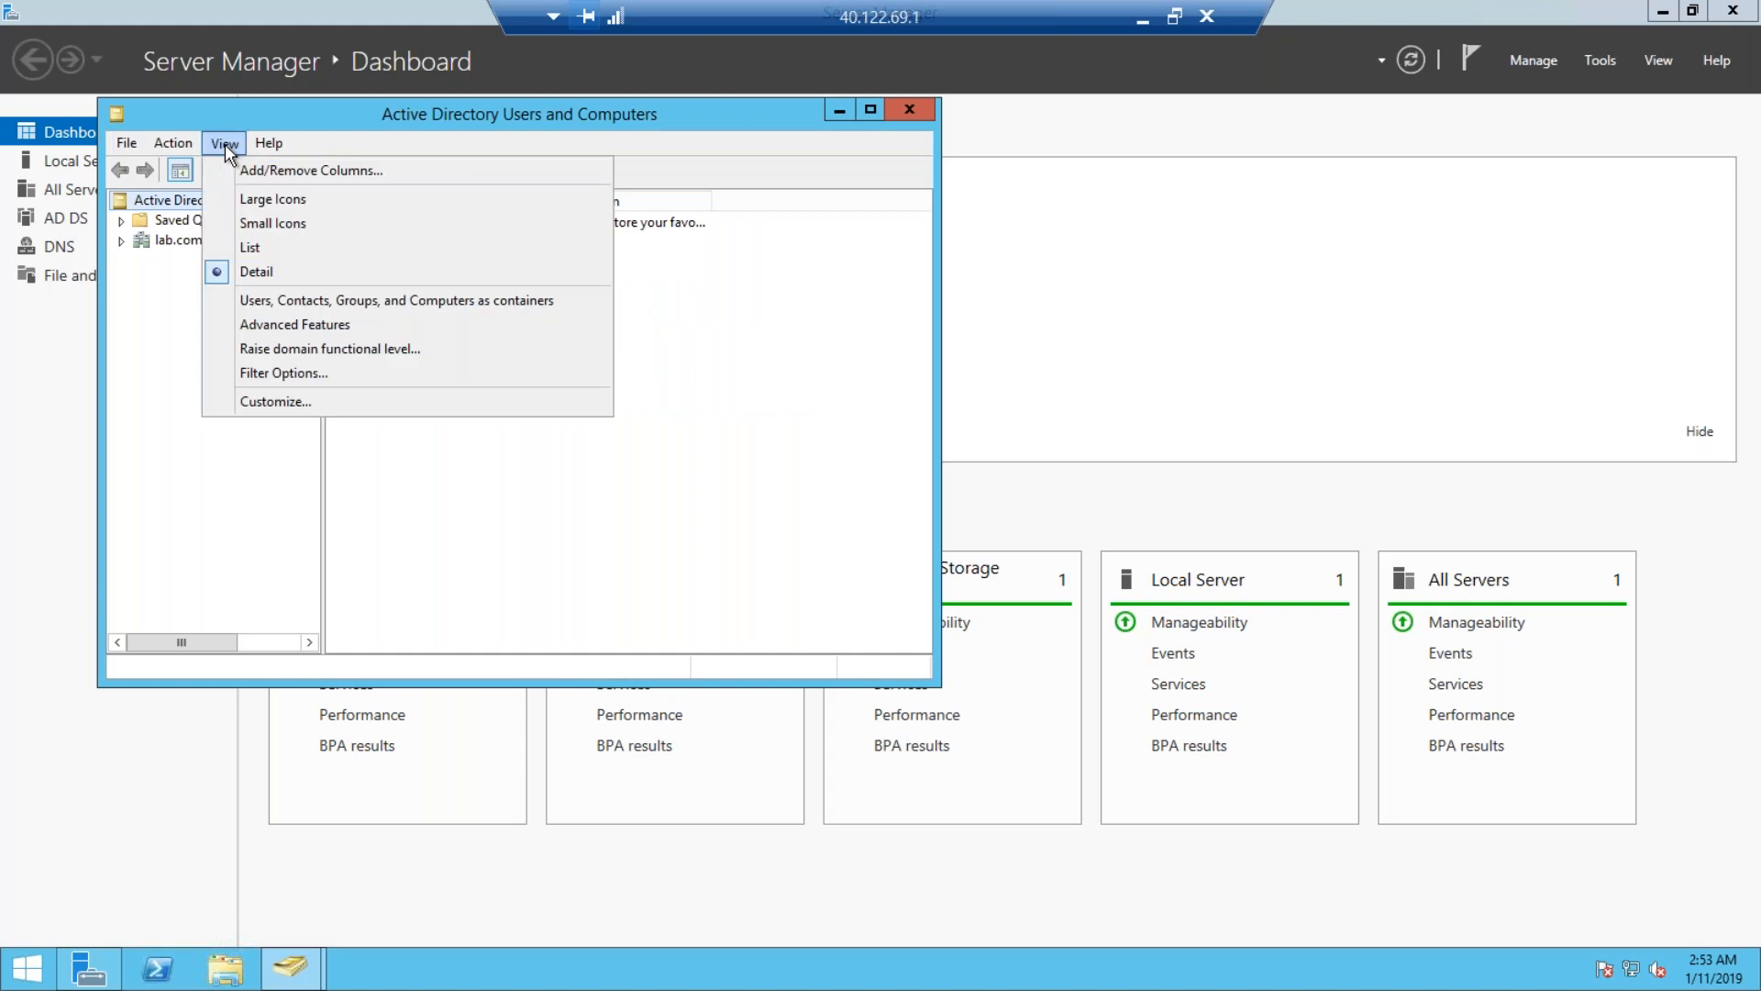
left_click(320, 323)
Examine the computer accounts in lab.com's Computers container and the Local Server properties of DC in Server Manager.
left_click(121, 241)
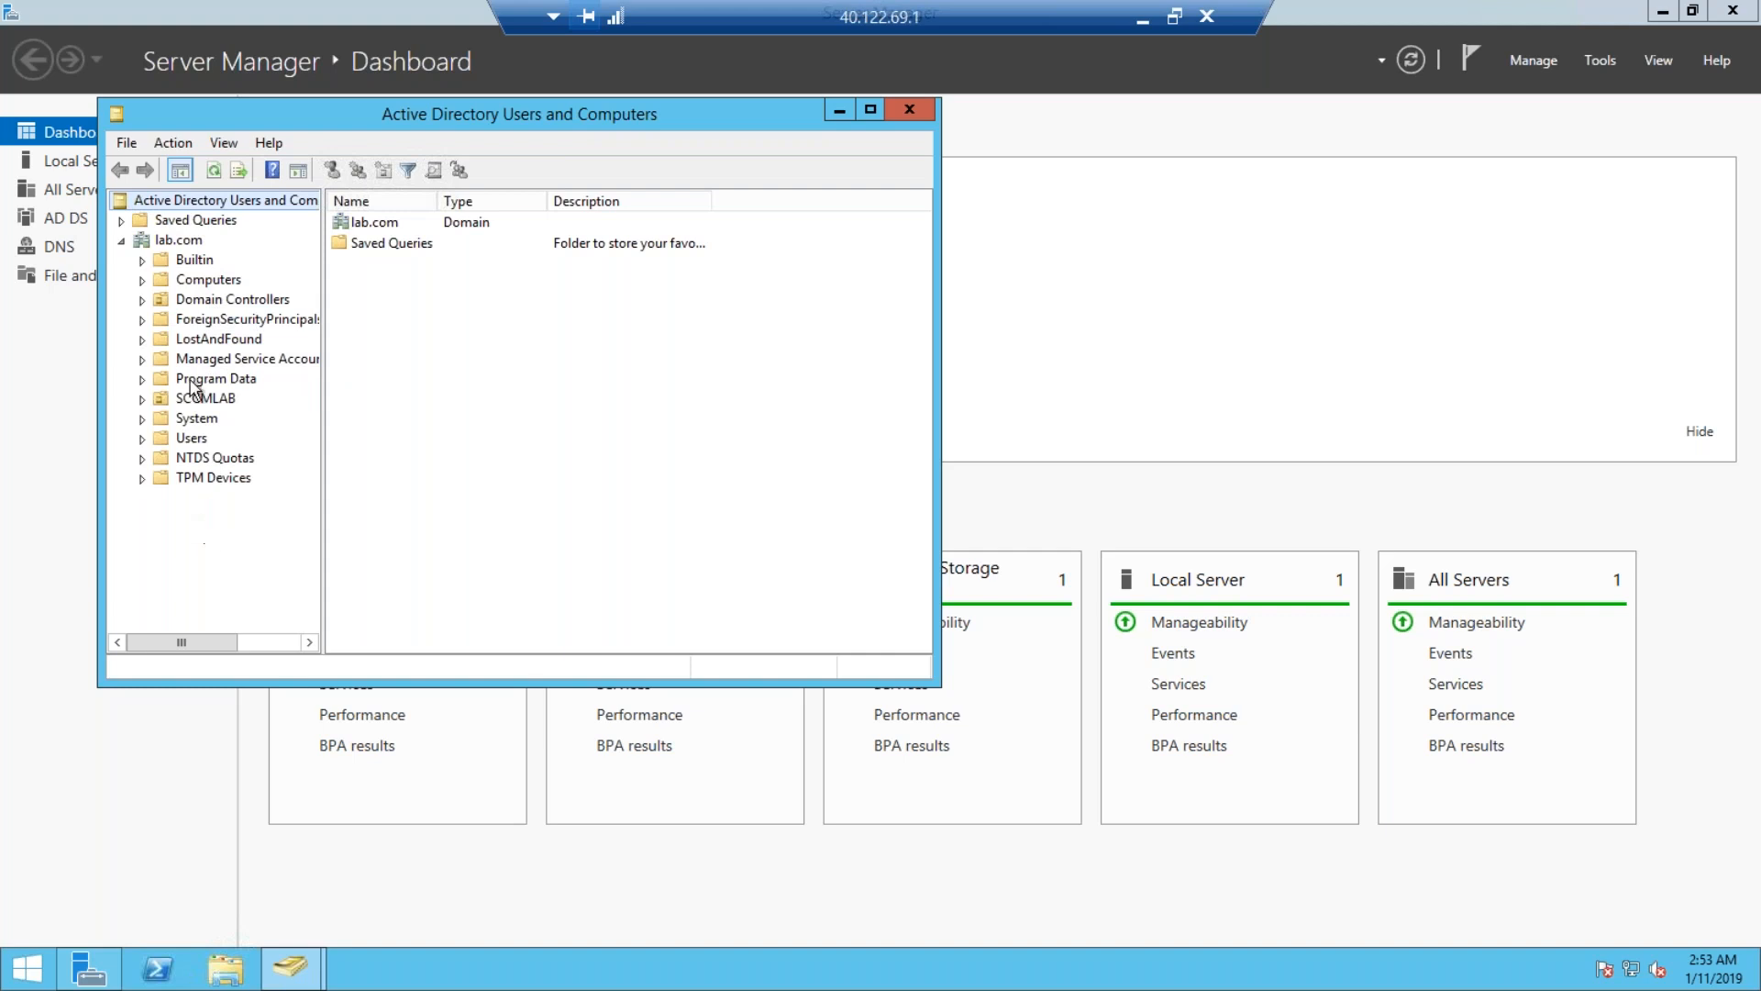
left_click(202, 280)
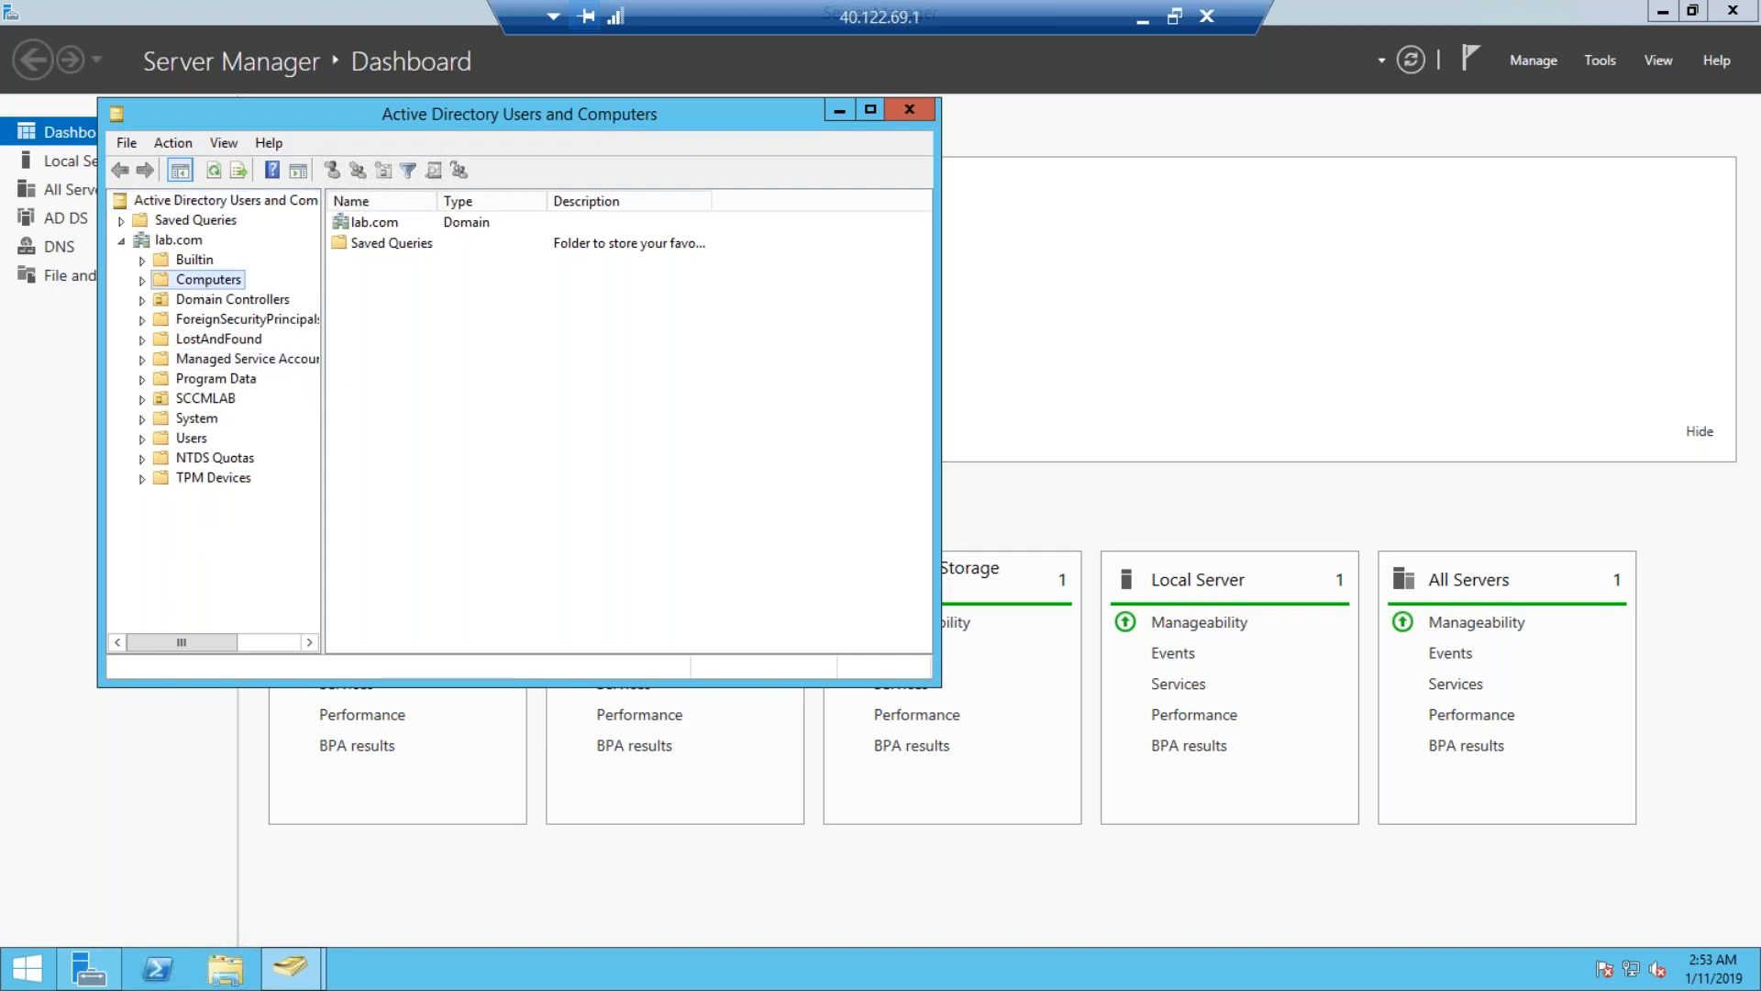
left_click(367, 225)
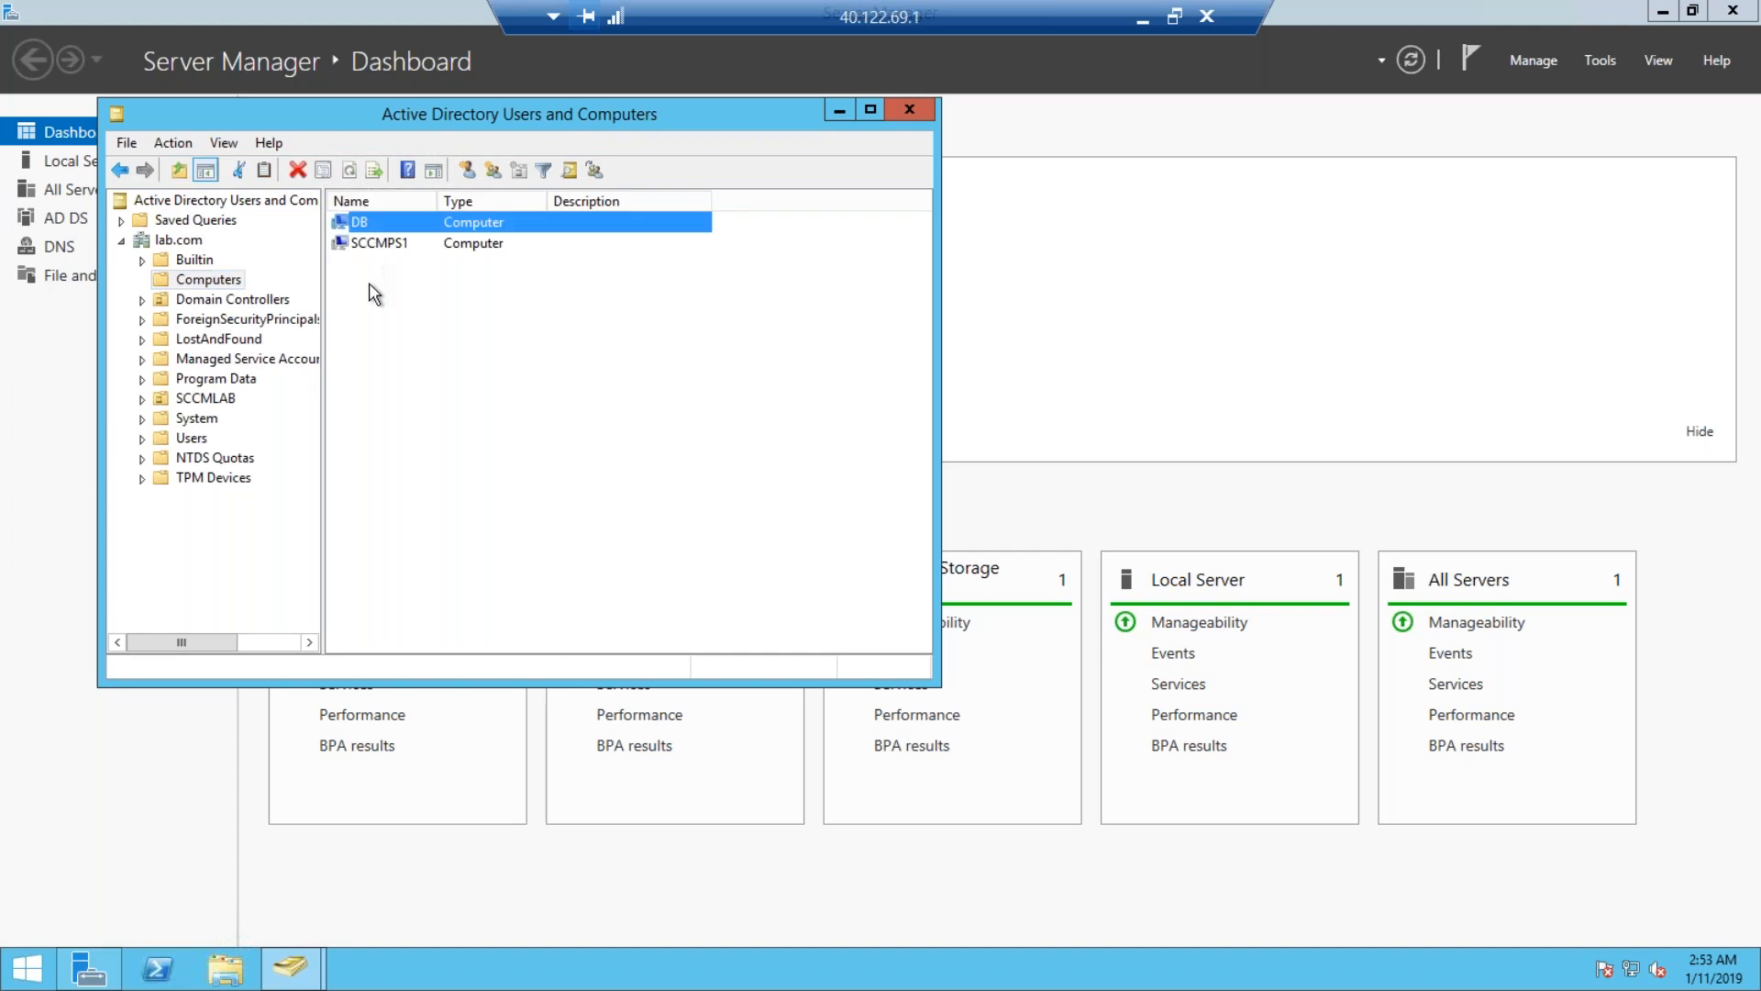
left_click(380, 244)
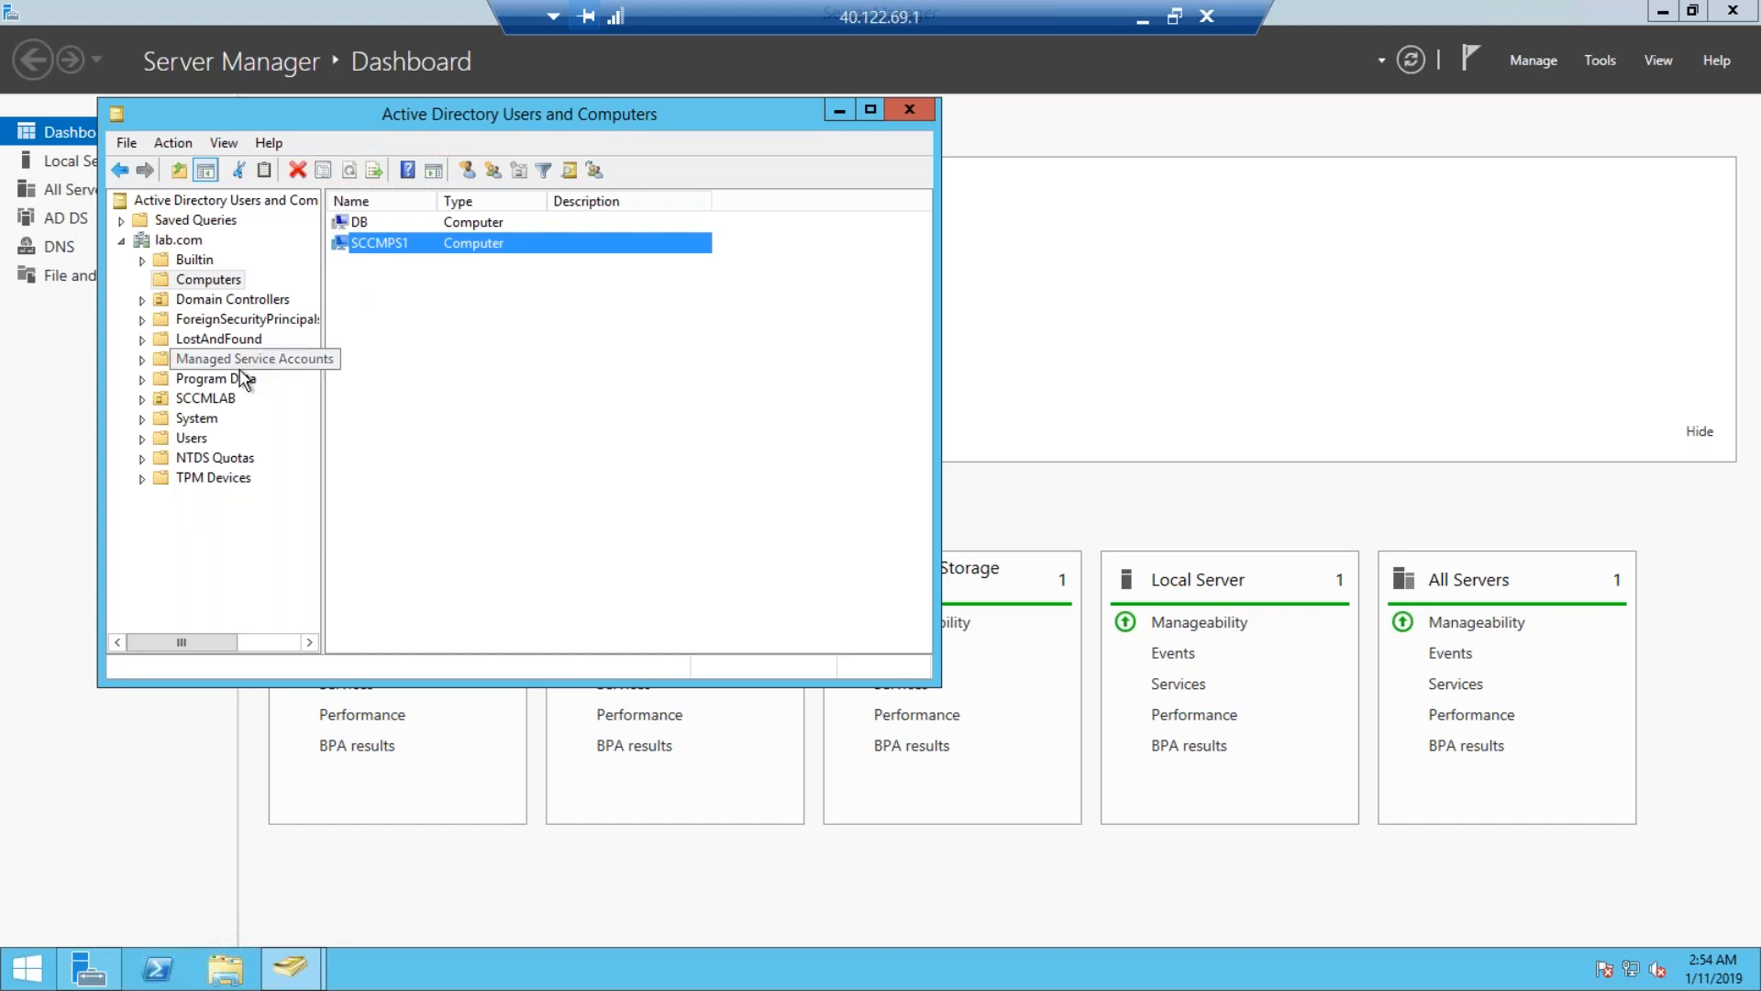
left_click(77, 158)
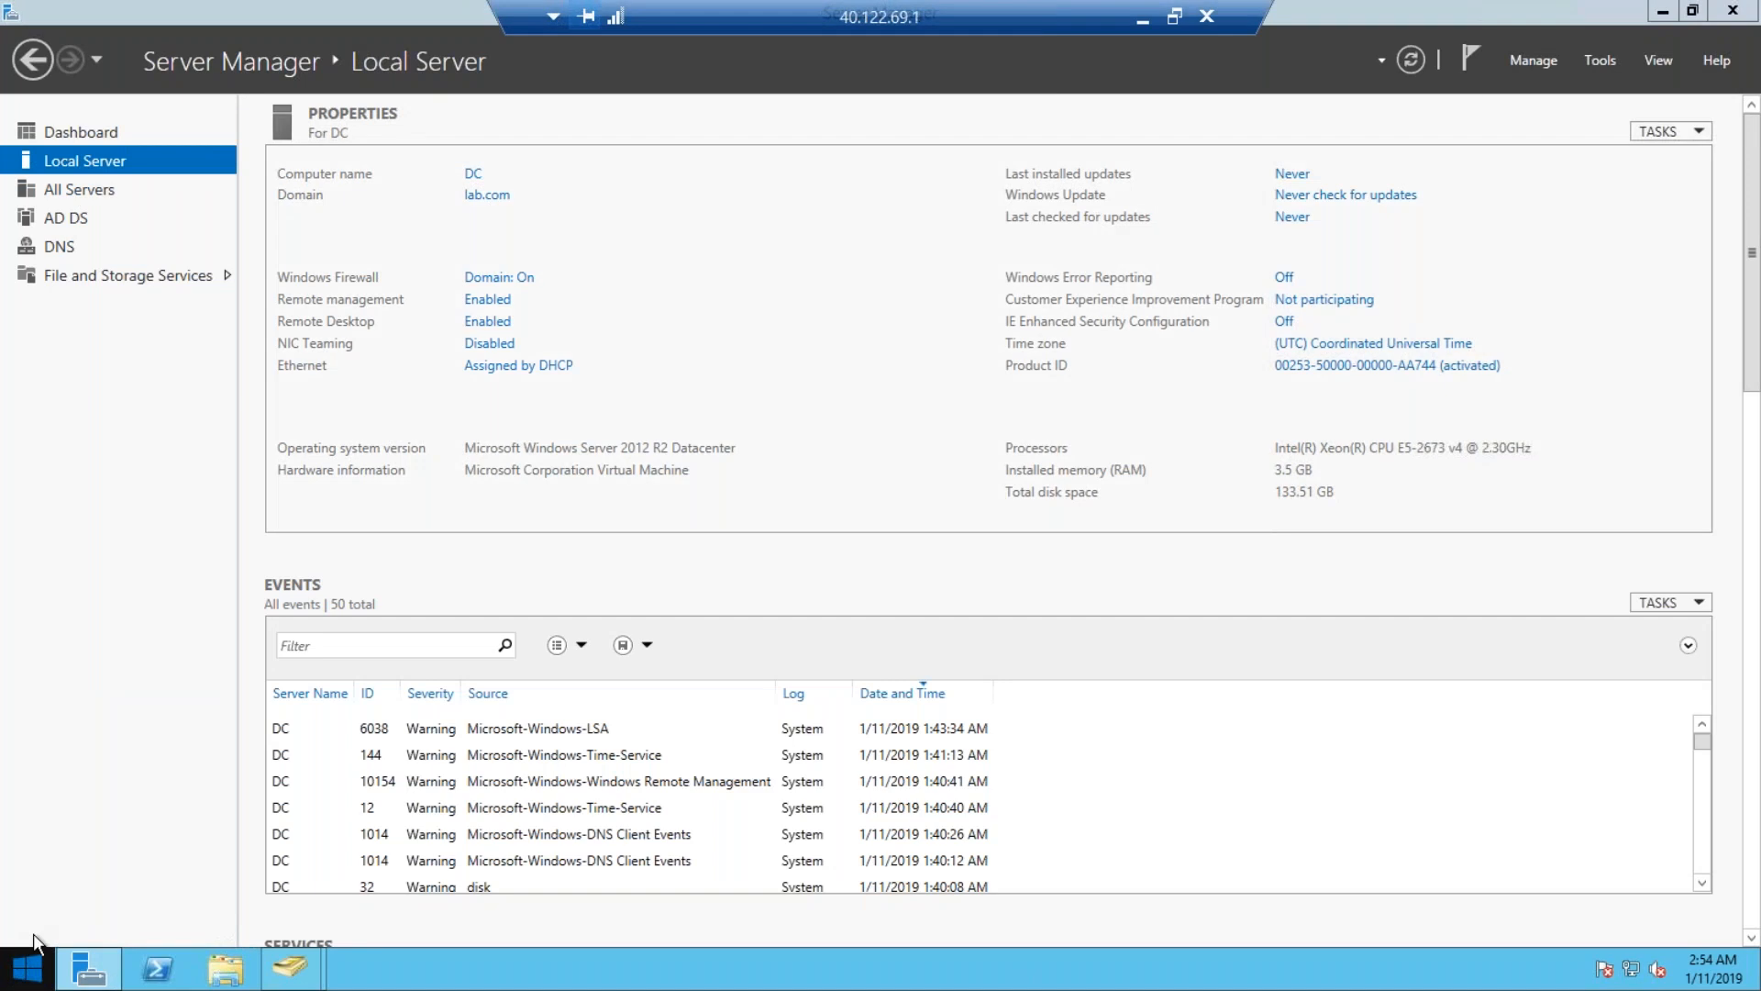
Open an administrator Command Prompt on DC, run cmd in it and move its window to the middle of the desktop.
left_click(37, 965)
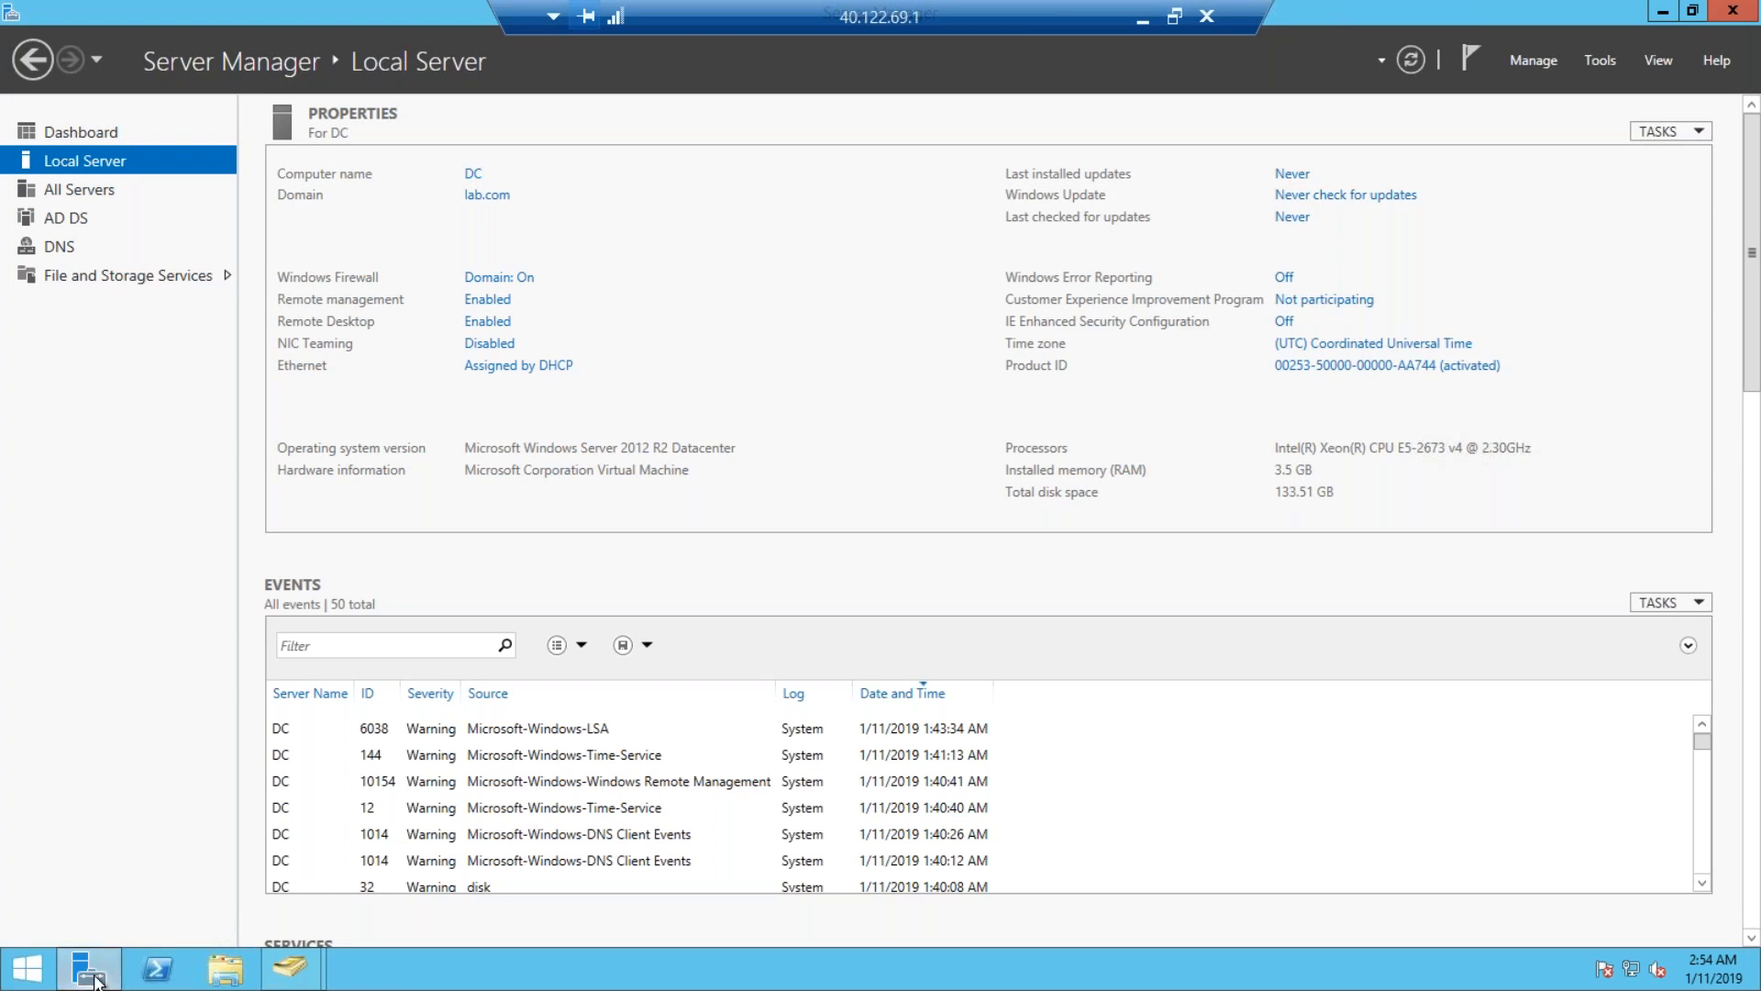
right_click(25, 978)
left_click(185, 778)
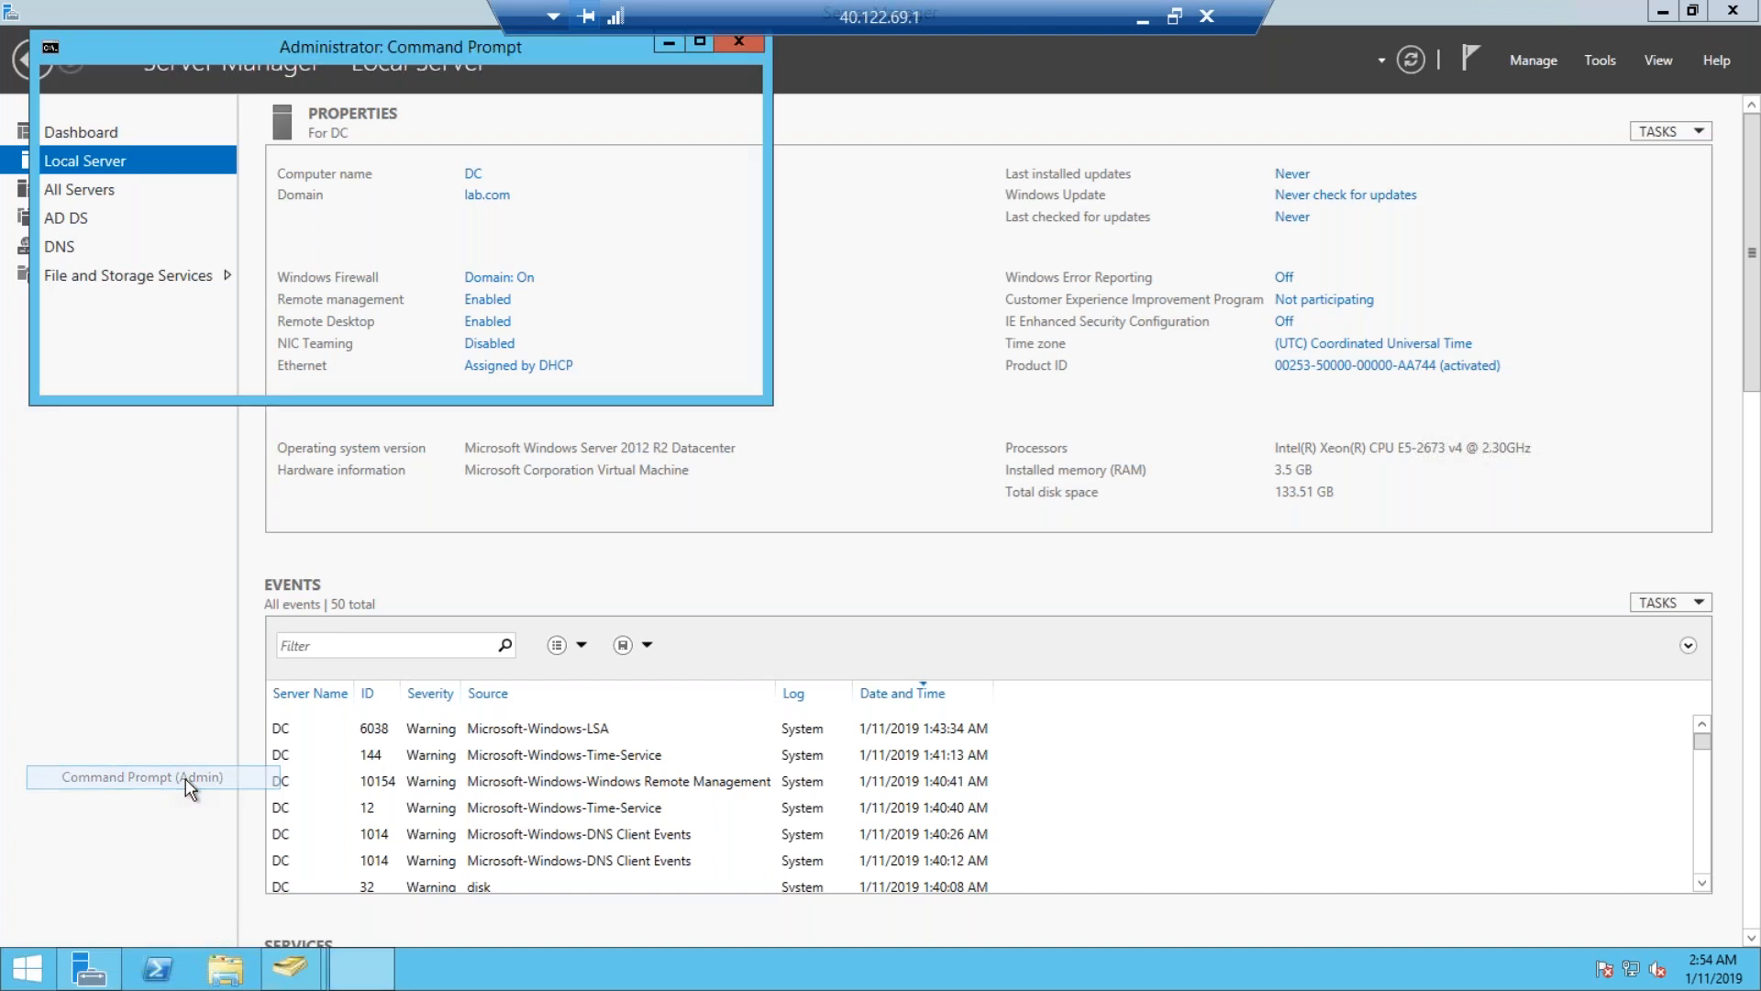
type("cmd")
key("Return")
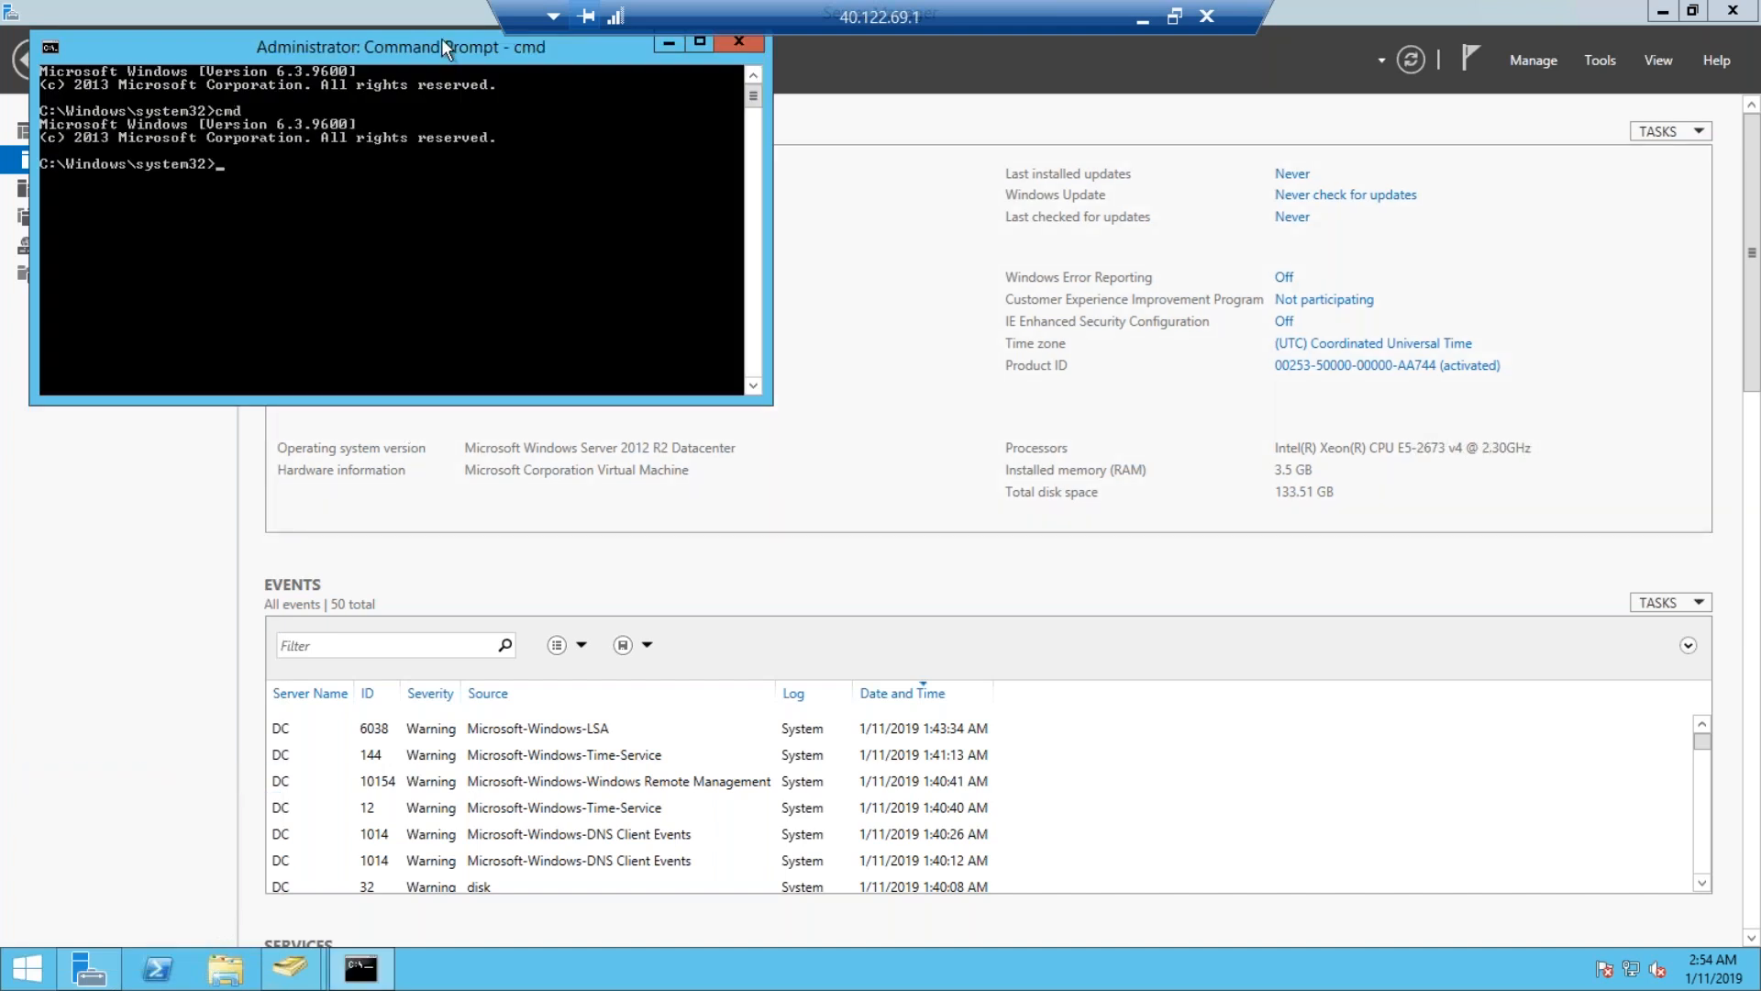
left_click_drag(411, 57, 778, 326)
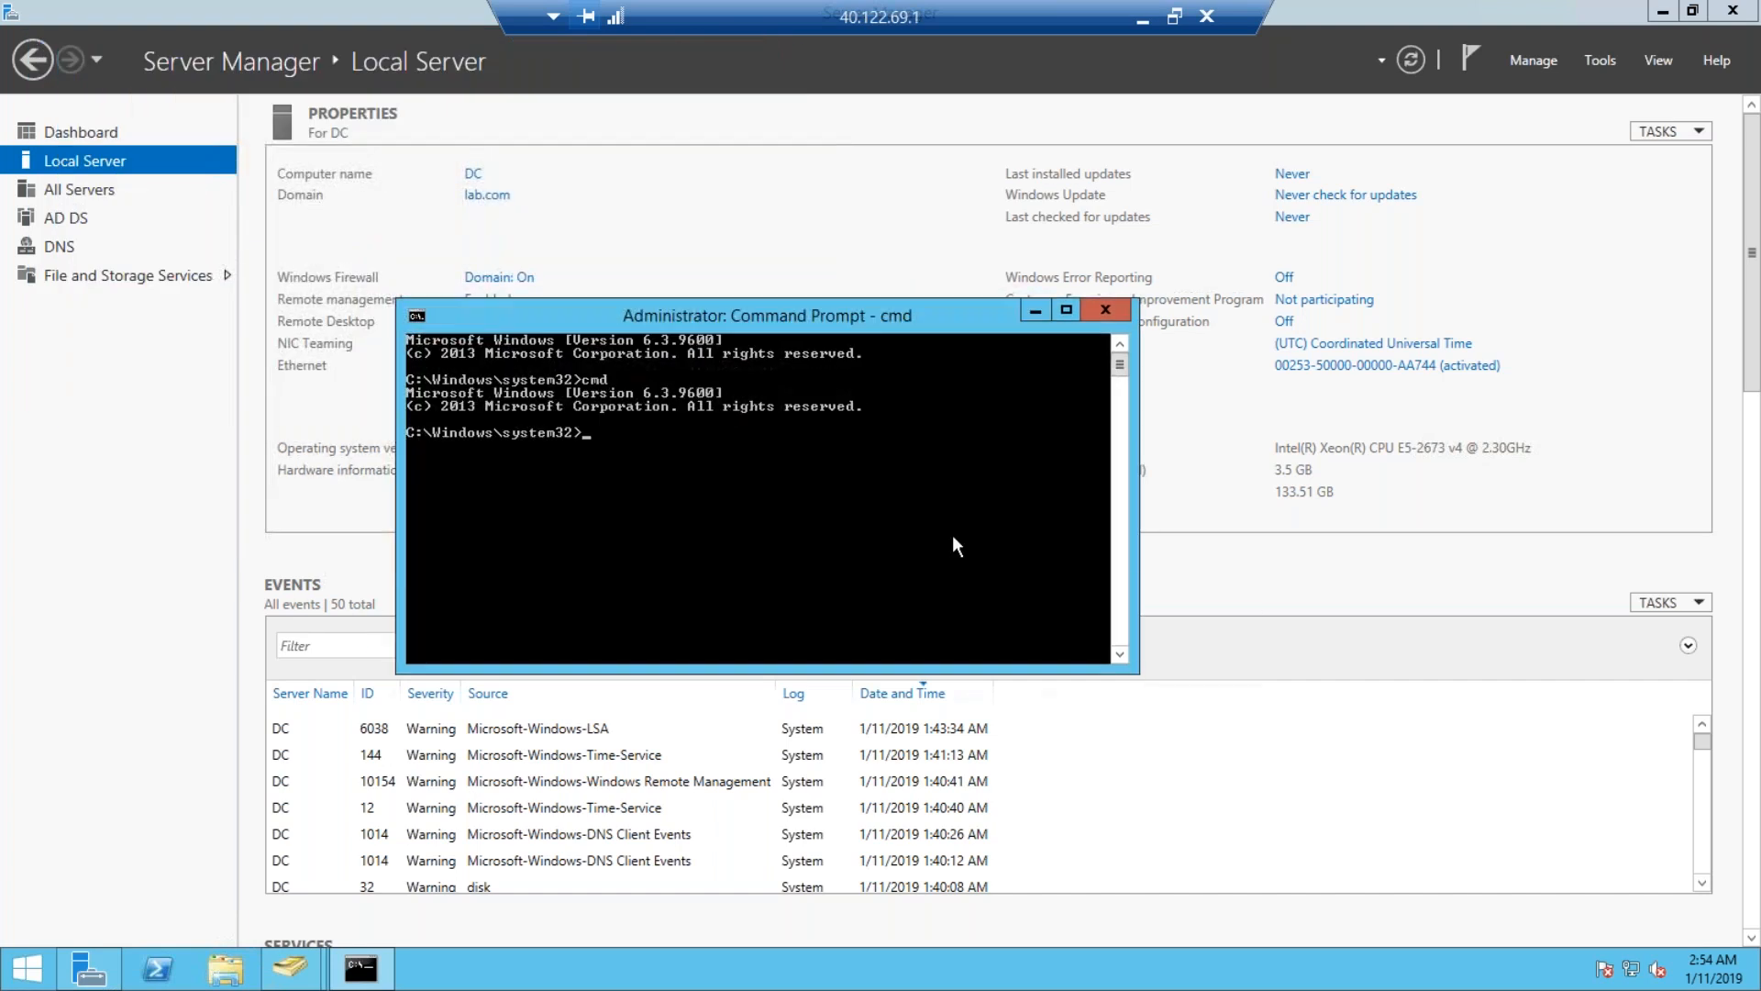
Clear the command prompt with cls, ping sccmps1 and interrupt the ping.
type("cls")
key("Return")
type("ping sccmps1")
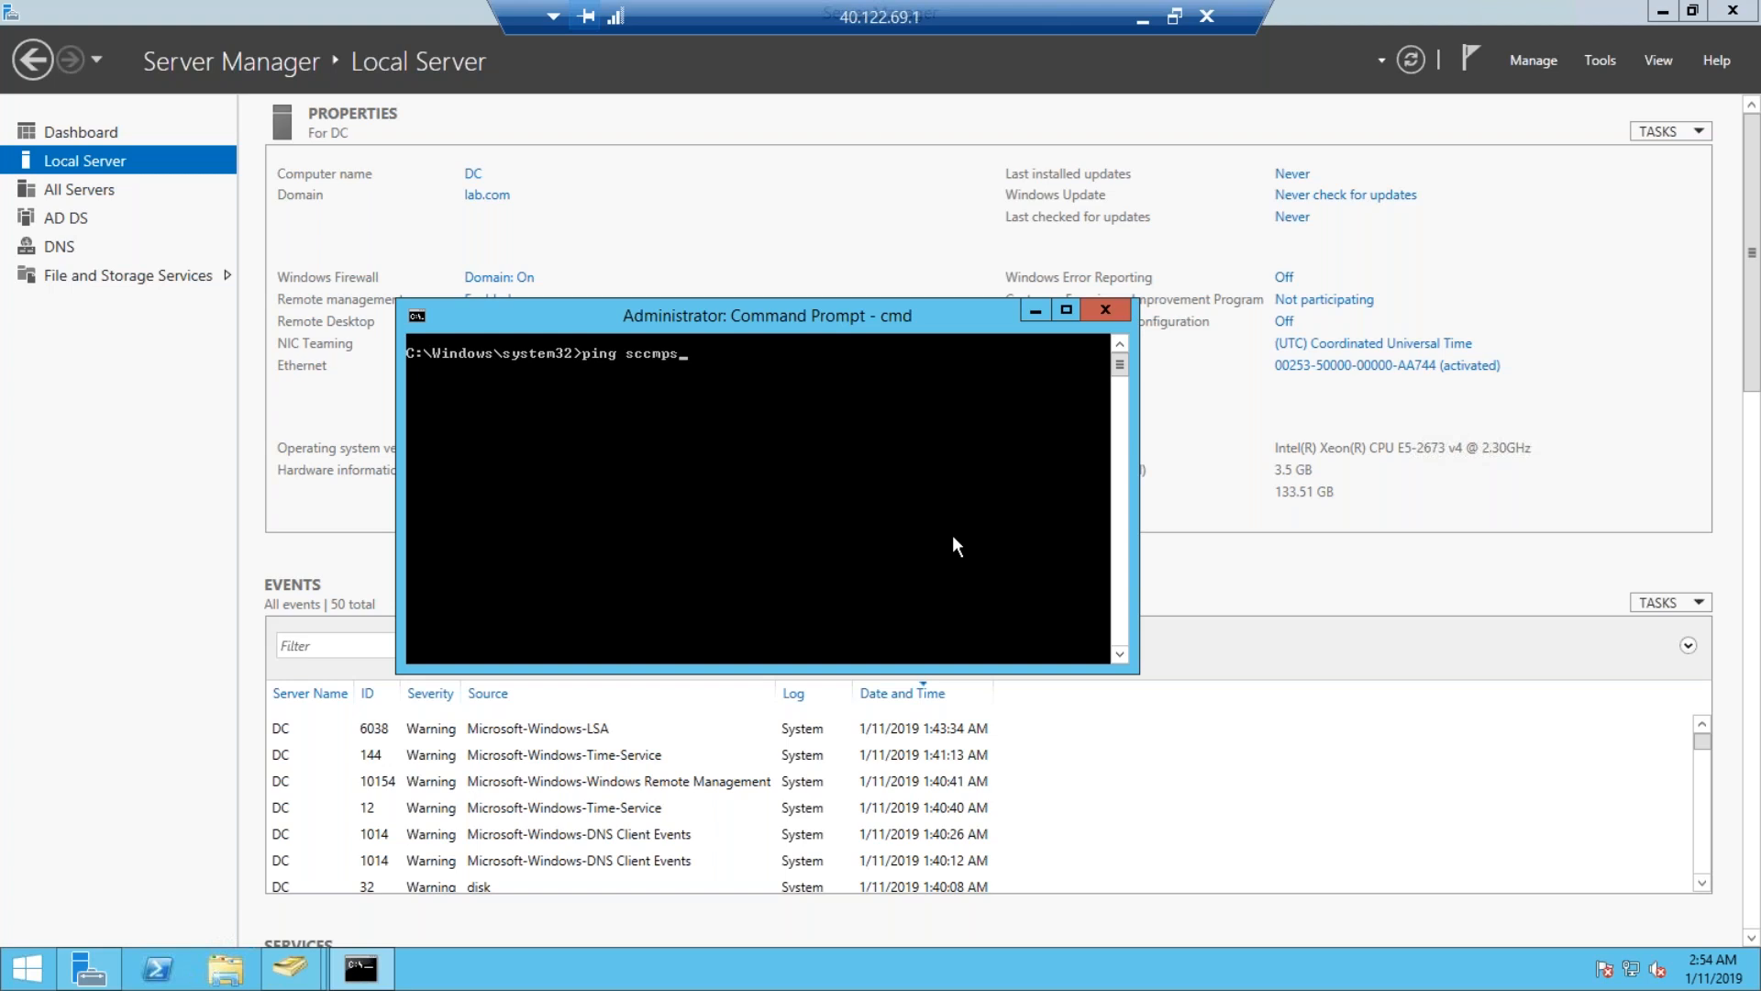
key("Return")
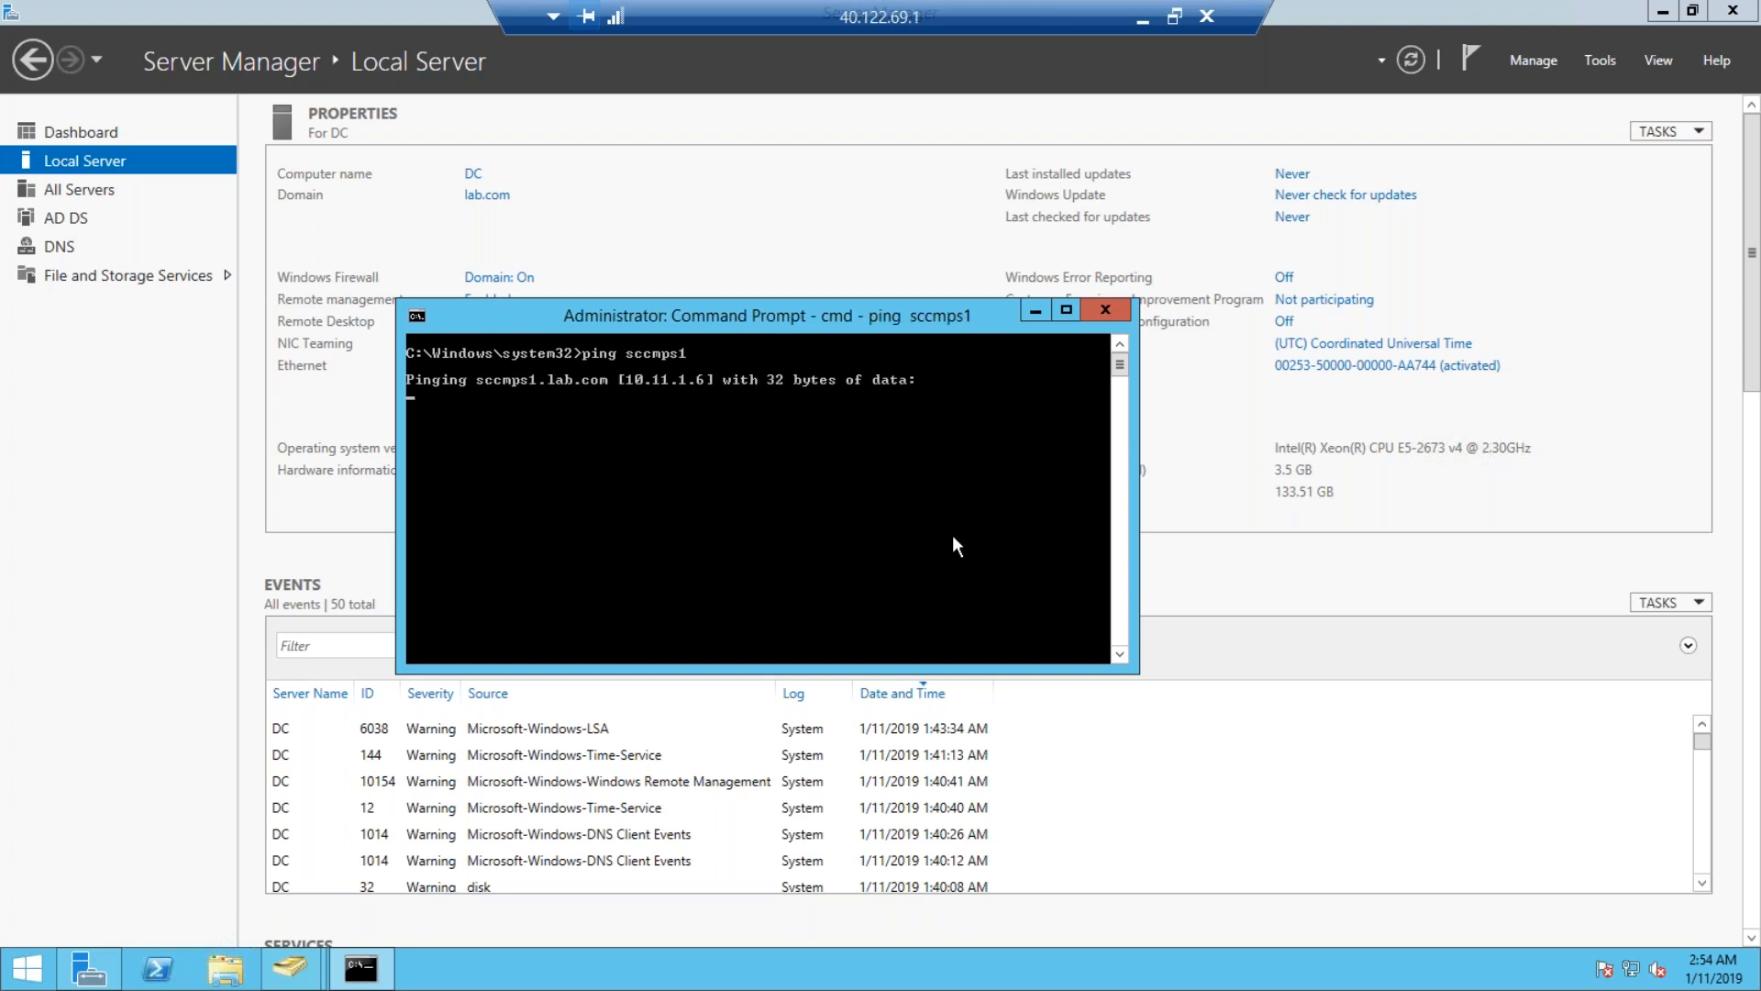
key("ctrl+c")
Ping win10 from DC and interrupt the command.
type("ping win10")
key("Return")
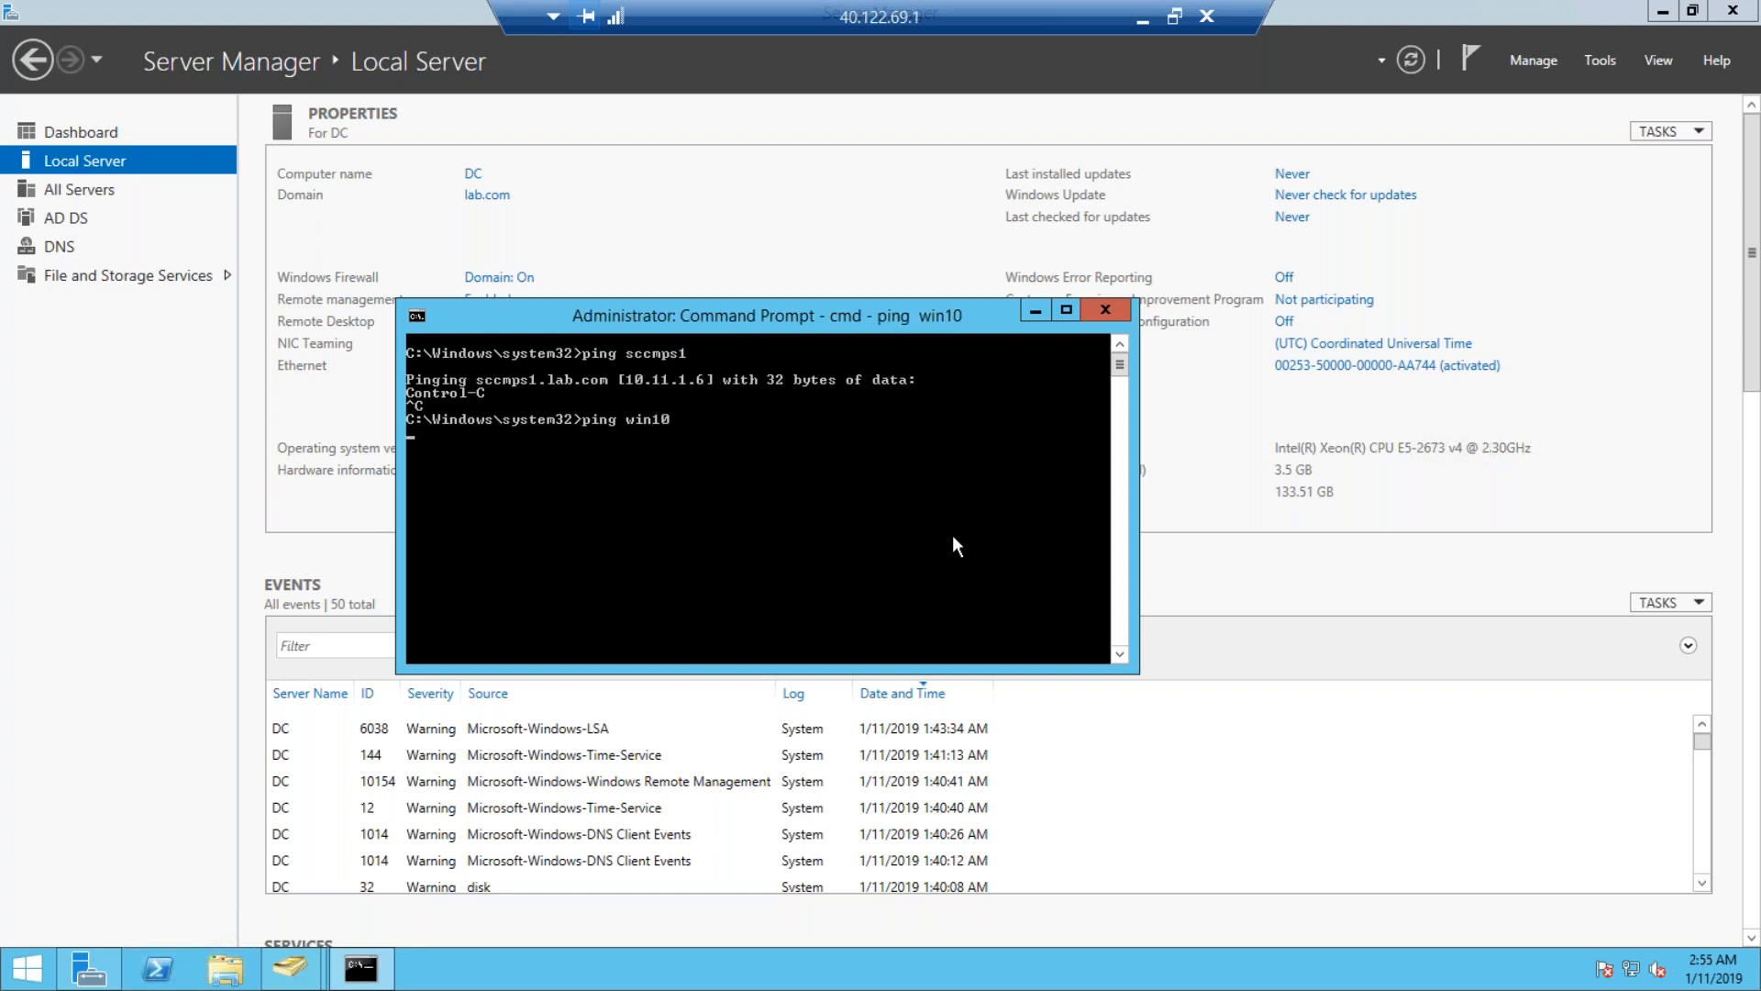
key("ctrl+c")
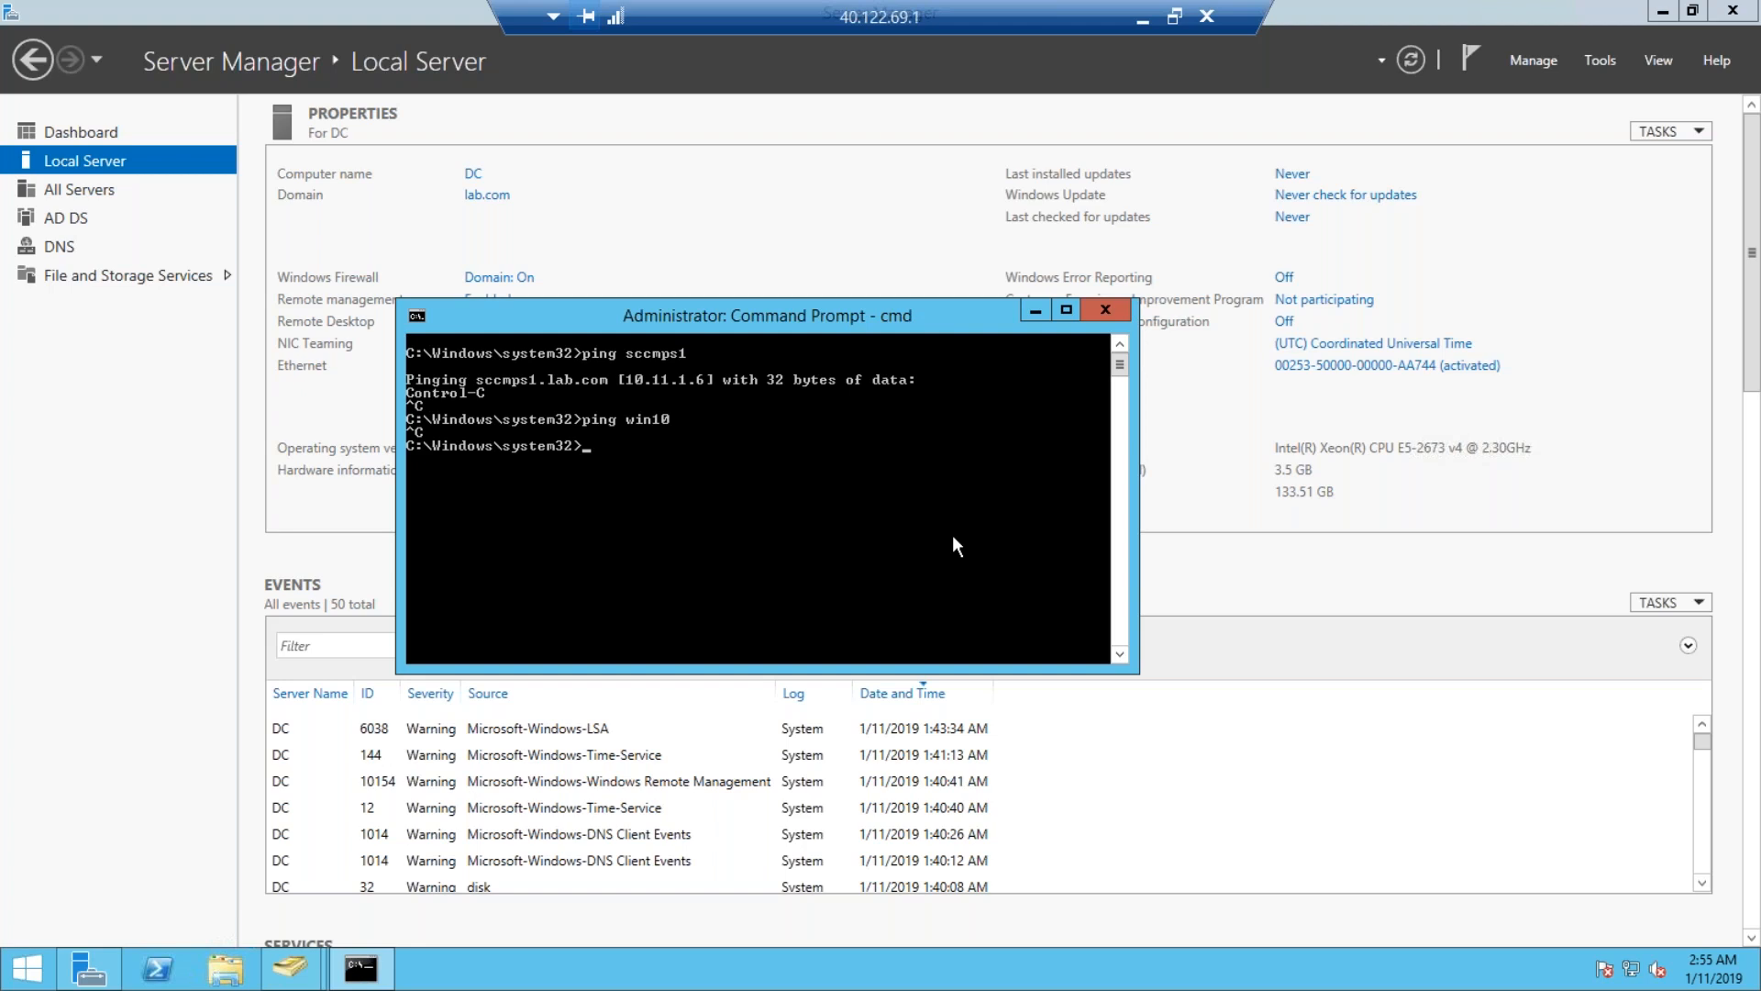
Recall the last ping command, replace its target with client1, run it and interrupt it.
key("Up")
key("BackSpace")
key("BackSpace")
key("BackSpace")
key("BackSpace")
key("BackSpace")
type("client1")
key("Return")
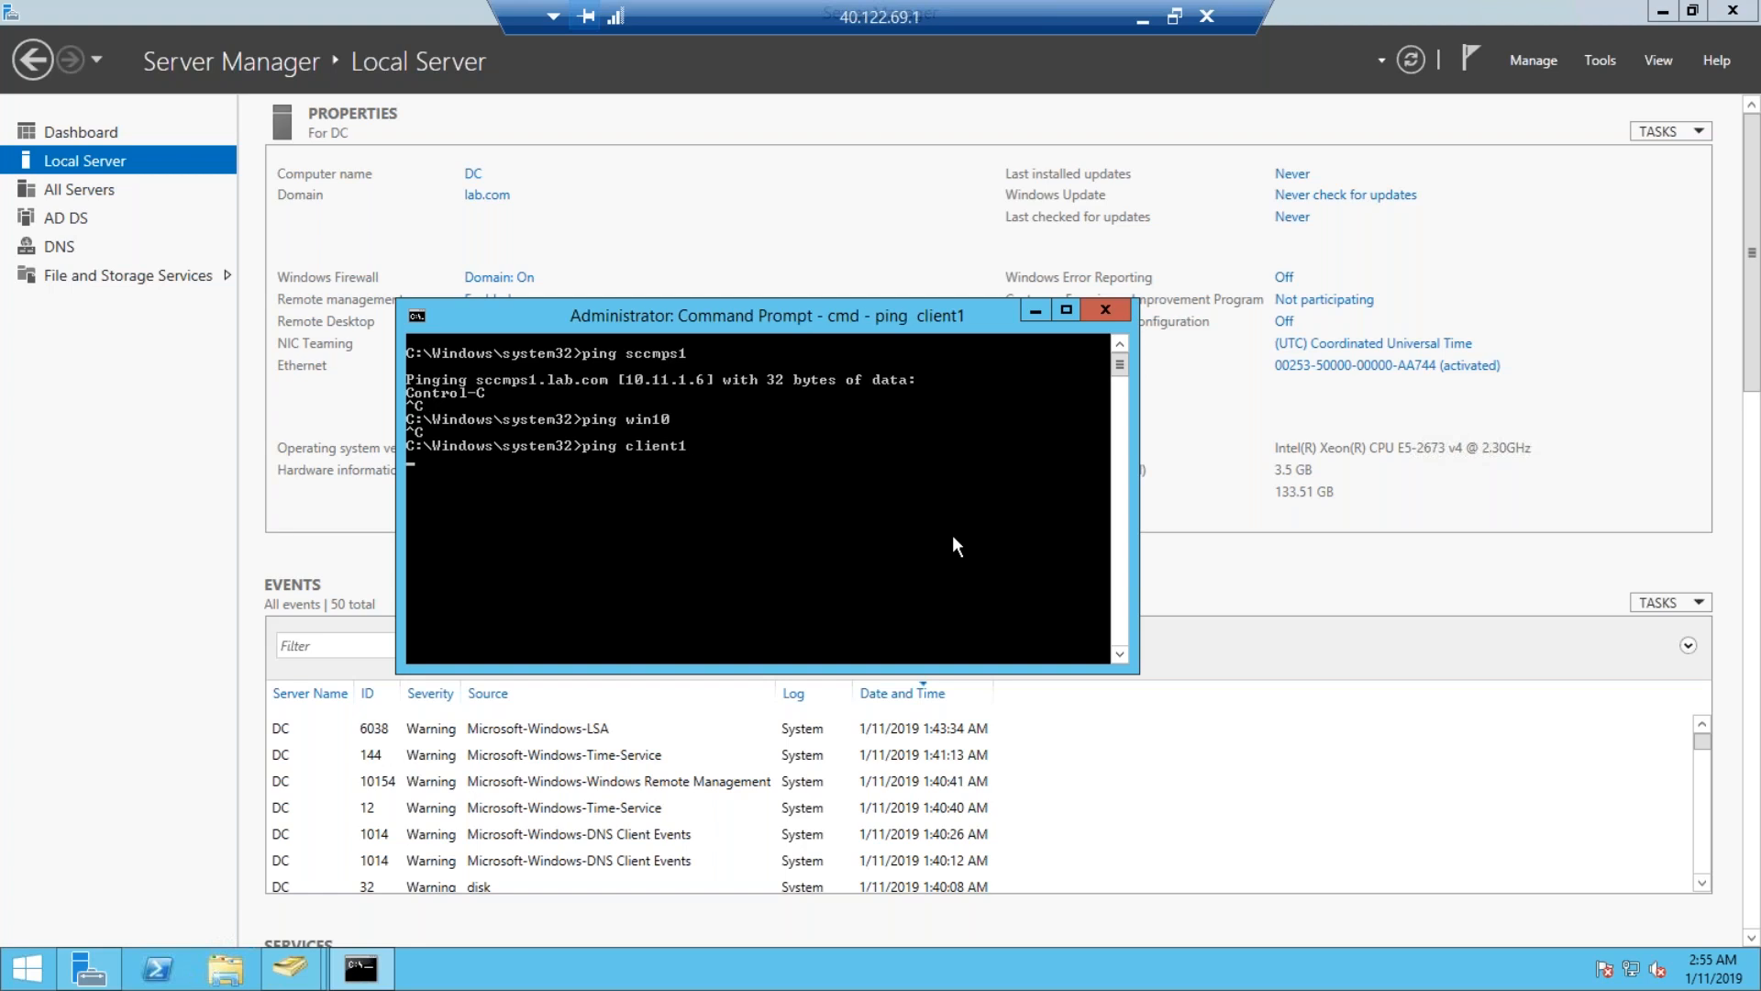
key("ctrl+c")
Ping db from the DC command prompt and interrupt the ping.
type("ping db")
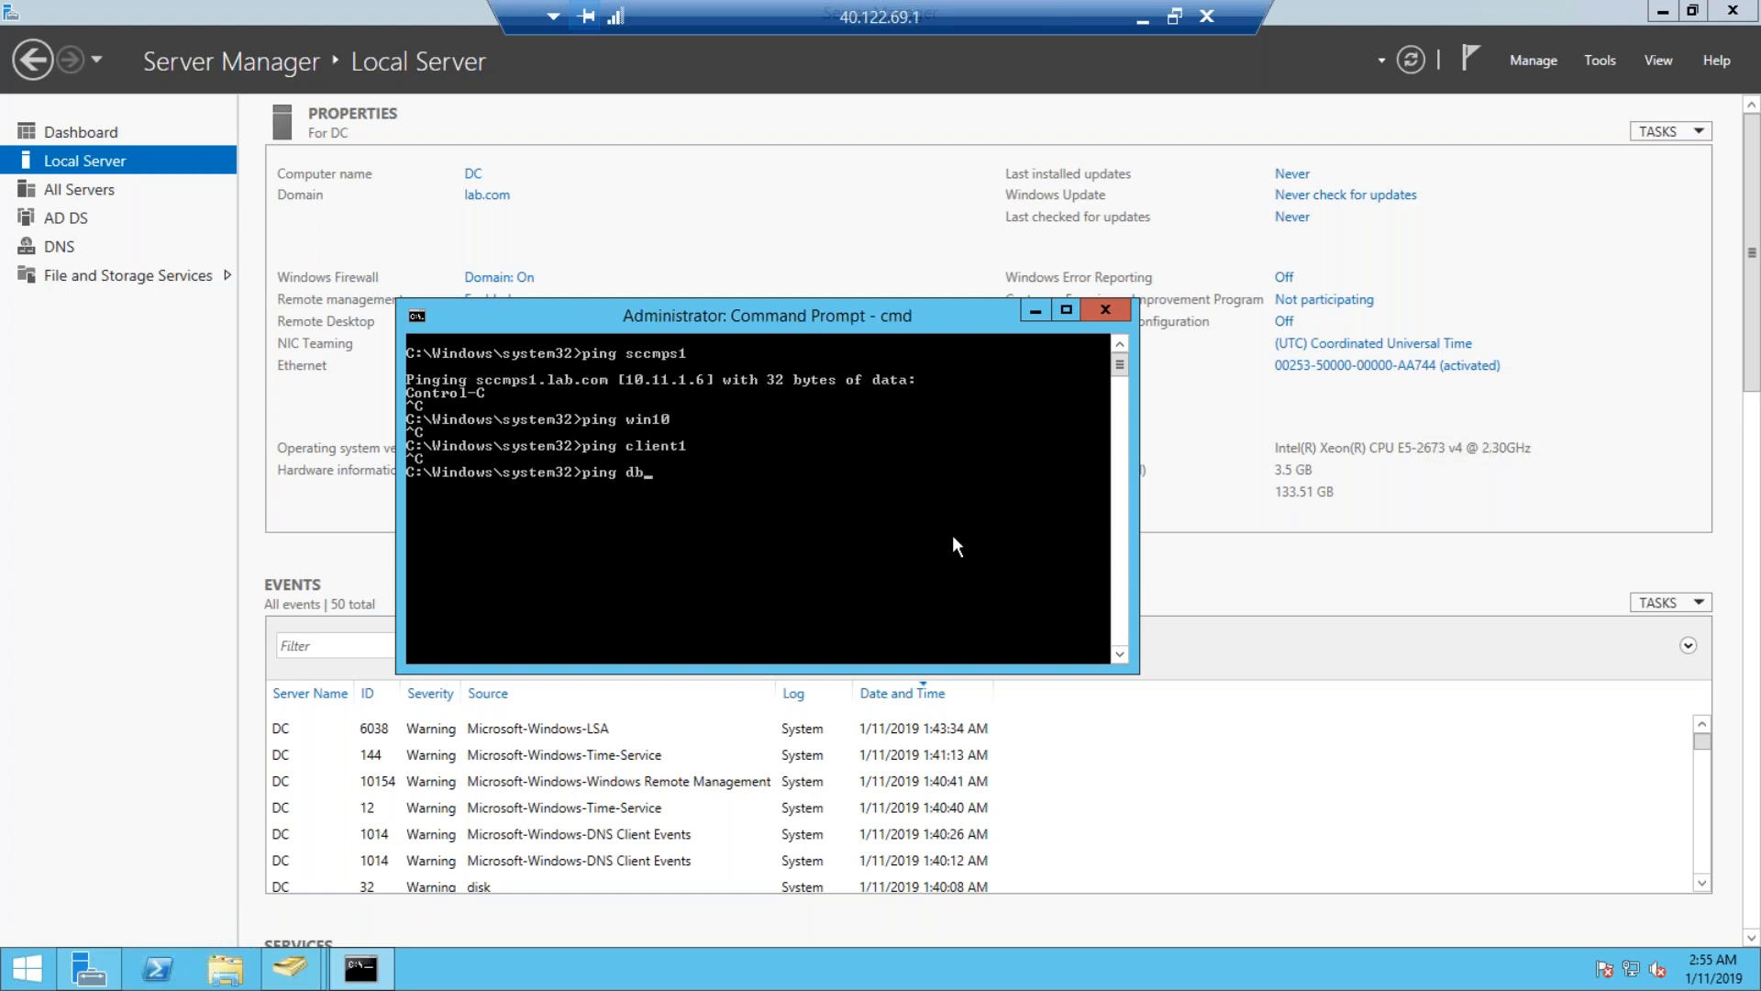
key("Return")
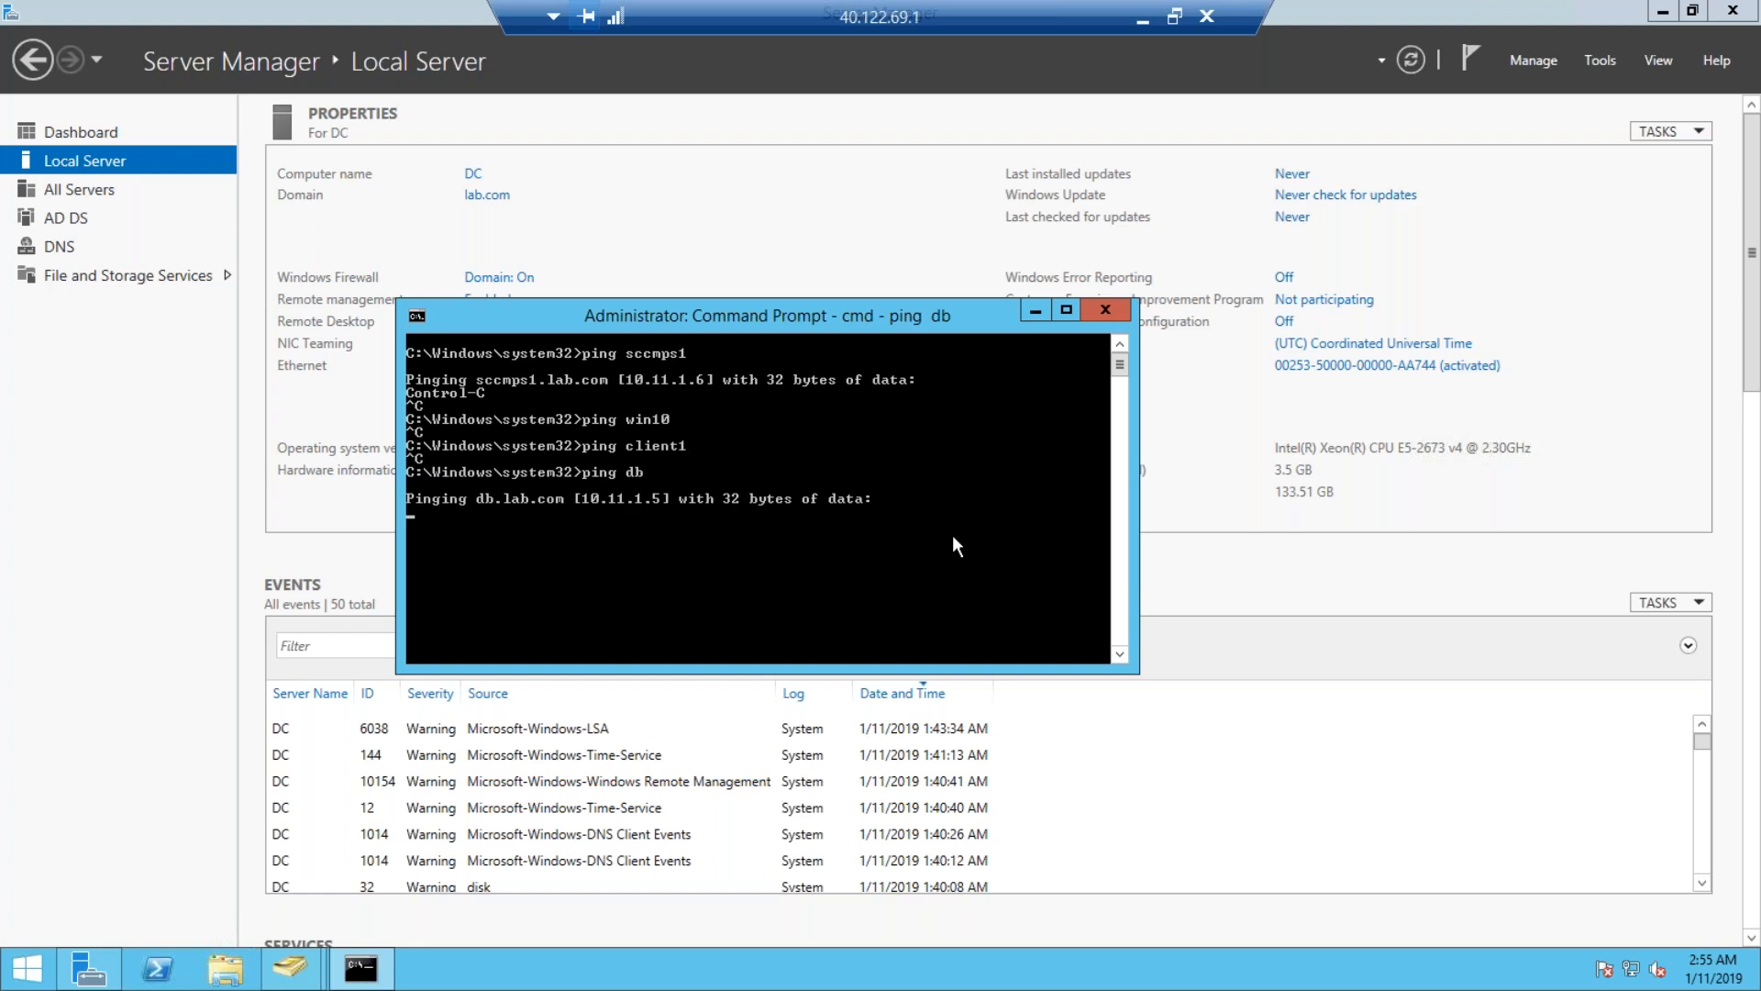
key("ctrl+c")
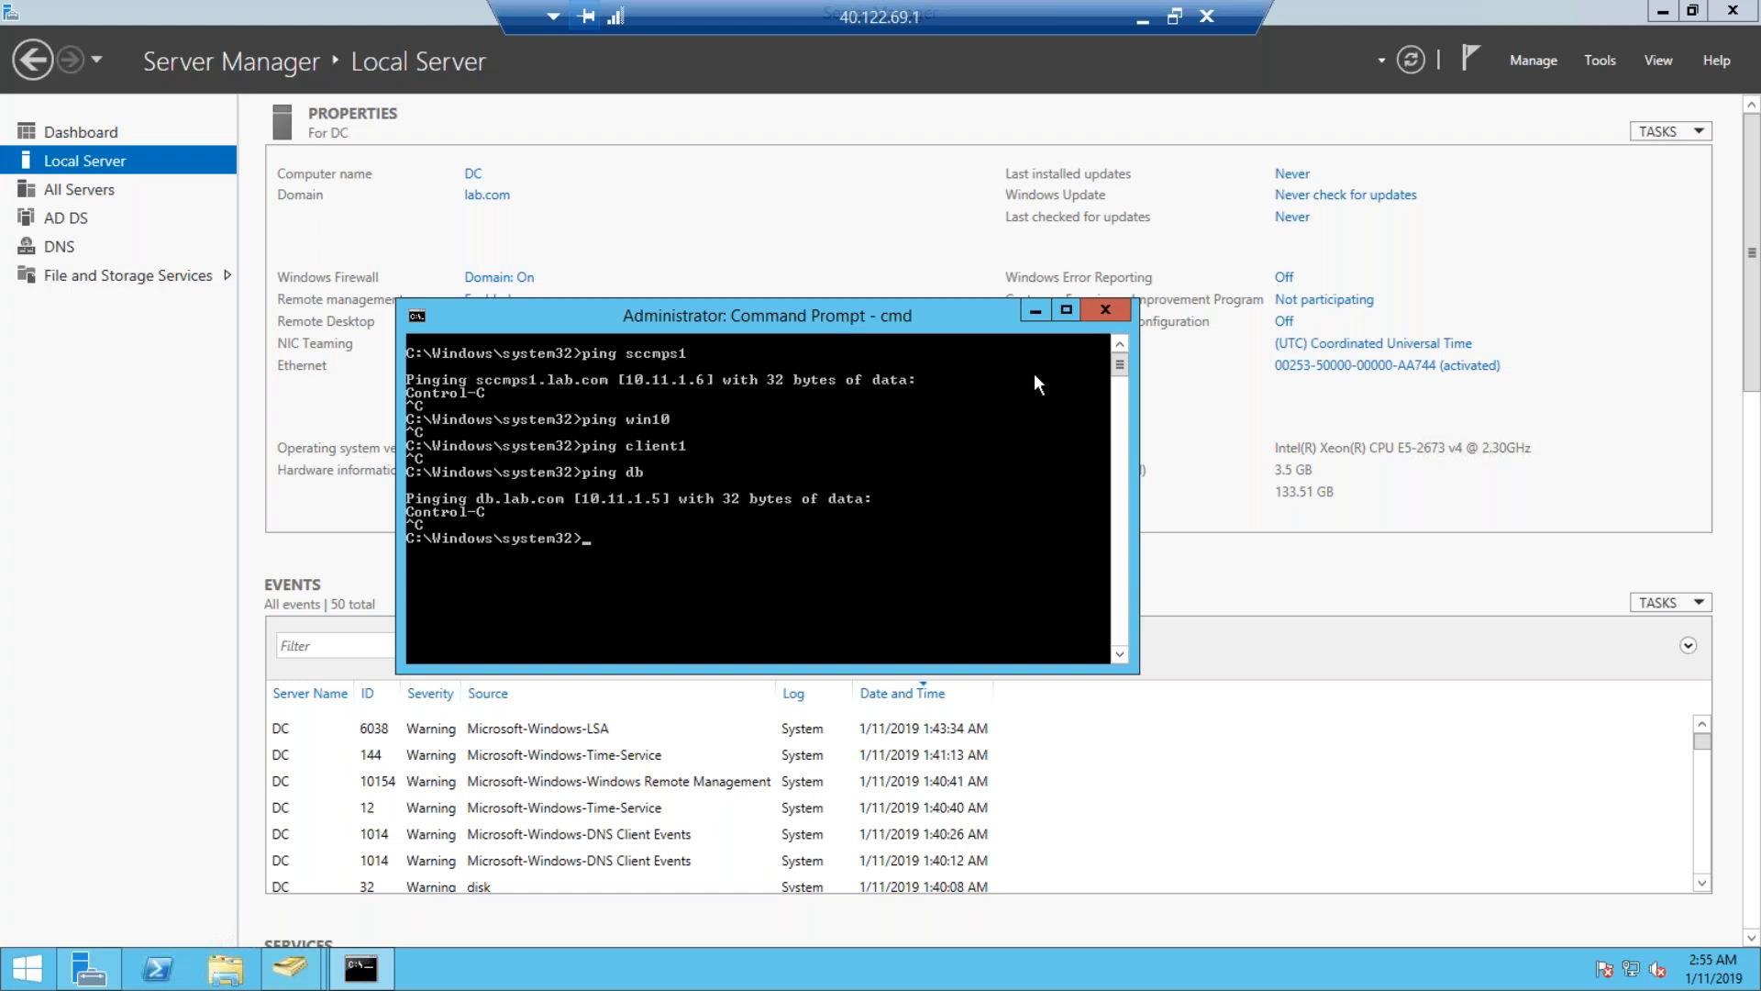
Slide the DC session's connection bar aside and minimize the session to return to the Azure portal.
left_click_drag(971, 13, 844, 9)
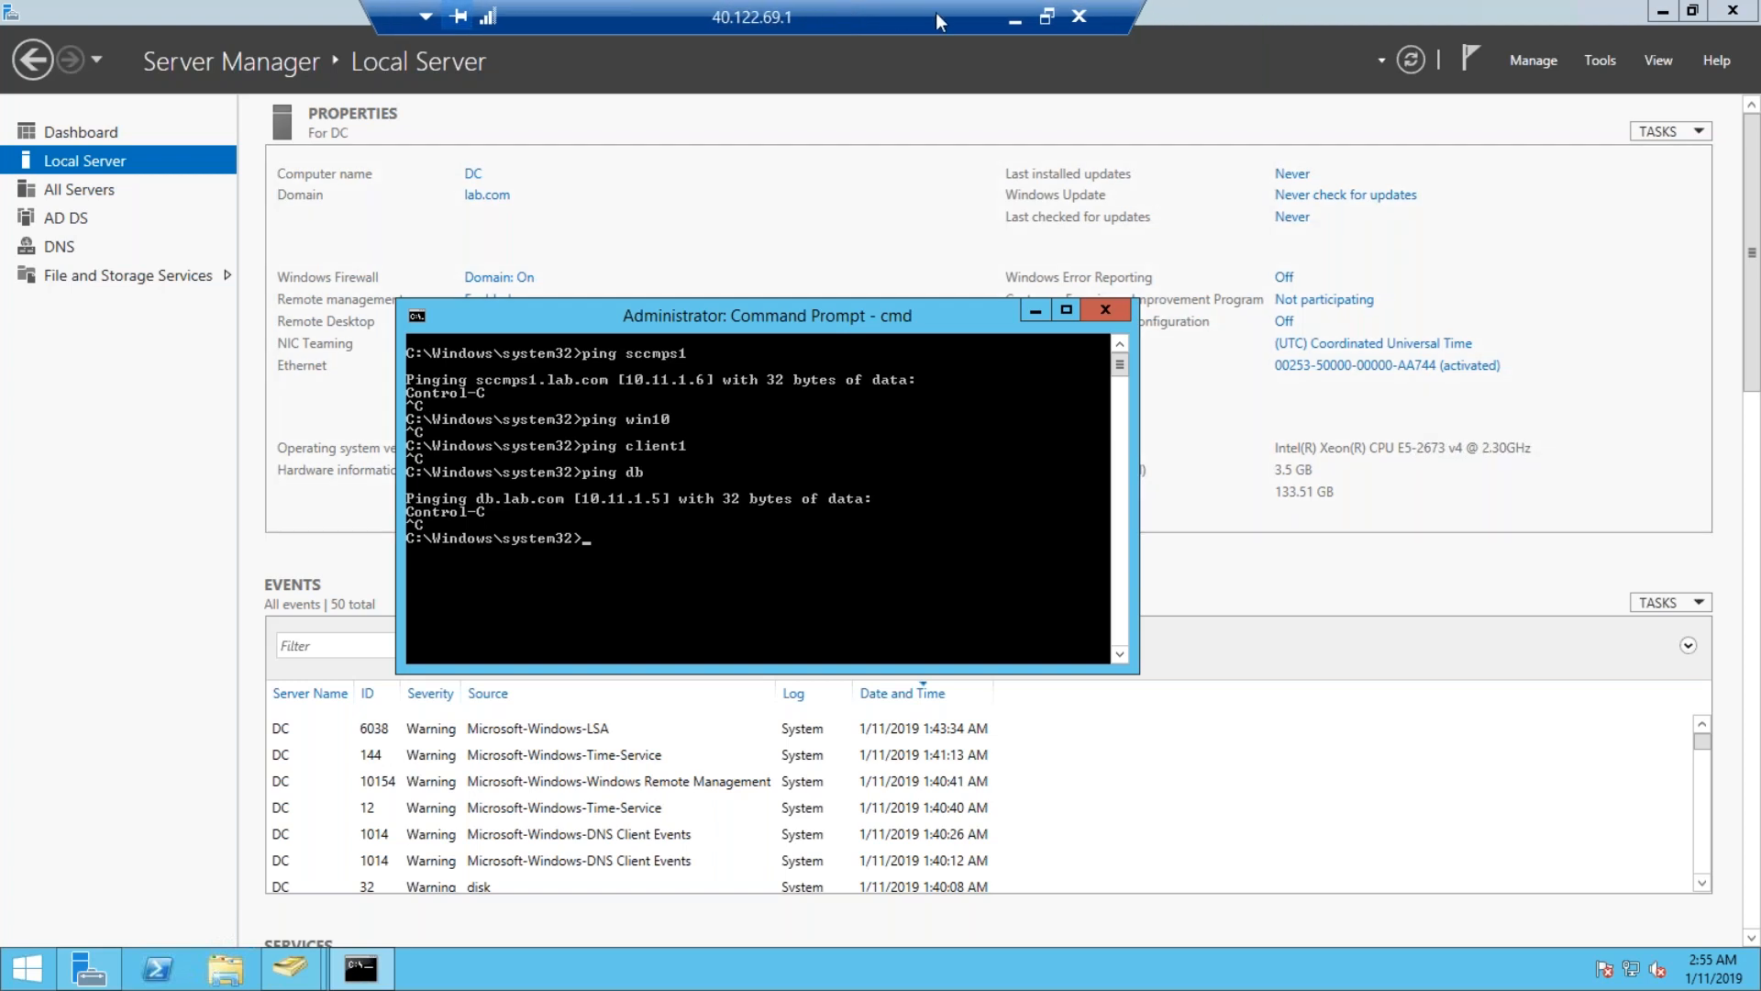
left_click(1012, 22)
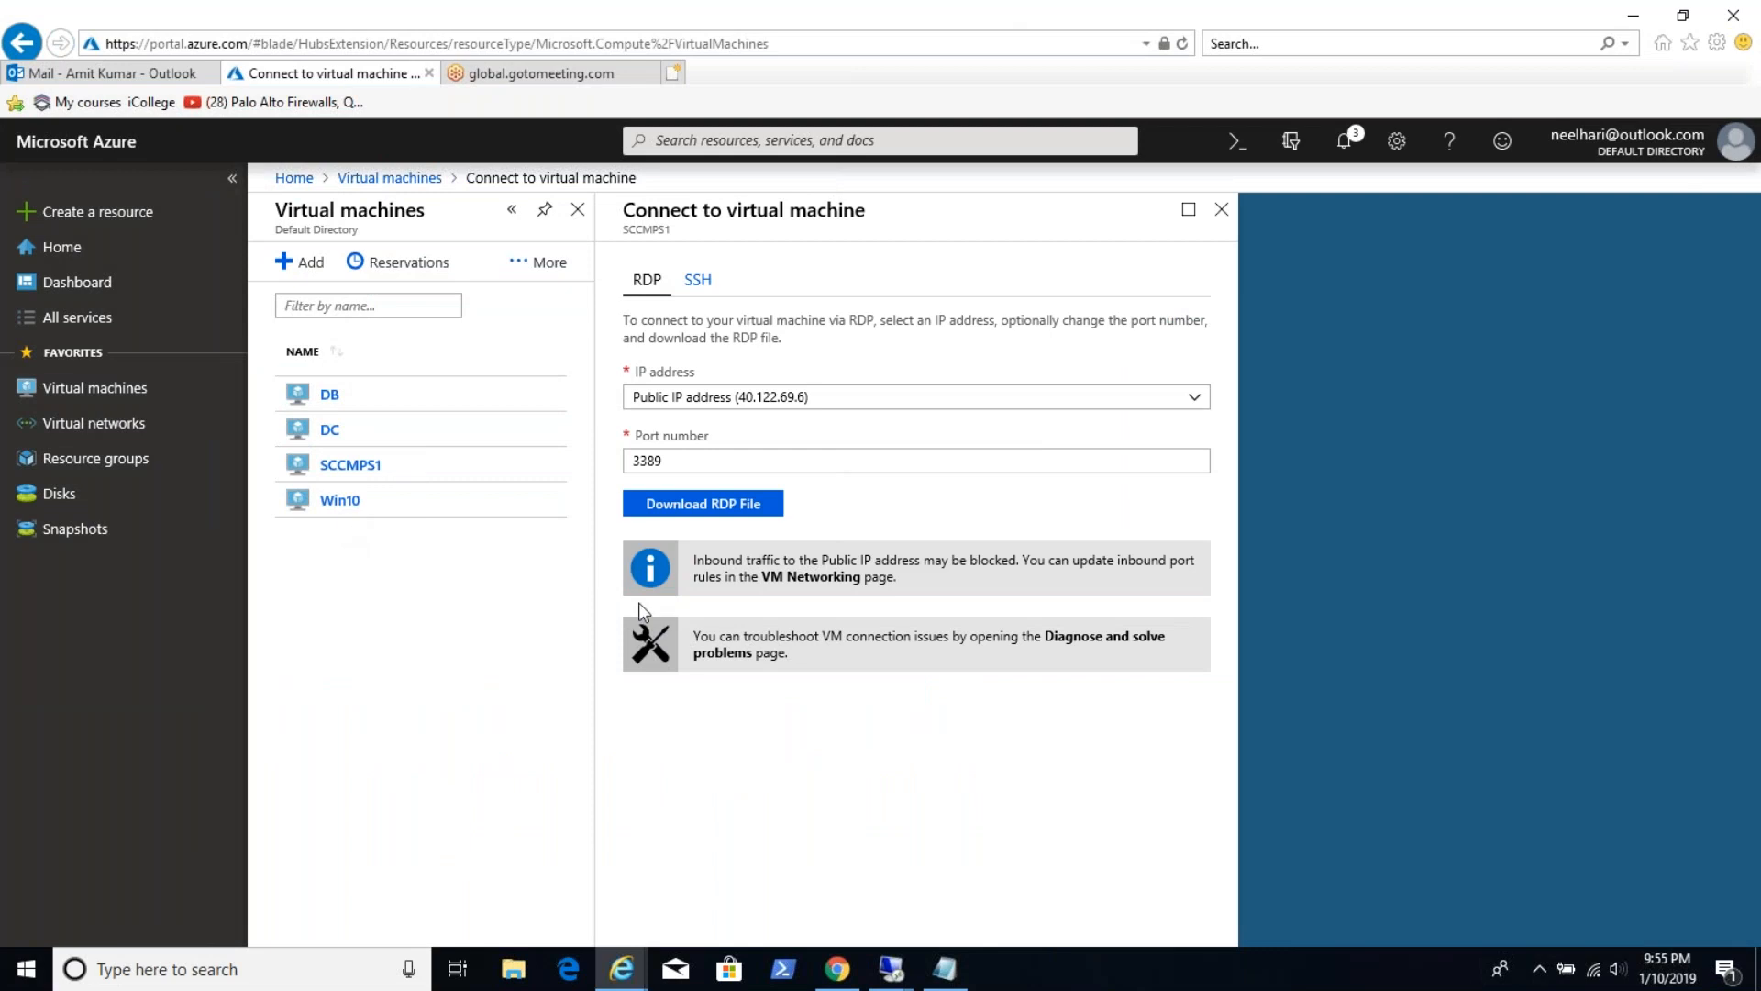
Switch to the Win10 remote session and open the root of its C: drive with a Run command.
mouse_move(891, 978)
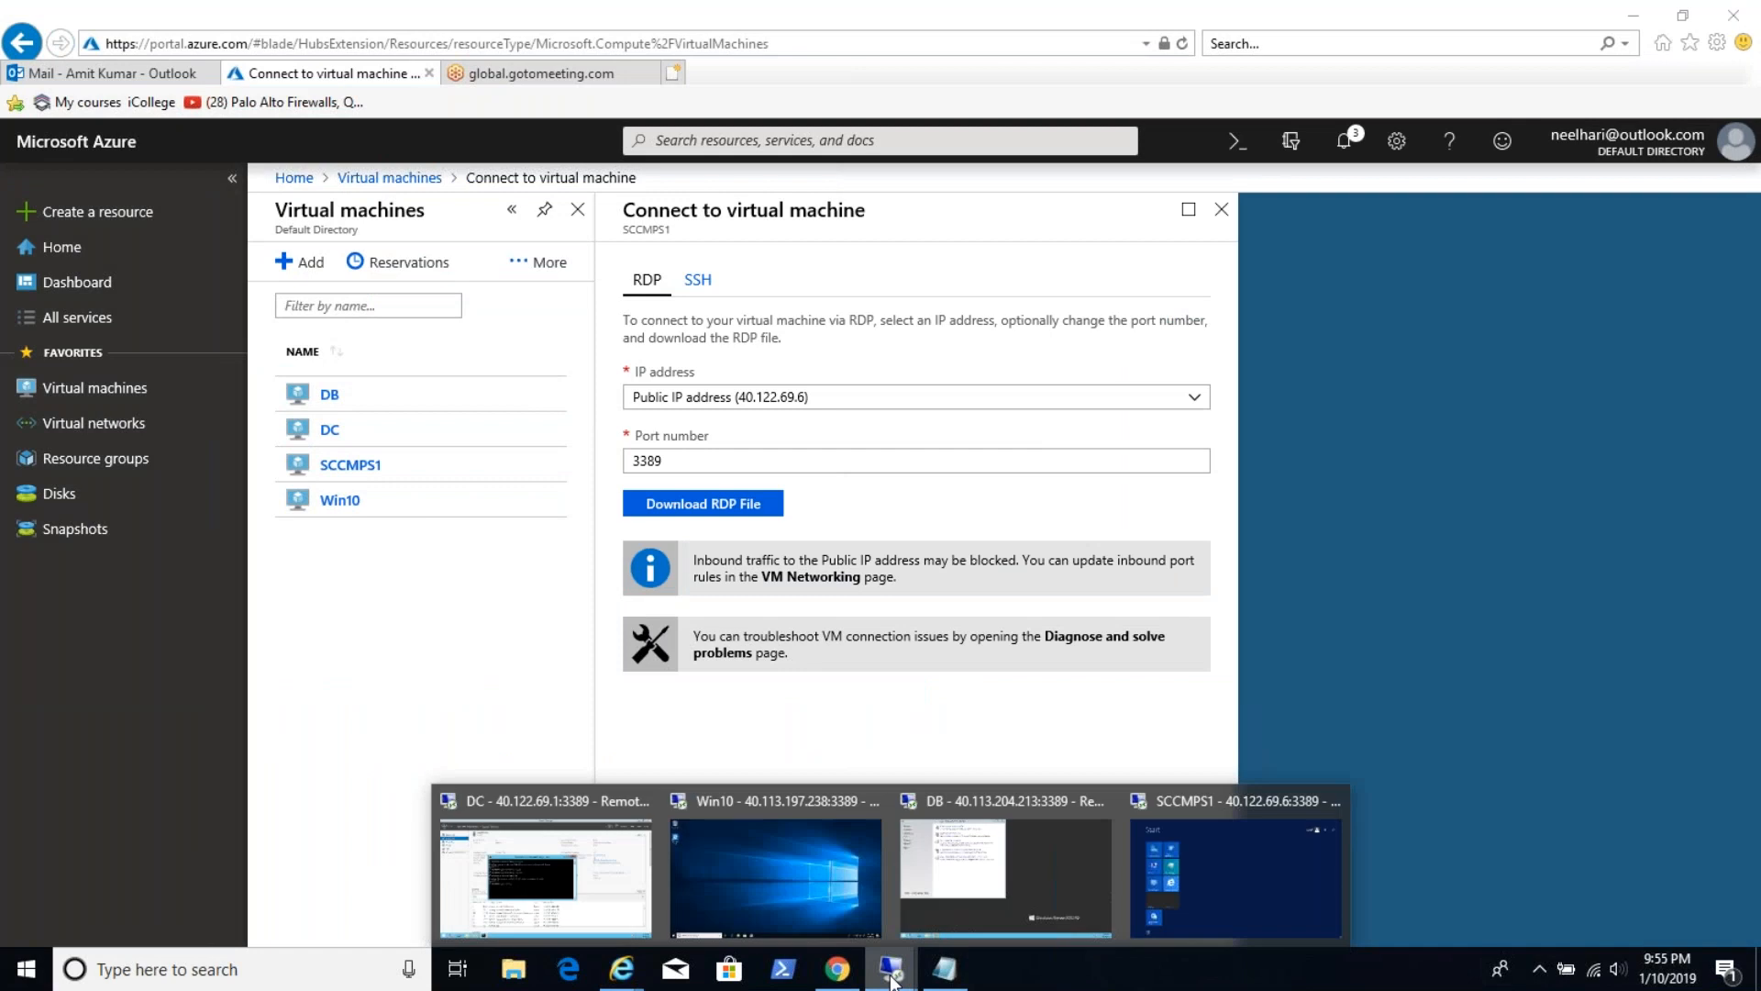
left_click(853, 826)
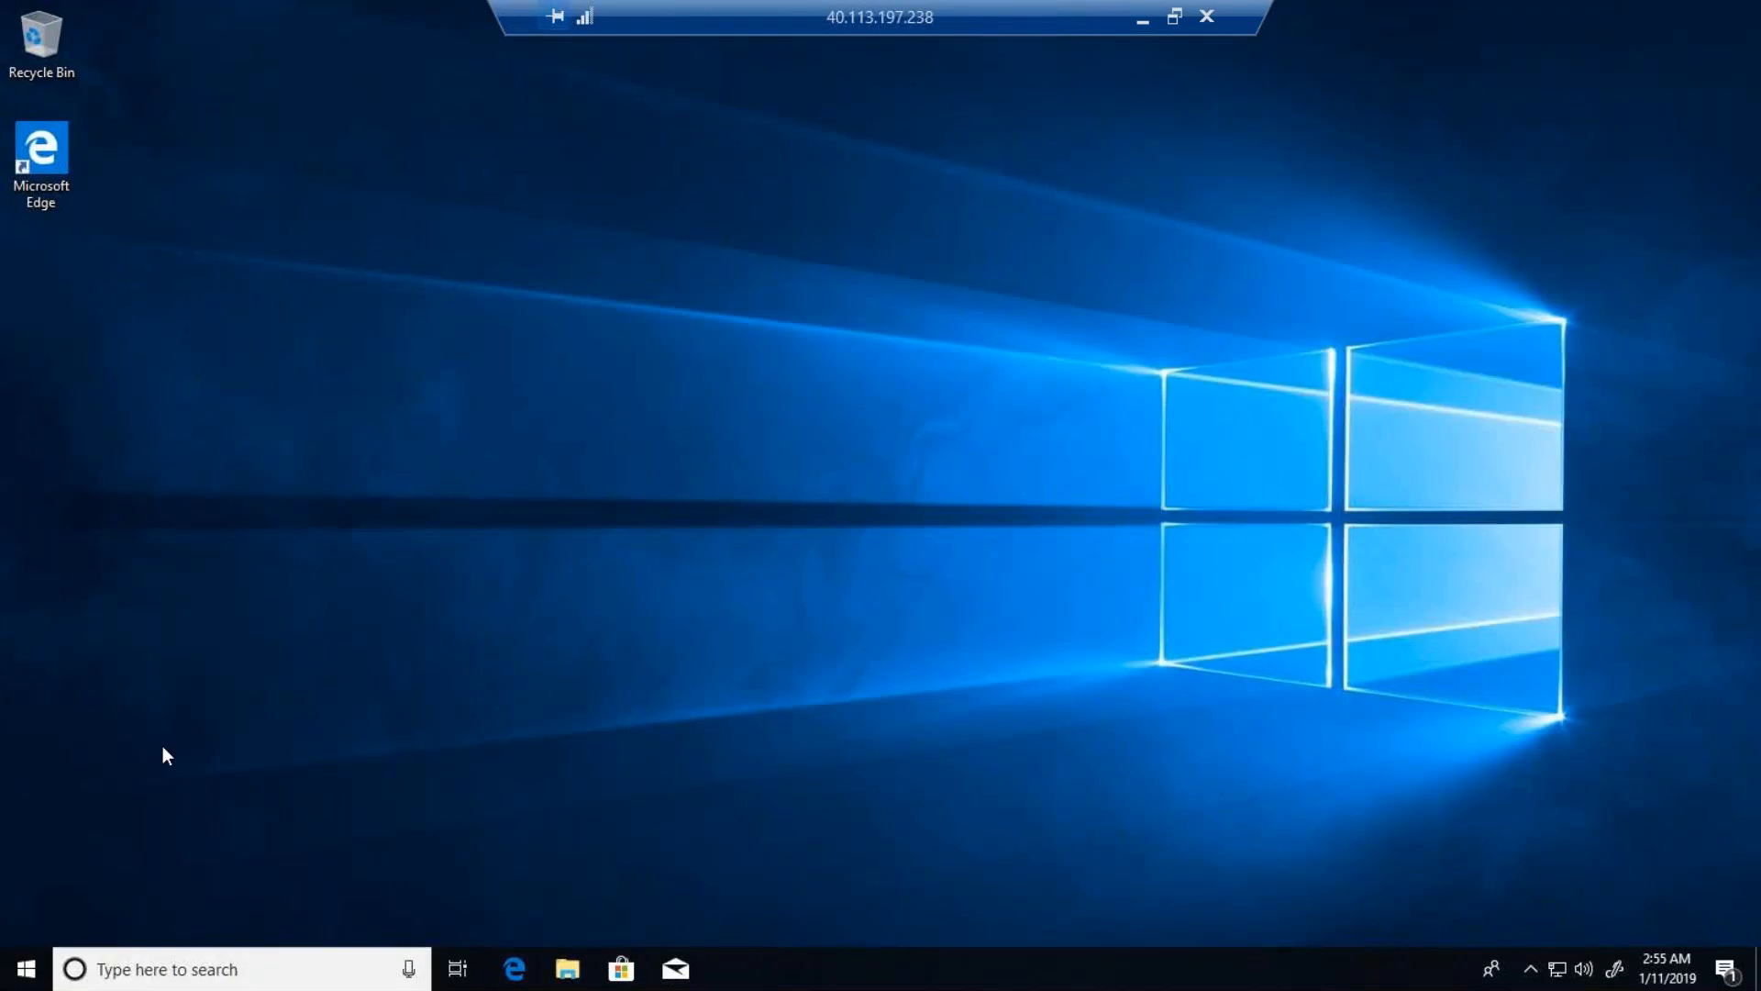
right_click(36, 974)
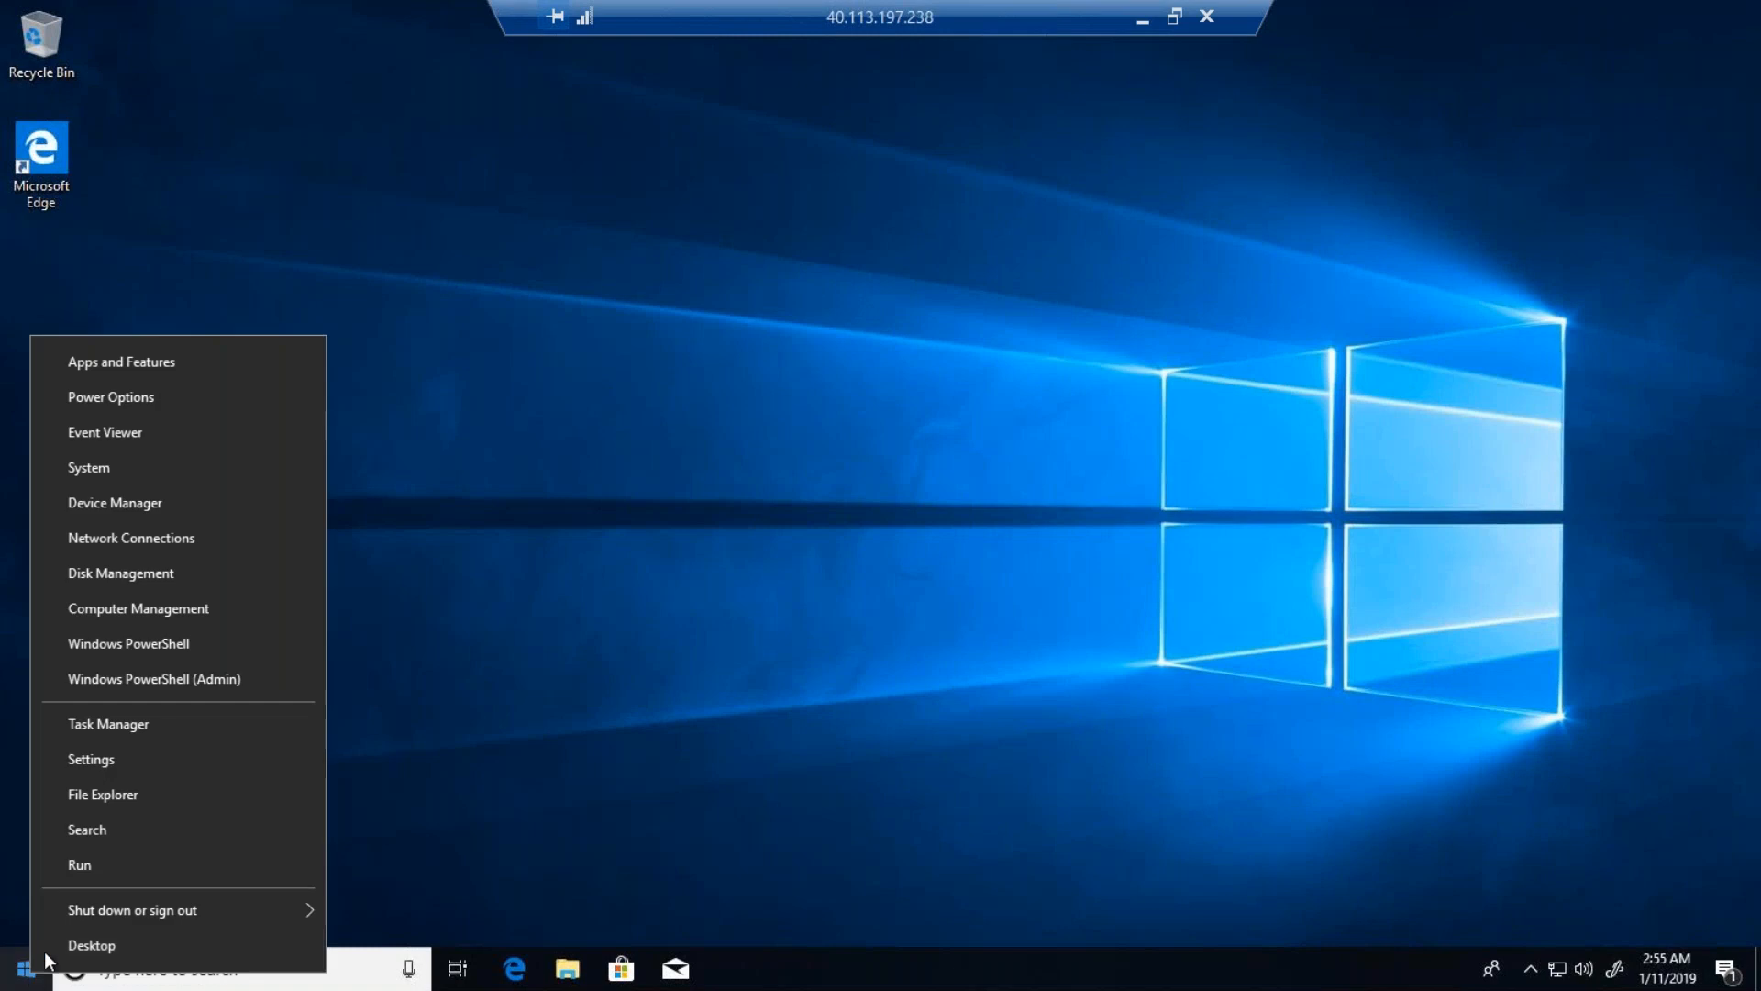
type("\\")
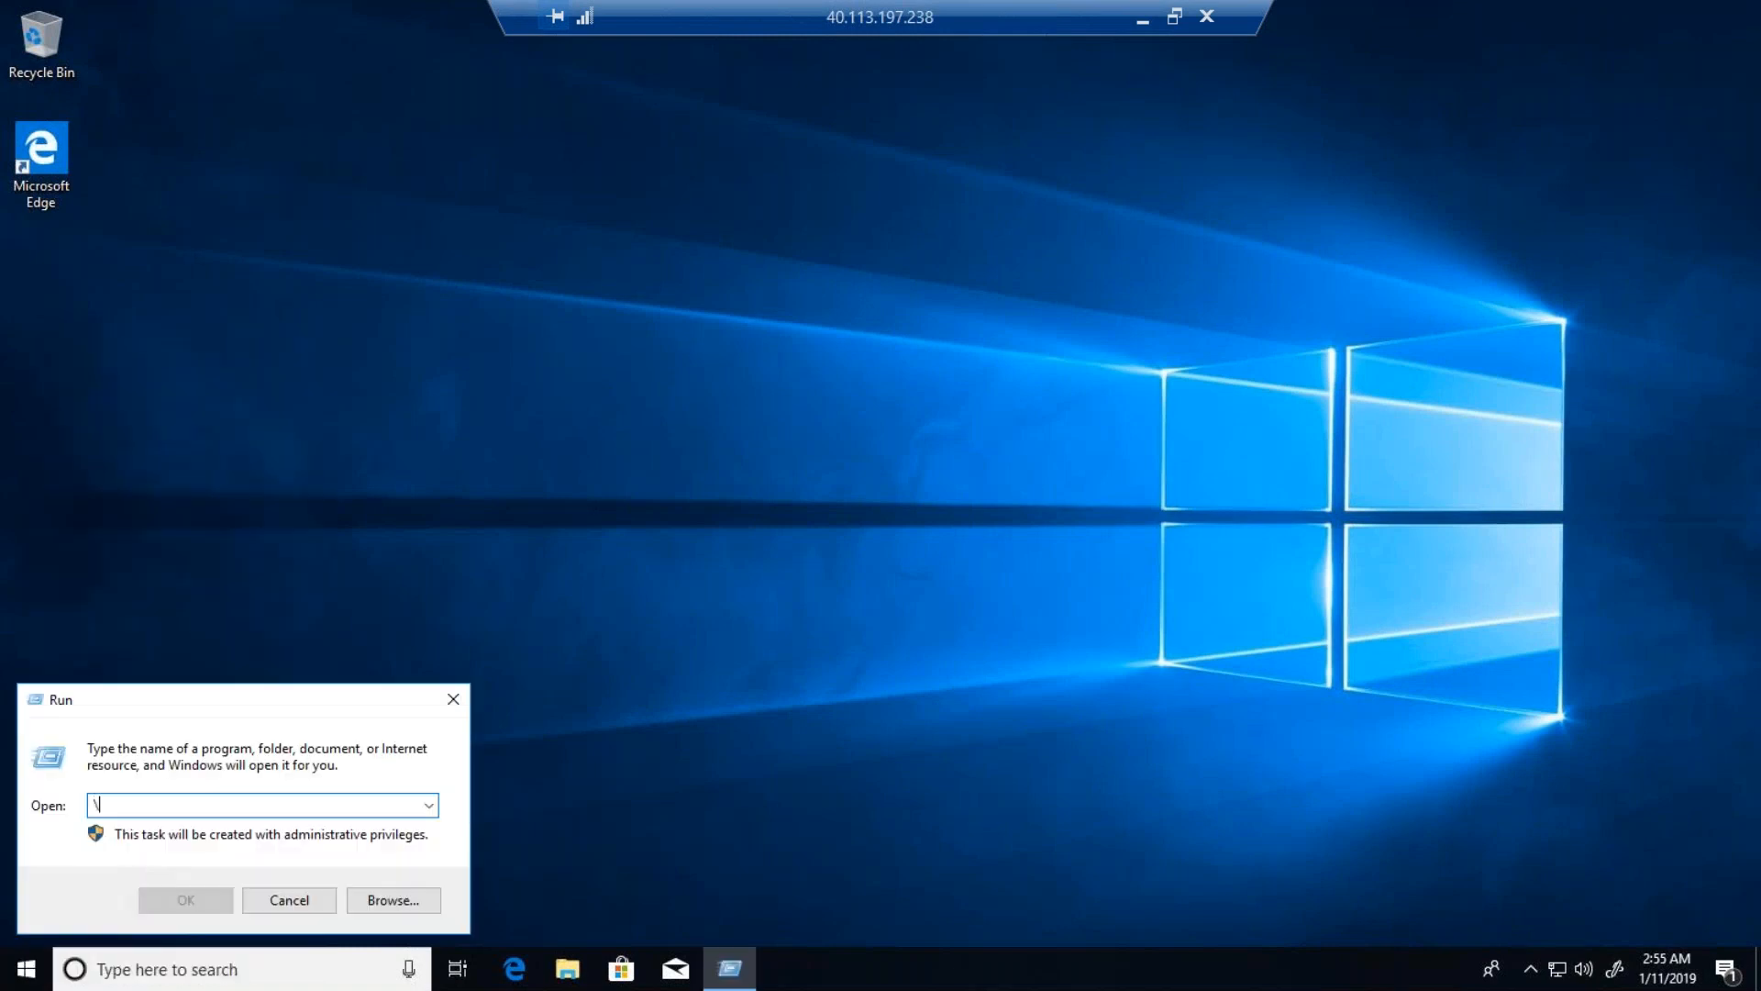
key("Return")
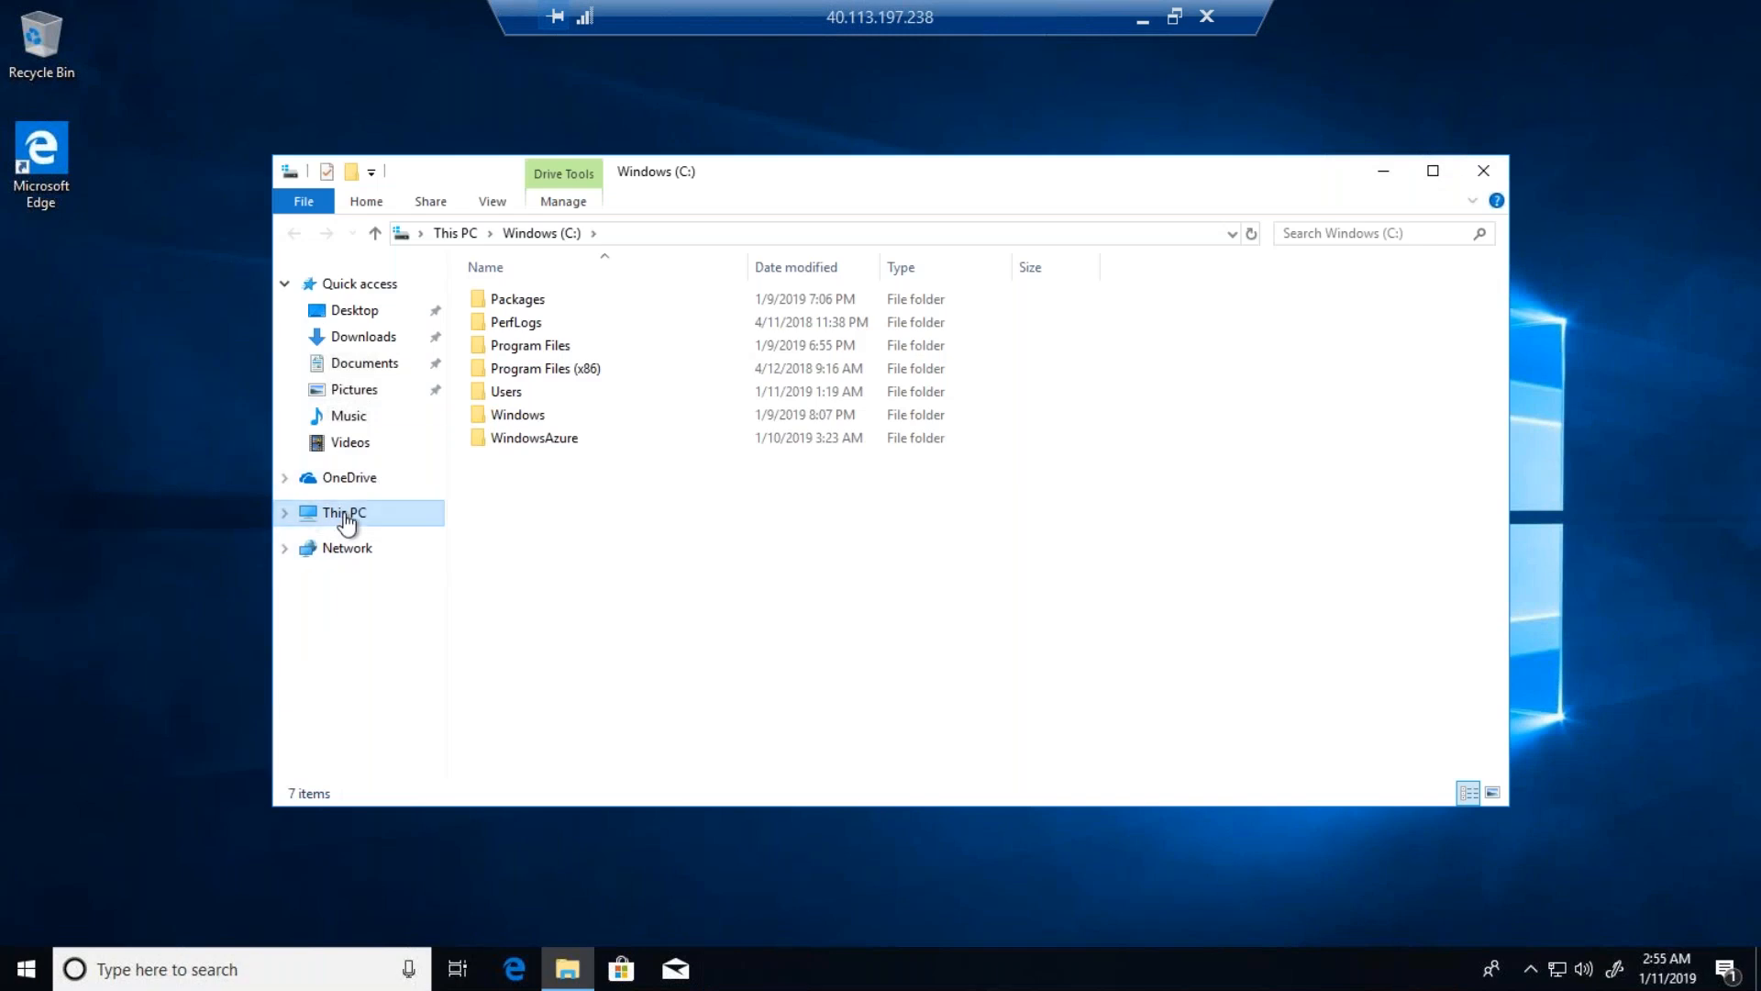
Open the system information for This PC on Win10 and bring up its computer name settings.
right_click(357, 513)
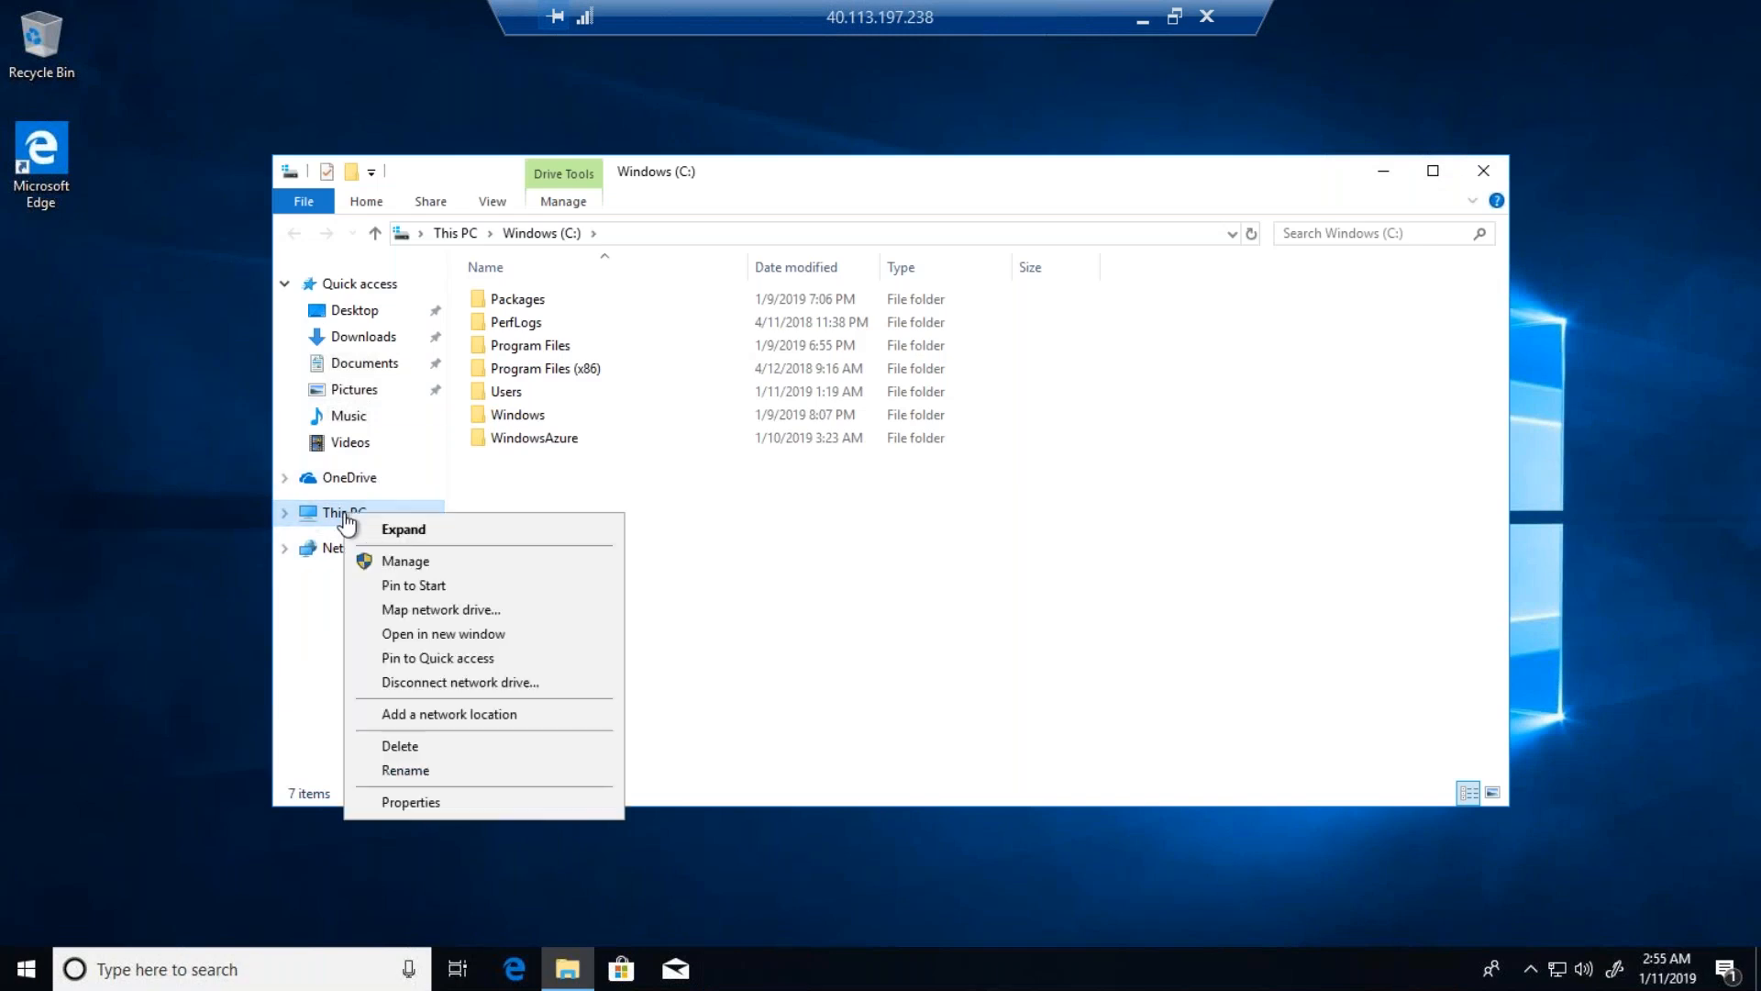
left_click(418, 803)
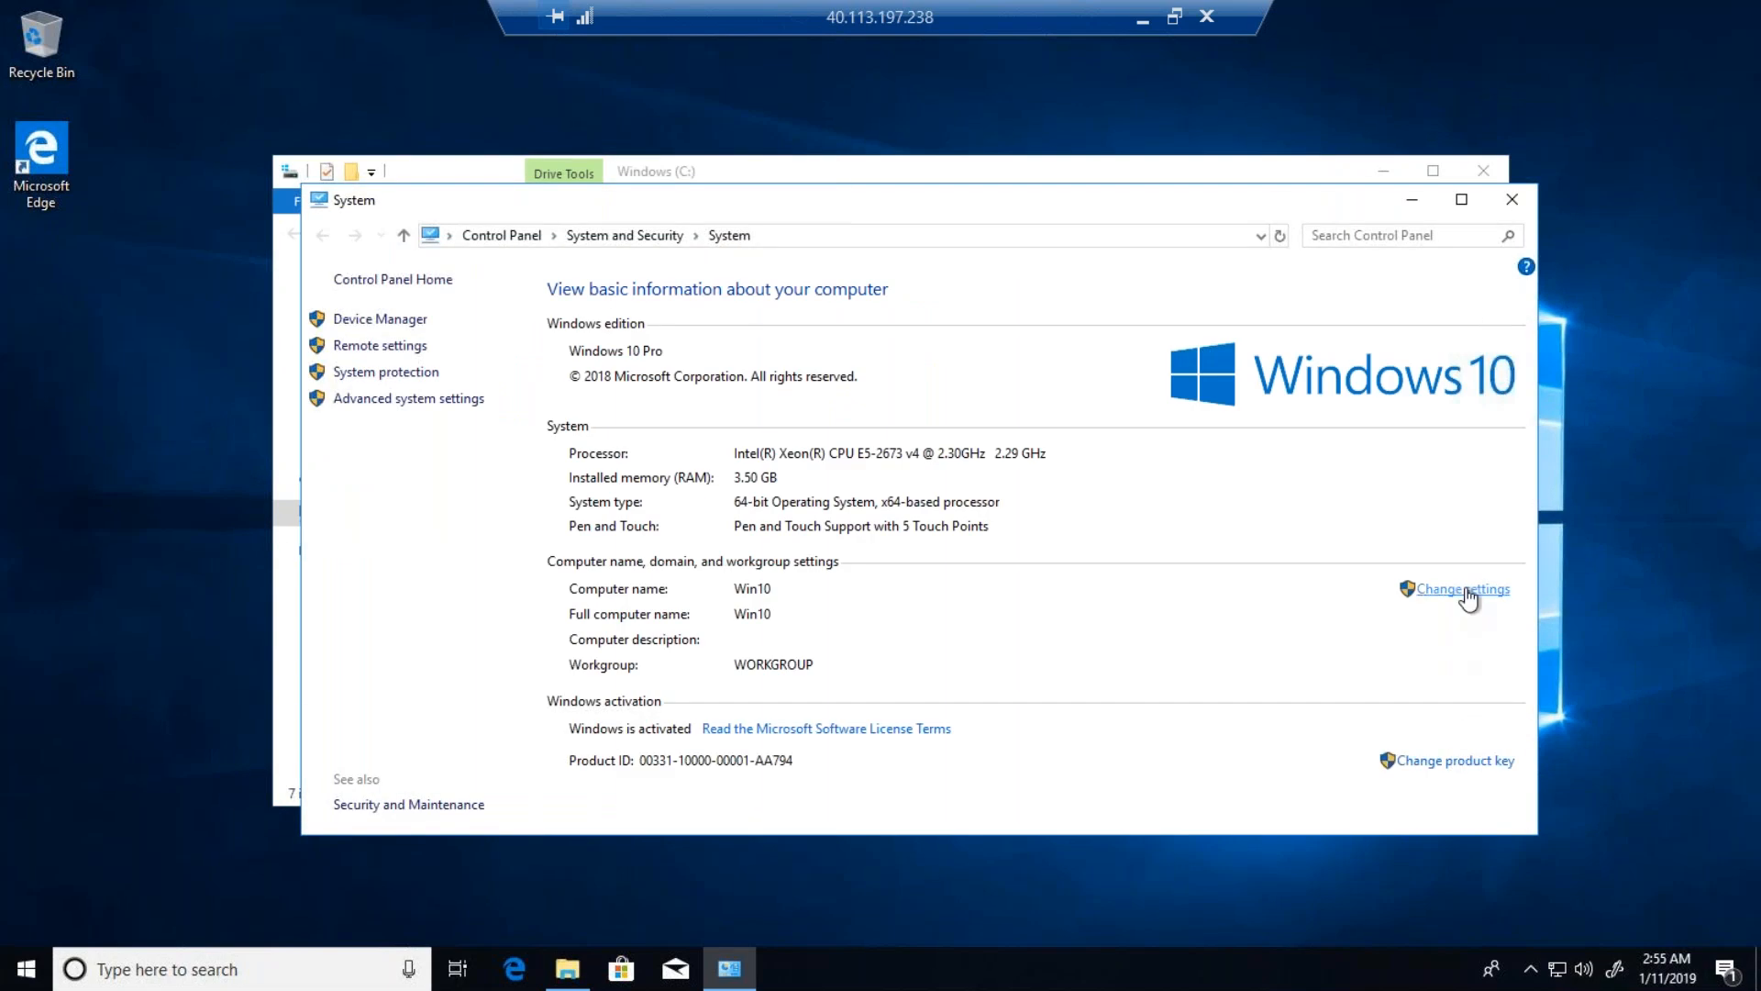
left_click(1465, 591)
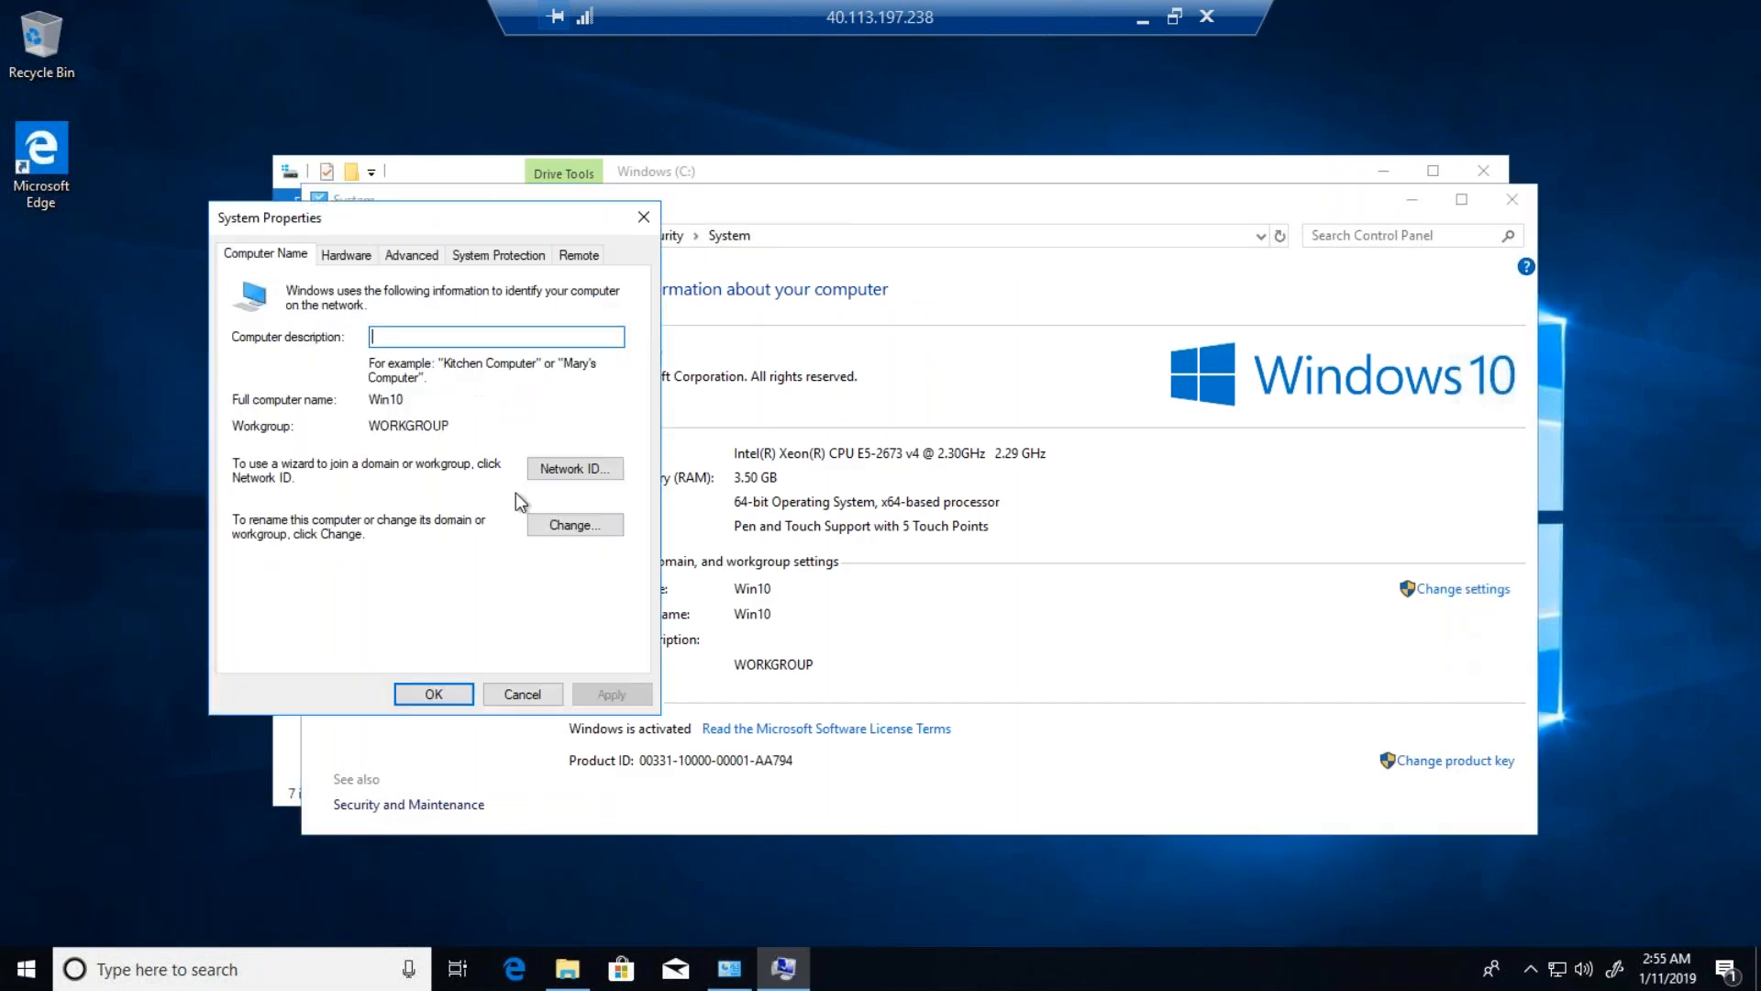
Change Win10's membership to the domain lab.com and submit the change.
left_click(586, 523)
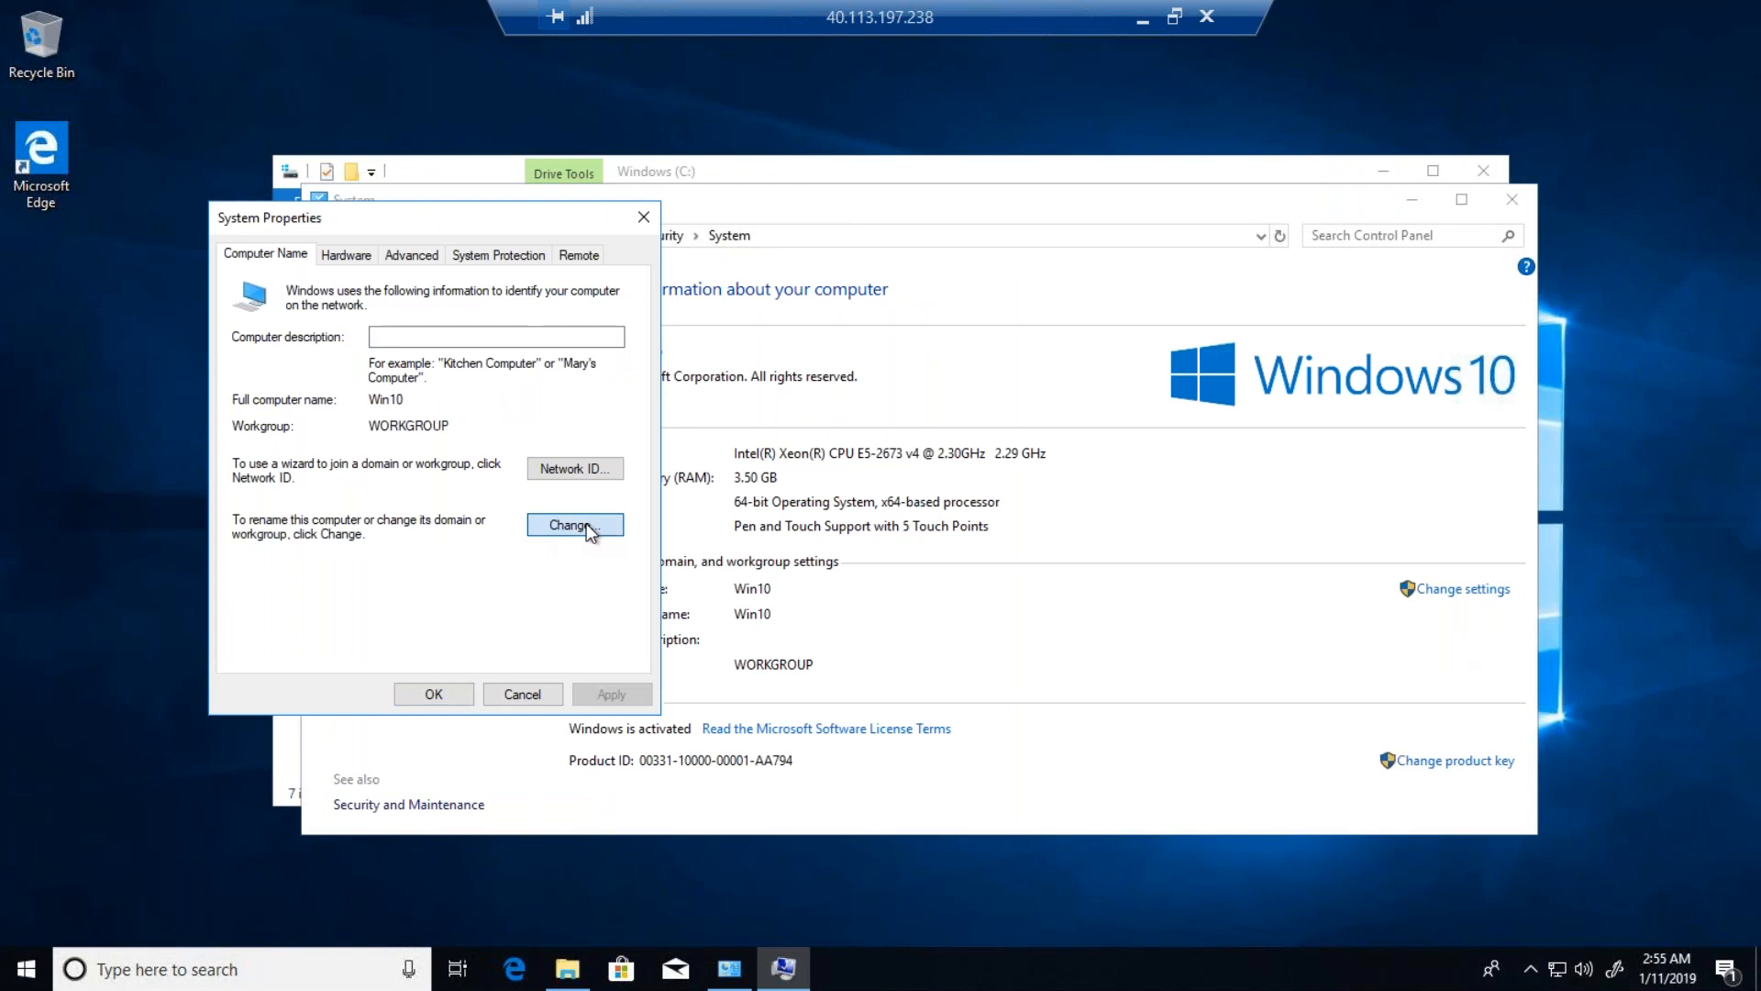
left_click(284, 514)
left_click(372, 532)
type("lab.com")
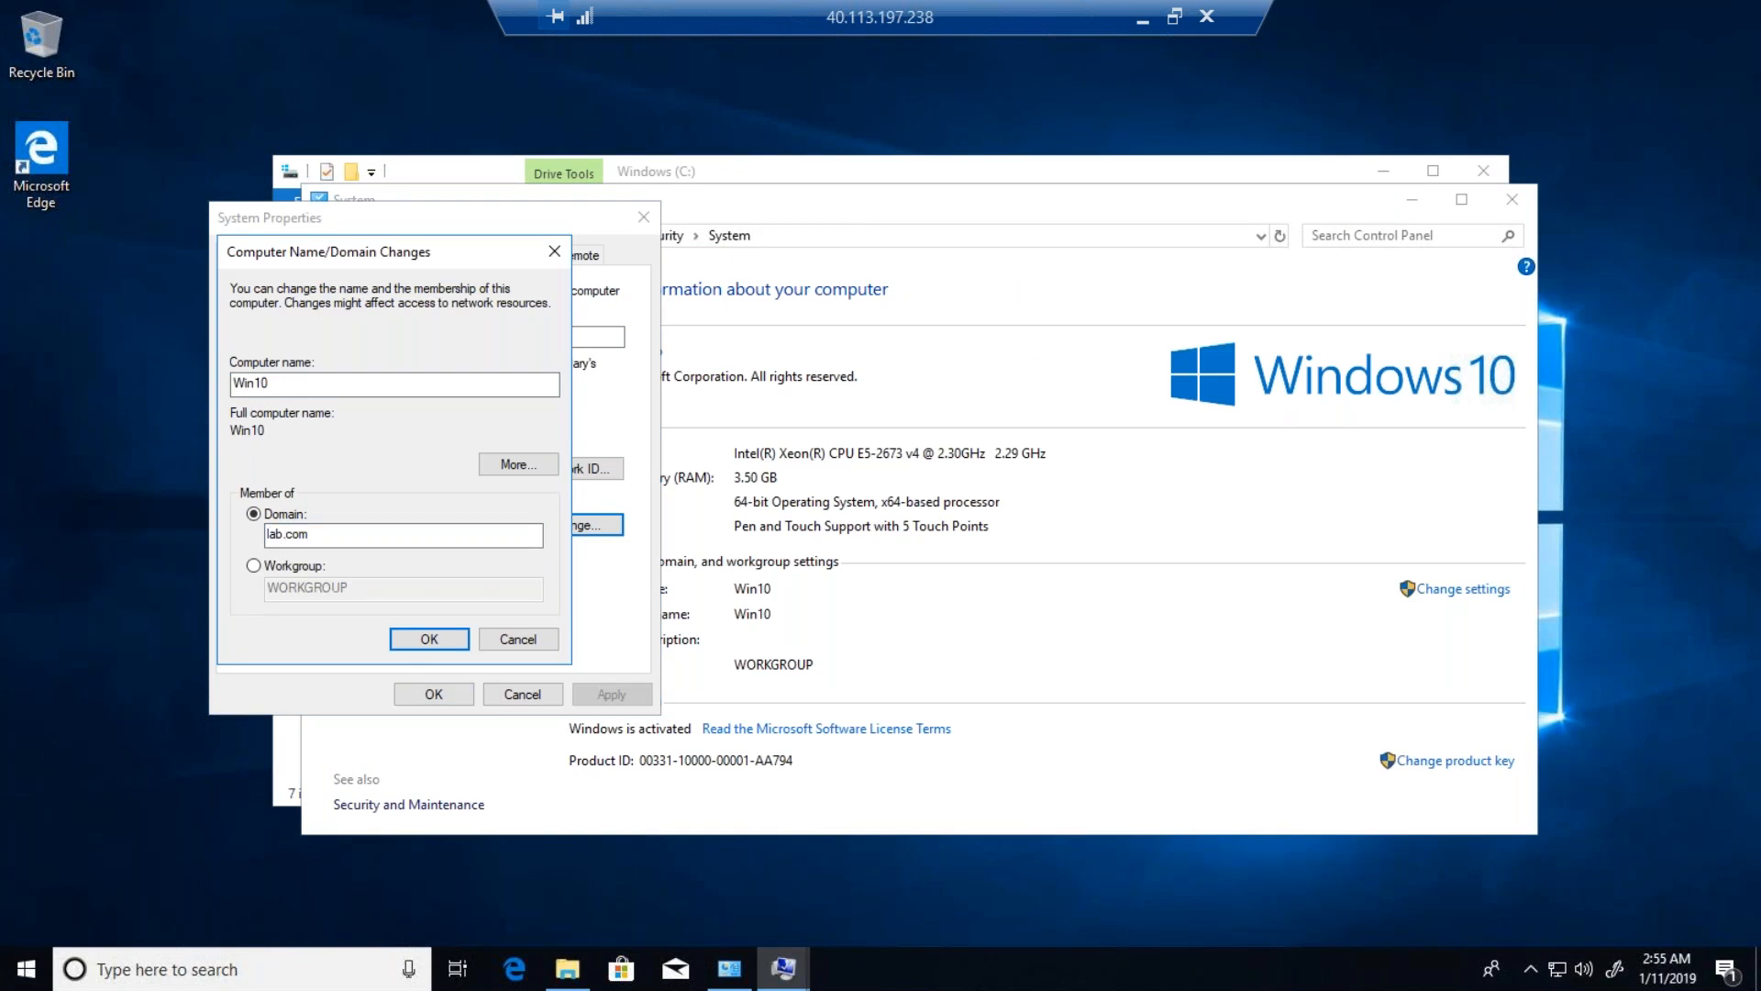
left_click(429, 638)
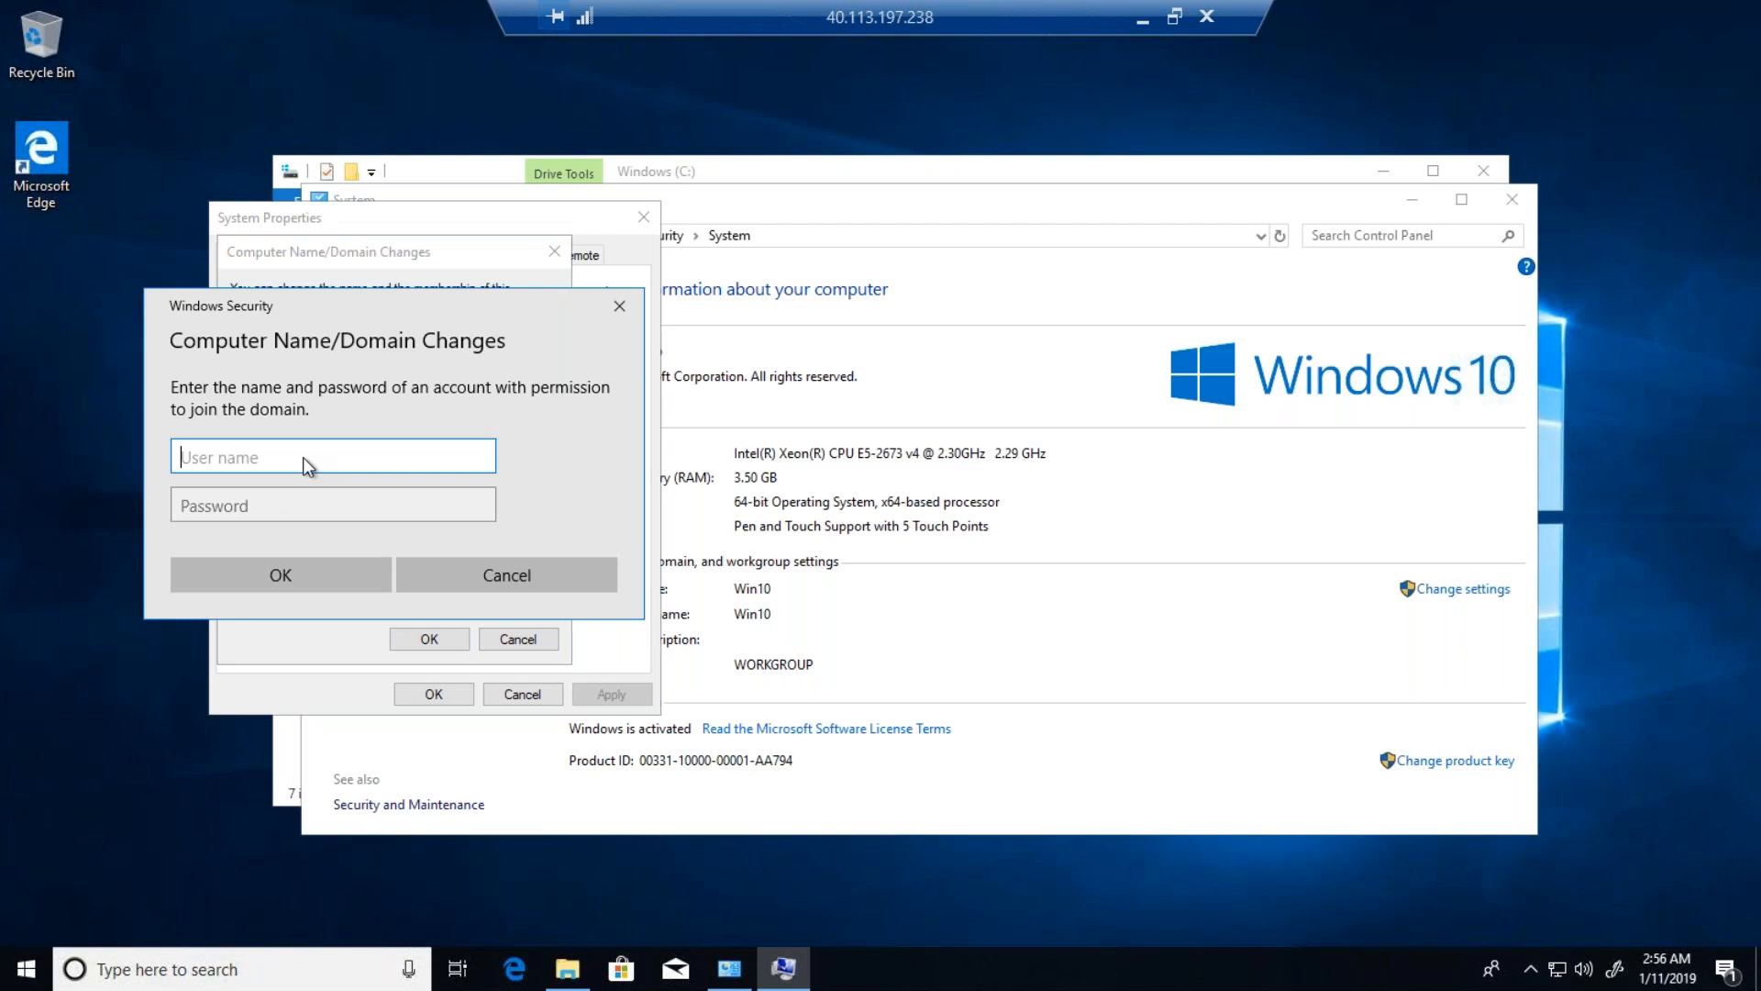
Authorize the domain join with the domain account's user name and password.
type("amit")
left_click(266, 516)
type("••••")
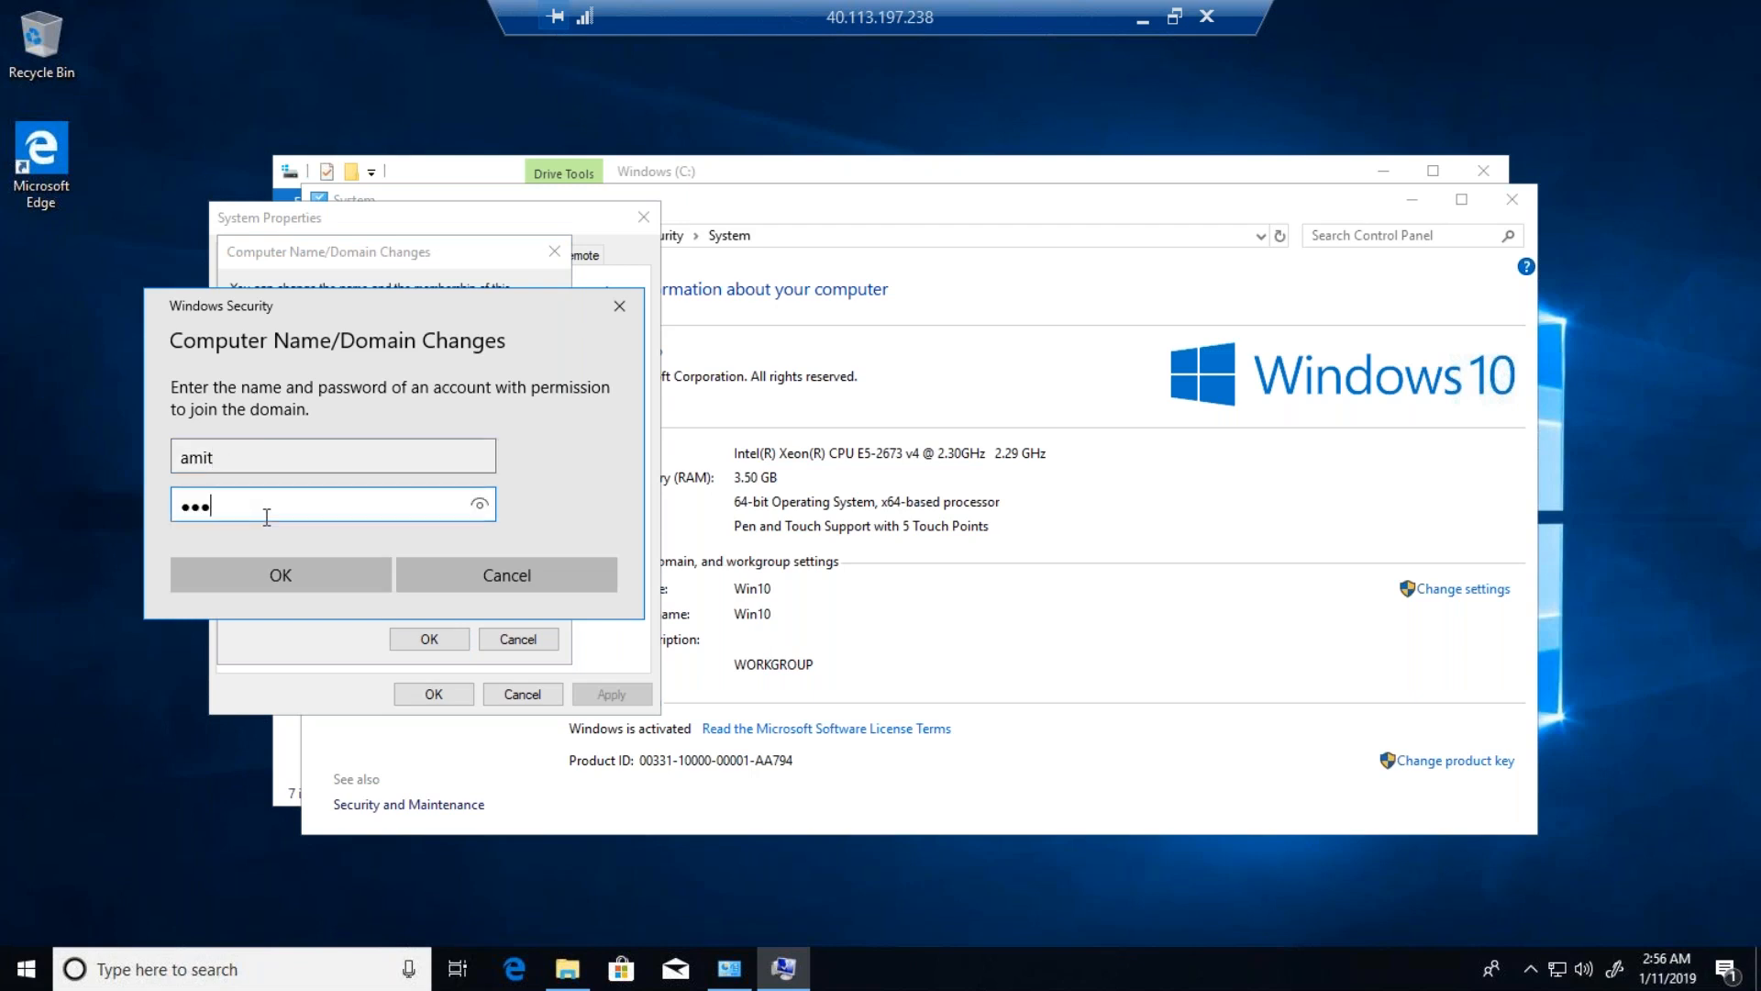
type("•••••••••")
key("Return")
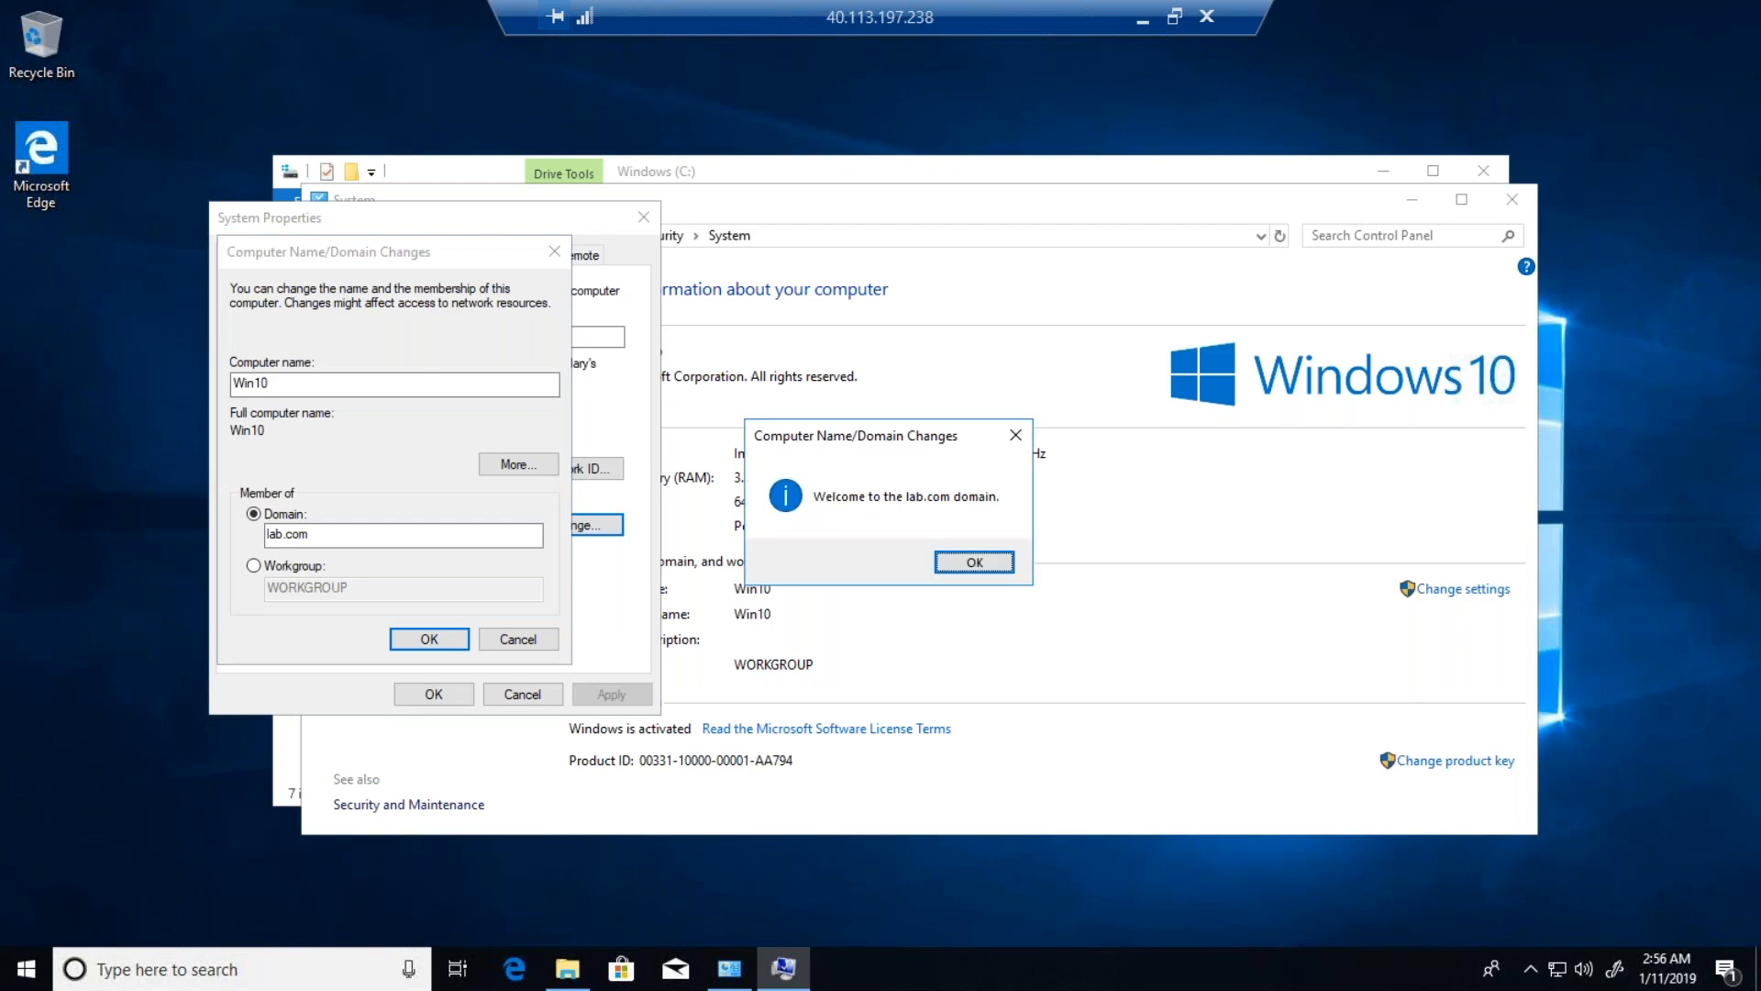
Acknowledge the domain join messages, close System Properties and restart Win10 immediately.
left_click(972, 563)
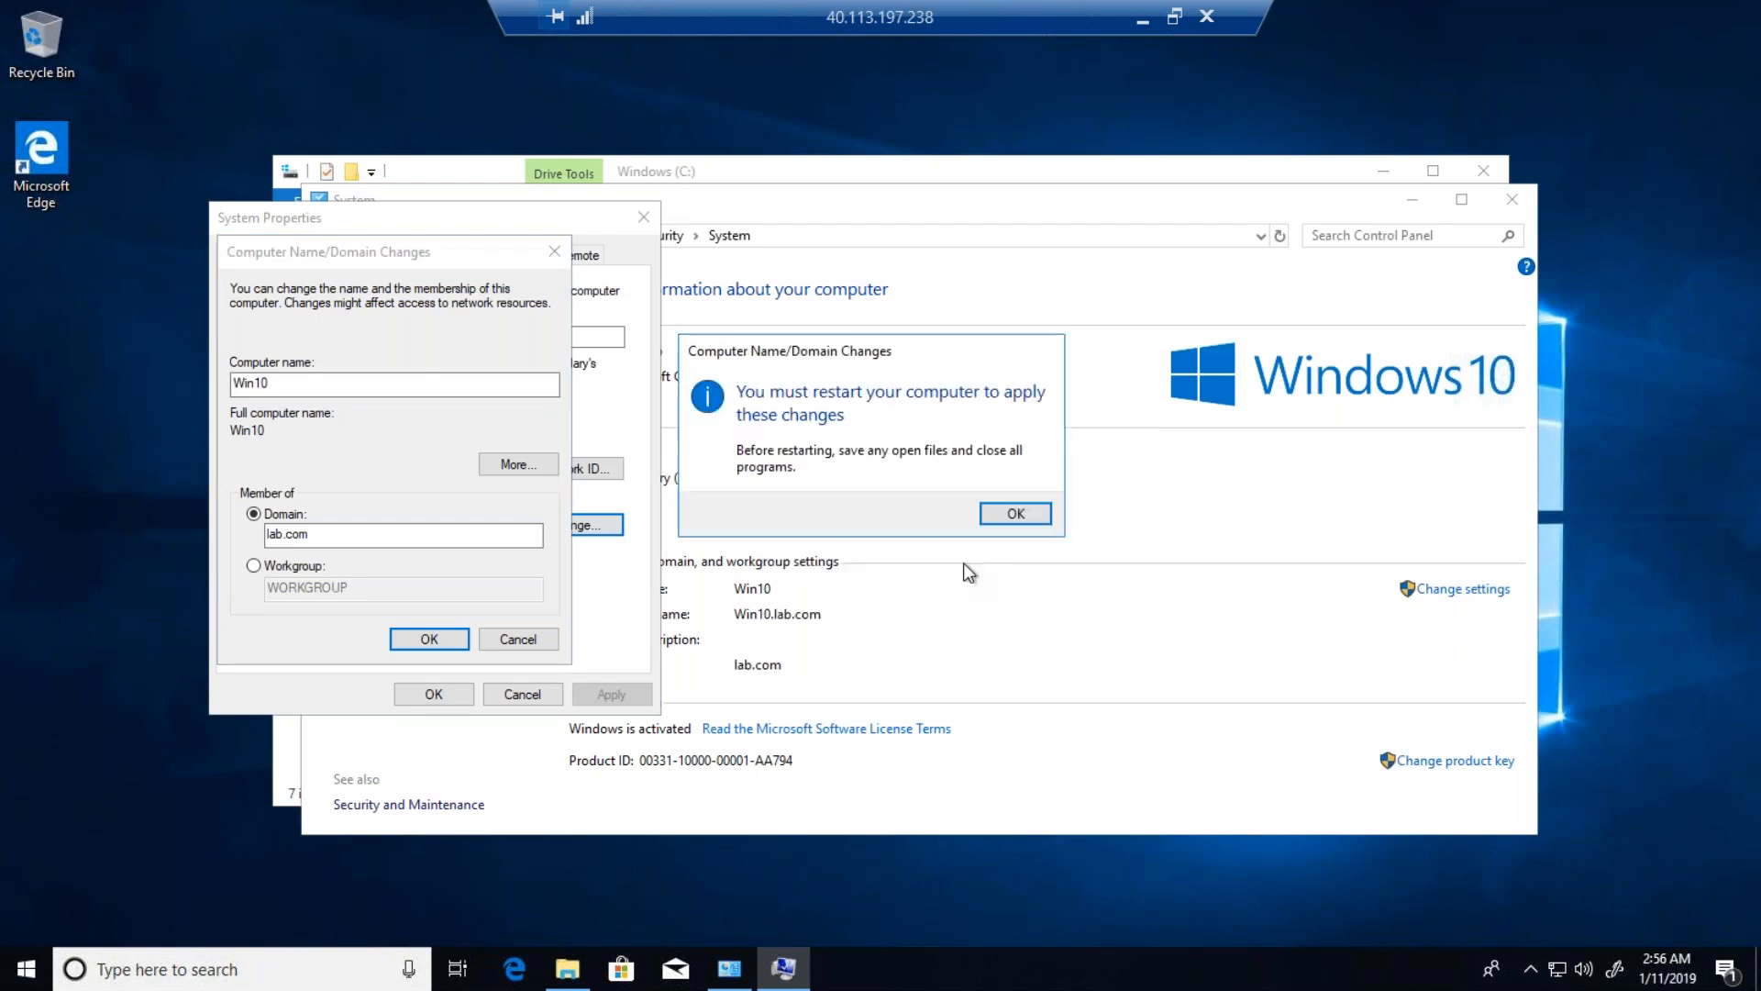
left_click(1015, 513)
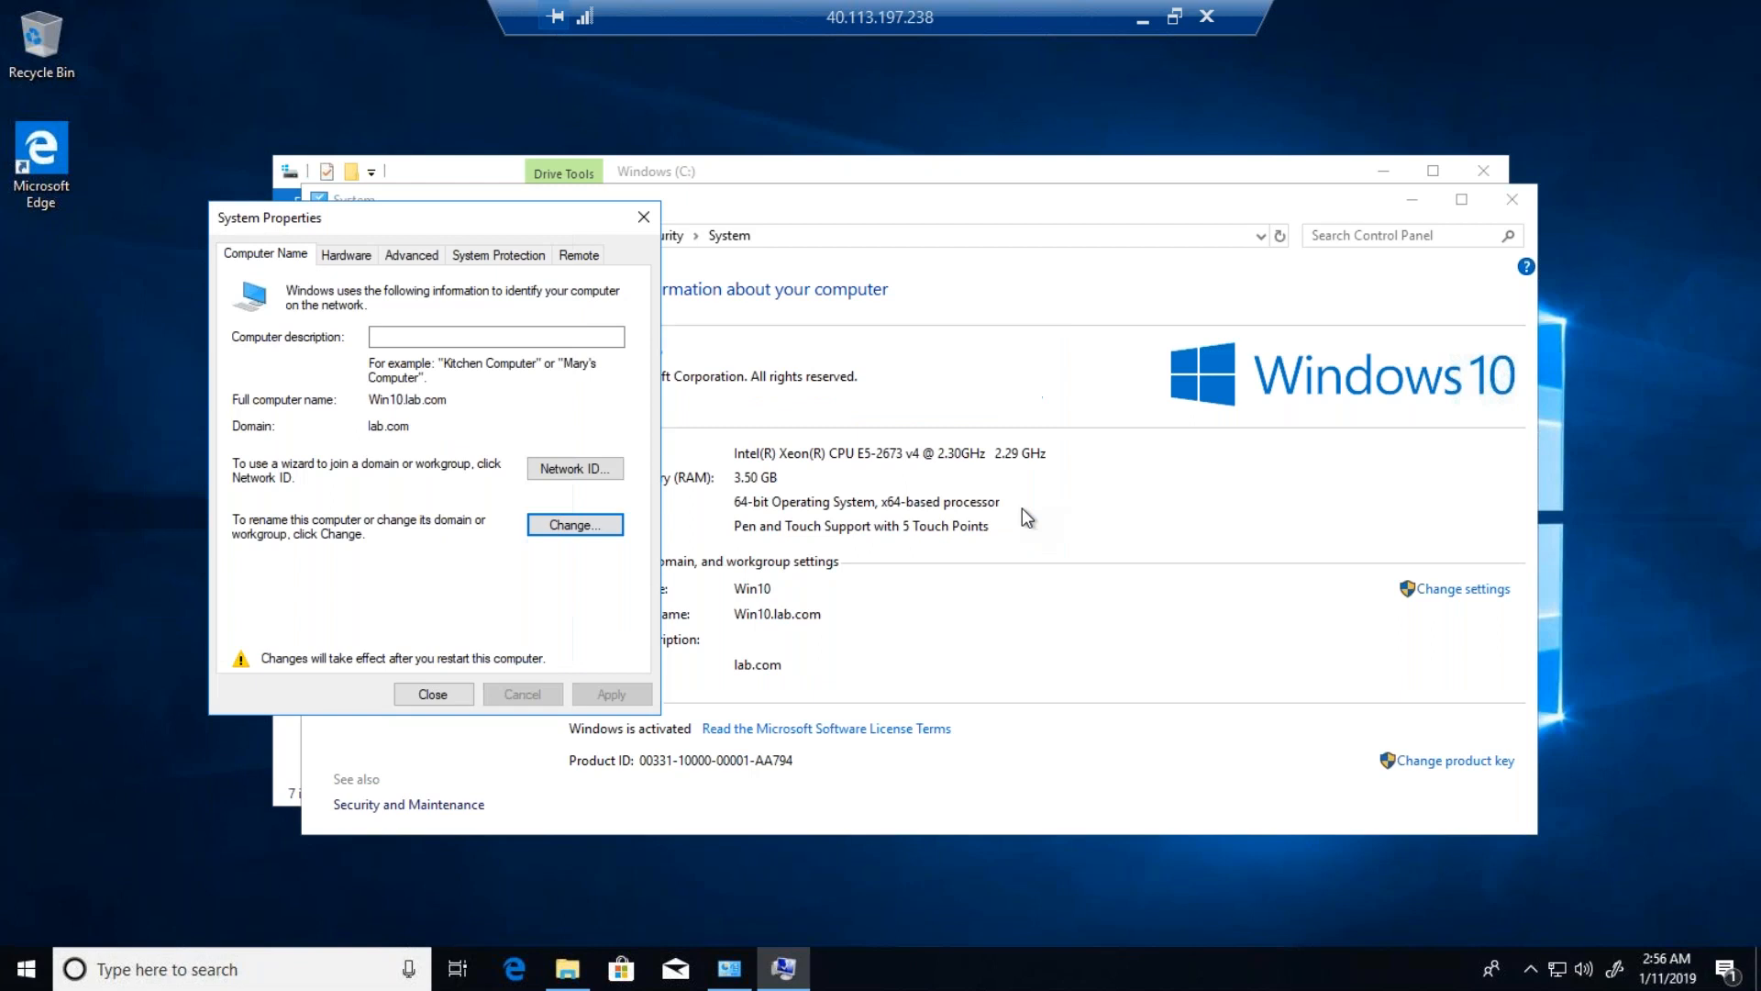
left_click(454, 694)
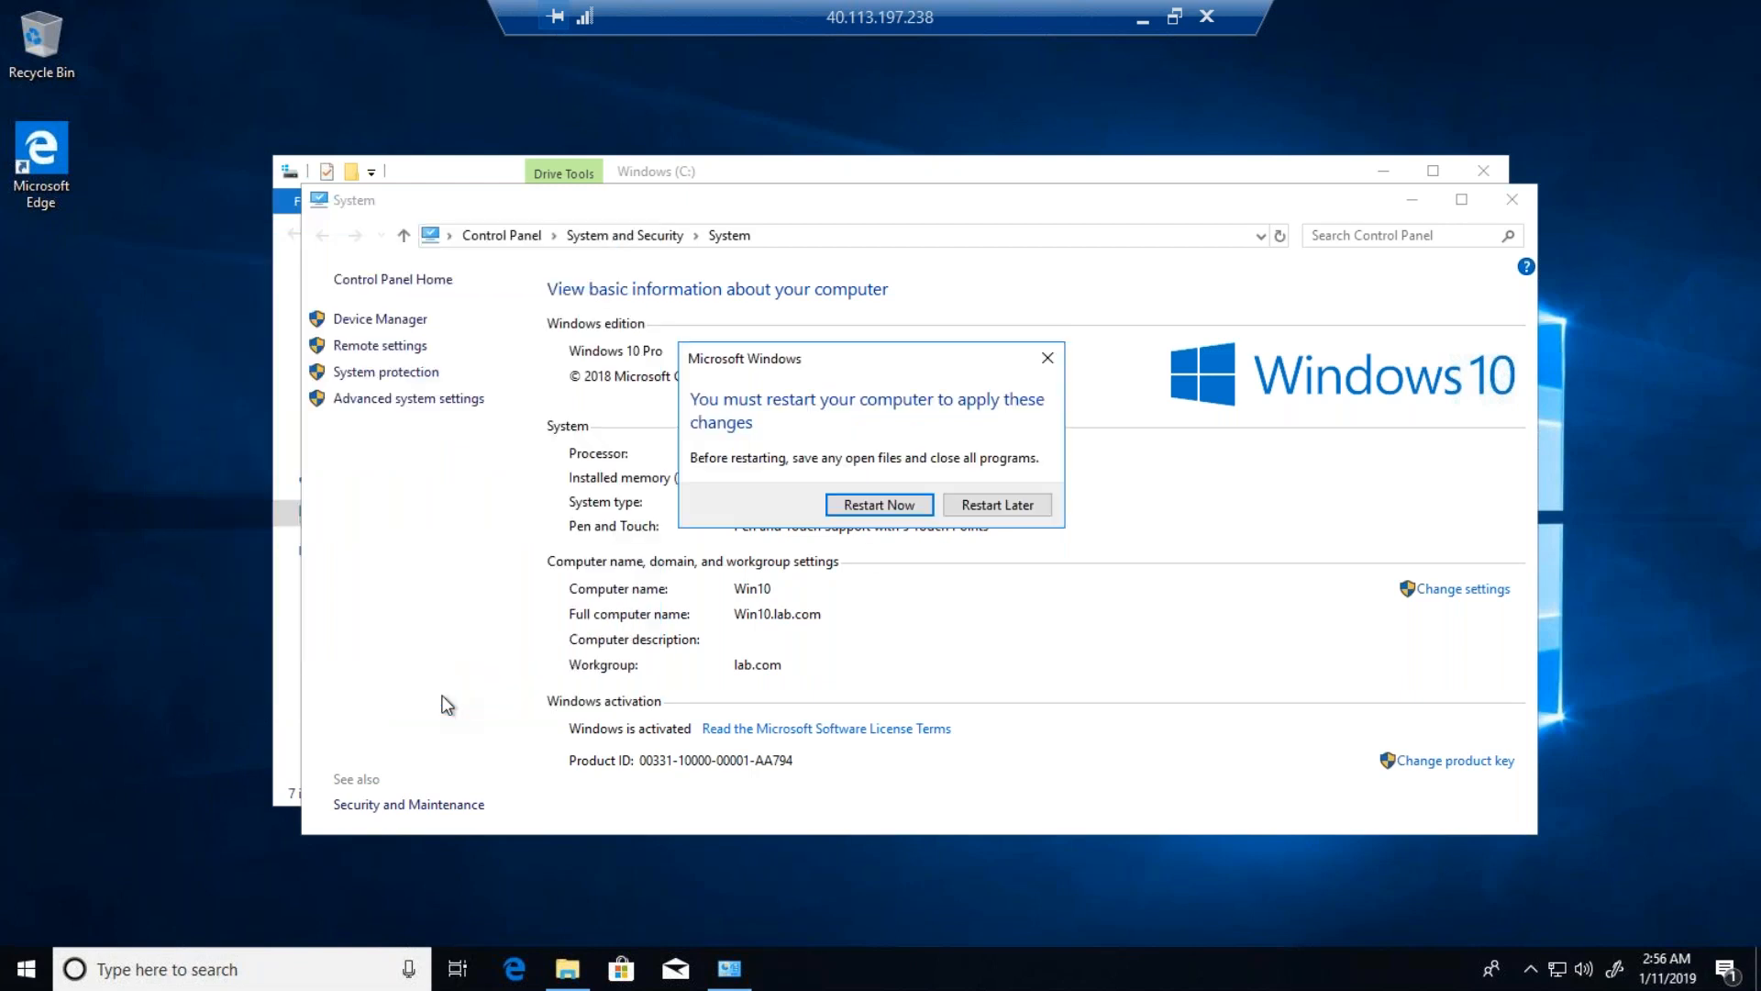
left_click(928, 506)
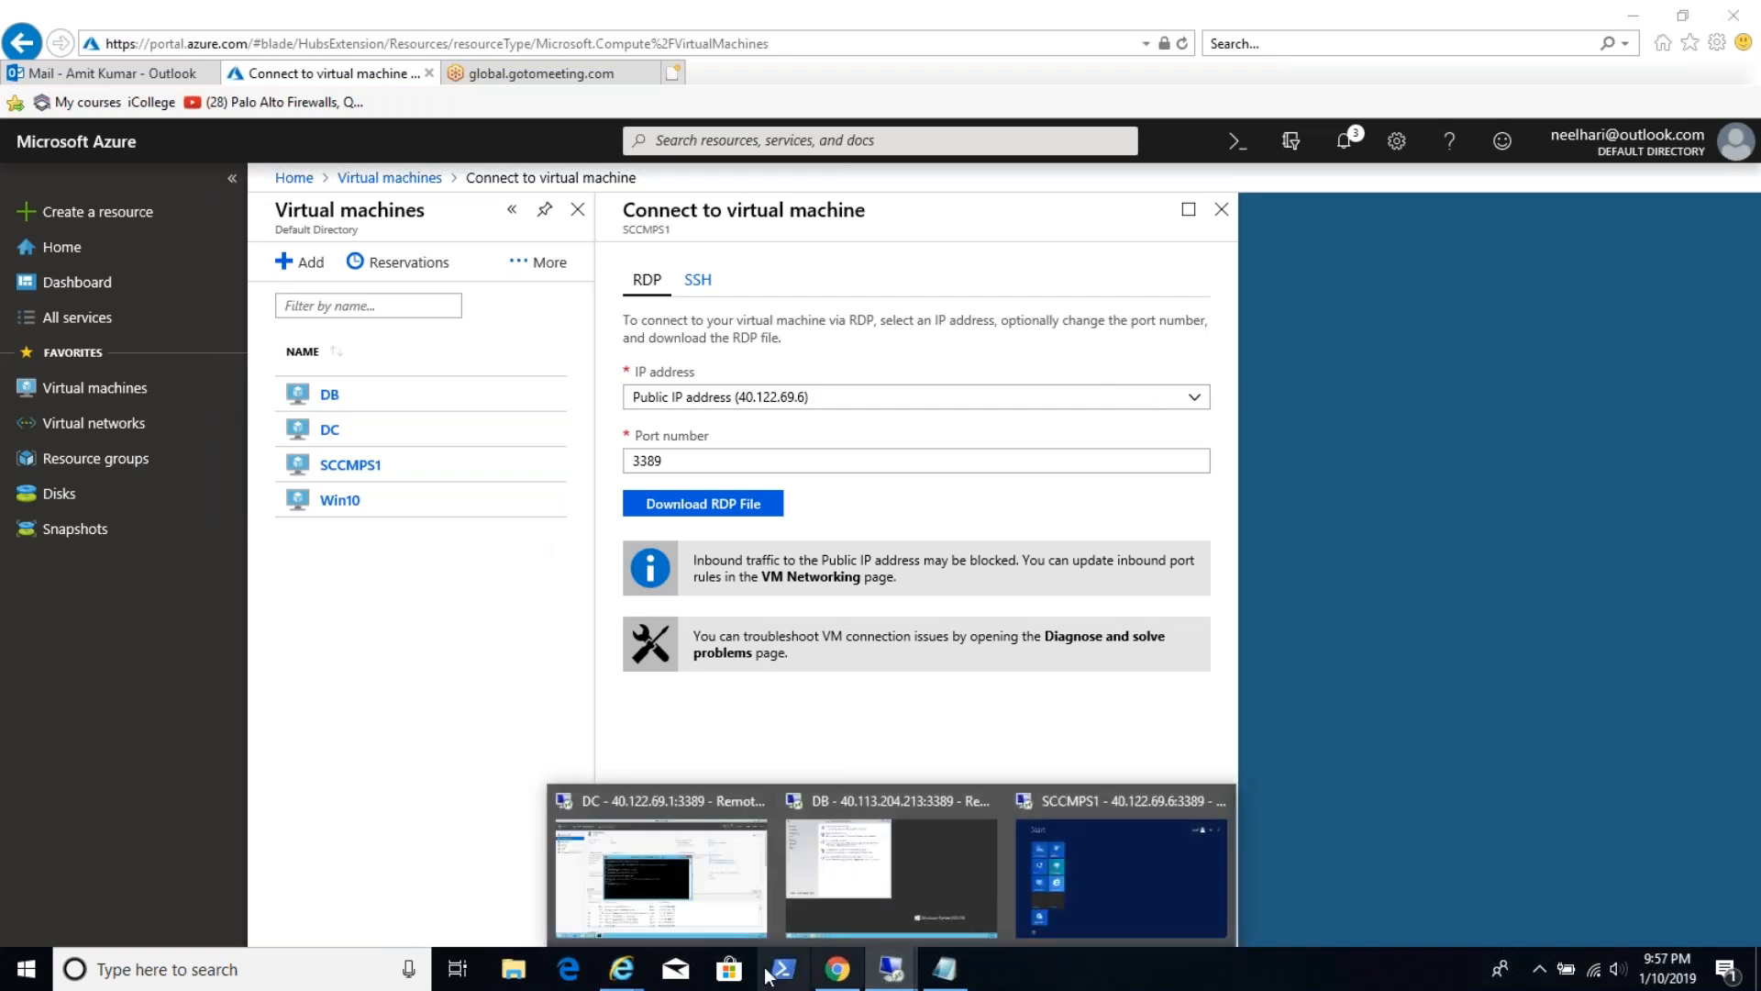
Return to the DC remote session and rerun the last ping command for db.
mouse_move(711, 785)
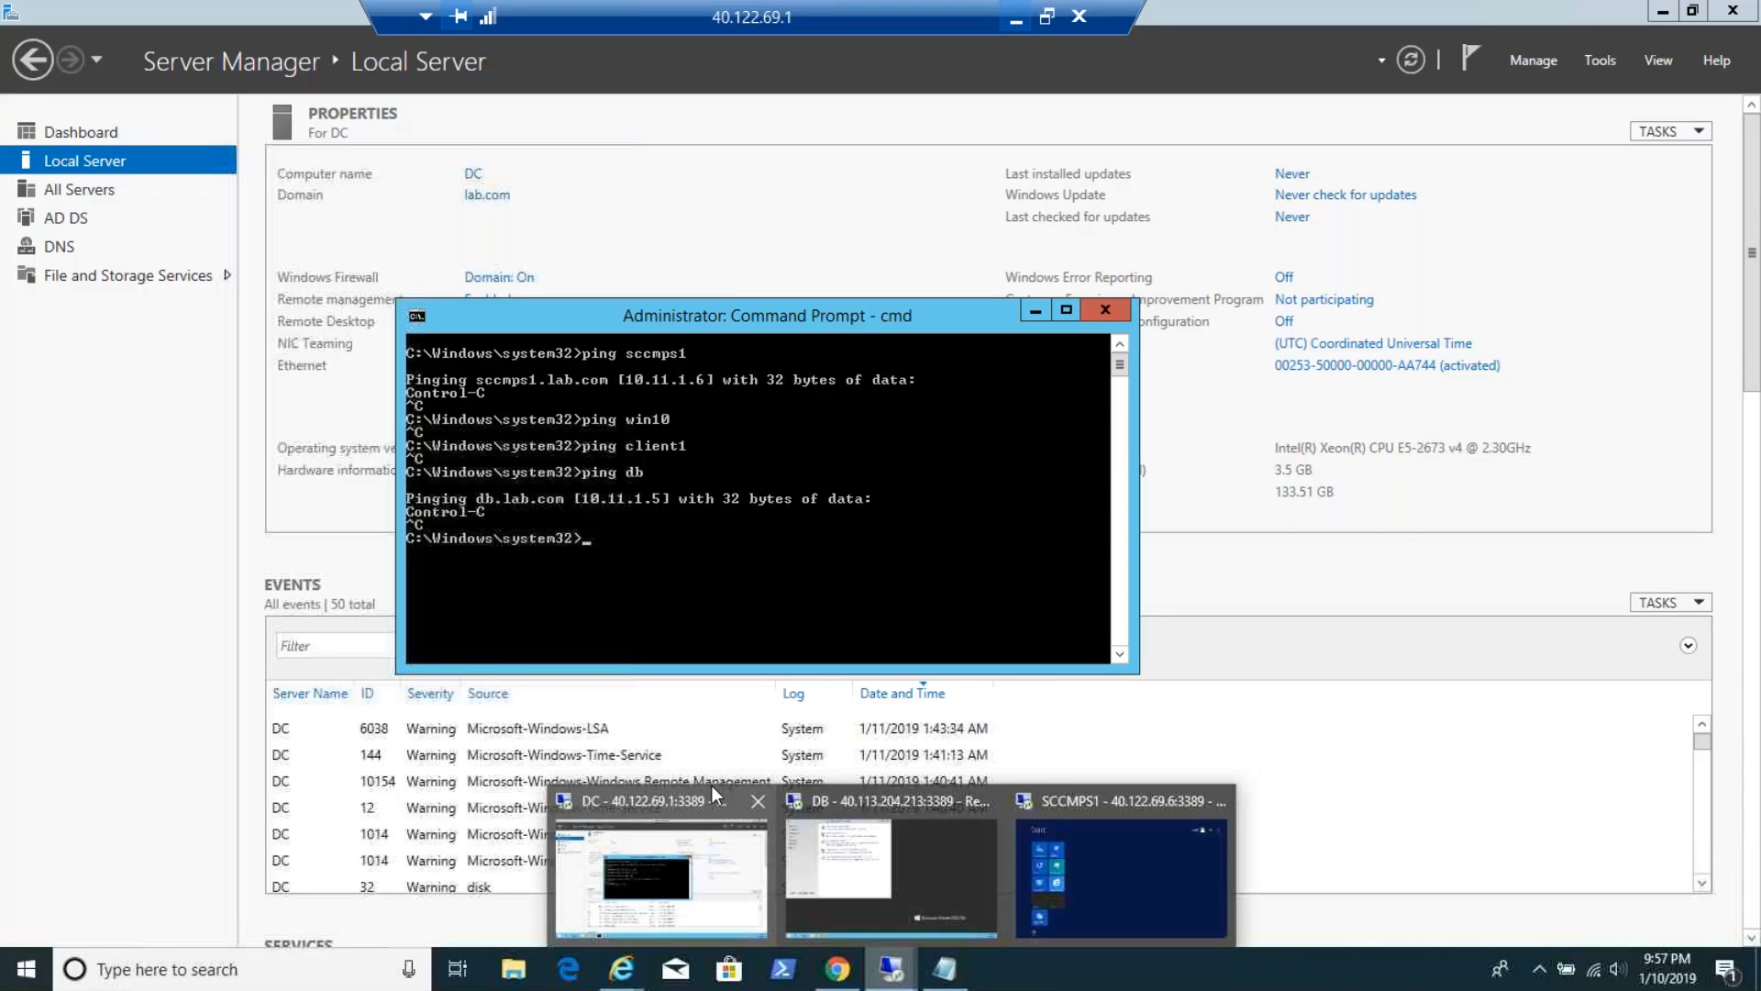
left_click(673, 856)
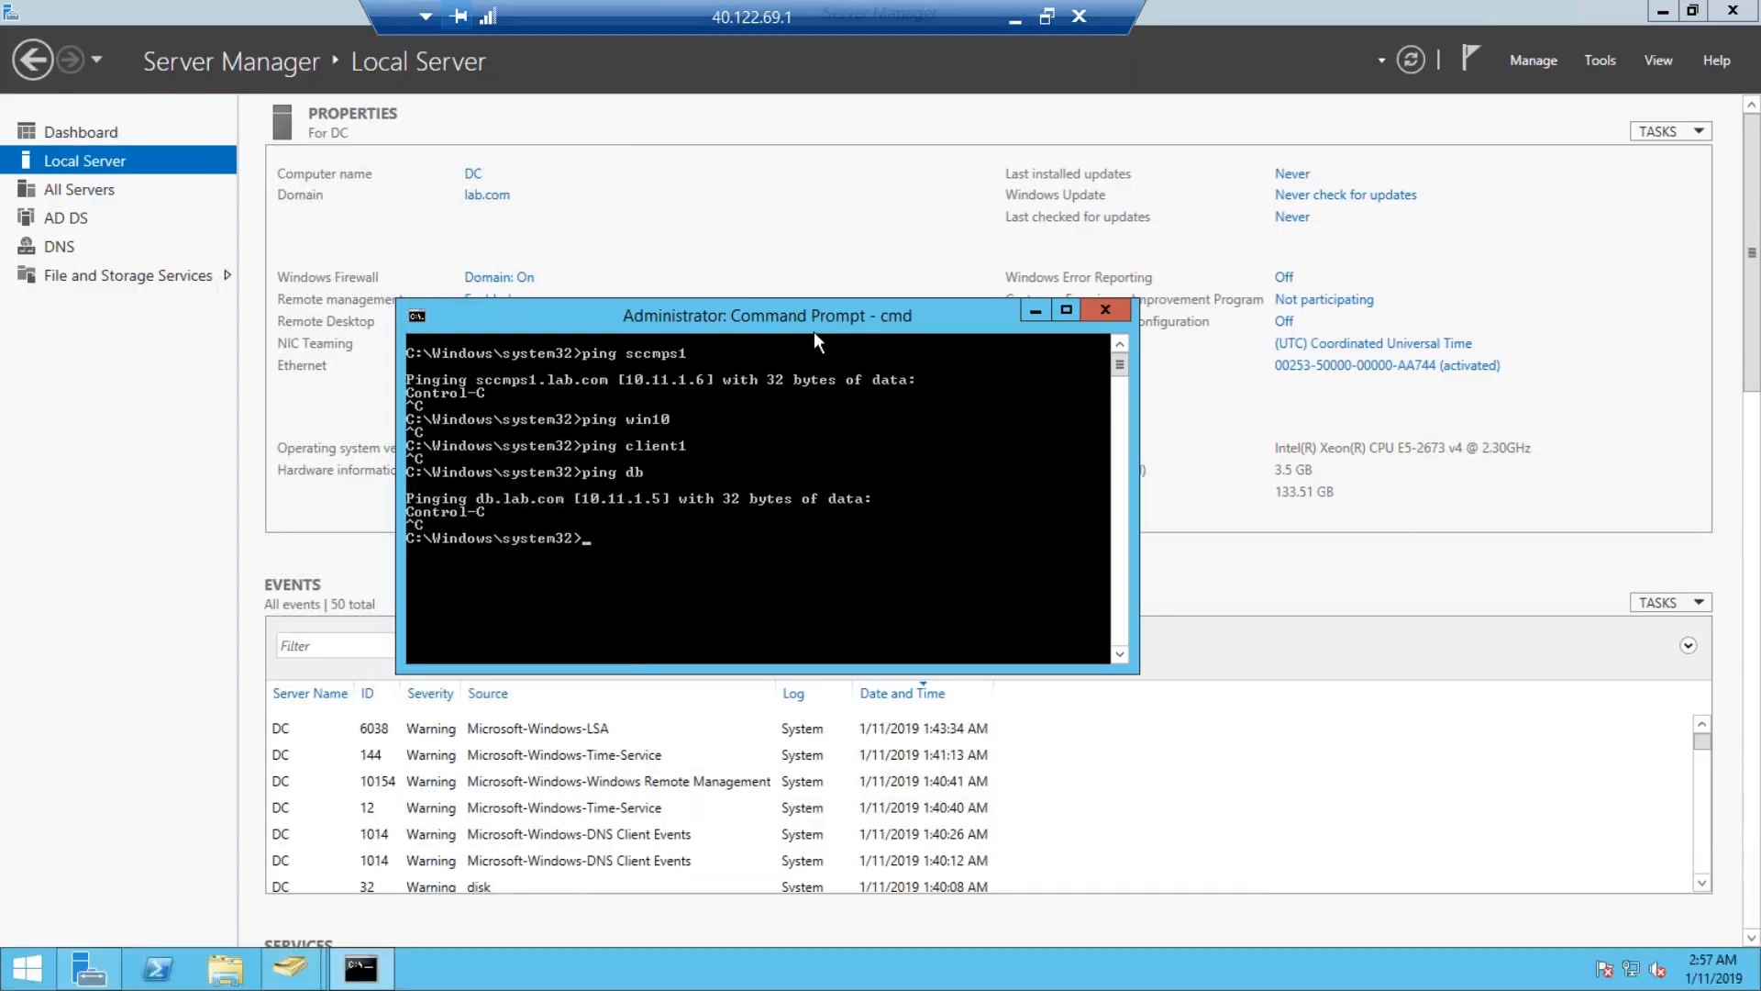
key("Up")
key("Return")
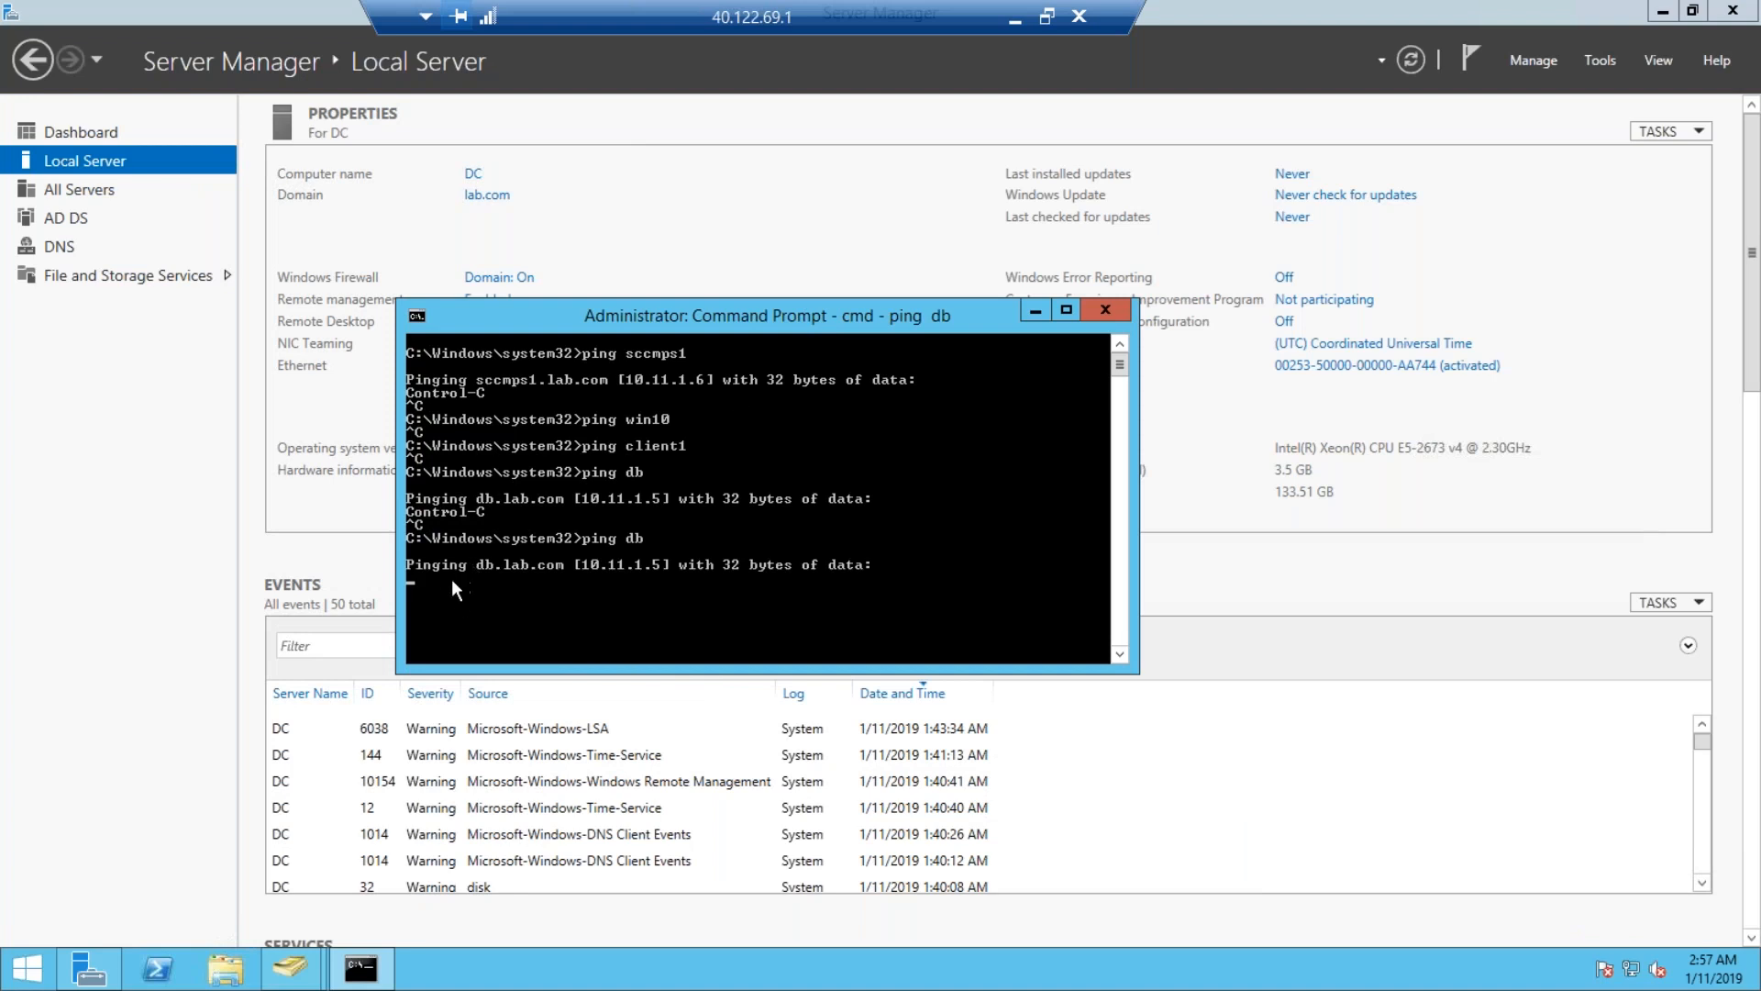
Try turning off Windows Firewall on DC for the domain, private and public networks, discard the selections and close the firewall window.
left_click(138, 581)
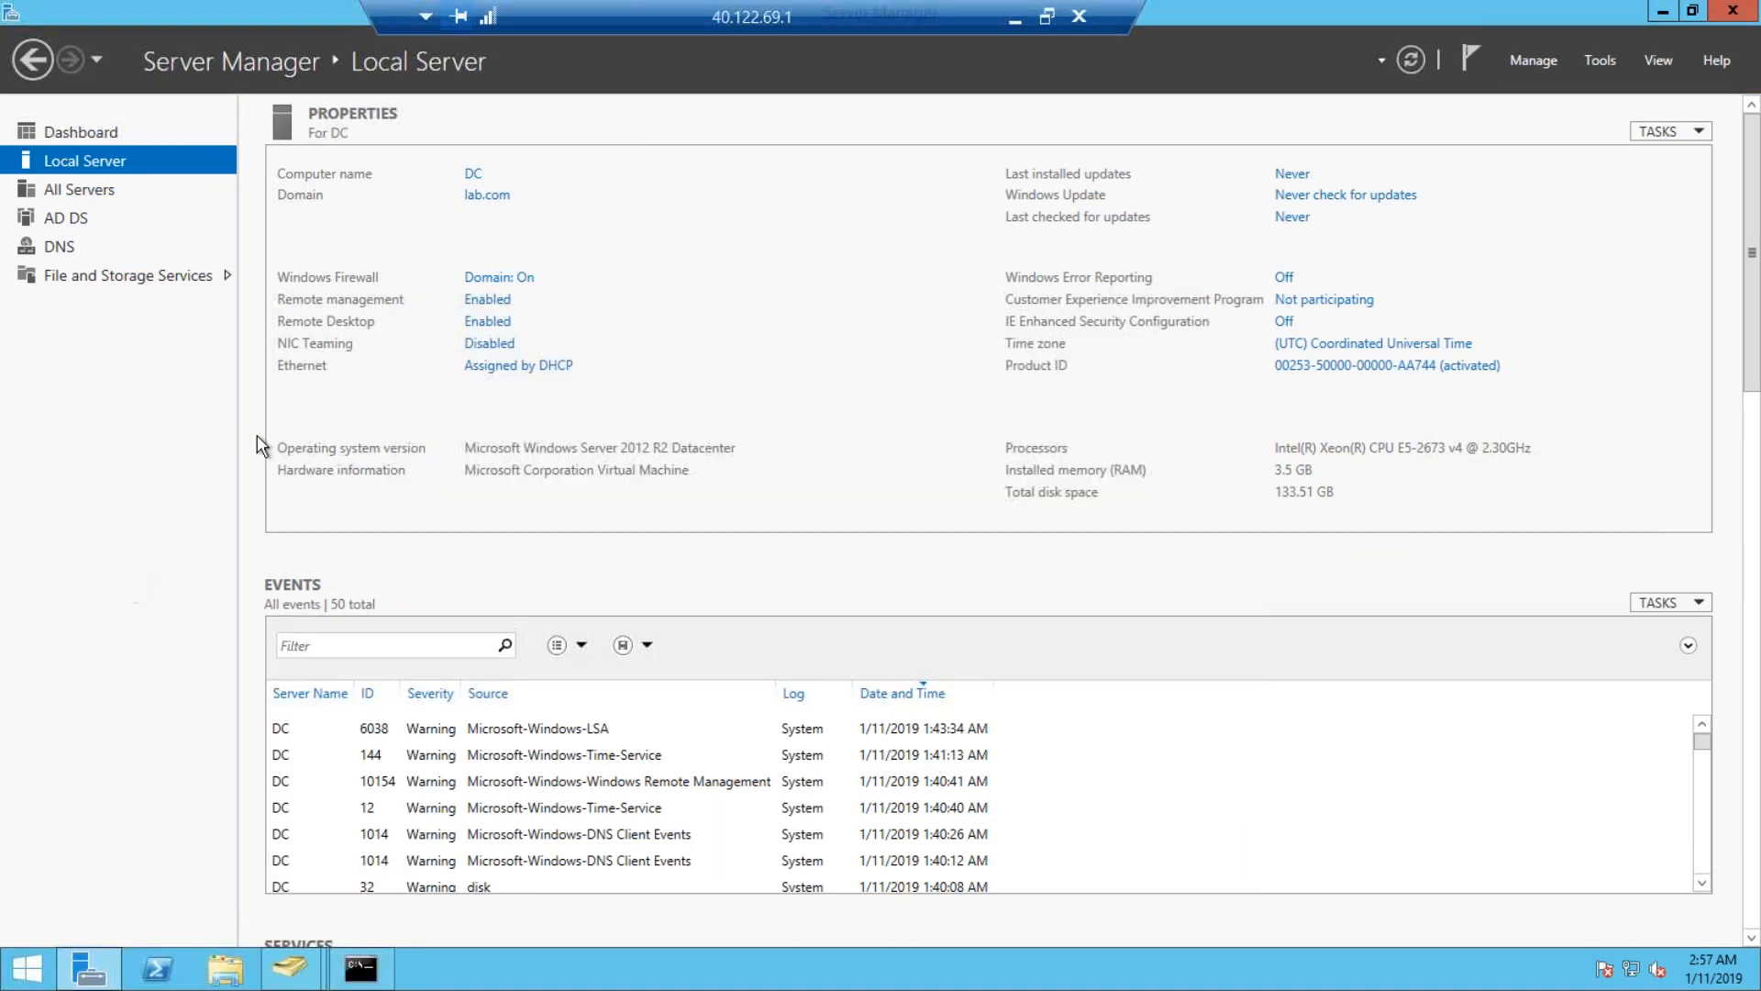
left_click(493, 280)
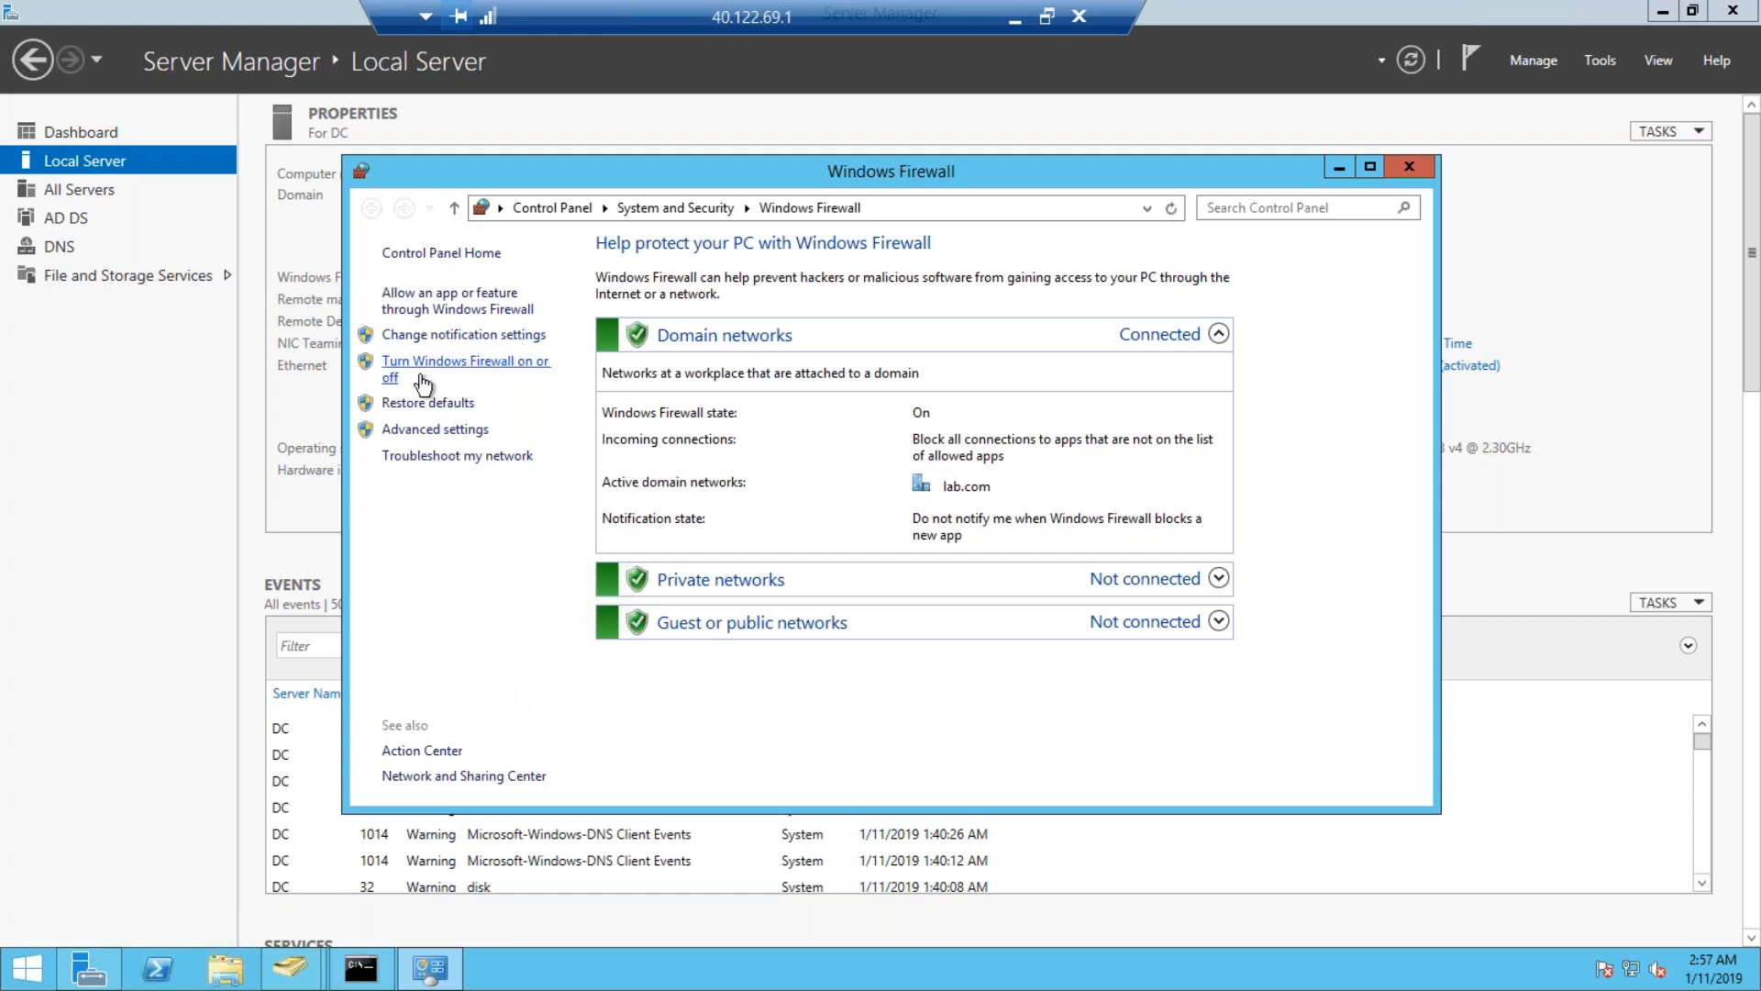
left_click(465, 368)
left_click(638, 412)
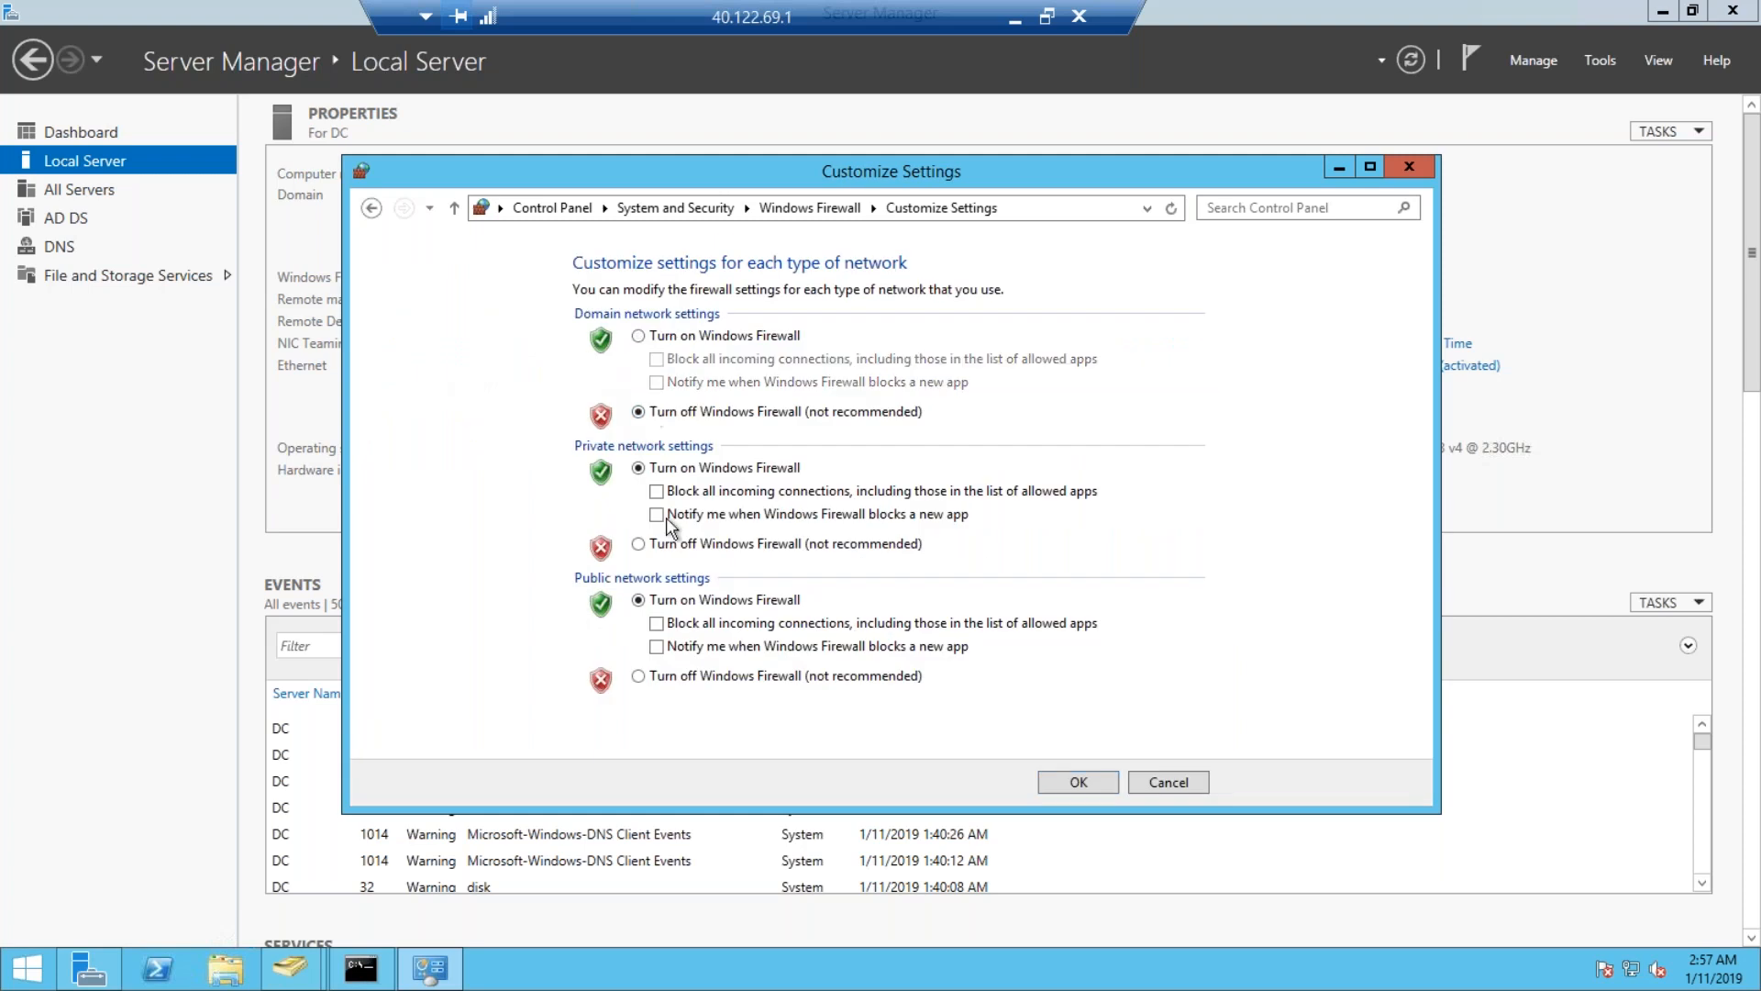
left_click(662, 544)
left_click(645, 677)
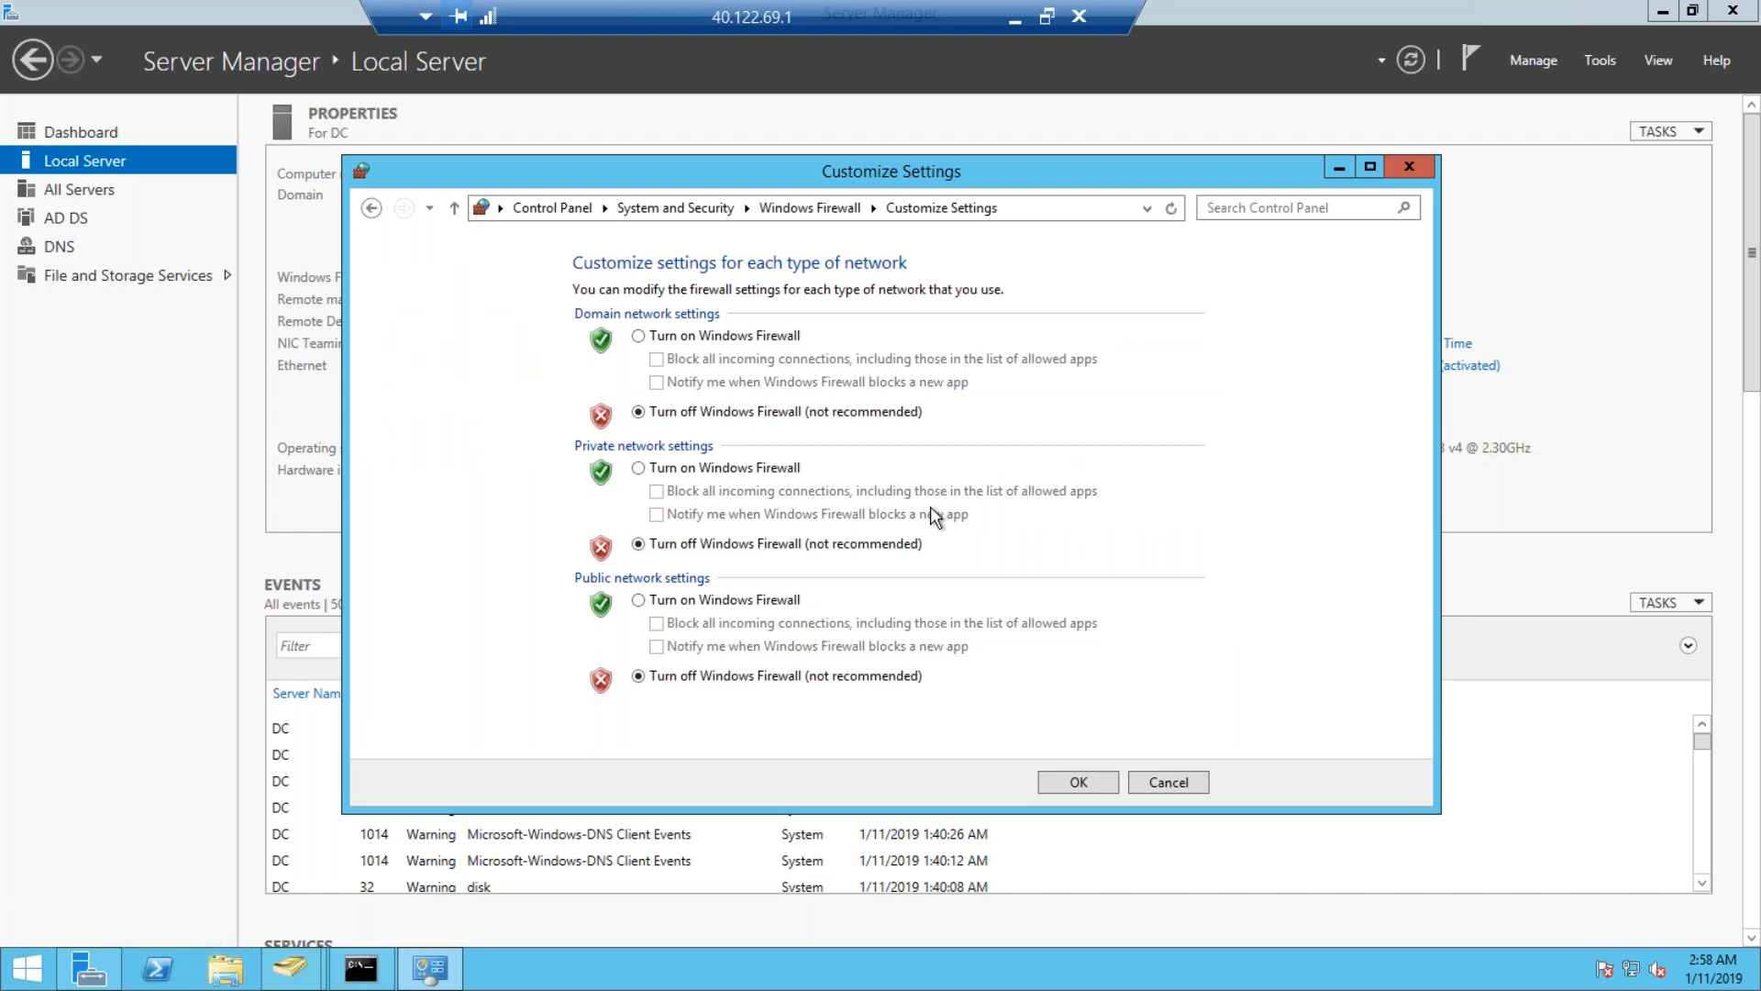
left_click(1148, 778)
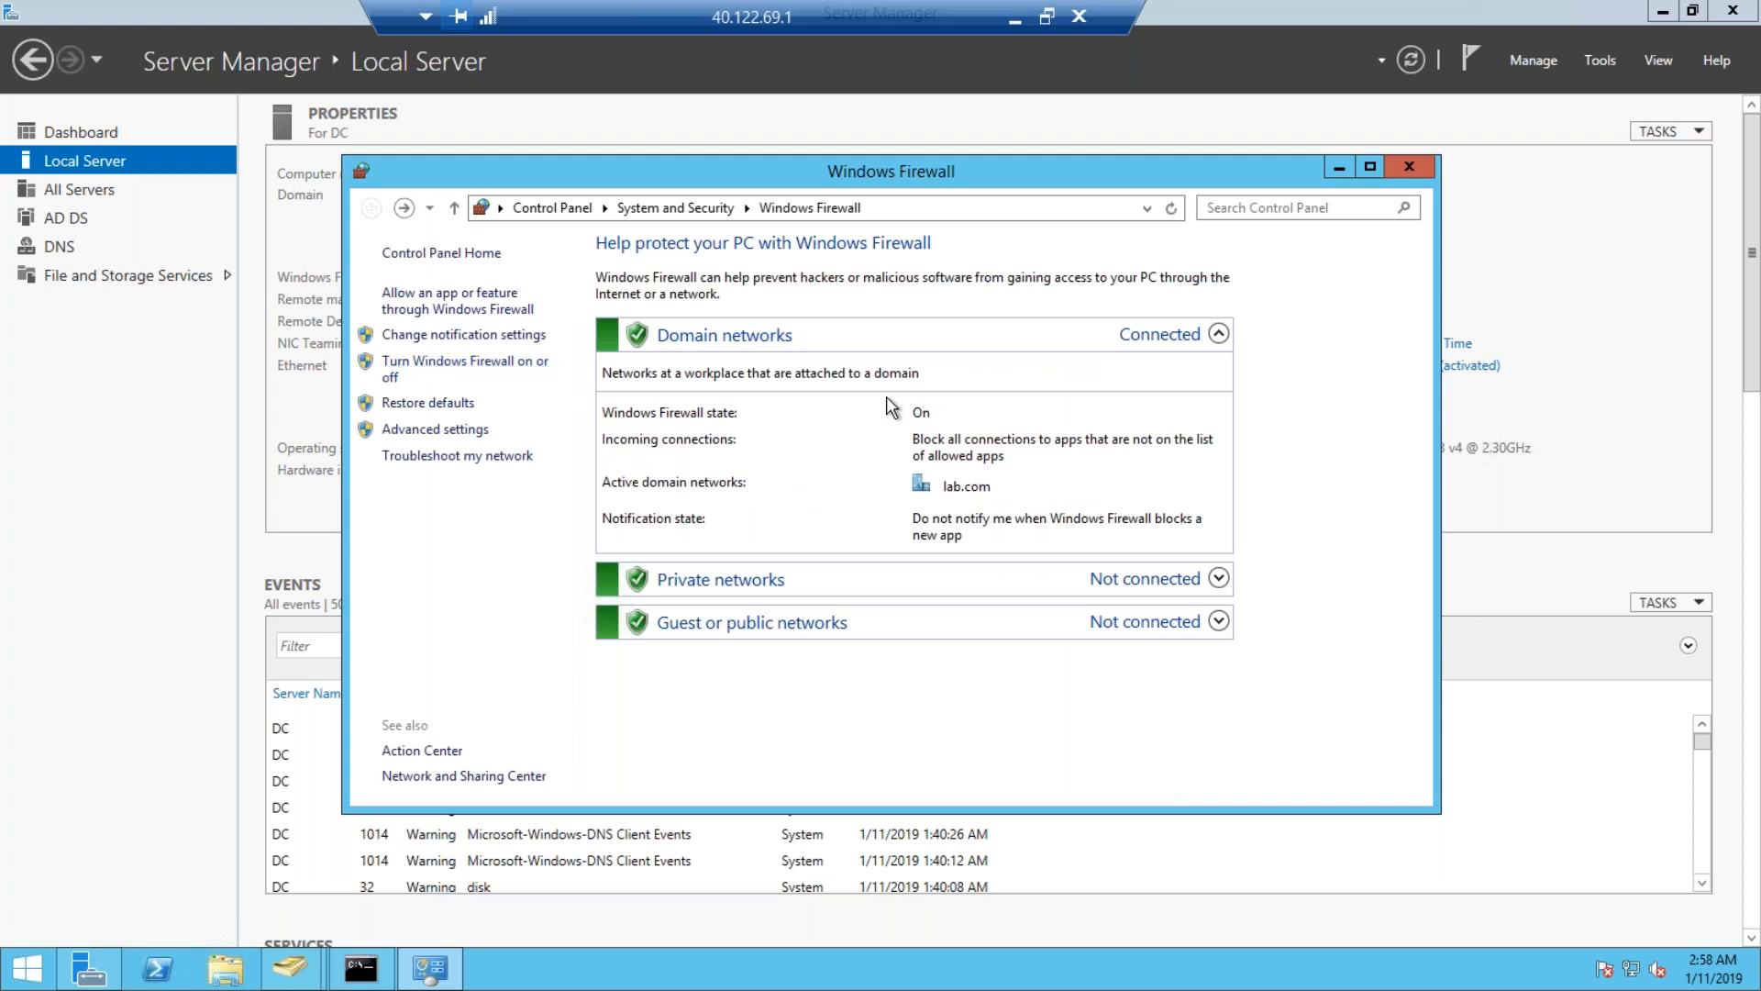
left_click(1411, 168)
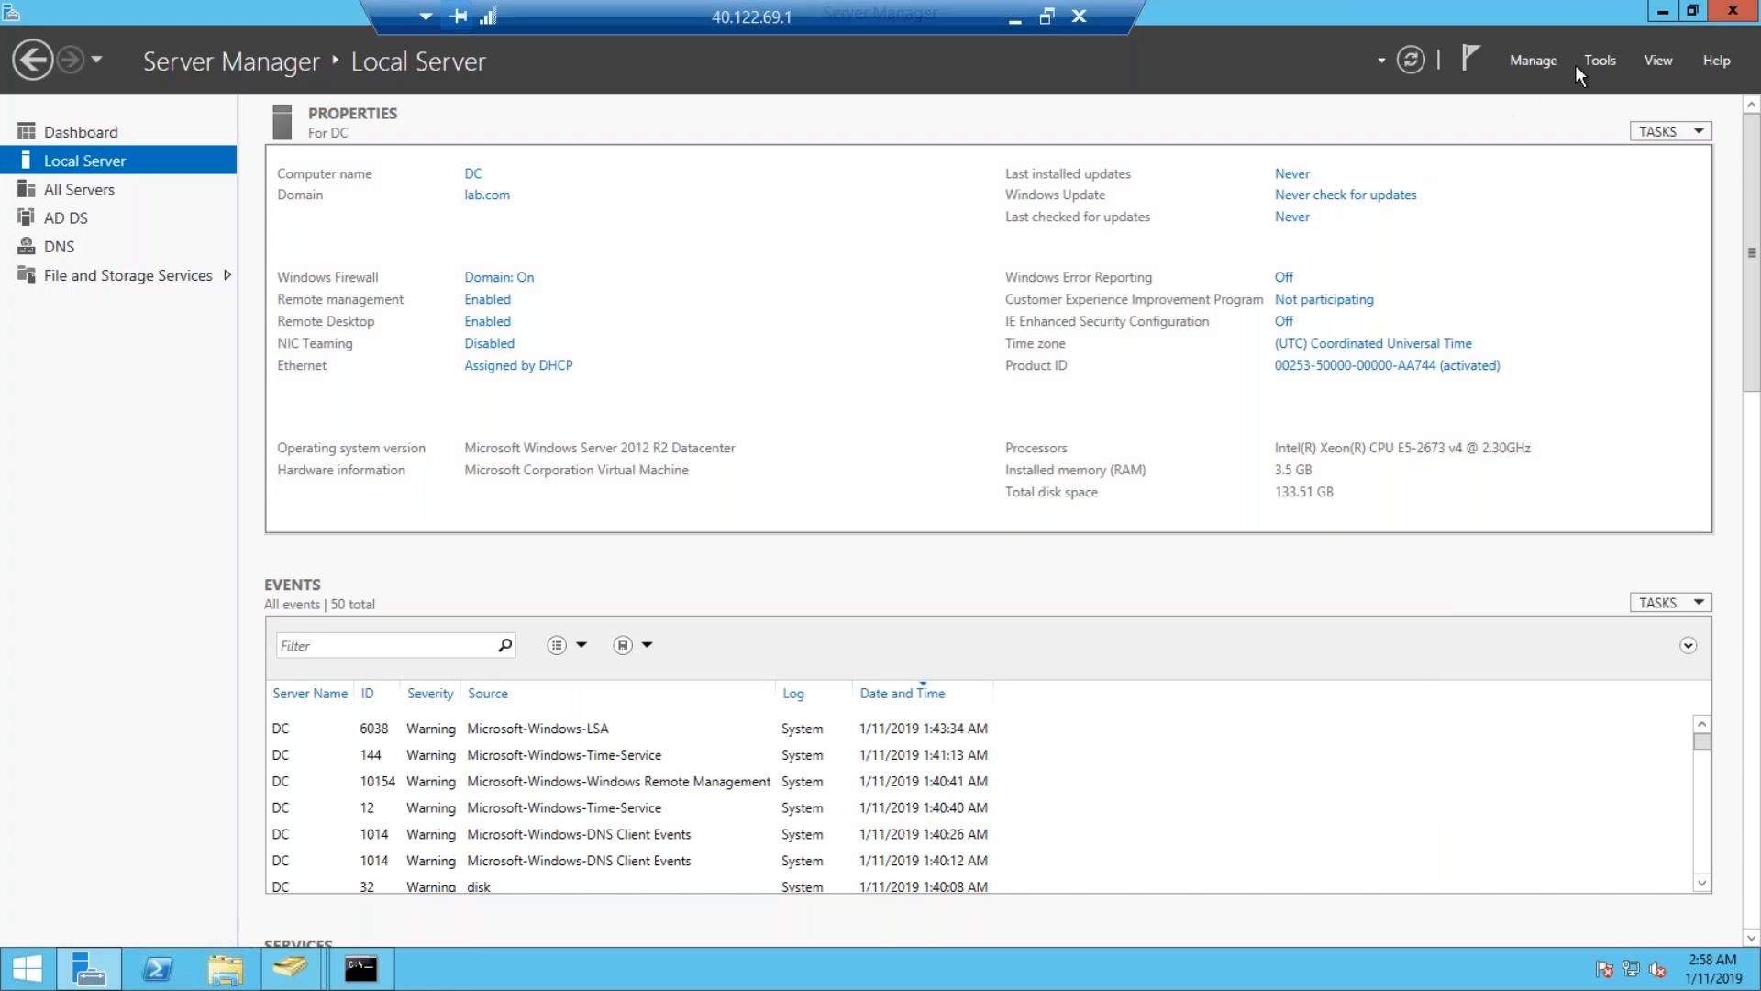
Open Group Policy Management, expand the forest down to lab.com, widen the tree pane and select the lab.com domain.
left_click(1607, 60)
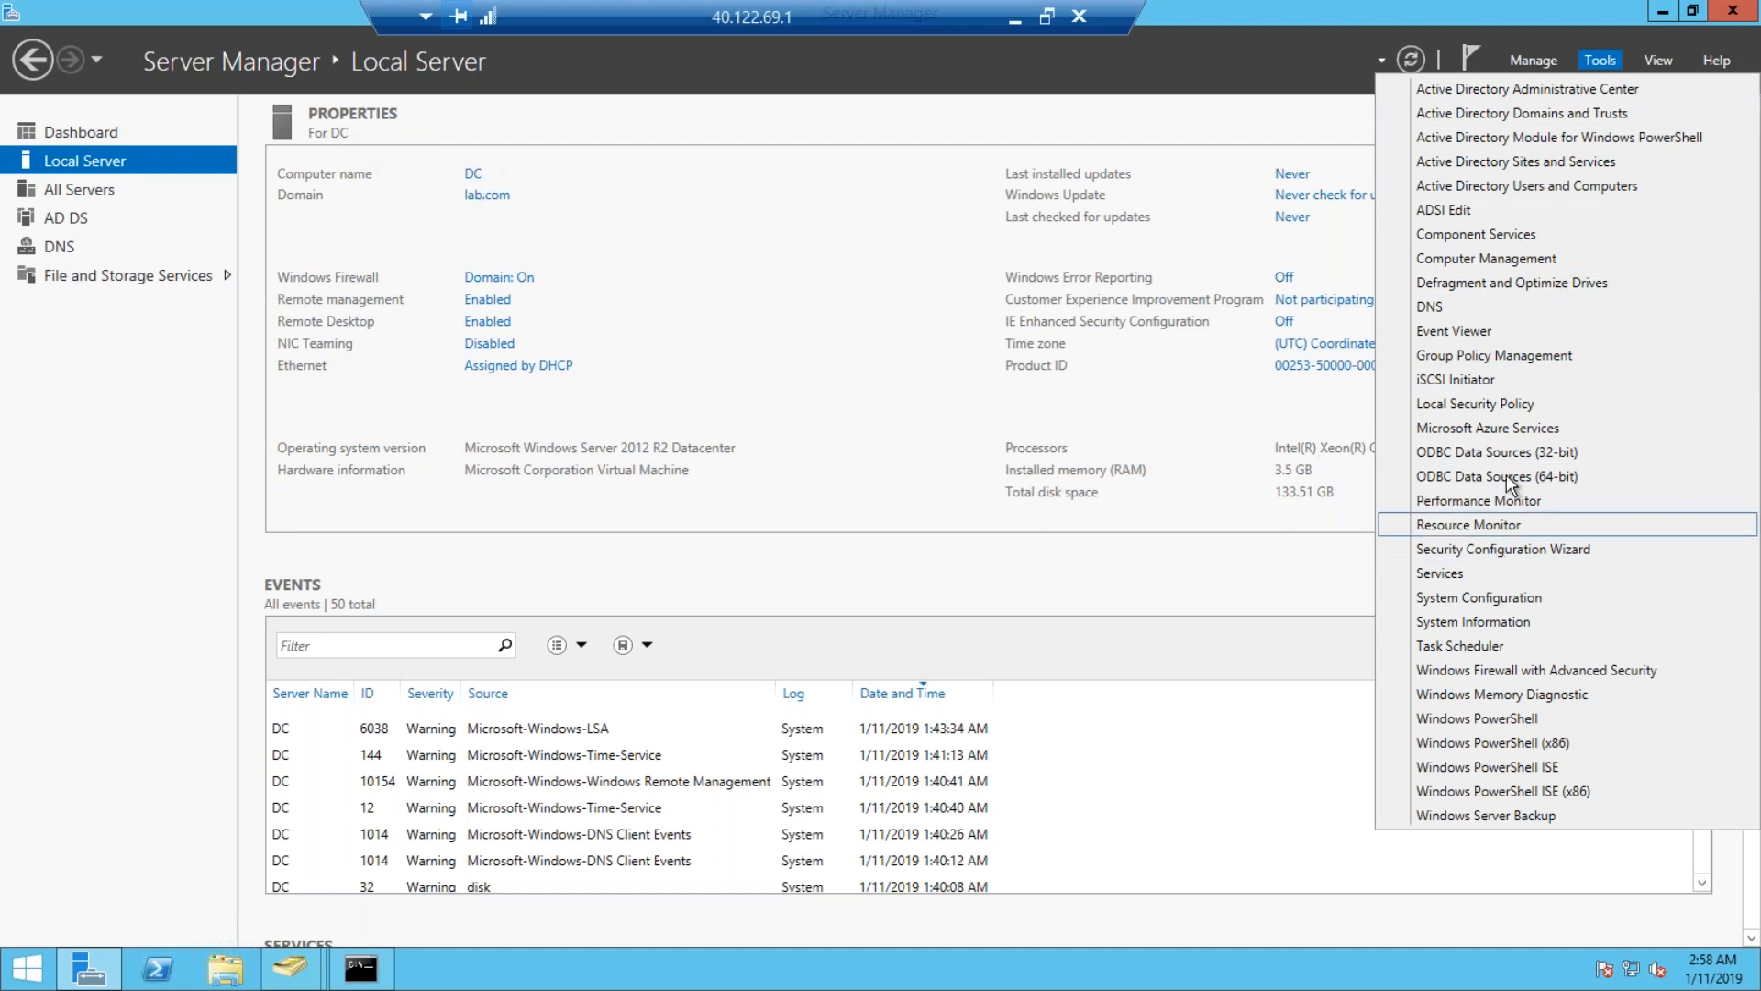
left_click(1517, 355)
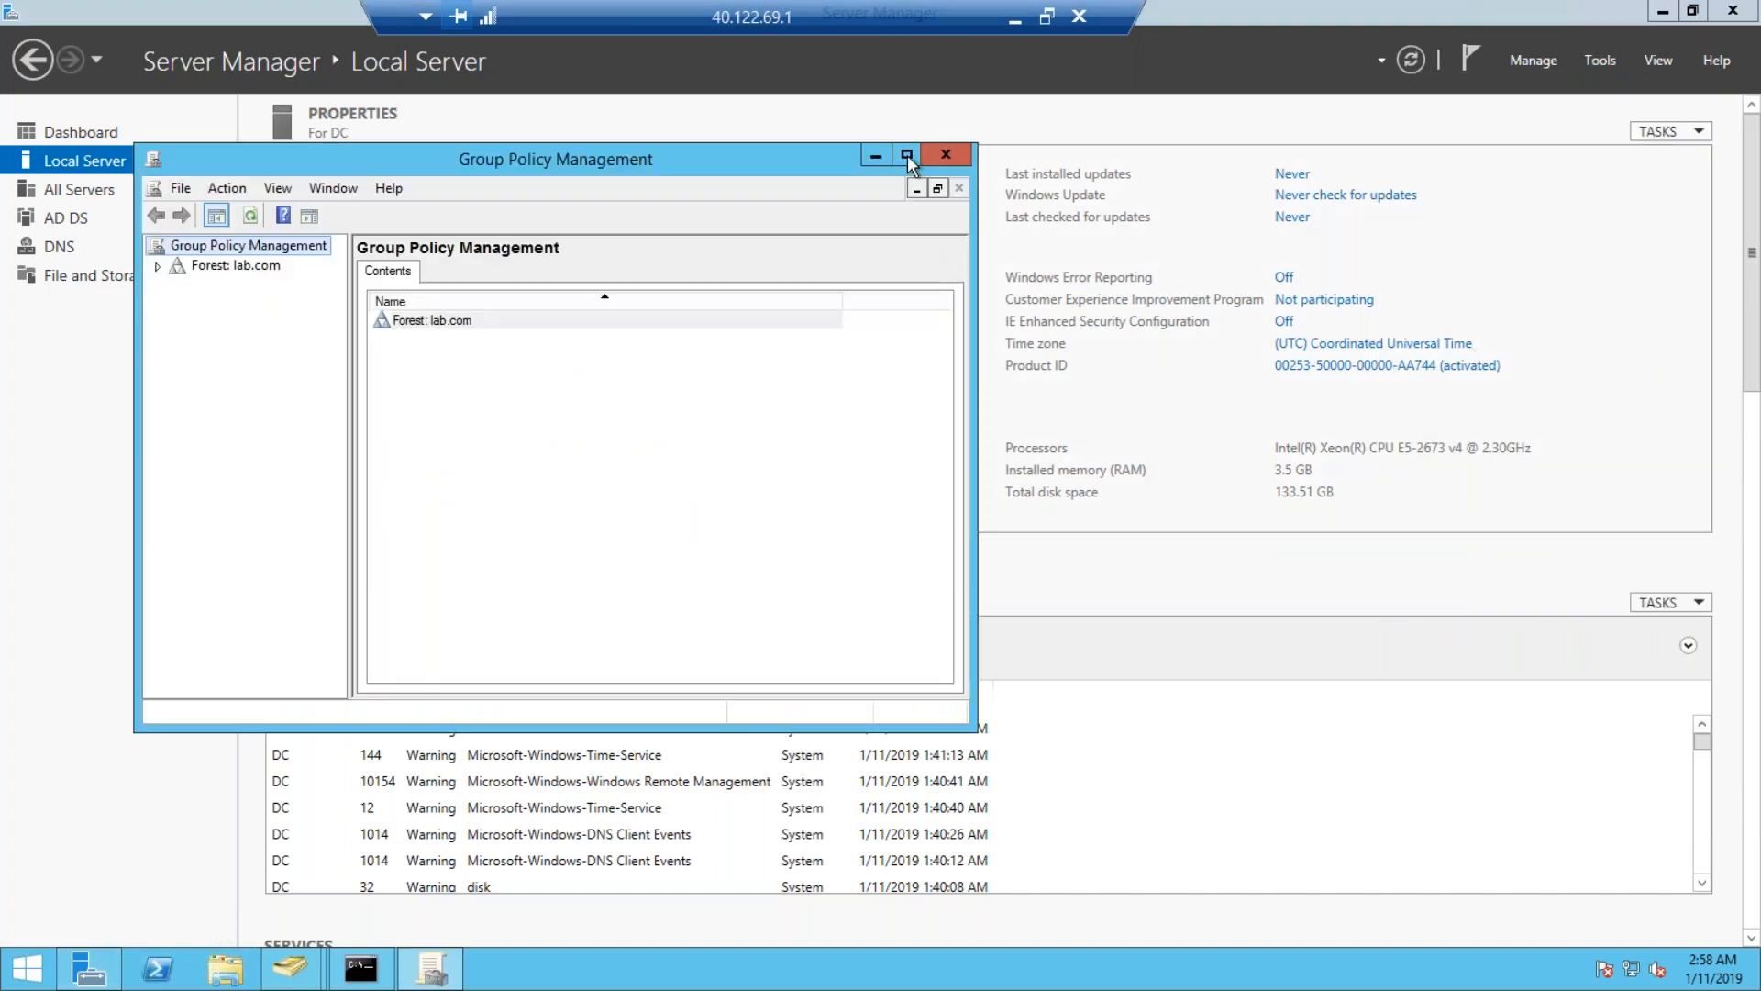
left_click(159, 266)
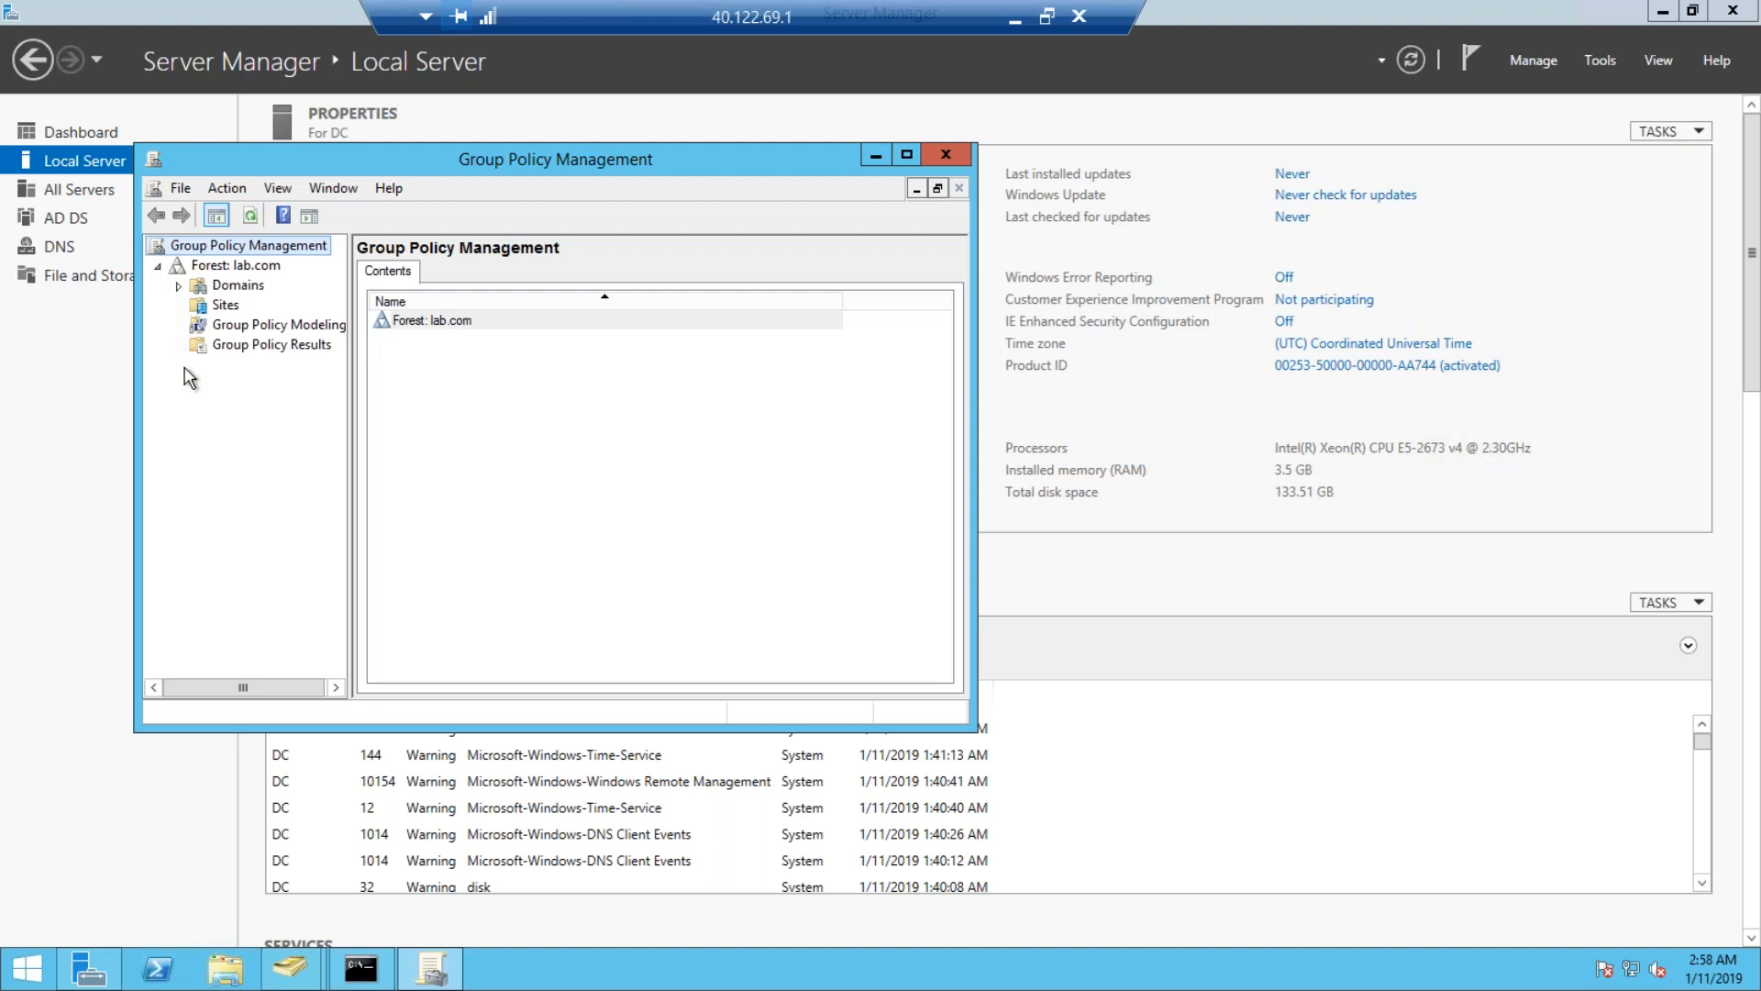
left_click(177, 286)
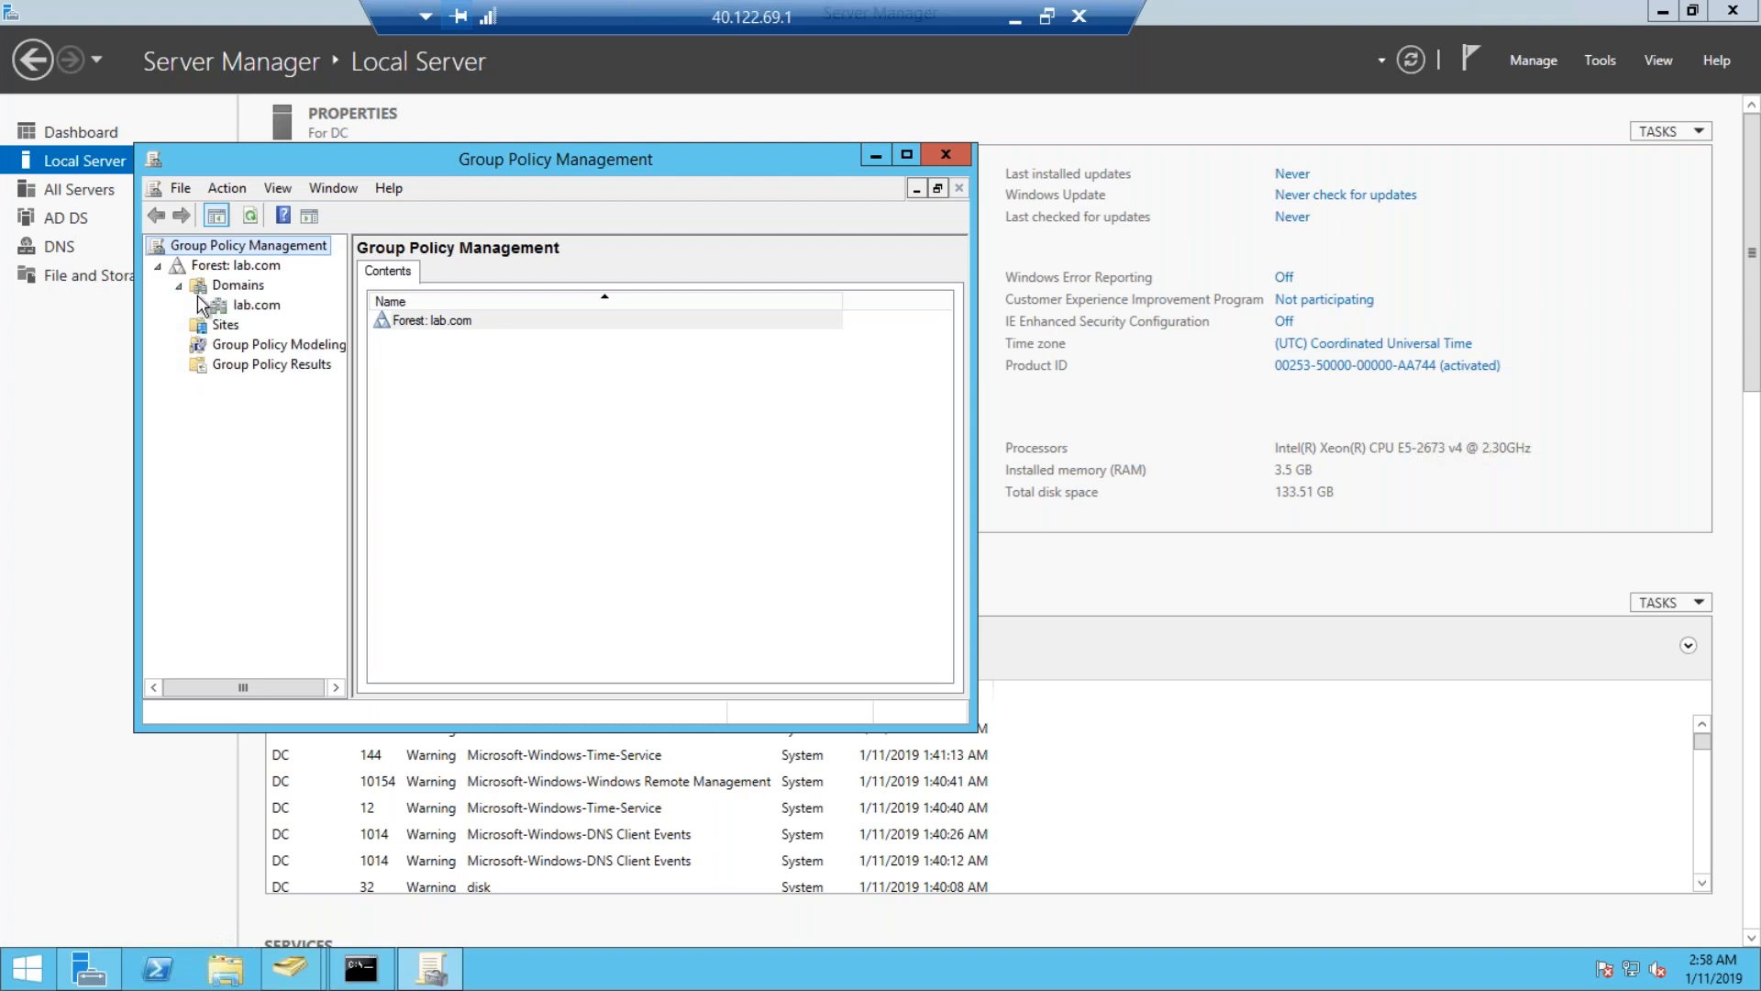
left_click(199, 305)
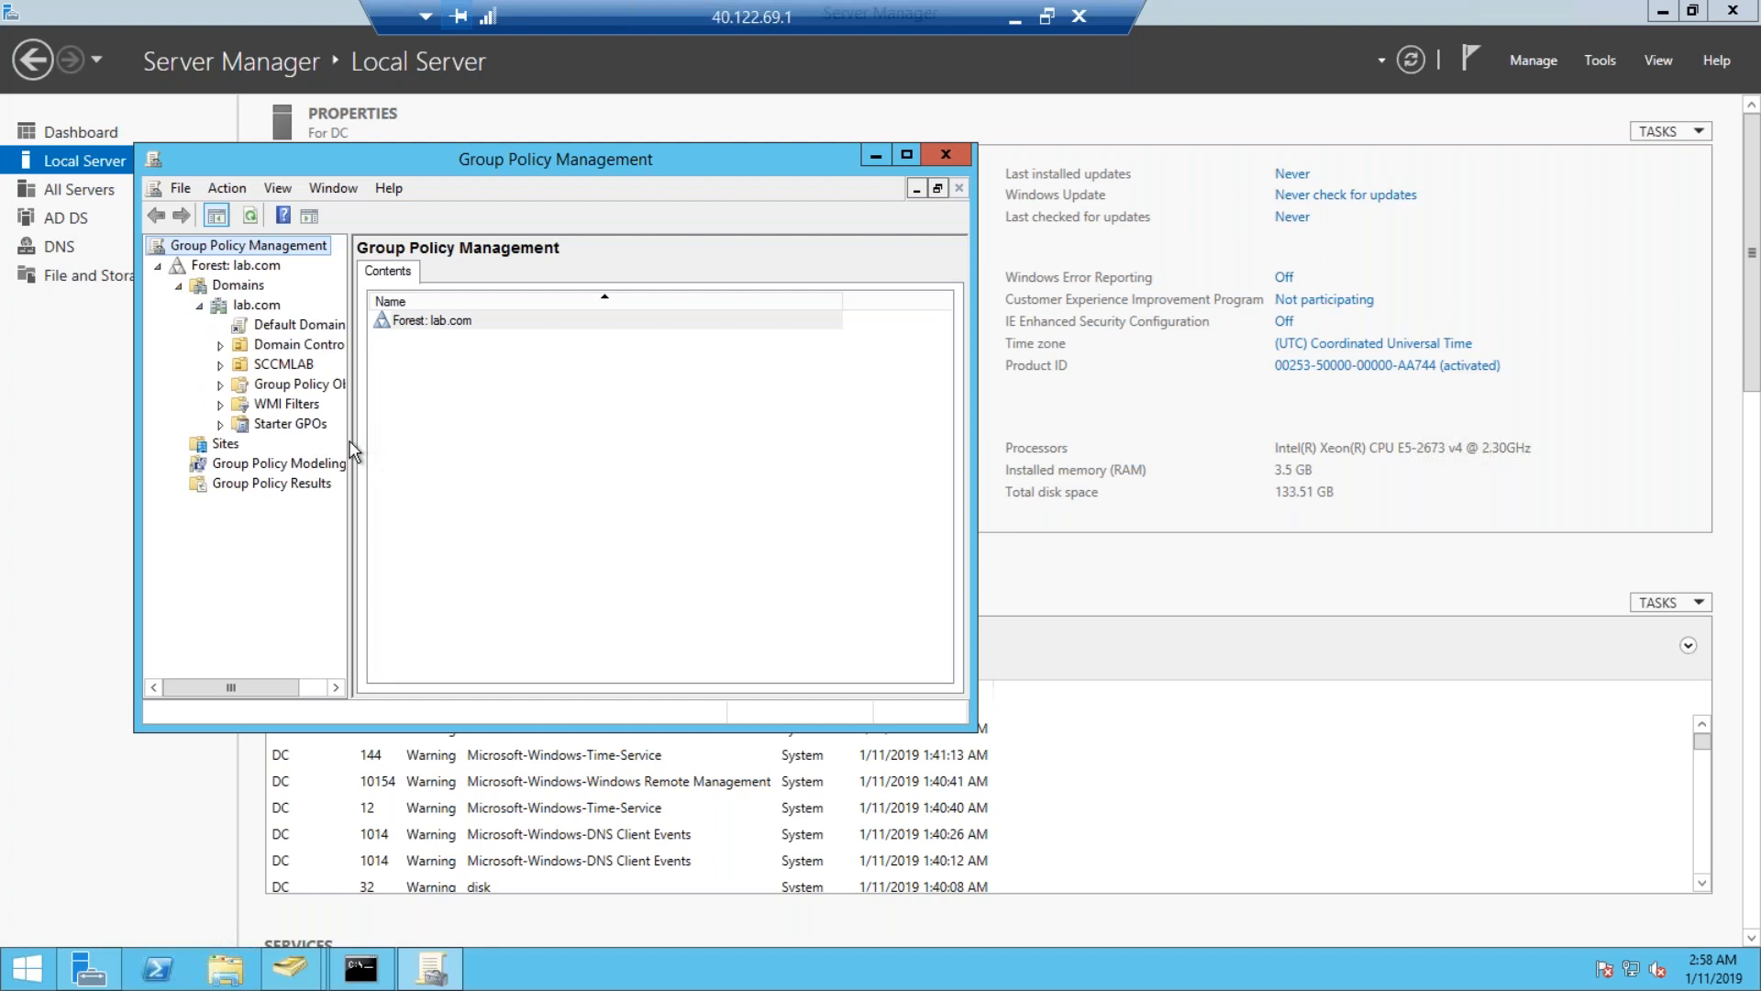
left_click_drag(352, 450, 404, 447)
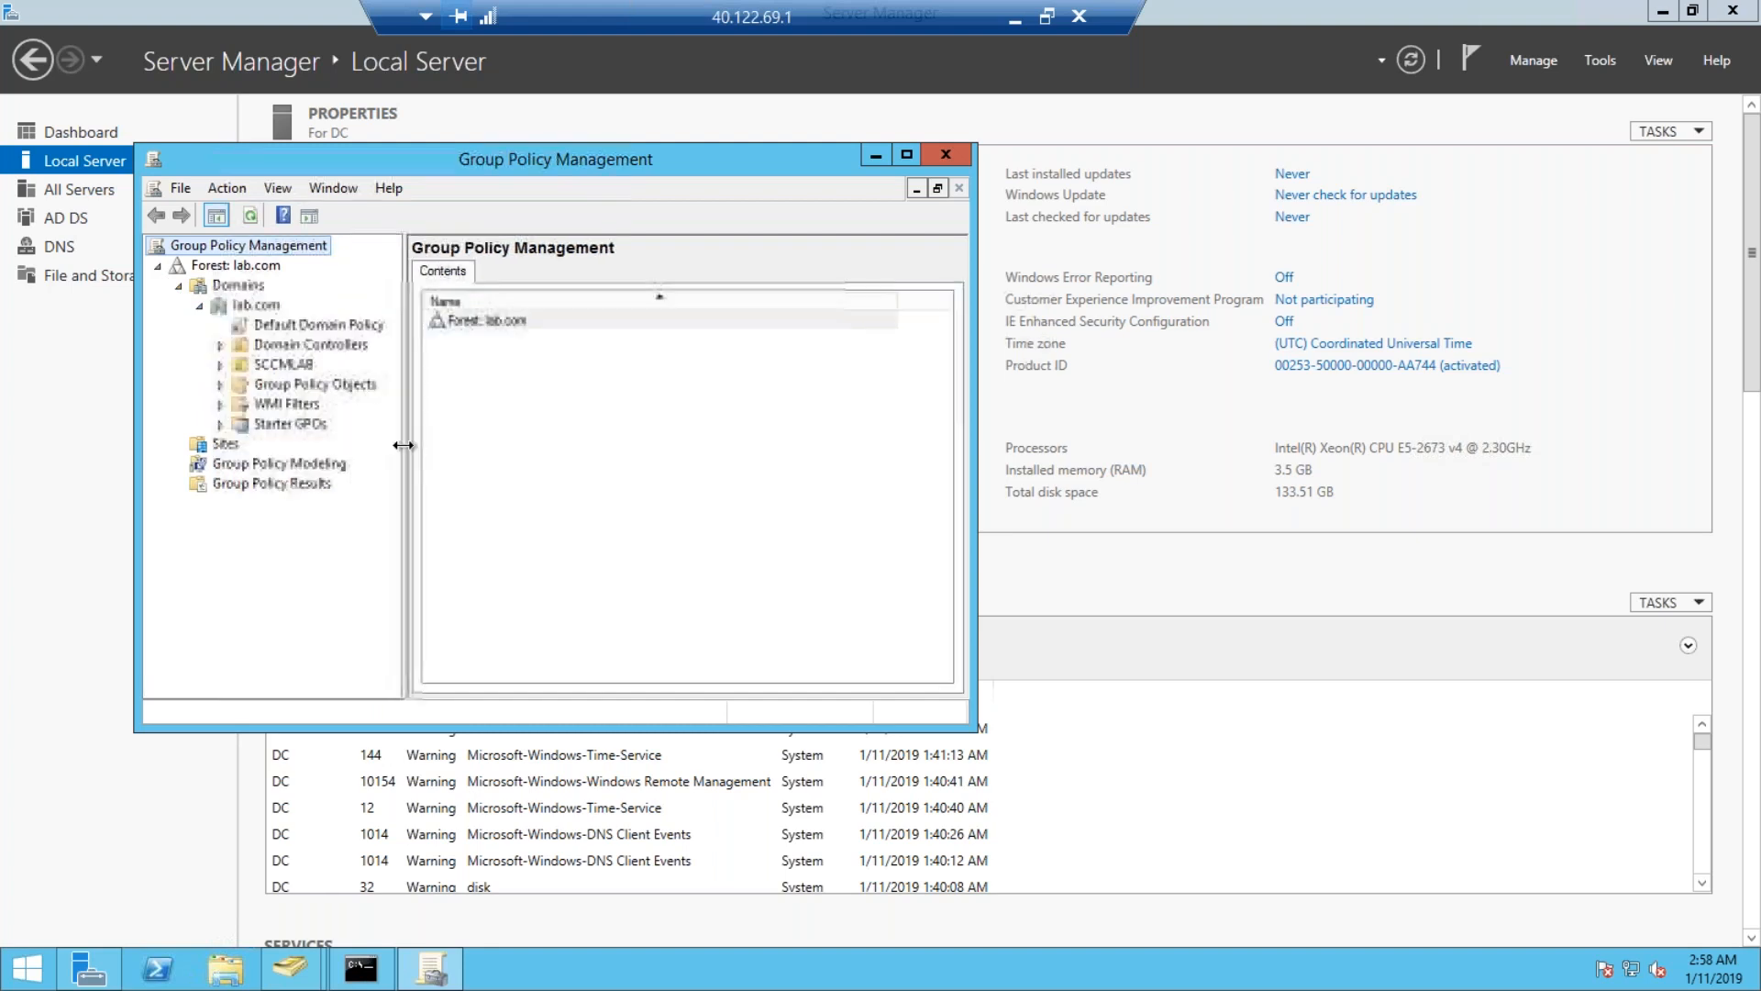
left_click(239, 310)
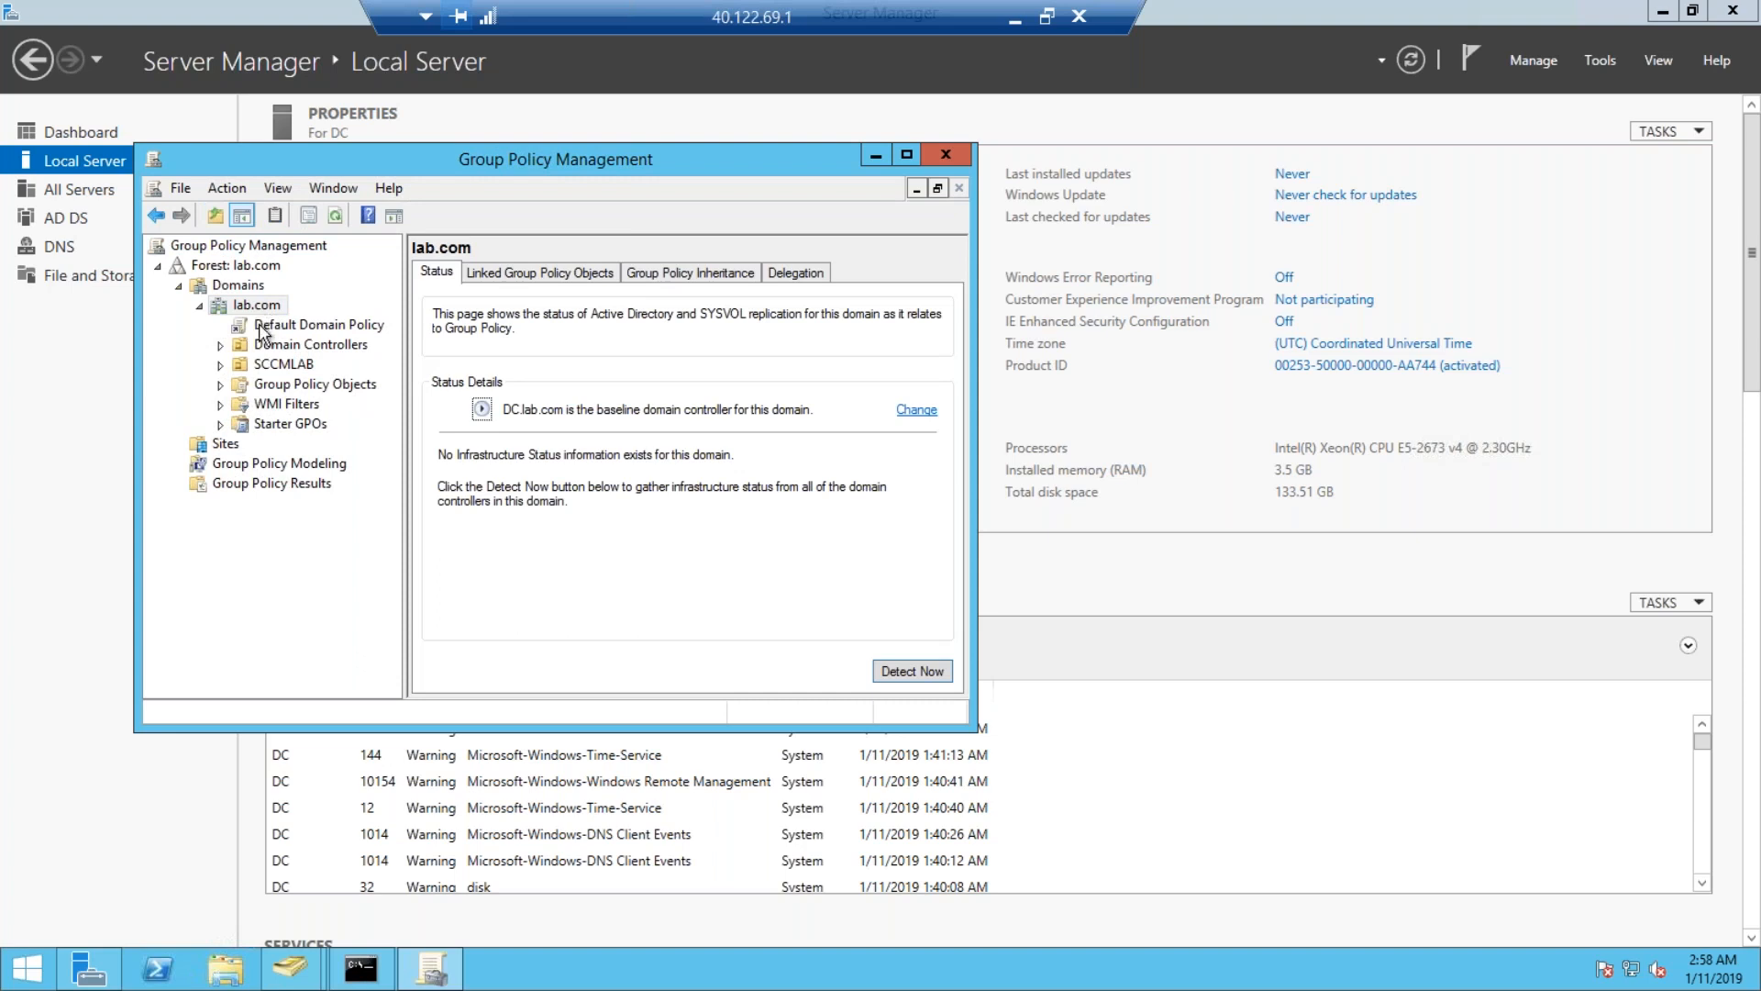
Switch to the first Active Directory Users and Computers window and display the Computers container of lab.com.
left_click(301, 975)
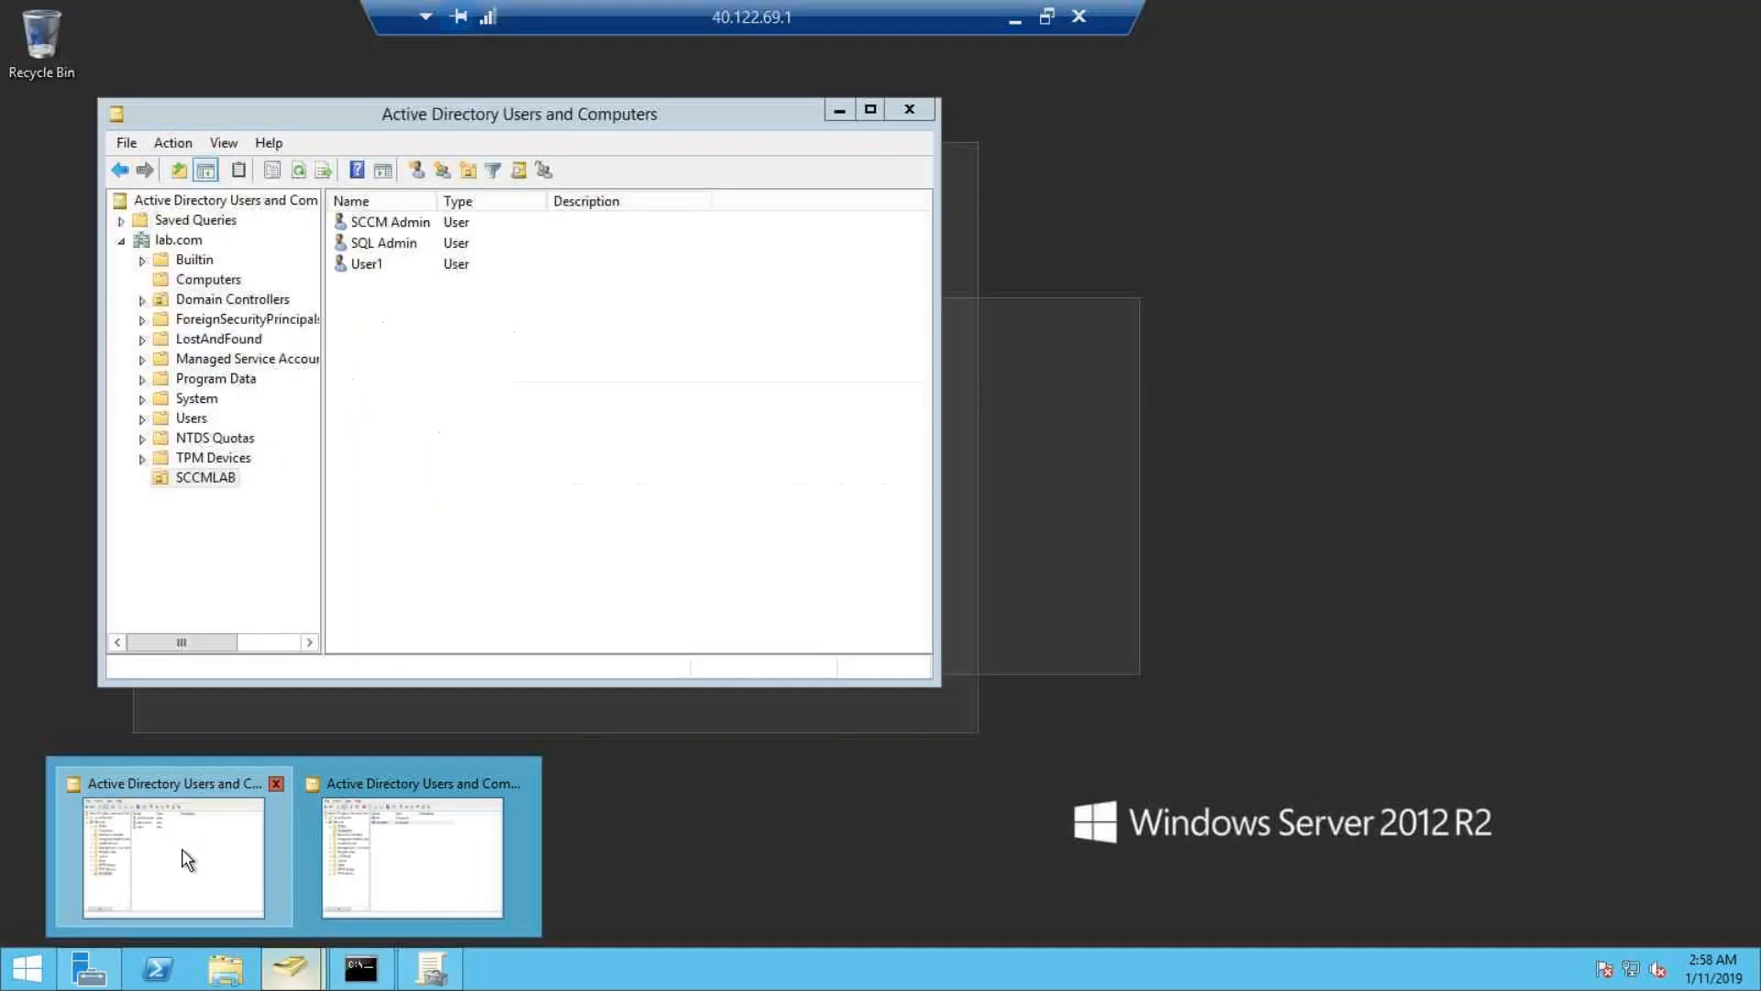
left_click(187, 859)
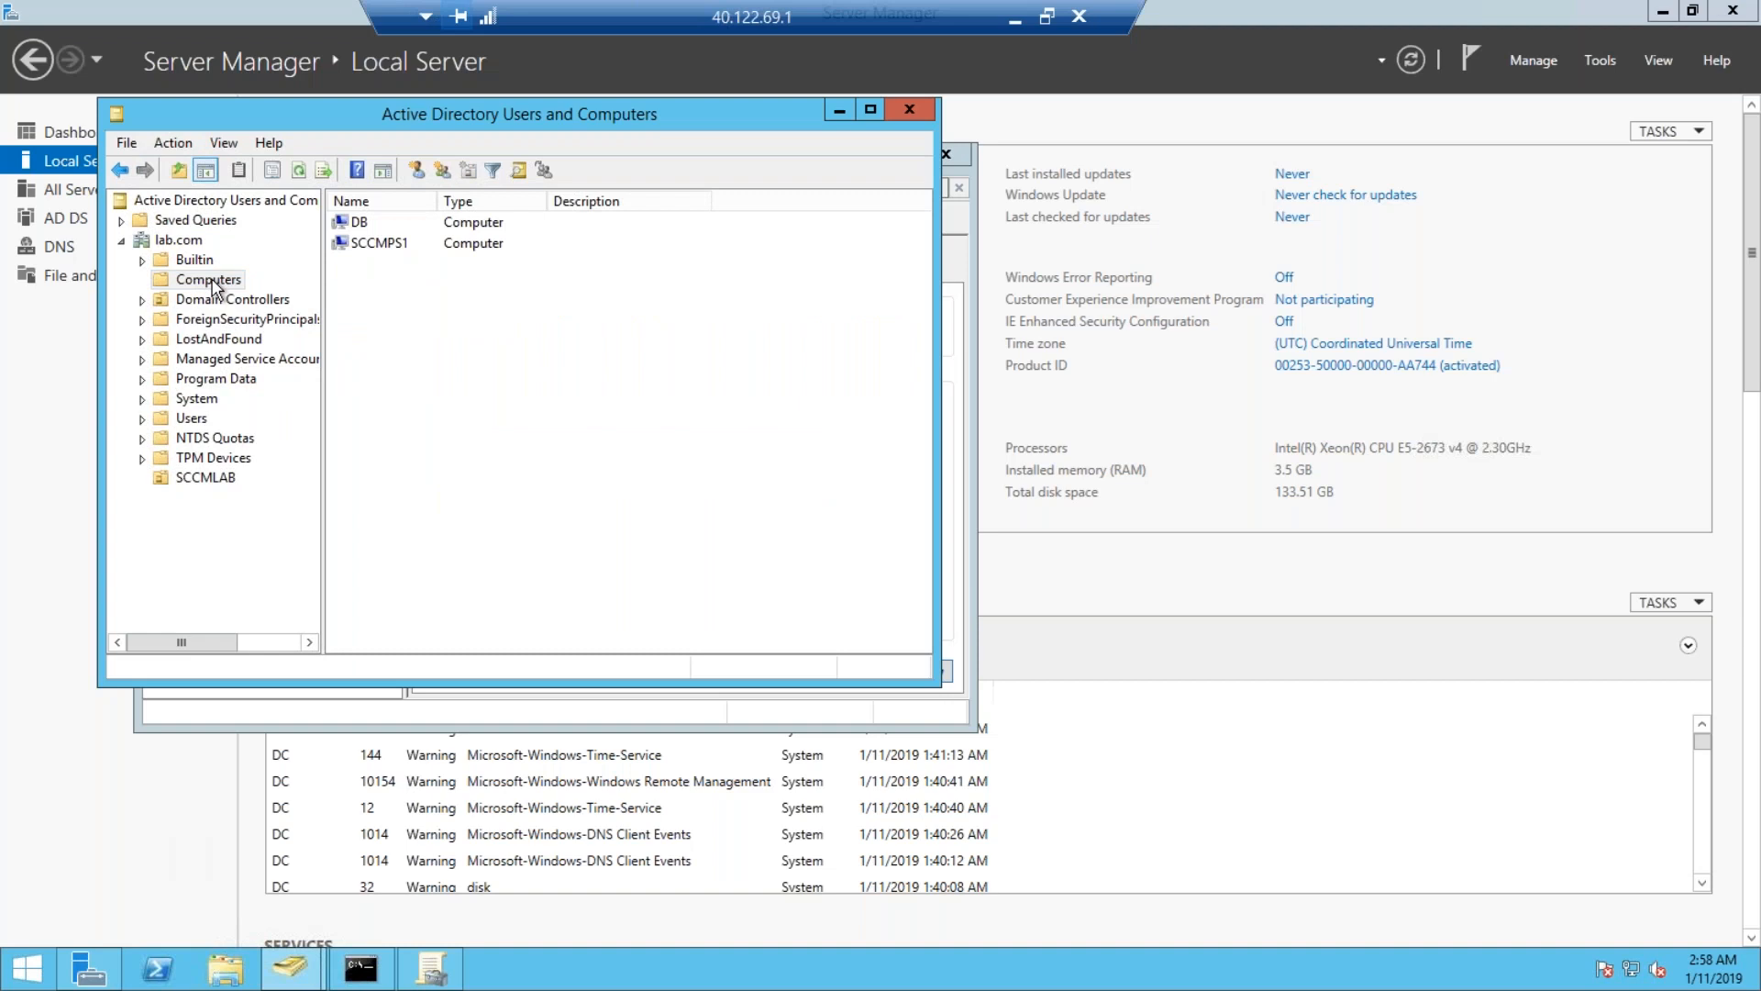
Refresh the Computers container of lab.com and check the DB, SCCMPS1 and Win10 entries.
right_click(213, 279)
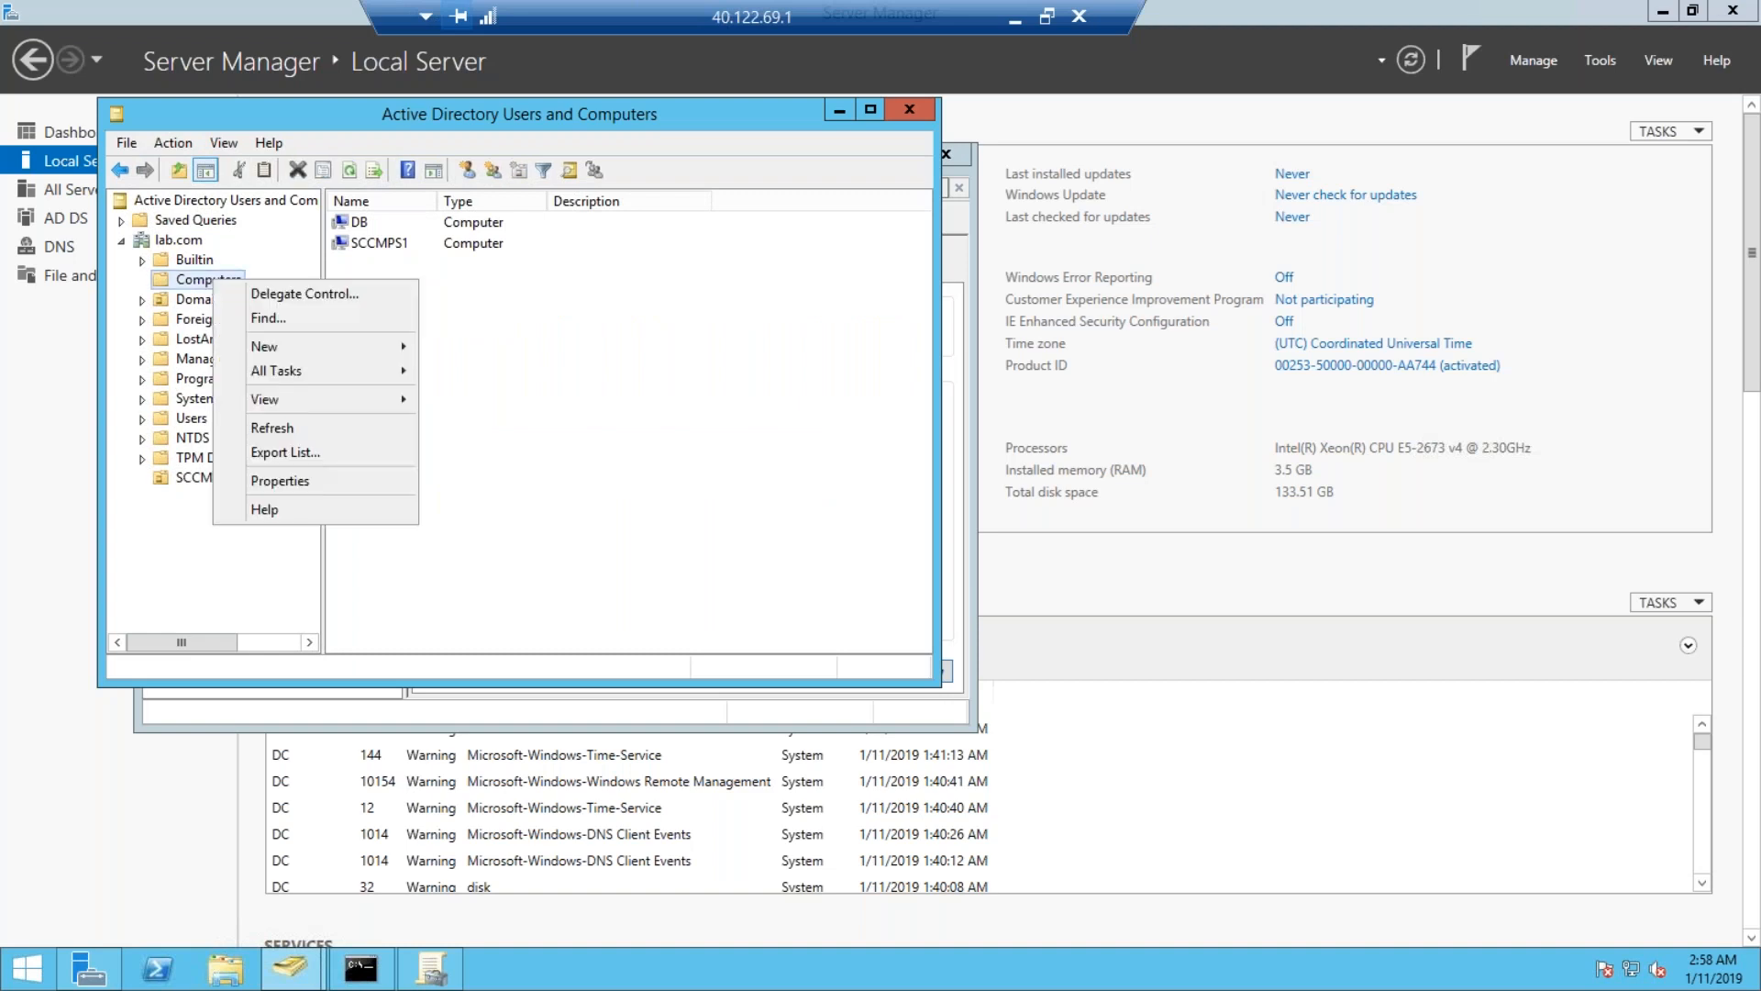
left_click(272, 428)
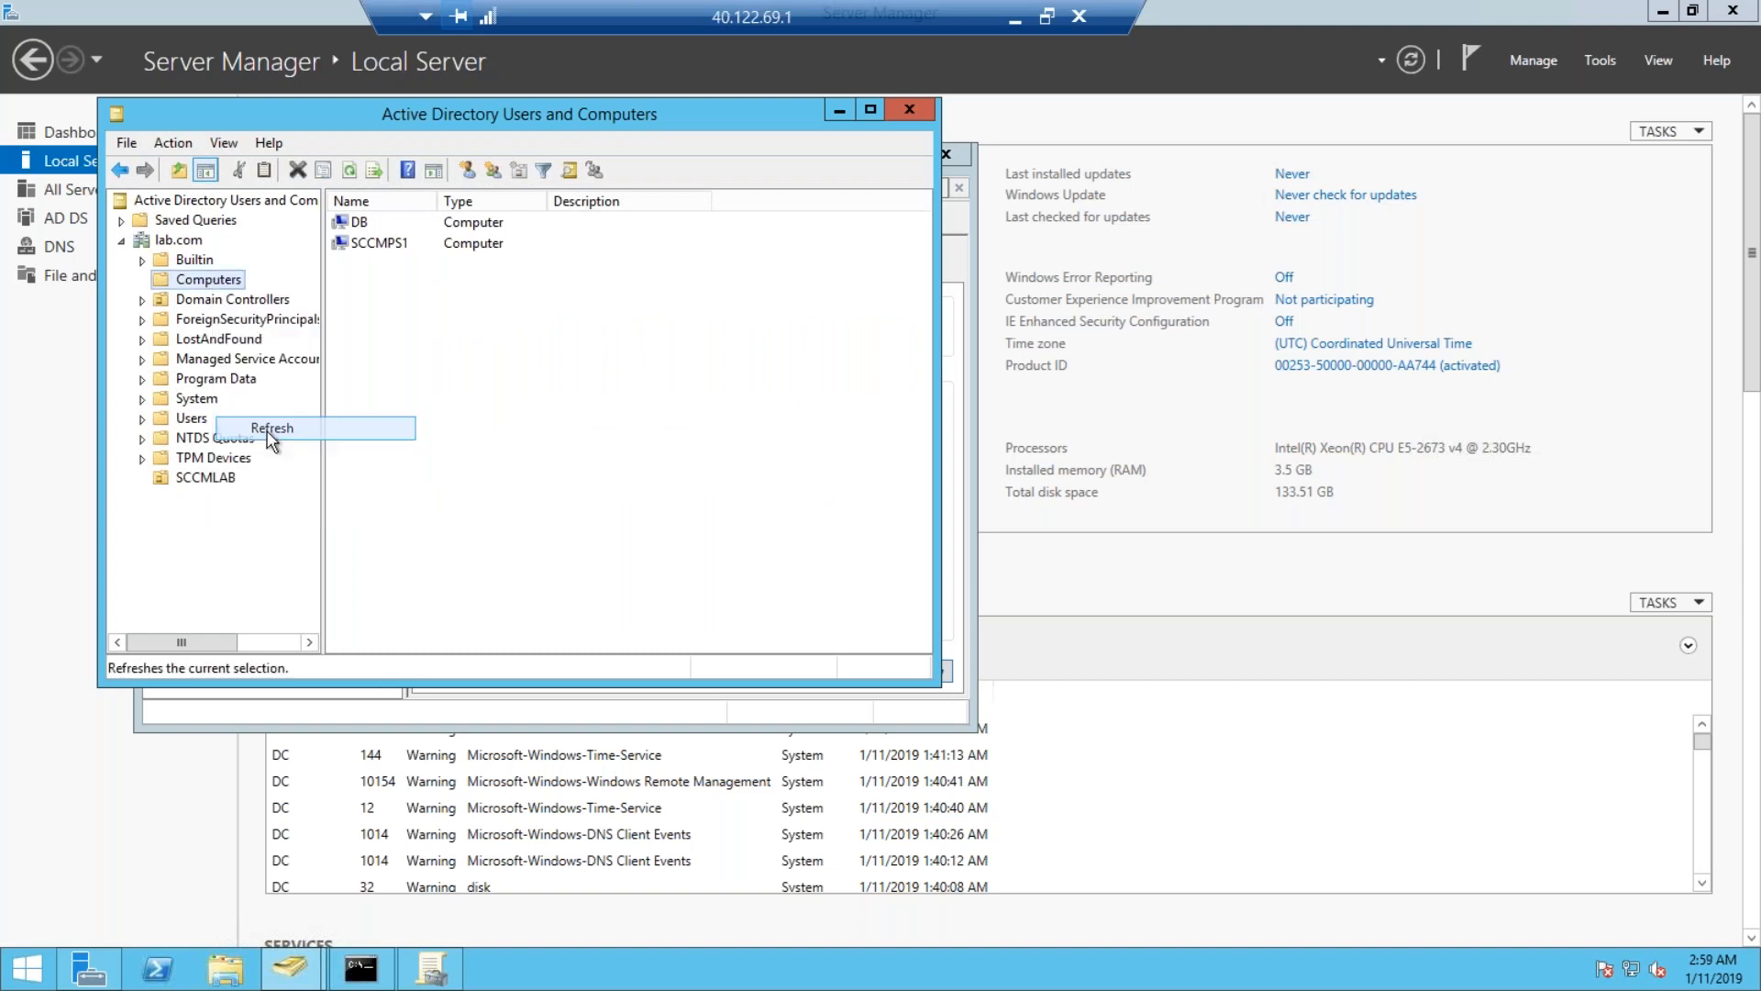
left_click(360, 225)
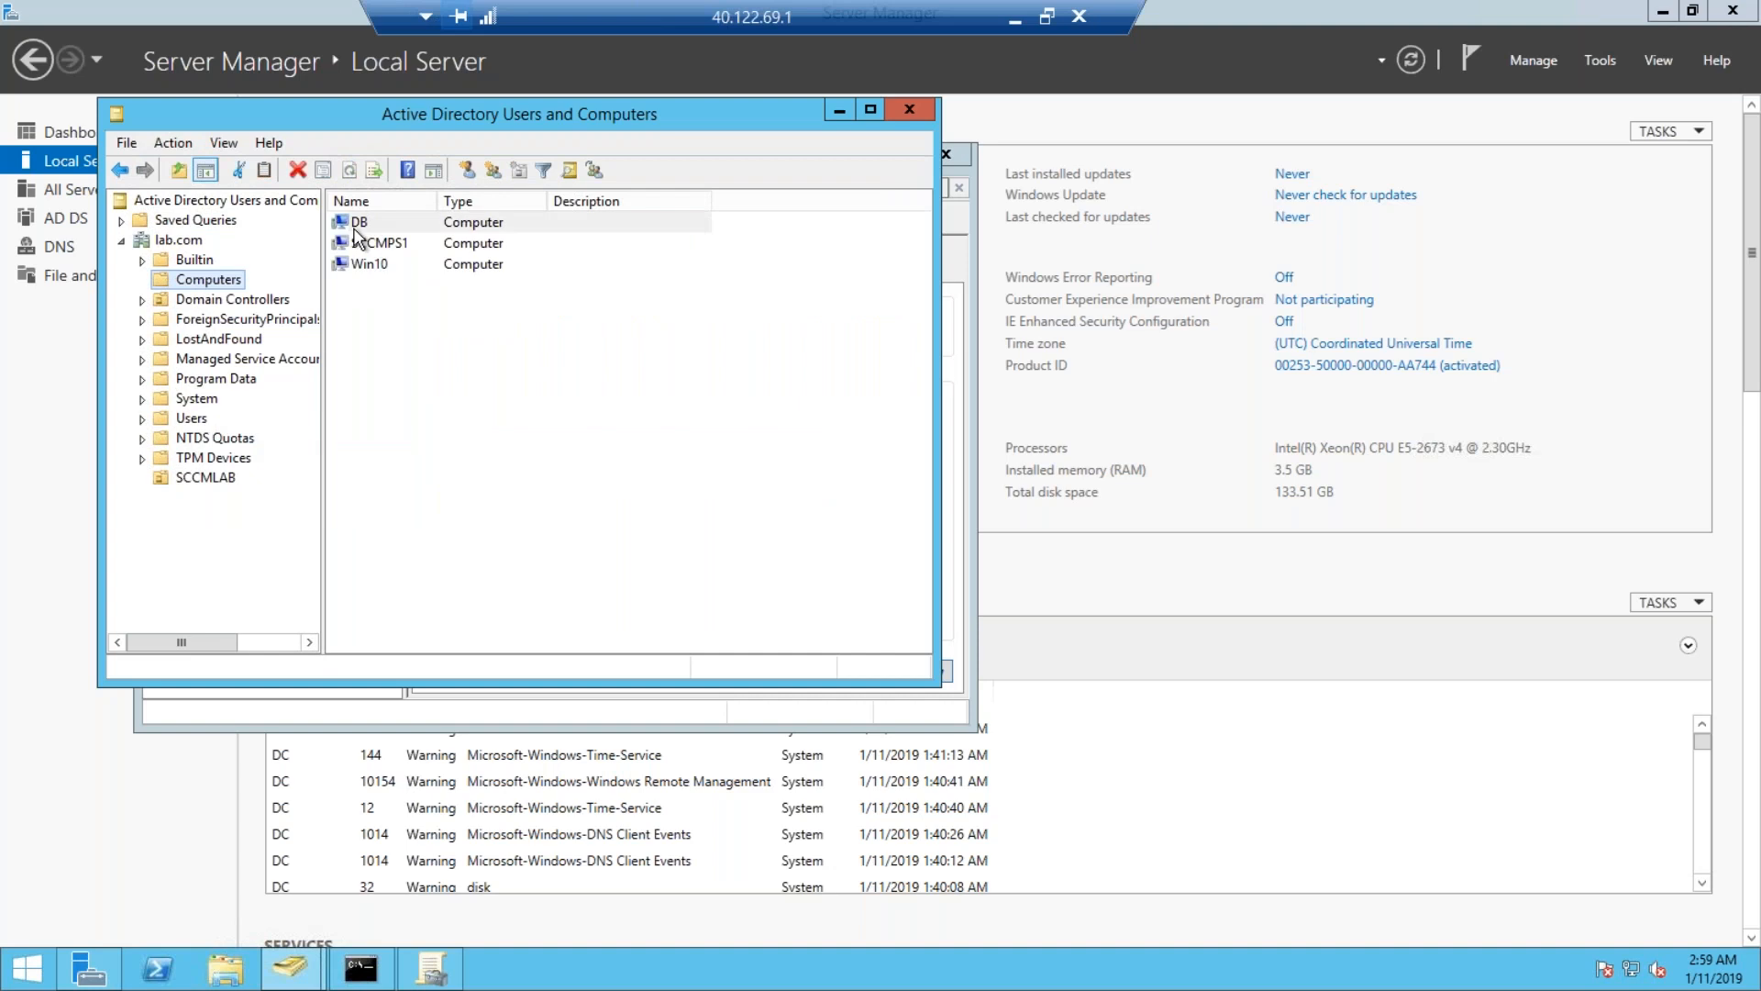
left_click(369, 244)
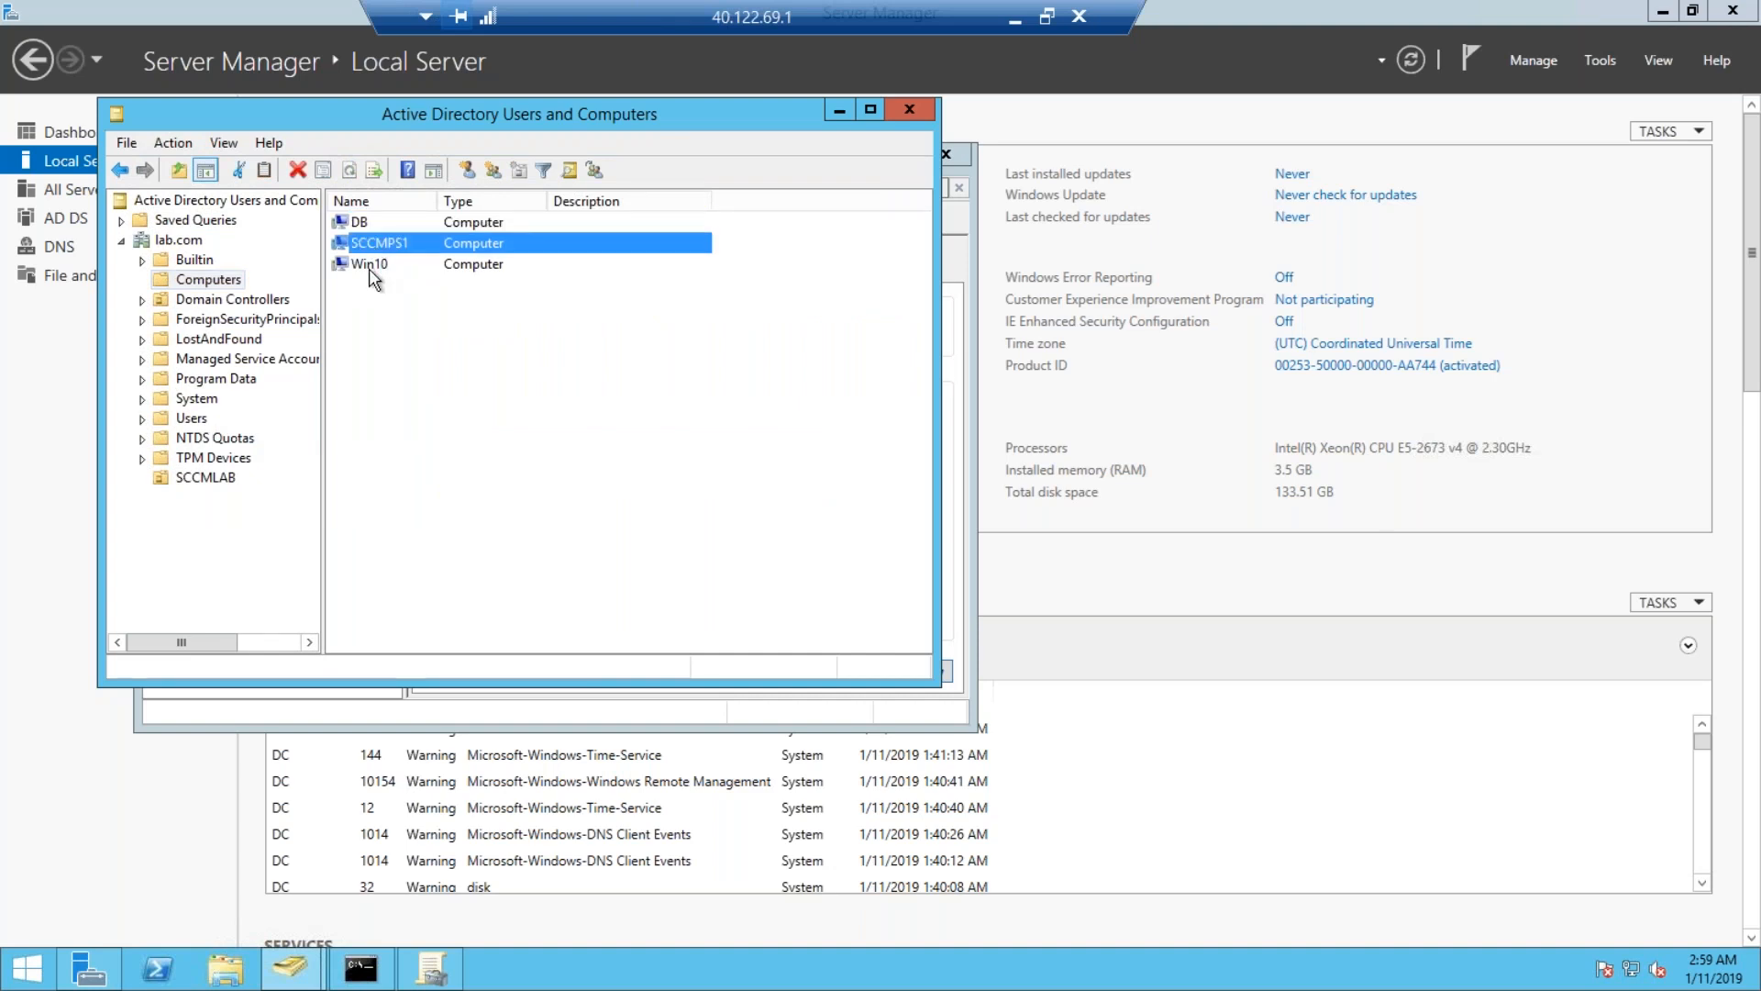
left_click(369, 266)
Check the DC entry in the Domain Controllers container and close the Active Directory Users and Computers window.
left_click(195, 301)
left_click(362, 225)
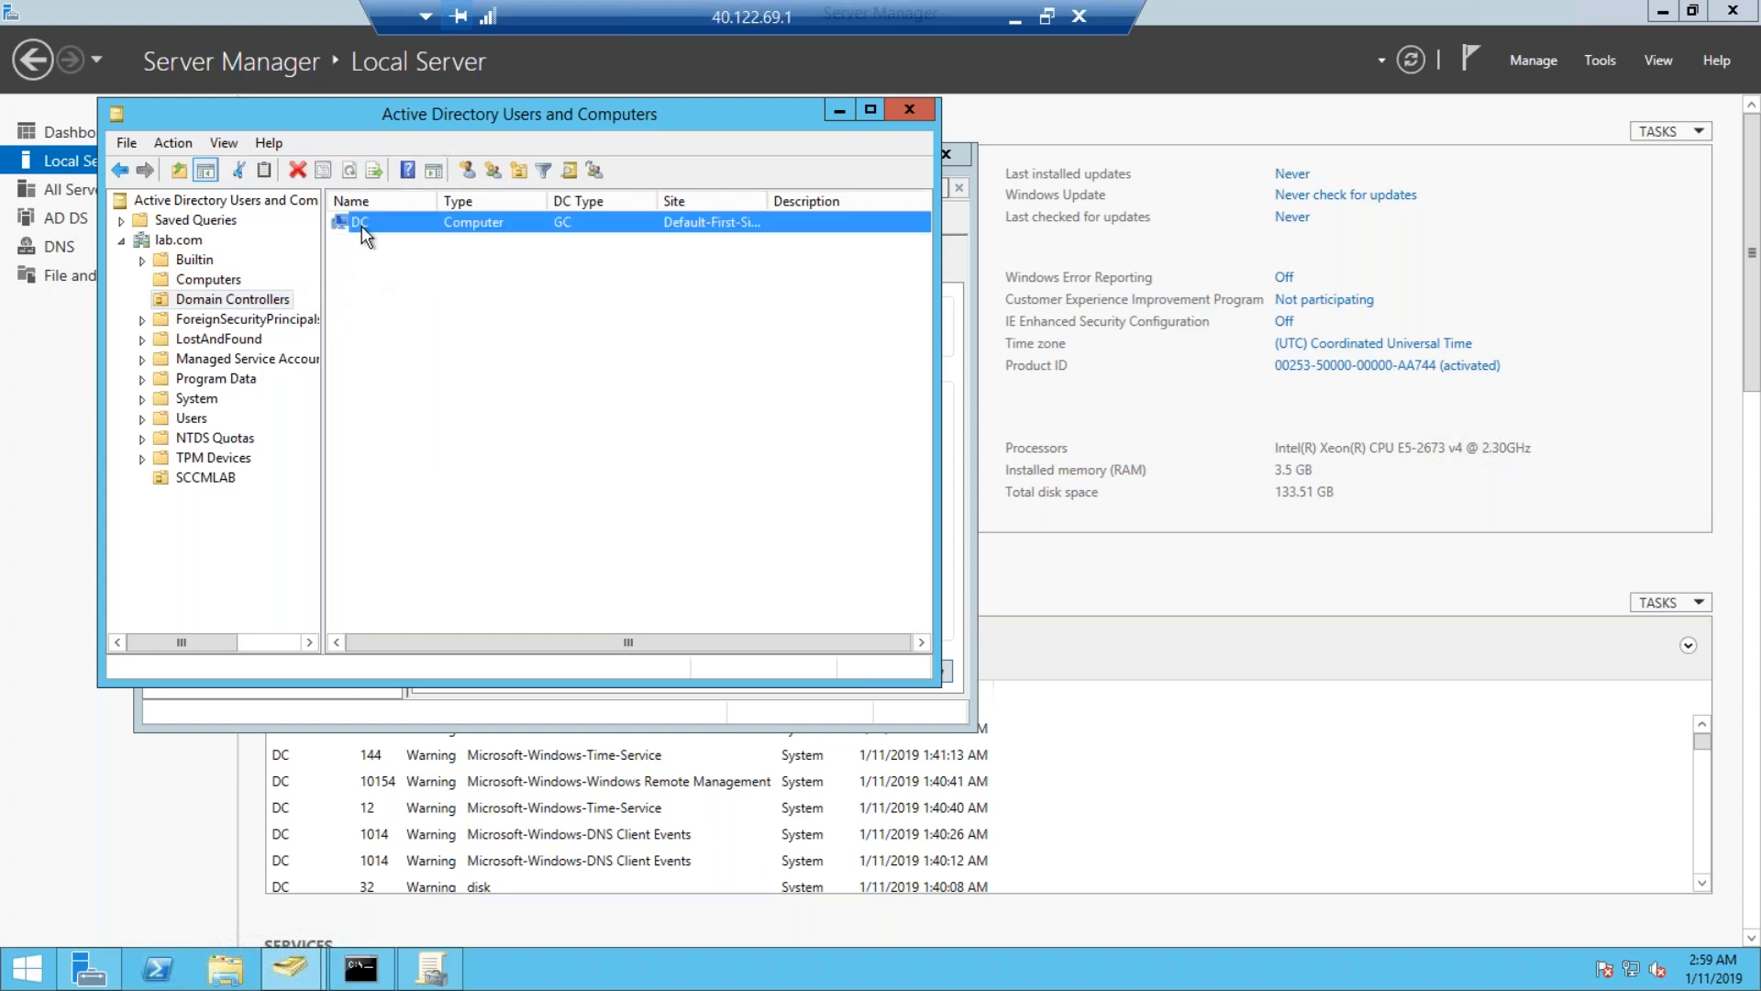
left_click(907, 110)
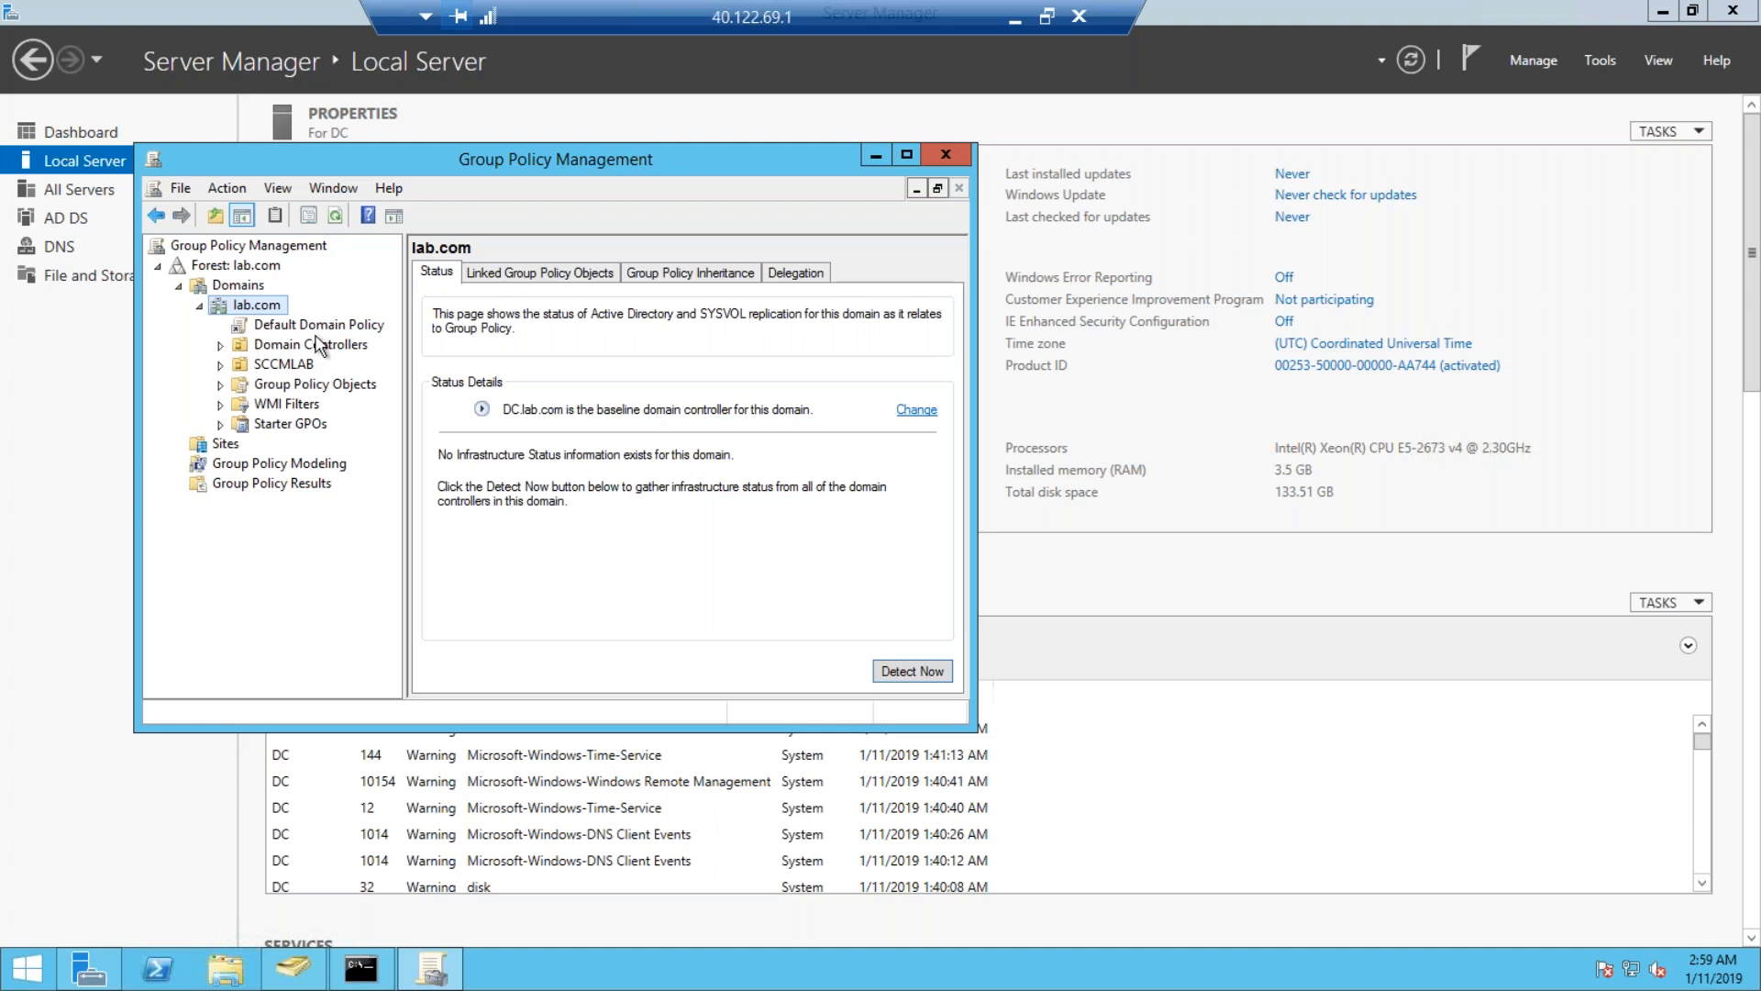
Create a new GPO named "SCCM Firewall Policies" and link it to the lab.com domain.
right_click(267, 309)
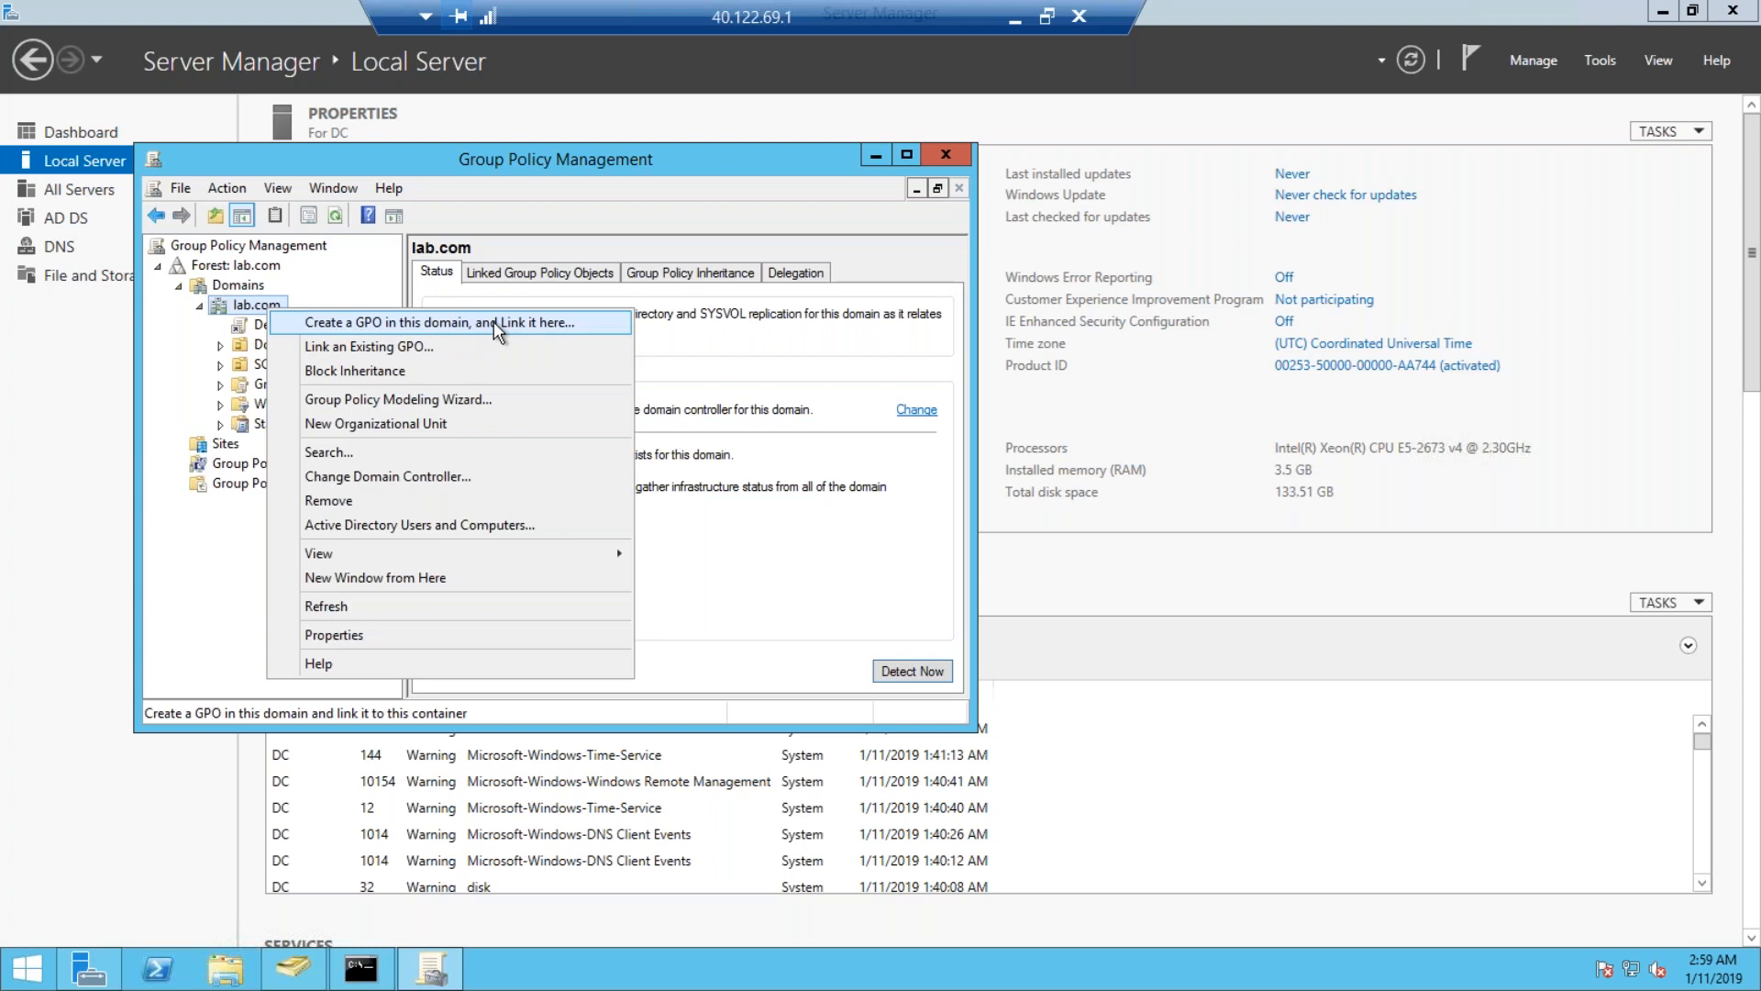
left_click(545, 323)
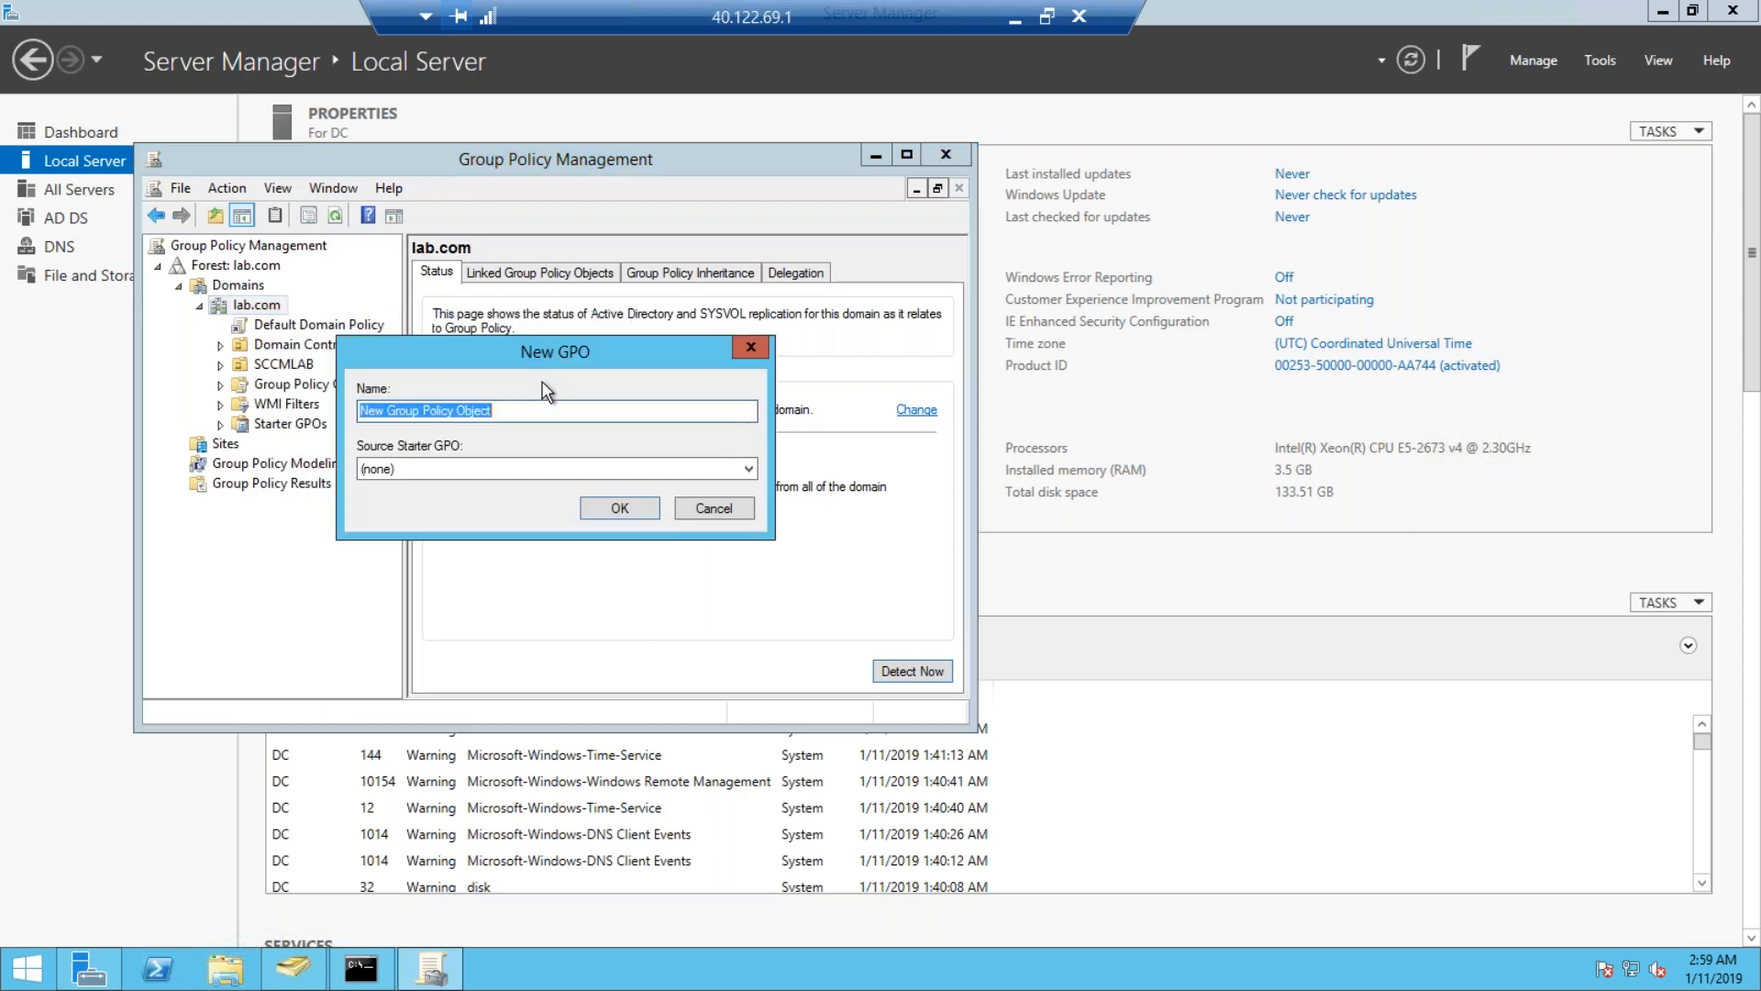
type("SCC")
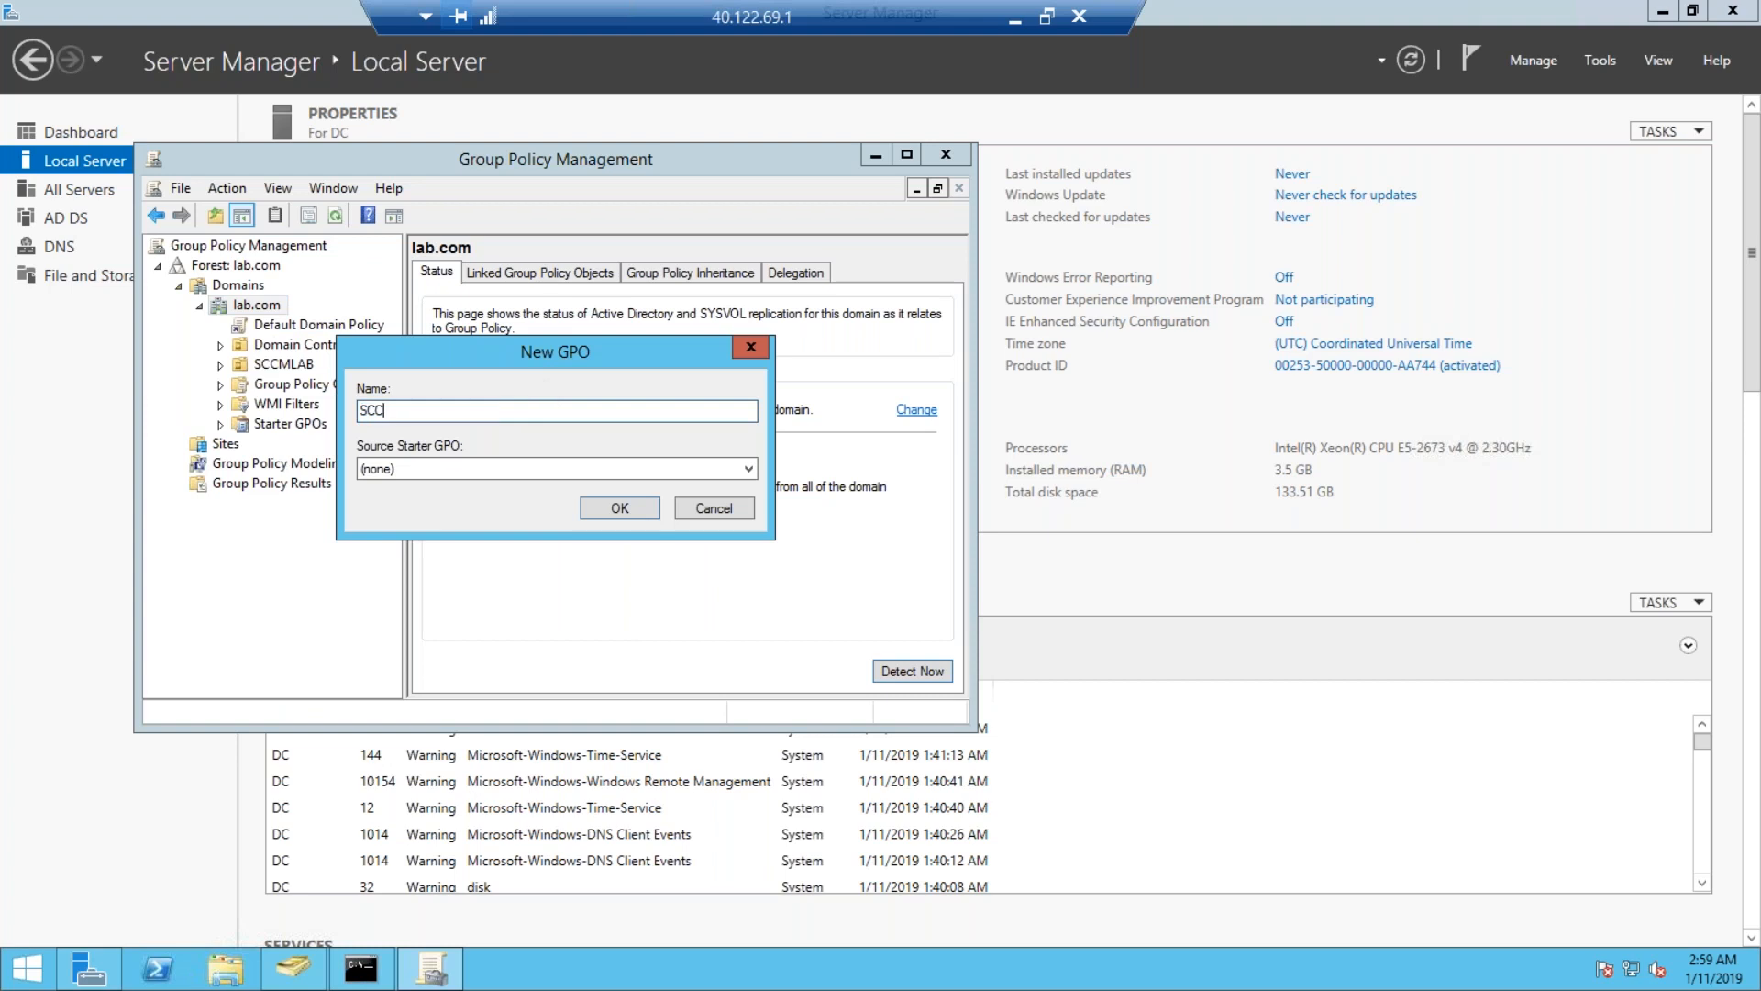
type("M Firewall Policies")
left_click(606, 510)
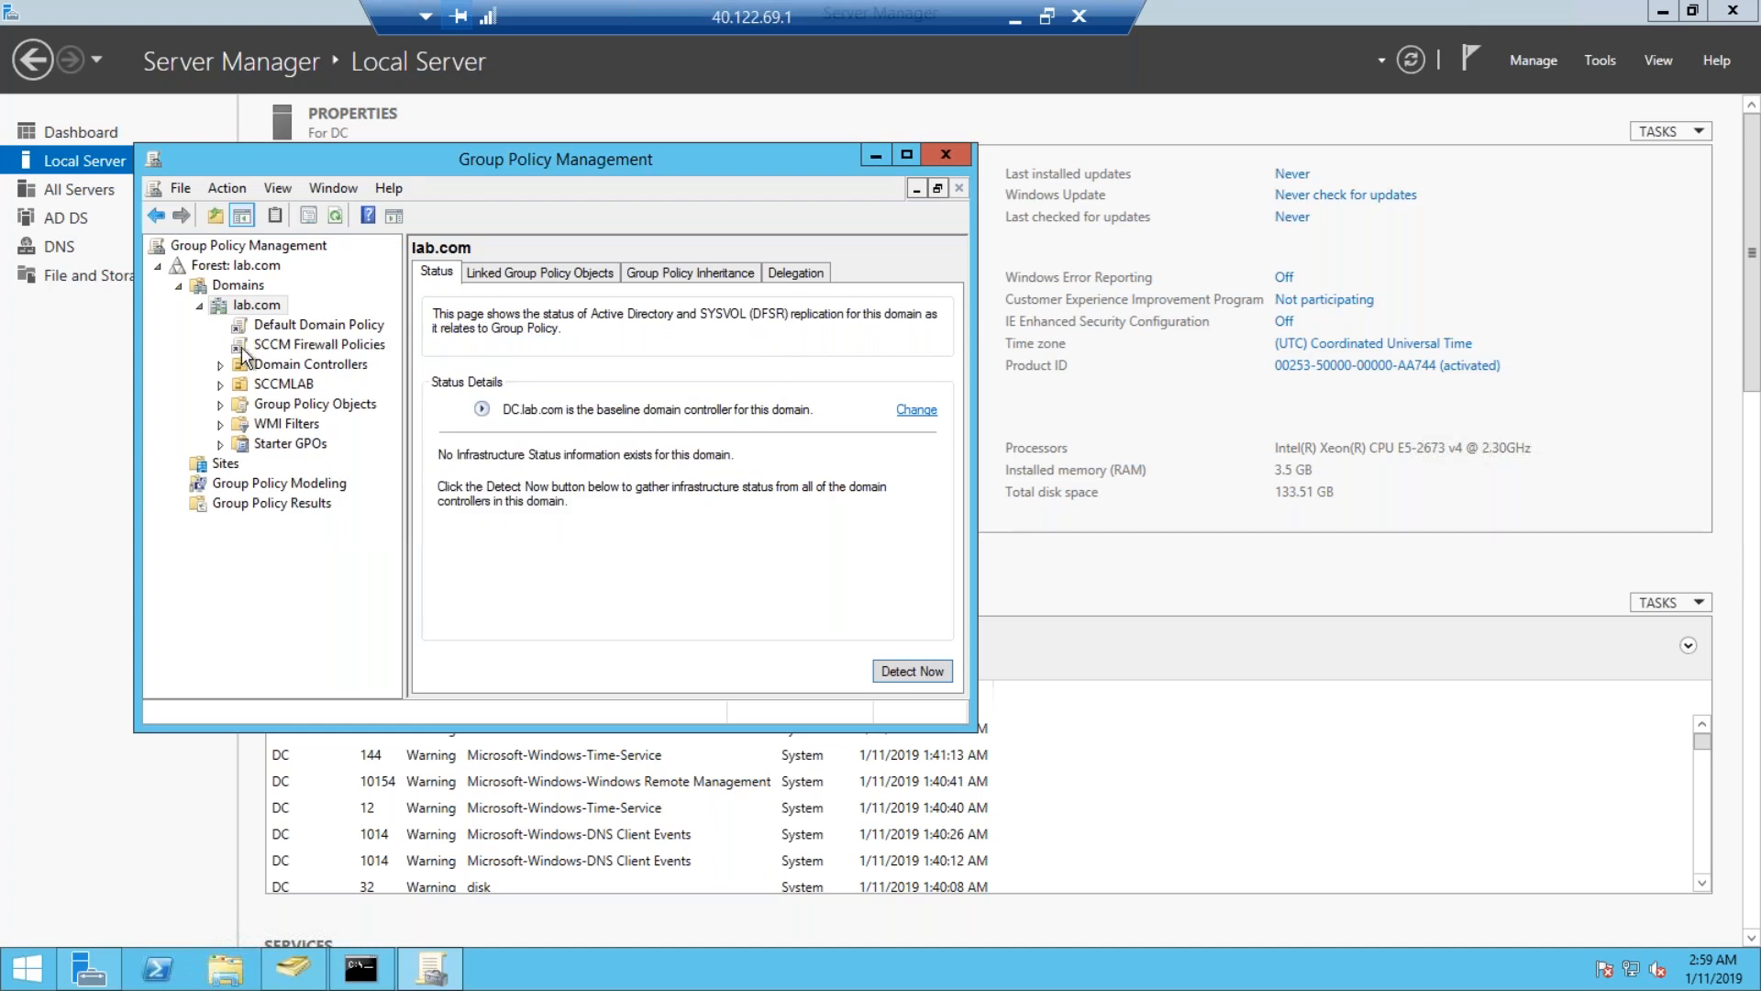
Select the SCCM Firewall Policies link, dismiss the link notice, open the GPO for editing and reposition the editor window.
left_click(329, 344)
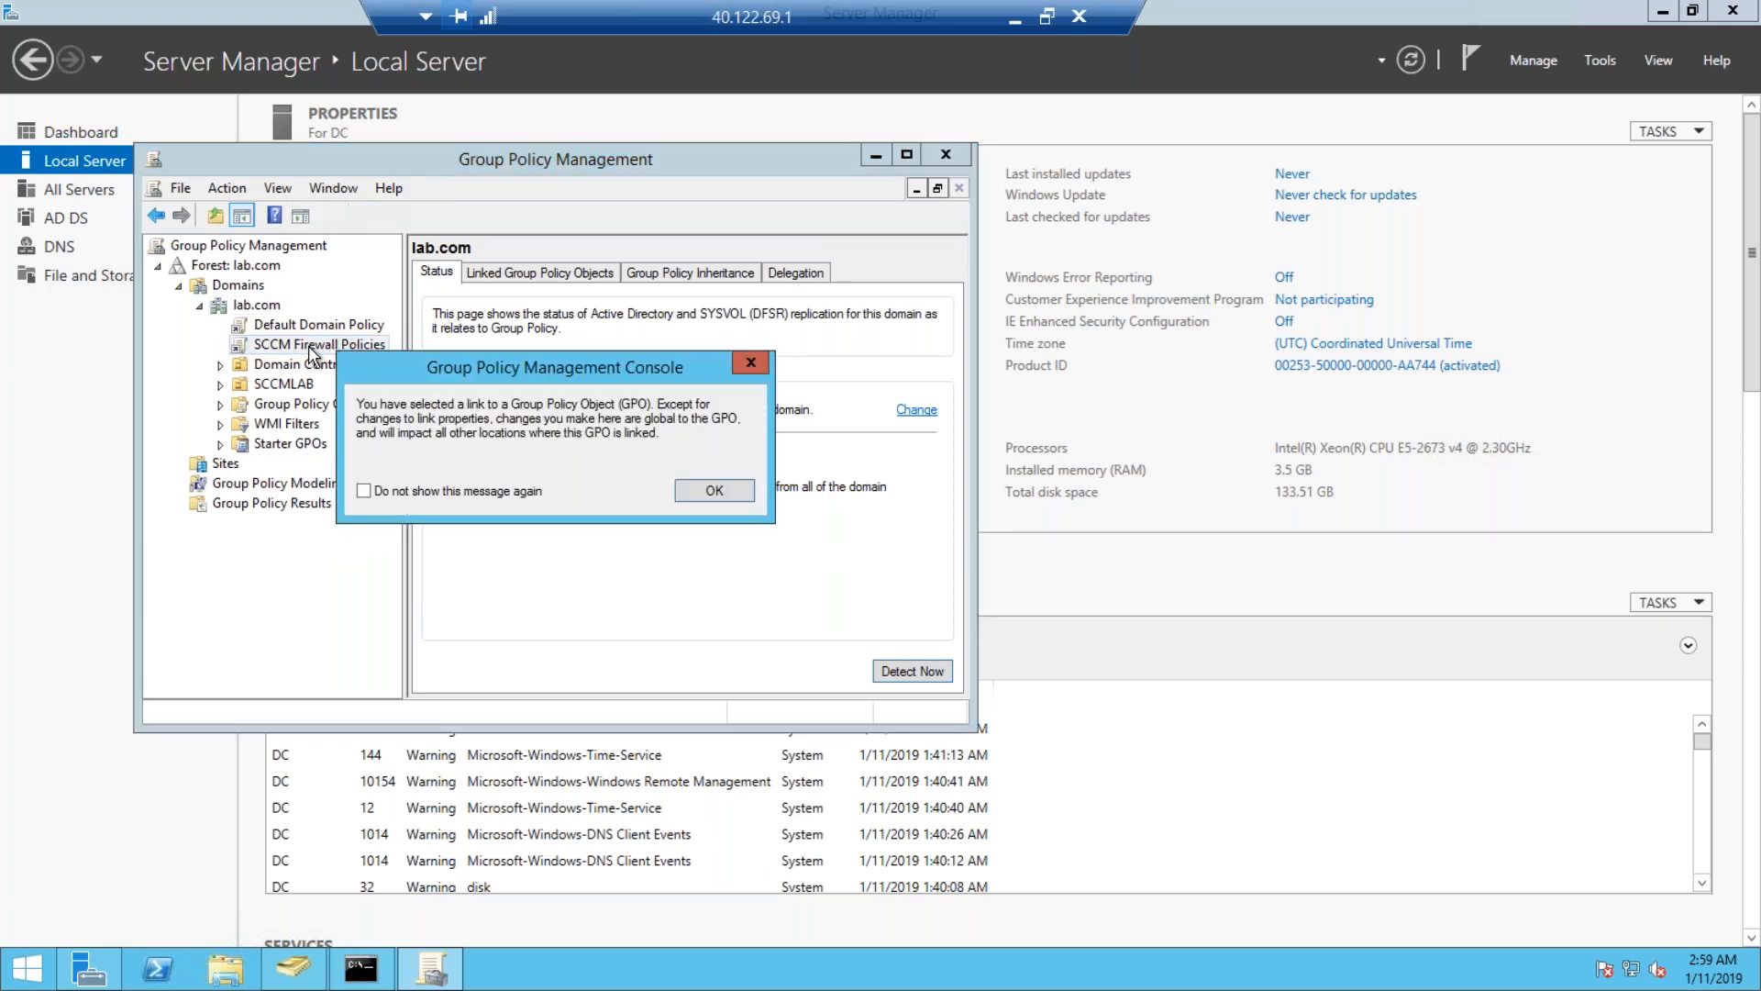
left_click(712, 490)
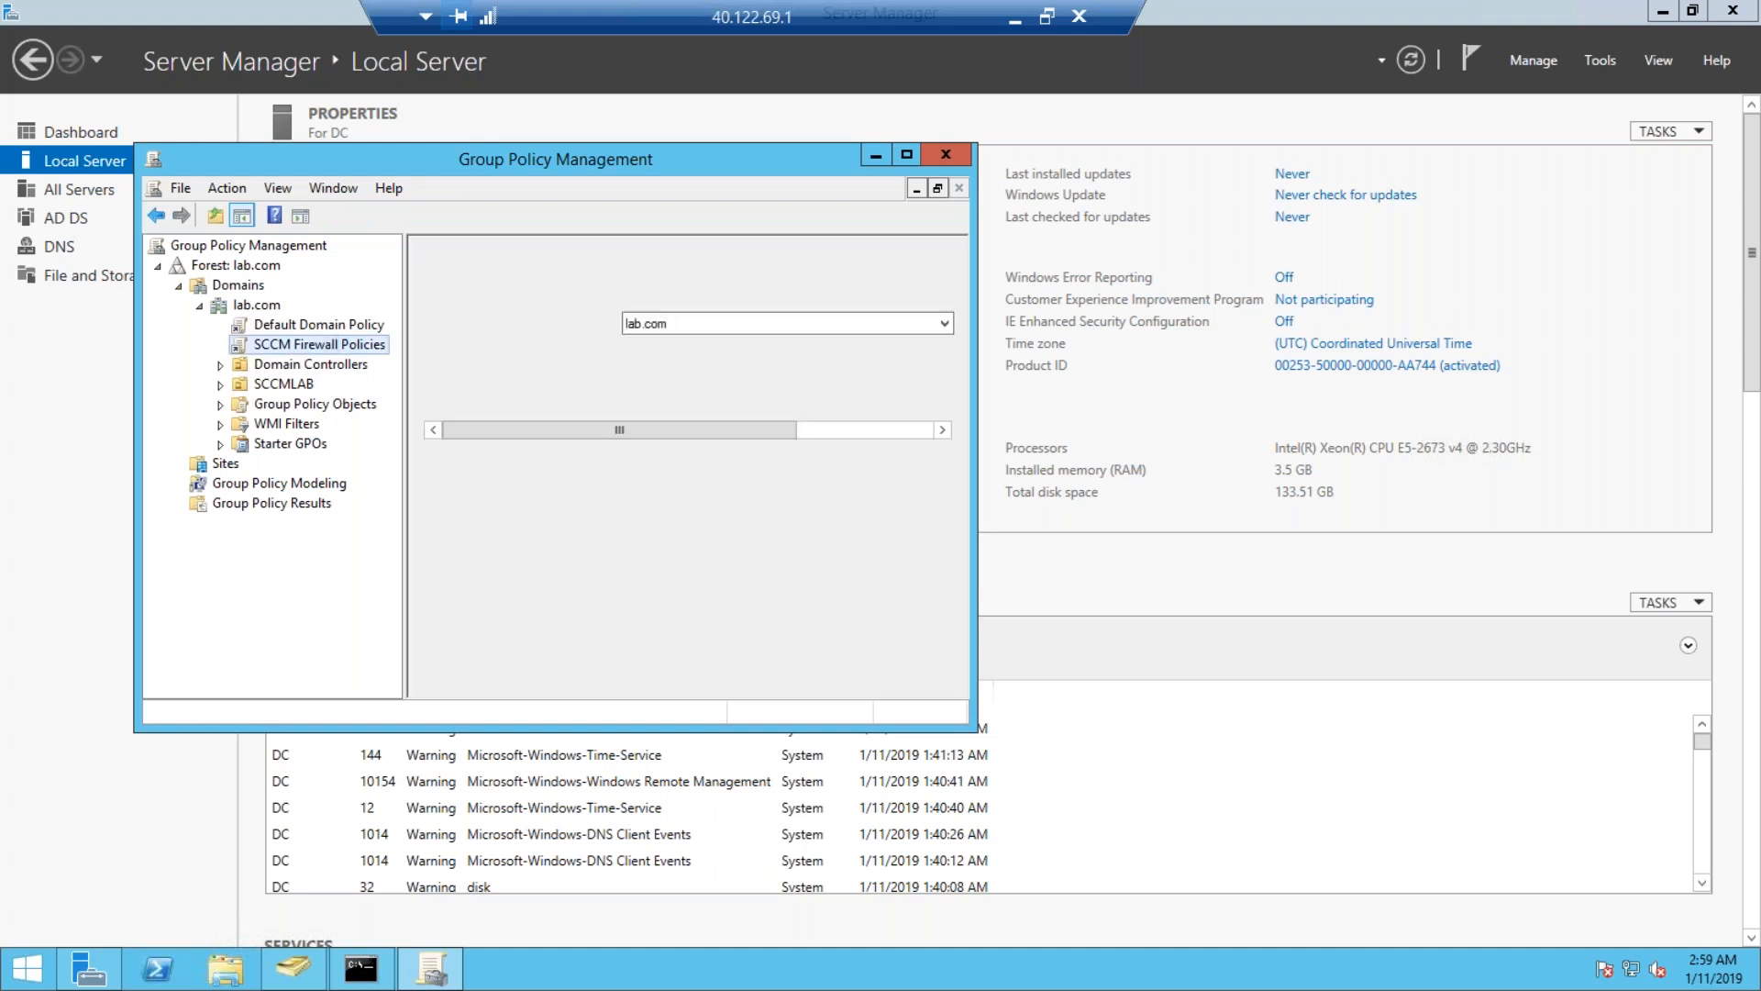
right_click(374, 345)
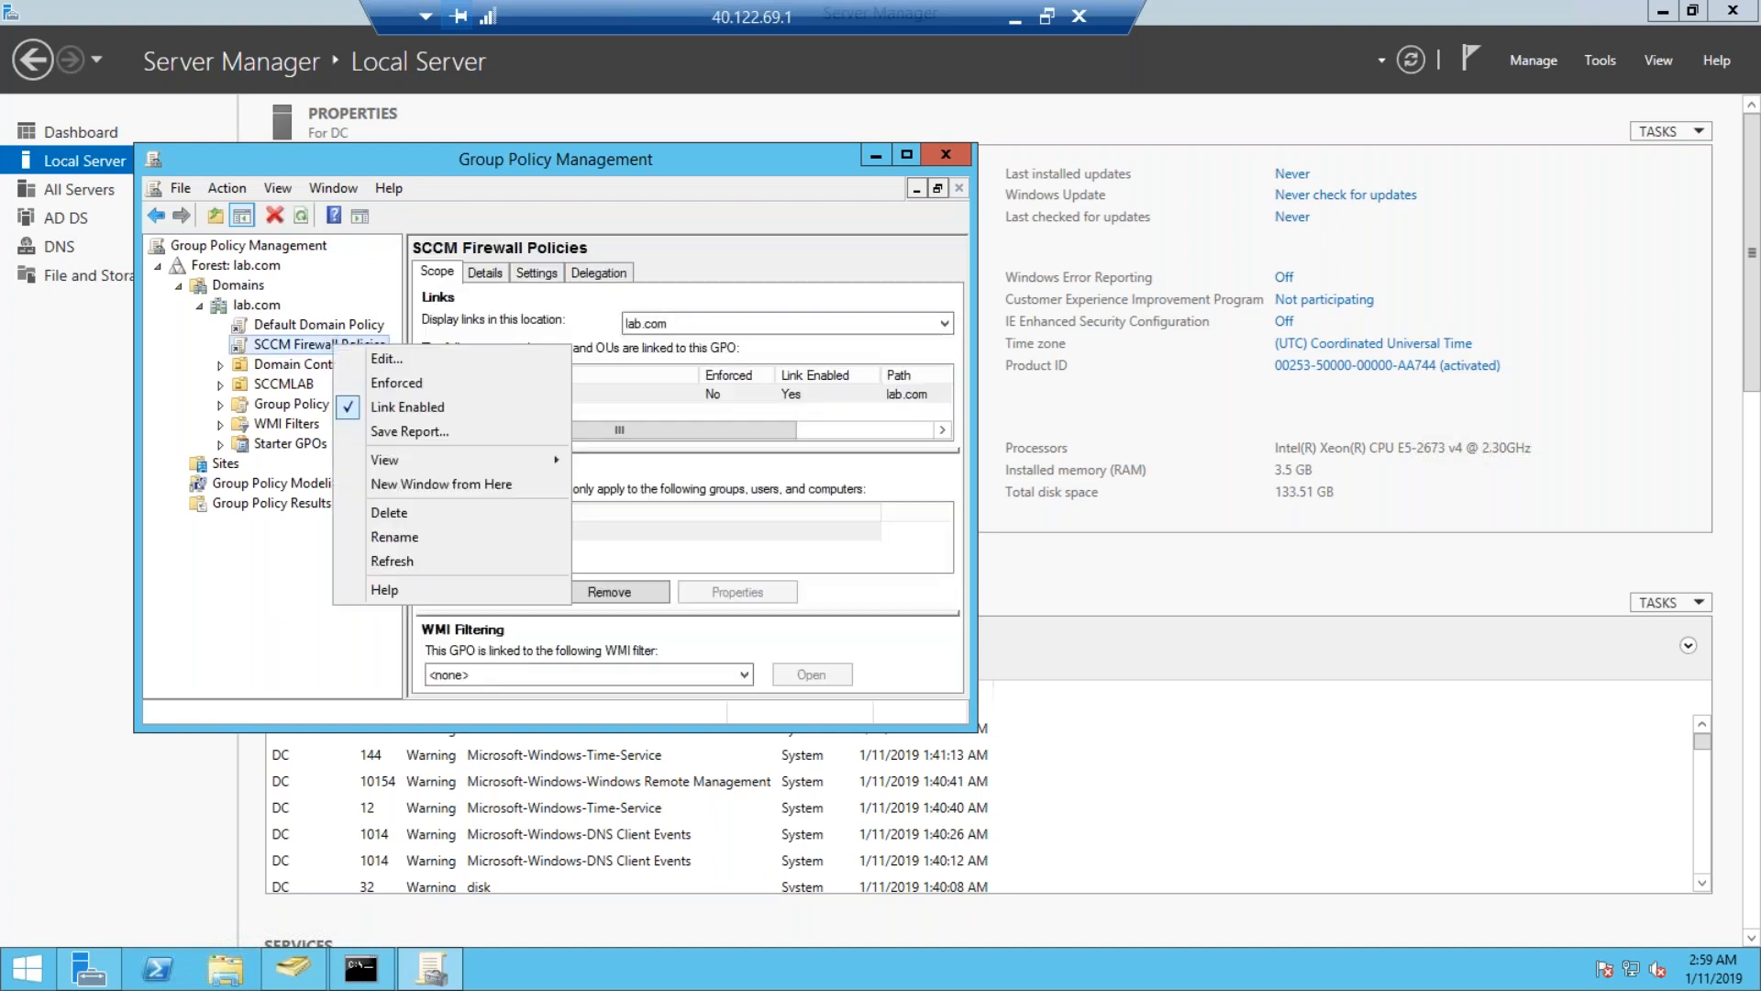
left_click(395, 358)
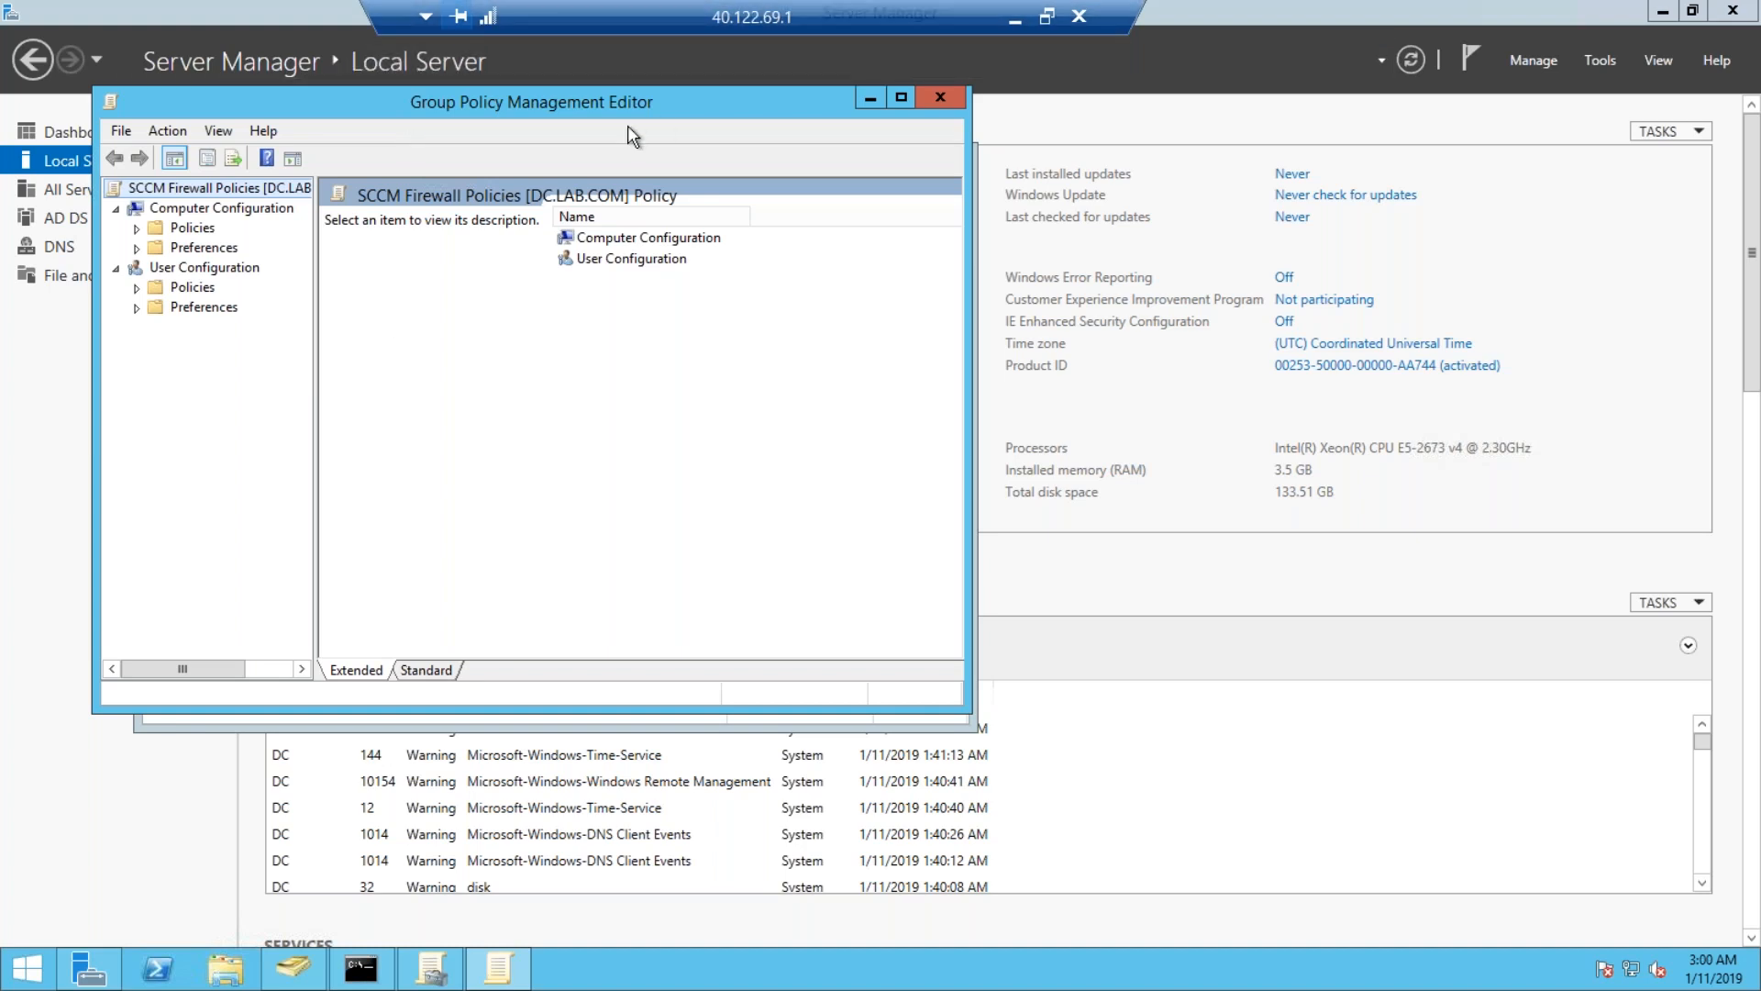
left_click_drag(567, 100, 804, 197)
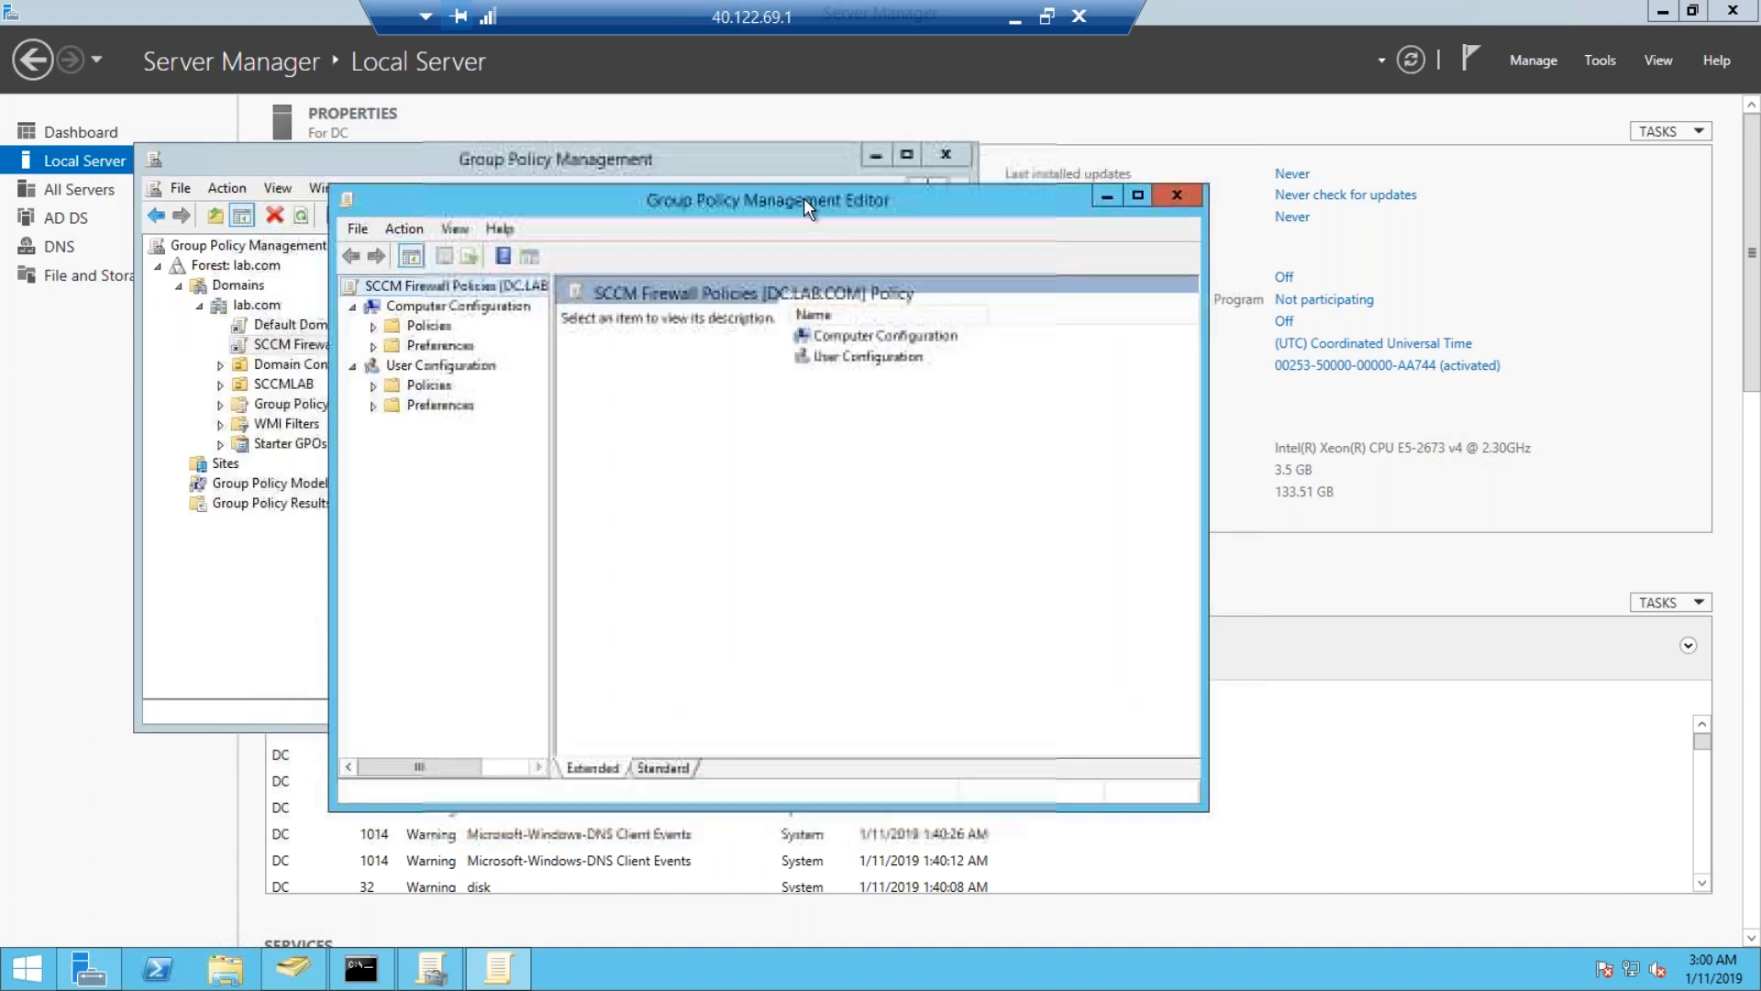
Expand Computer Configuration's Policies and Windows Settings down to the contents of Security Settings, and widen the tree pane.
left_click(372, 325)
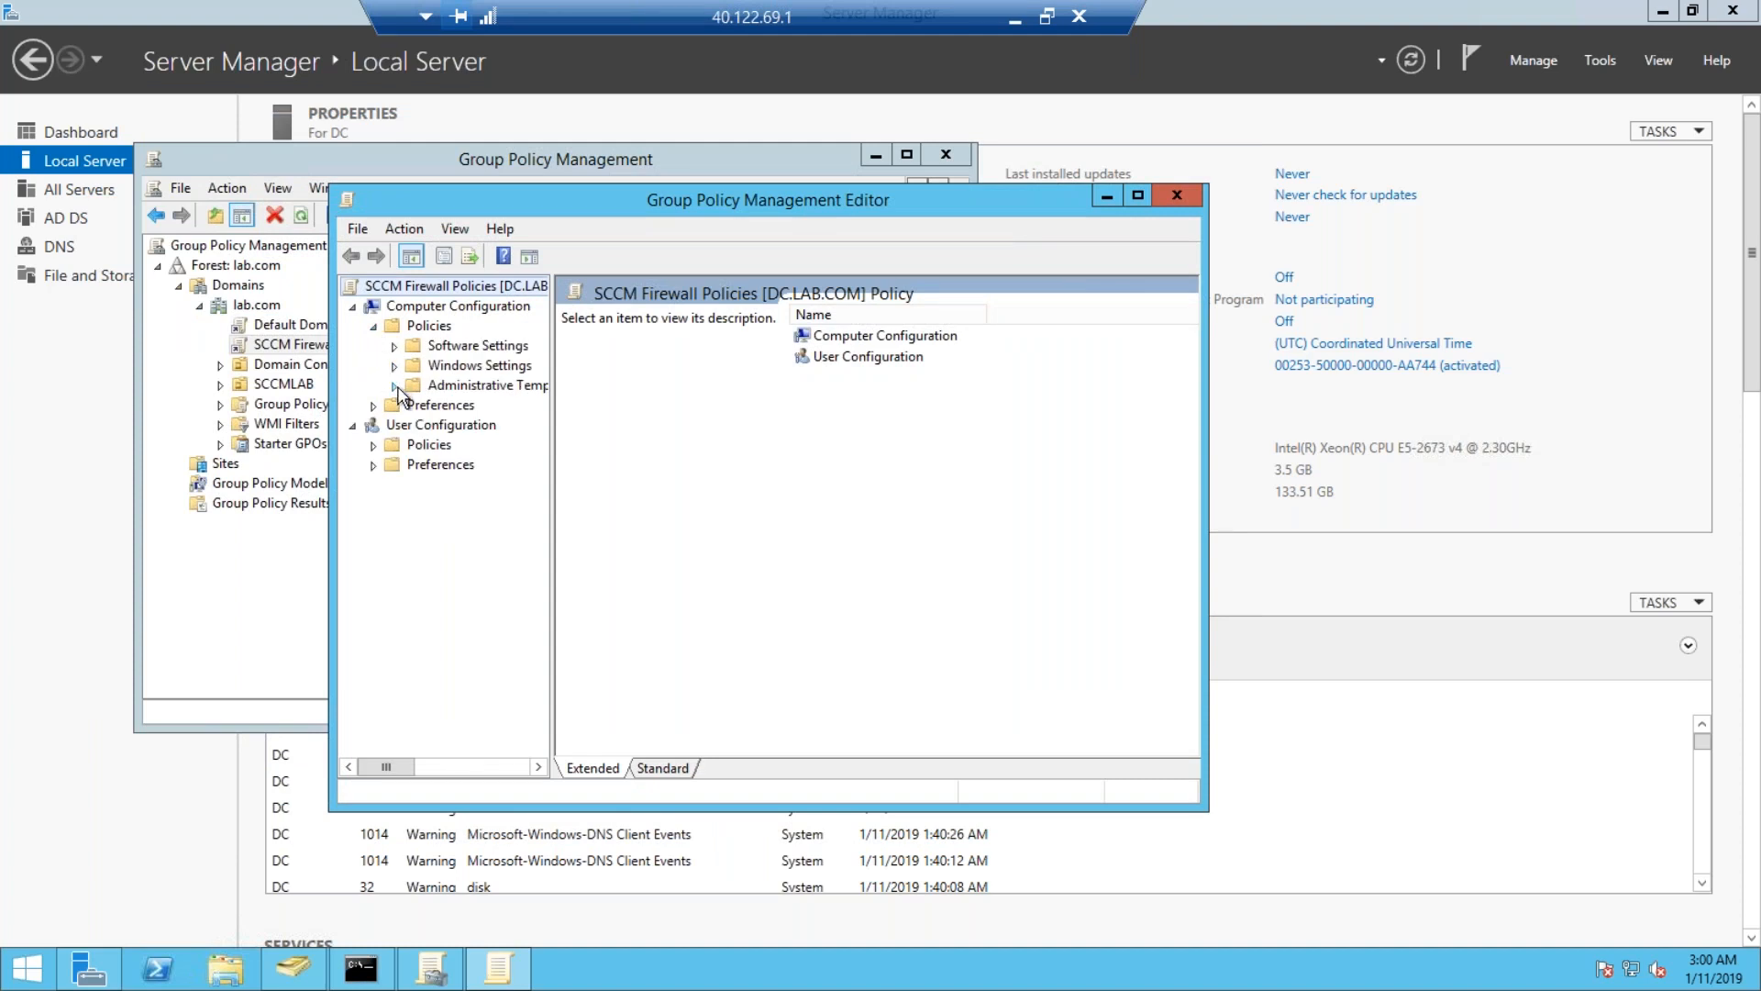
left_click(396, 378)
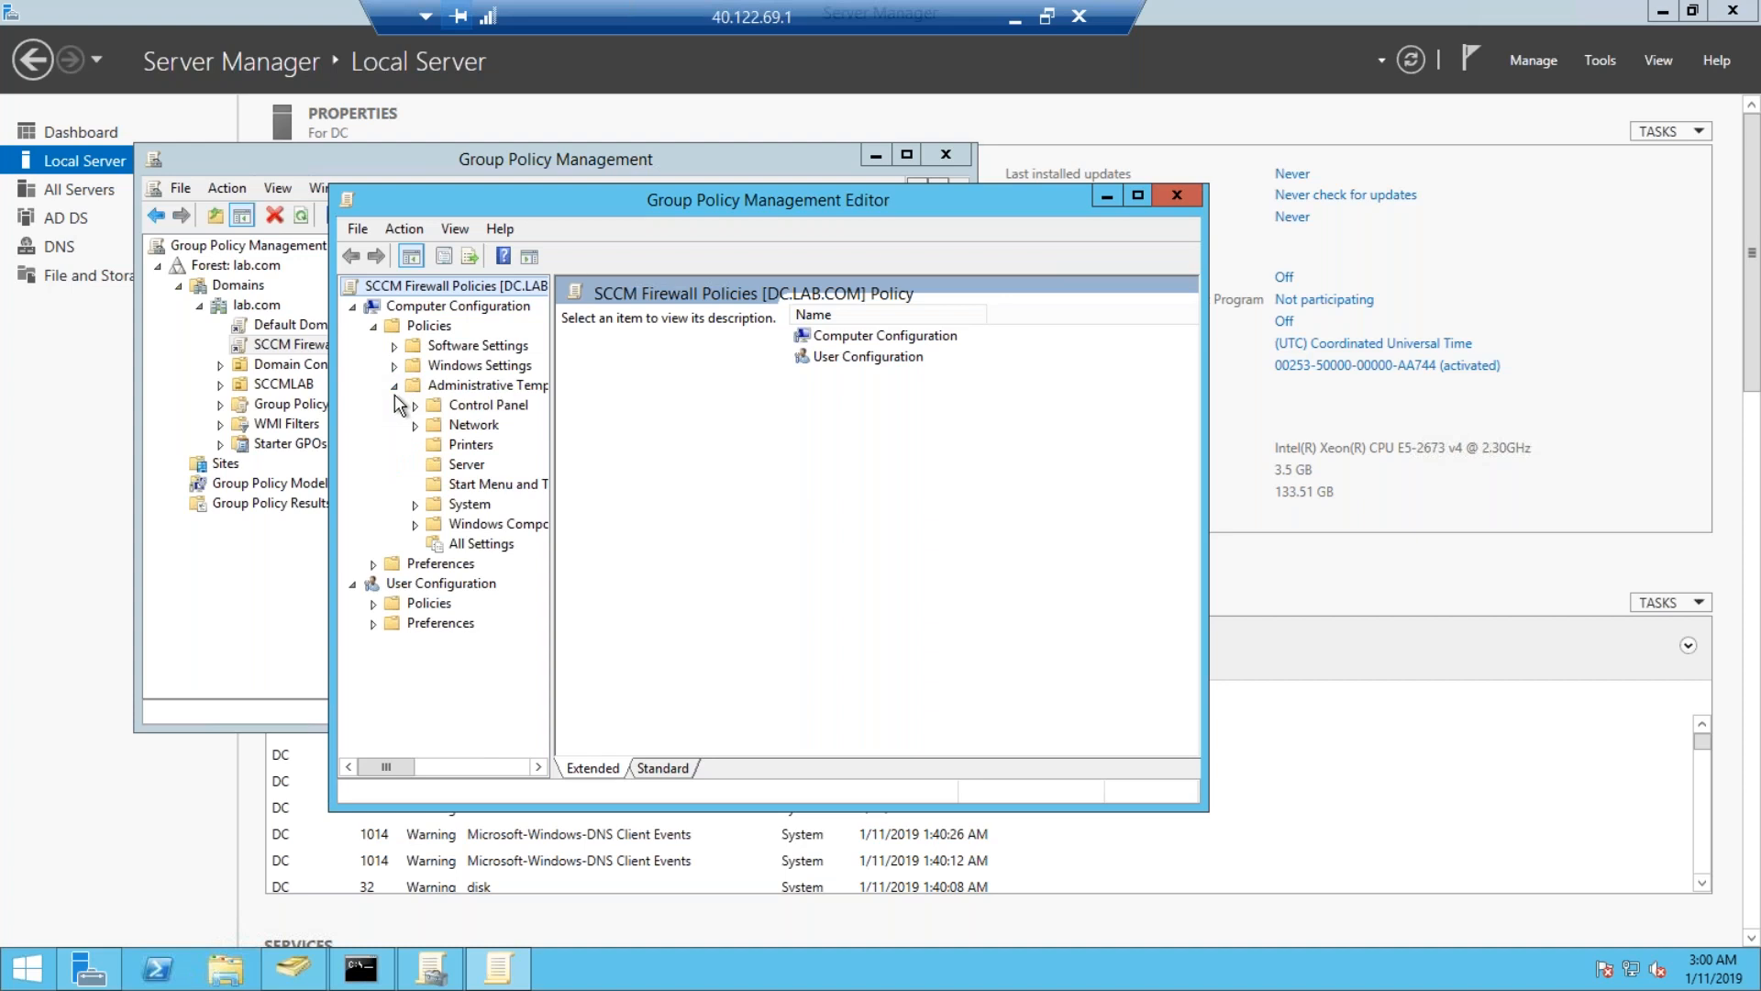
left_click(395, 386)
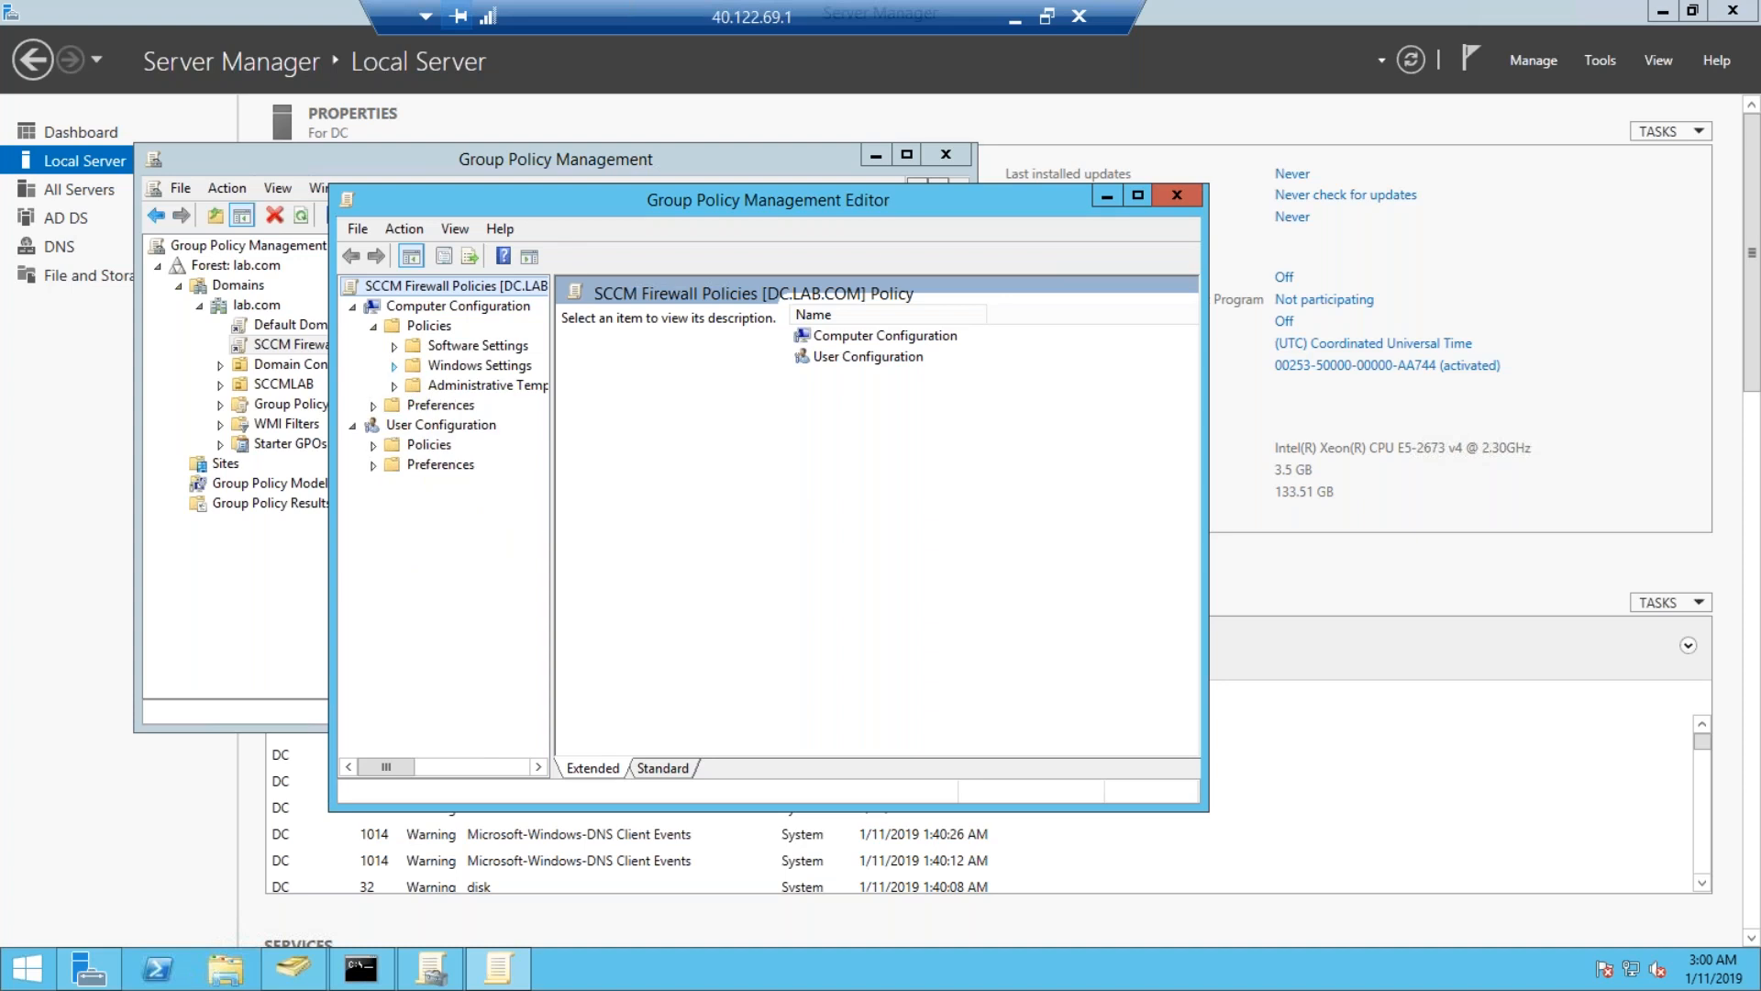
left_click(394, 365)
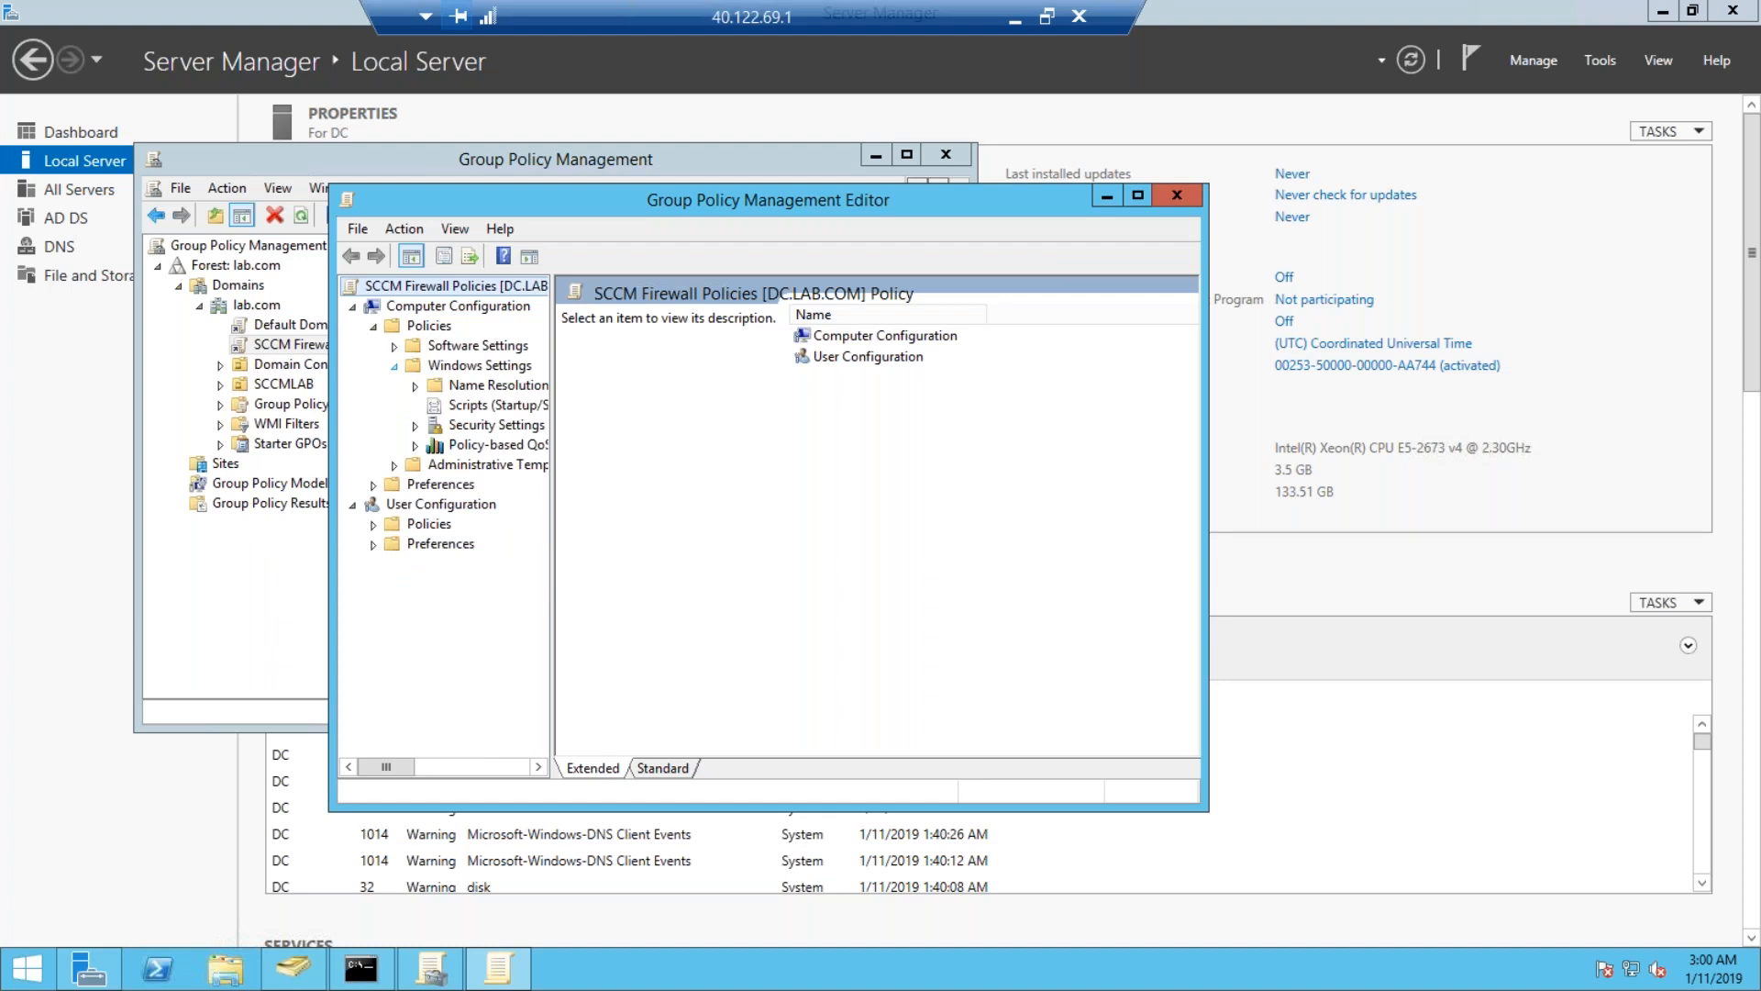
left_click(413, 425)
left_click_drag(553, 512, 724, 522)
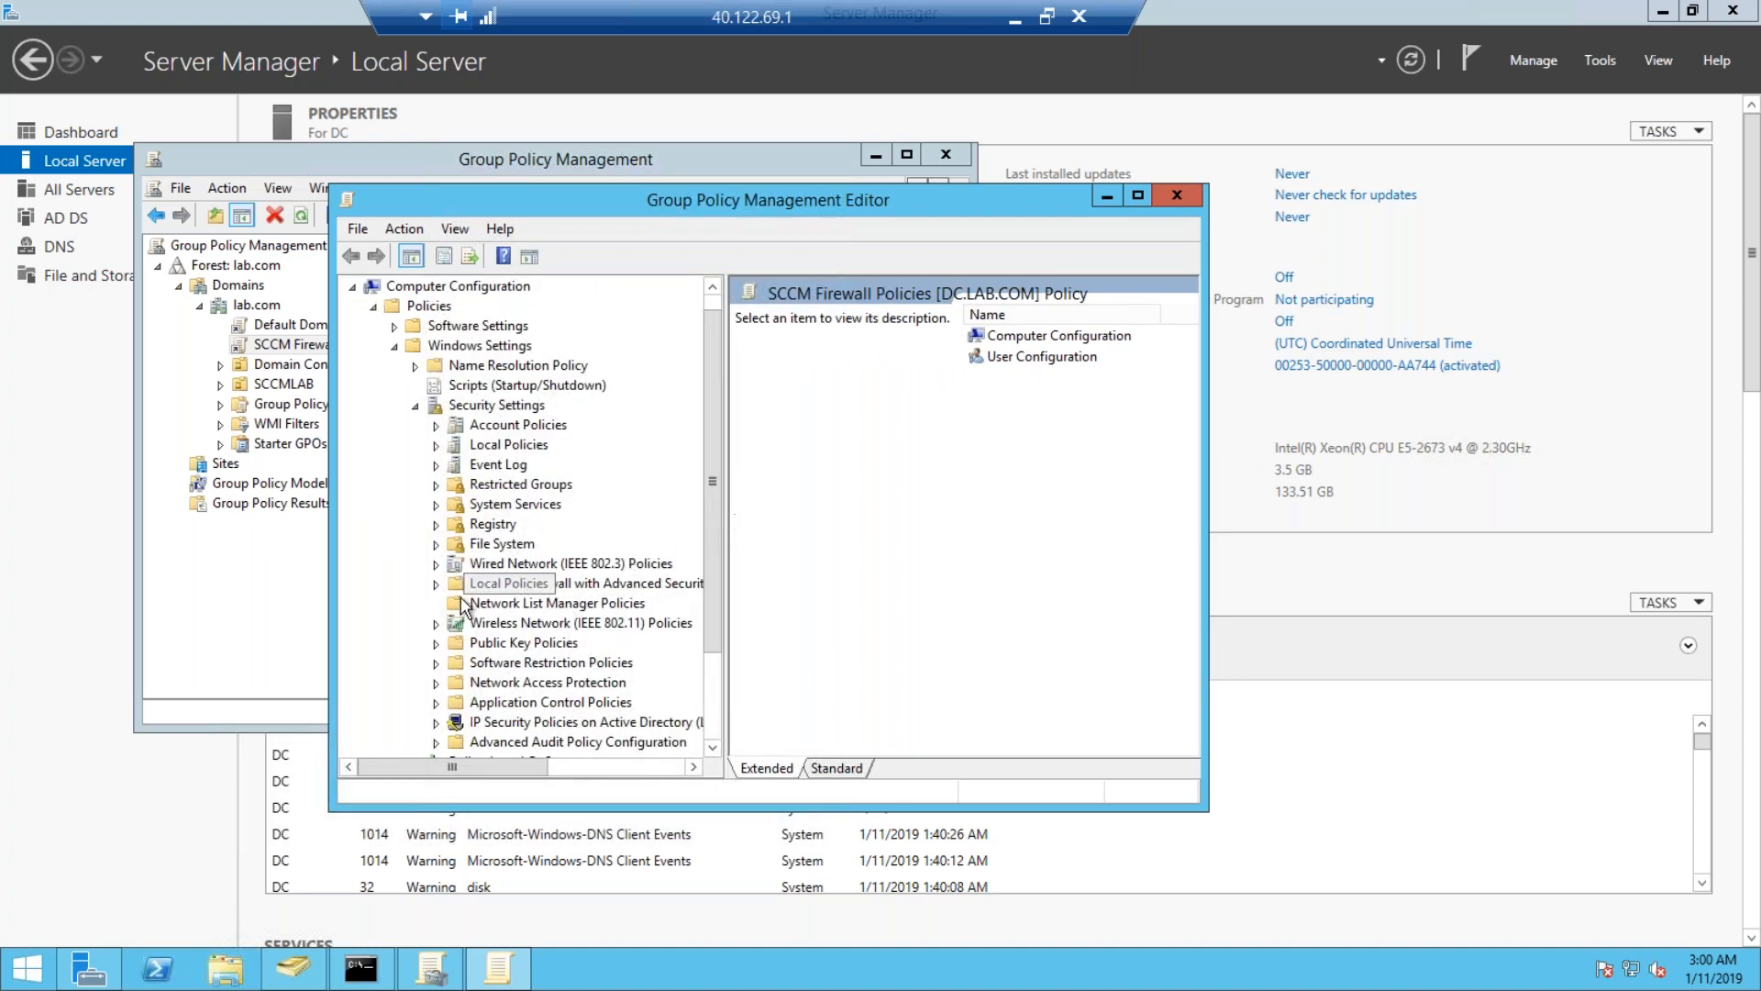
Expand both Windows Firewall with Advanced Security levels down to the rule nodes and maximize the editor window.
left_click(437, 584)
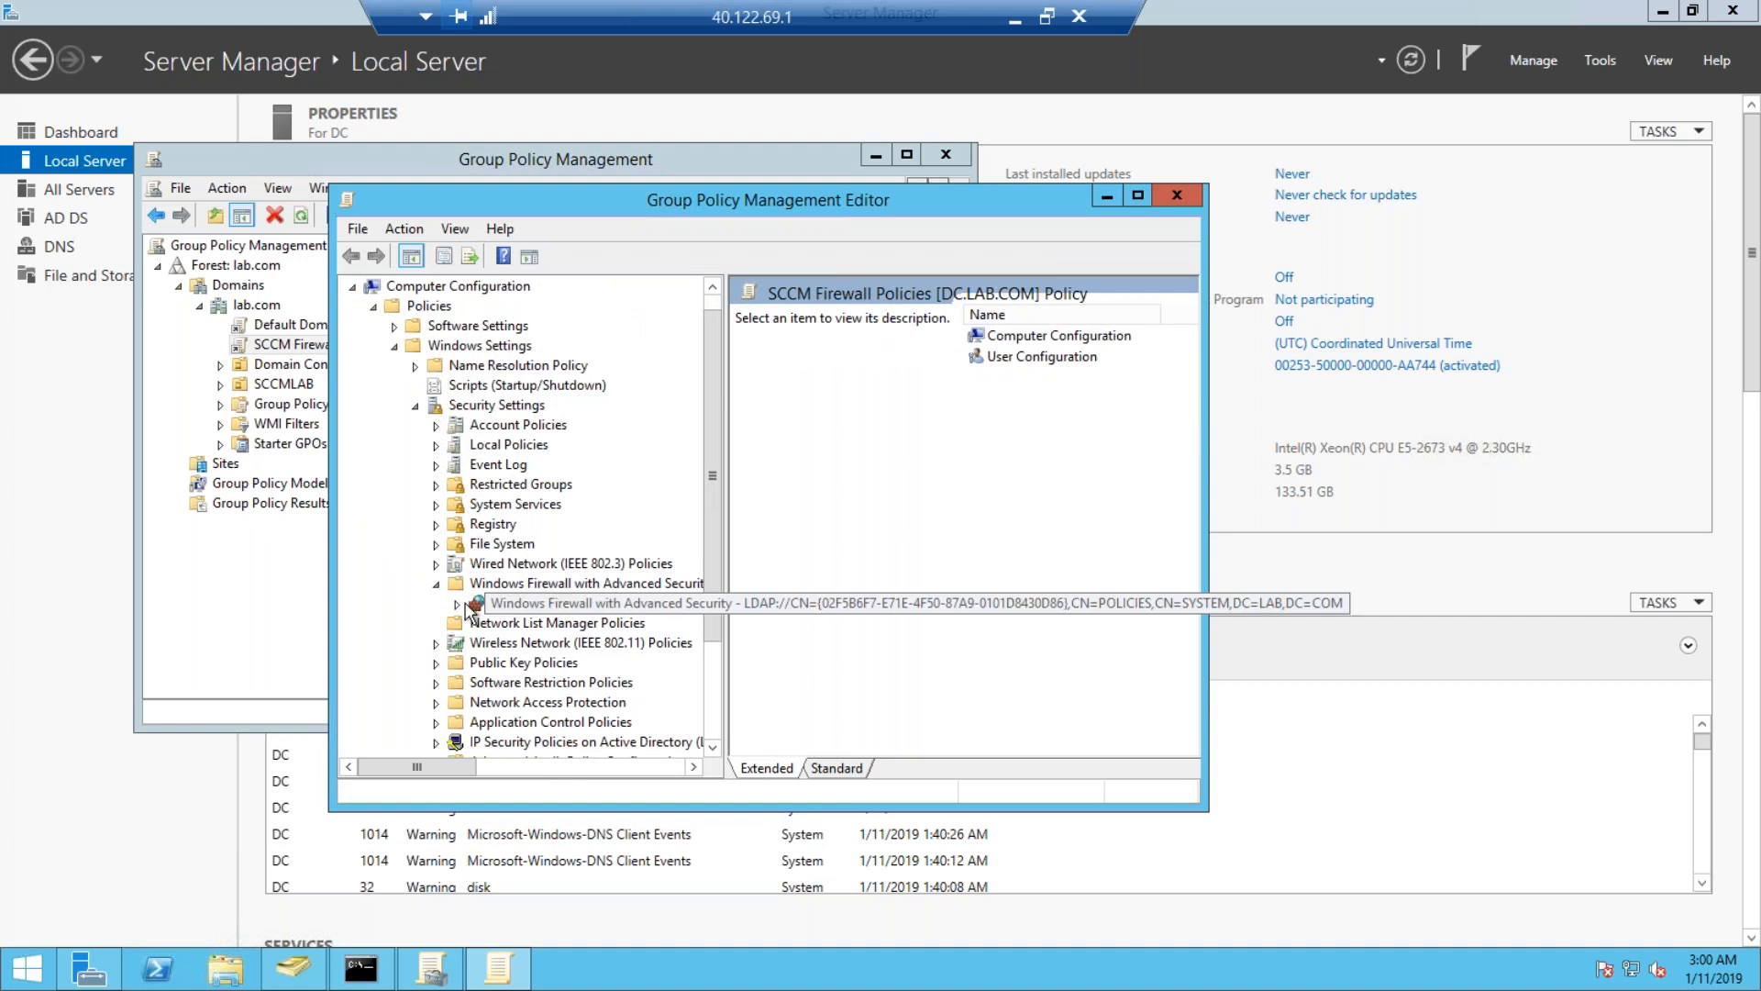
double_click(530, 605)
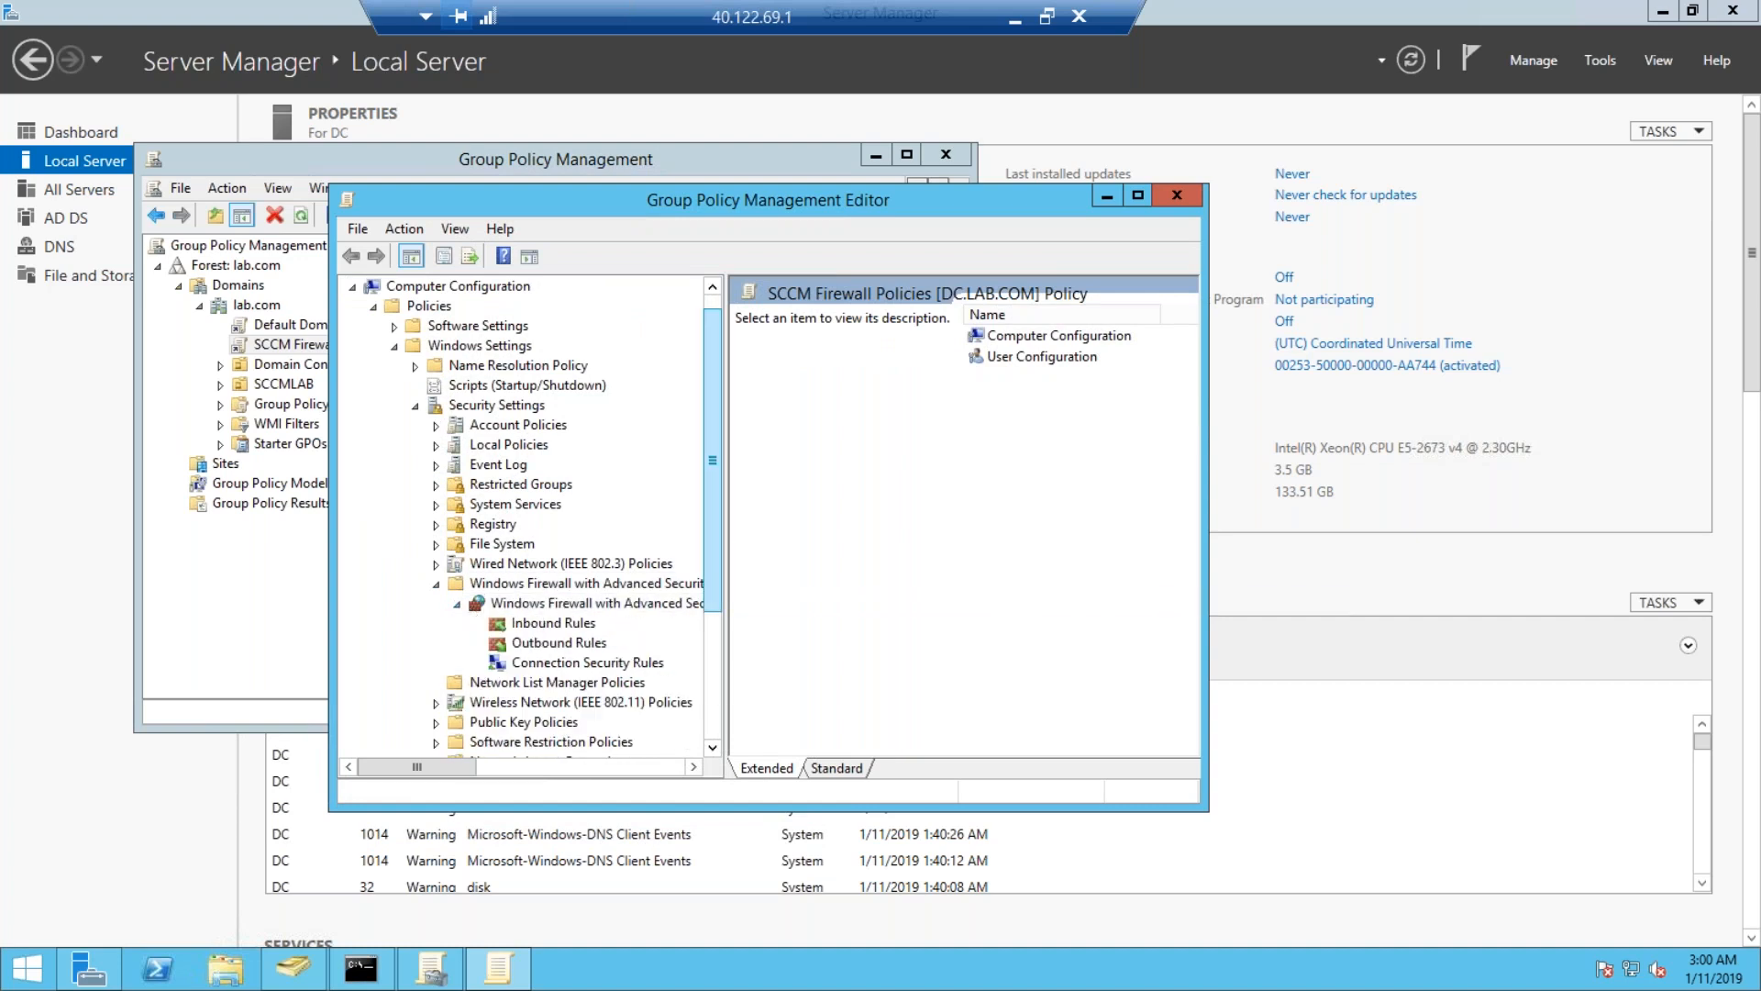
left_click_drag(1010, 196, 1004, 200)
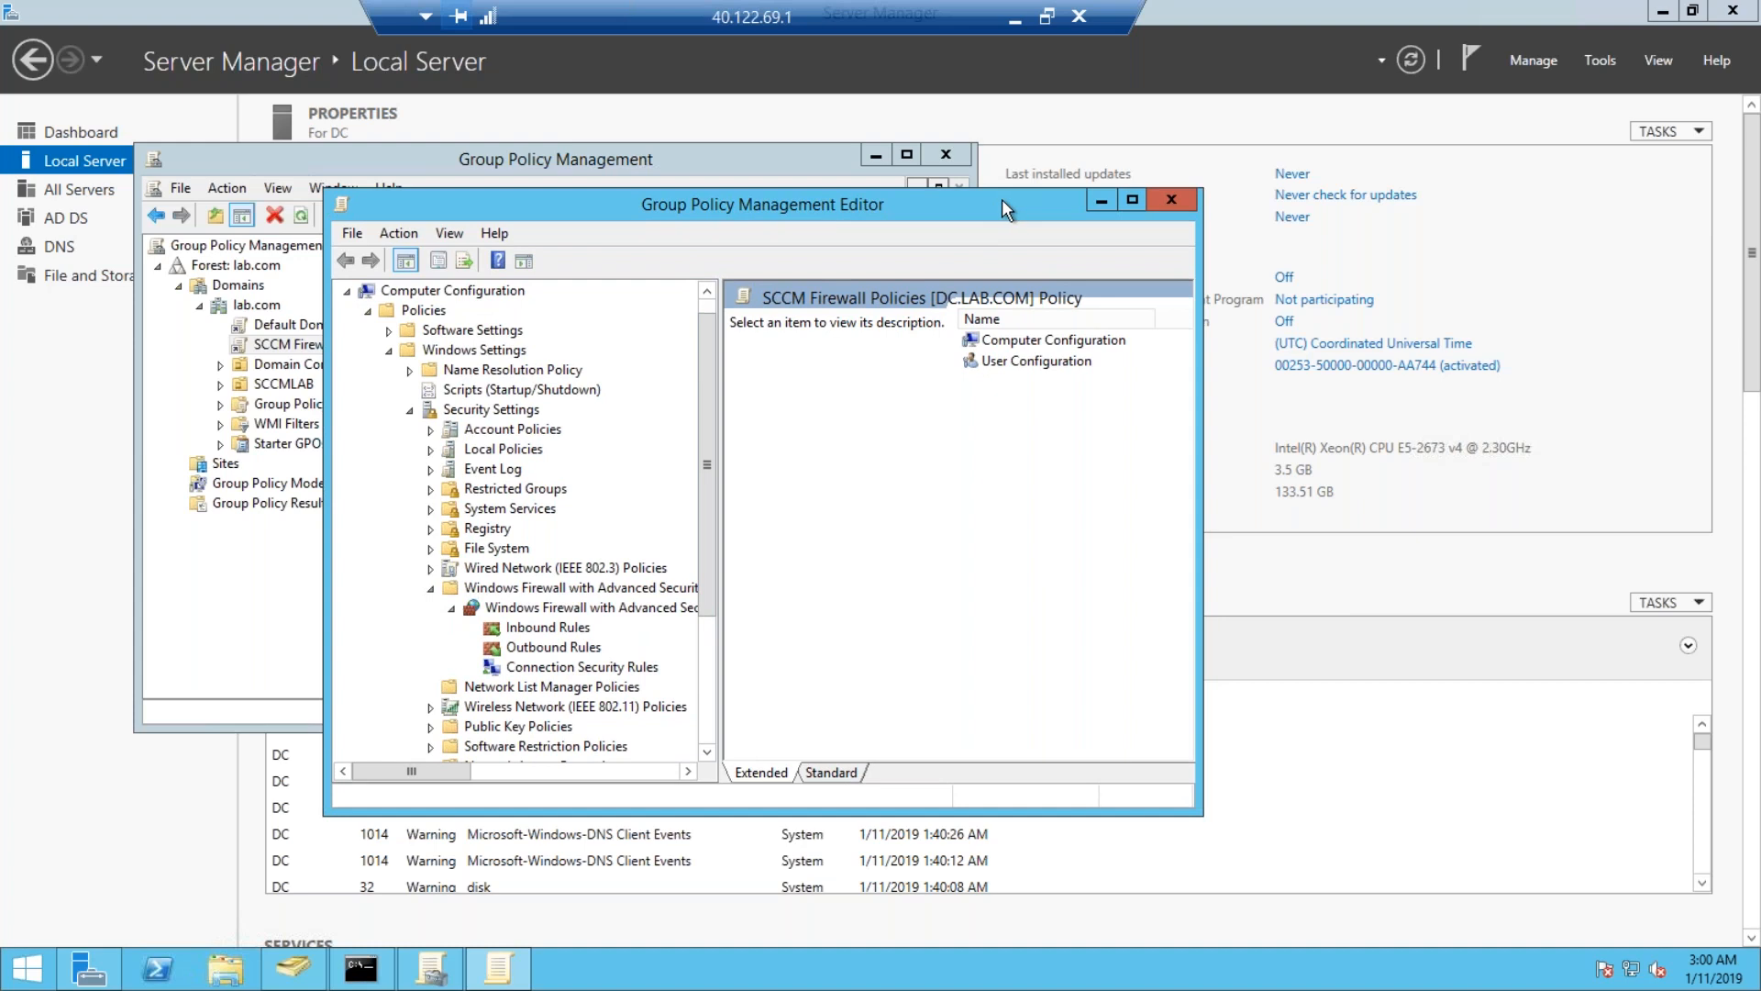
left_click(1127, 213)
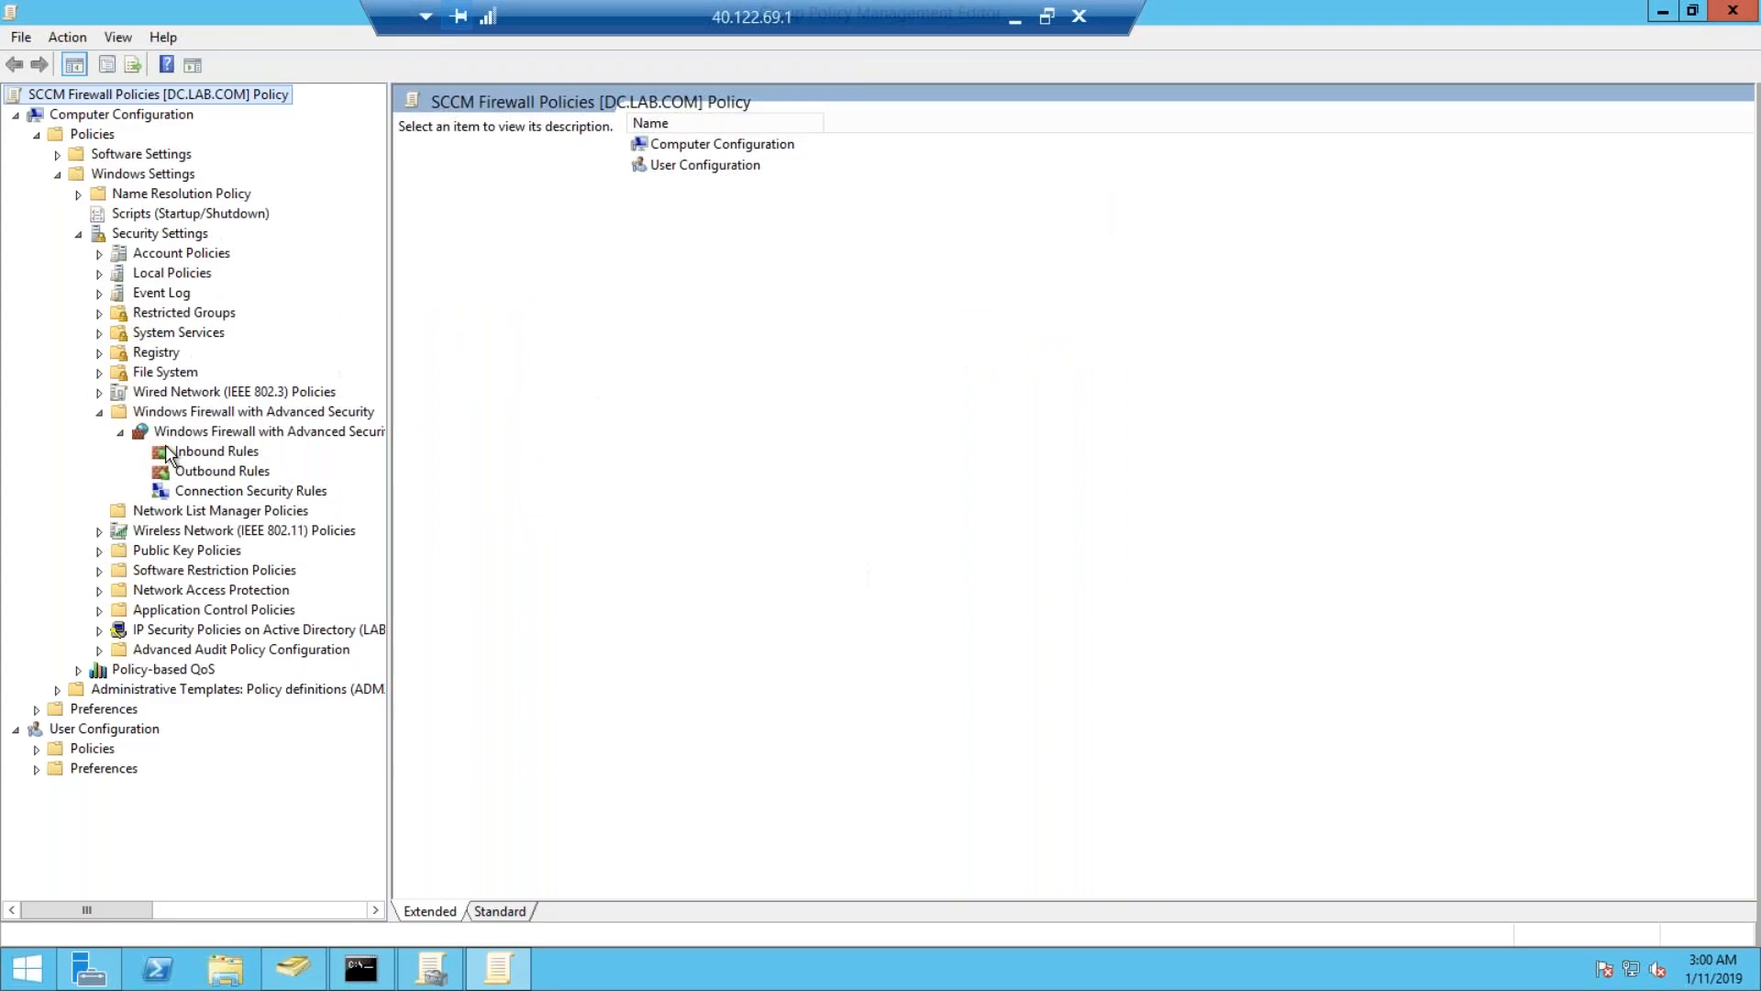
Start a new rule under the GPO's Inbound Rules and move the wizard clear of the policy tree.
left_click(206, 451)
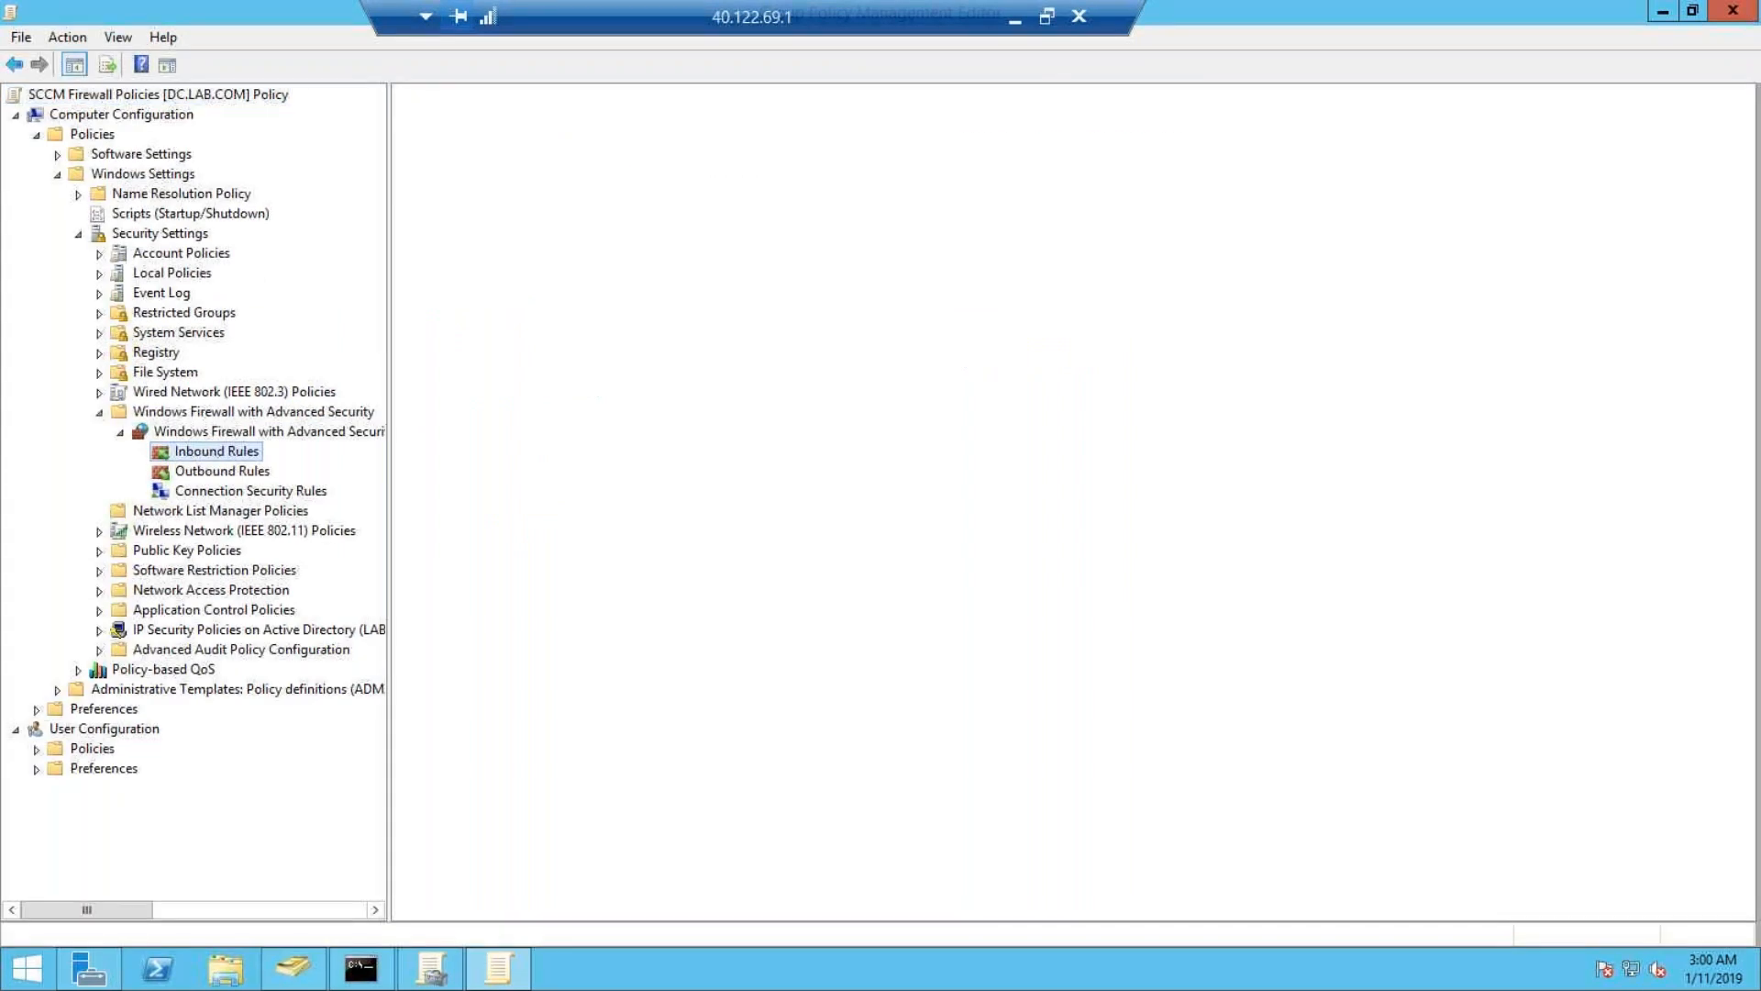
right_click(205, 450)
left_click(273, 461)
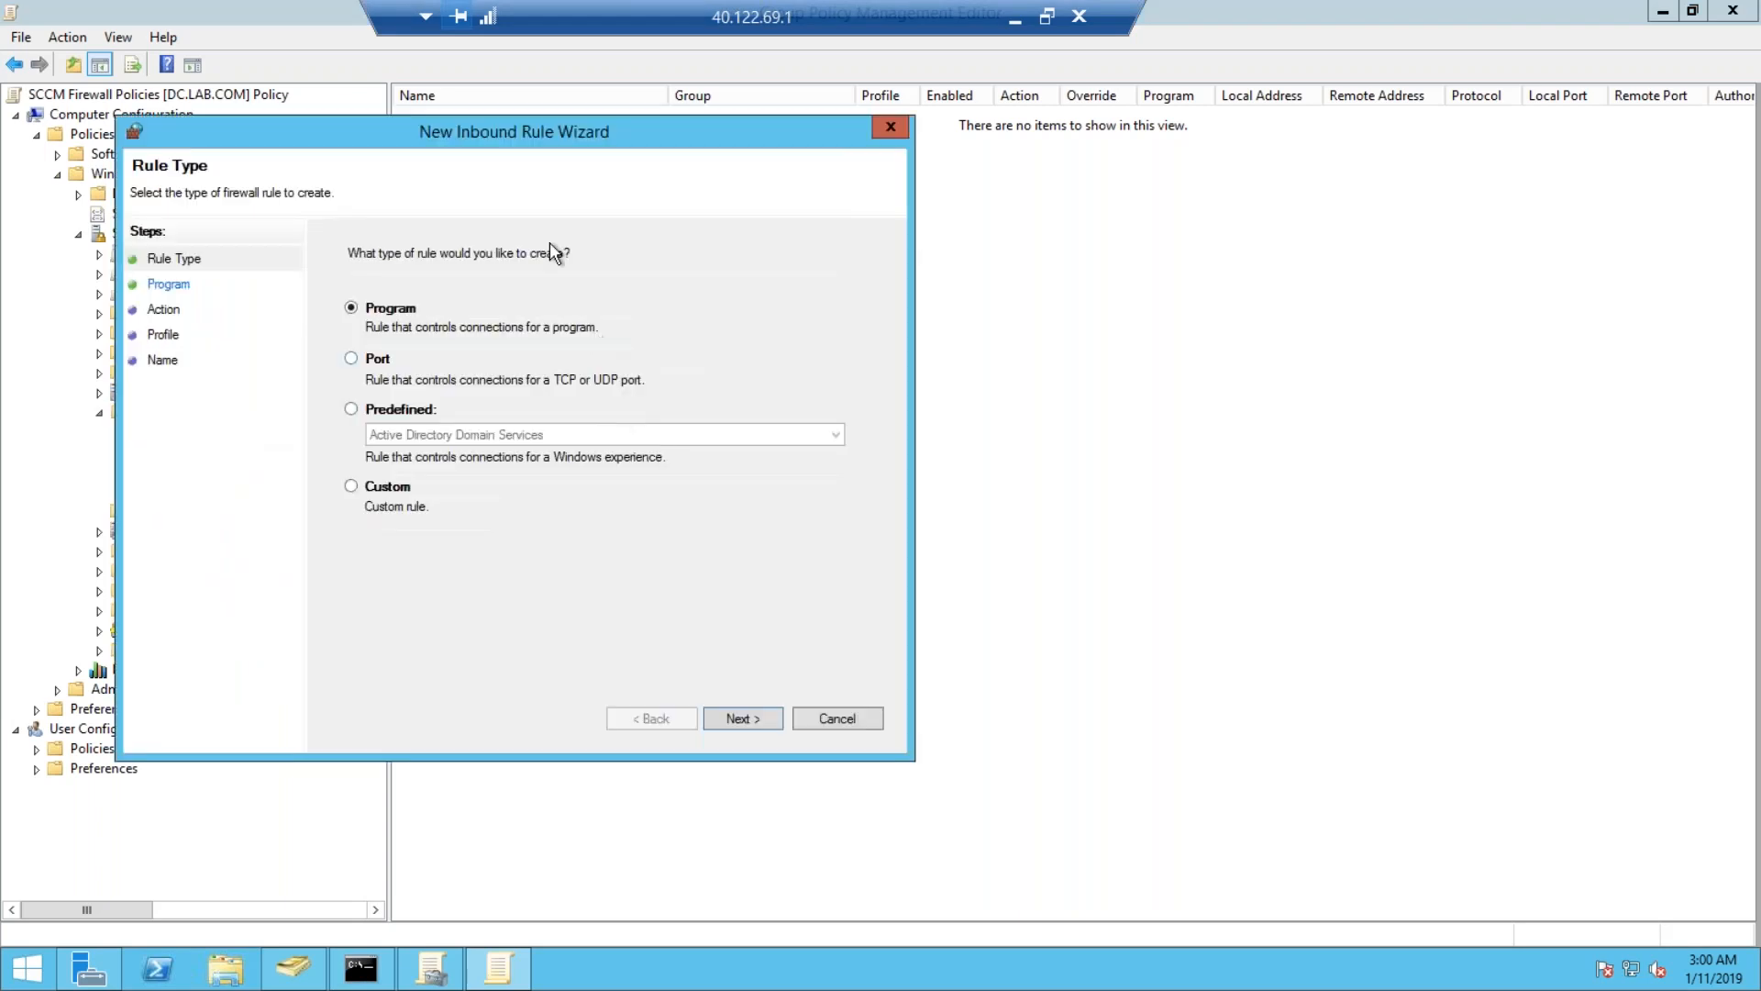
left_click_drag(467, 131, 772, 190)
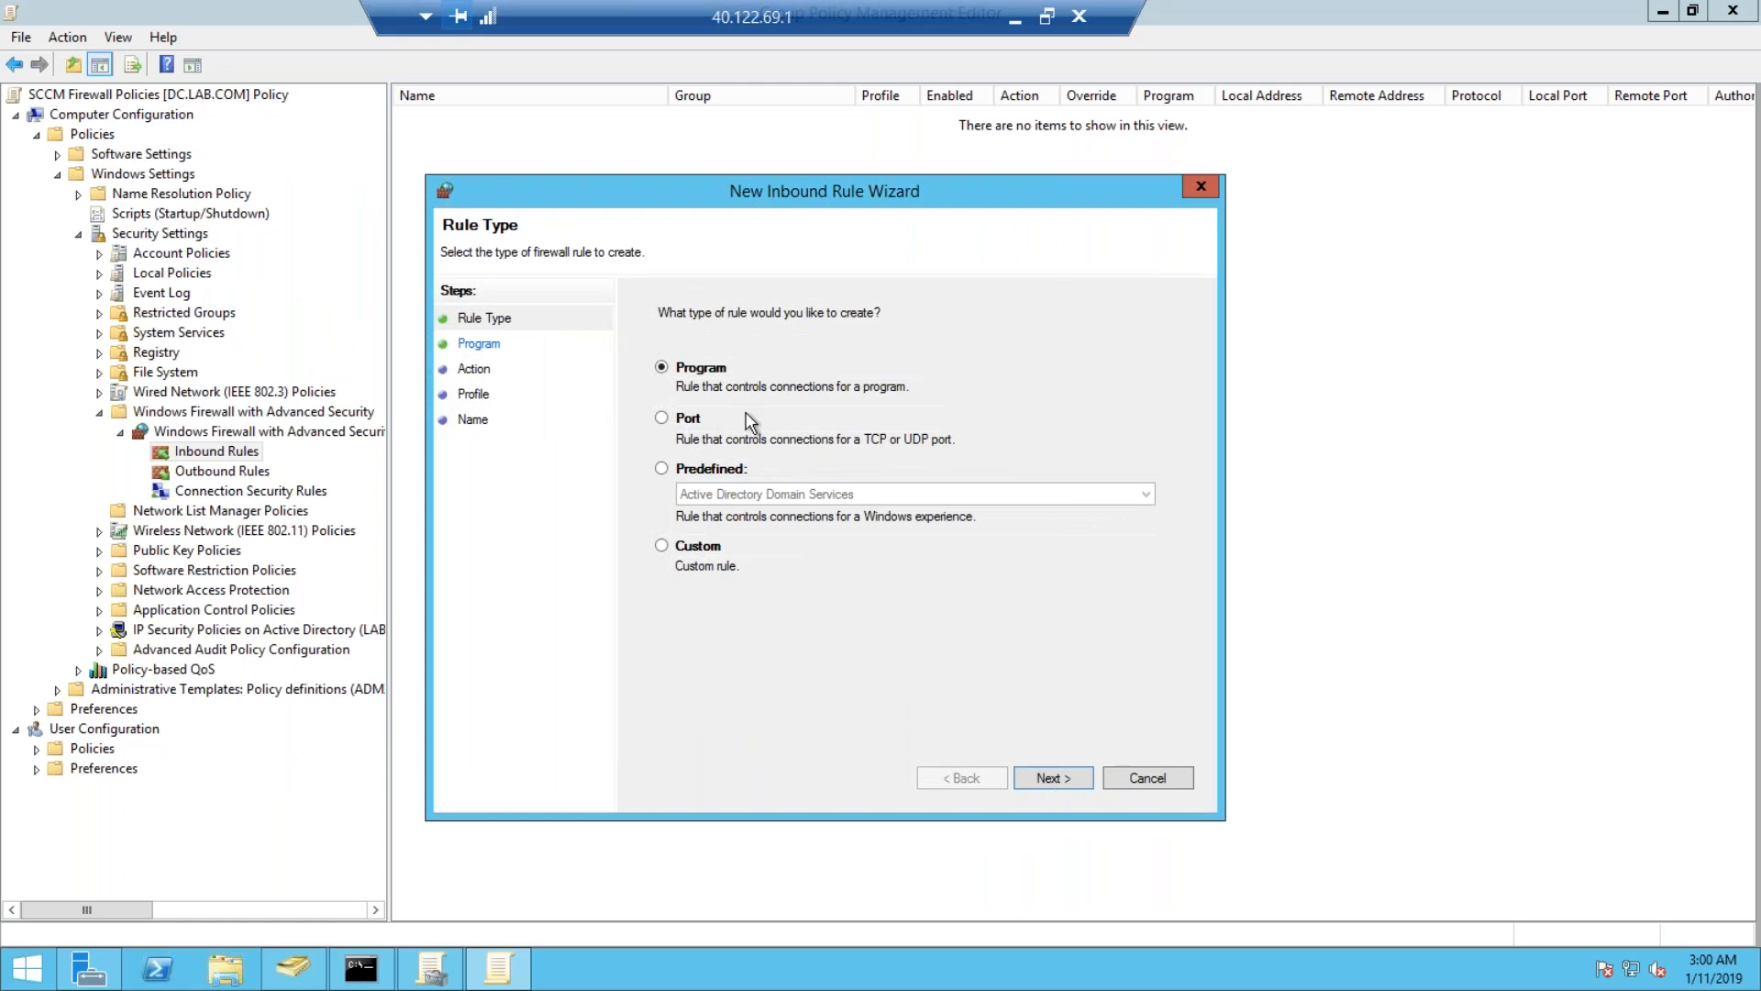
Make the inbound rule a predefined one for File and Printer Sharing and continue to its list of rules.
left_click(662, 469)
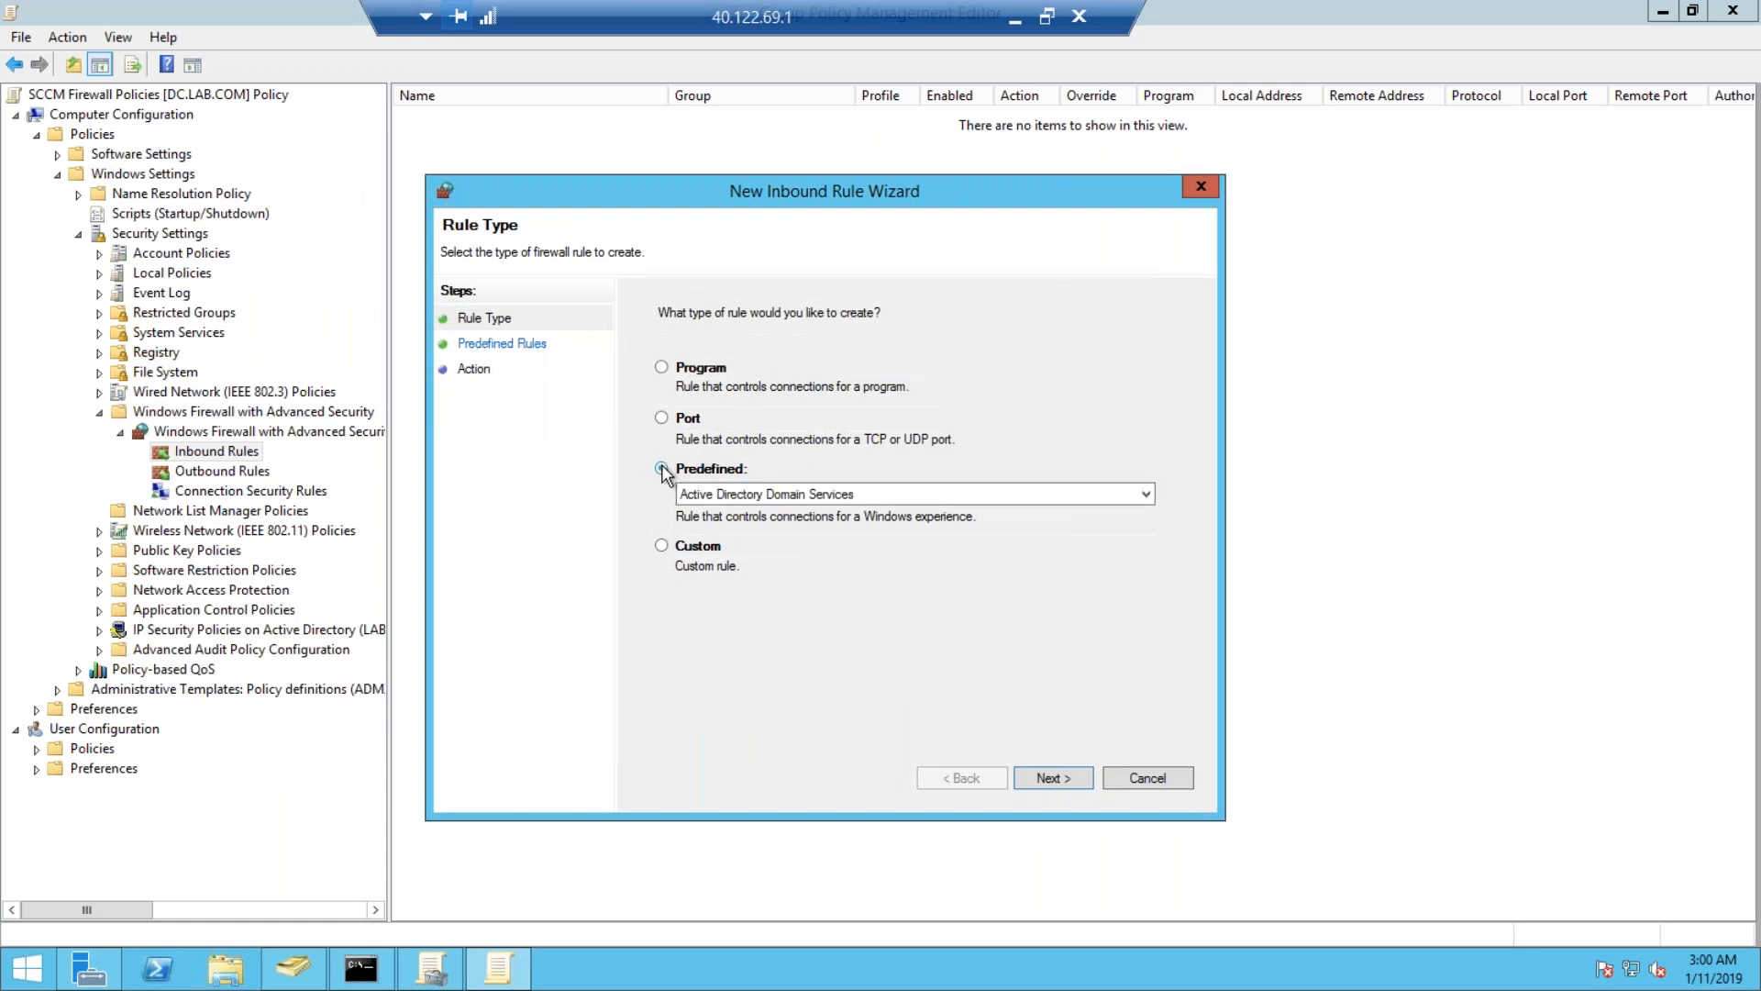
left_click(759, 497)
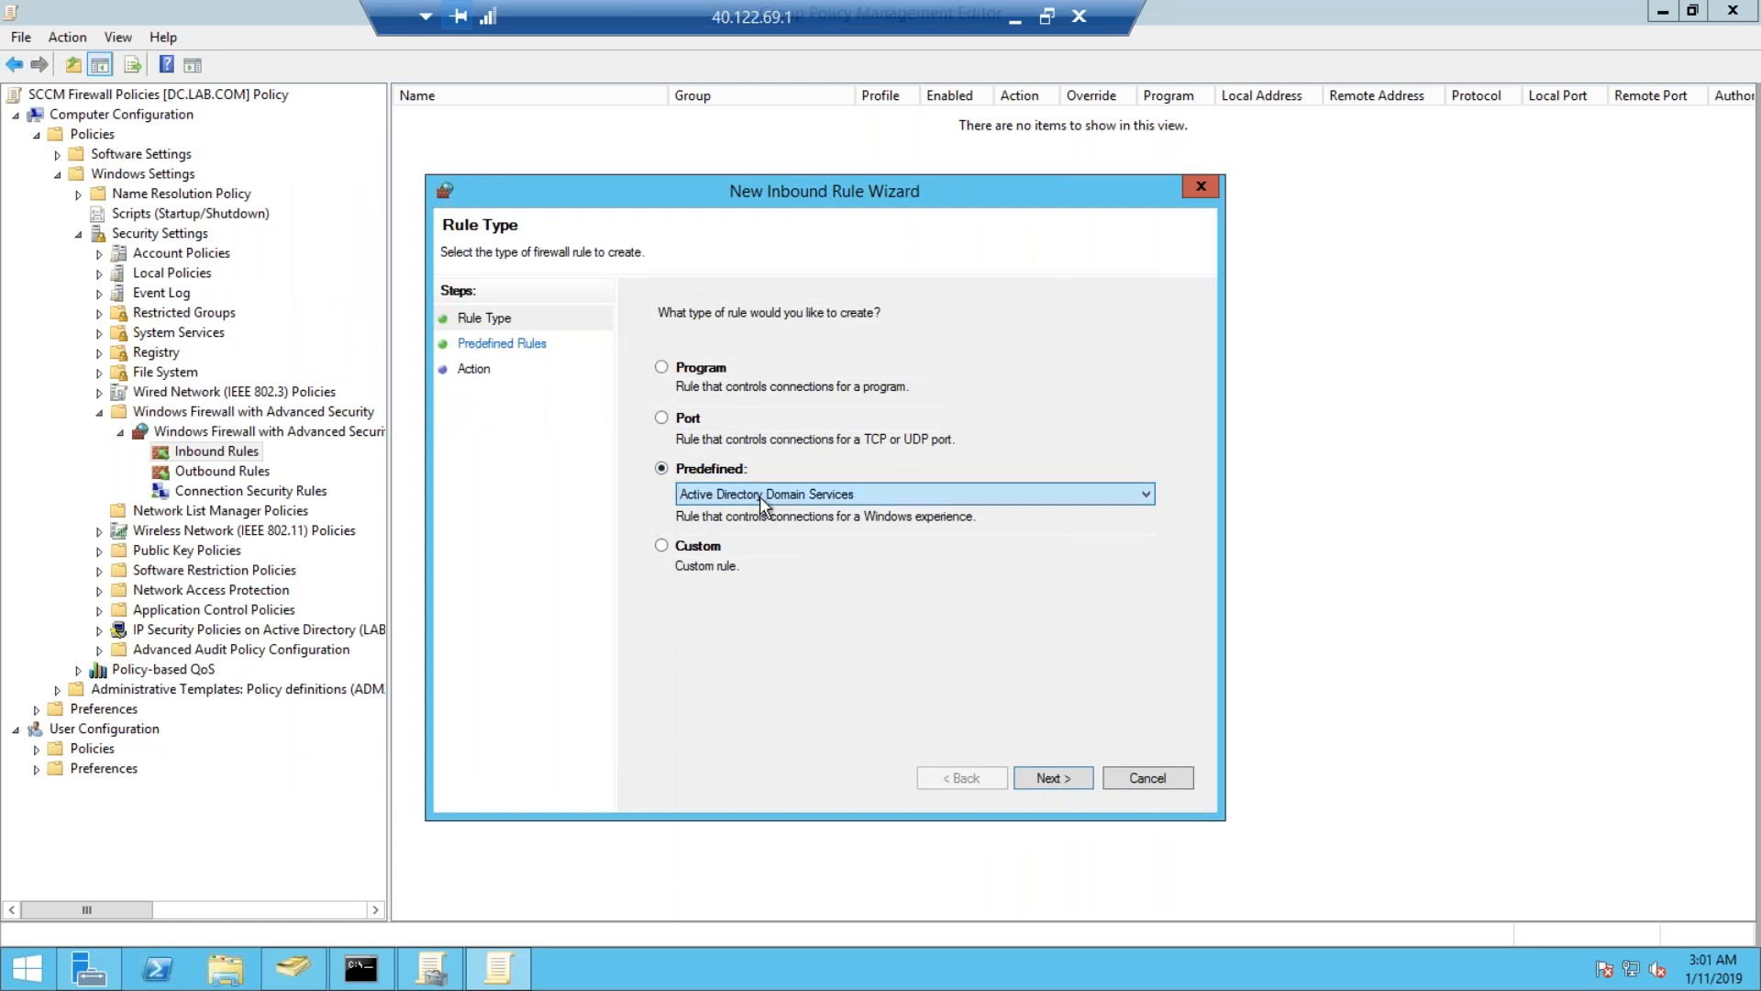
key("f")
key("i")
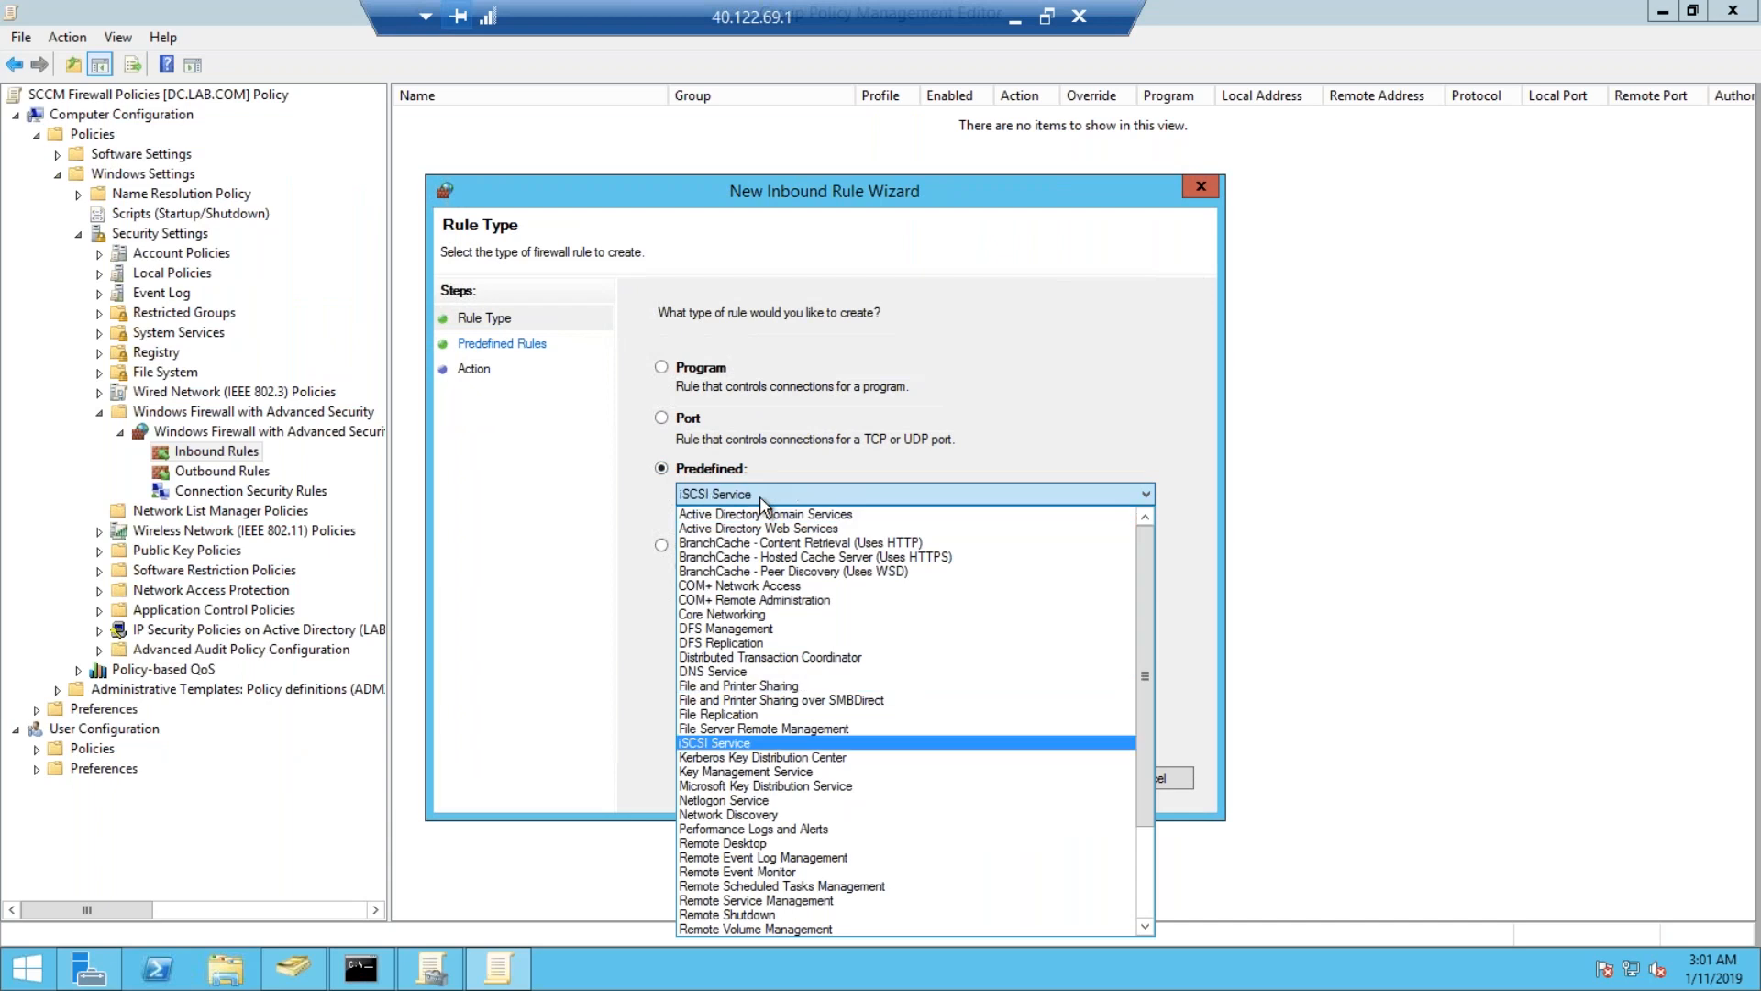
key("Up")
key("Up")
key("Up")
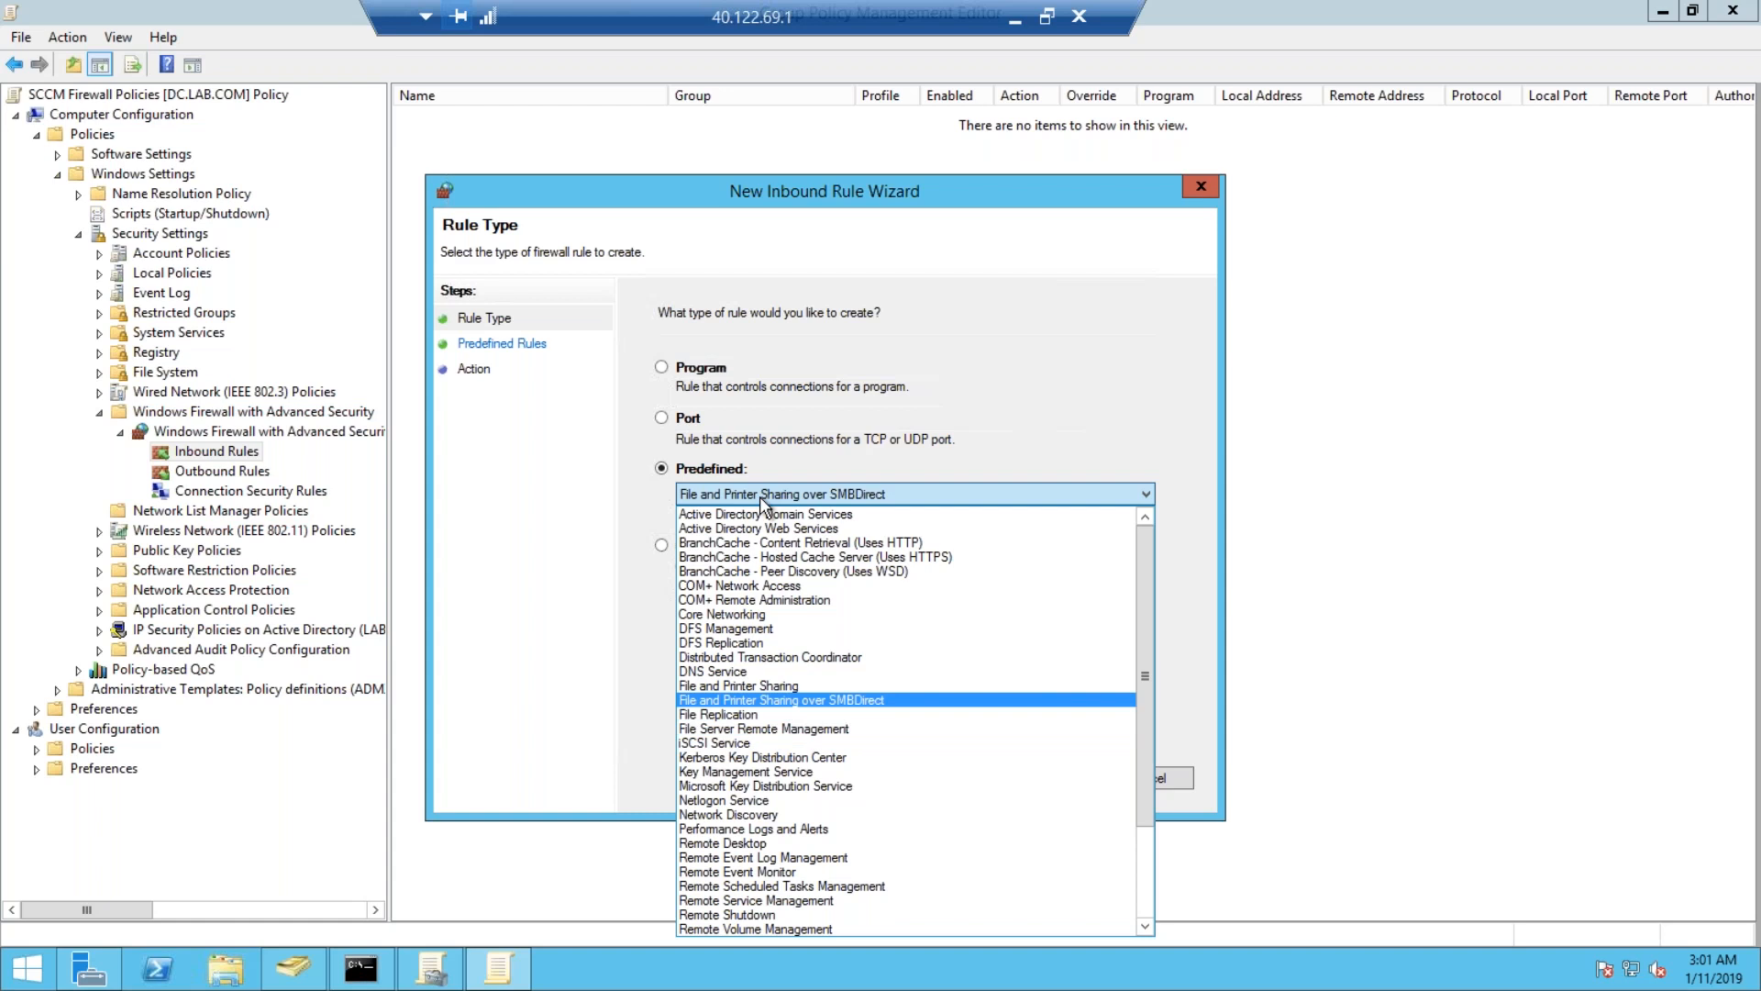
key("Up")
key("Return")
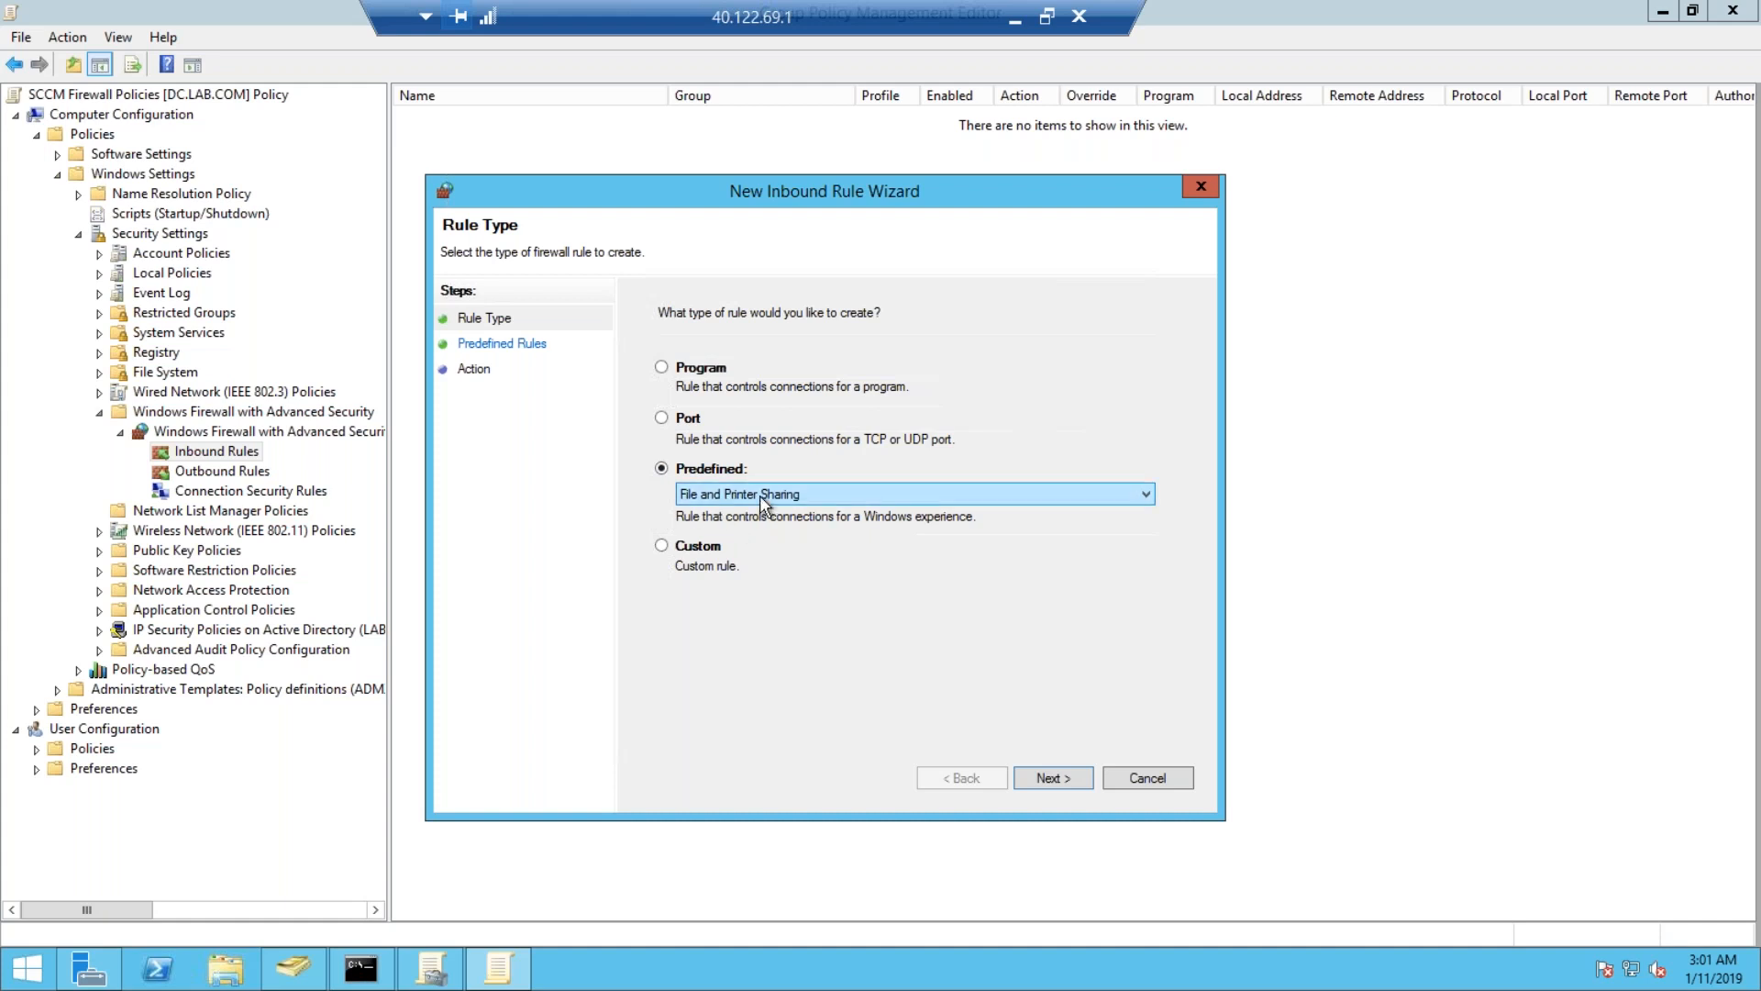
left_click(1043, 779)
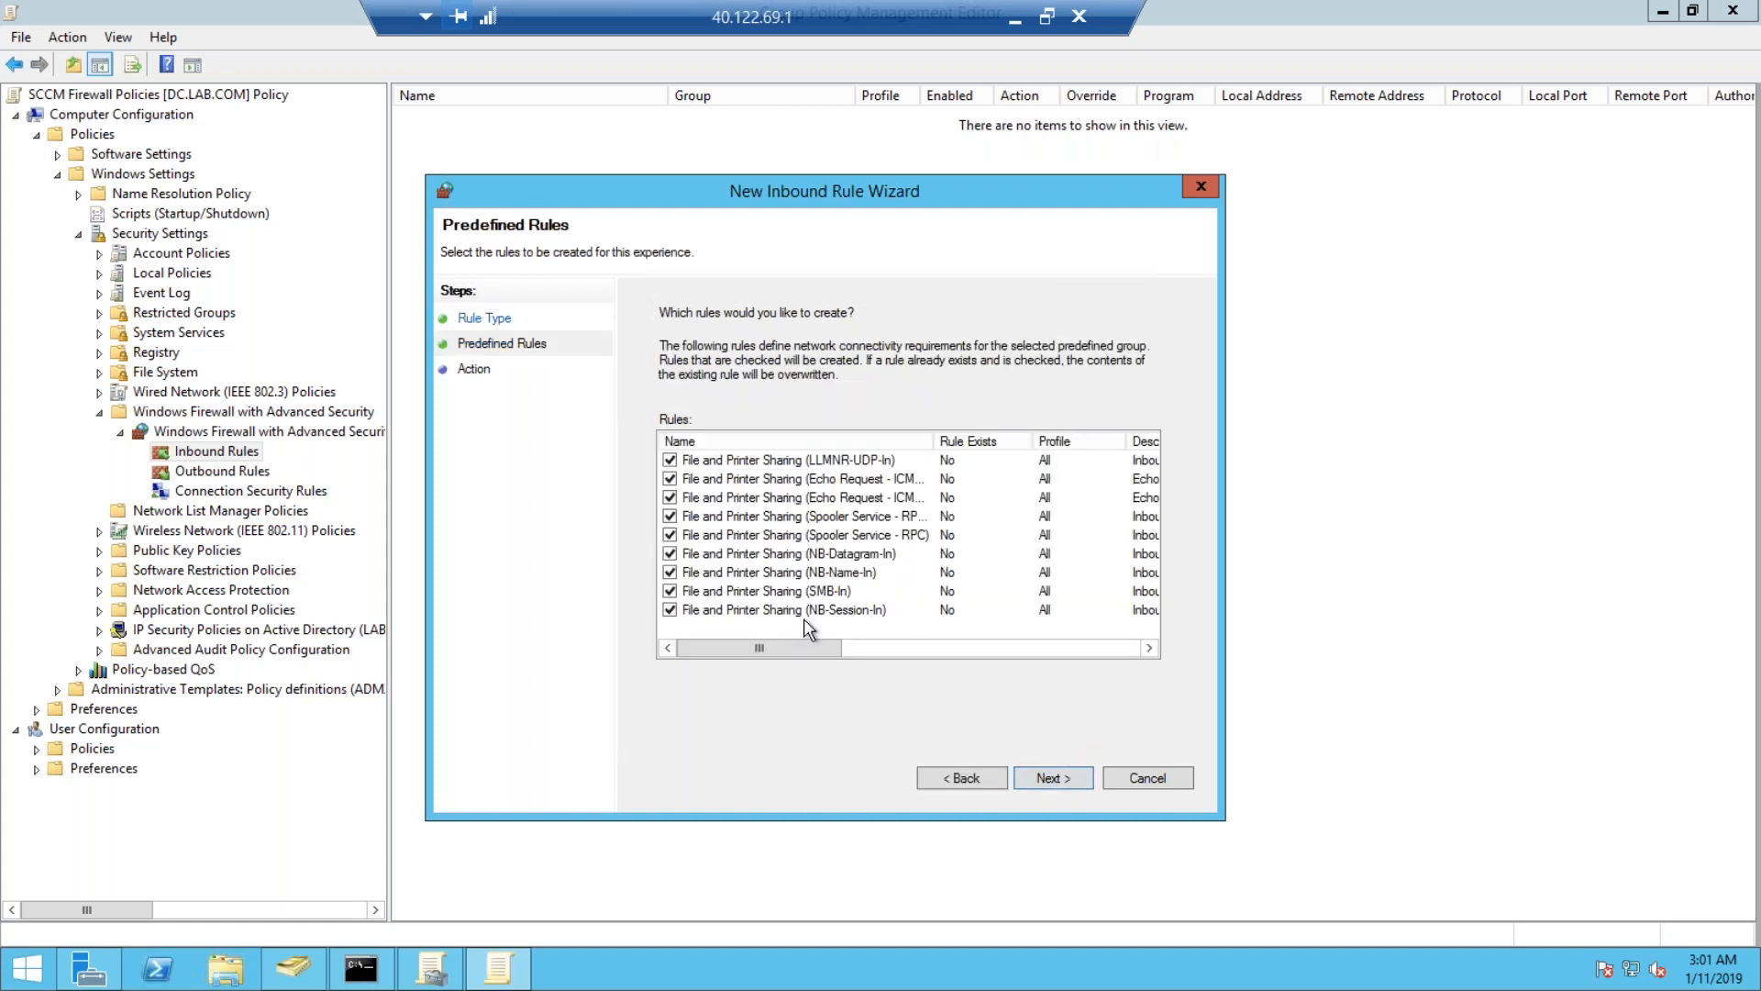
Examine the protocols, local ports and remote addresses of the predefined File and Printer Sharing inbound rules.
left_click_drag(811, 653, 983, 652)
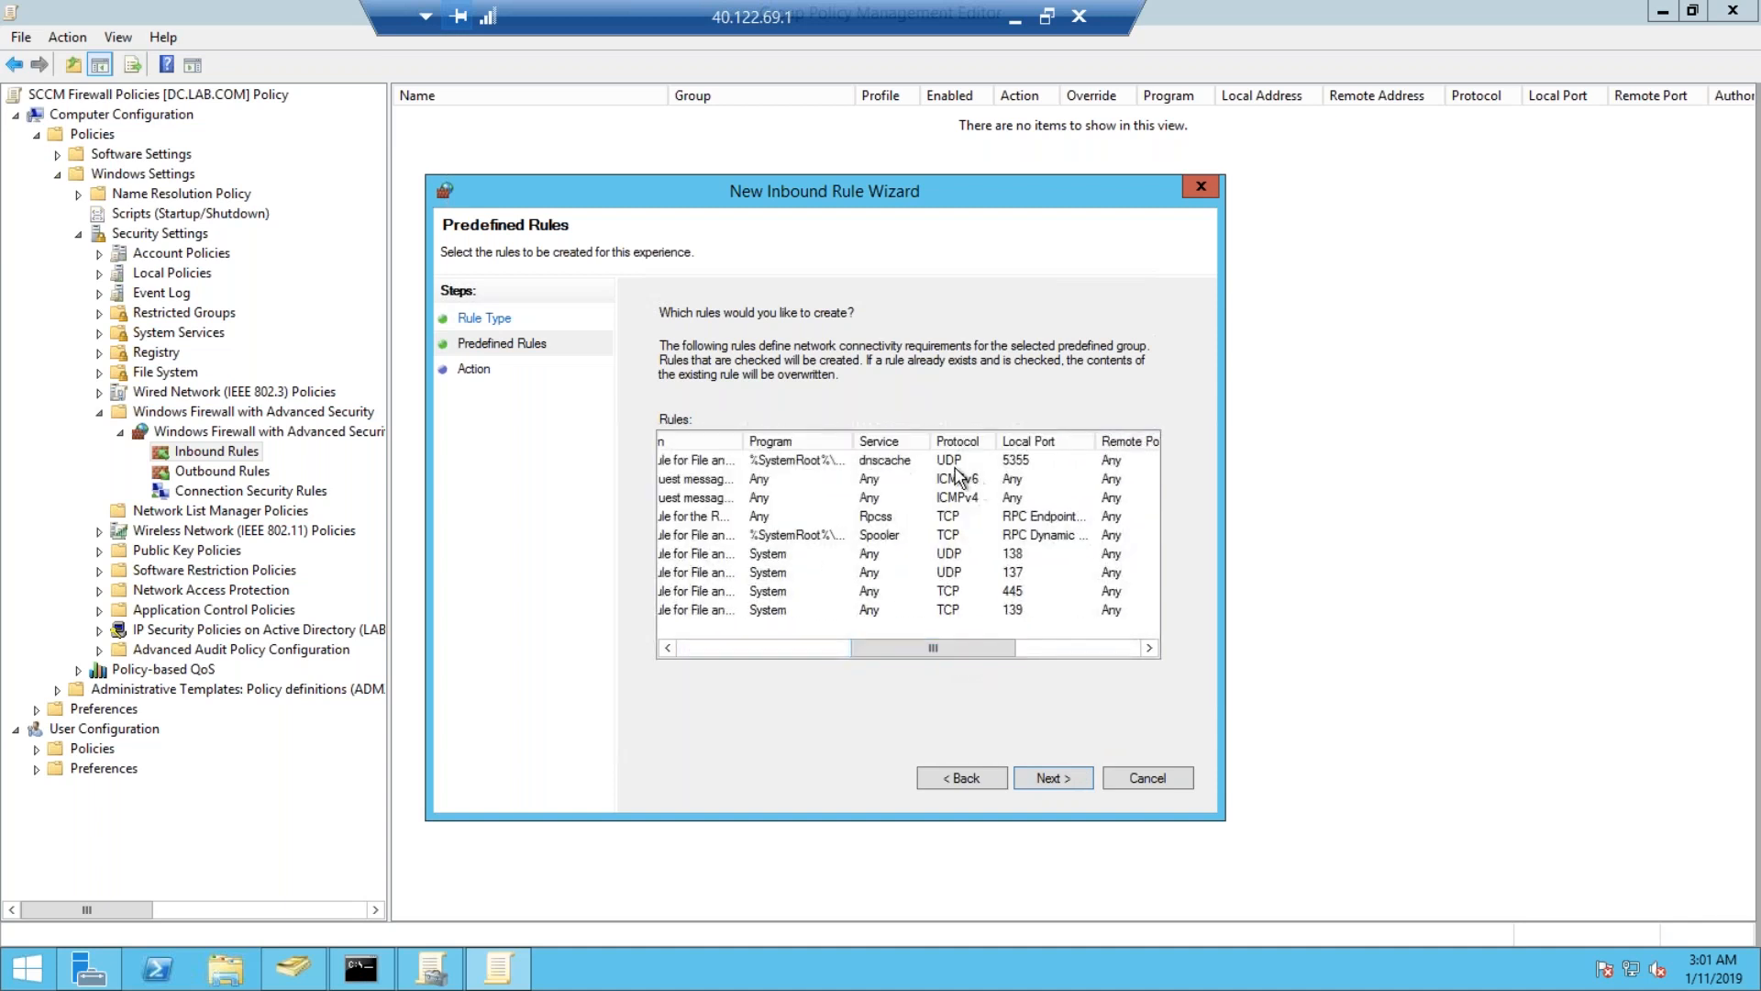
left_click(1027, 463)
left_click(1020, 482)
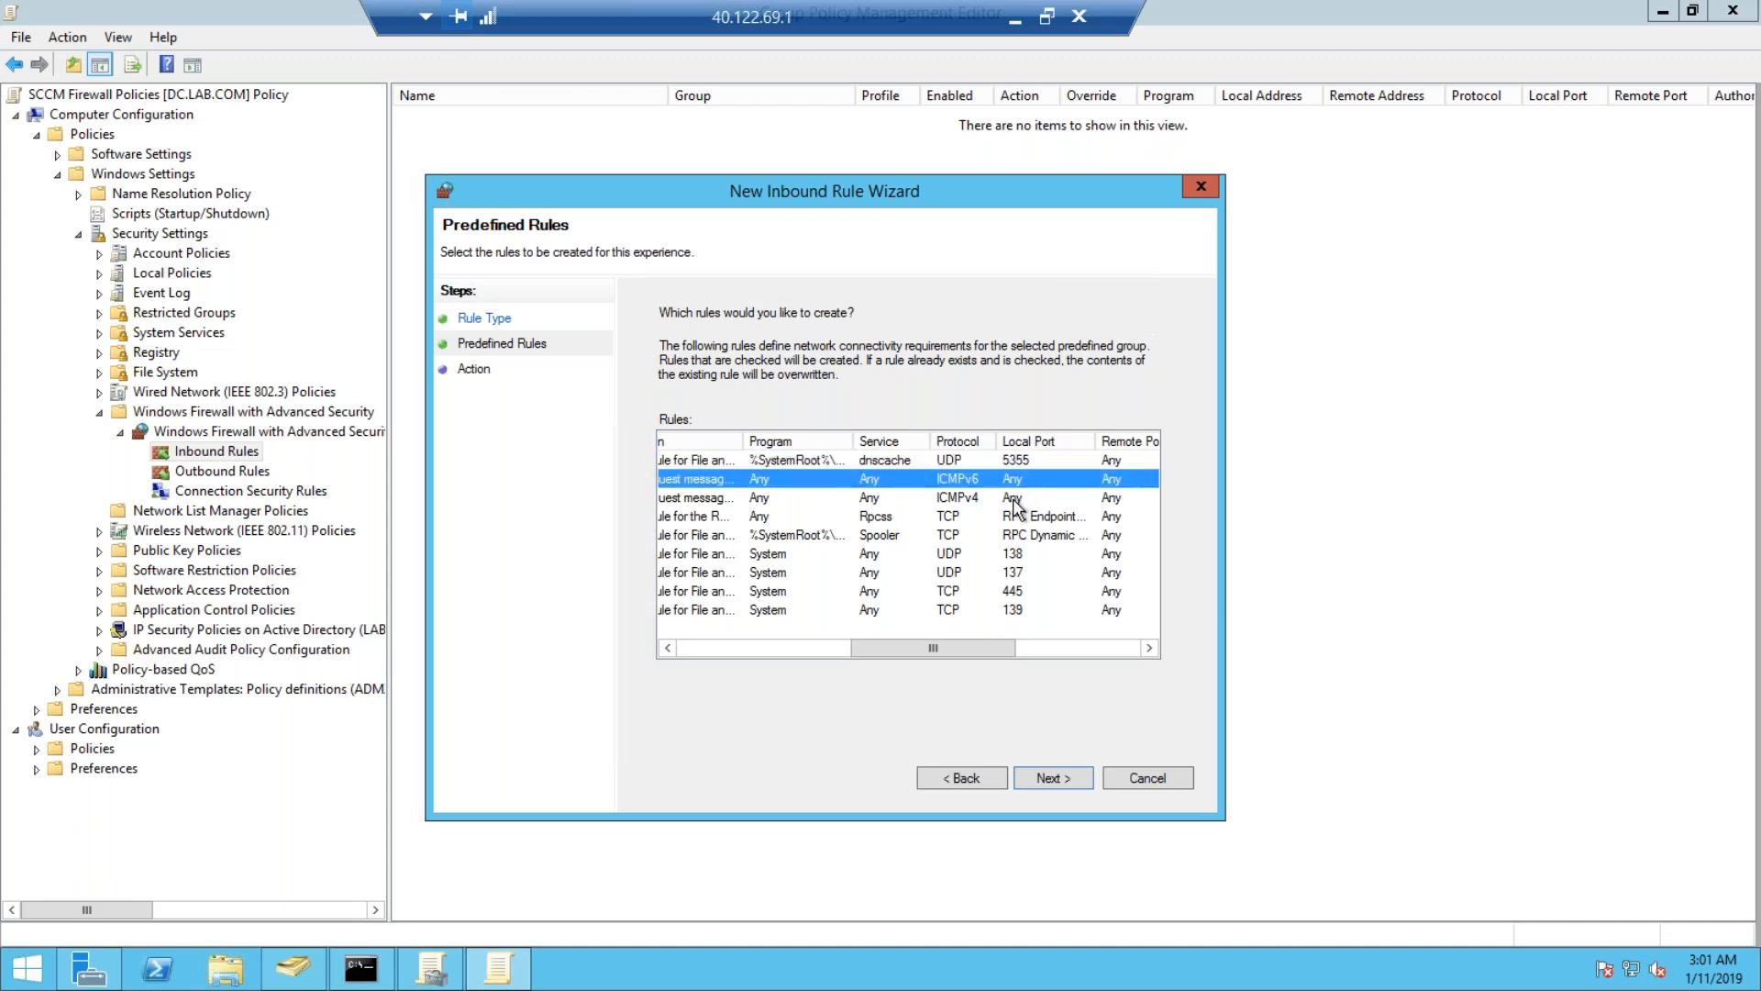
left_click(1013, 500)
left_click(993, 519)
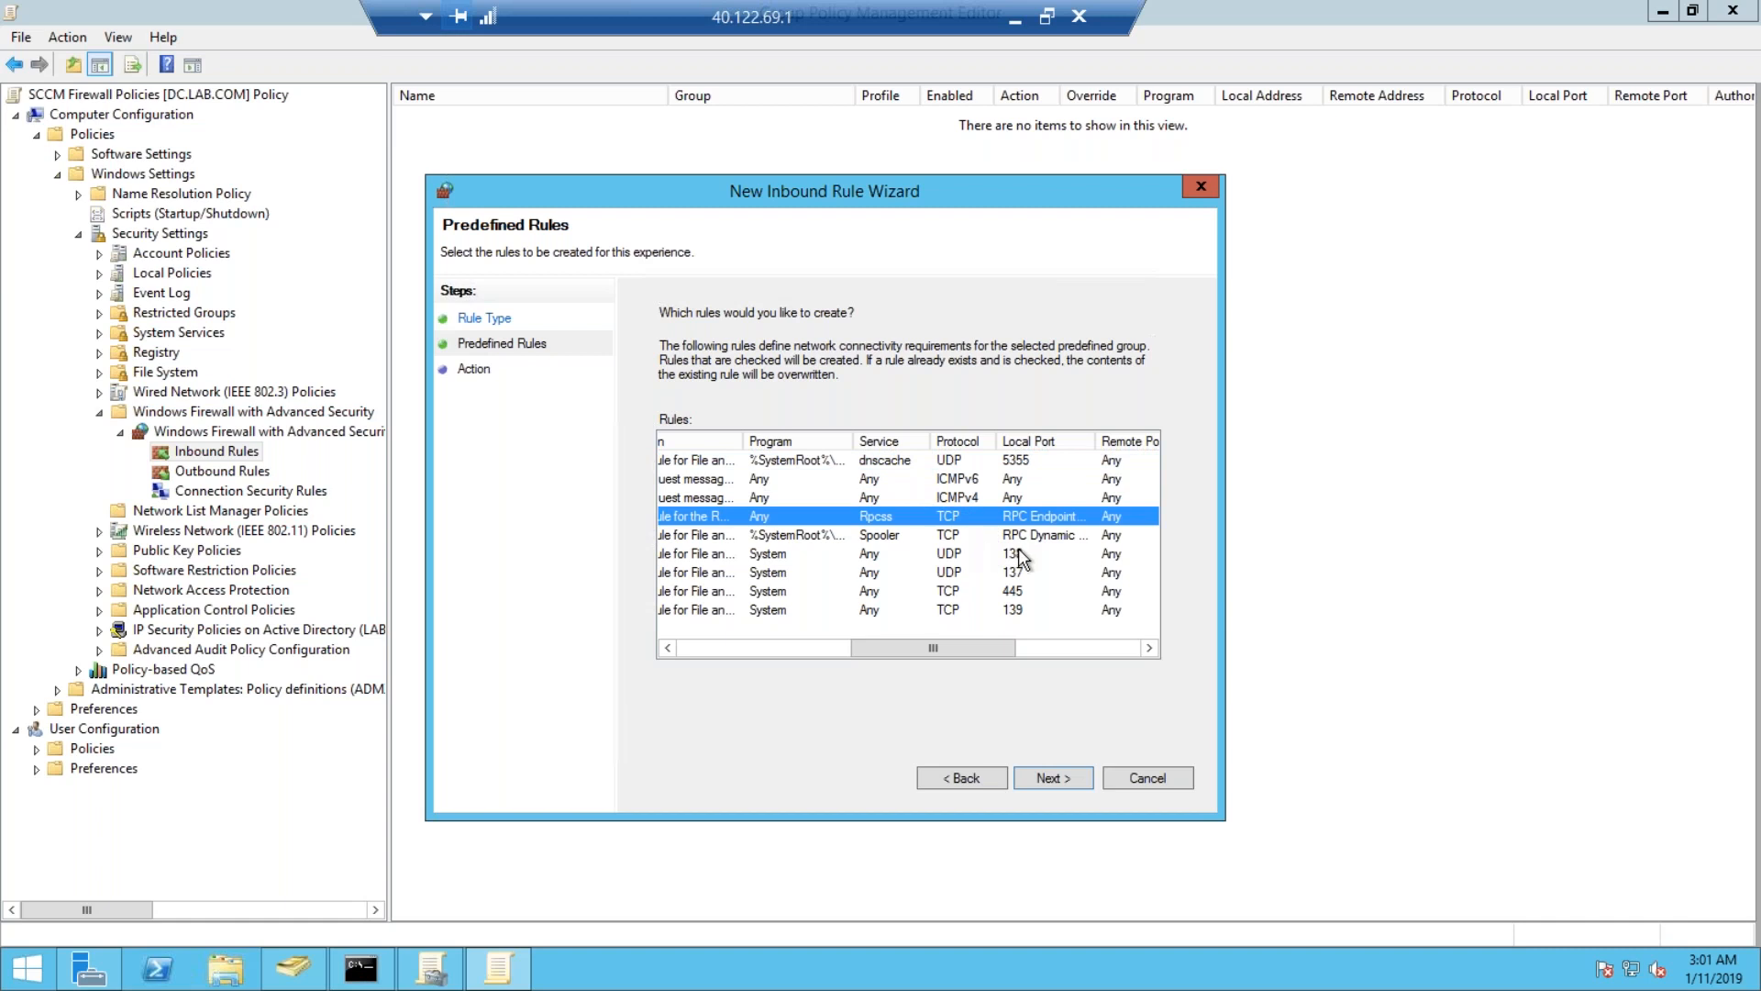
left_click(1022, 555)
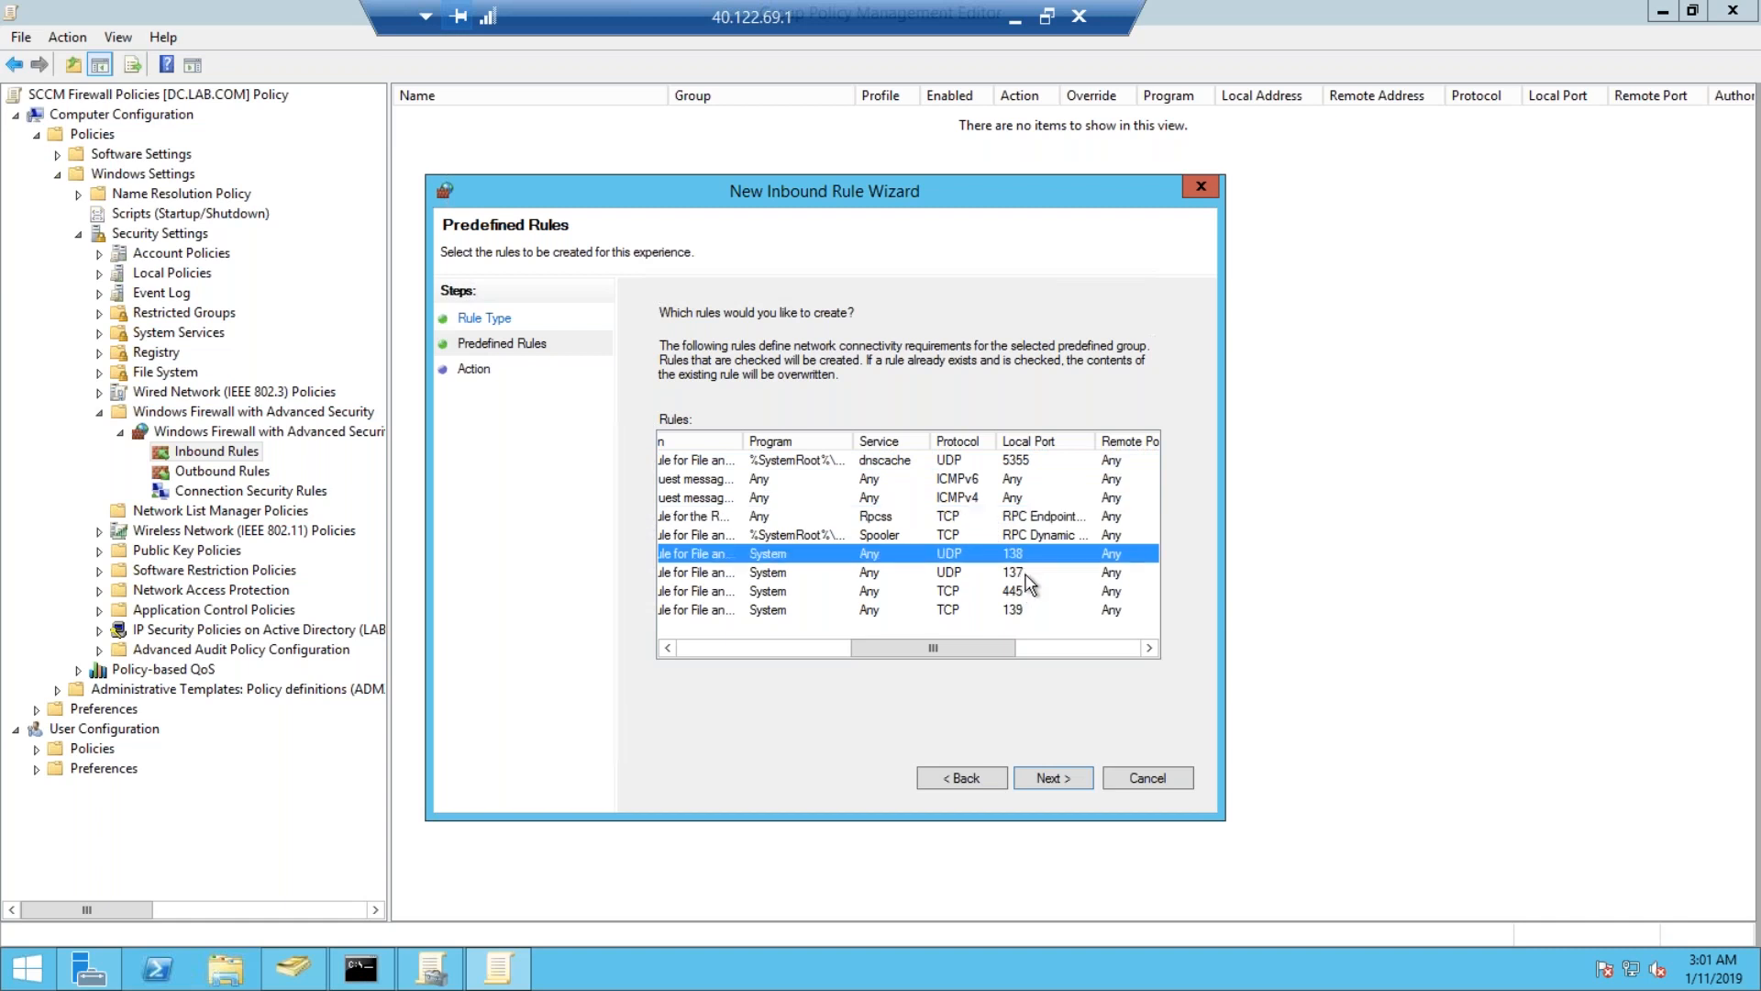
left_click(1025, 576)
left_click(1018, 595)
left_click(1016, 613)
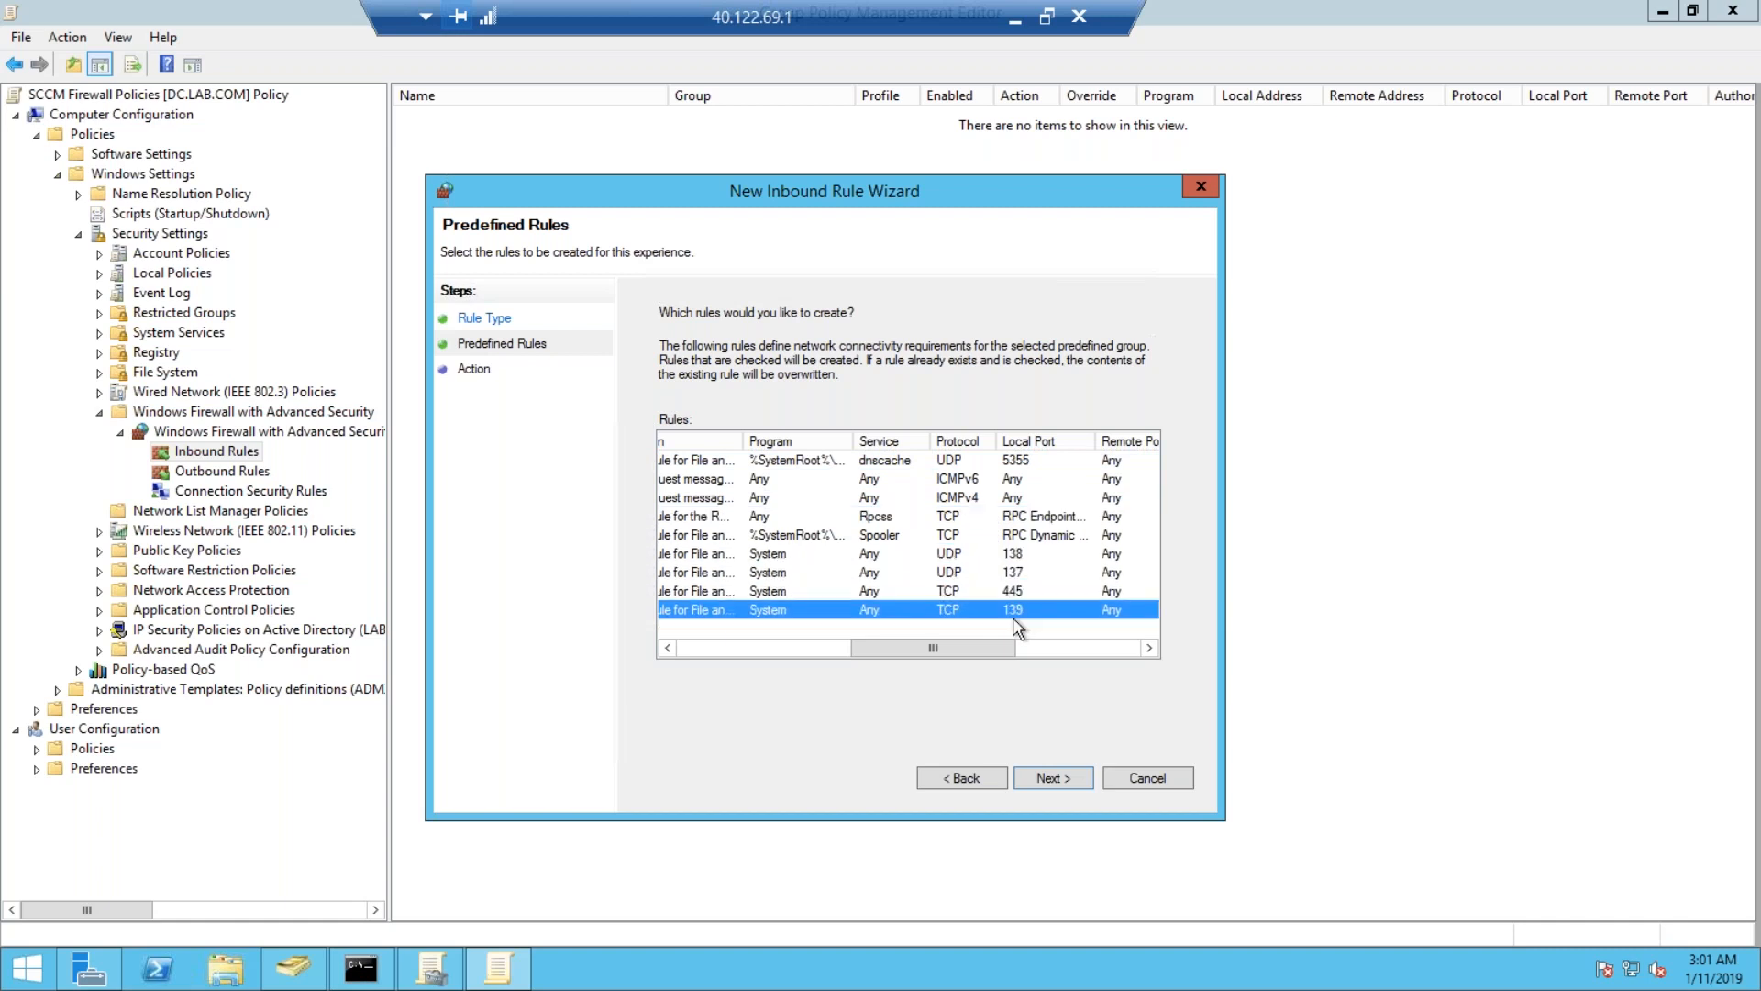
left_click_drag(1007, 649, 1084, 653)
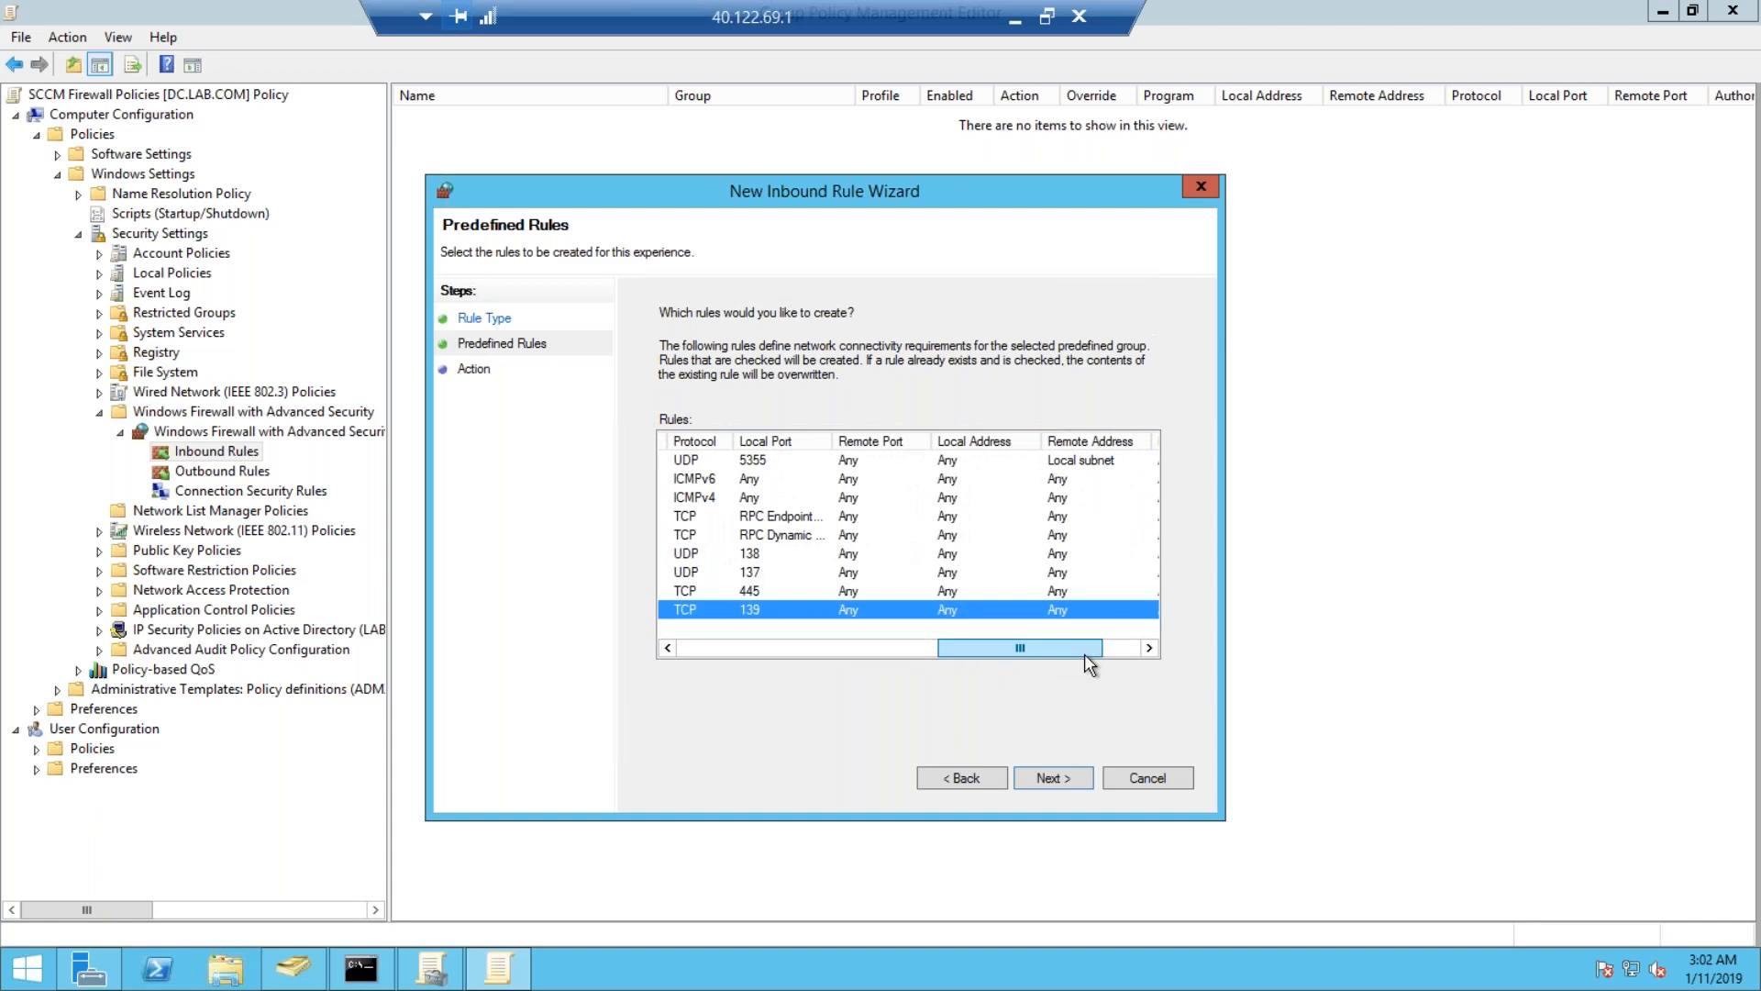
left_click_drag(1084, 655, 1084, 655)
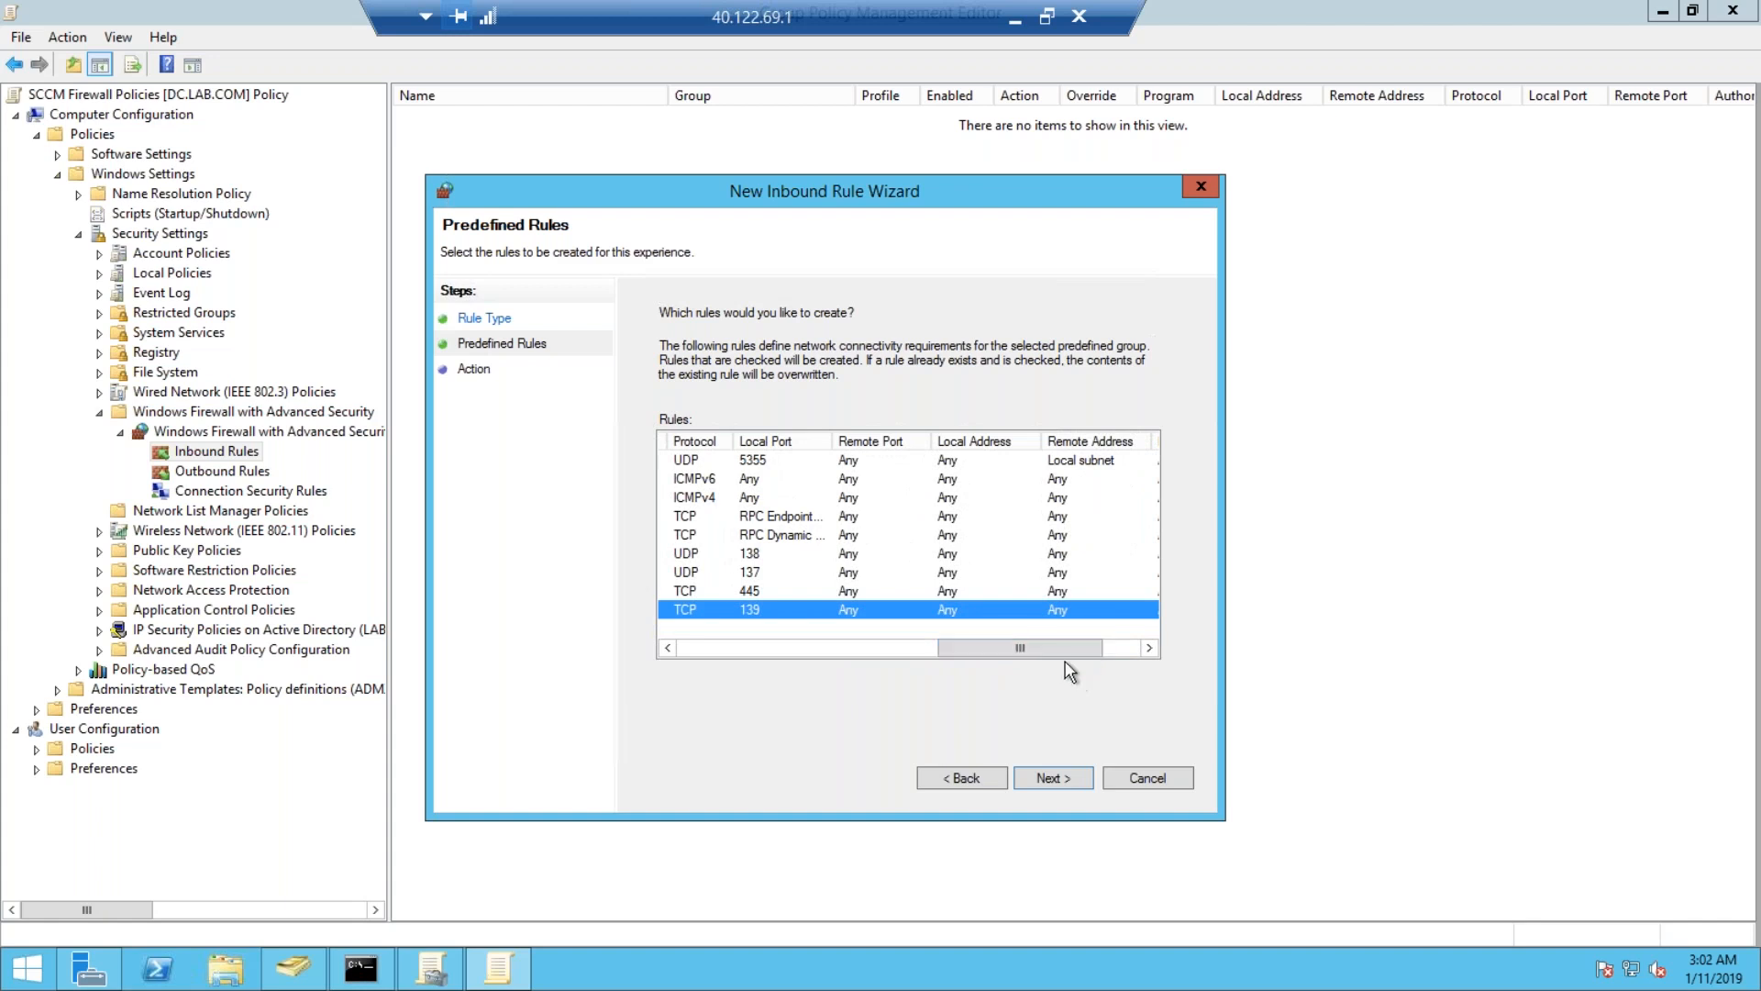
Create all the checked File and Printer Sharing inbound rules with the action Allow the connection.
left_click(1052, 779)
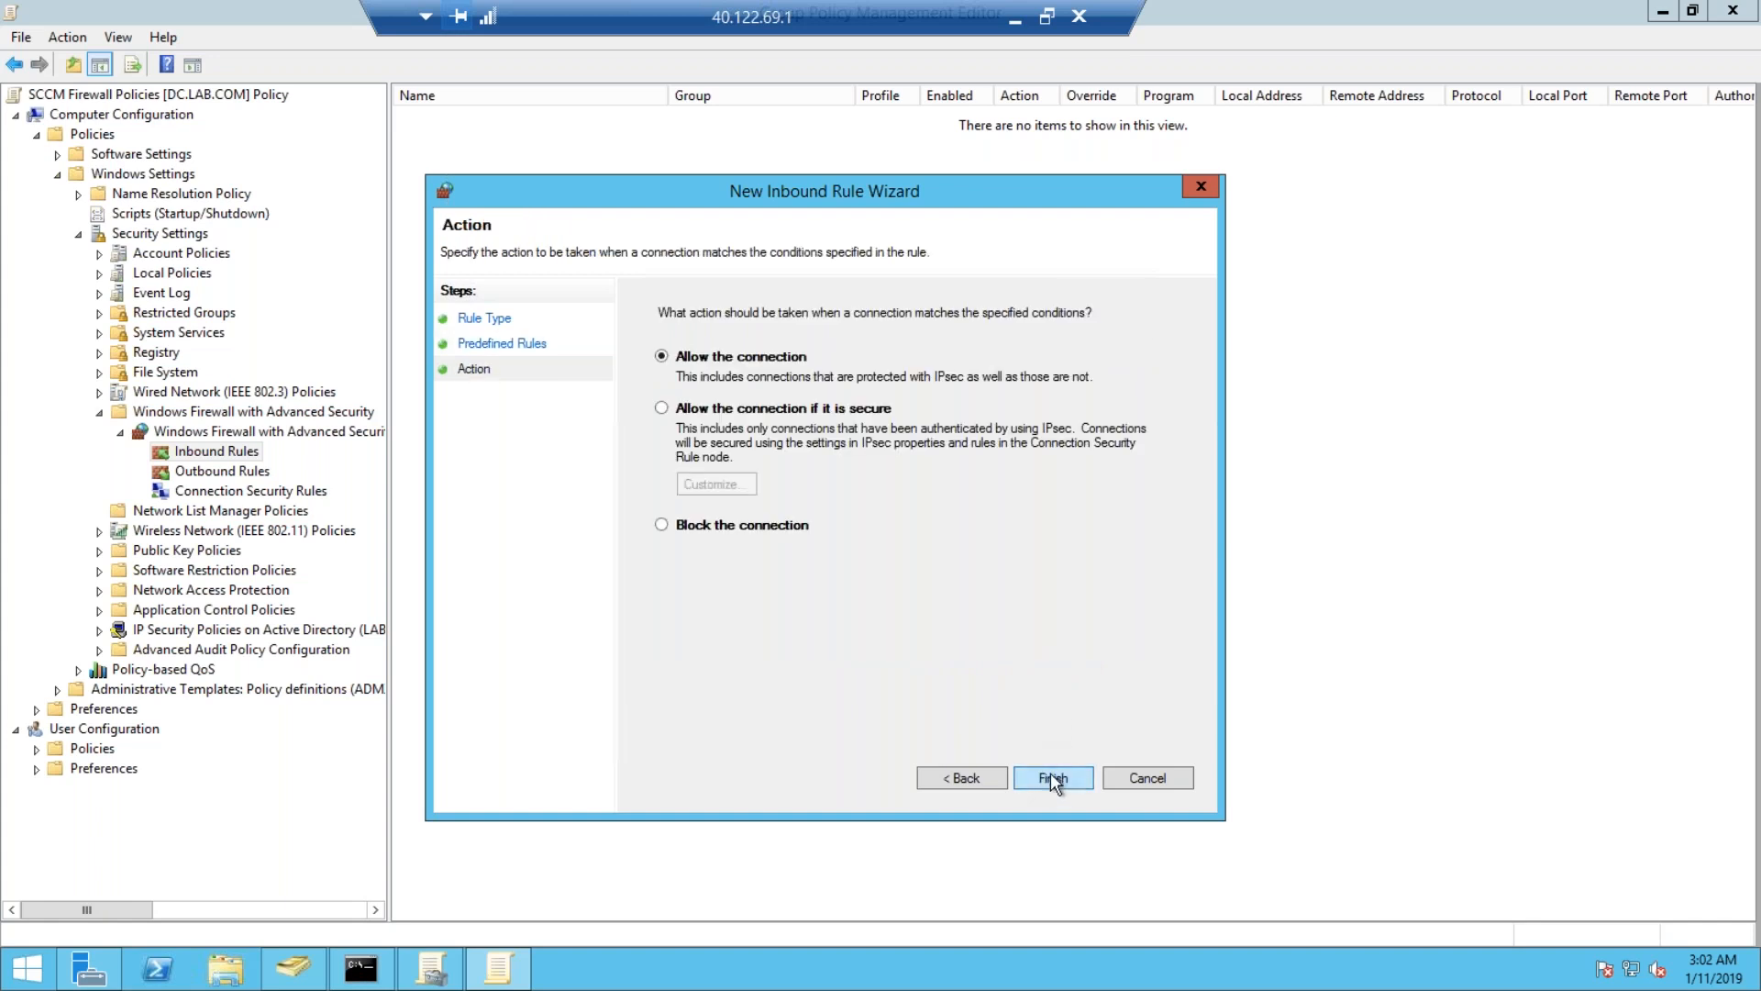
left_click(1025, 778)
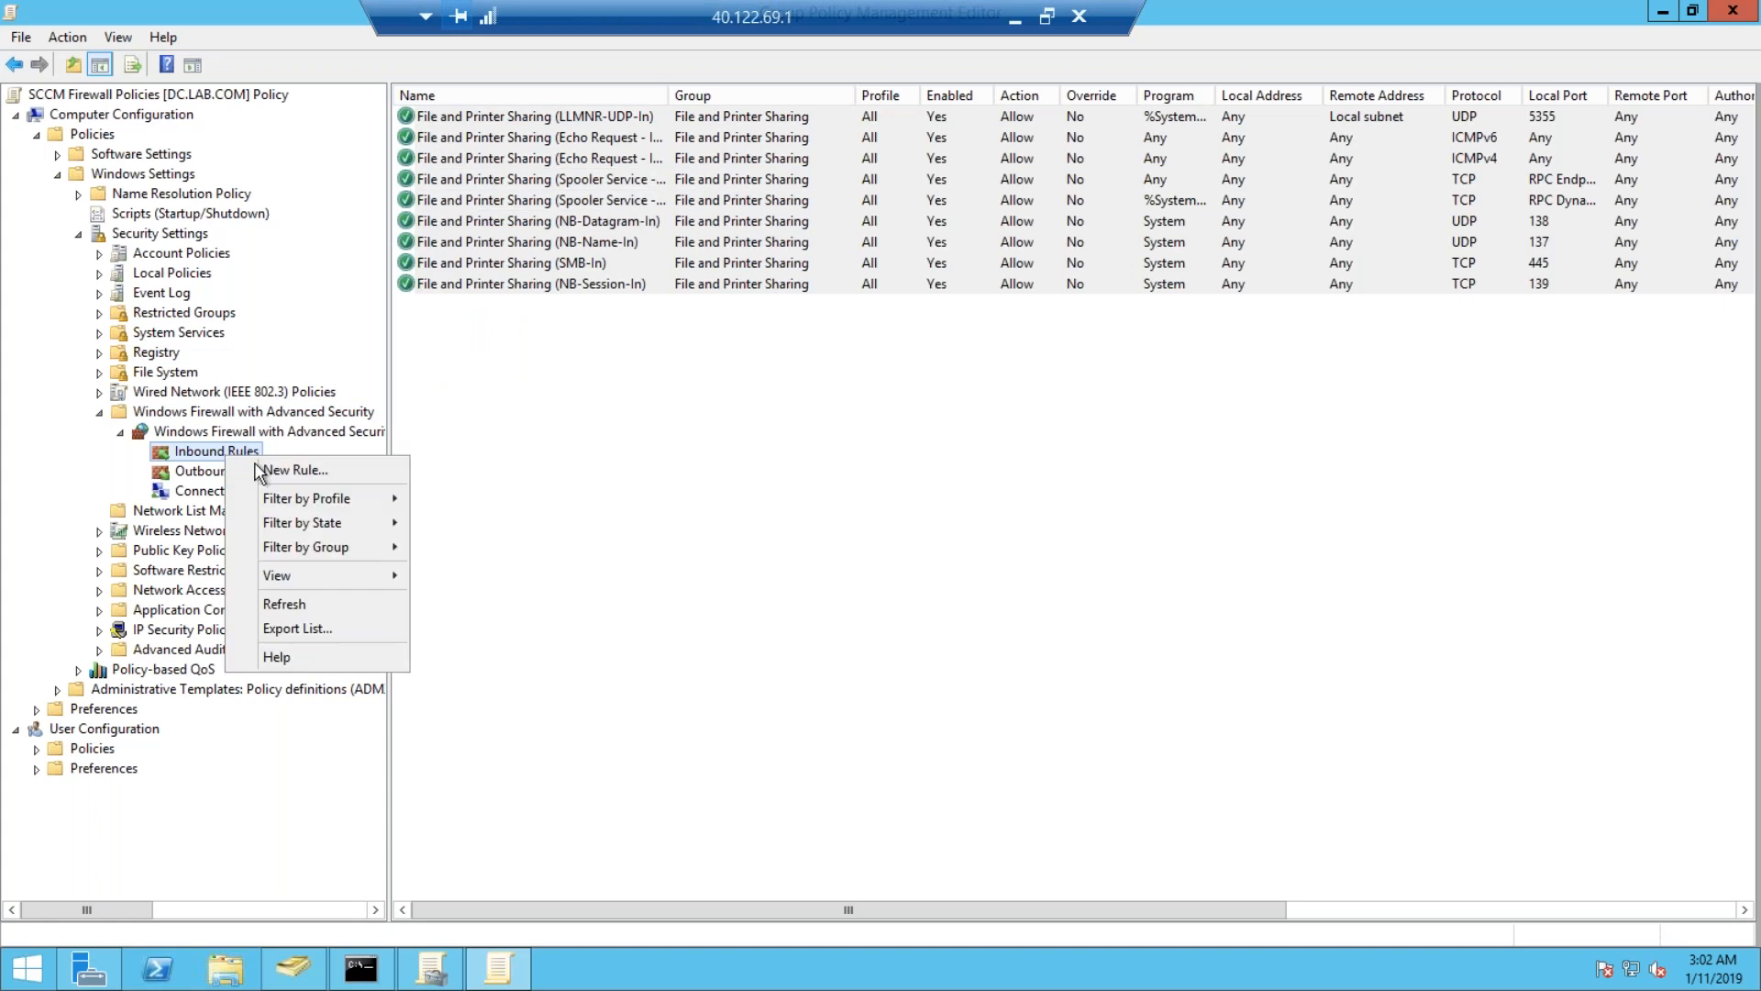
Start another inbound rule as a predefined one for Windows Management Instrumentation (WMI) and continue to its list of rules.
left_click(284, 470)
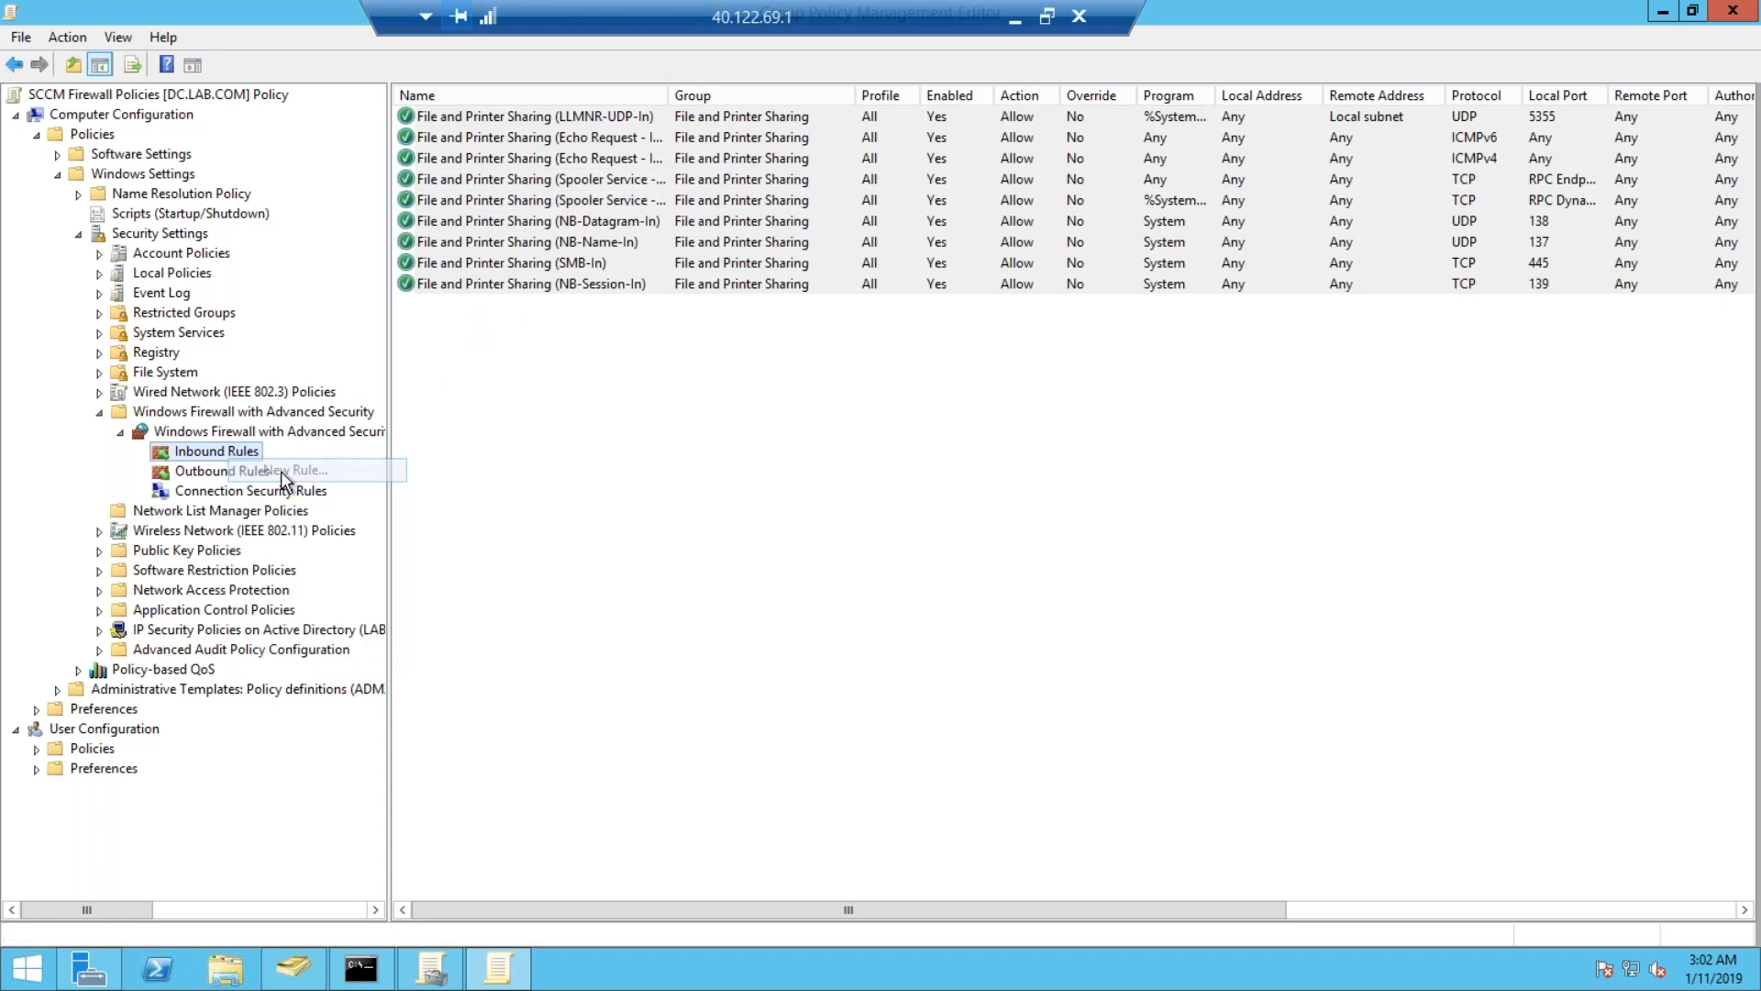
left_click(450, 439)
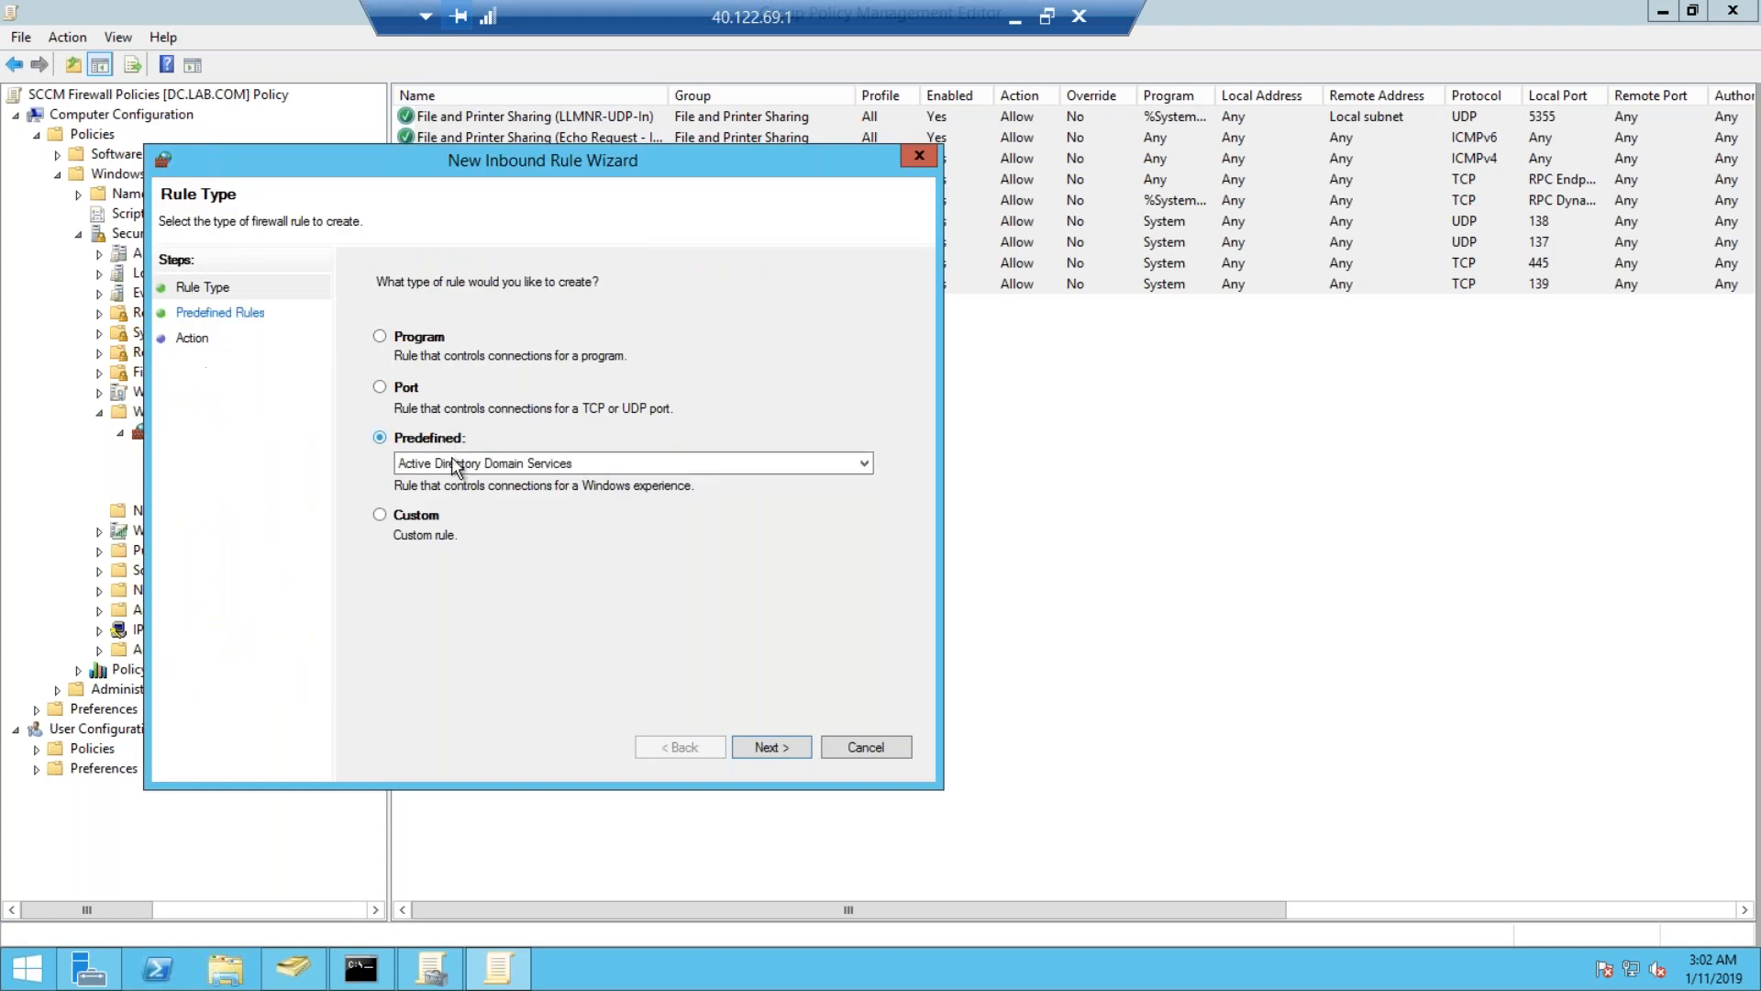
left_click(493, 468)
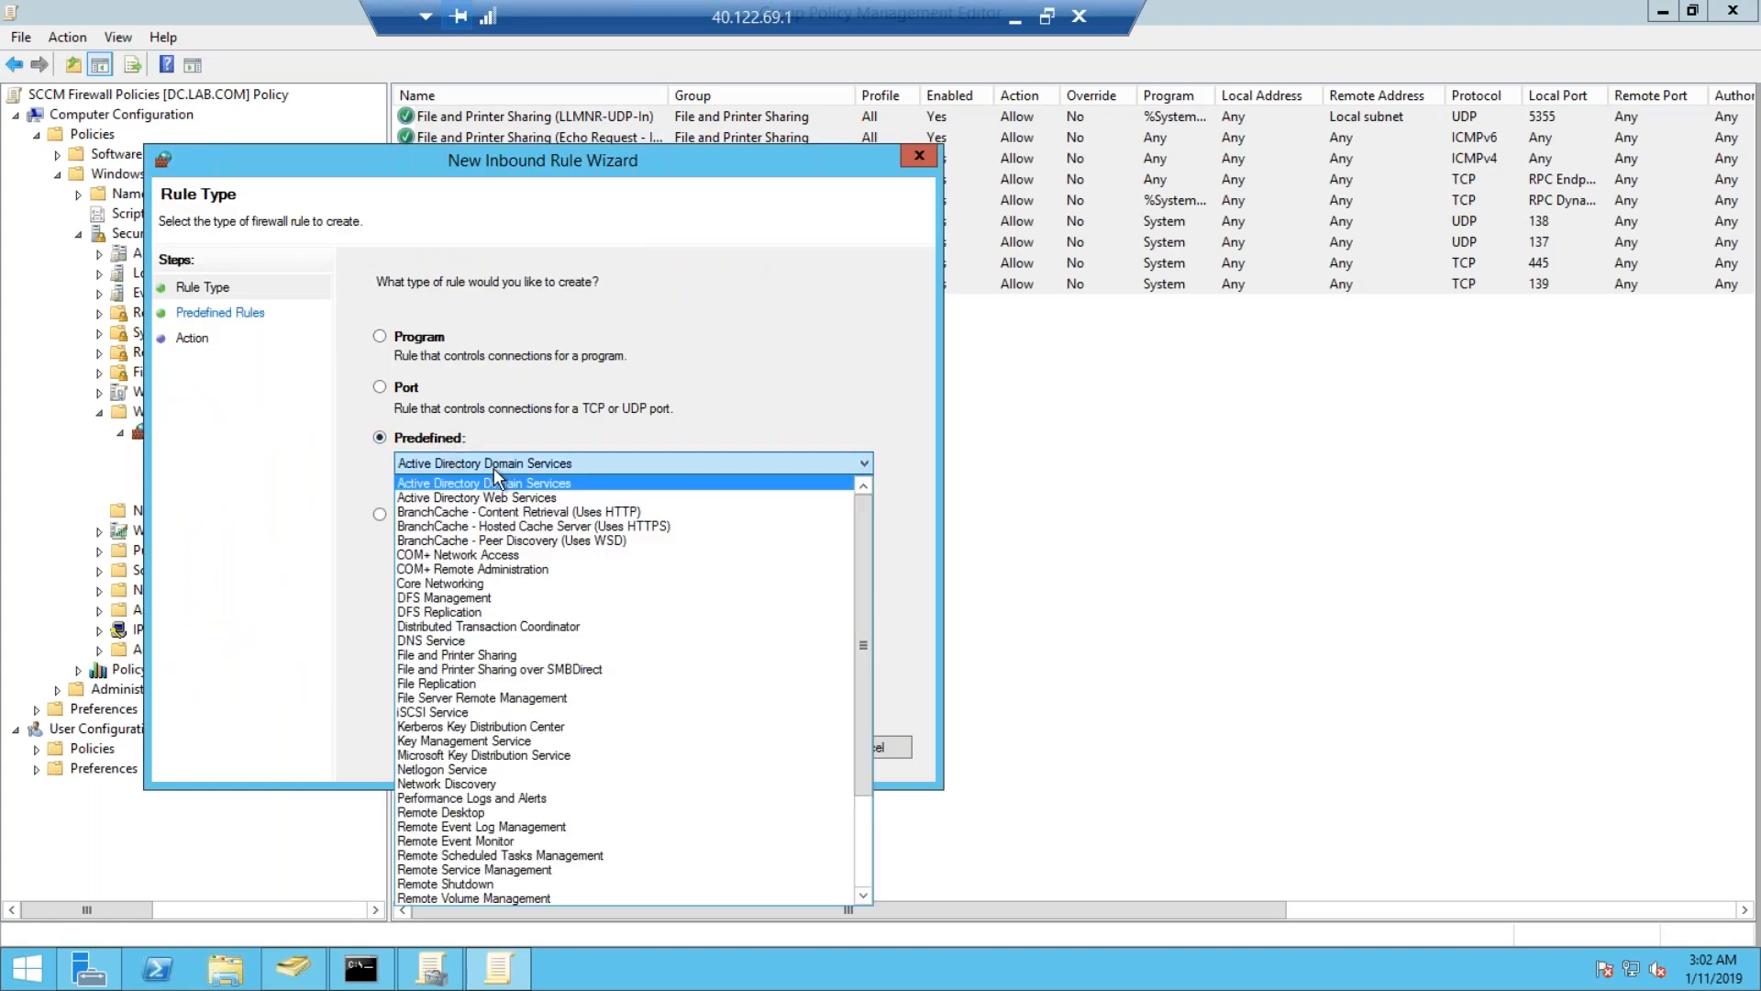
type("wmi")
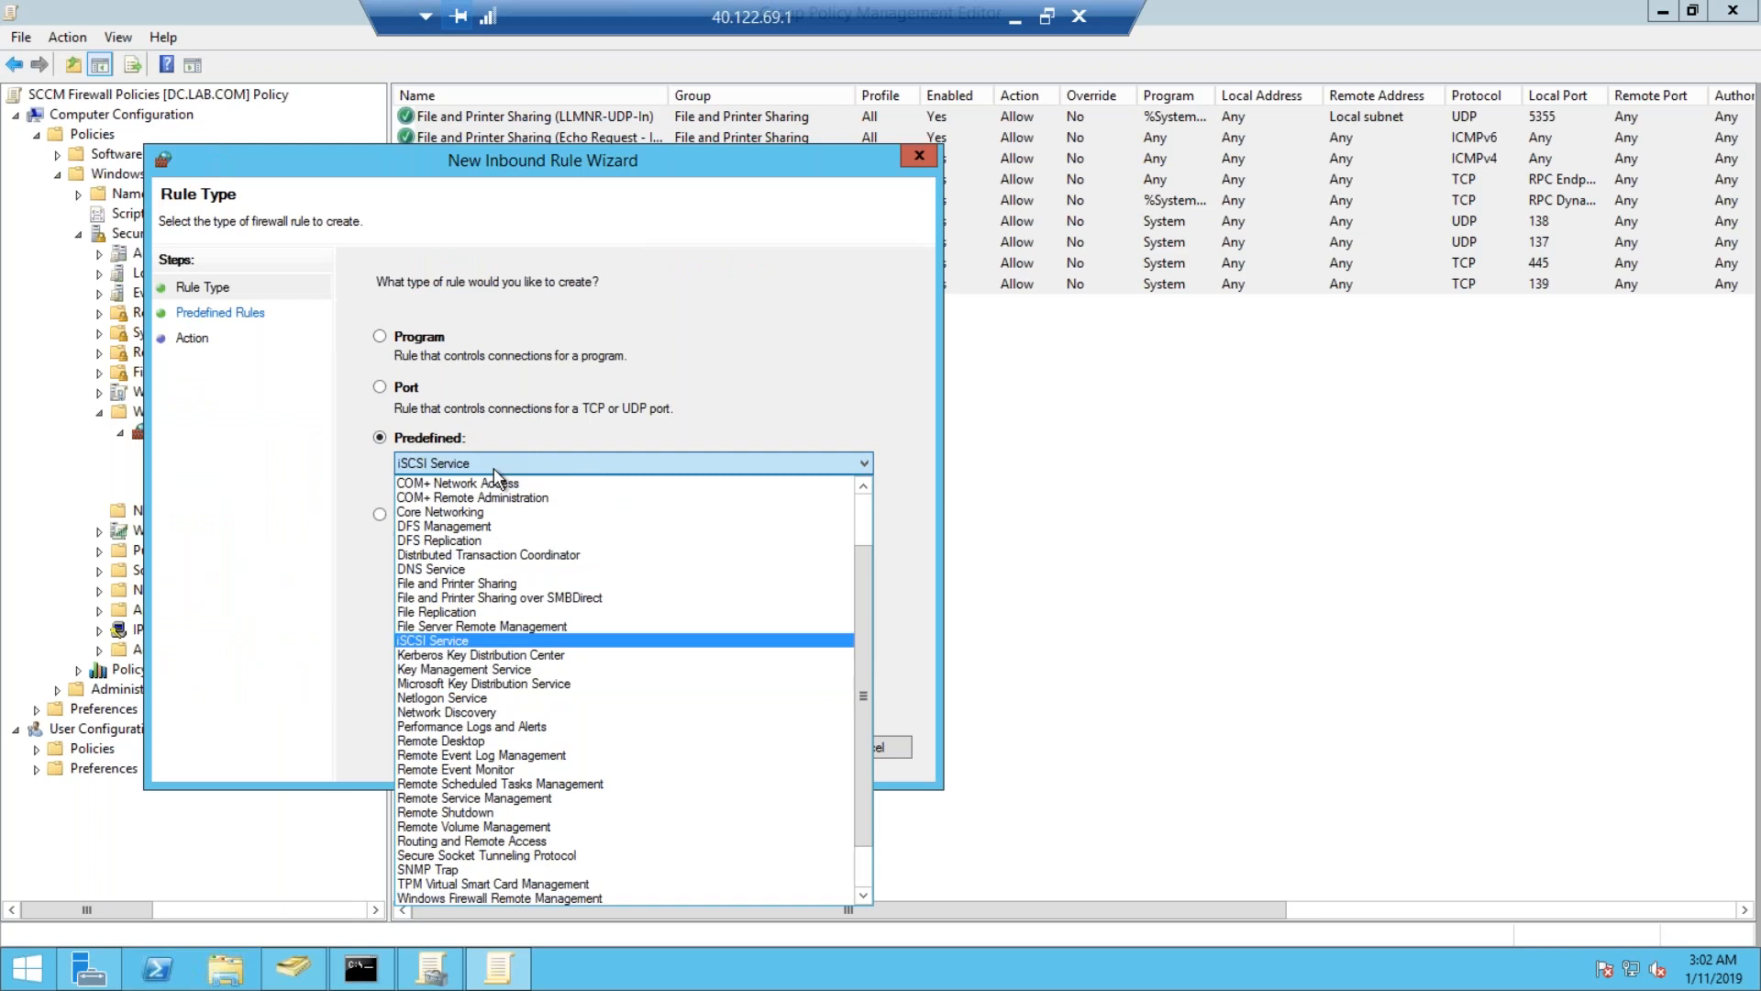
type("w")
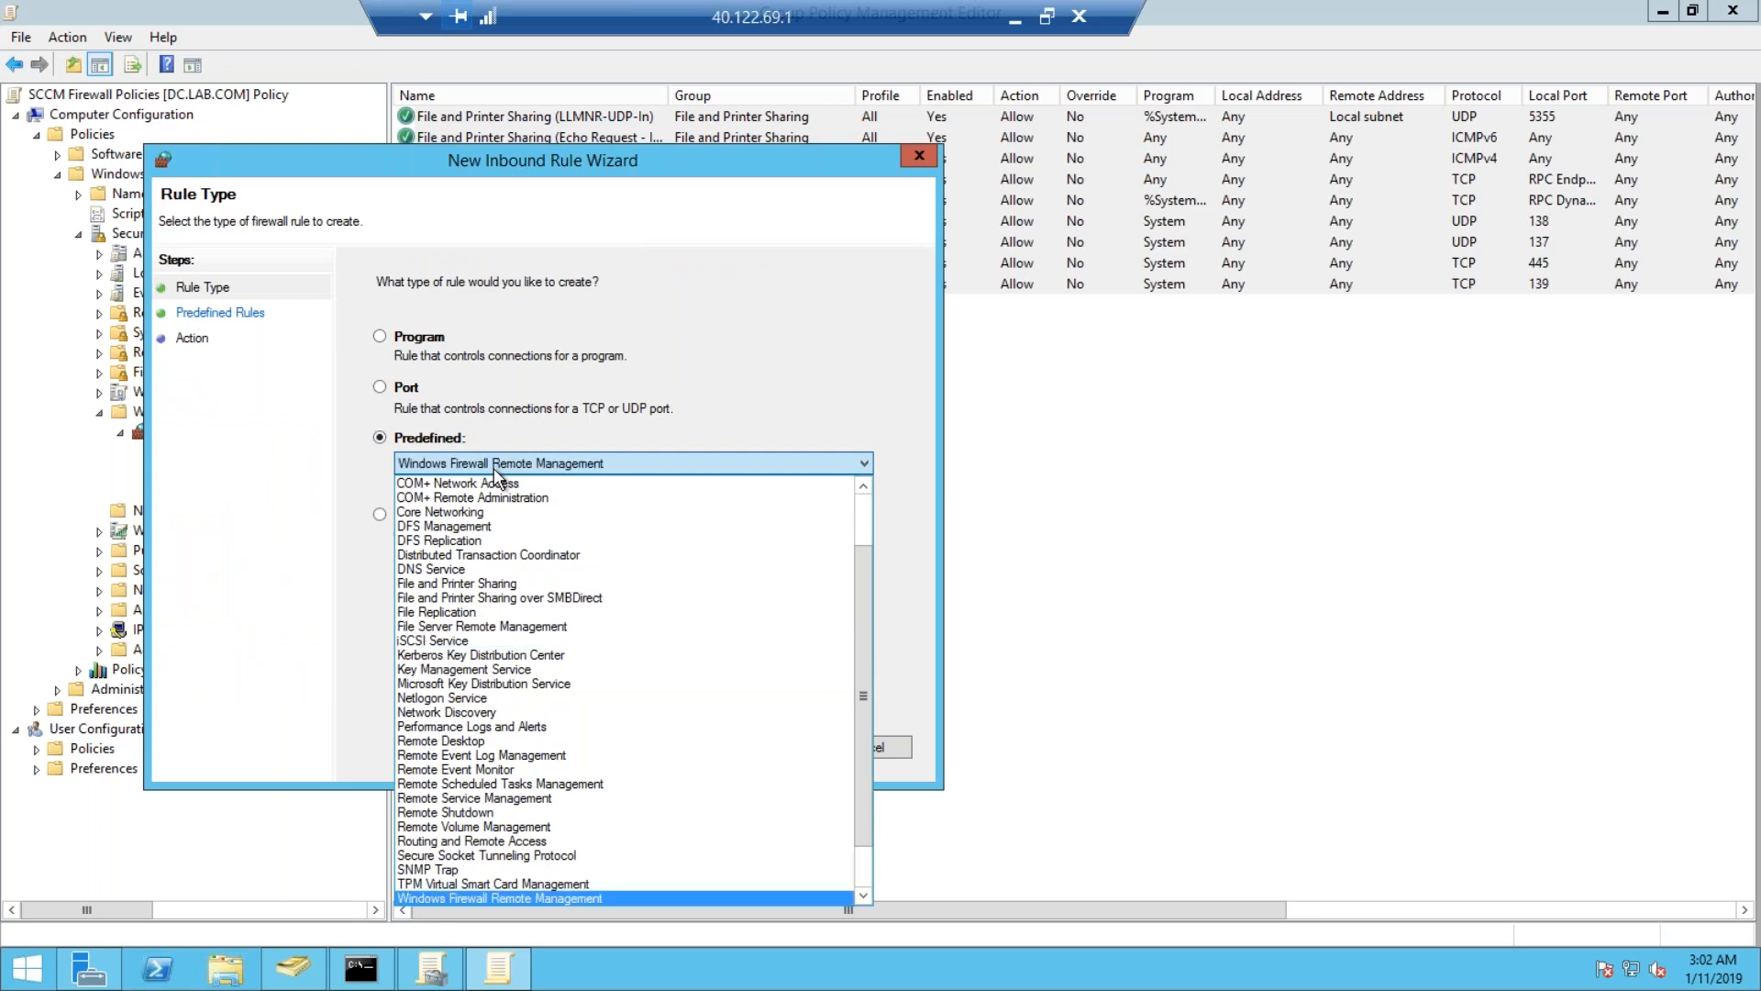
key("Down")
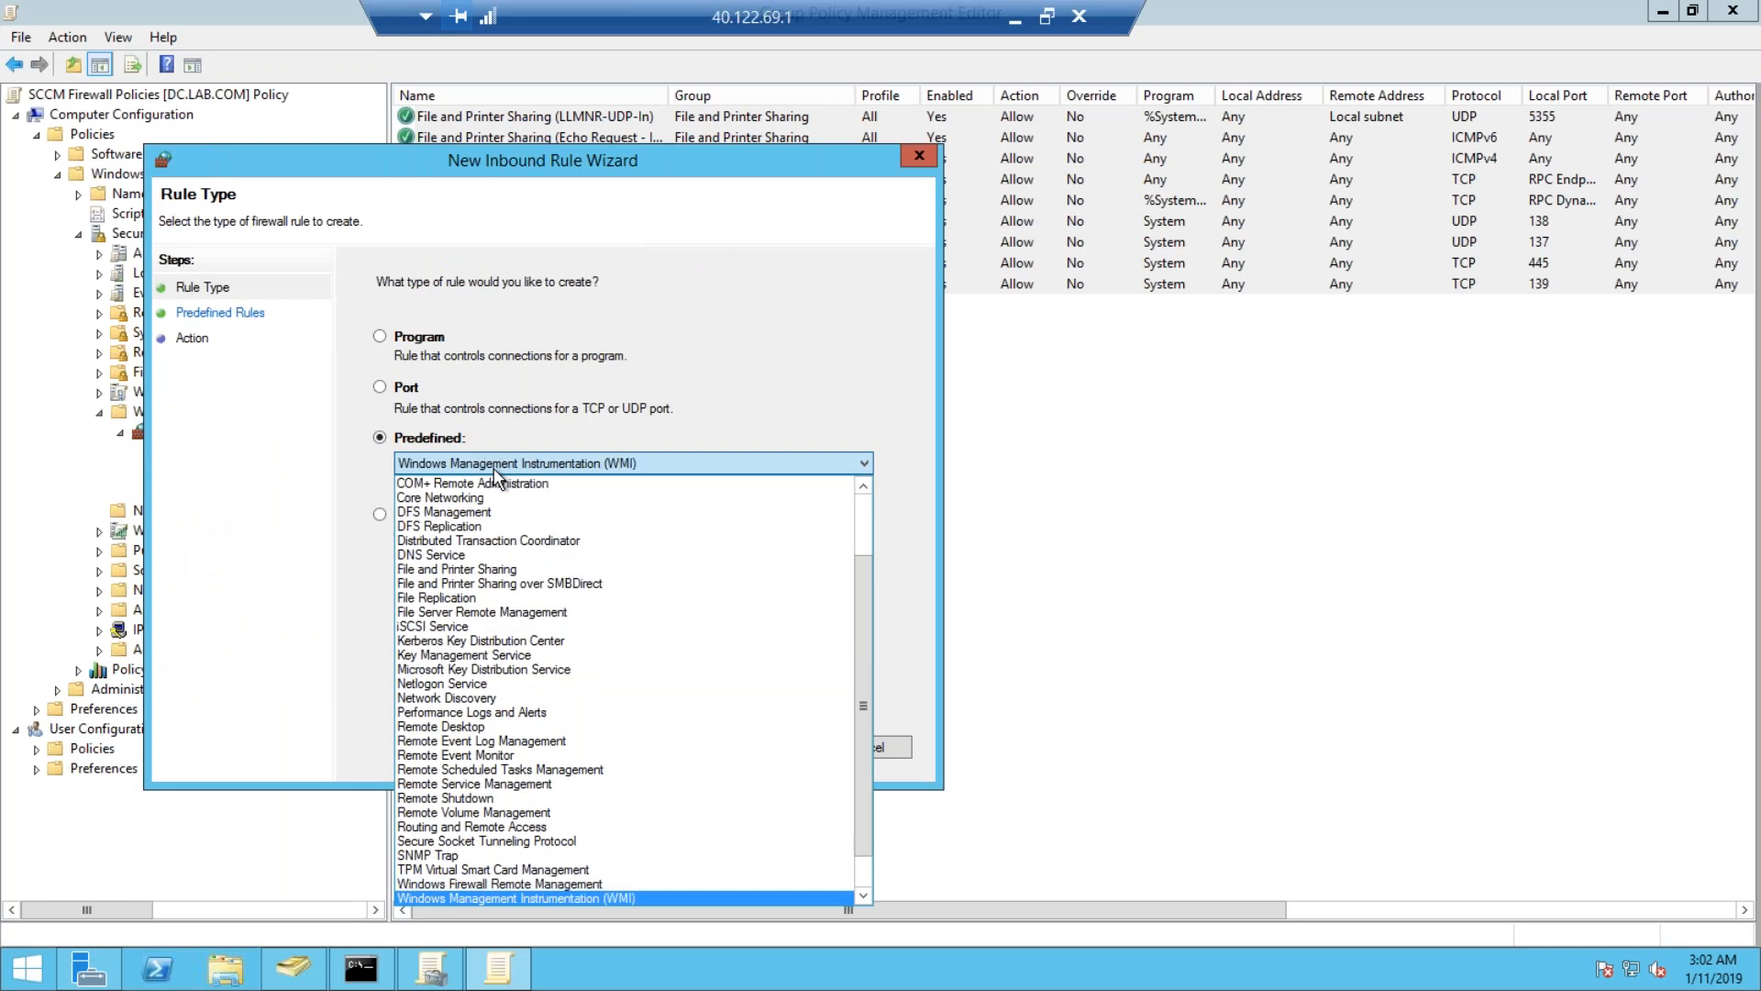
key("Return")
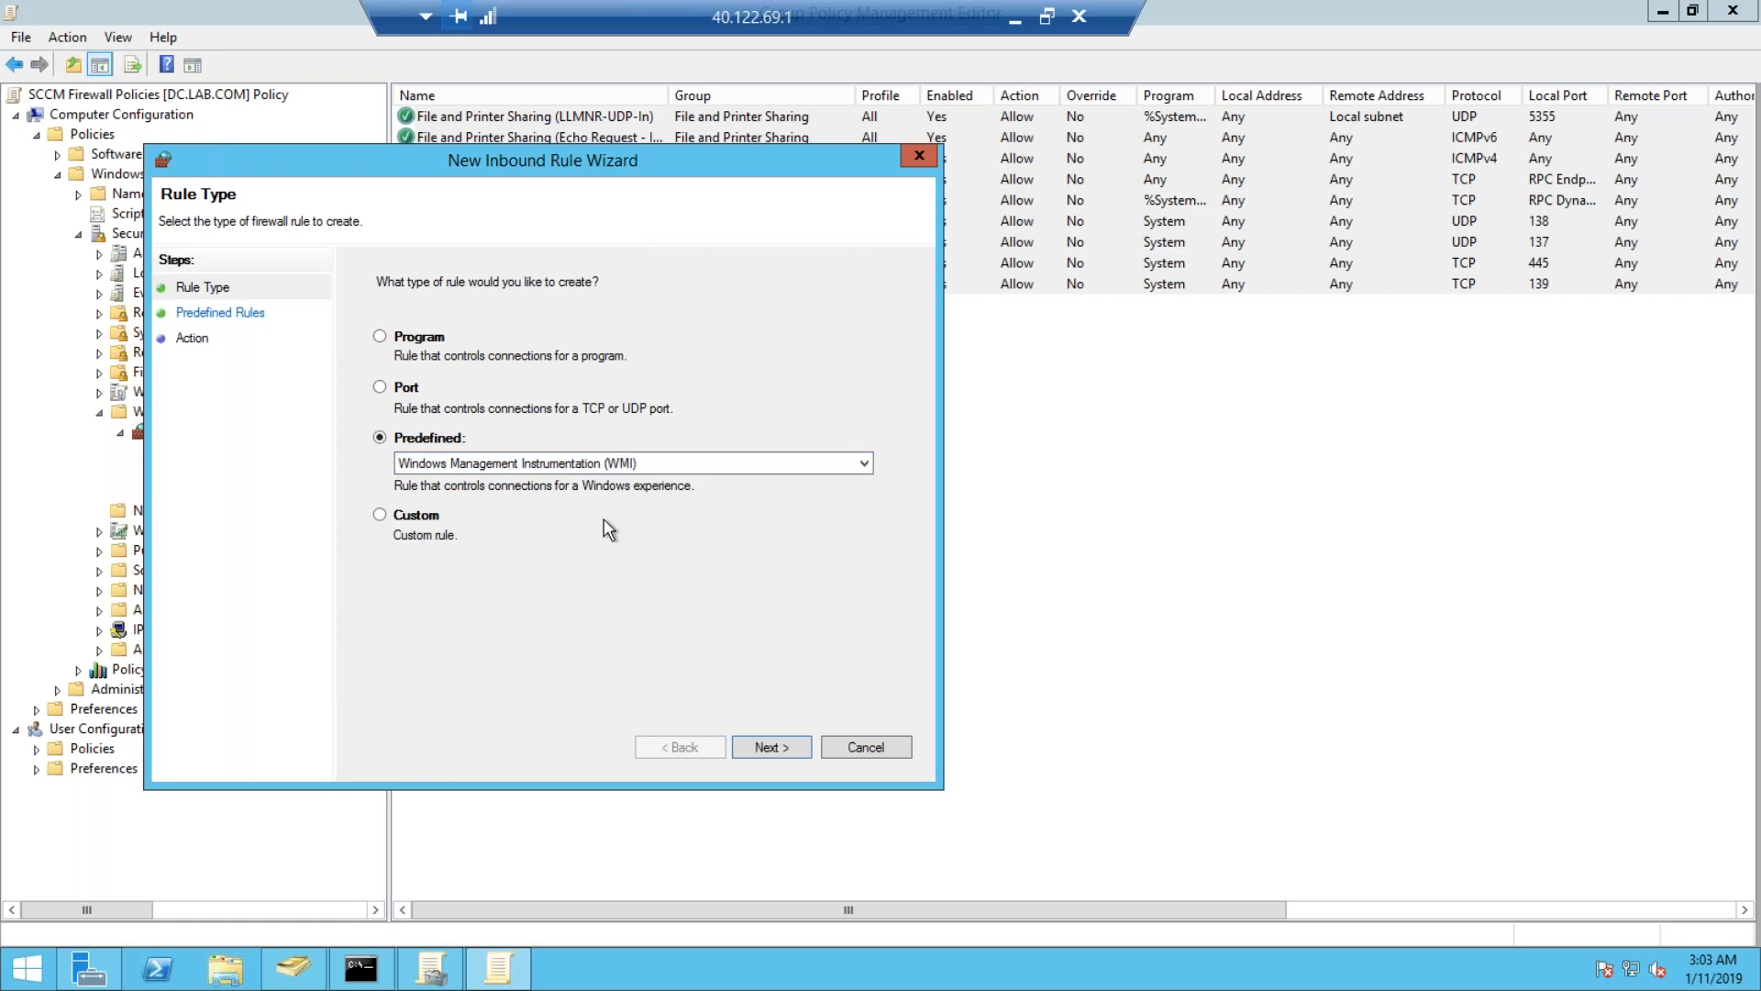
left_click(779, 758)
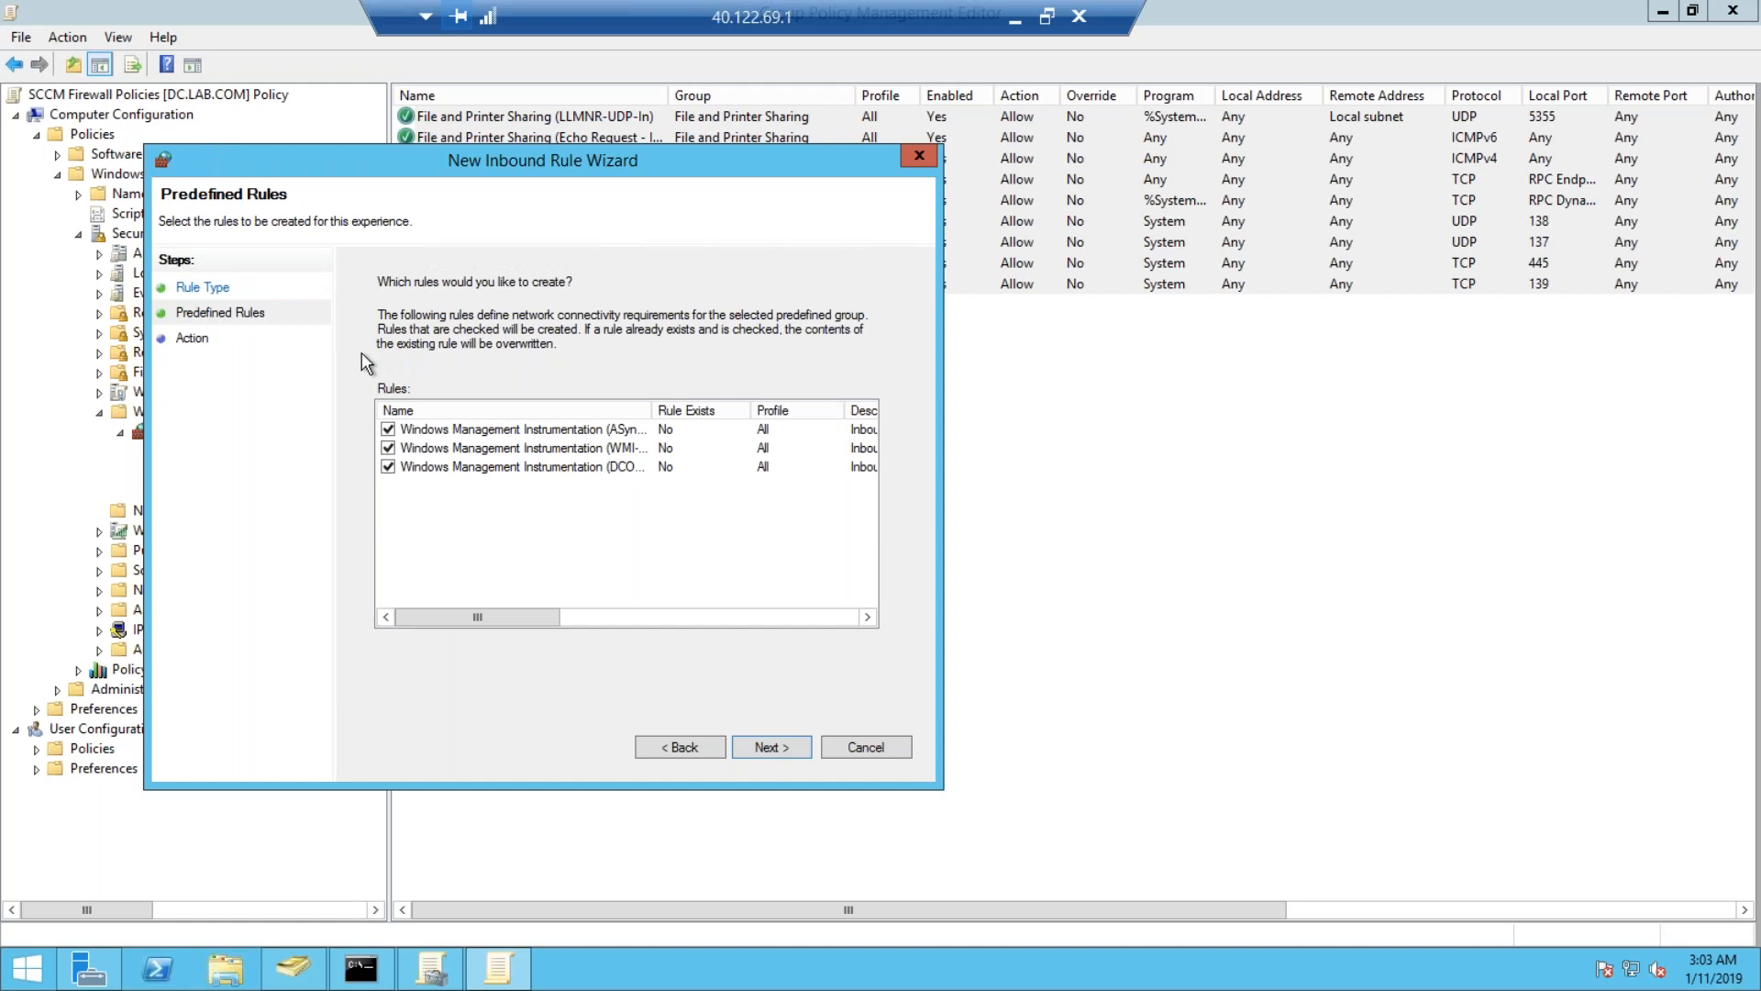
Check the ports of the WMI rules and create all of them with the action Allow the connection.
left_click_drag(484, 614, 707, 632)
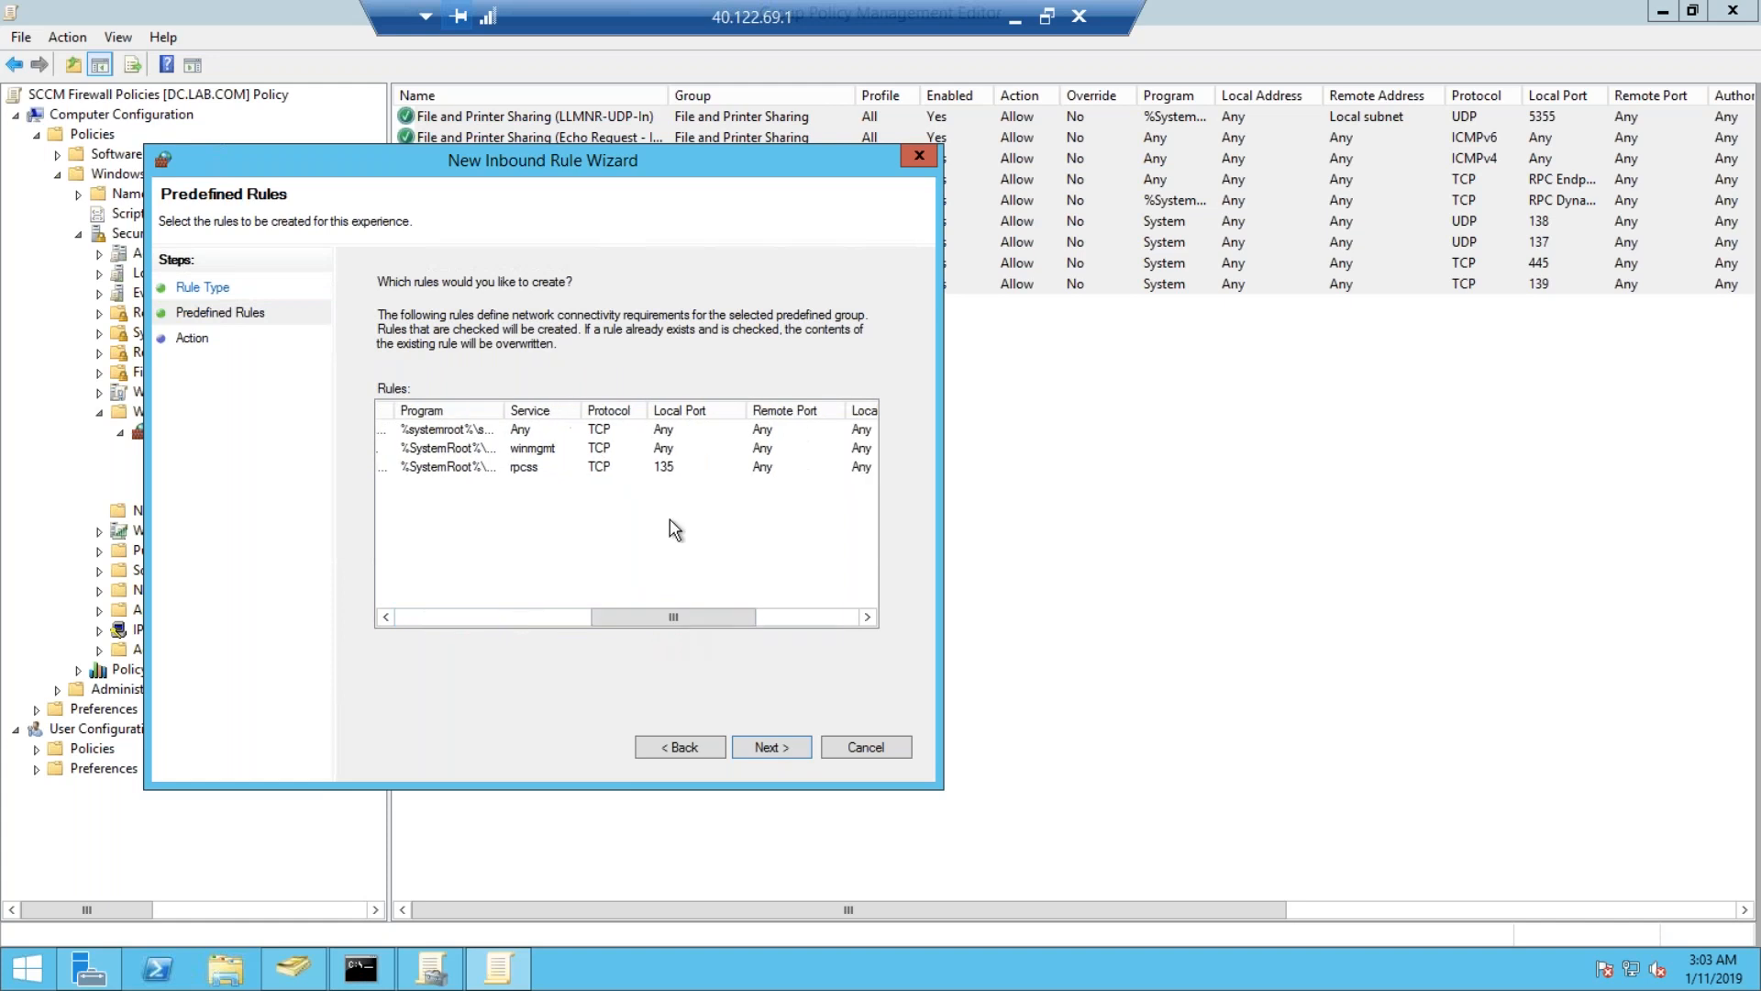
left_click(653, 467)
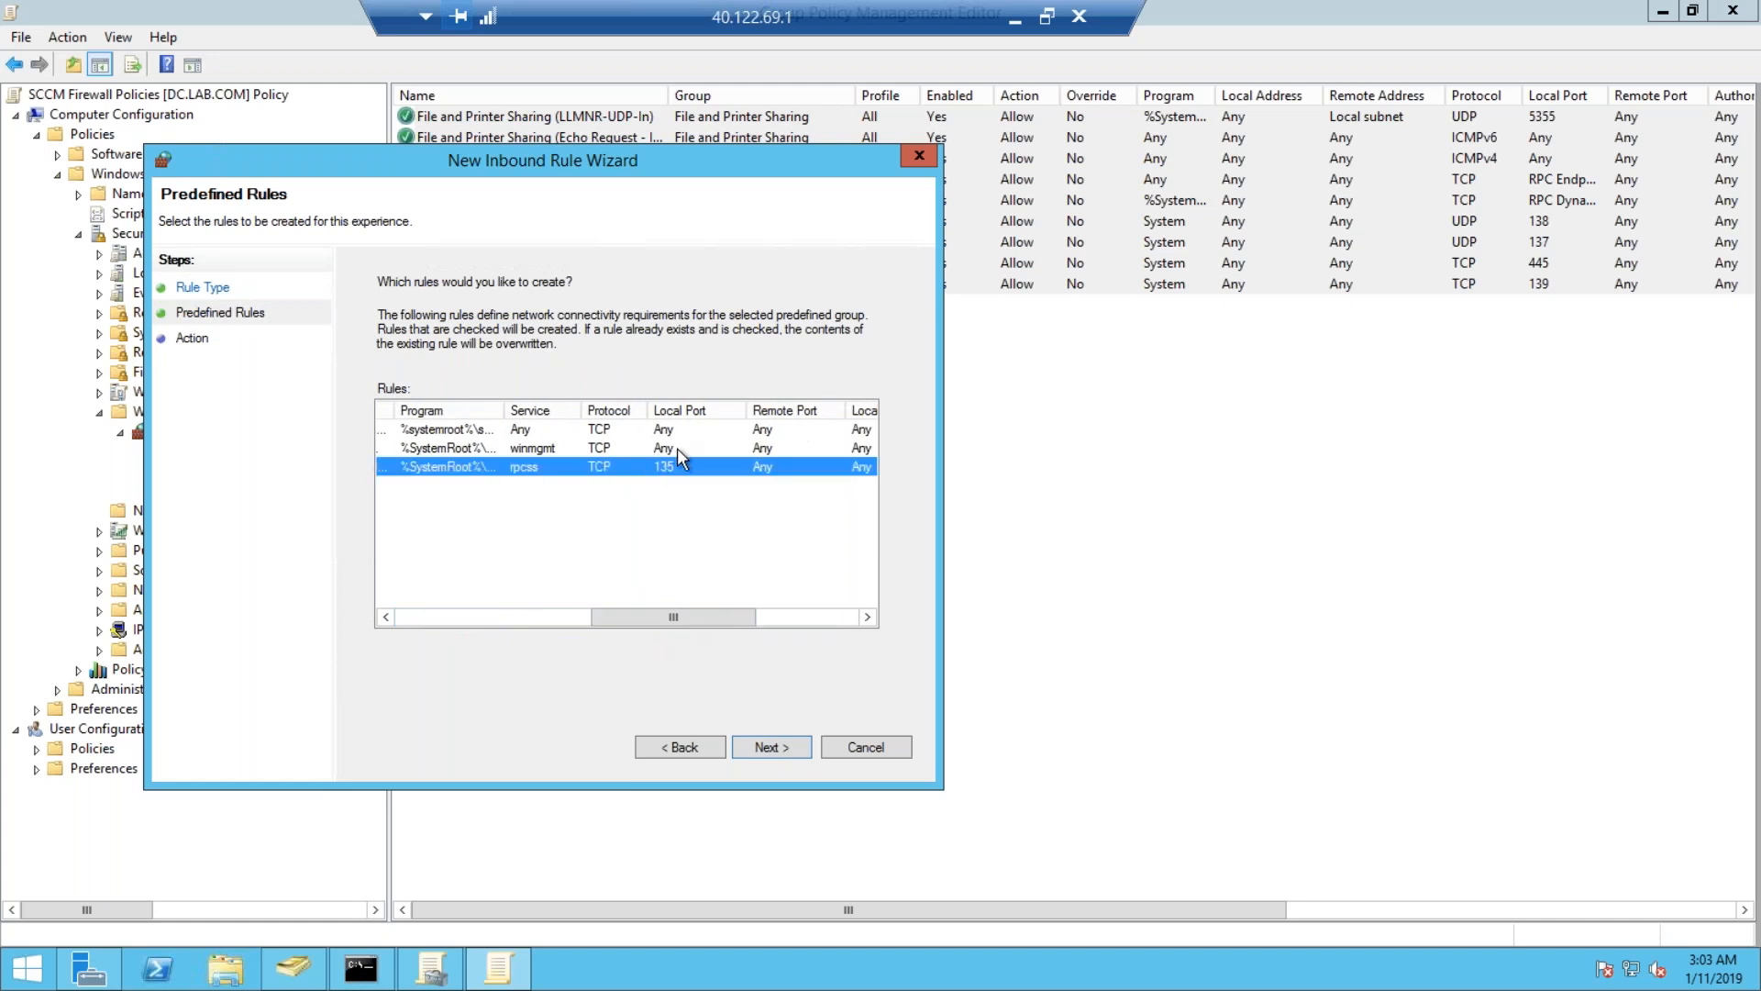
left_click_drag(739, 616, 839, 624)
left_click(794, 756)
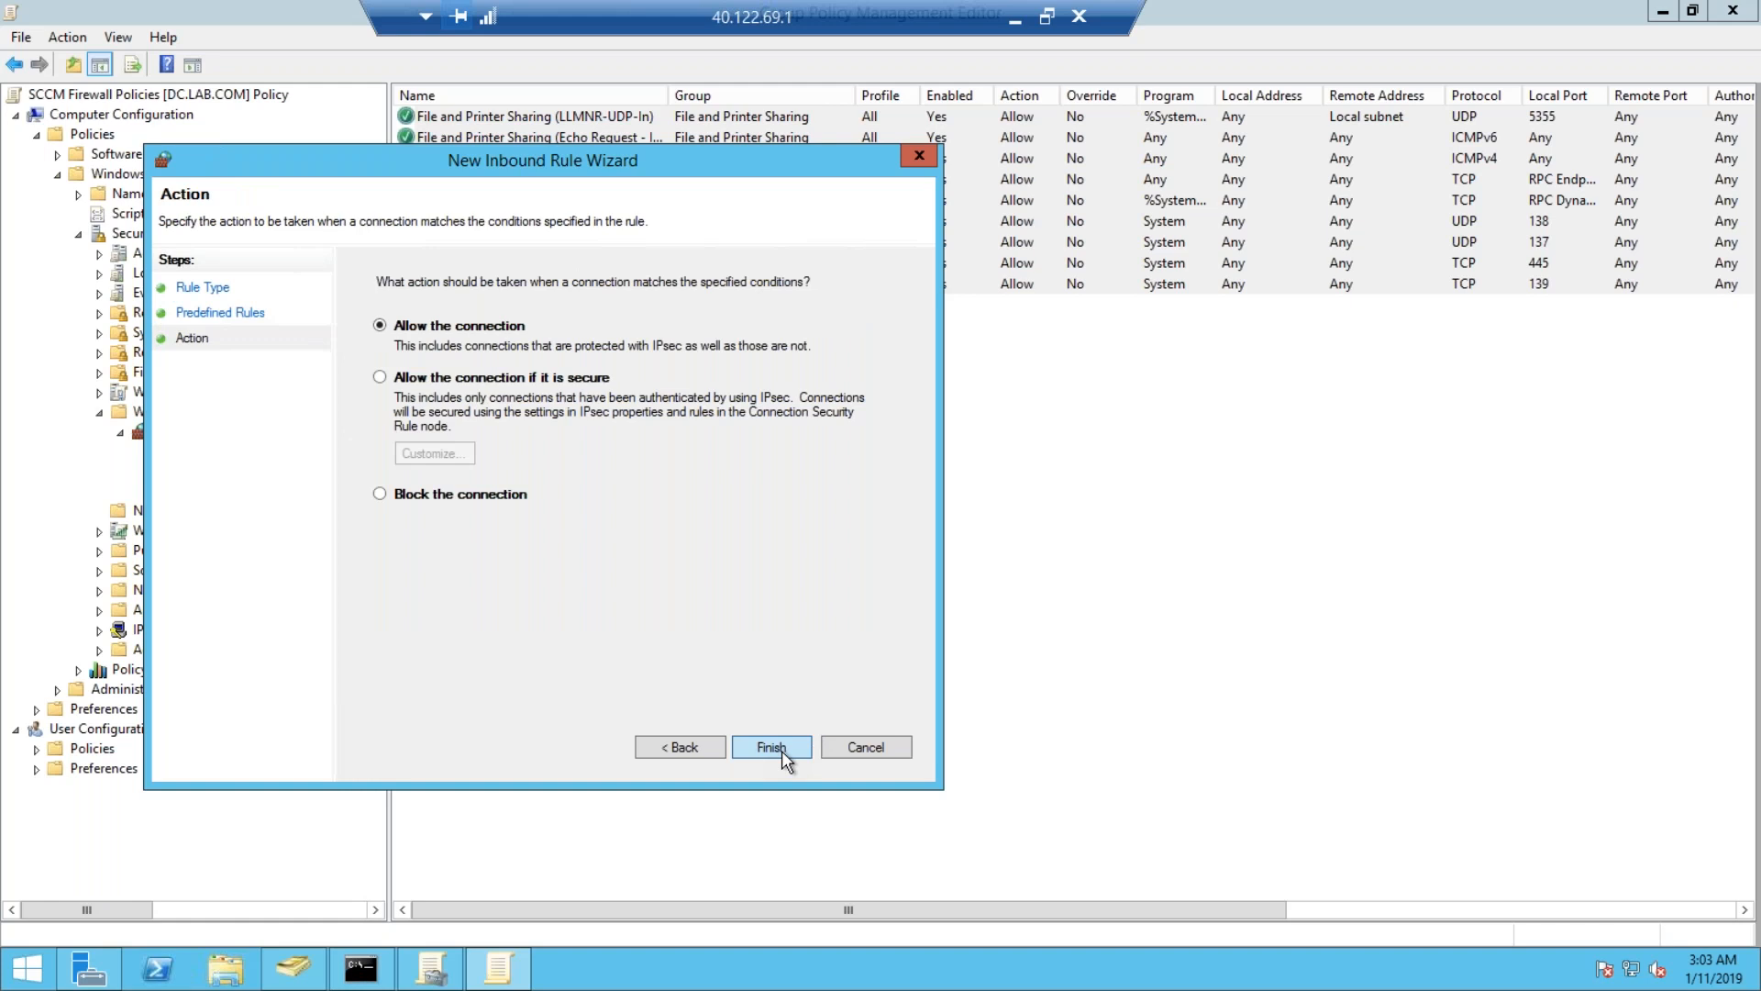
left_click(781, 750)
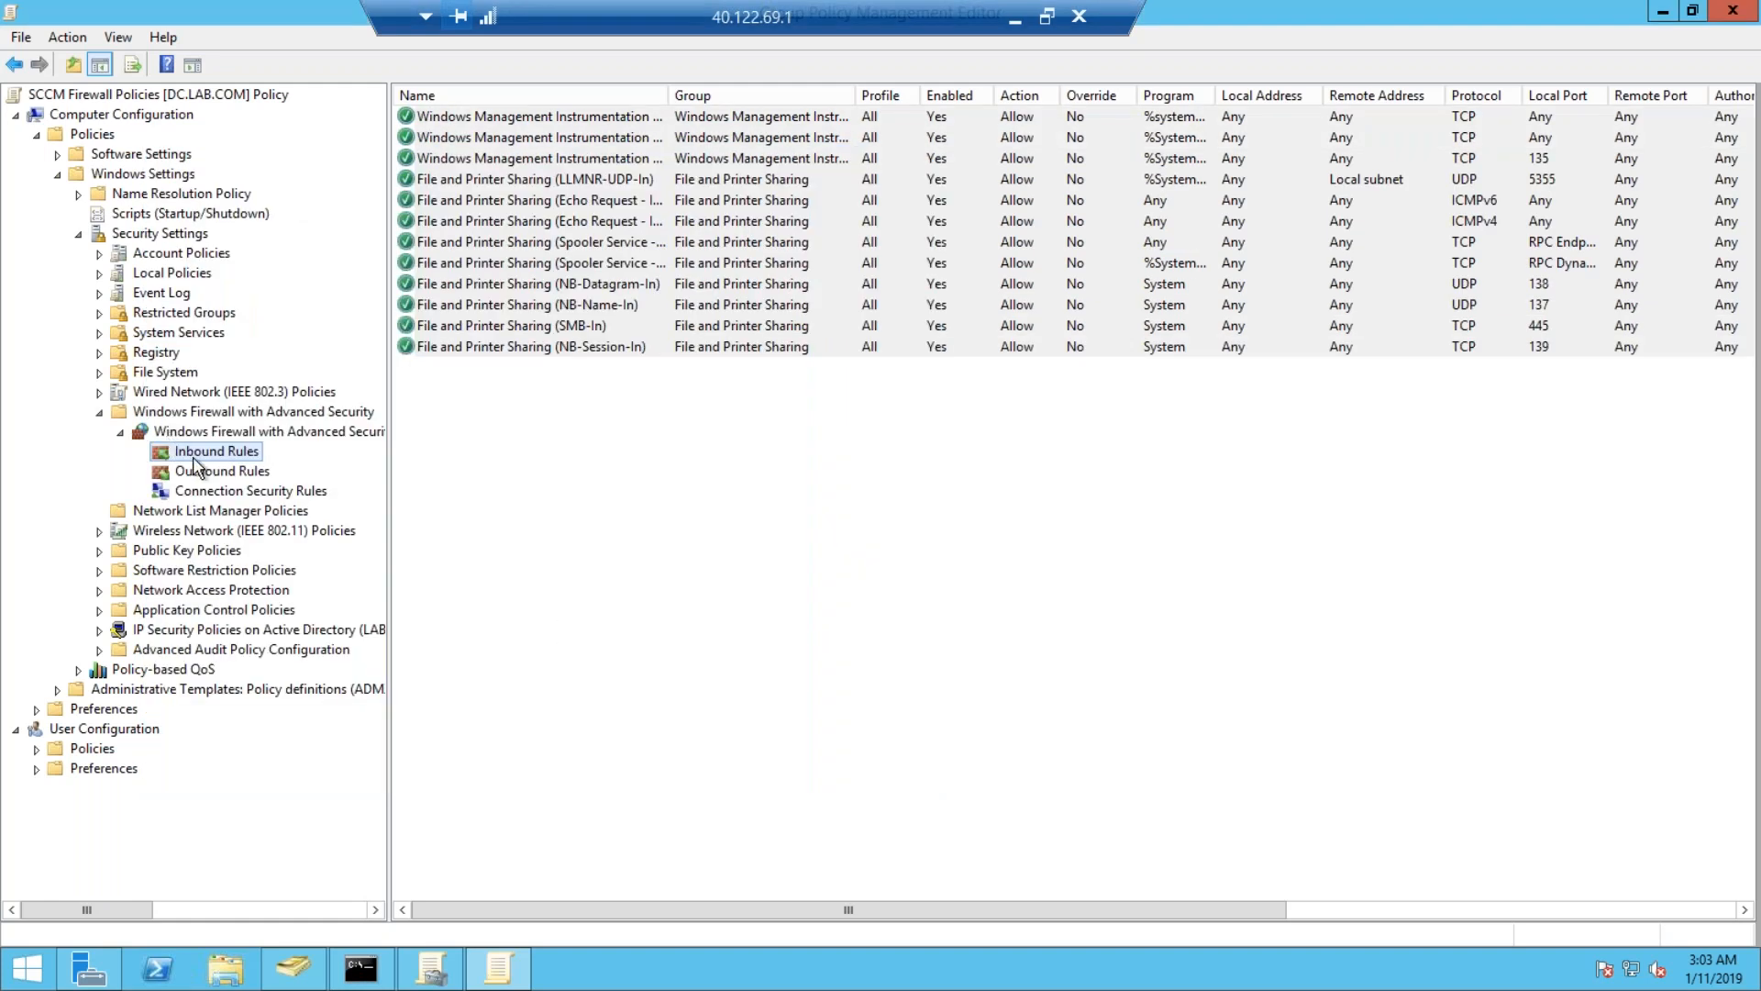
Refresh the Inbound Rules list and restore the policy editor from its maximized size.
right_click(196, 457)
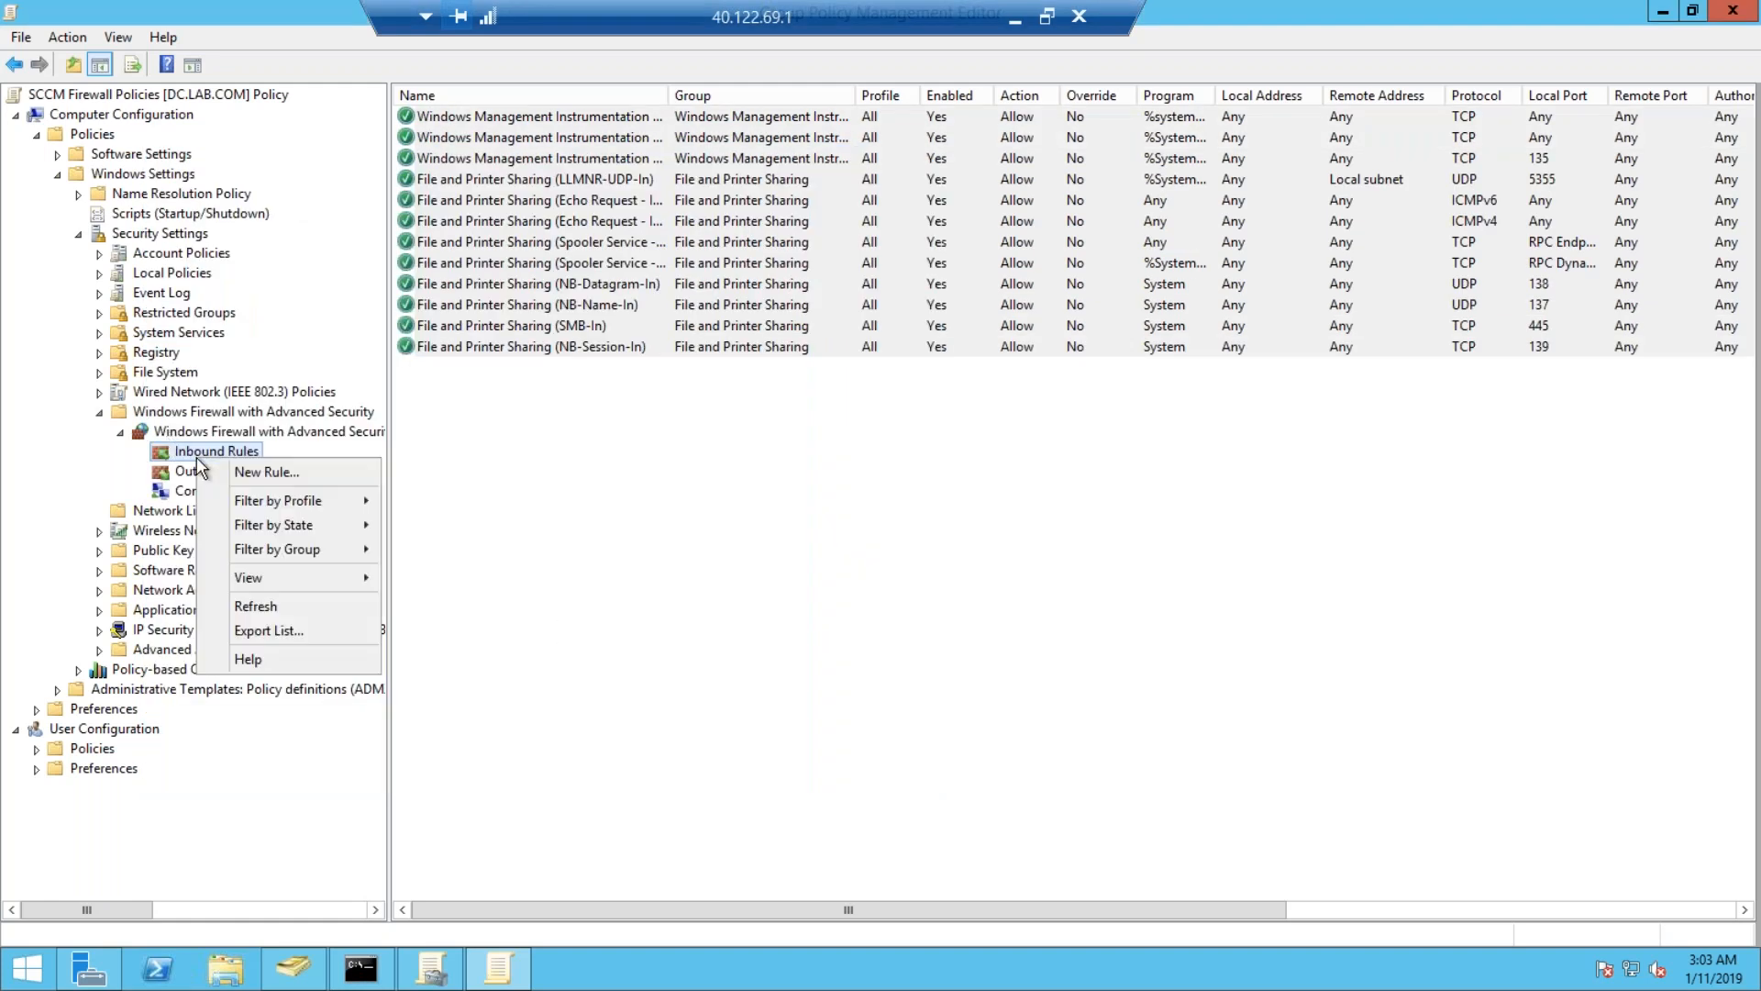
left_click(256, 607)
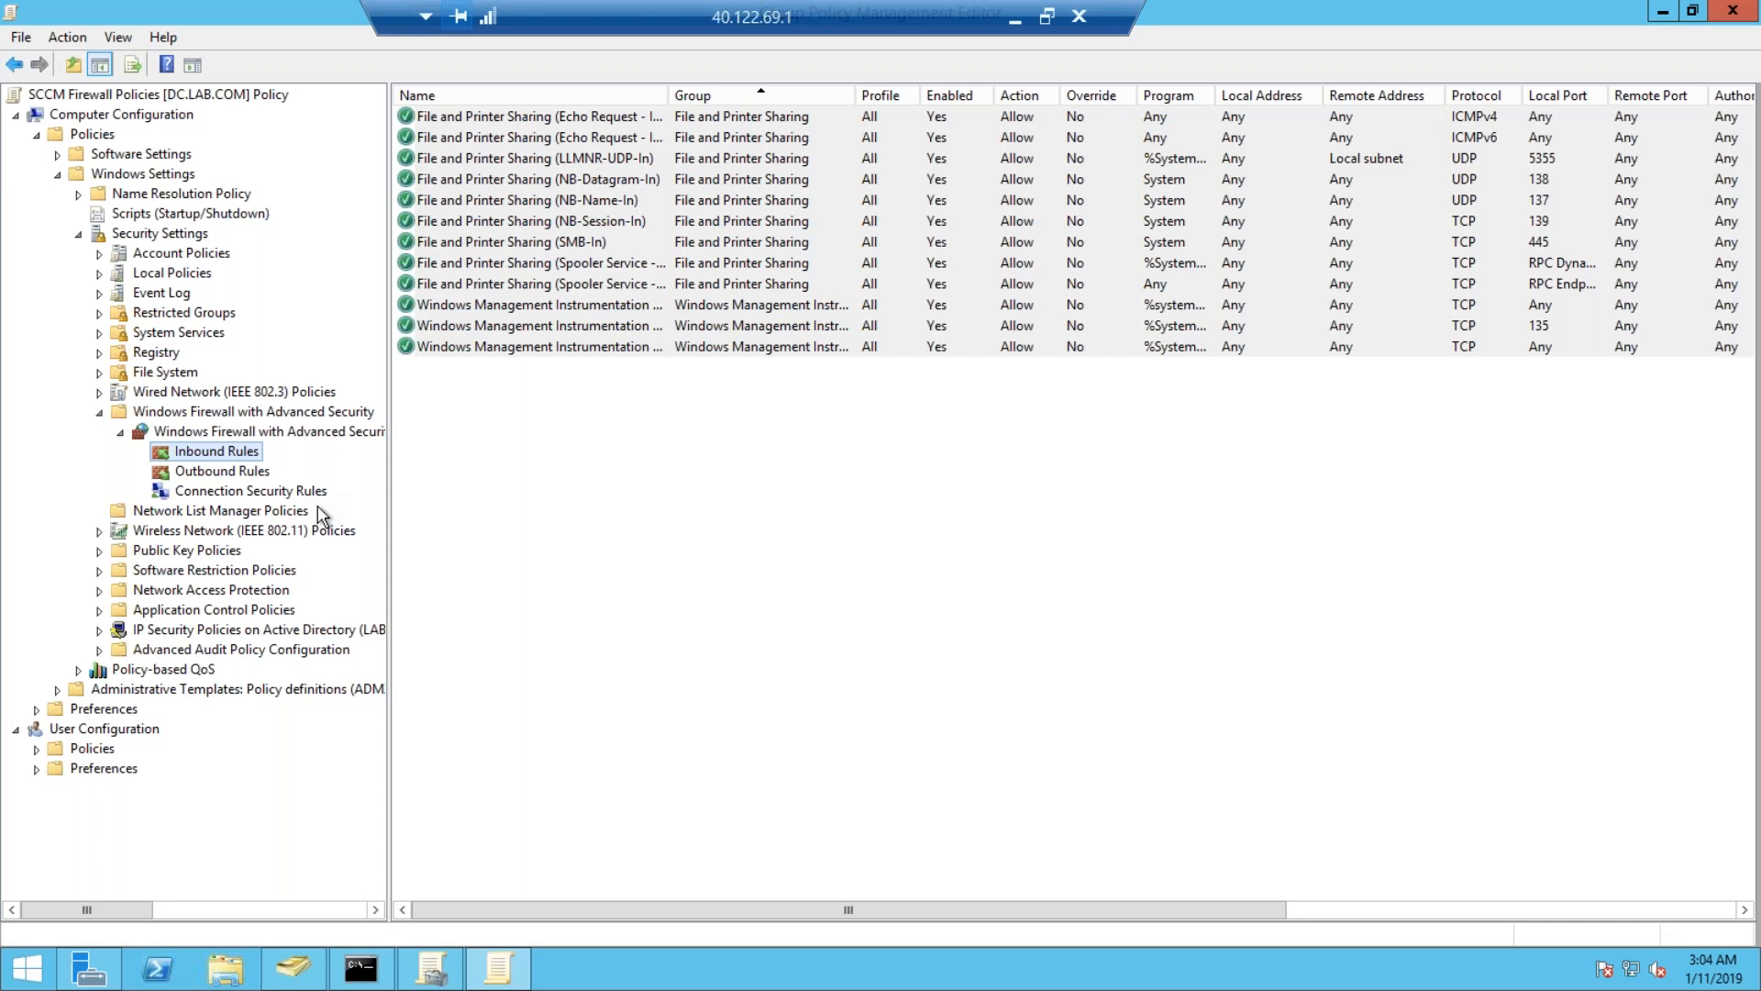
double_click(291, 9)
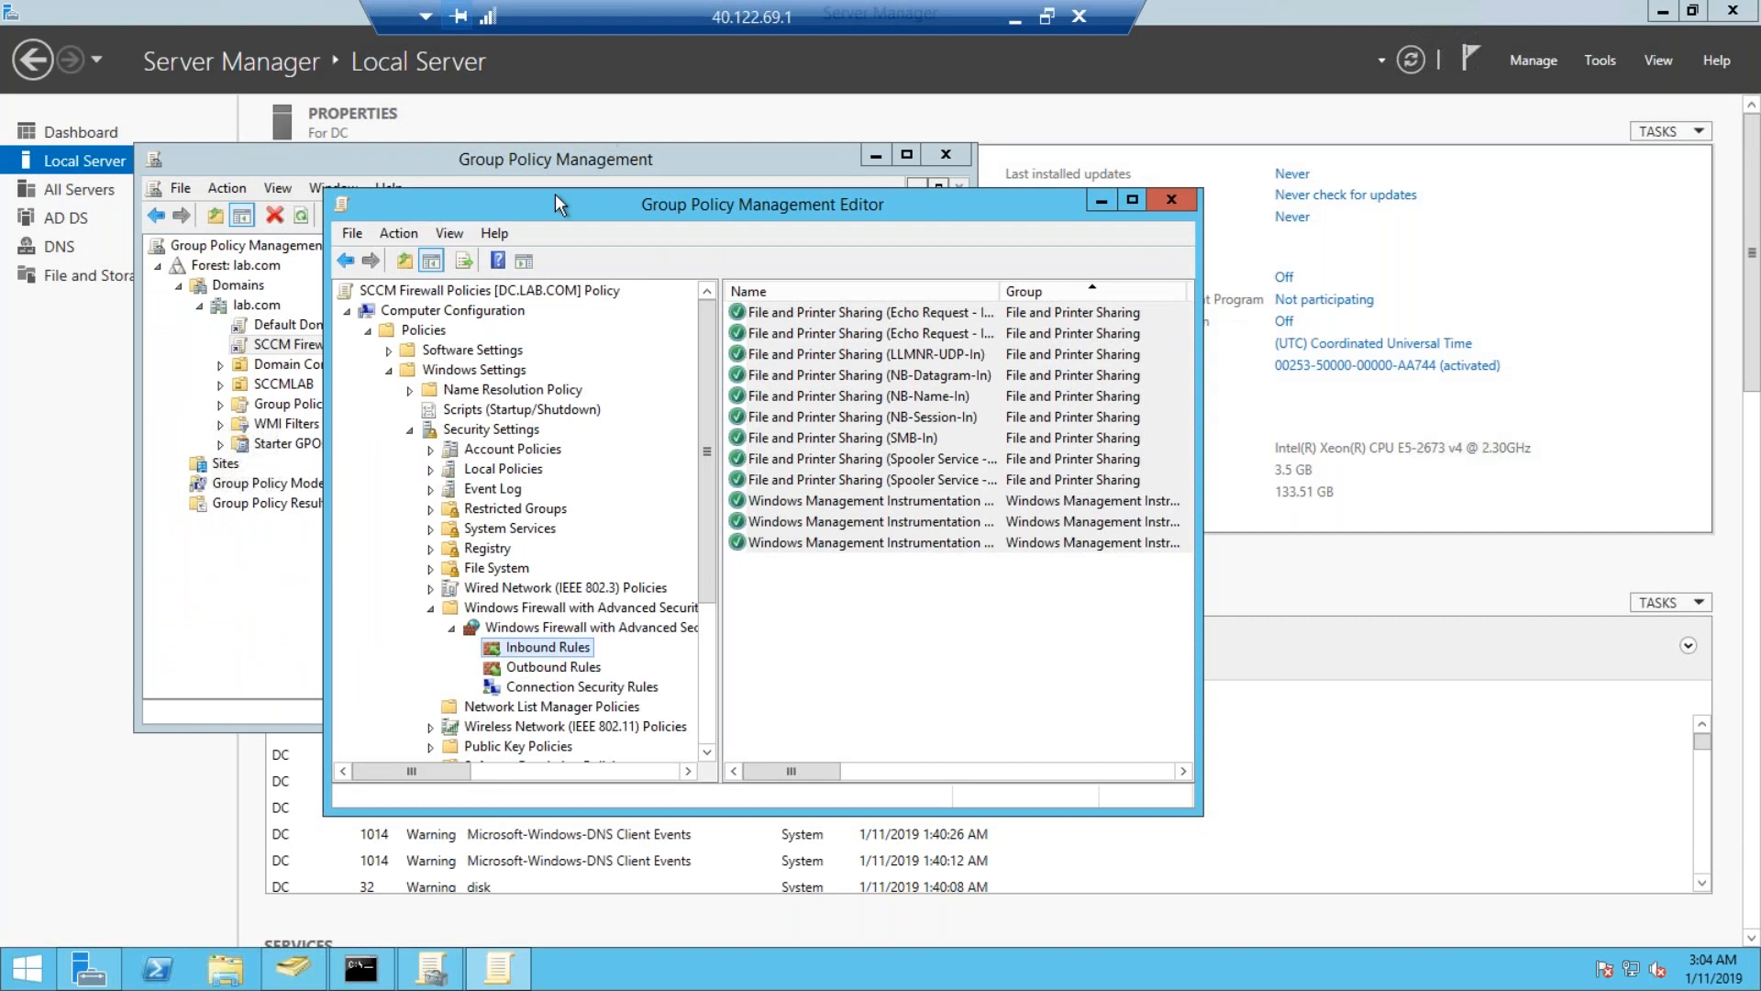
left_click(438, 231)
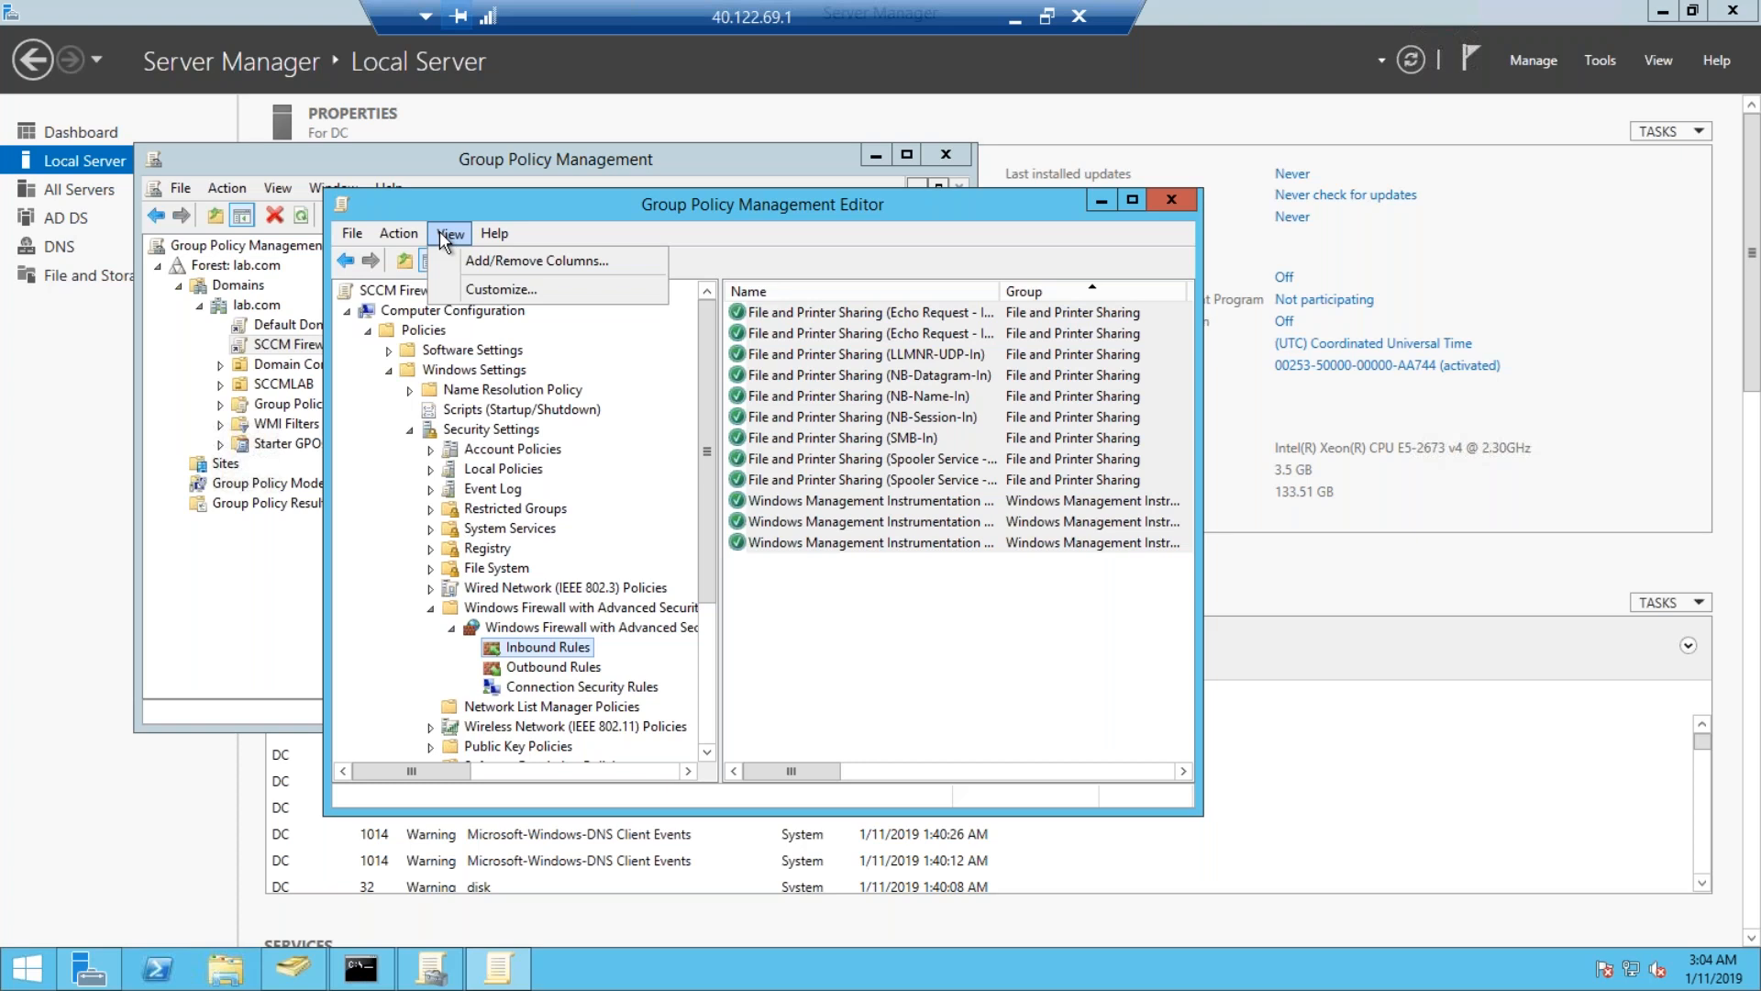
key("Escape")
key("Escape")
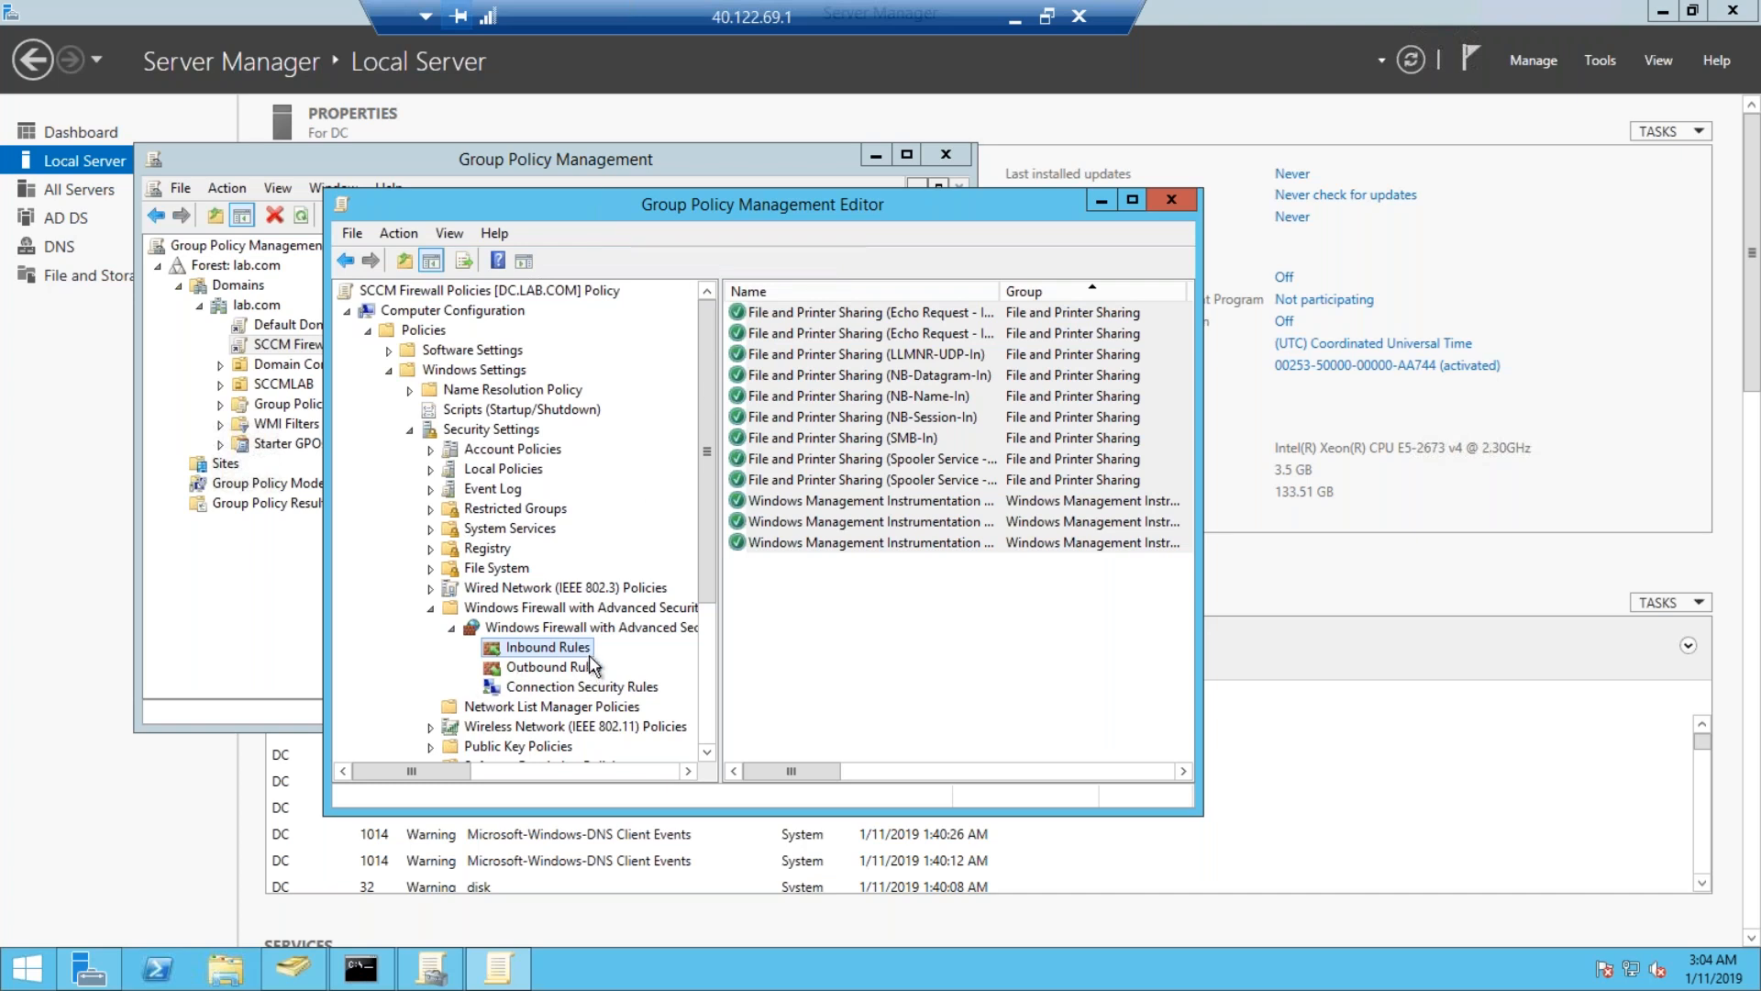
Start a new rule under Outbound Rules as a predefined one for File and Printer Sharing and continue to its list of rules.
left_click(554, 668)
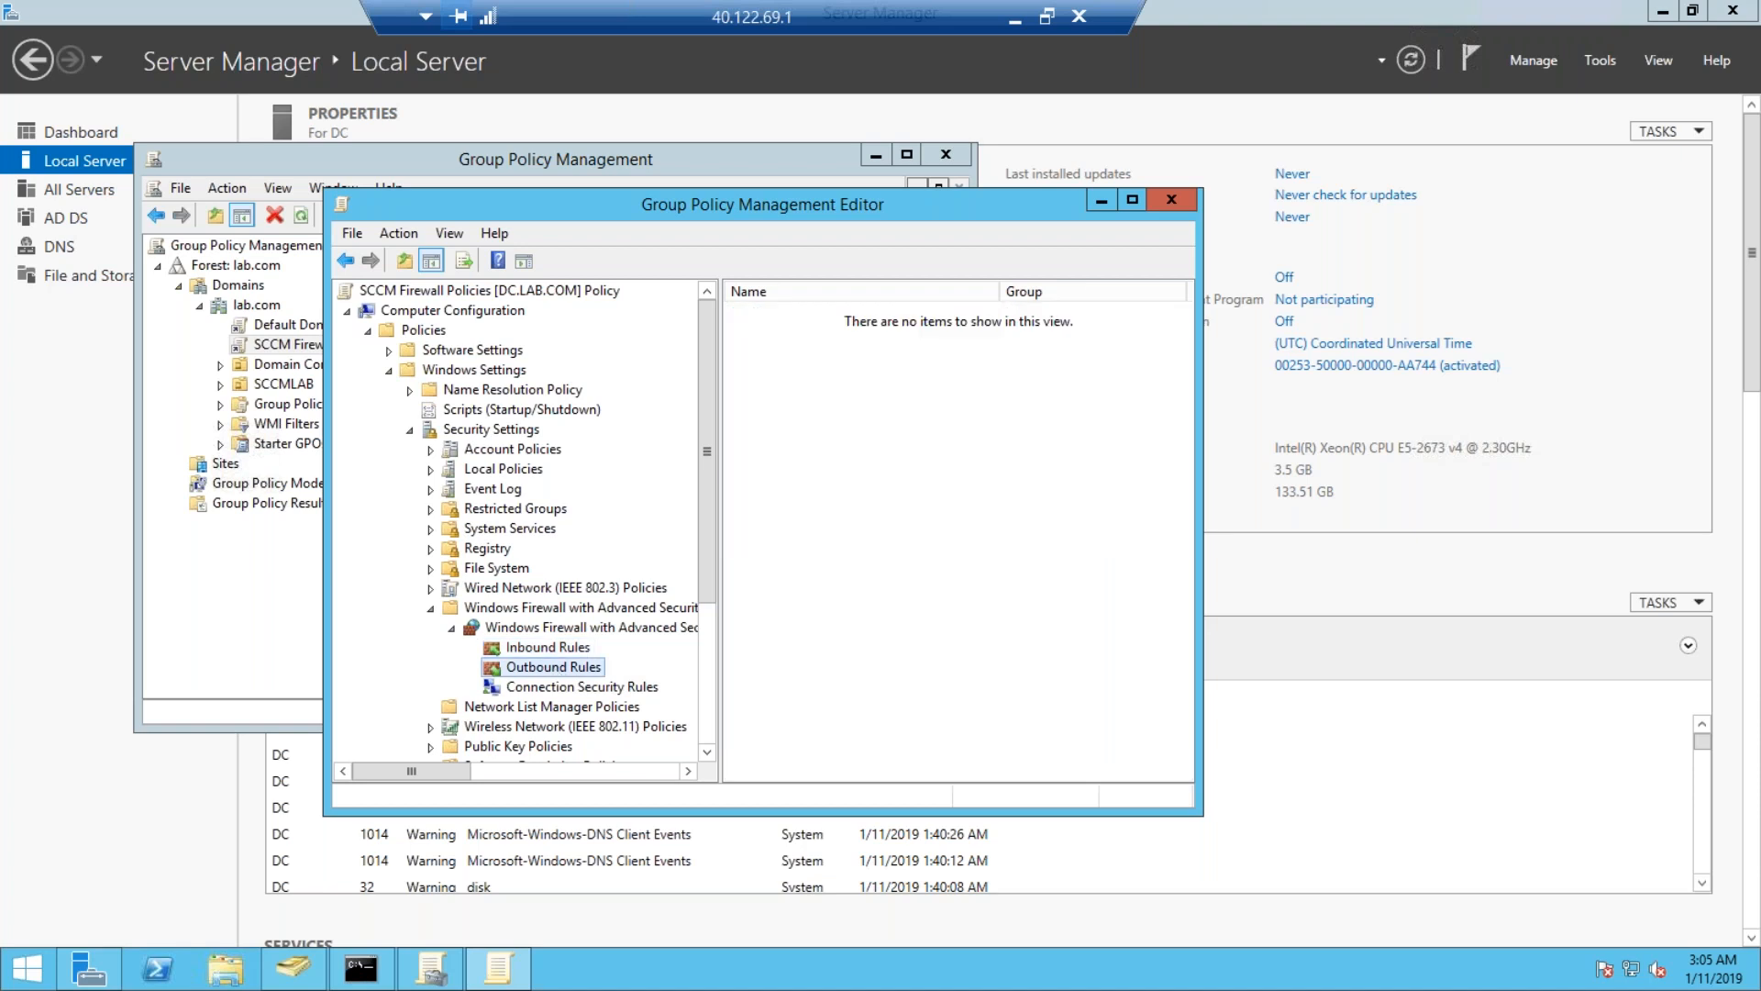
right_click(553, 667)
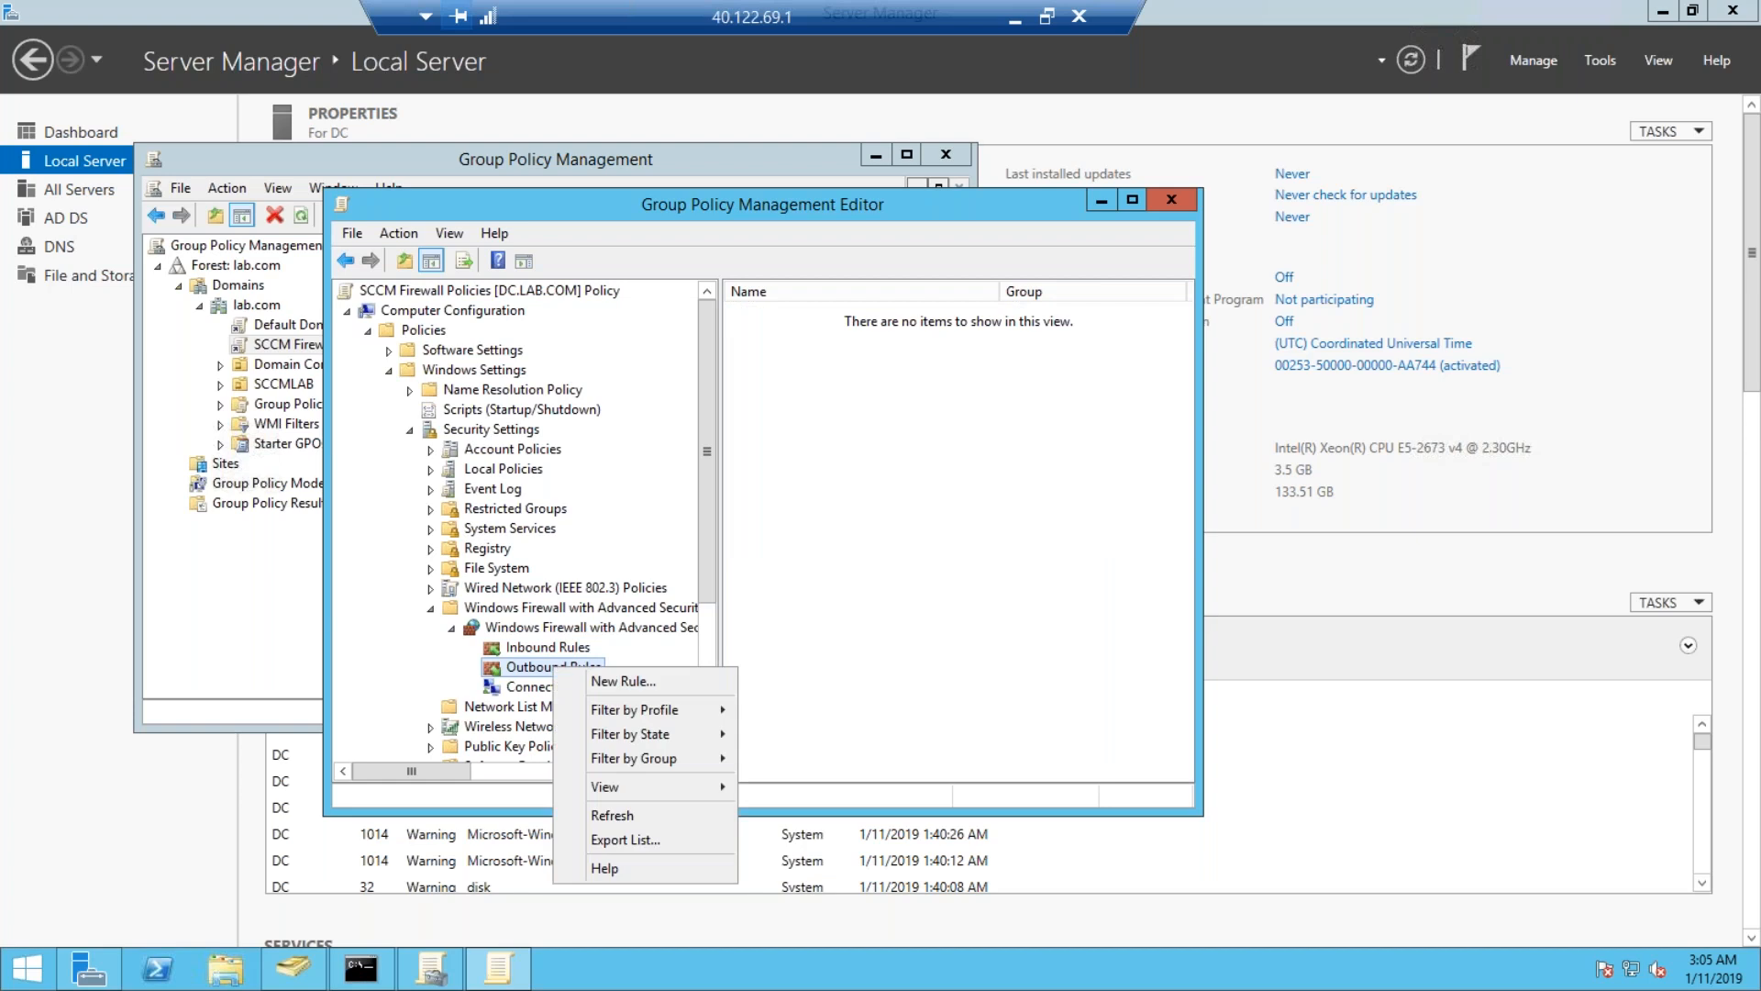
left_click(603, 679)
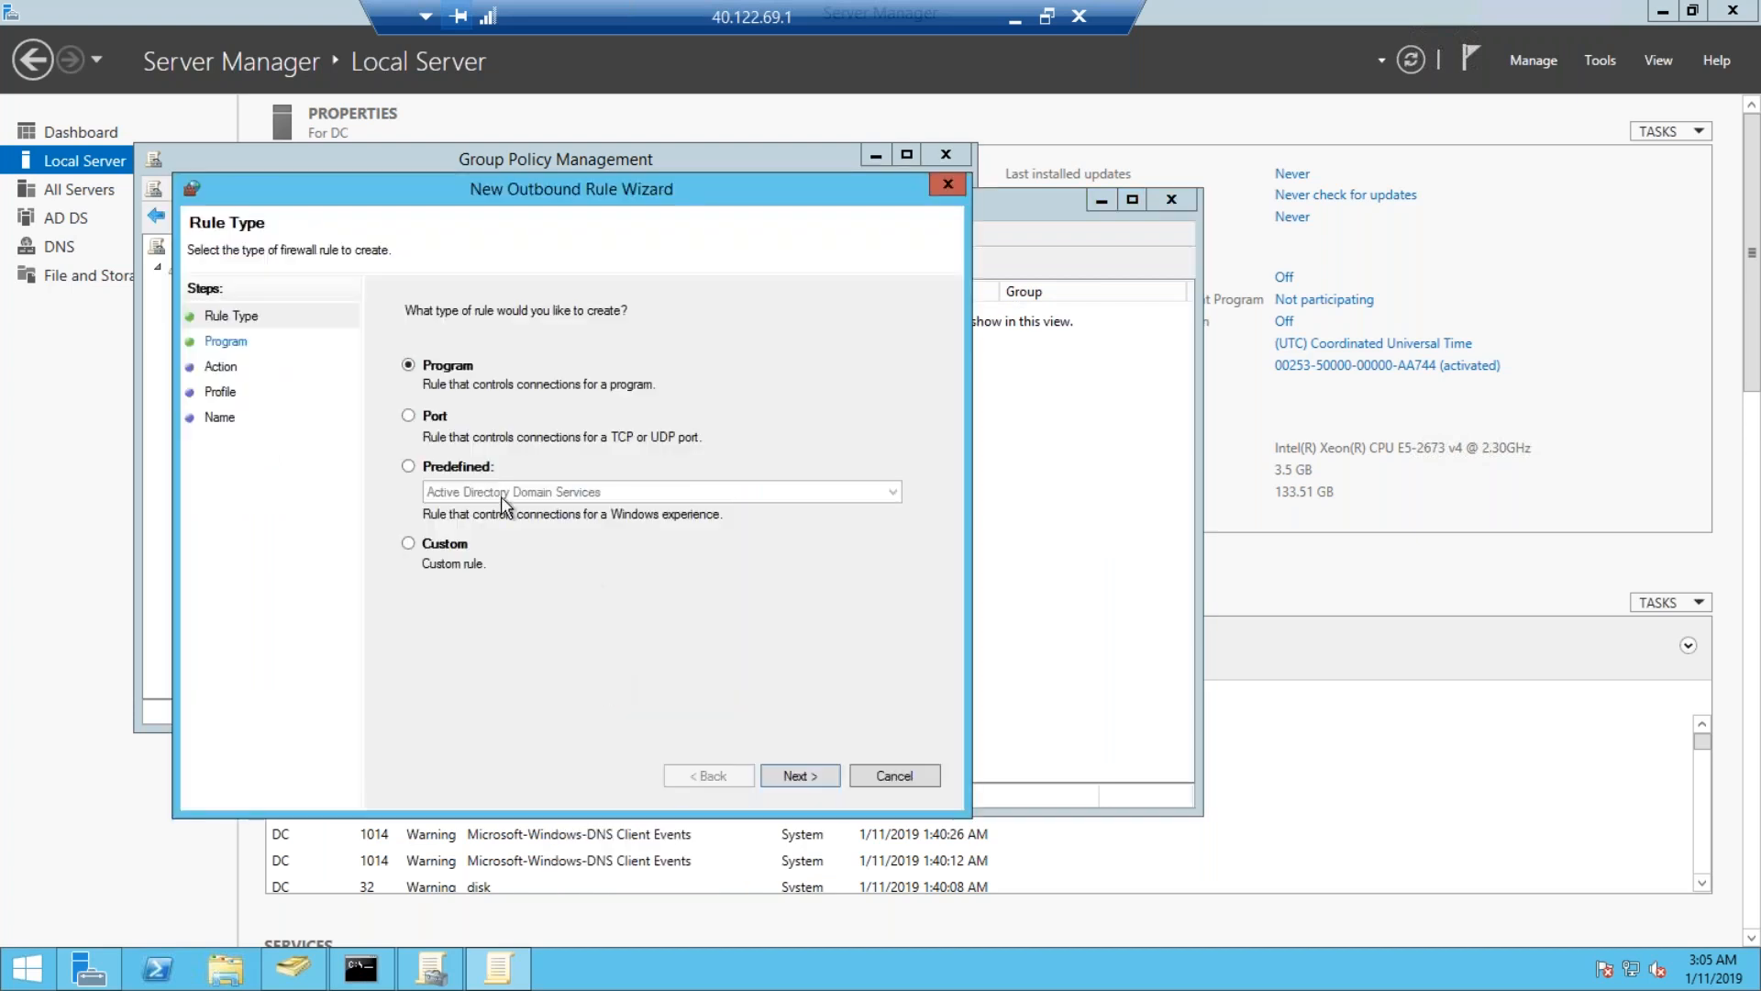
left_click(453, 468)
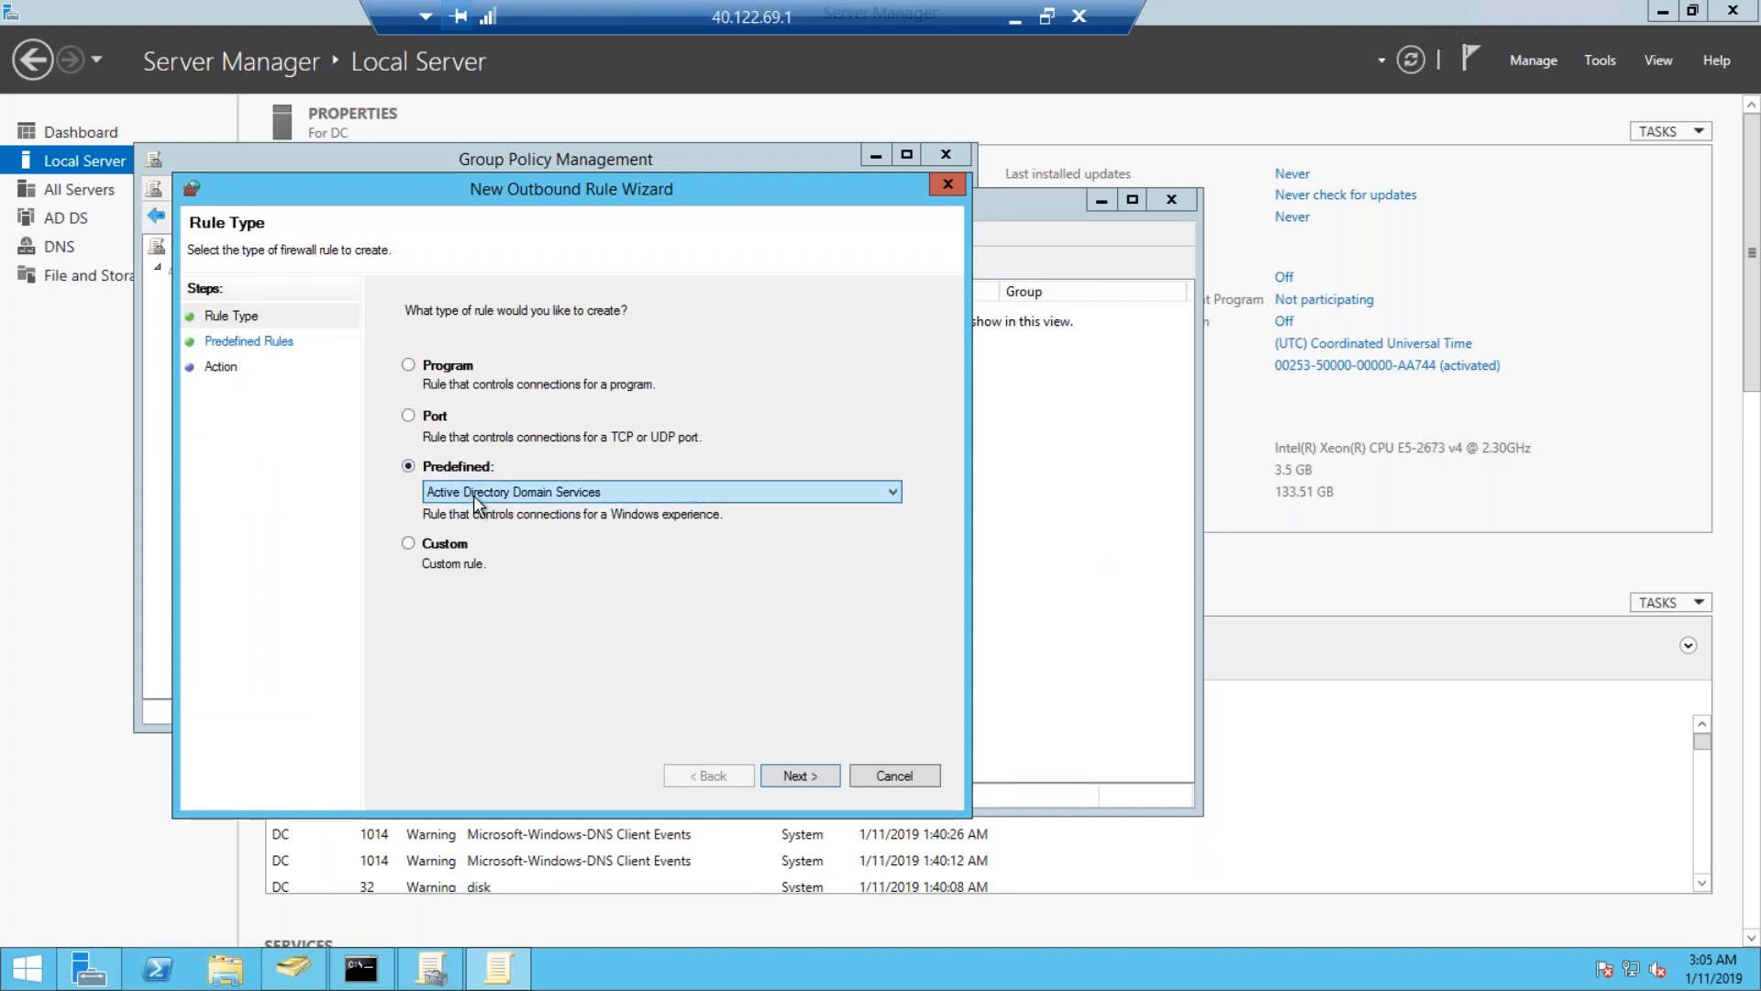
left_click(473, 495)
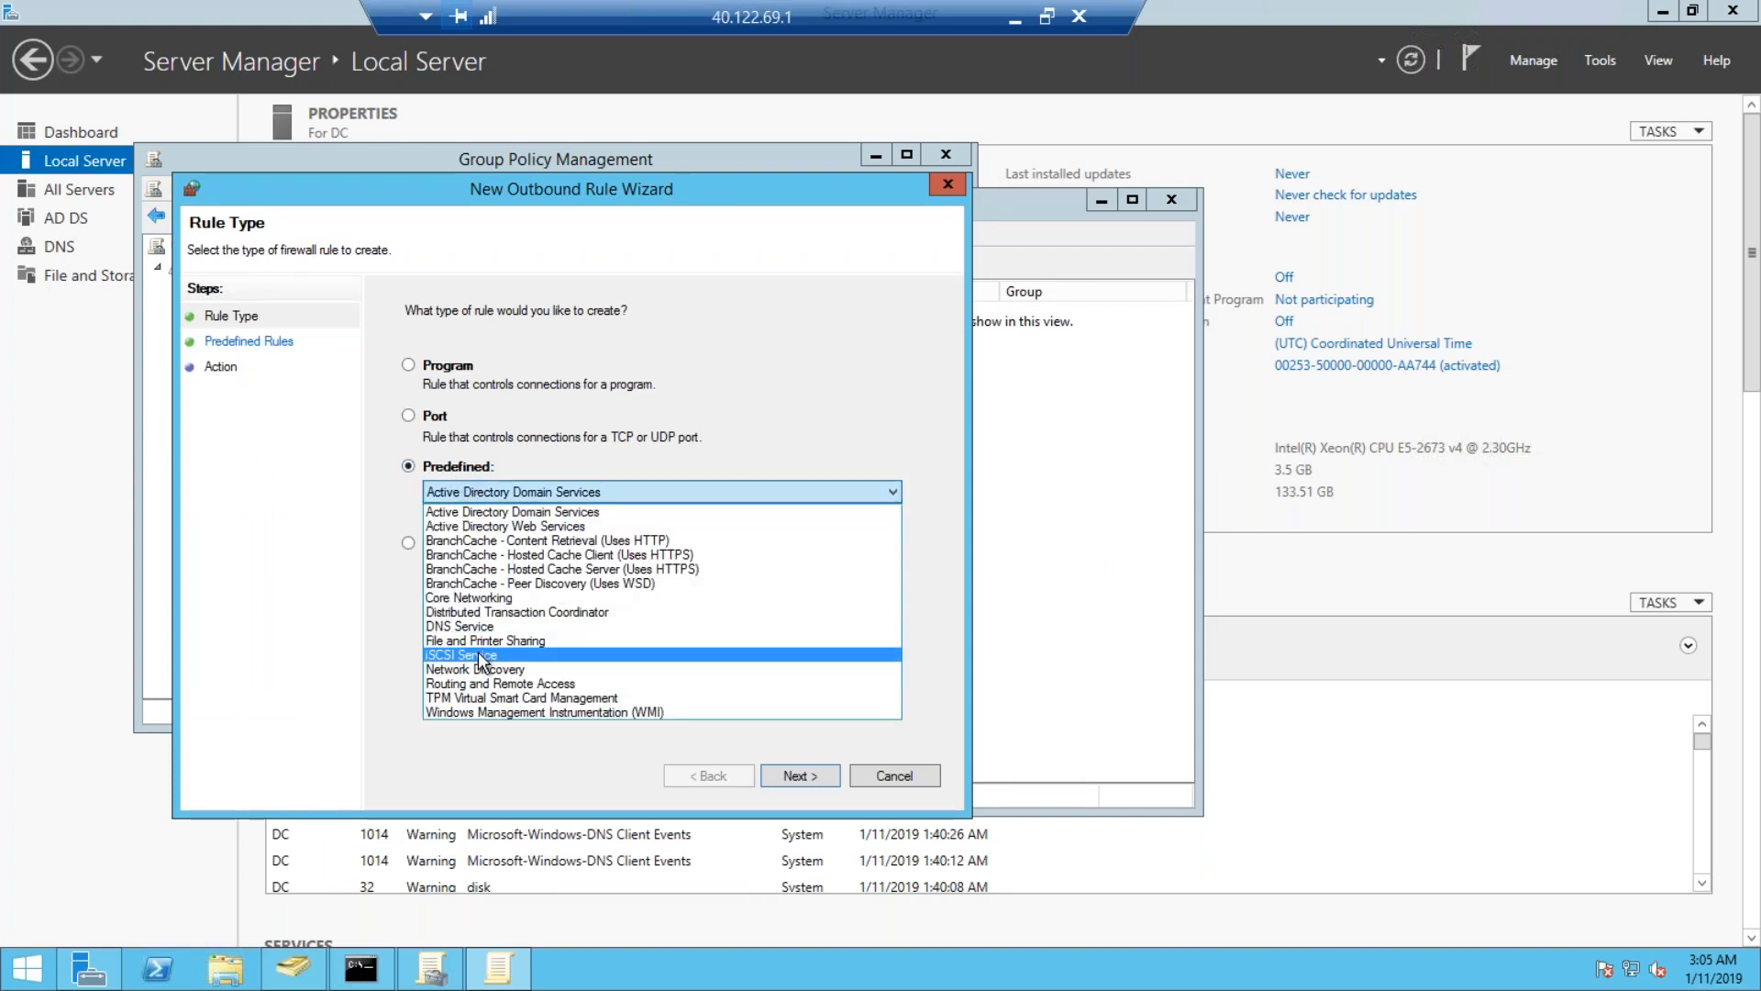
left_click(512, 641)
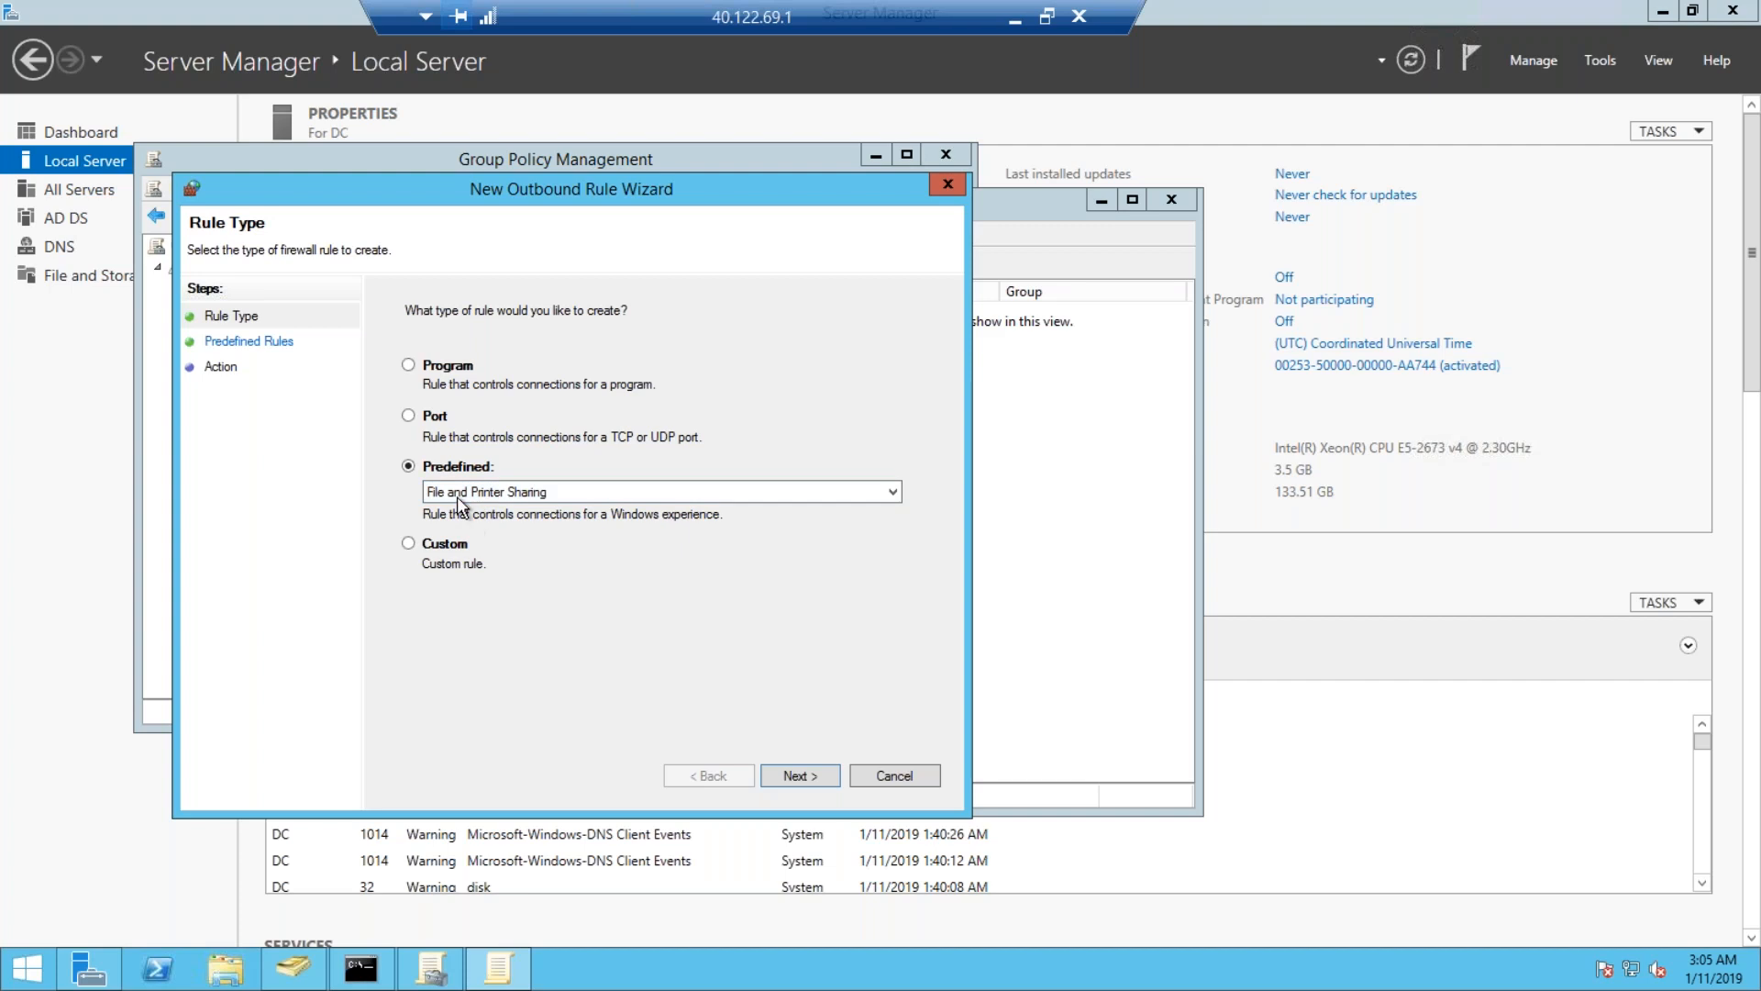
left_click(800, 777)
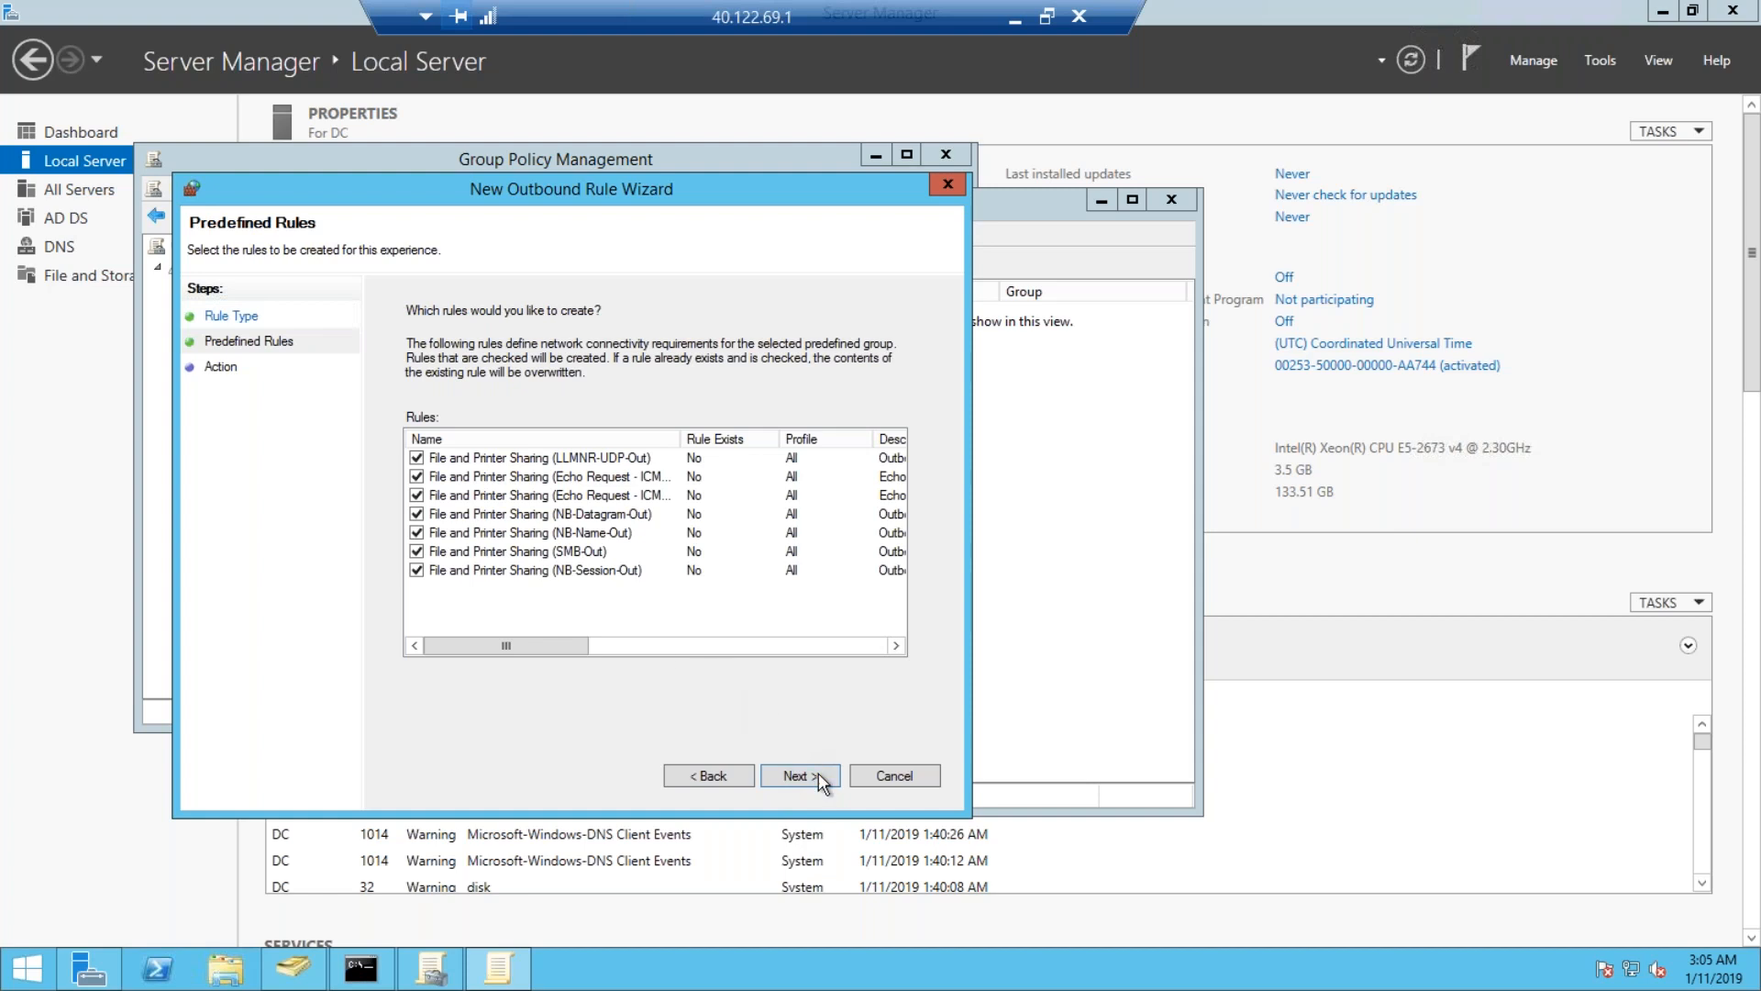
Keep all the File and Printer Sharing outbound rules checked and create them with the action Allow the connection.
left_click(818, 775)
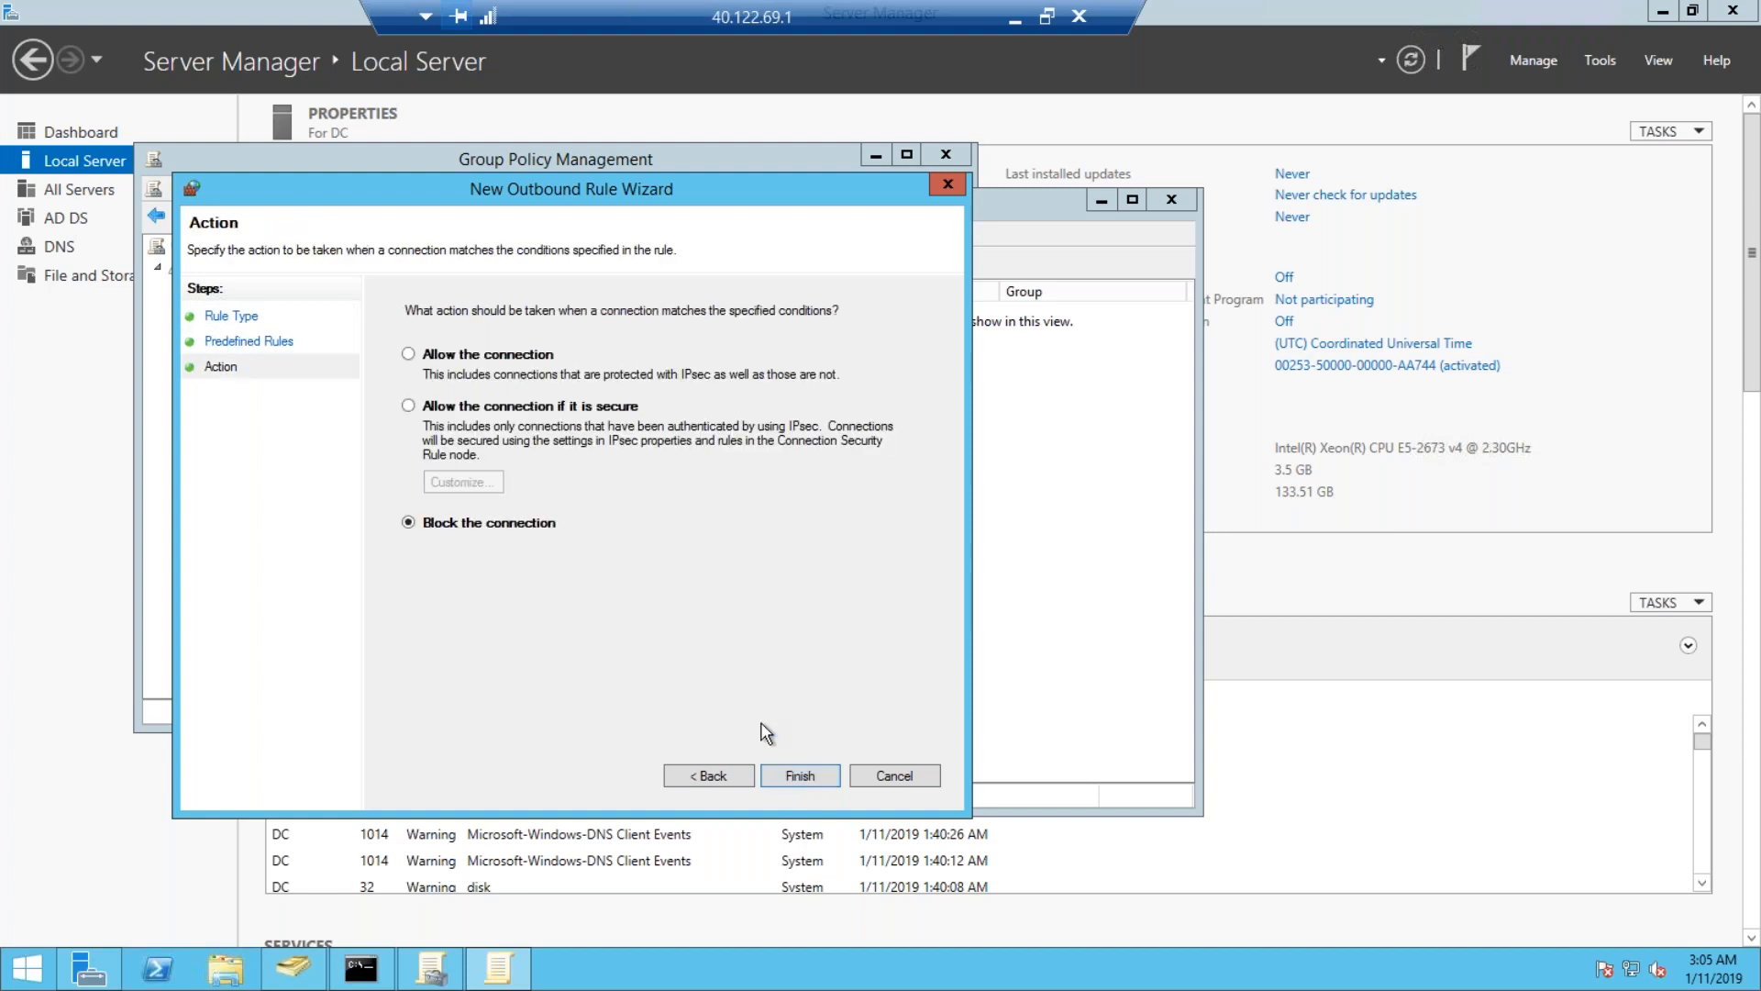
left_click(424, 359)
left_click(798, 775)
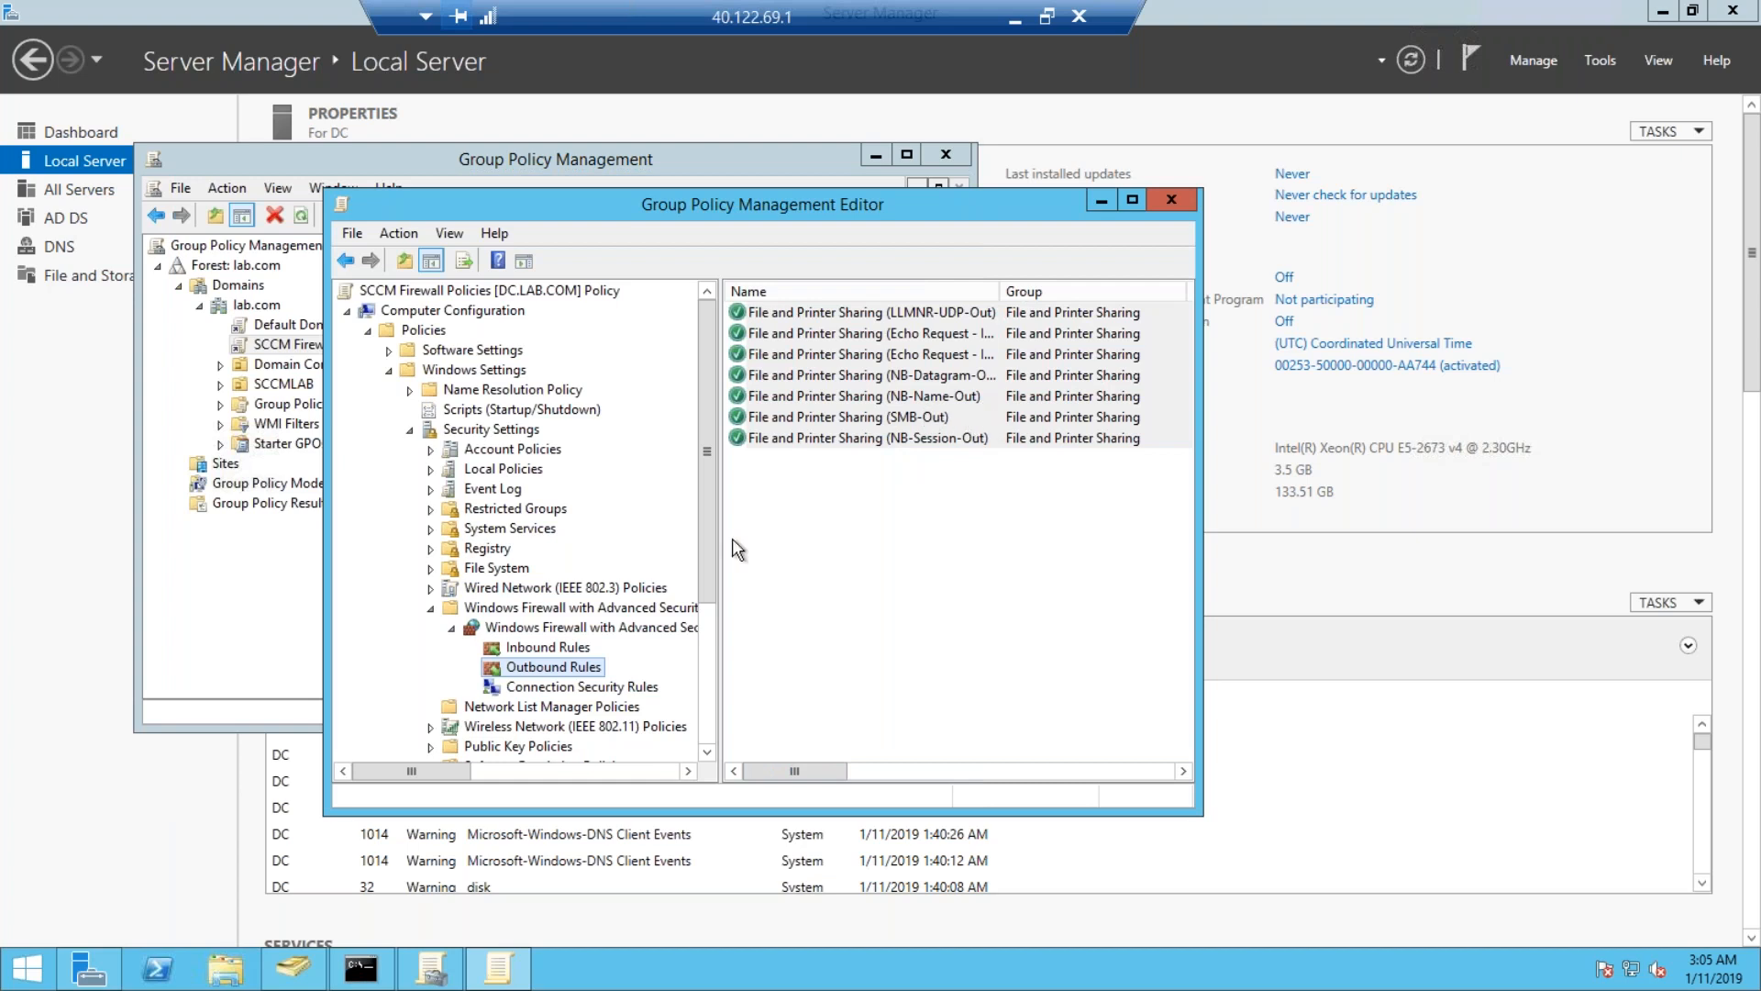
Review the Inbound Rules and Outbound Rules created in the policy, and close the policy editor.
left_click(561, 648)
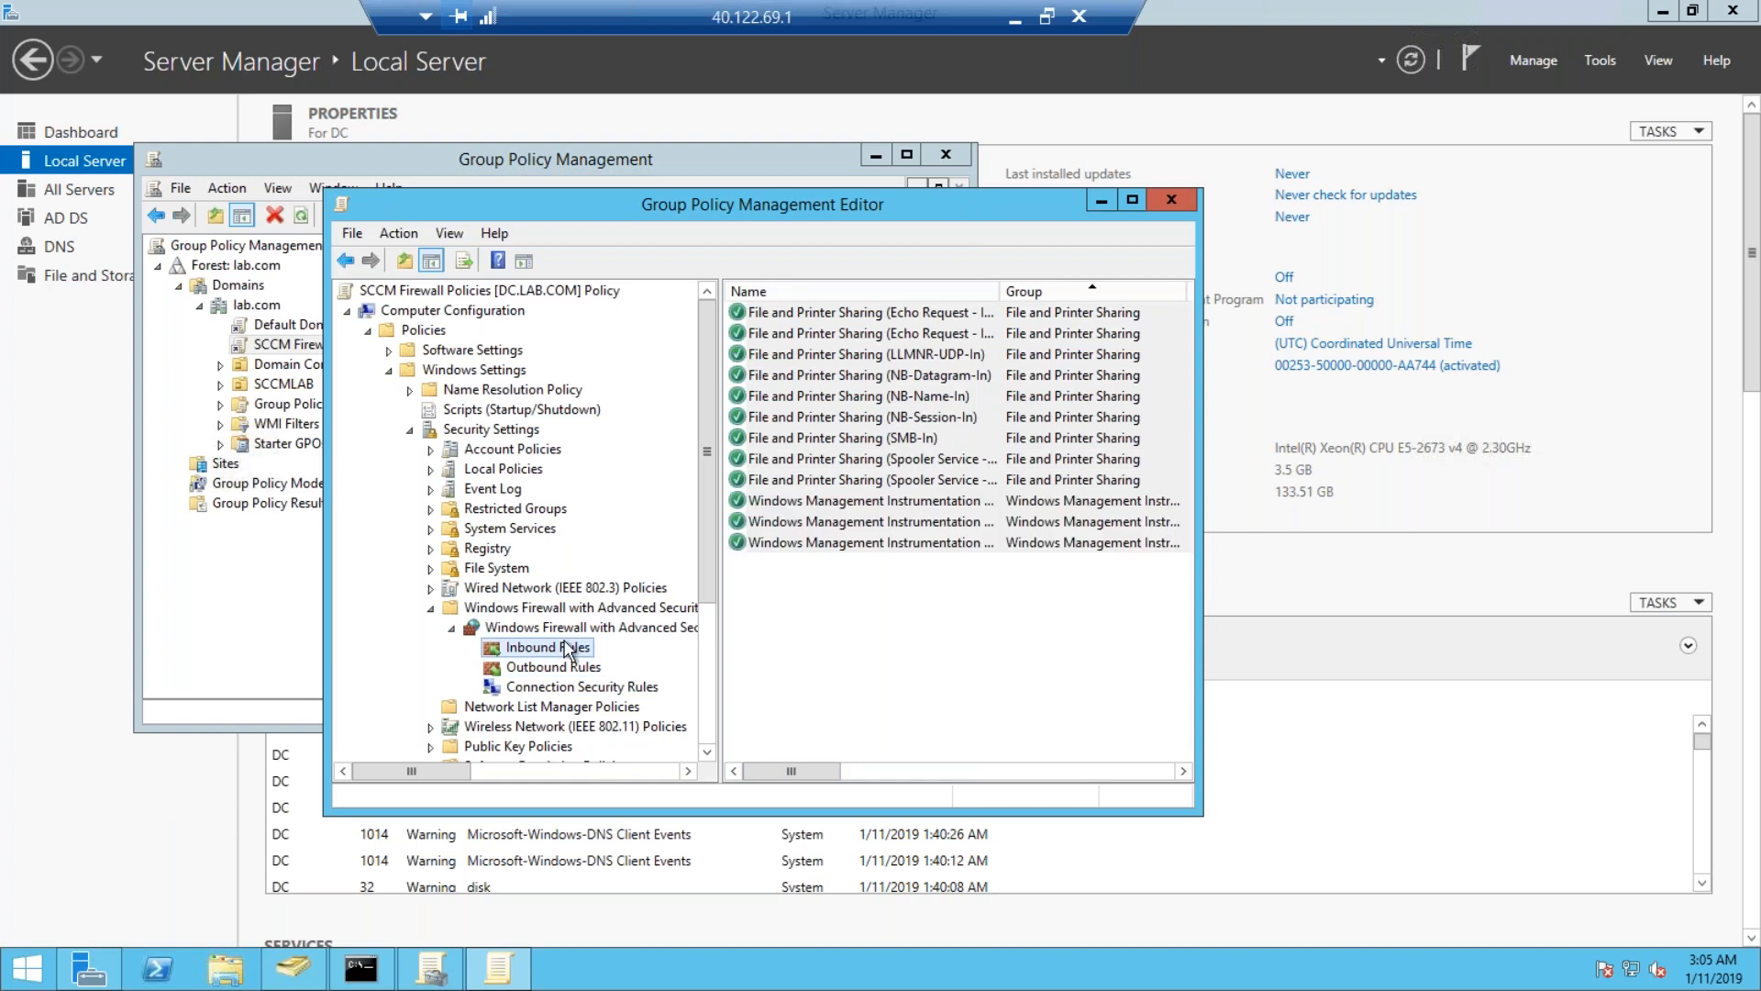
left_click(811, 462)
left_click(826, 499)
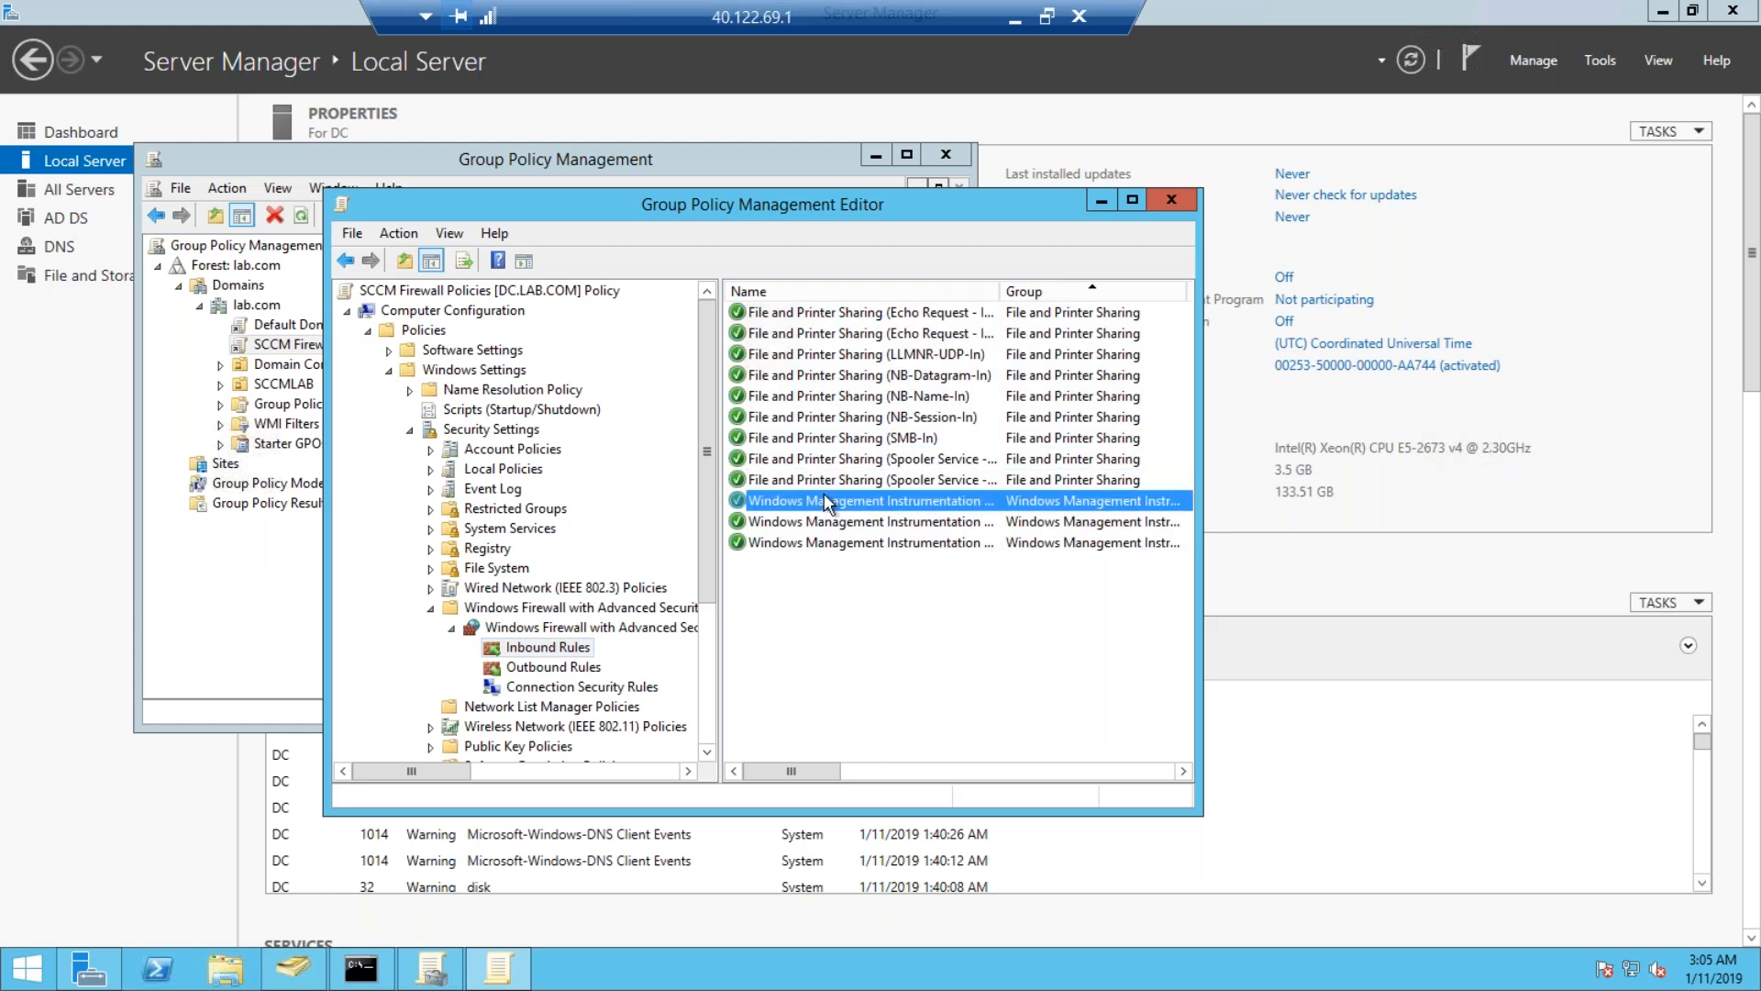
left_click(522, 670)
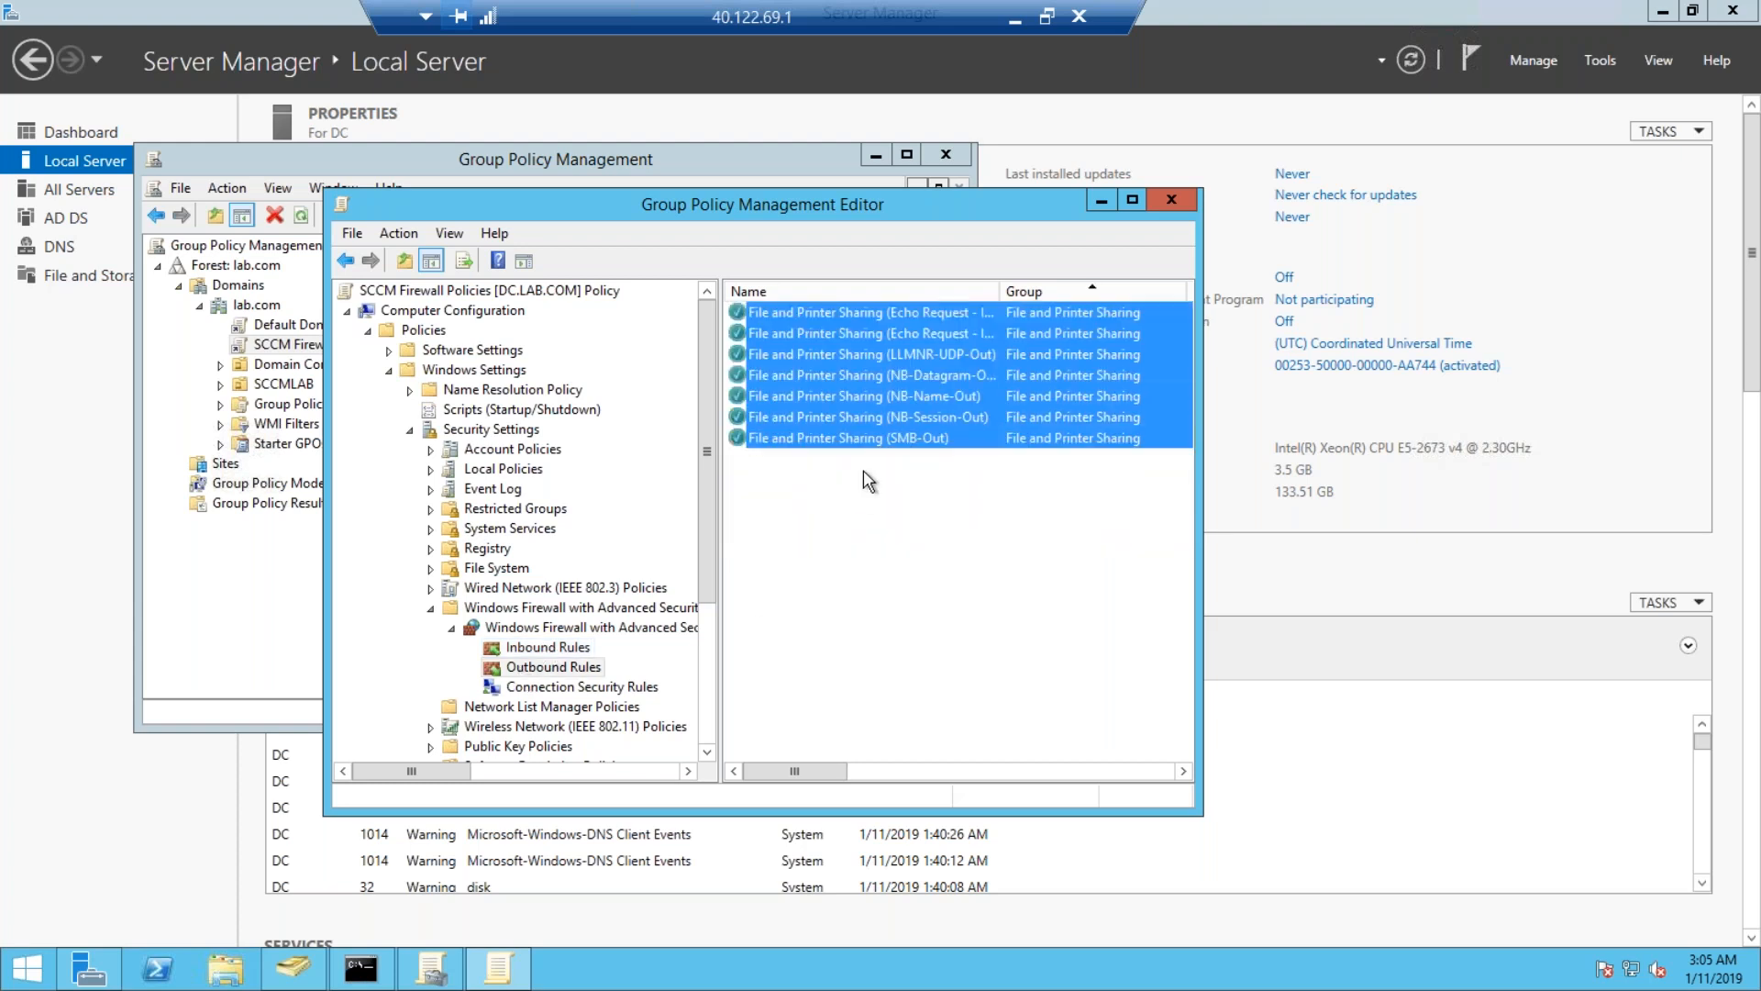
left_click(873, 402)
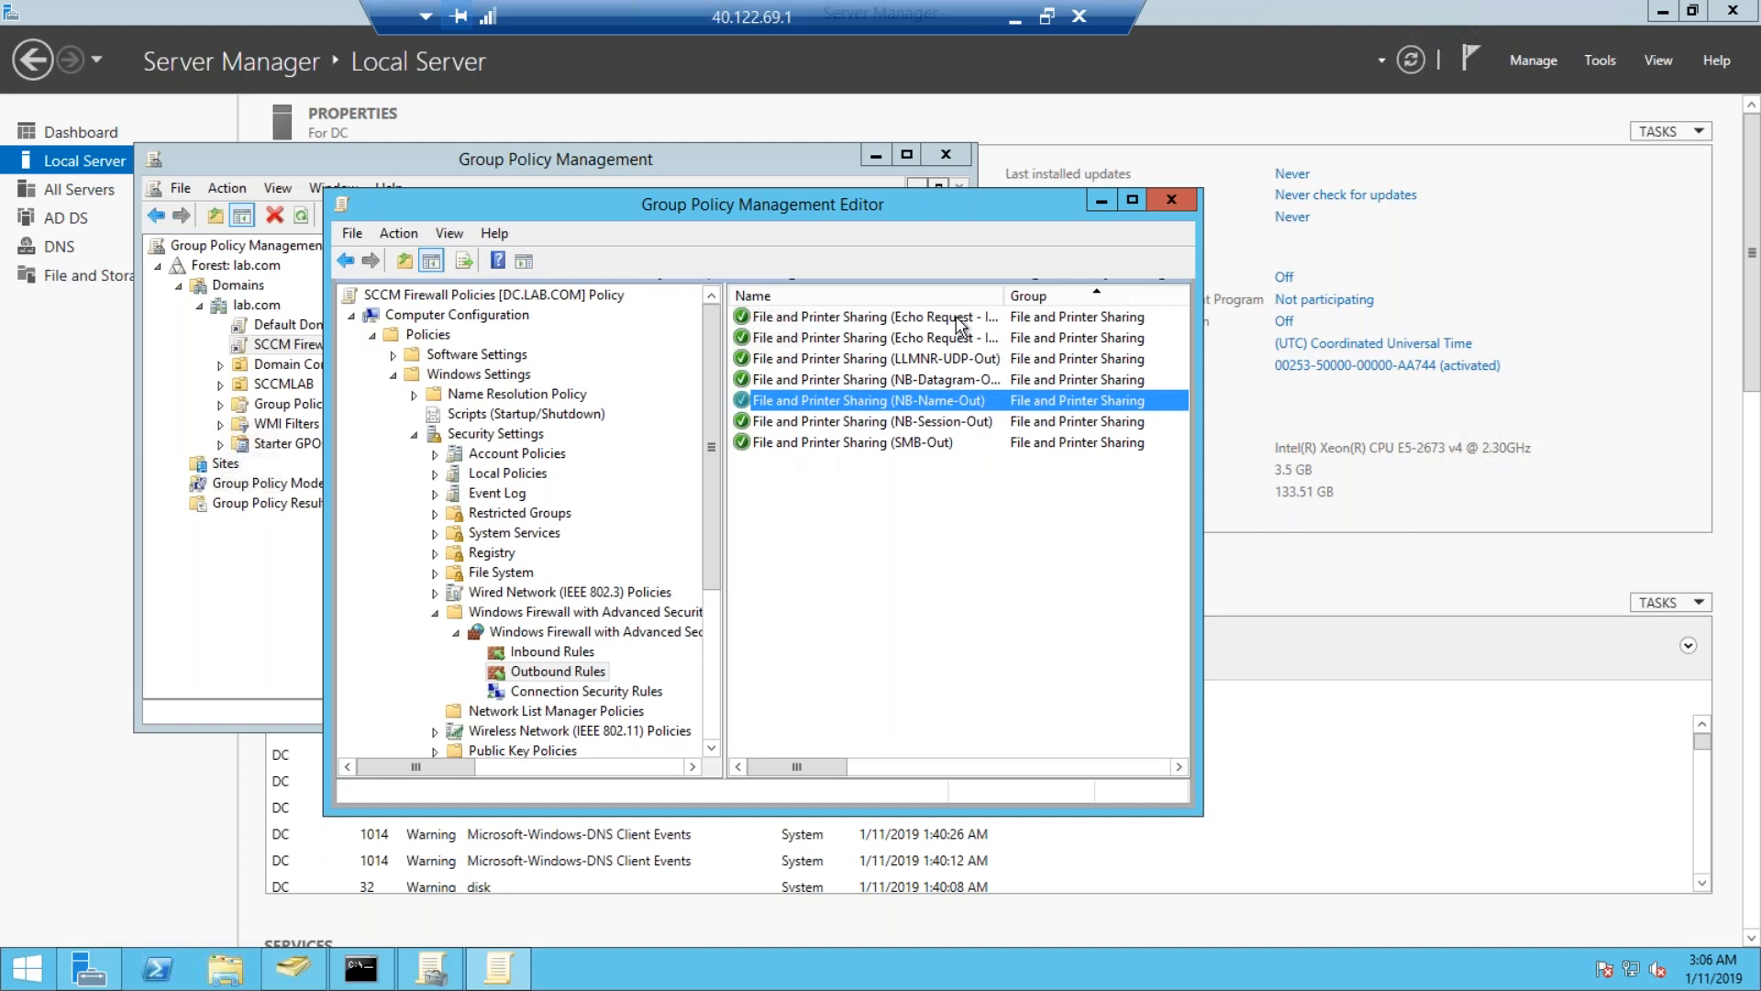
left_click(1173, 200)
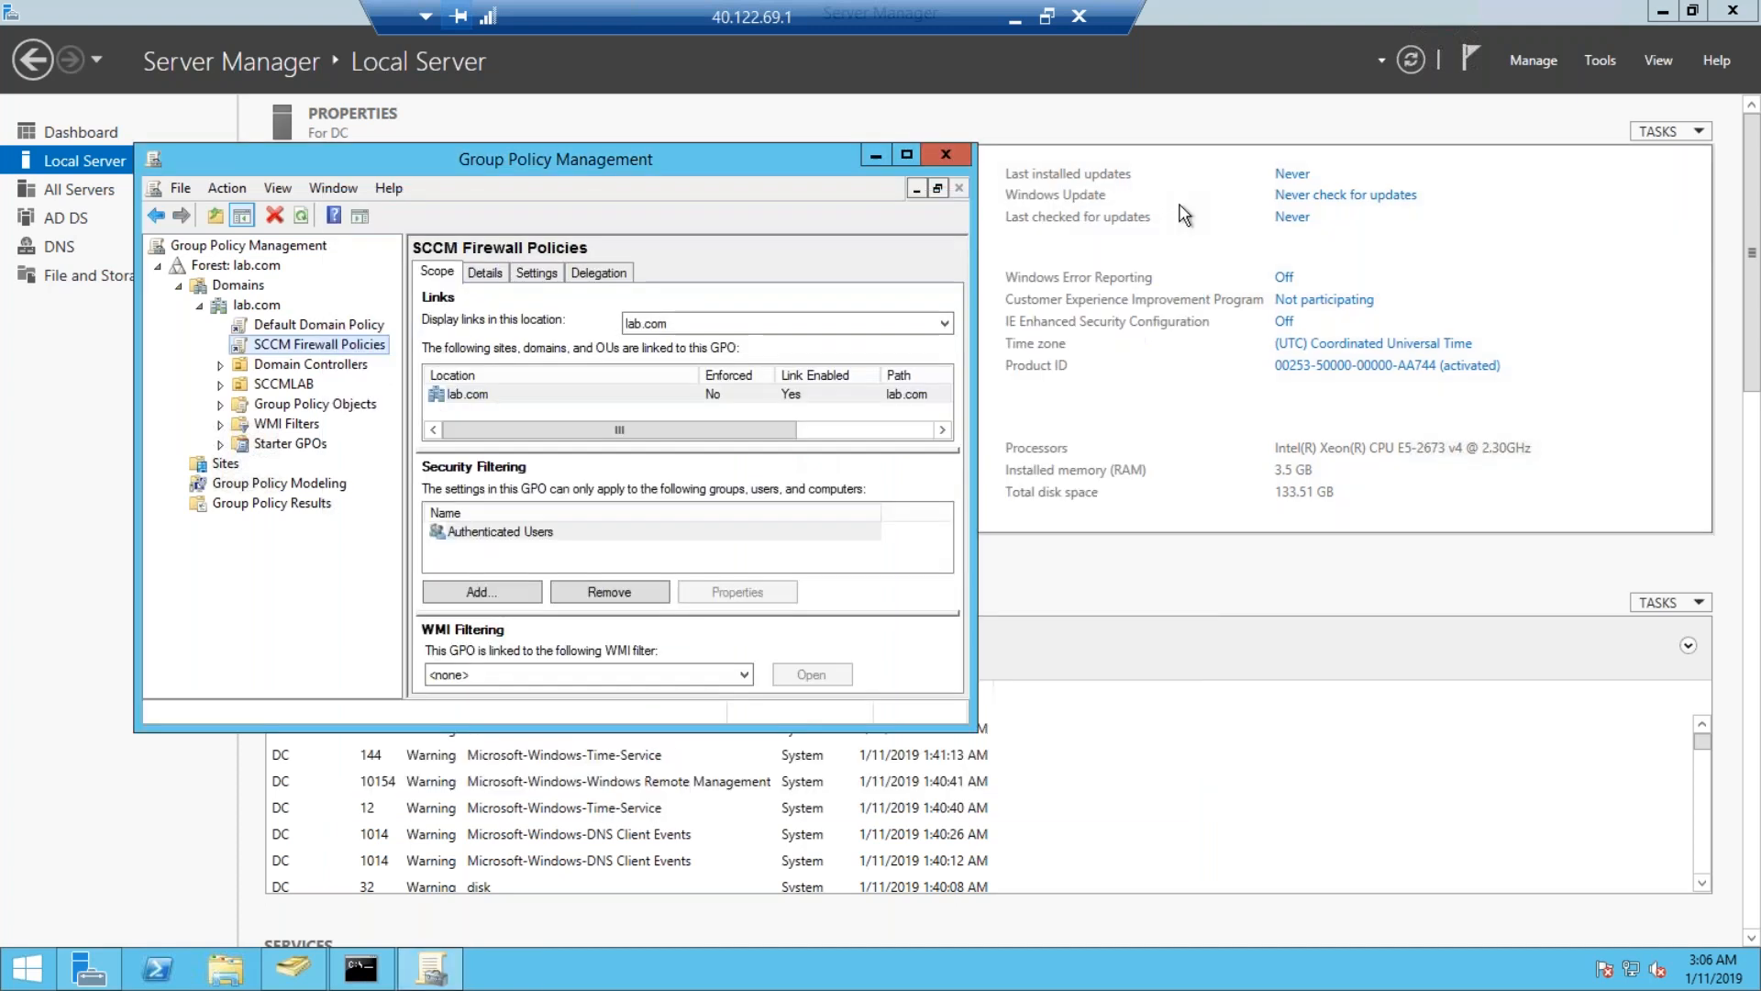
Refresh the SCCM Firewall Policies GPO and reopen it for editing.
right_click(311, 341)
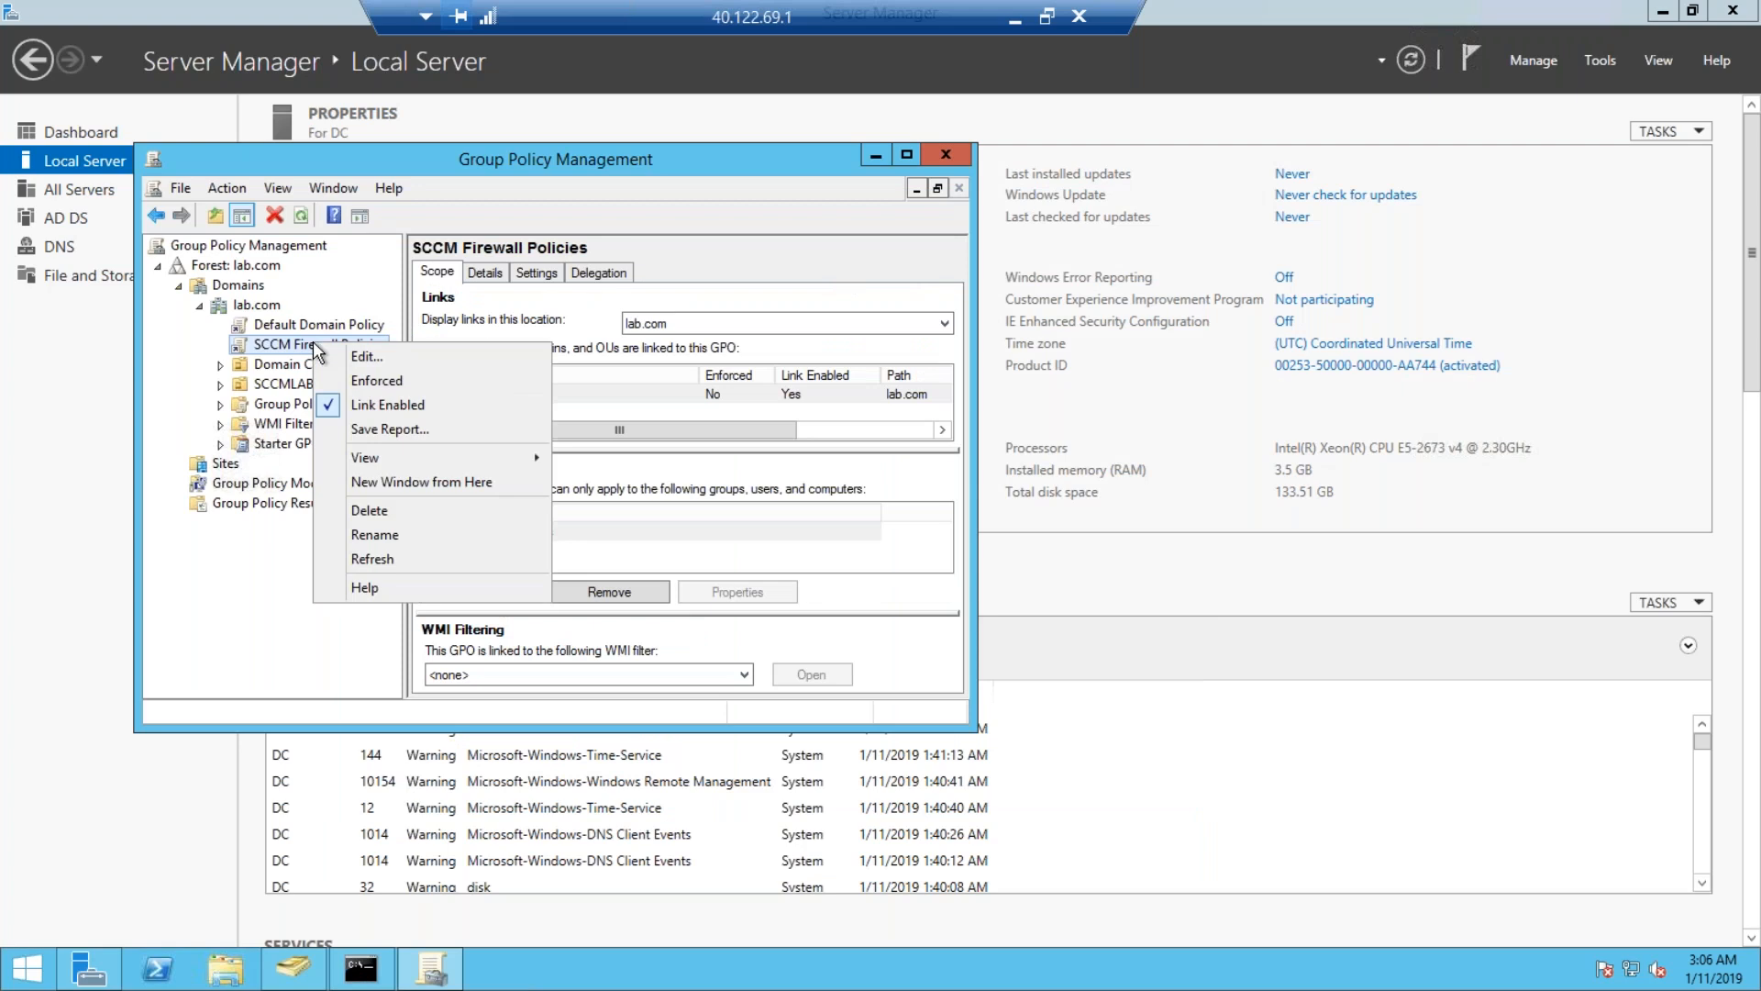
left_click(301, 215)
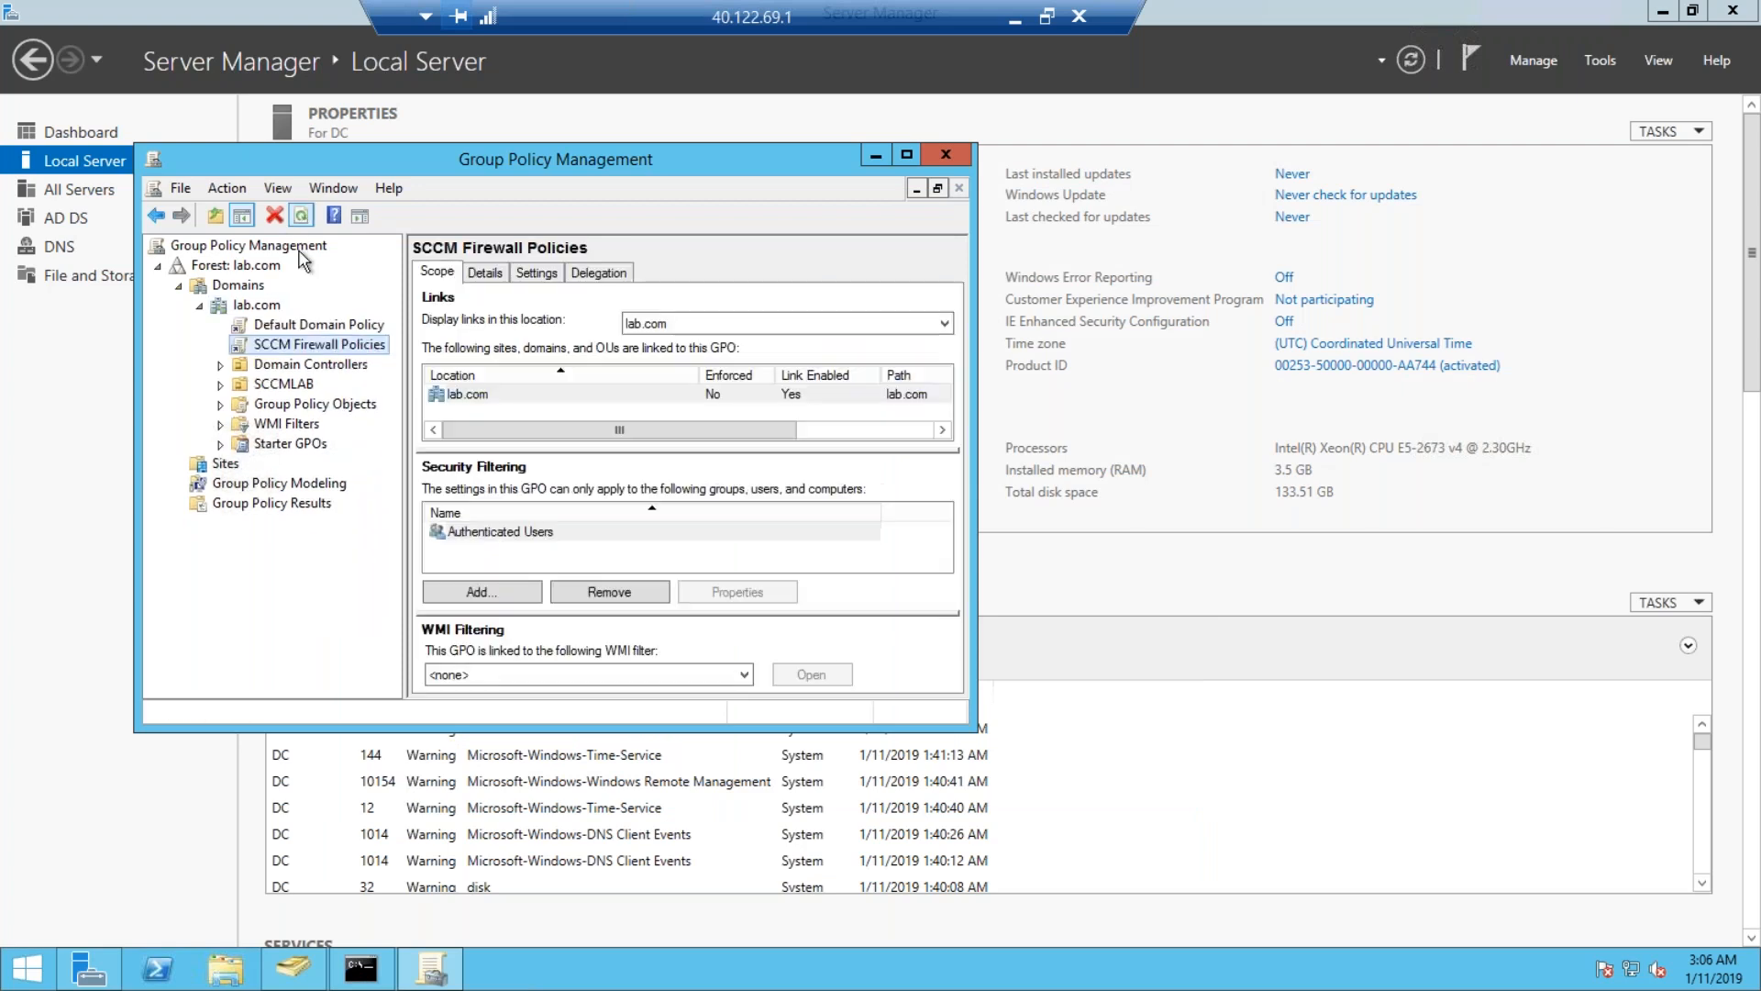
right_click(321, 339)
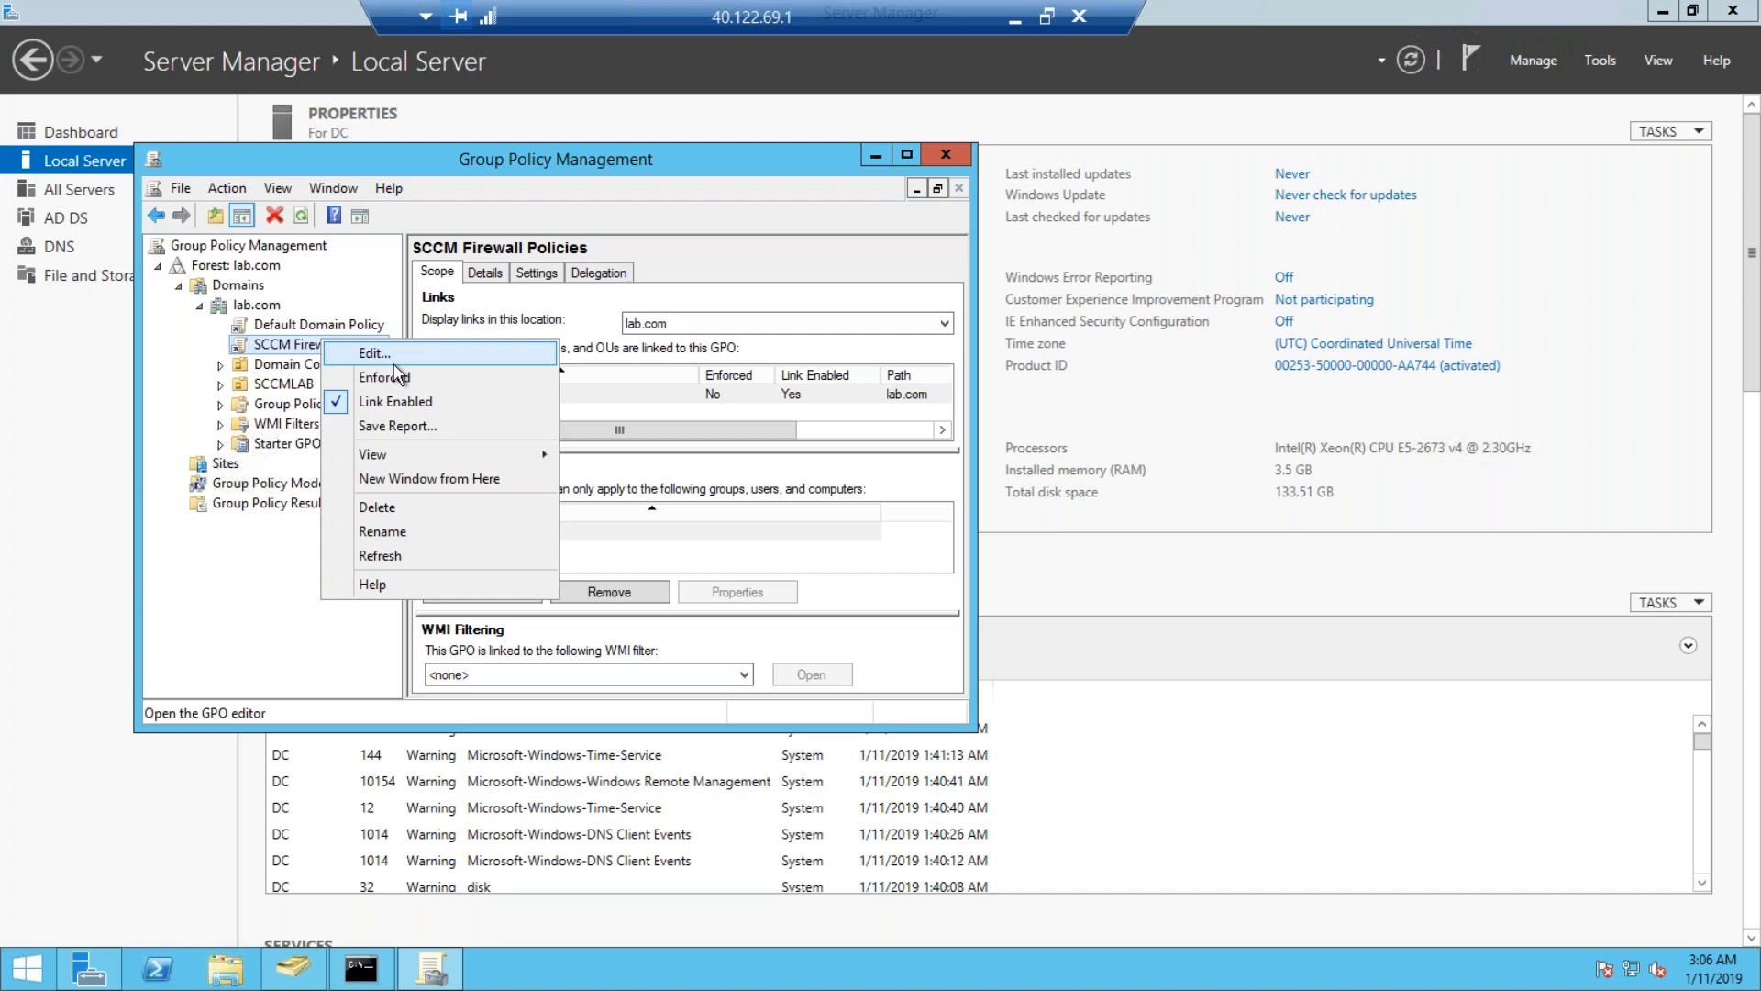
left_click(420, 353)
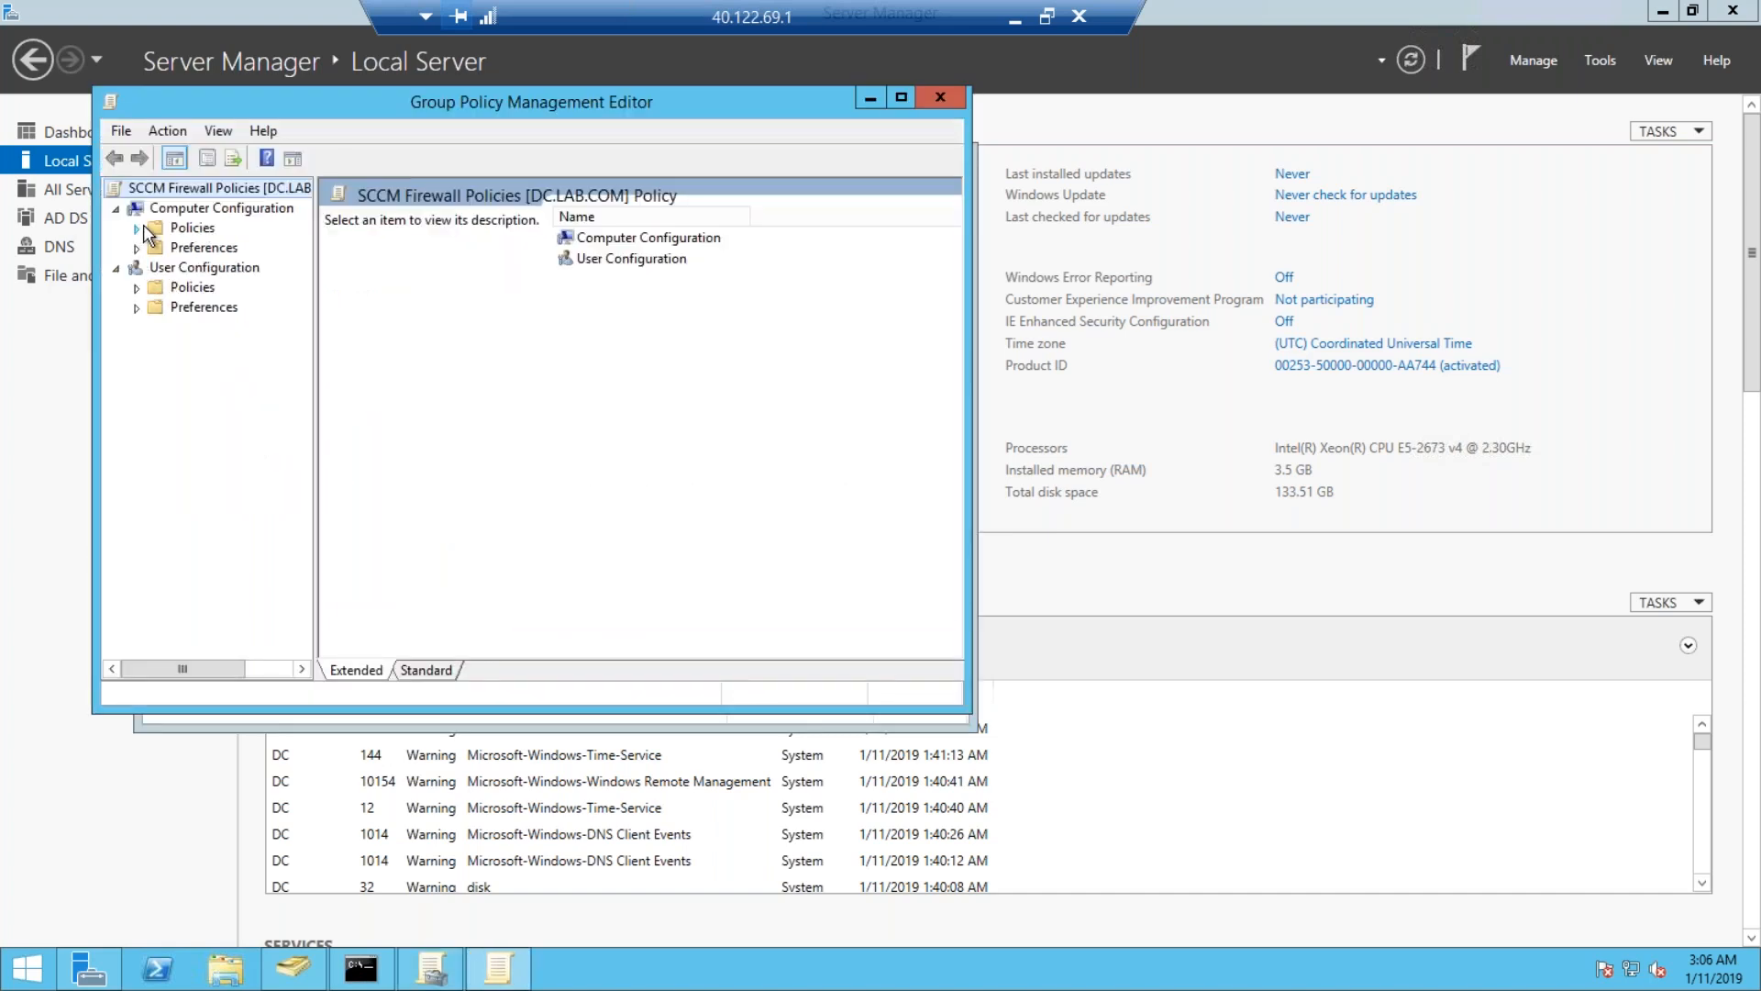
Expand the computer policies through Windows Settings and Security Settings down to the rule nodes of Windows Firewall with Advanced Security, widening the tree.
left_click(139, 228)
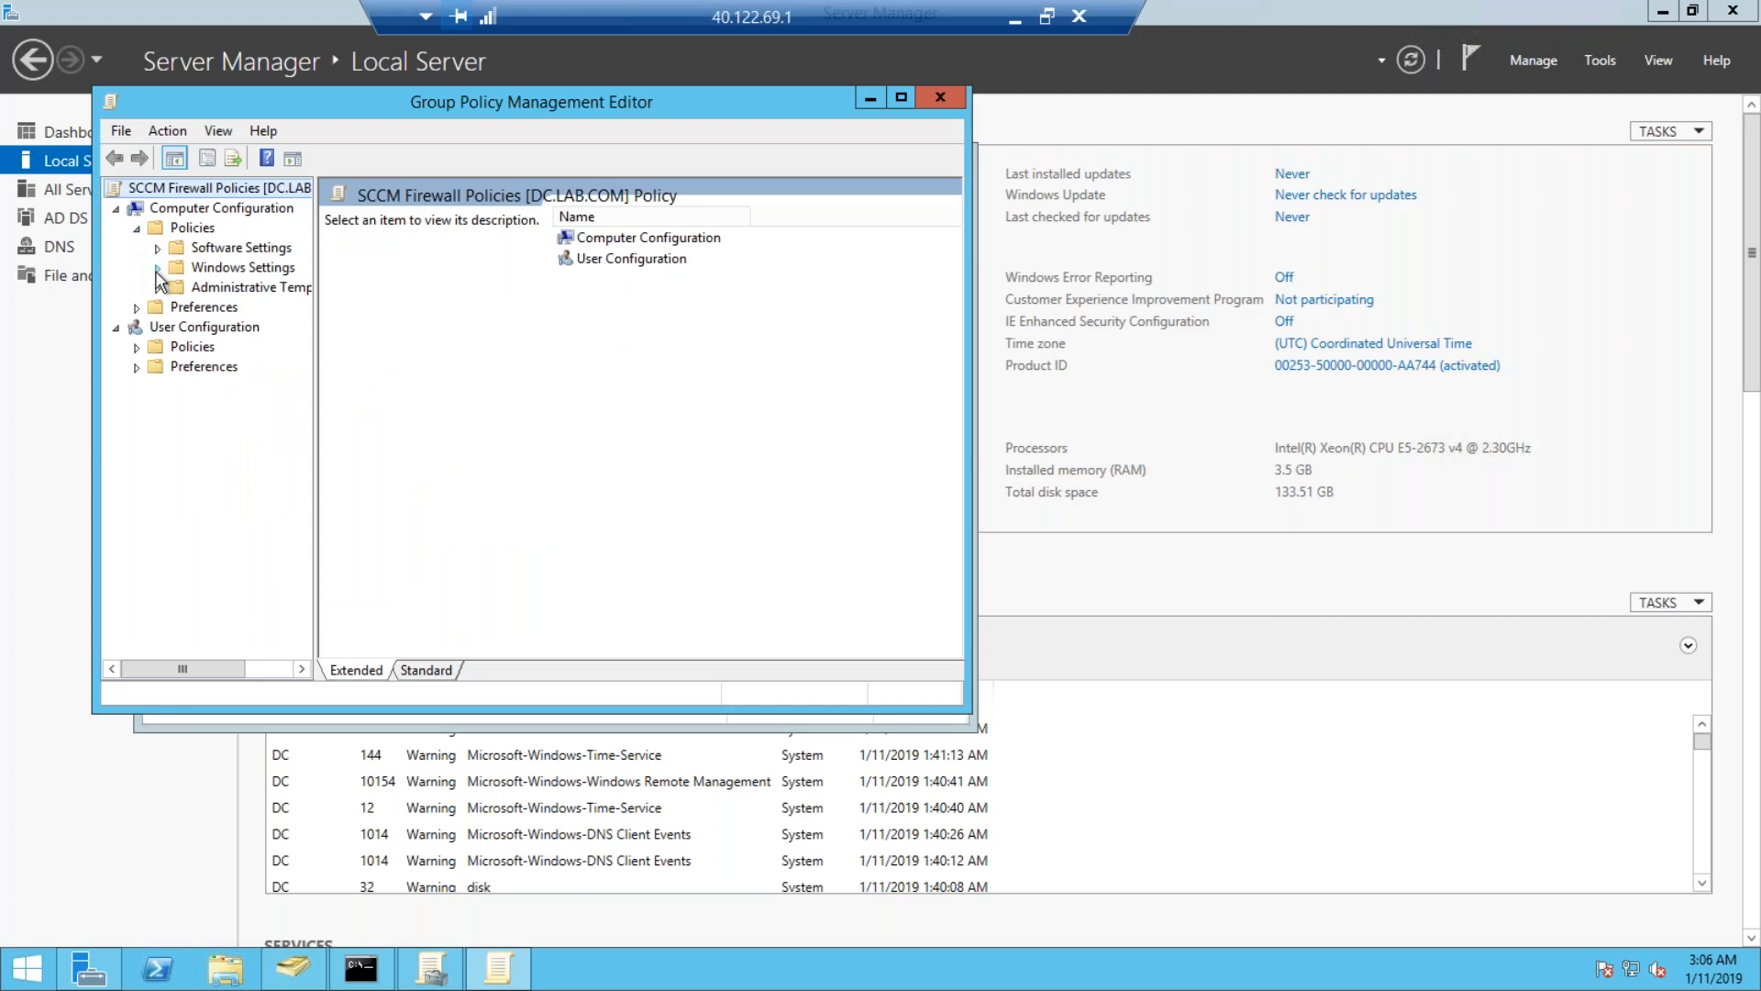
left_click(157, 268)
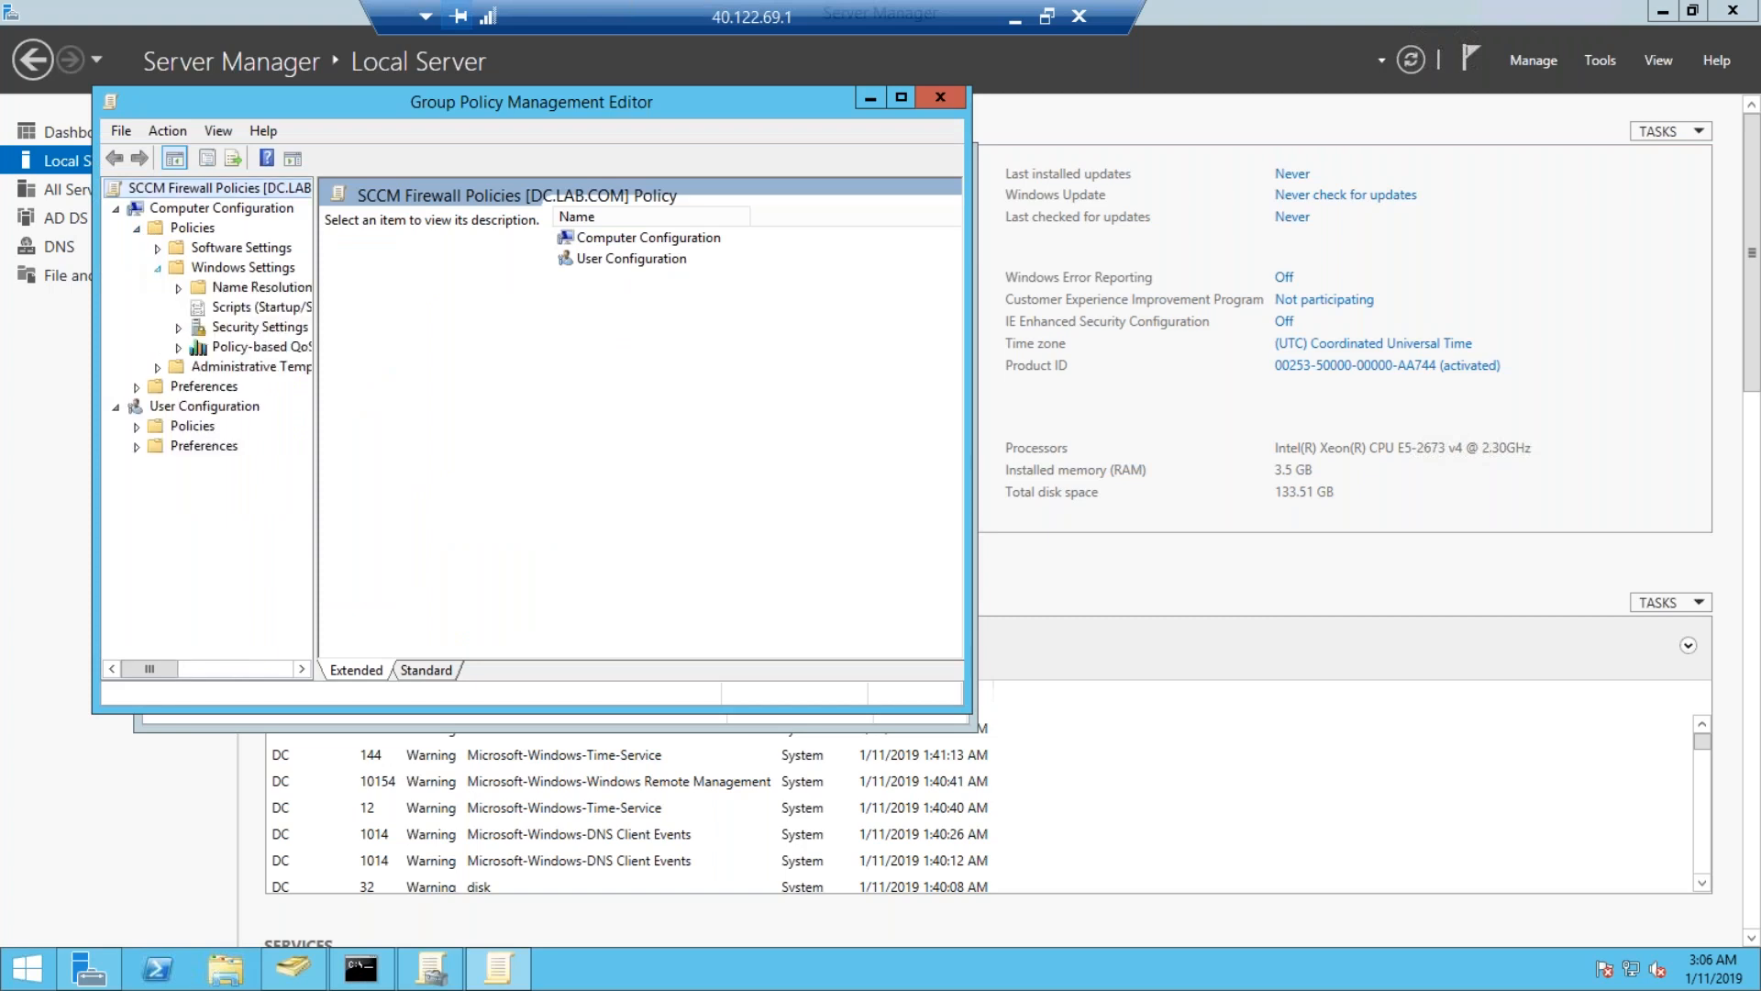
left_click(178, 326)
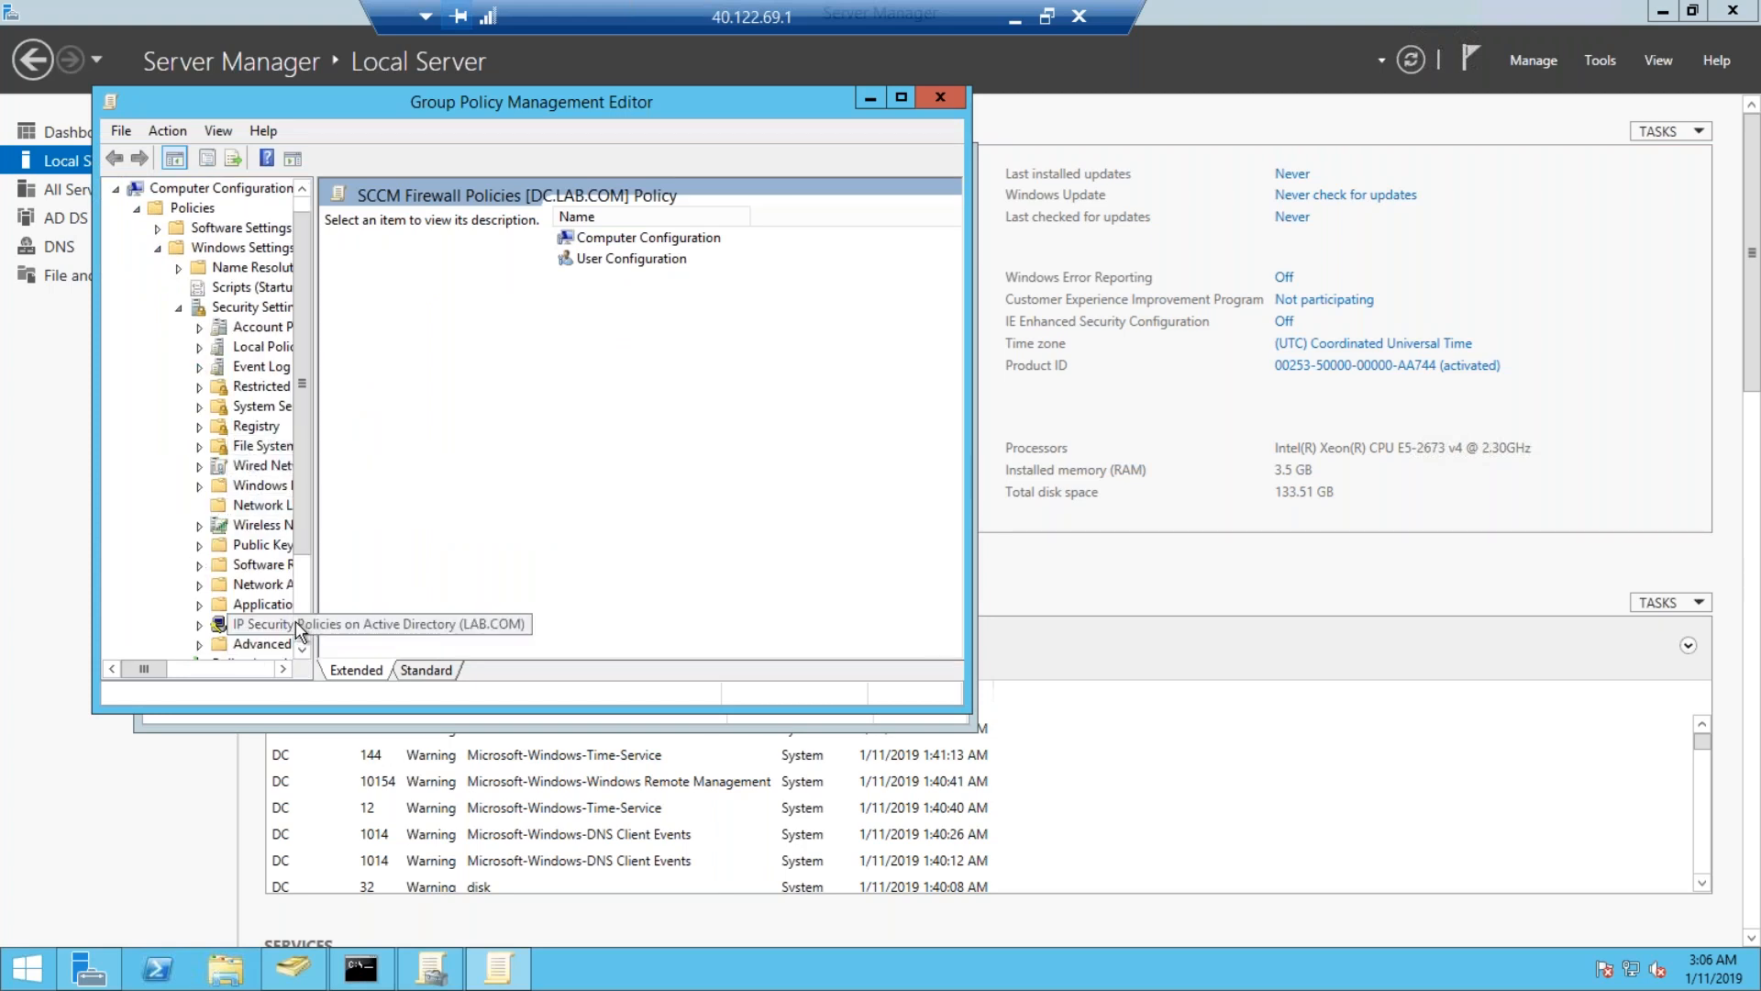
left_click_drag(315, 606, 427, 610)
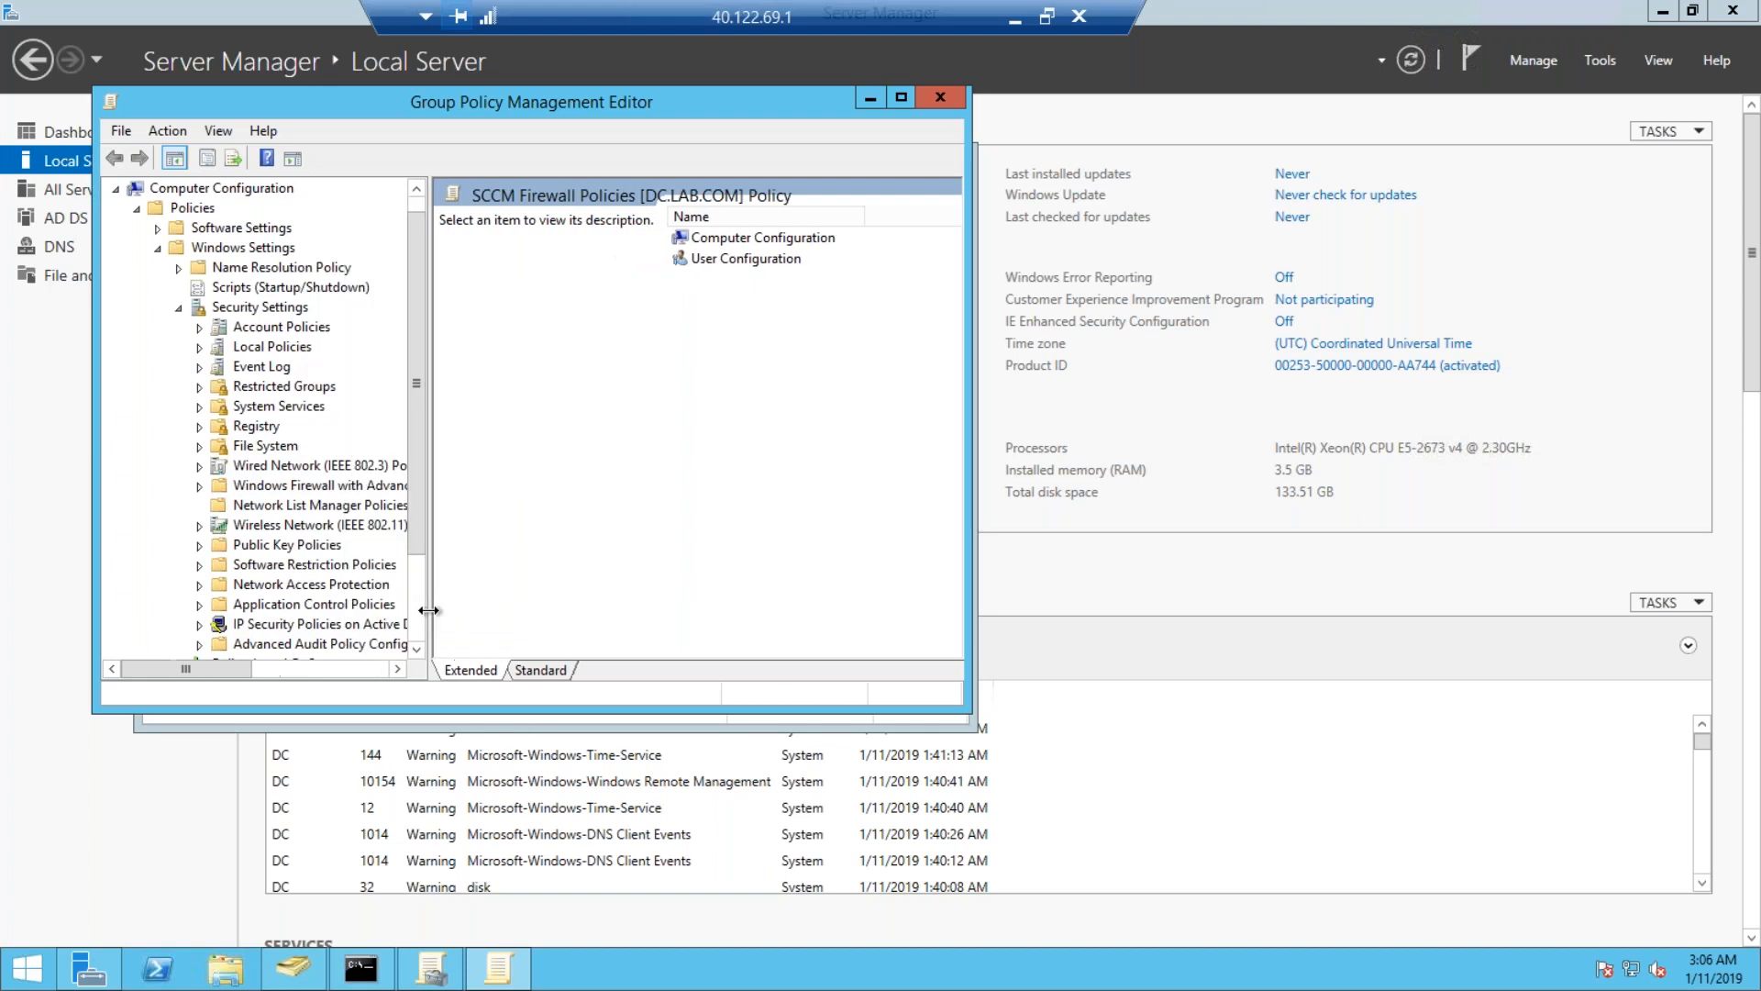
left_click(200, 486)
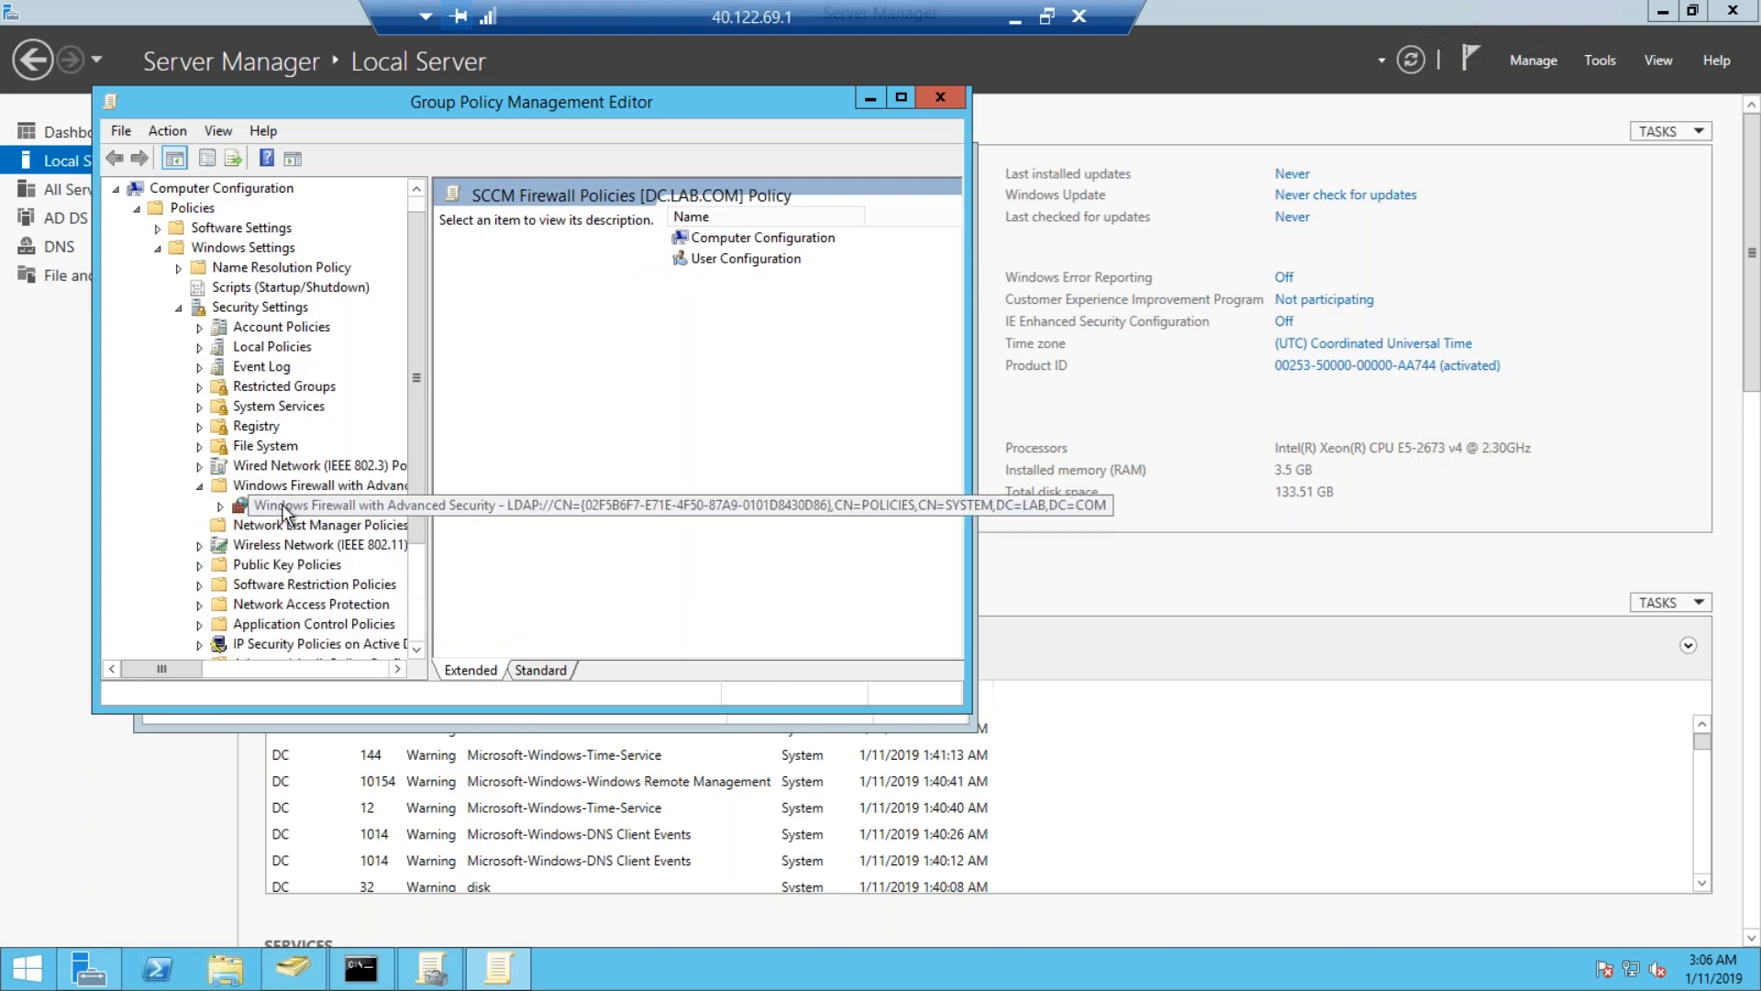
left_click(225, 507)
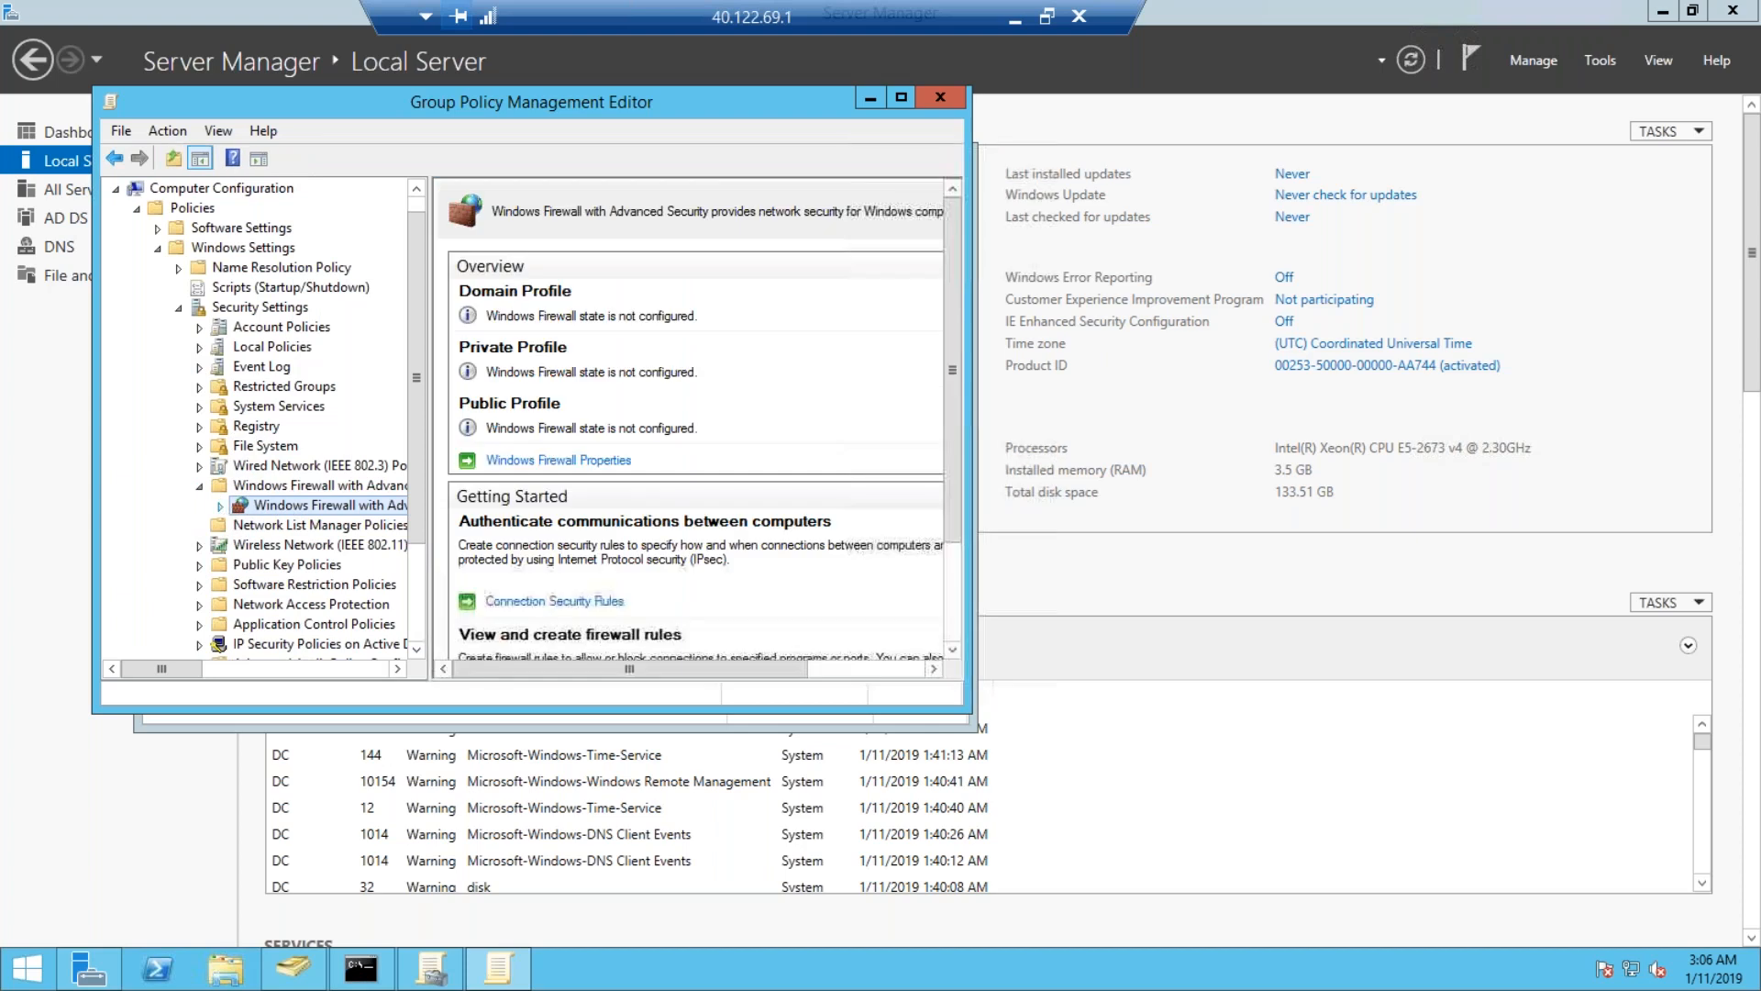
left_click(221, 505)
Check the saved Inbound Rules and Outbound Rules, with the editor maximized and the tree widened.
left_click(316, 530)
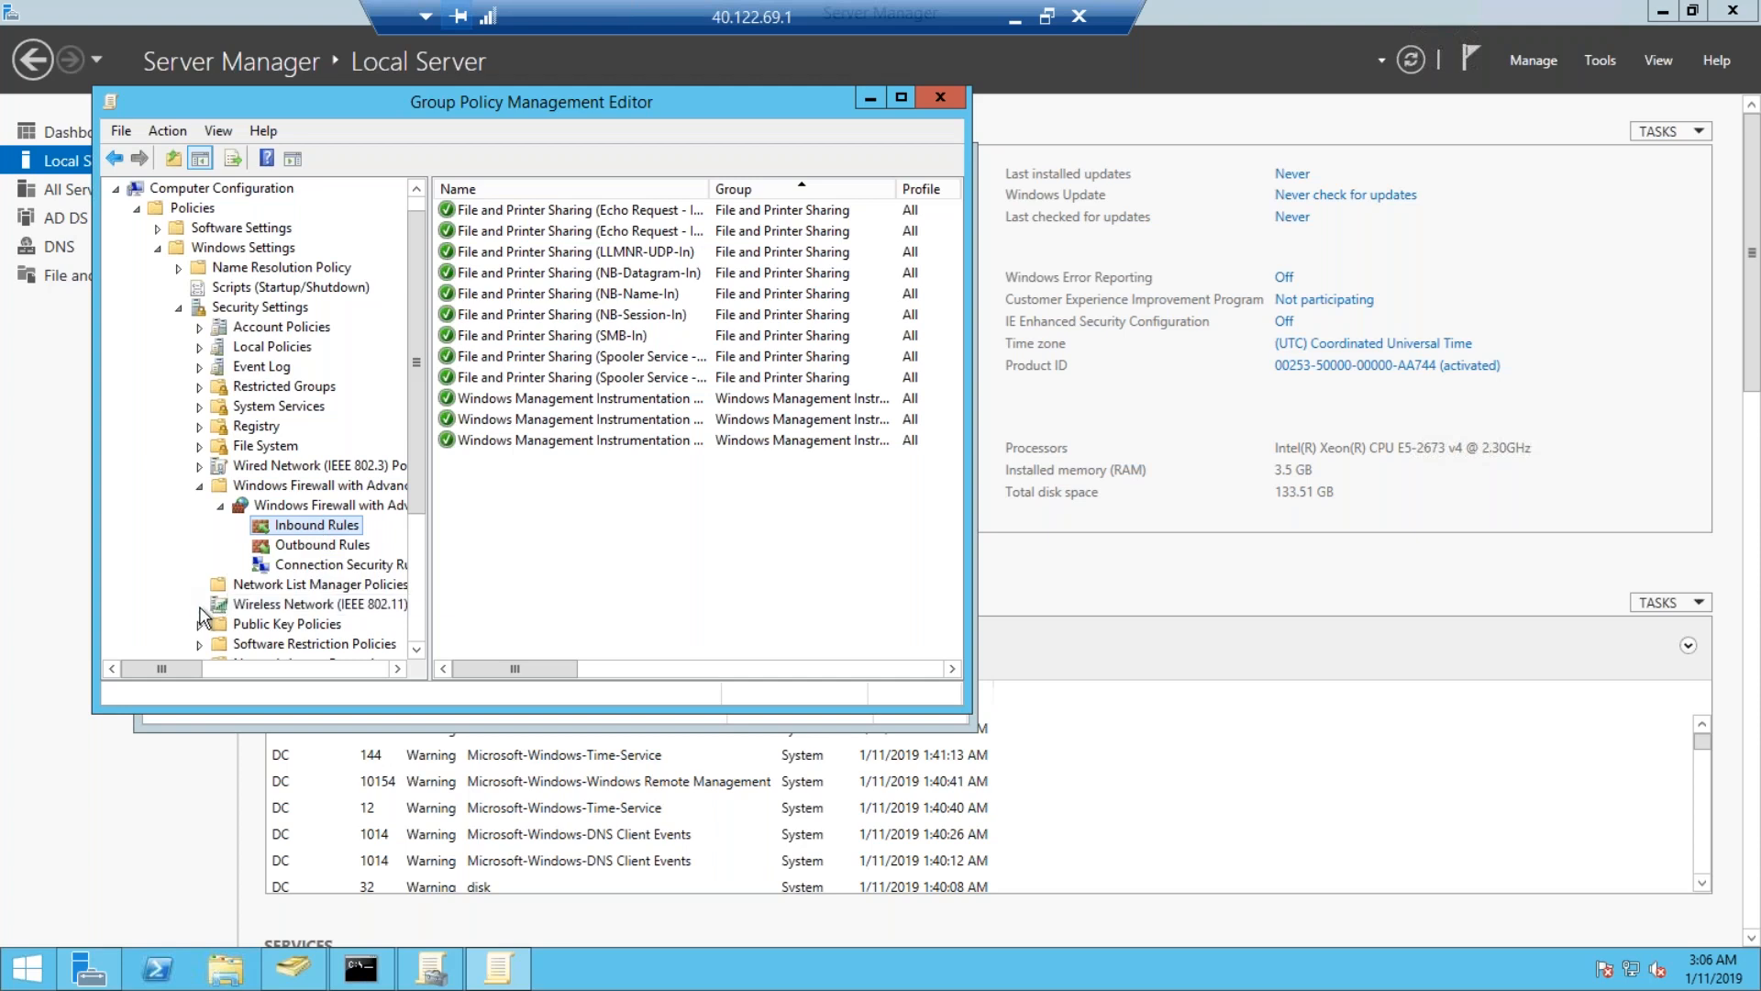
left_click(321, 546)
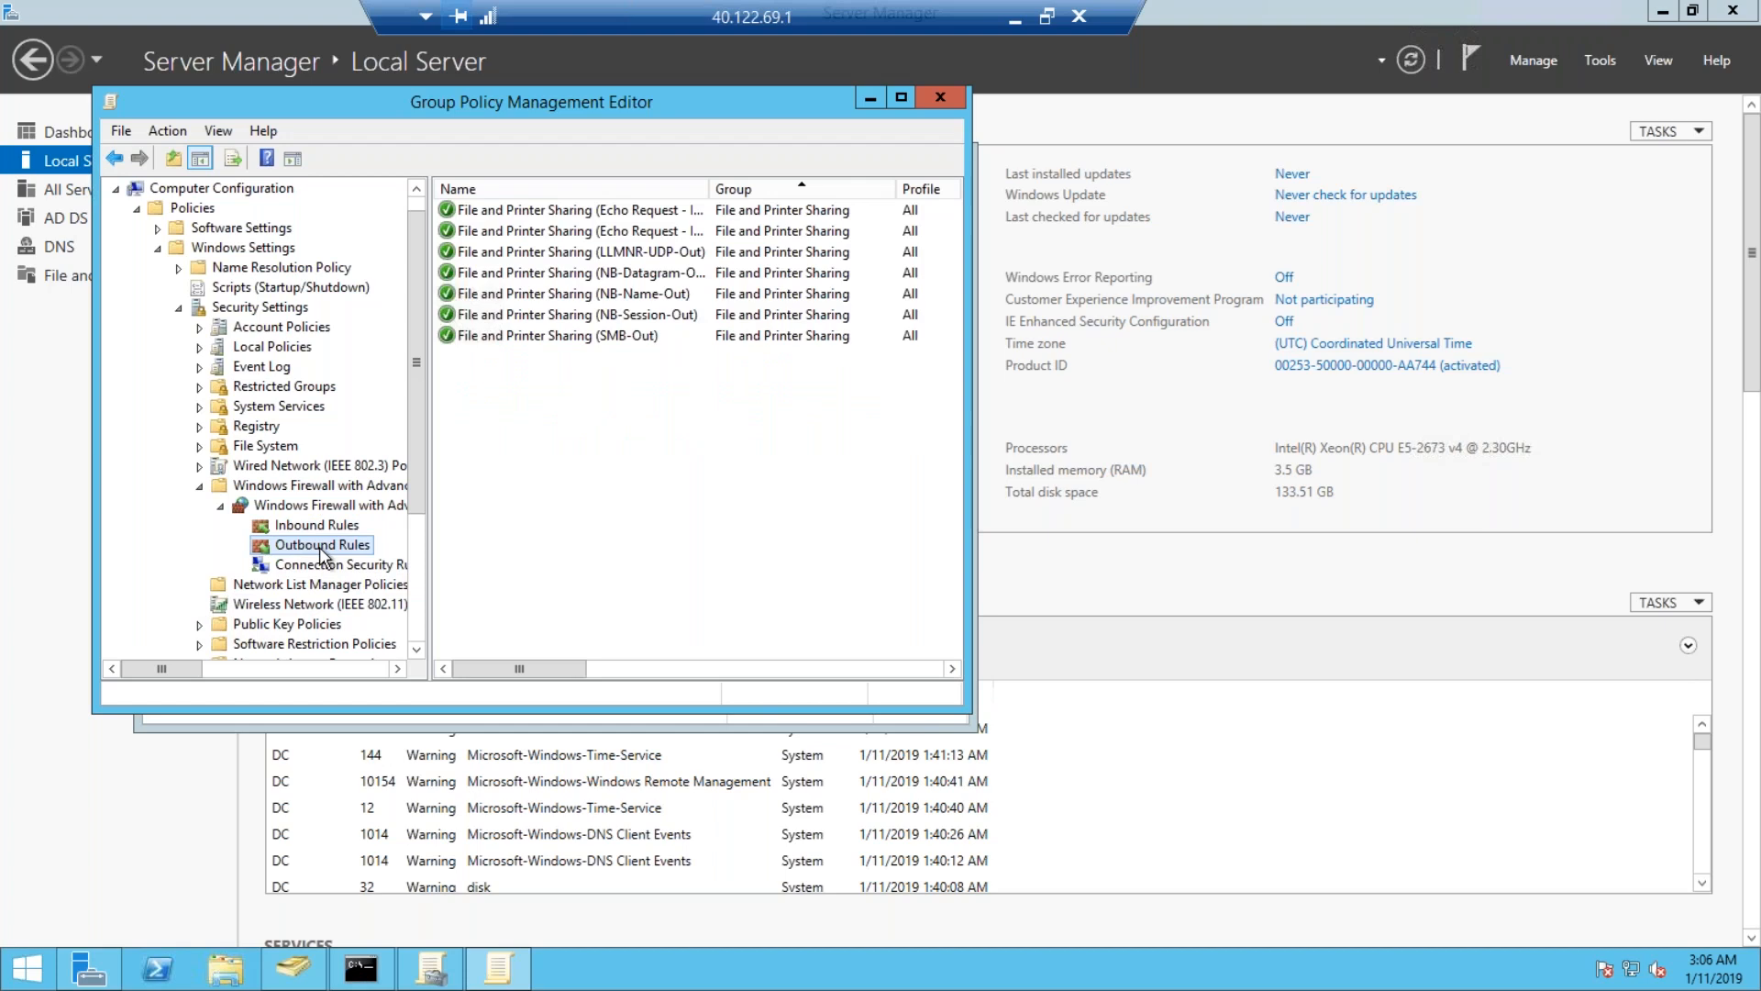
double_click(653, 101)
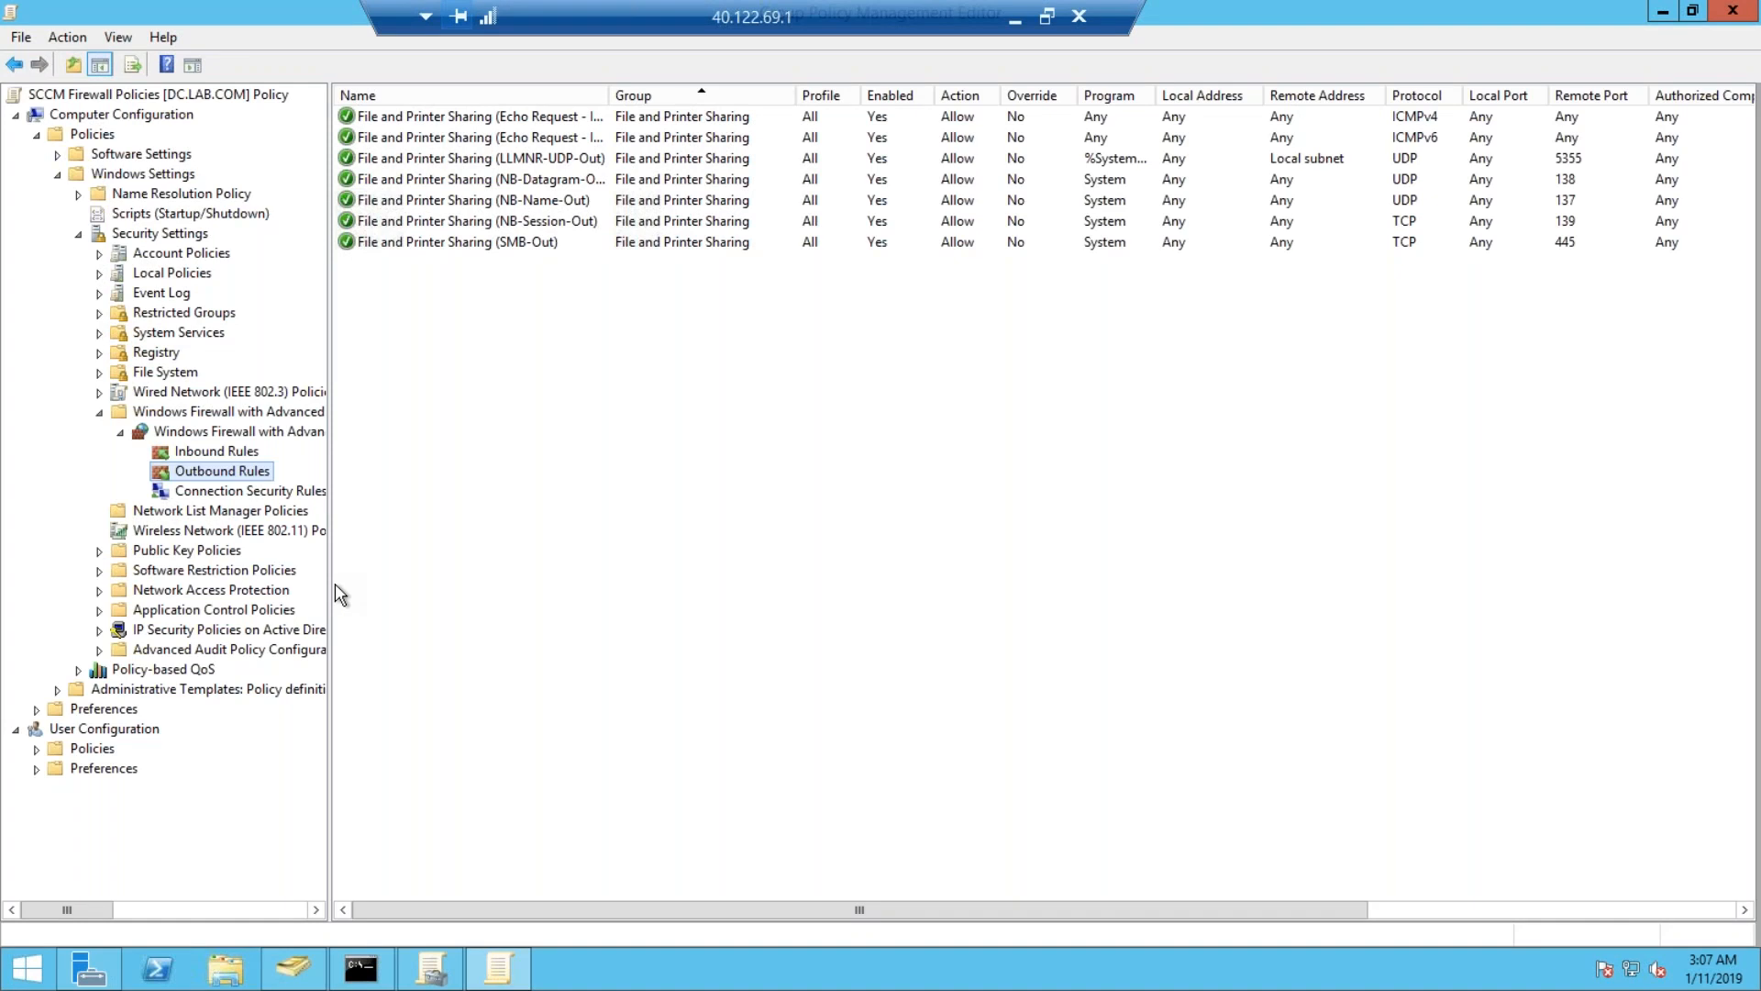
left_click_drag(349, 587, 500, 597)
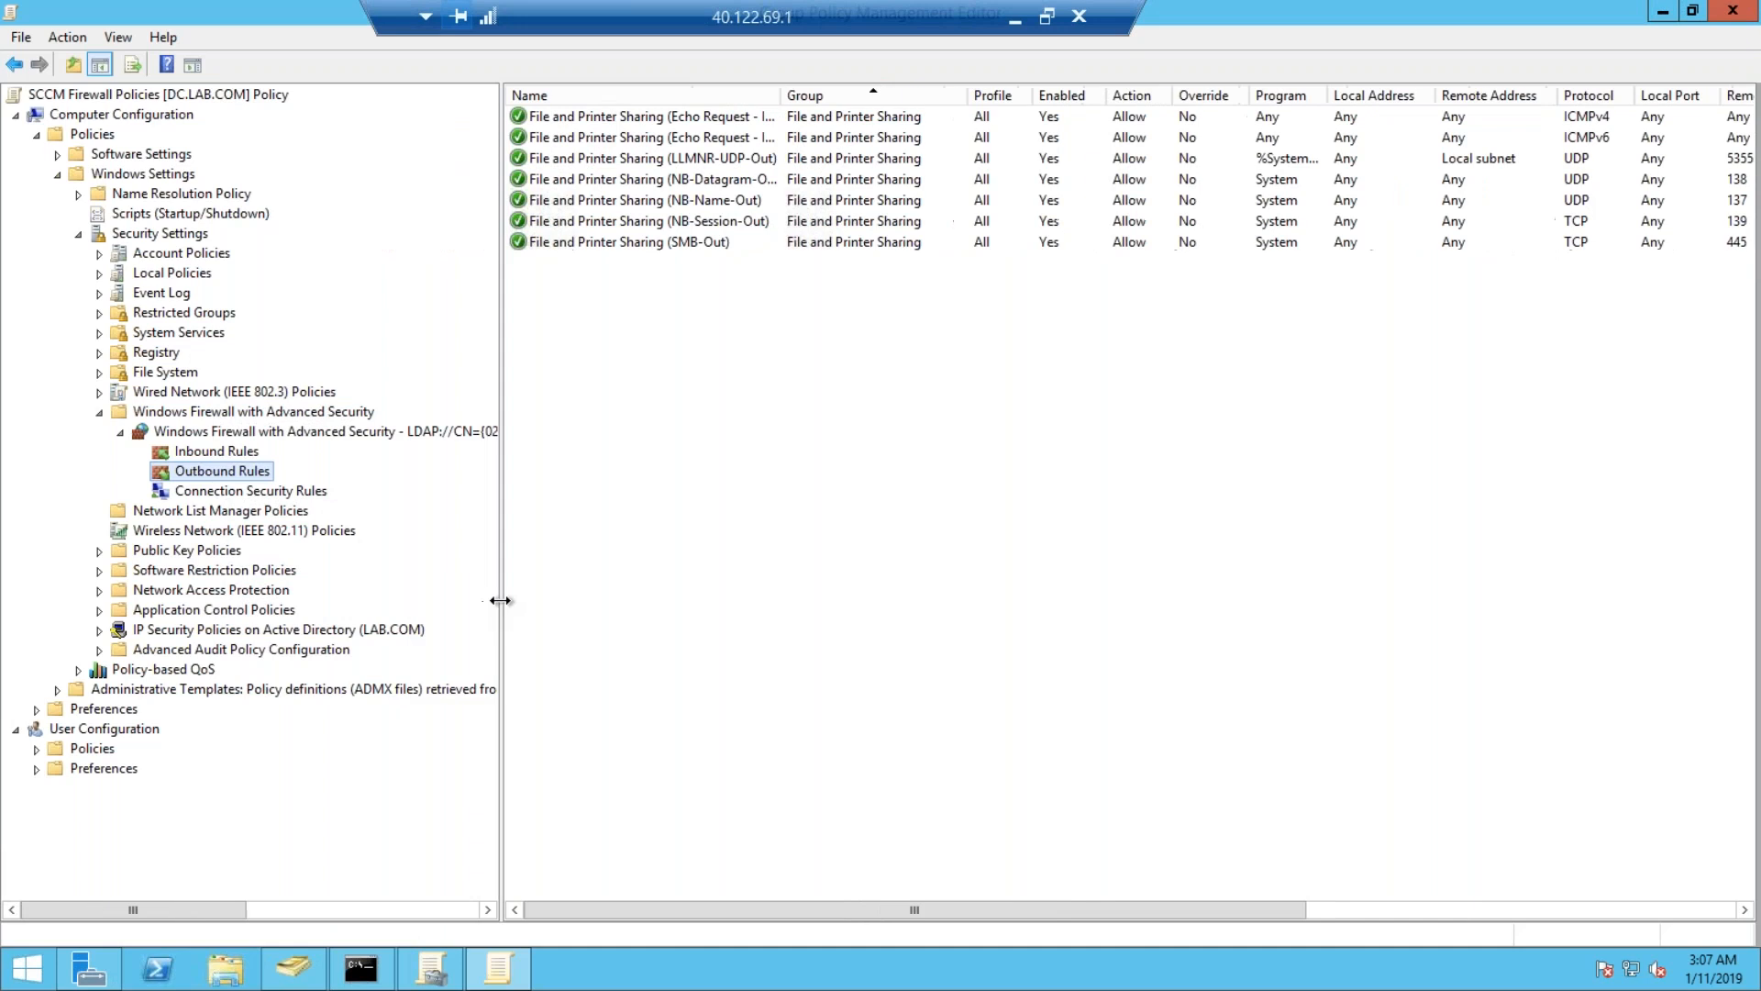
Start a new inbound rule of type Port for TCP with the specific local port 1433.
left_click(238, 452)
right_click(231, 448)
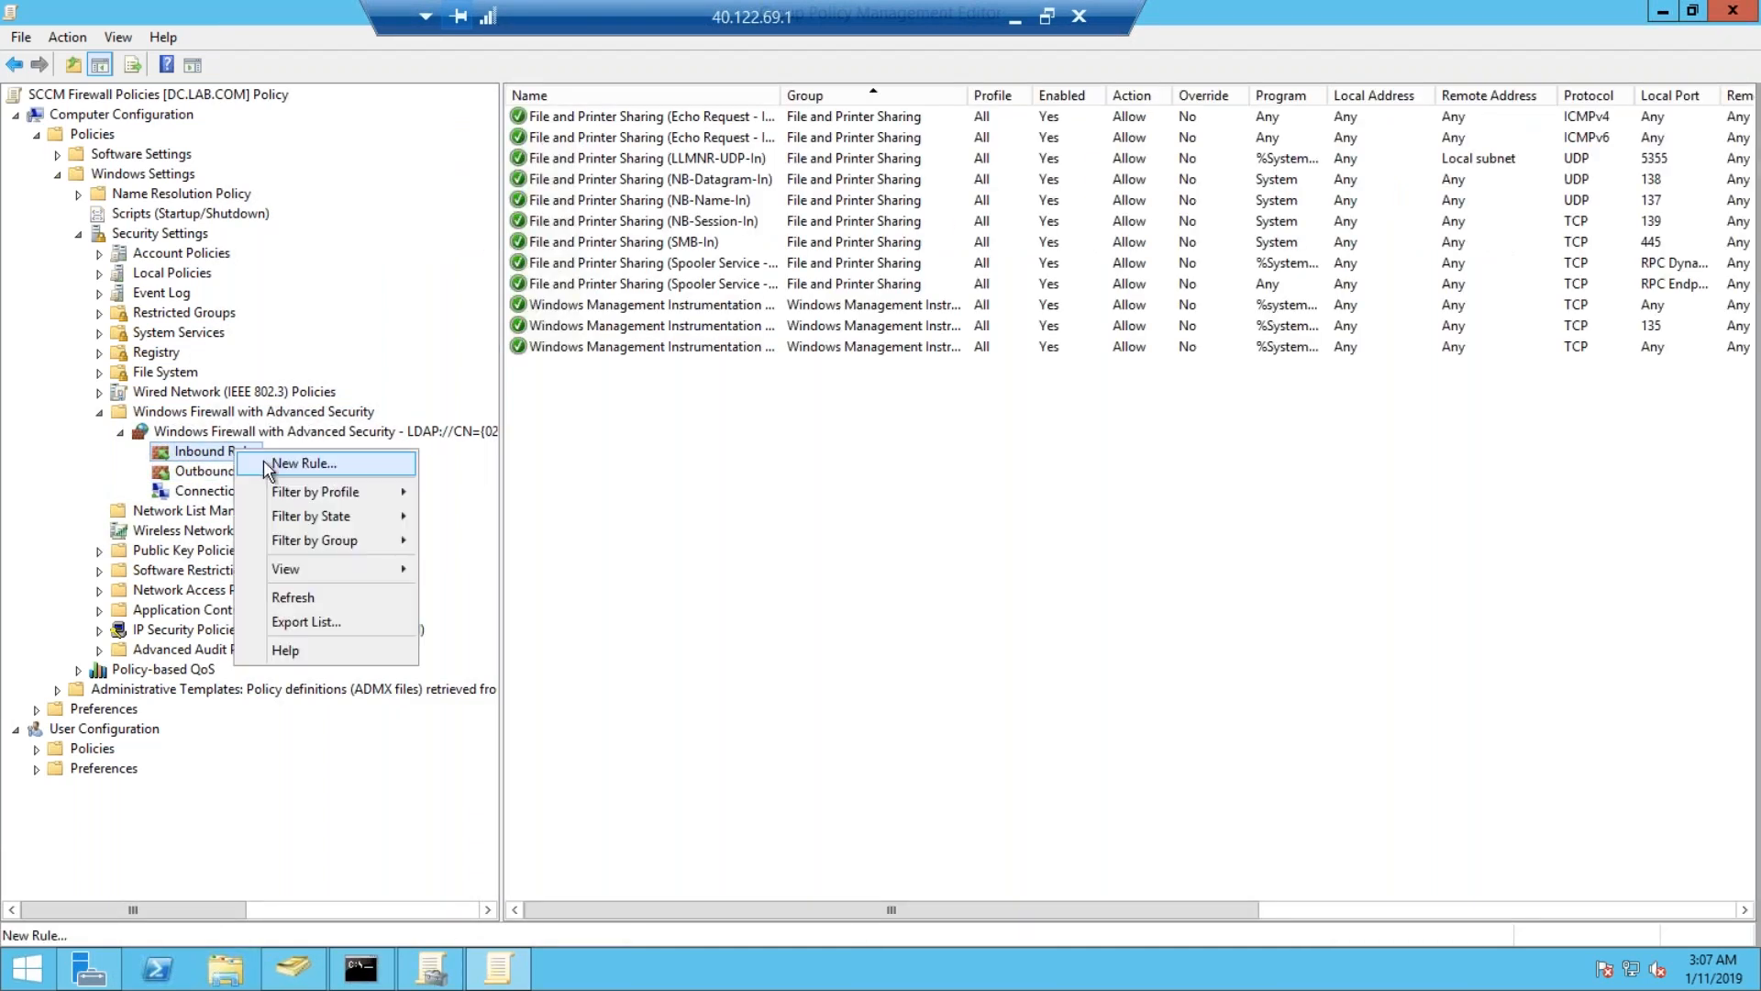
left_click(279, 468)
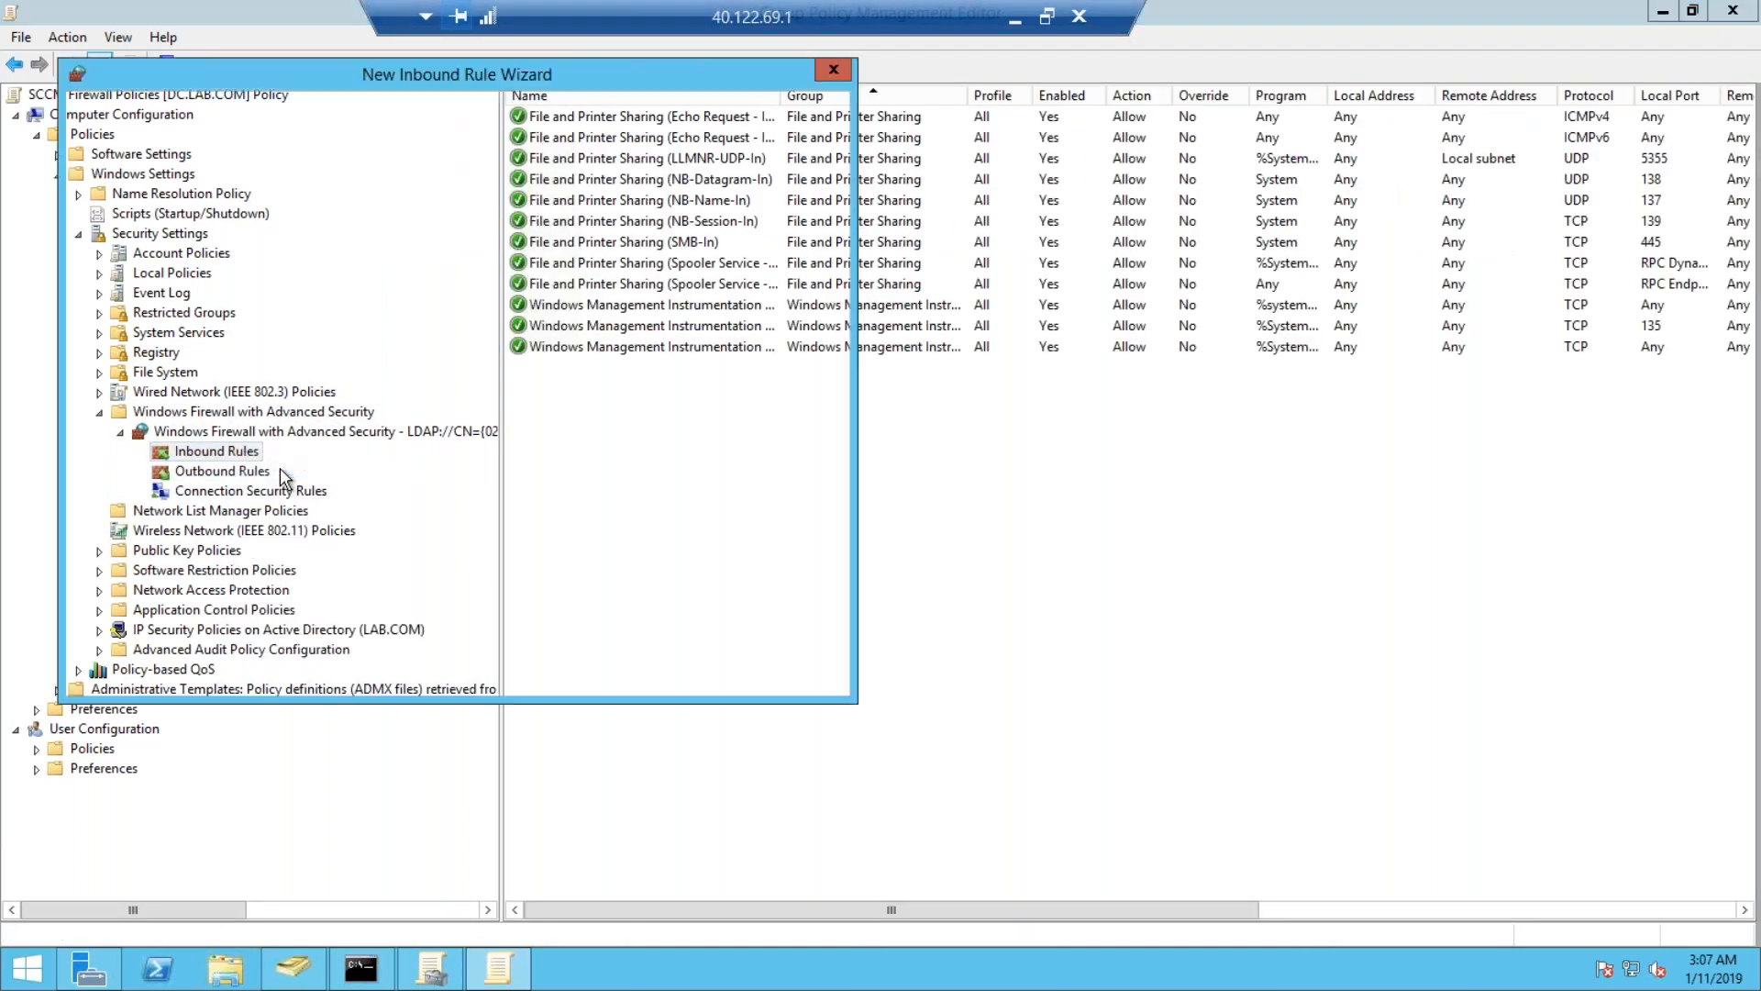
left_click(314, 305)
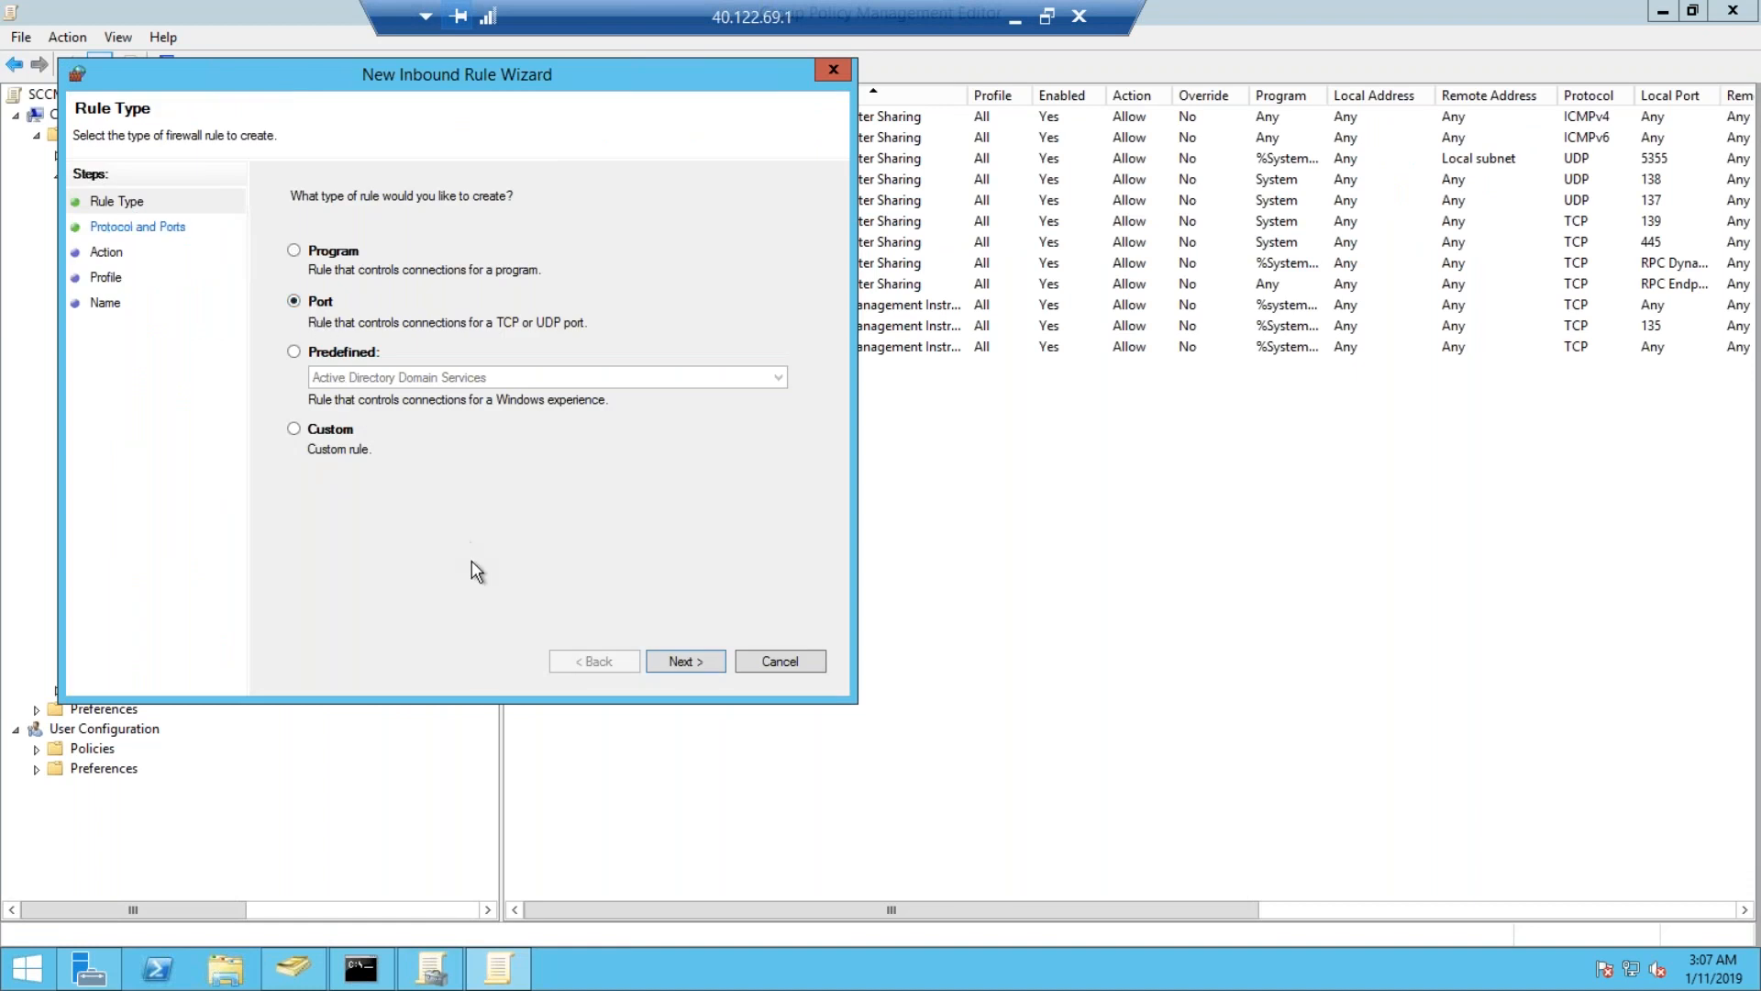
left_click(671, 656)
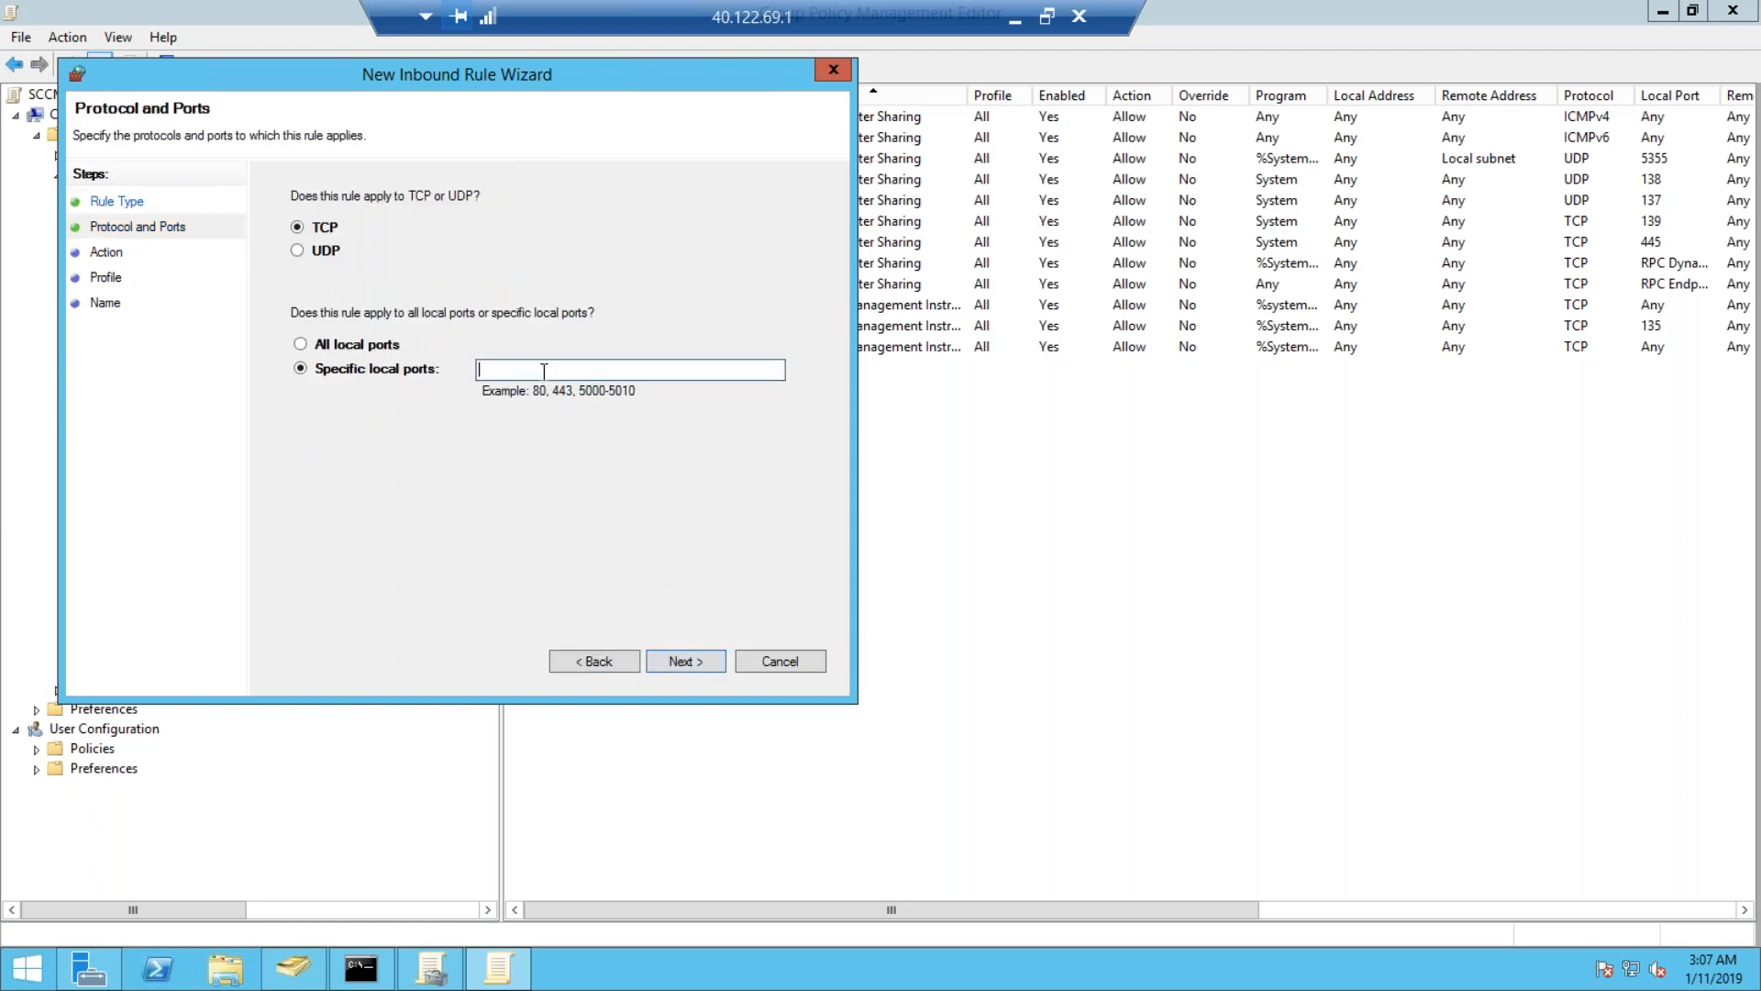
type("1433")
left_click(677, 658)
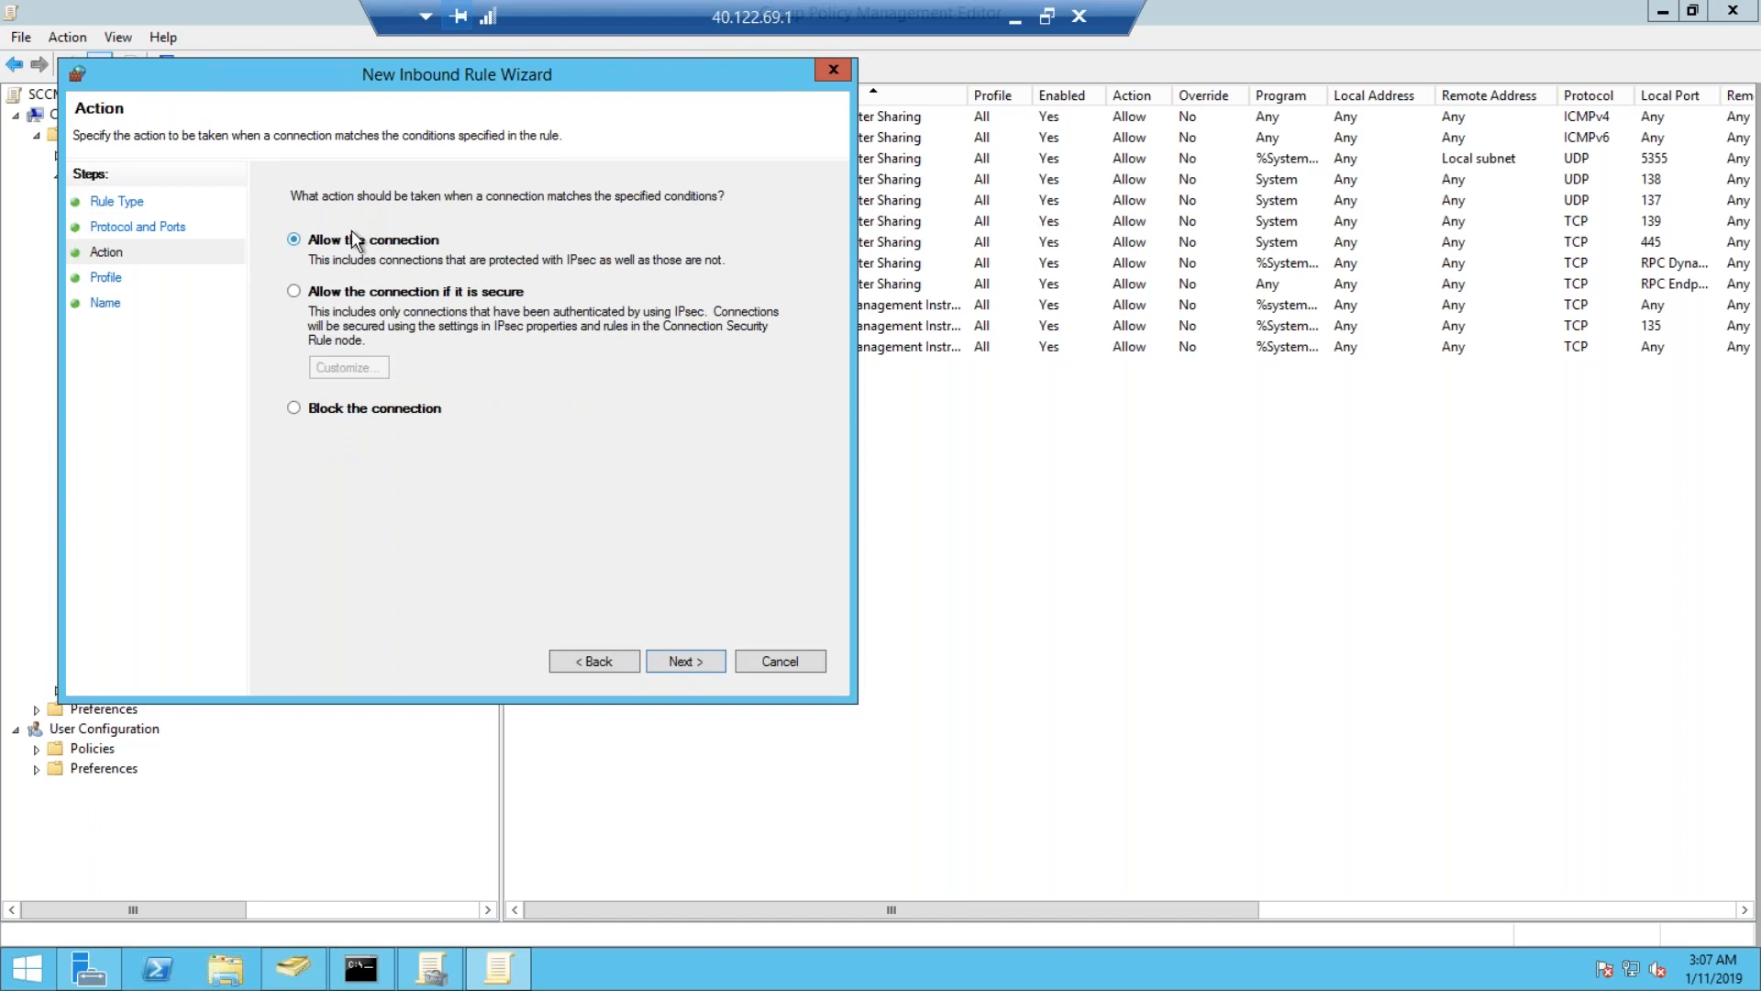
Keep Allow the connection and all three profiles, name the rule SQL PORT 1433, copy that name and create the rule.
left_click(679, 668)
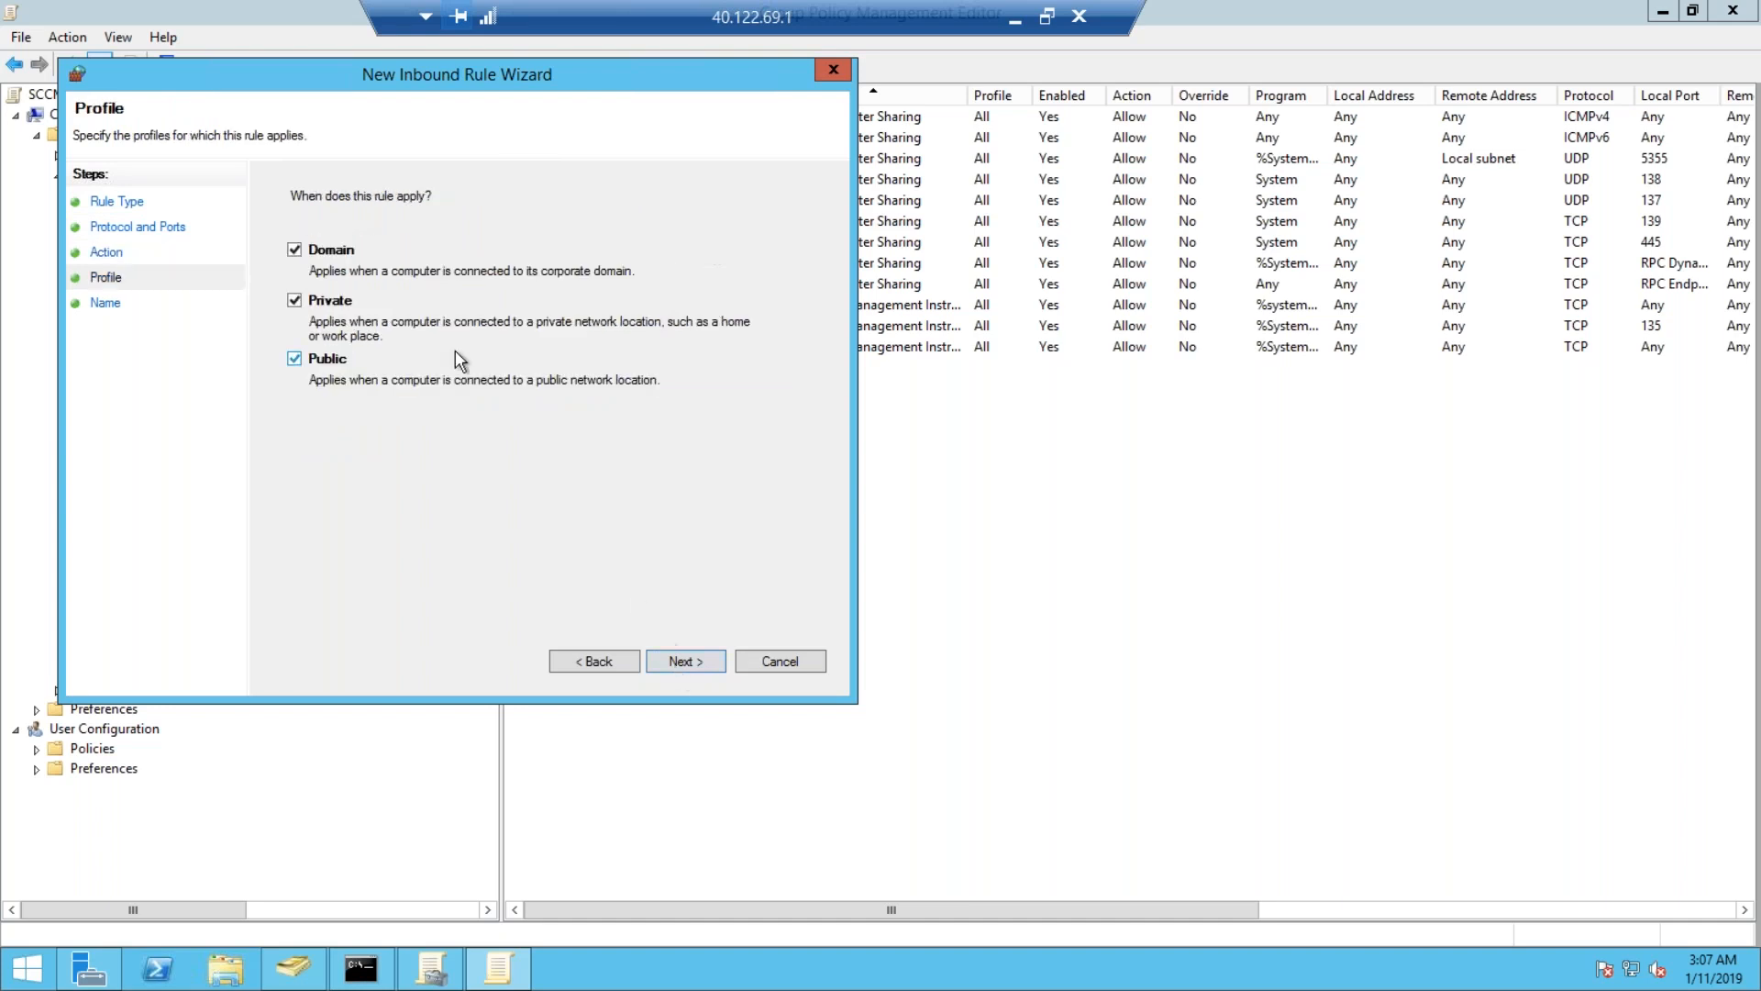
left_click(673, 657)
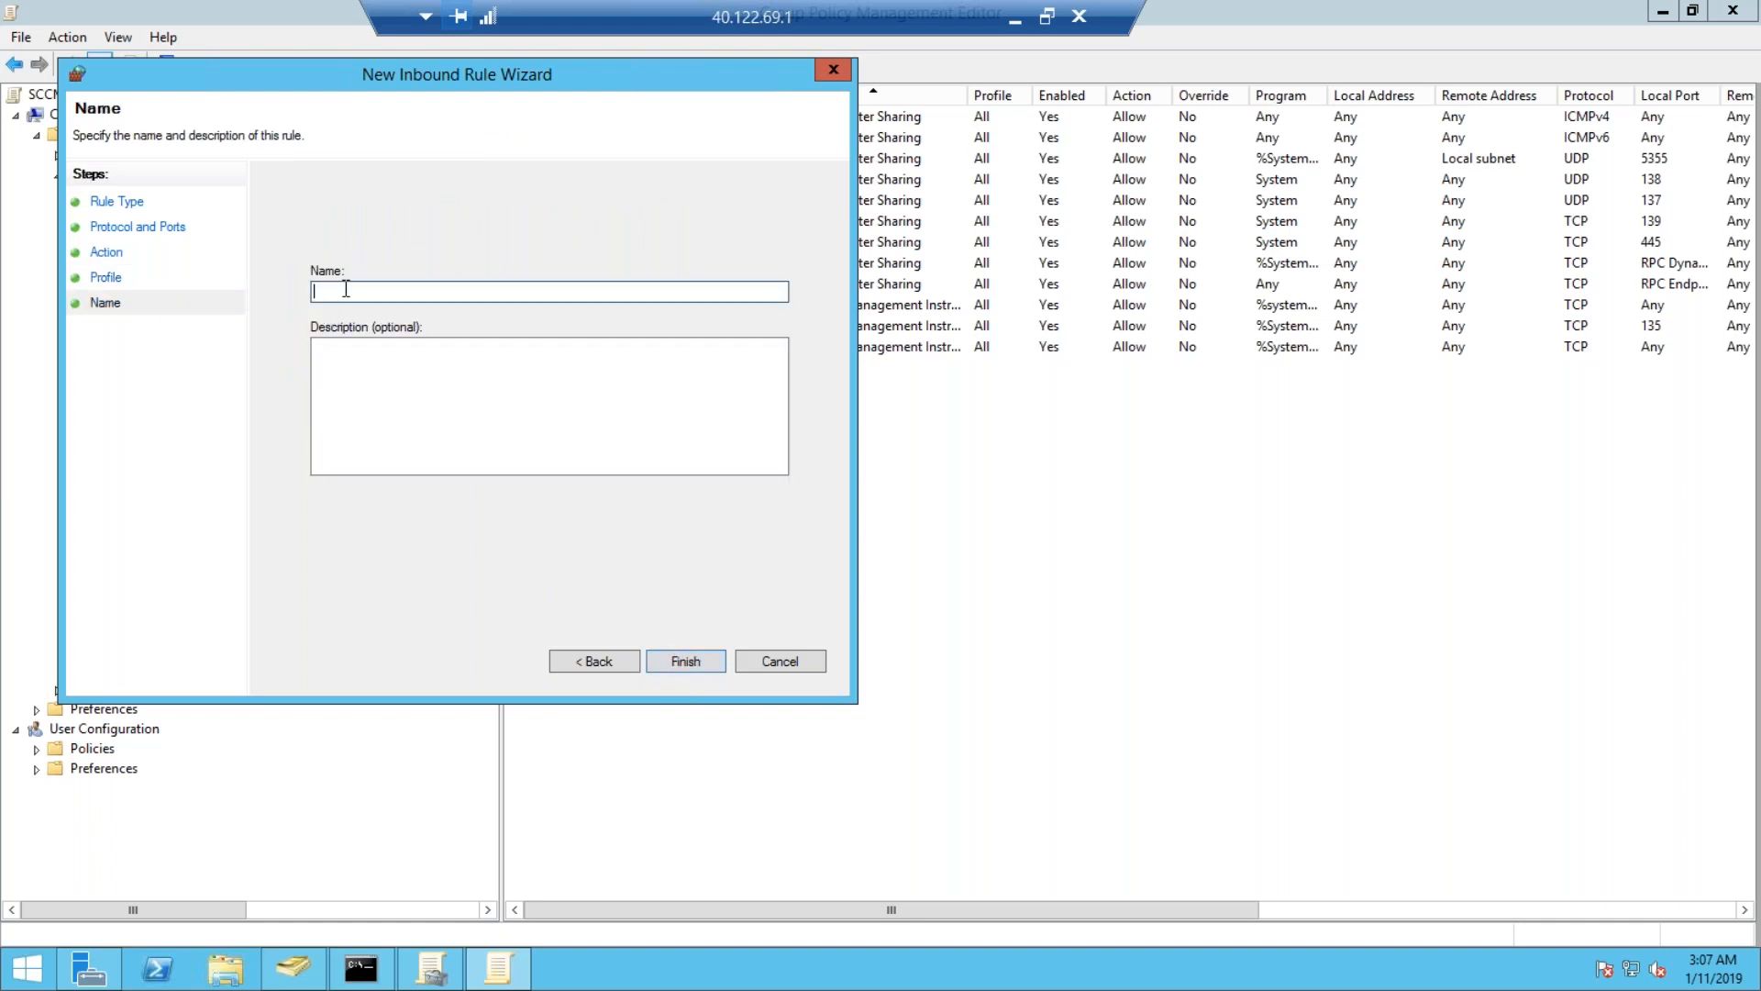
type("SQL PORT 1433")
key("ctrl+a")
key("ctrl+c")
left_click(686, 662)
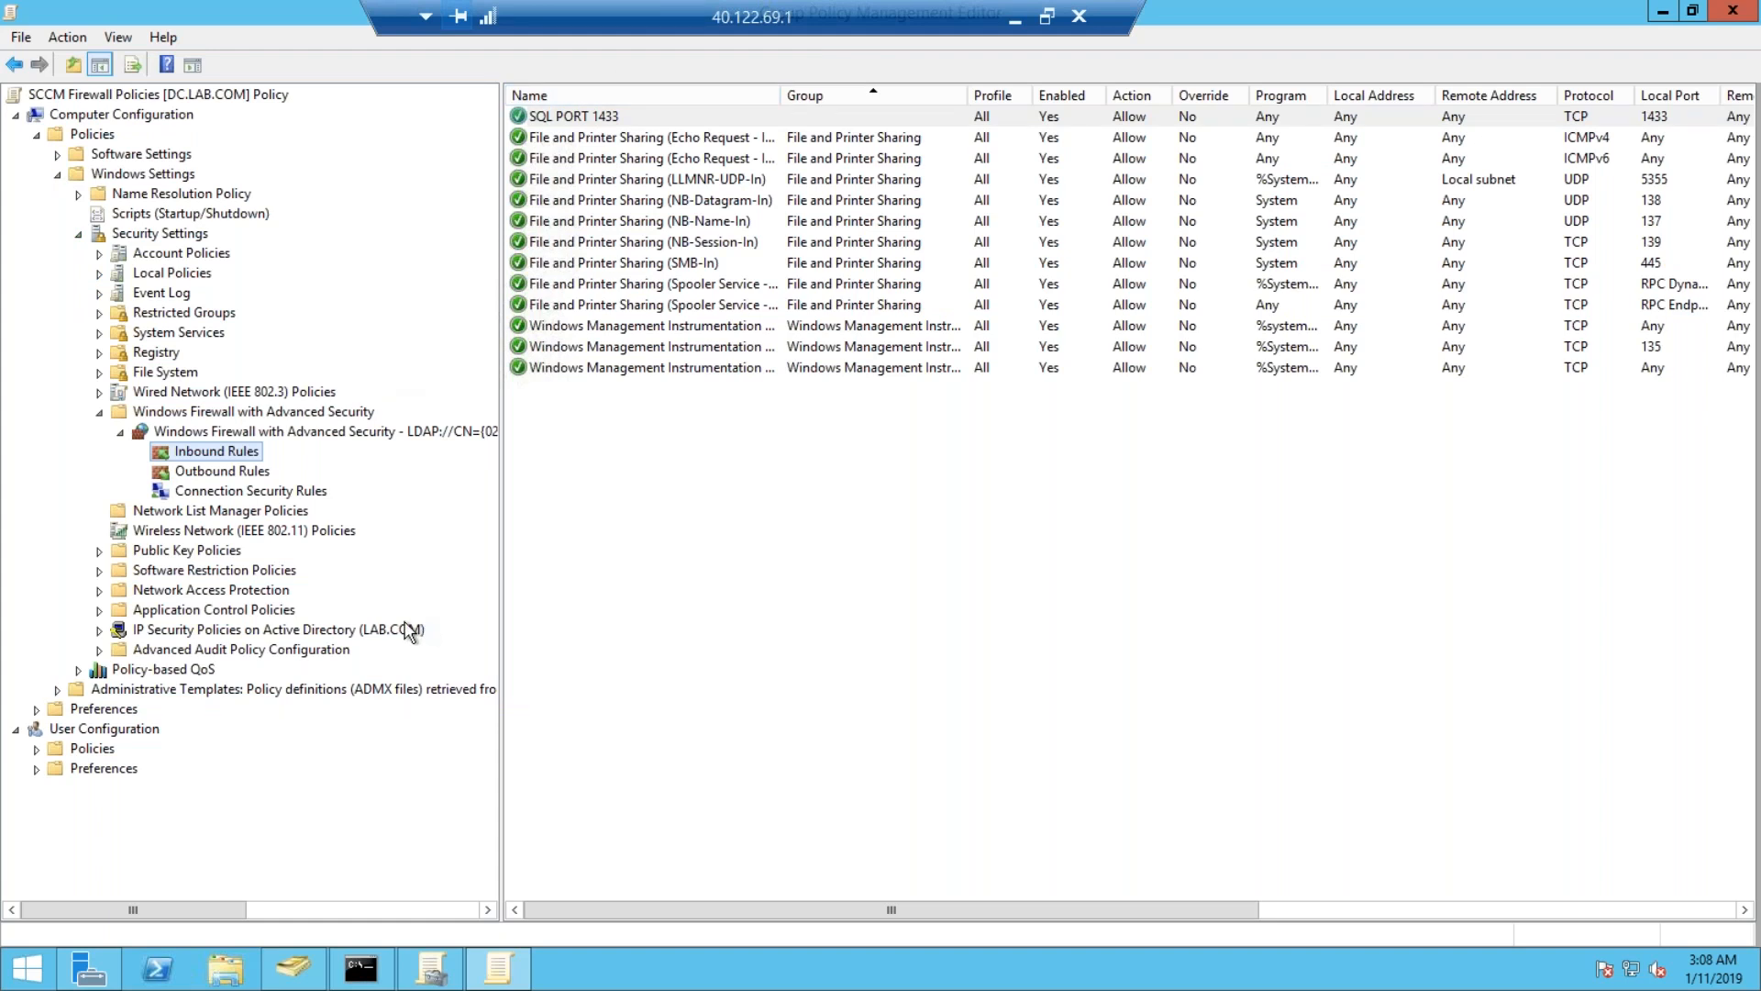
Start another inbound rule of type Port for TCP with the specific local port 4022.
right_click(235, 457)
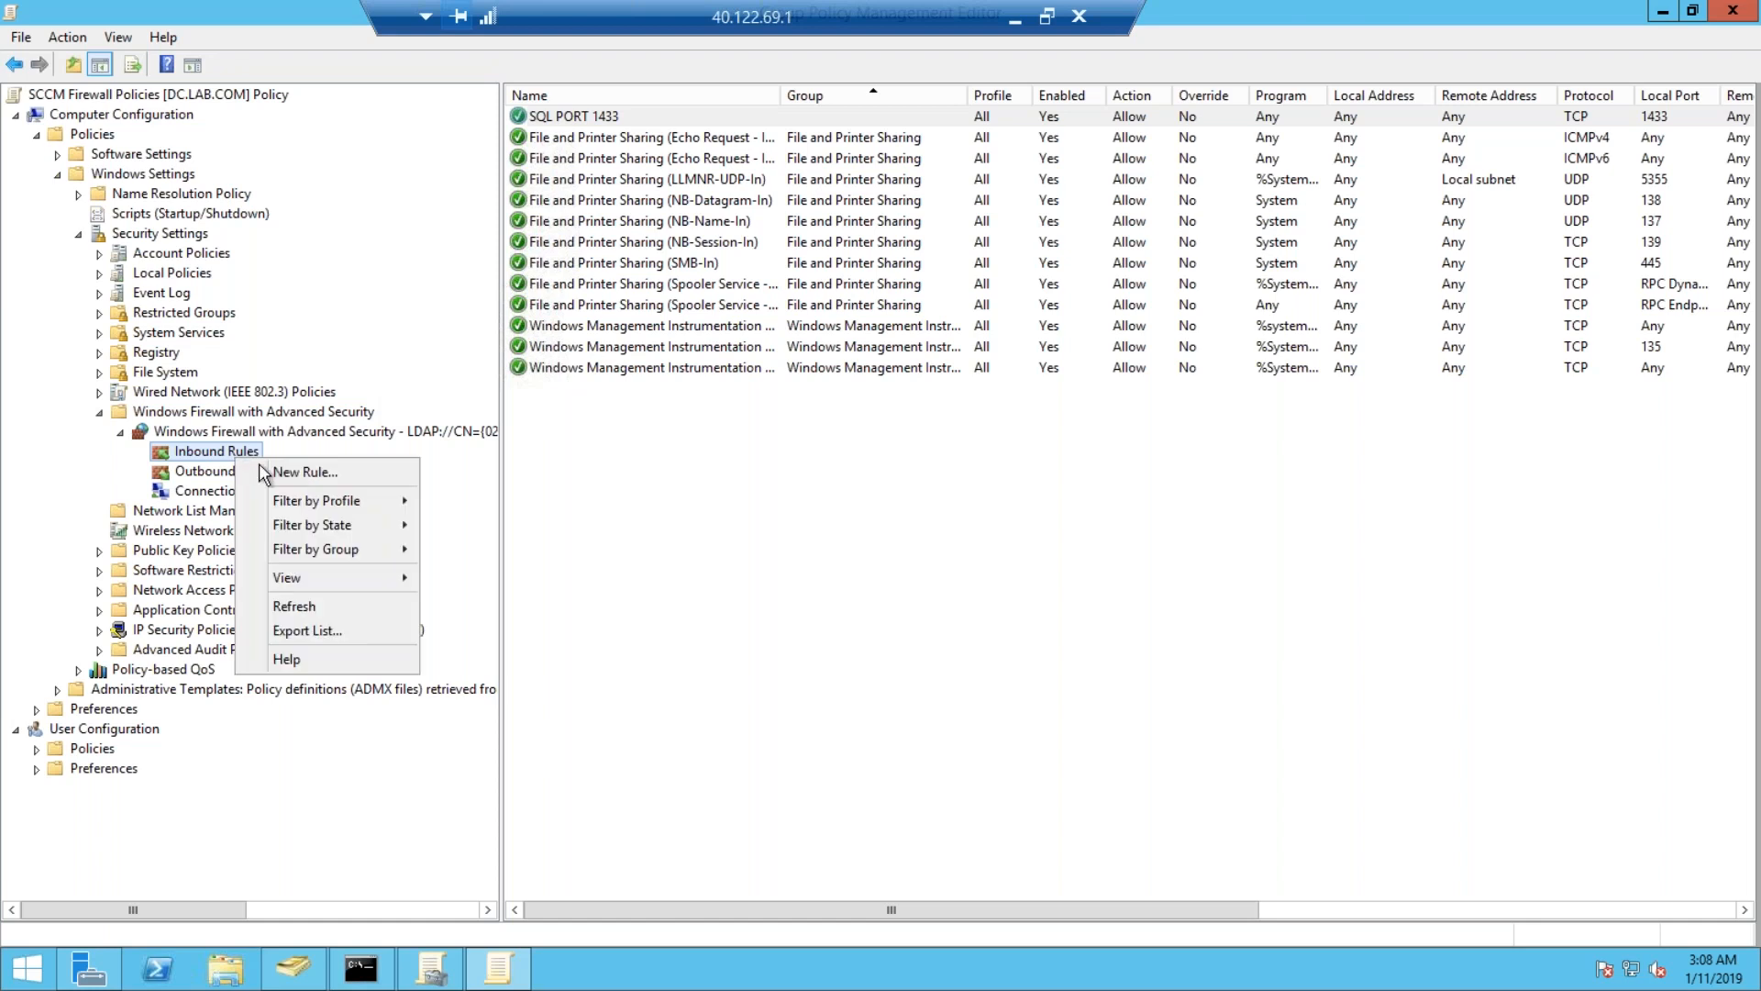
left_click(306, 471)
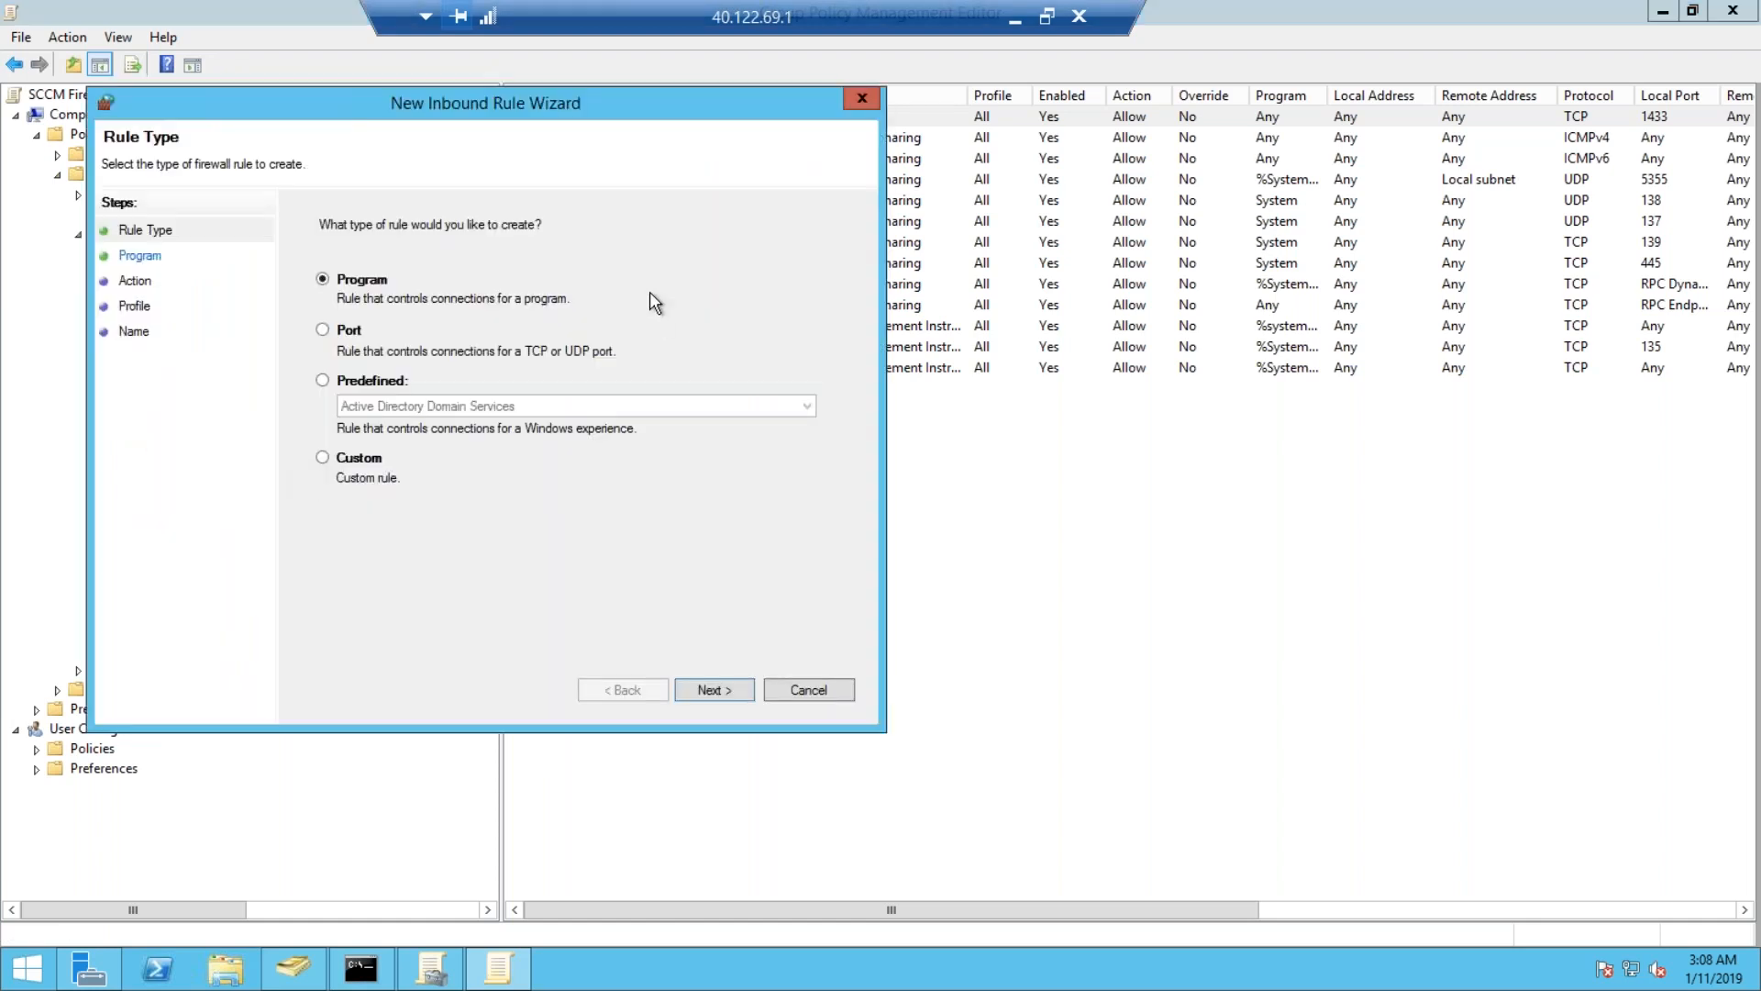
left_click_drag(642, 124, 911, 187)
left_click(608, 393)
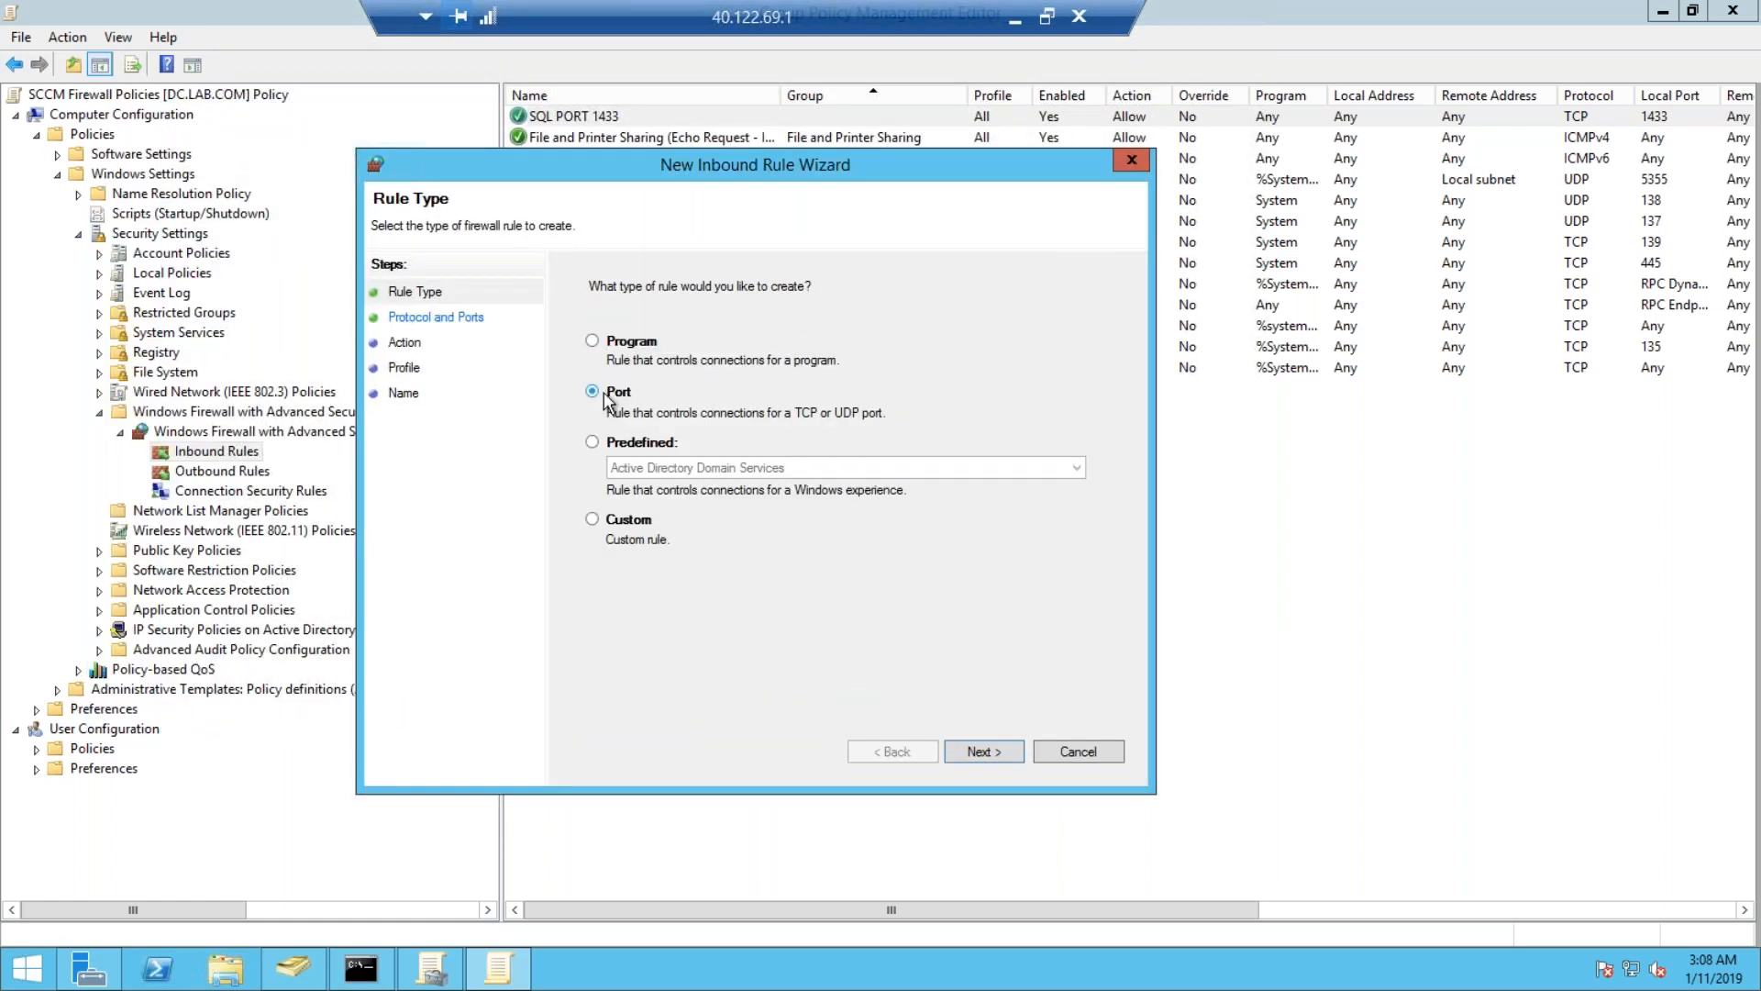
left_click(983, 751)
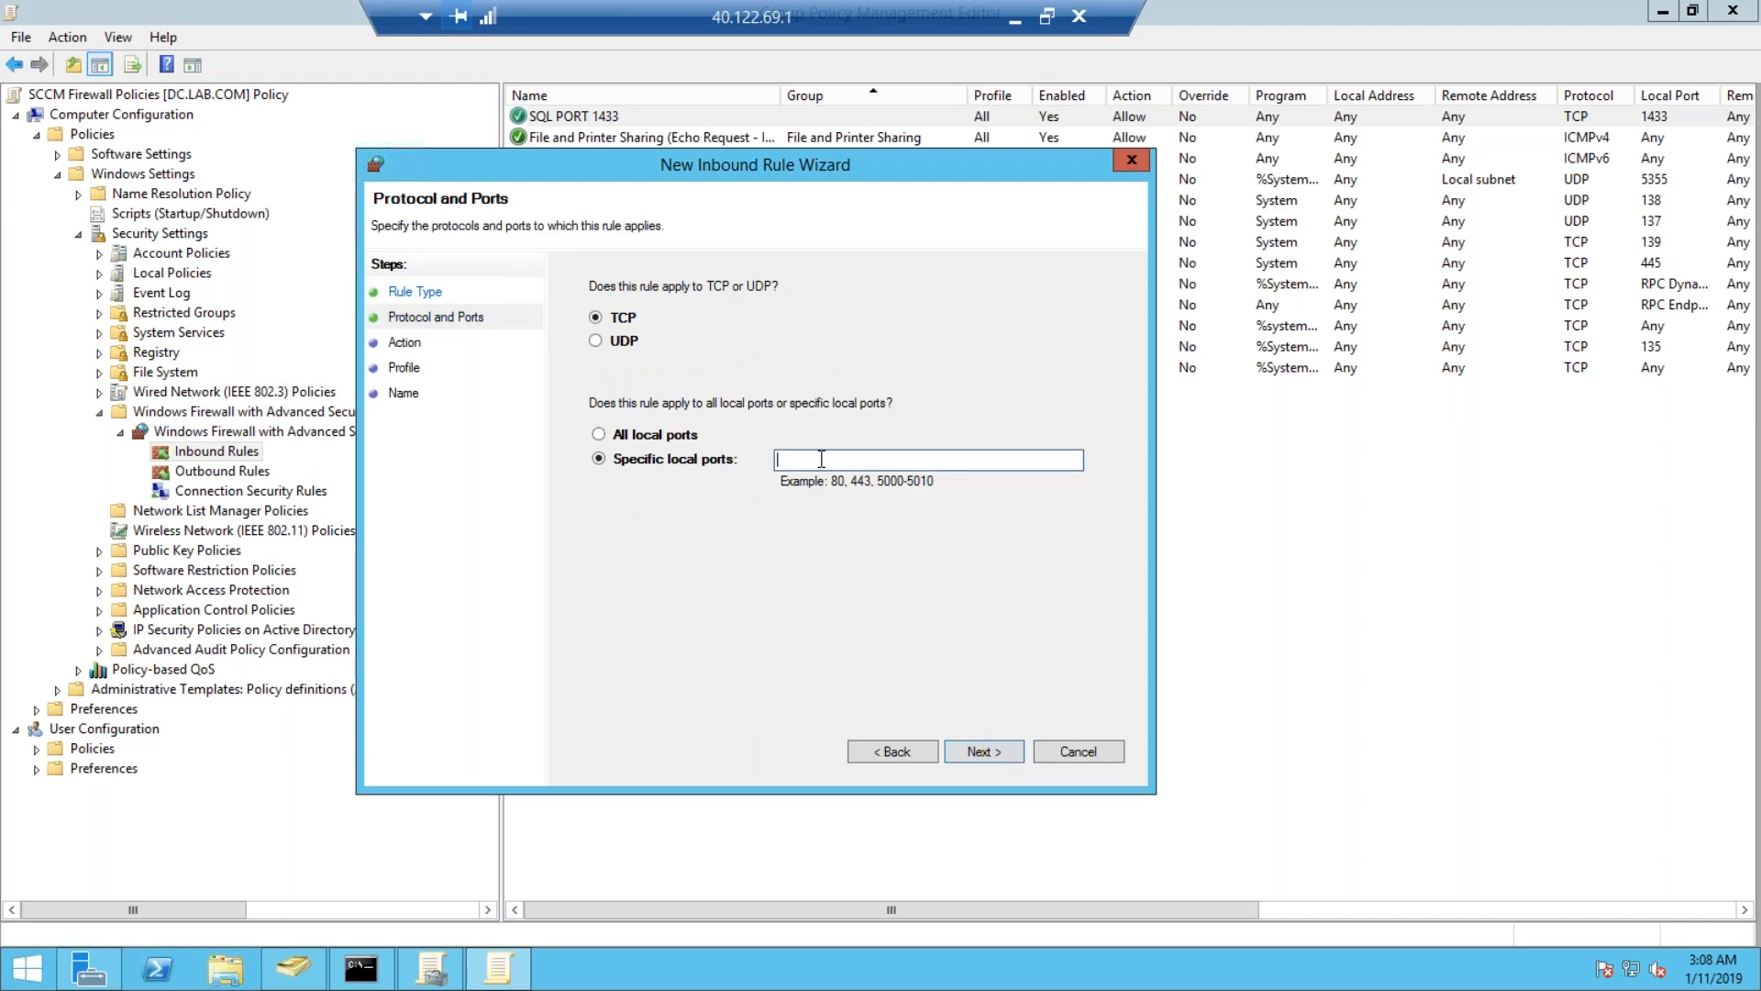
type("4022")
left_click(988, 752)
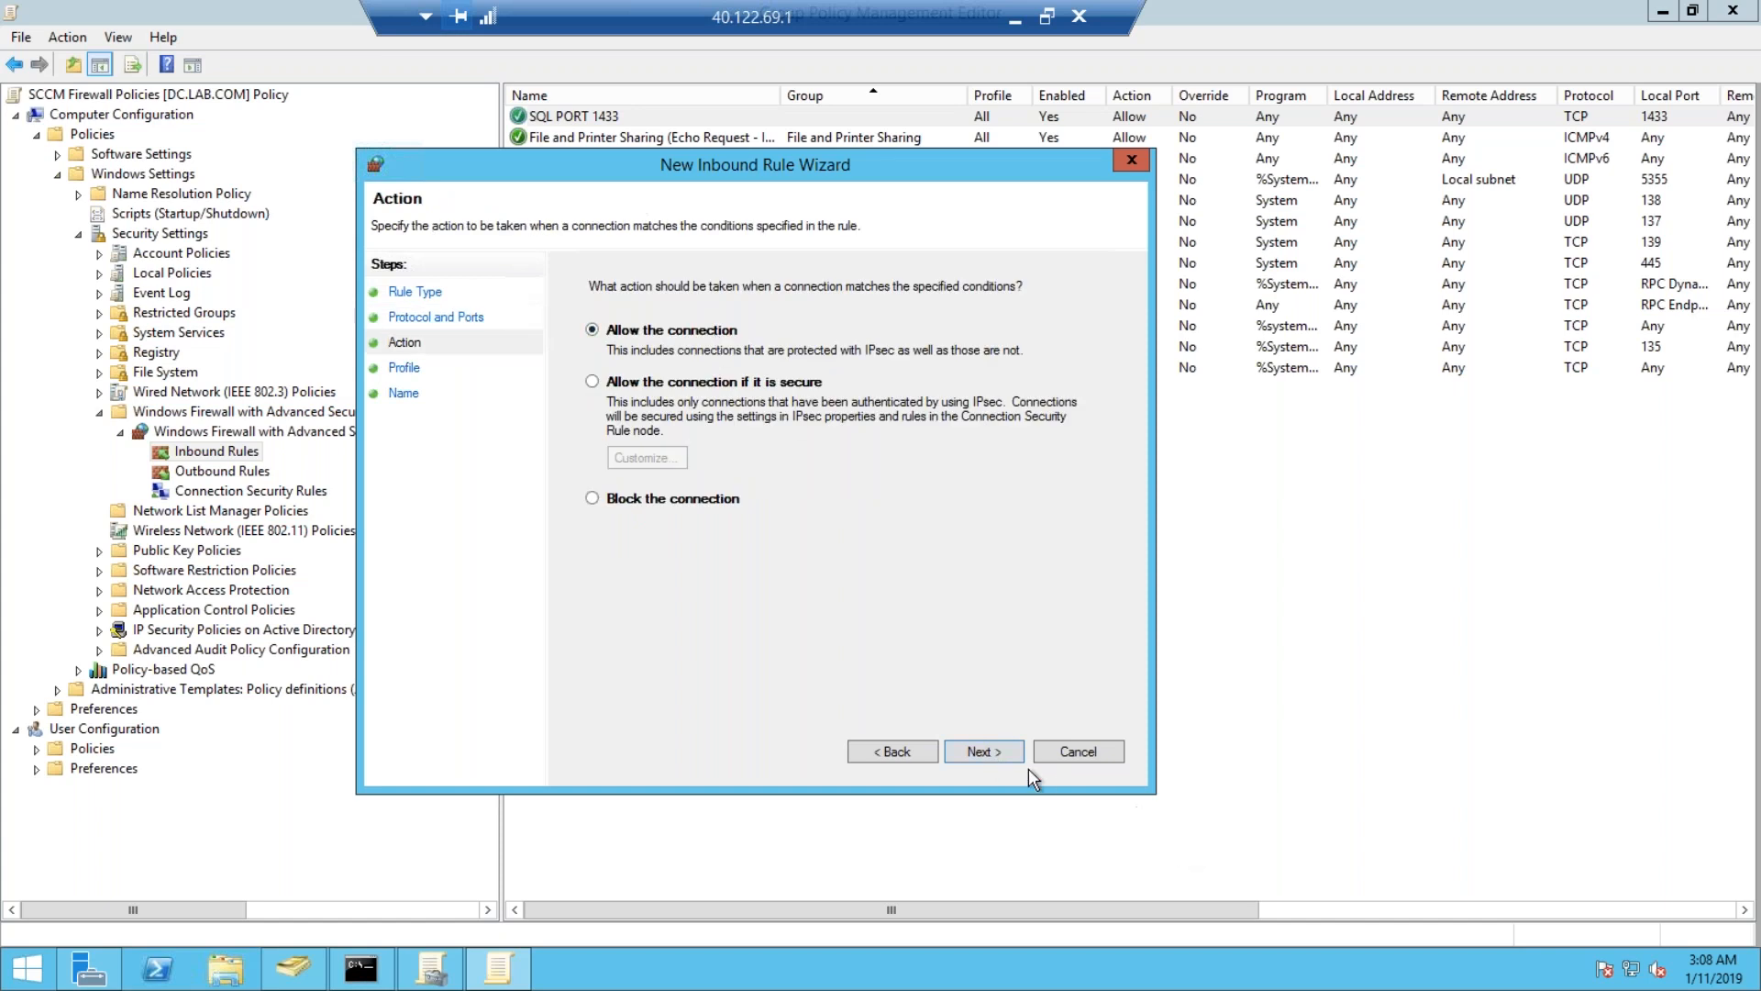
Allow the connection on the Domain, Private and Public profiles, name the rule SQL PORT 4022, create it and select it in the list.
left_click(979, 754)
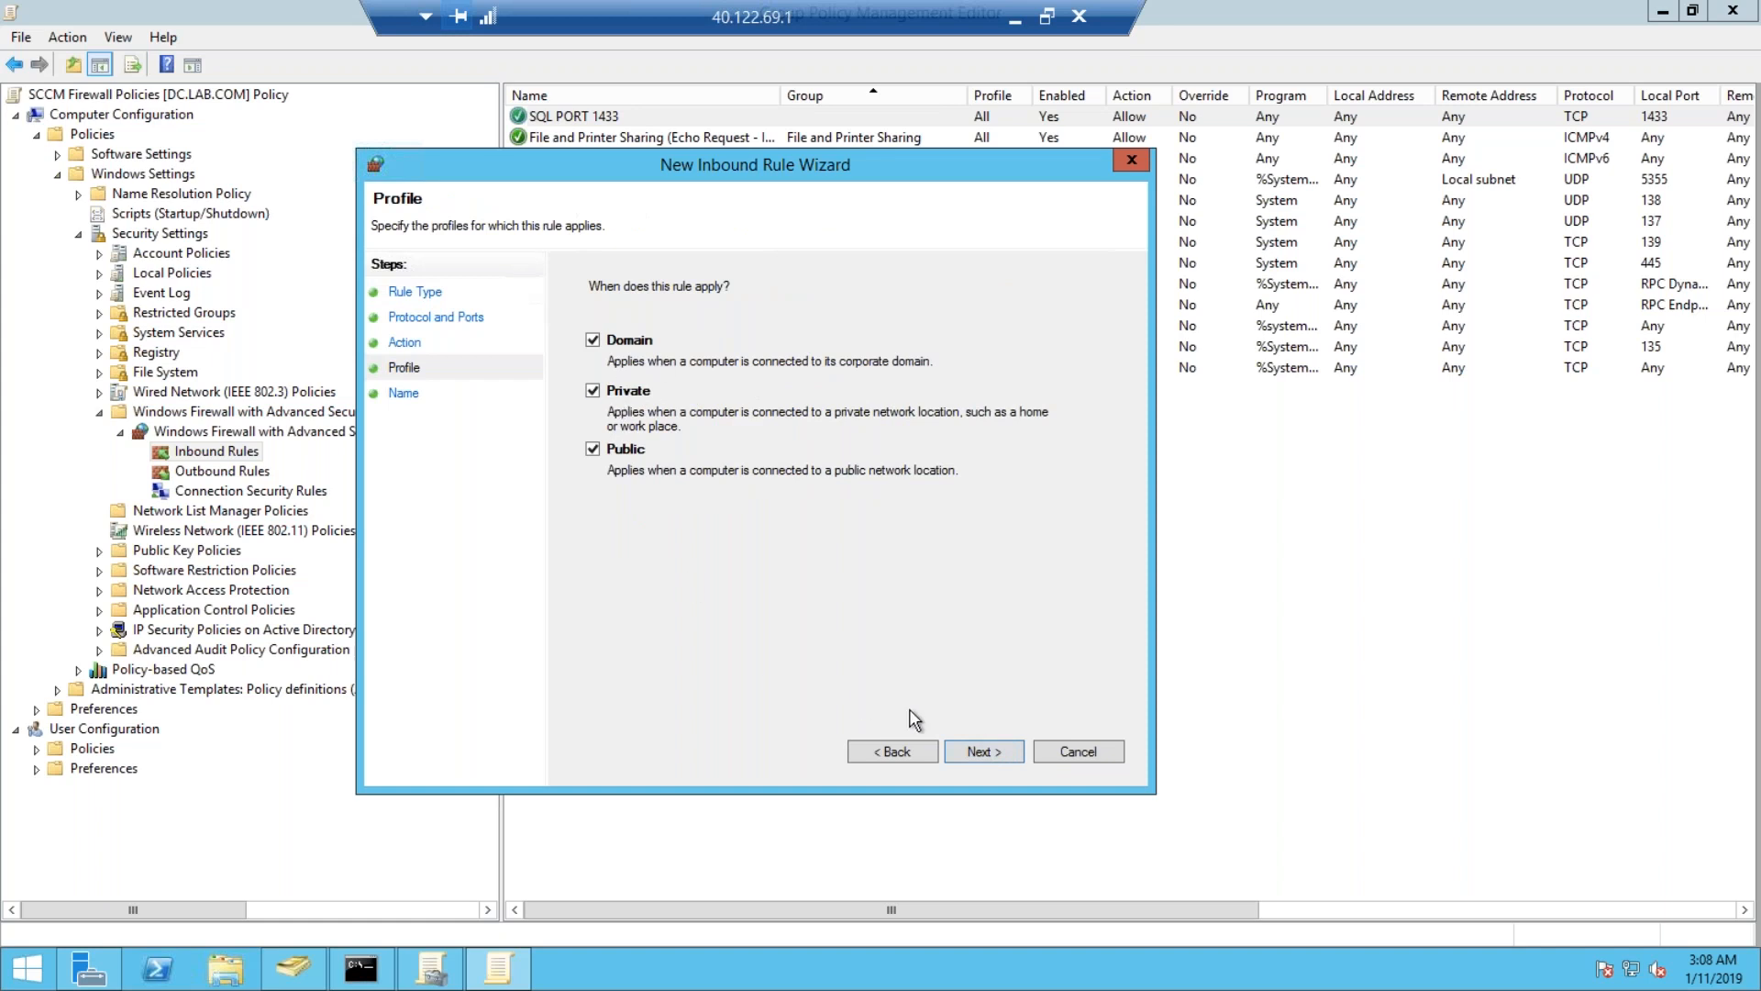
left_click(976, 747)
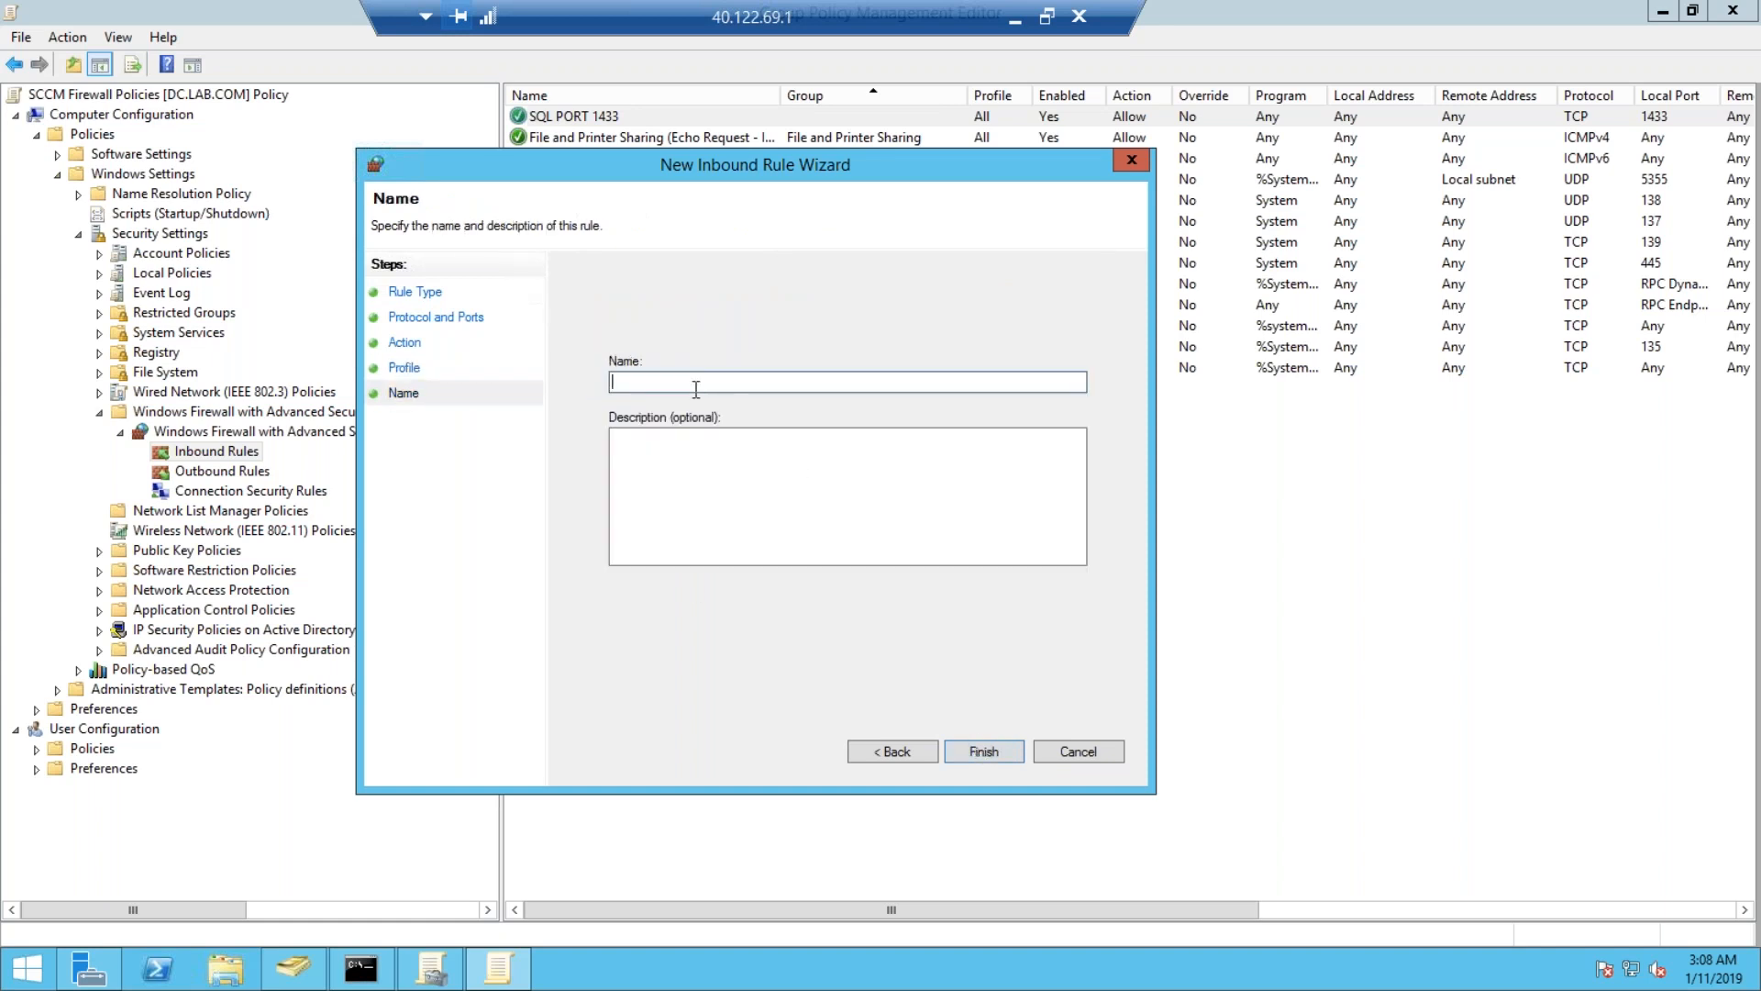
key("ctrl+v")
double_click(686, 382)
type("4022")
left_click(983, 752)
left_click(617, 120)
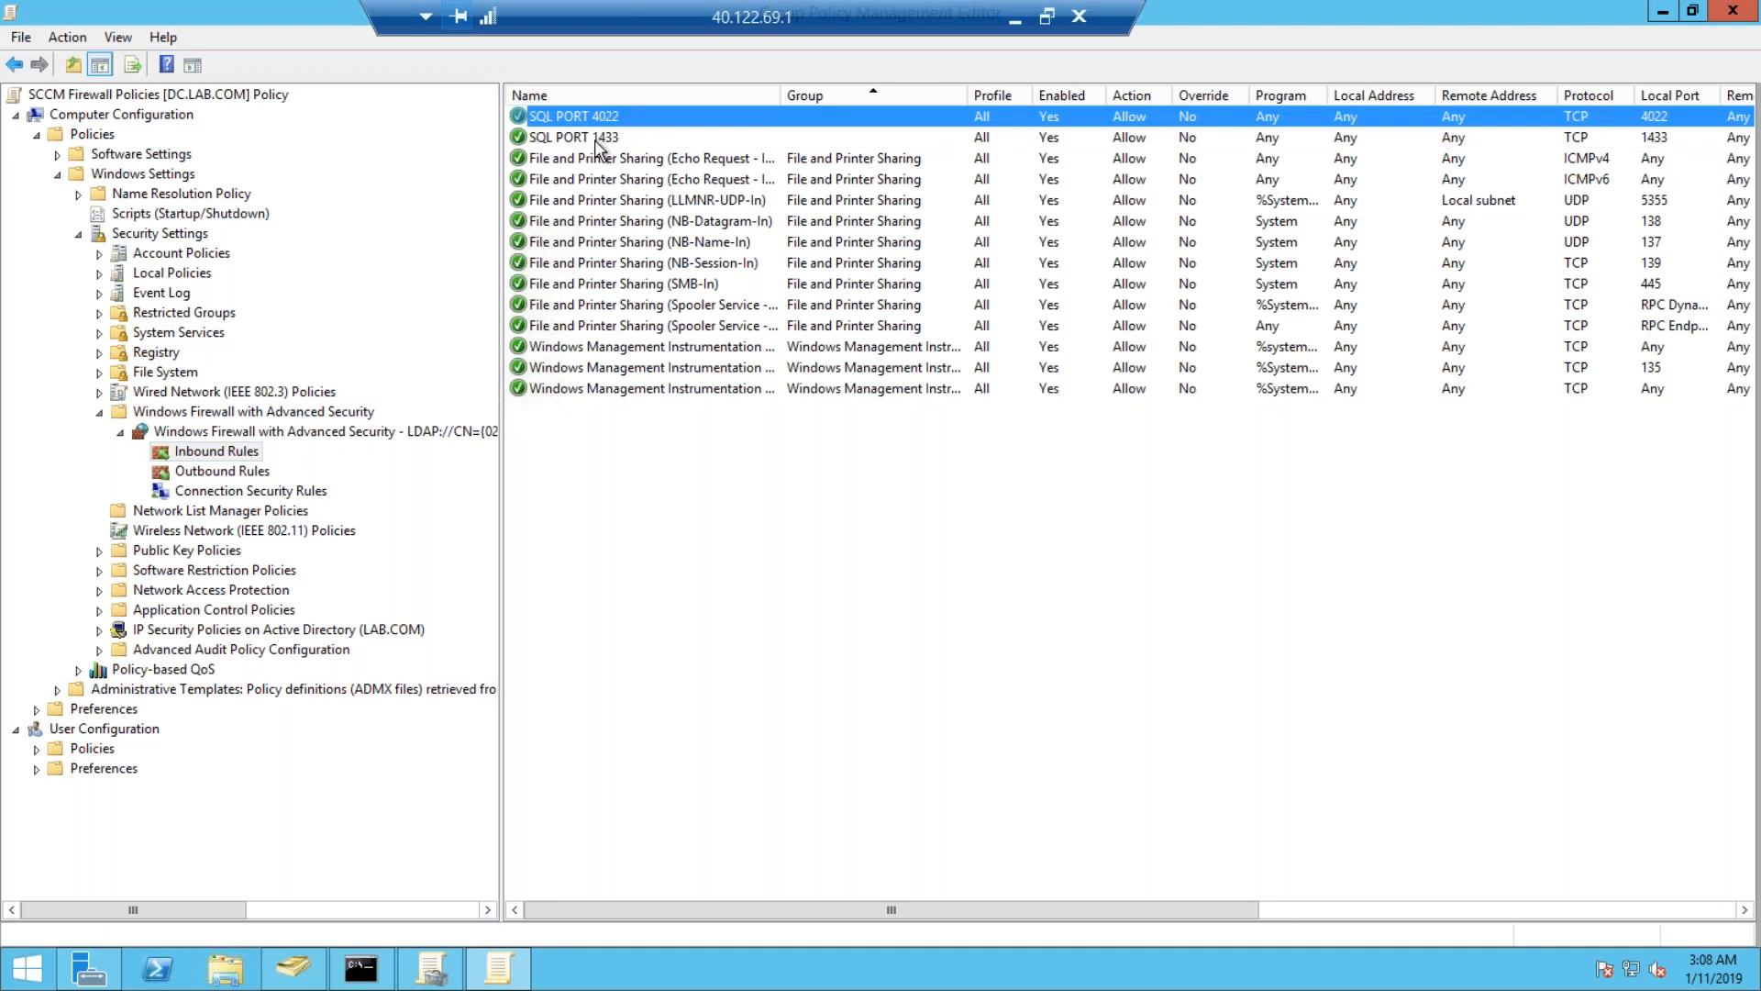
Switch to the Administrator command prompt, rerun ping db, interrupt the ping and clear the console with cls.
left_click(598, 140)
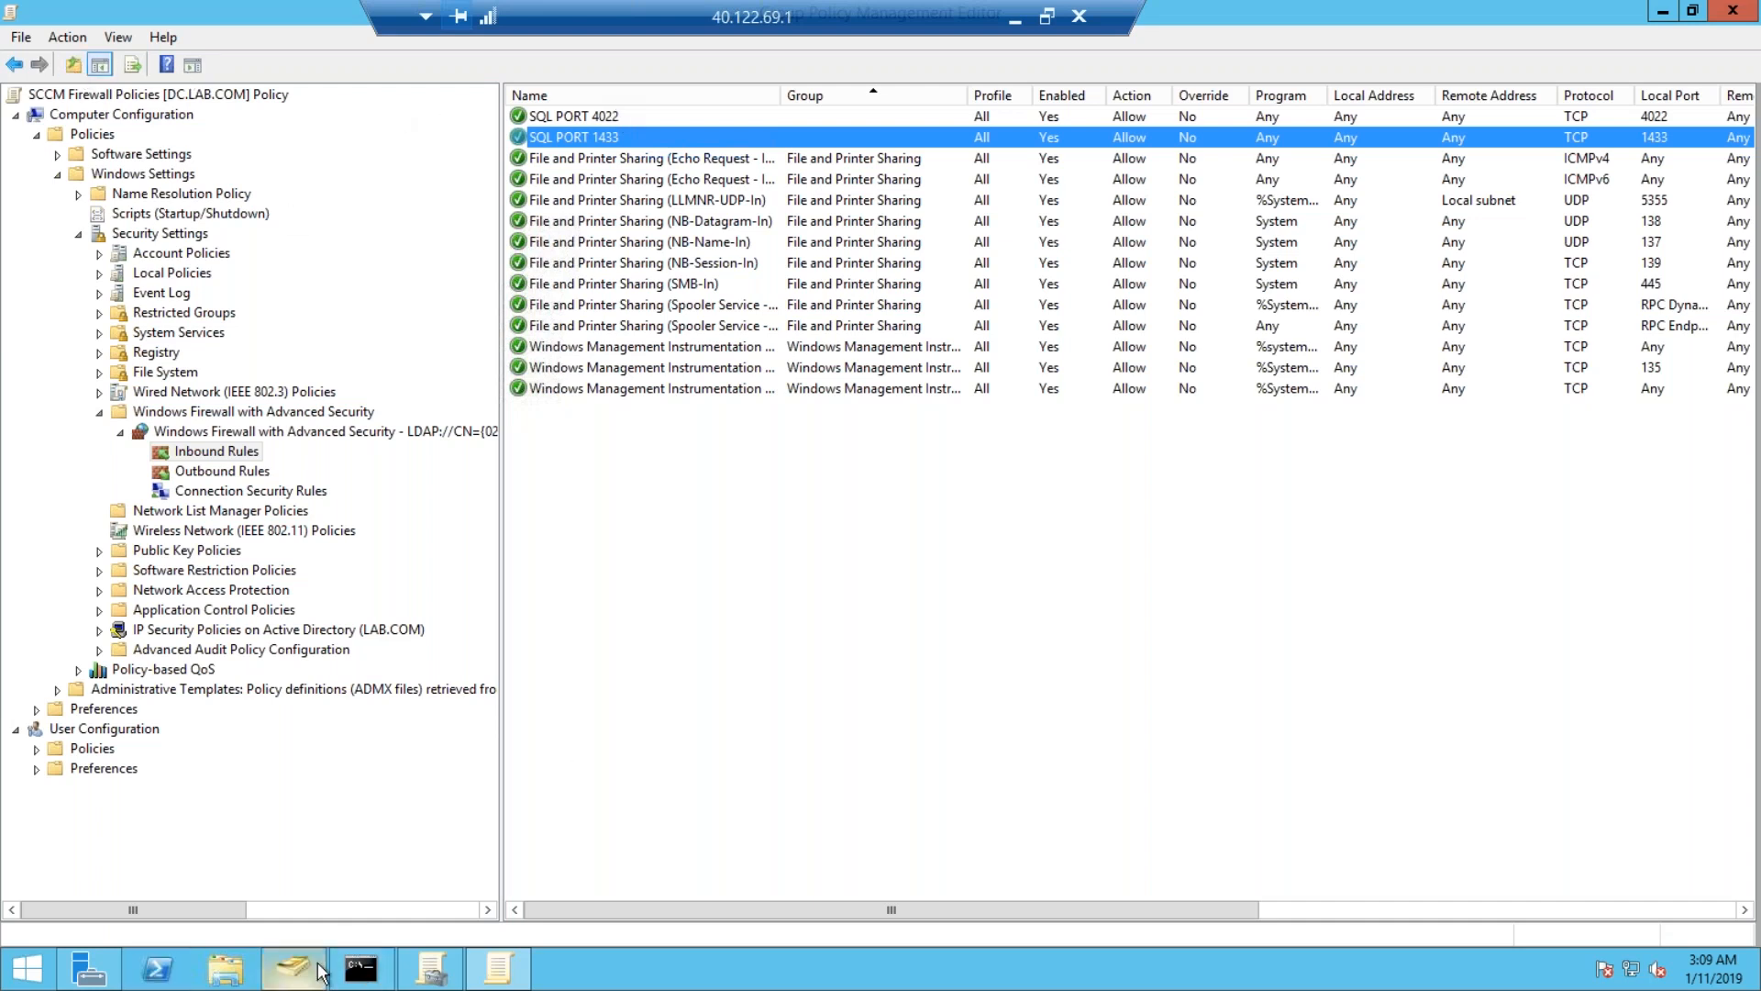
left_click(362, 970)
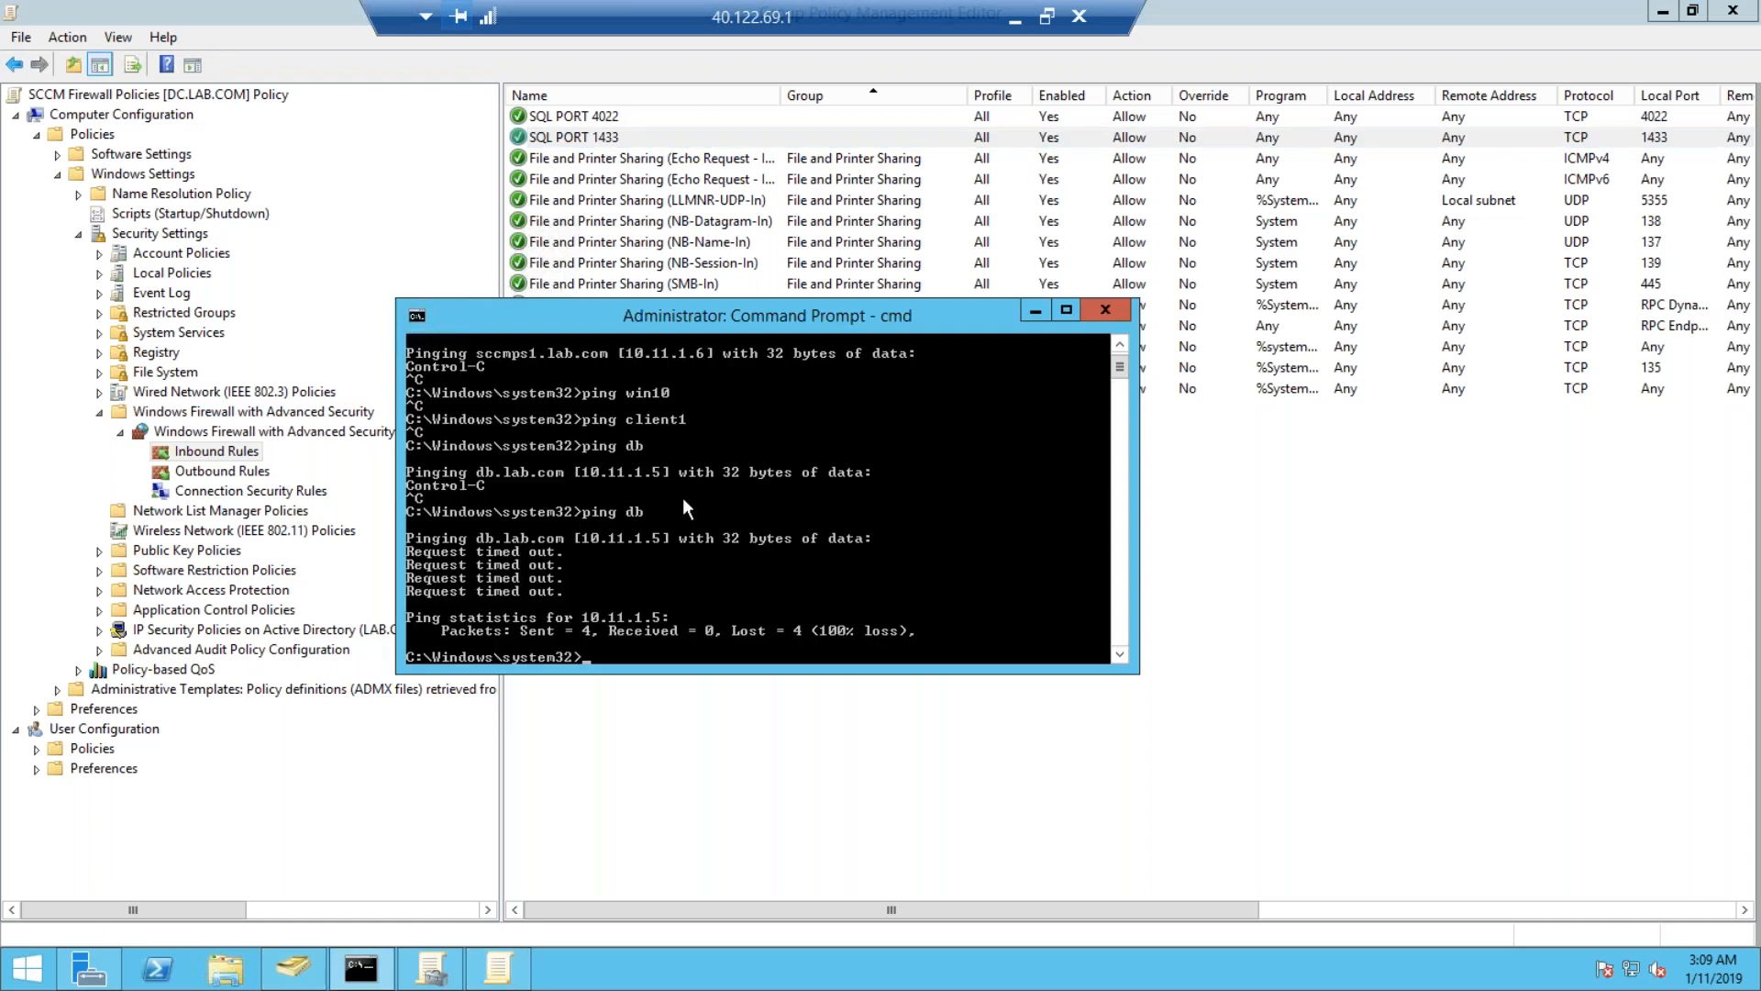
scroll(686, 497, "down", 1)
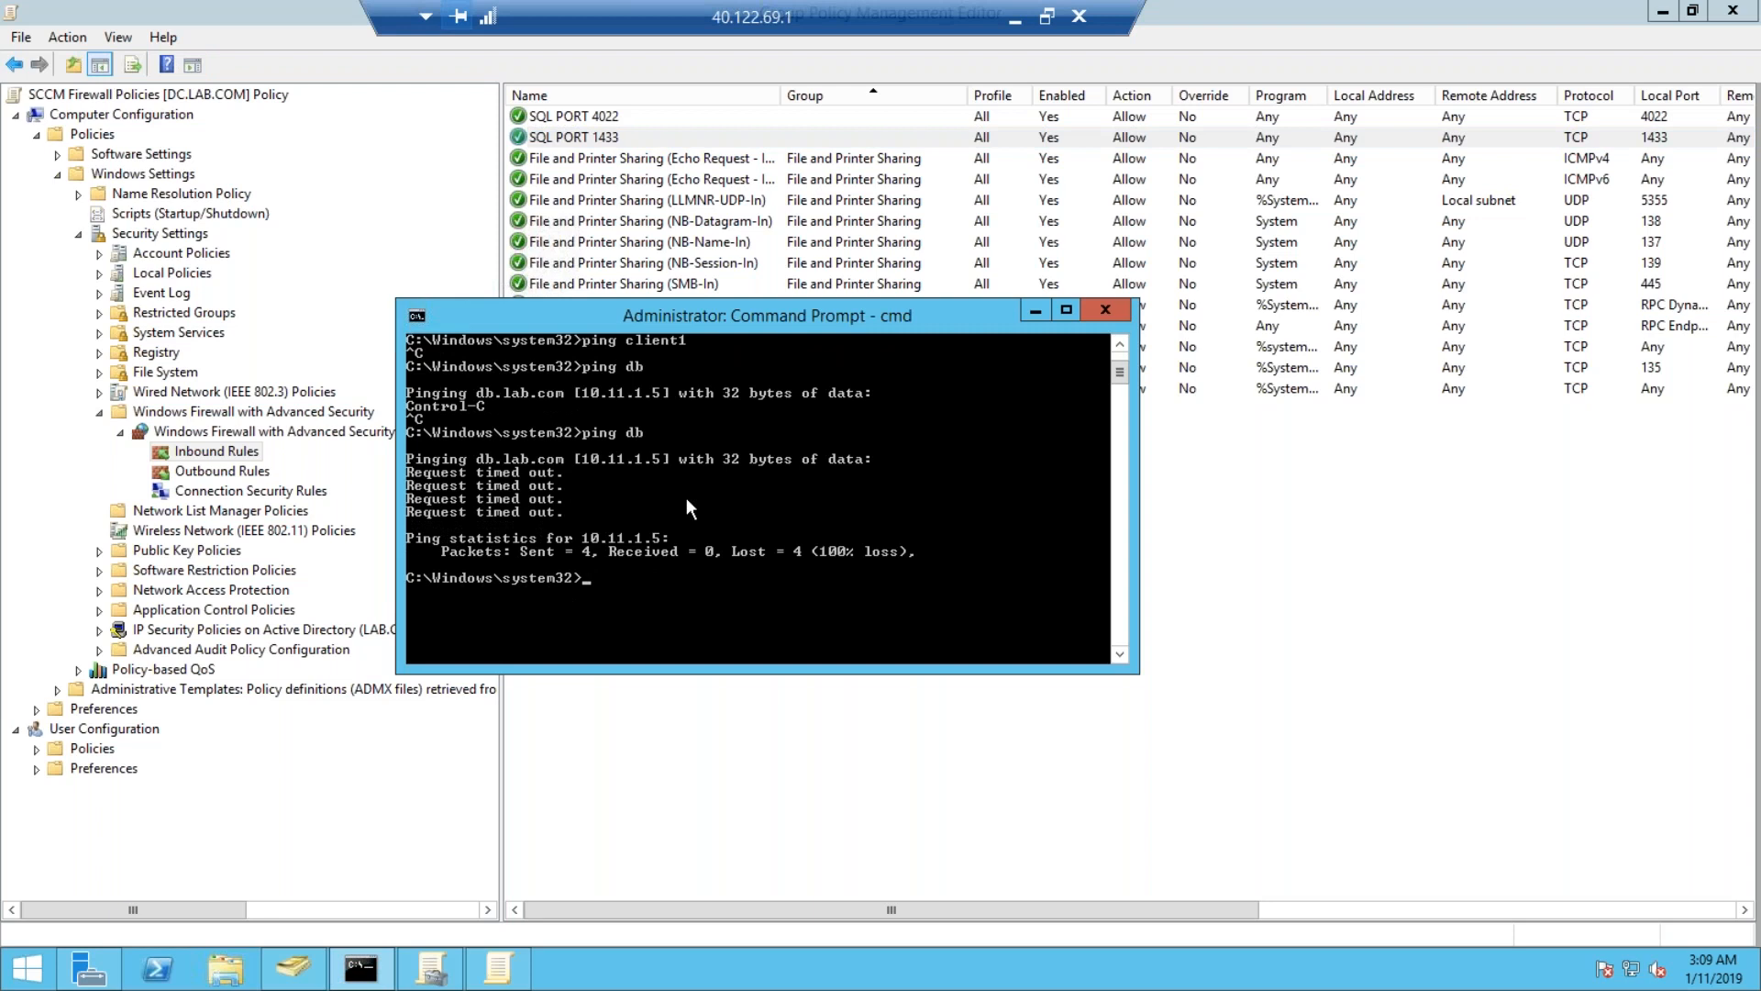
key("Up")
key("Return")
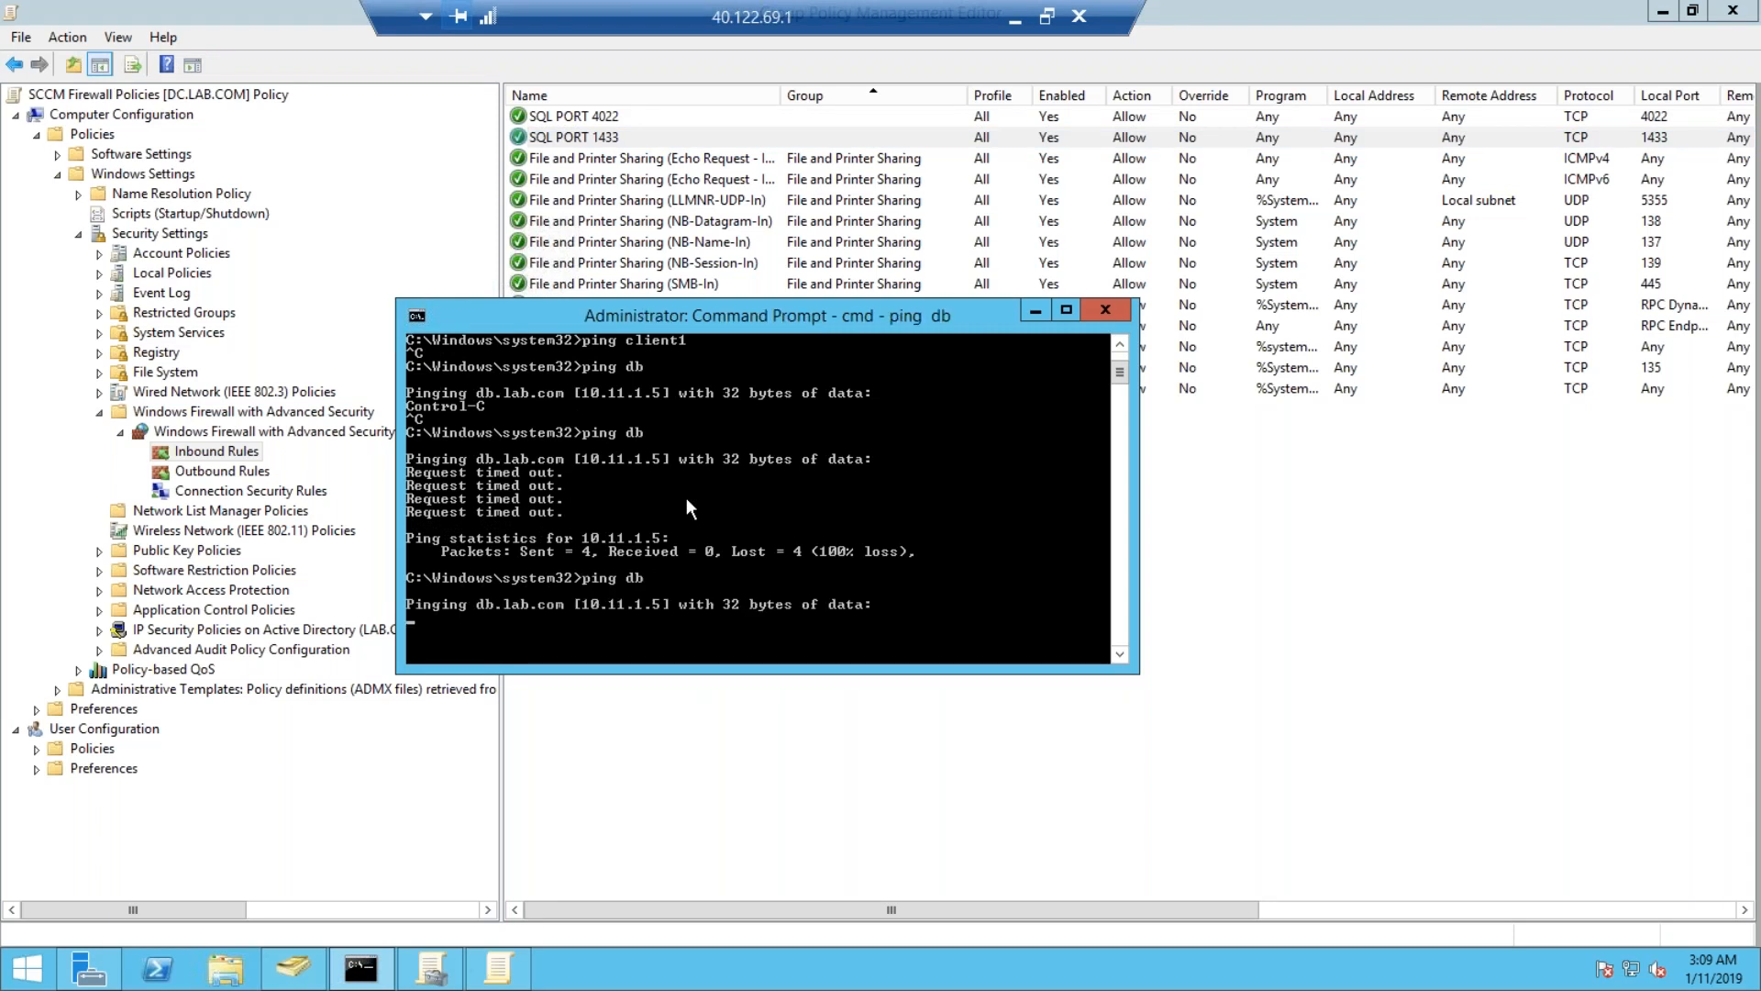
key("ctrl+c")
type("cl")
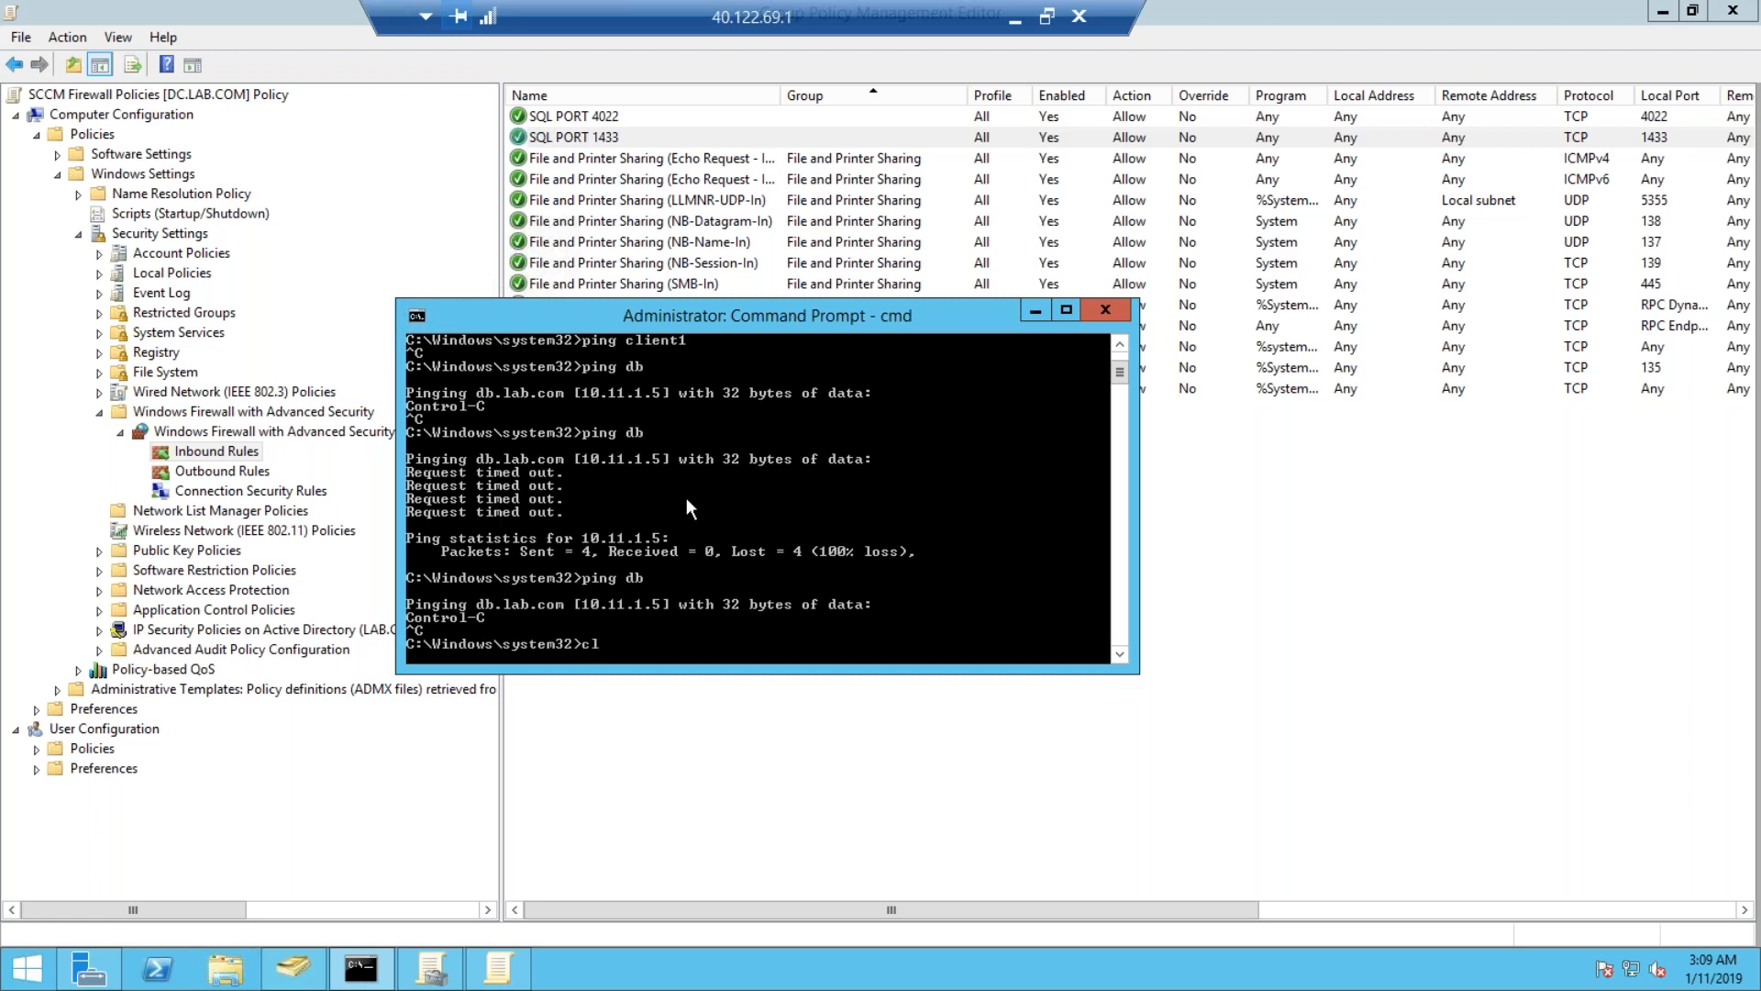
type("s")
key("Return")
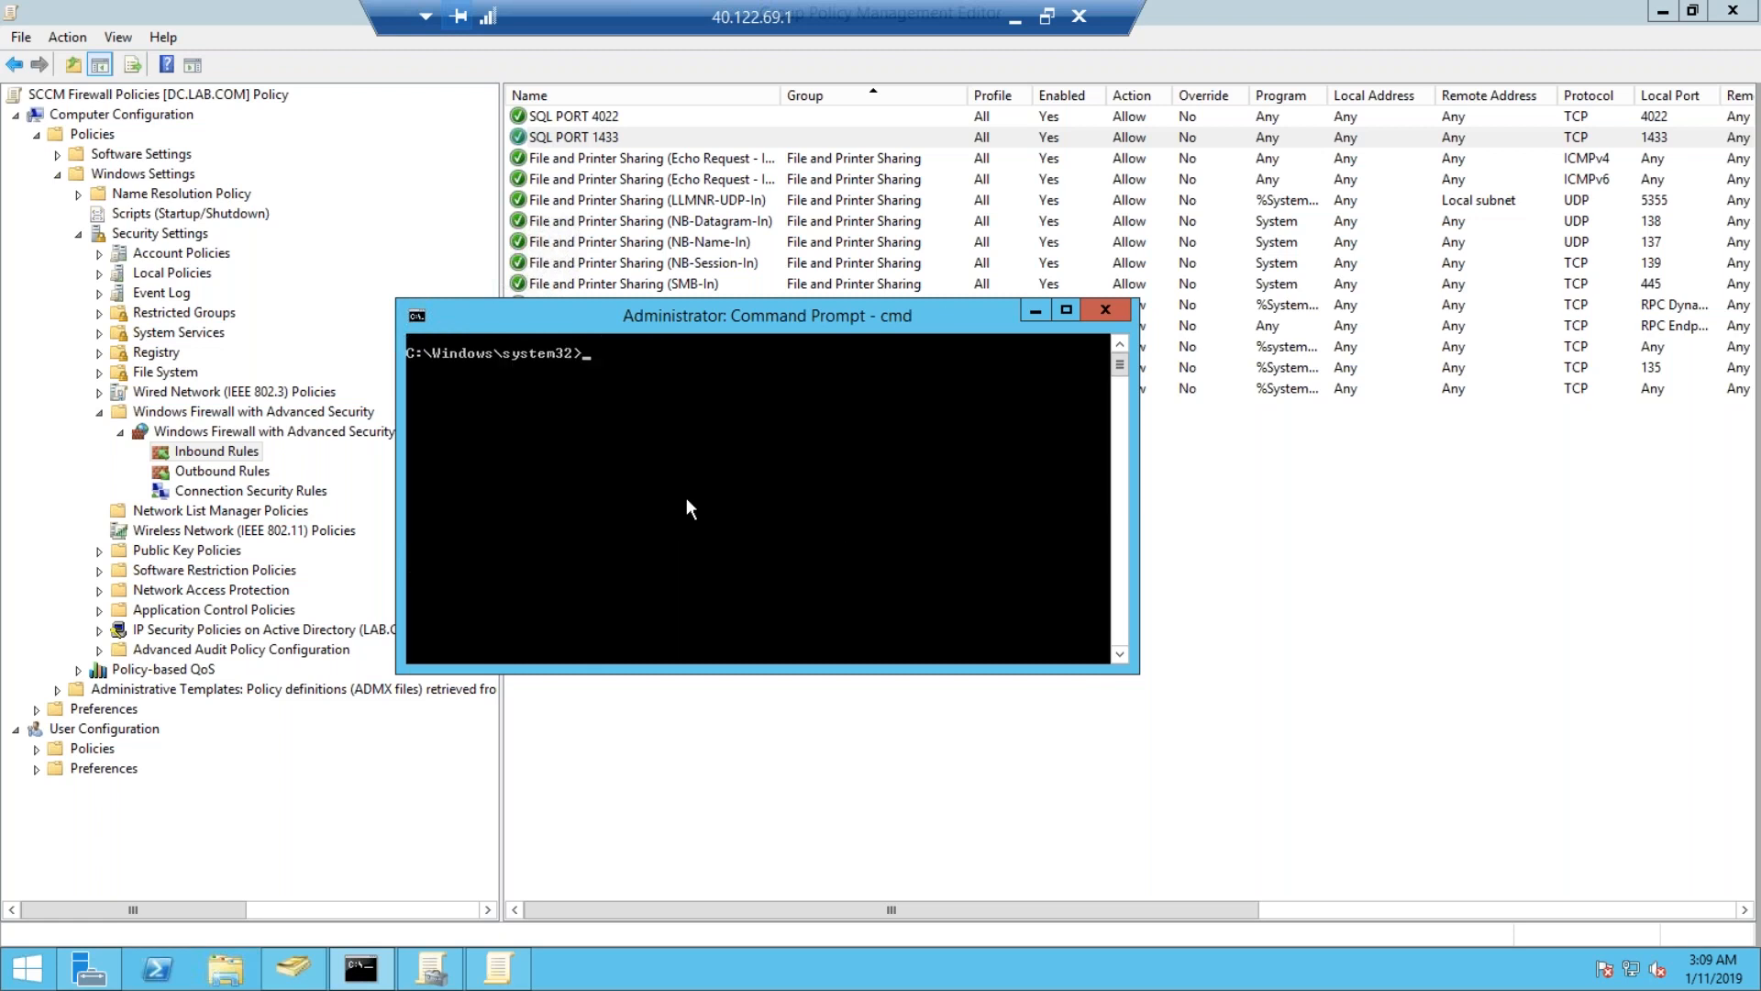
Force a Group Policy update on the DC server with gpupdate /force, correcting the misspelled command.
left_click_drag(757, 330, 694, 385)
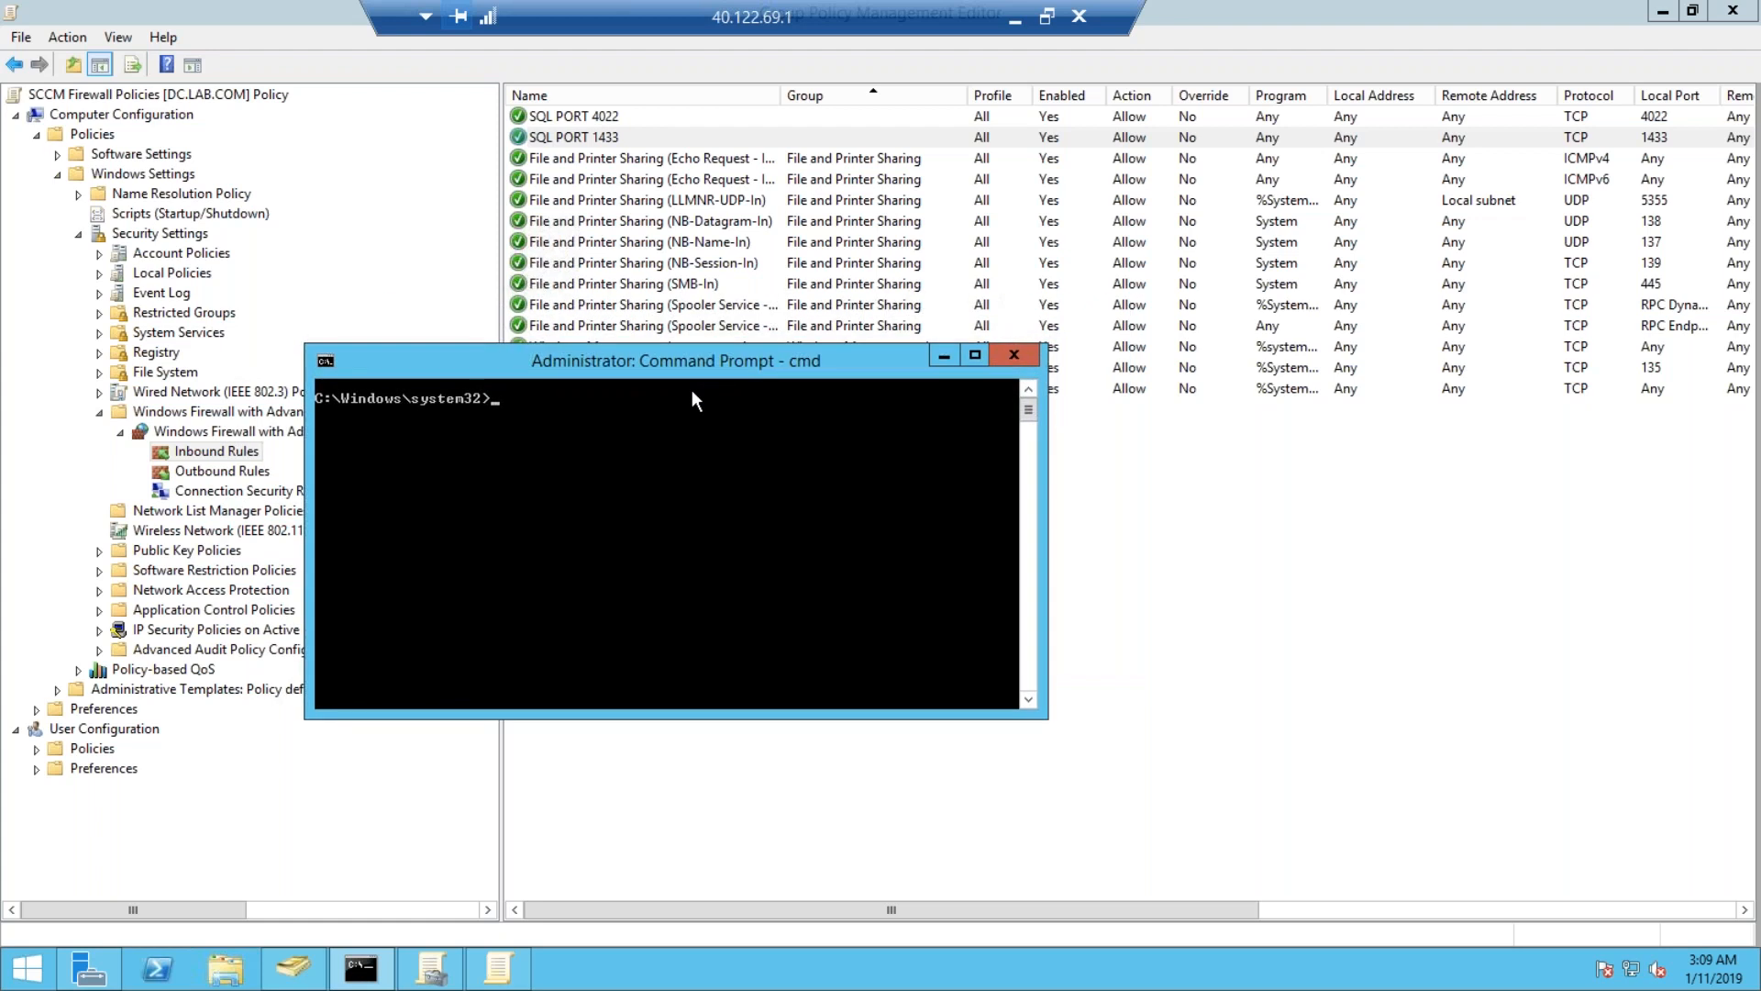
type("gpdupdate /force")
key("Return")
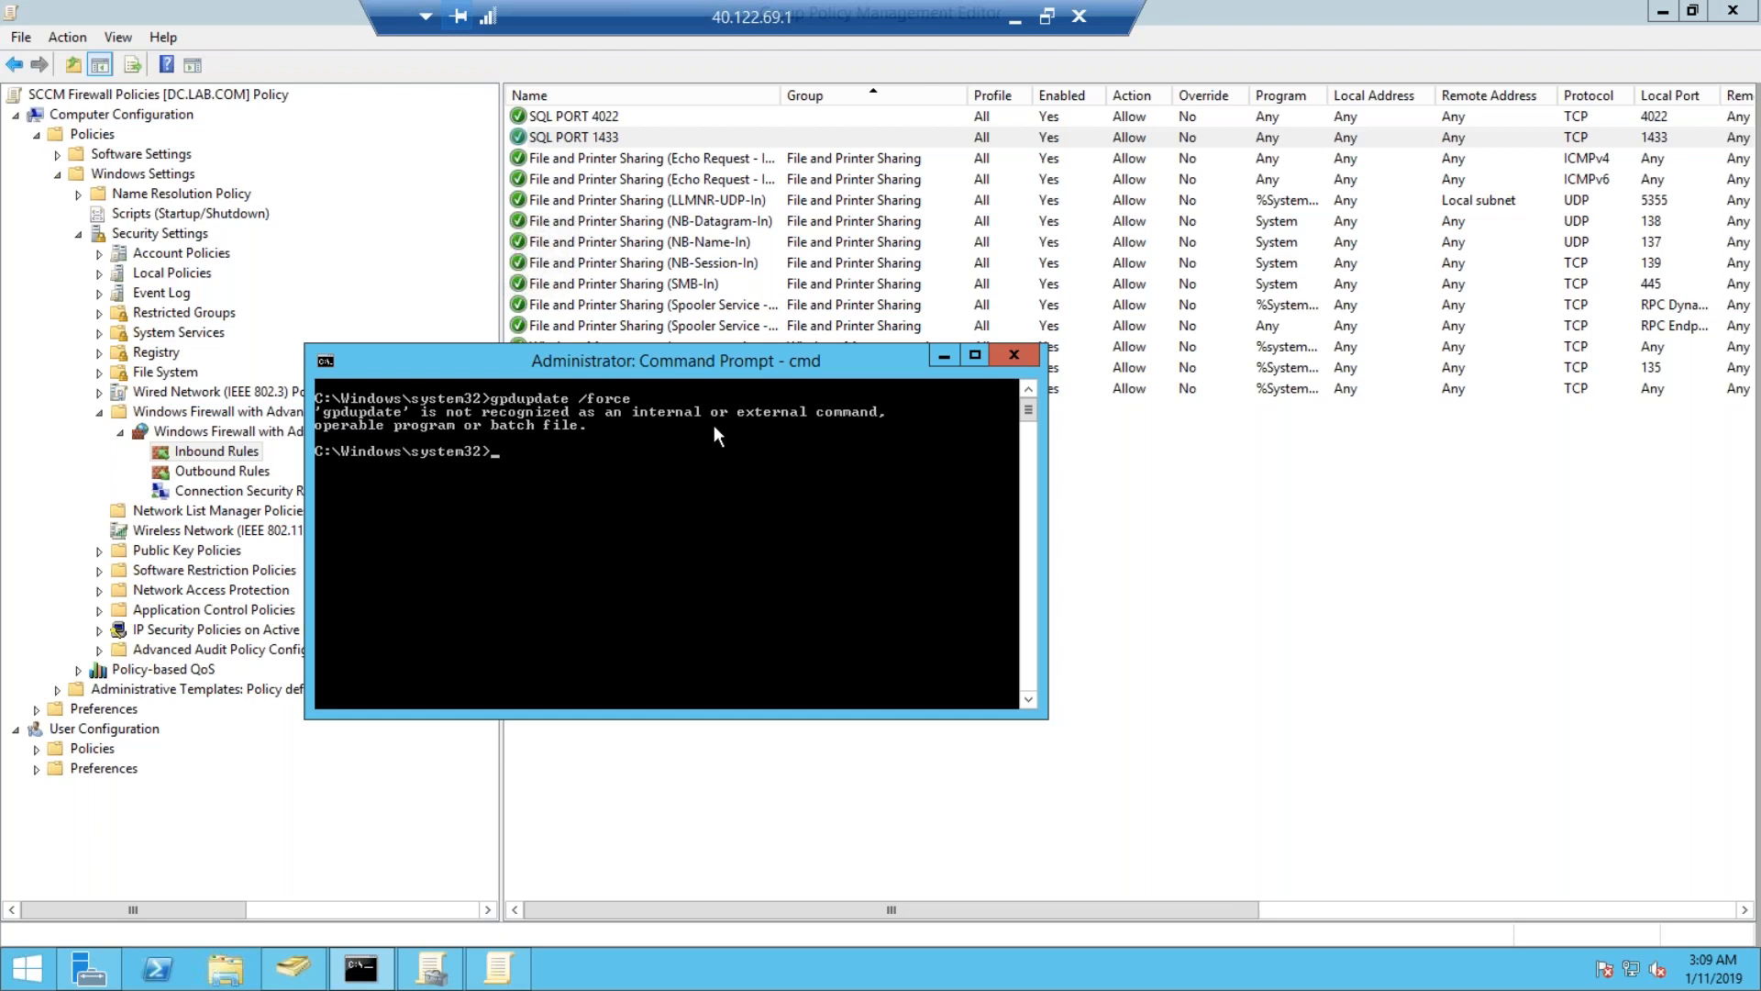
key("Up")
key("Left")
key("Left")
key("Left")
key("Left")
key("Left")
key("Left")
key("Left")
key("Left")
key("Left")
key("Left")
key("Left")
key("Left")
key("Delete")
key("Return")
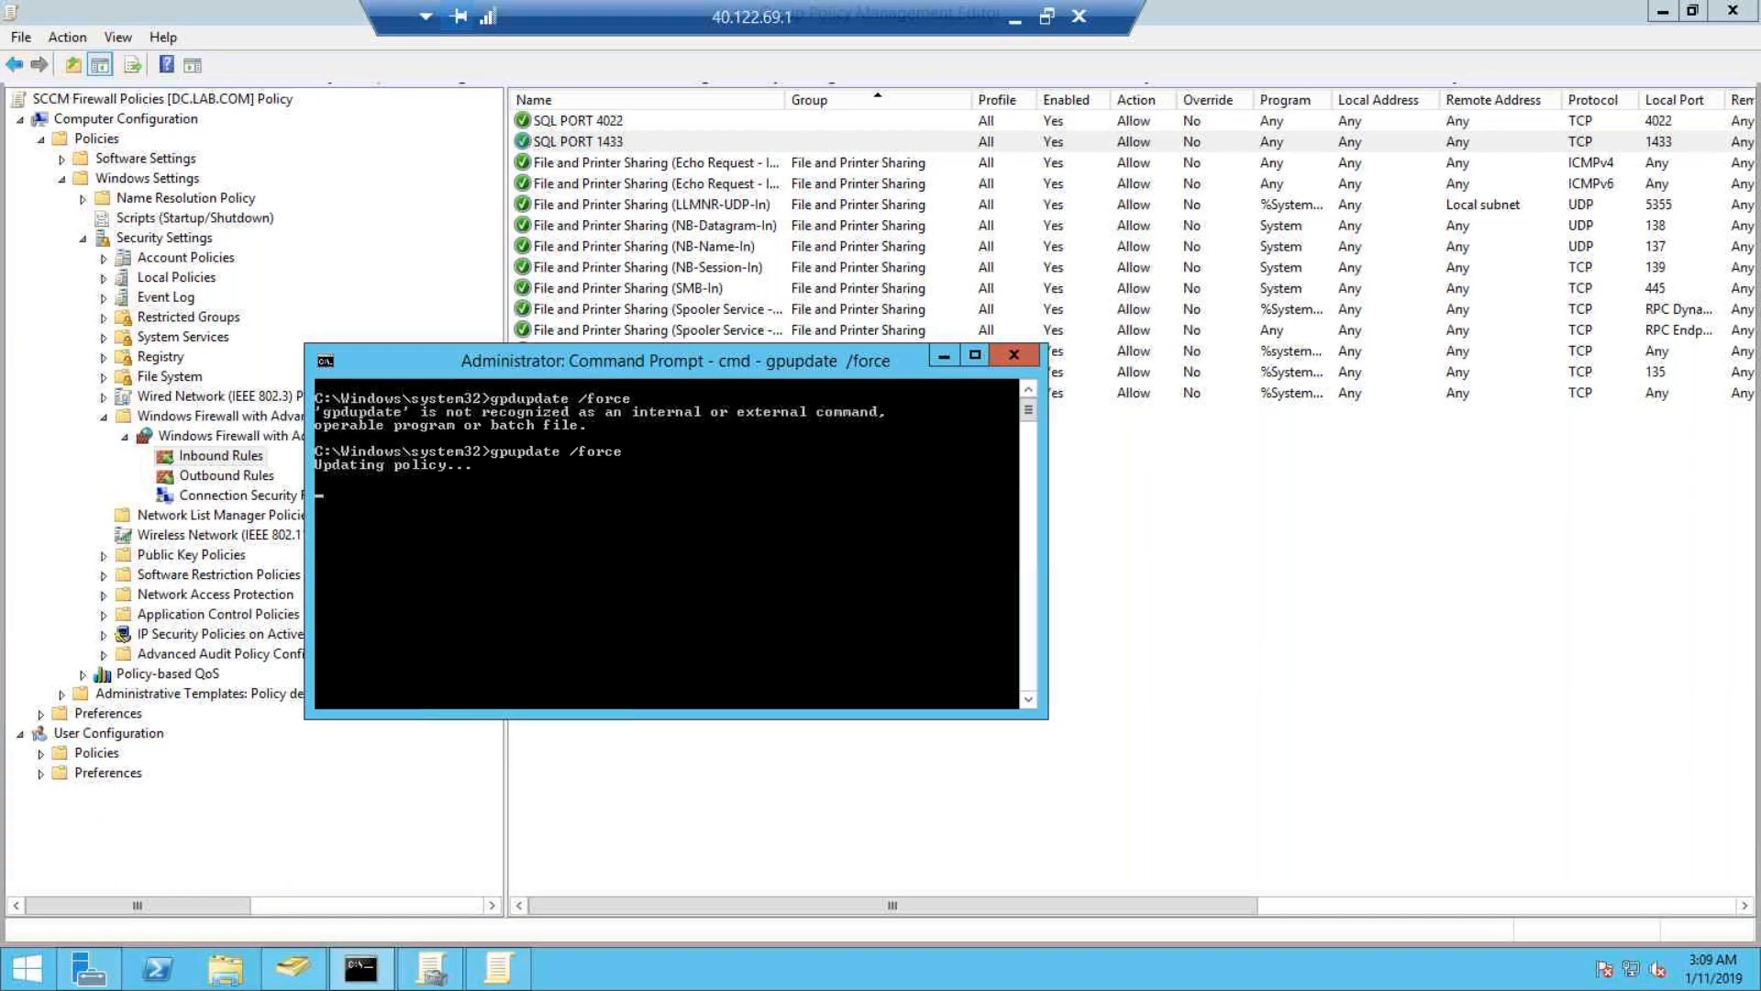
Switch to the DB server's remote desktop session, open a command prompt and run gpupdate /force.
left_click(1047, 18)
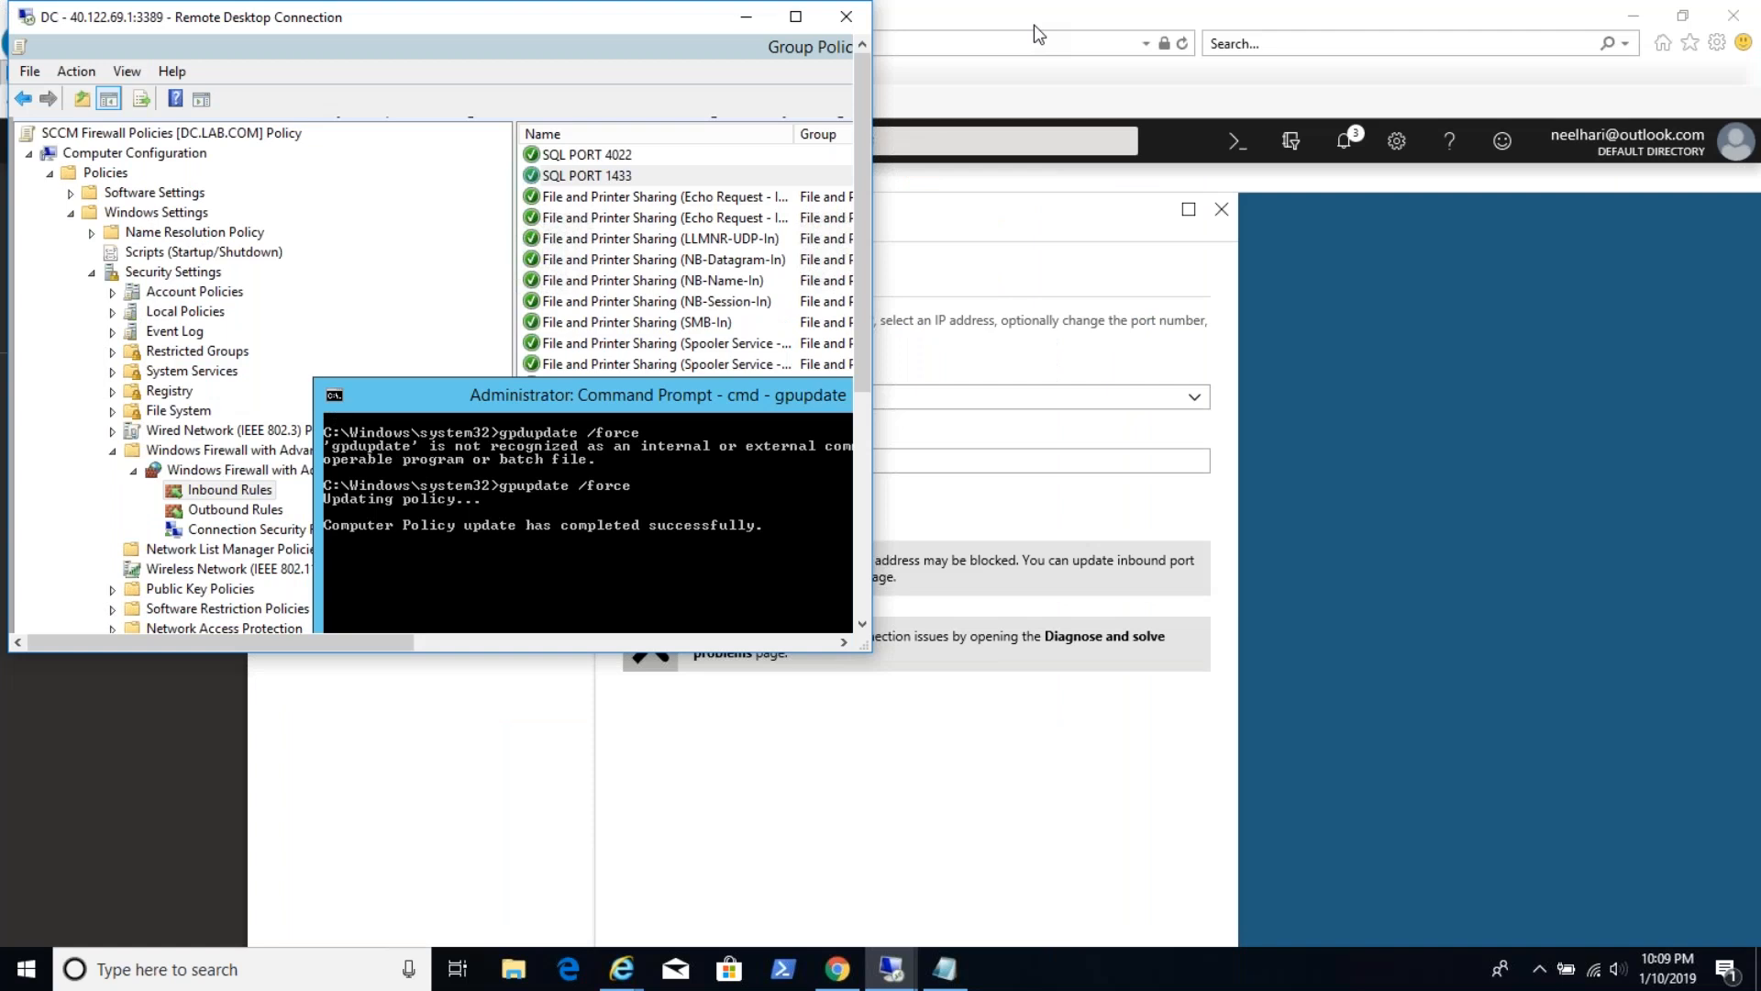
mouse_move(894, 974)
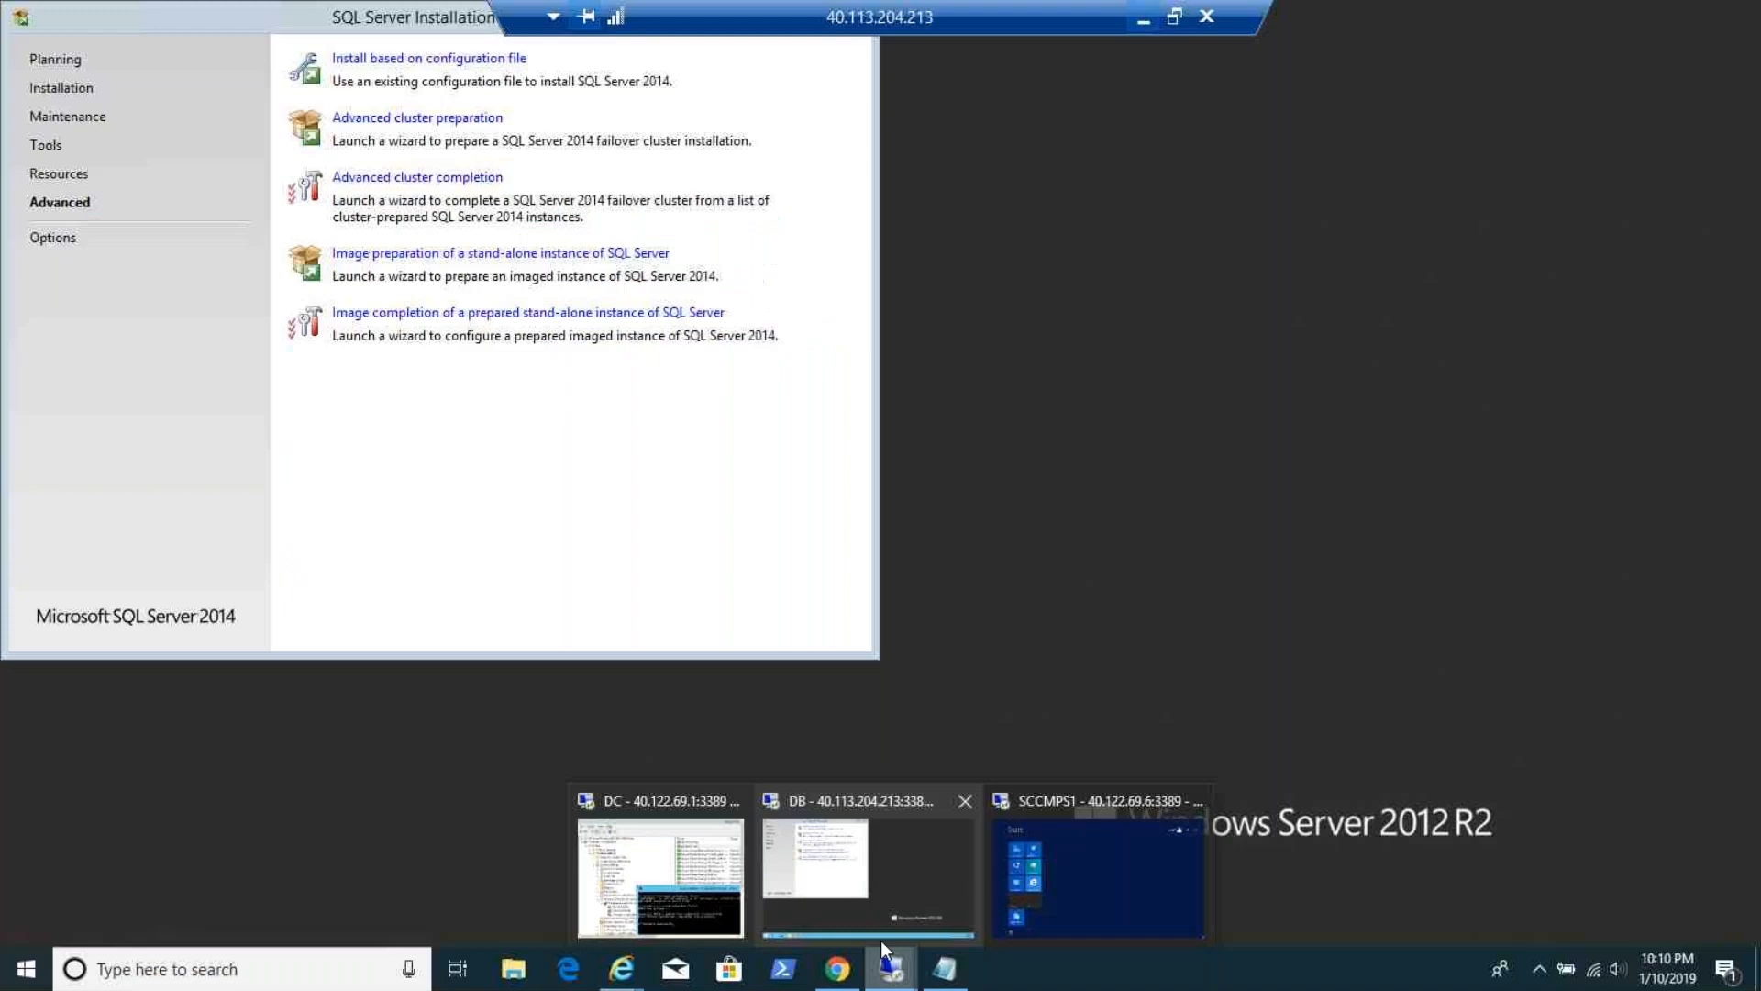
left_click(880, 934)
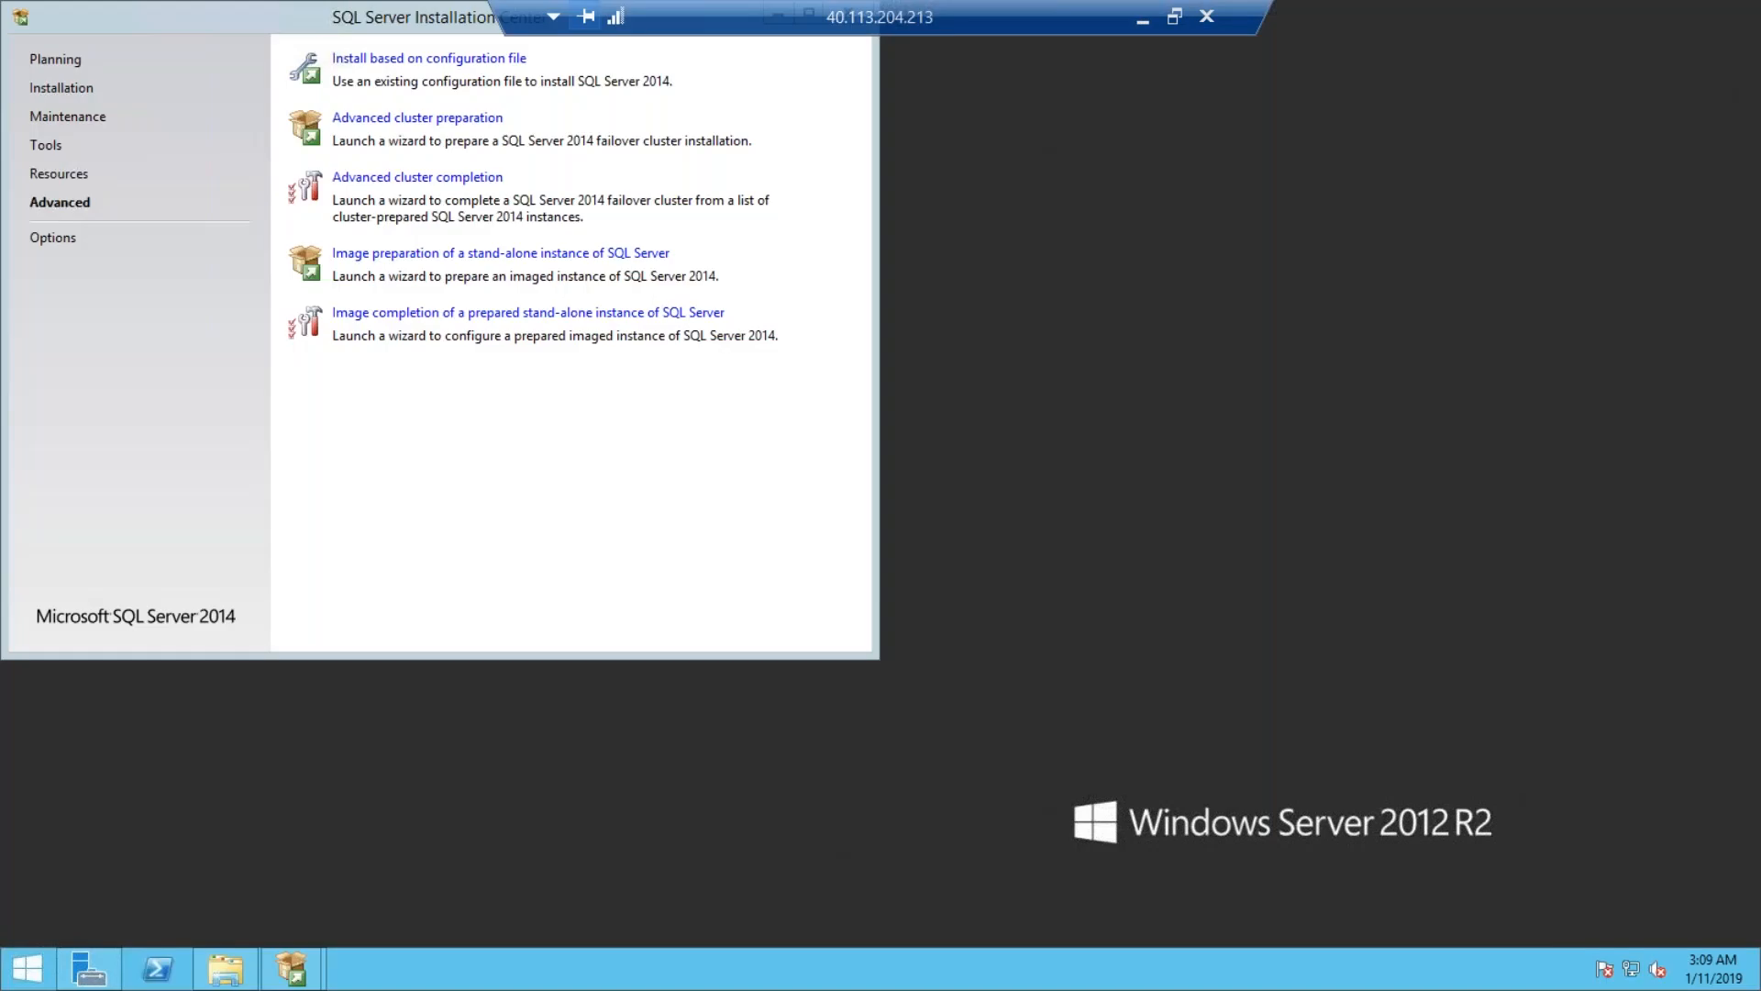
right_click(27, 970)
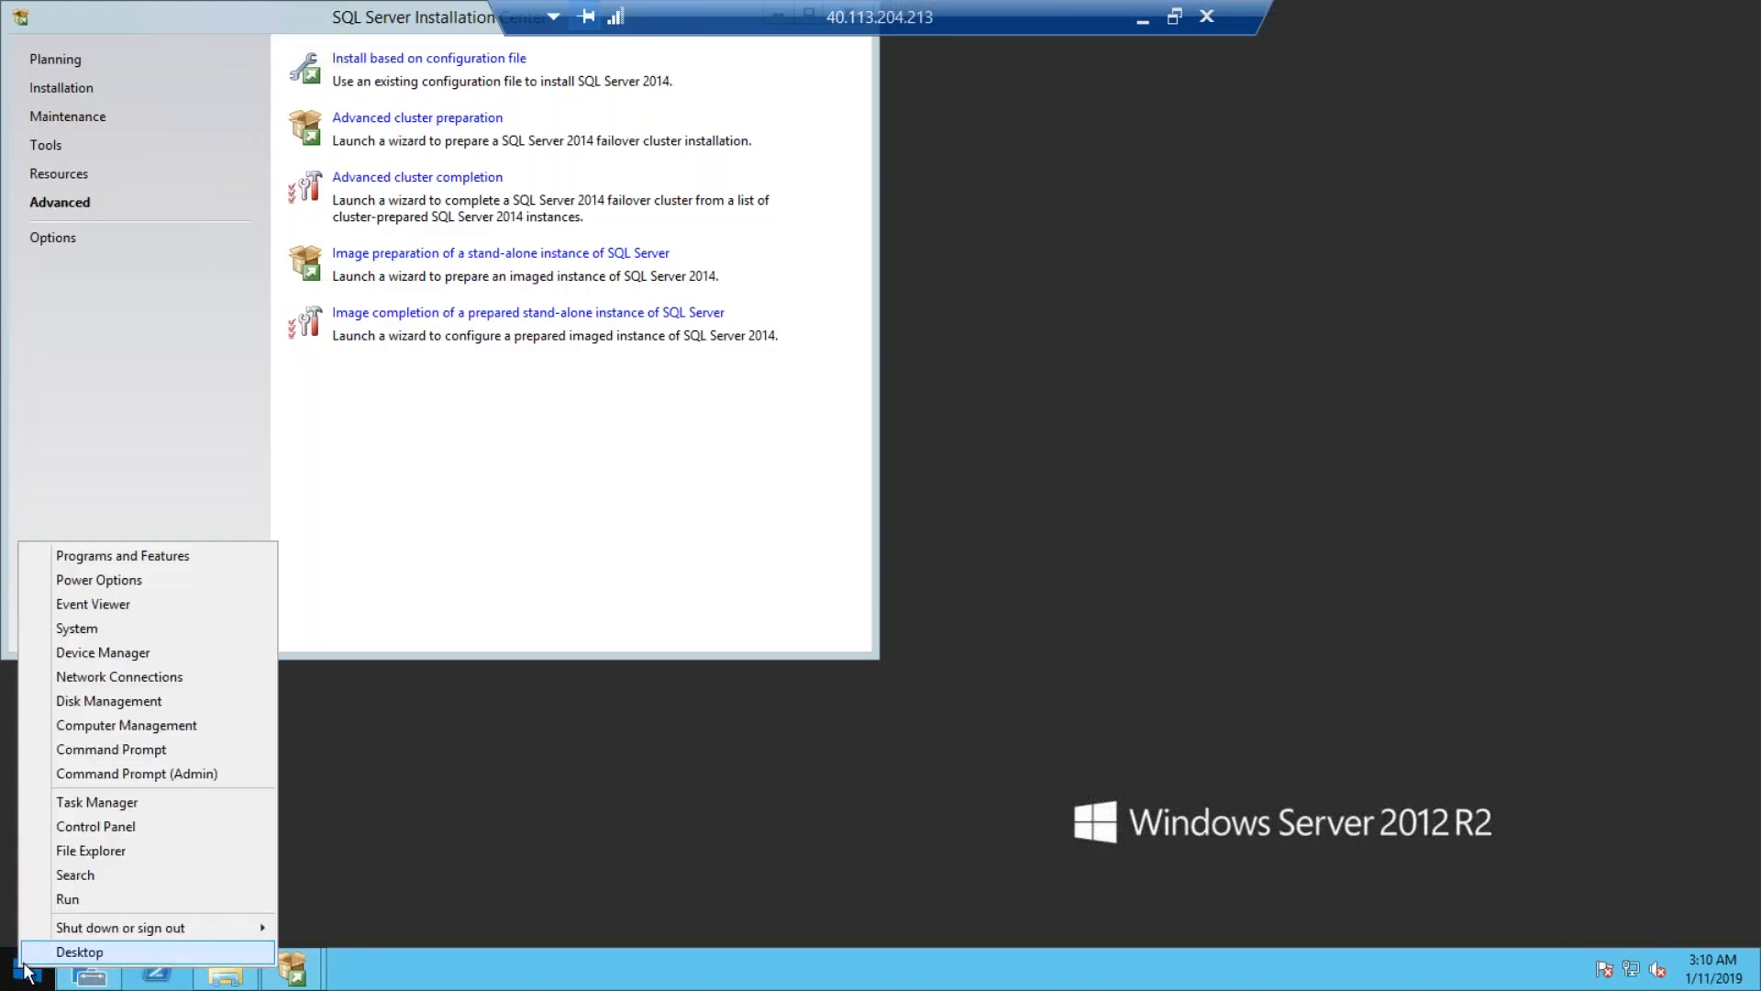
left_click(86, 899)
type("cmd")
key("Return")
type("gpup")
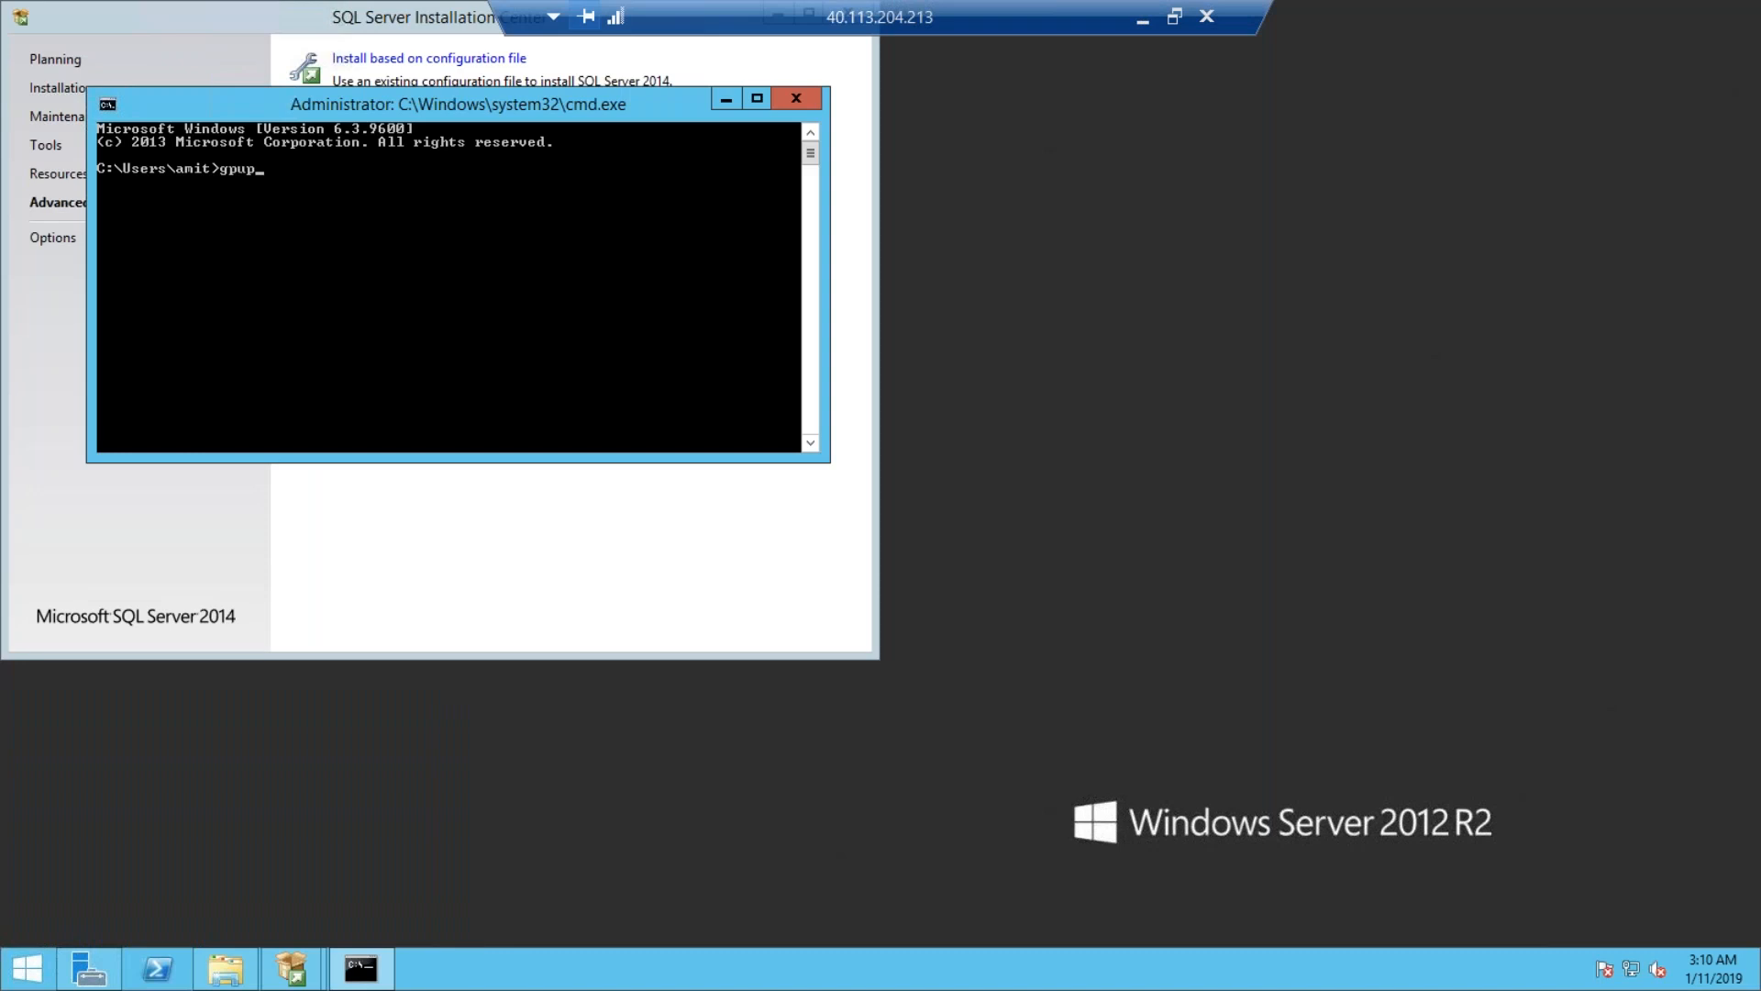
type("date /force")
key("Return")
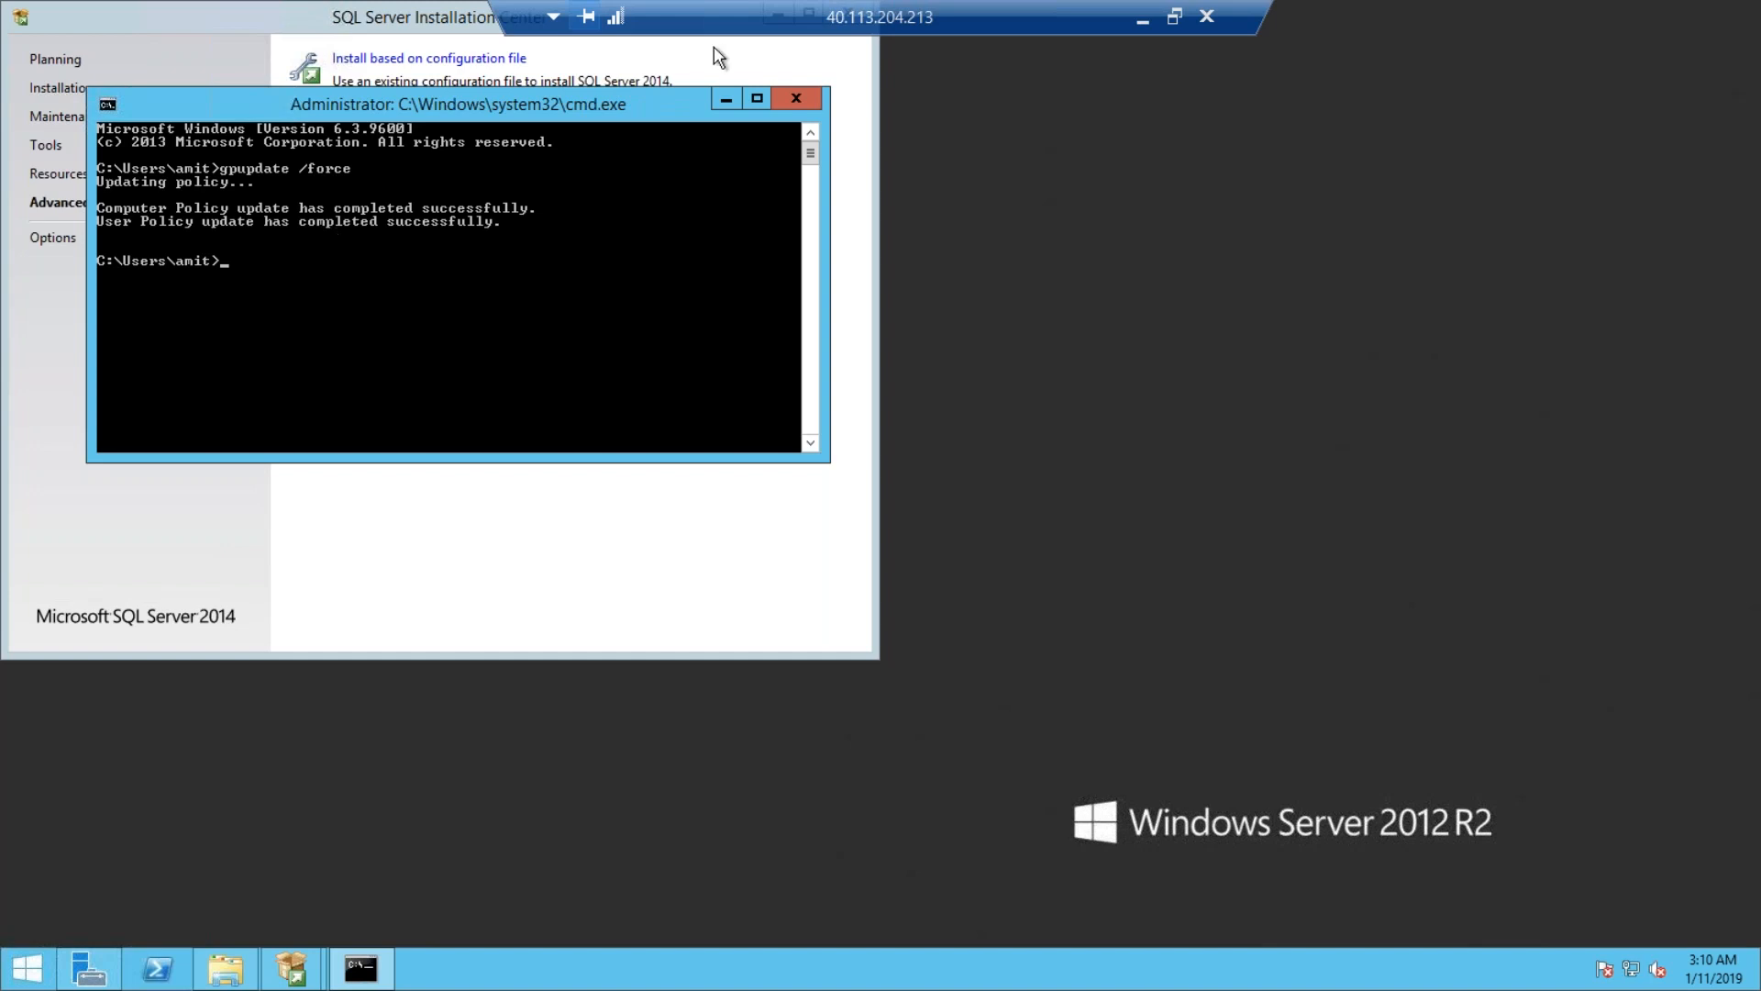
Switch to the SCCMPS1 server's remote desktop session, open a command prompt on its desktop and run gpupdate /force.
left_click(1143, 19)
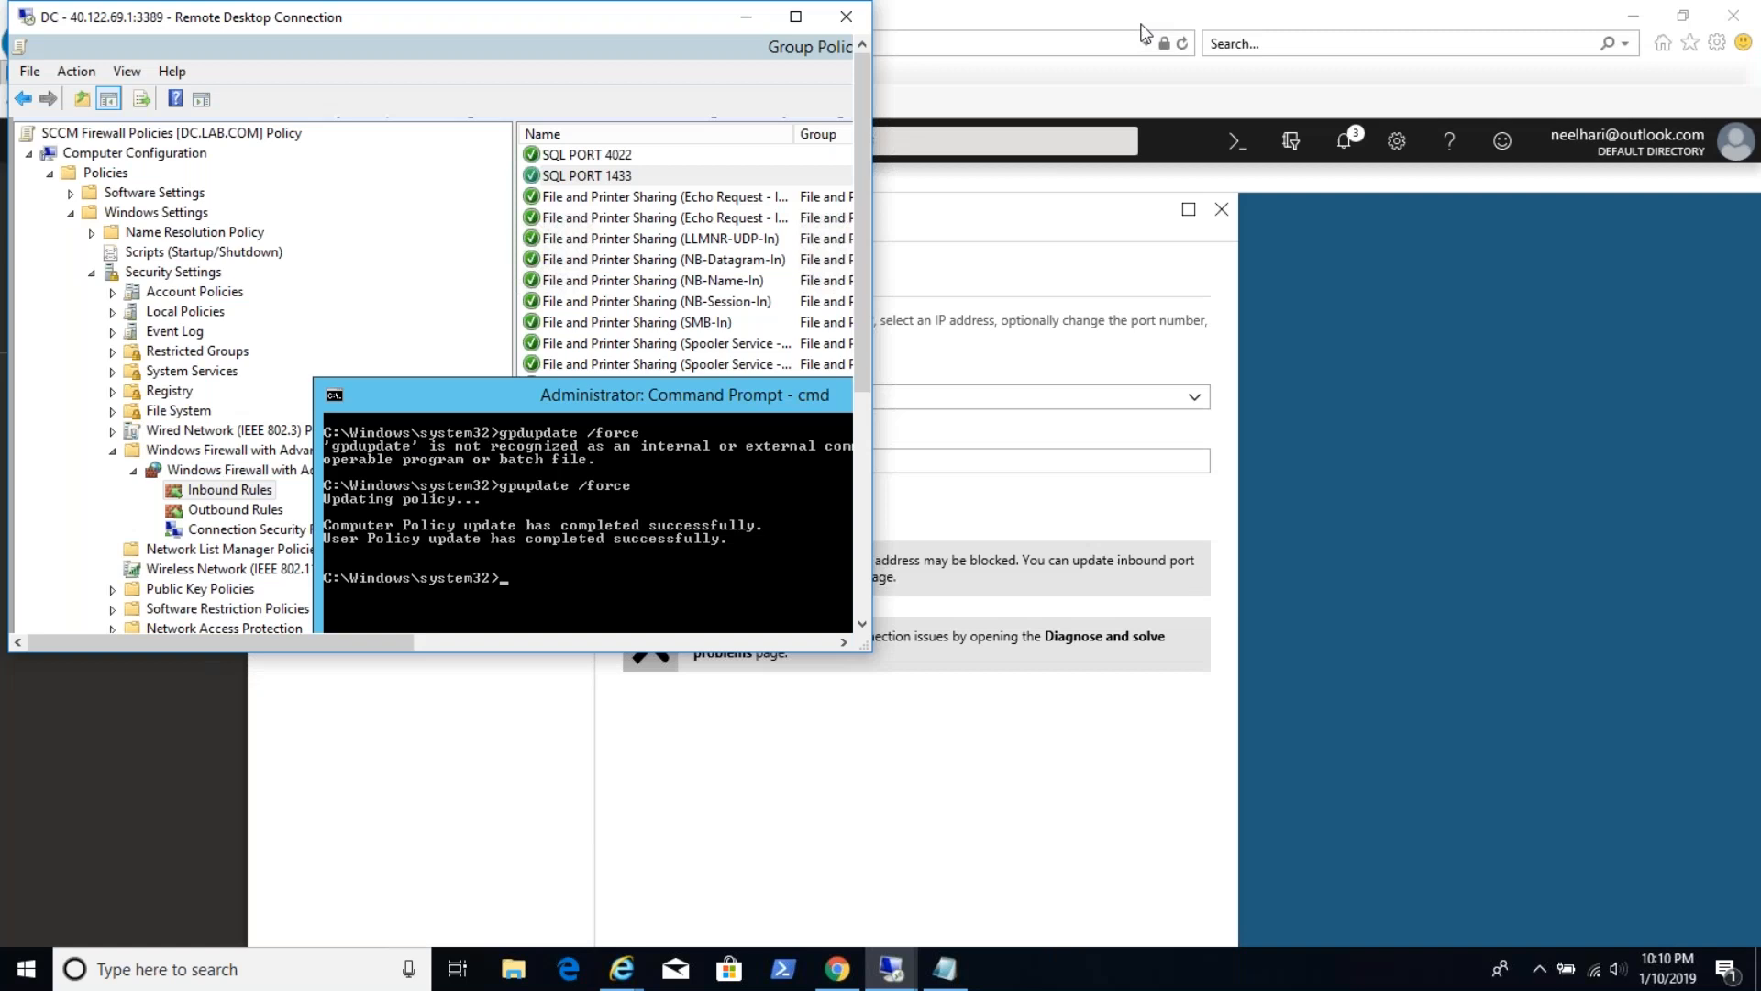
left_click(896, 972)
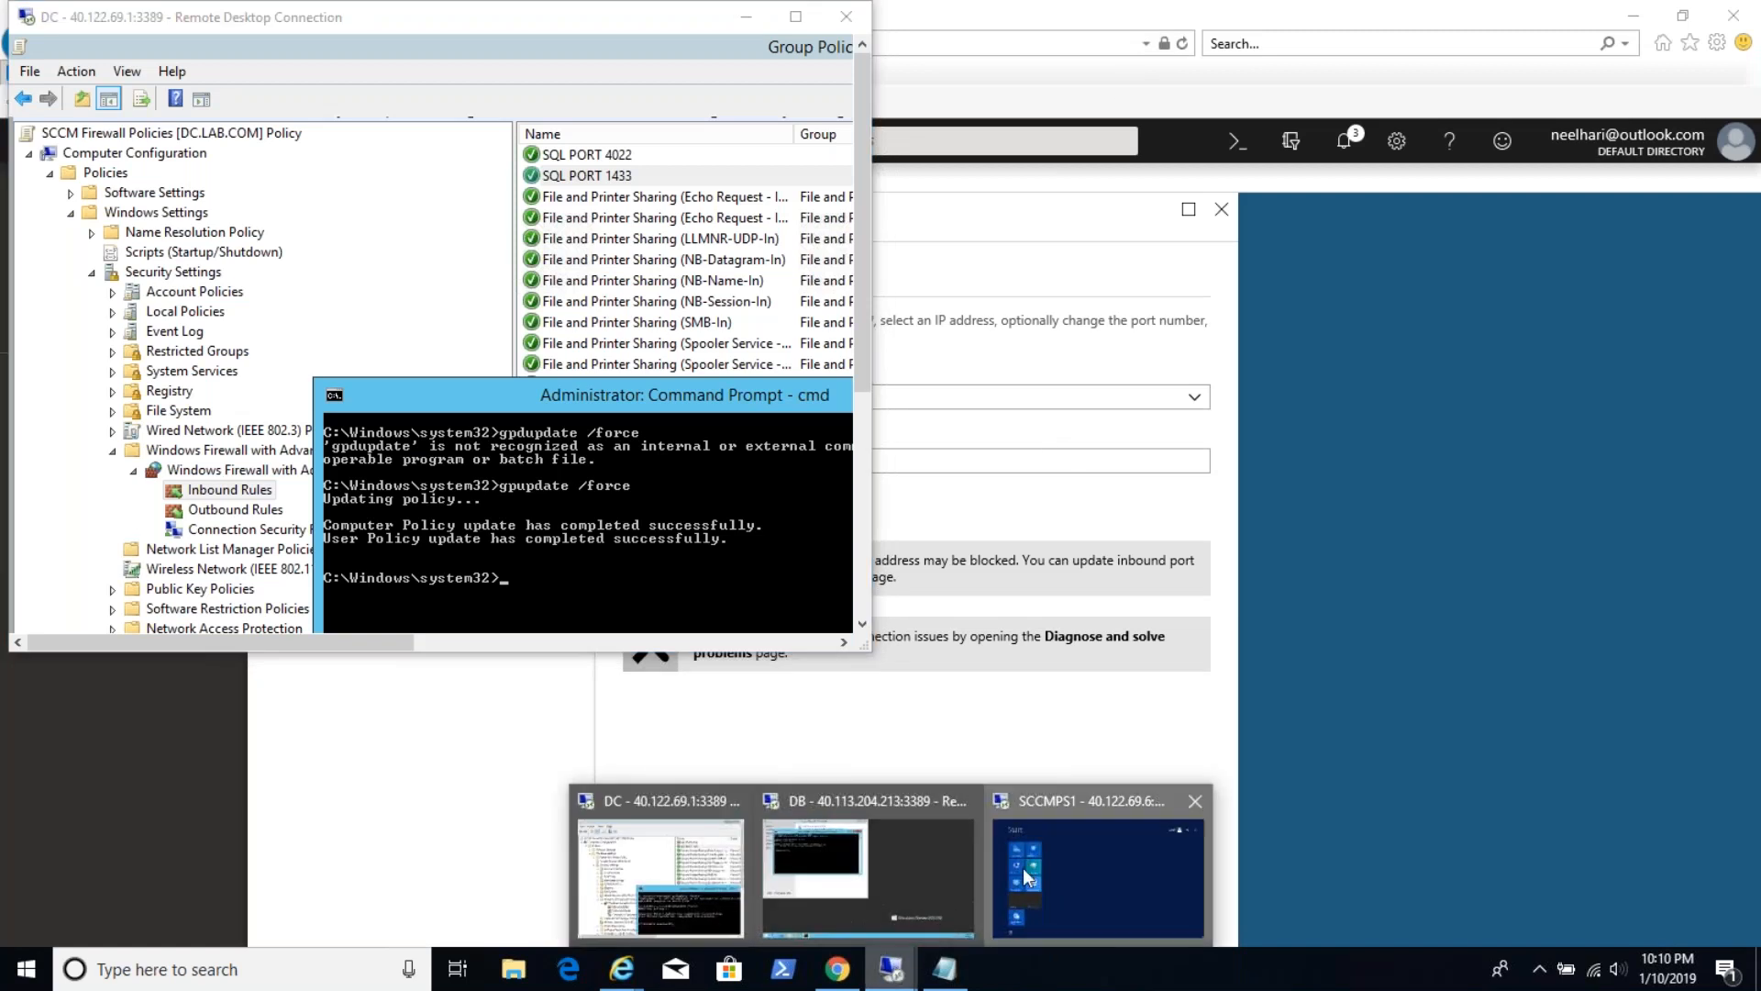
left_click(996, 803)
left_click(198, 724)
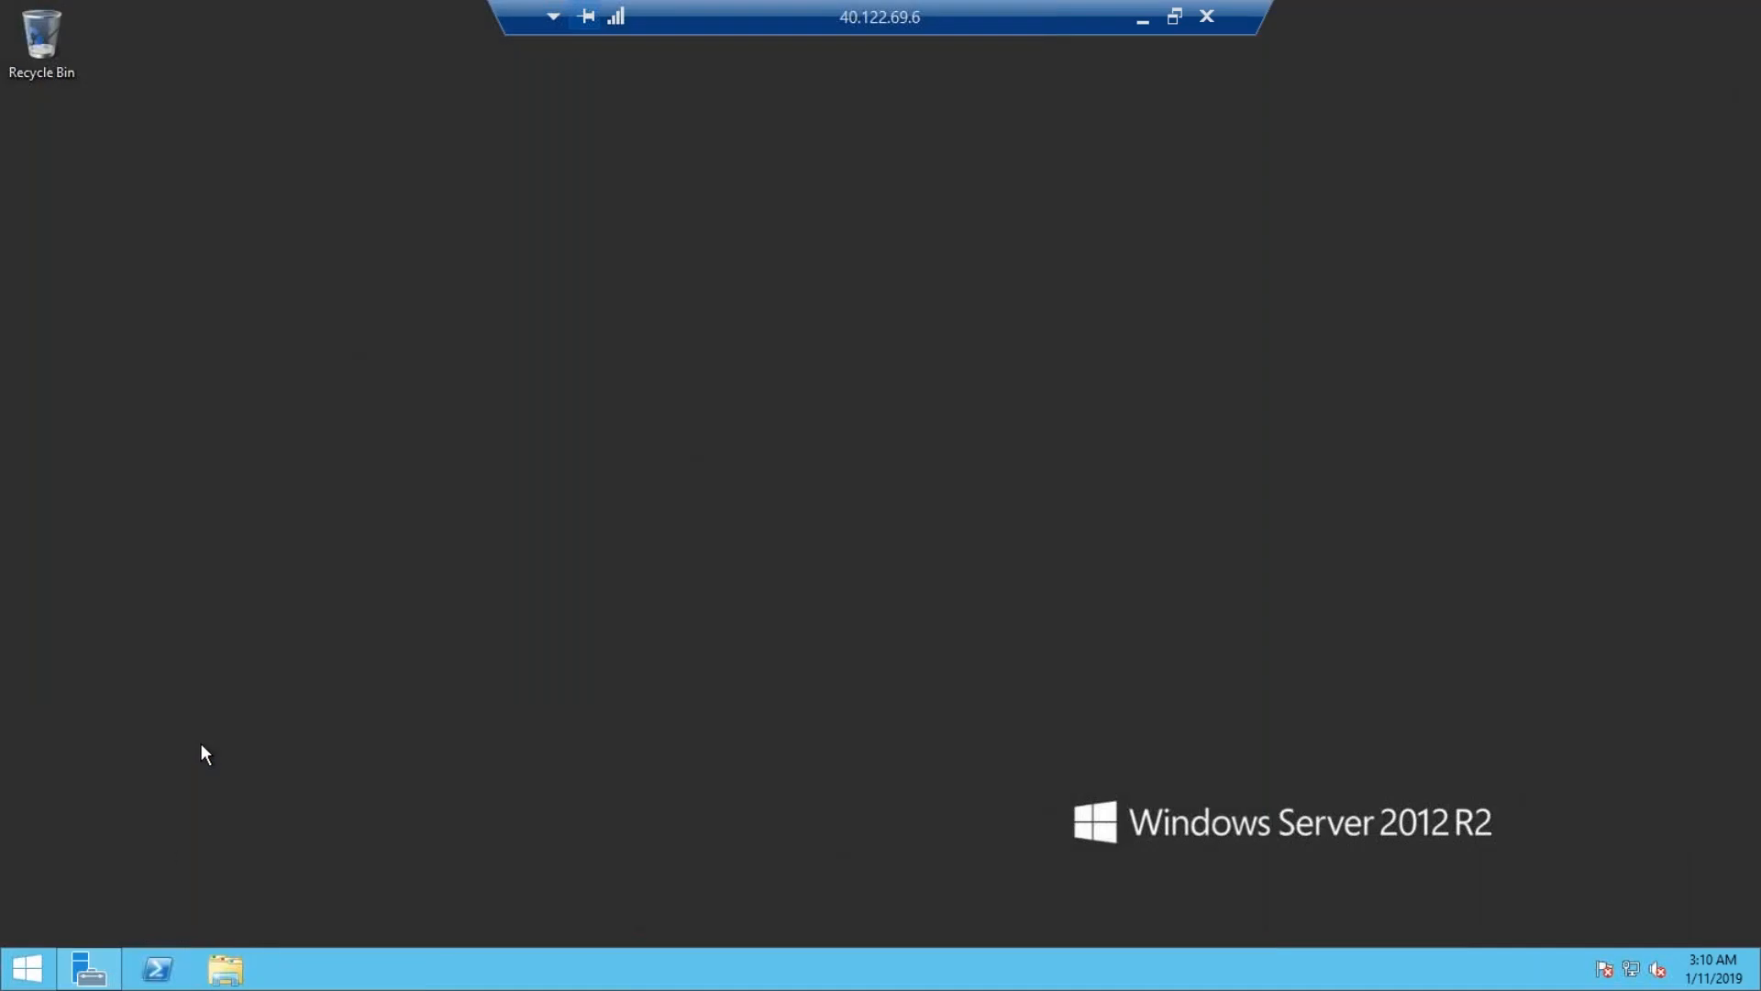
right_click(26, 967)
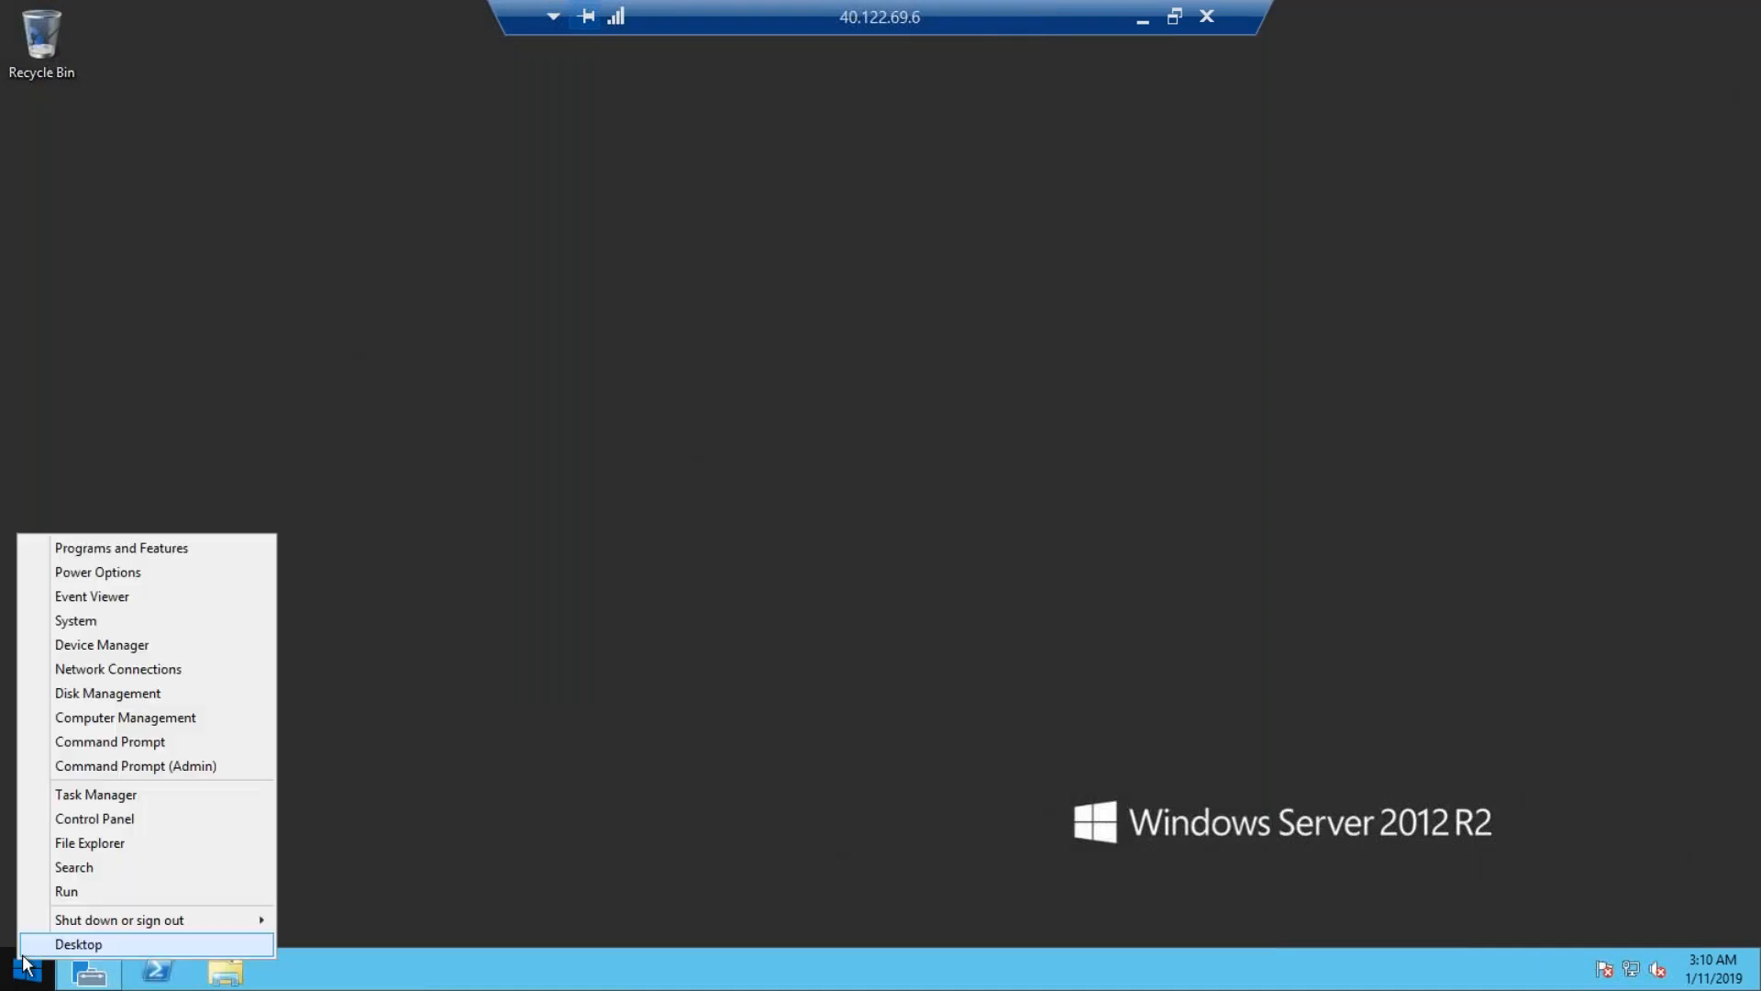
left_click(167, 741)
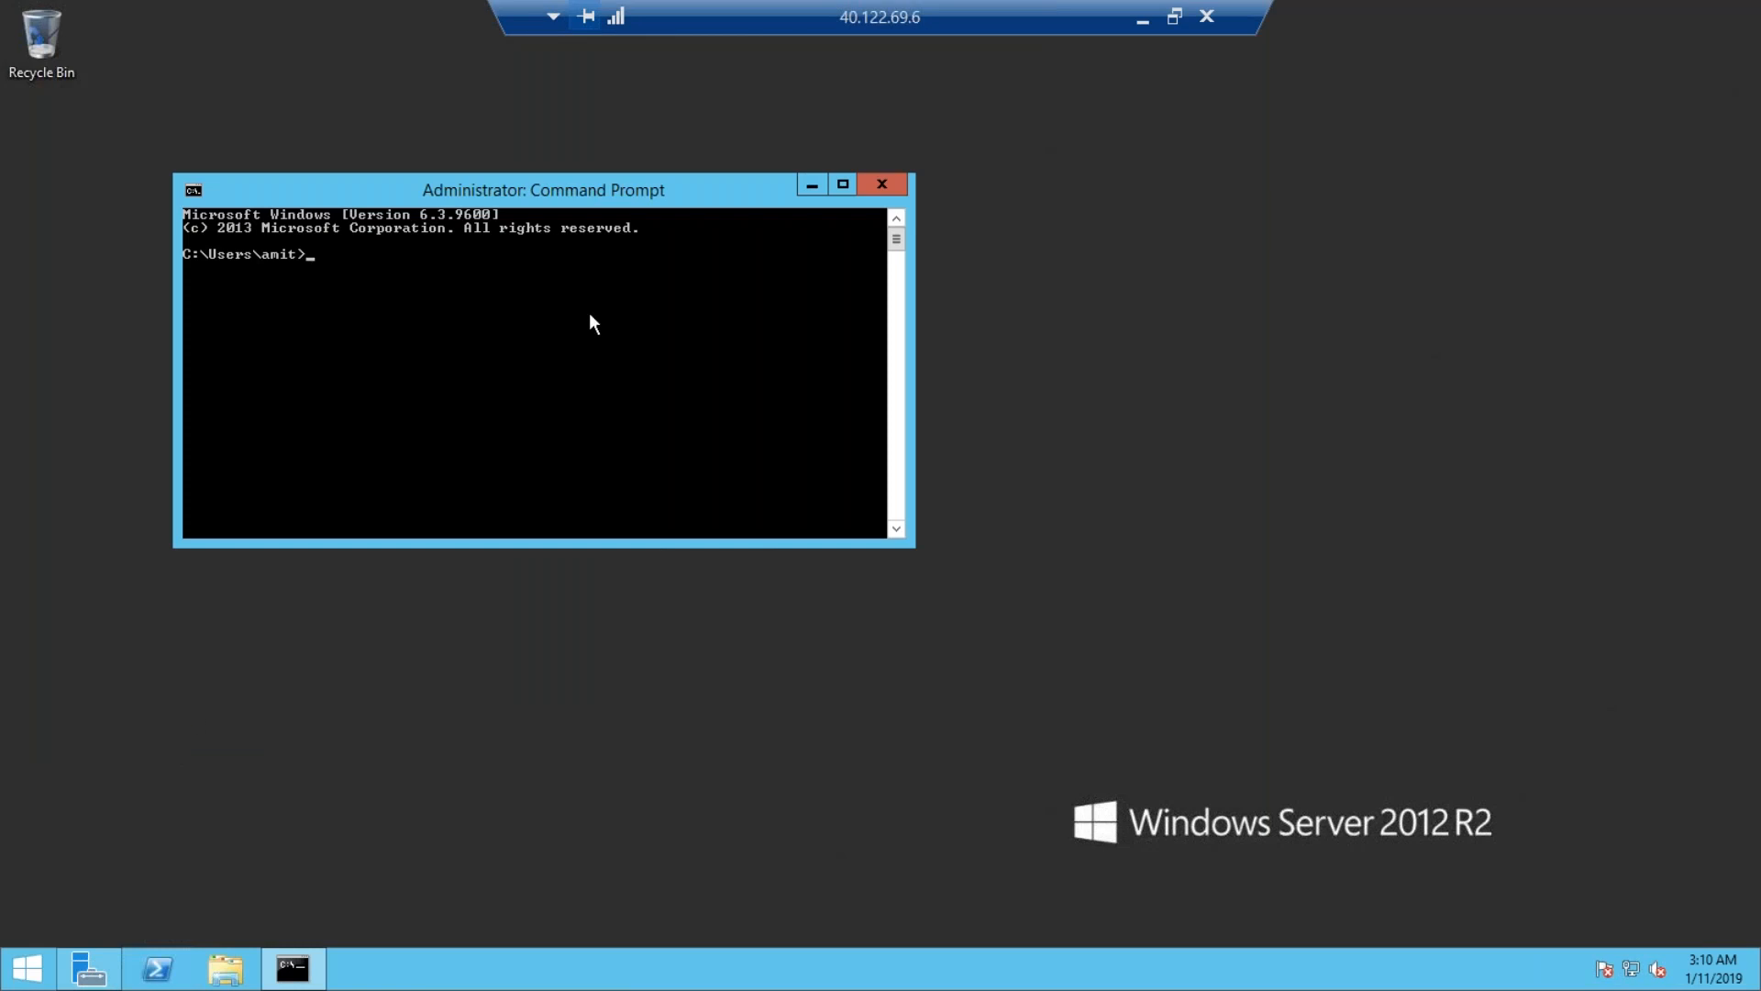
type("p")
key("BackSpace")
type("gpupdate /force")
key("Return")
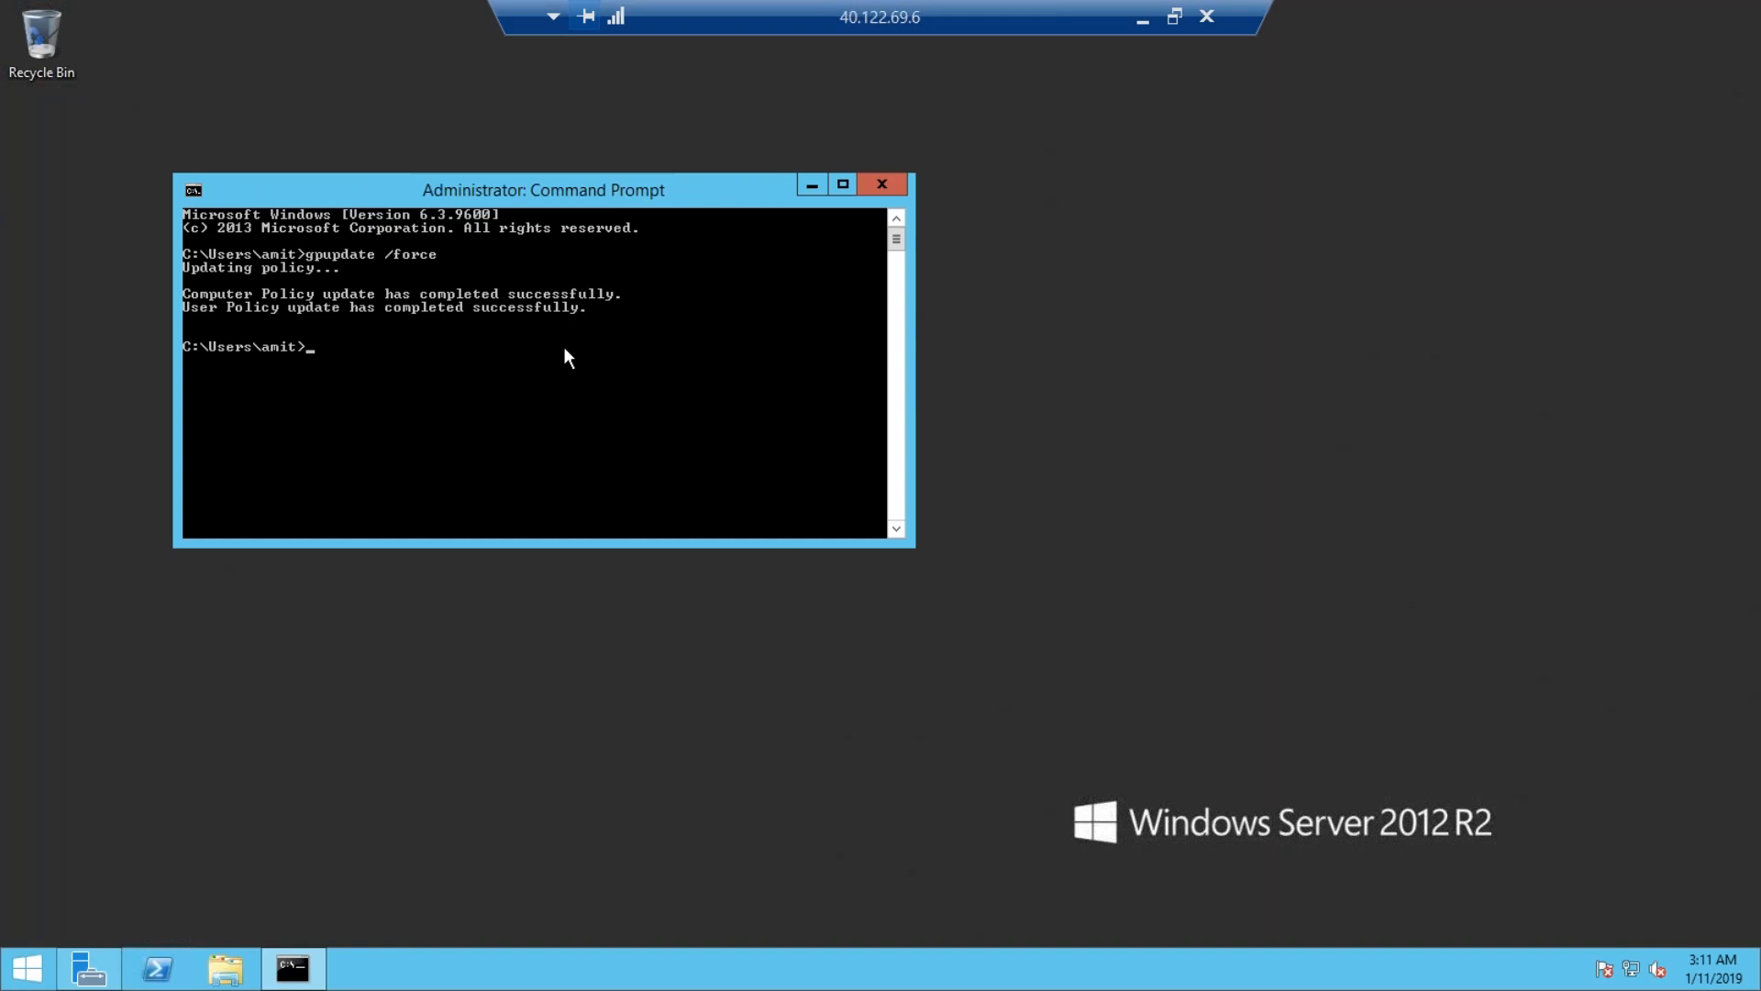
Check the logged-in account on SCCMPS1 with whoami and sign out of that server.
type("whoami")
key("Return")
right_click(27, 959)
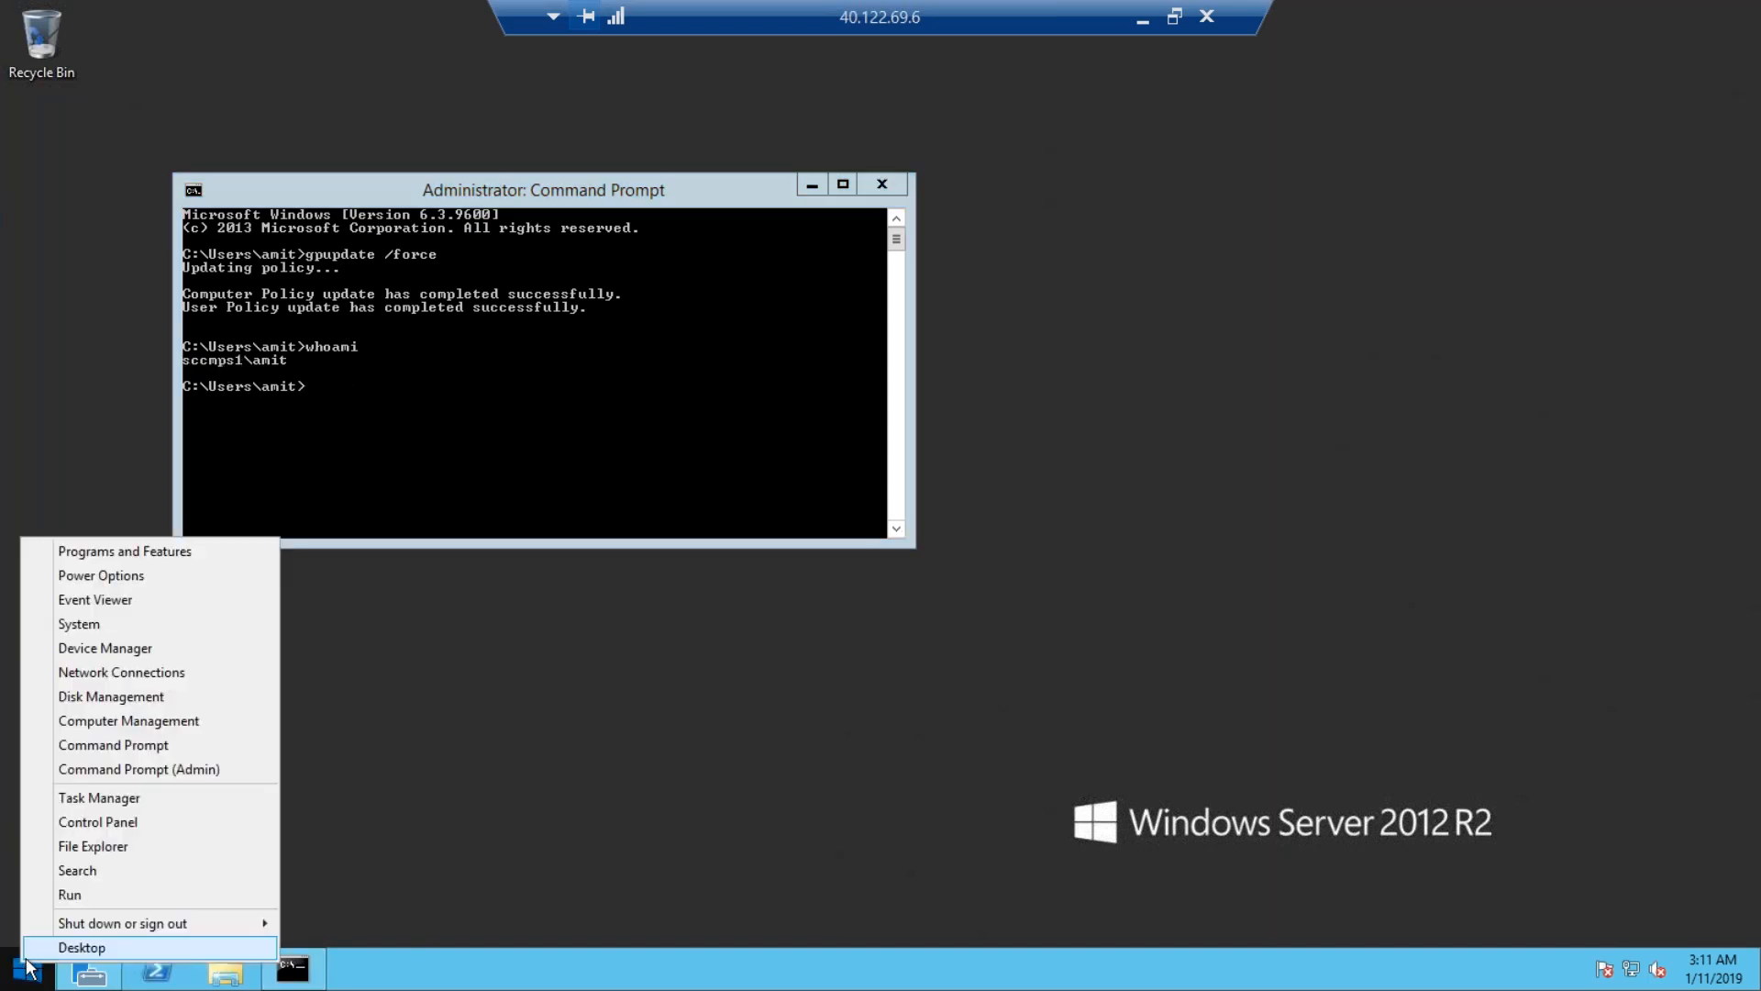
mouse_move(92, 922)
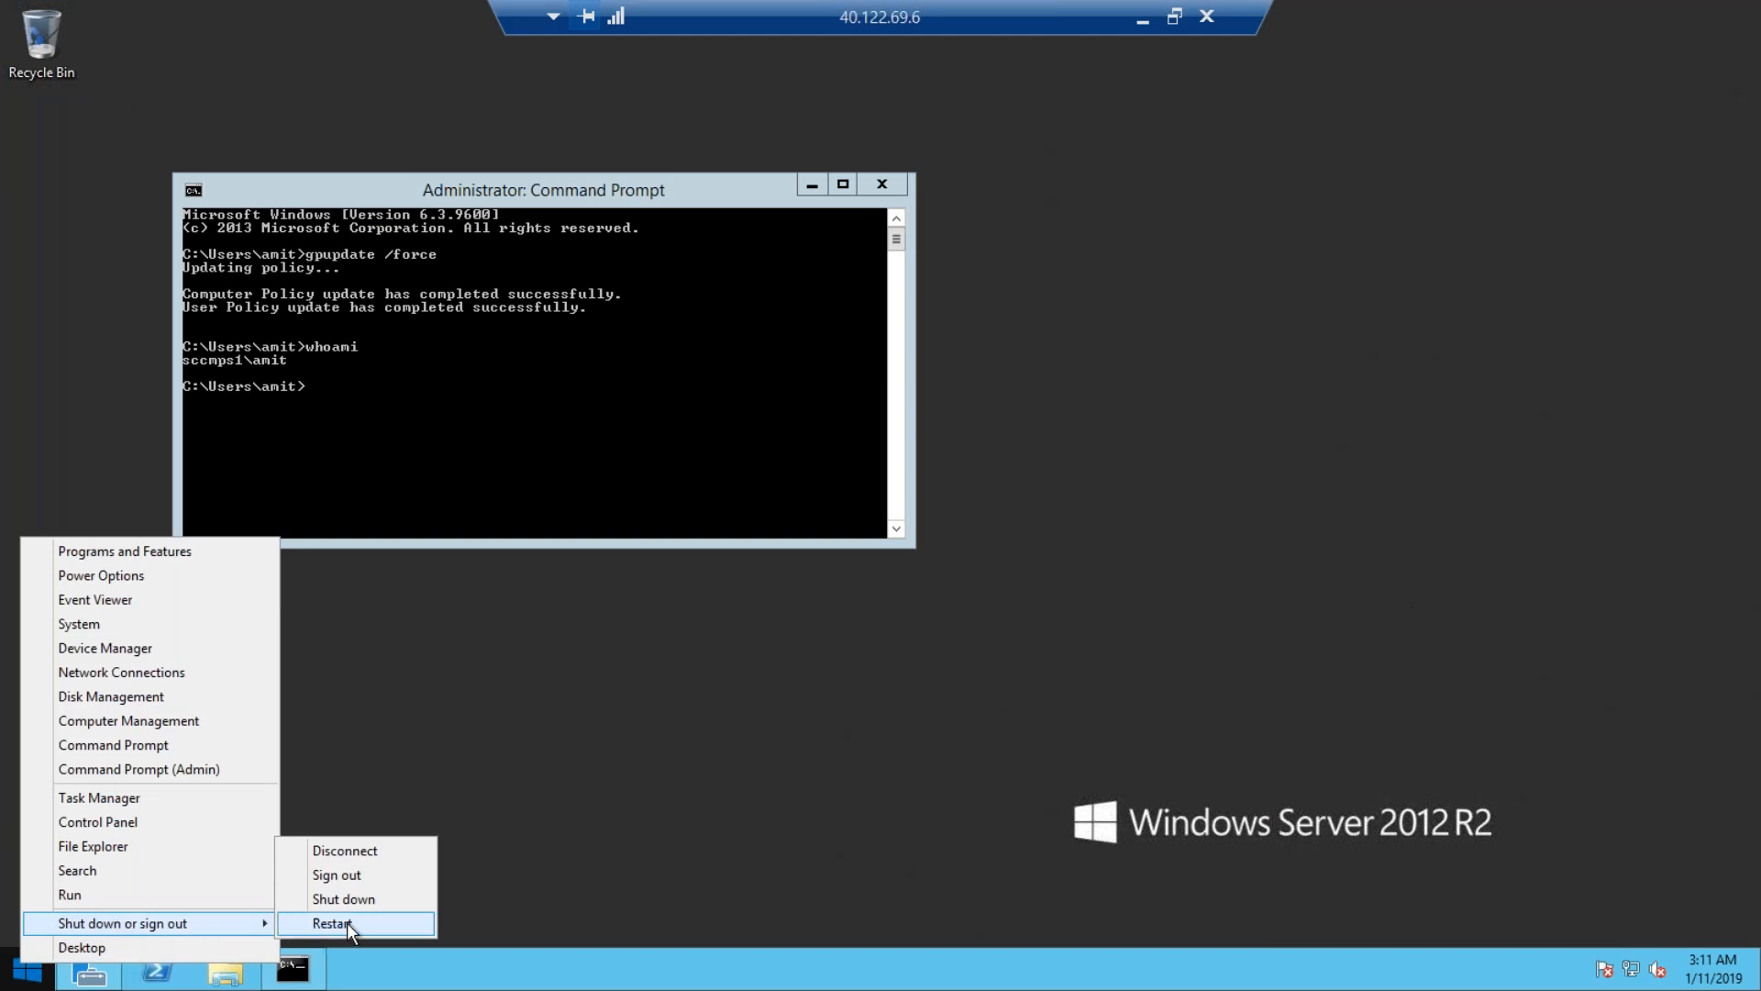
left_click(392, 886)
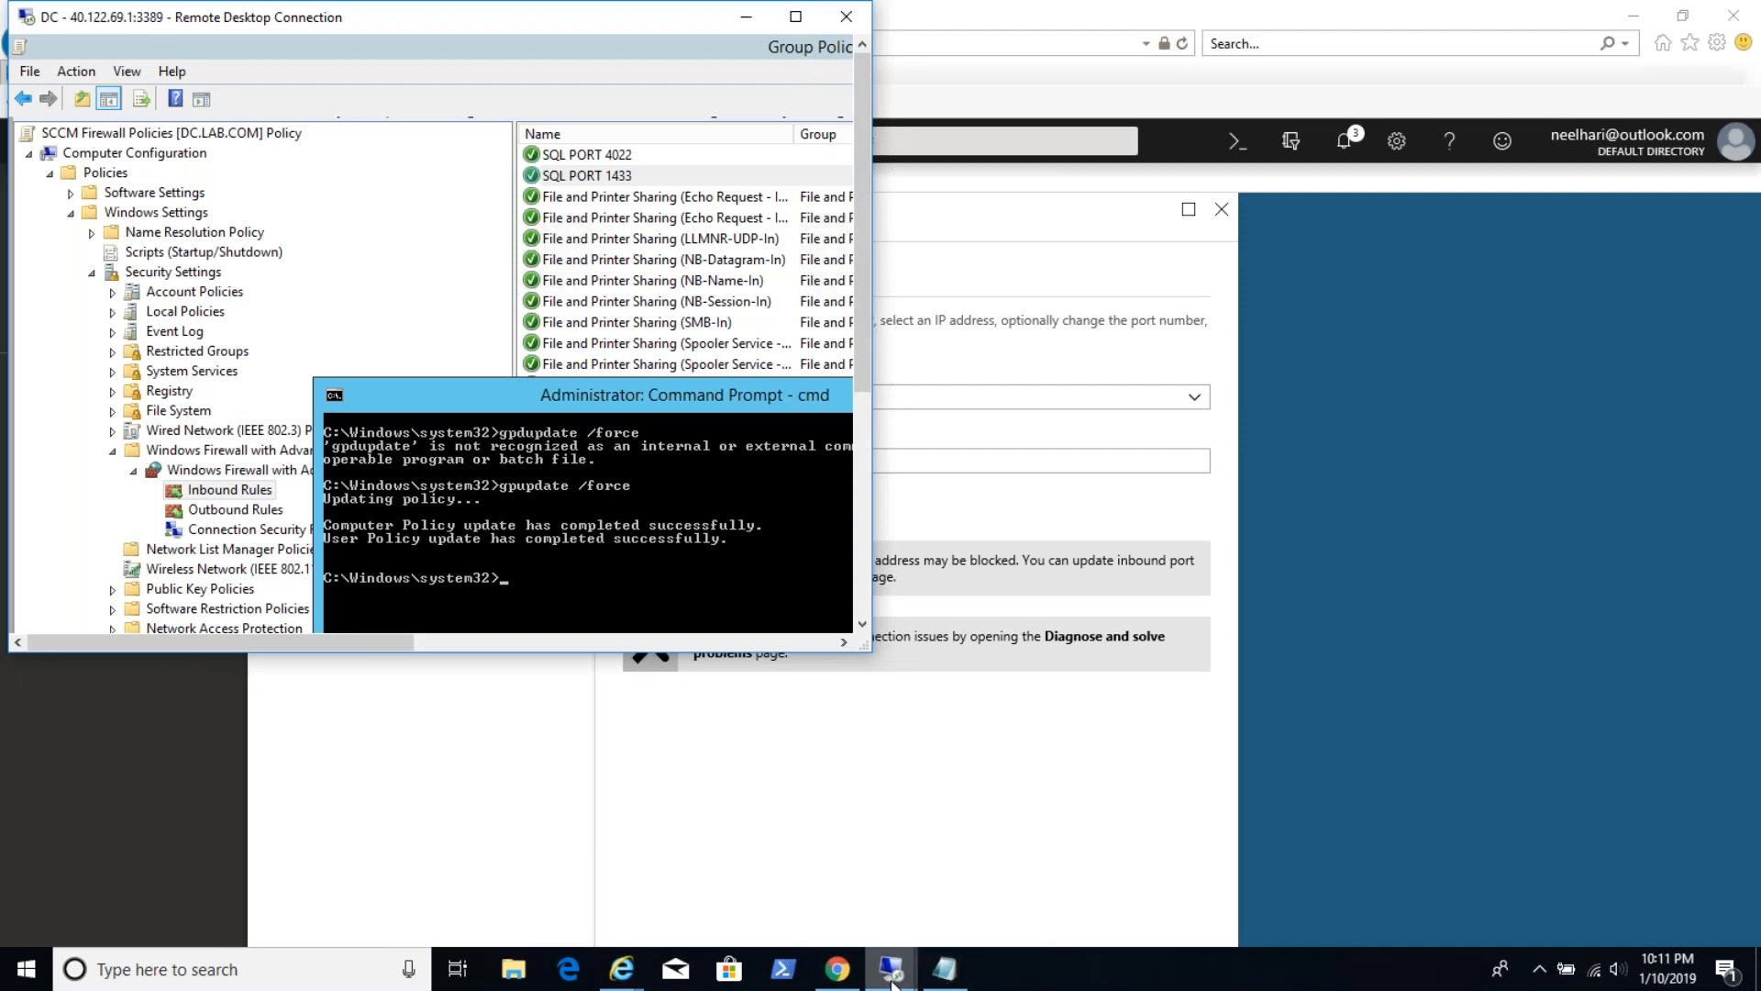
Return to the DB server's remote session, check its logged-in account with whoami and sign out.
mouse_move(892, 967)
left_click(940, 890)
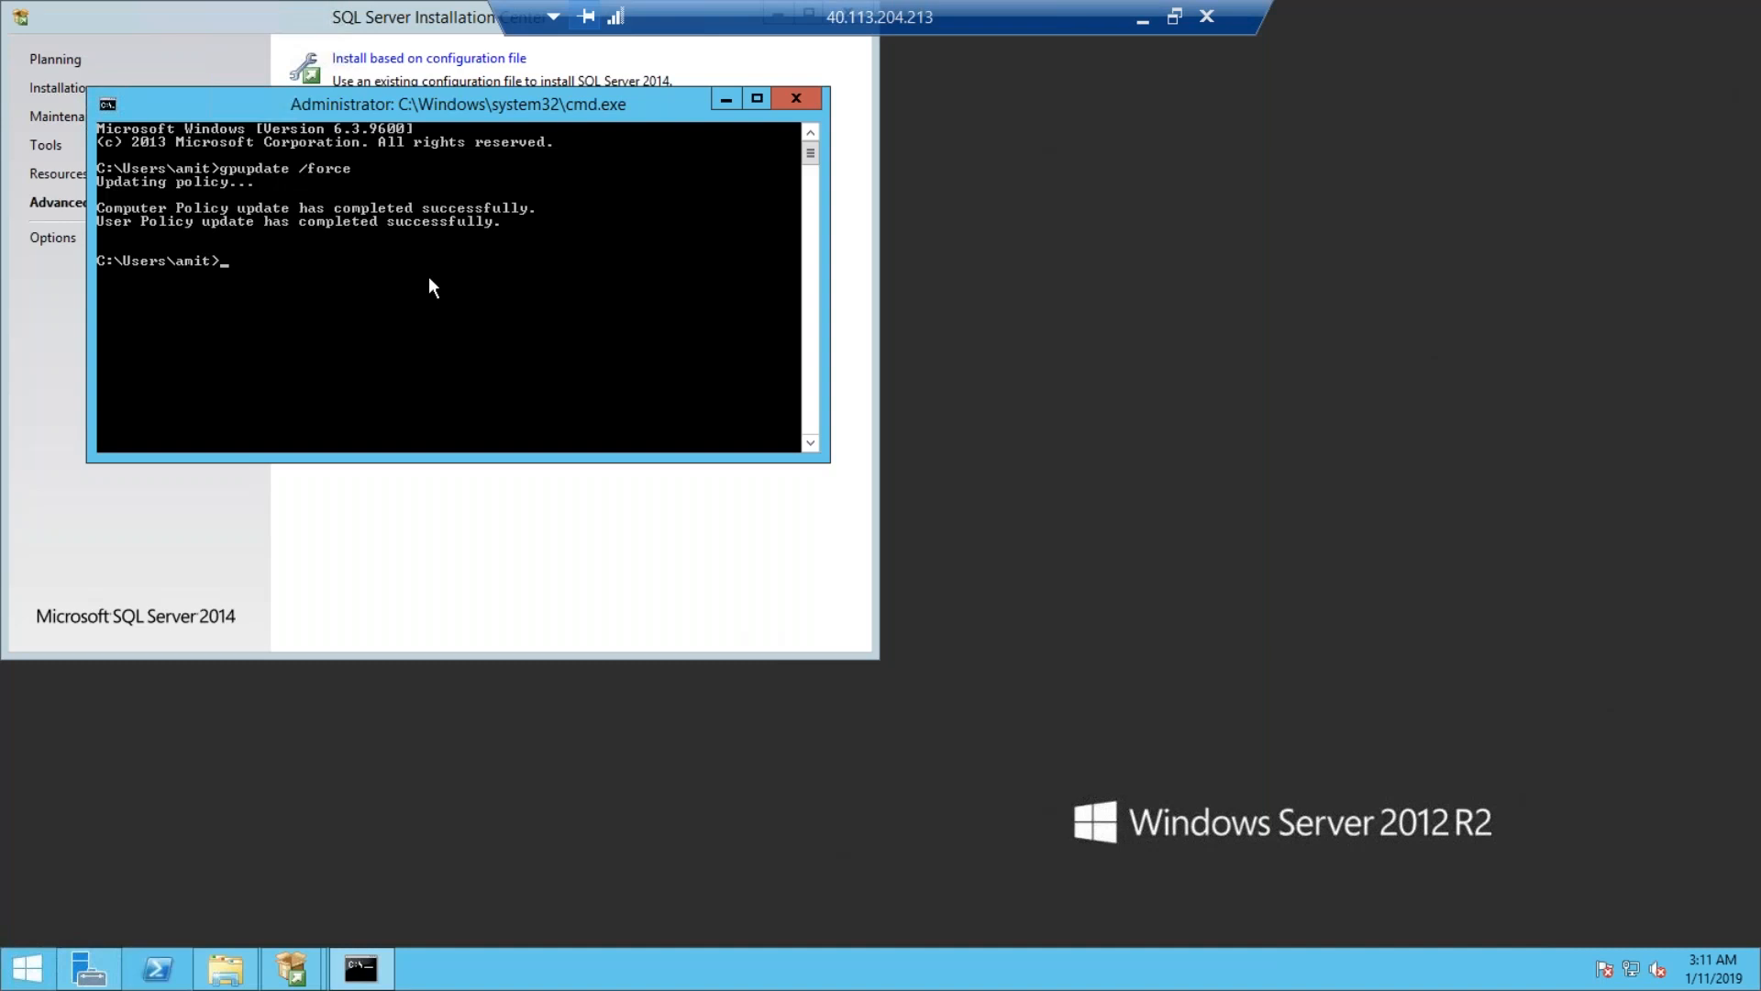
type("whoami")
key("Return")
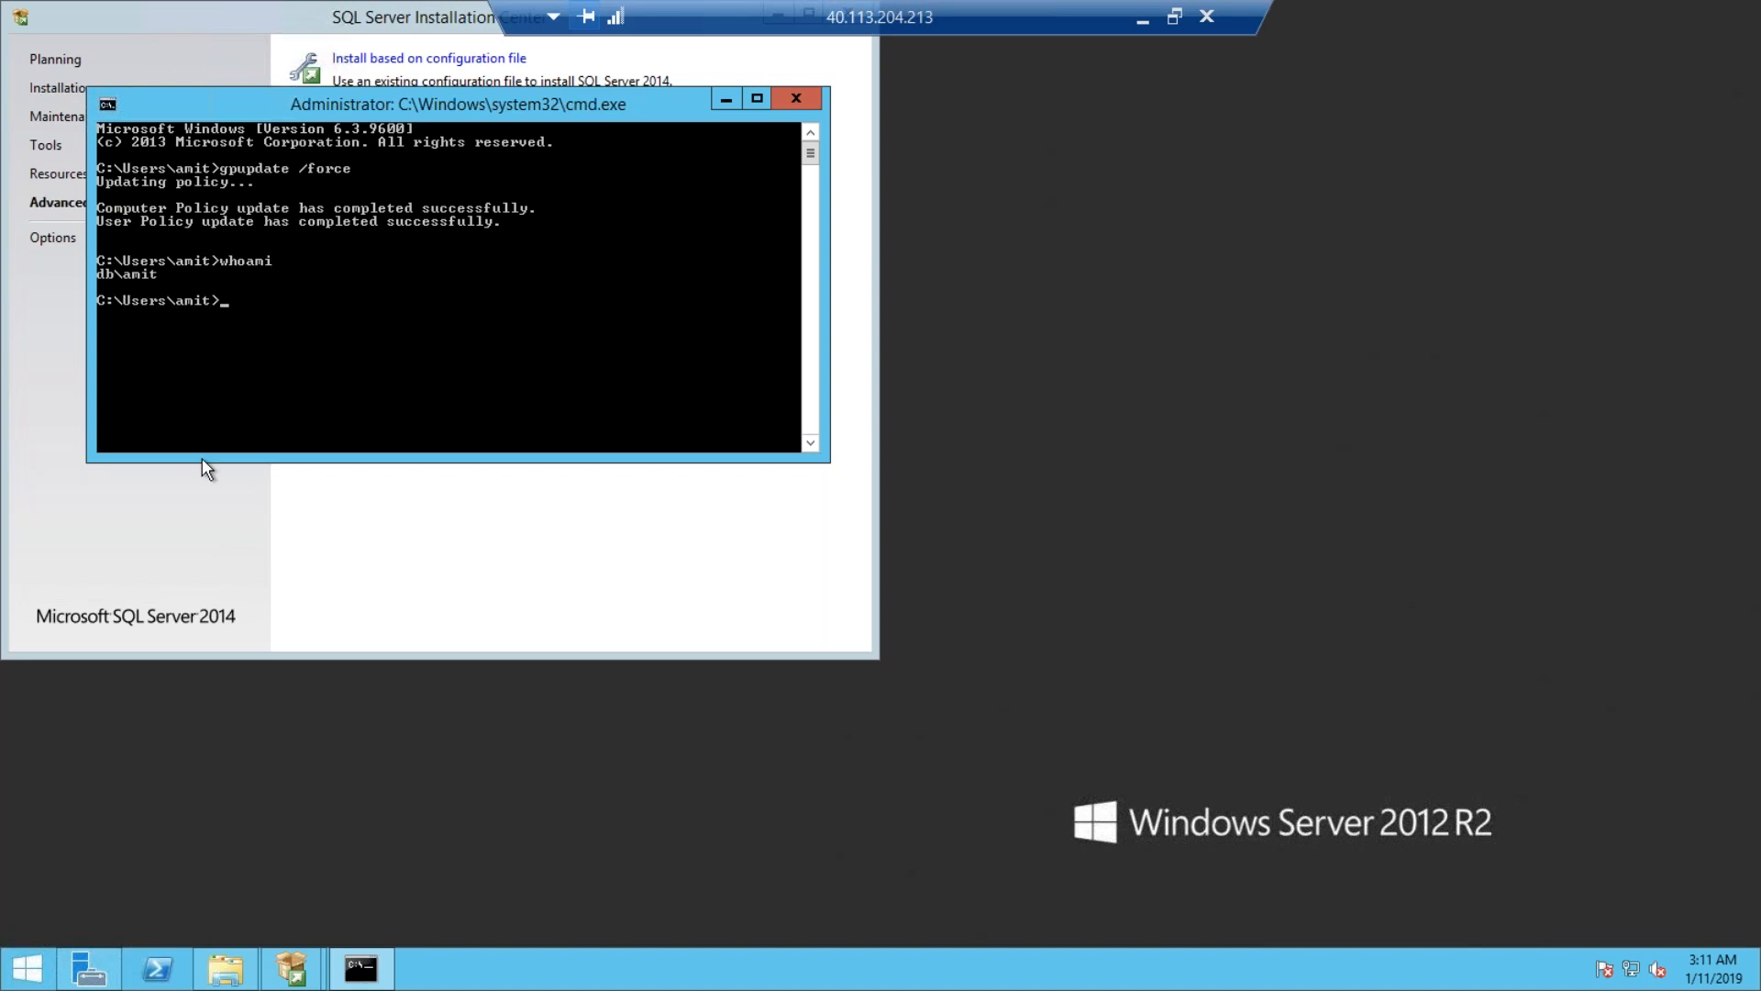
right_click(46, 965)
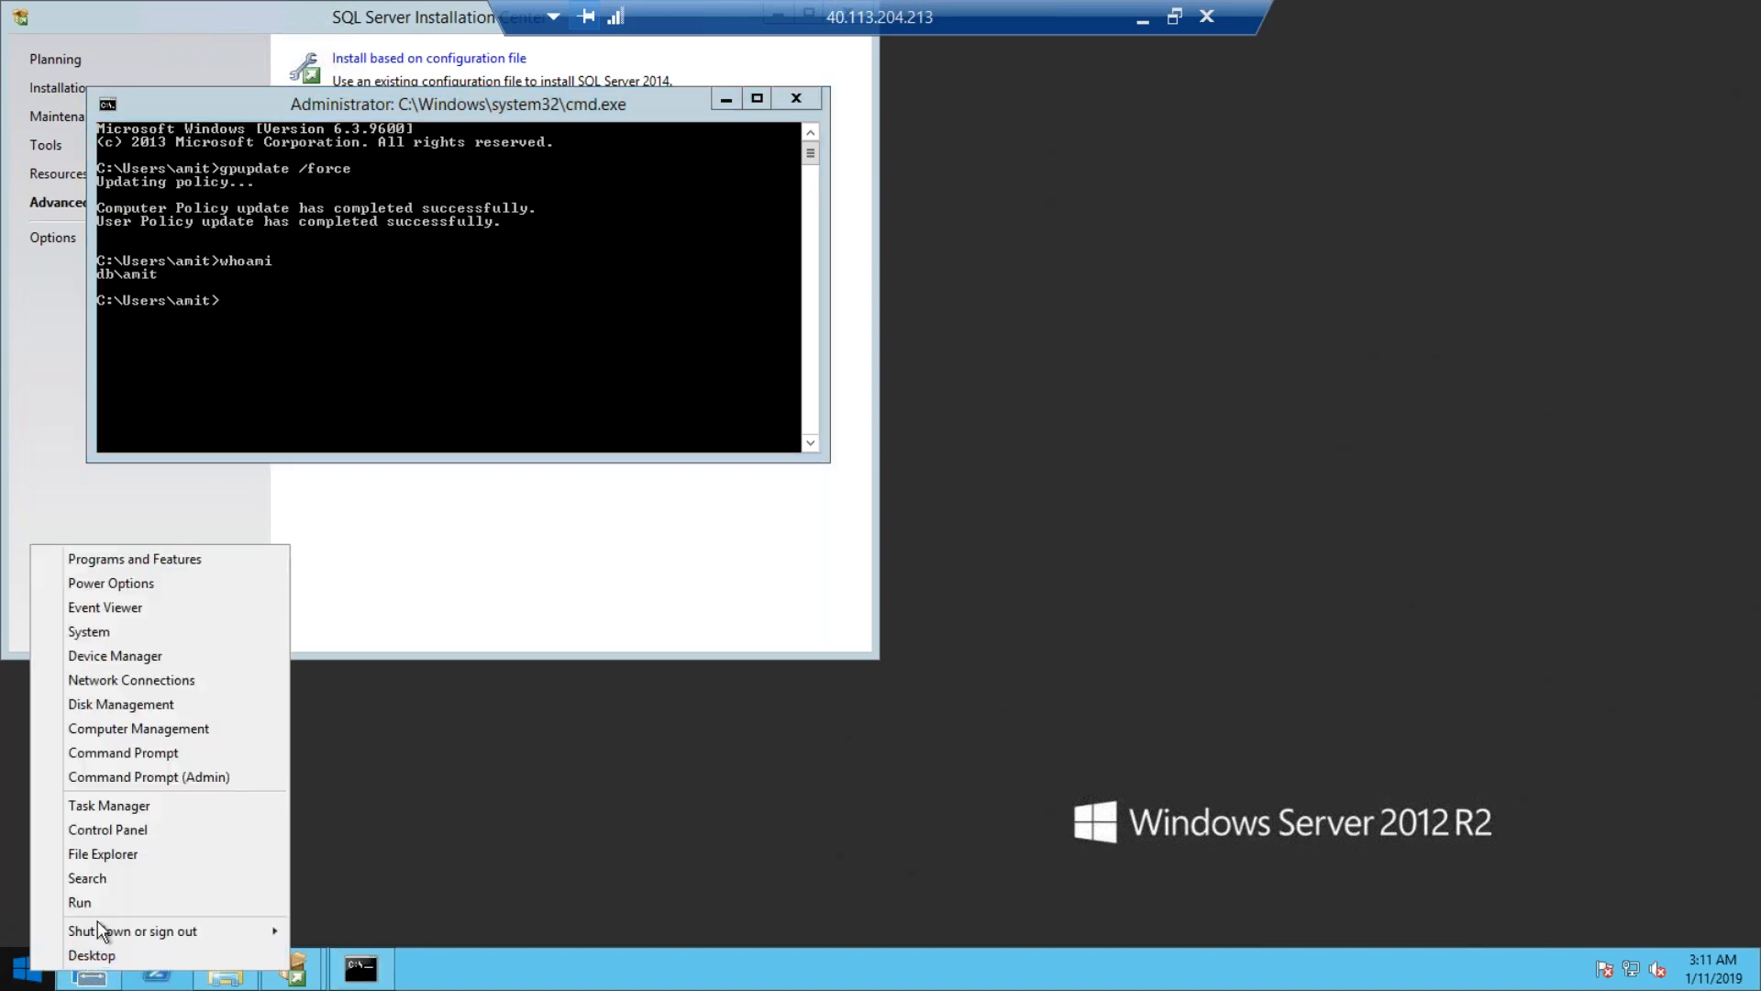
mouse_move(158, 933)
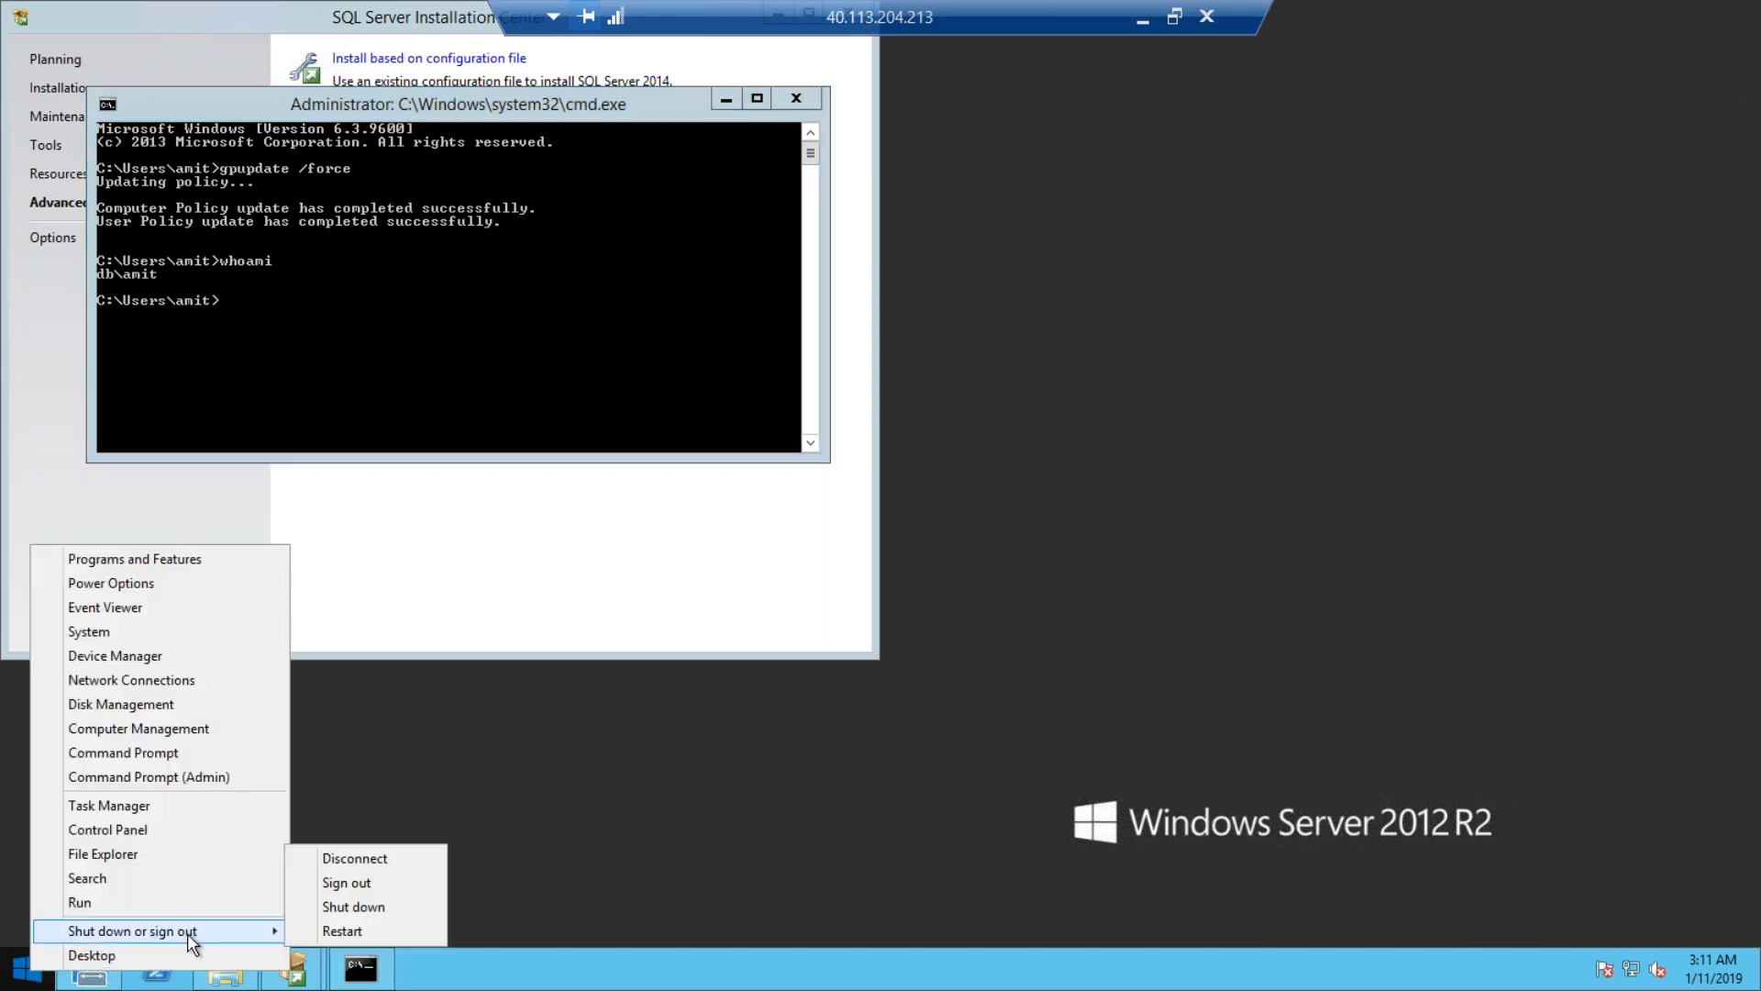
left_click(372, 886)
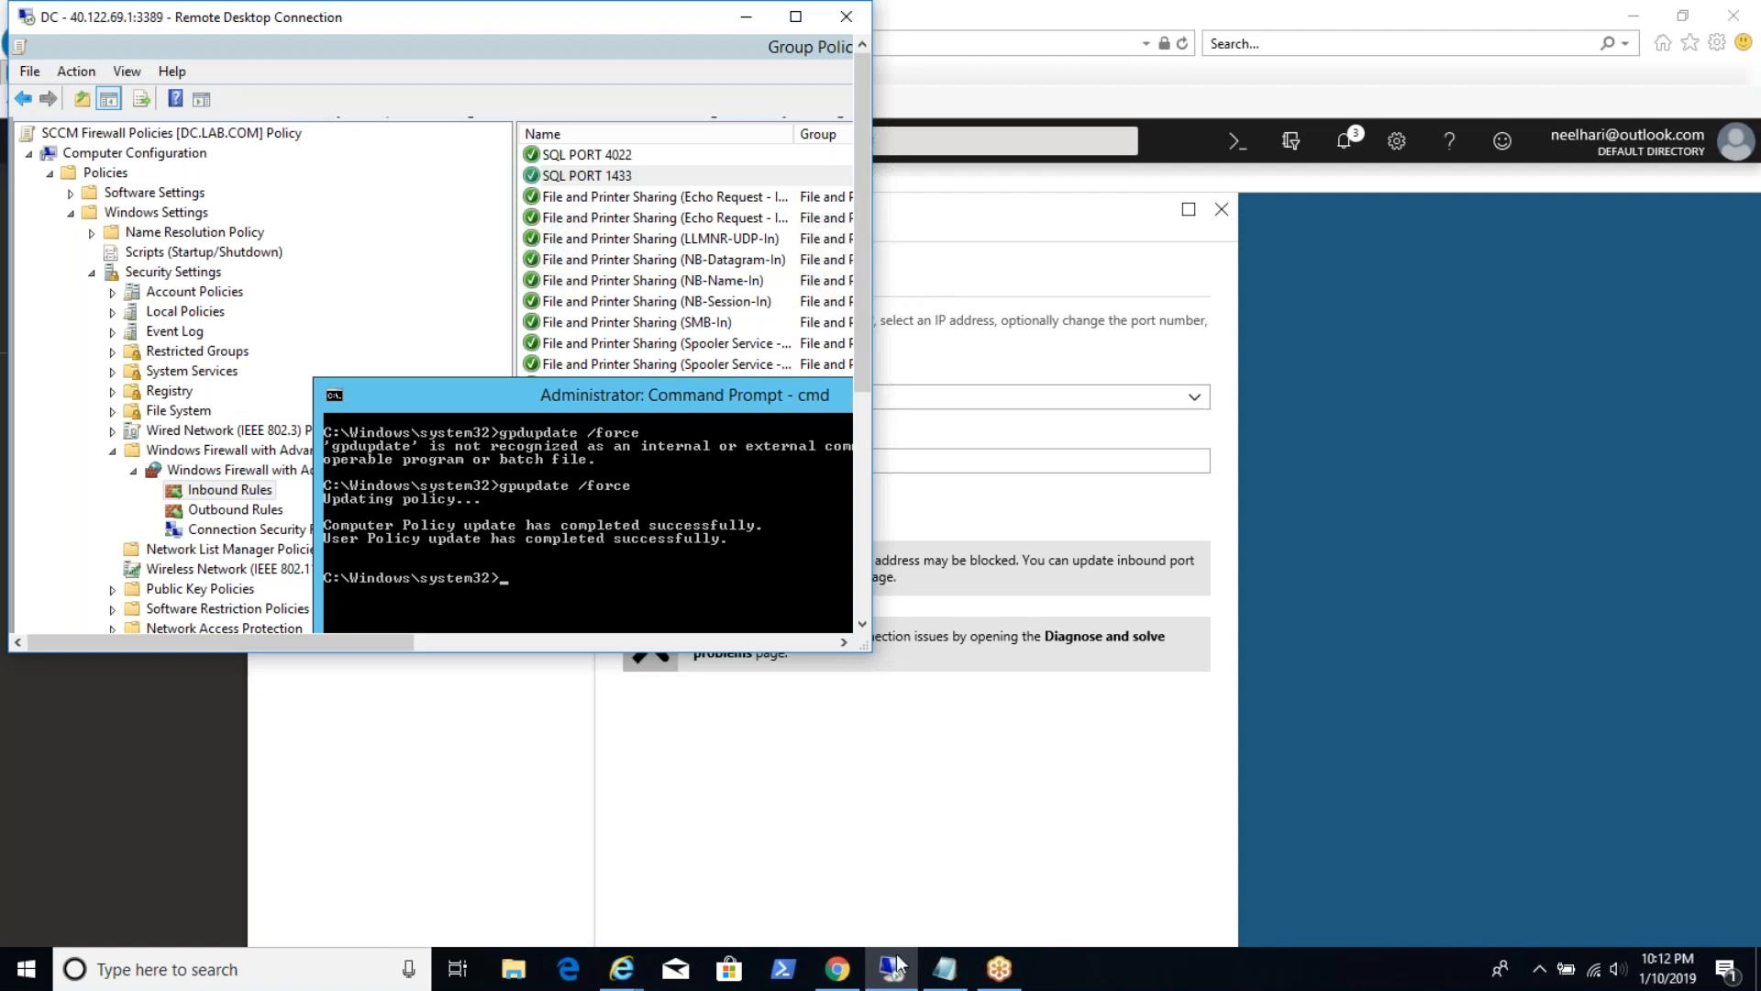
Review the Notepad list of user IDs and passwords for the lab machines and minimise it.
left_click(950, 969)
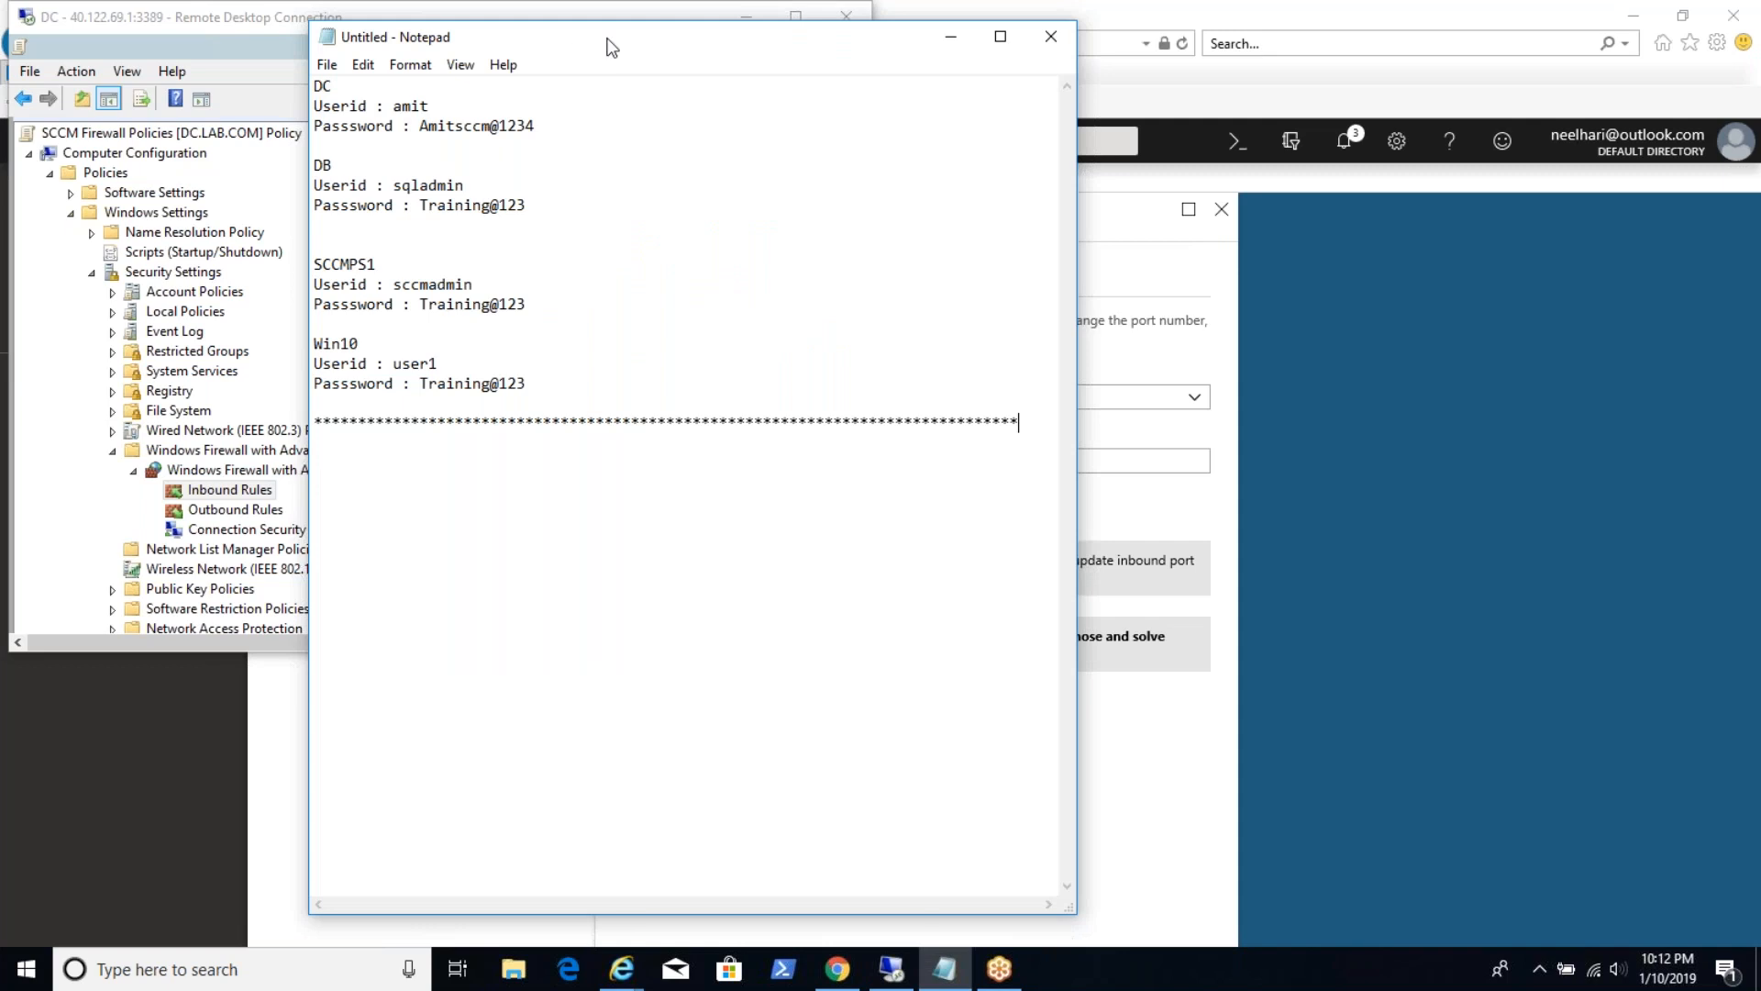
left_click_drag(613, 48, 705, 99)
left_click_drag(703, 70, 864, 142)
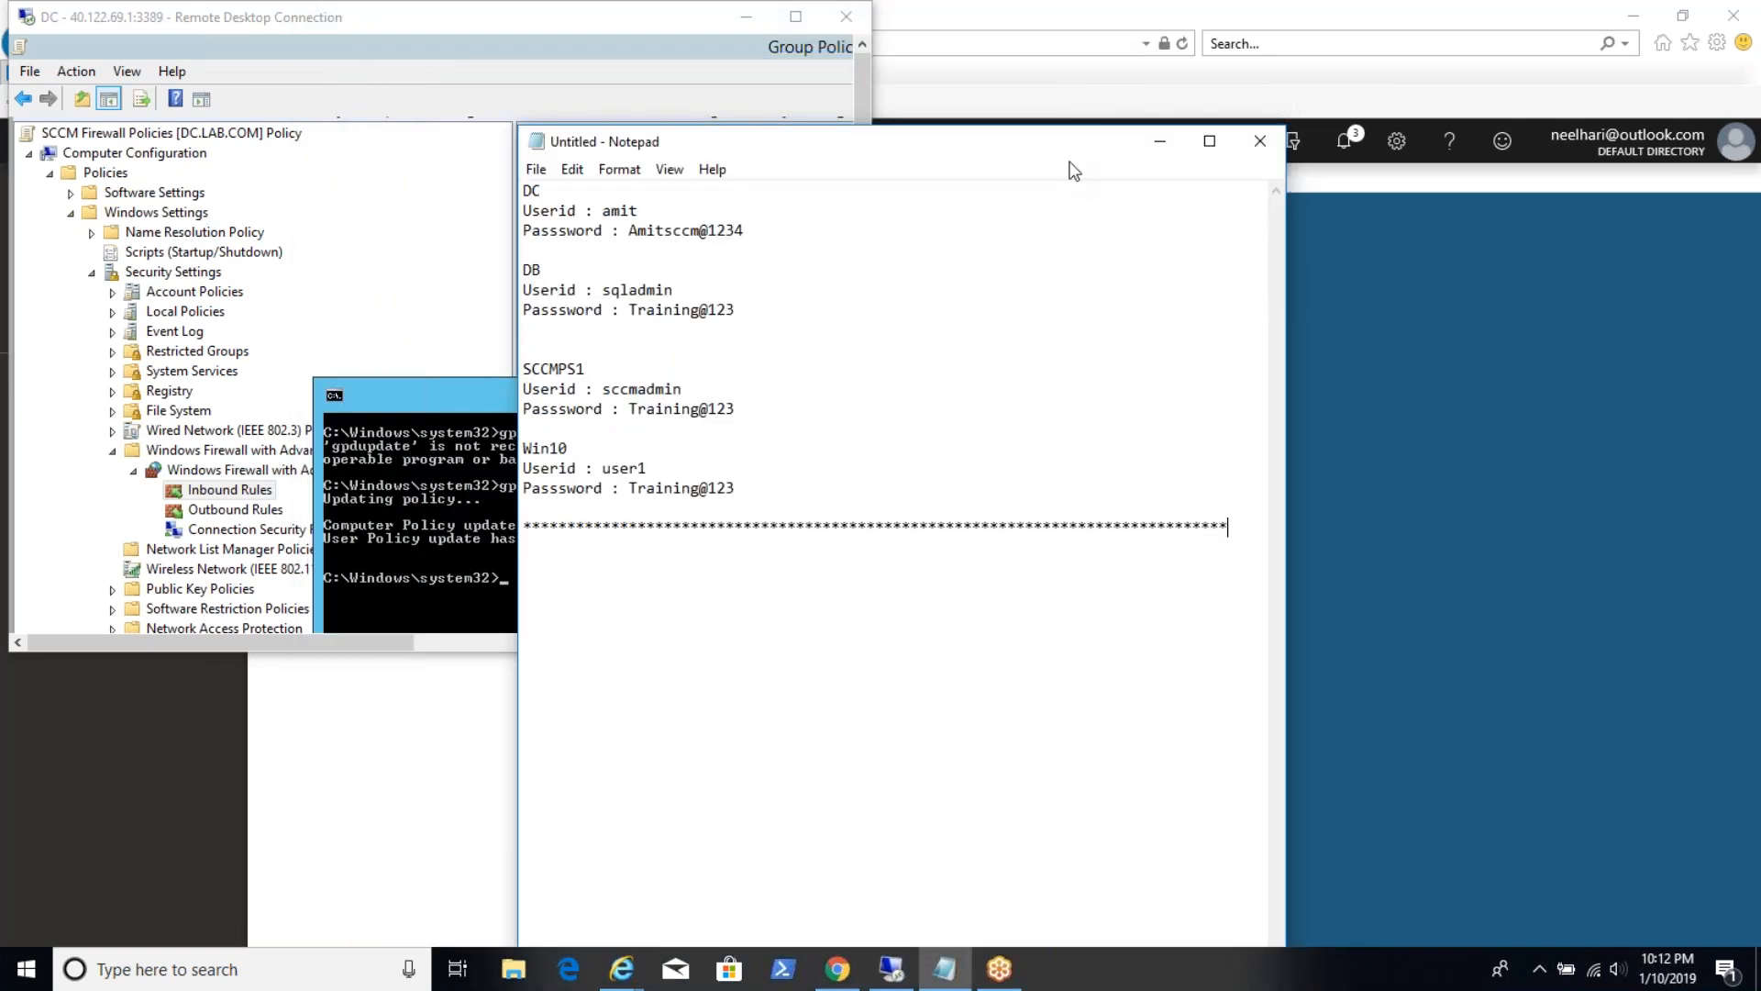
left_click(1158, 142)
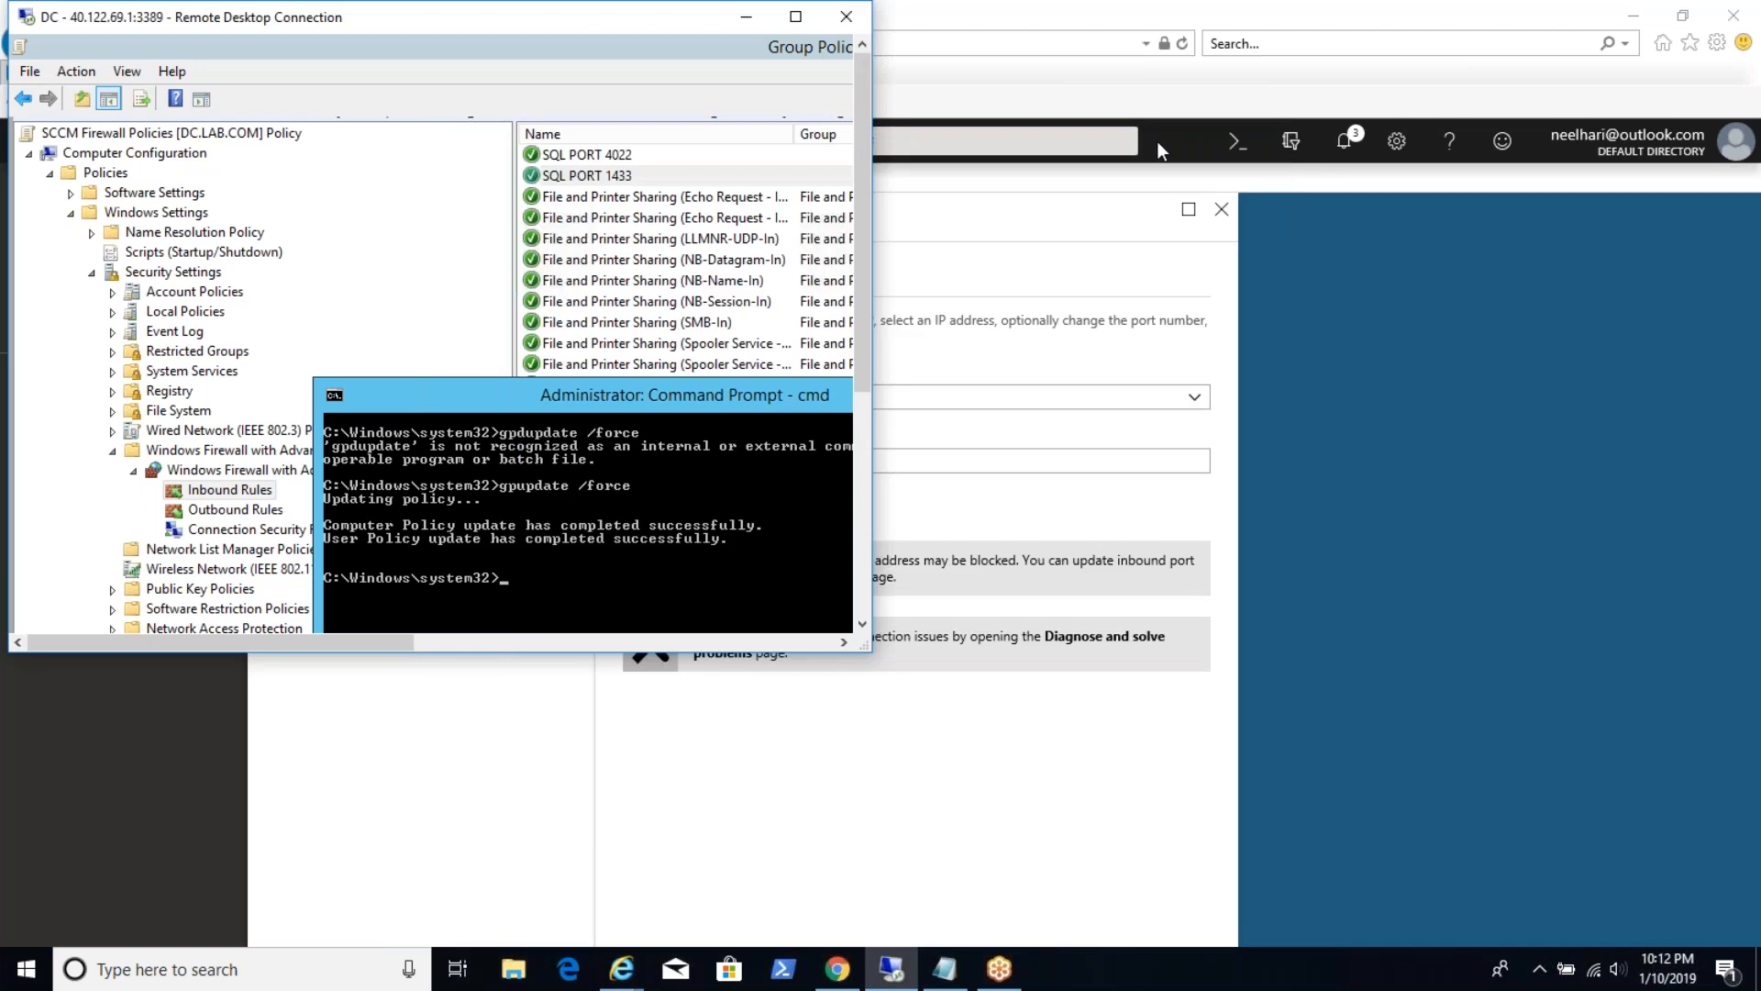
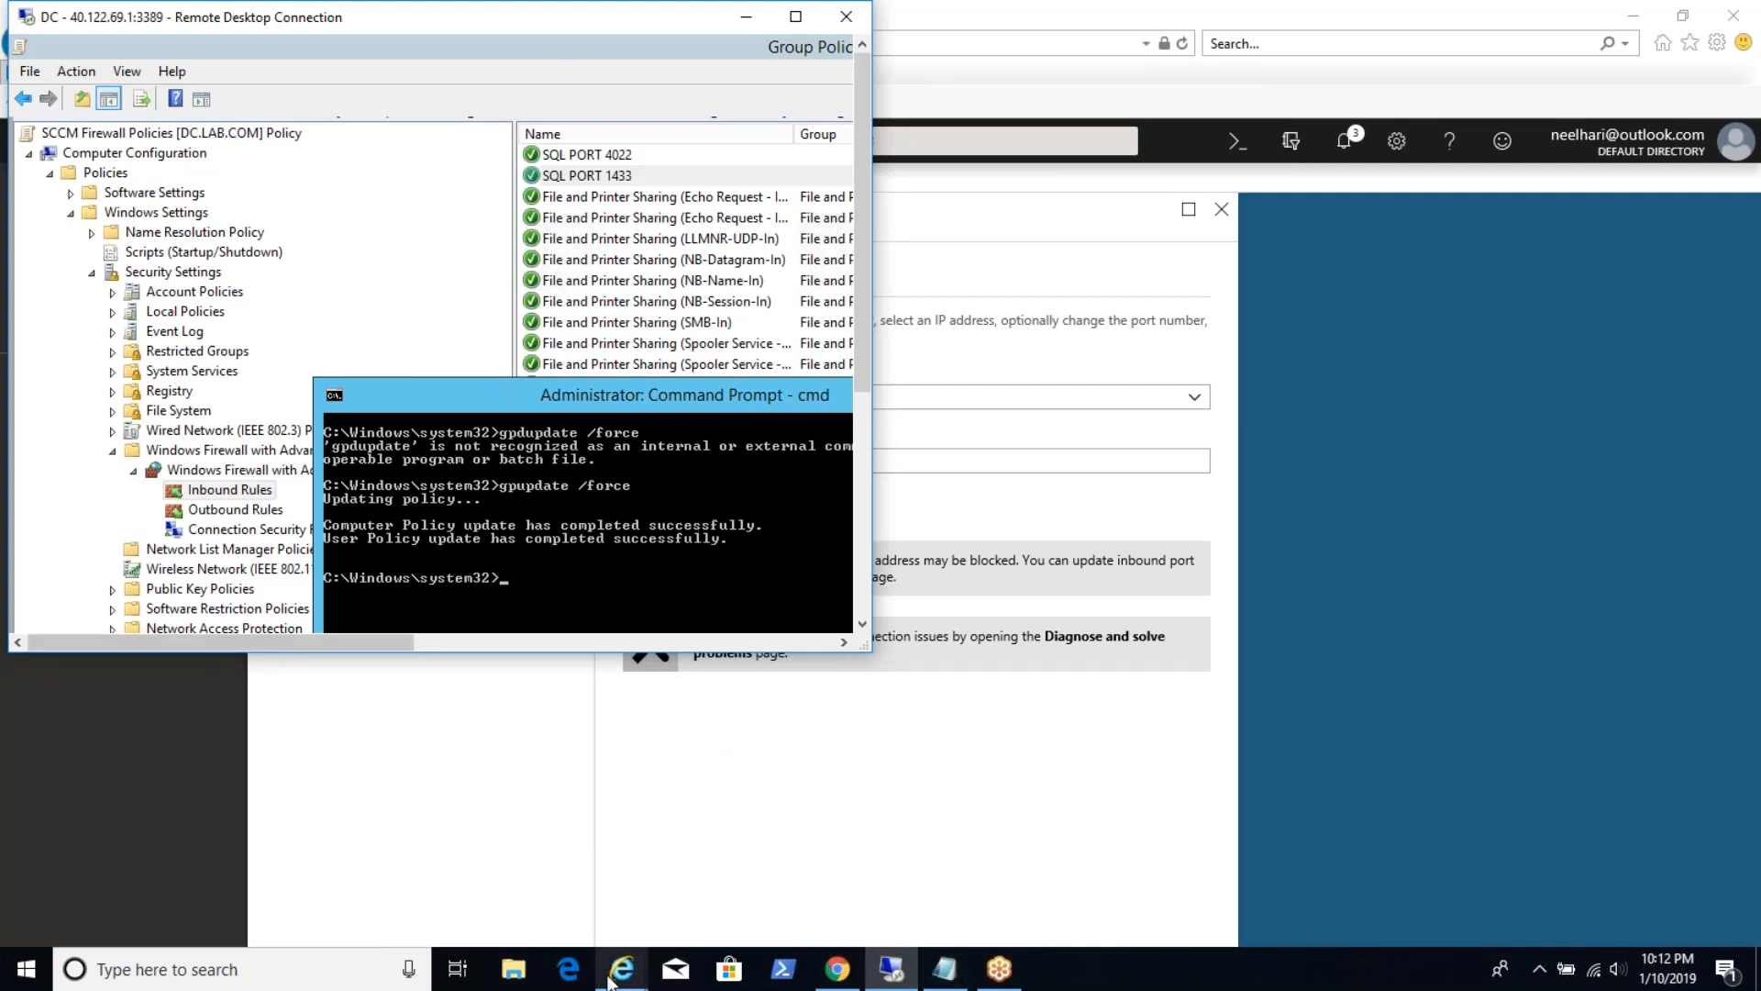
Bring the Azure portal's Connect to virtual machine page for SCCMPS1 to the front.
left_click(14, 979)
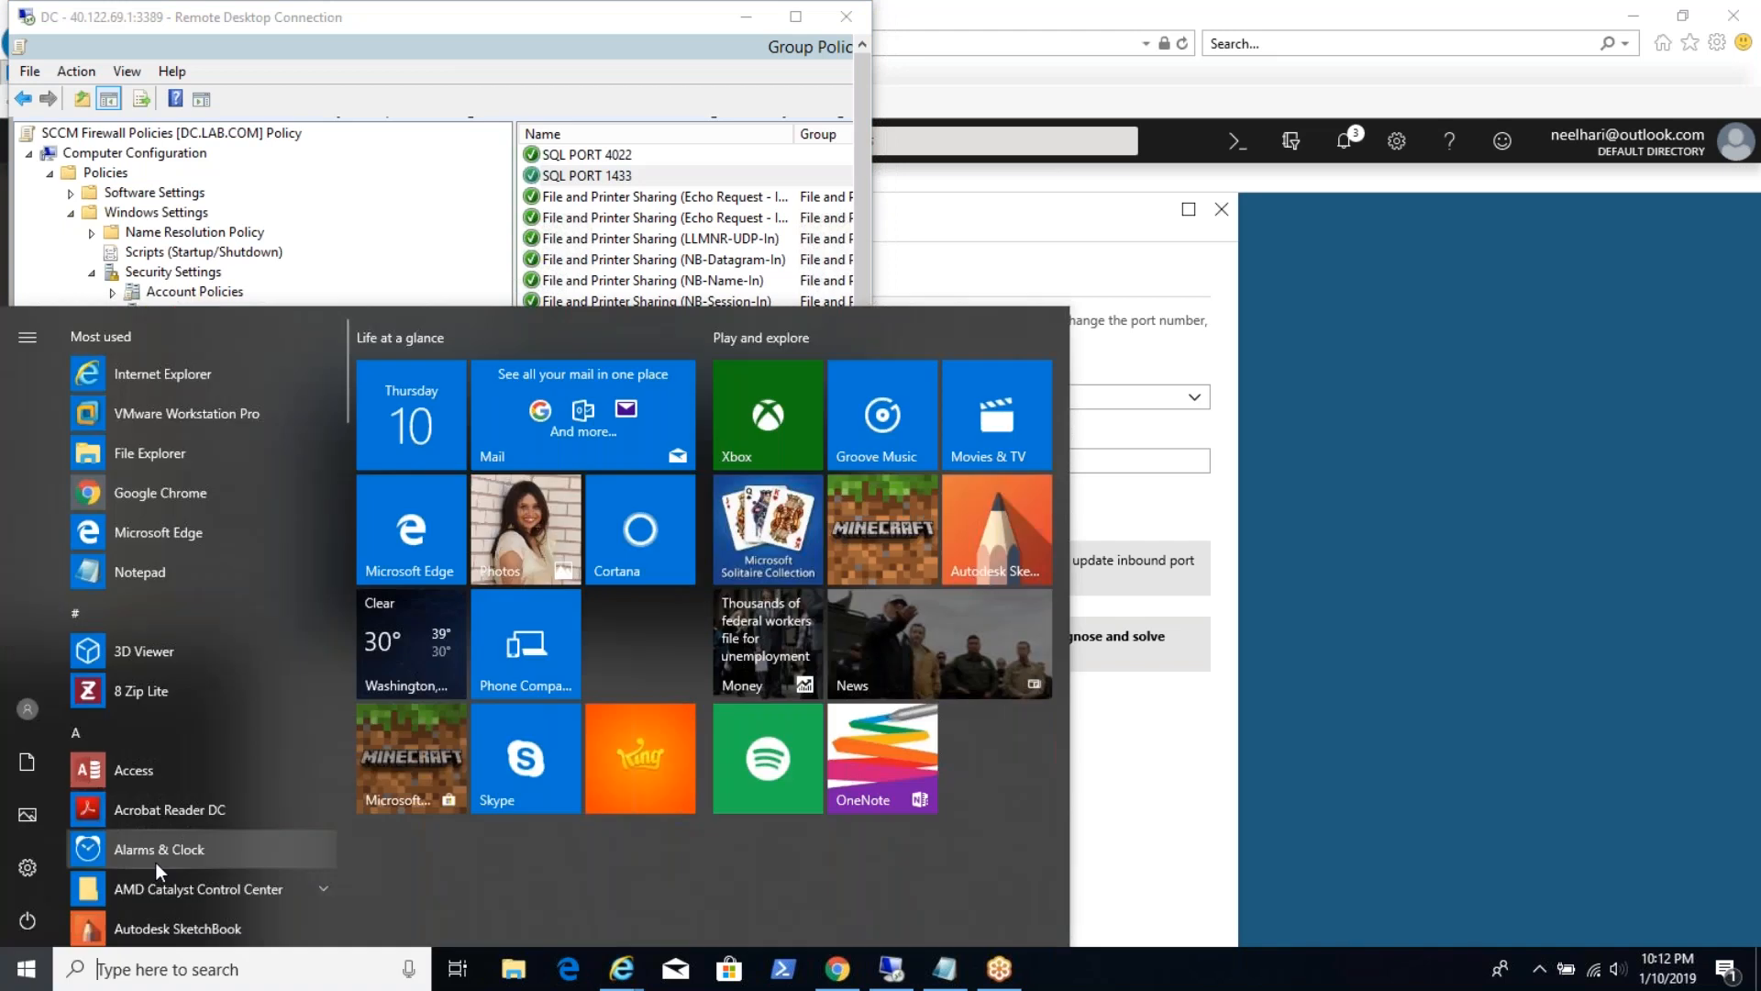
left_click(1636, 15)
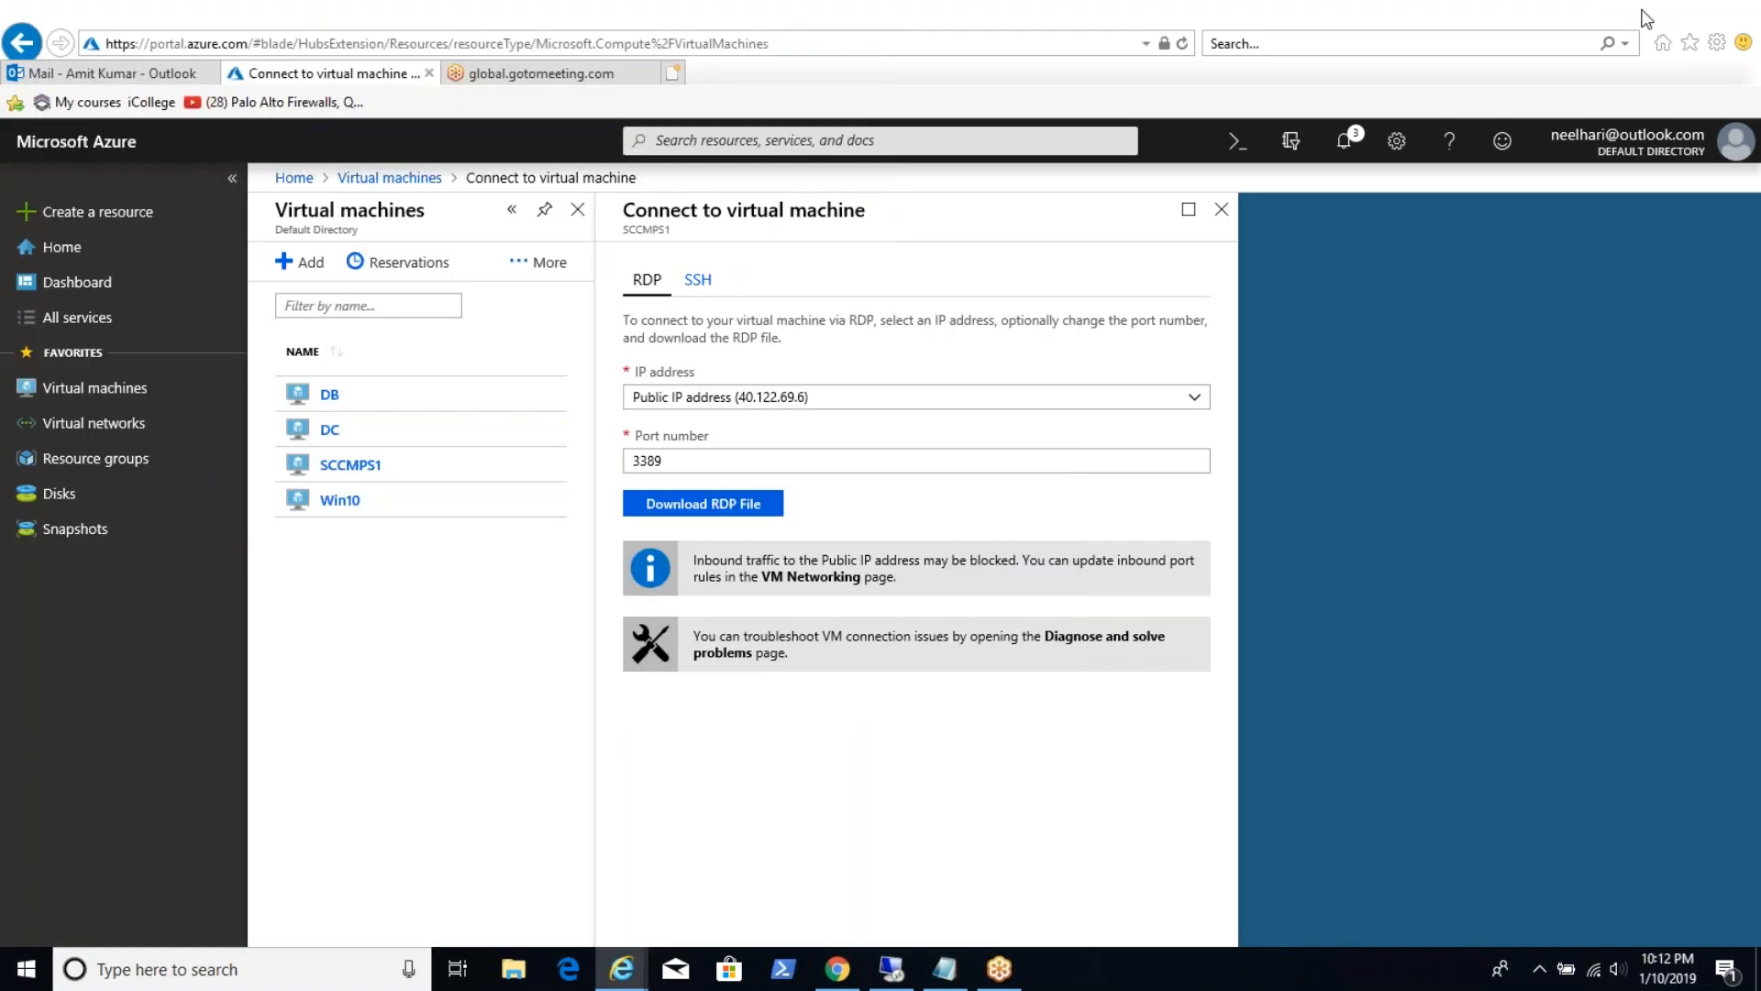
Bring the Azure portal back to the front and open the Connect to virtual machine page for DB.
left_click(1646, 17)
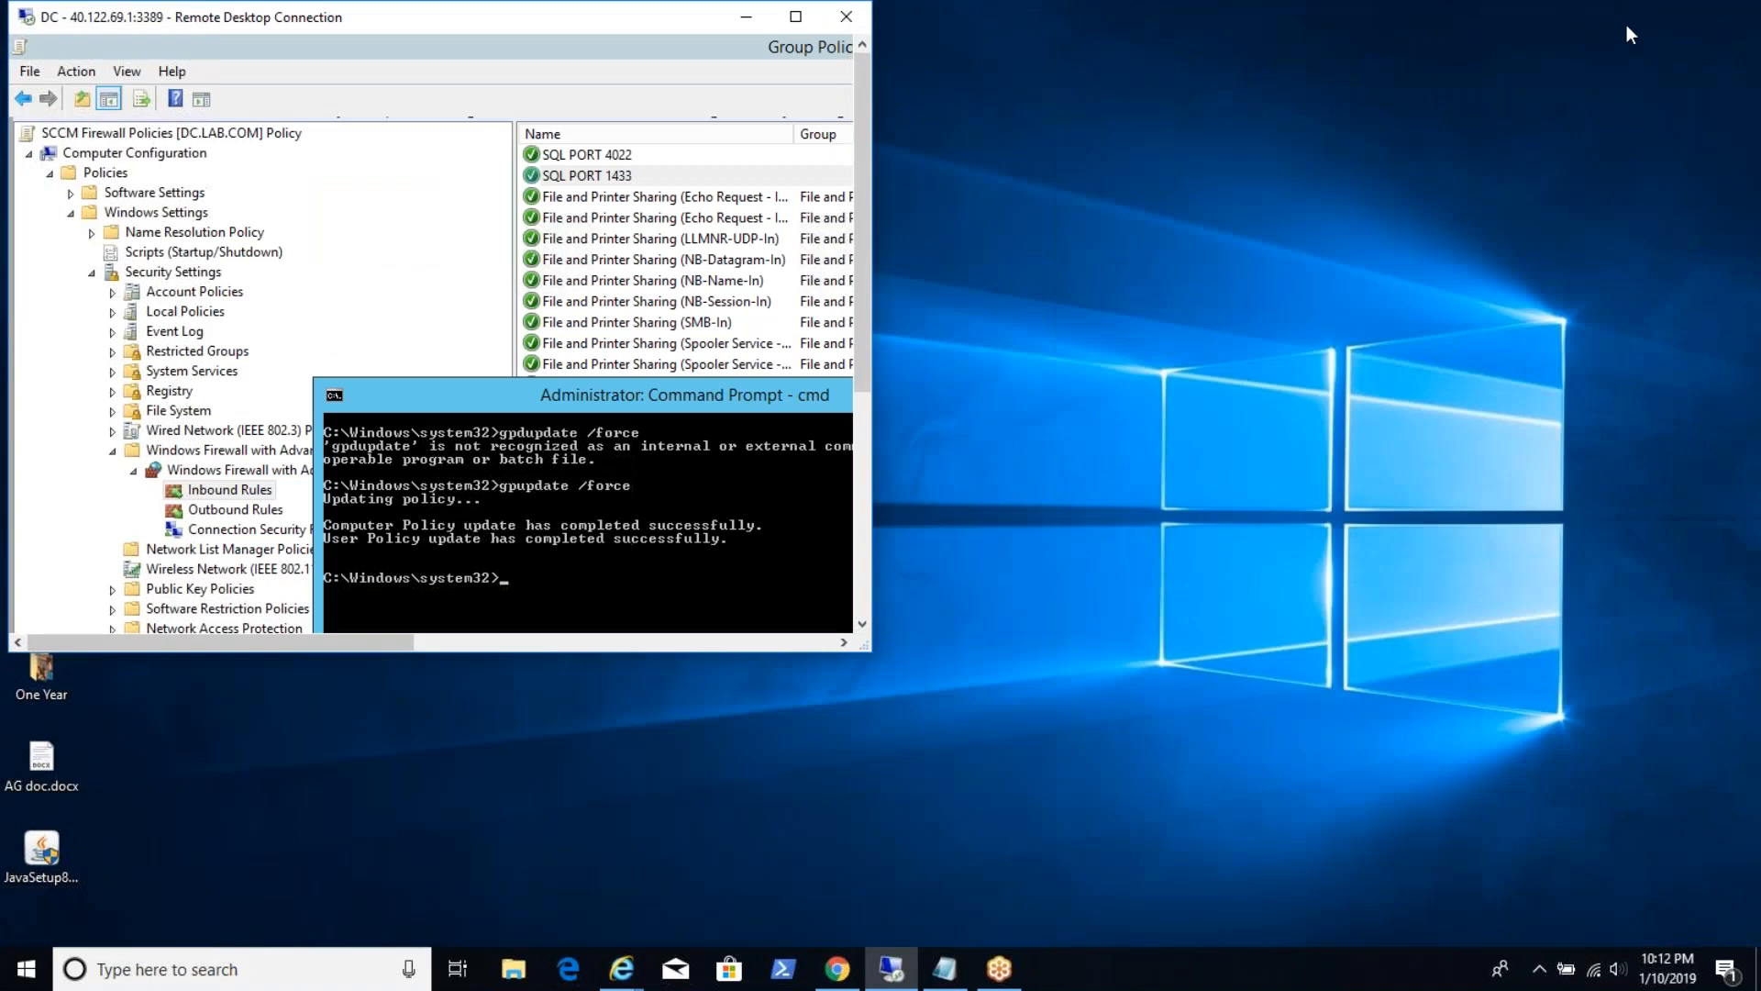
left_click(576, 974)
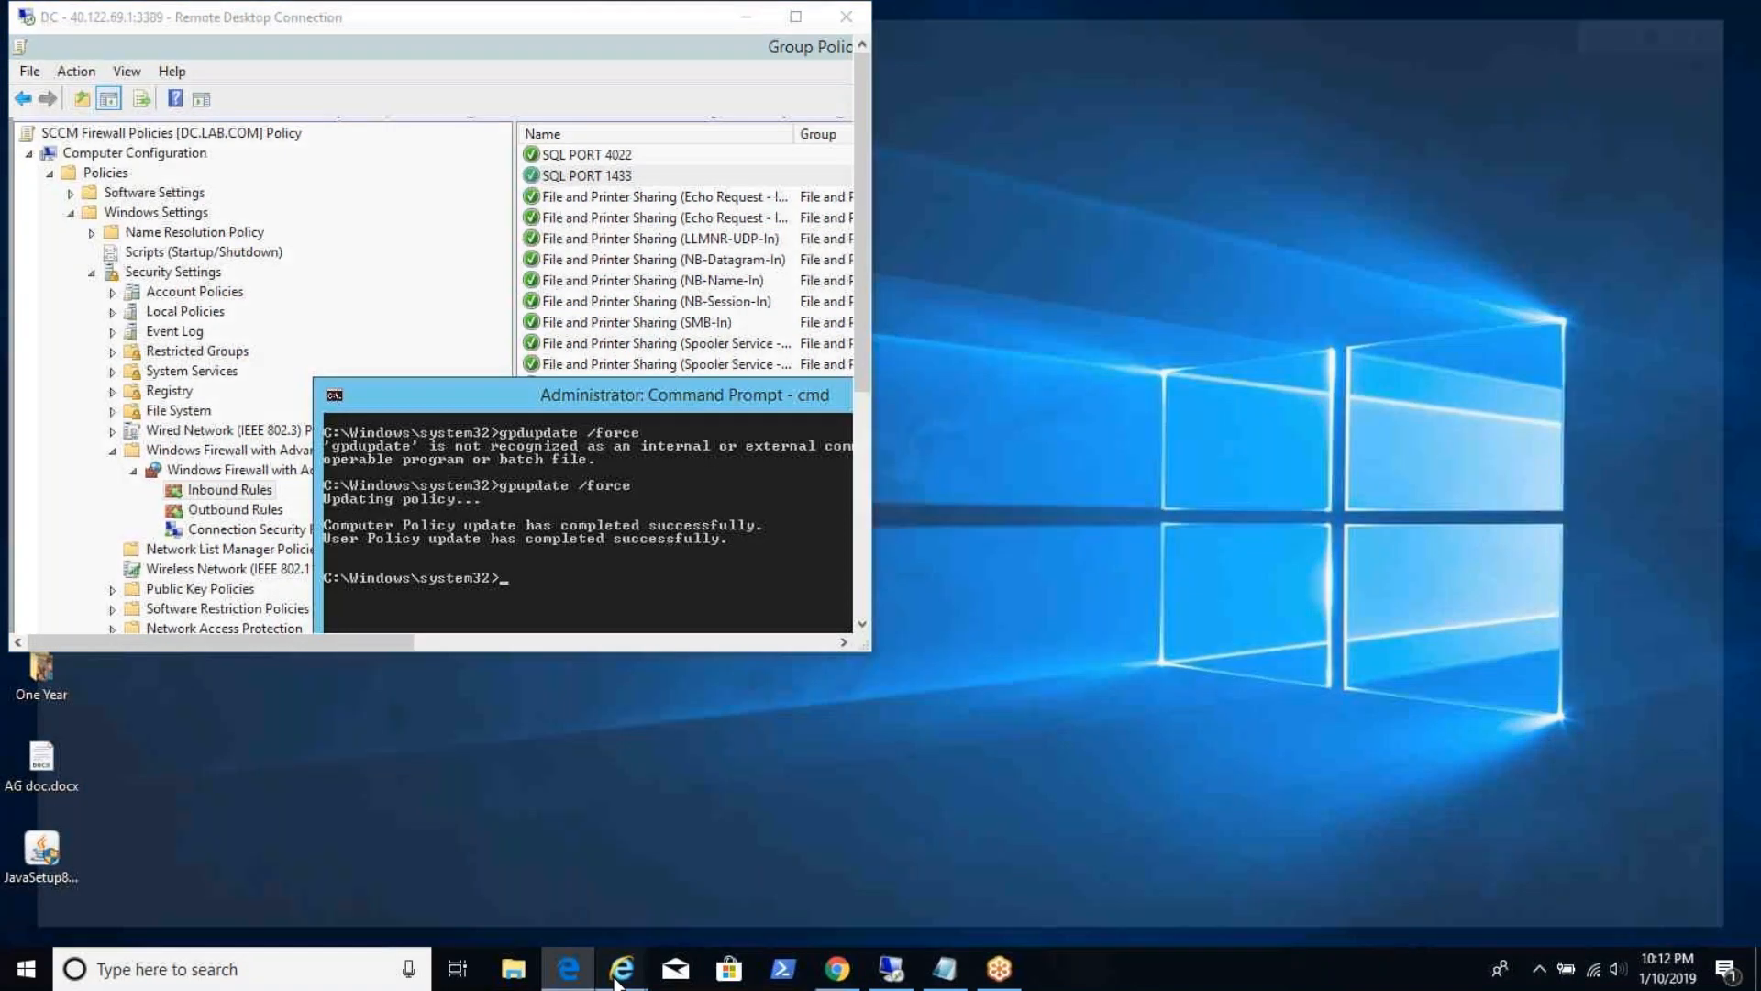
mouse_move(616, 974)
mouse_move(453, 916)
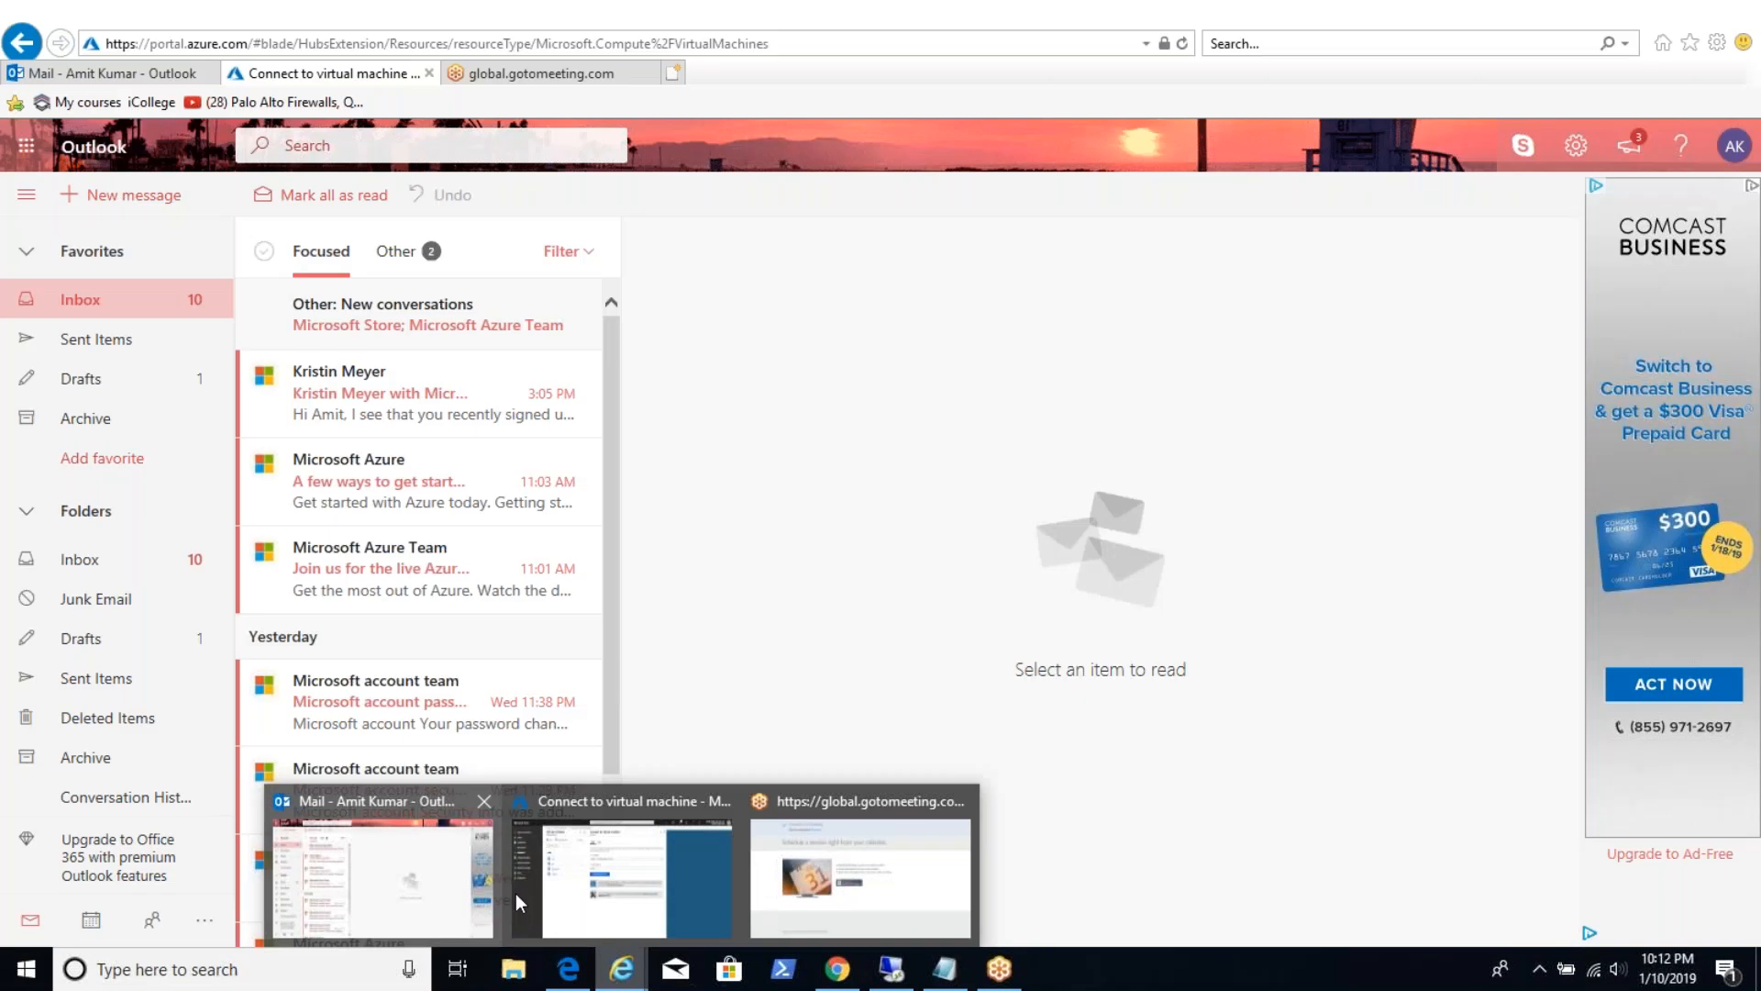
left_click(518, 891)
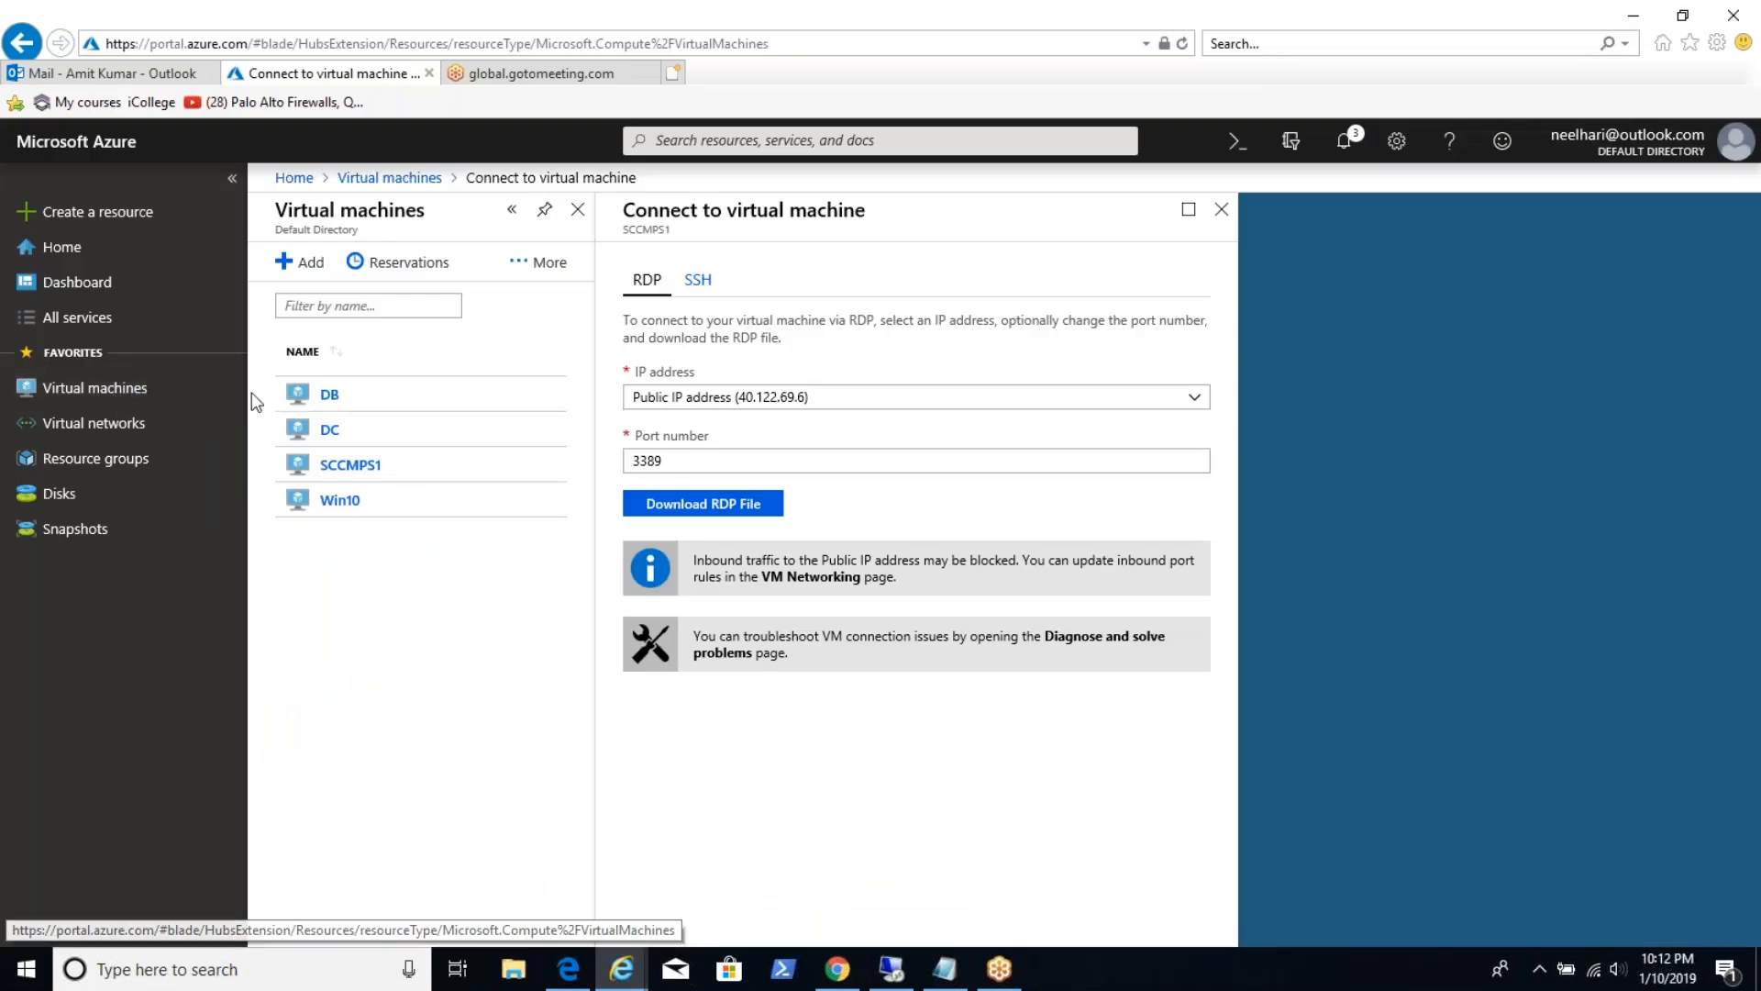
left_click(330, 396)
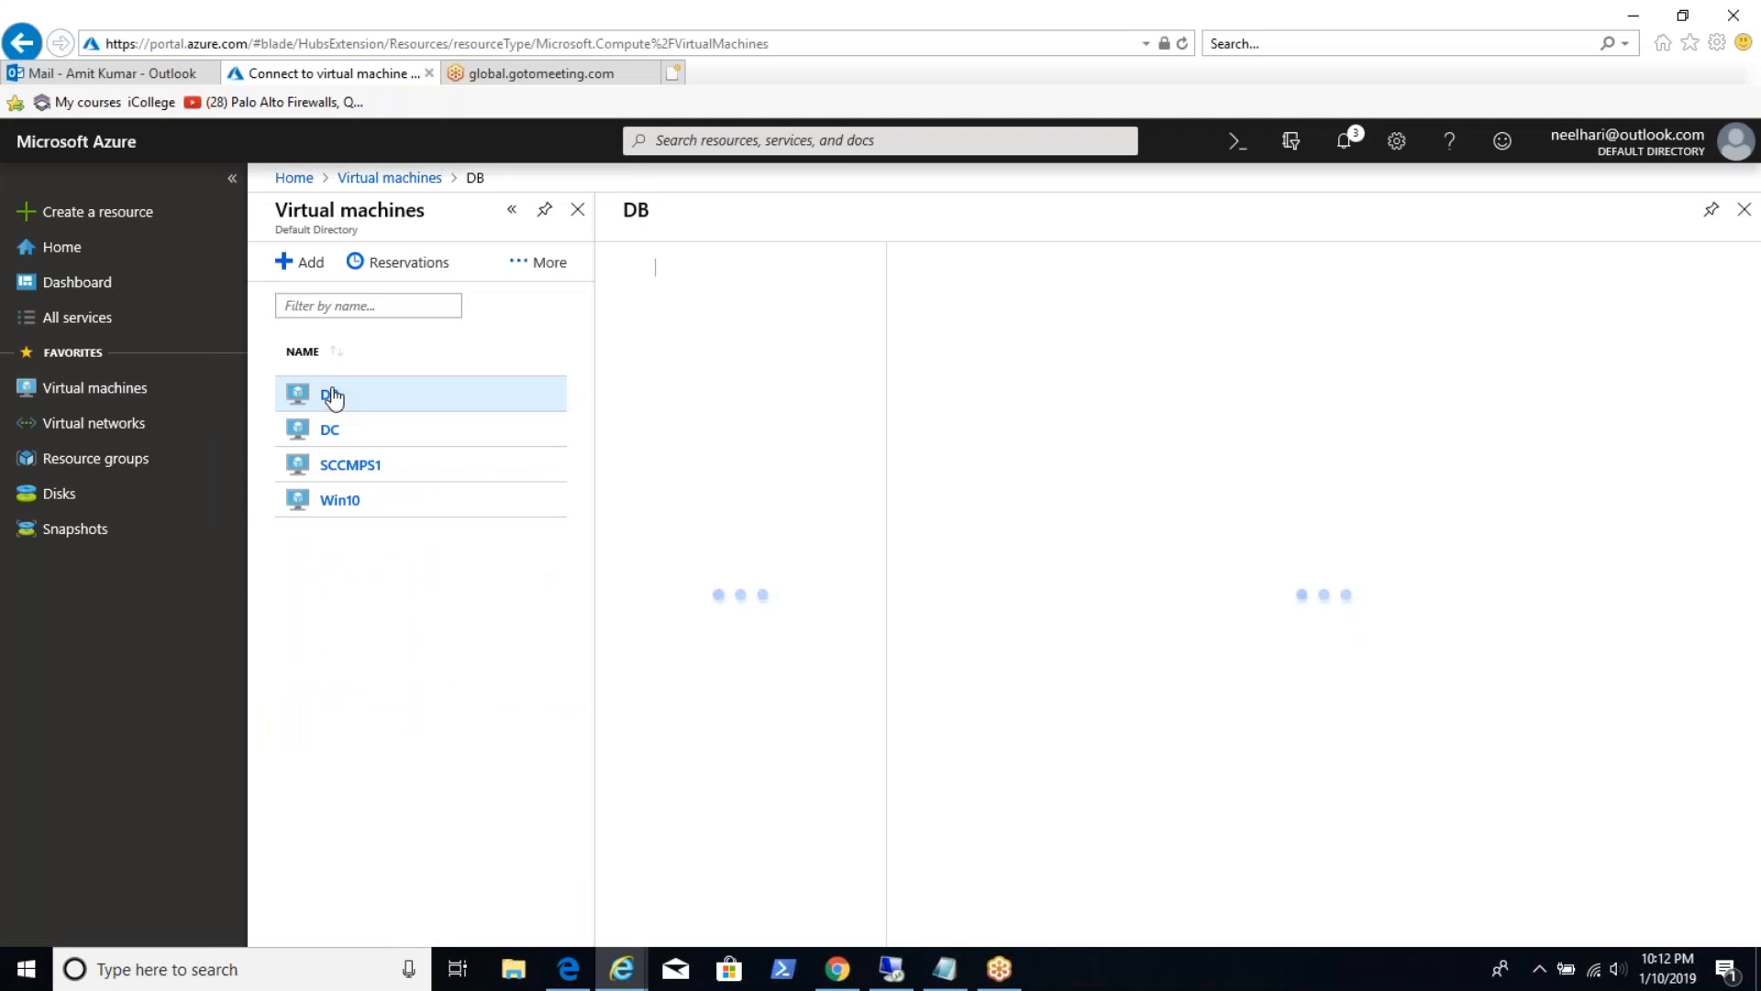
right_click(332, 397)
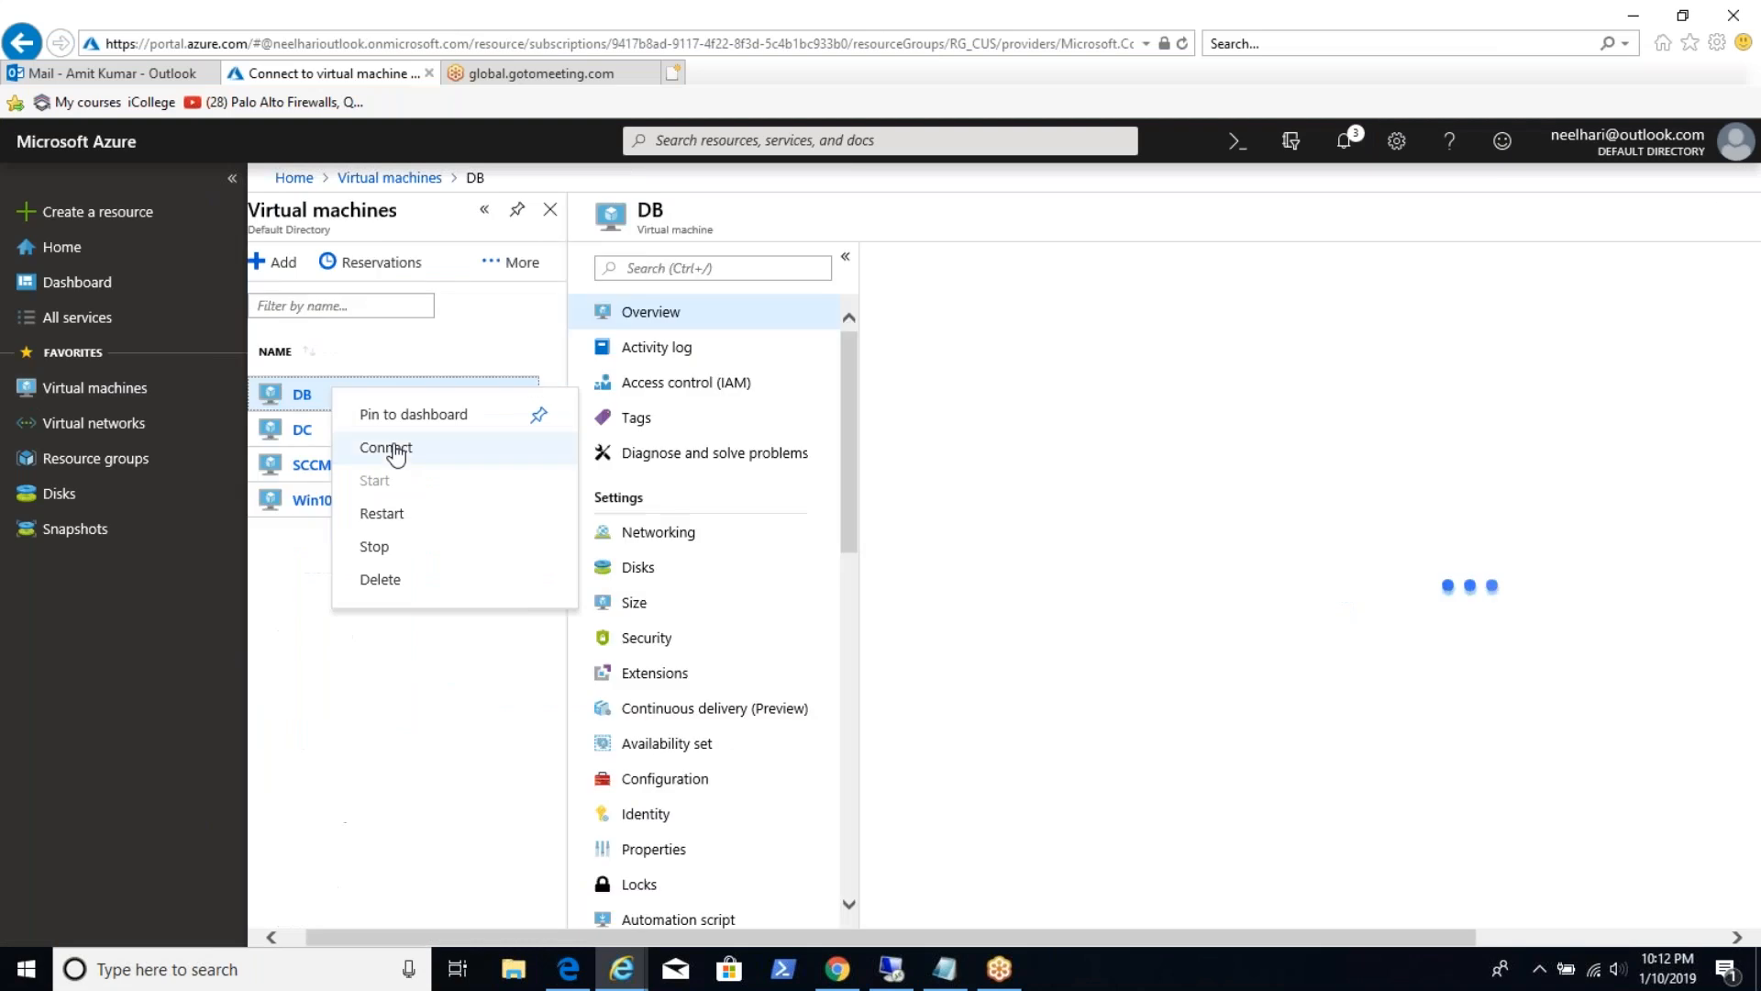
left_click(386, 447)
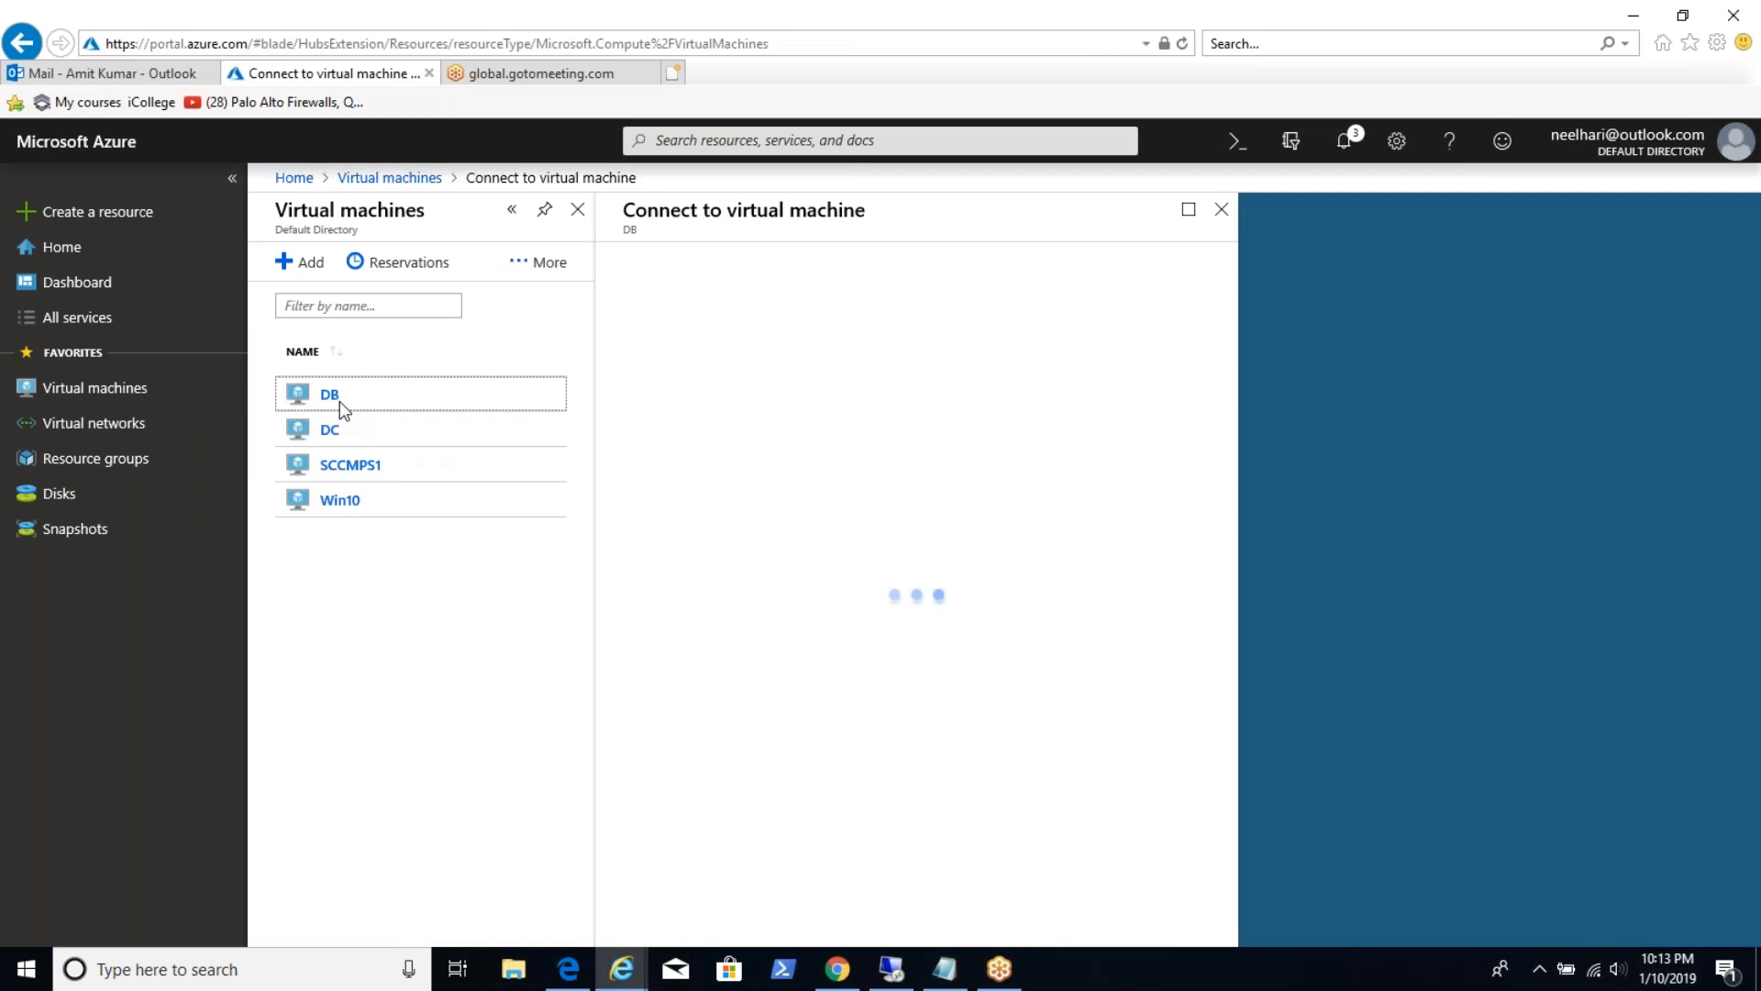
Download and open DB.rdp, allow Remote Desktop Connection to run, and accept connecting to the unknown publisher.
left_click(744, 512)
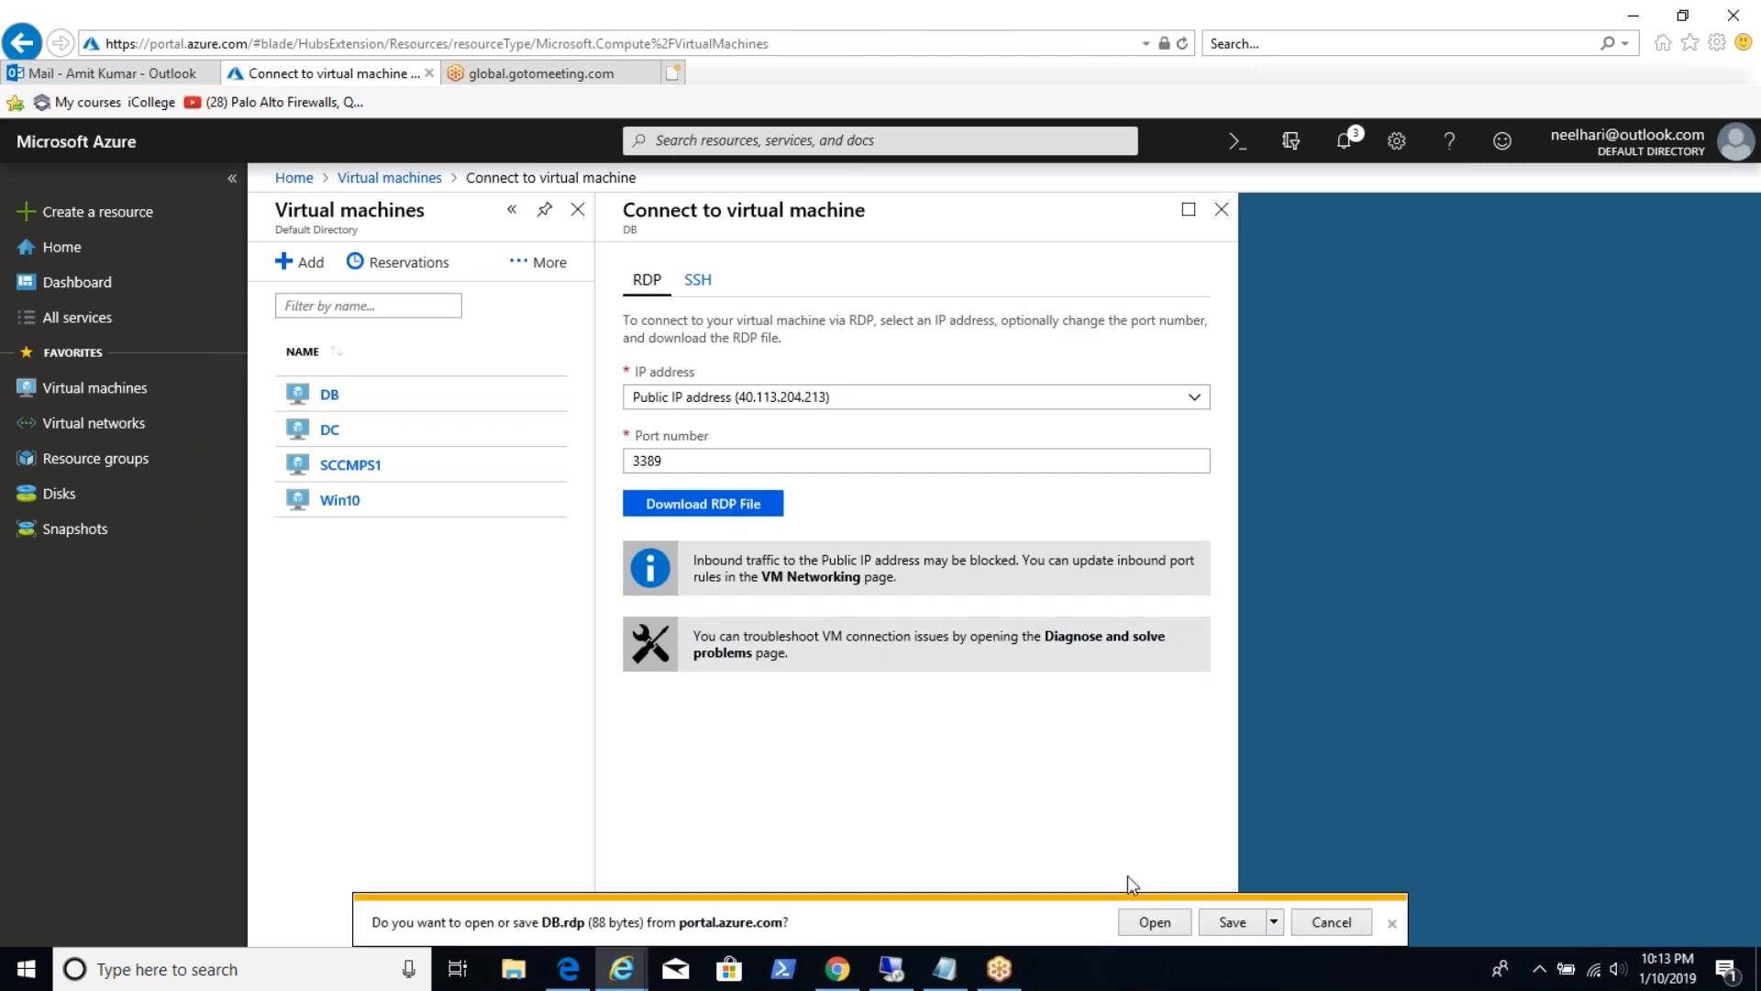
left_click(1154, 923)
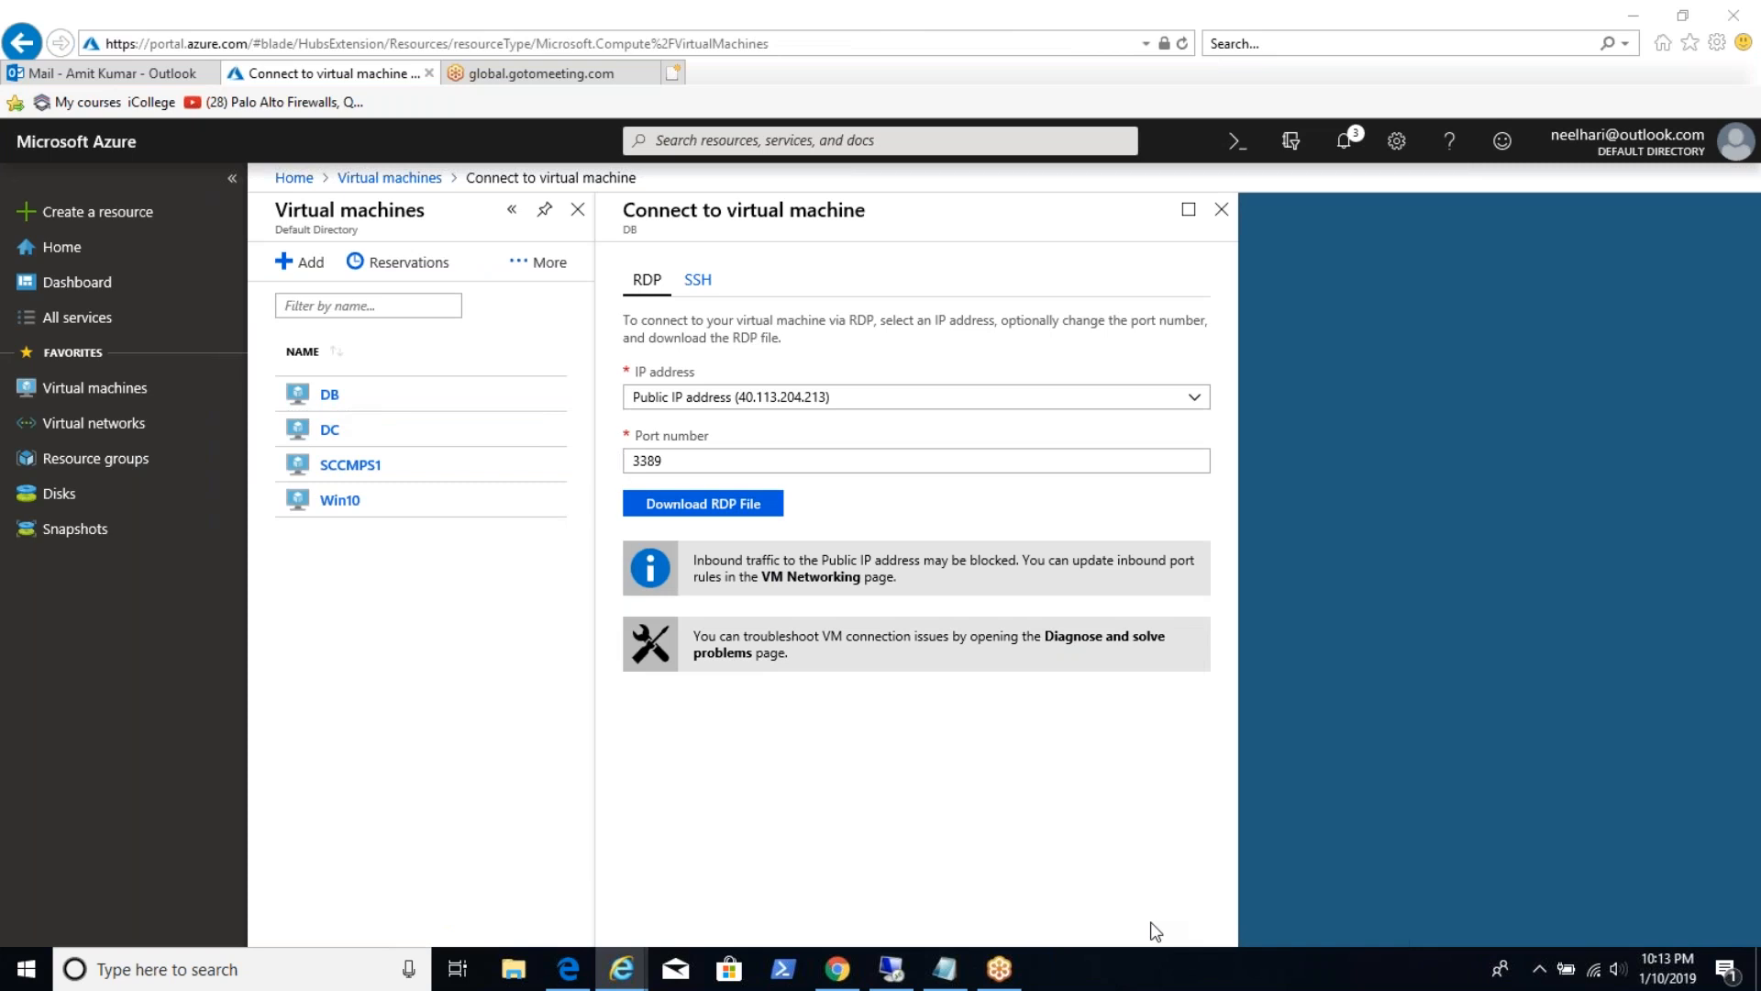
left_click(963, 594)
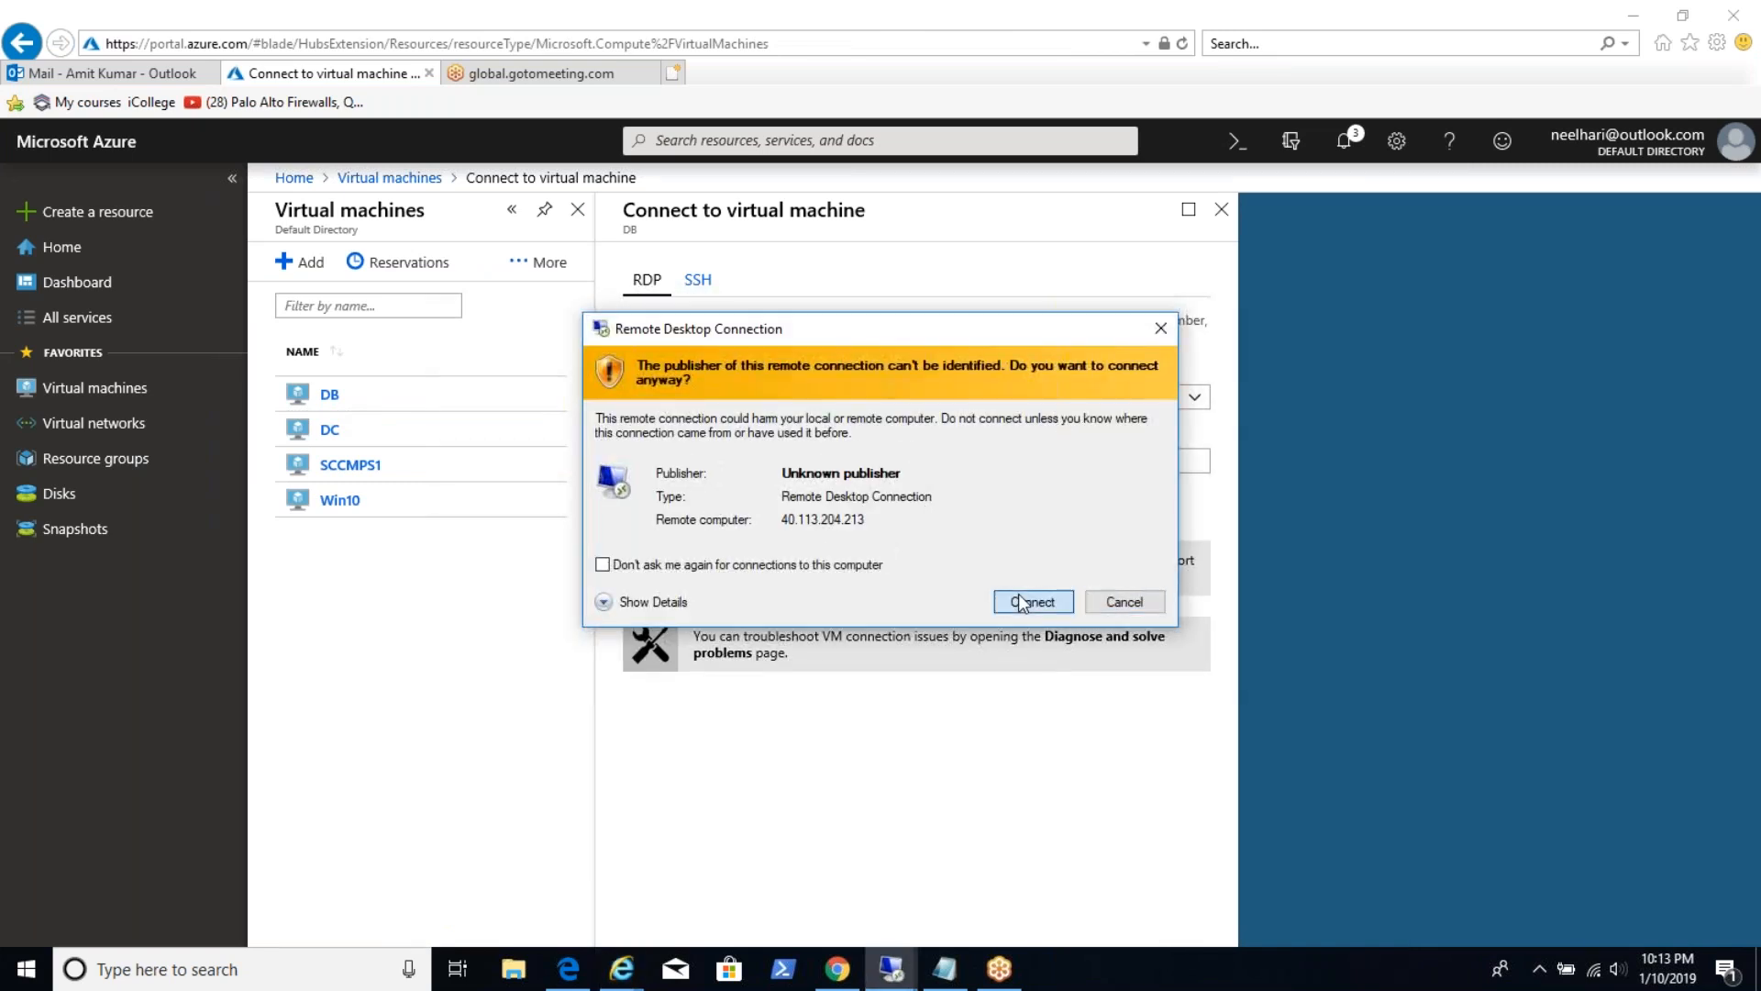
left_click(1021, 602)
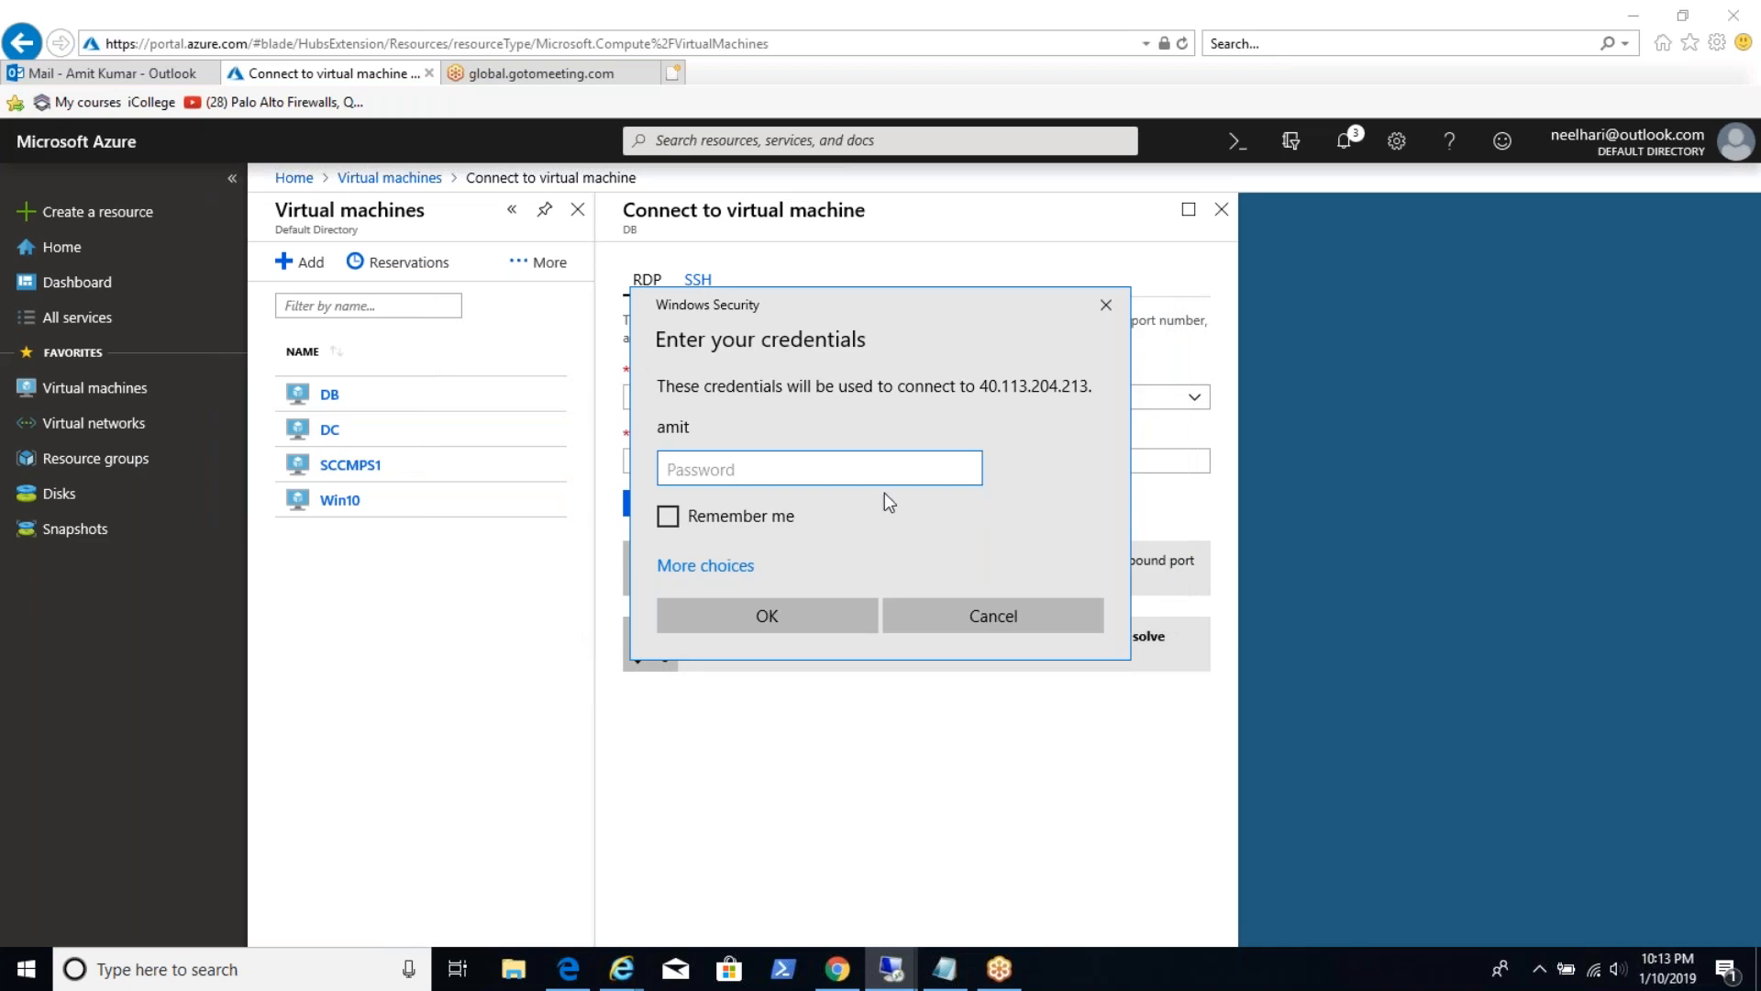
Try to sign in to DB with a different account, entering the user name lab\sqladmin and the account password.
left_click(708, 567)
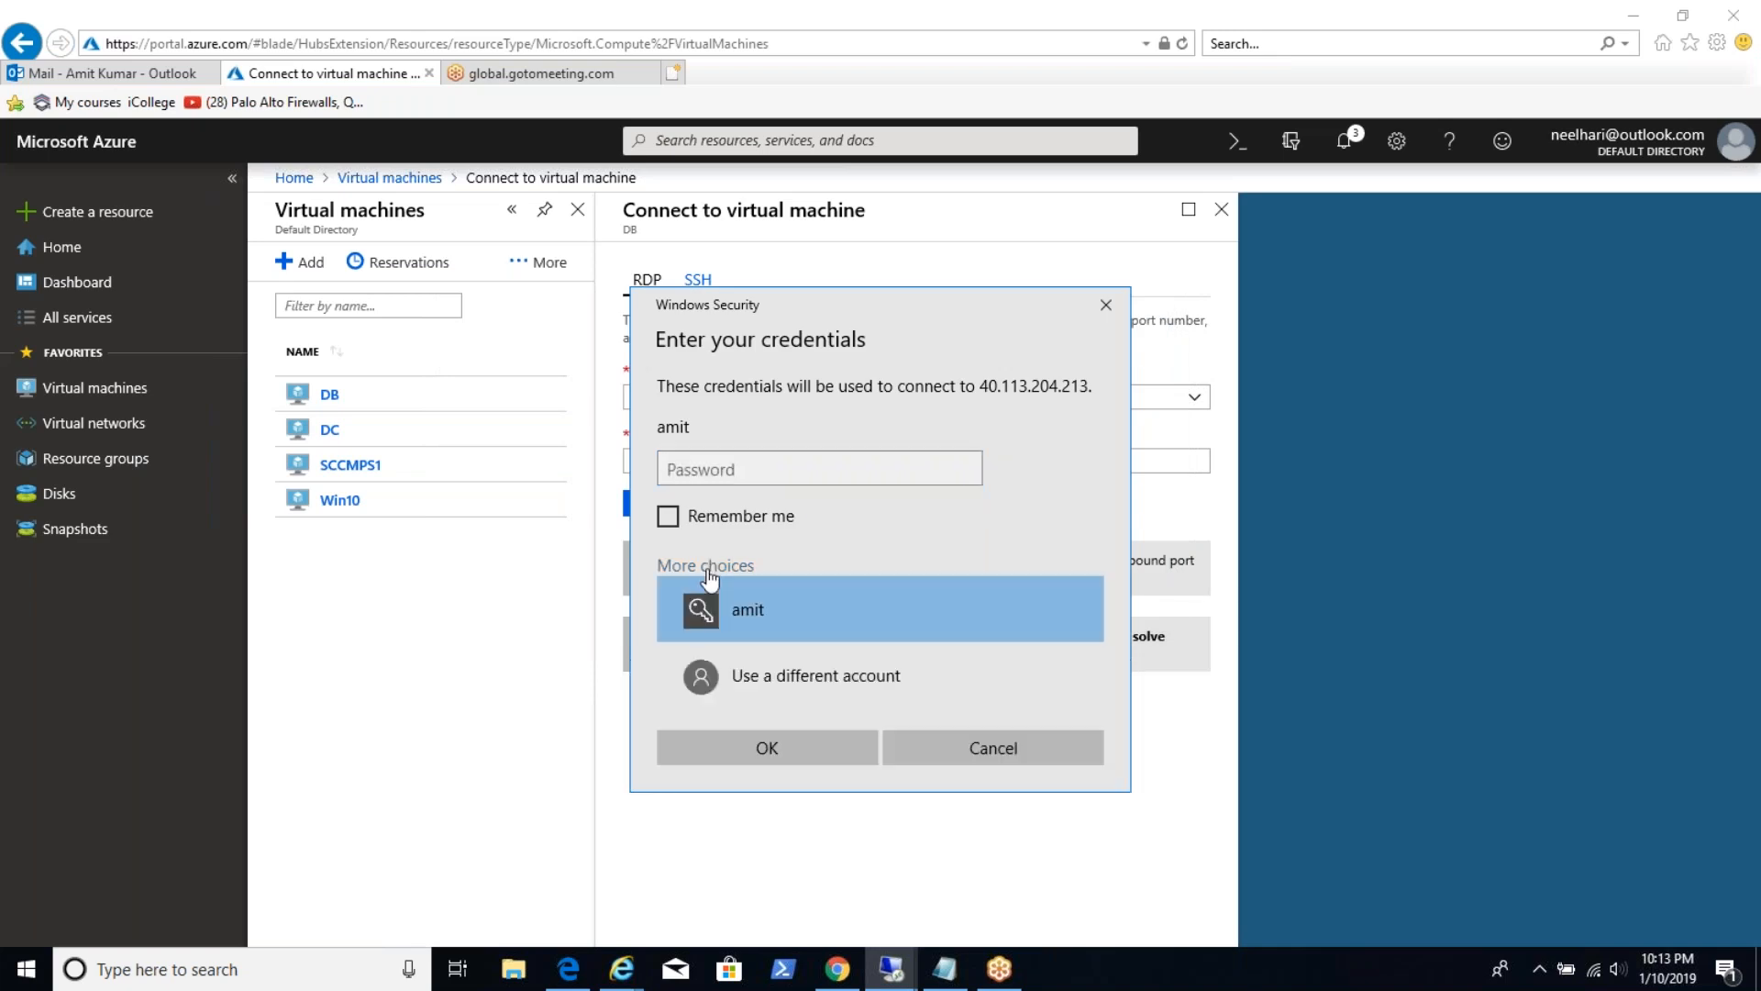
left_click(768, 679)
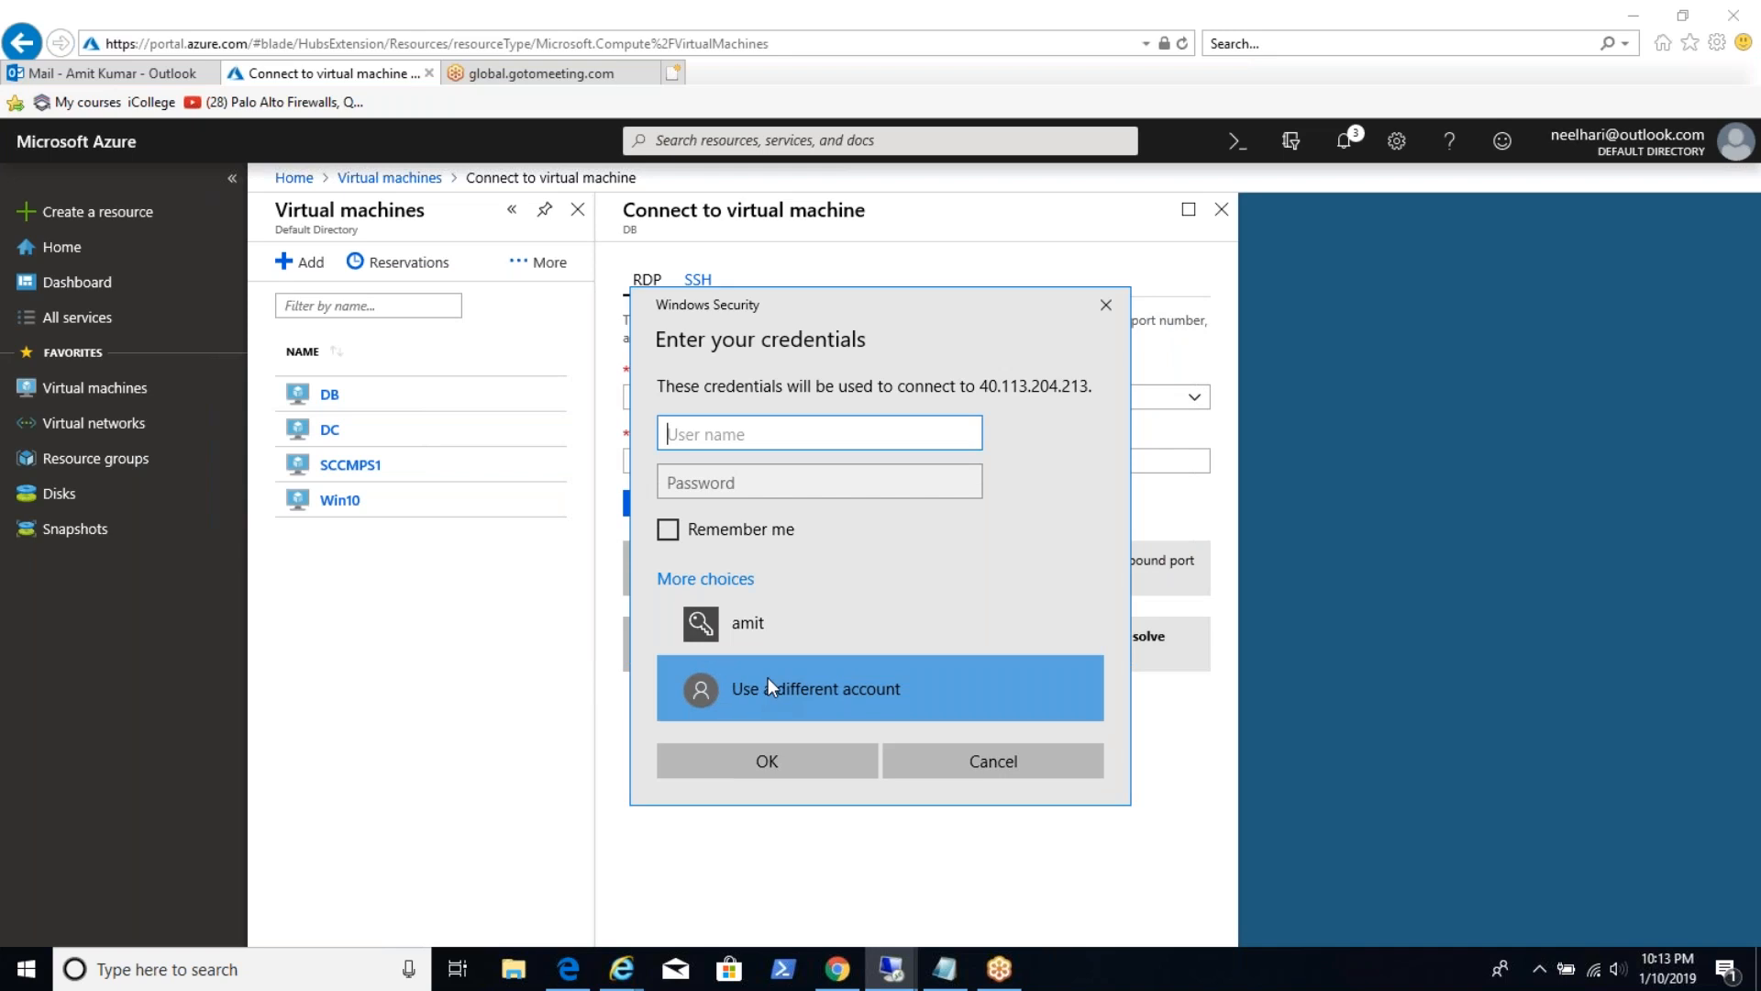
type("lab\\sqladmin")
left_click(809, 478)
type("************")
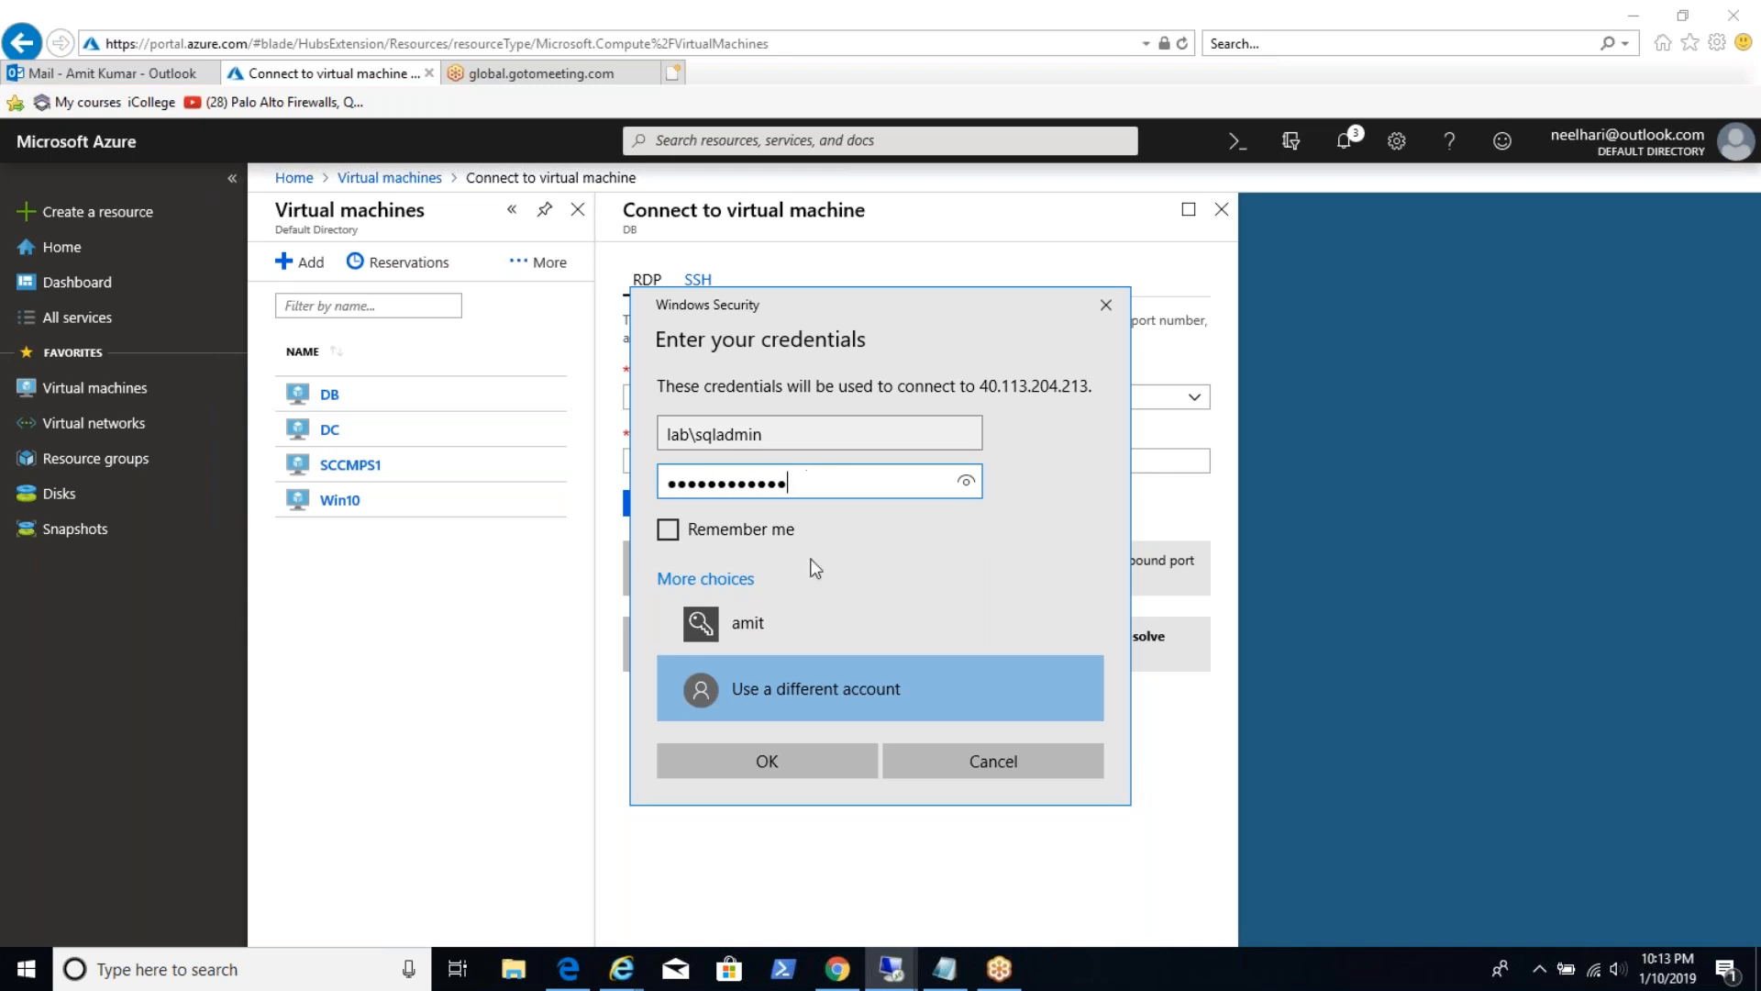
left_click(852, 748)
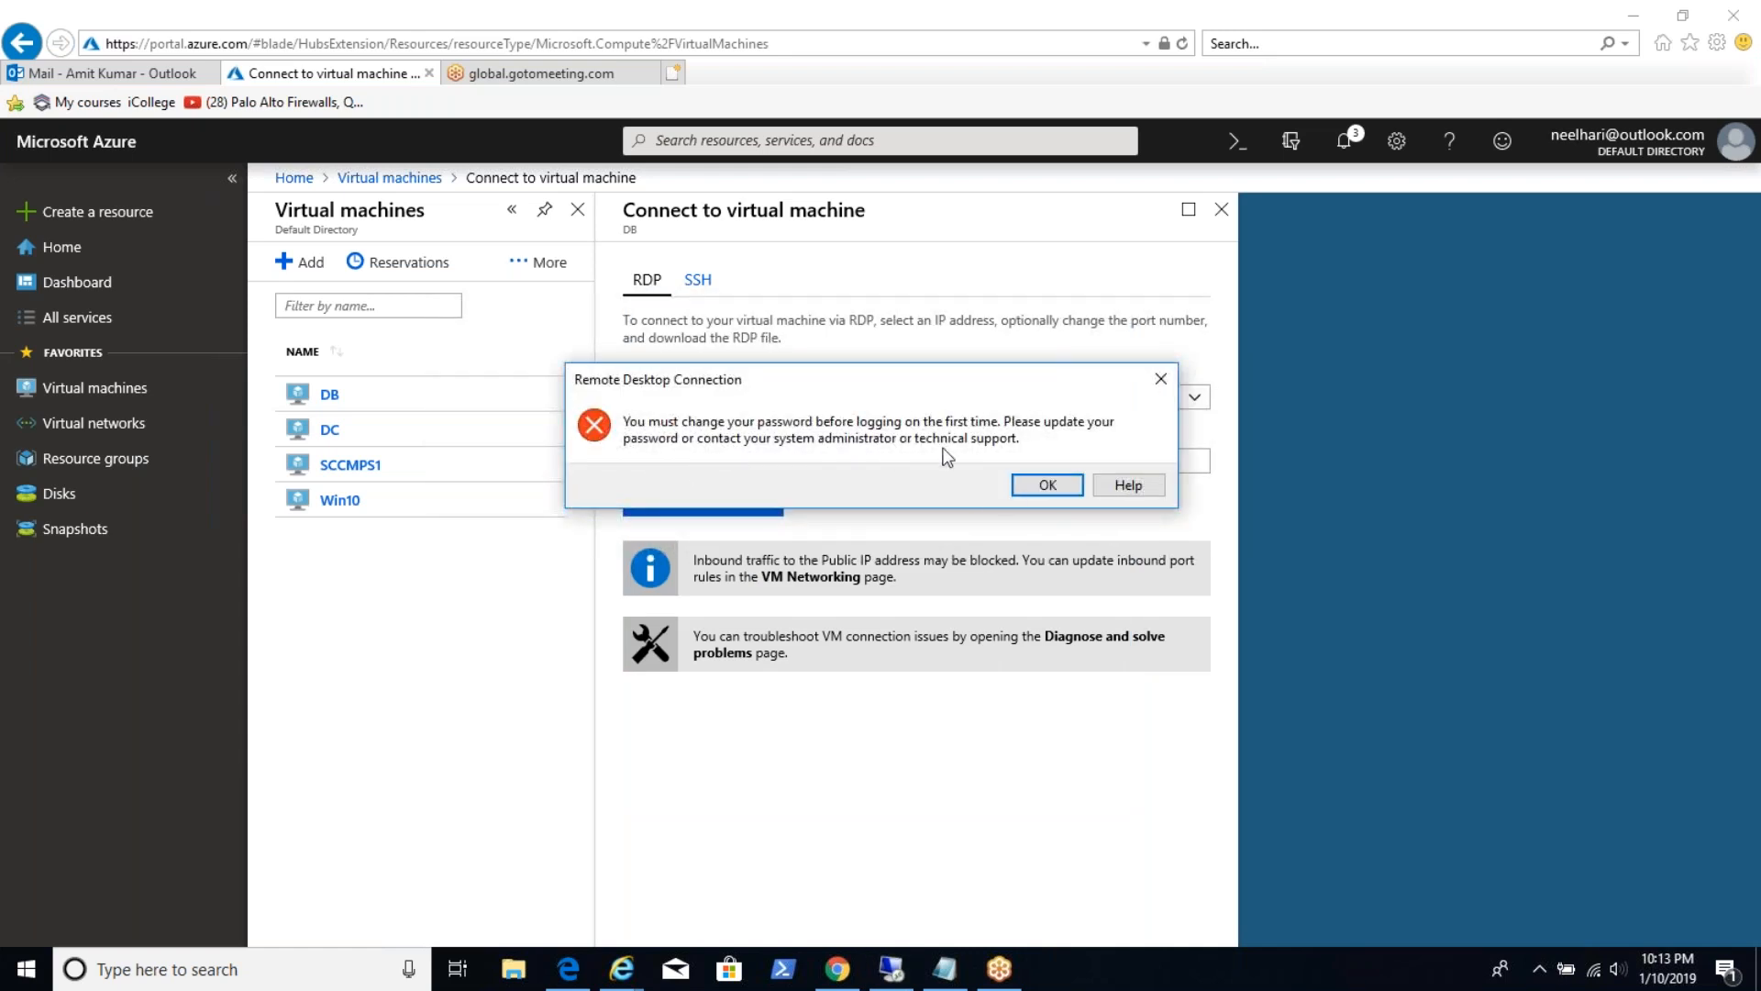
left_click(1047, 485)
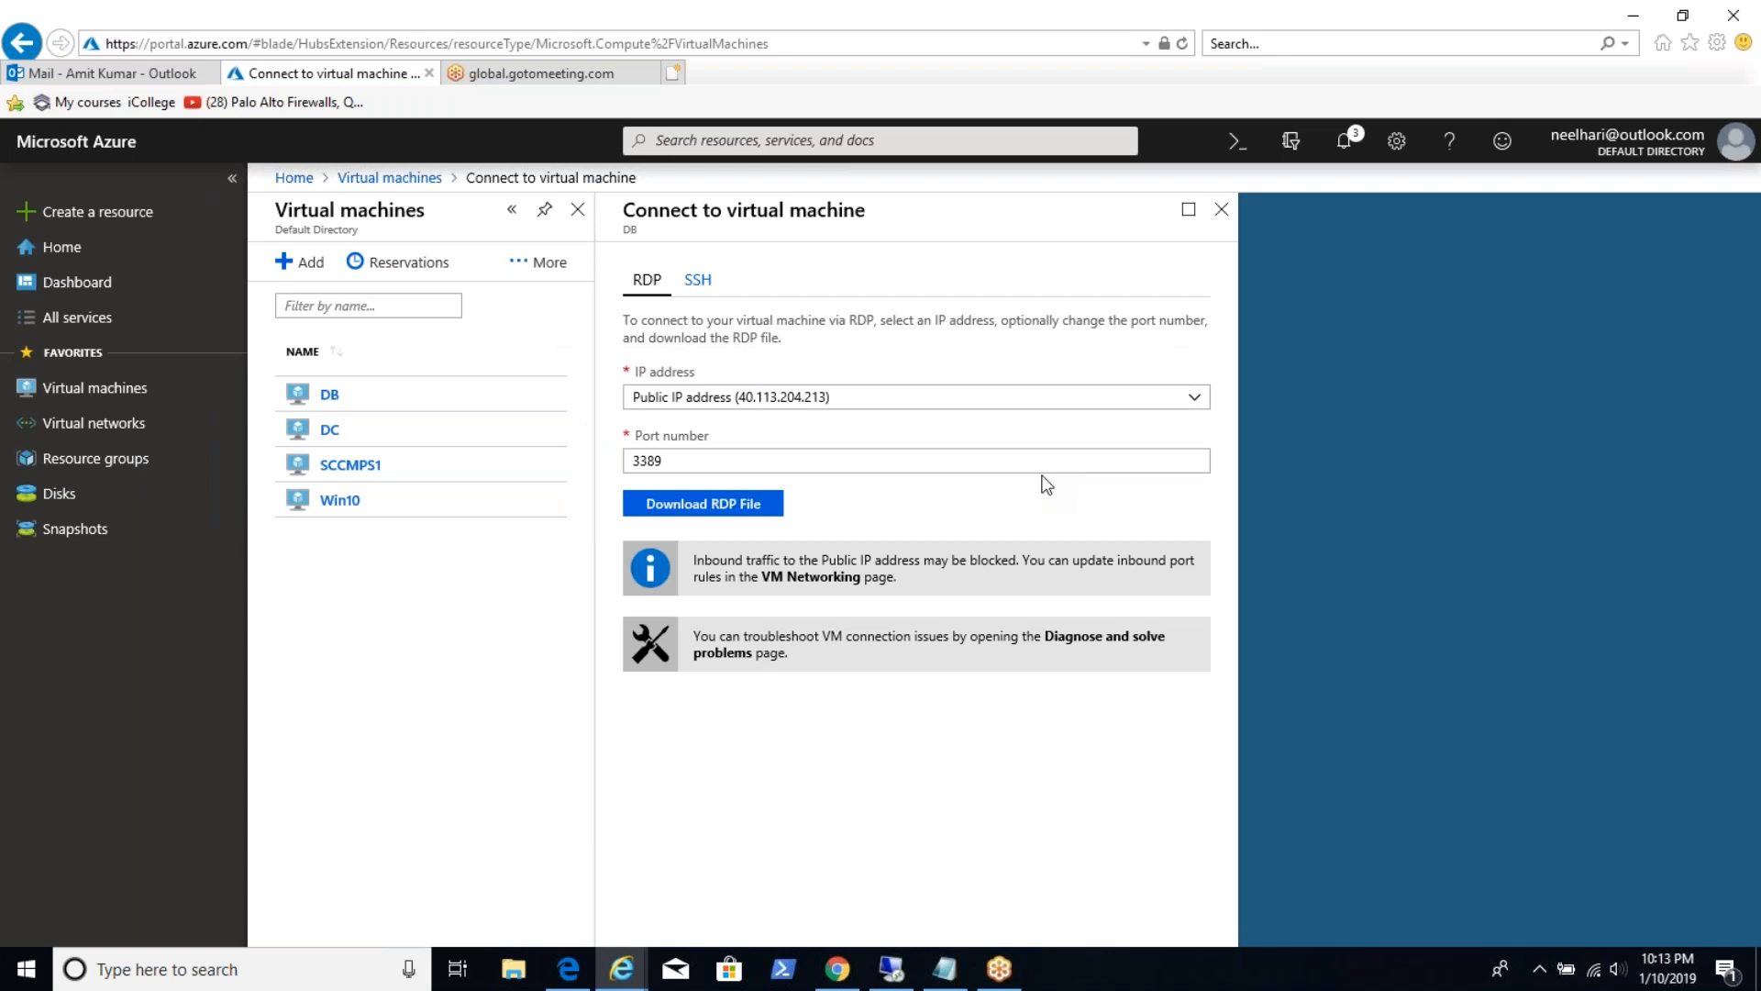
Switch to the DC remote session in full screen and show the SCCMLAB folder in Active Directory Users and Computers.
left_click(891, 970)
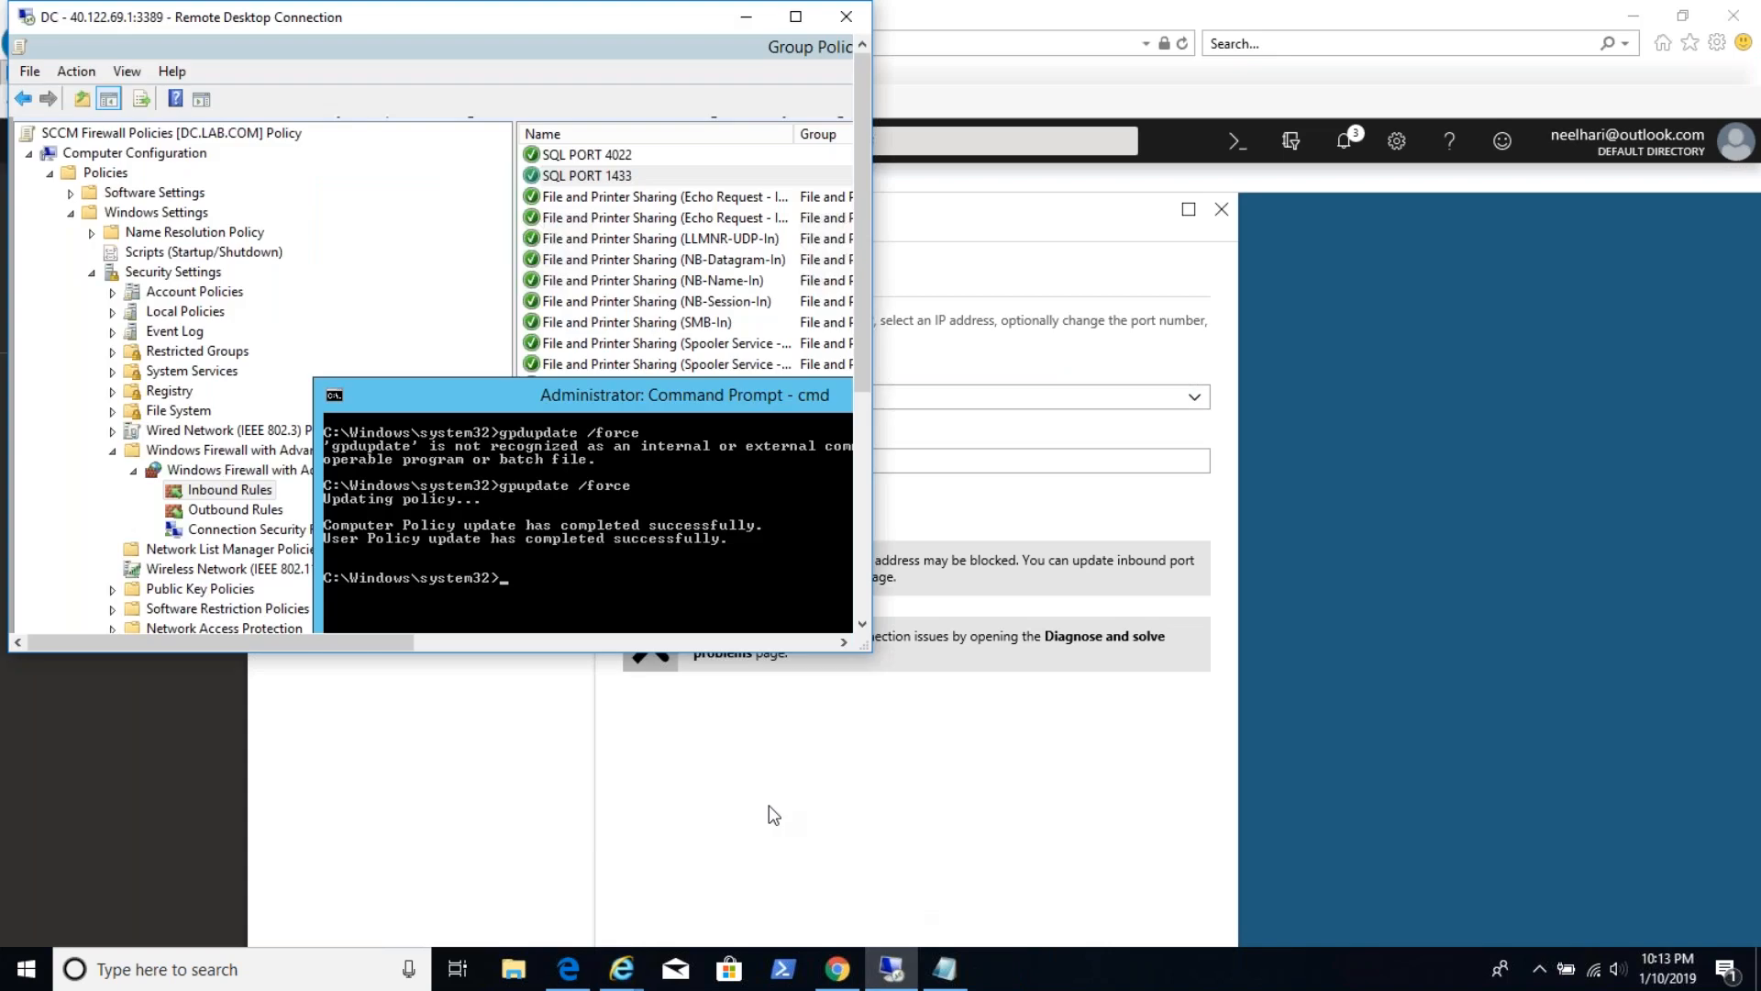
left_click(794, 17)
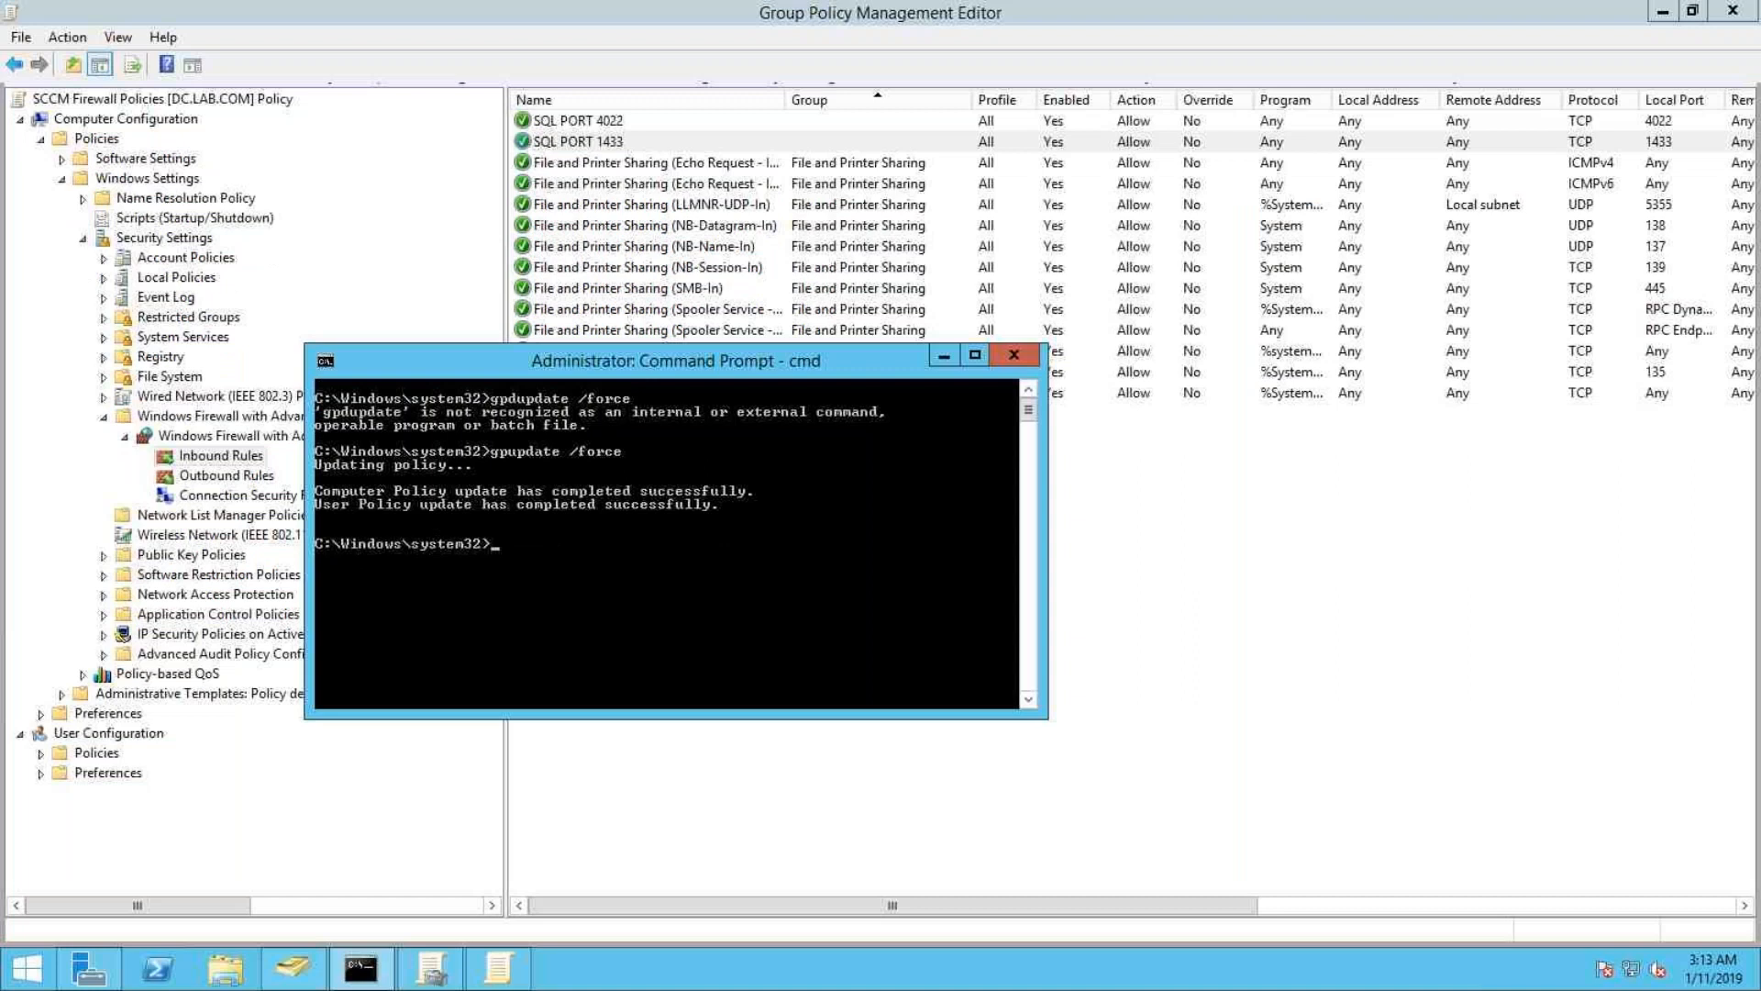
left_click(293, 968)
left_click(199, 403)
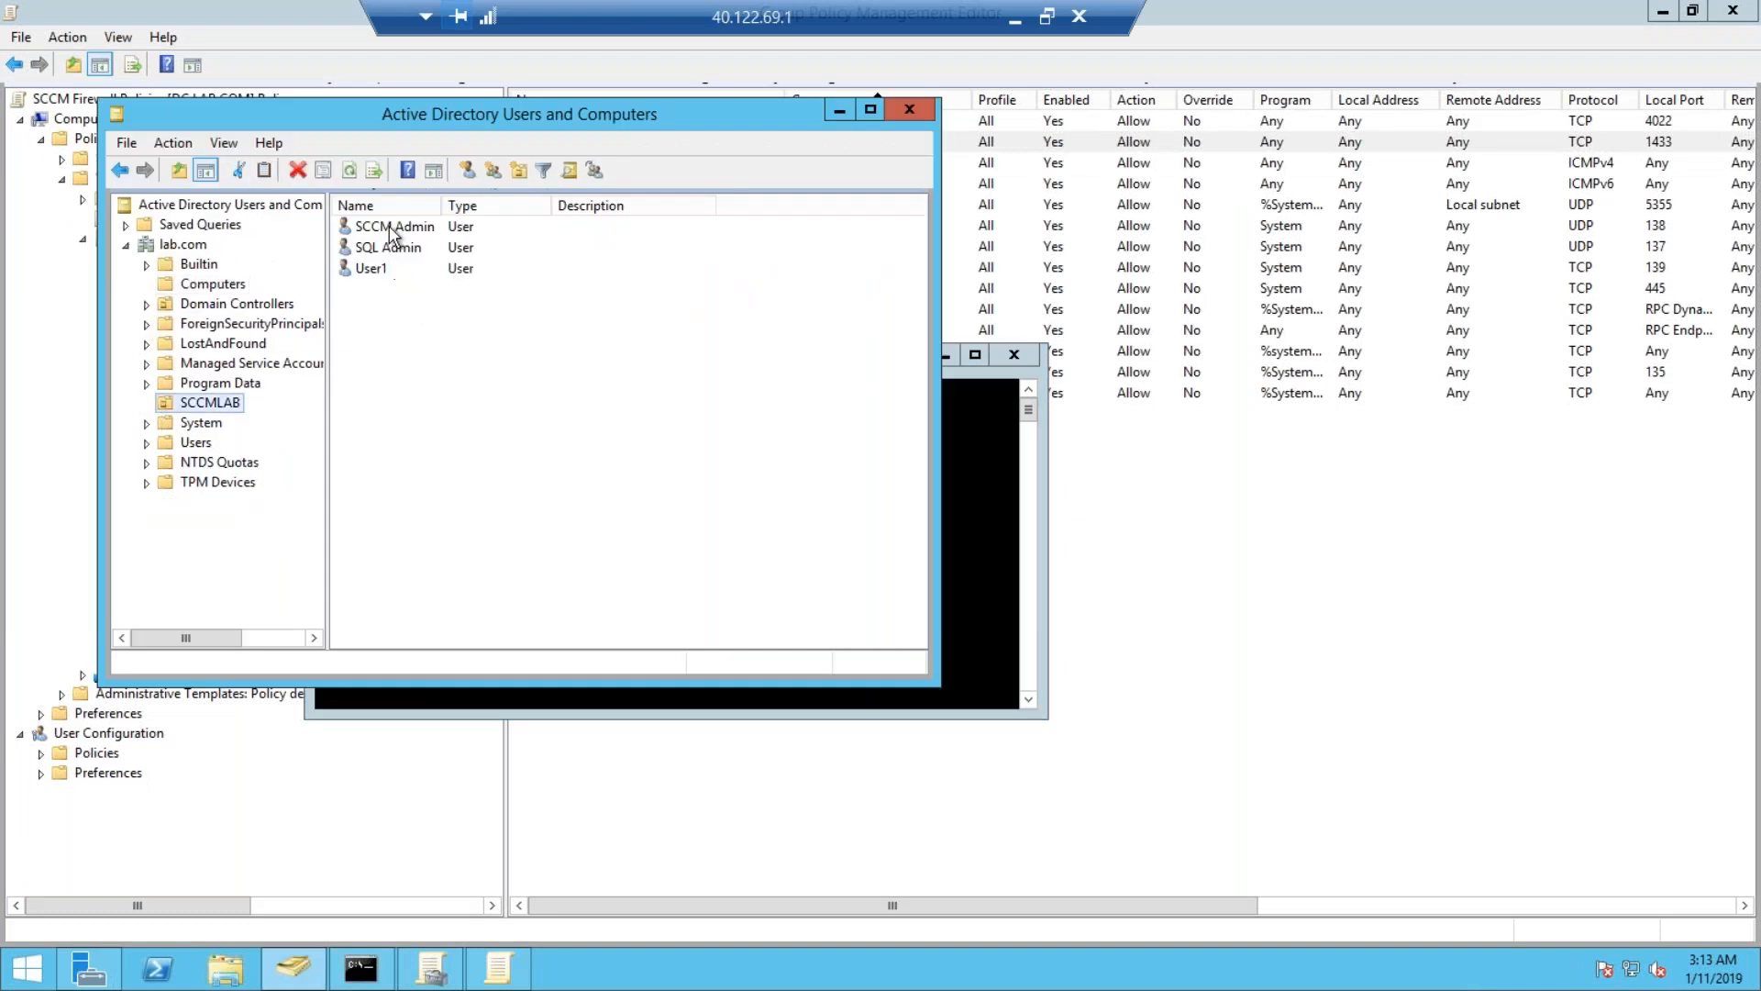
Examine the SCCM Admin user's group memberships and account options, and close its properties without changes.
left_click(392, 229)
double_click(392, 227)
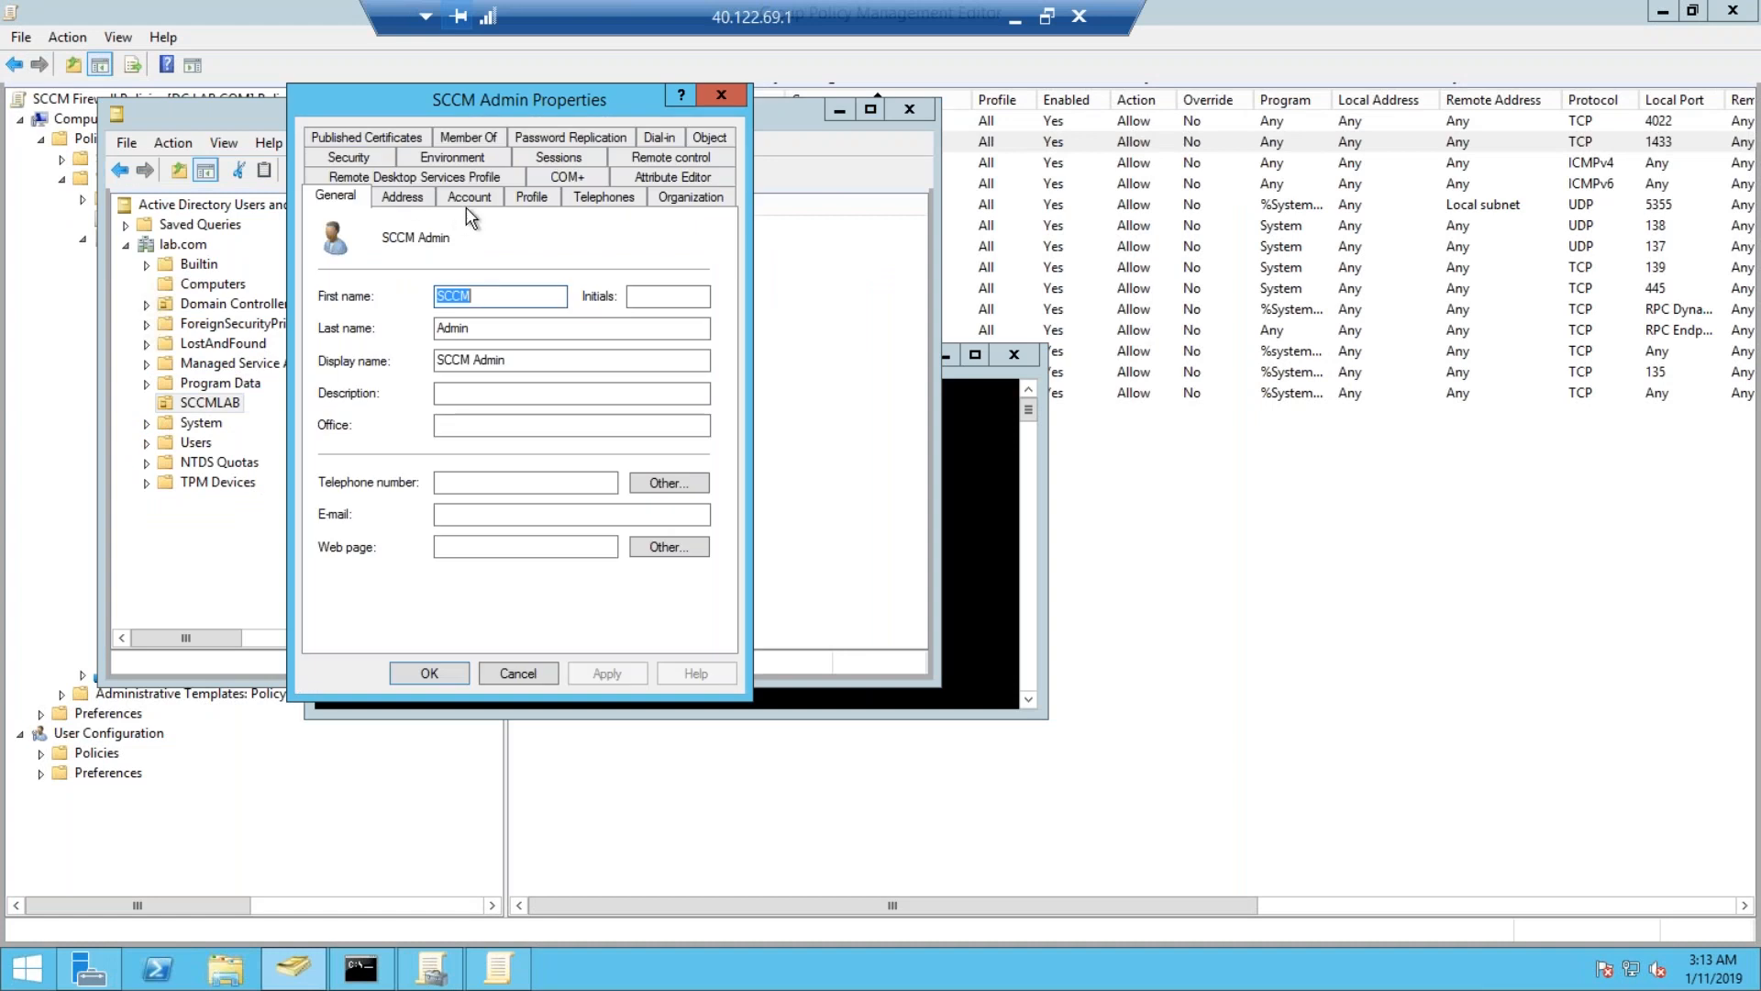
left_click(481, 138)
left_click(481, 134)
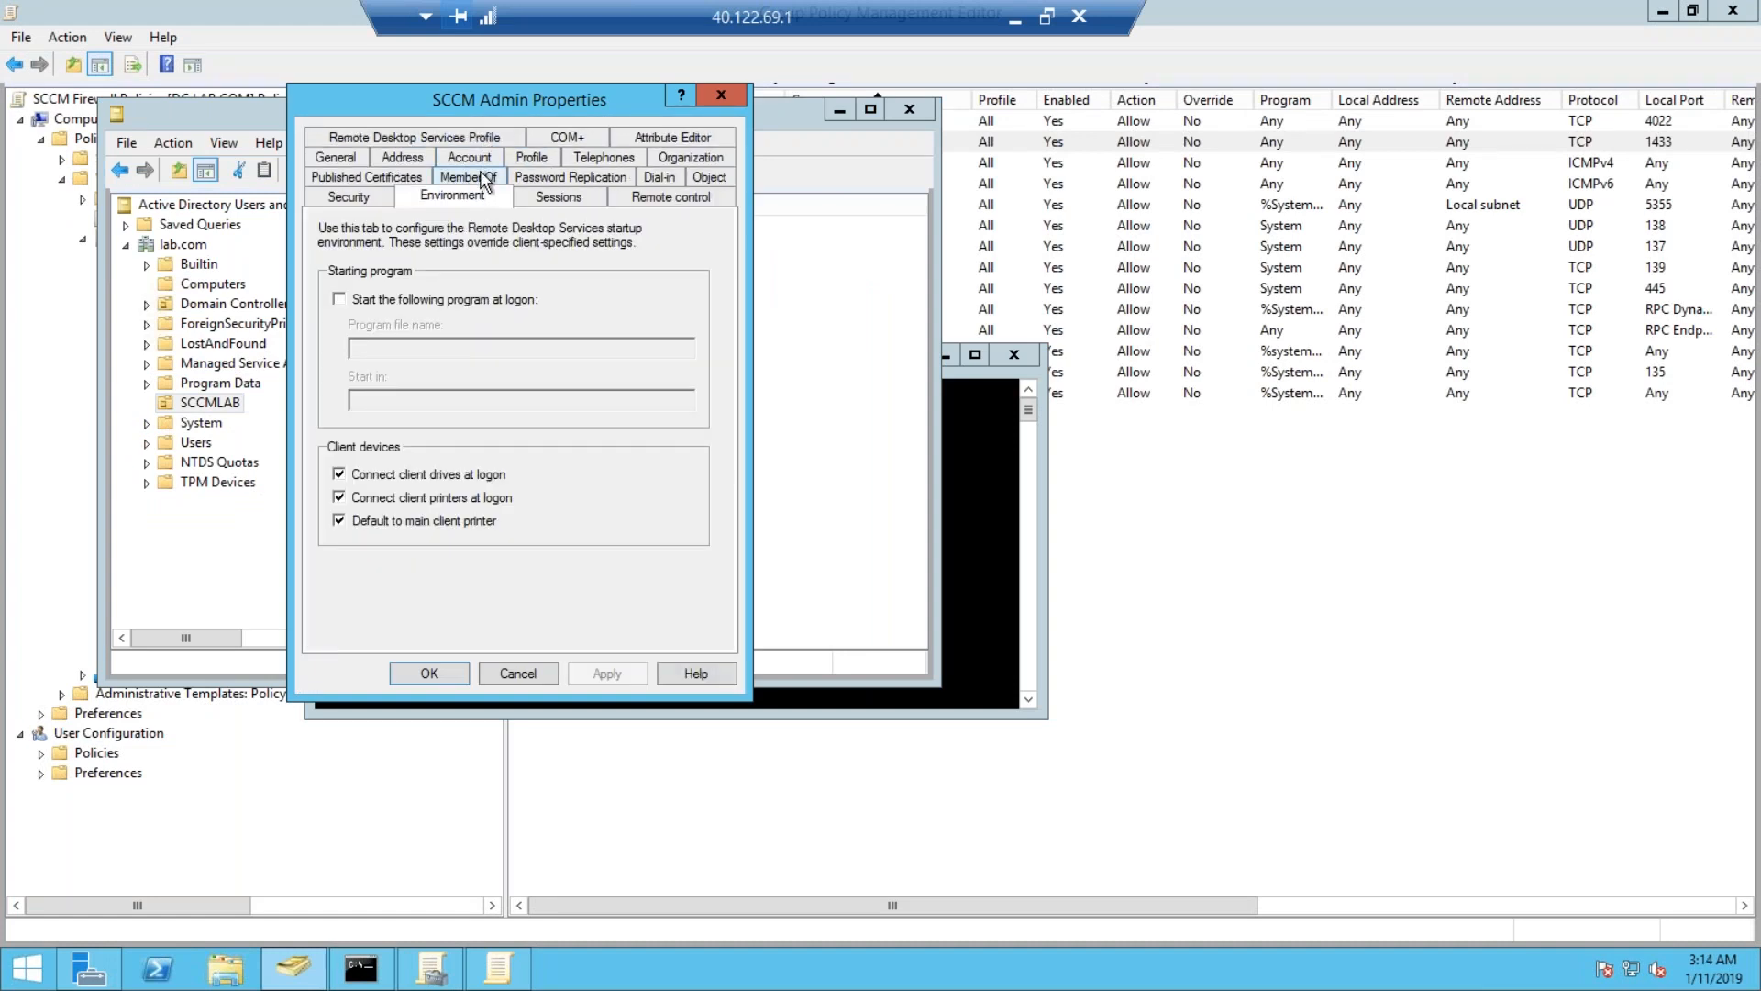
left_click(481, 177)
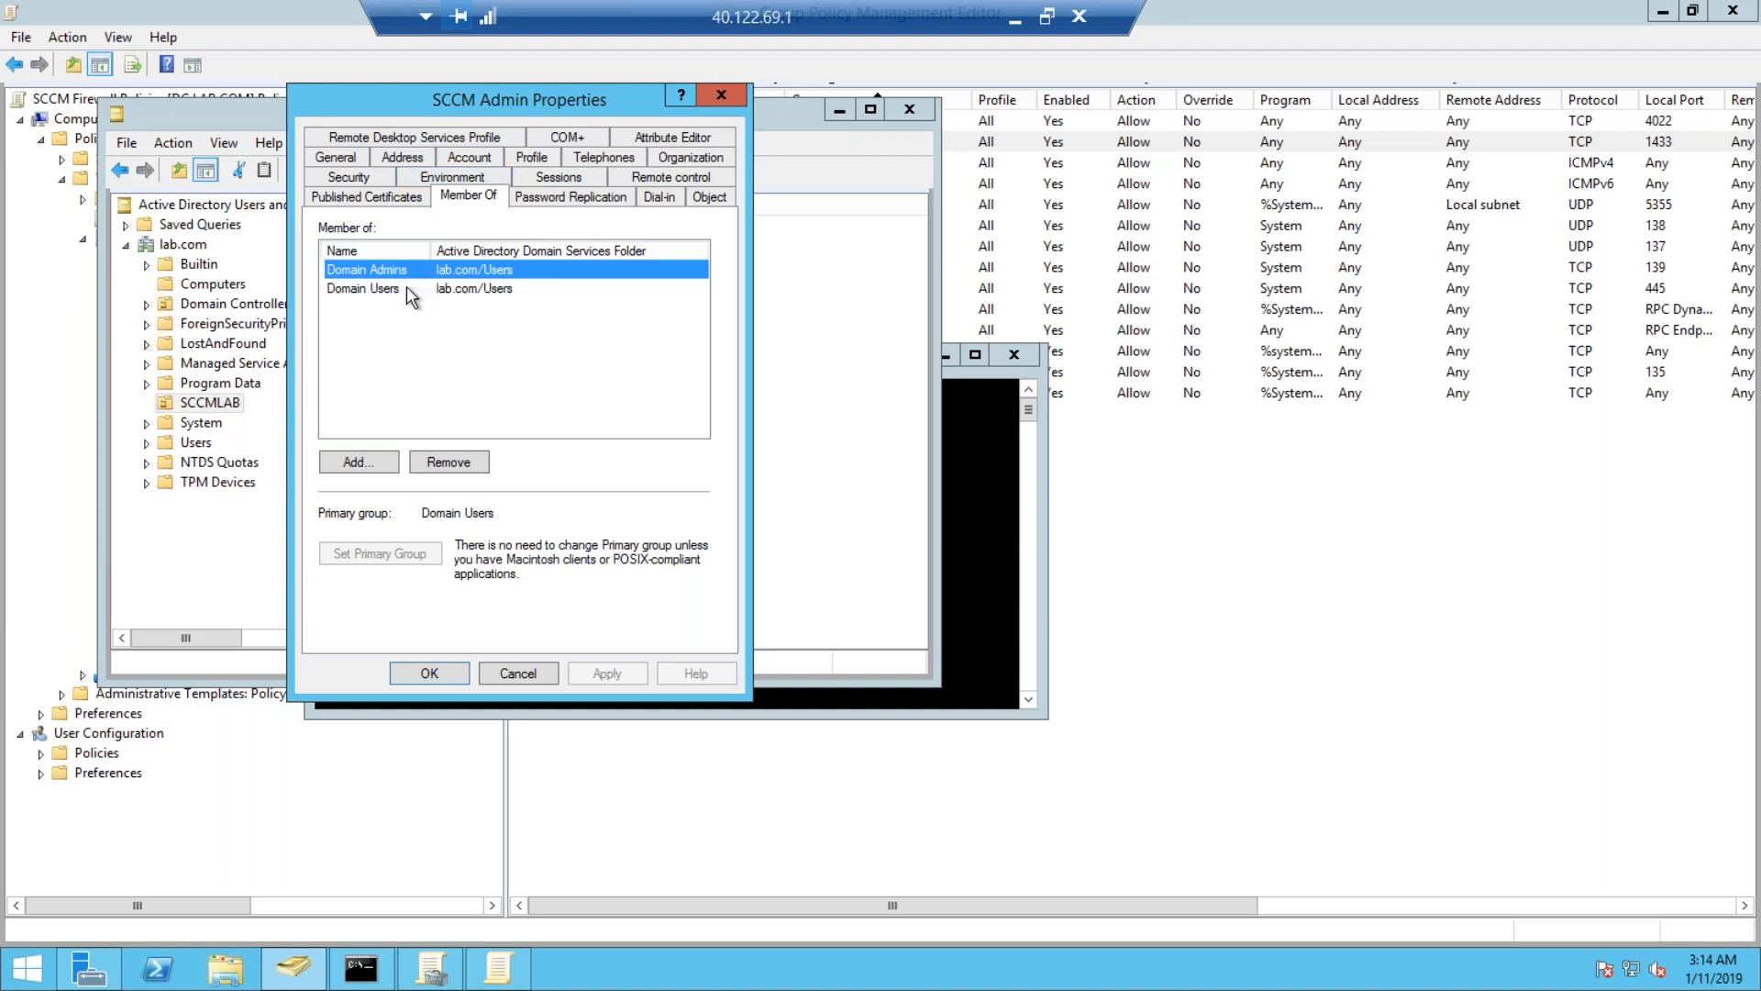
left_click(472, 161)
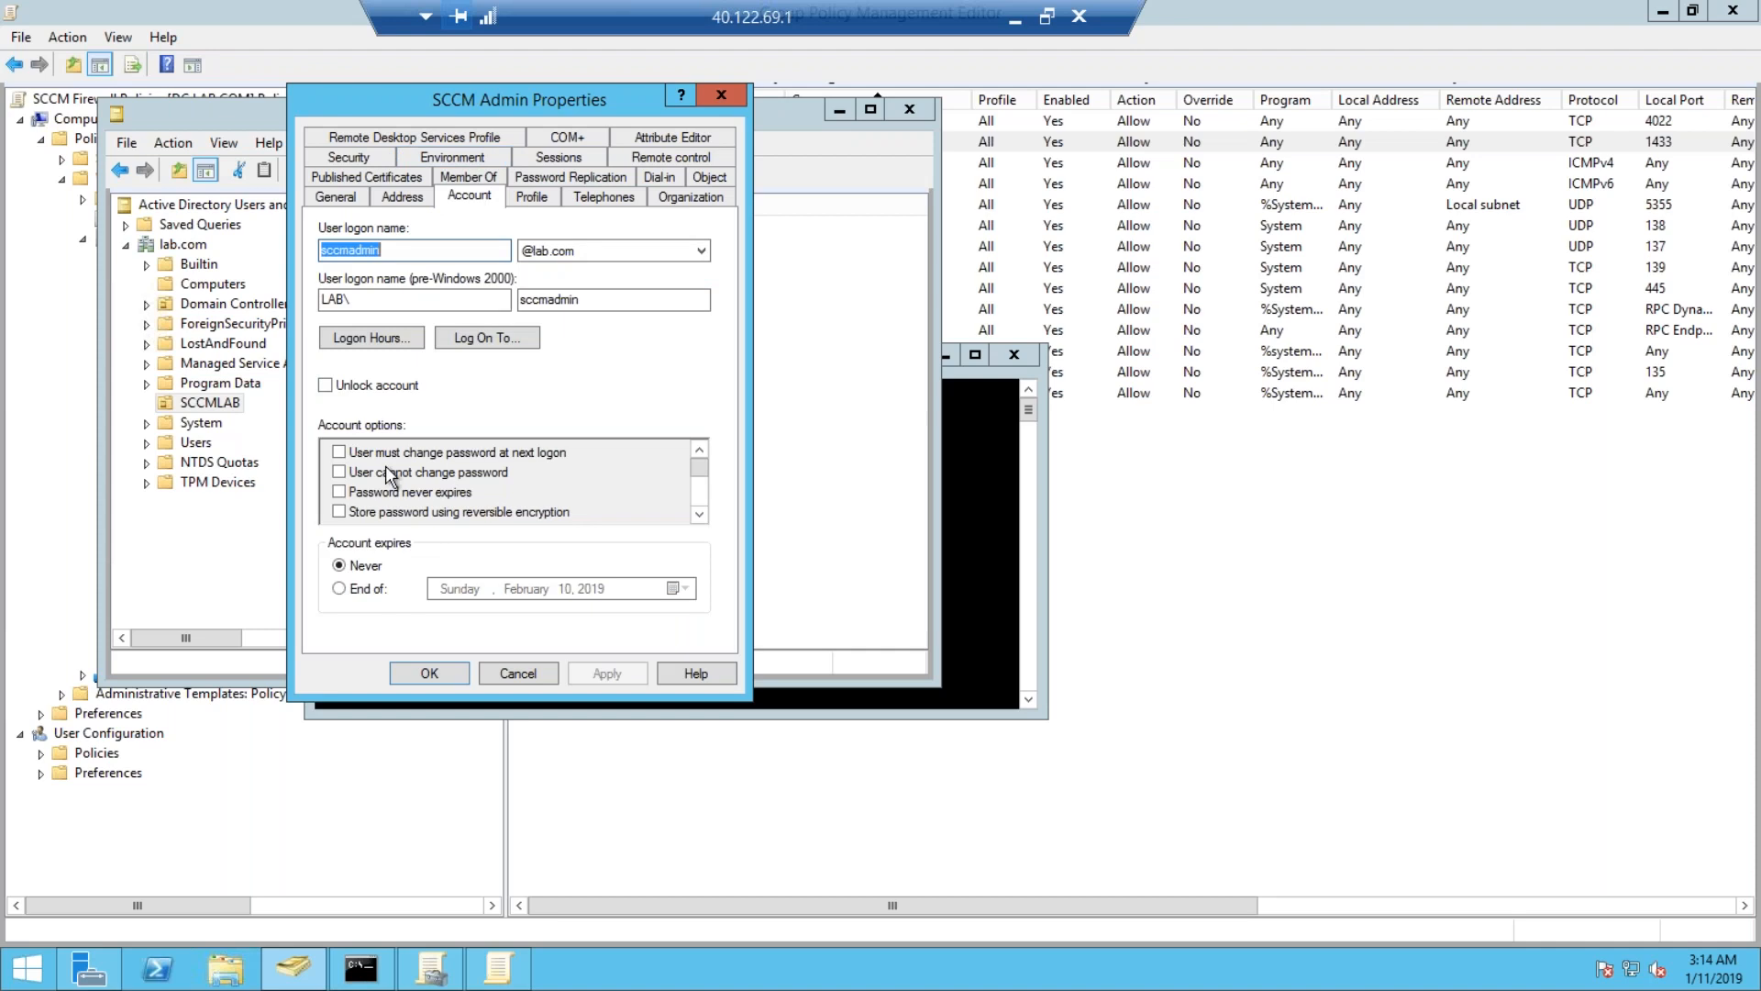
left_click(699, 514)
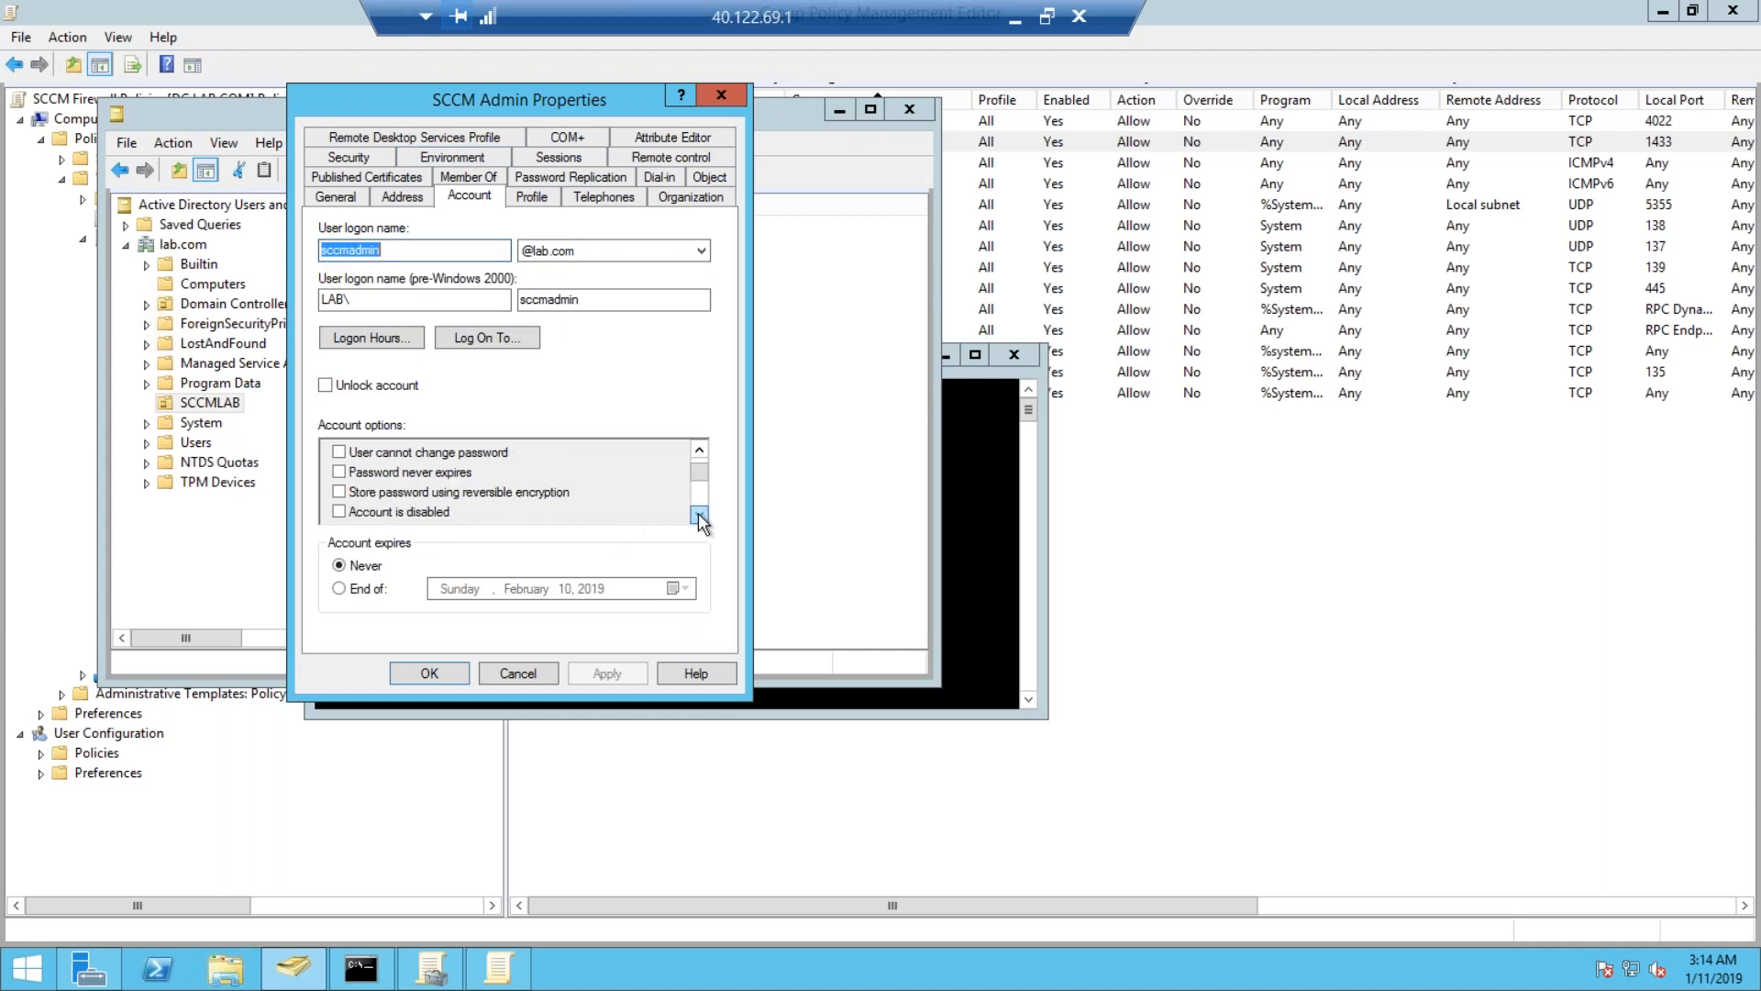
left_click(699, 515)
left_click(699, 514)
left_click(518, 673)
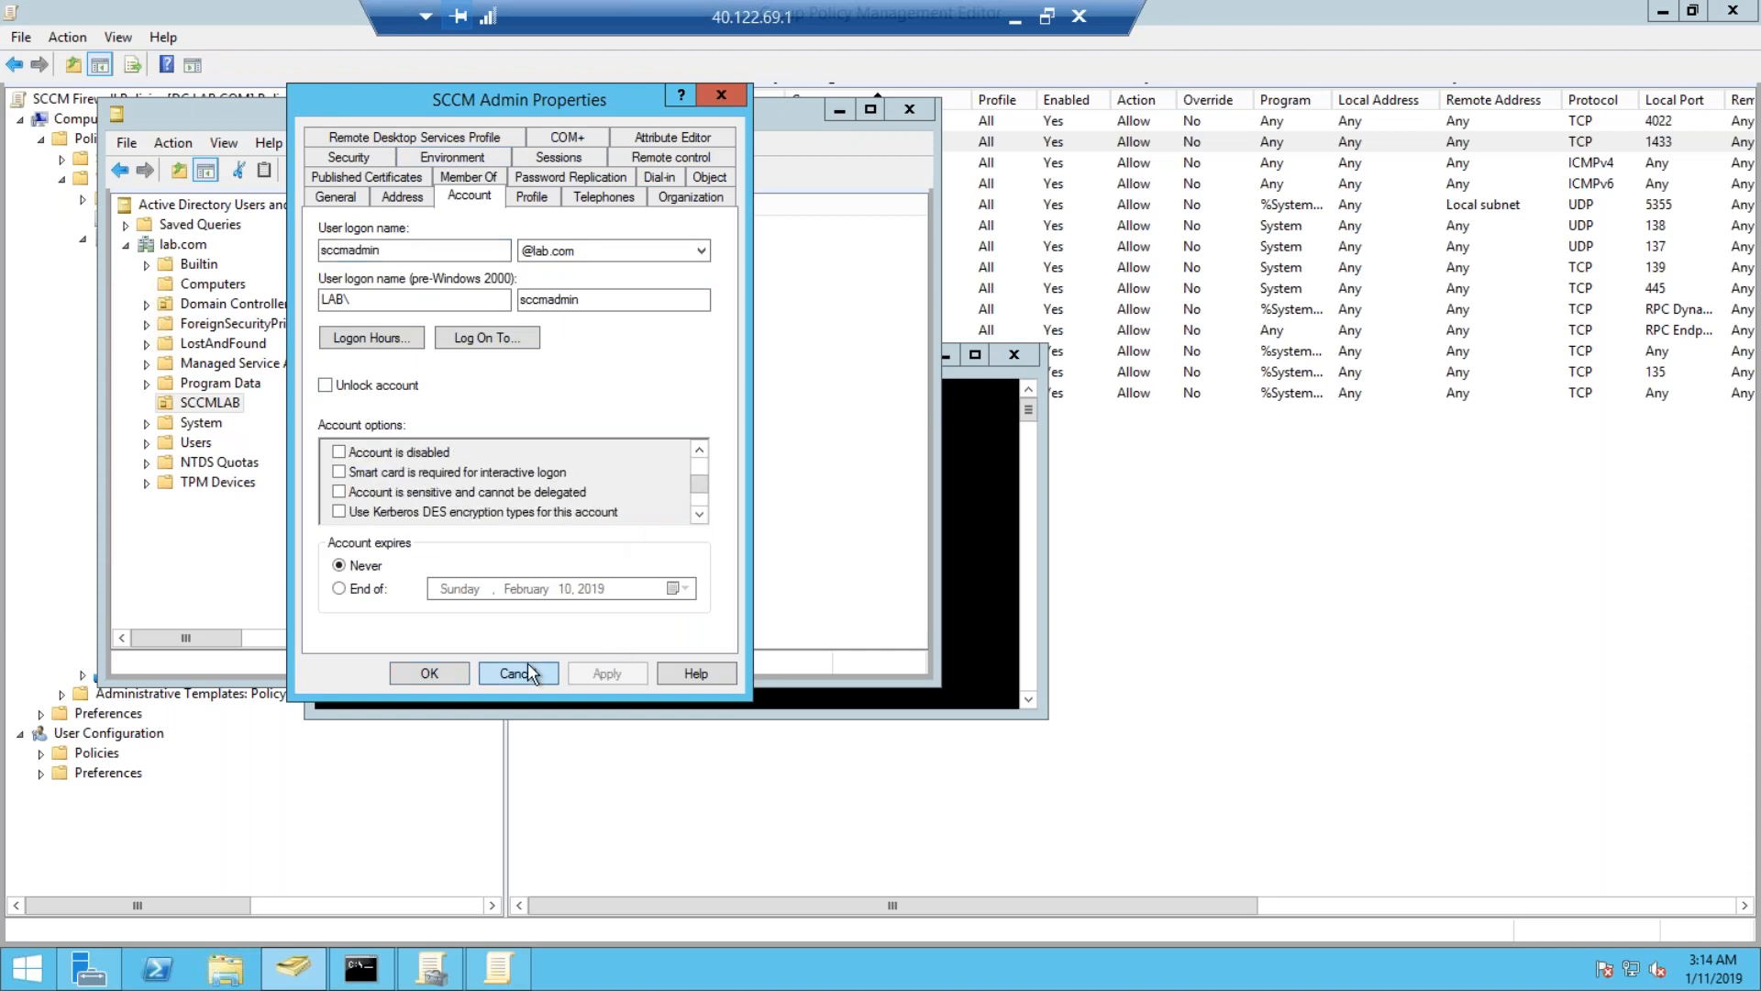
Turn off "User must change password at next logon" for the SQL Admin user and save its properties.
left_click(383, 249)
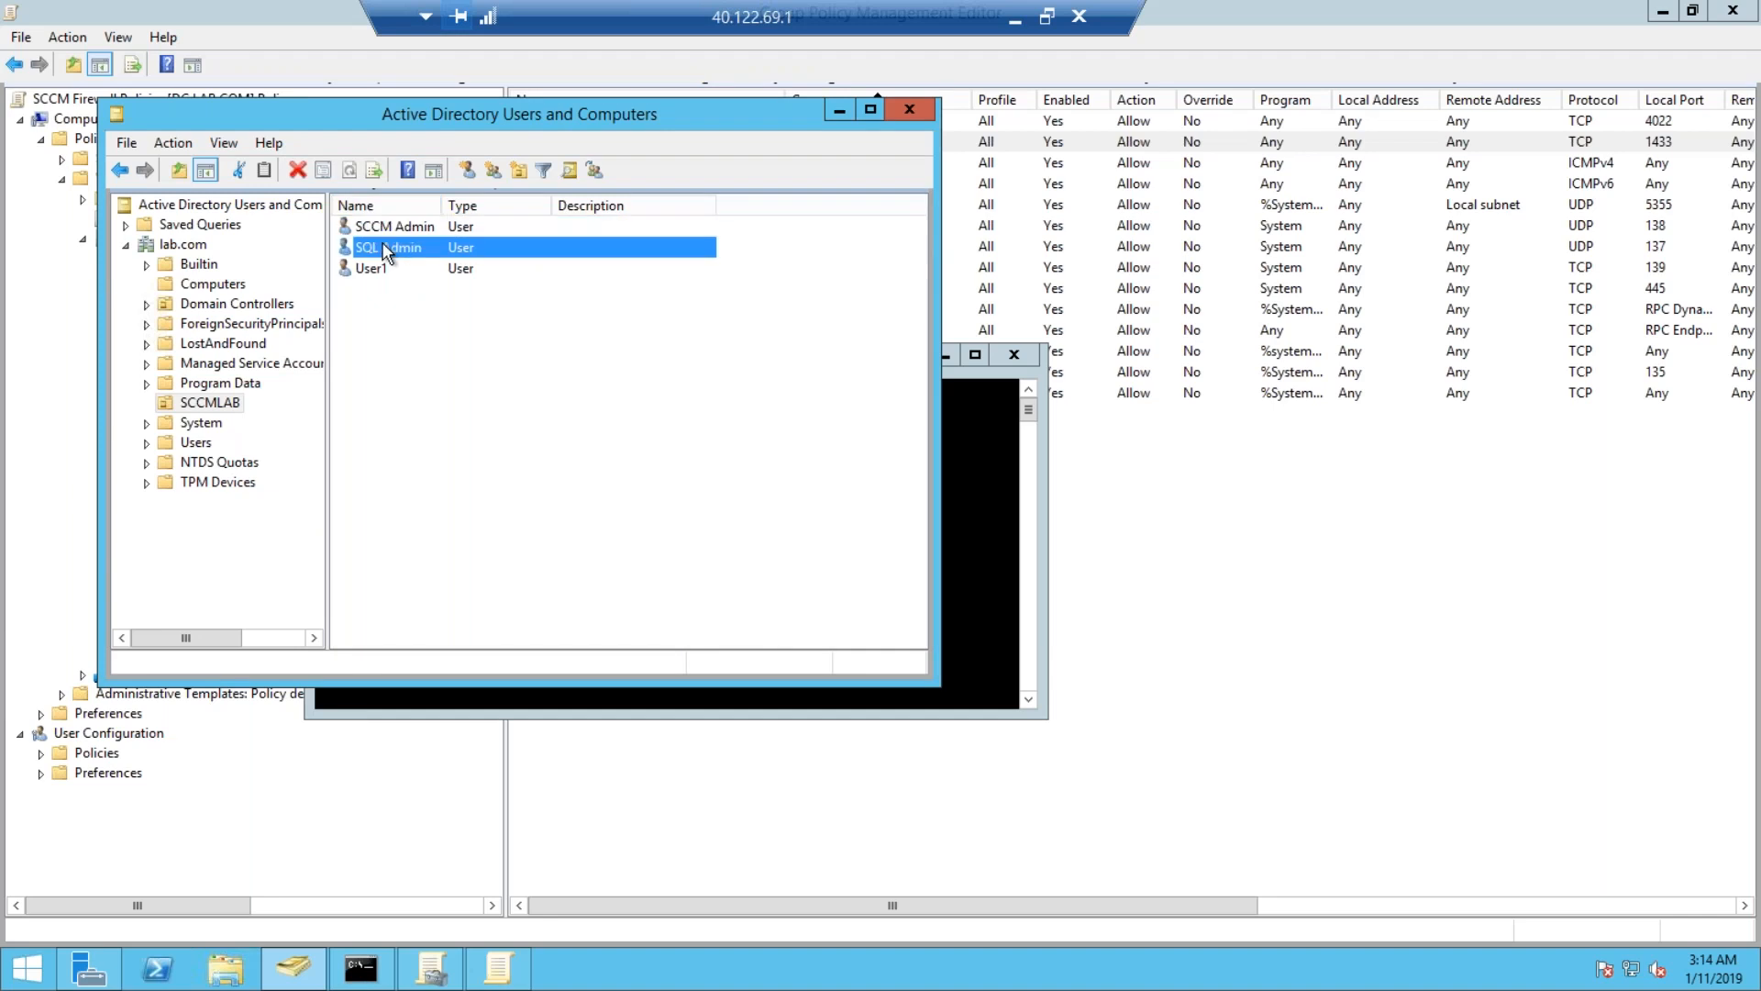
double_click(383, 249)
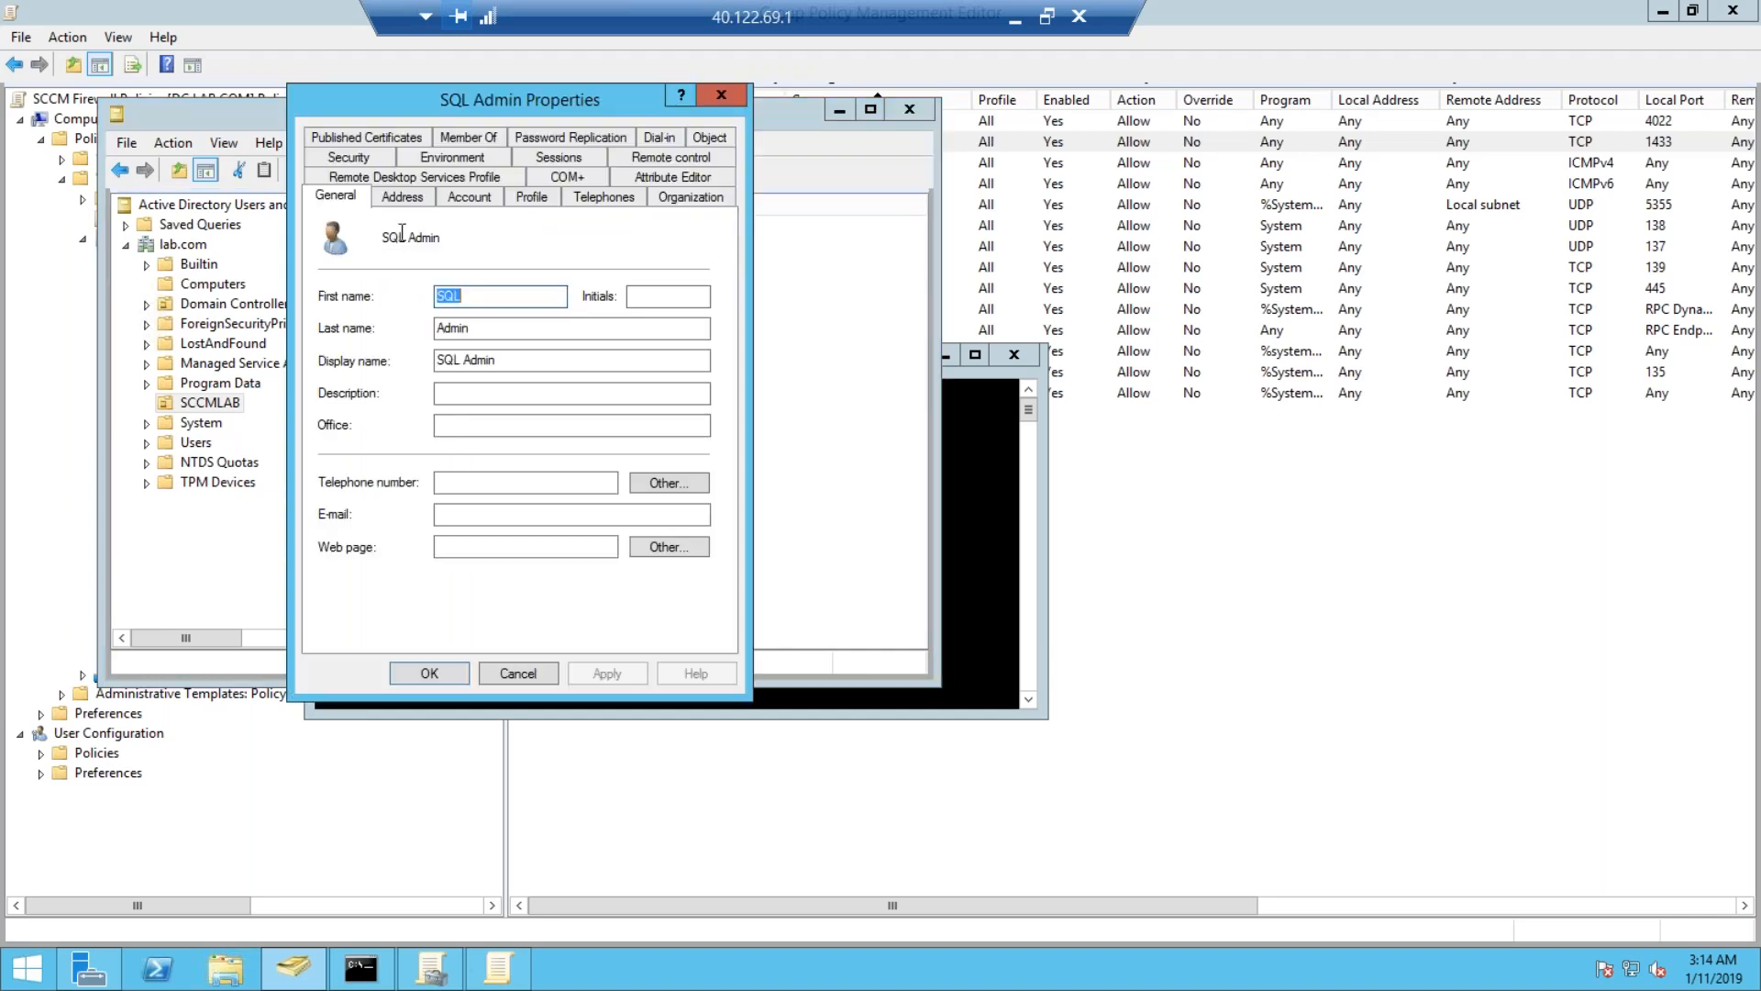
left_click(483, 139)
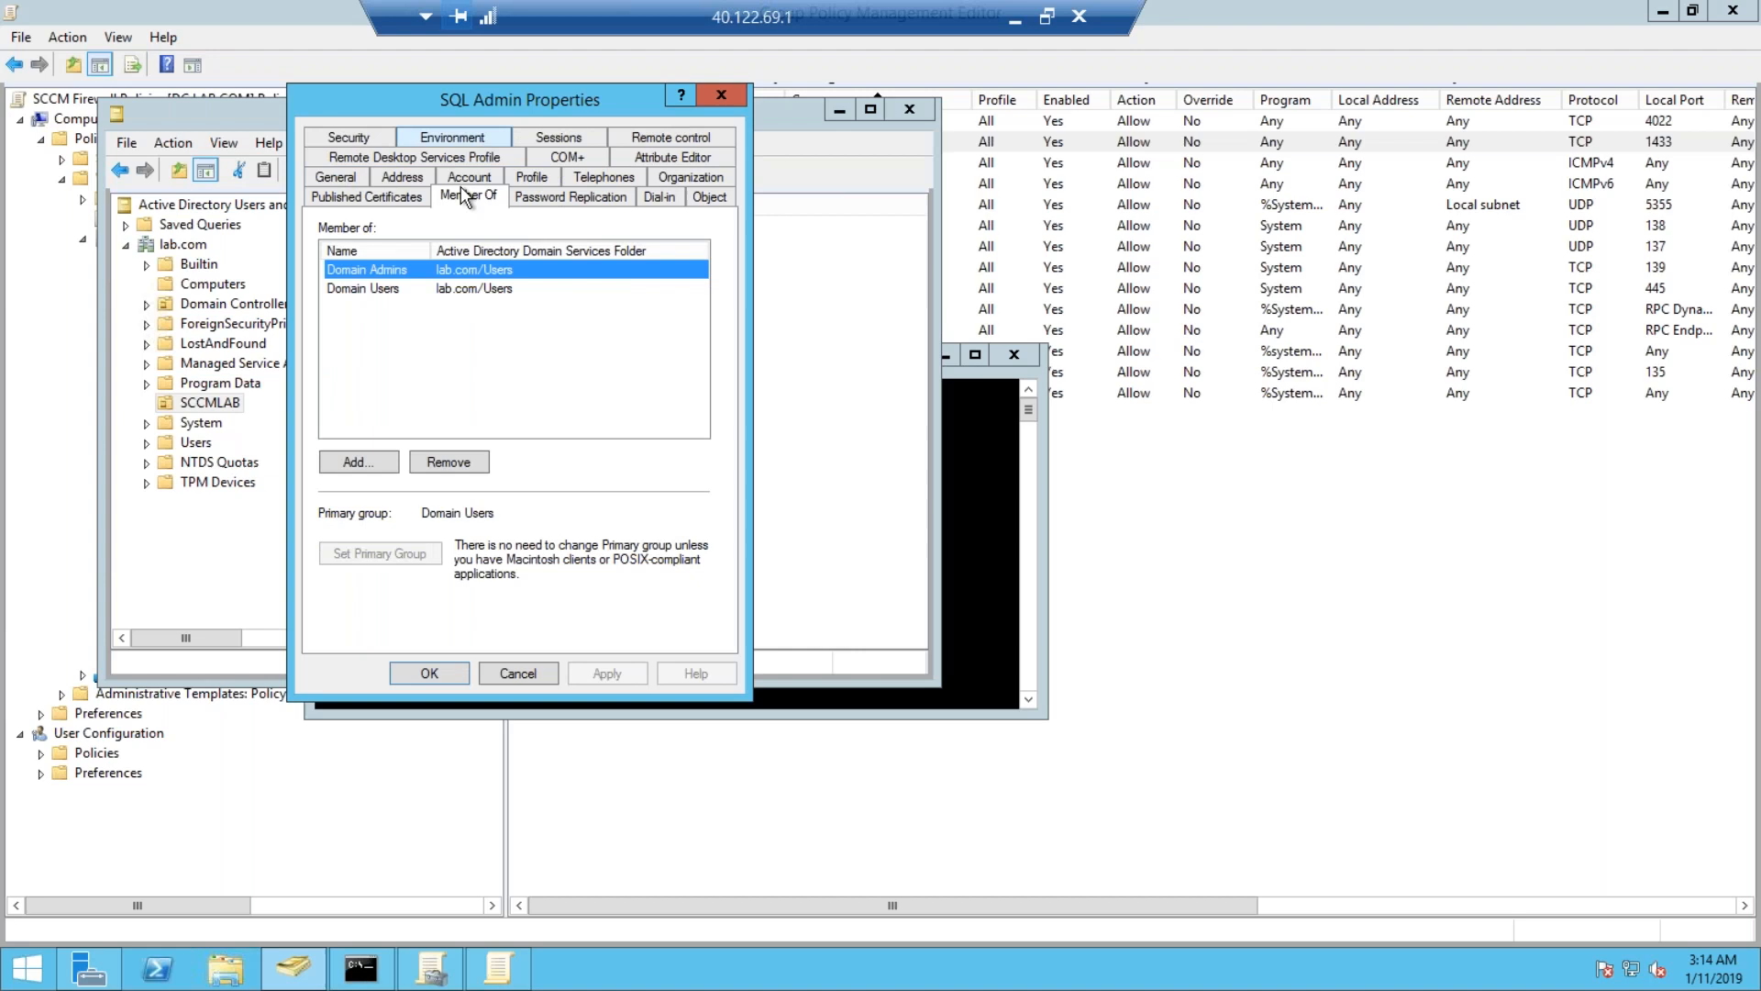
left_click(464, 177)
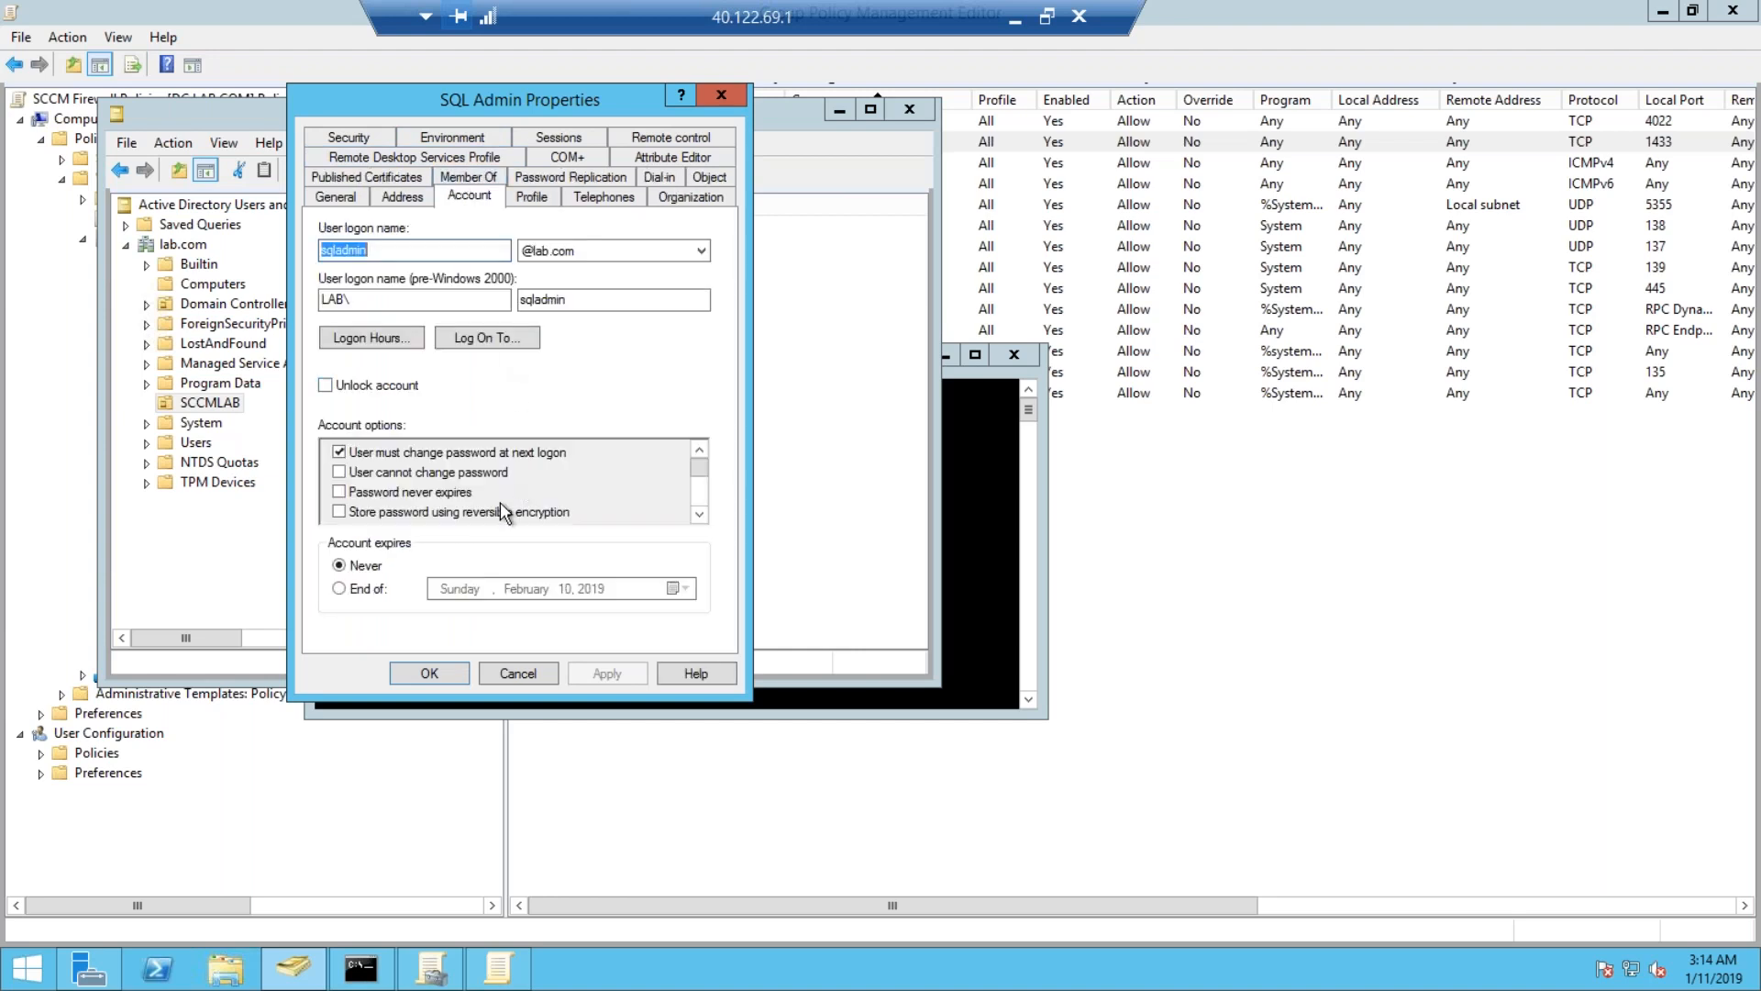
left_click(340, 453)
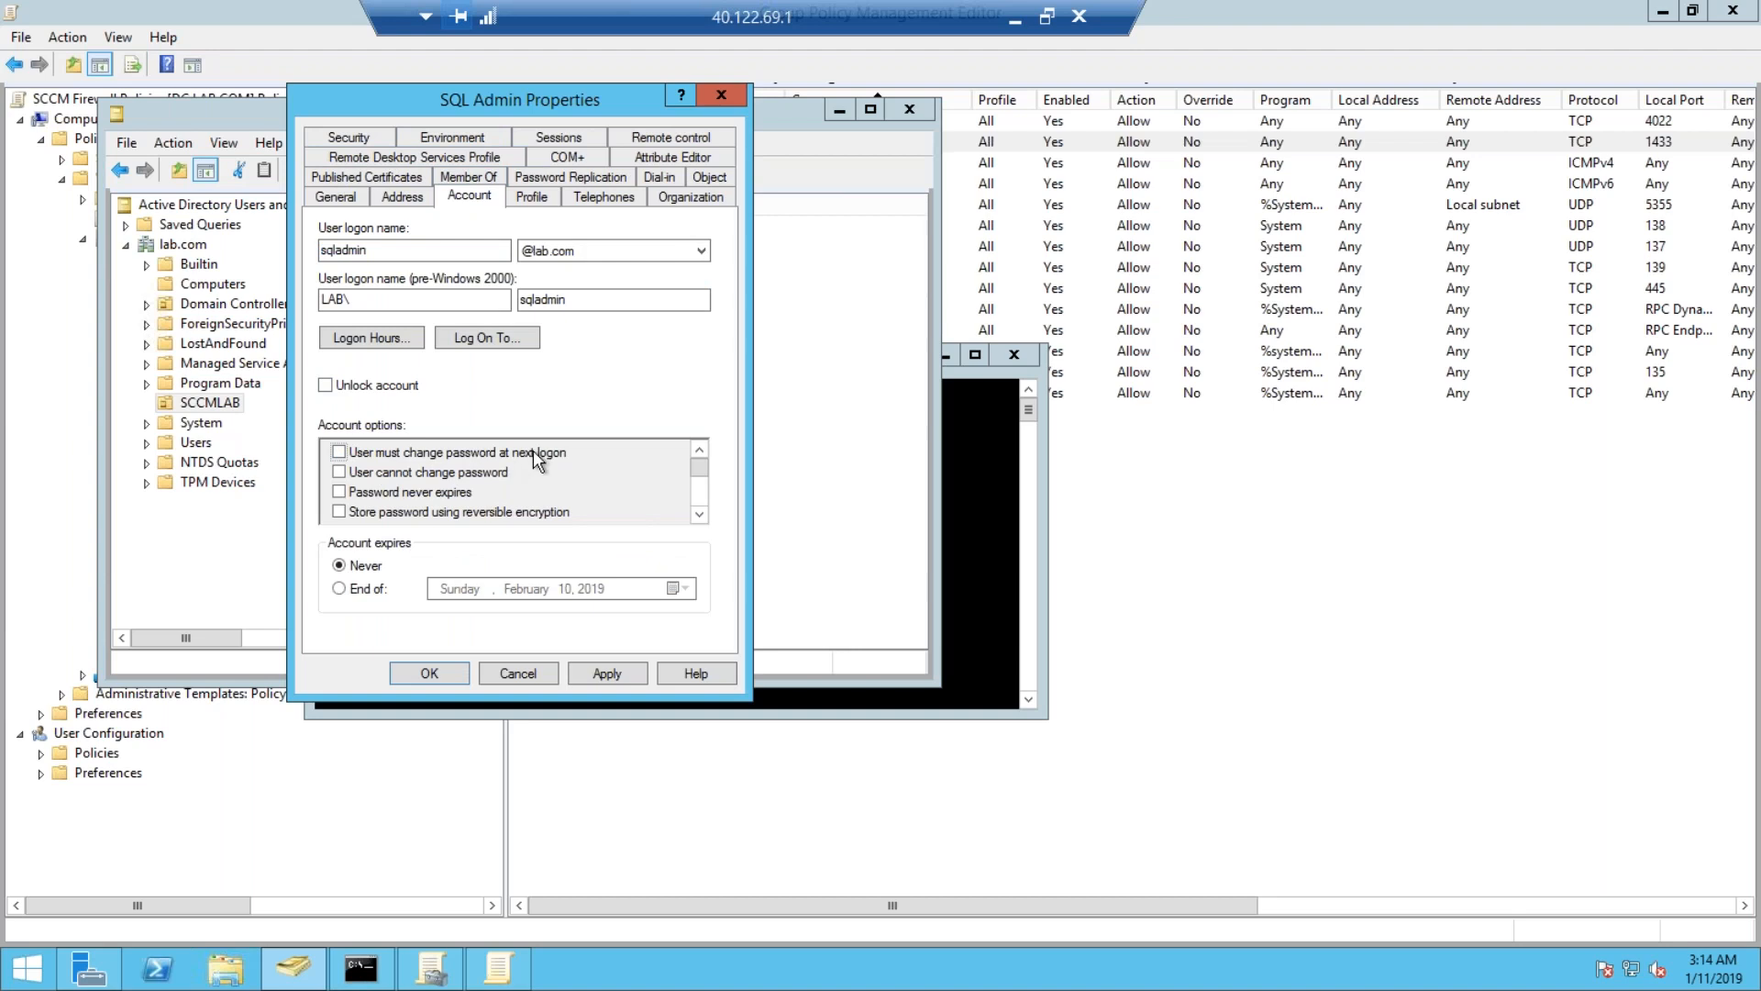
left_click(607, 673)
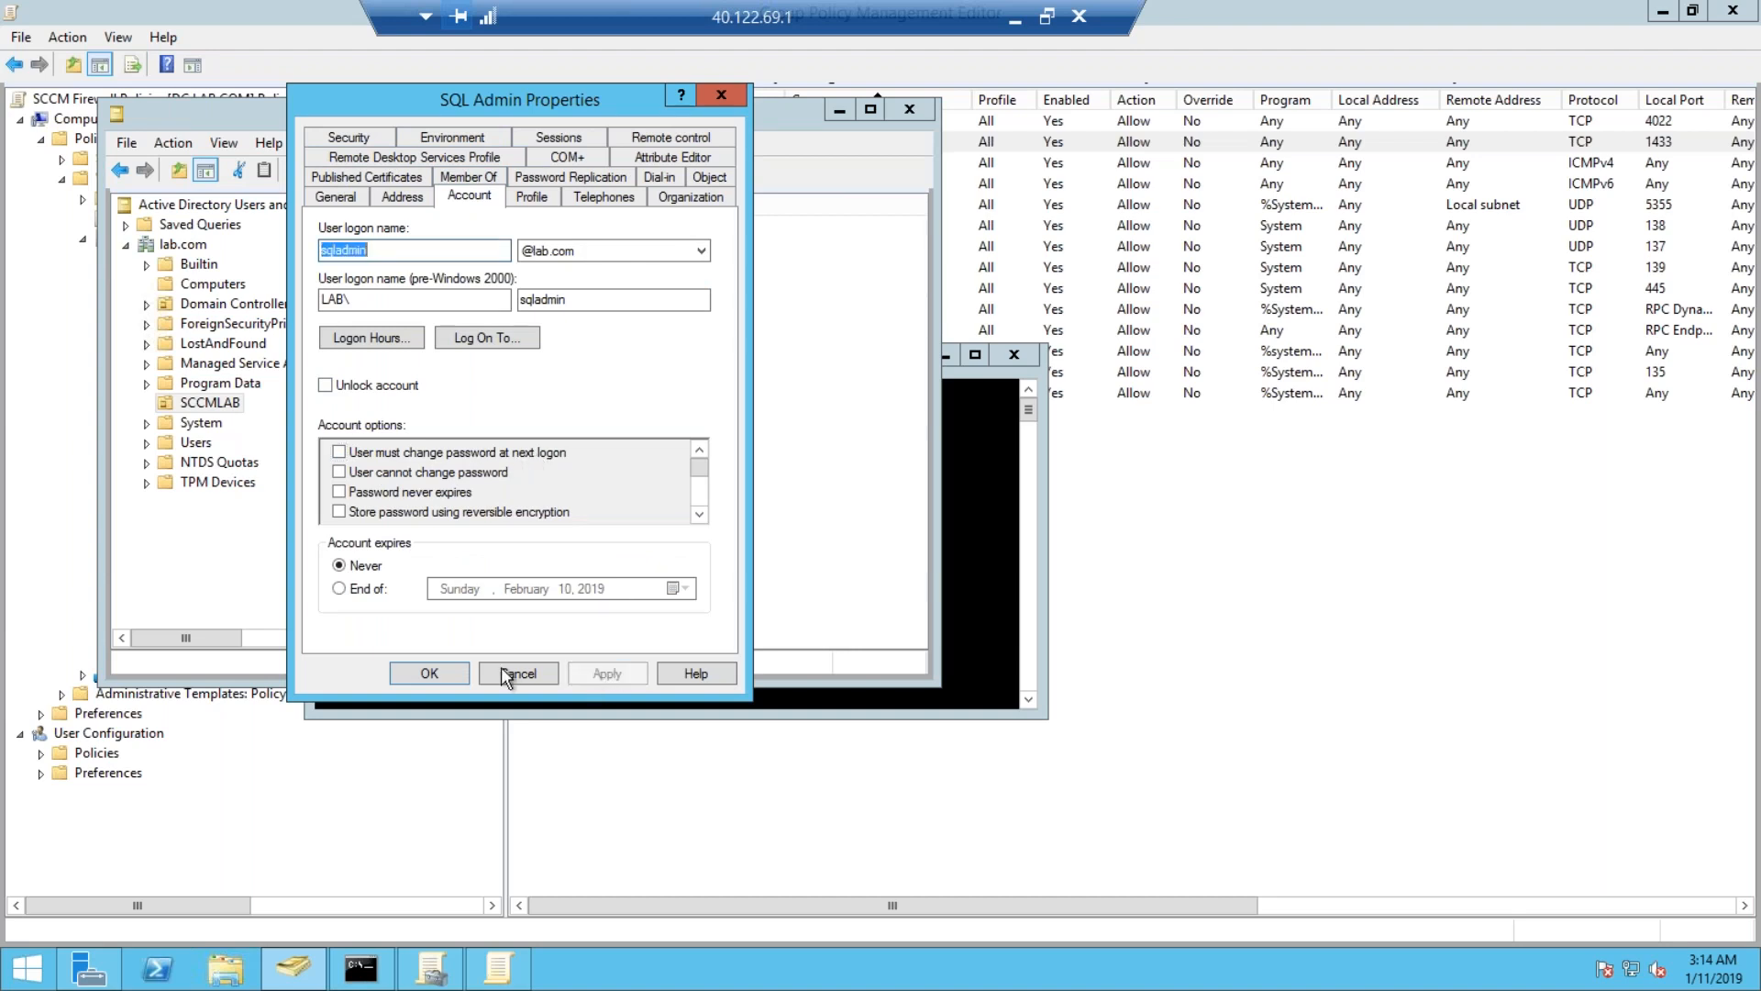
left_click(443, 678)
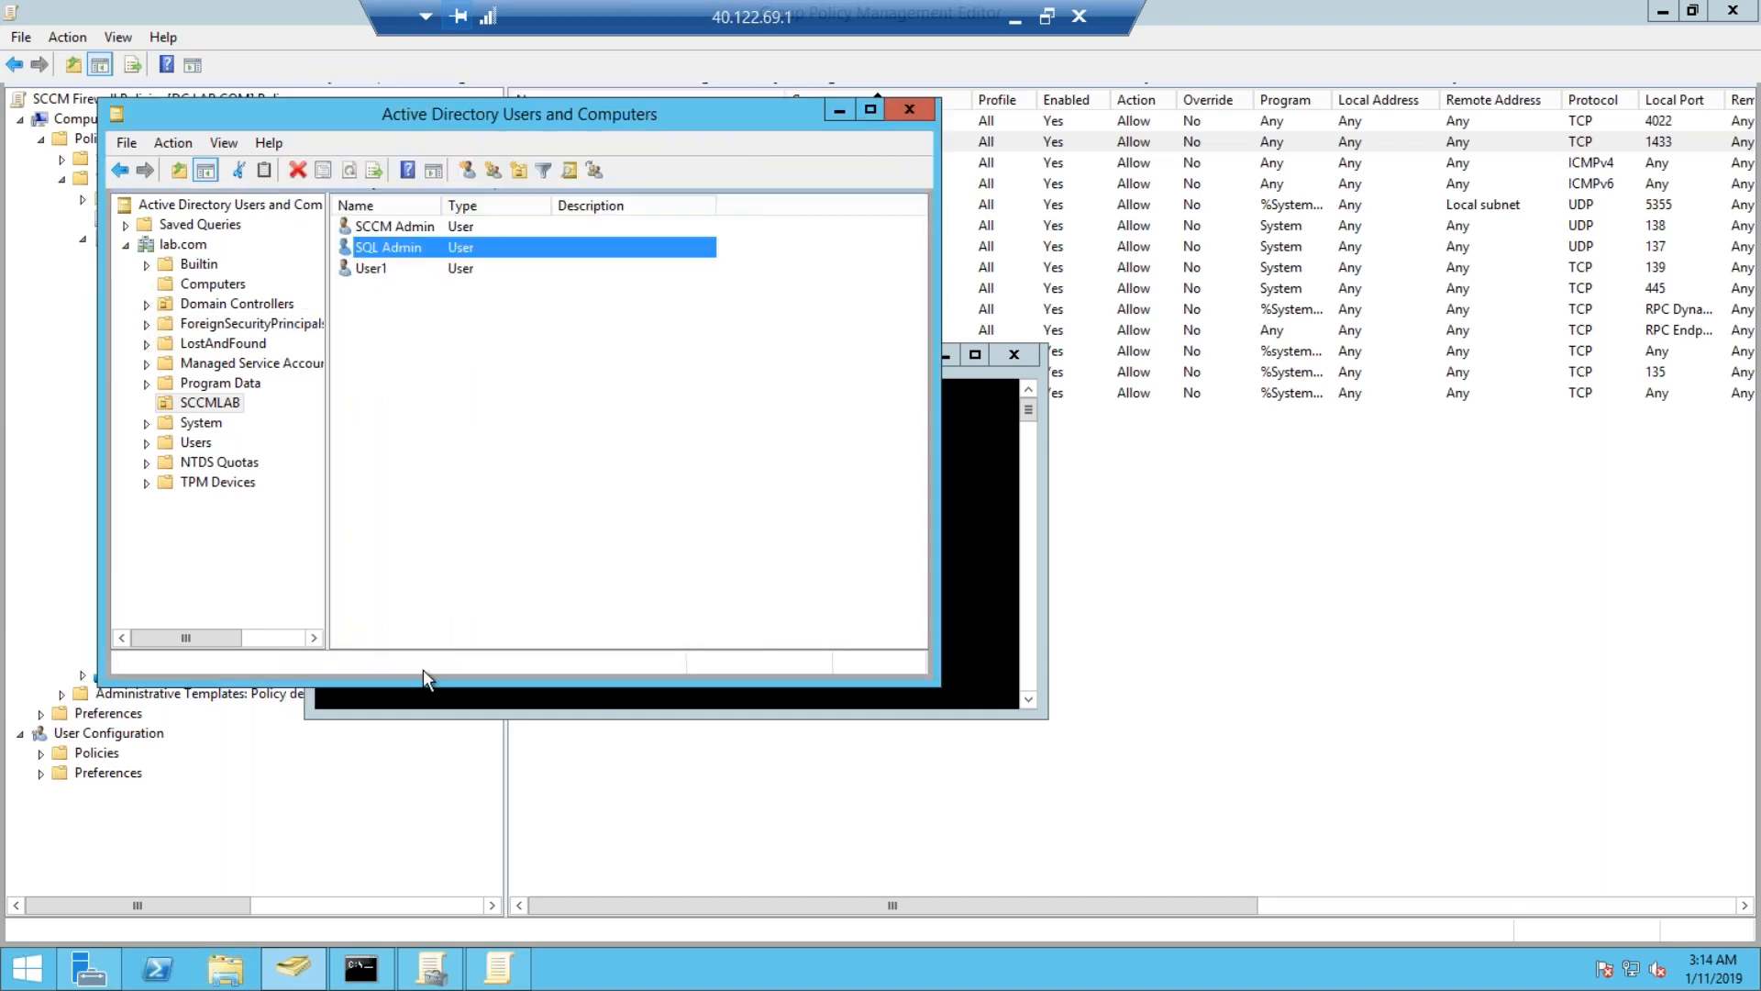
Minimize the DC session, open DB's RDP file from the Azure portal, and approve the remote desktop connection.
left_click(1014, 19)
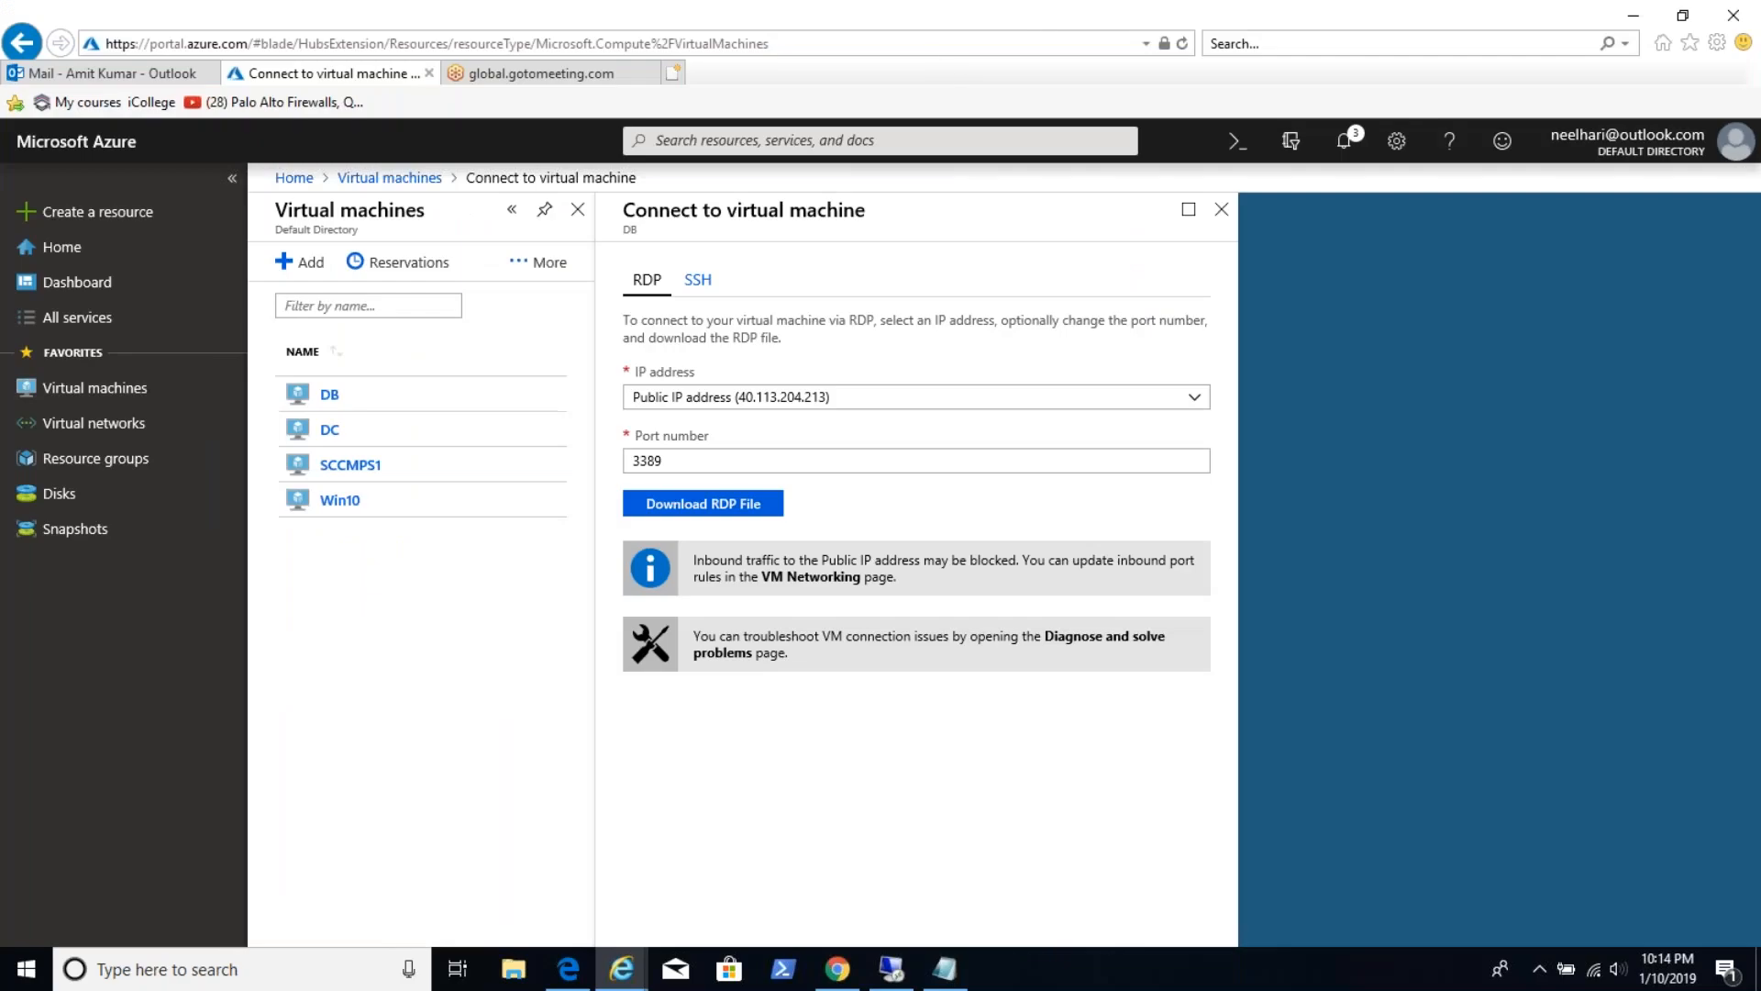
left_click(699, 502)
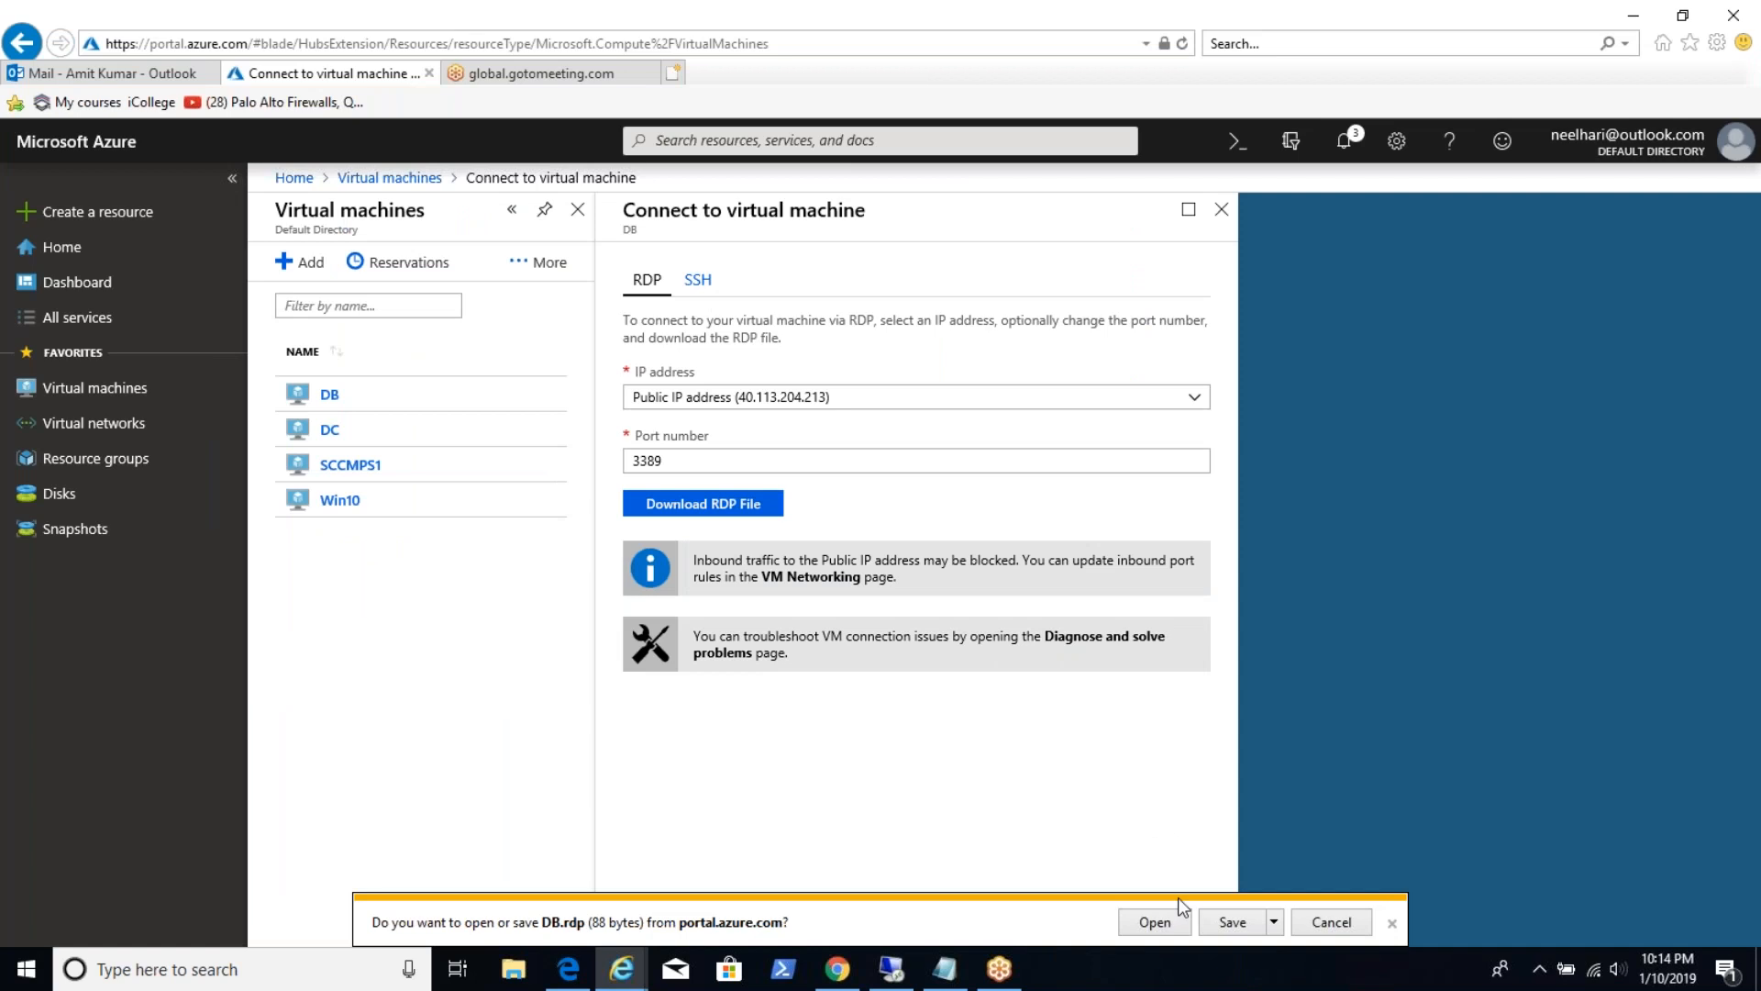
left_click(1157, 921)
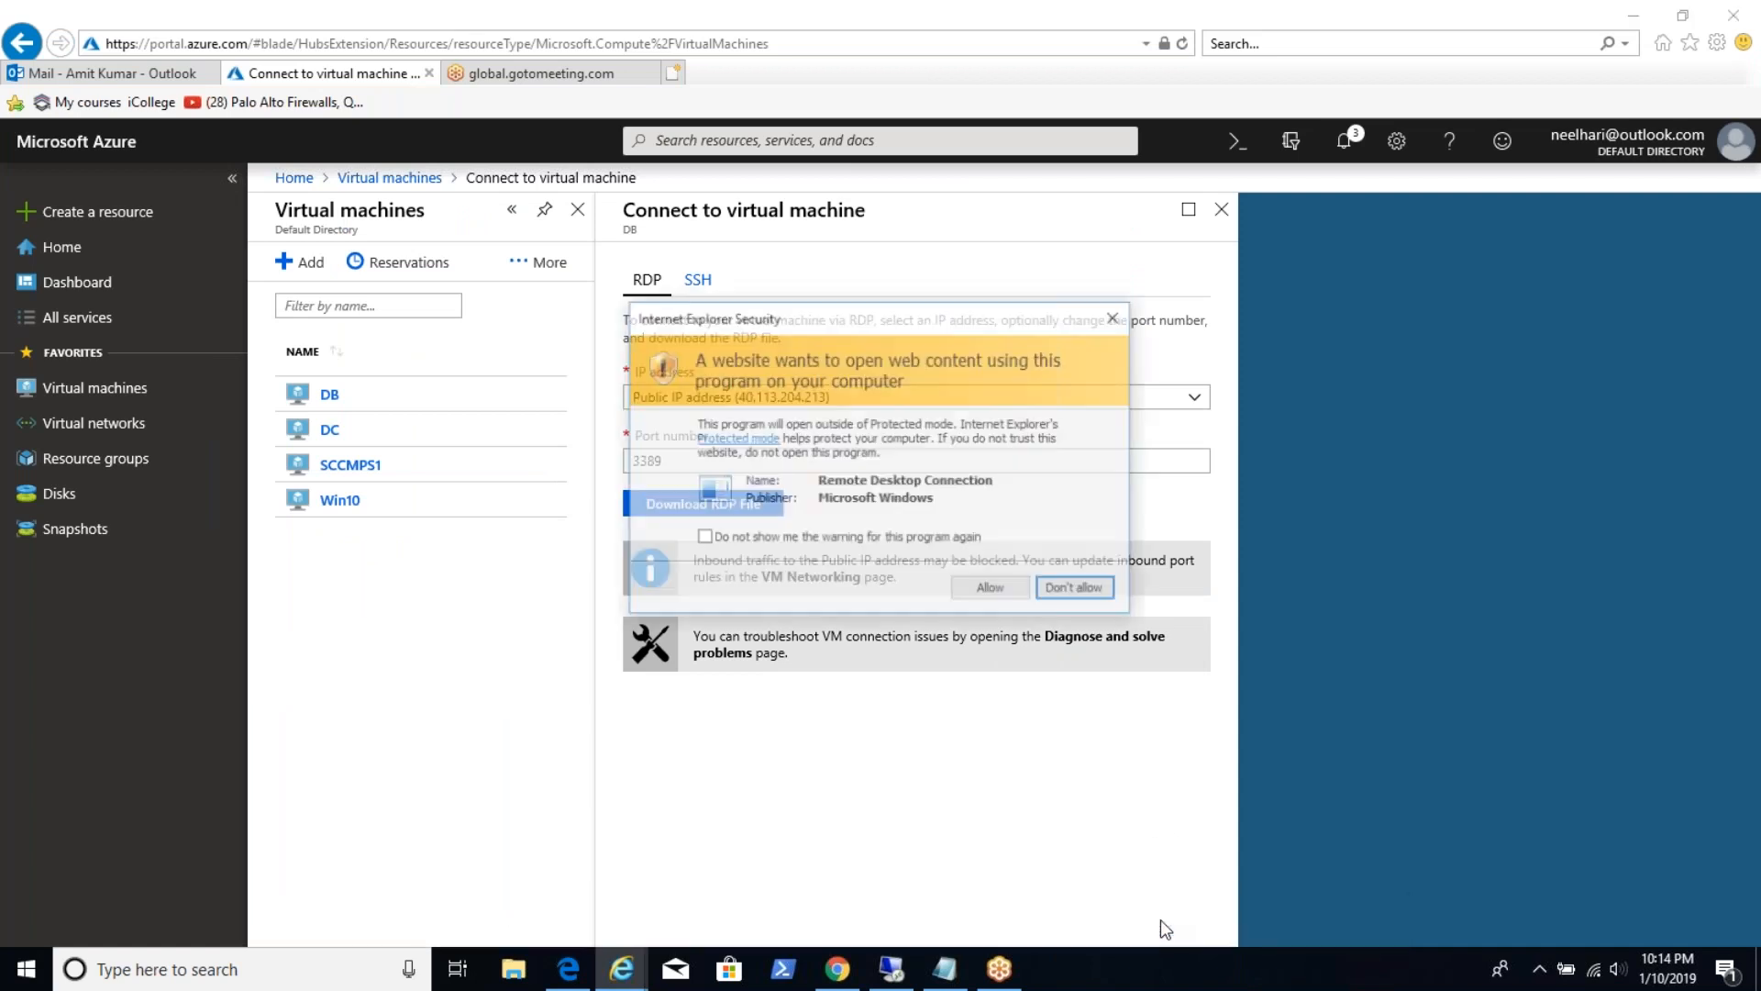
left_click(988, 585)
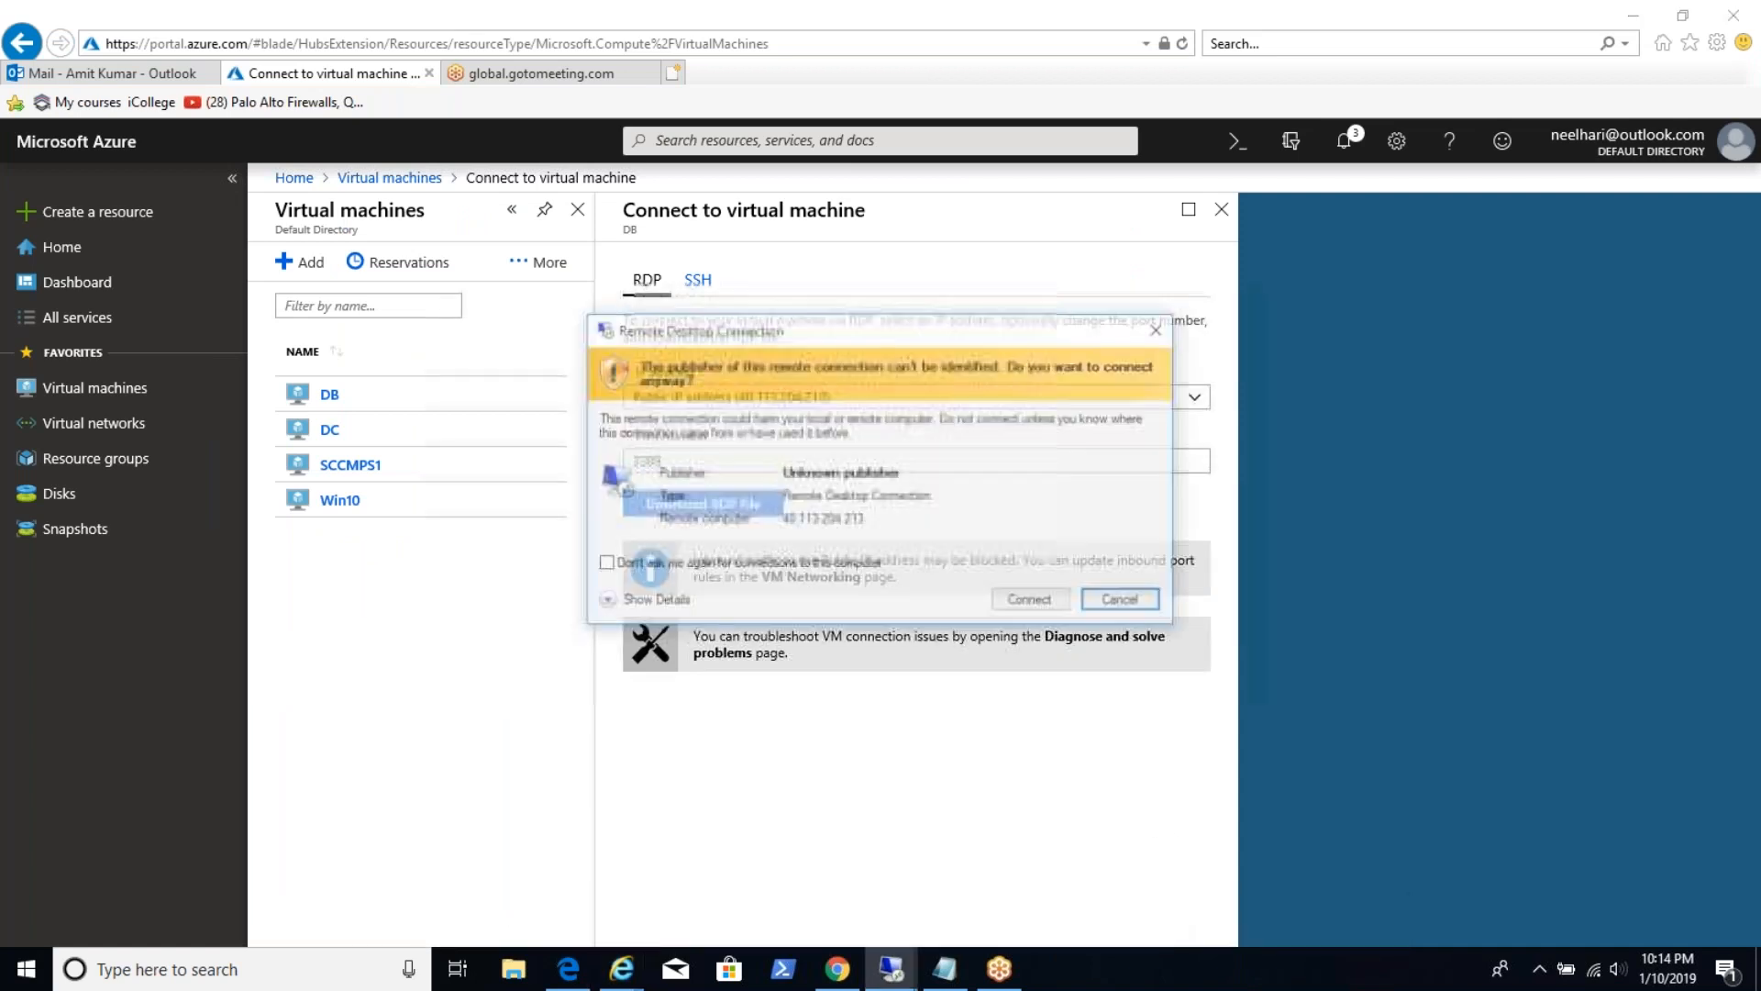
left_click(1011, 601)
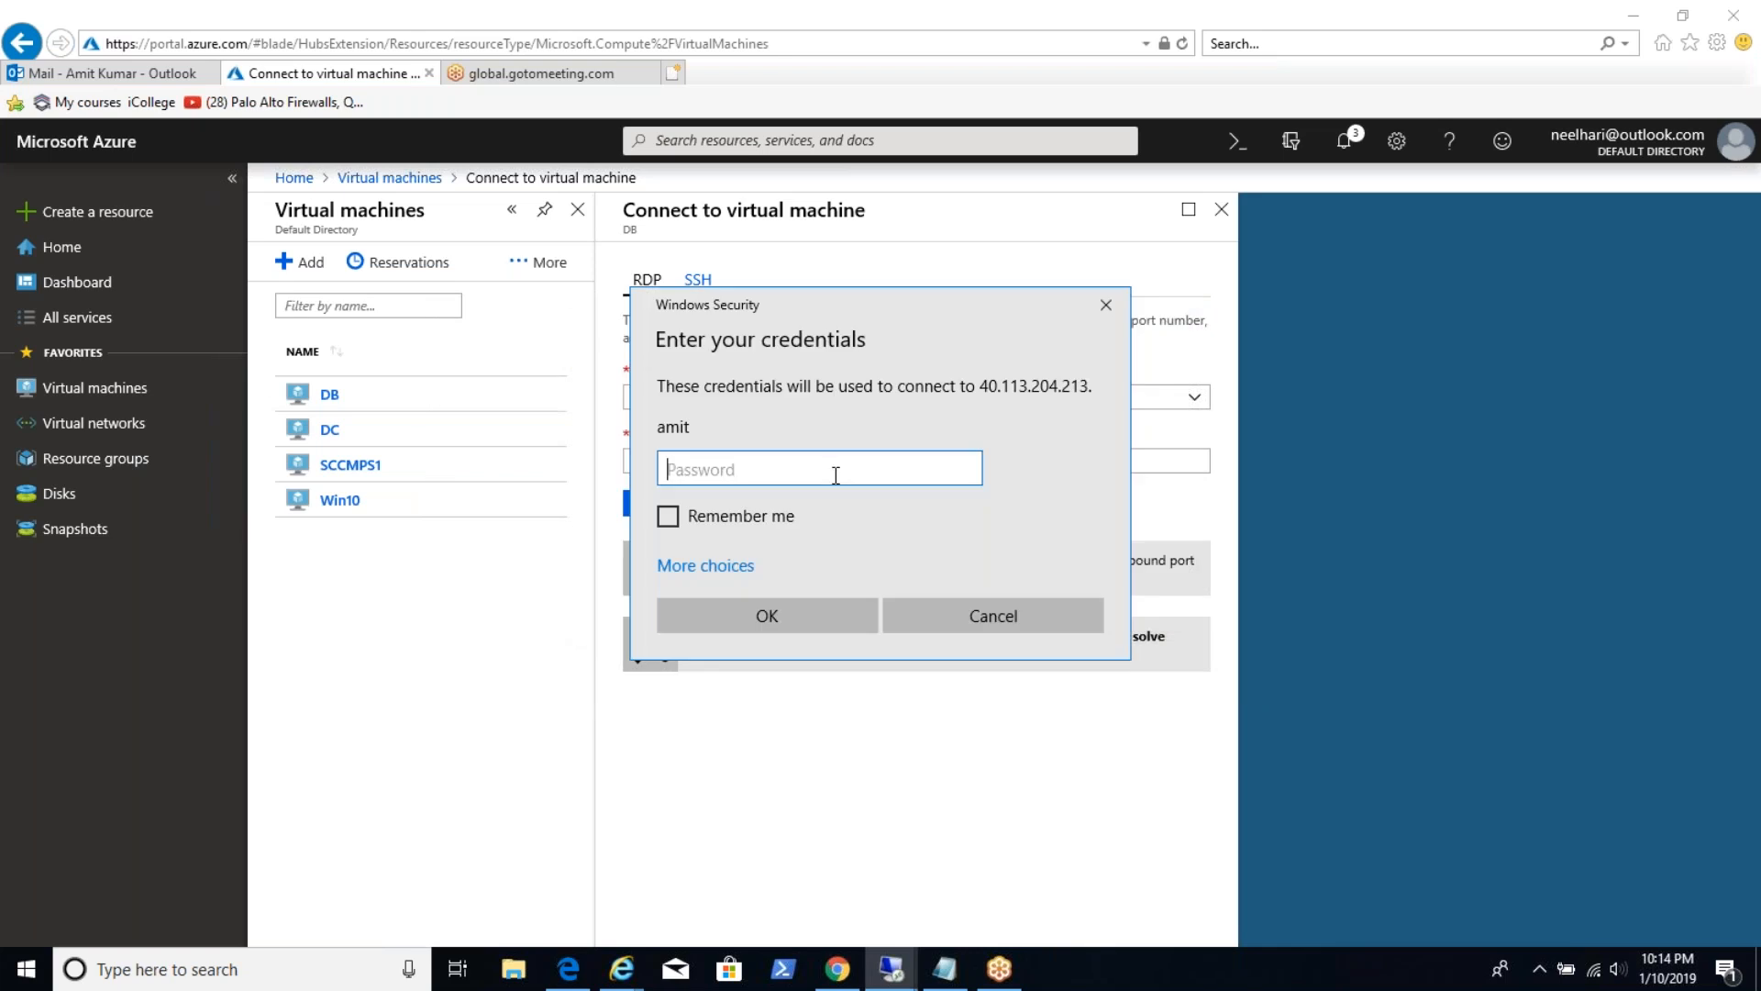
Sign in to DB with a different account, using the user name lab\sqladmin and the account password, and accept the certificate warning.
left_click(697, 567)
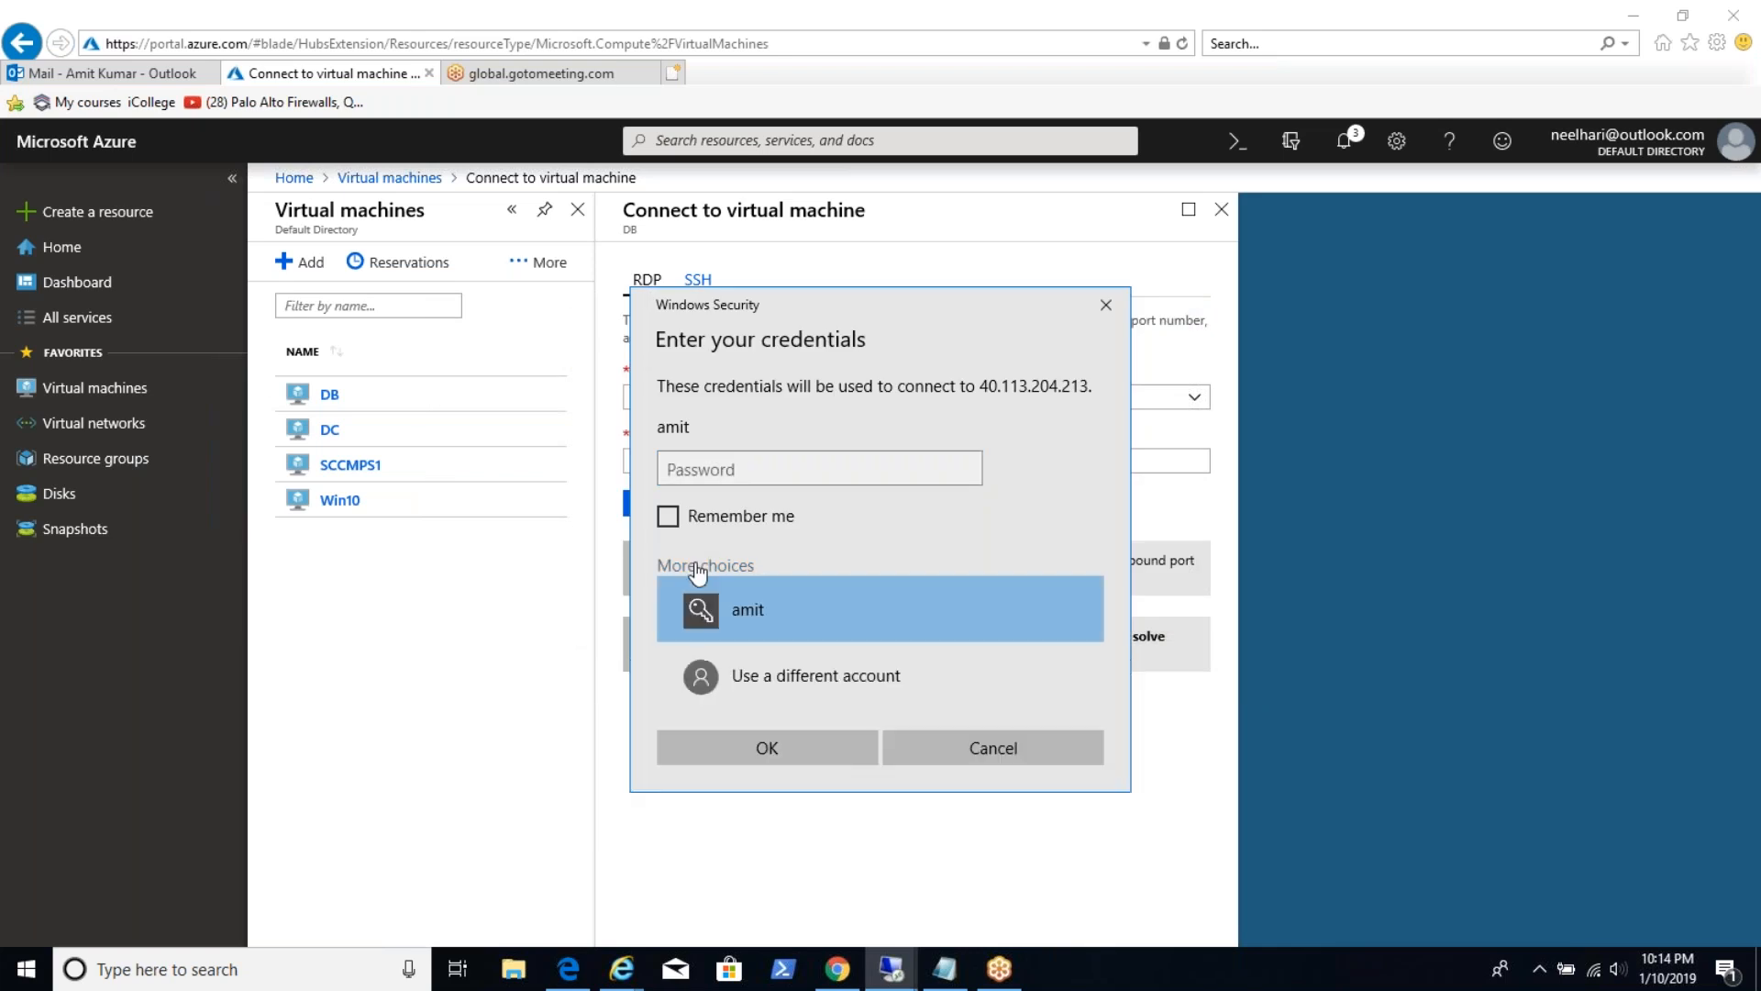
left_click(777, 675)
type("lab\\")
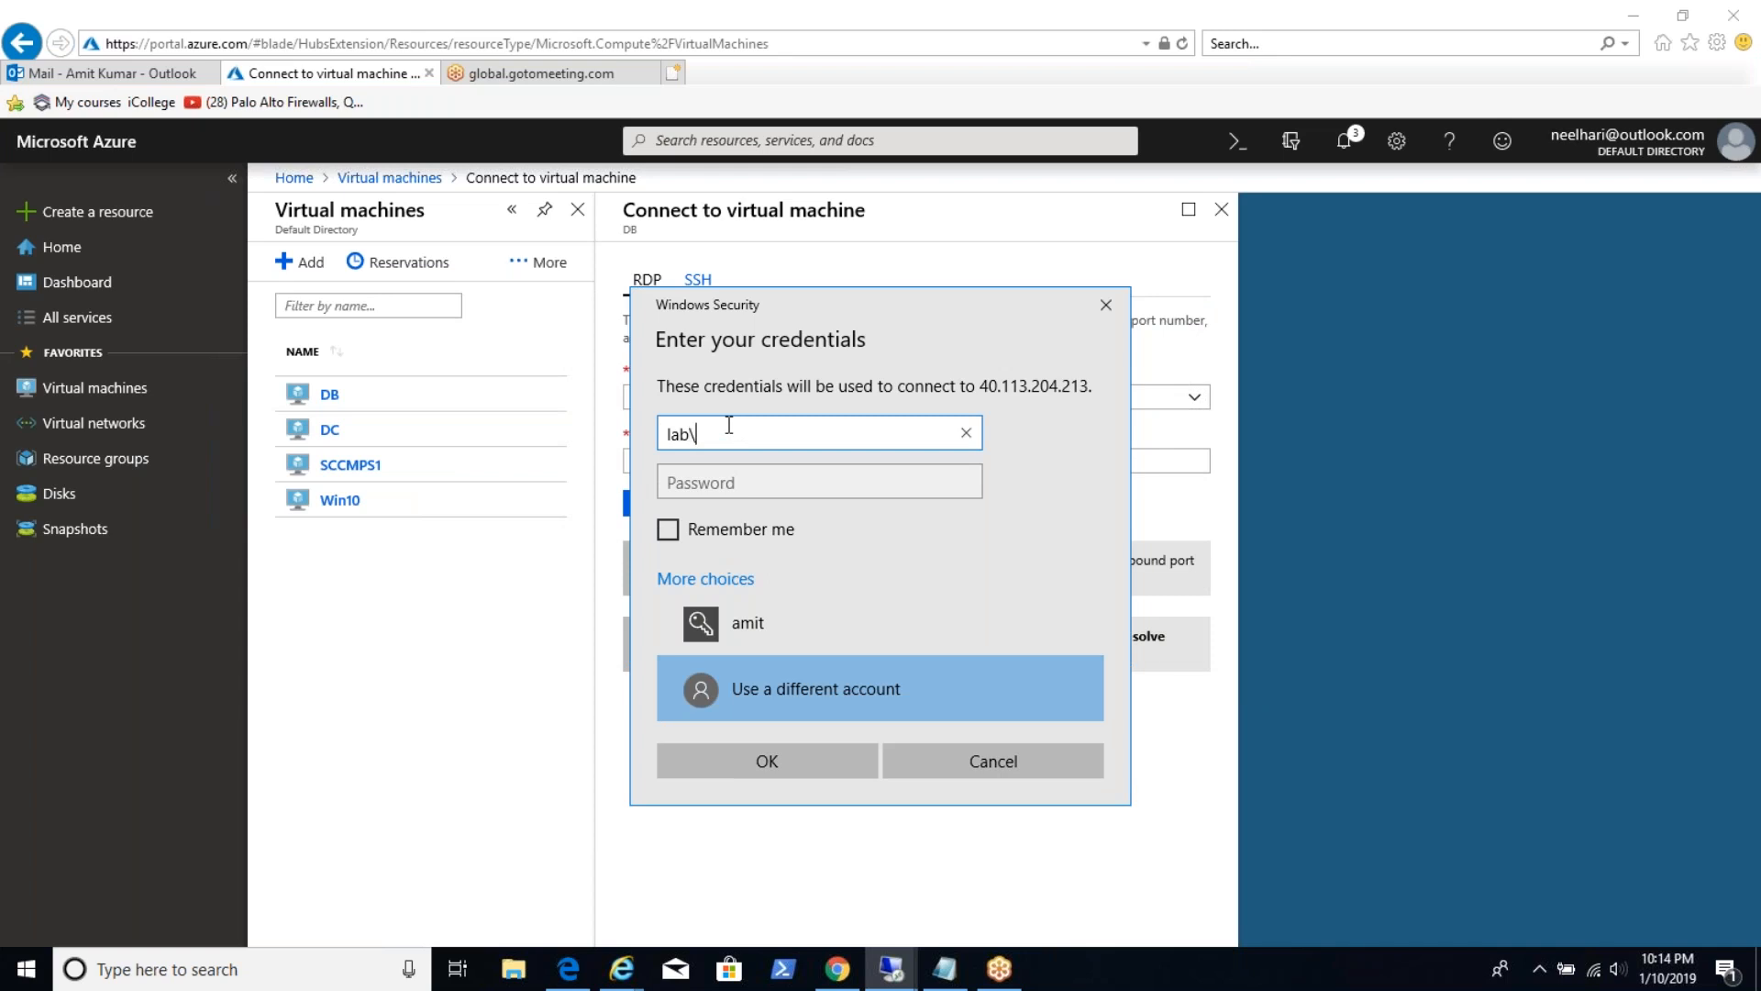
type("sqladmin")
key("Tab")
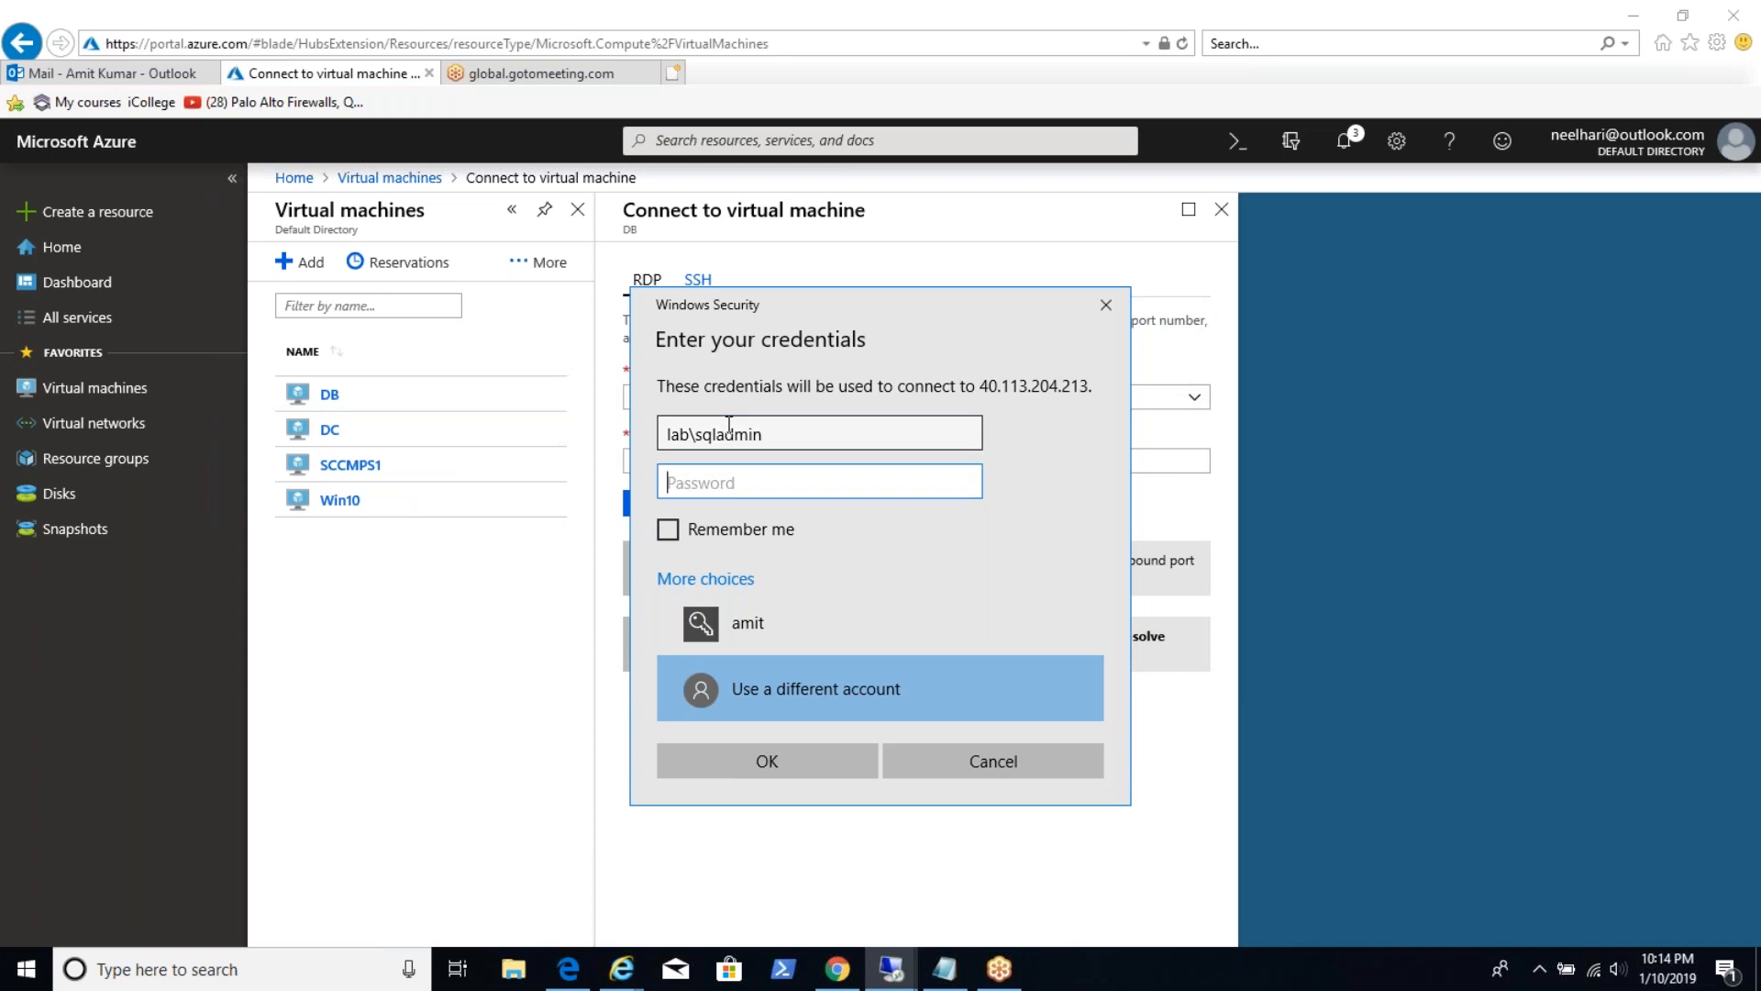
type("************")
key("Return")
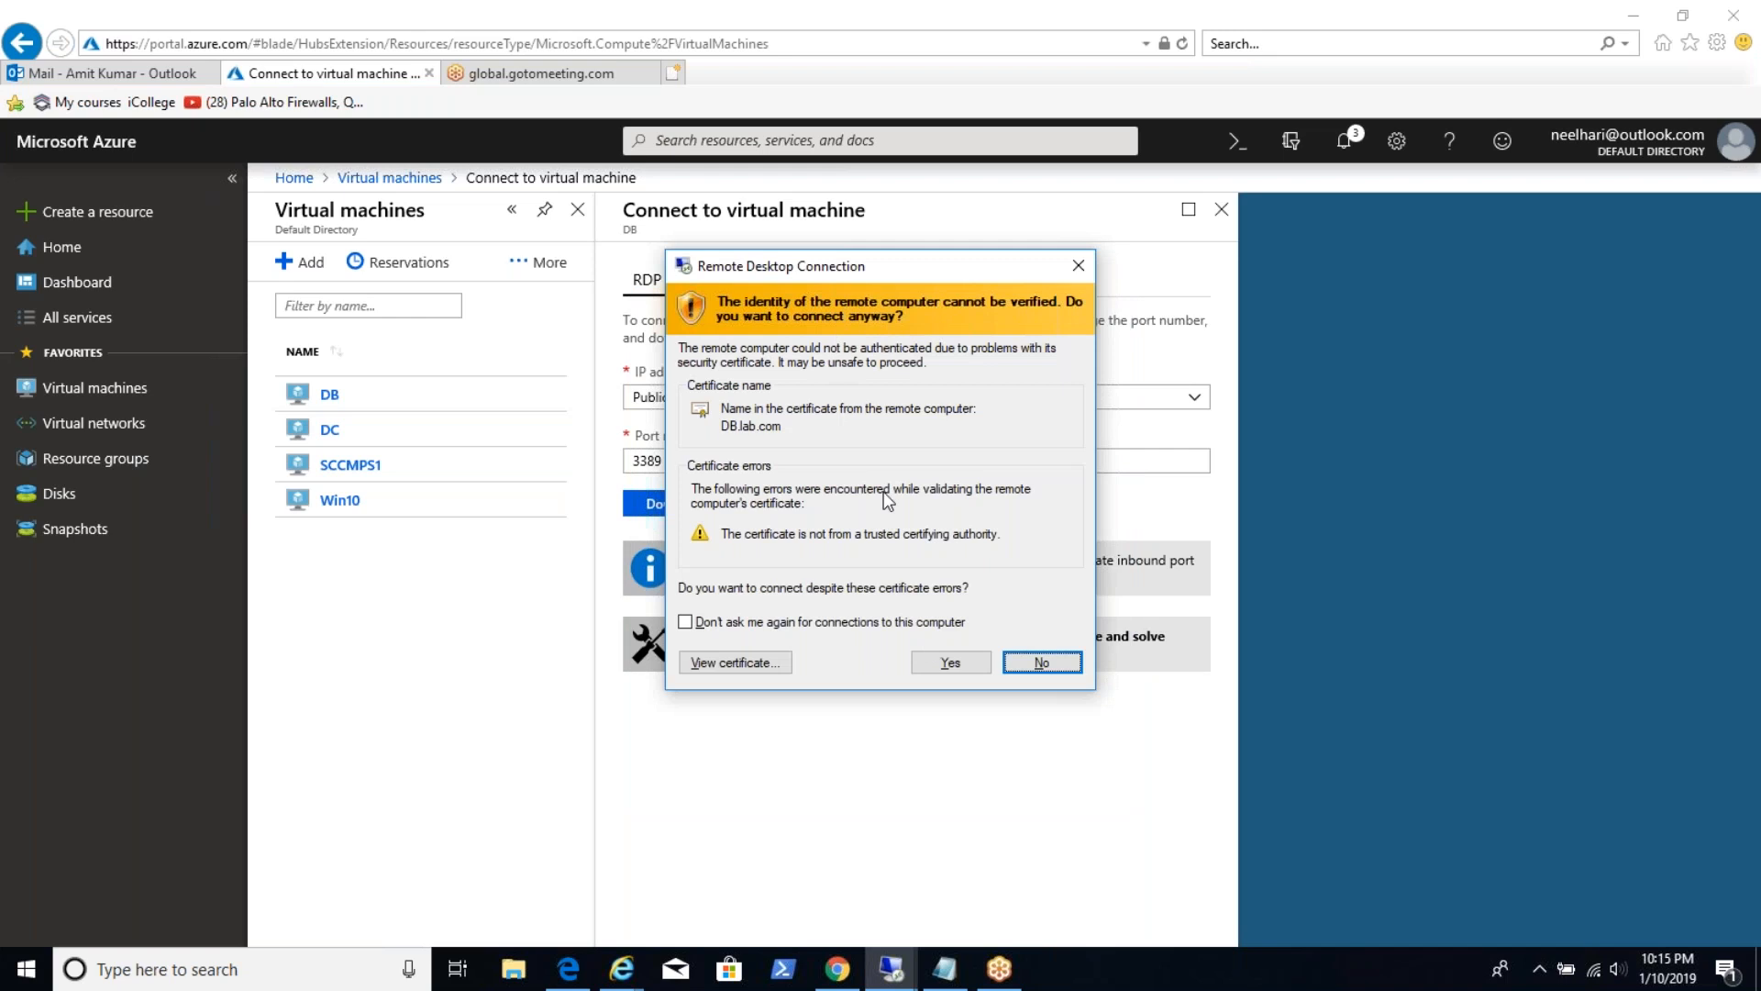
left_click(939, 659)
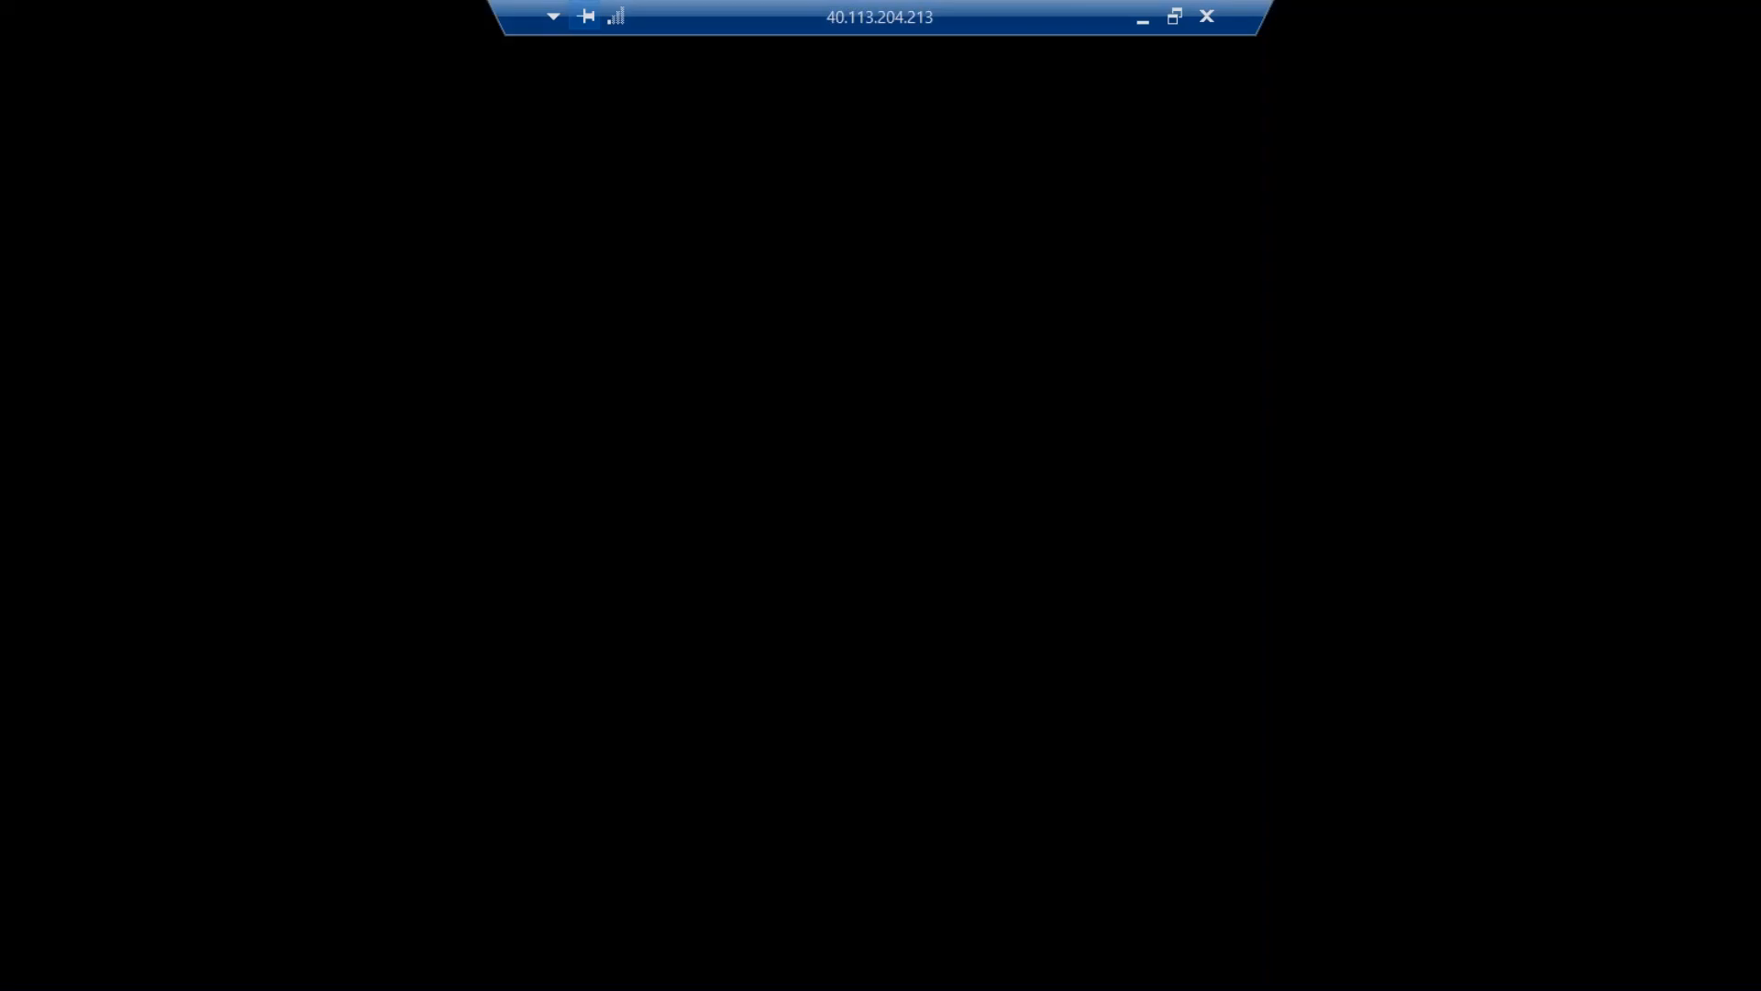
Minimize the DB session and try to start a remote desktop connection to SCCMPS1 from its RDP file.
left_click(1142, 17)
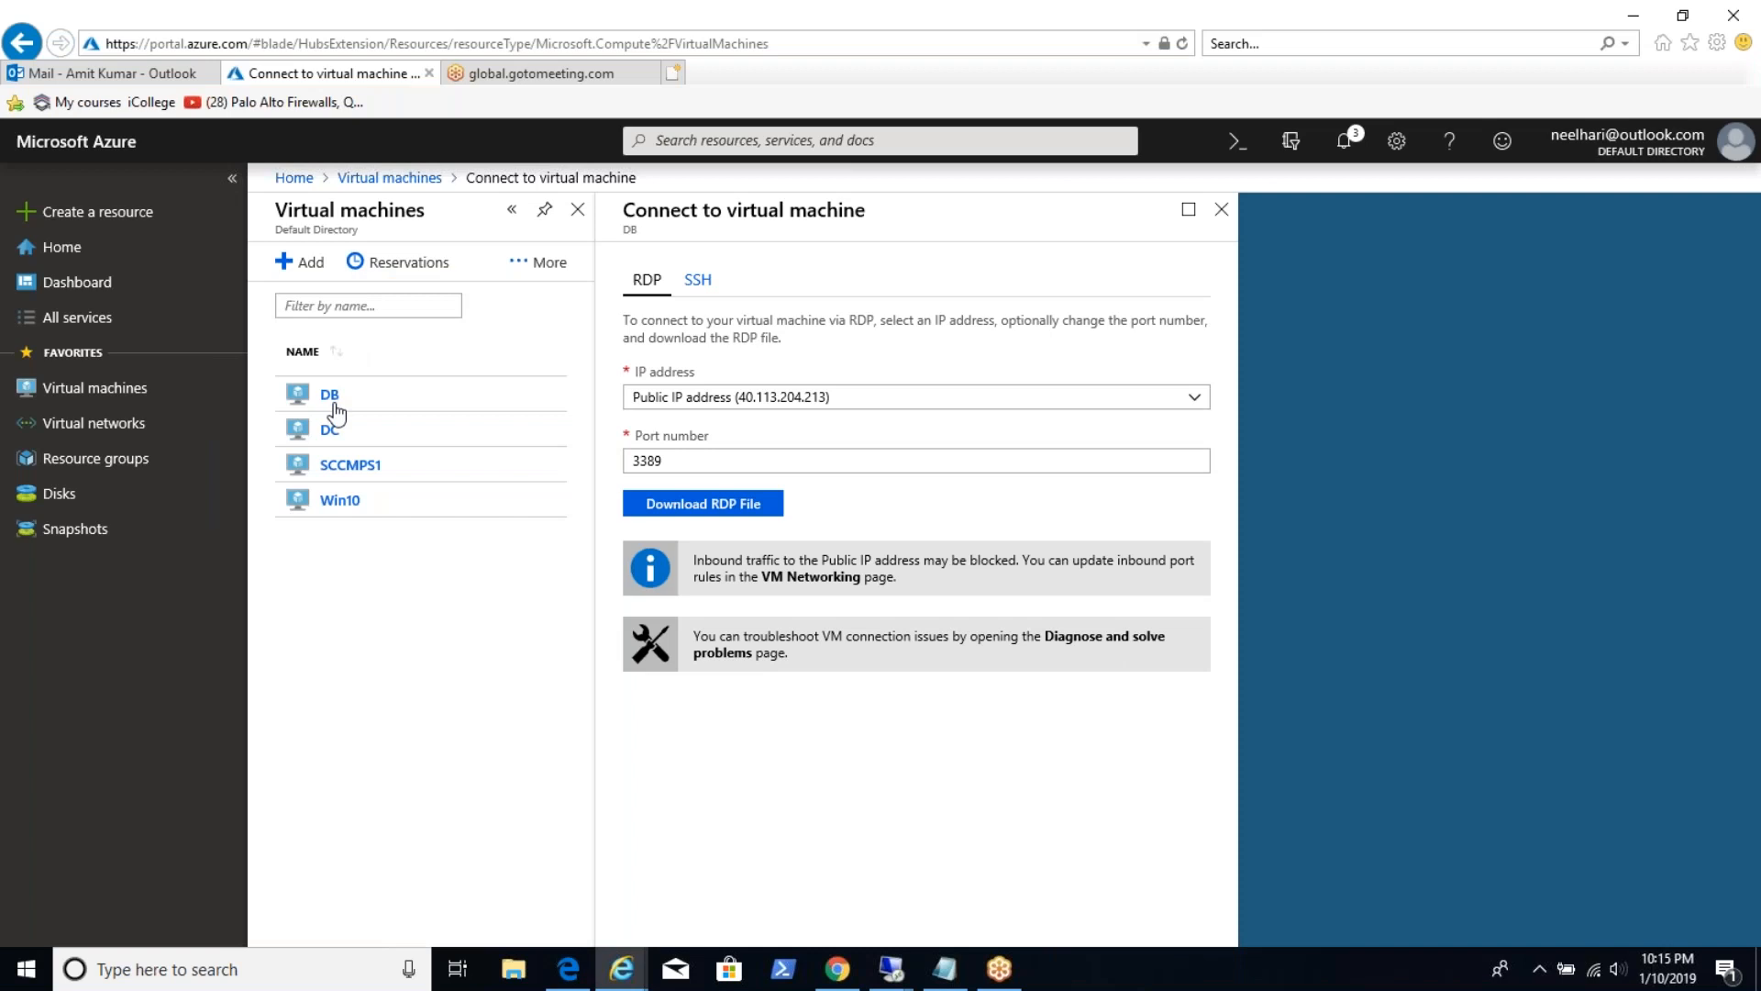
right_click(328, 473)
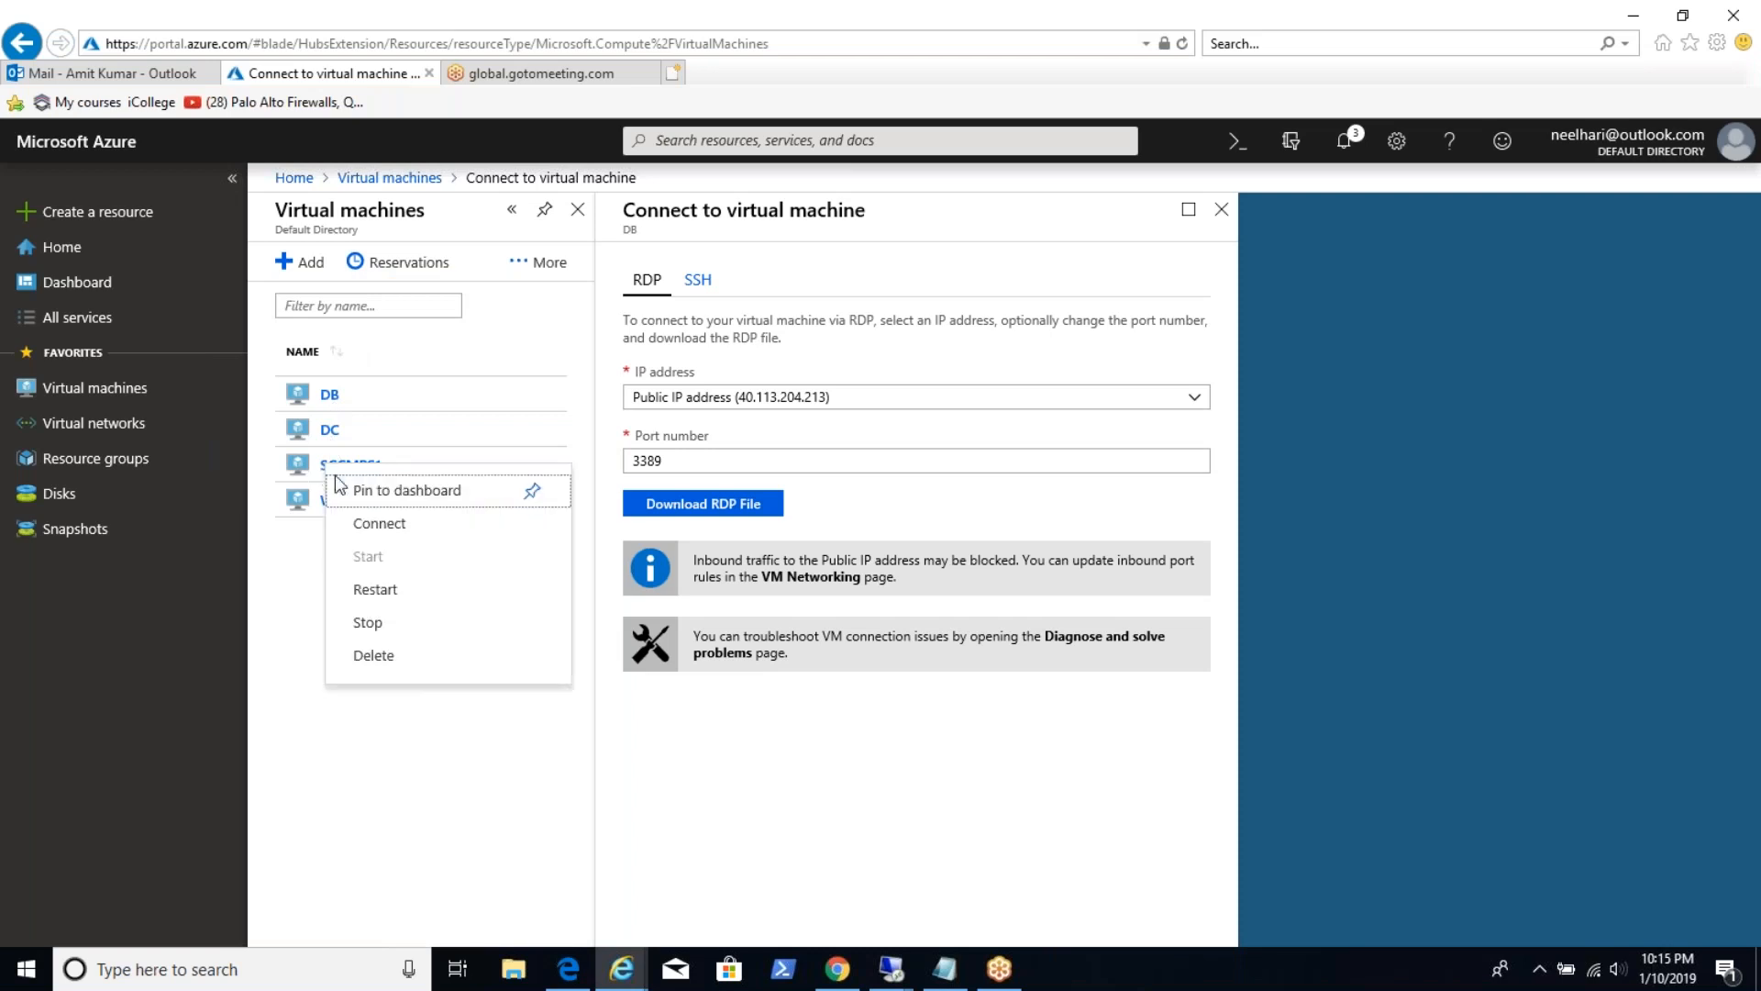
left_click(369, 524)
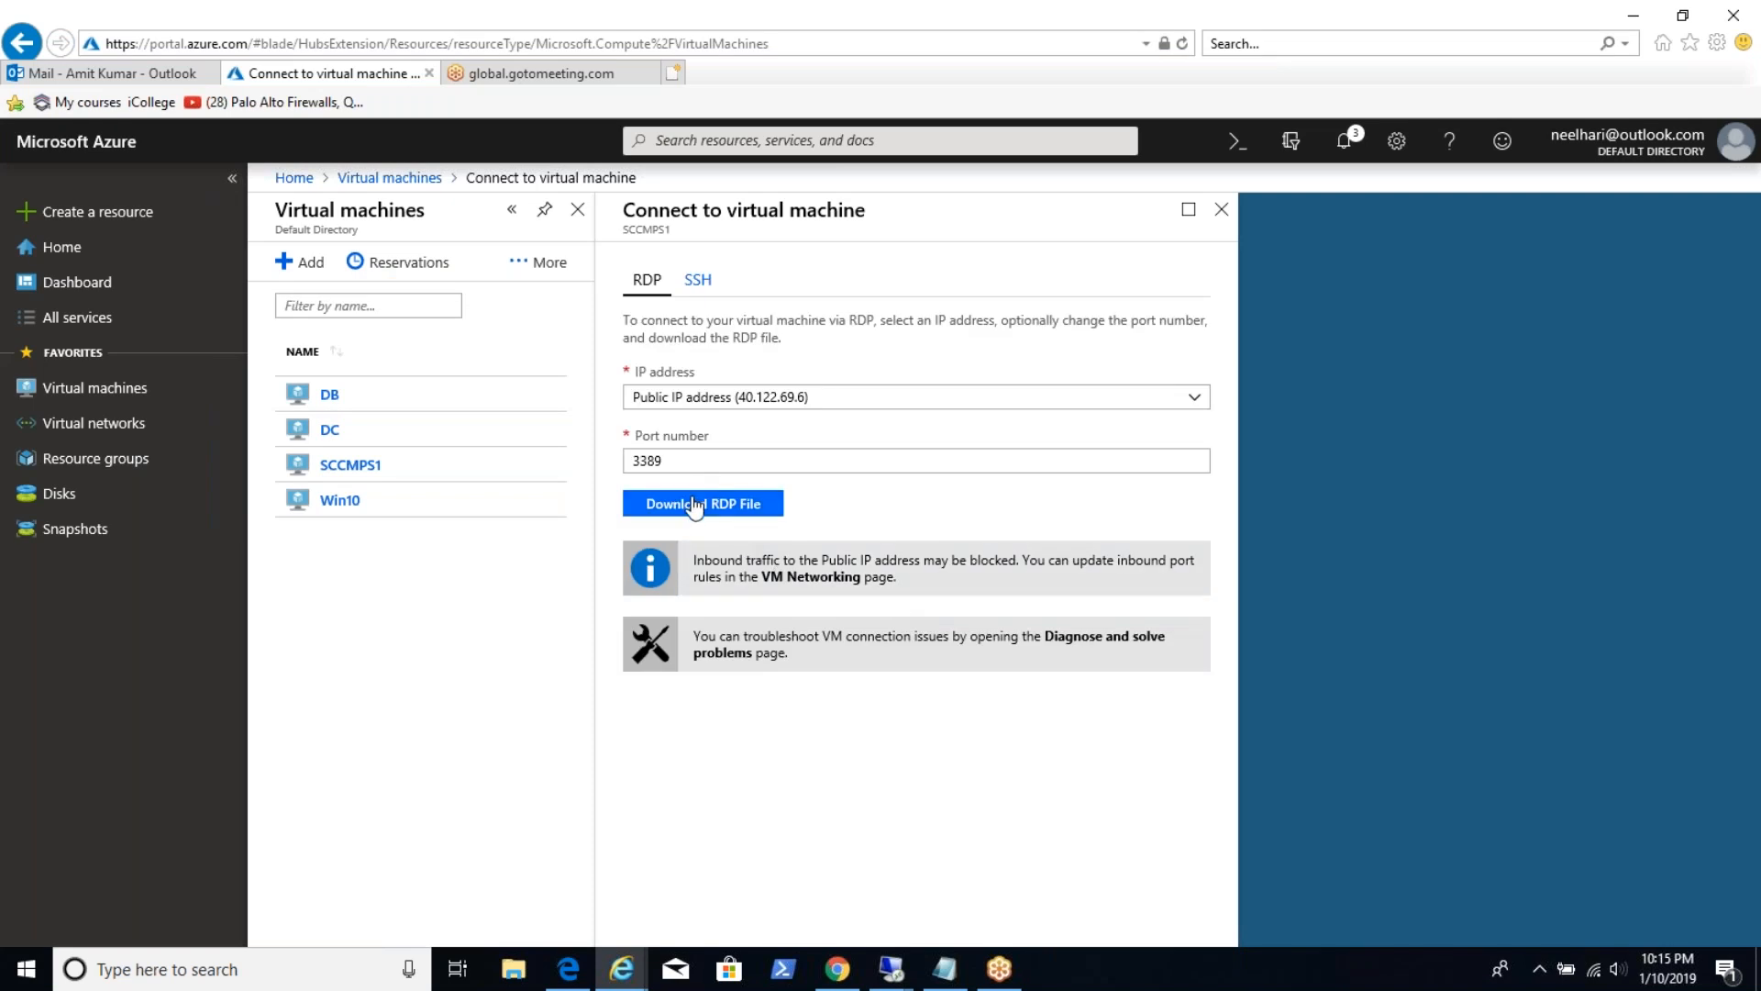
left_click(696, 505)
left_click(1157, 921)
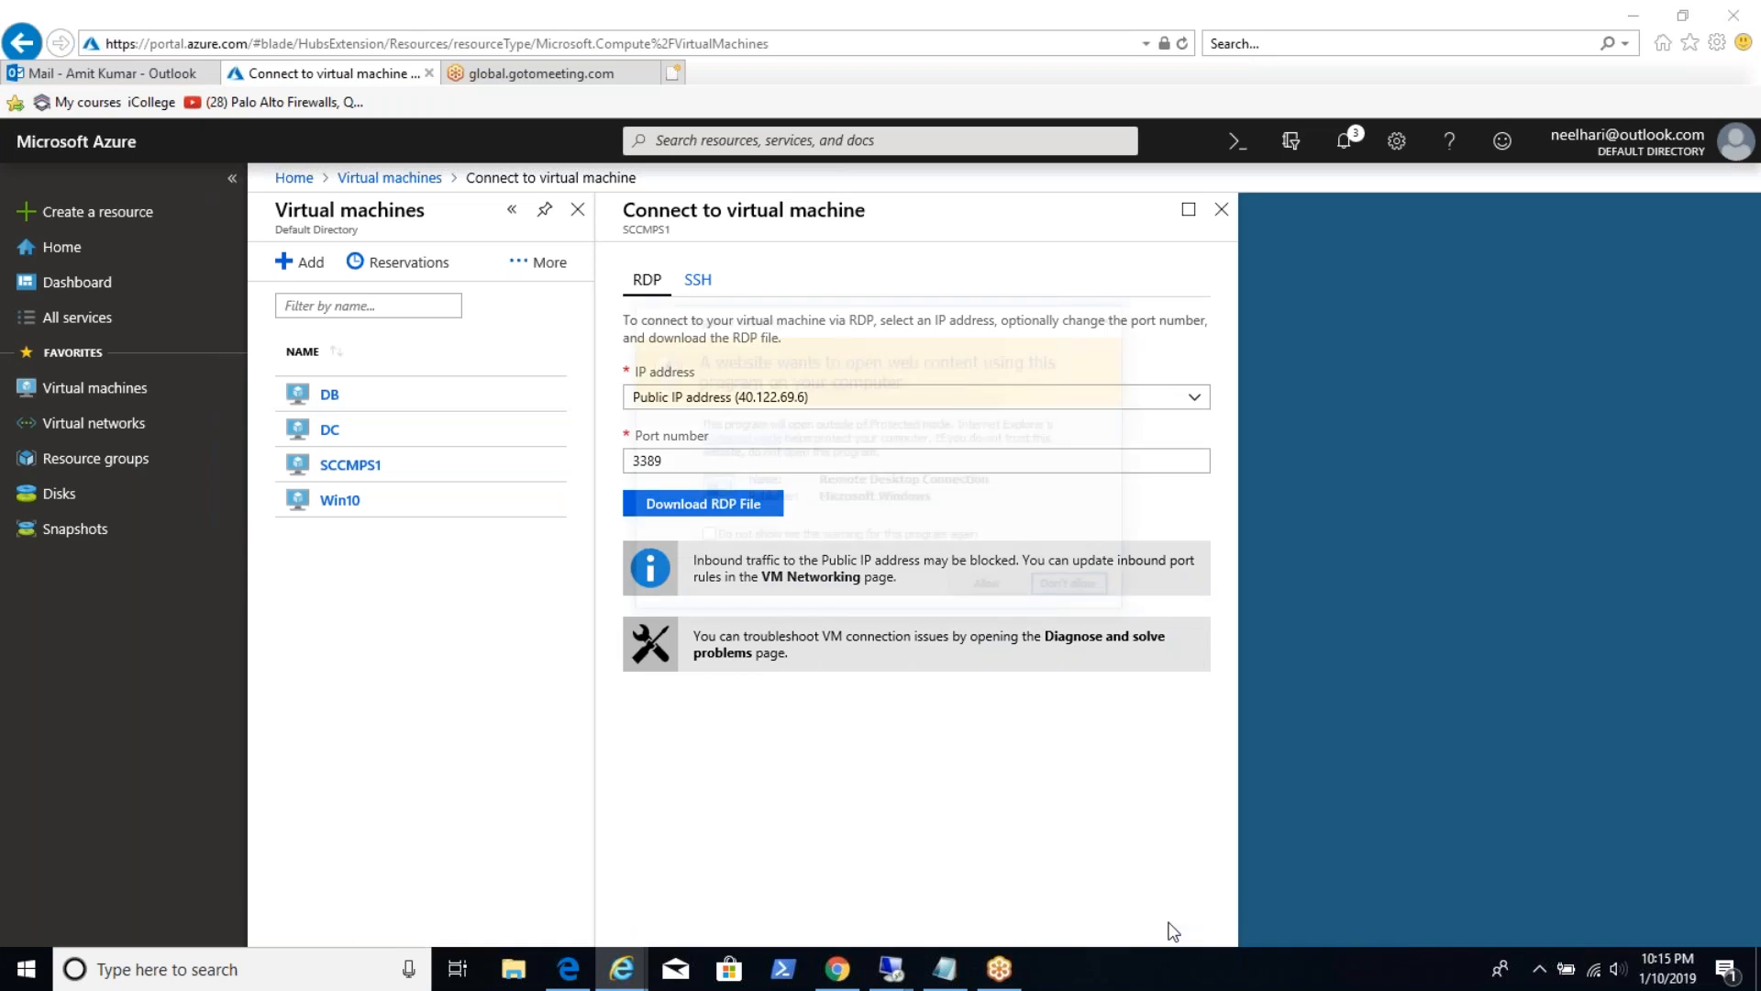
left_click(989, 584)
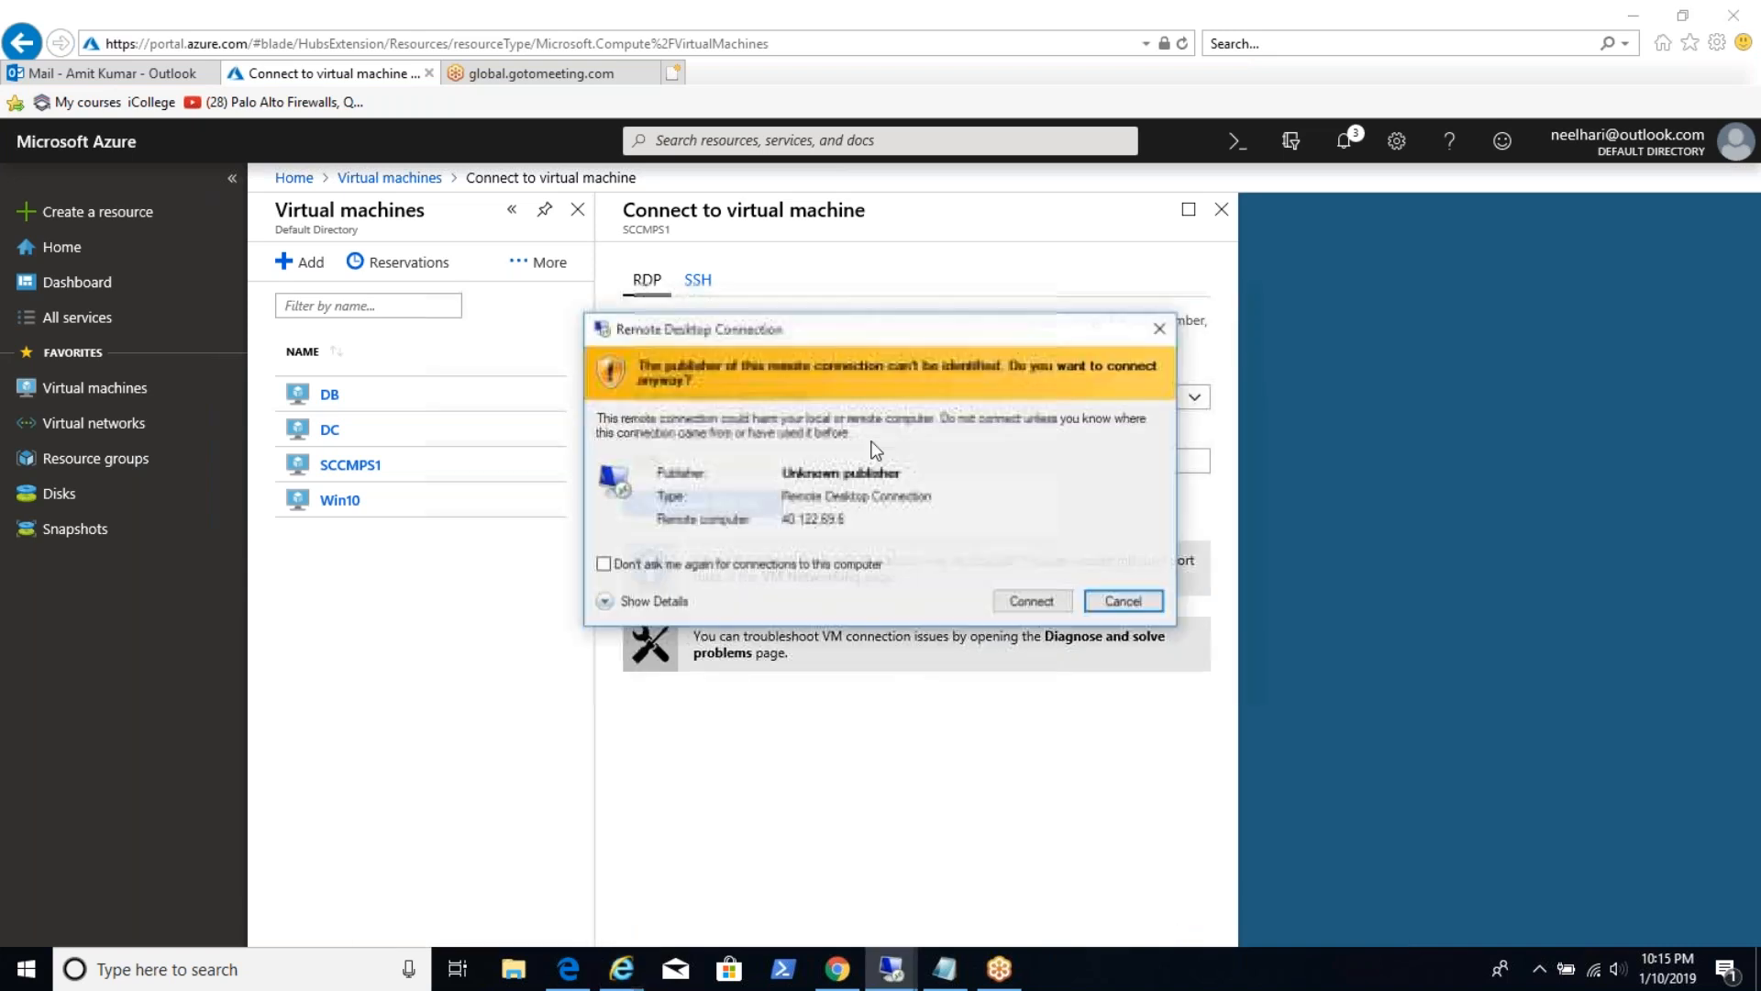
left_click(1004, 596)
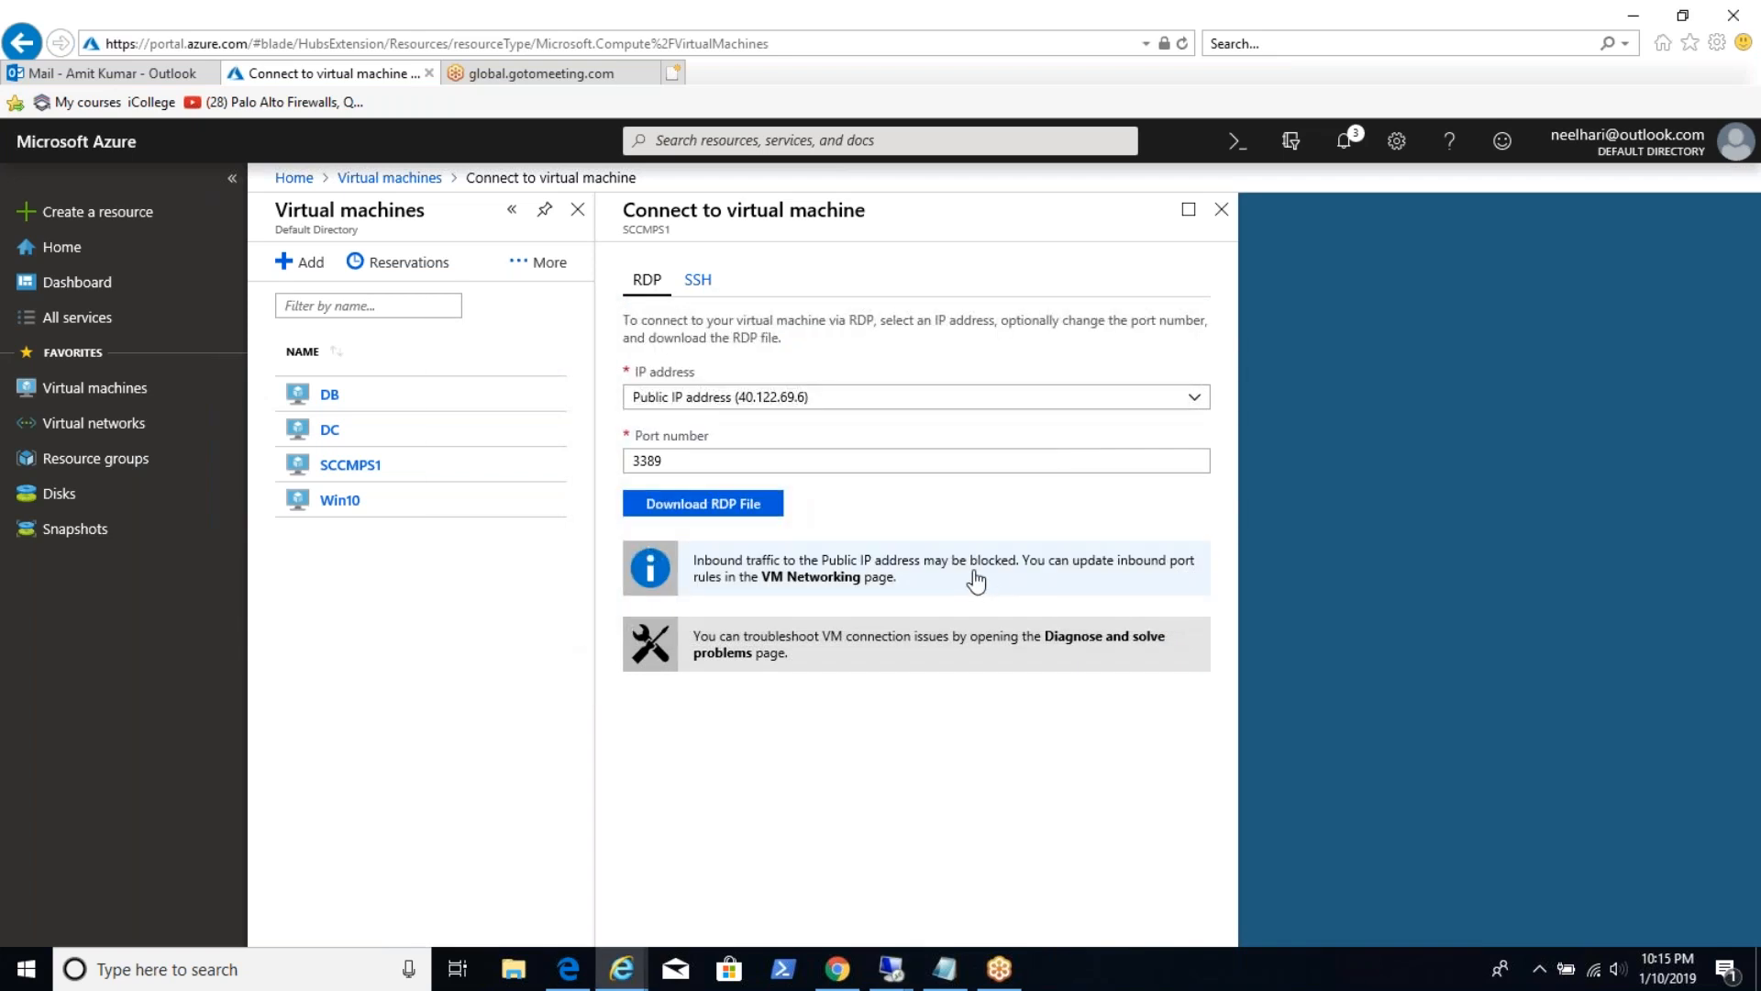
left_click(811, 576)
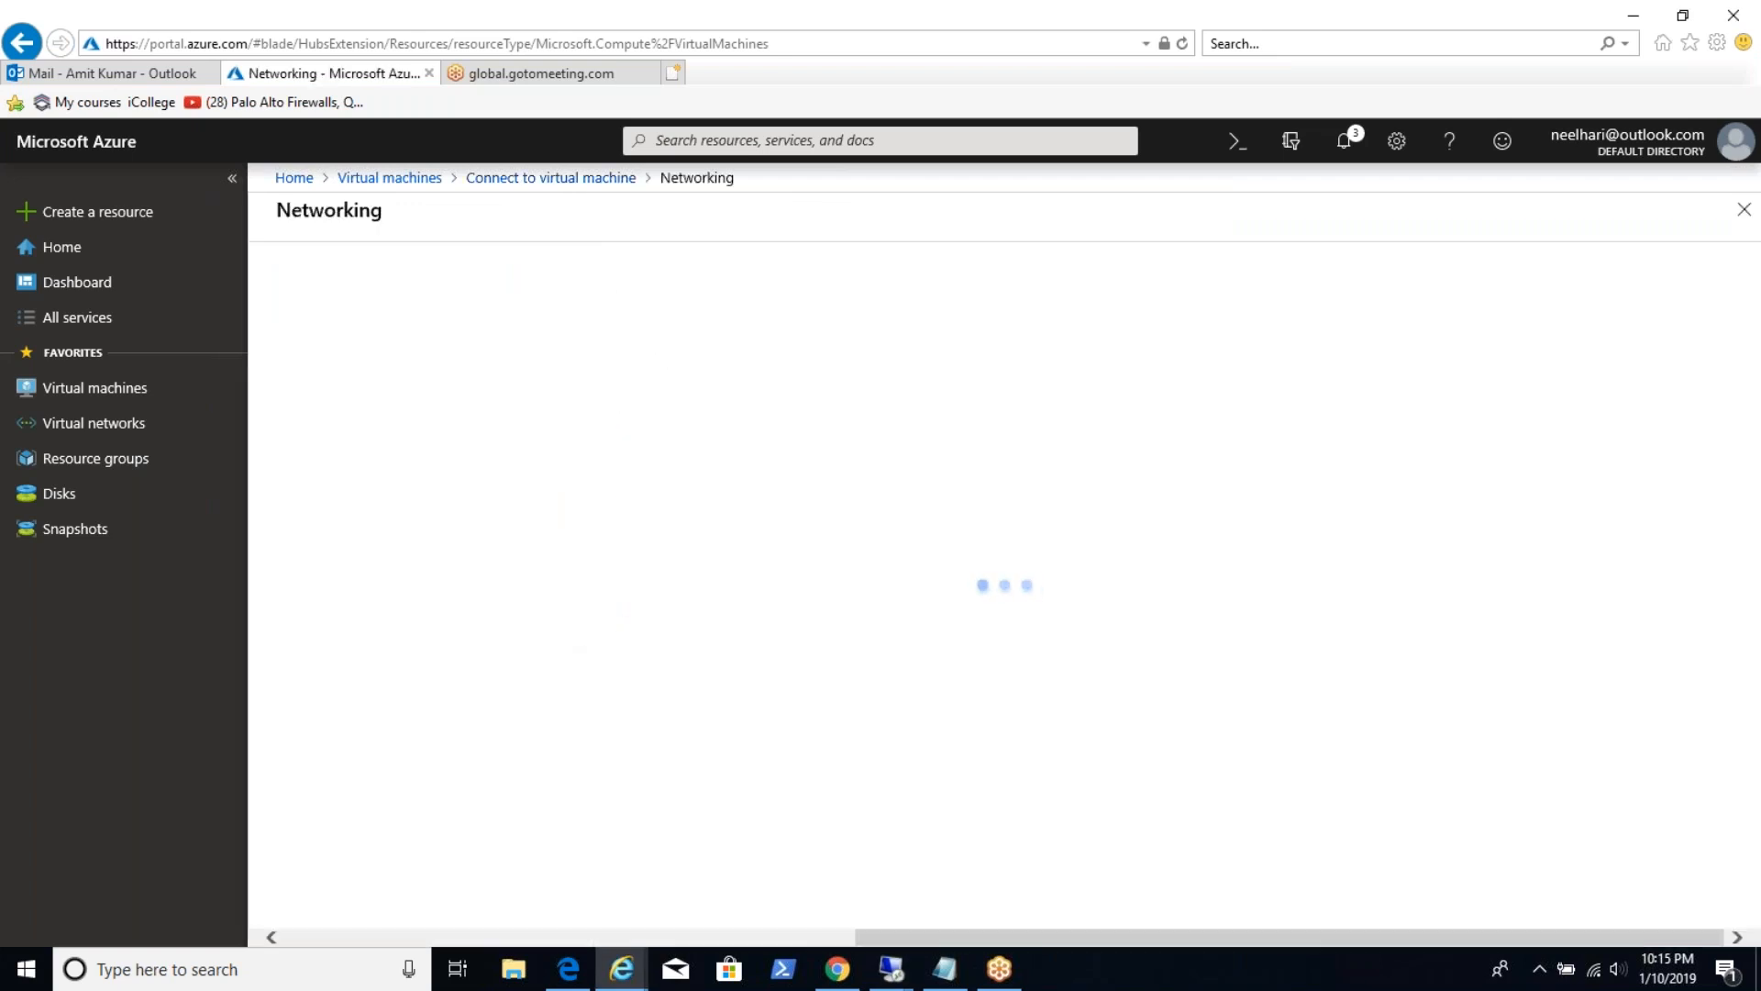
left_click_drag(974, 576, 389, 770)
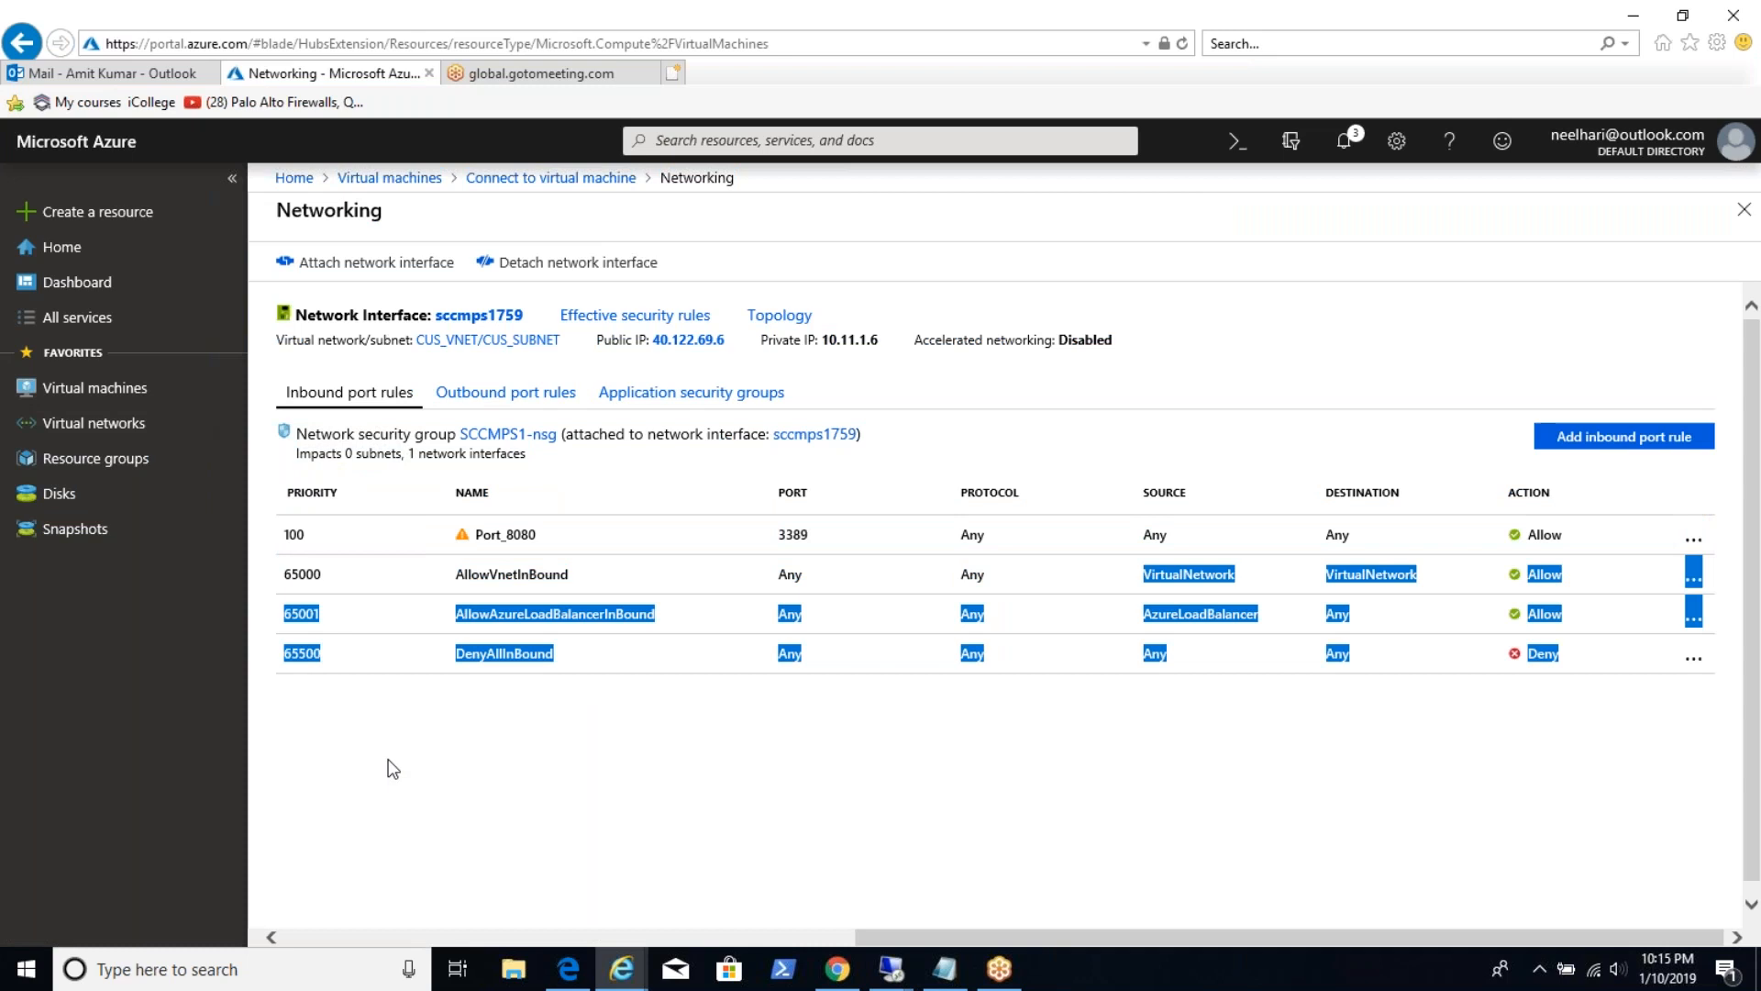
left_click(580, 789)
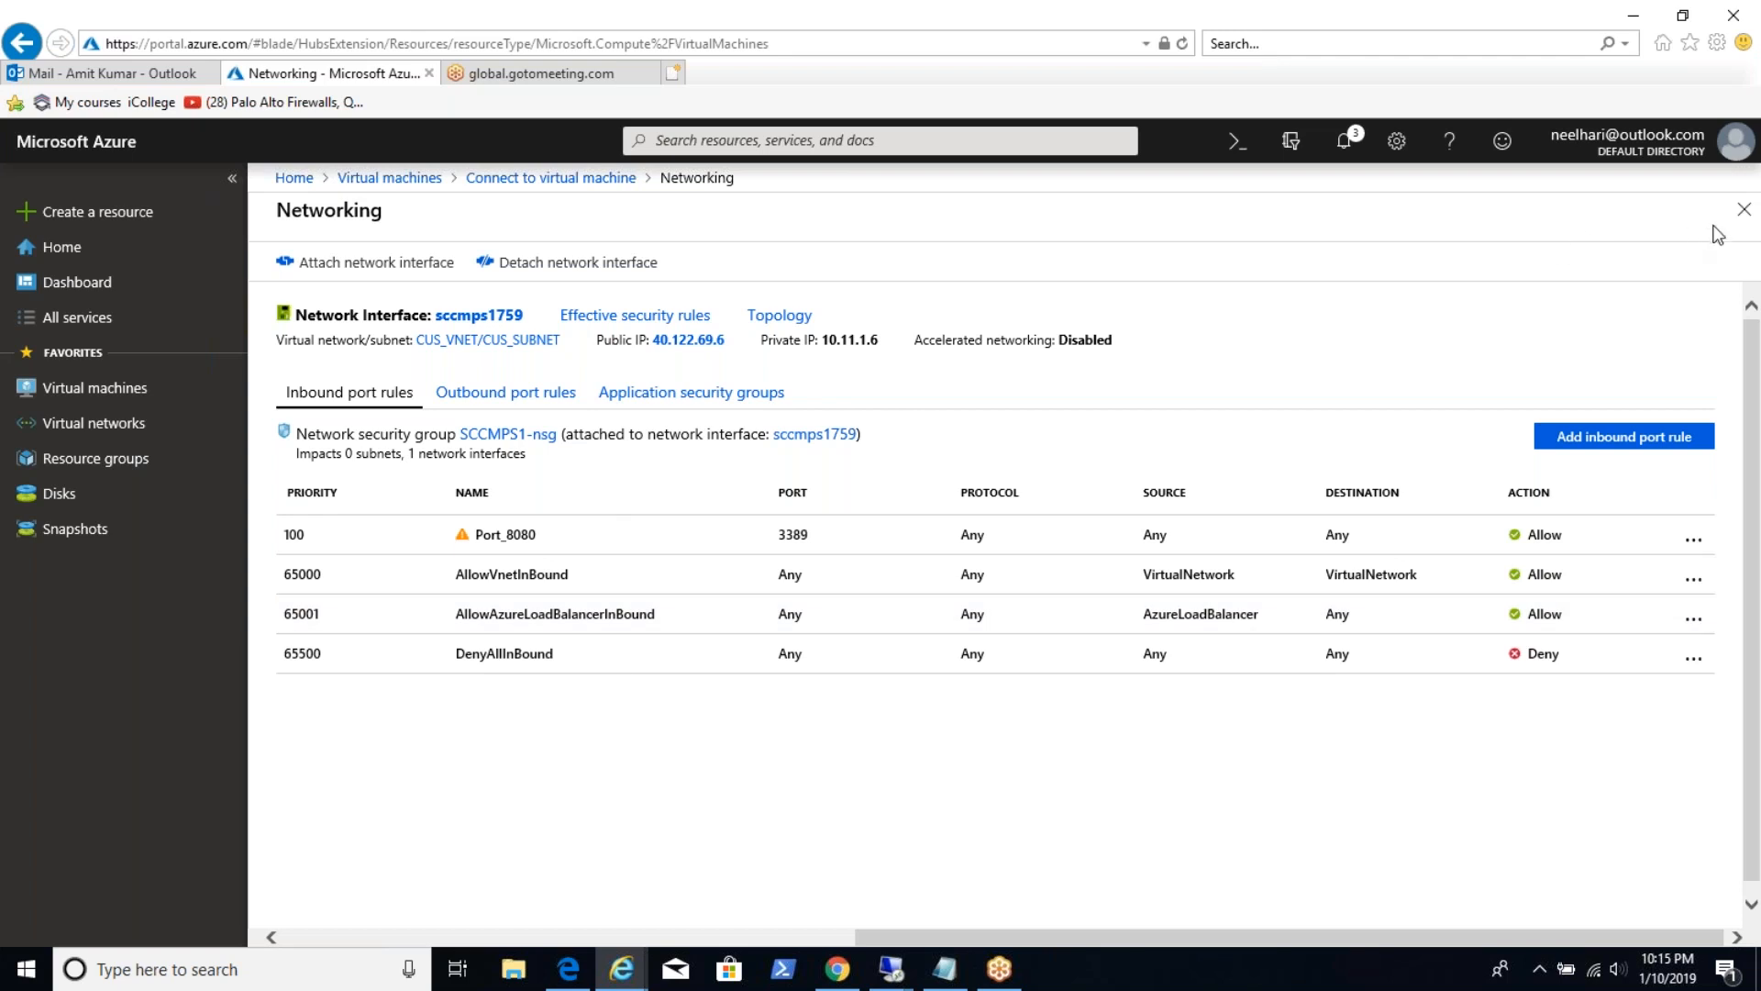
left_click(1745, 210)
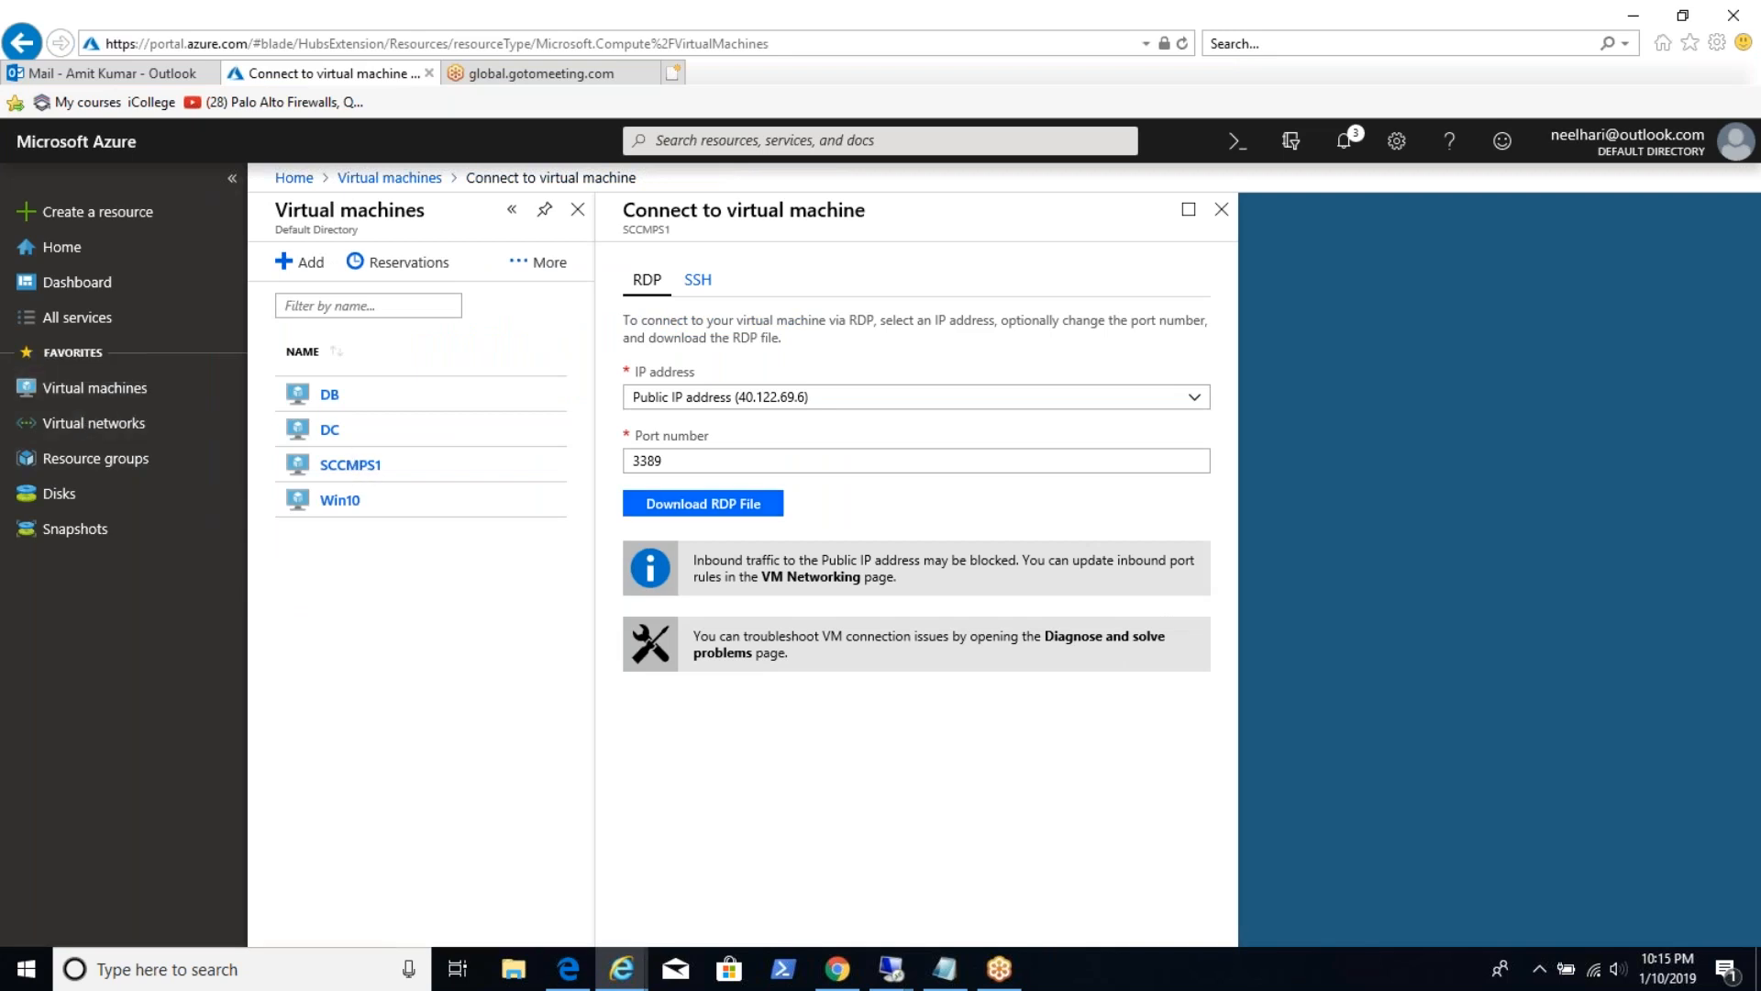
Open a fresh download of the SCCMPS1 RDP file and approve the remote desktop connection.
left_click(683, 518)
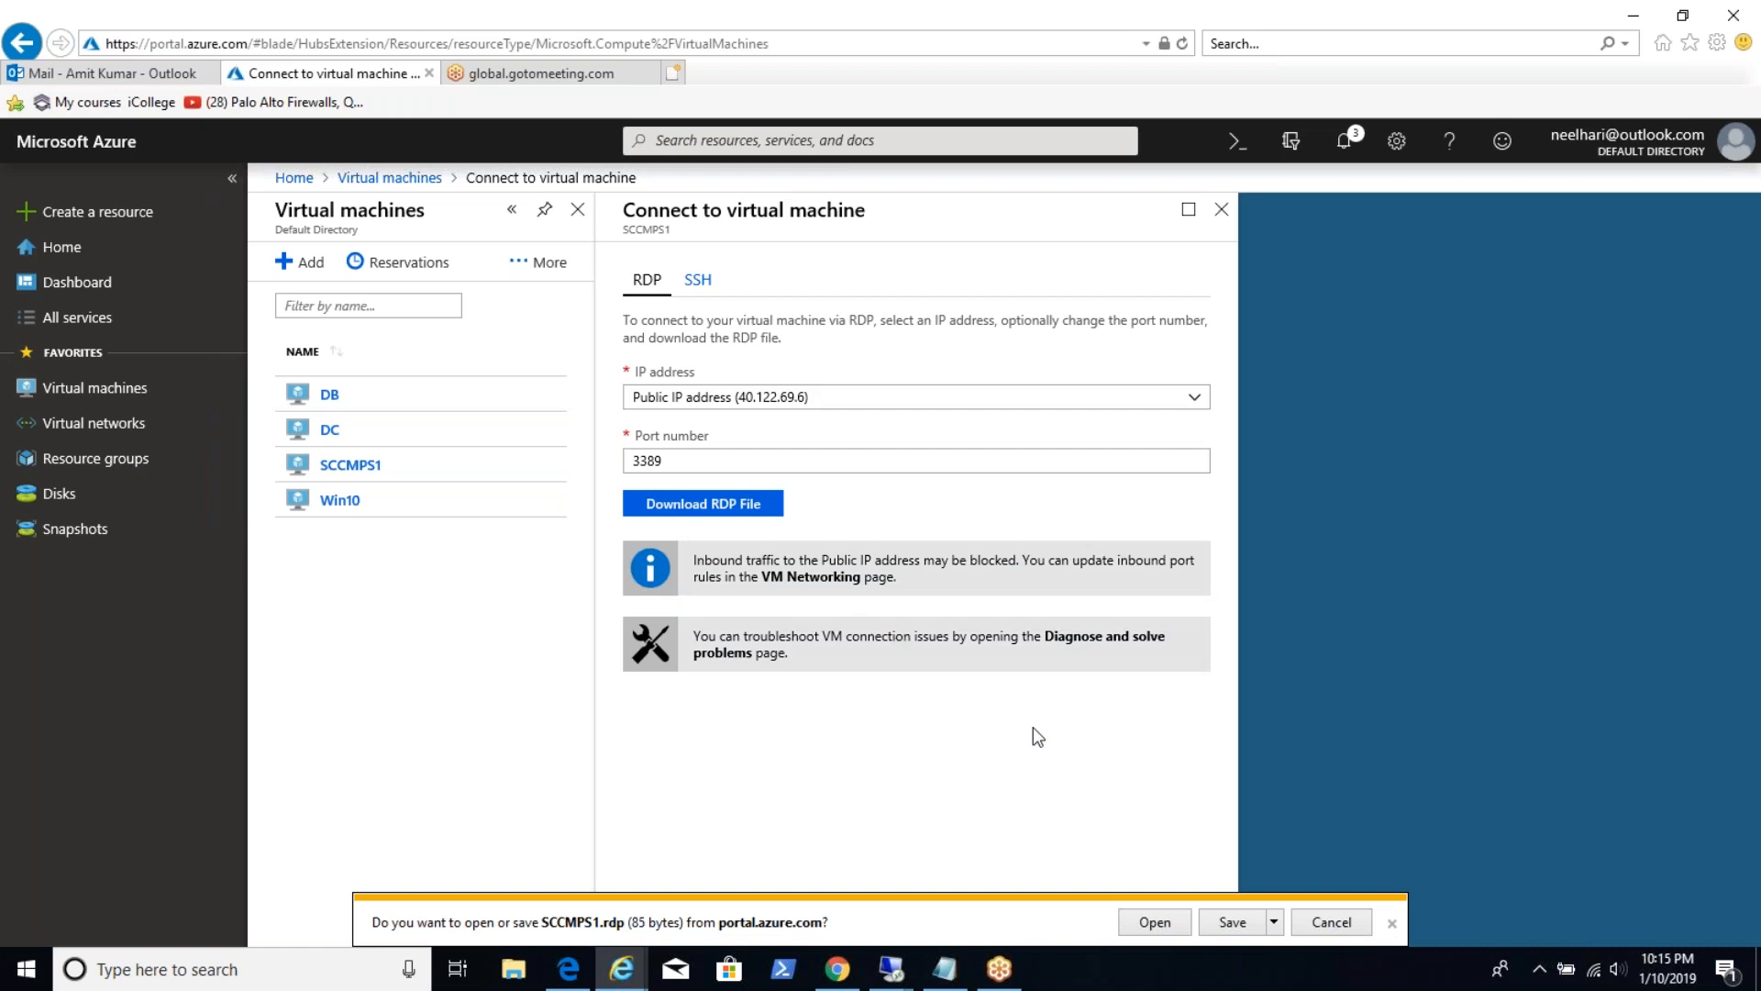
left_click(1154, 922)
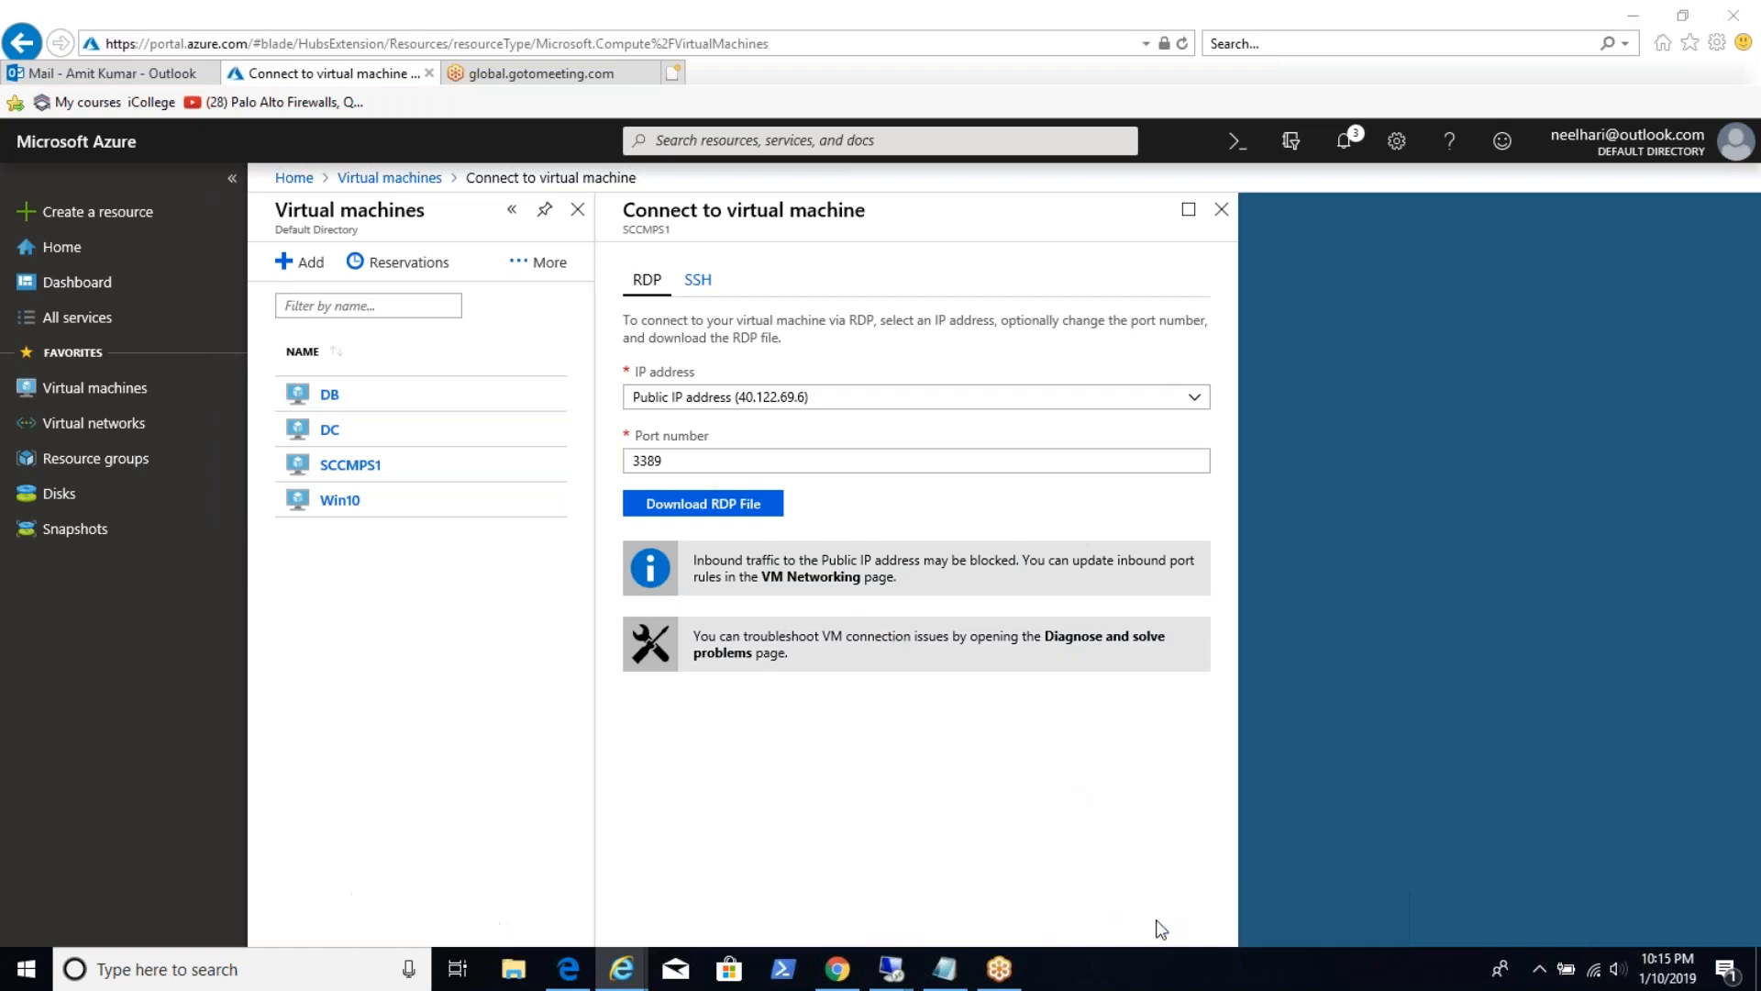
left_click(993, 590)
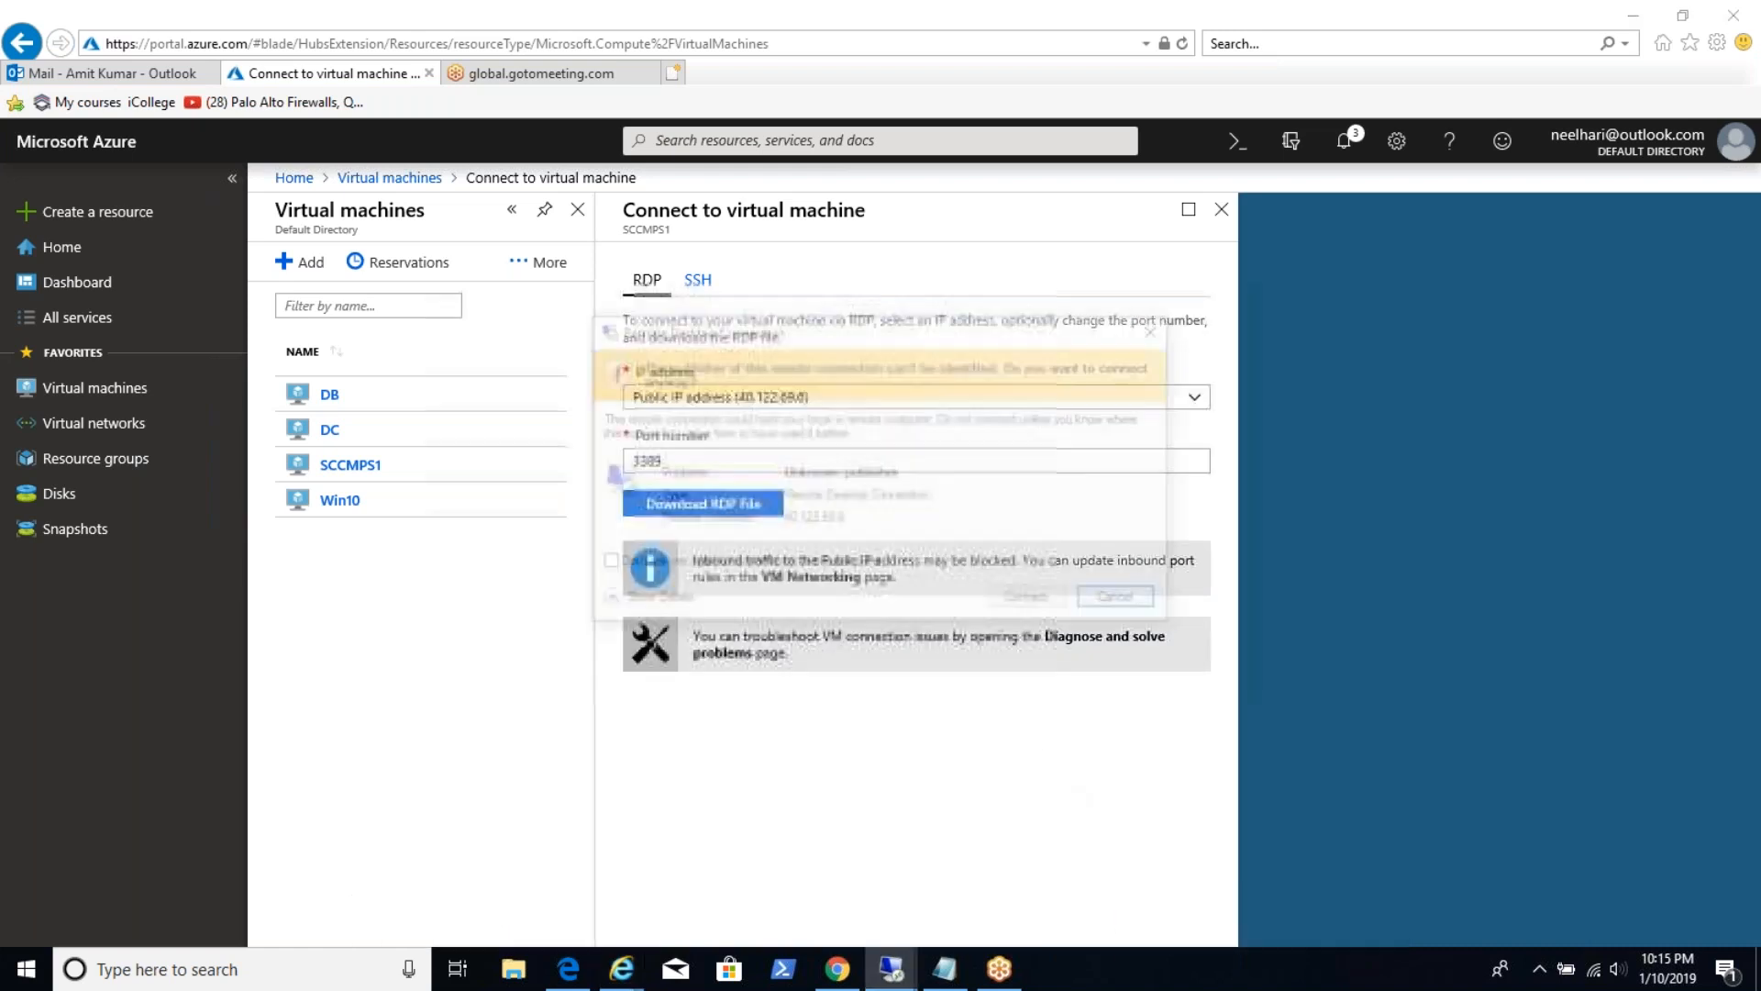
left_click(1018, 605)
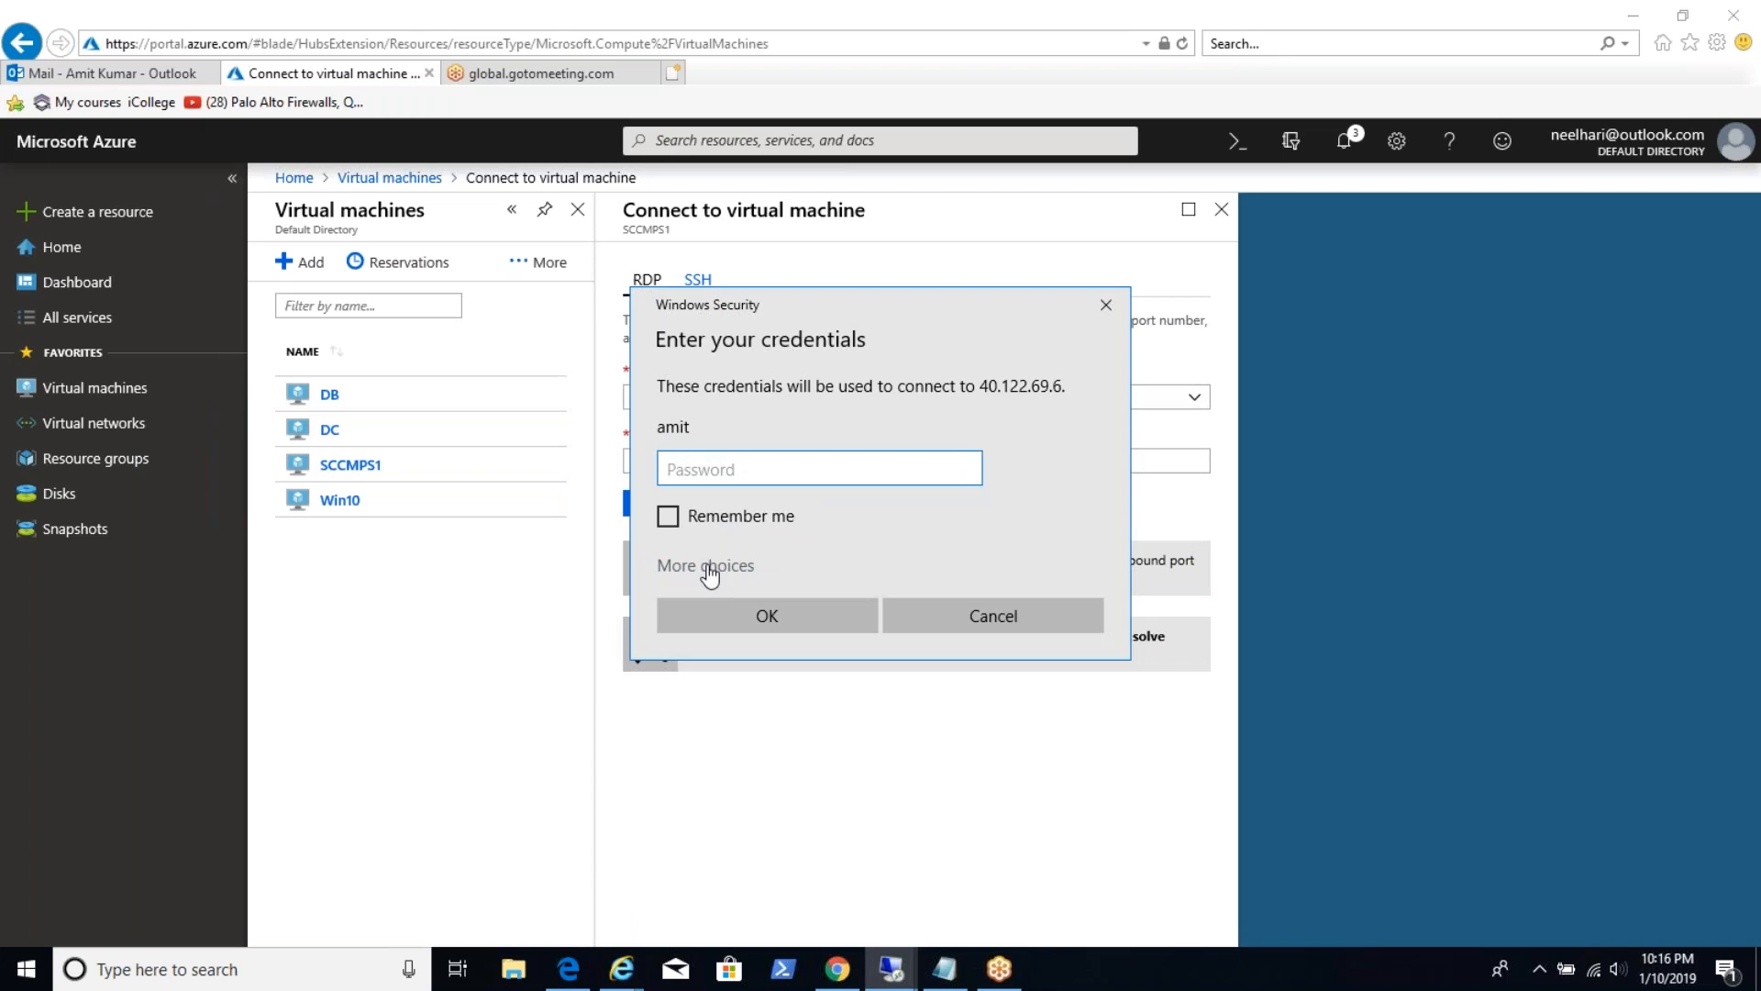
Sign in to SCCMPS1 as lab\sccmadmin with the account password, accept the certificate warning, and minimize the session.
left_click(709, 567)
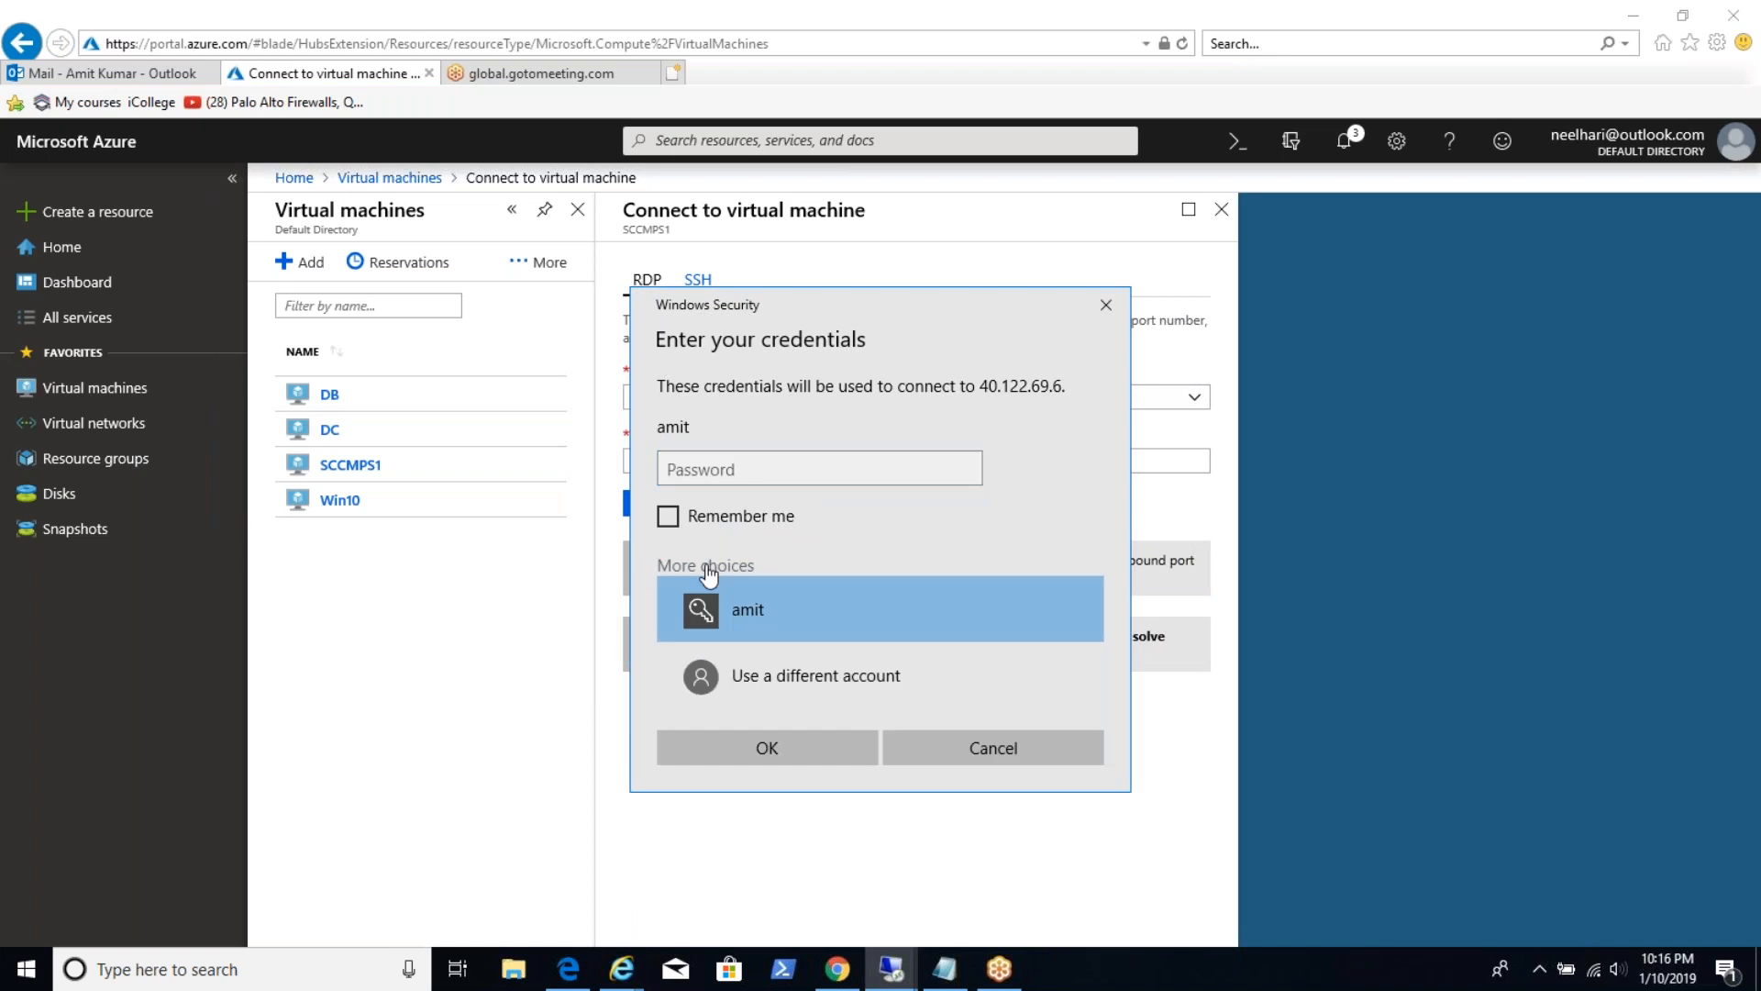
left_click(803, 669)
type("lab\\")
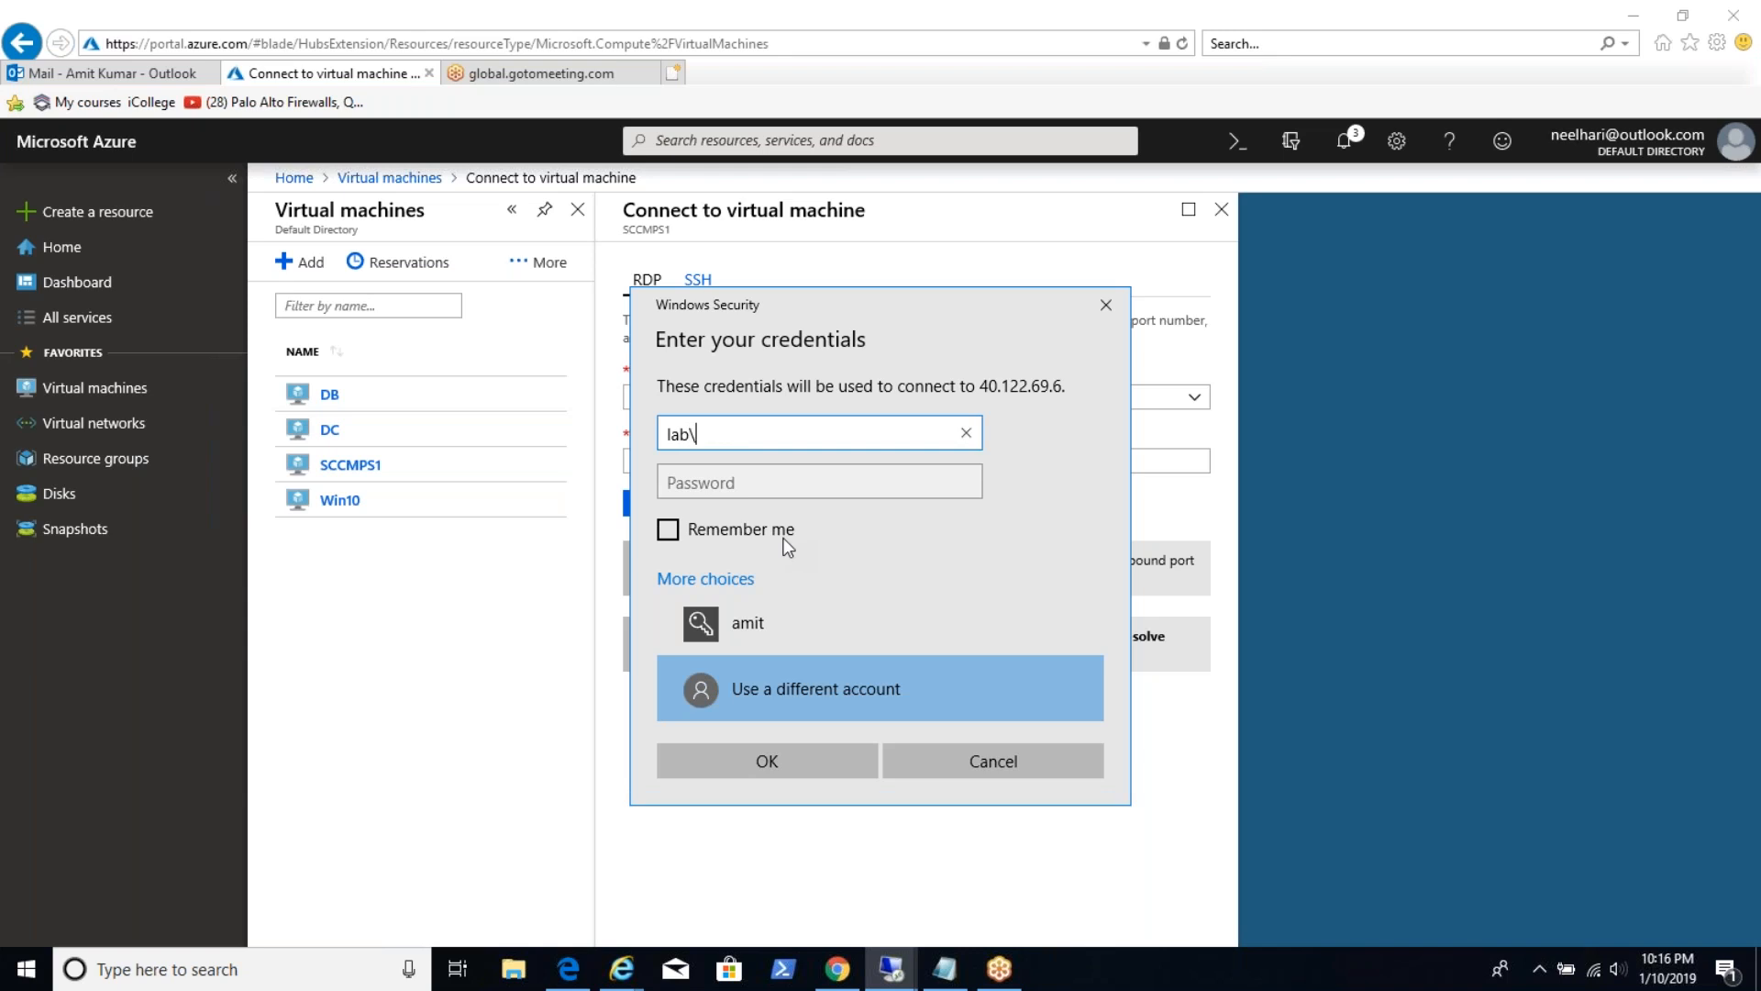
type("sccmadmin")
key("Tab")
type("************")
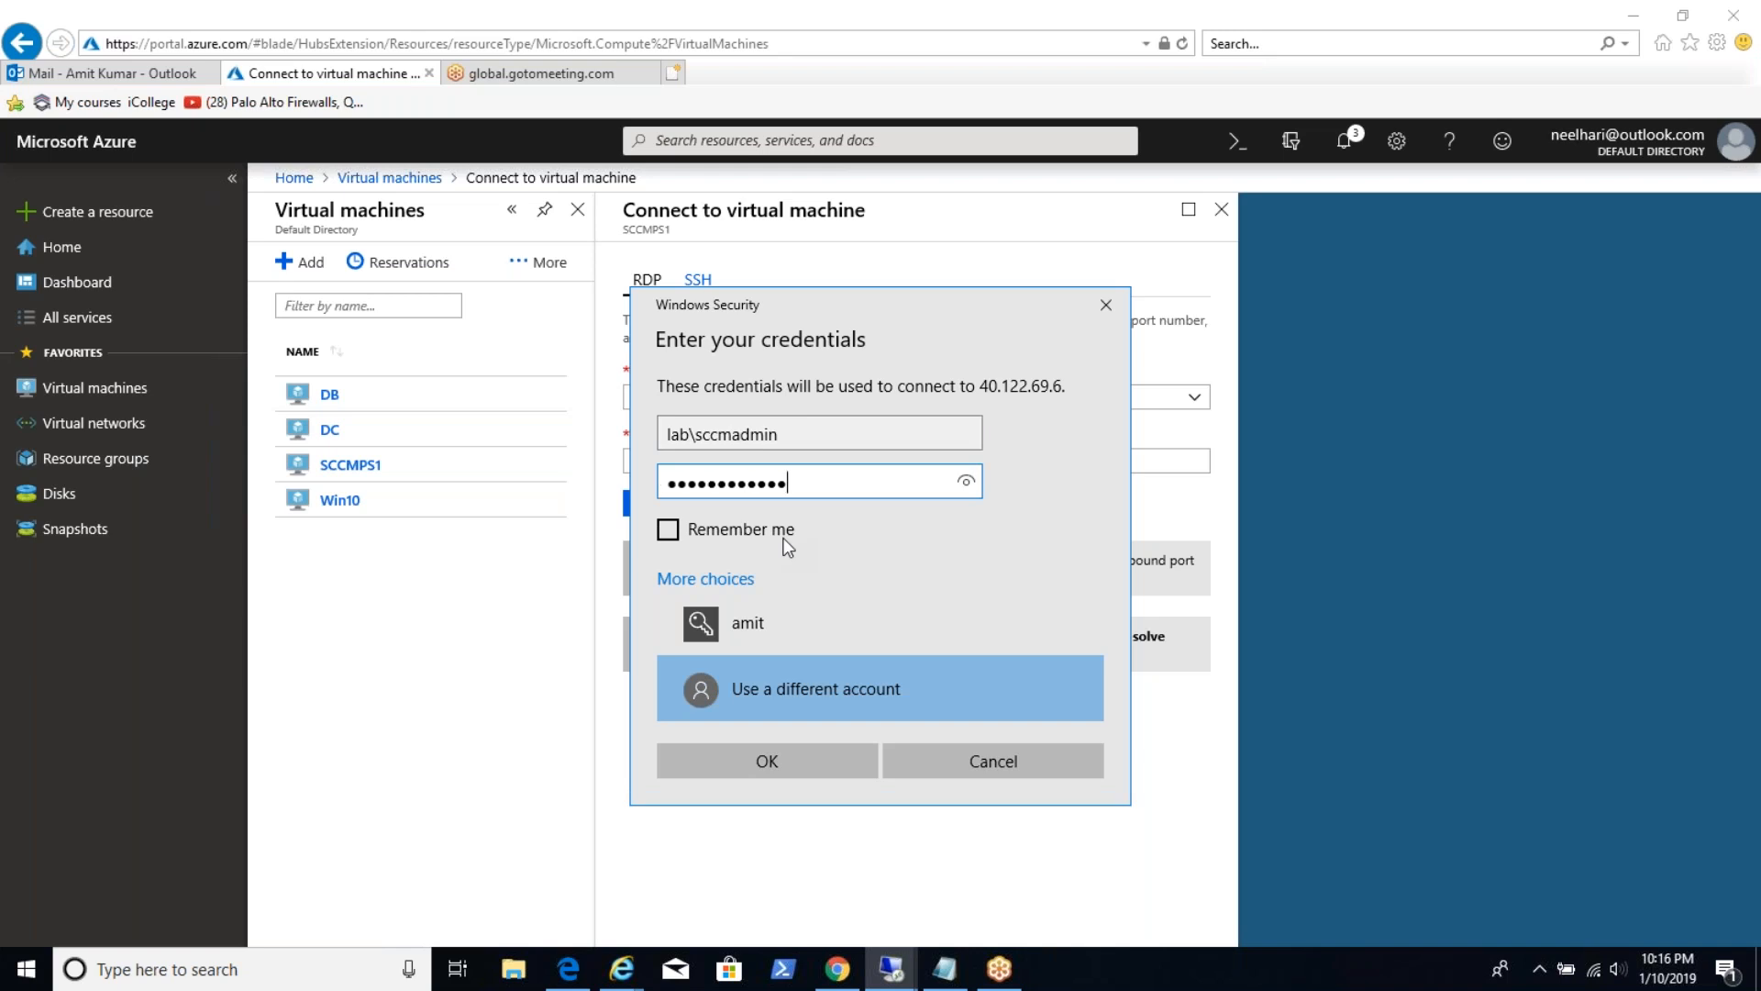
left_click(823, 754)
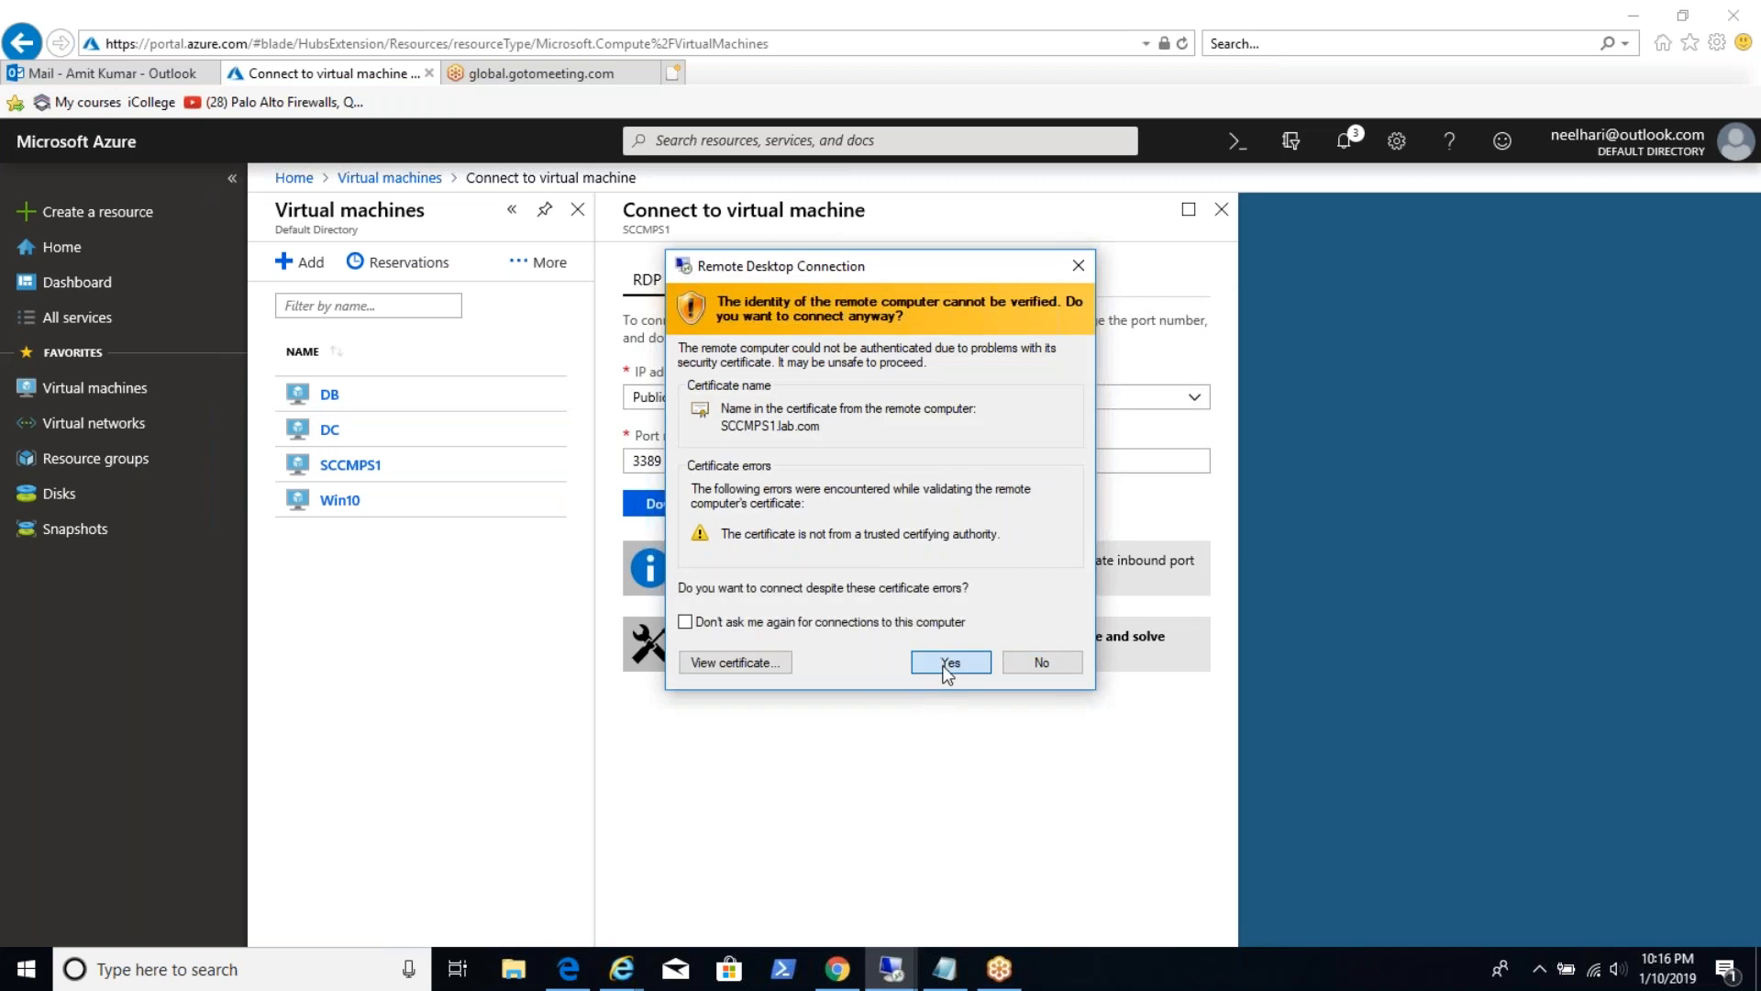
left_click(948, 668)
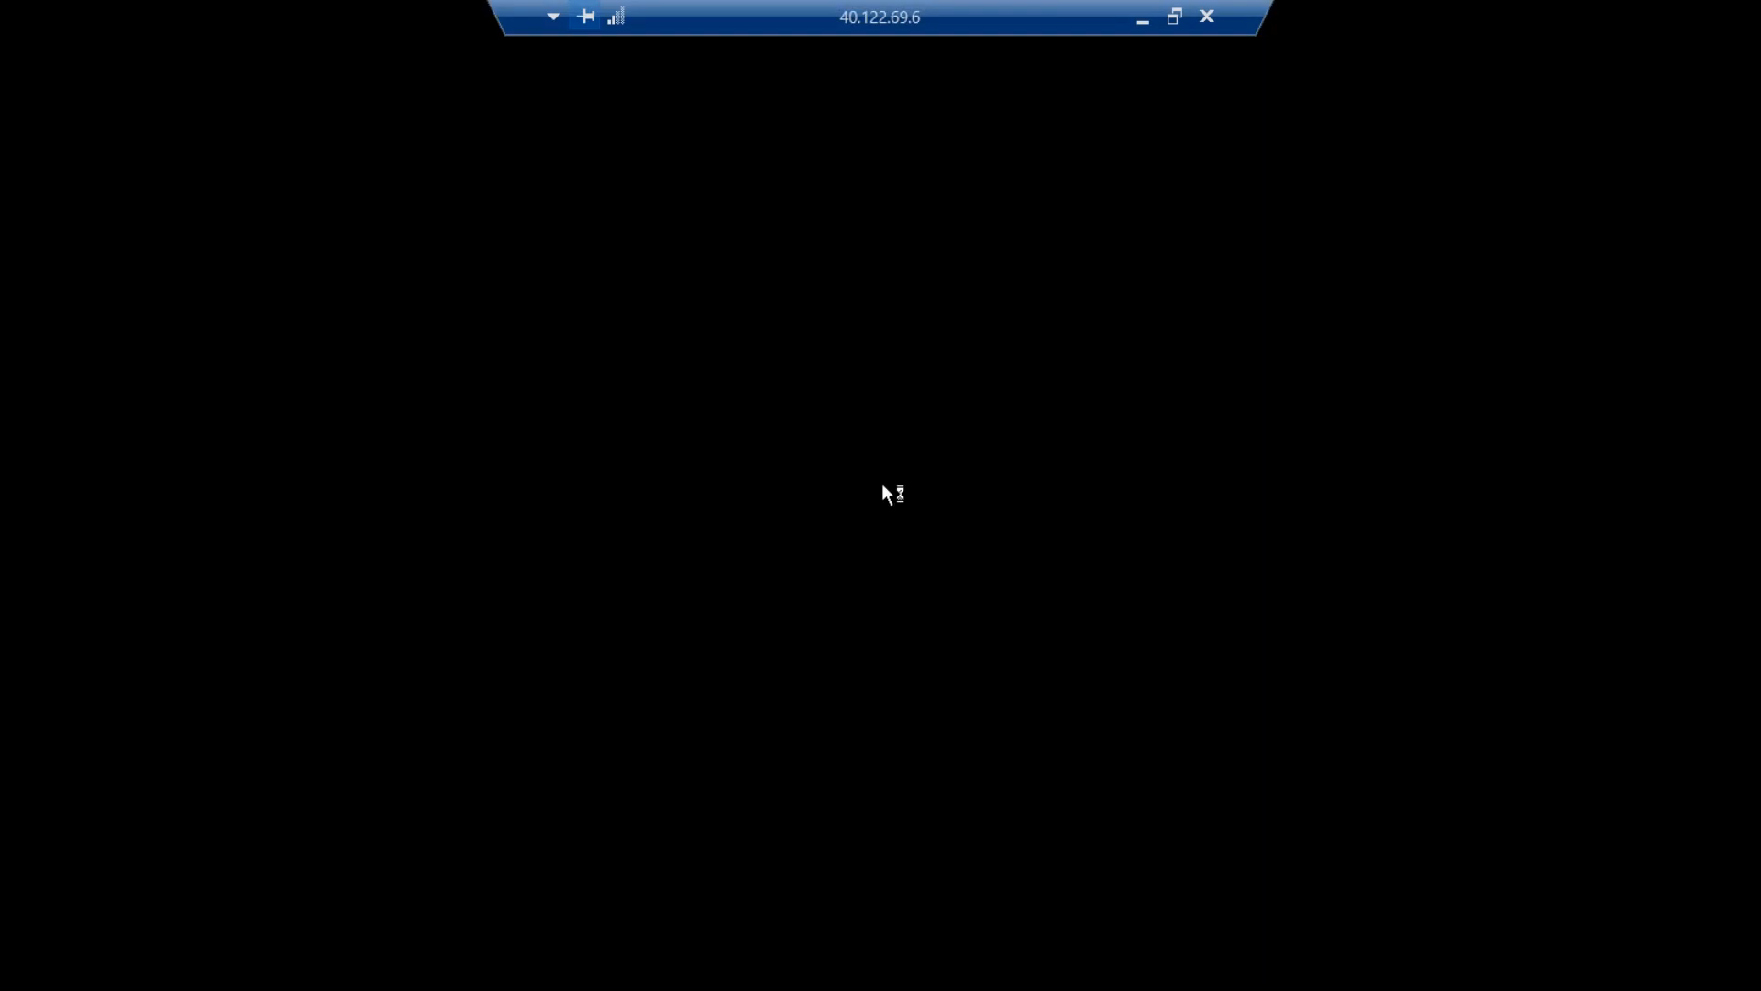
left_click(1138, 17)
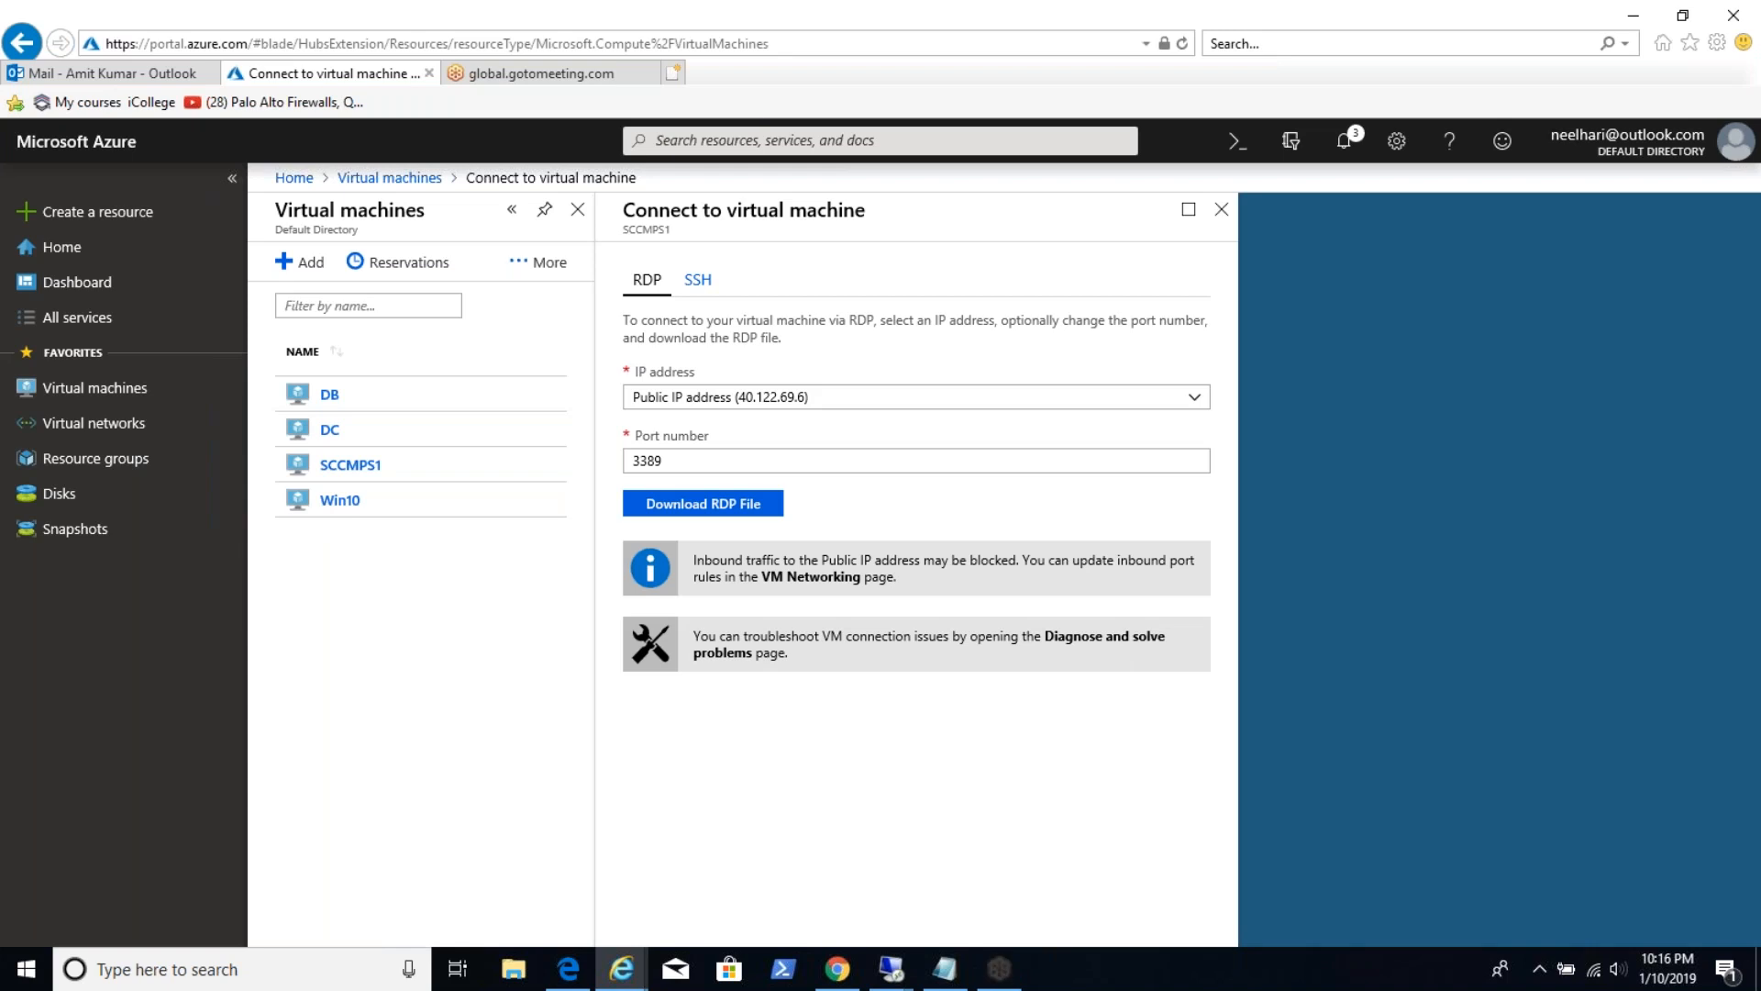
left_click(332, 503)
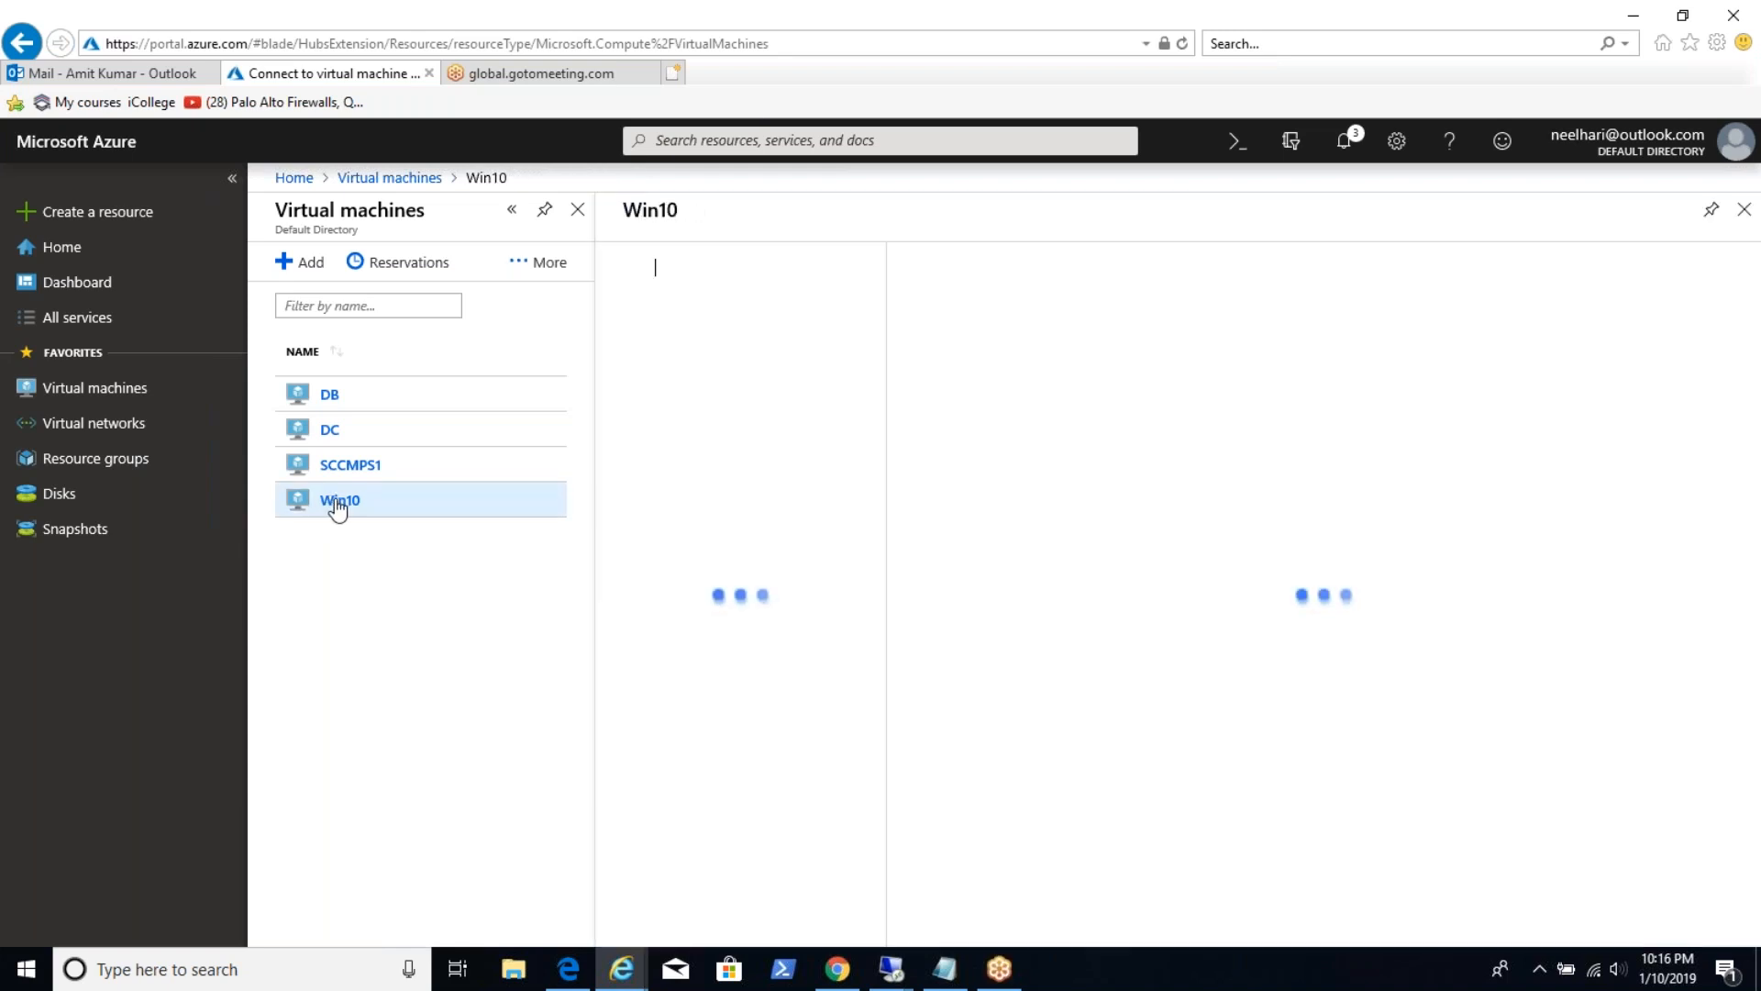
right_click(335, 507)
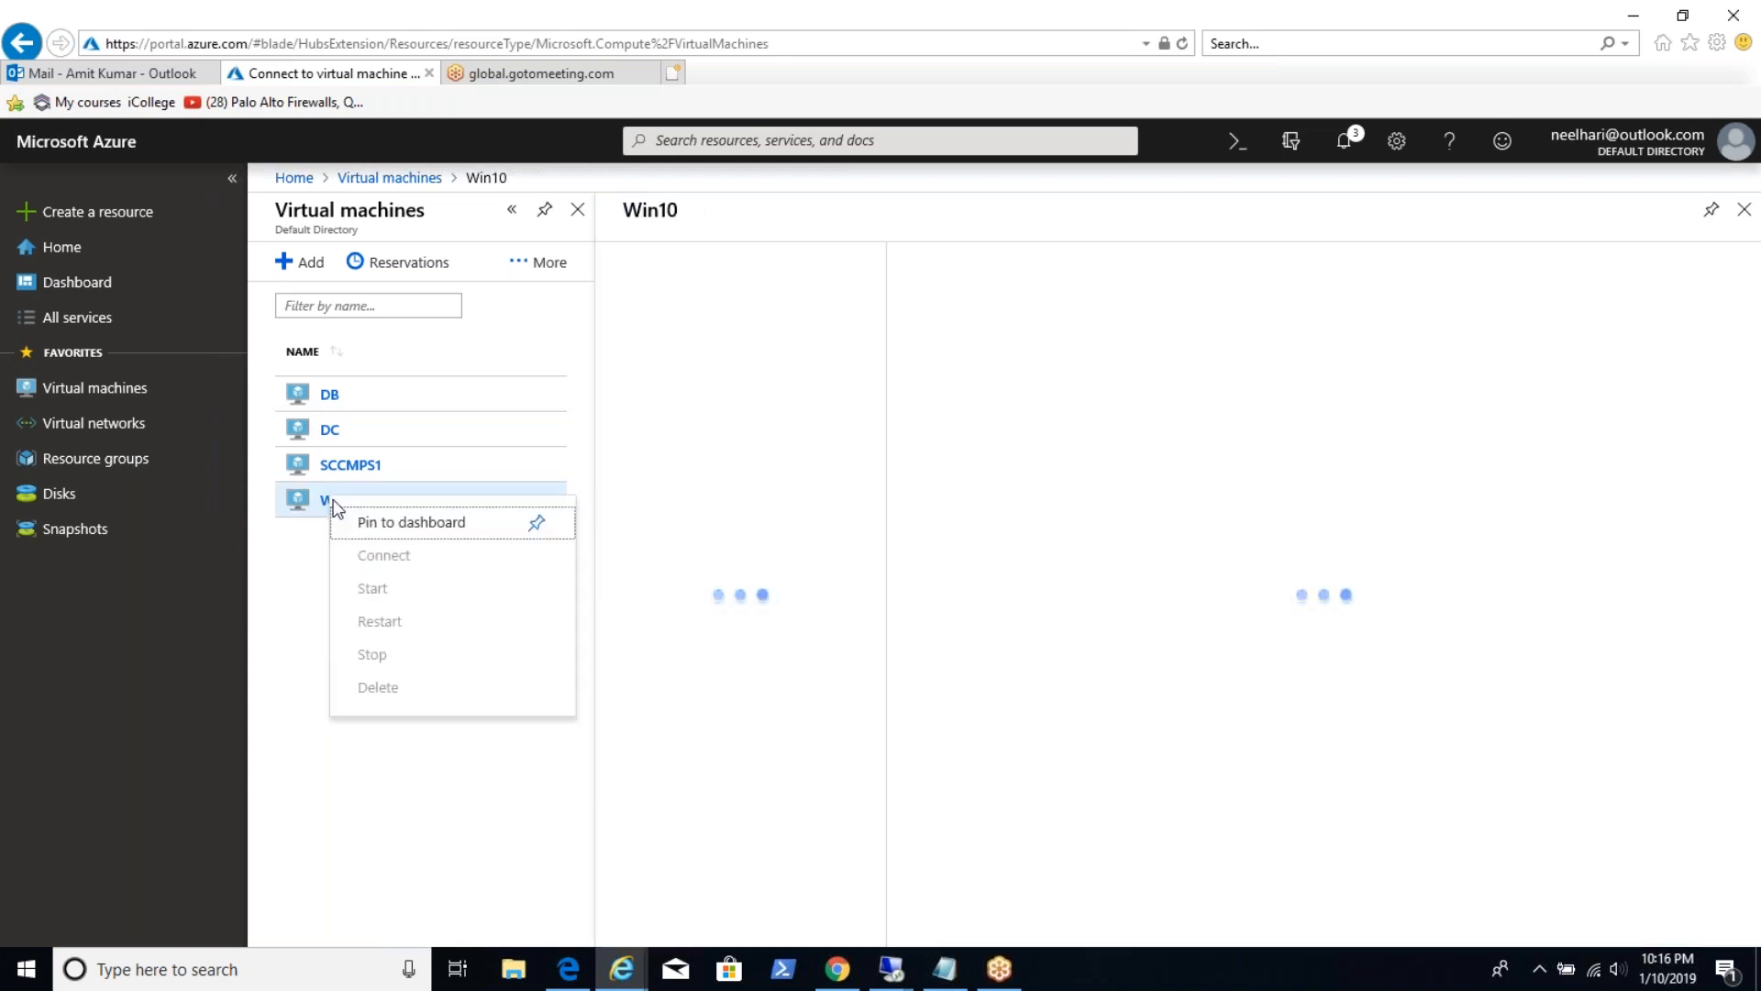
left_click(285, 598)
left_click(315, 504)
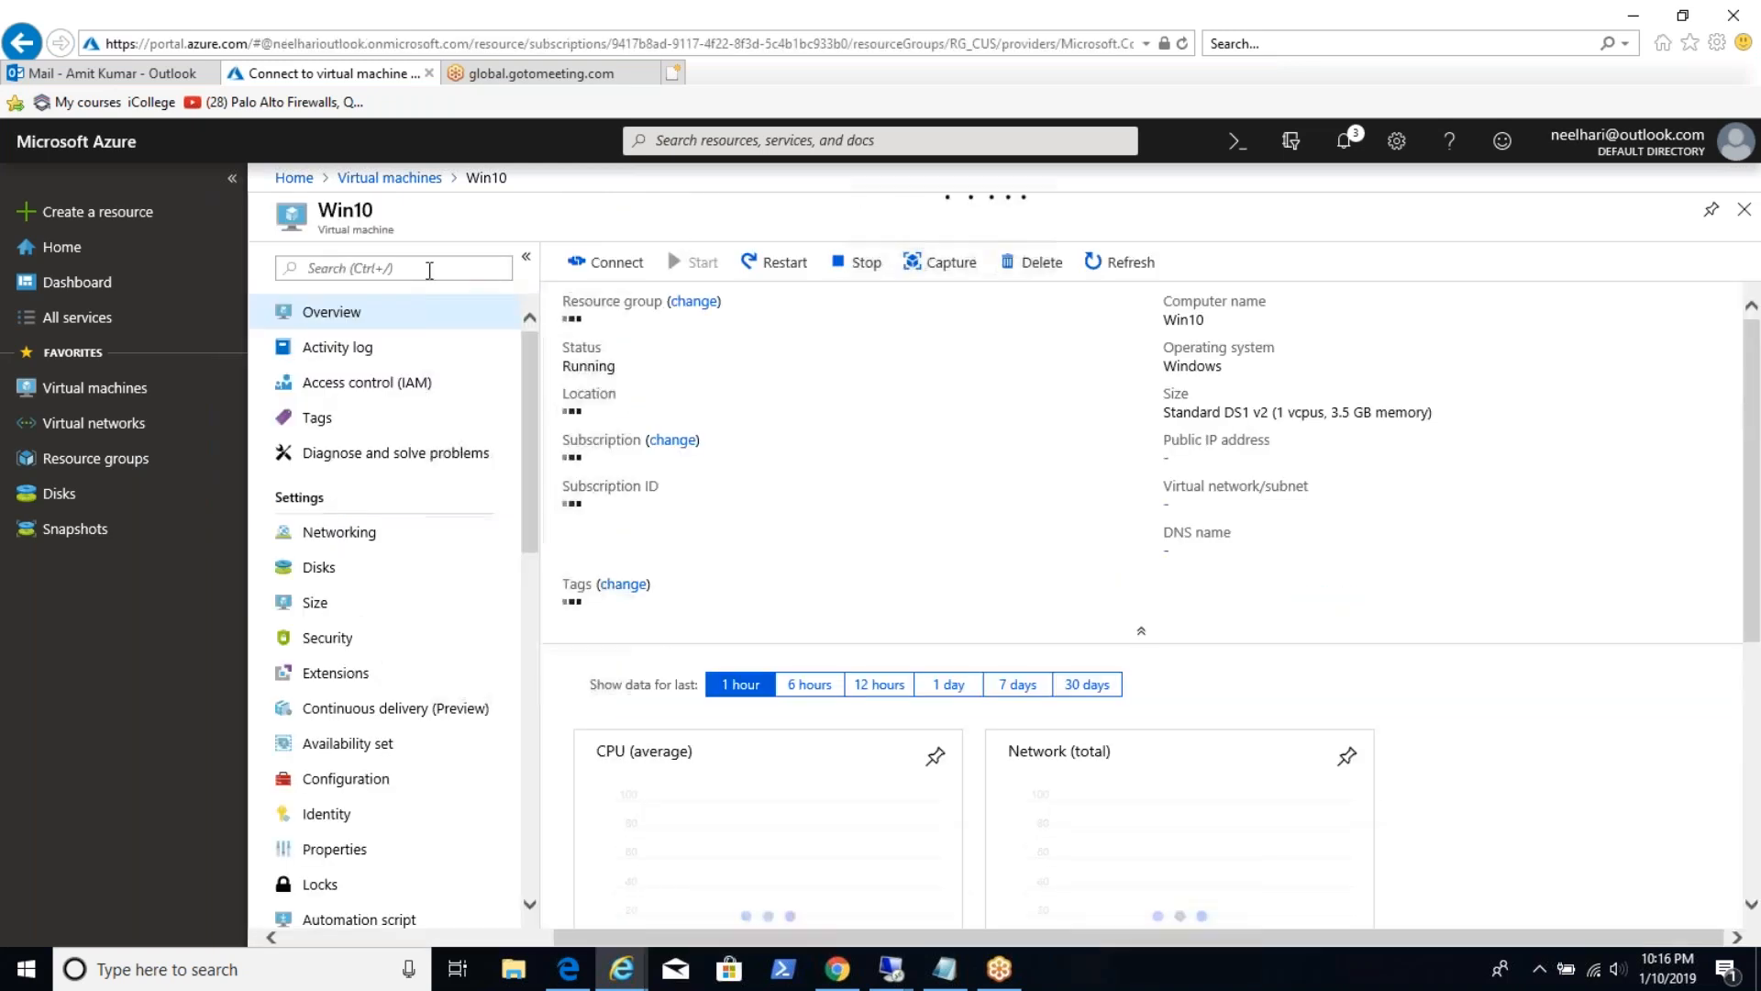
Download and open the RDP file for the Win10 virtual machine, allow Remote Desktop to run, and approve the connection.
left_click(110, 401)
left_click(58, 494)
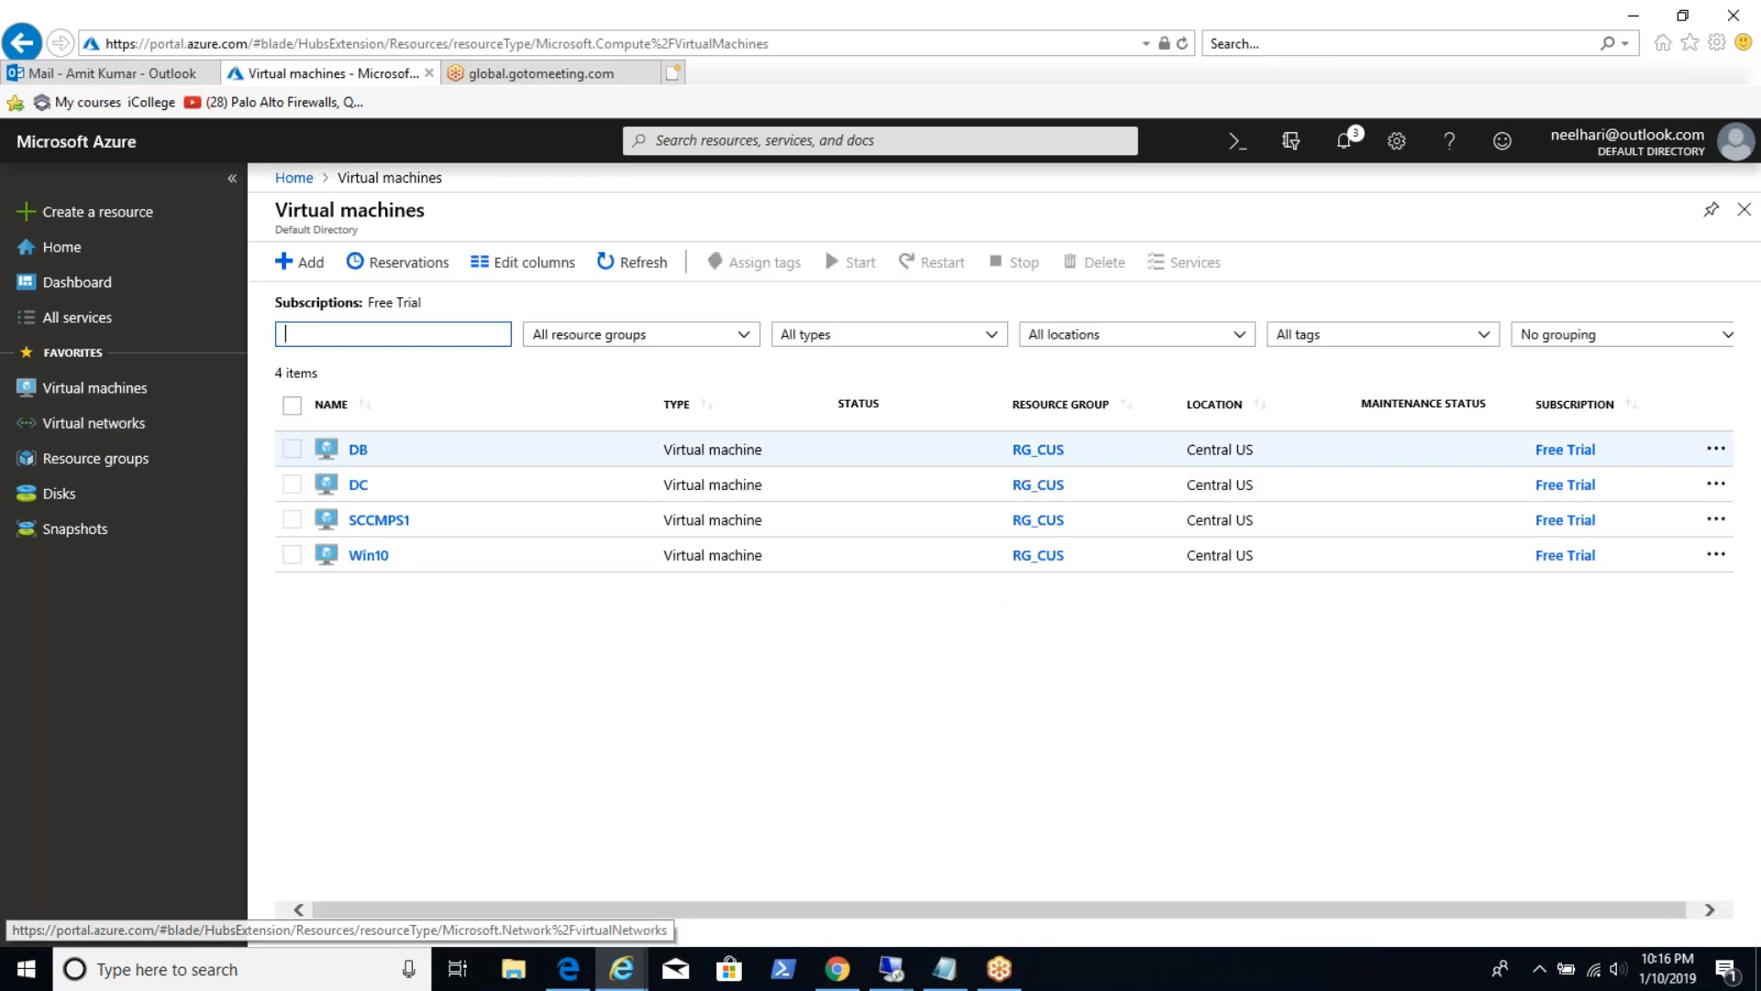
right_click(362, 561)
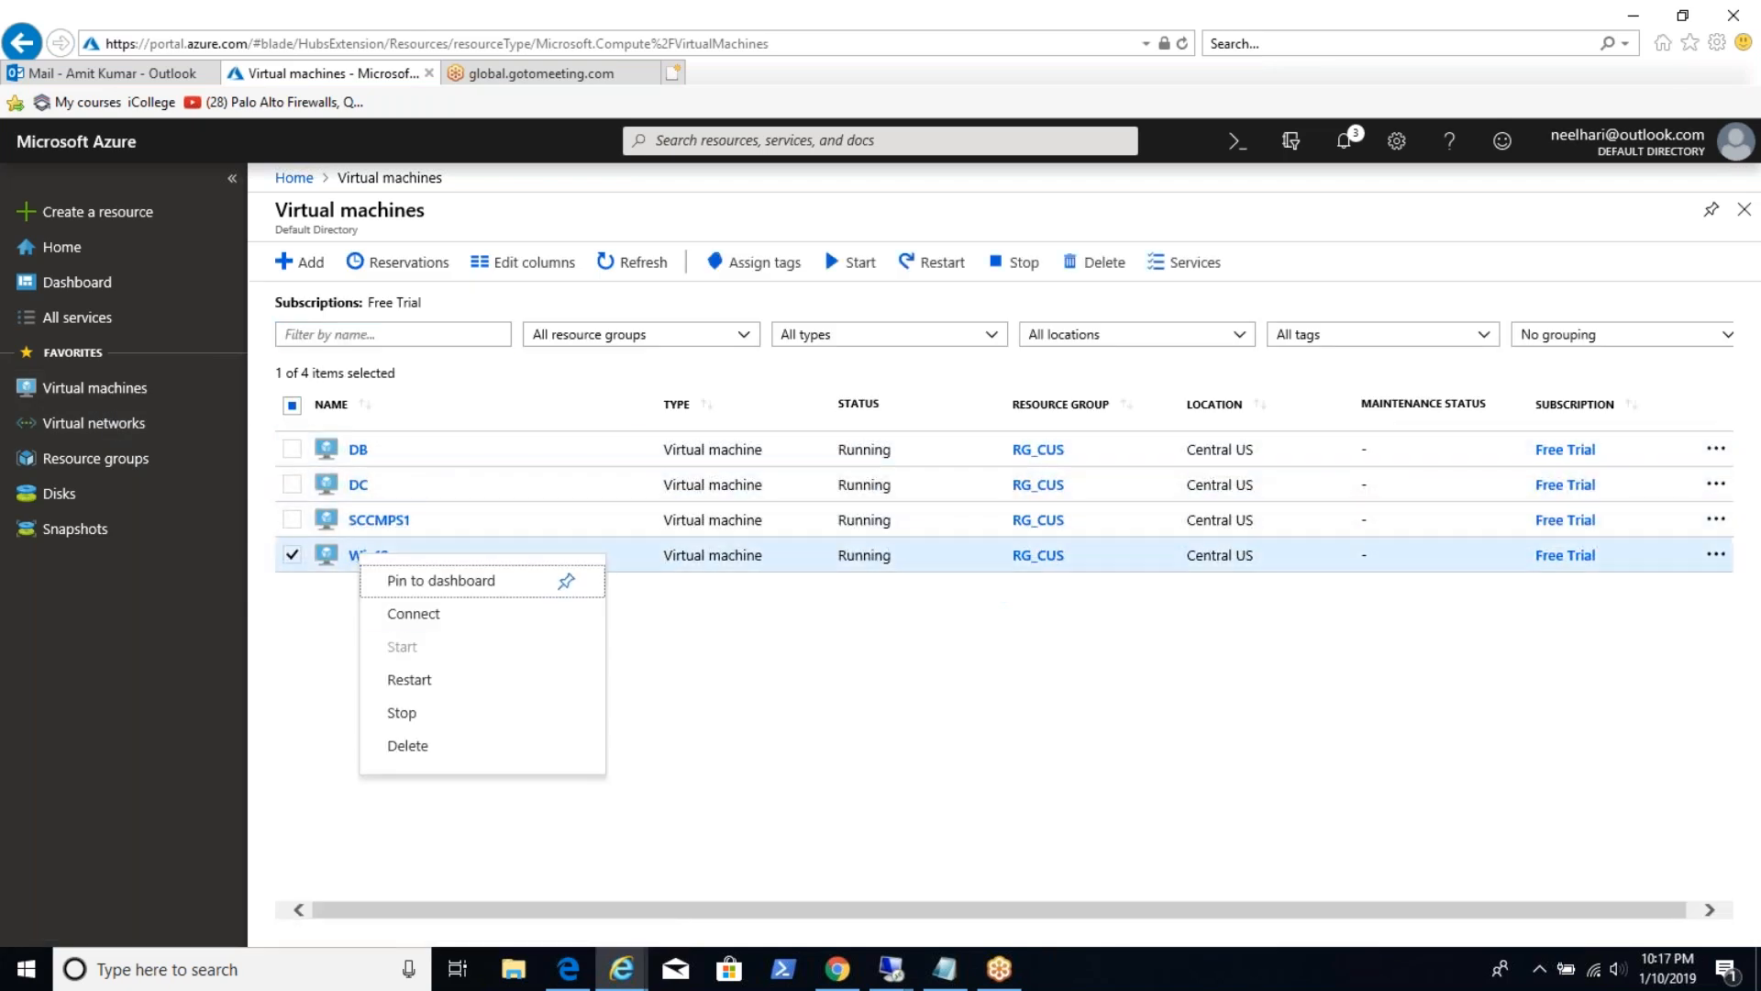
left_click(381, 614)
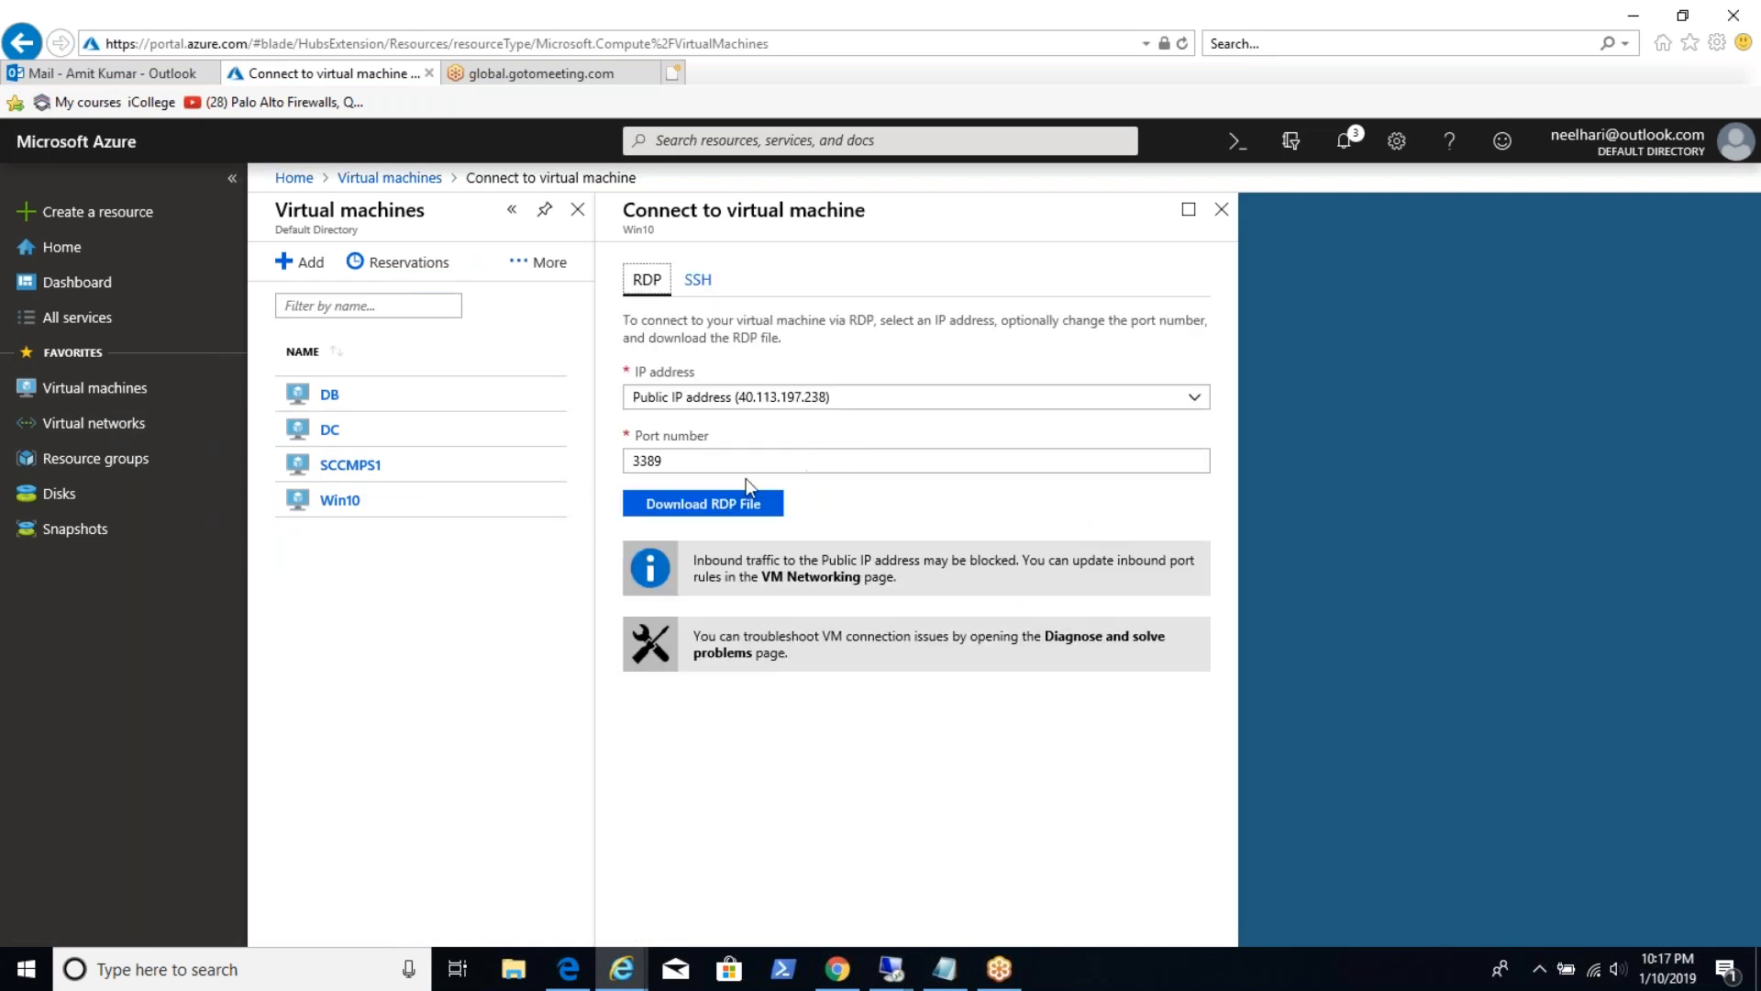
left_click(724, 505)
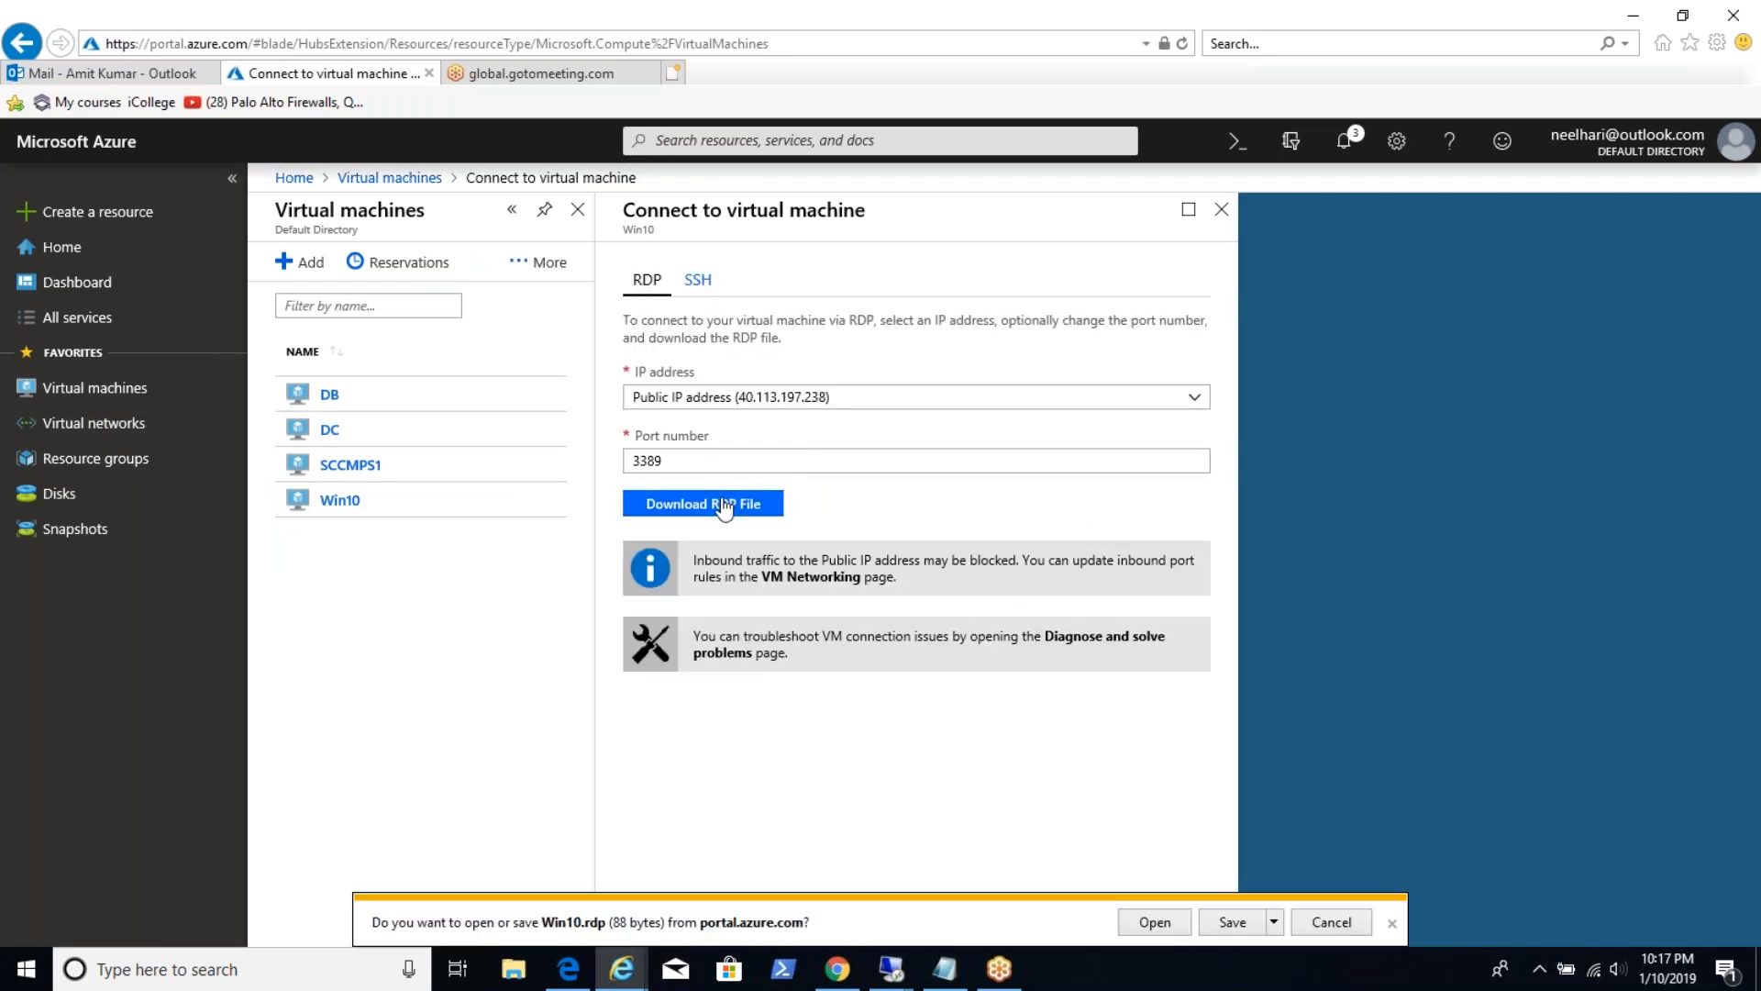
left_click(1146, 924)
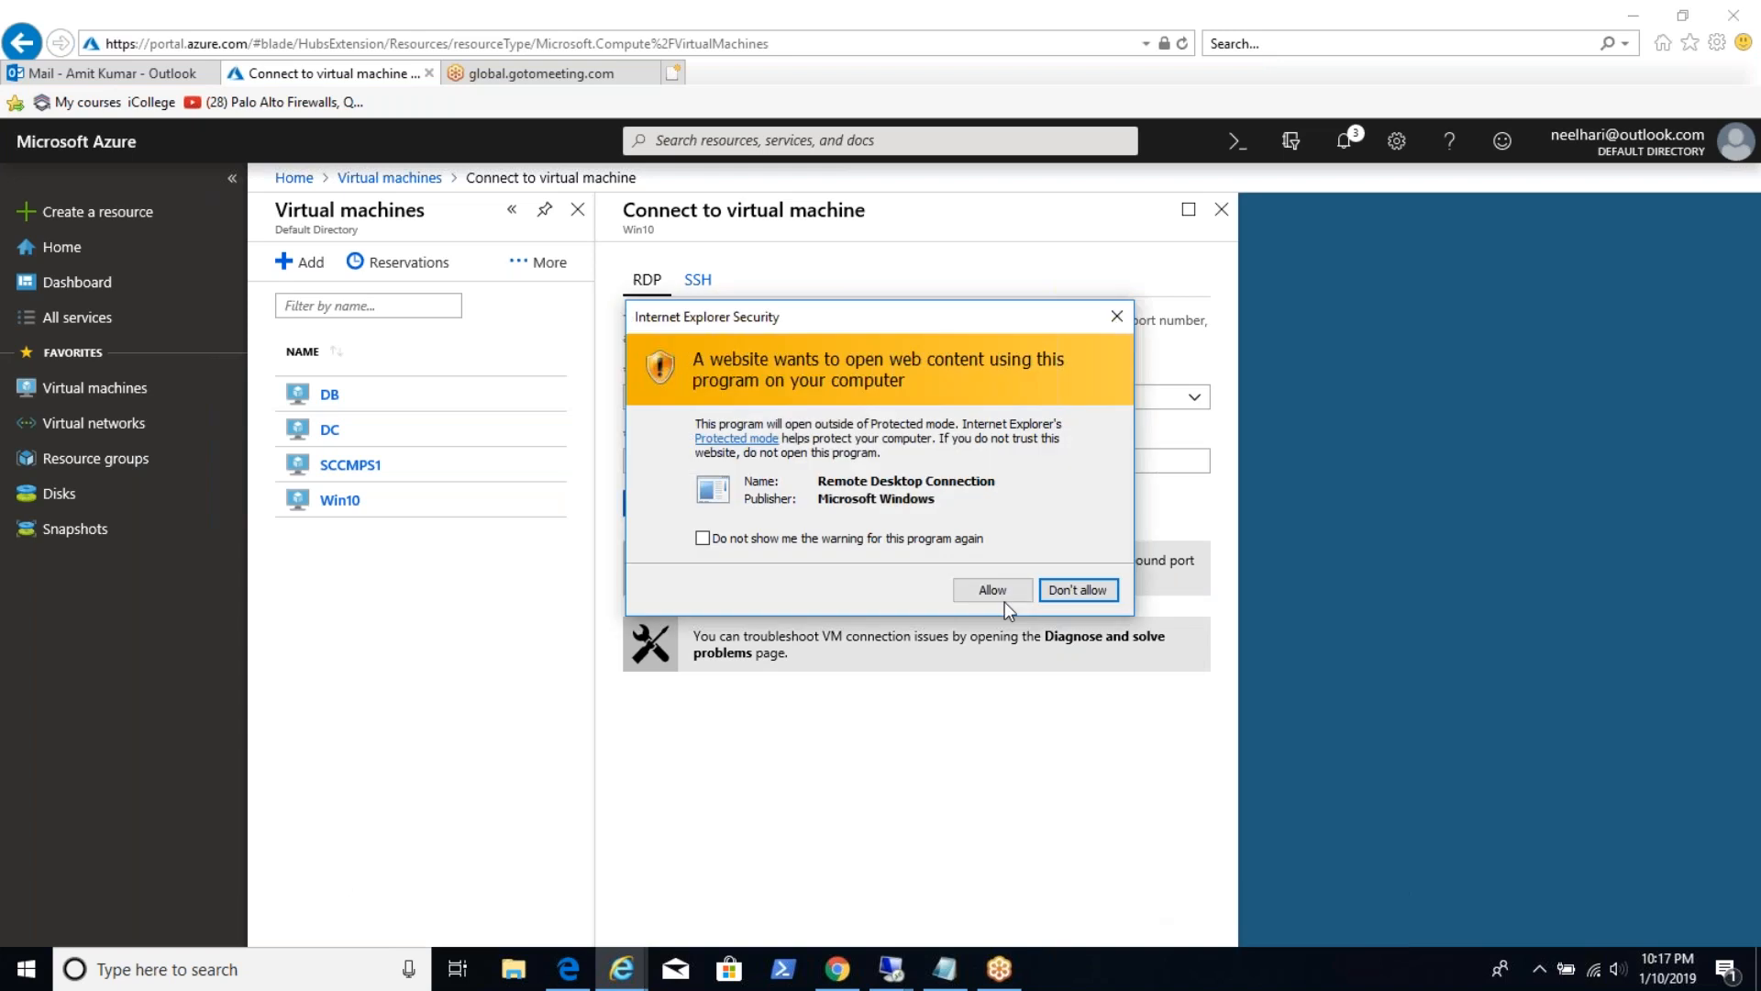
left_click(993, 589)
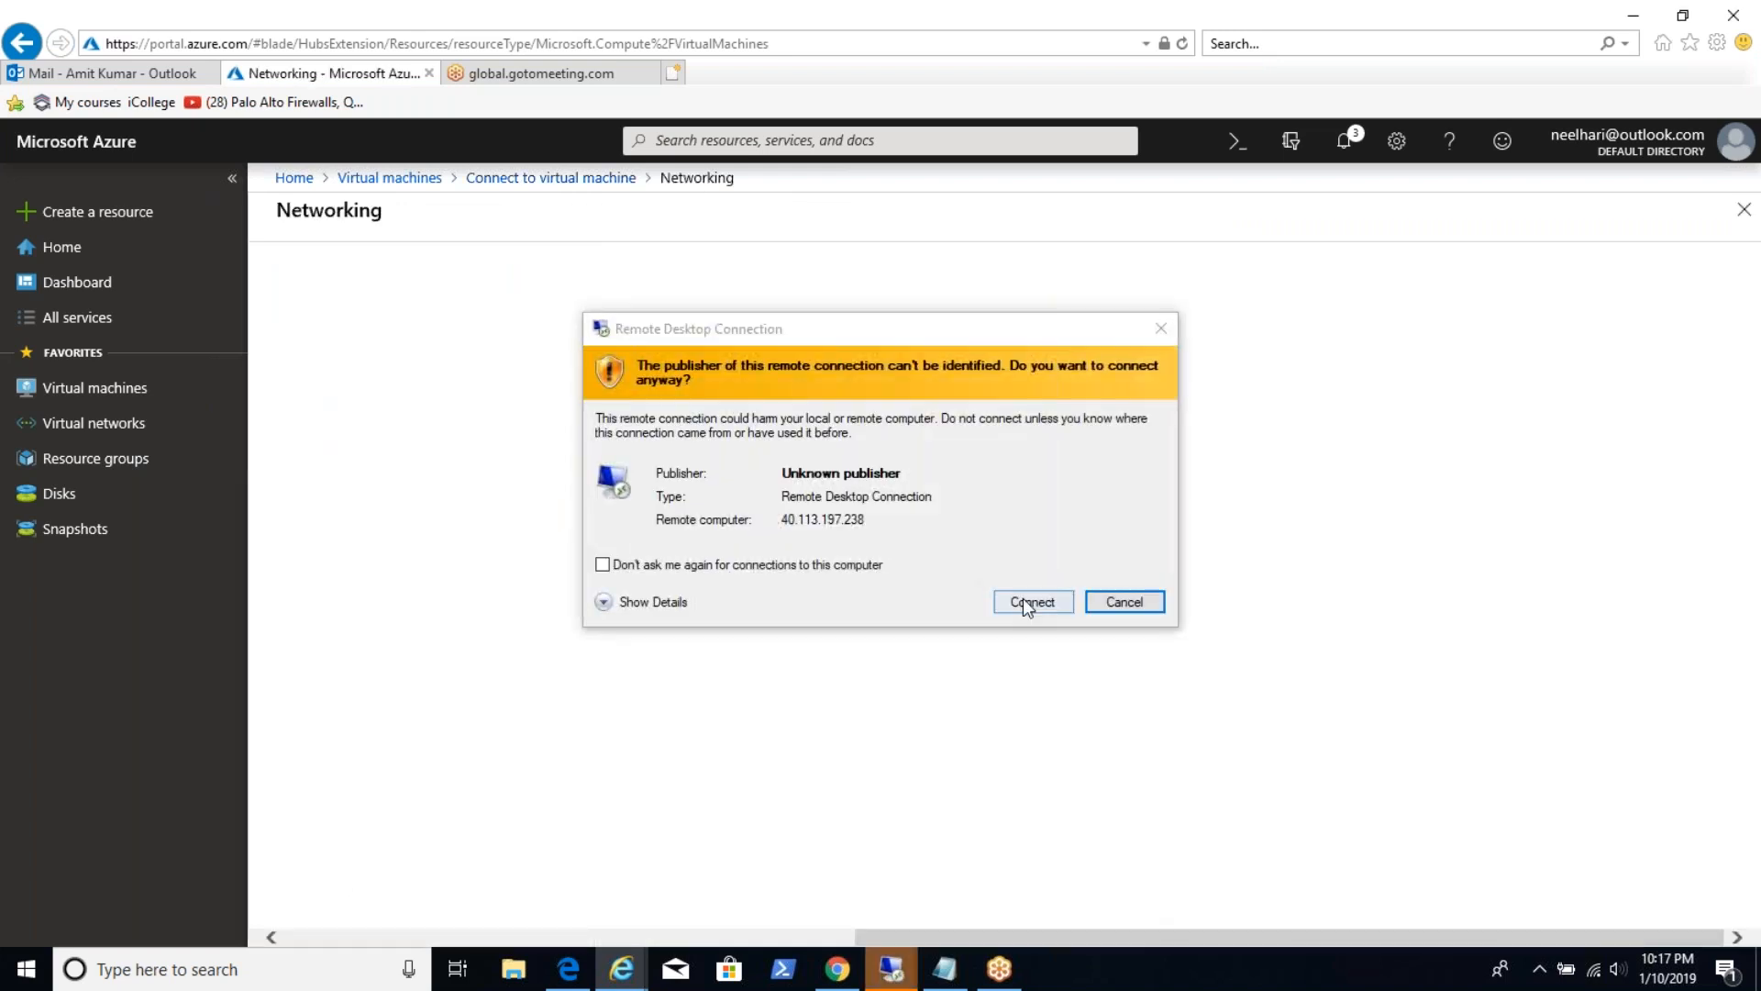
left_click(1028, 603)
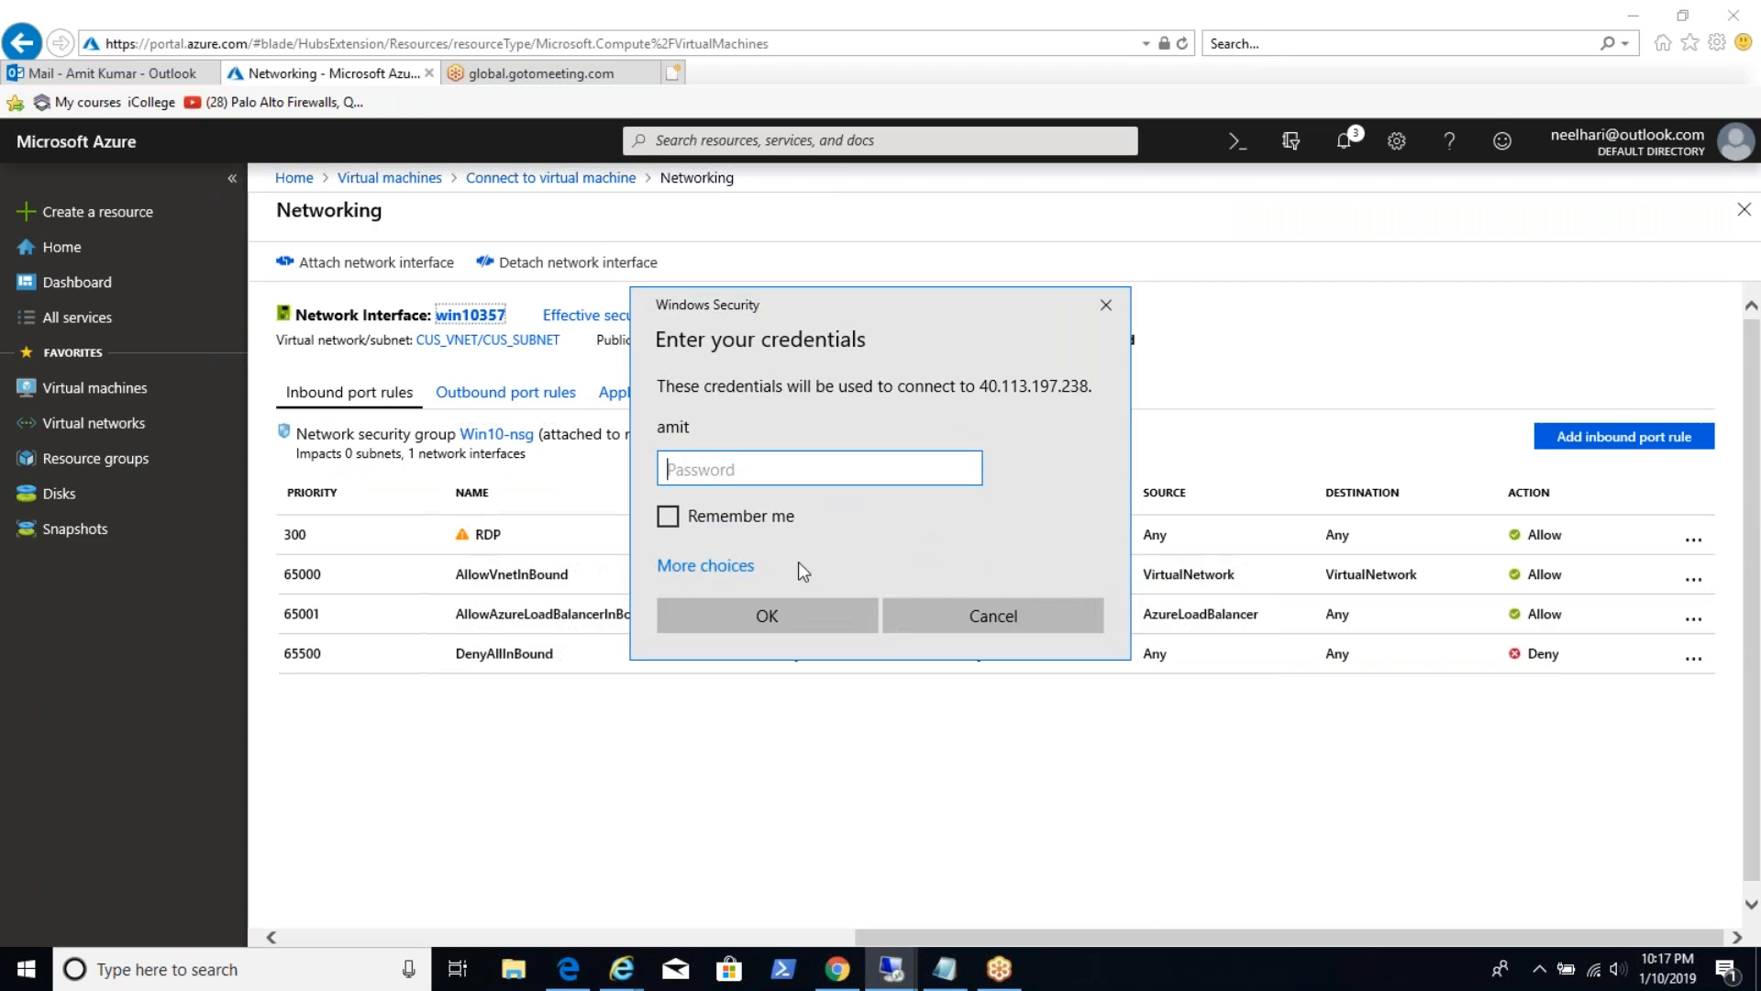
Choose a different account for the Win10 connection and enter user1 as the user name.
left_click(736, 568)
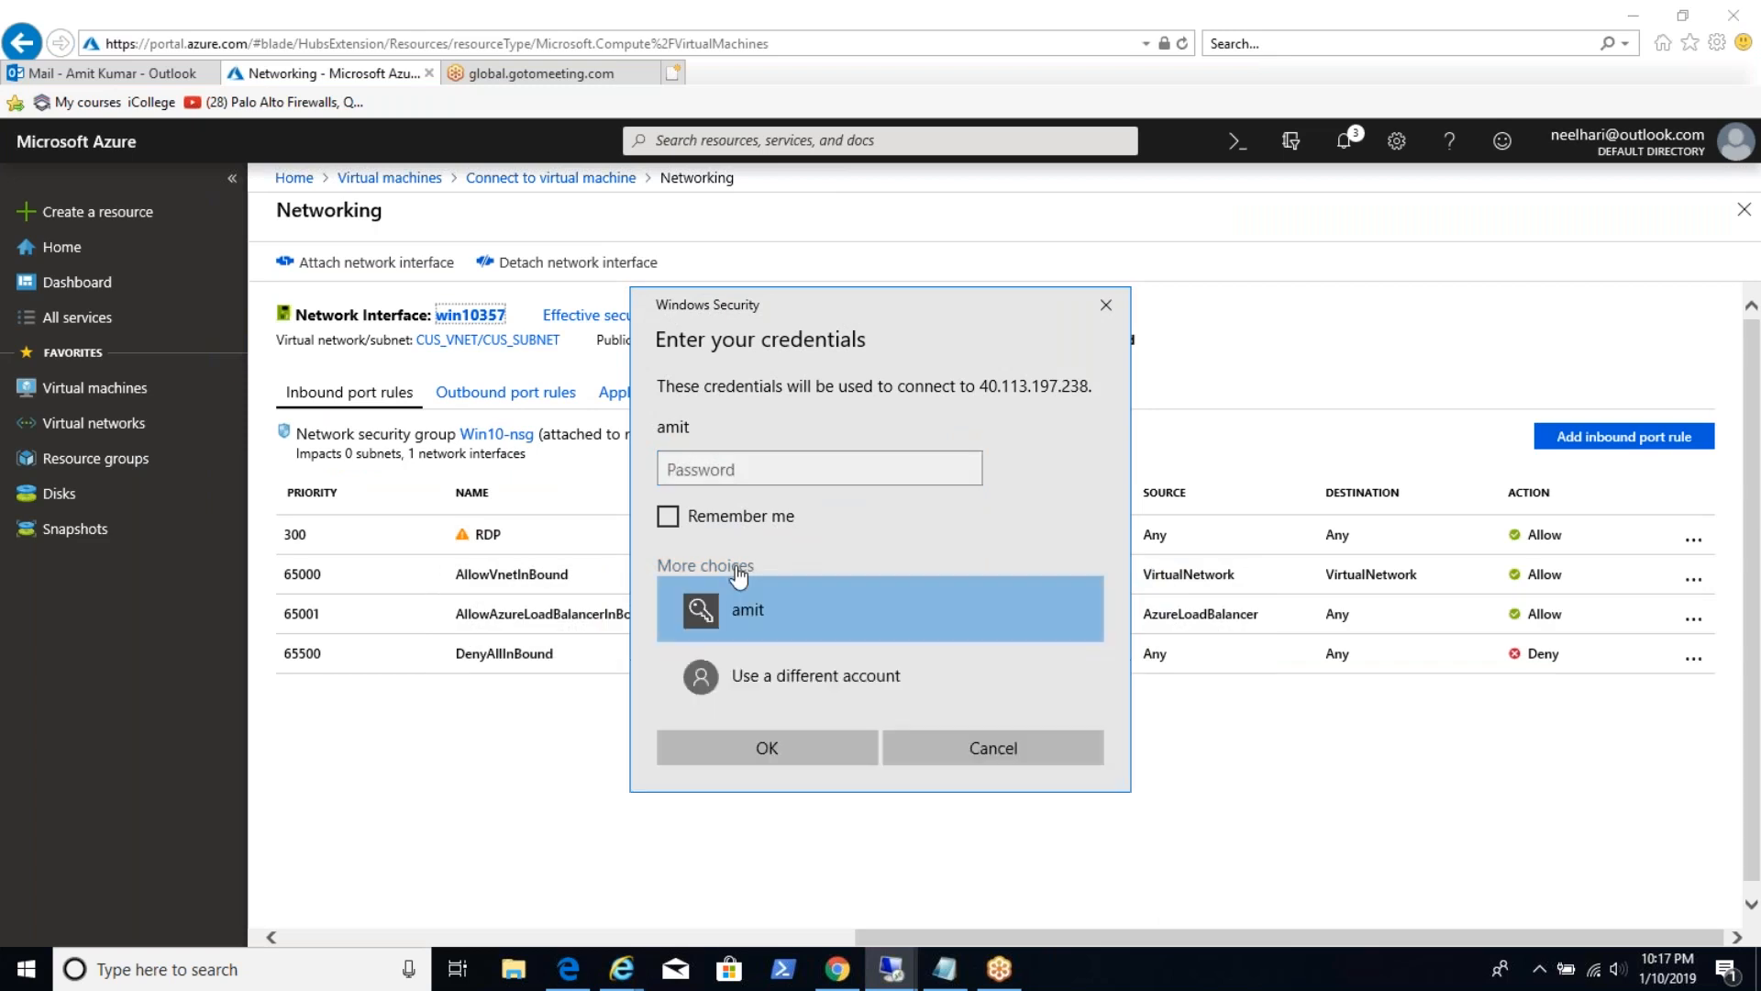
left_click(796, 670)
type("user1")
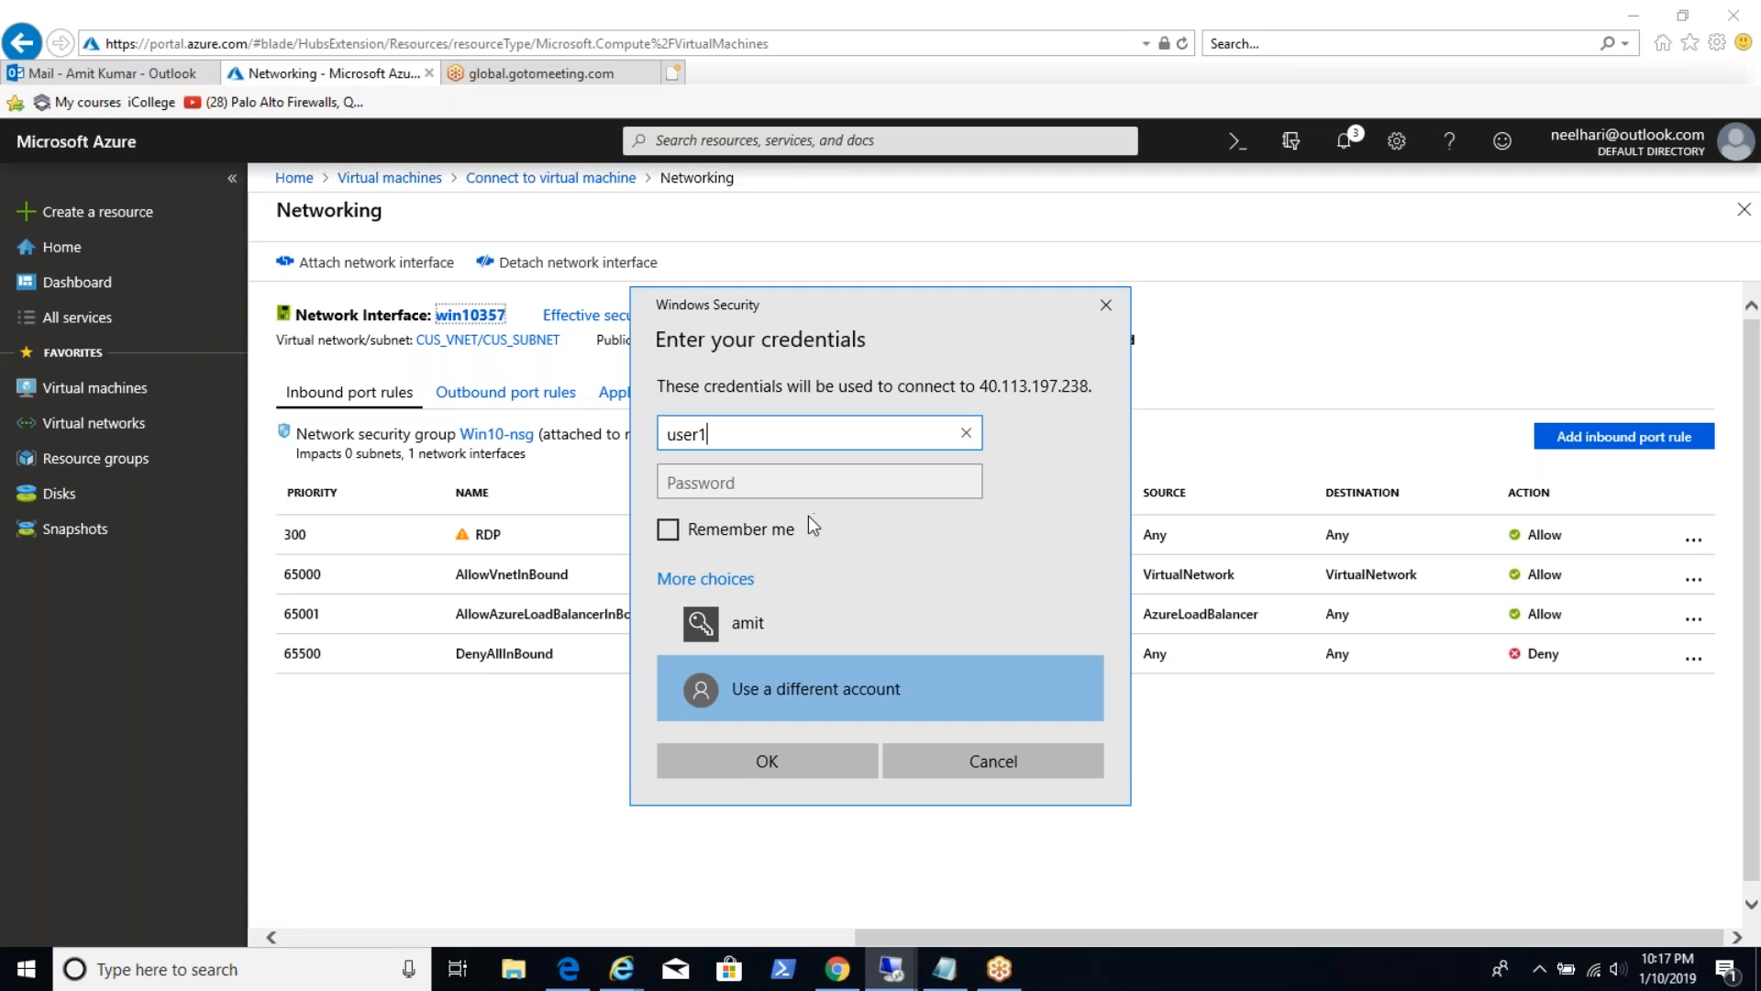
left_click(784, 488)
type("••••••••")
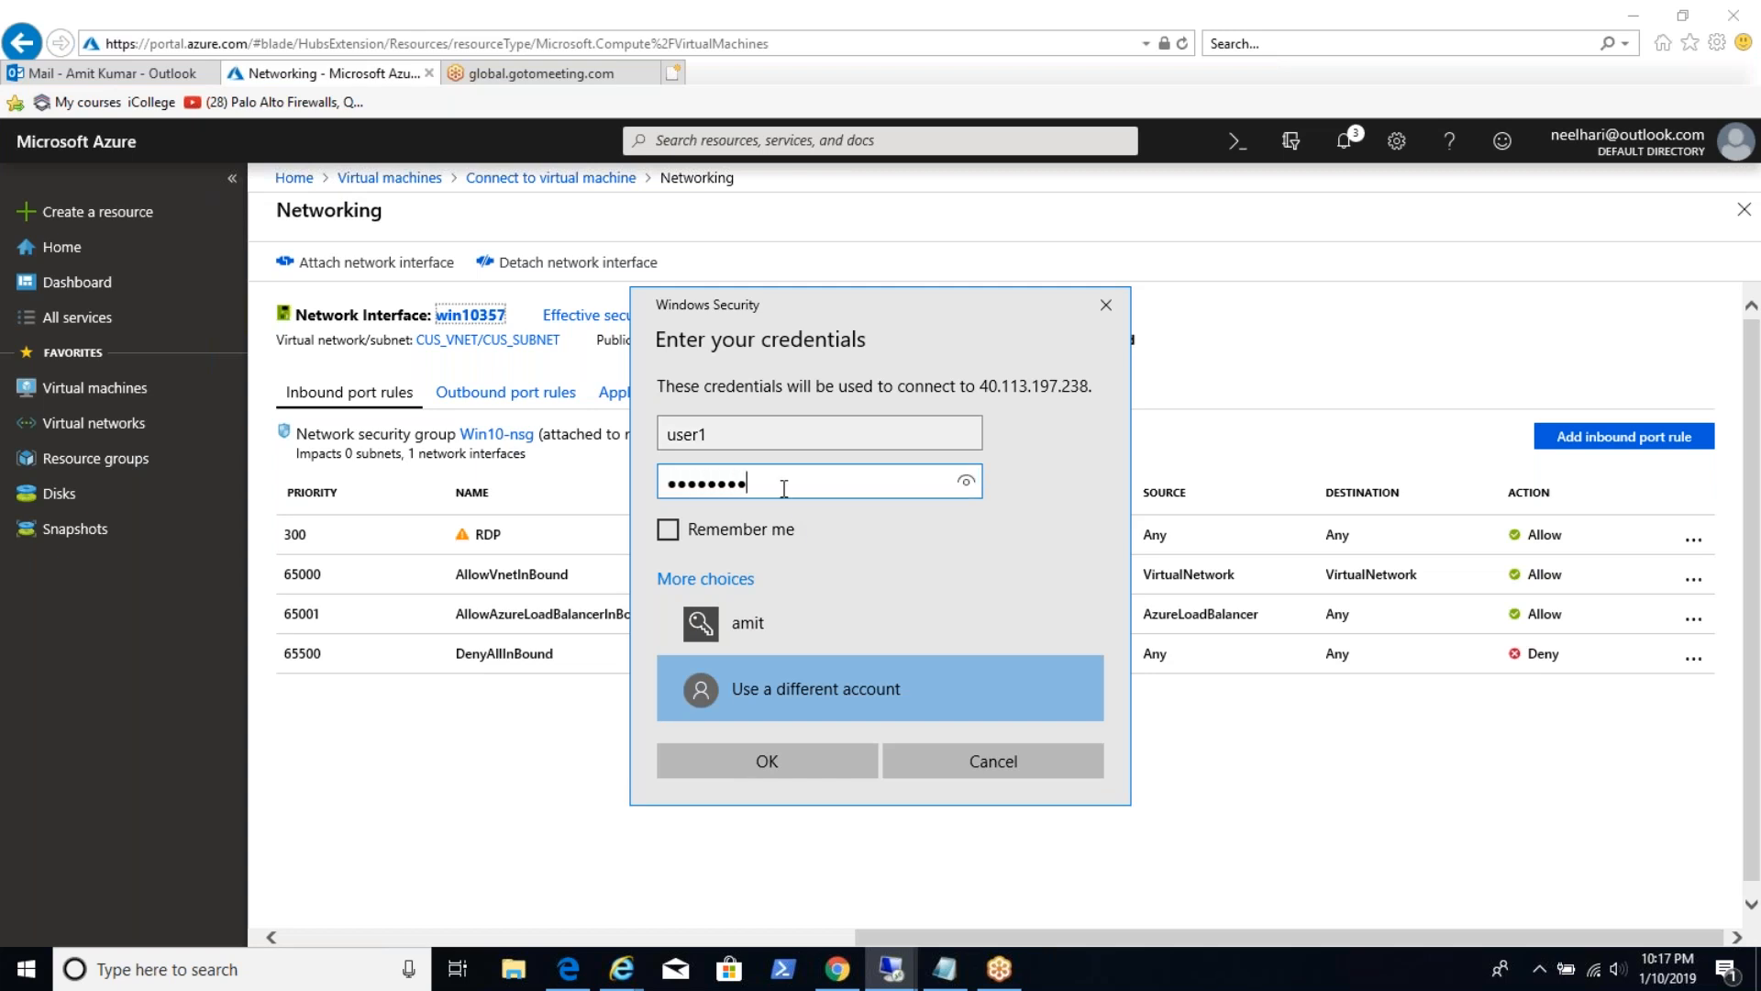
key("BackSpace")
key("BackSpace")
key("BackSpace")
key("BackSpace")
key("BackSpace")
key("BackSpace")
key("BackSpace")
key("BackSpace")
Try to sign in to Win10 as lab\user1 with the account password, and dismiss the connection message.
left_click(675, 432)
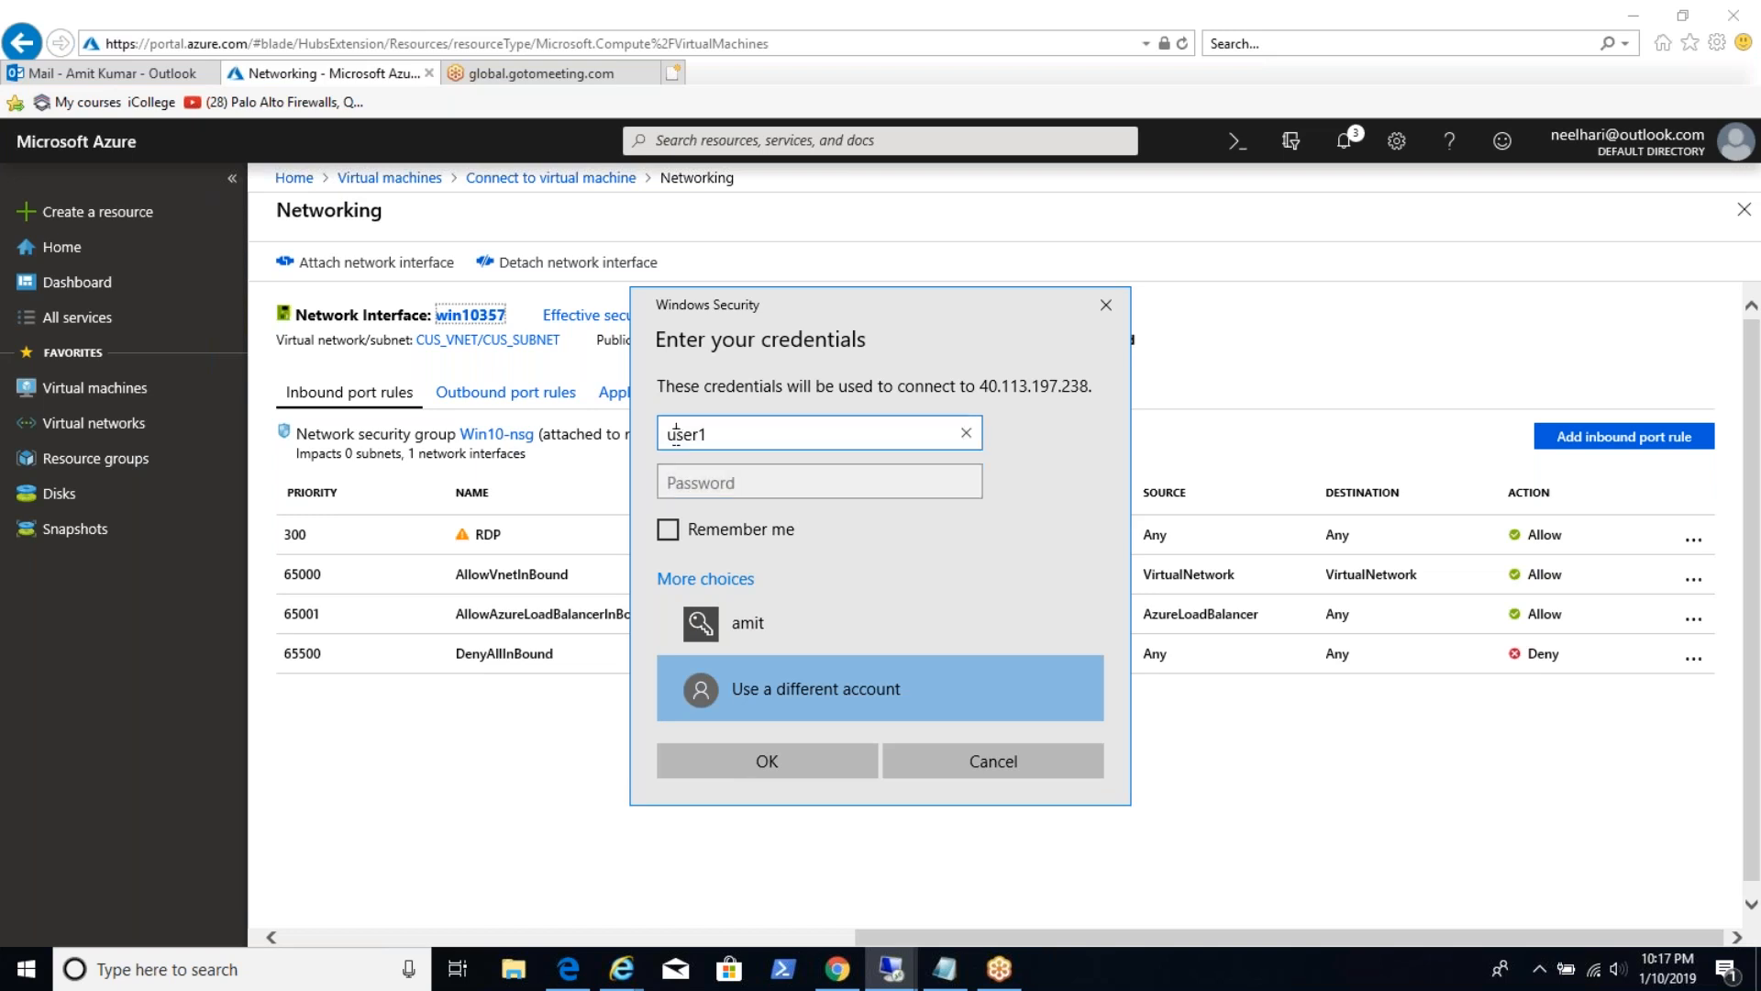
type("lab\\")
left_click(714, 483)
type("************")
key("Return")
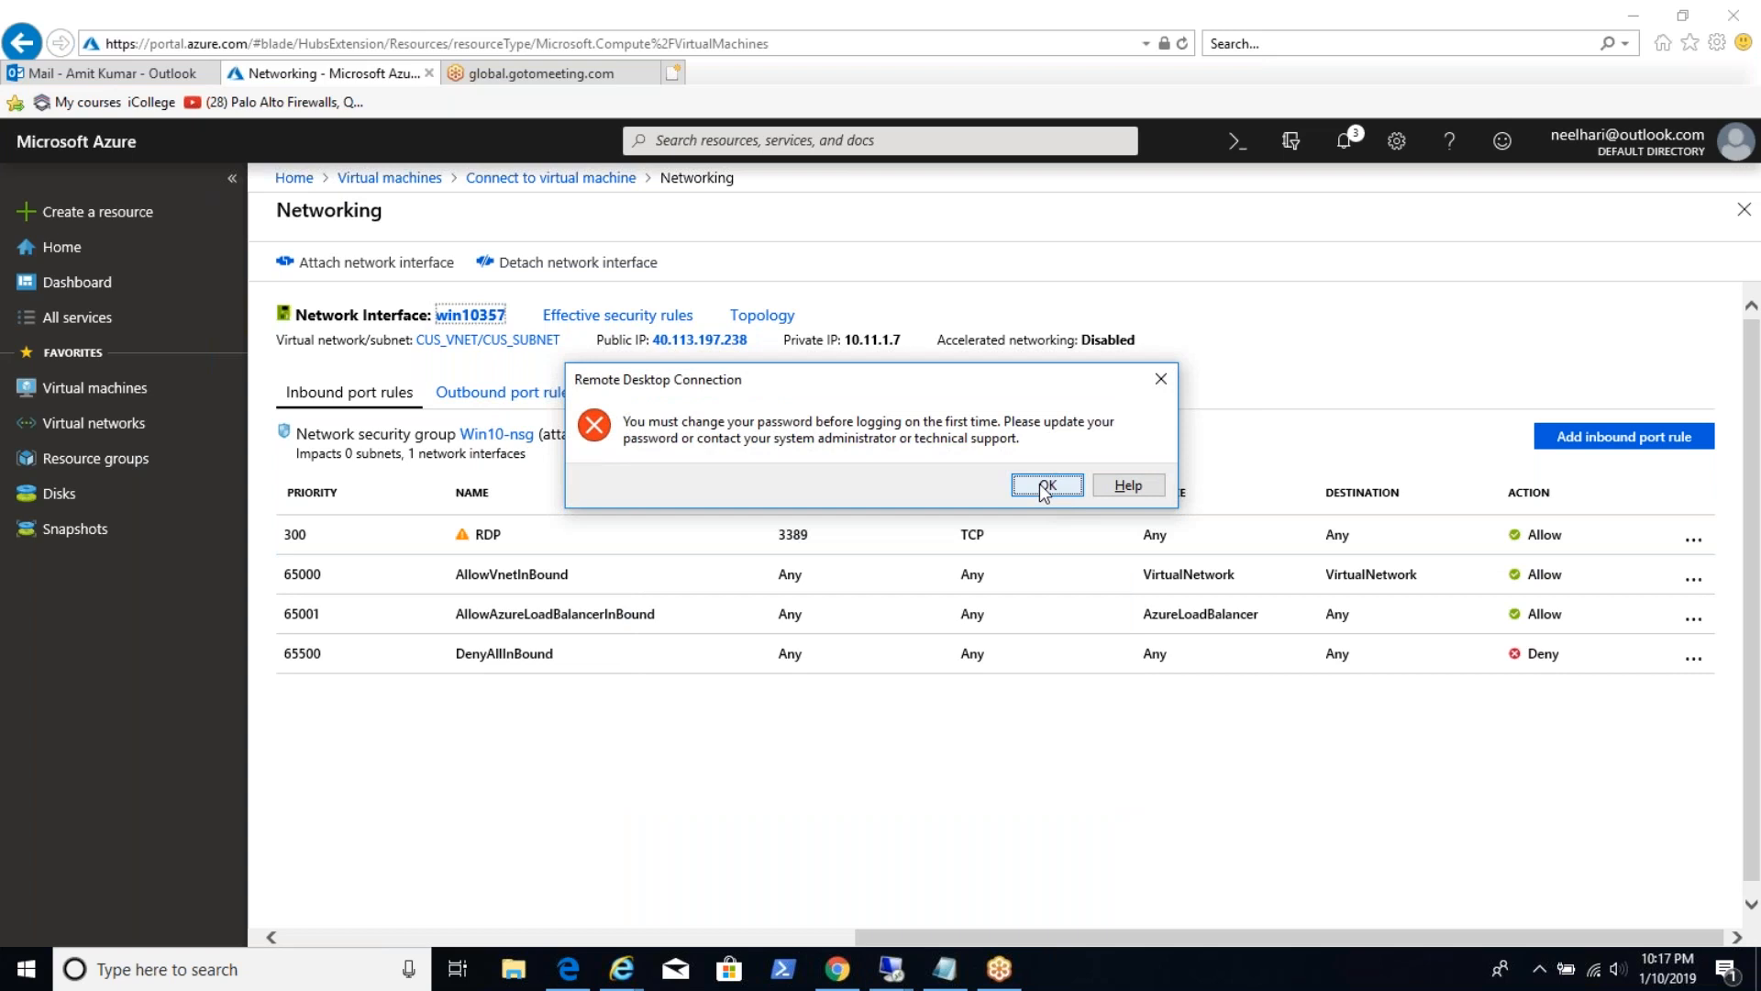
left_click(1044, 493)
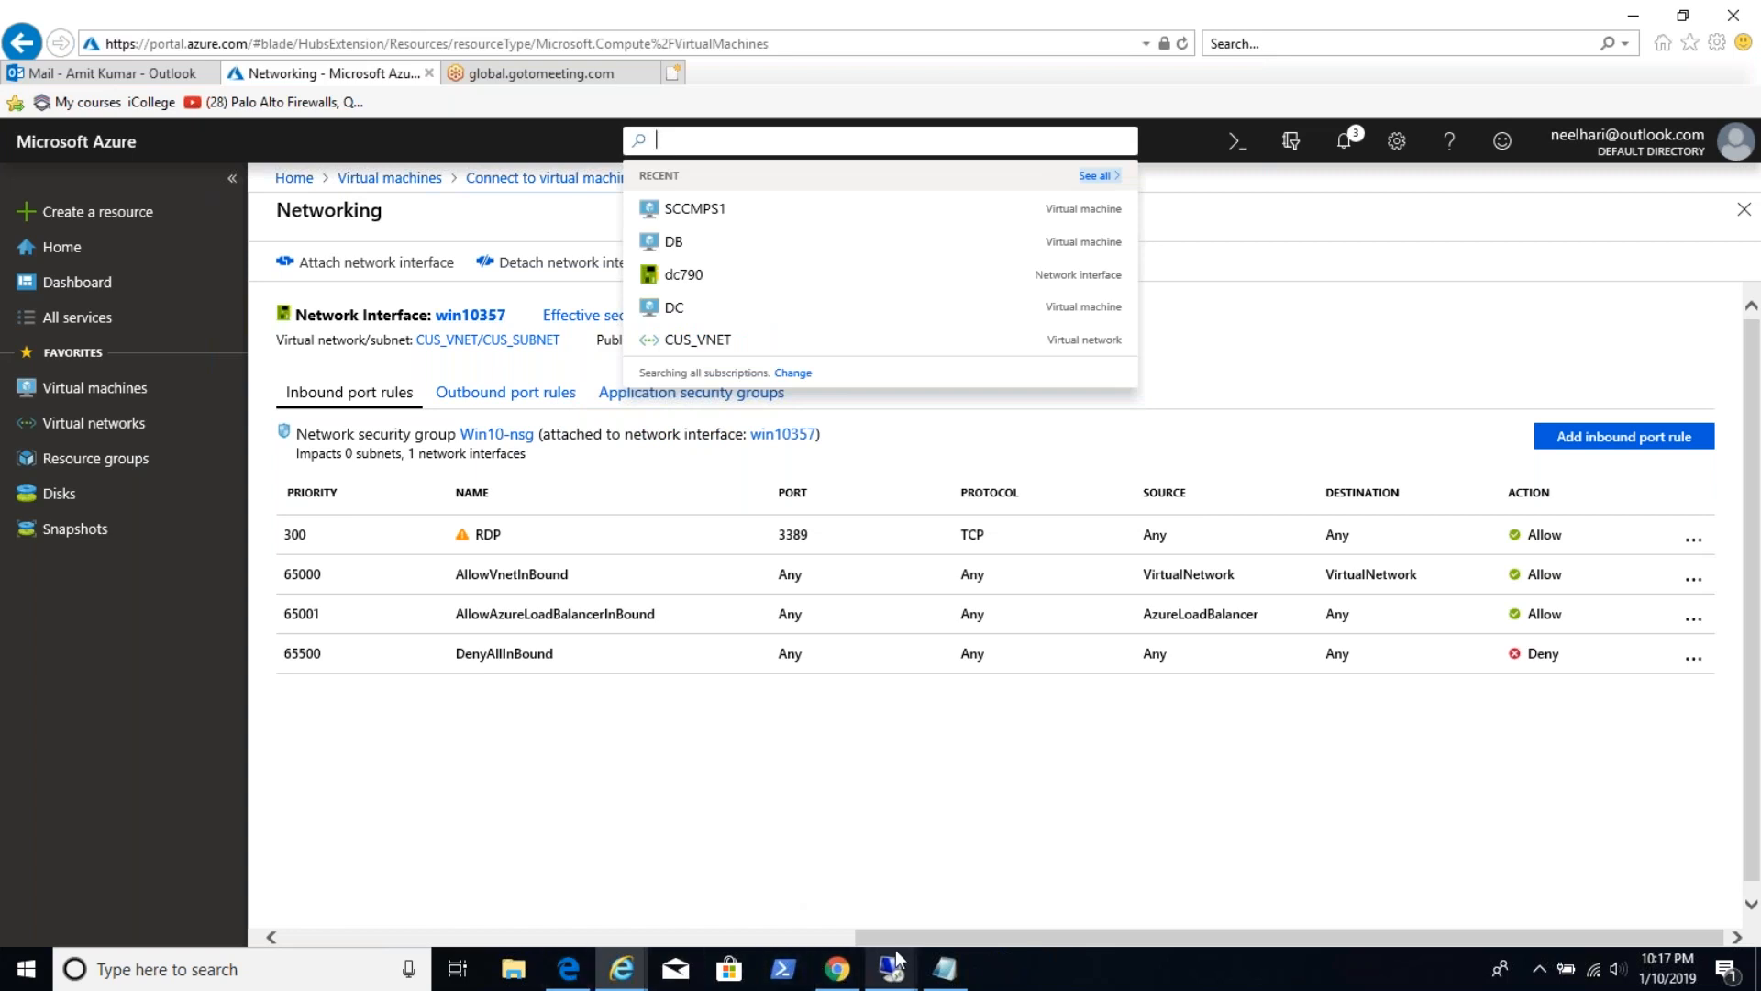
Close the leftover Remote Desktop credential prompt and switch to the DB remote session.
mouse_move(896, 961)
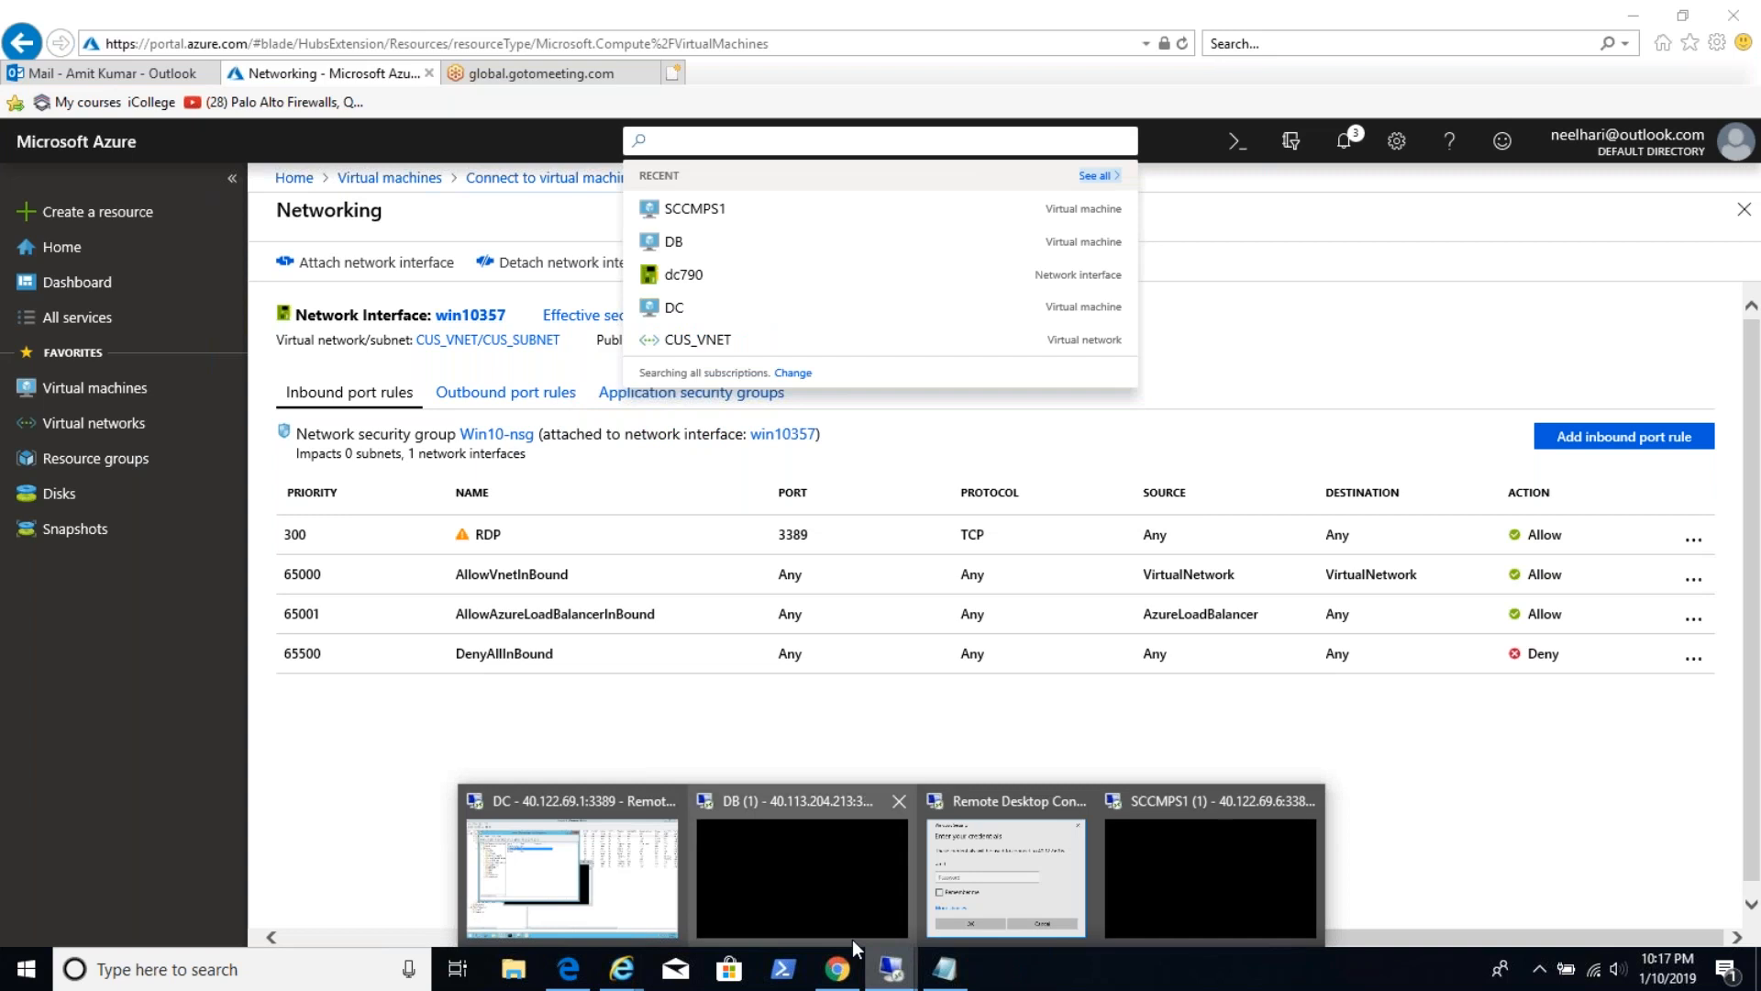
mouse_move(806, 911)
mouse_move(1071, 812)
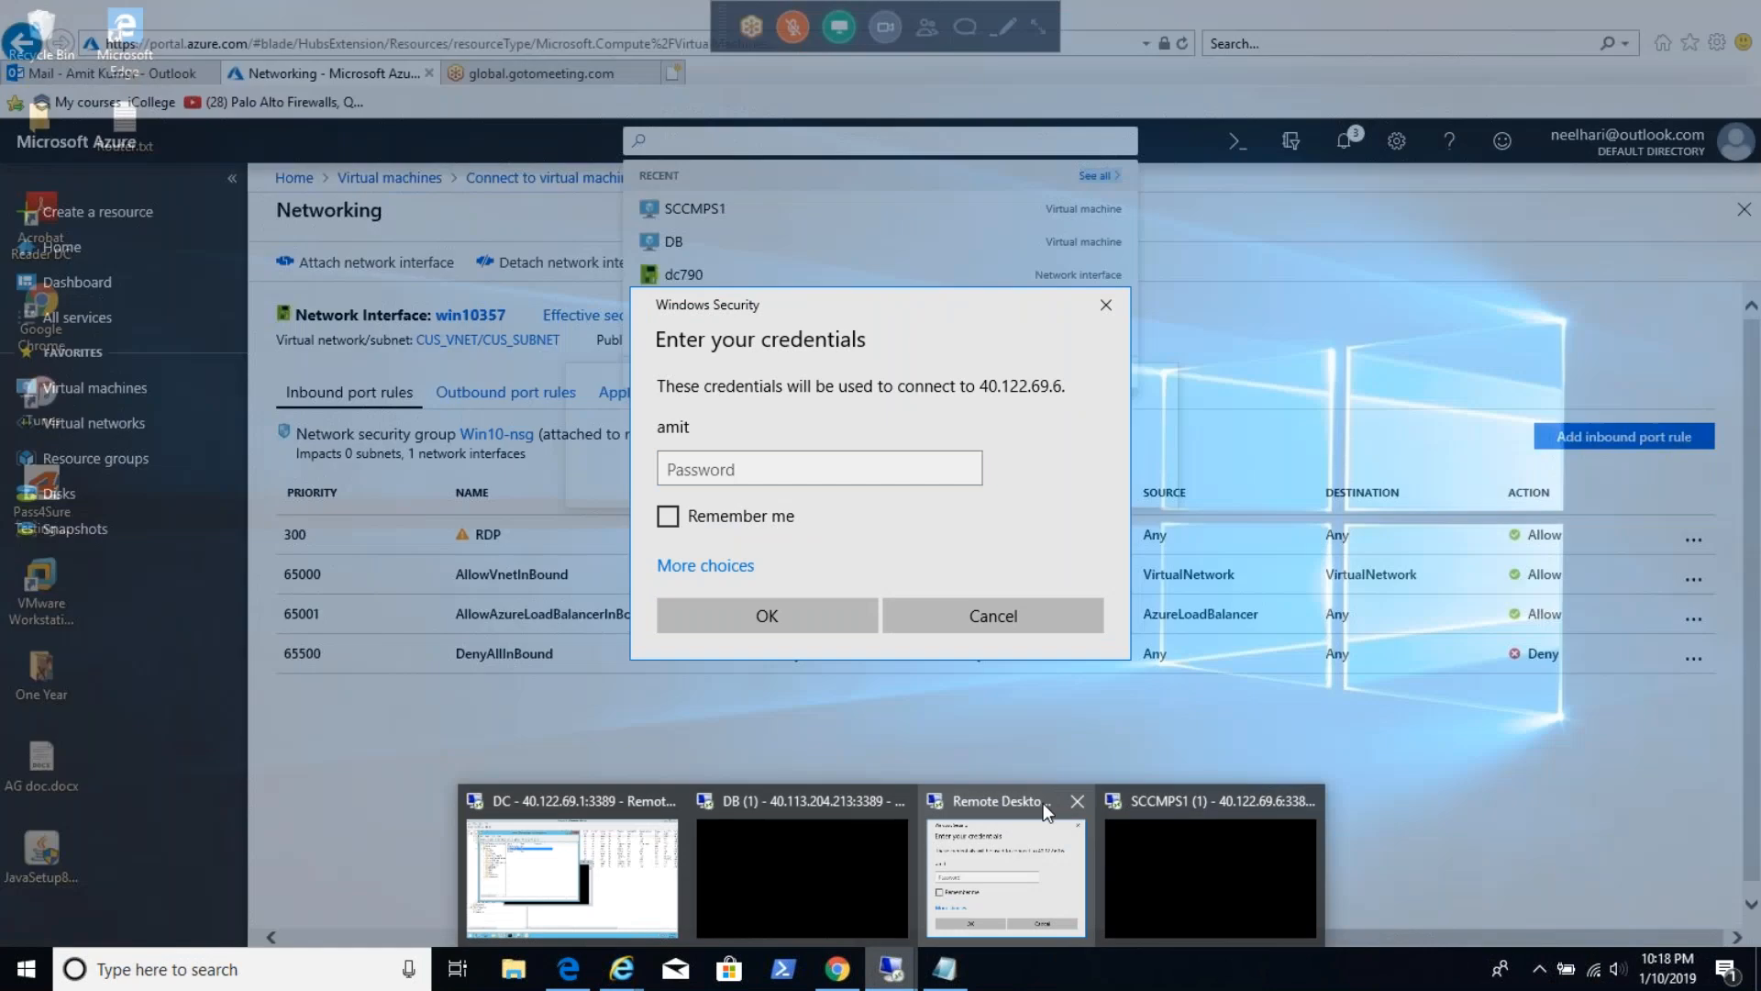
left_click(1075, 801)
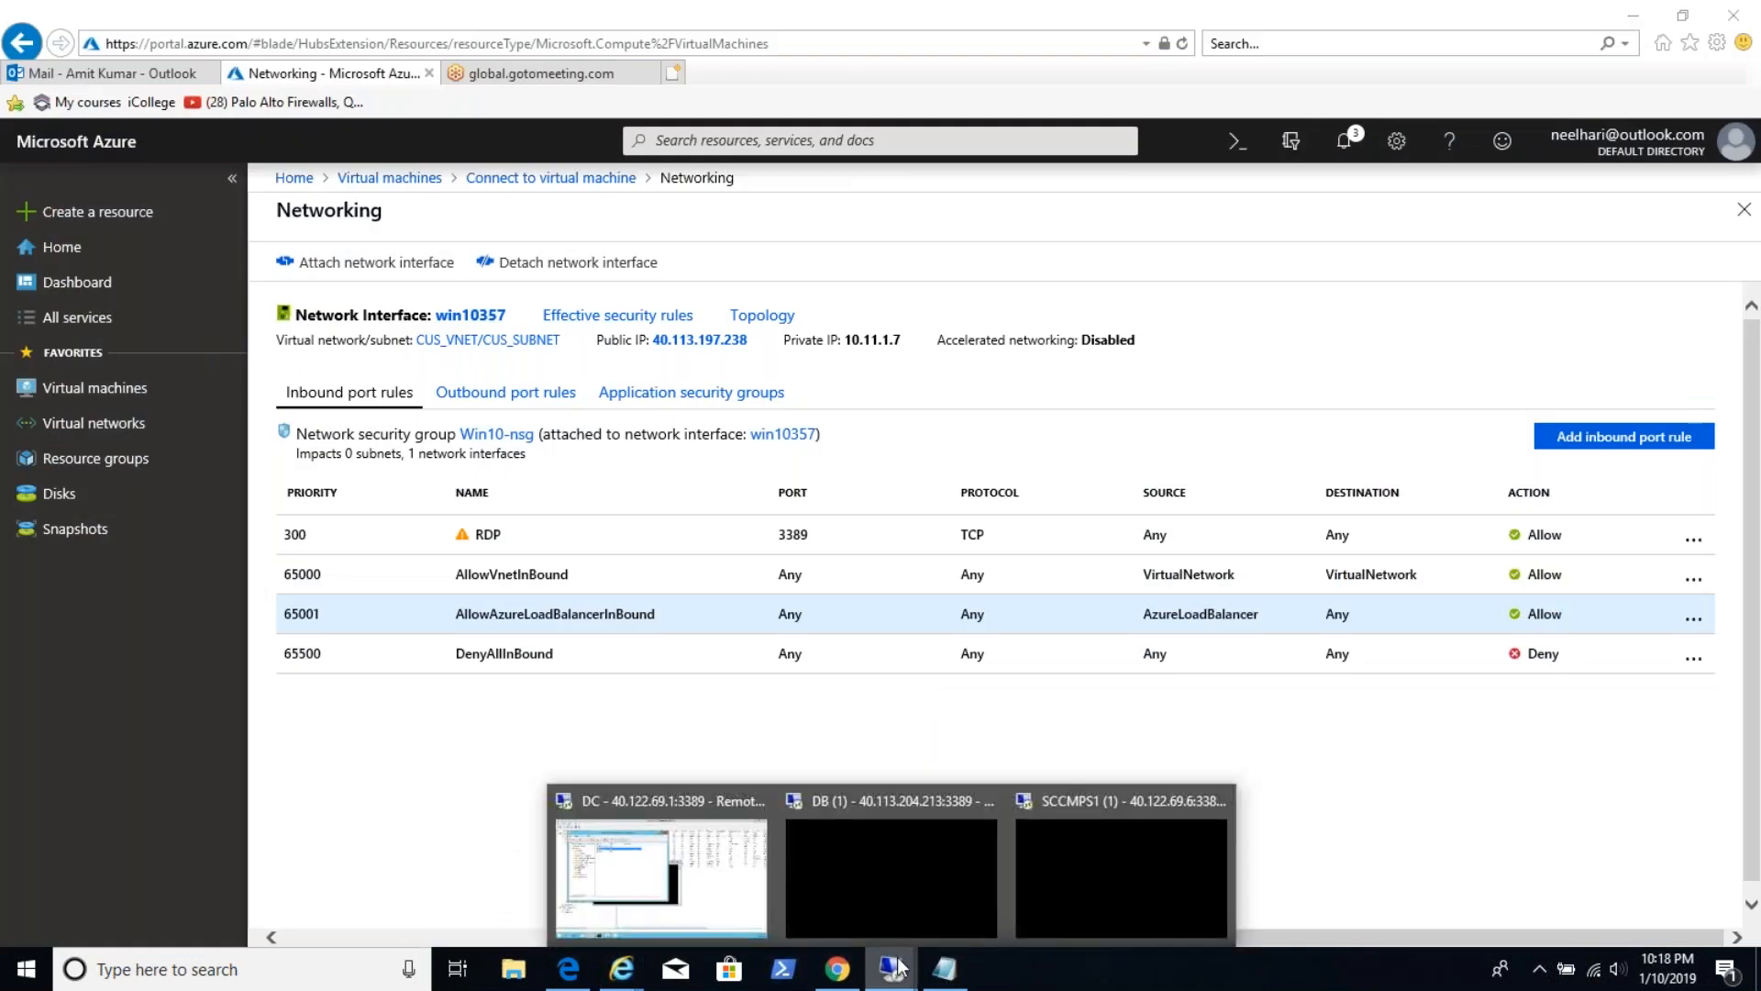
left_click(890, 877)
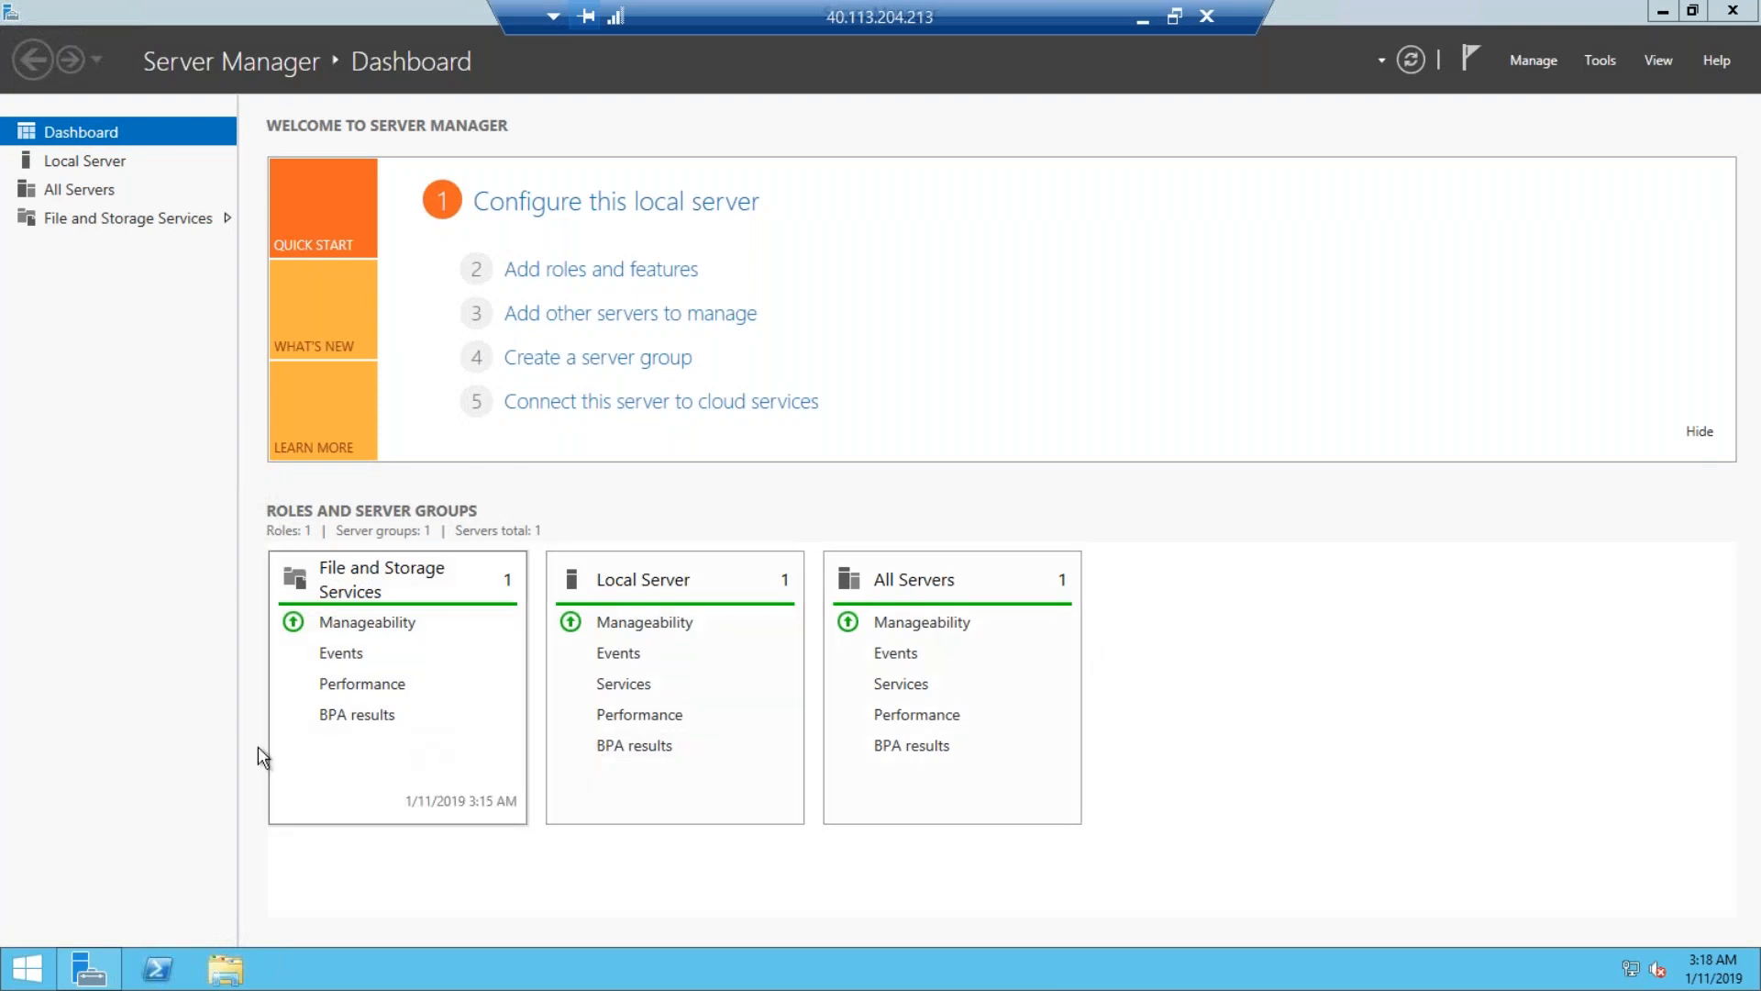
Run firewall.cpl on DB and open the advanced settings of Windows Firewall.
right_click(27, 980)
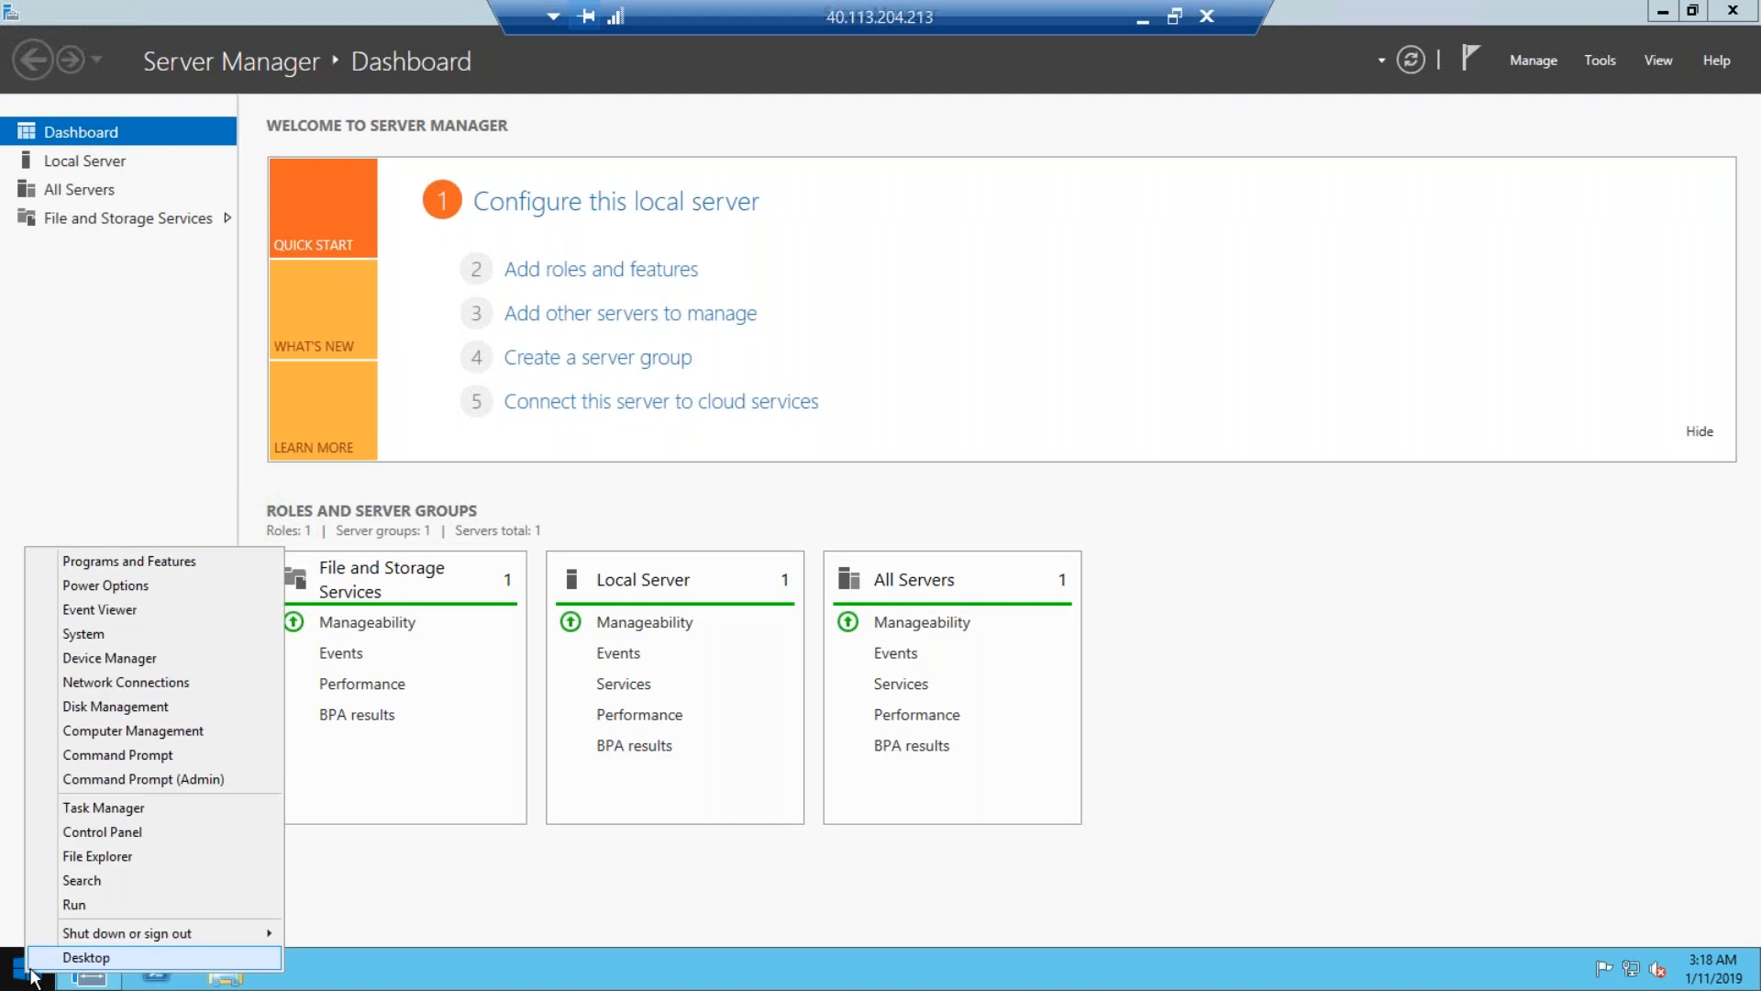
left_click(84, 904)
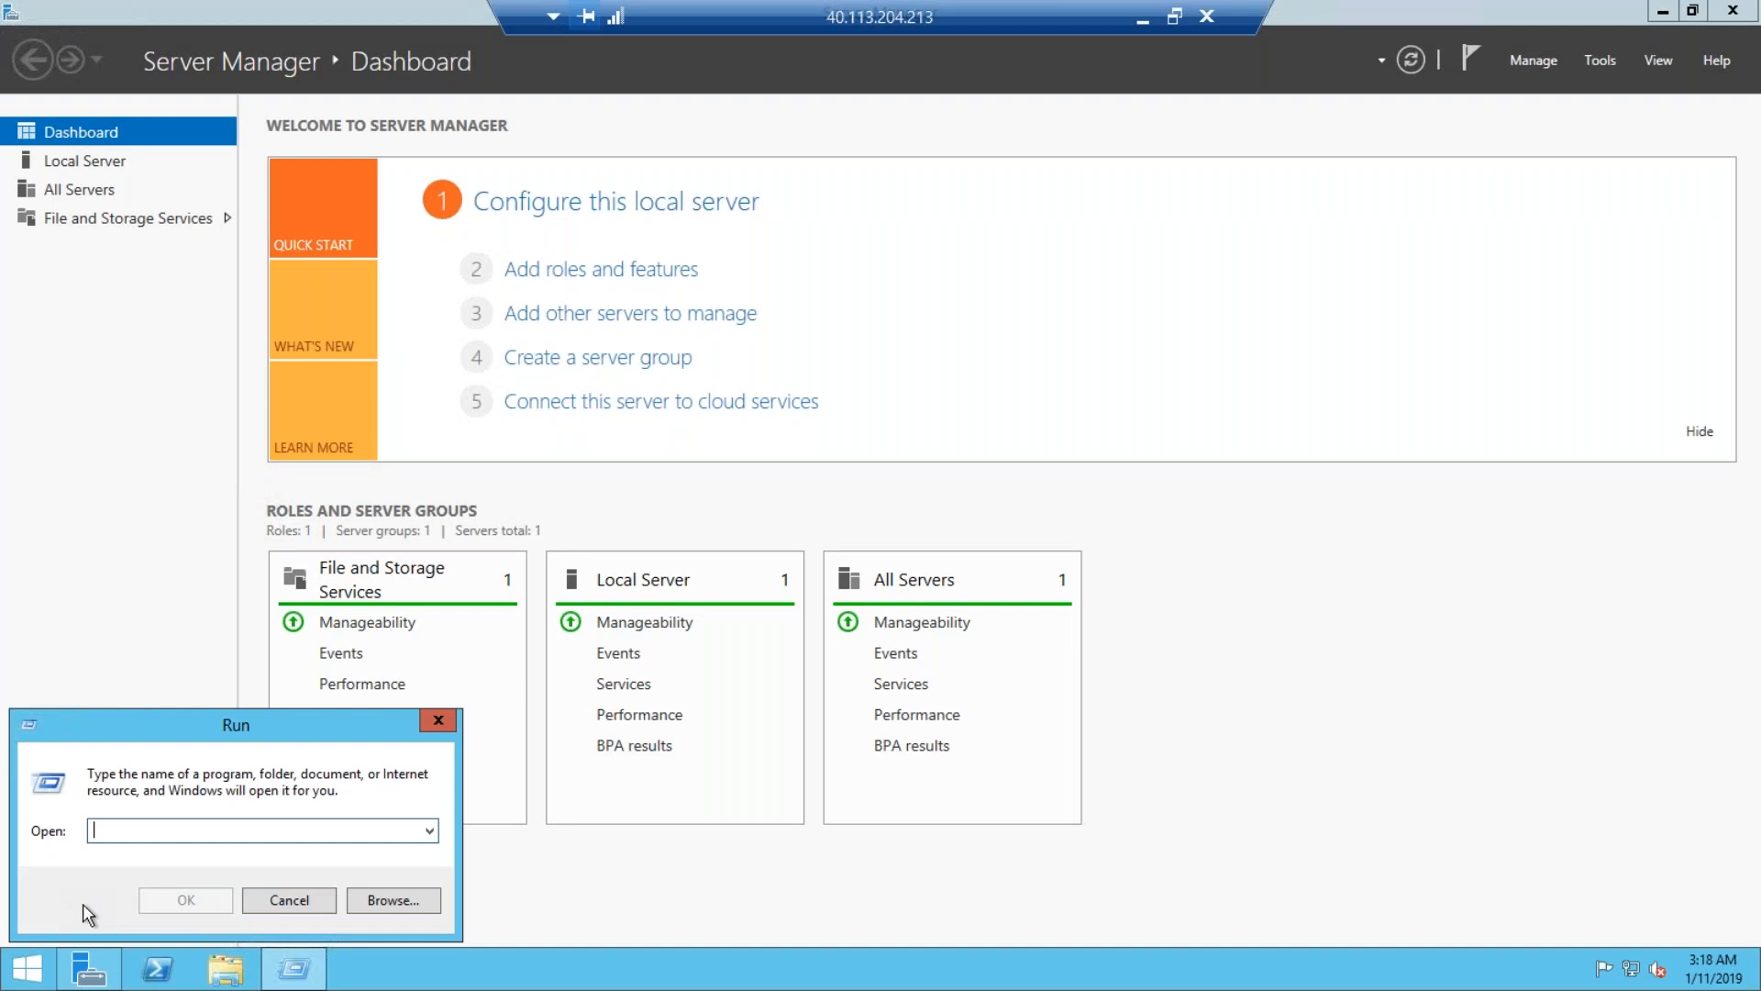
type("firewall.cpl")
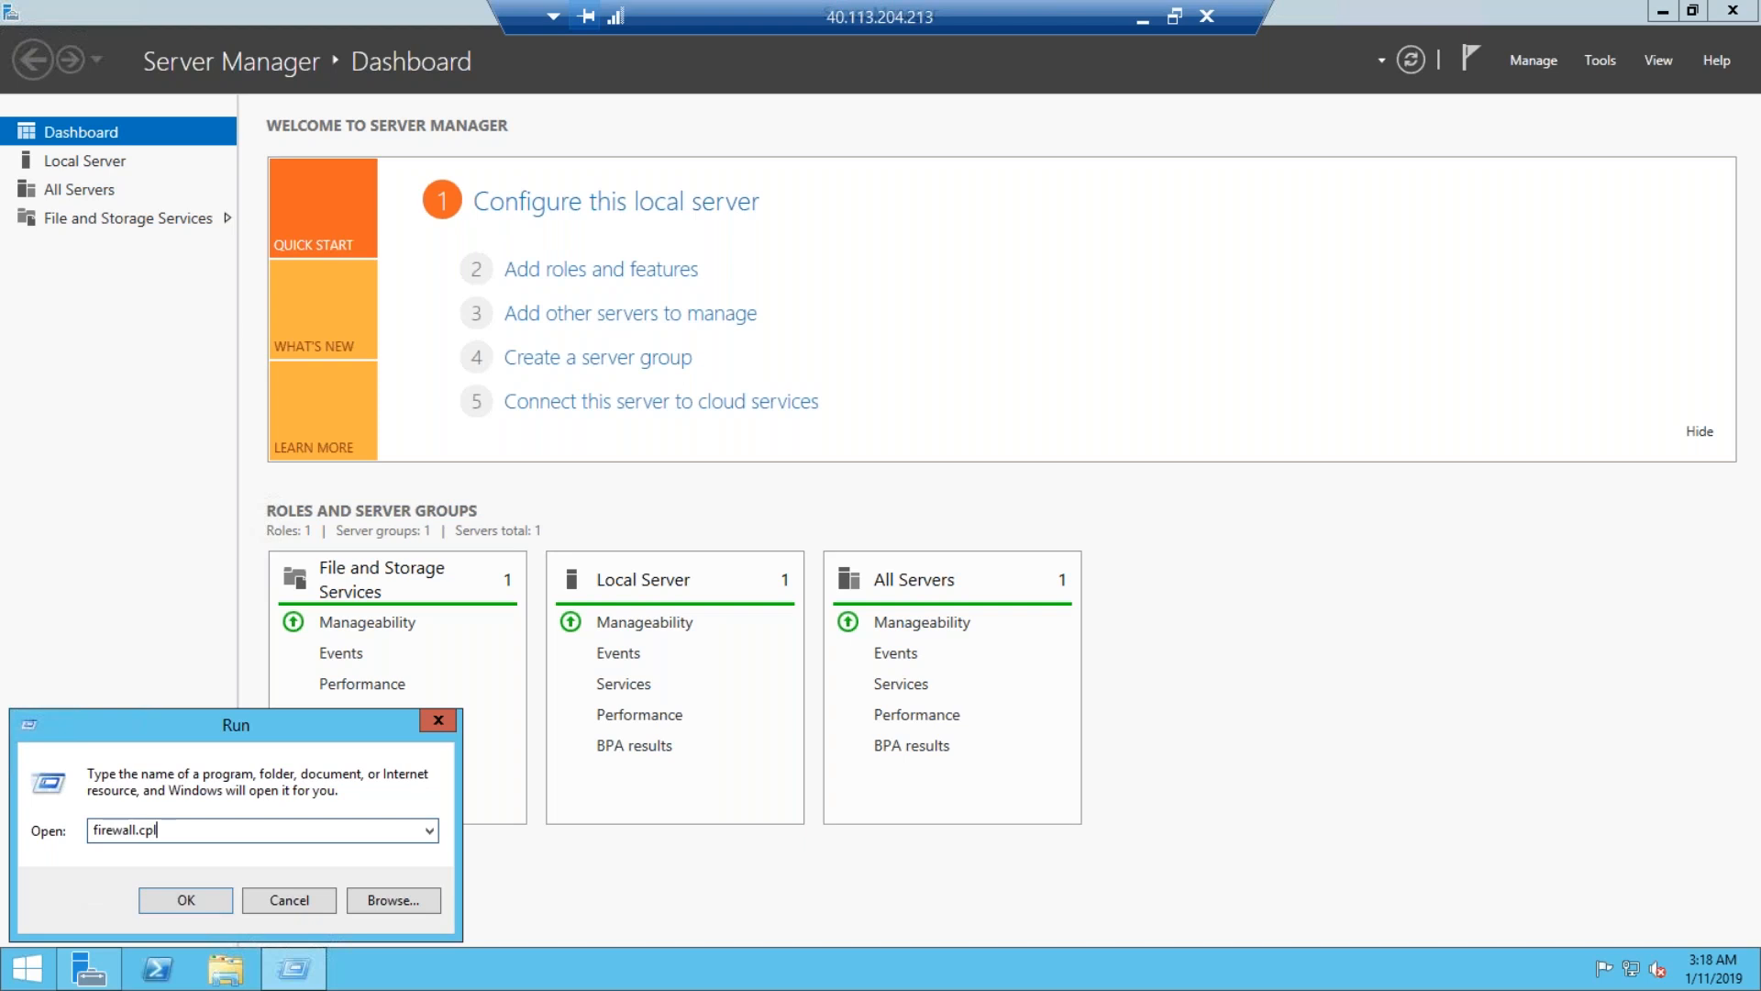
key("Return")
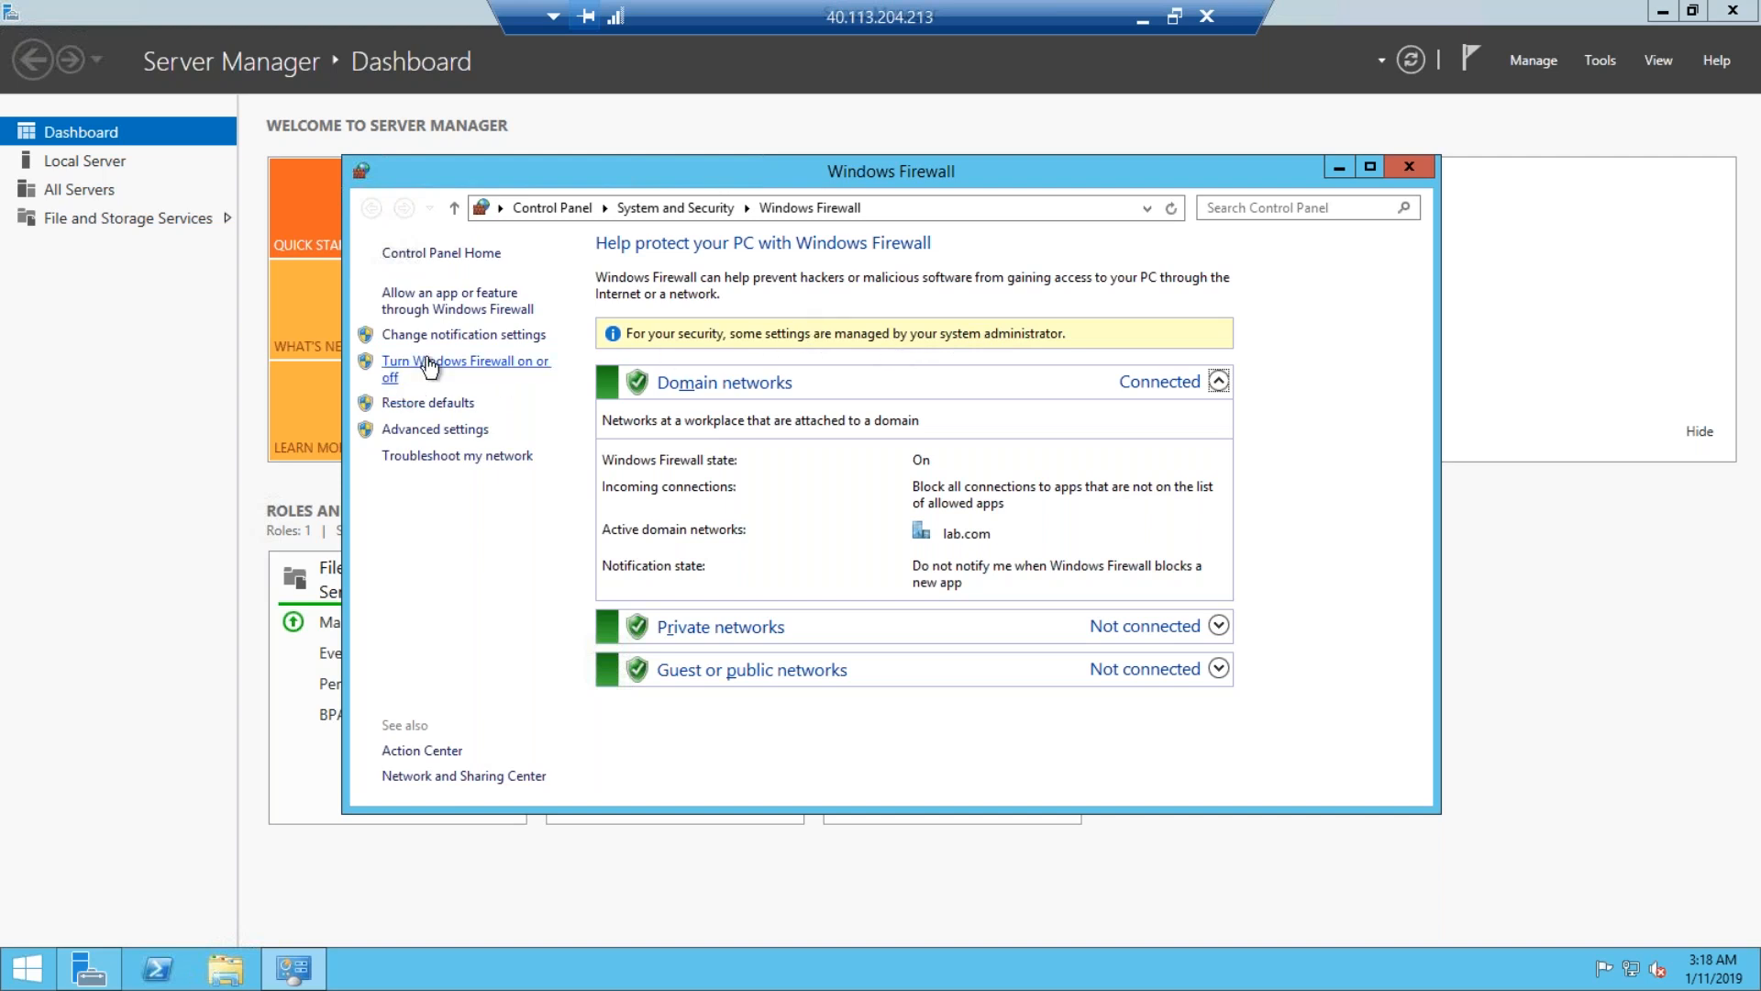
left_click(436, 431)
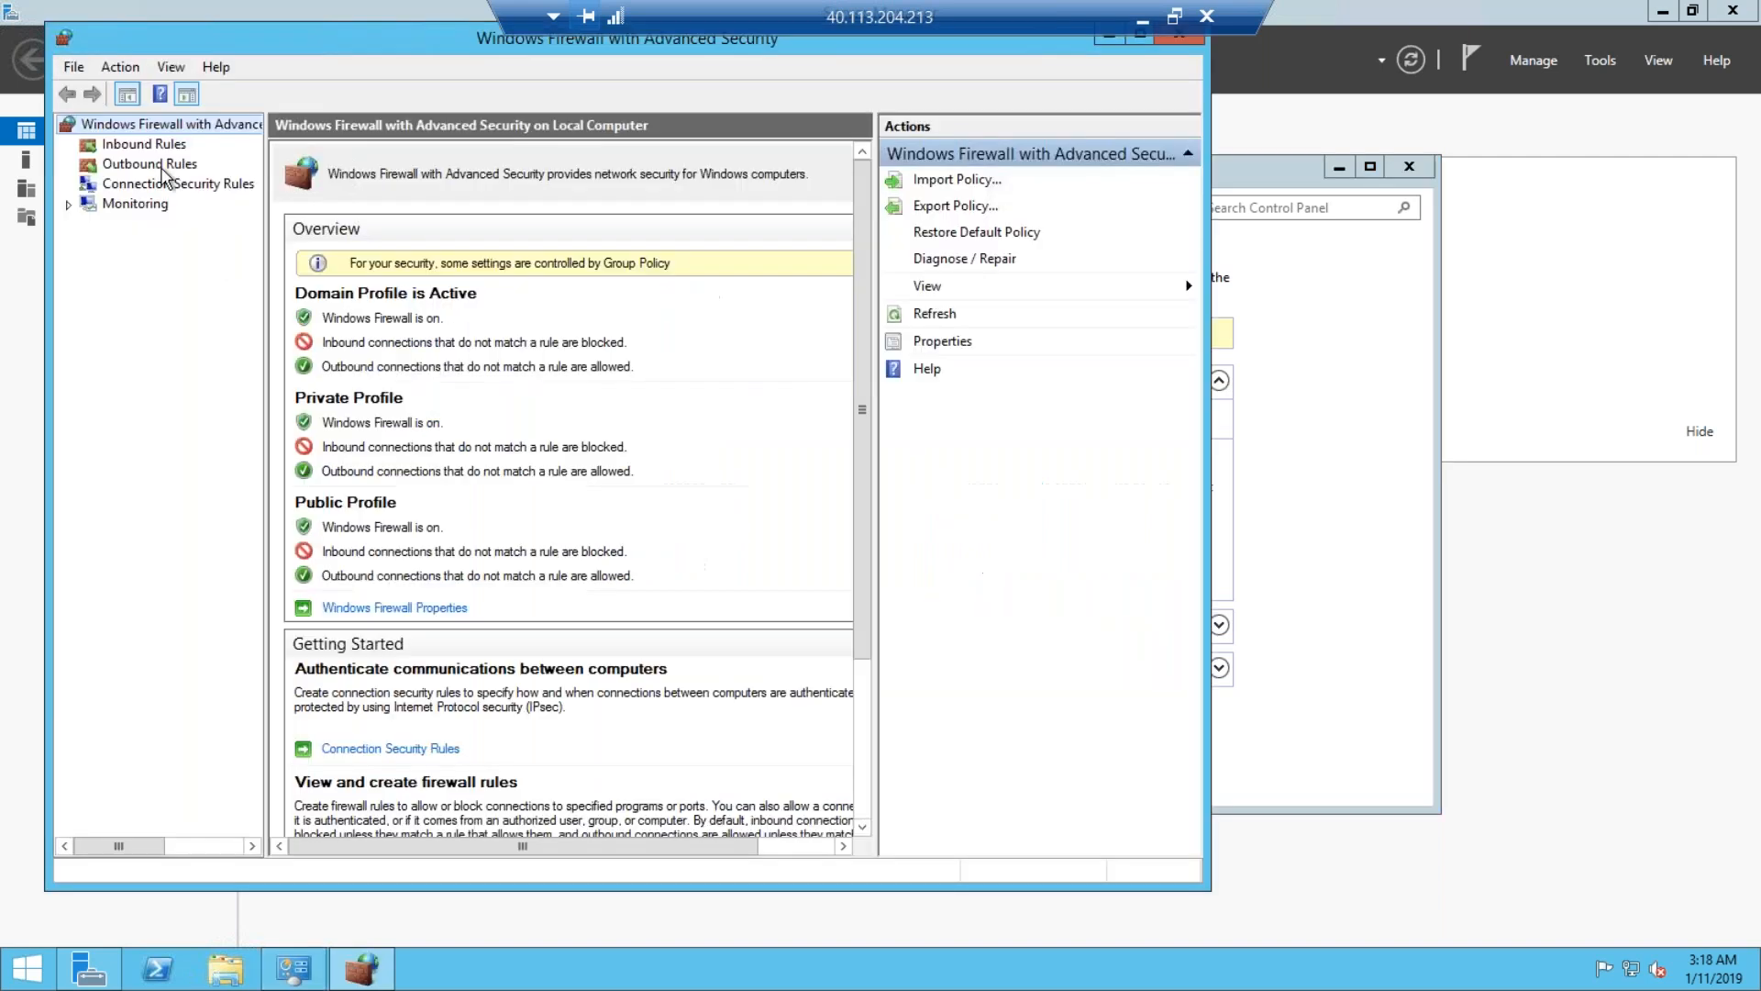
Examine the inbound SQL port and File and Printer Sharing rules and the outbound rules, and close both firewall windows.
left_click(138, 147)
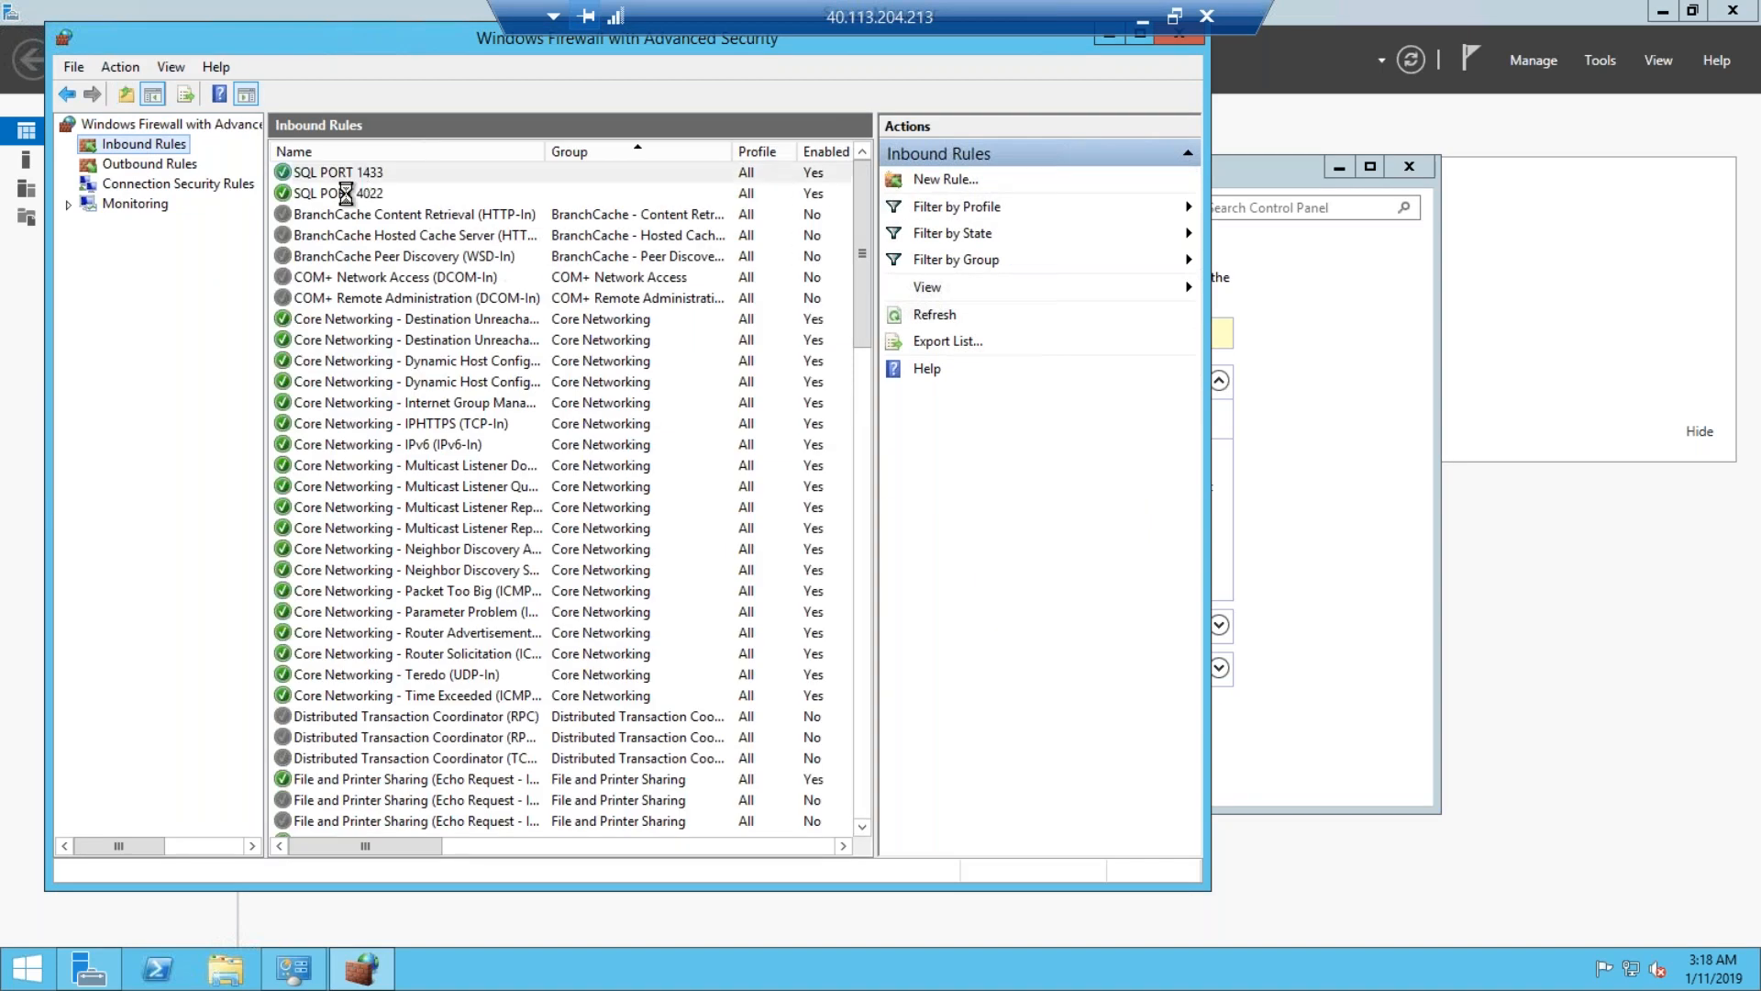
left_click(346, 193)
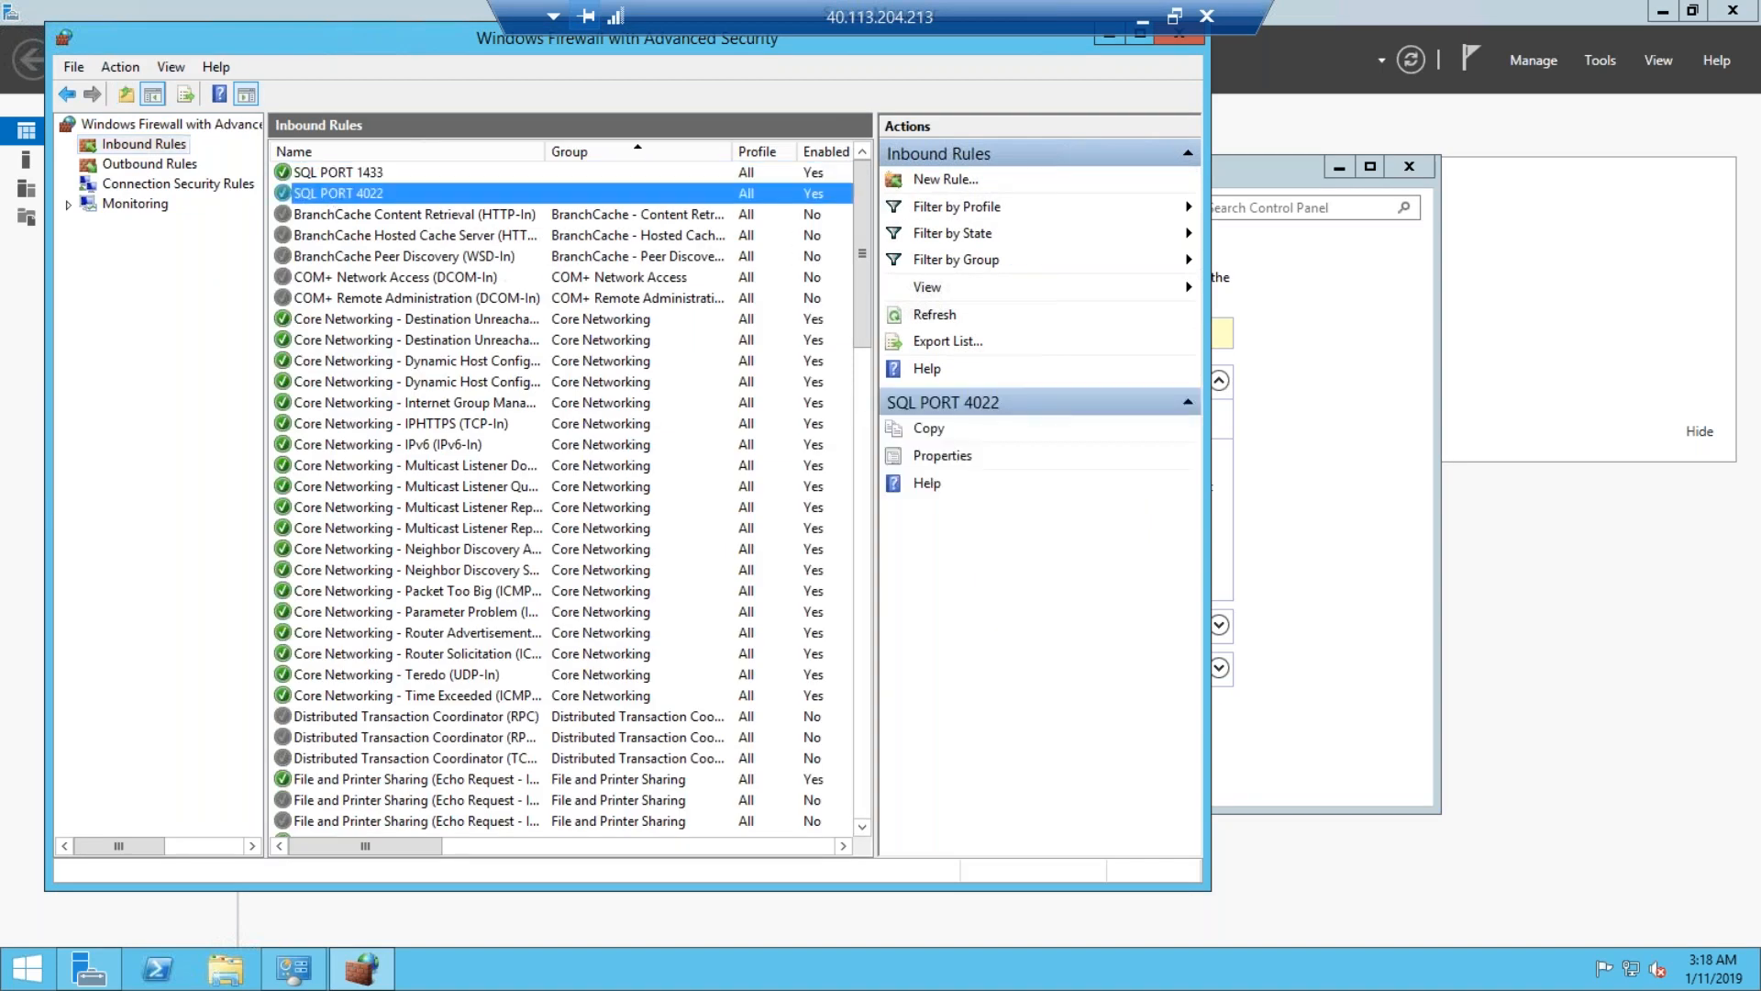
left_click(320, 781)
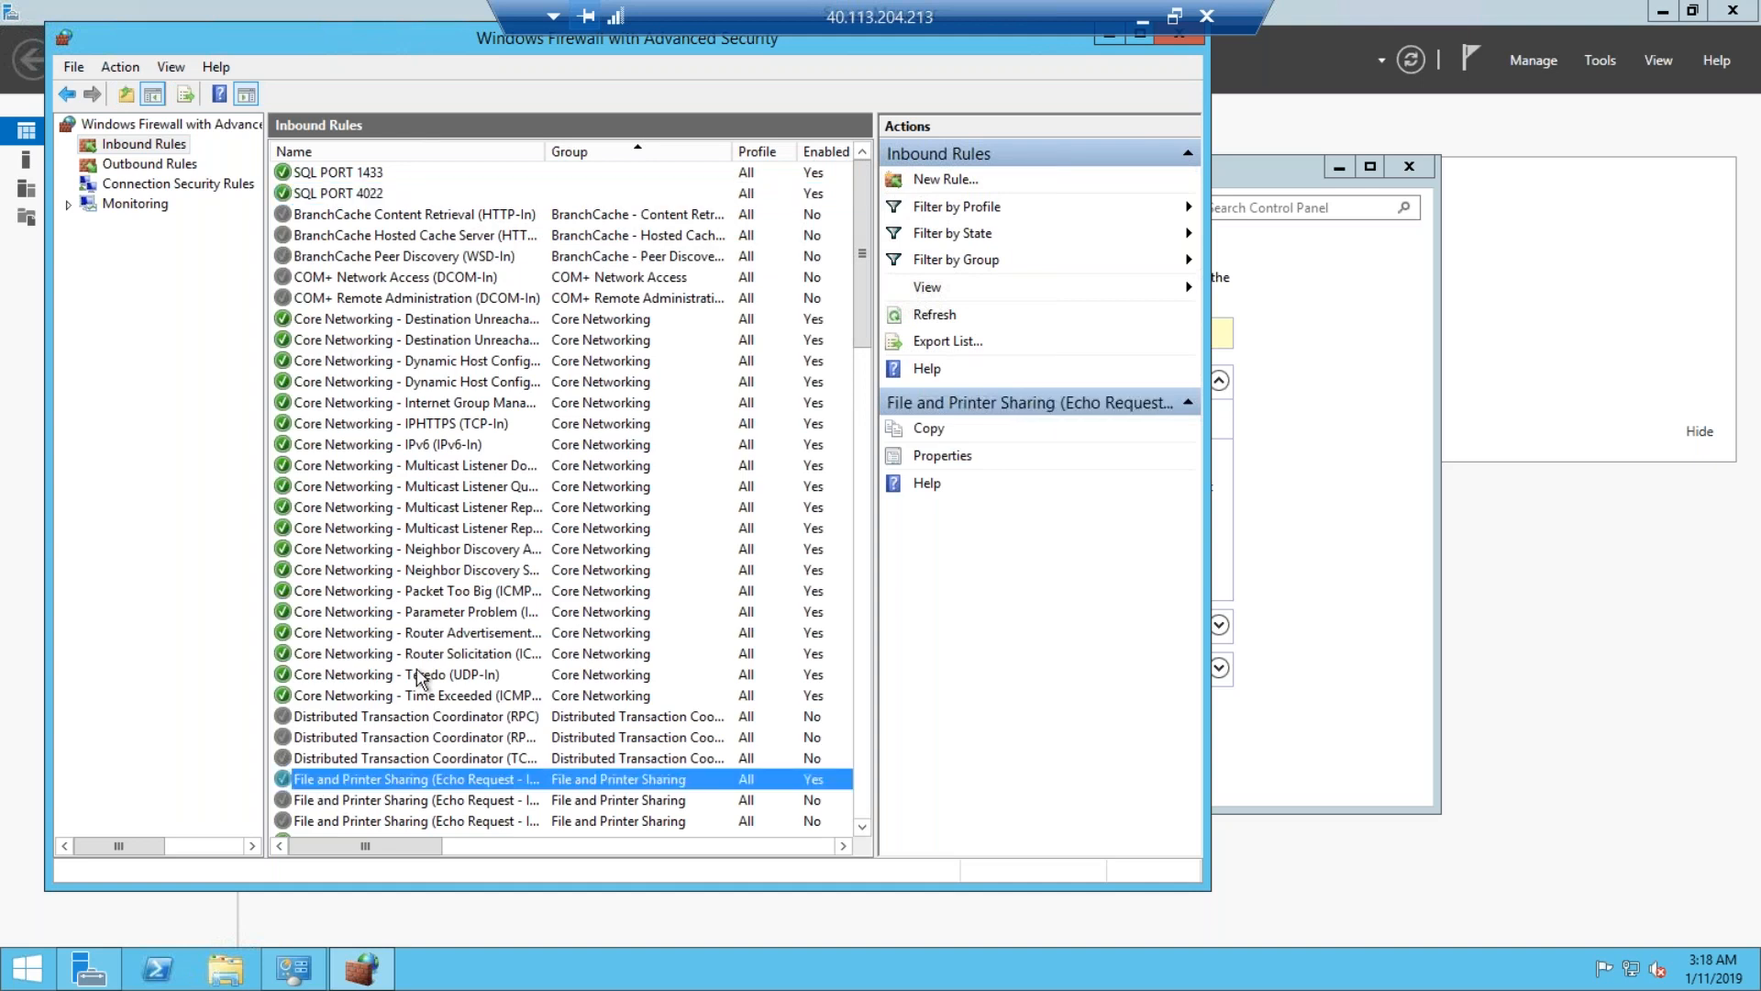
scroll(424, 674, "down", 12)
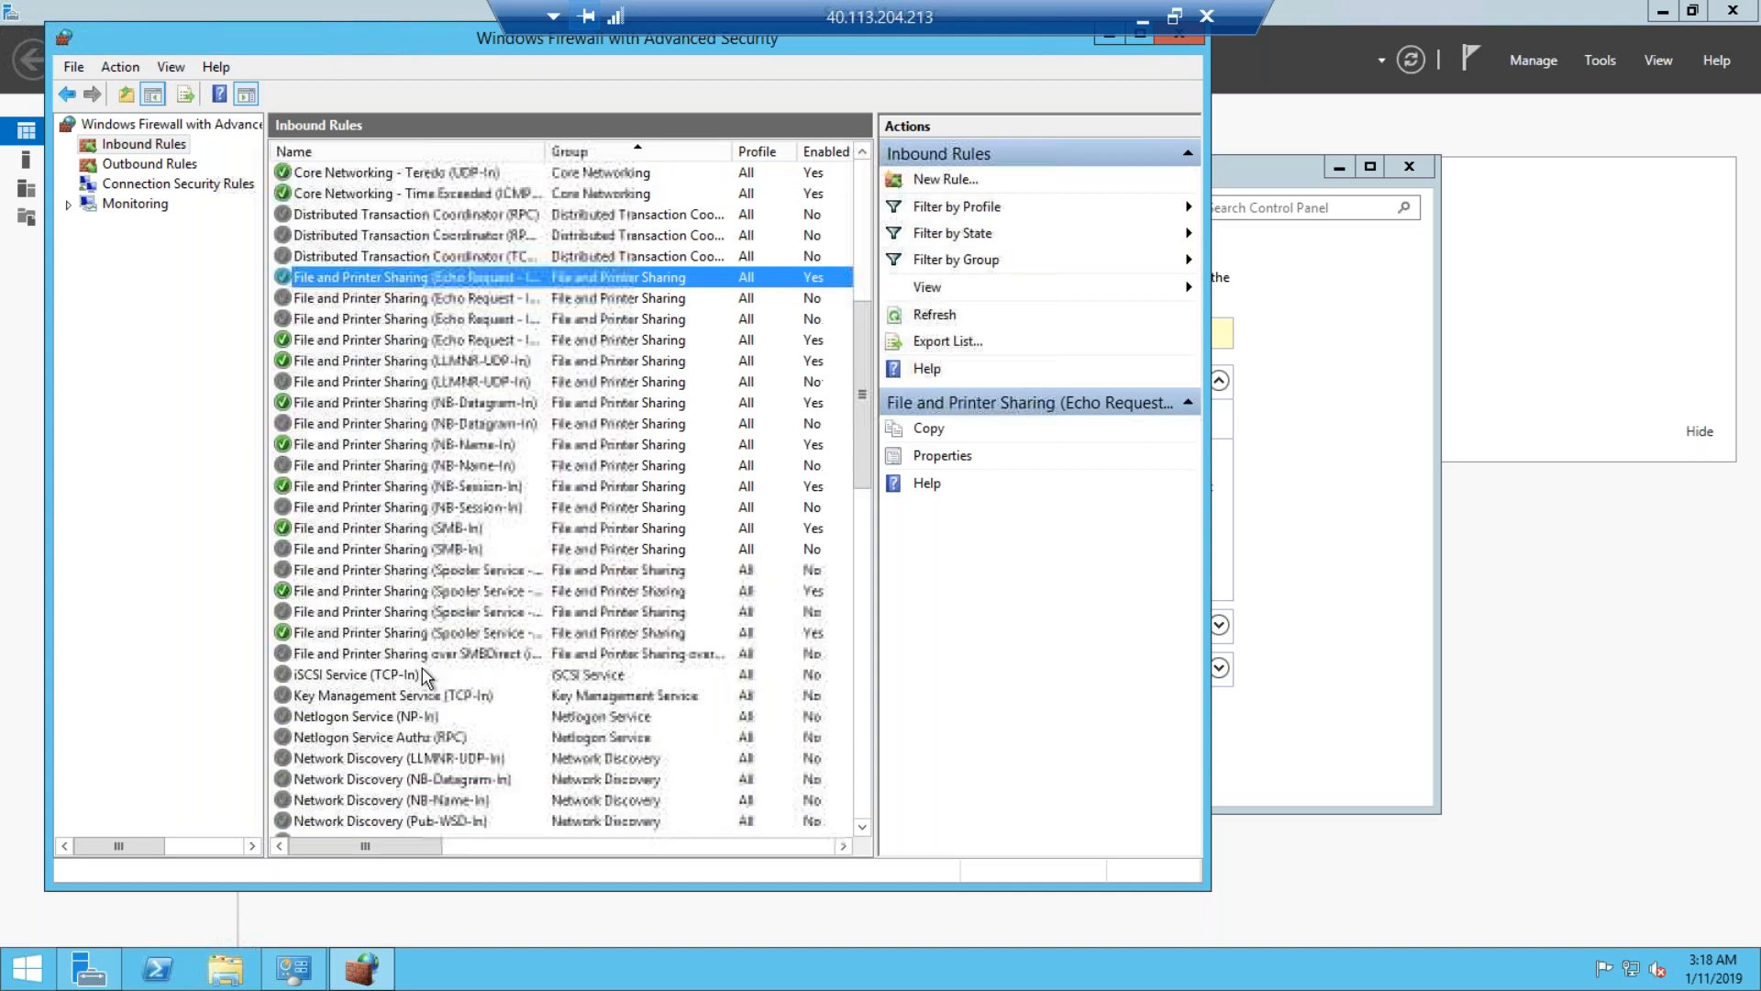
left_click(149, 164)
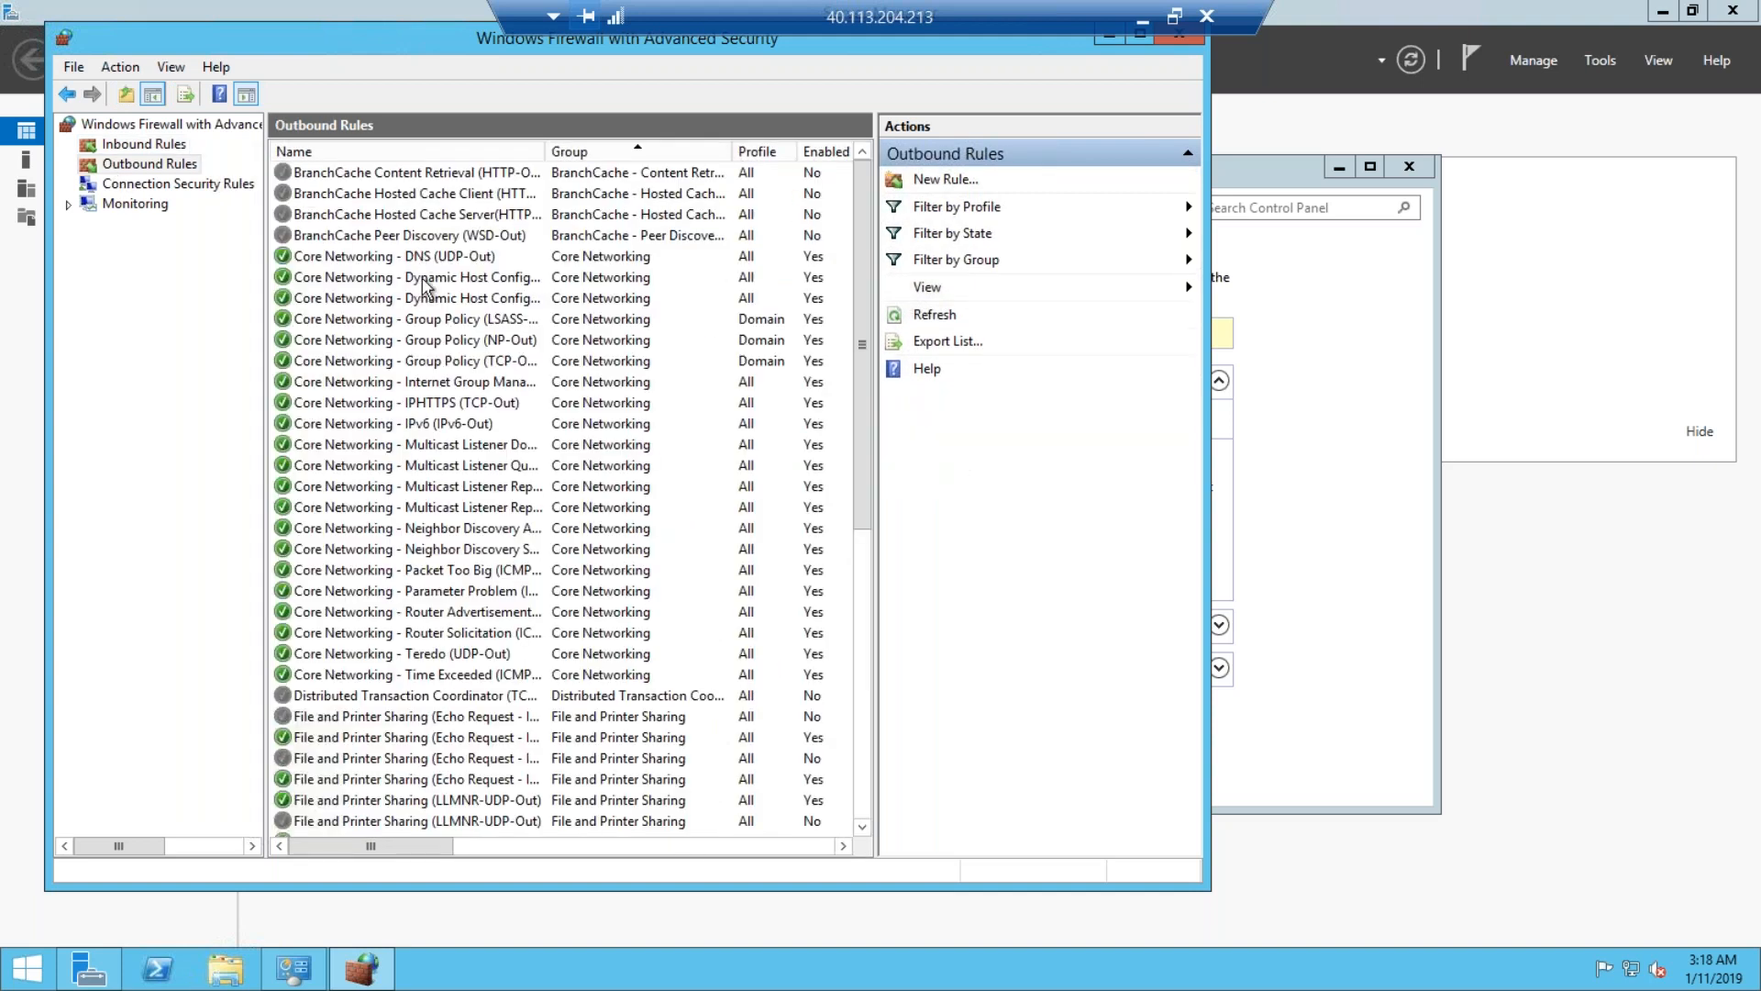
scroll(422, 285, "down", 1)
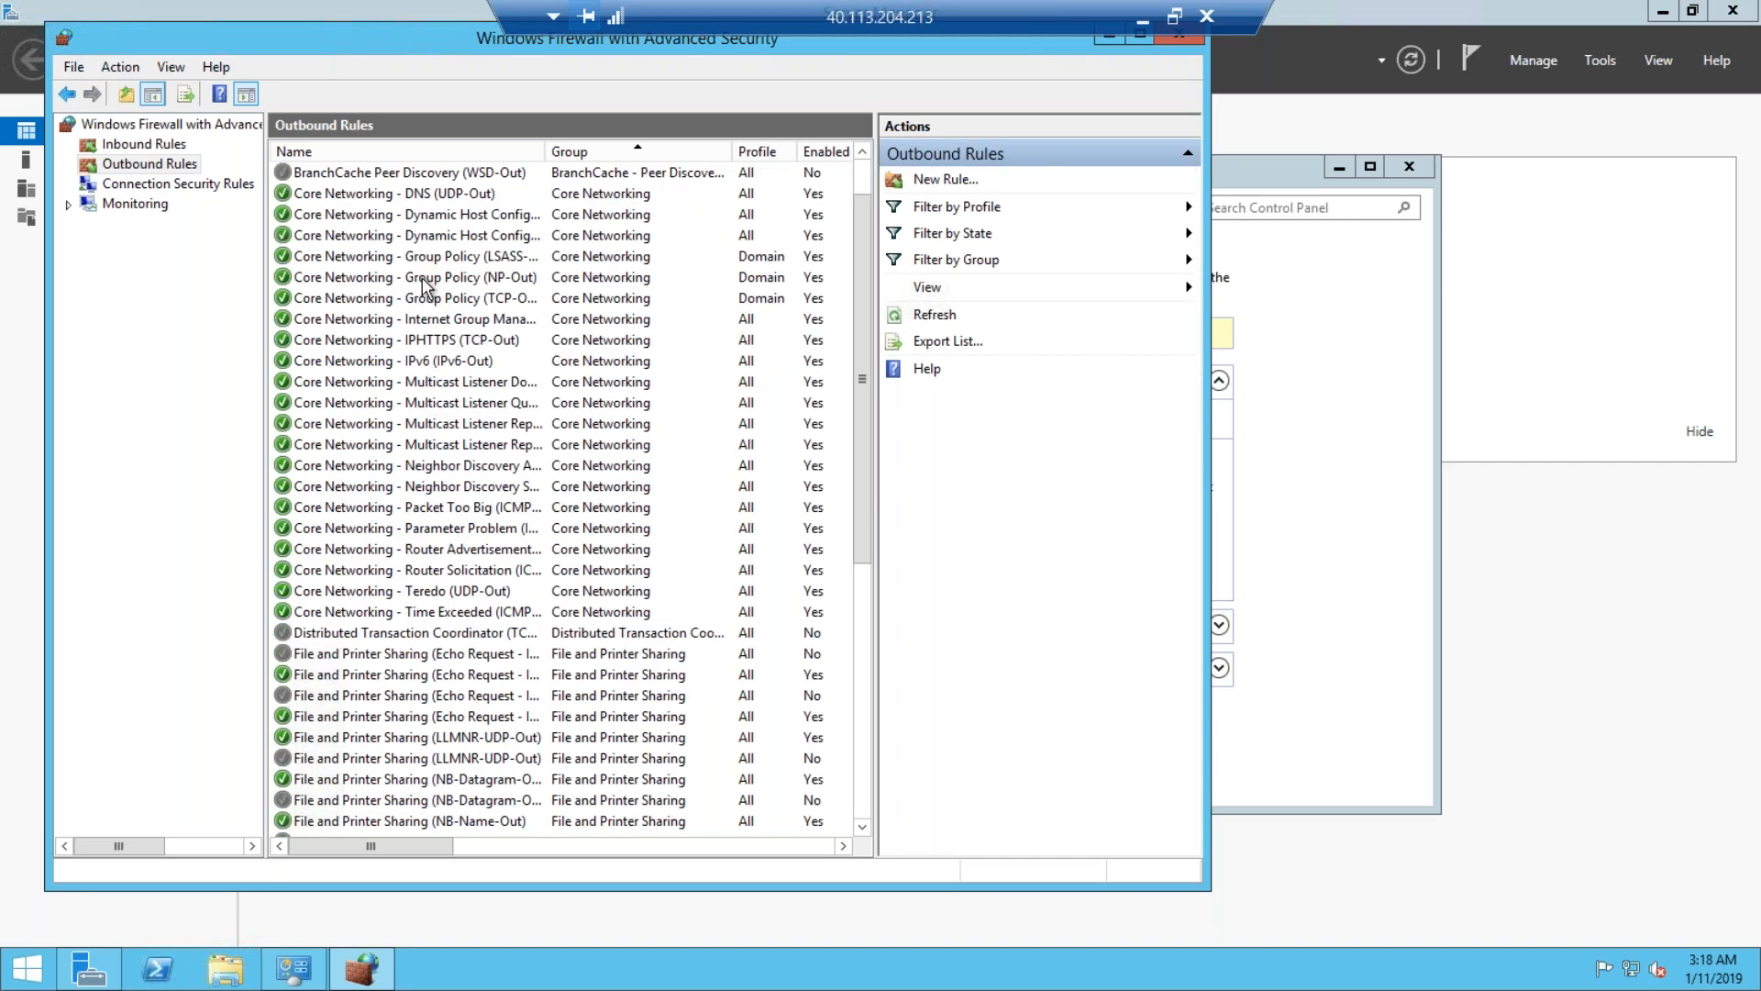
scroll(422, 285, "down", 3)
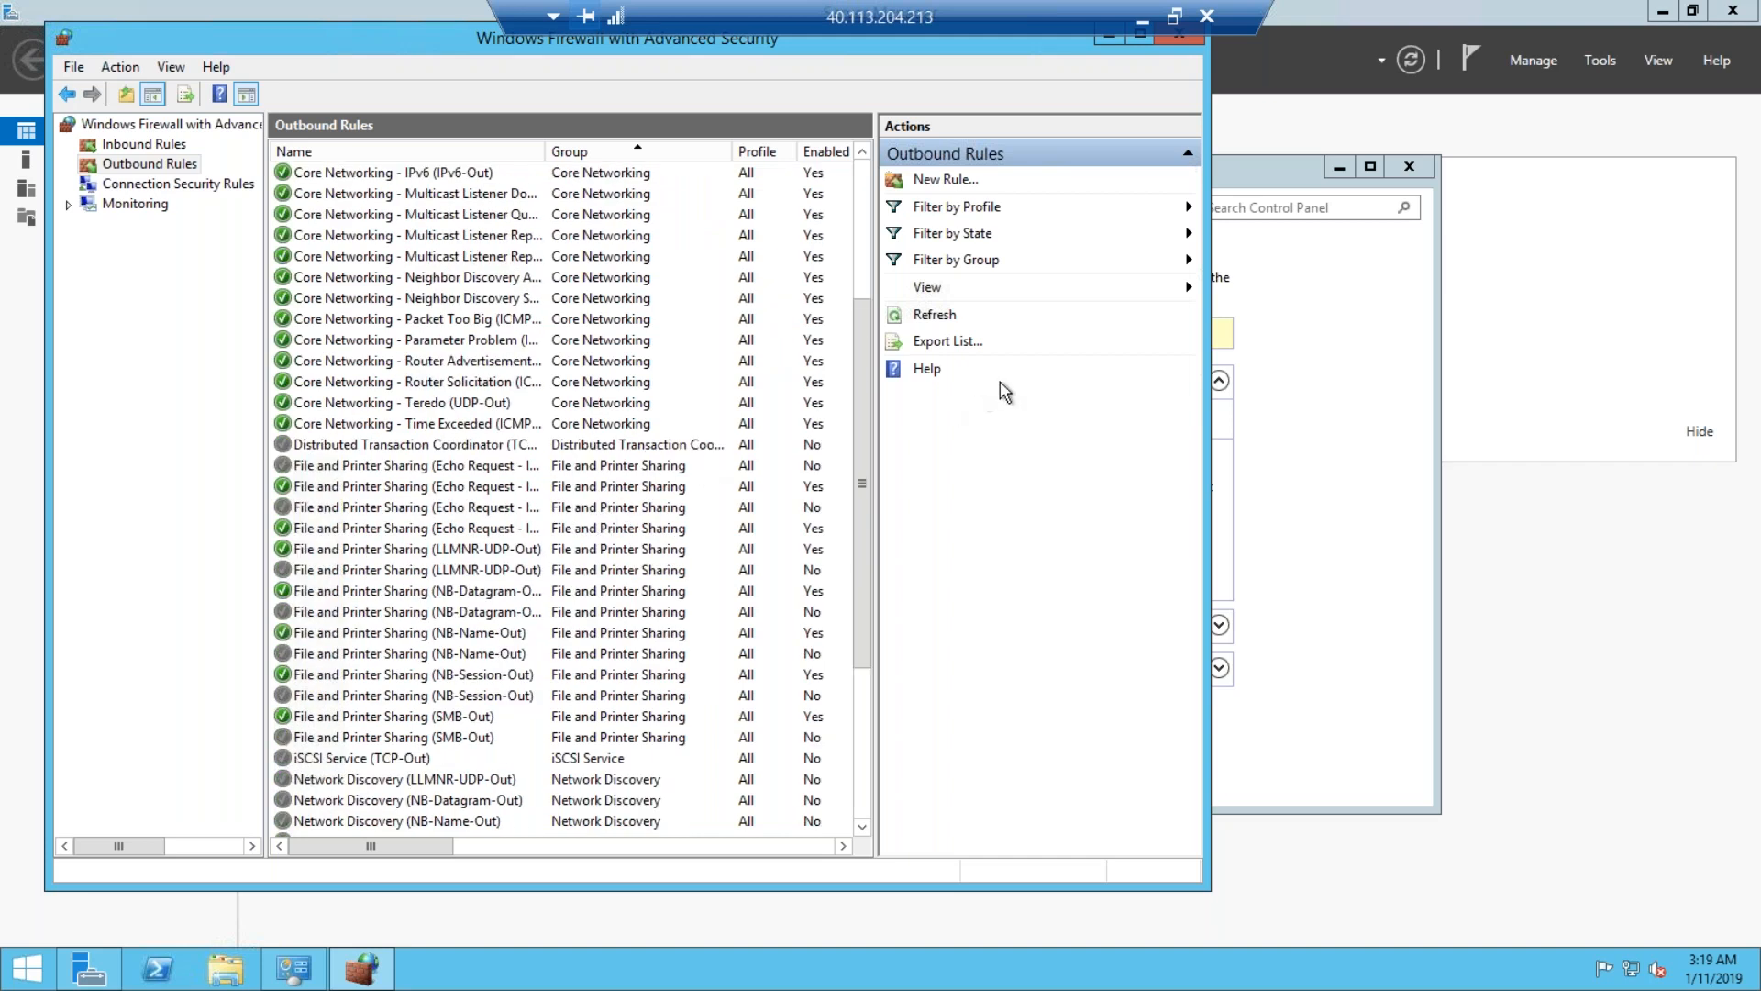
left_click(1175, 38)
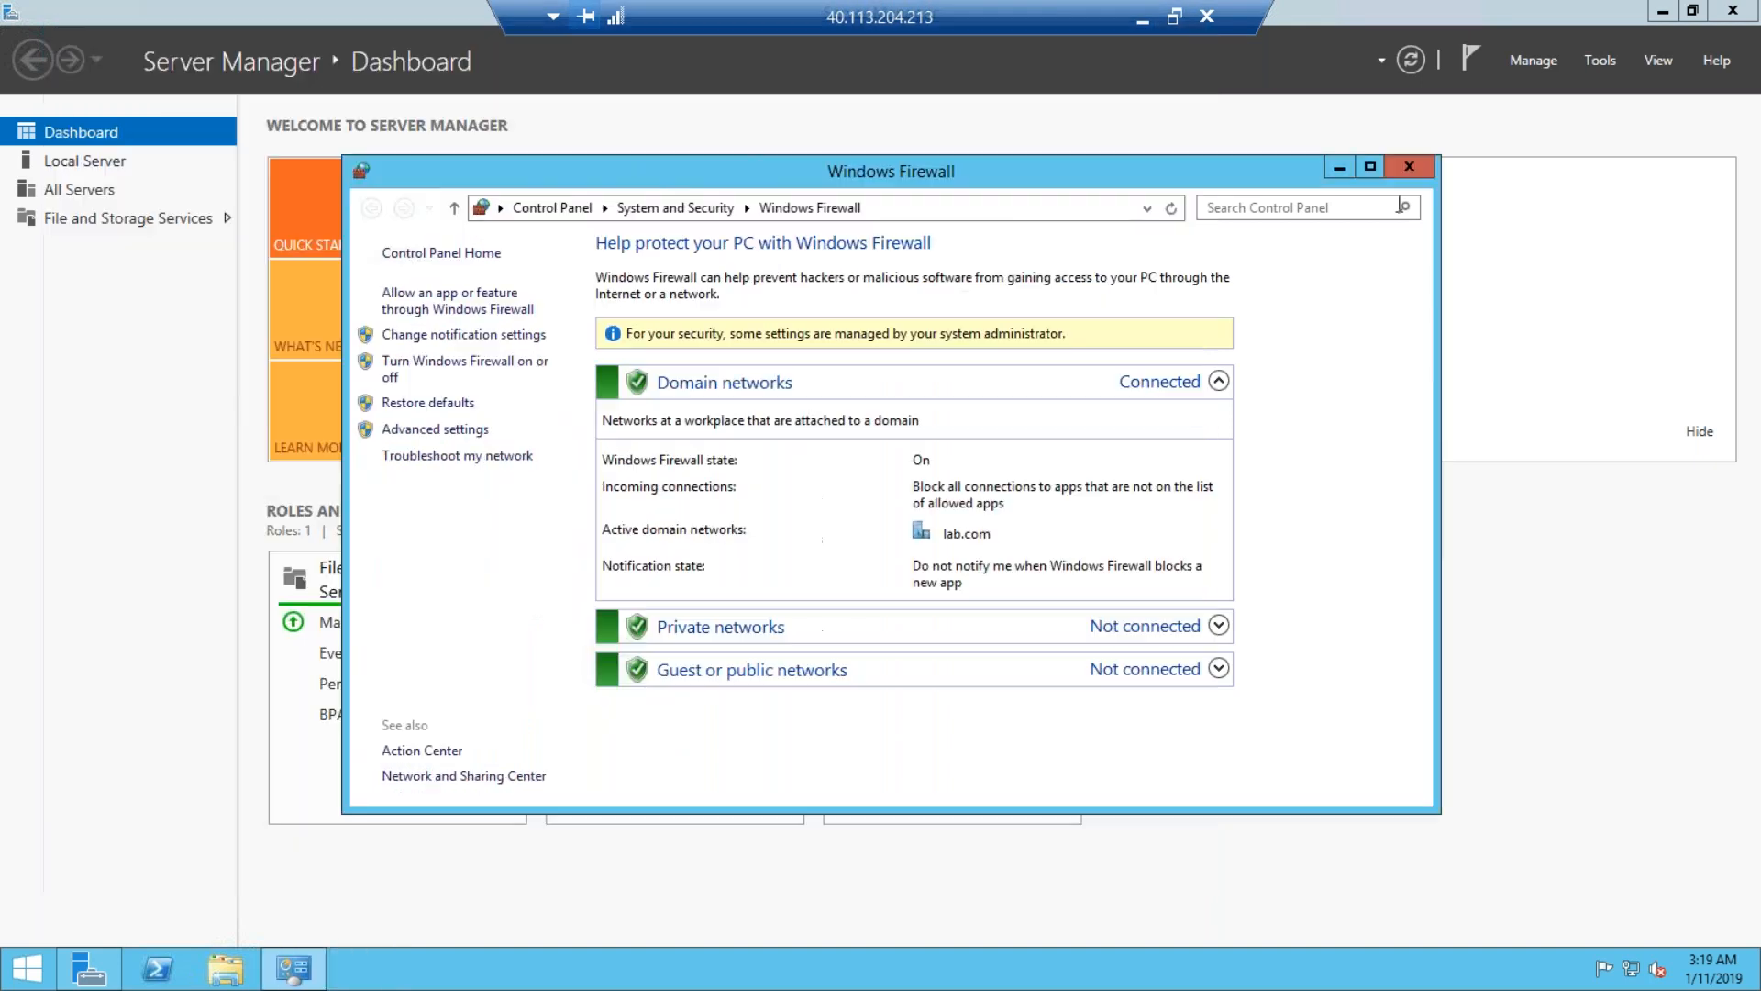
left_click(1408, 169)
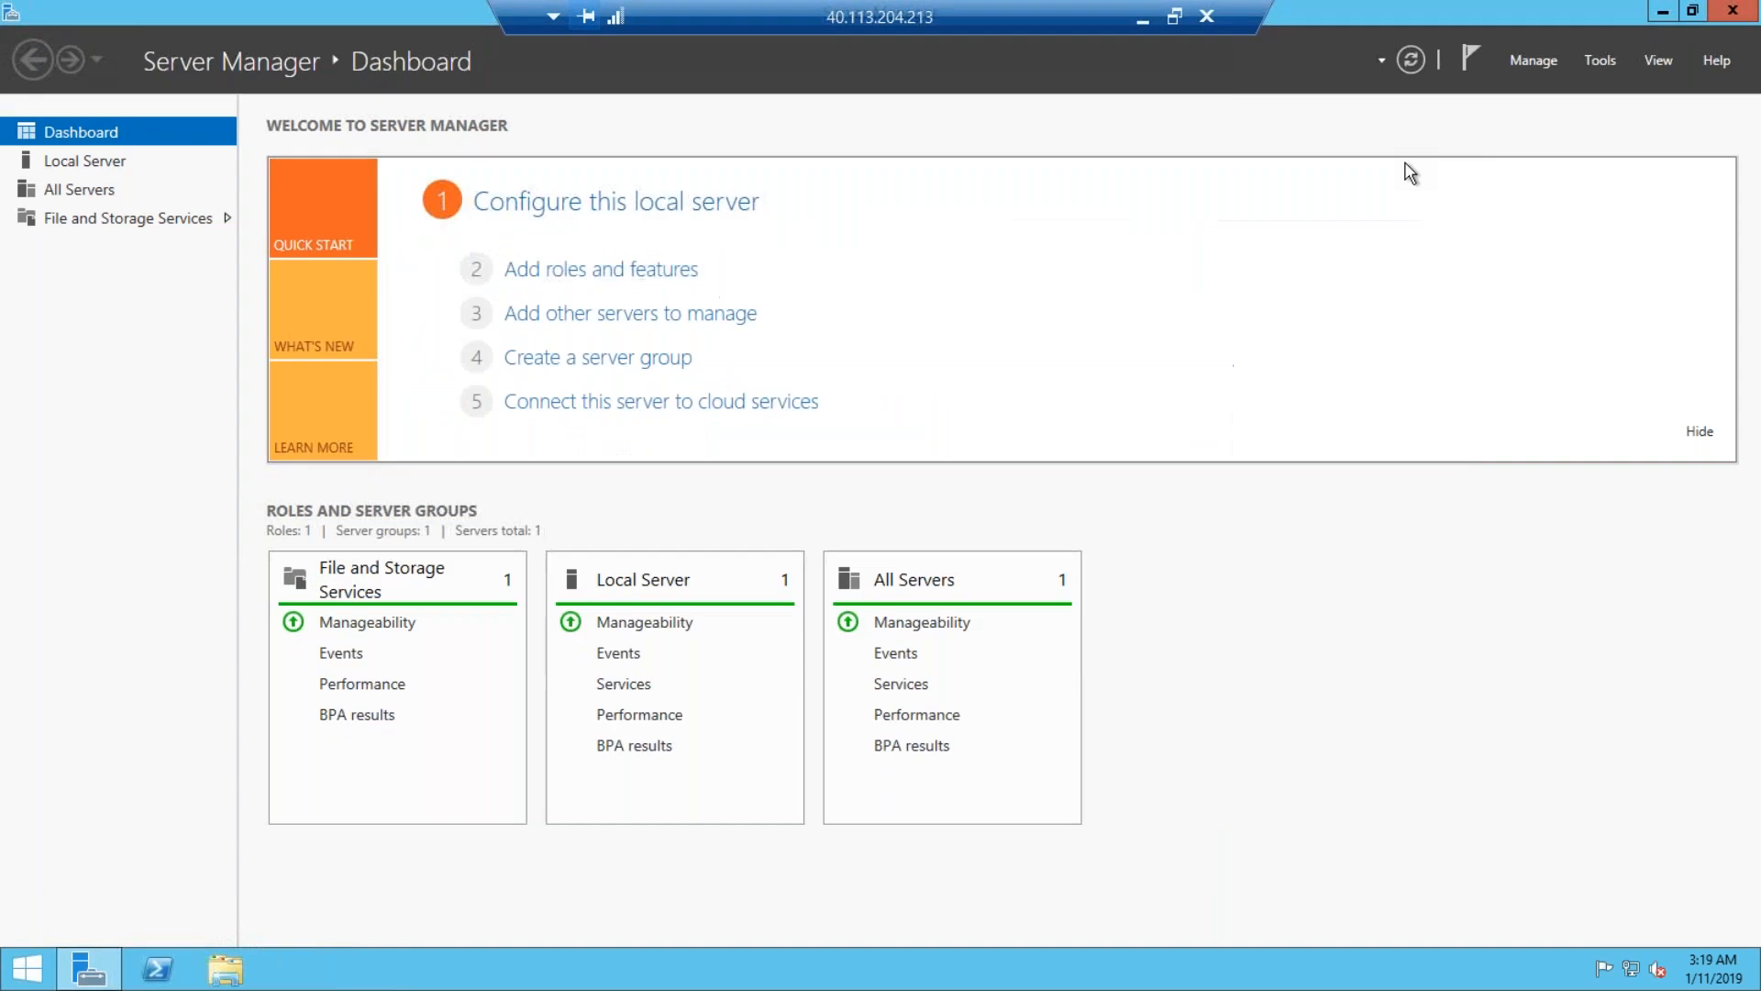
Review the Server Manager properties, confirm the dialog and close Server Manager on the DB server.
left_click(1533, 64)
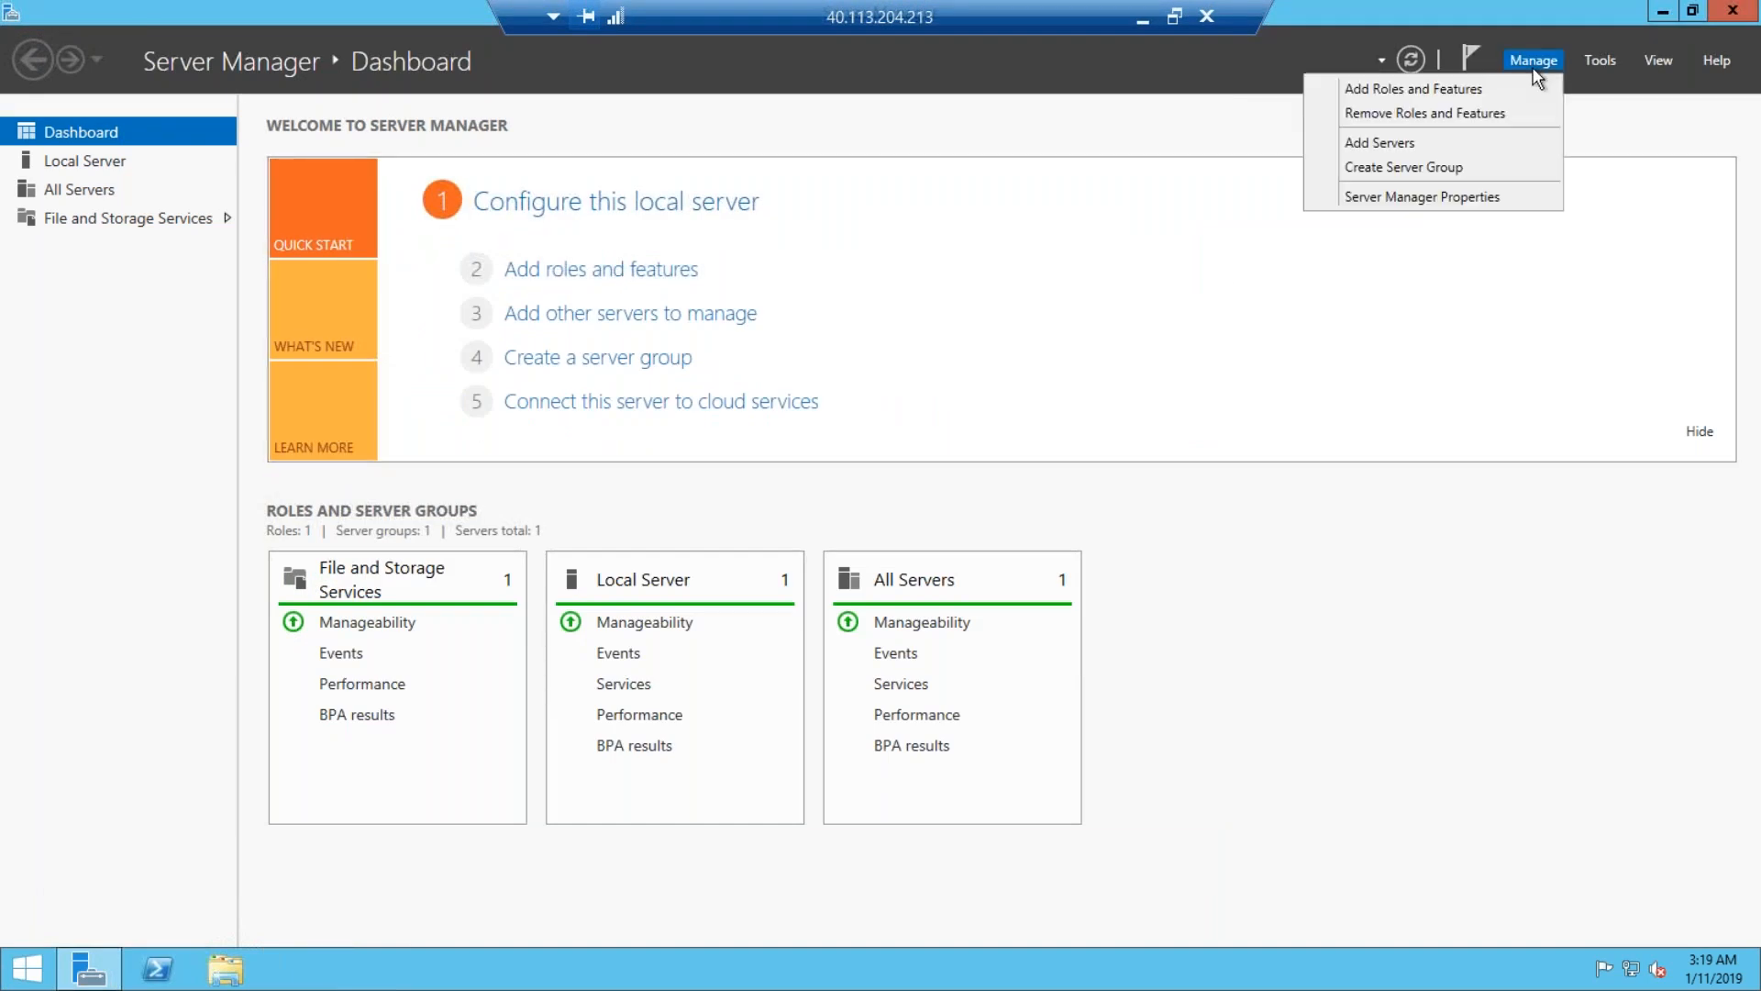
left_click(1396, 195)
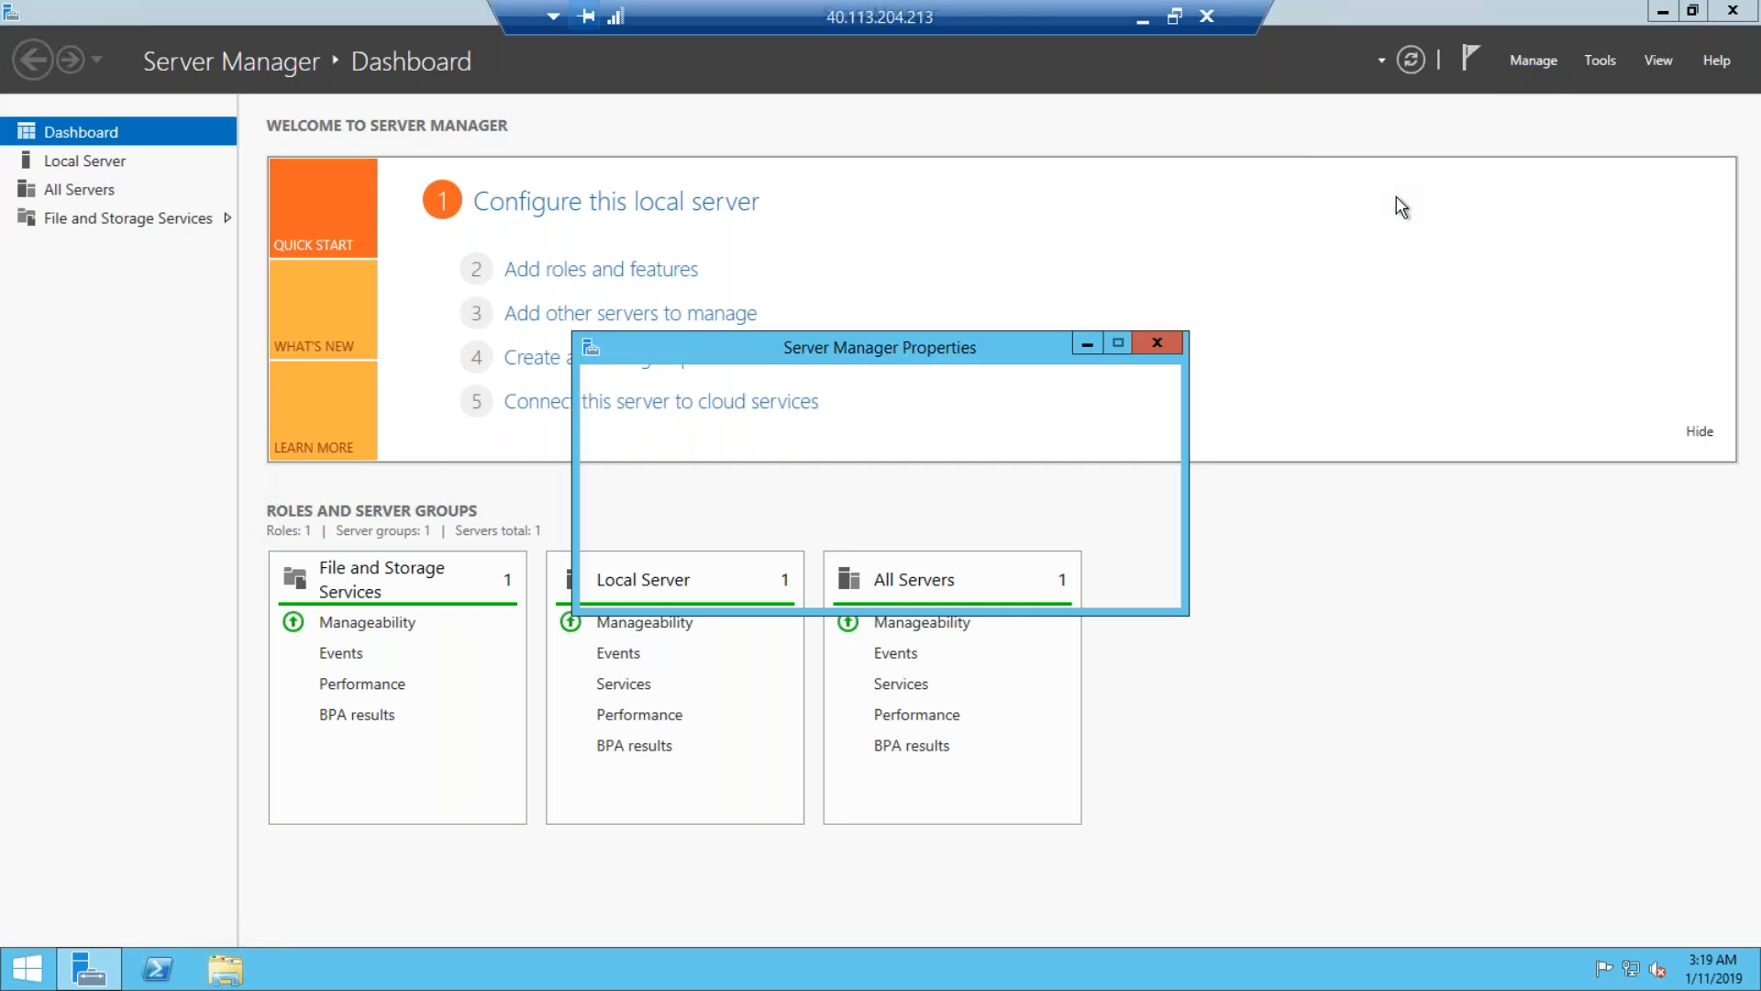
left_click(642, 421)
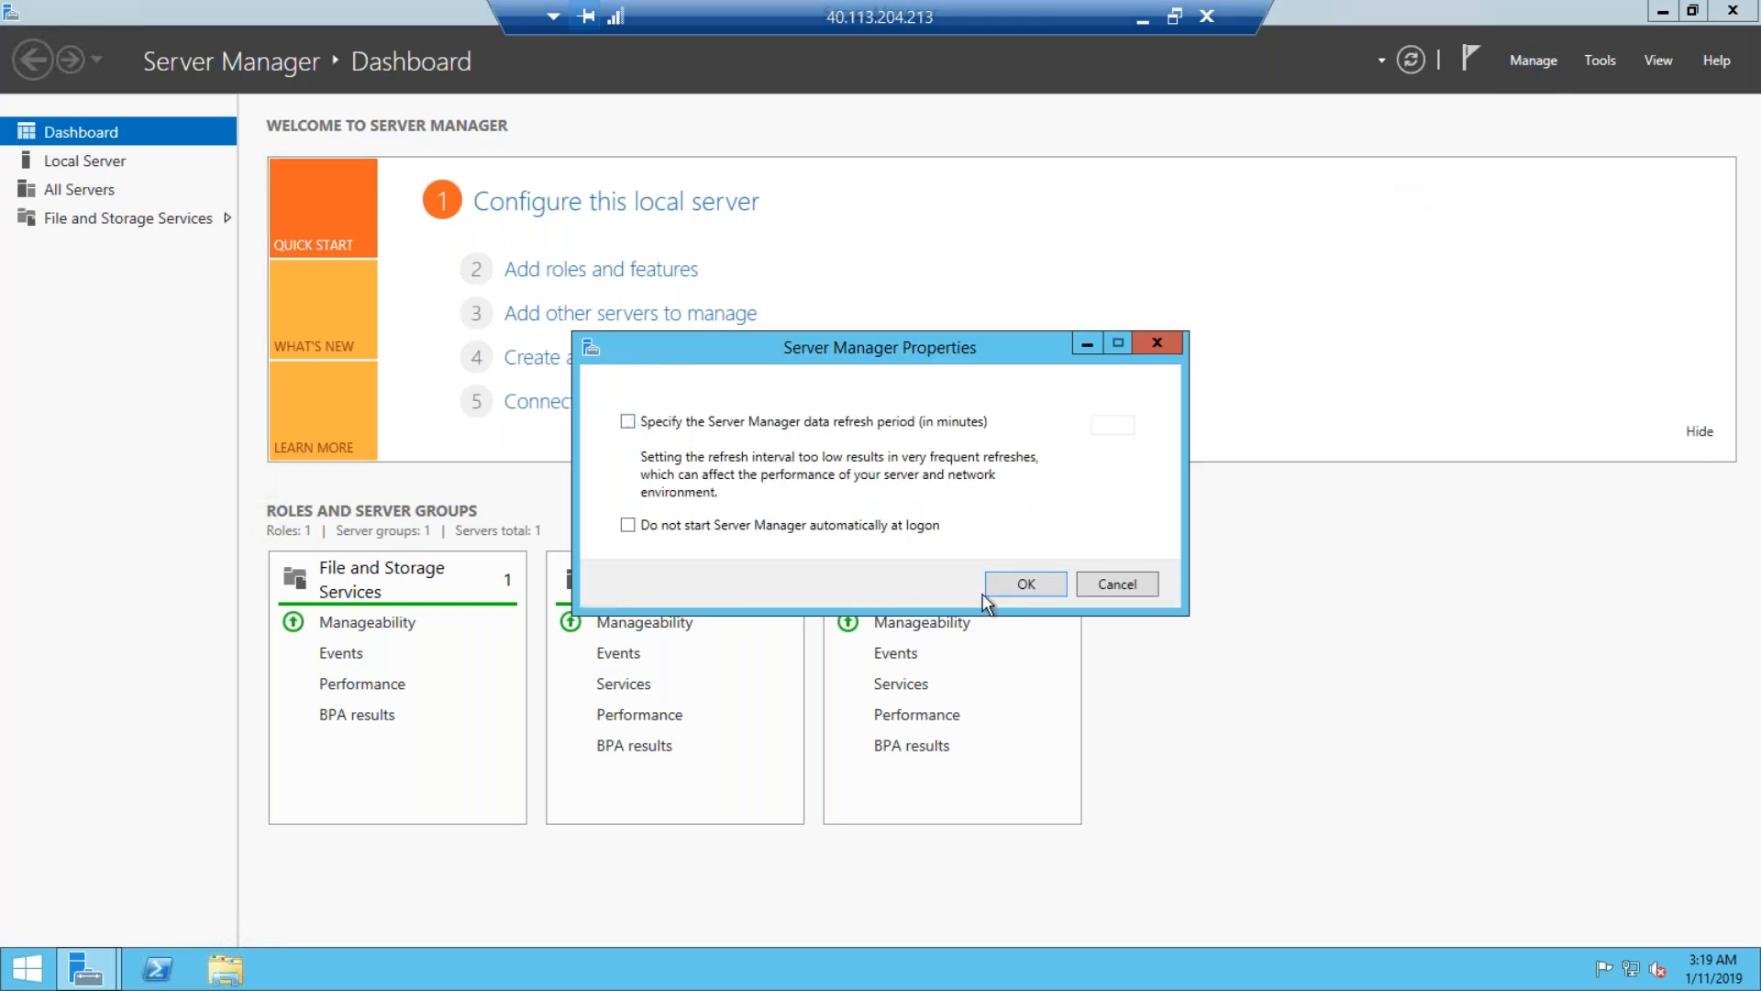
left_click(1017, 585)
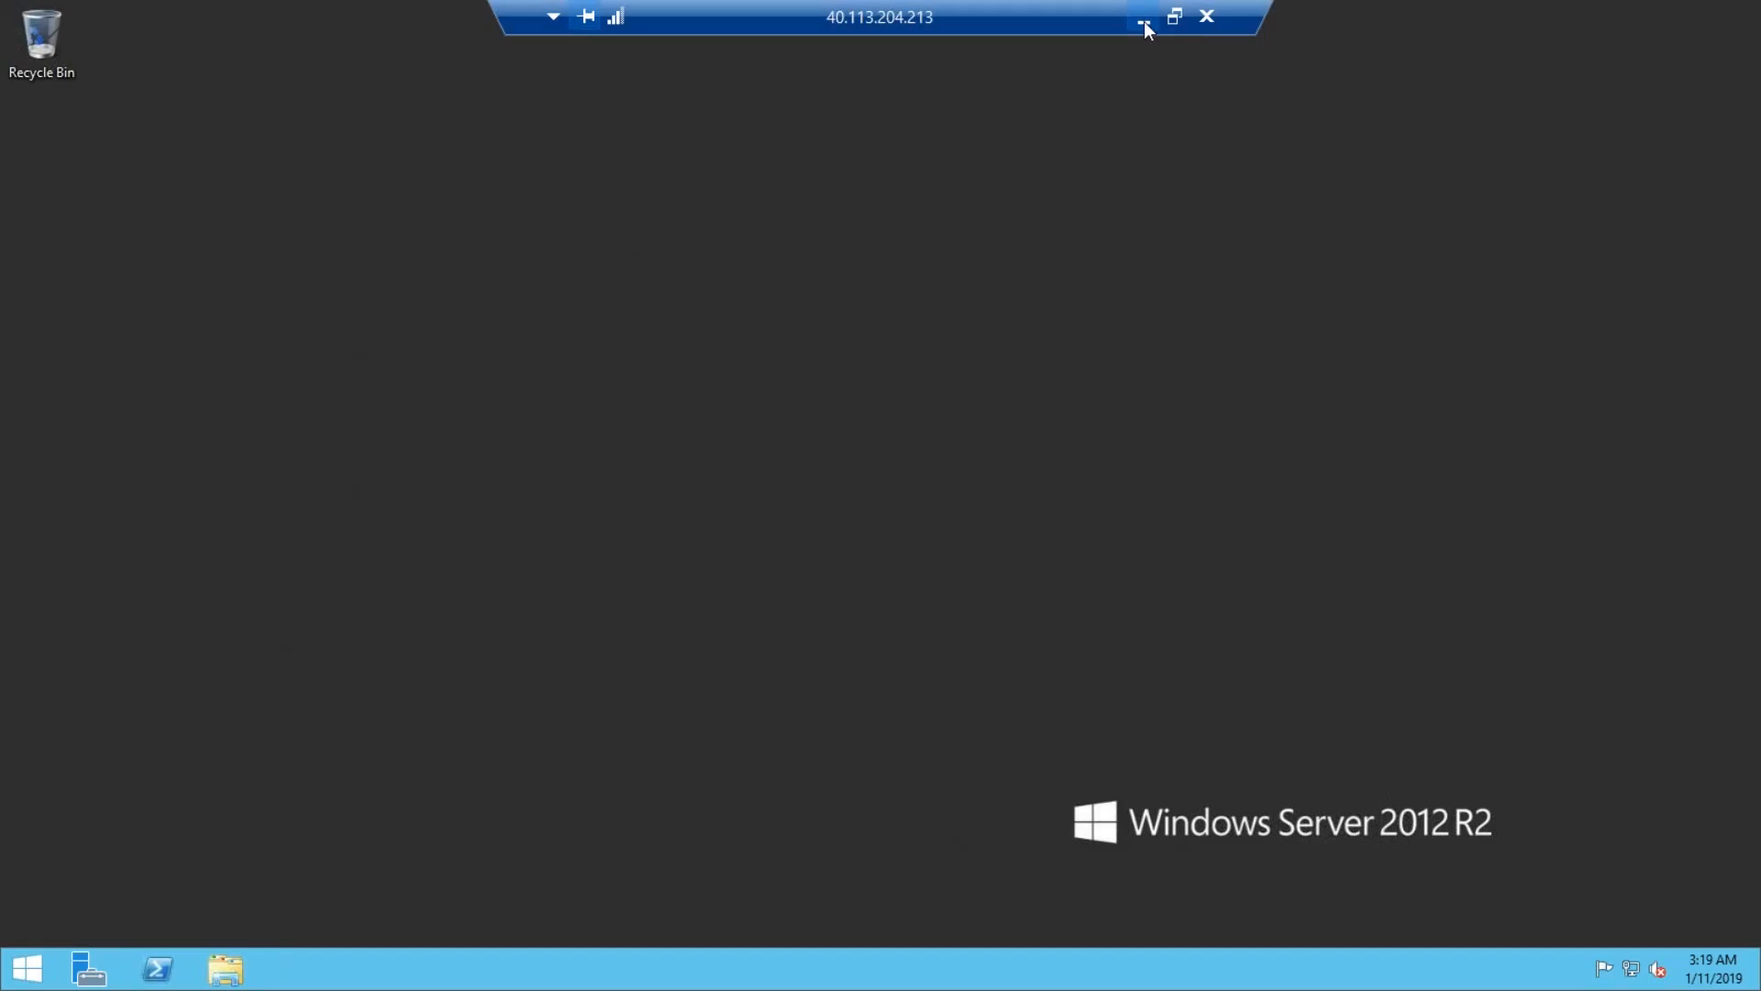
Switch to the SCCMPS1 remote session and open Windows Firewall by running firewall.cpl.
left_click(1142, 19)
mouse_move(871, 982)
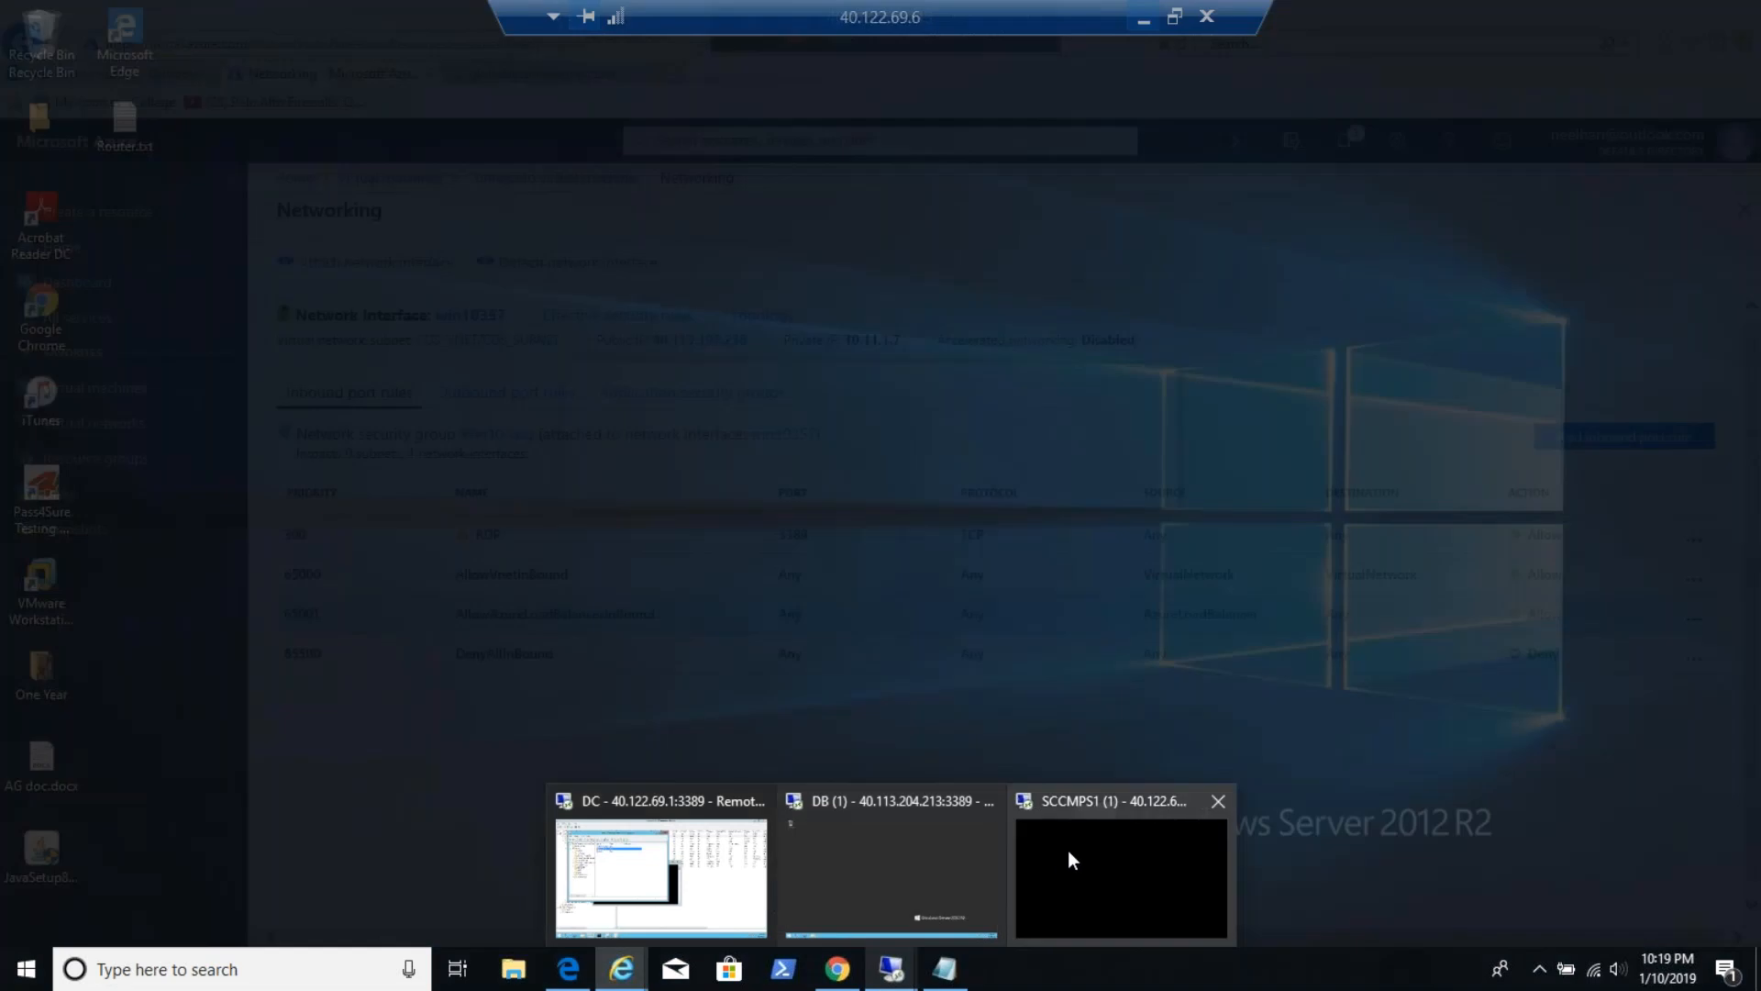
left_click(1067, 856)
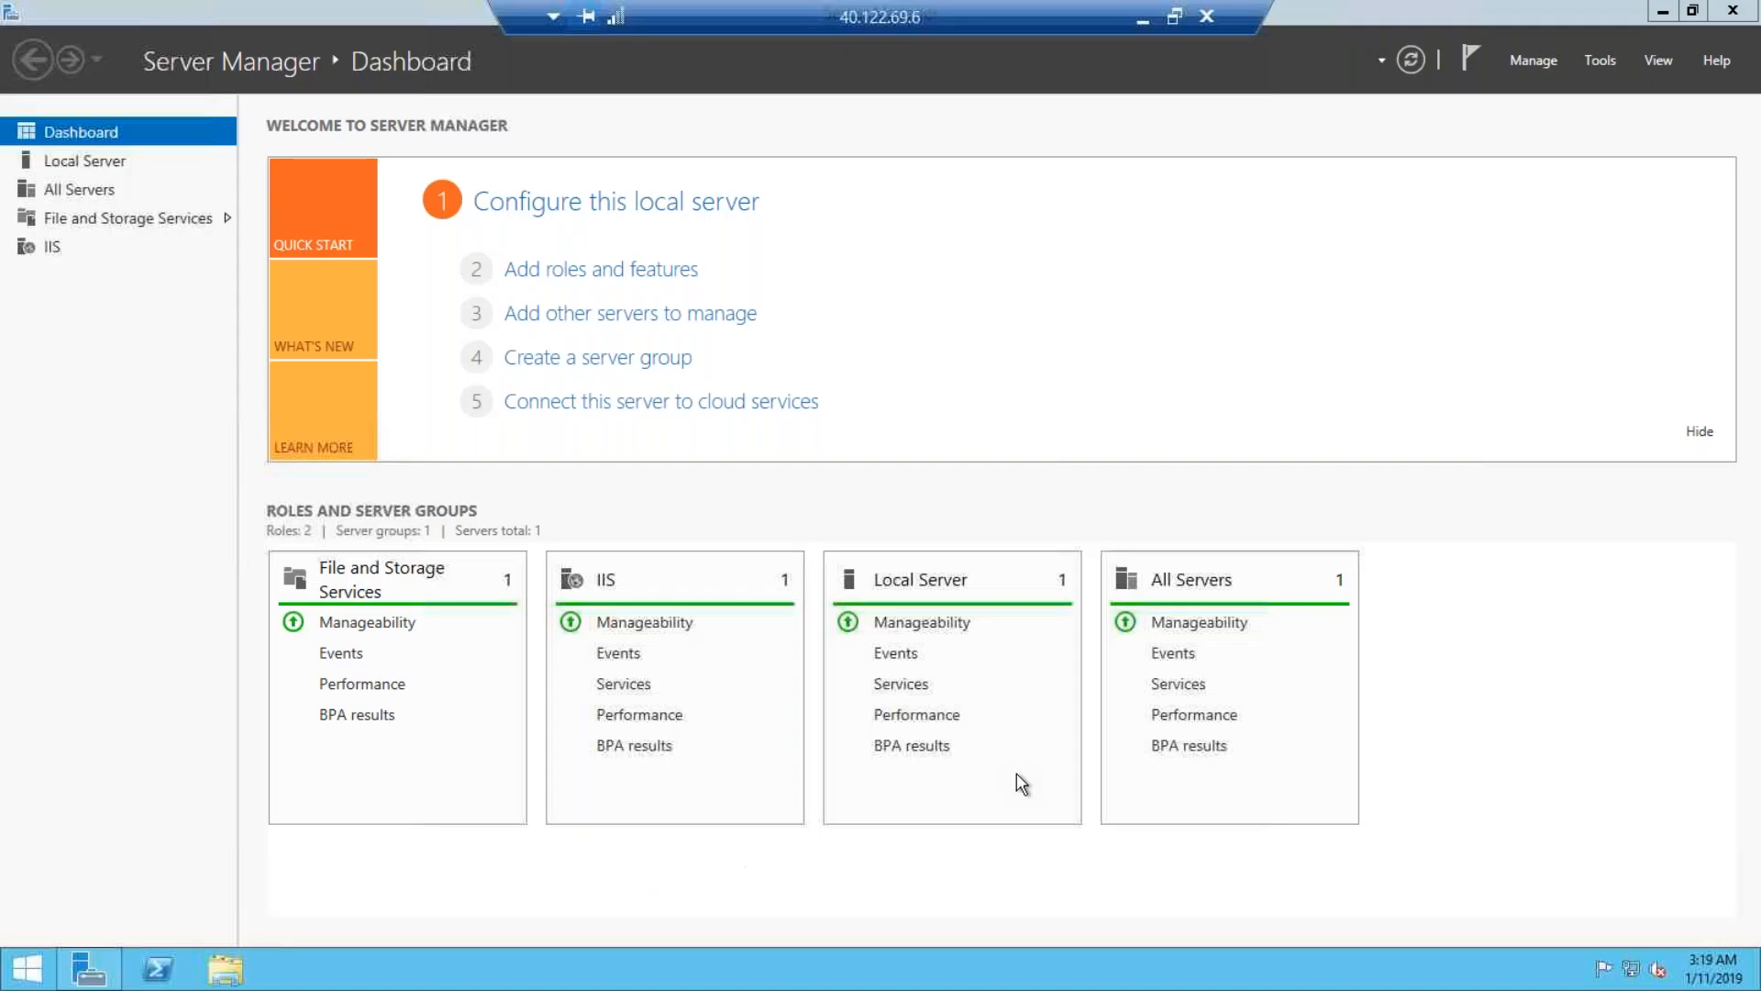
right_click(26, 969)
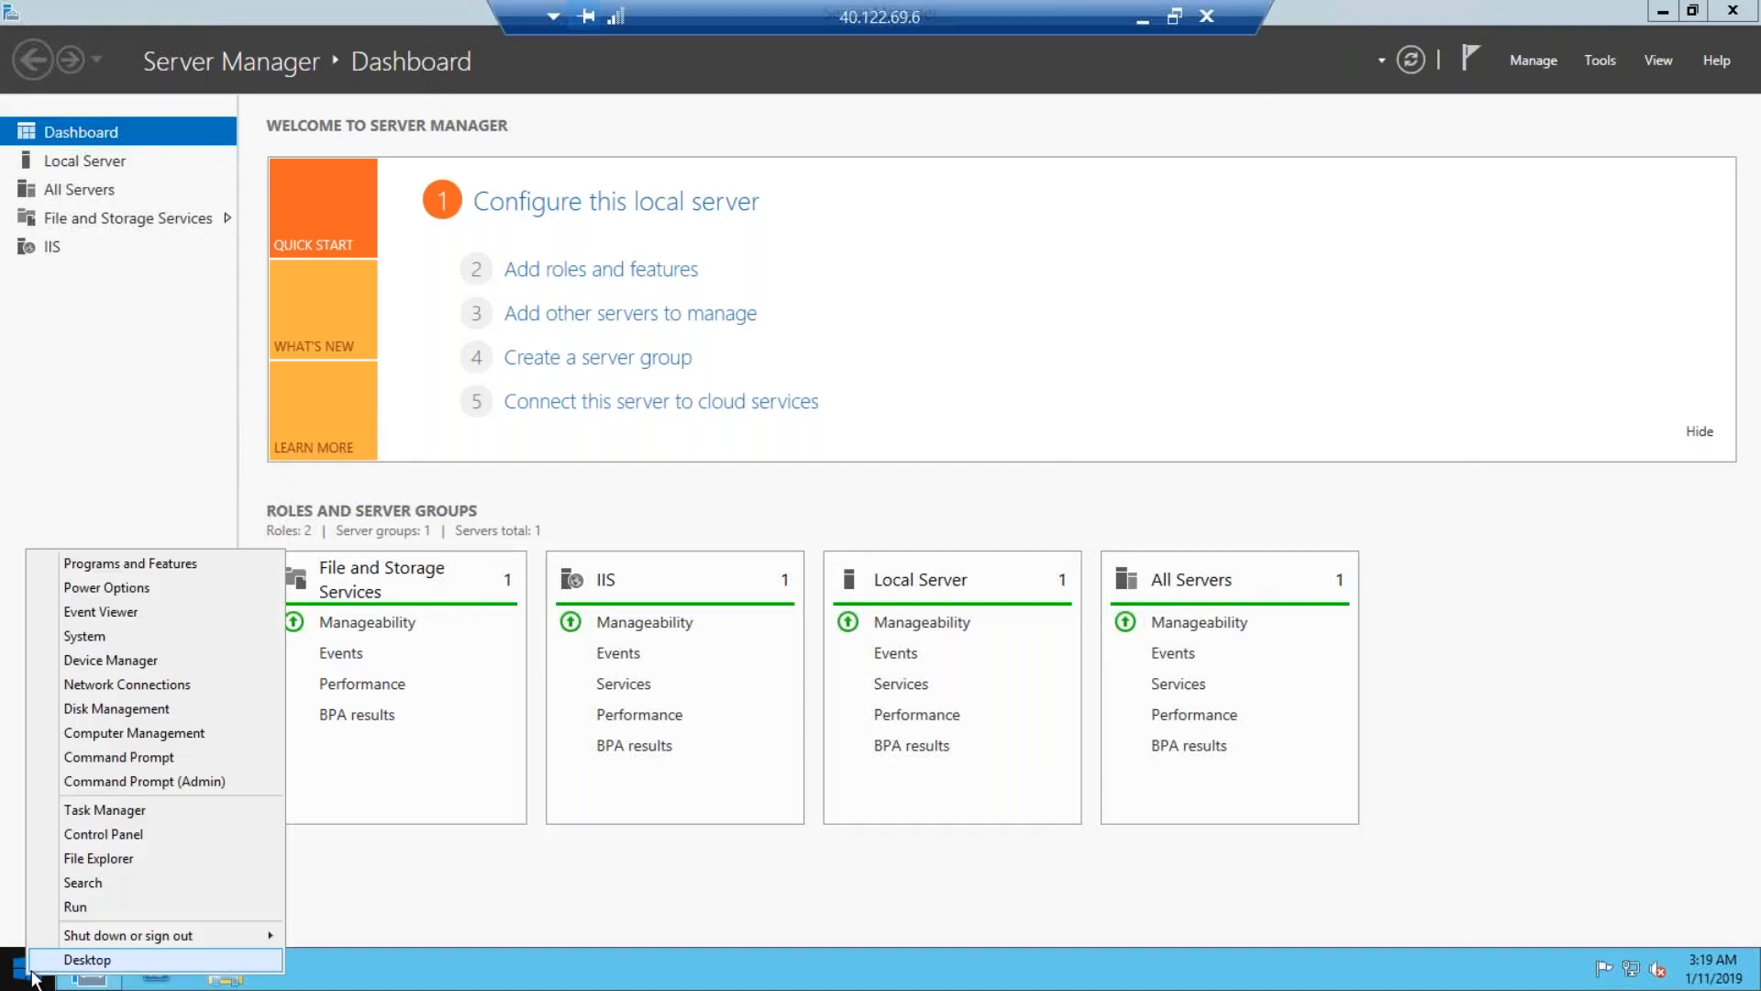
left_click(102, 904)
type("f")
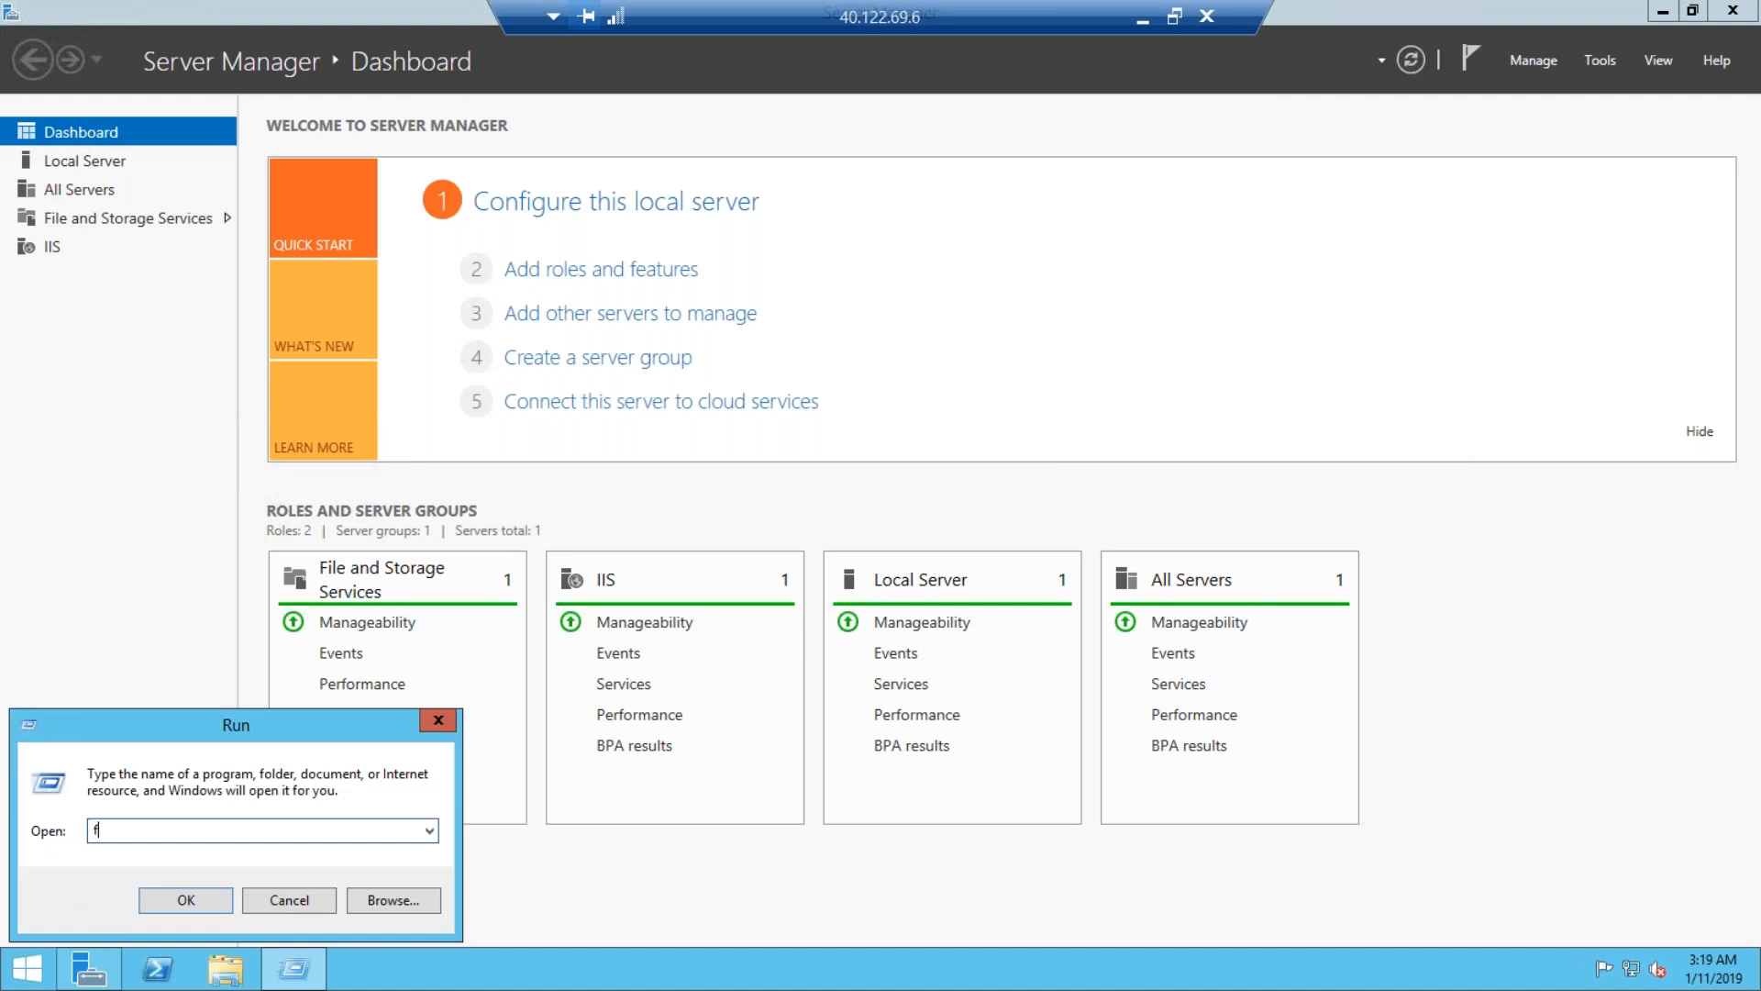
type("irewall.cpl")
key("Return")
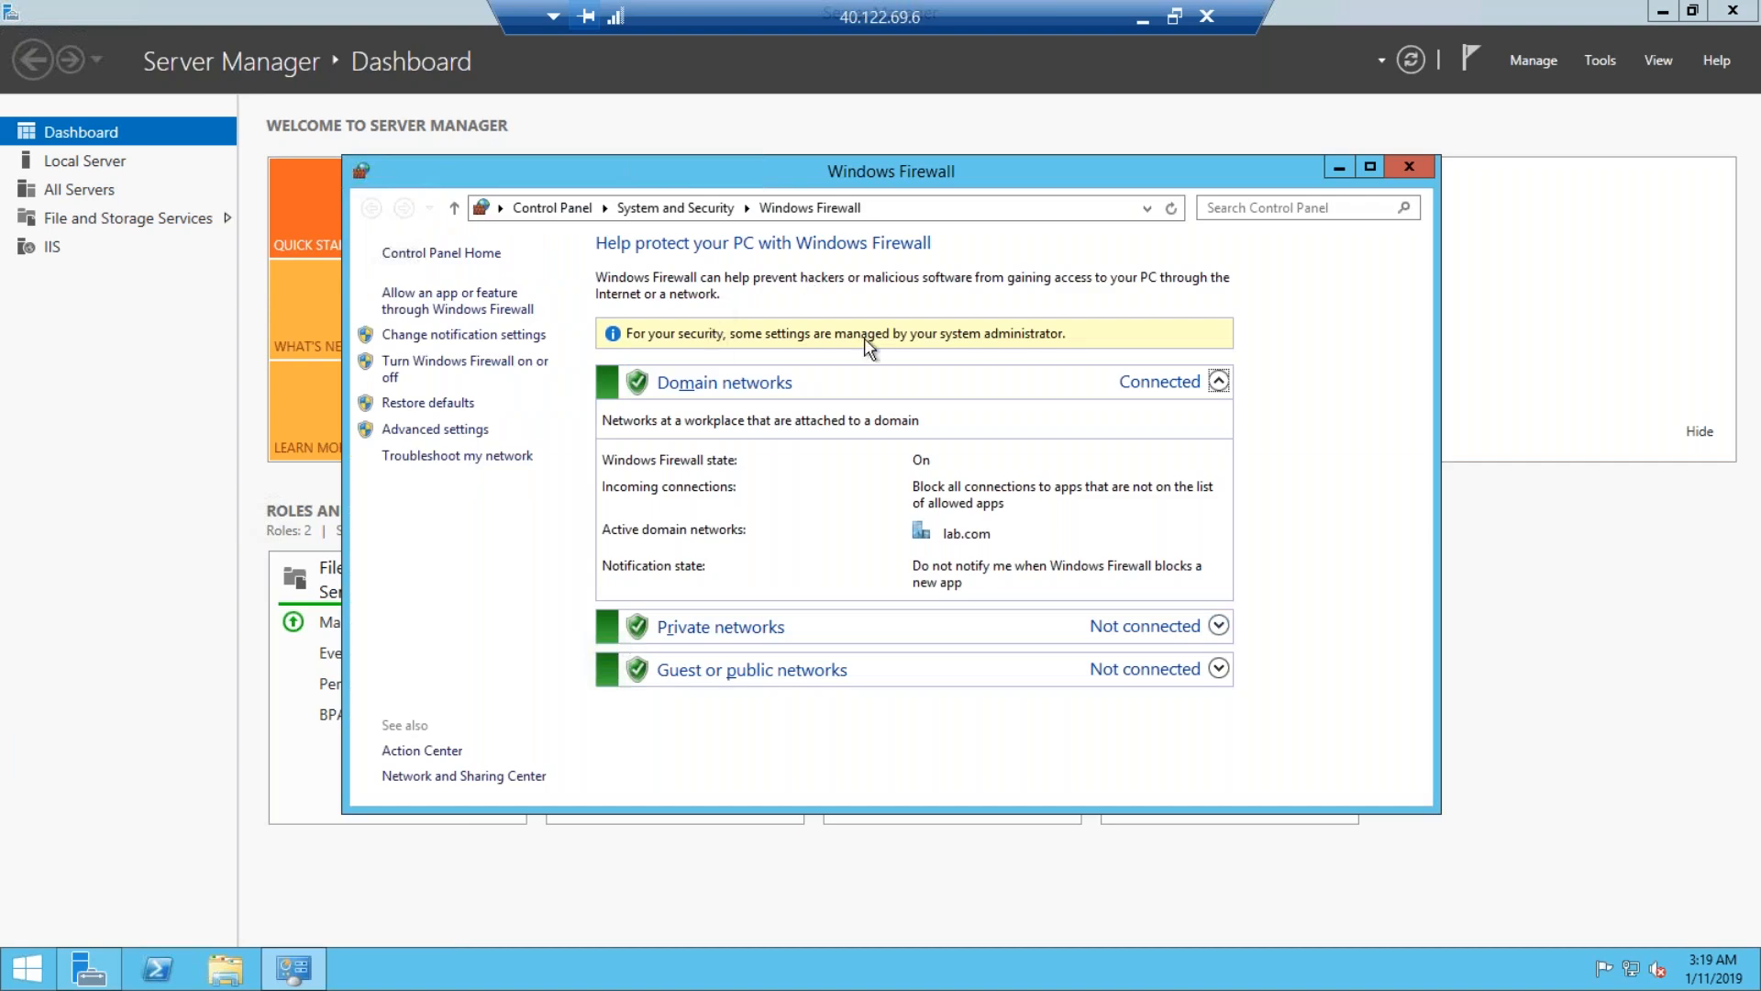
Check the inbound rules for SQL PORT 1433 in the advanced firewall settings and close the firewall windows and Server Manager.
left_click(419, 435)
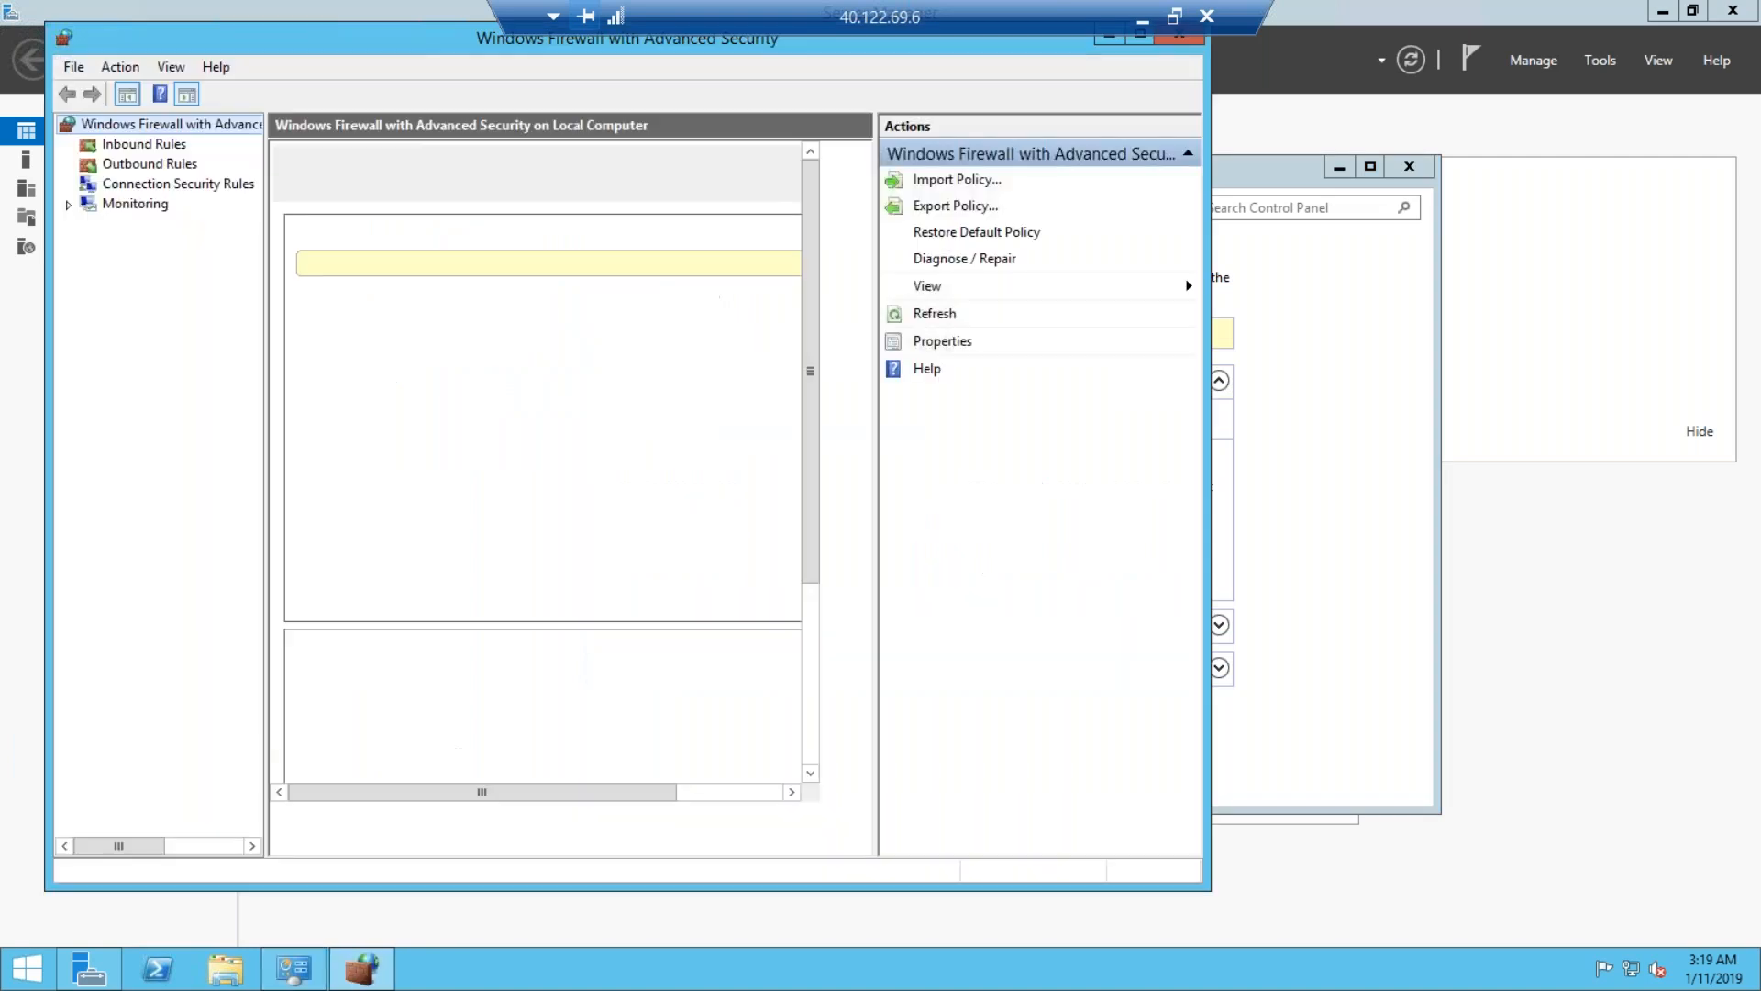
left_click(136, 150)
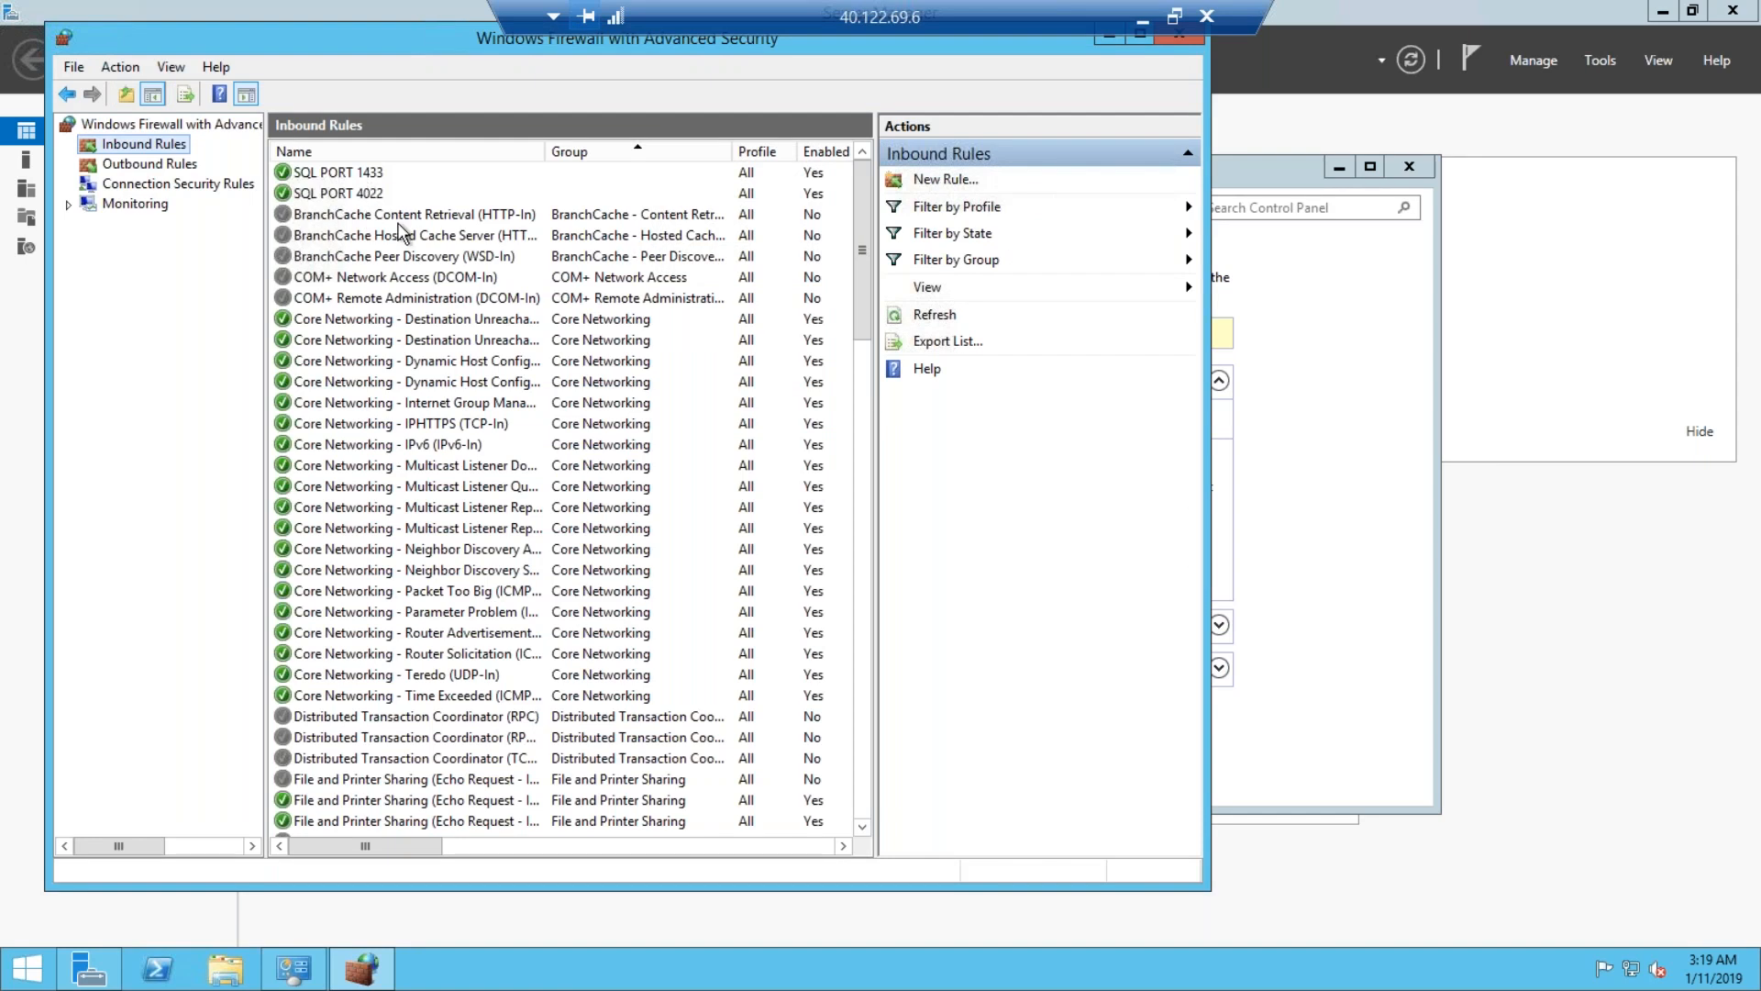
left_click(367, 174)
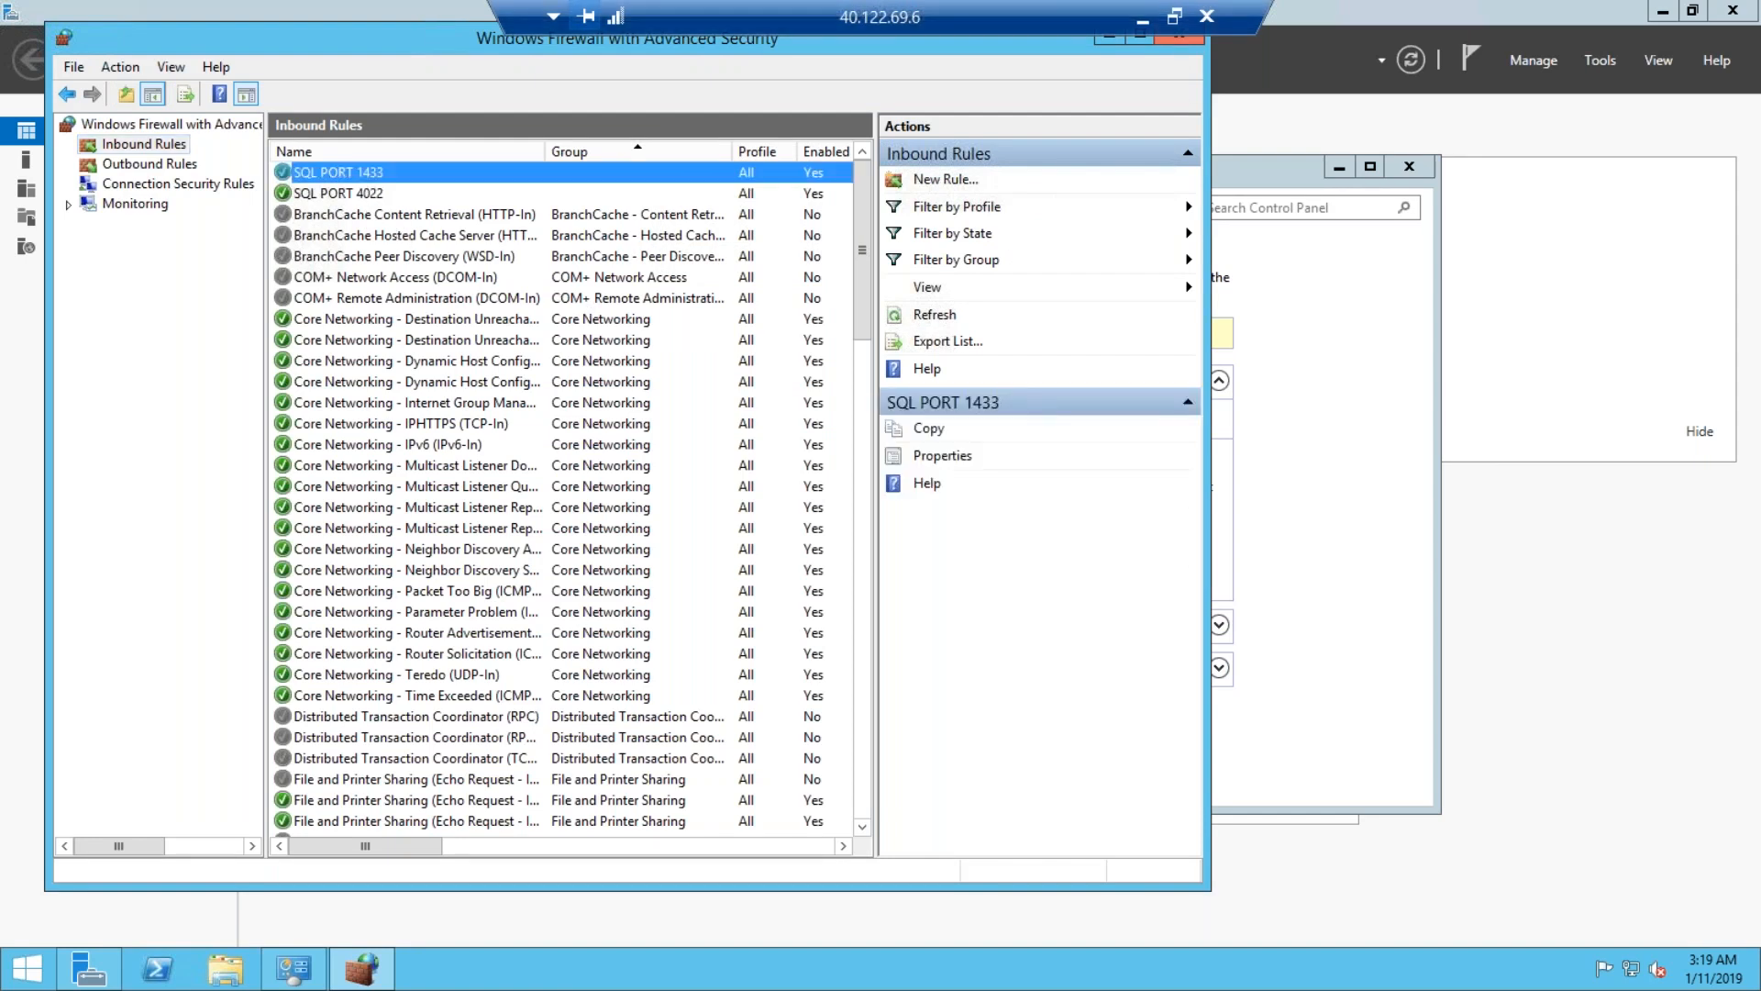
left_click(1178, 38)
left_click(1412, 170)
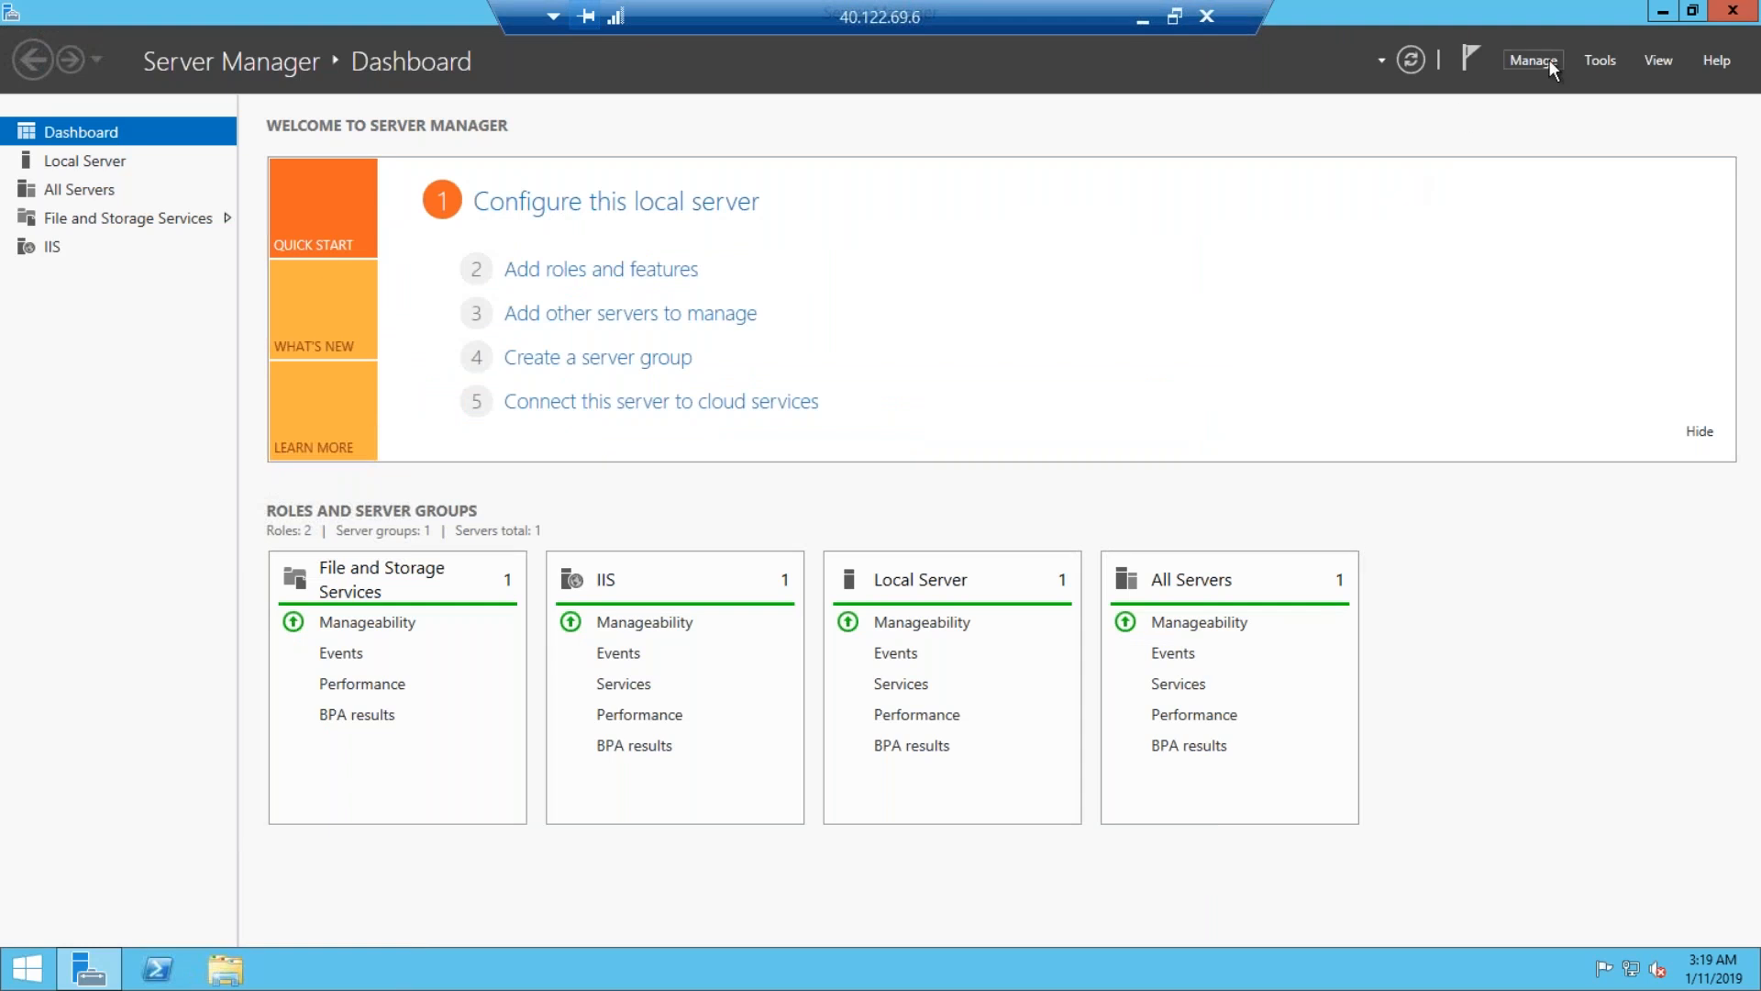
left_click(1731, 11)
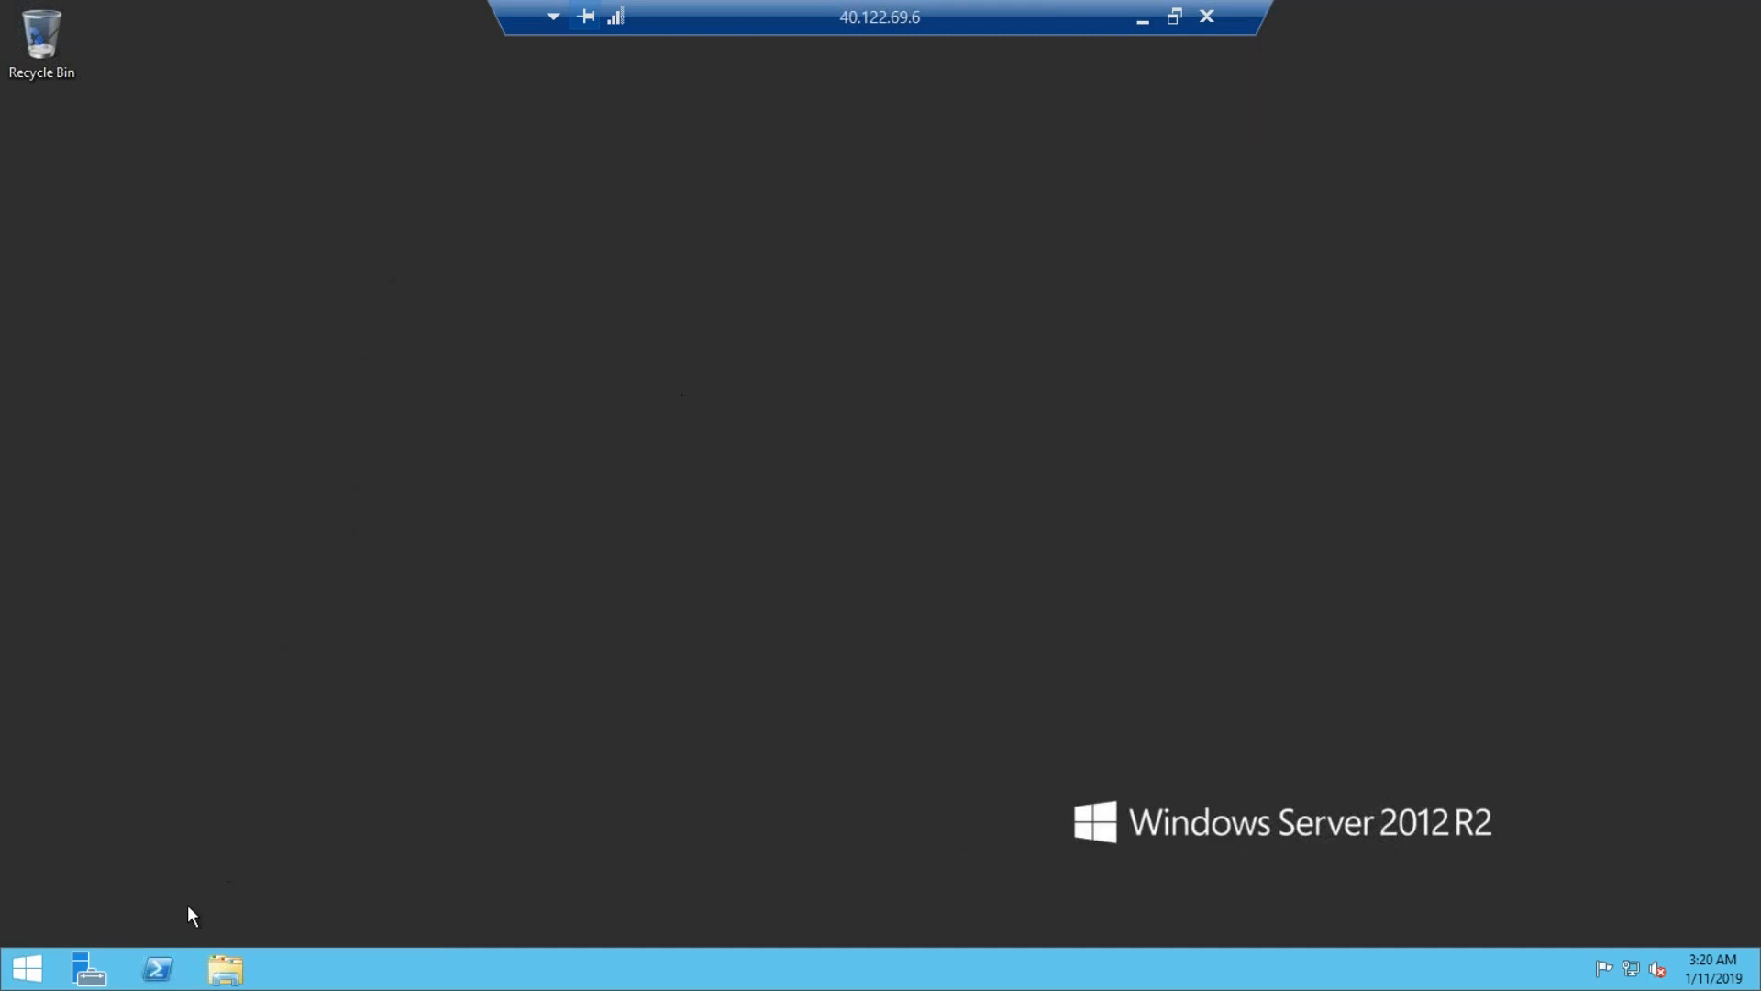
Open a command prompt on SCCMPS1 and ping dc, stopping the ping early.
right_click(33, 963)
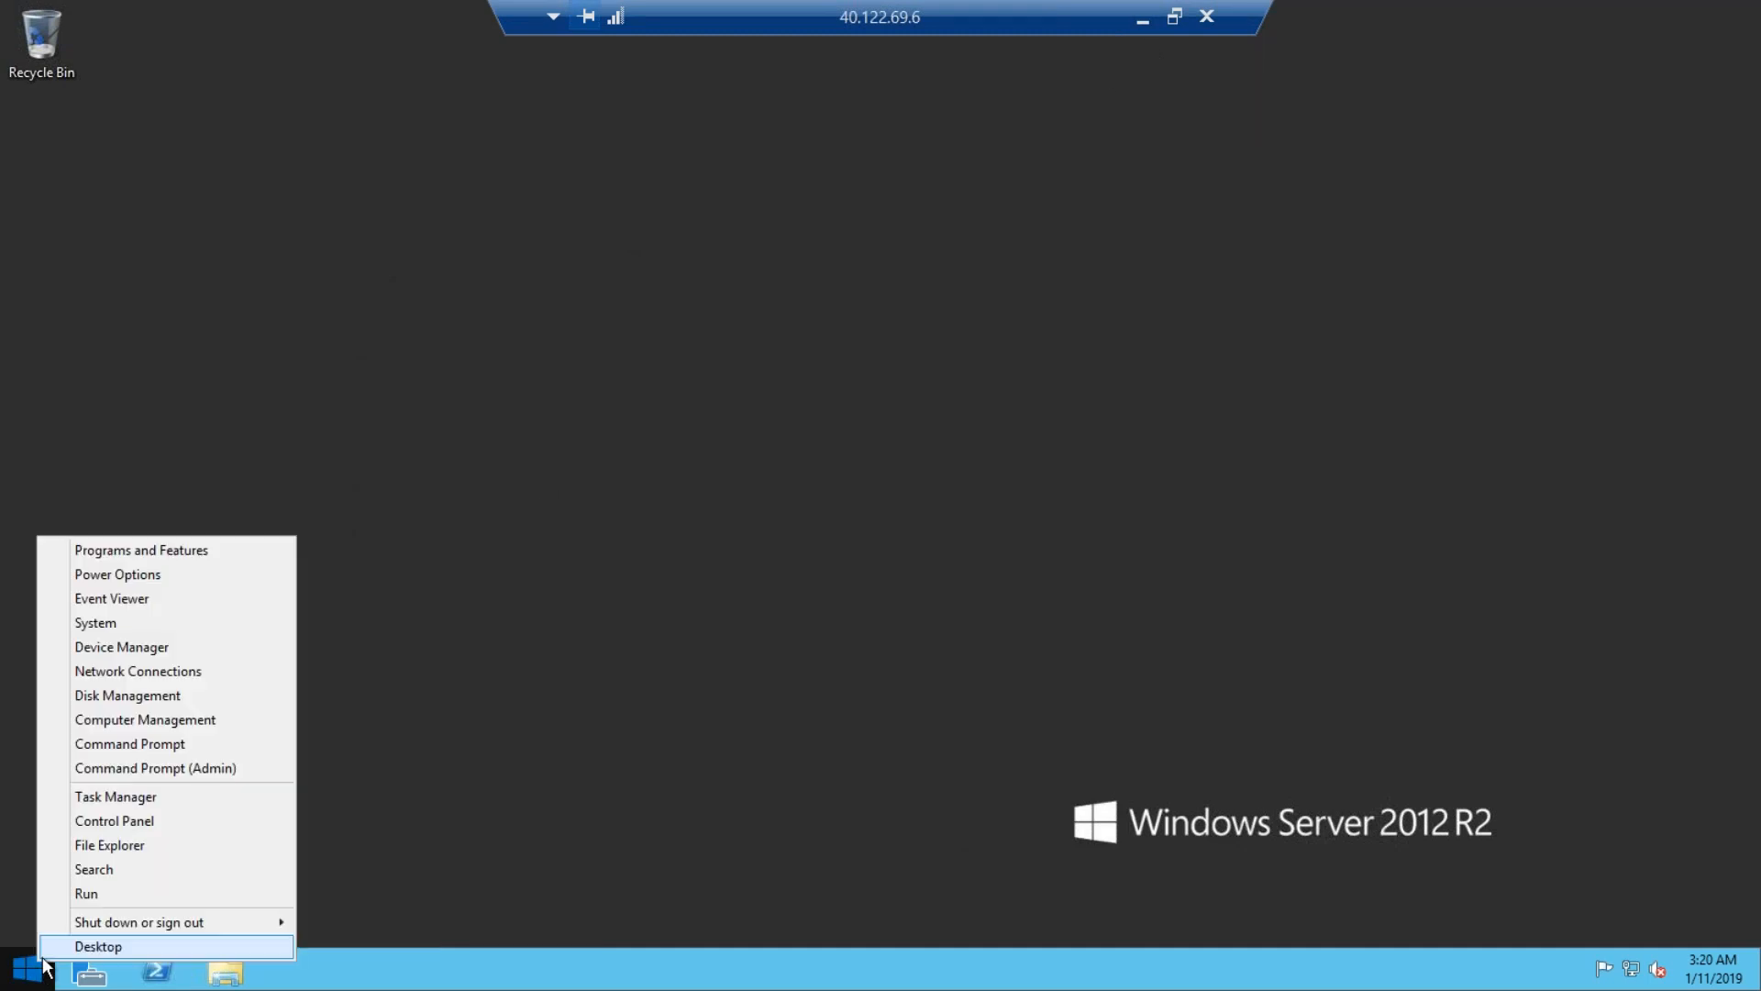
left_click(97, 894)
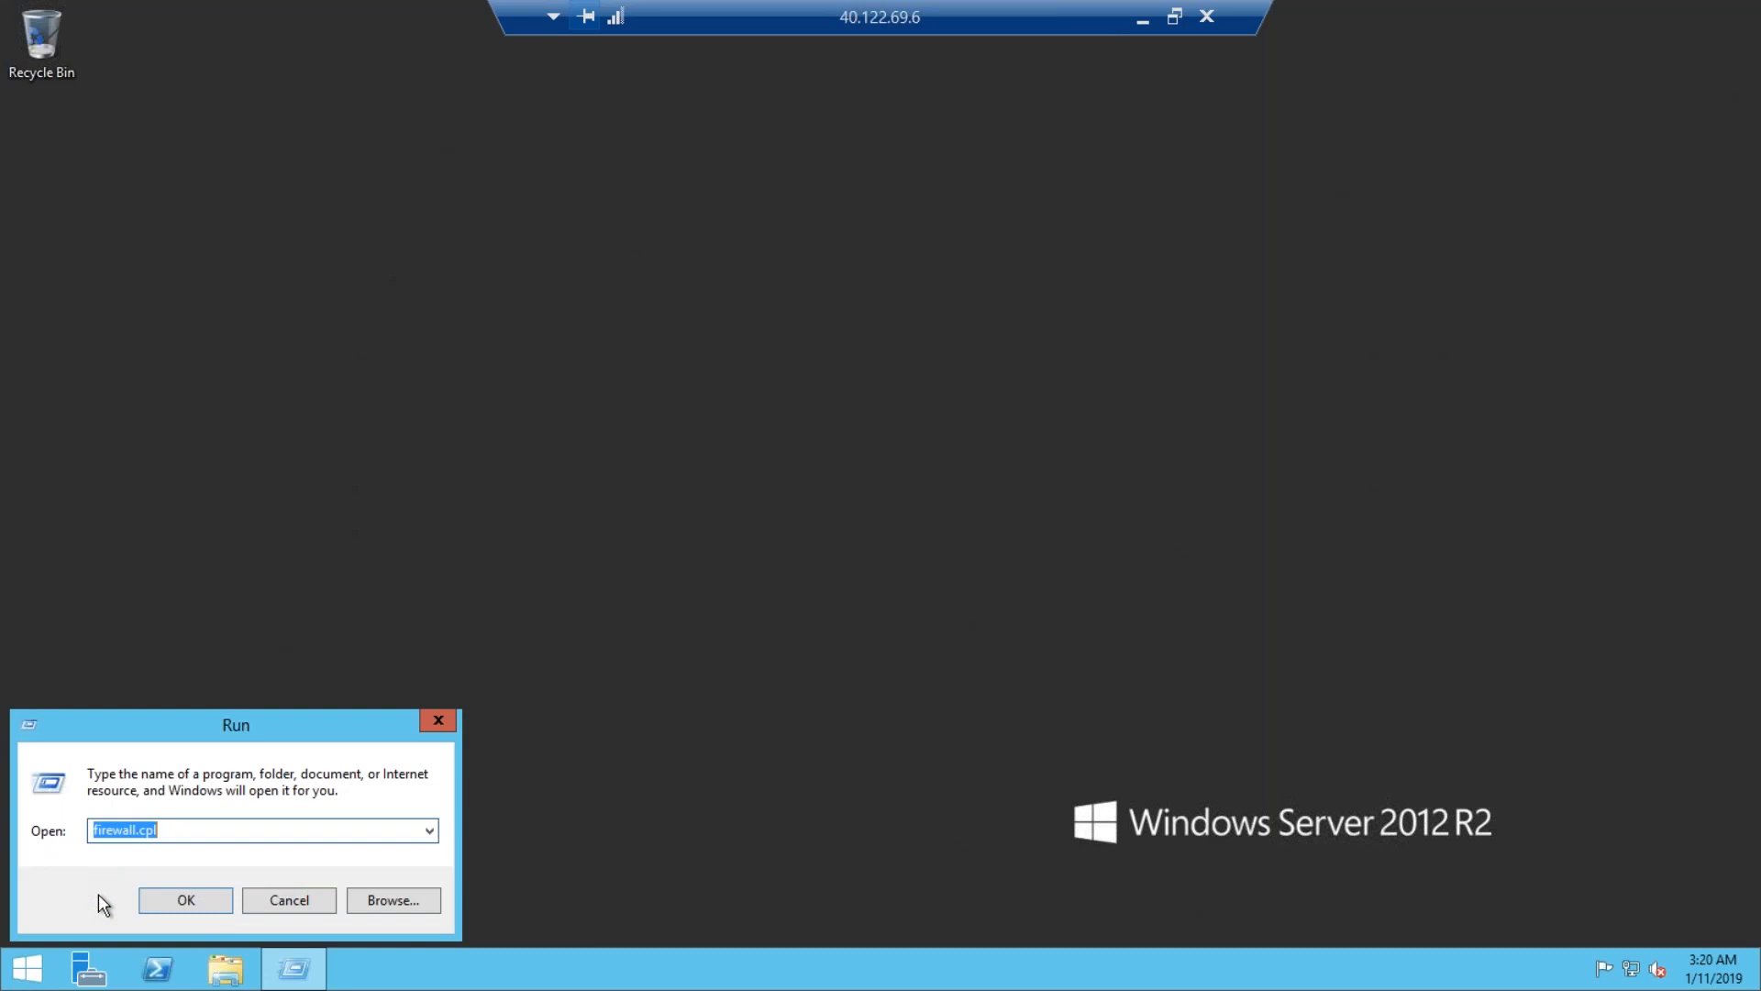
type("cmd")
key("Return")
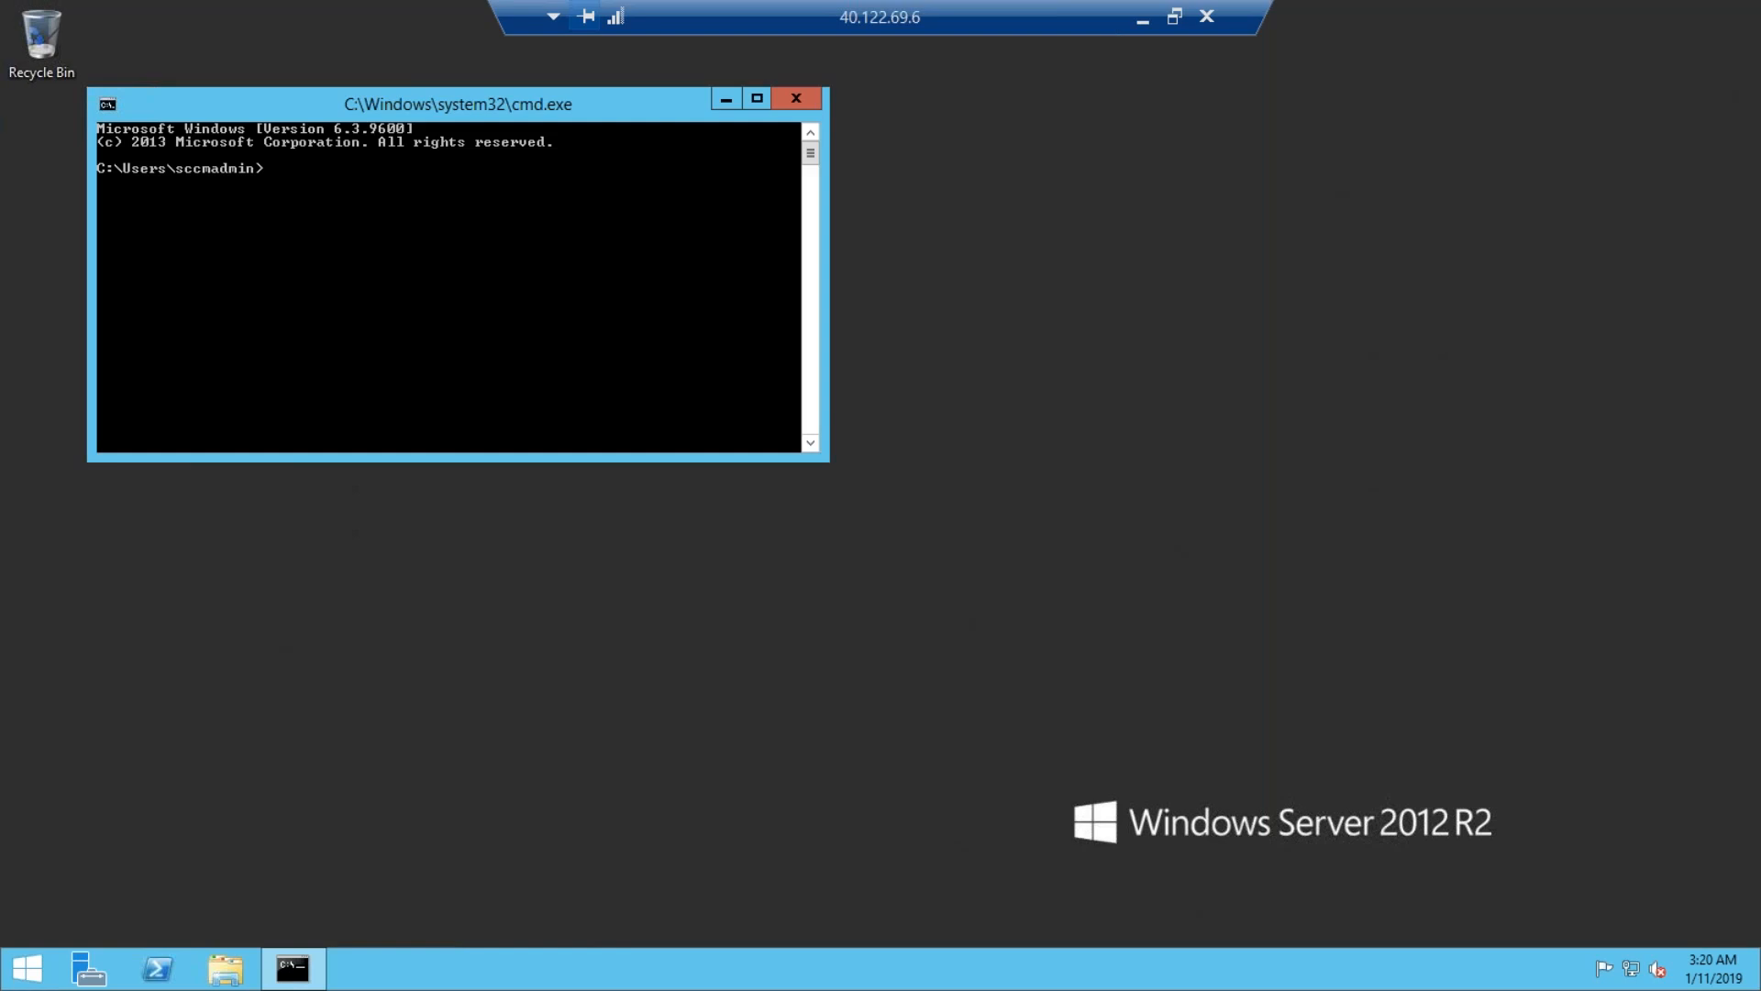
type("ping dc")
key("Return")
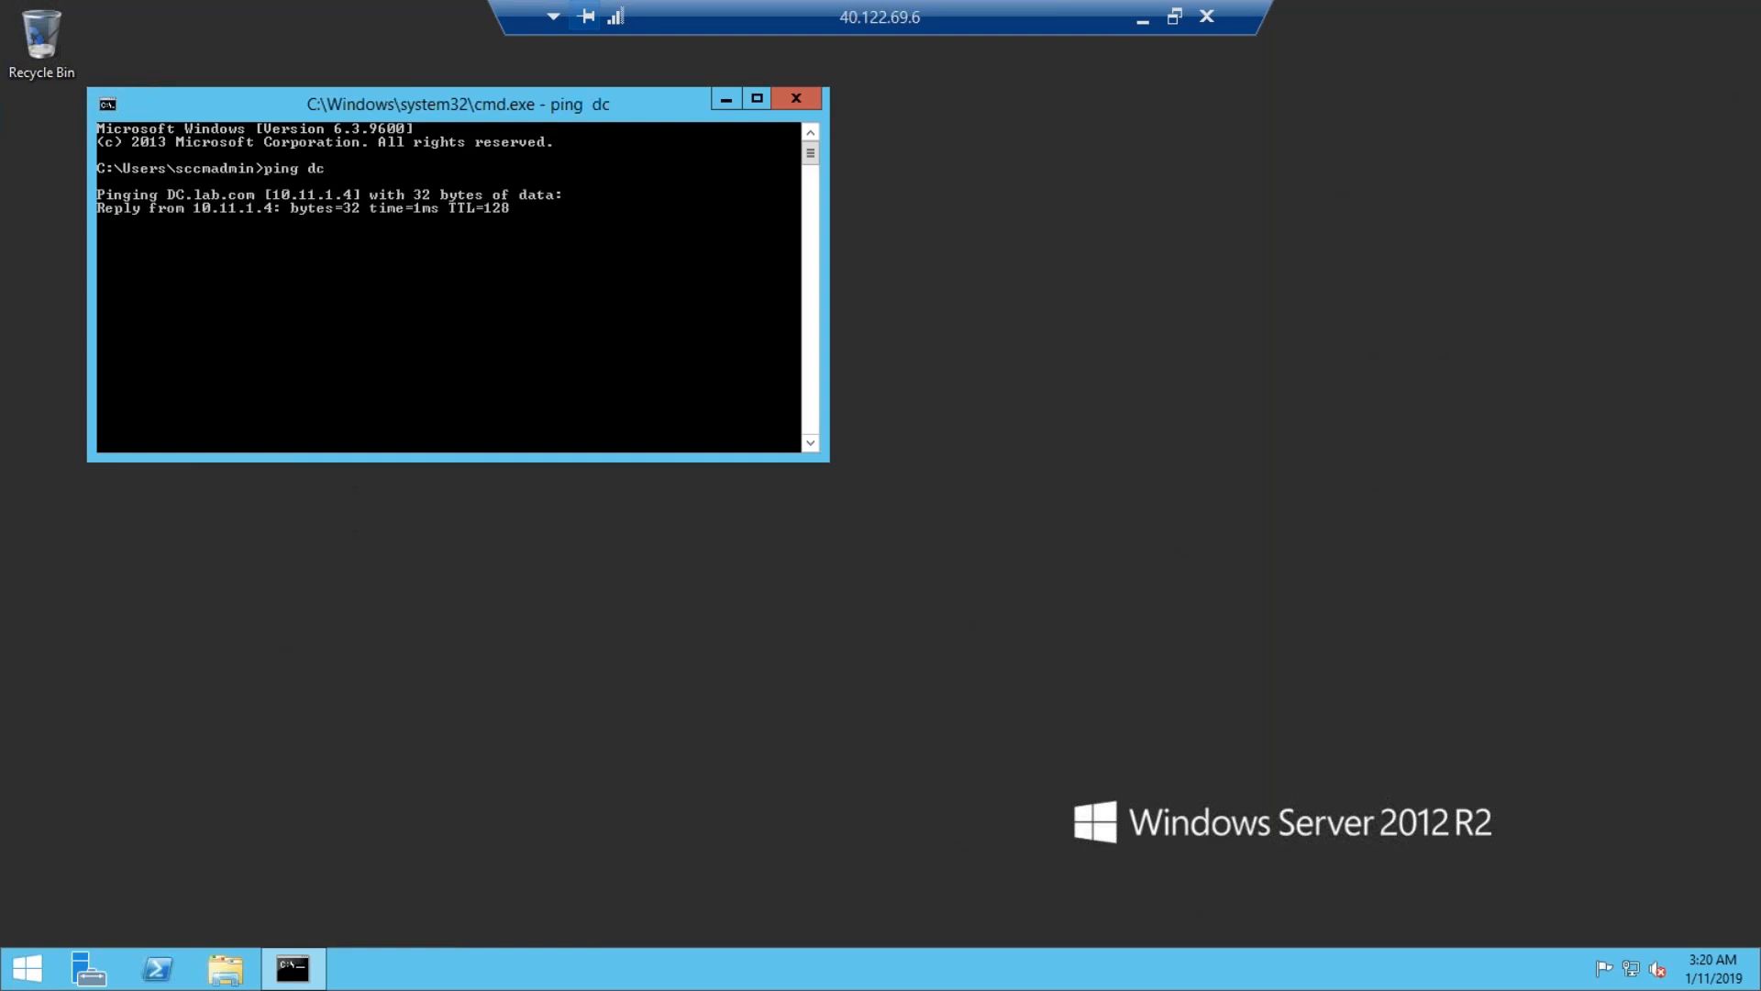
key("ctrl+c")
Ping db from the same command prompt and stop the ping early.
type("ping db")
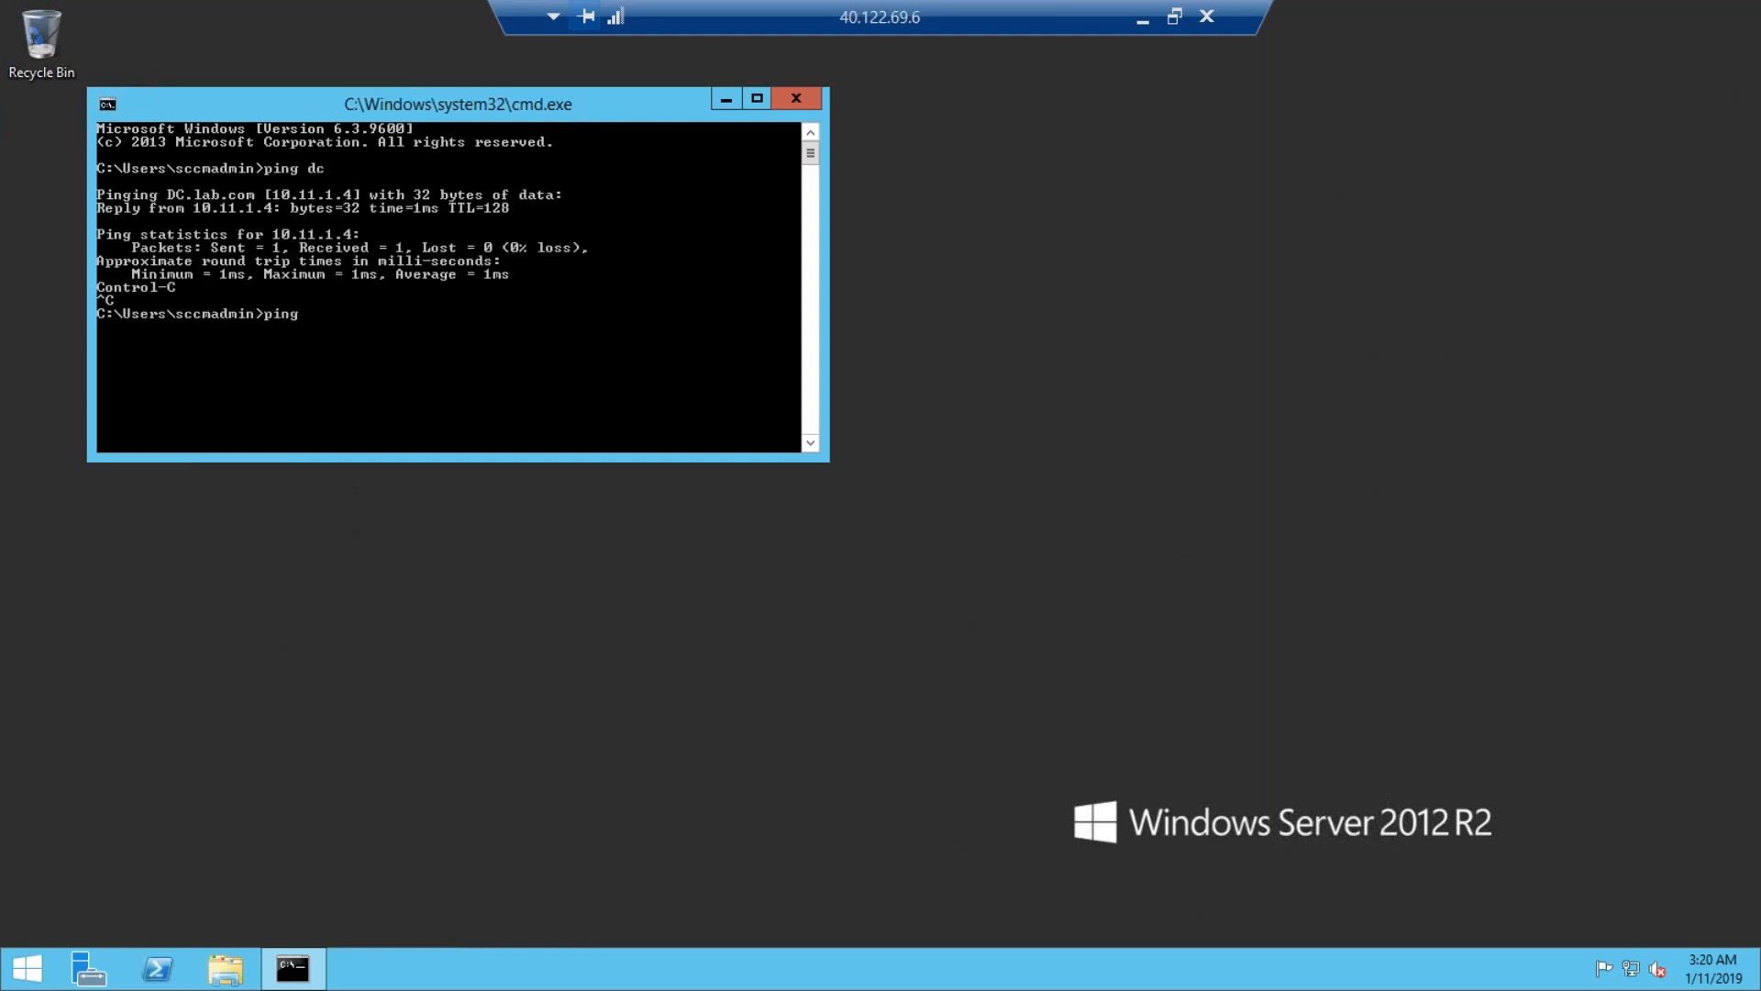
key("Return")
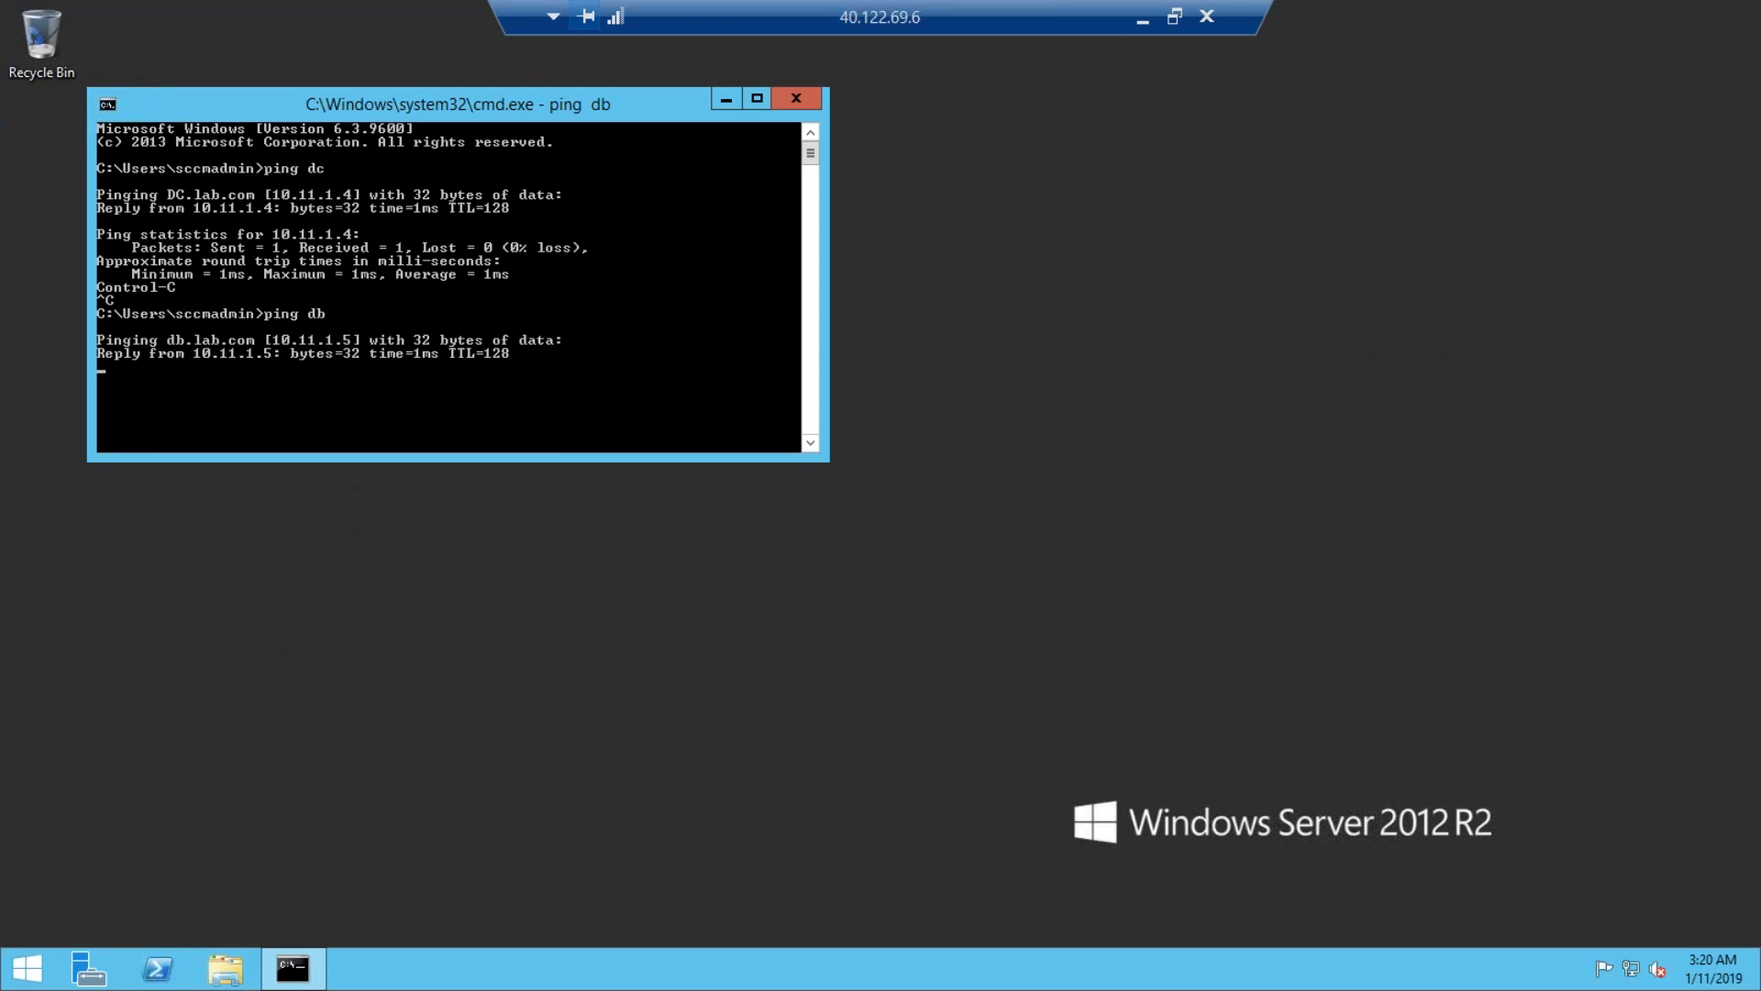
key("ctrl+c")
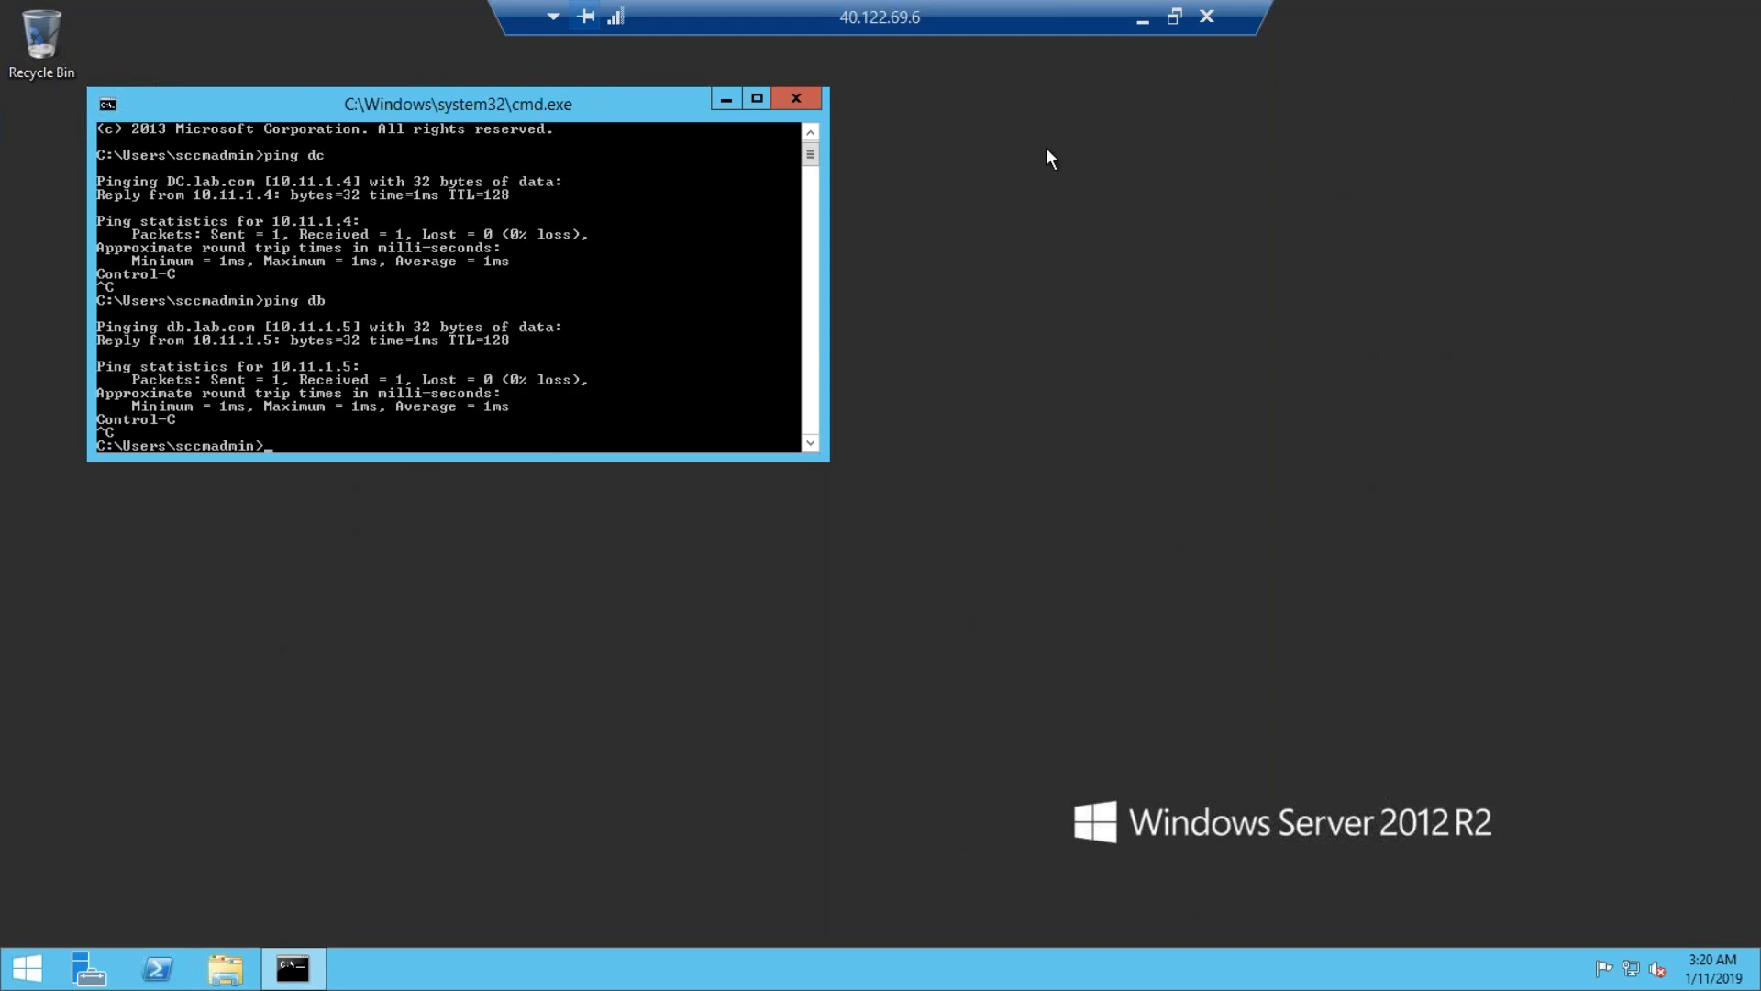
Open the administrative share \\dc\c$ to test access to the domain controller, and close its window.
right_click(23, 965)
left_click(97, 912)
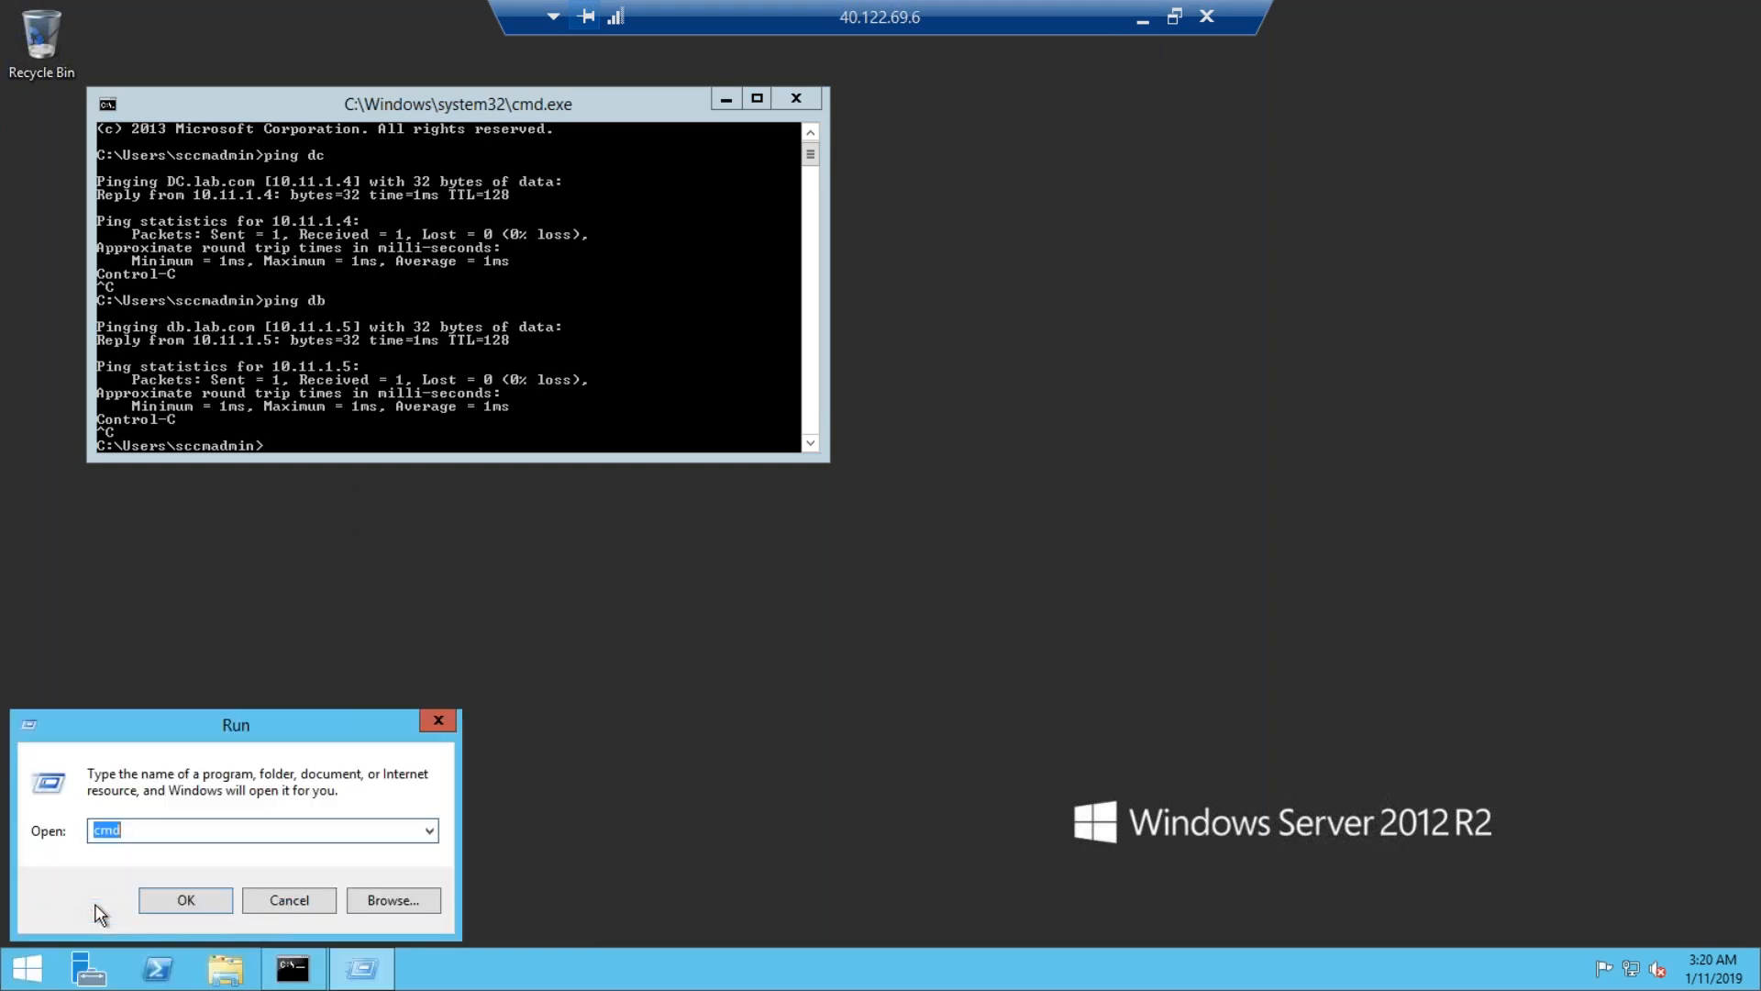
type("\\\\dc\\c$")
key("Return")
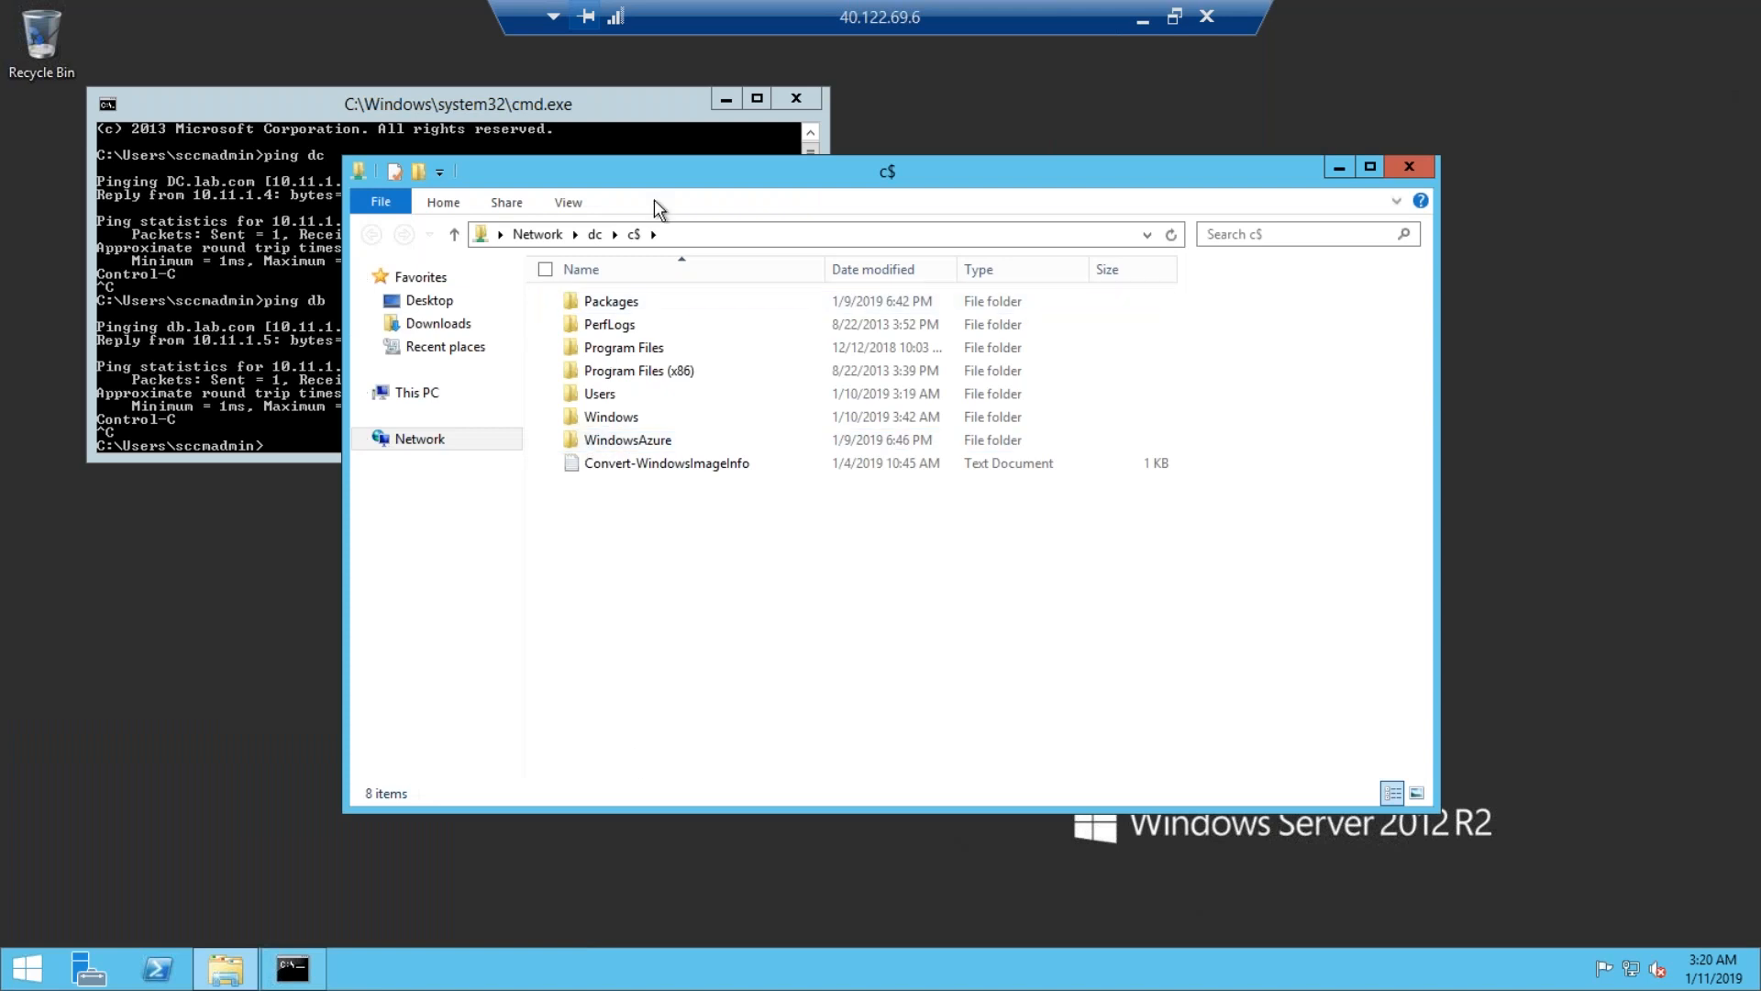
left_click(1409, 167)
Switch to the DC remote session and close Active Directory Users and Computers, the command prompt, the group policy windows and Server Manager.
left_click(1148, 24)
mouse_move(888, 969)
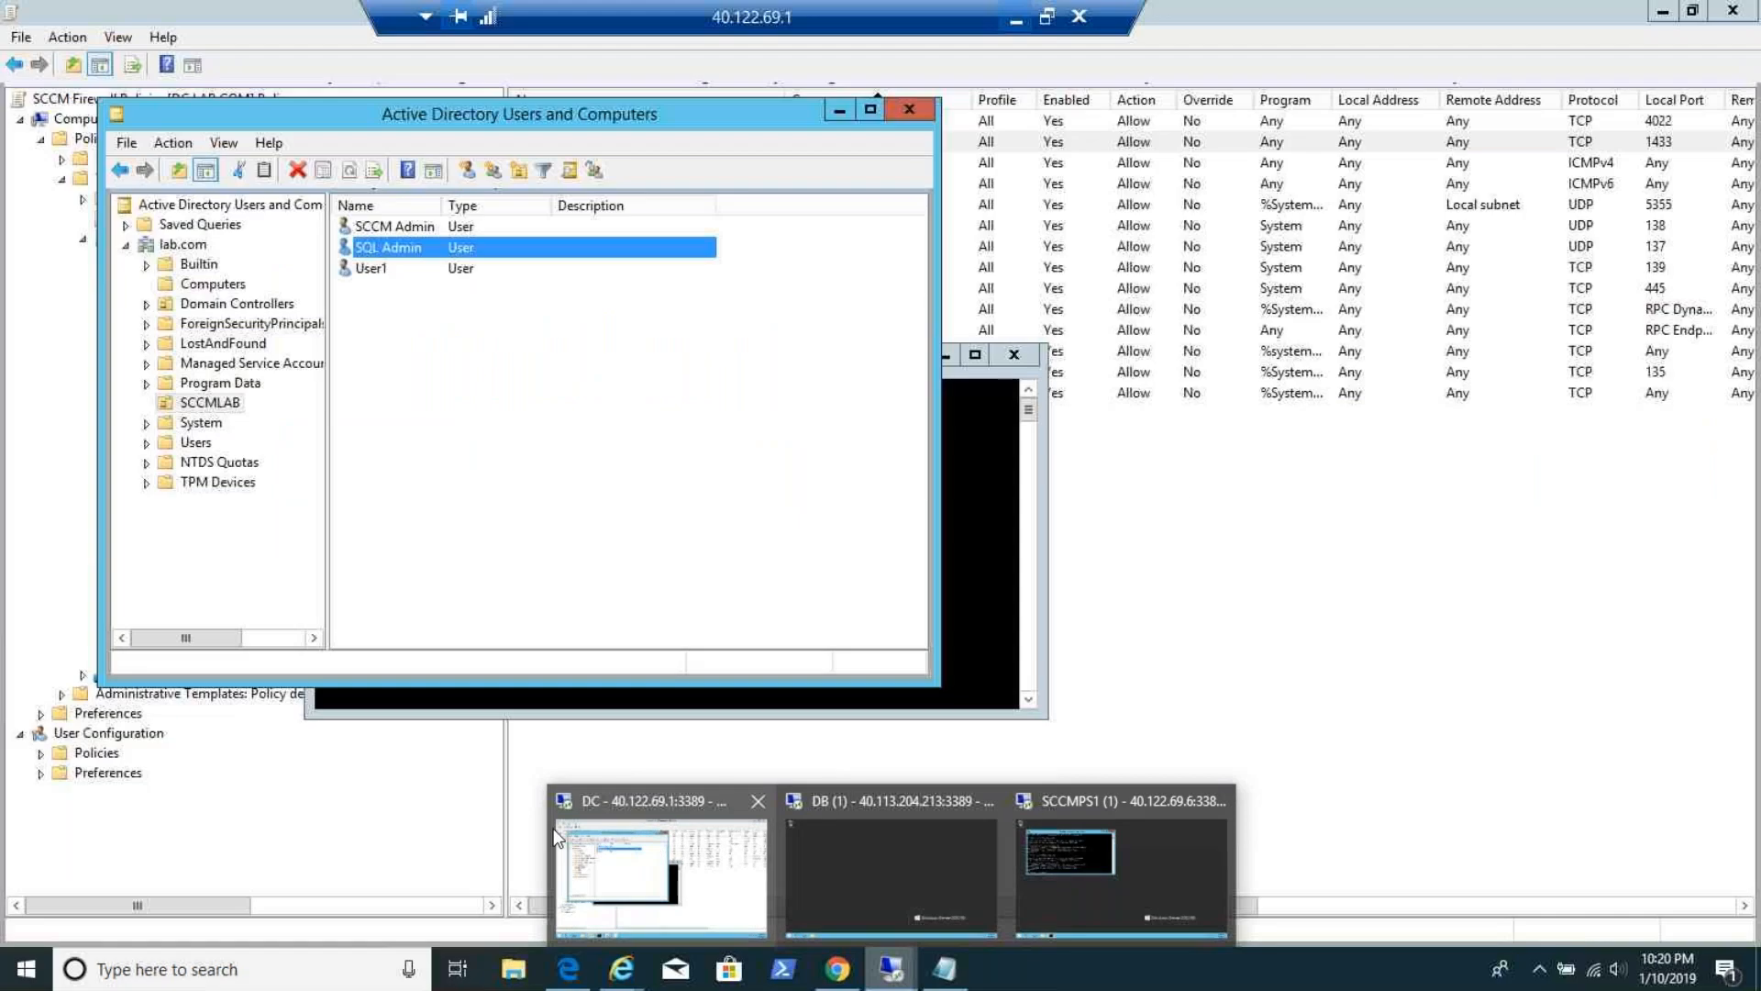
left_click(556, 836)
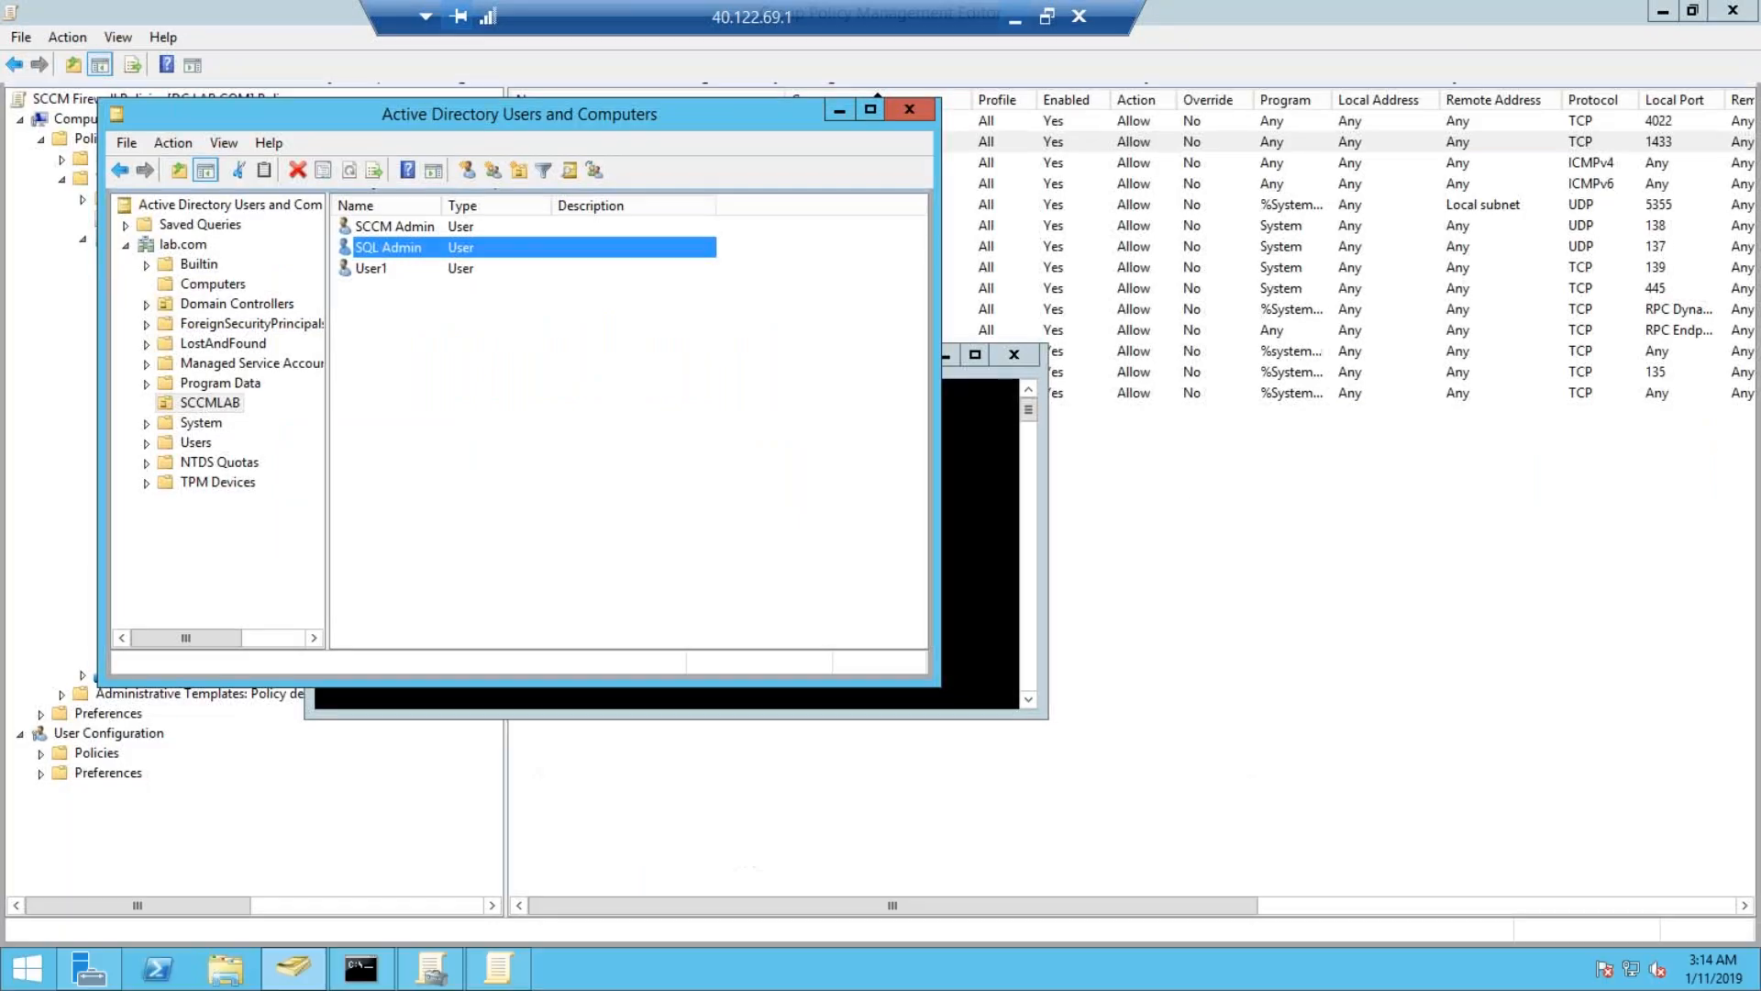
left_click(910, 110)
left_click(1014, 355)
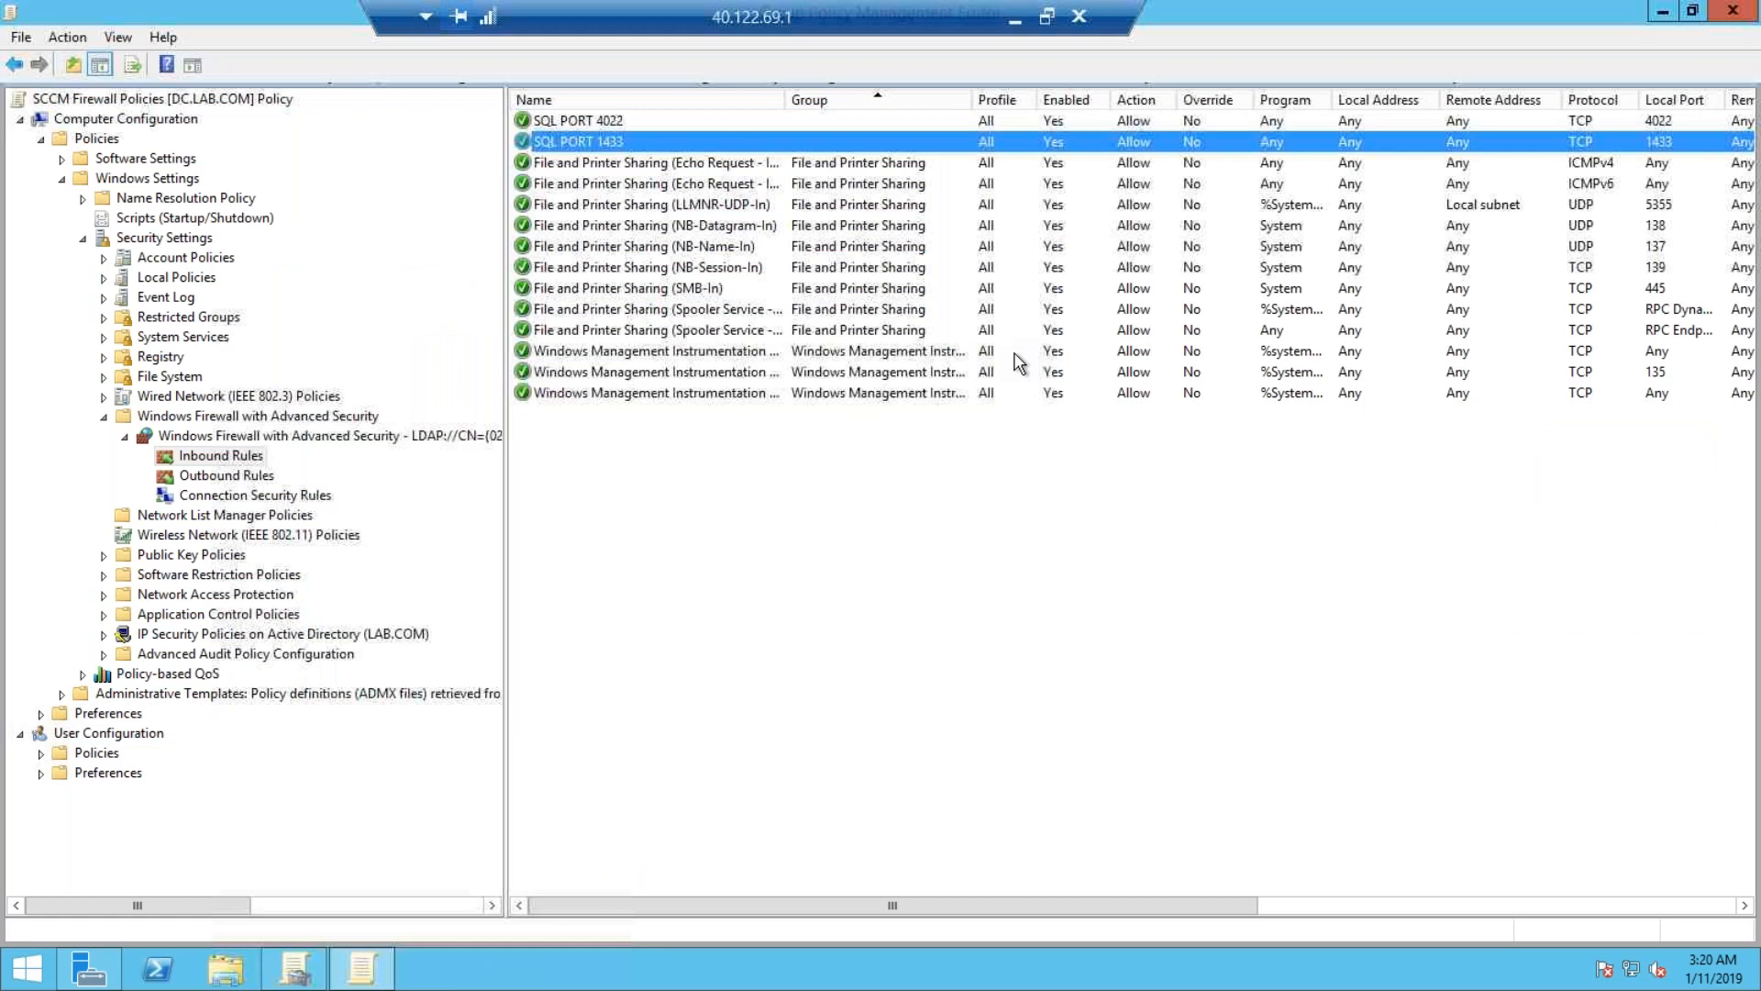
left_click(1734, 11)
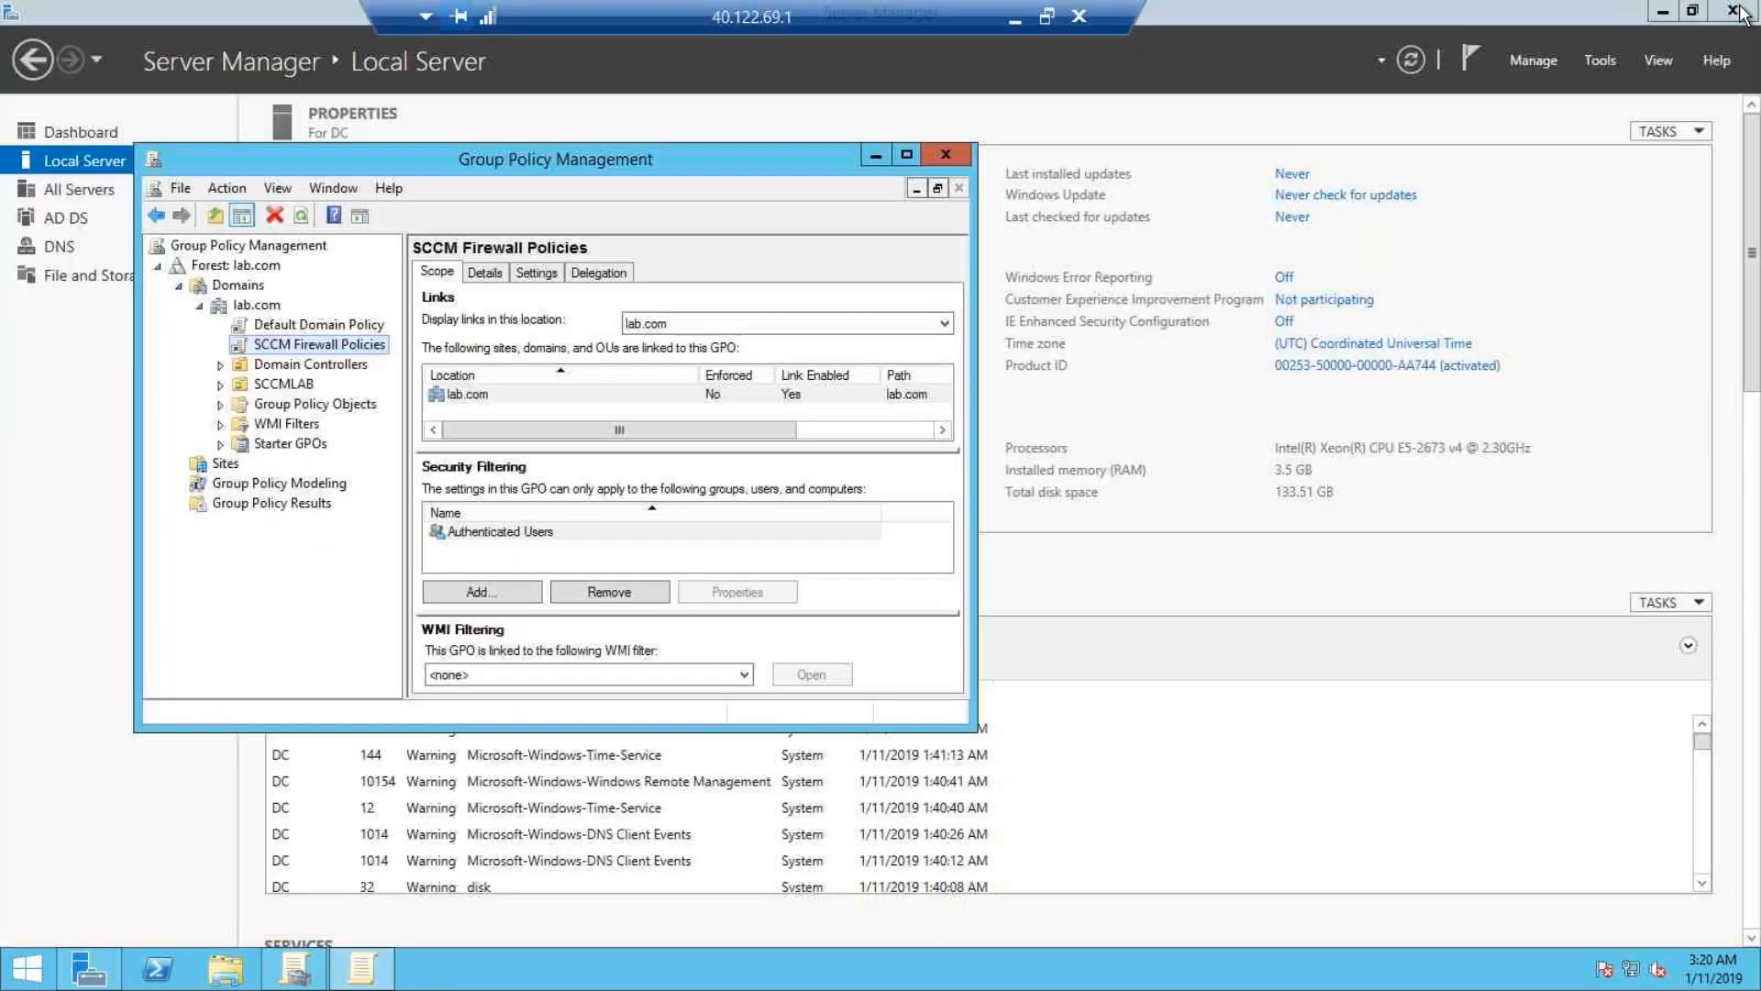
left_click(945, 155)
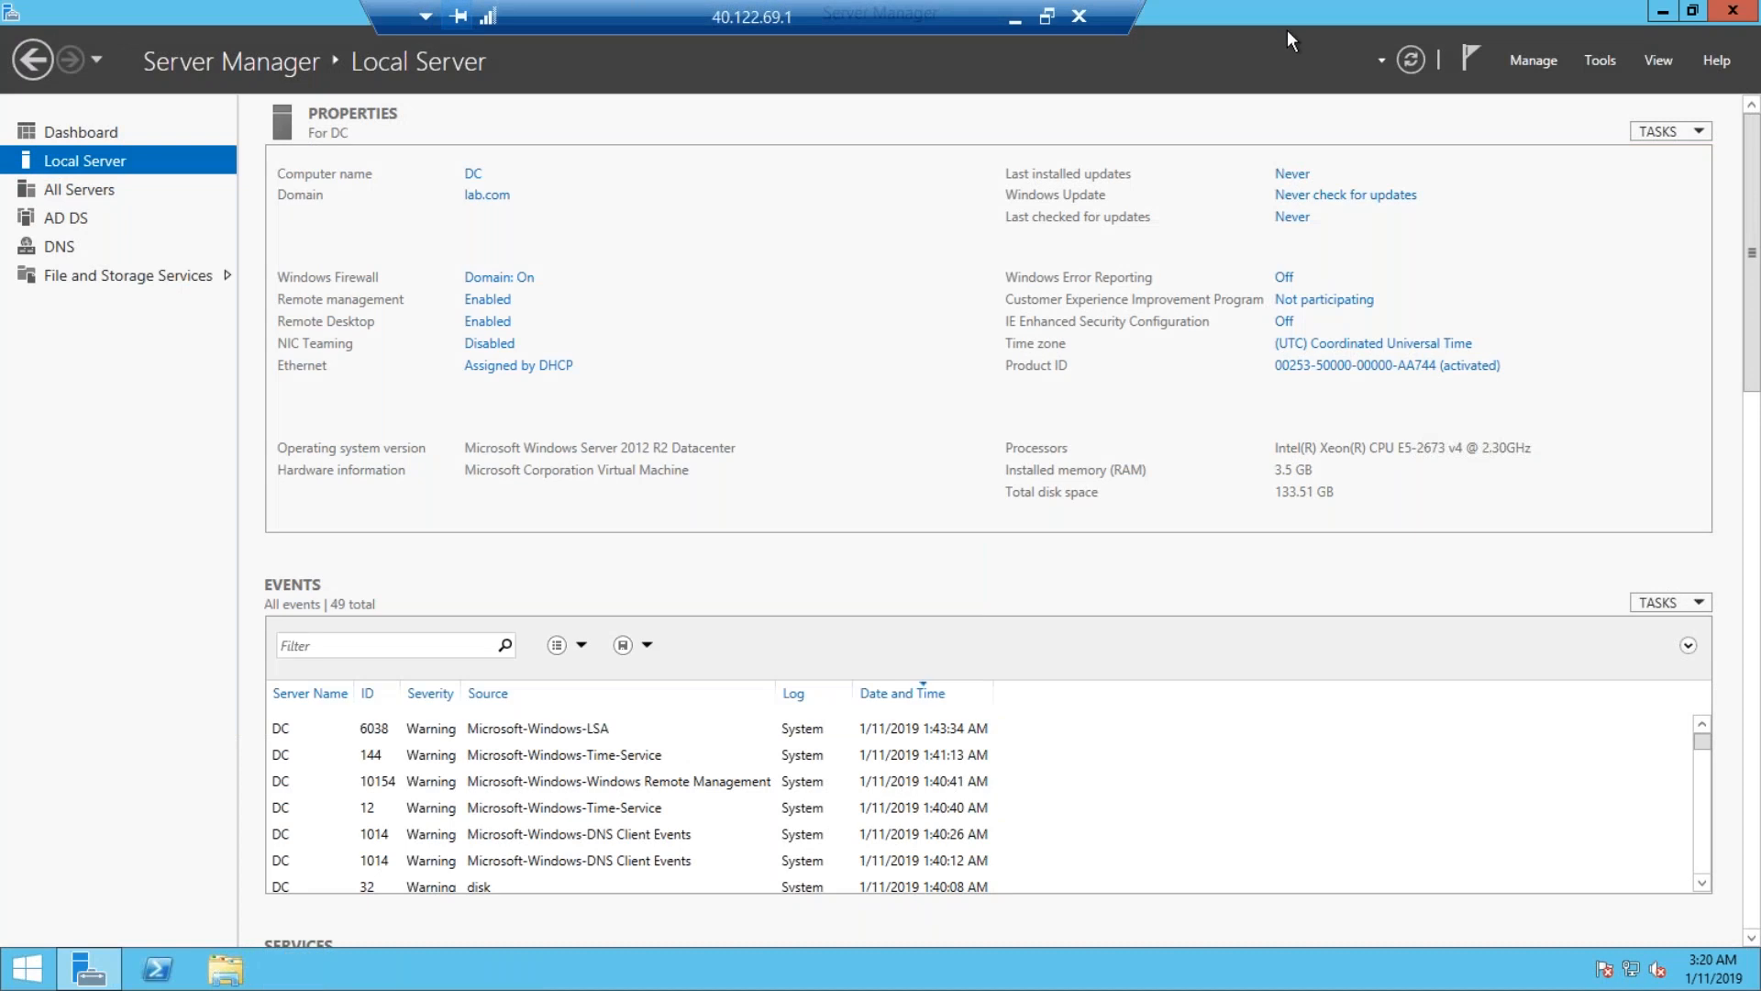
left_click(1734, 11)
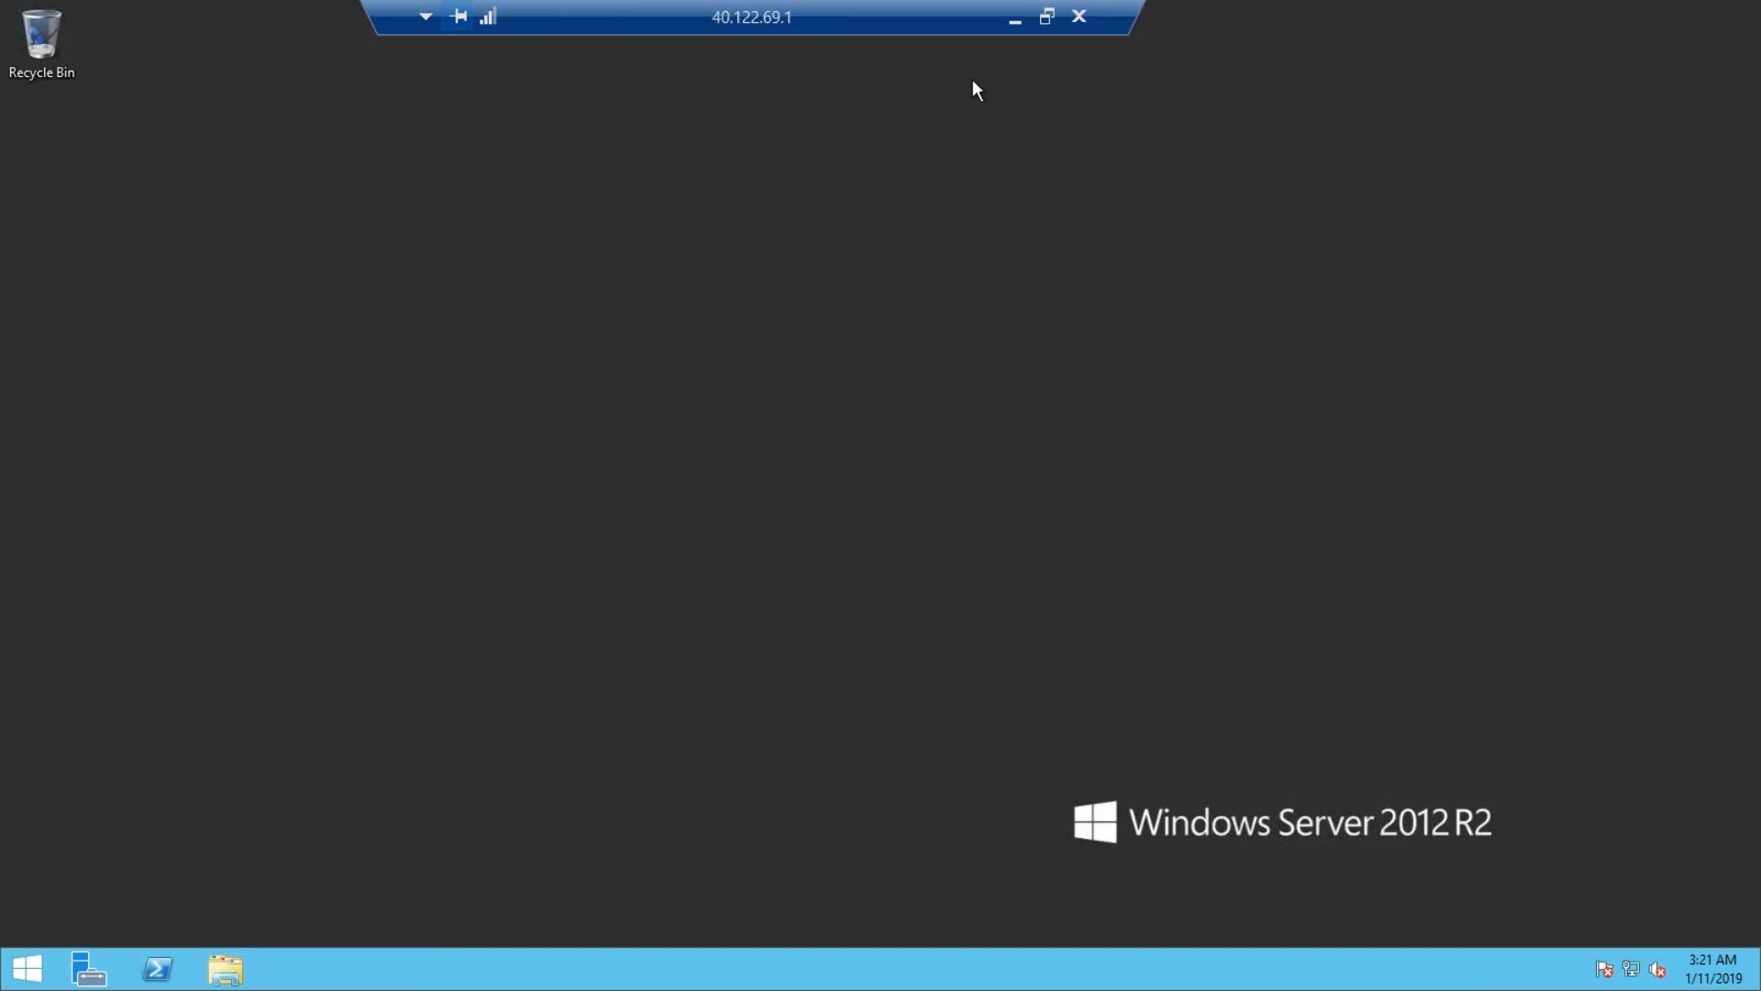
Switch to the DB remote session and check the computer name by running hostname in a command prompt.
left_click(1016, 22)
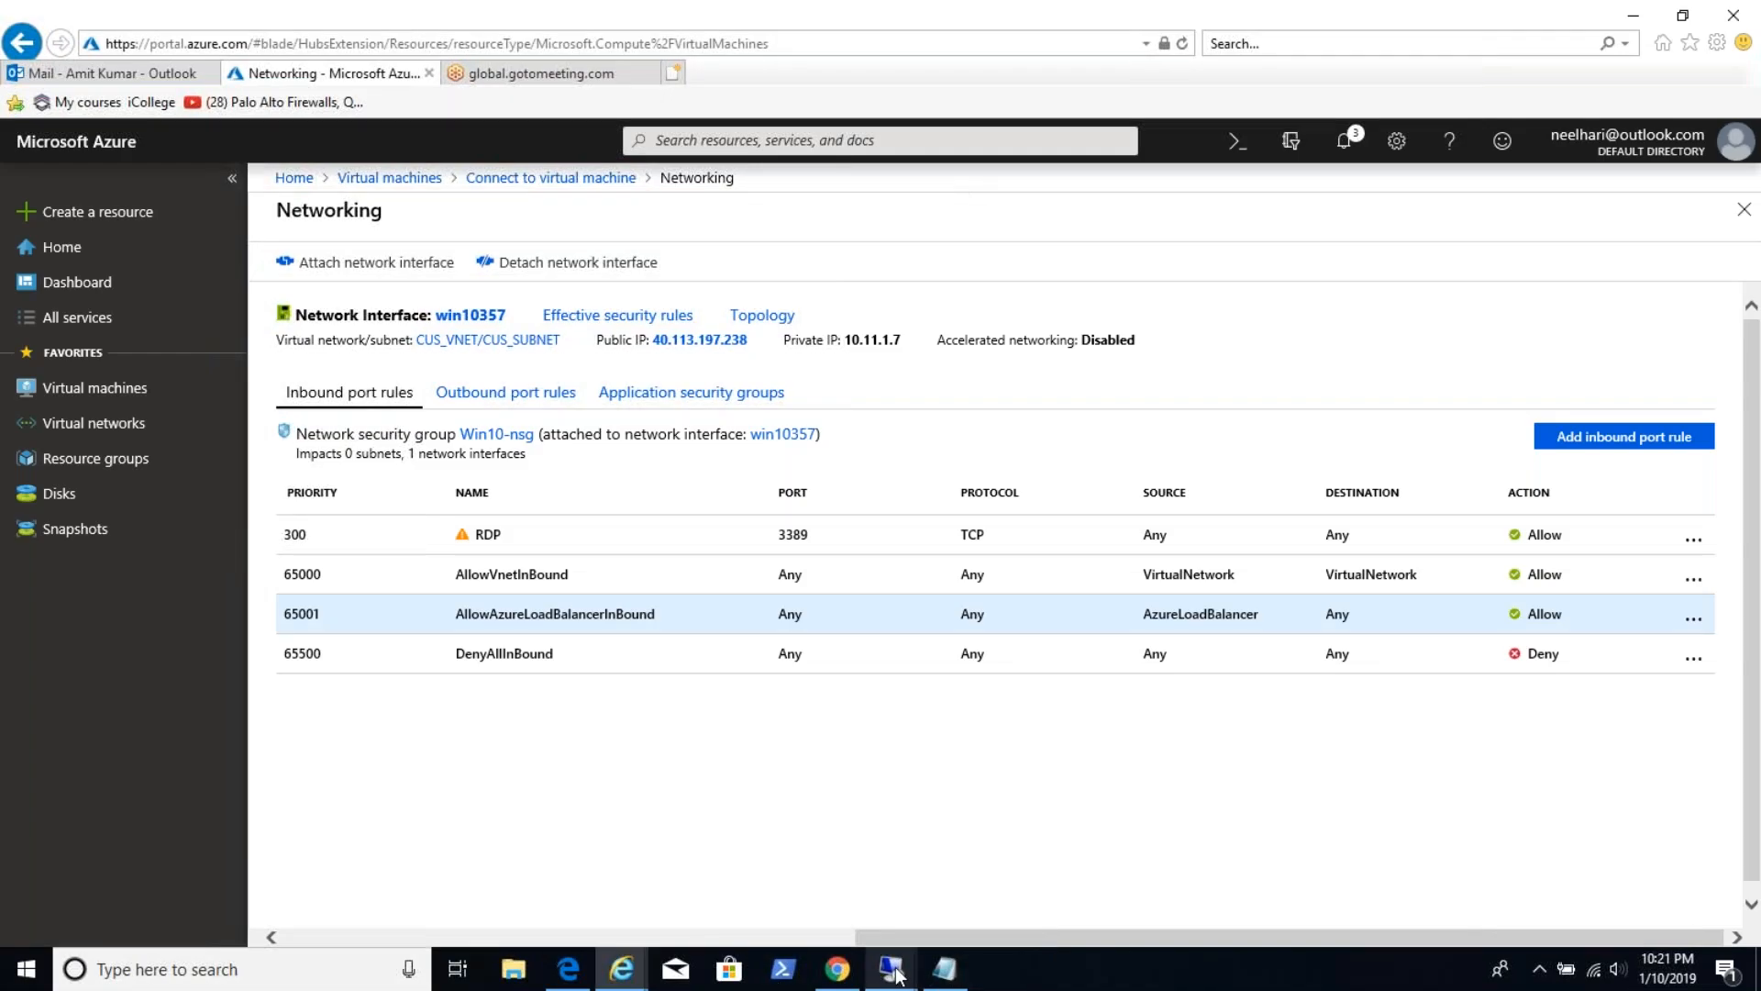
mouse_move(883, 968)
left_click(895, 917)
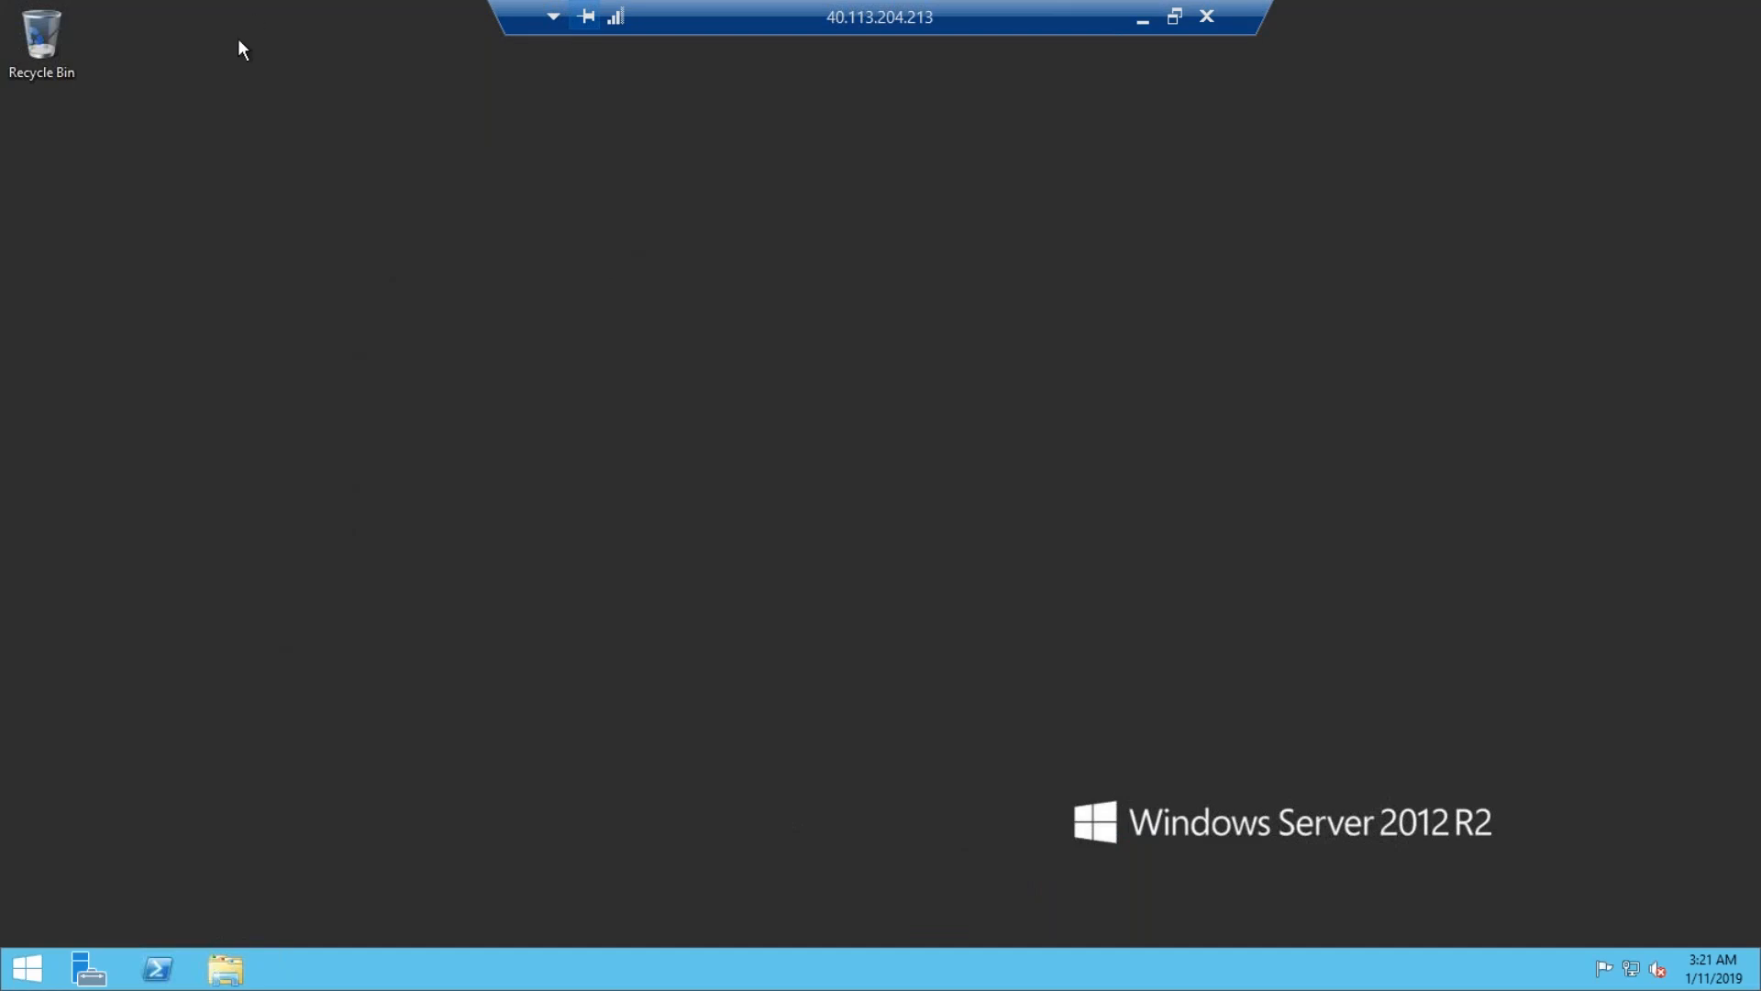
right_click(37, 967)
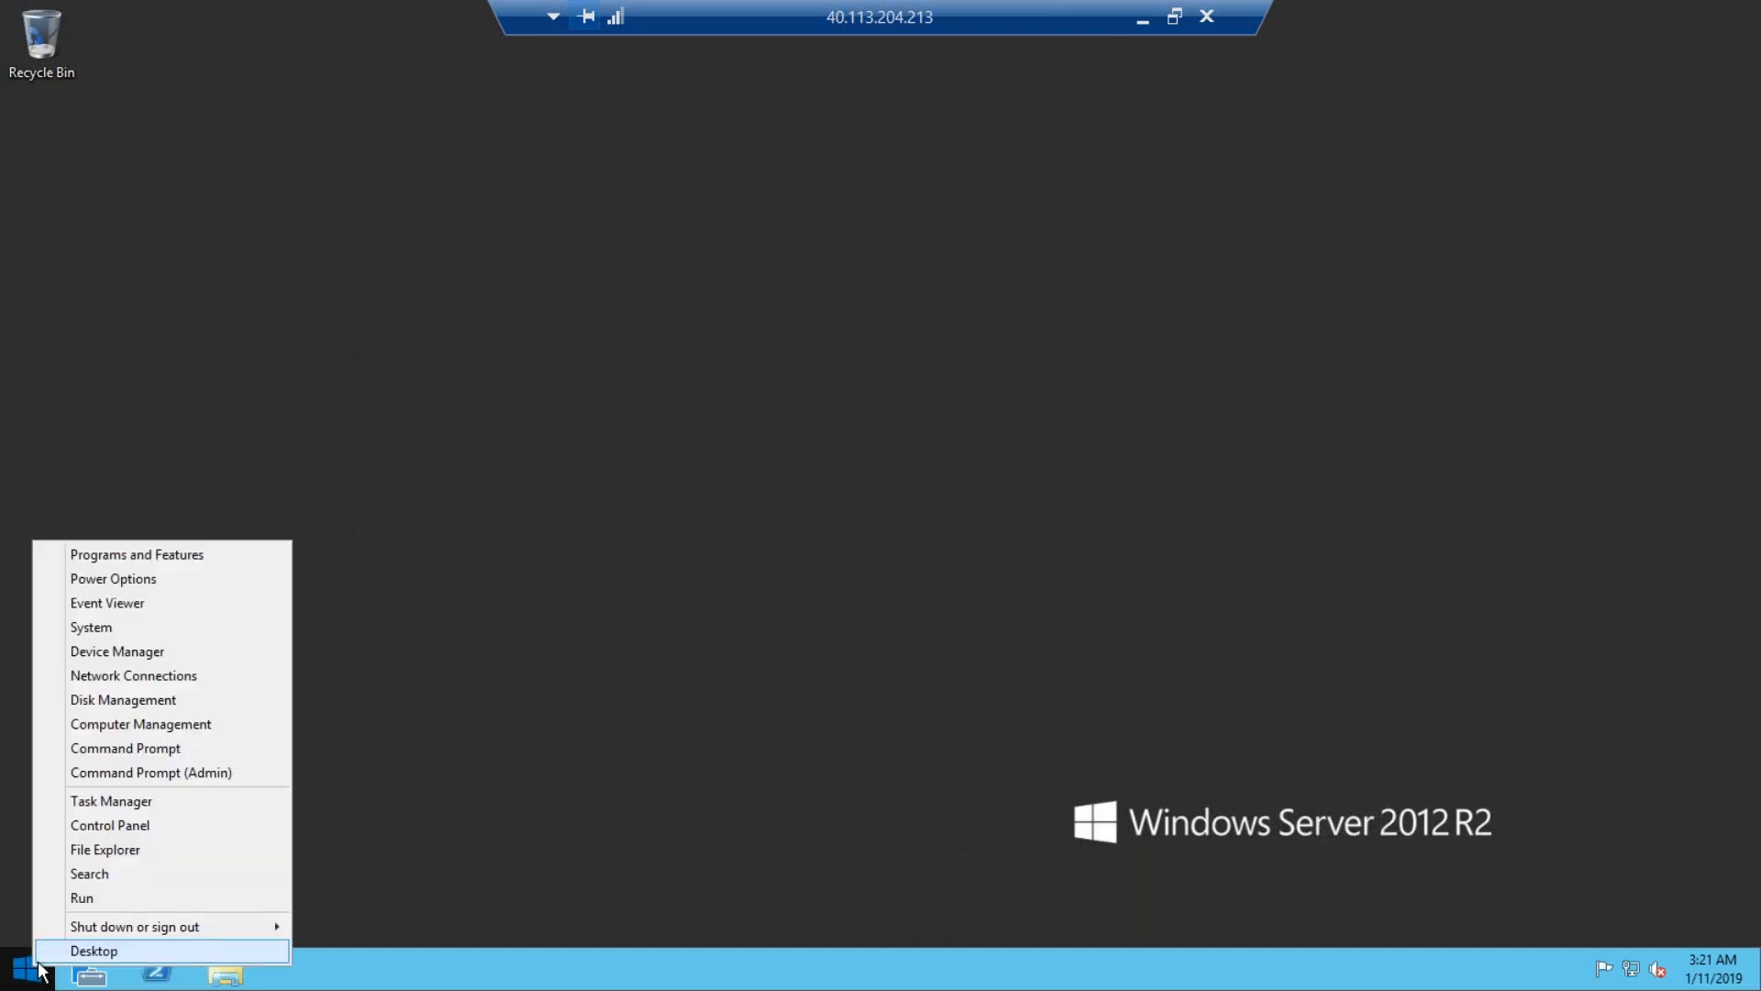
left_click(105, 895)
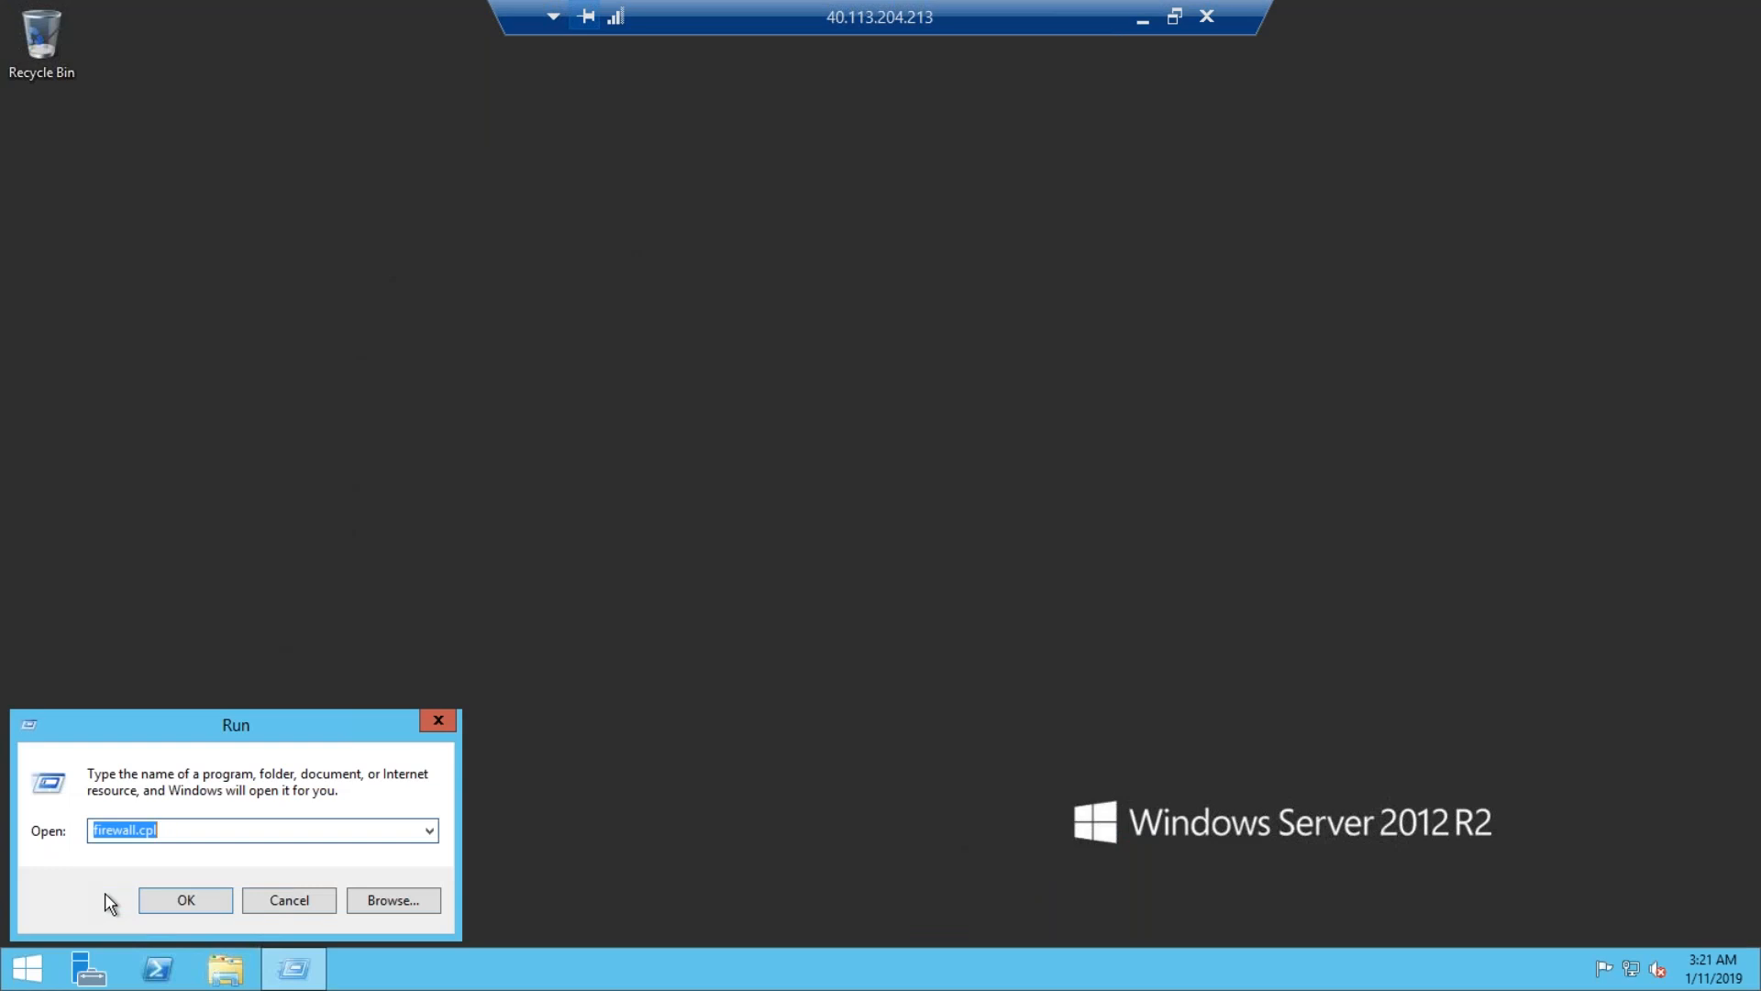
type("cmd")
key("Return")
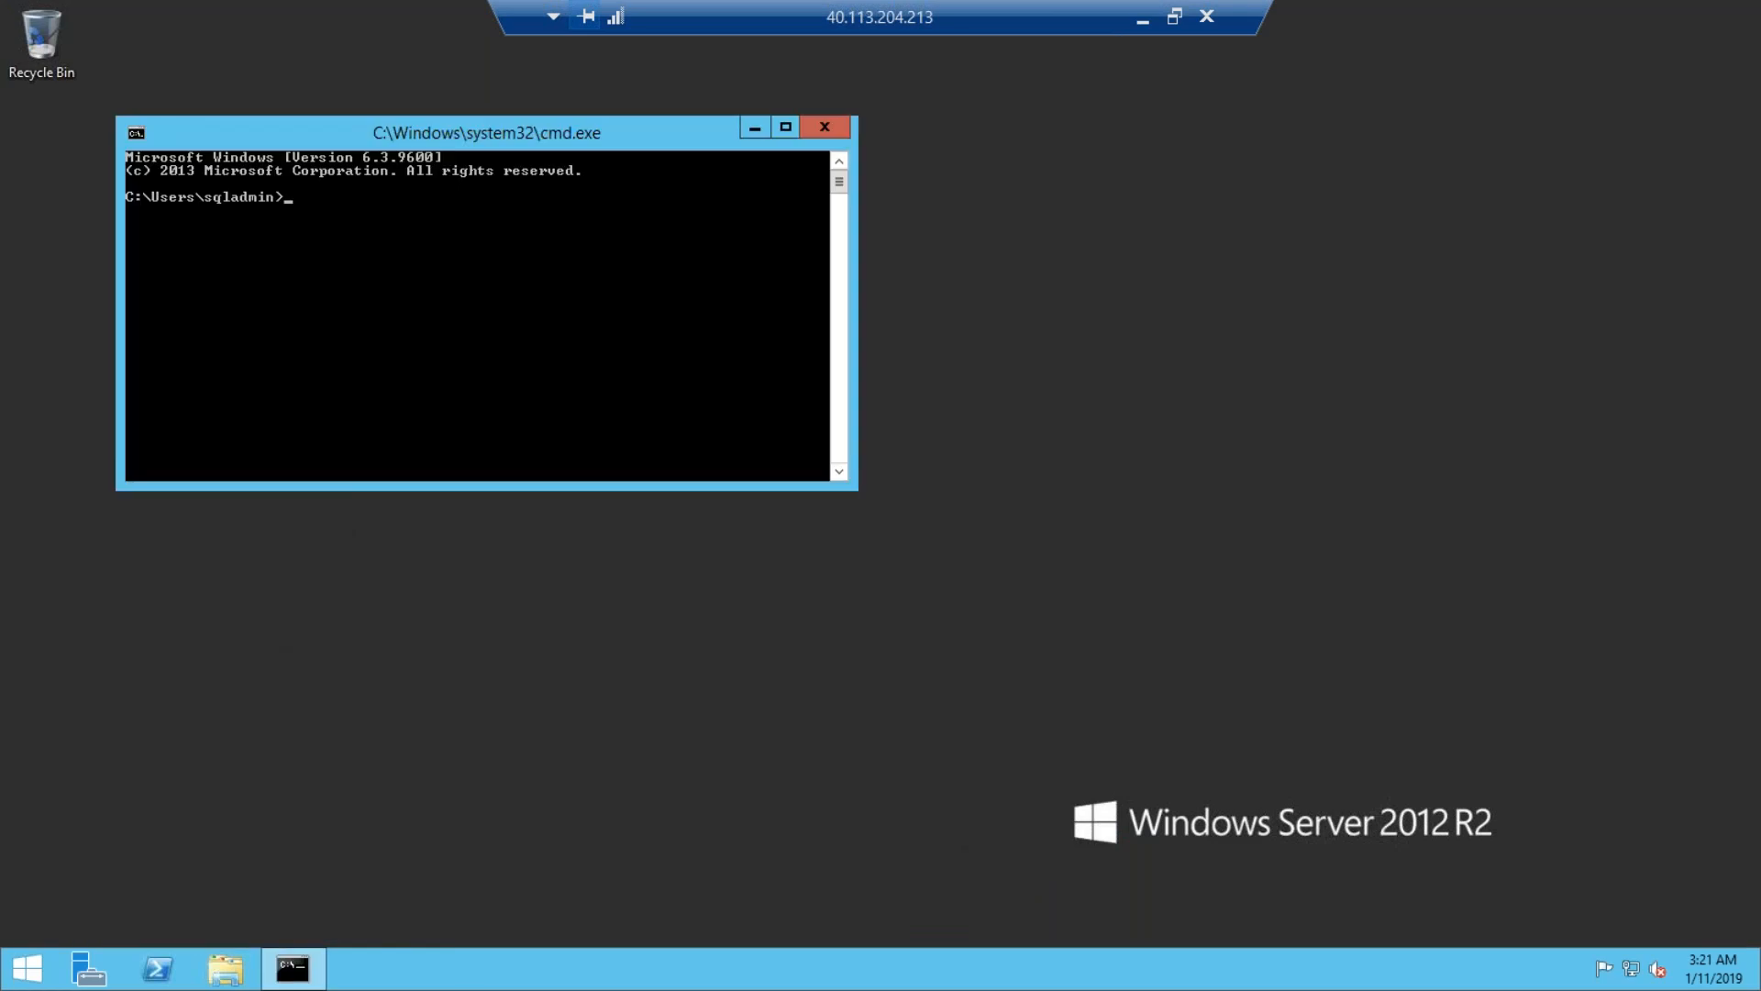
type("hostname")
key("Return")
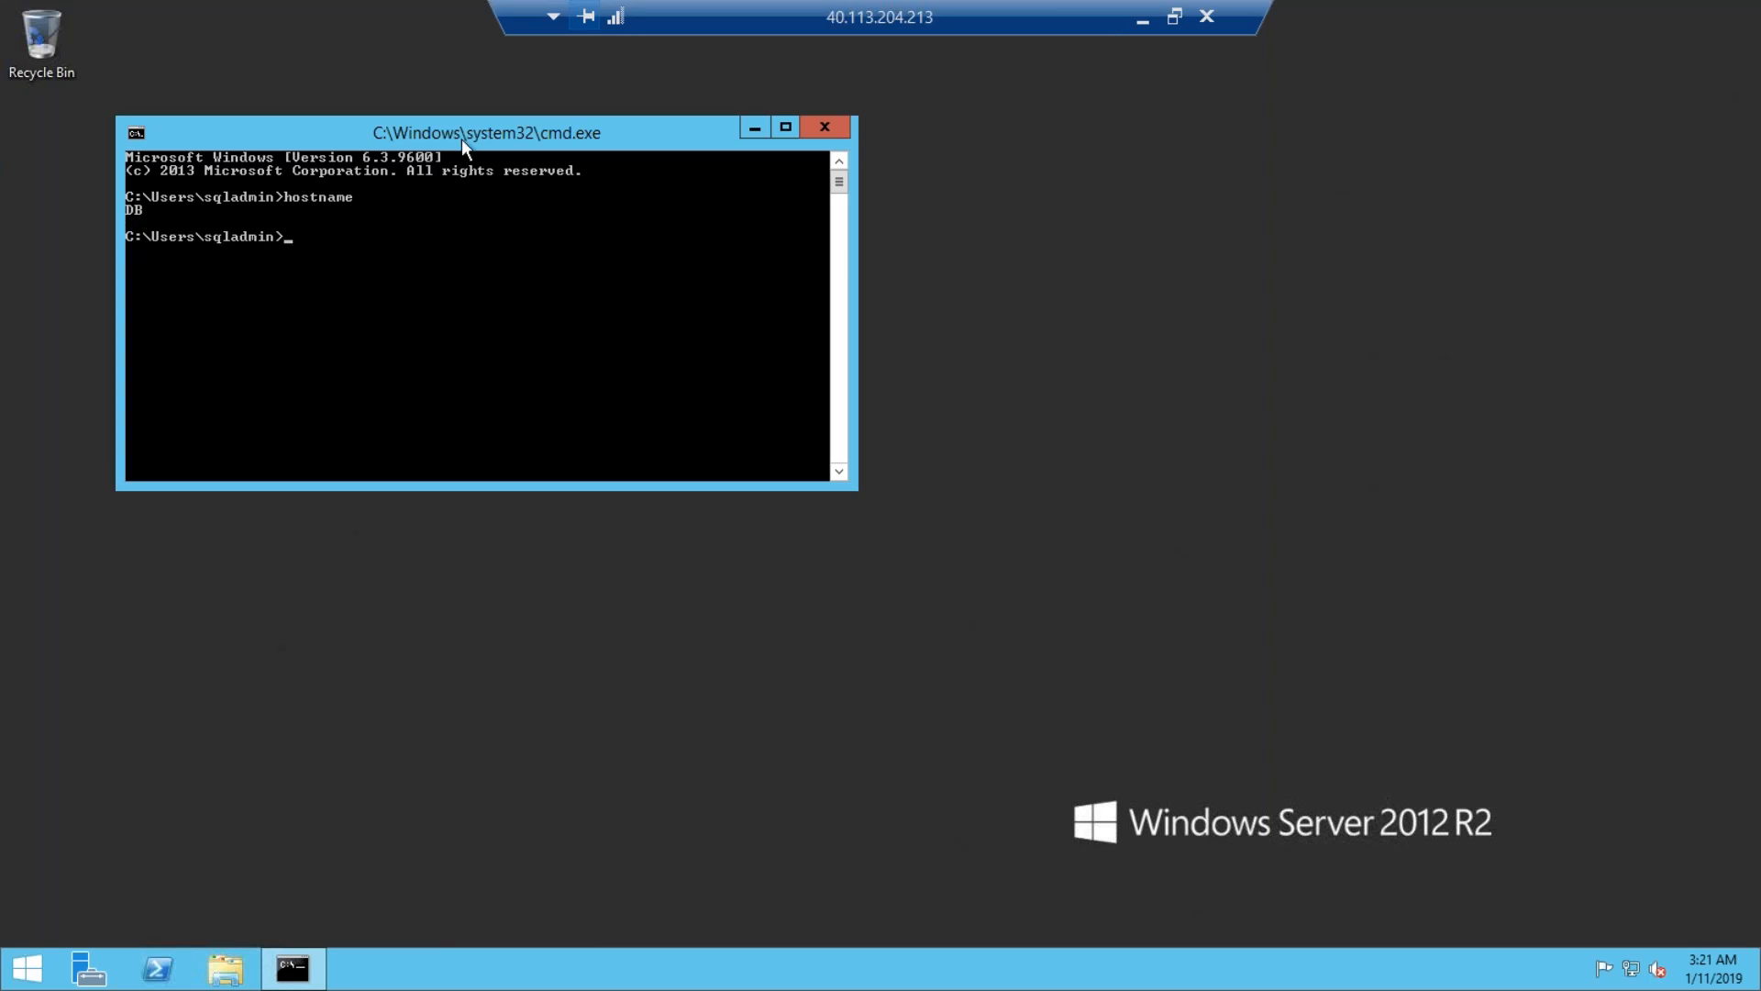
Check the signed-in account by running whoami in the DB server's command prompt.
left_click_drag(461, 140, 465, 139)
type("whoami")
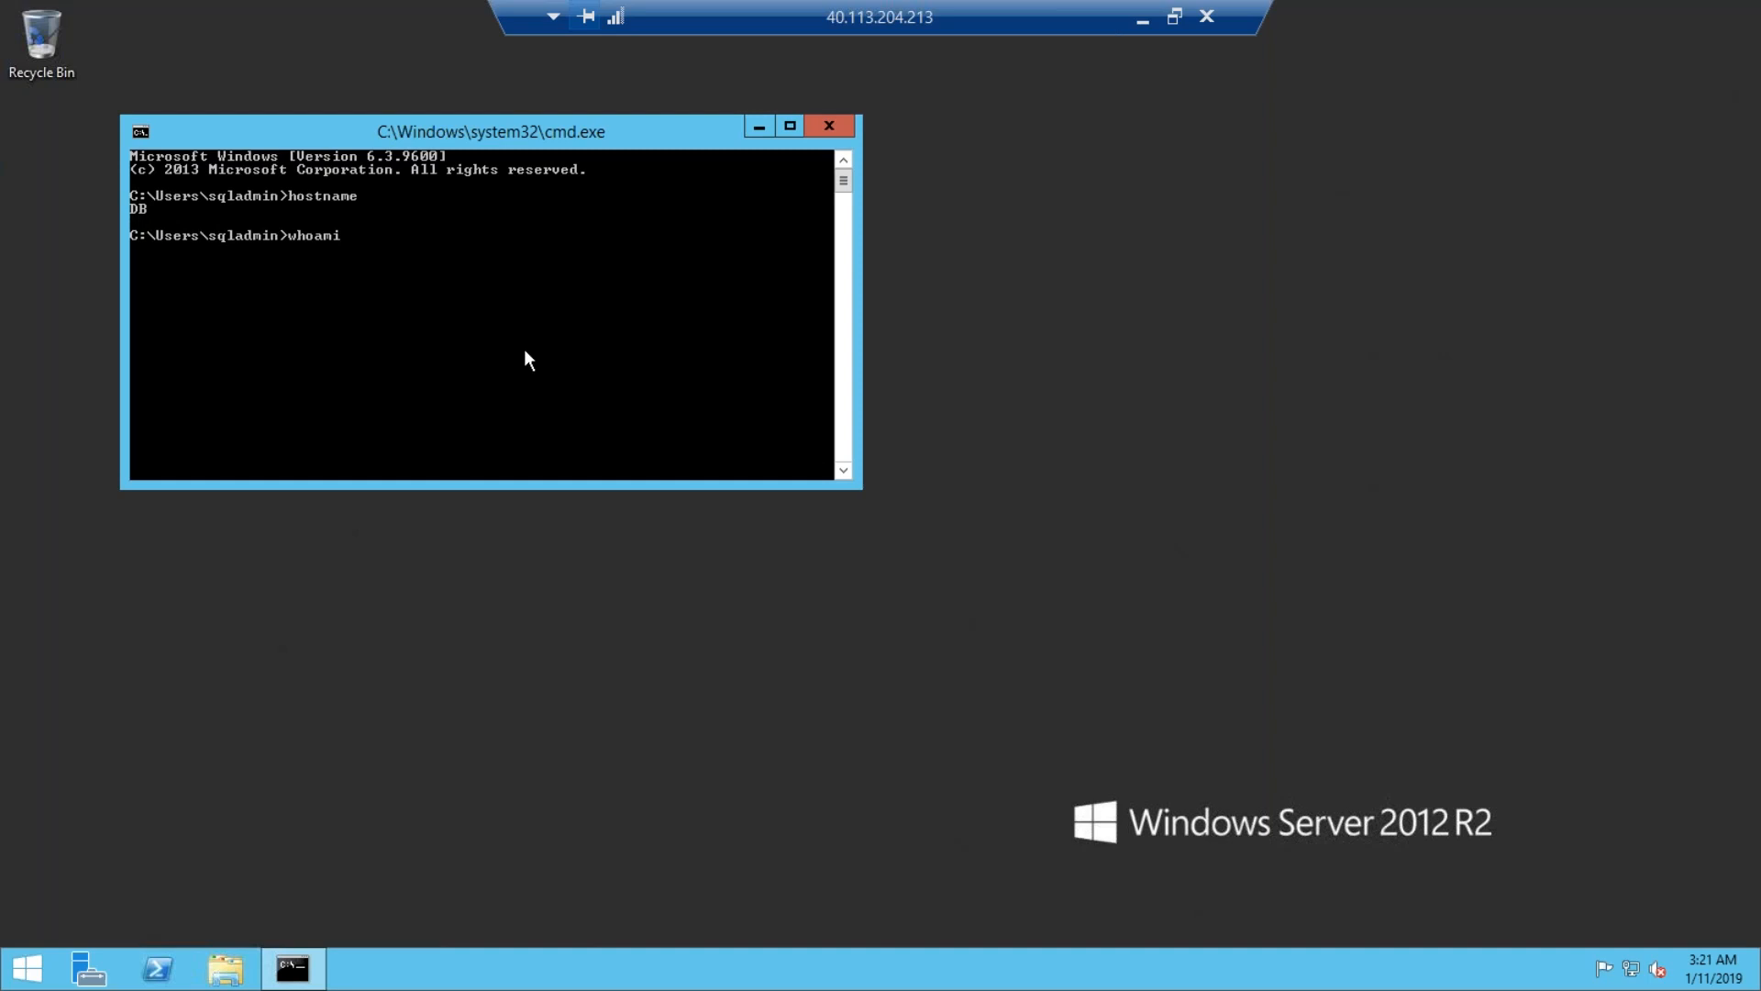
key("Return")
Look for the SQL Server installation image in the current account's Downloads folder in File Explorer.
left_click(221, 966)
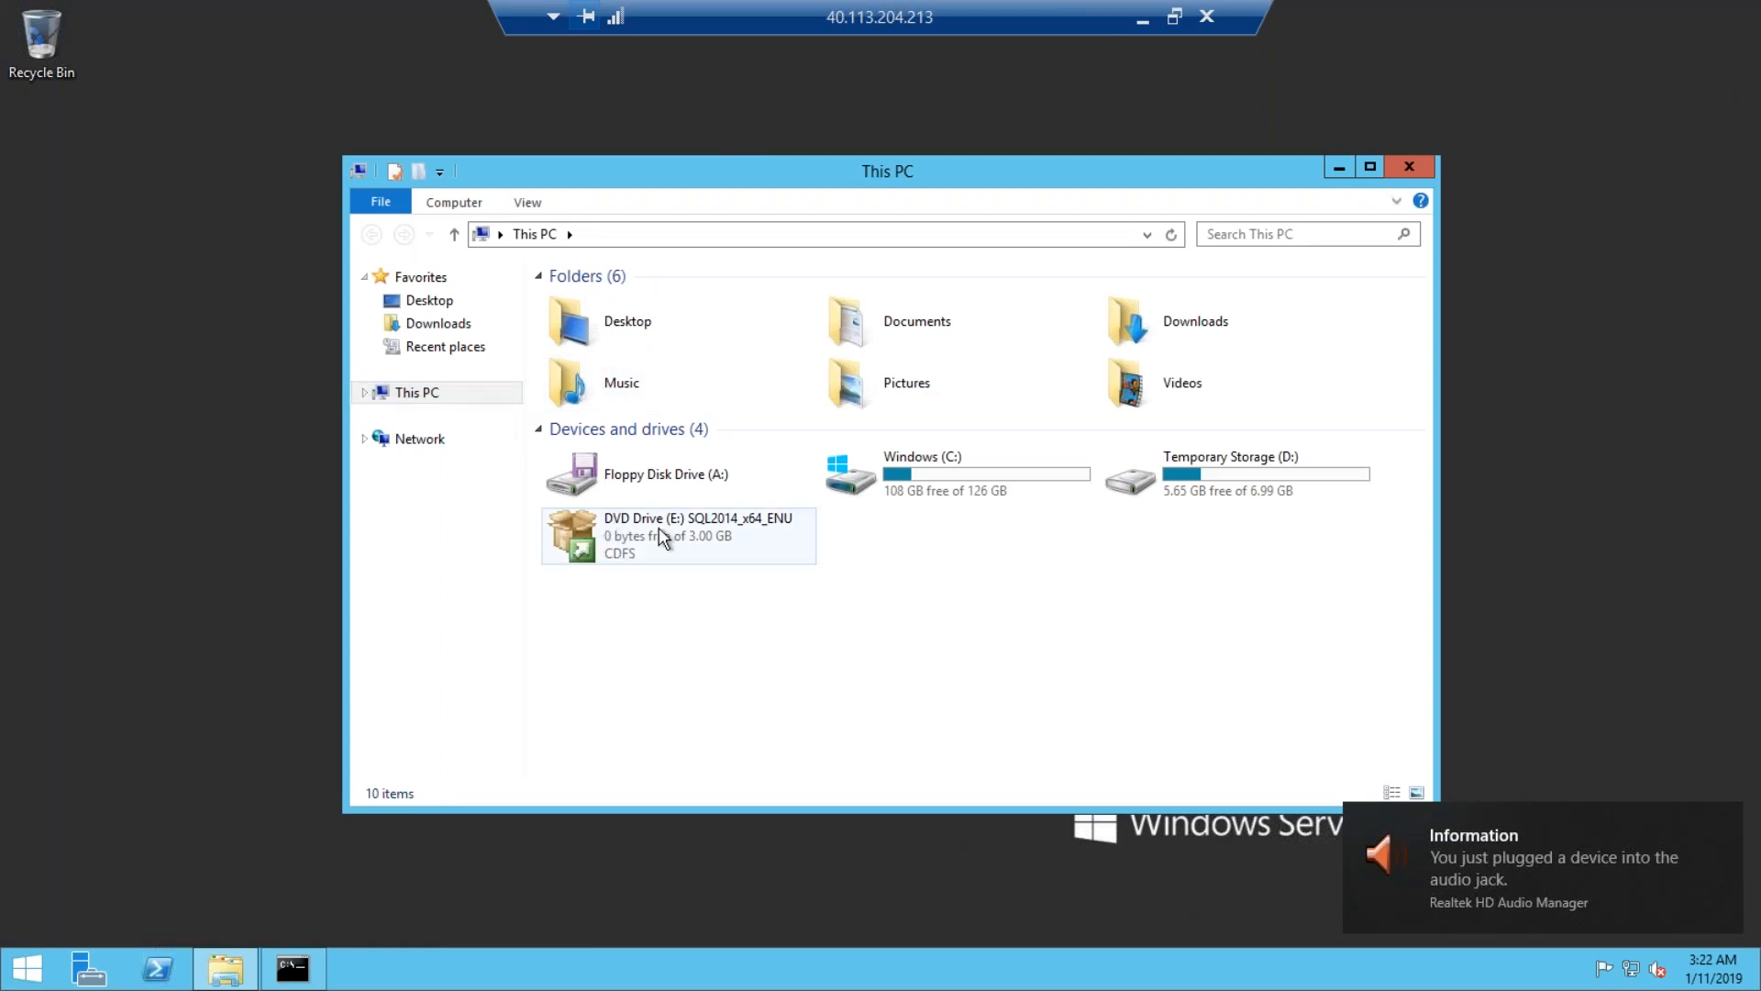
left_click(469, 326)
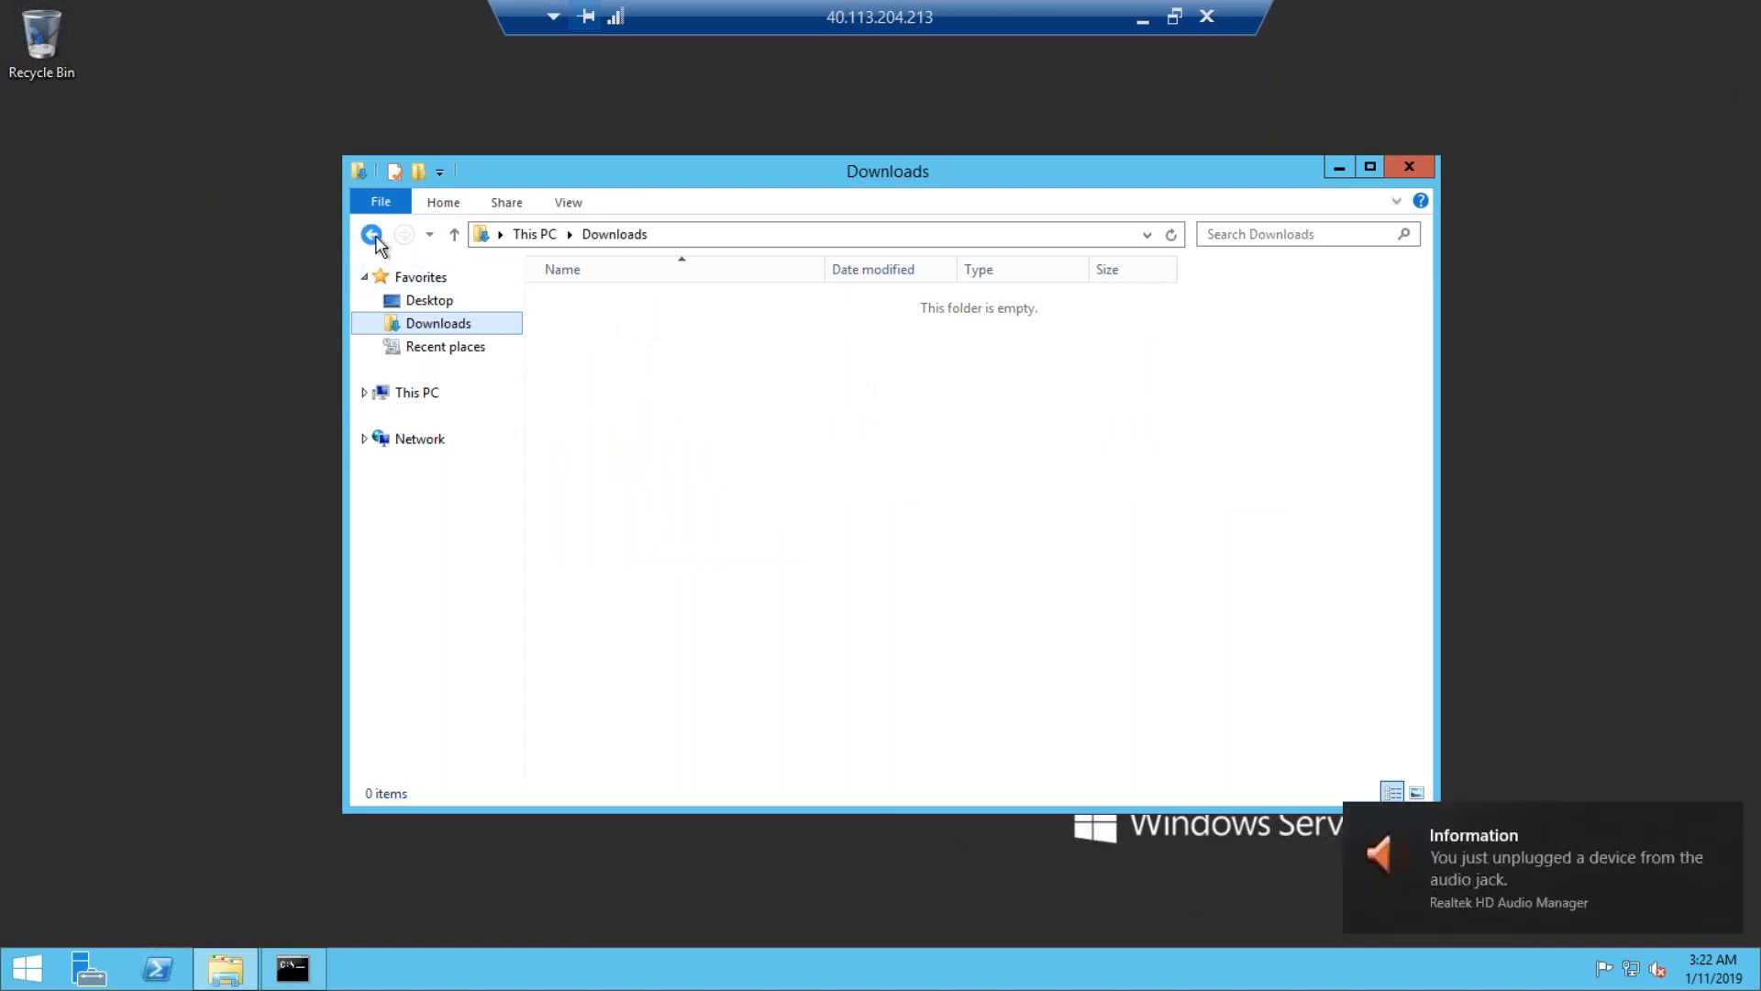
left_click(371, 234)
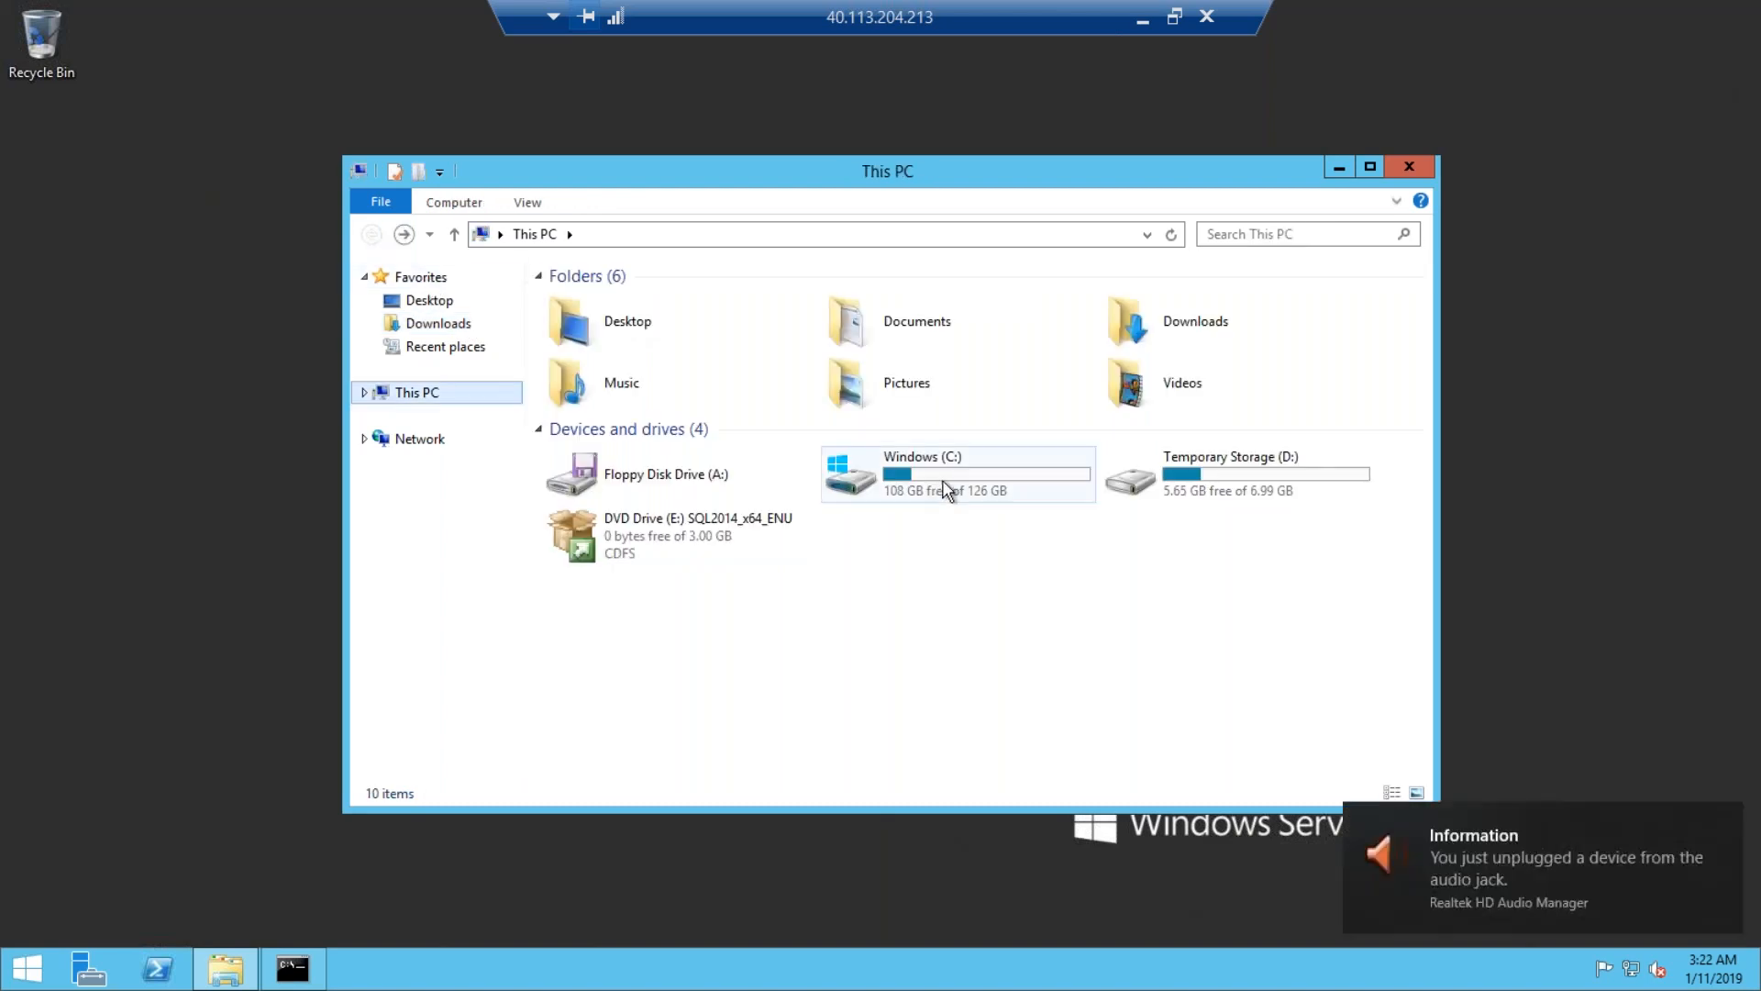
double_click(1171, 316)
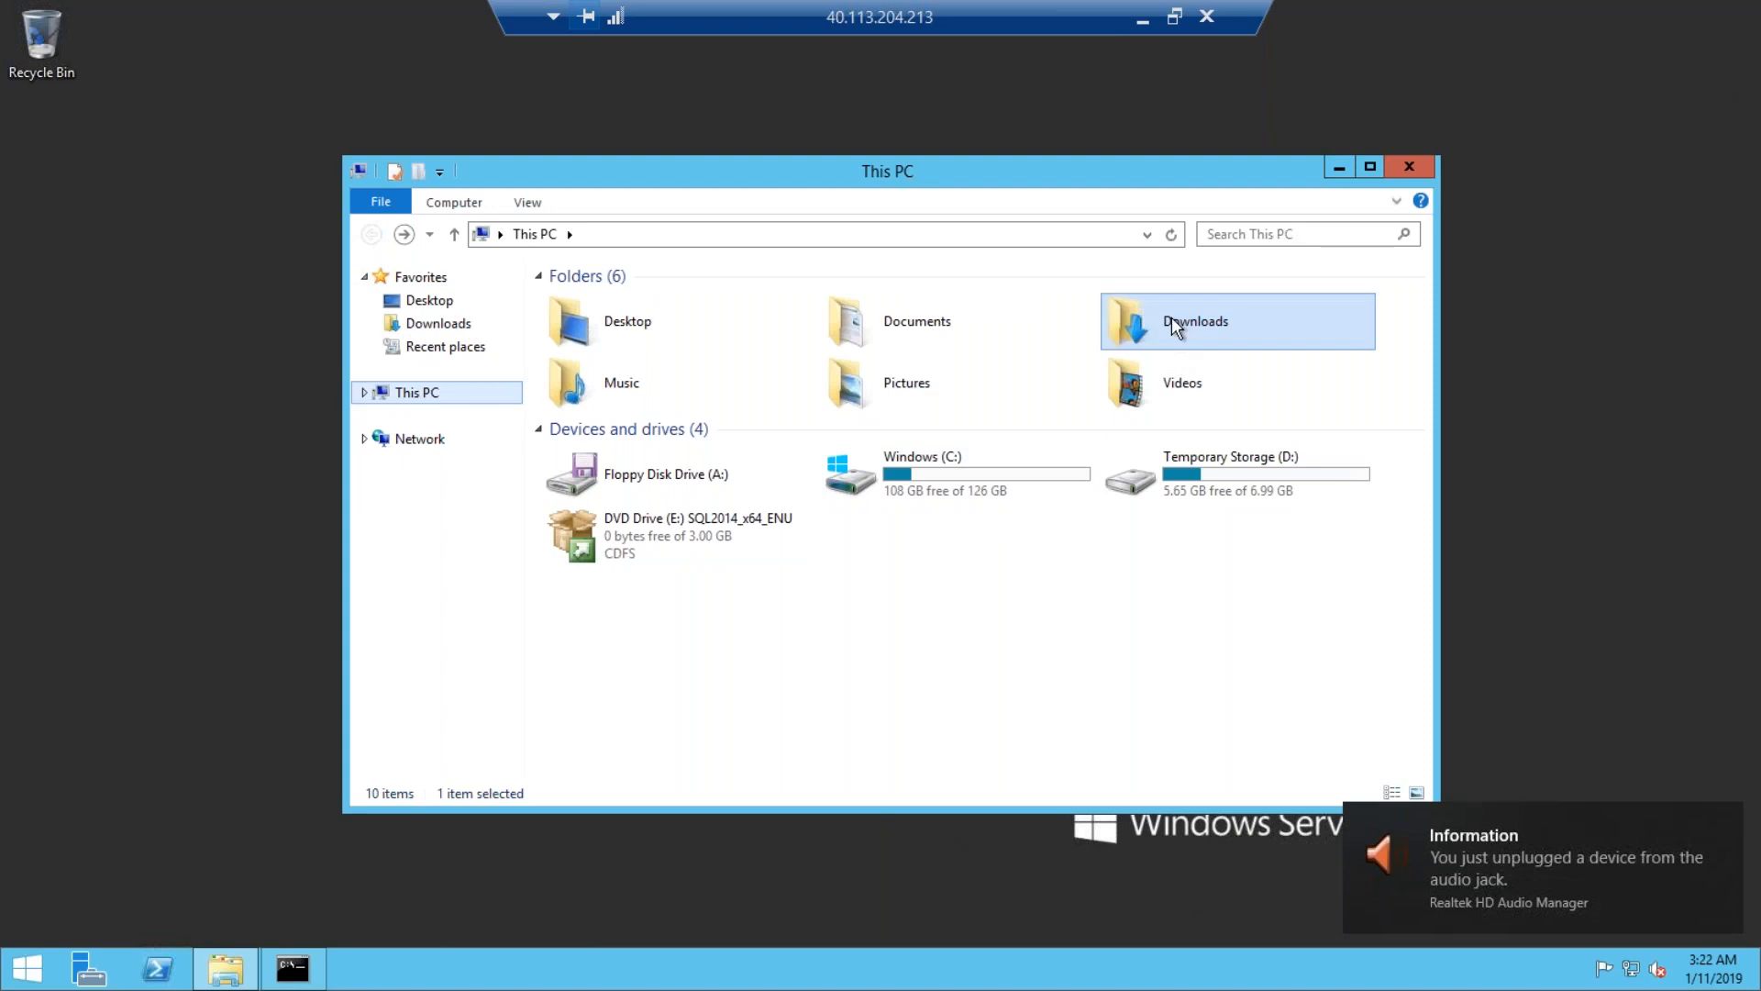
left_click(530, 235)
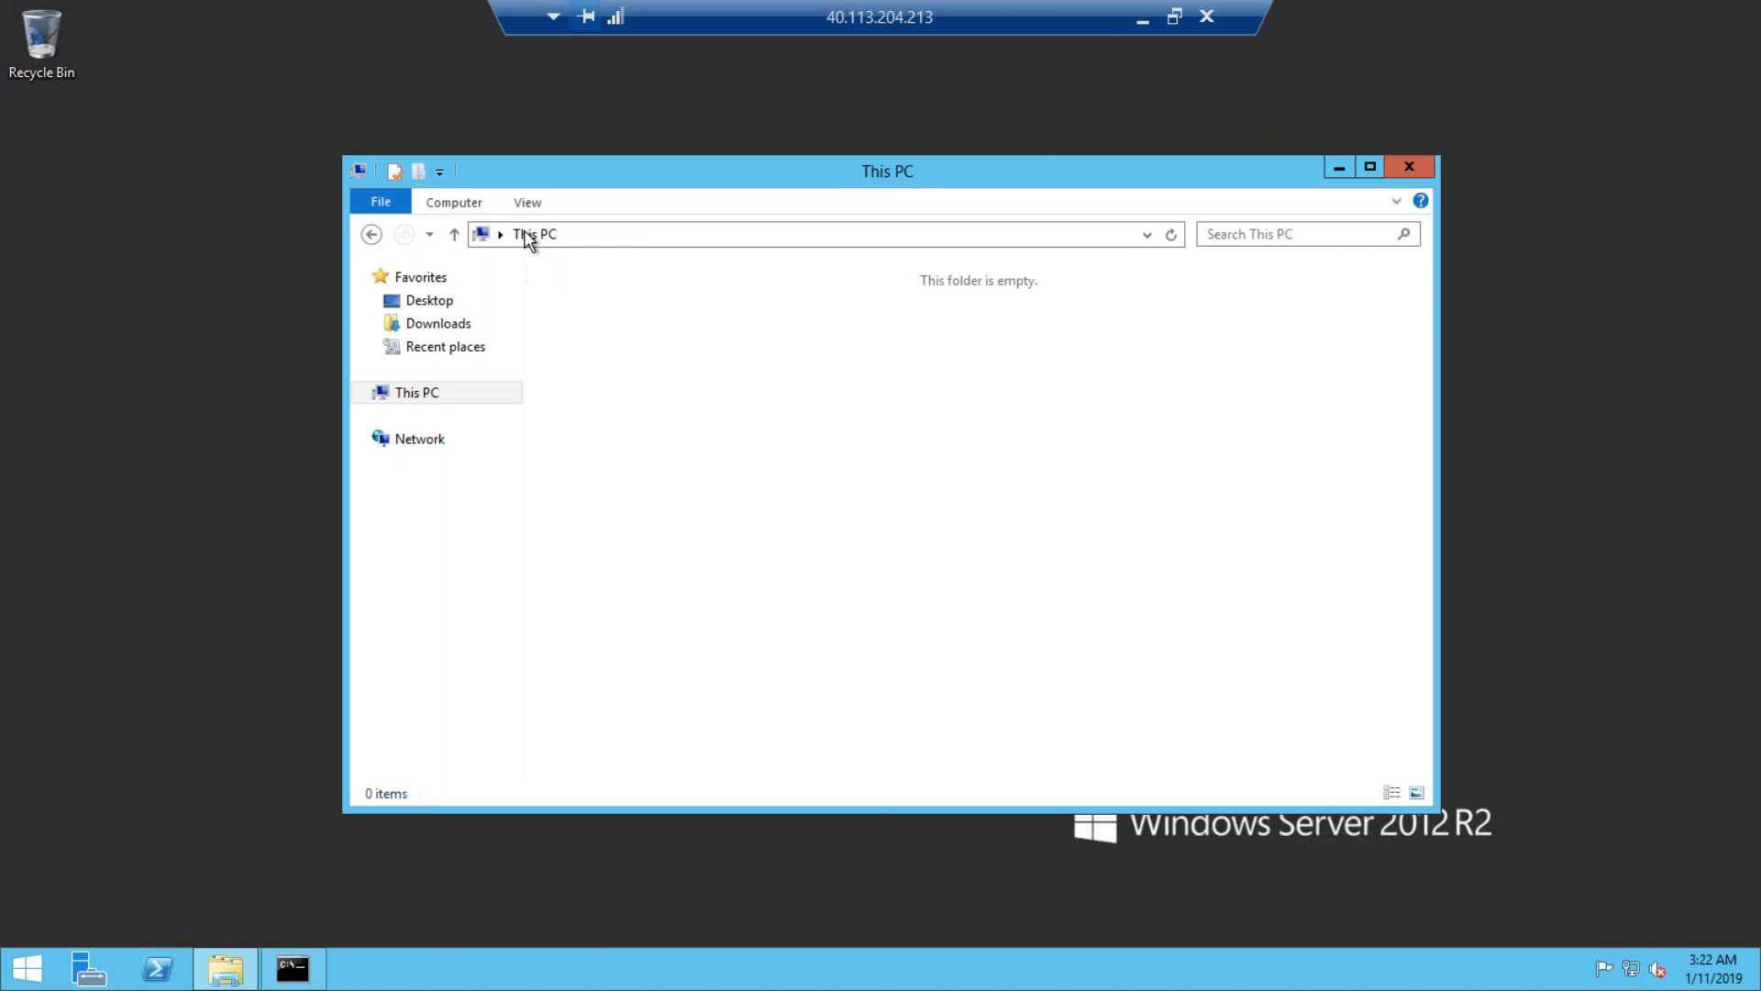
left_click(438, 324)
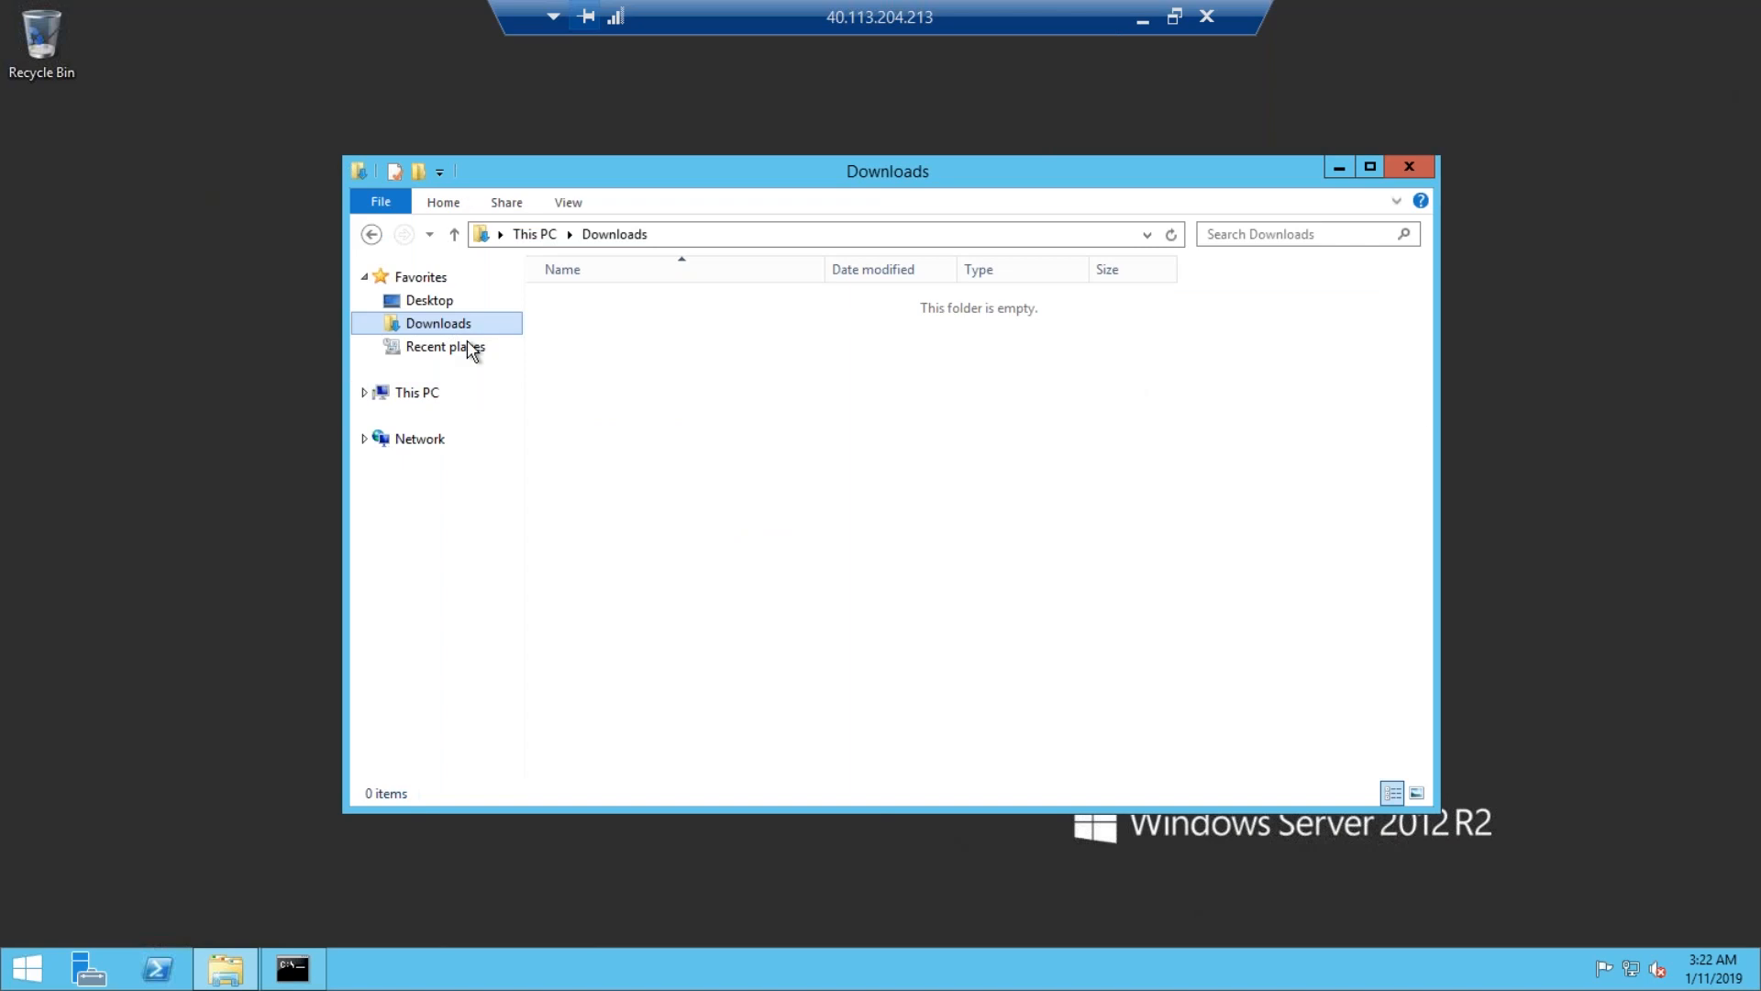
Browse from the C: drive through Users to the Downloads folder of the other personal user profile.
left_click(417, 391)
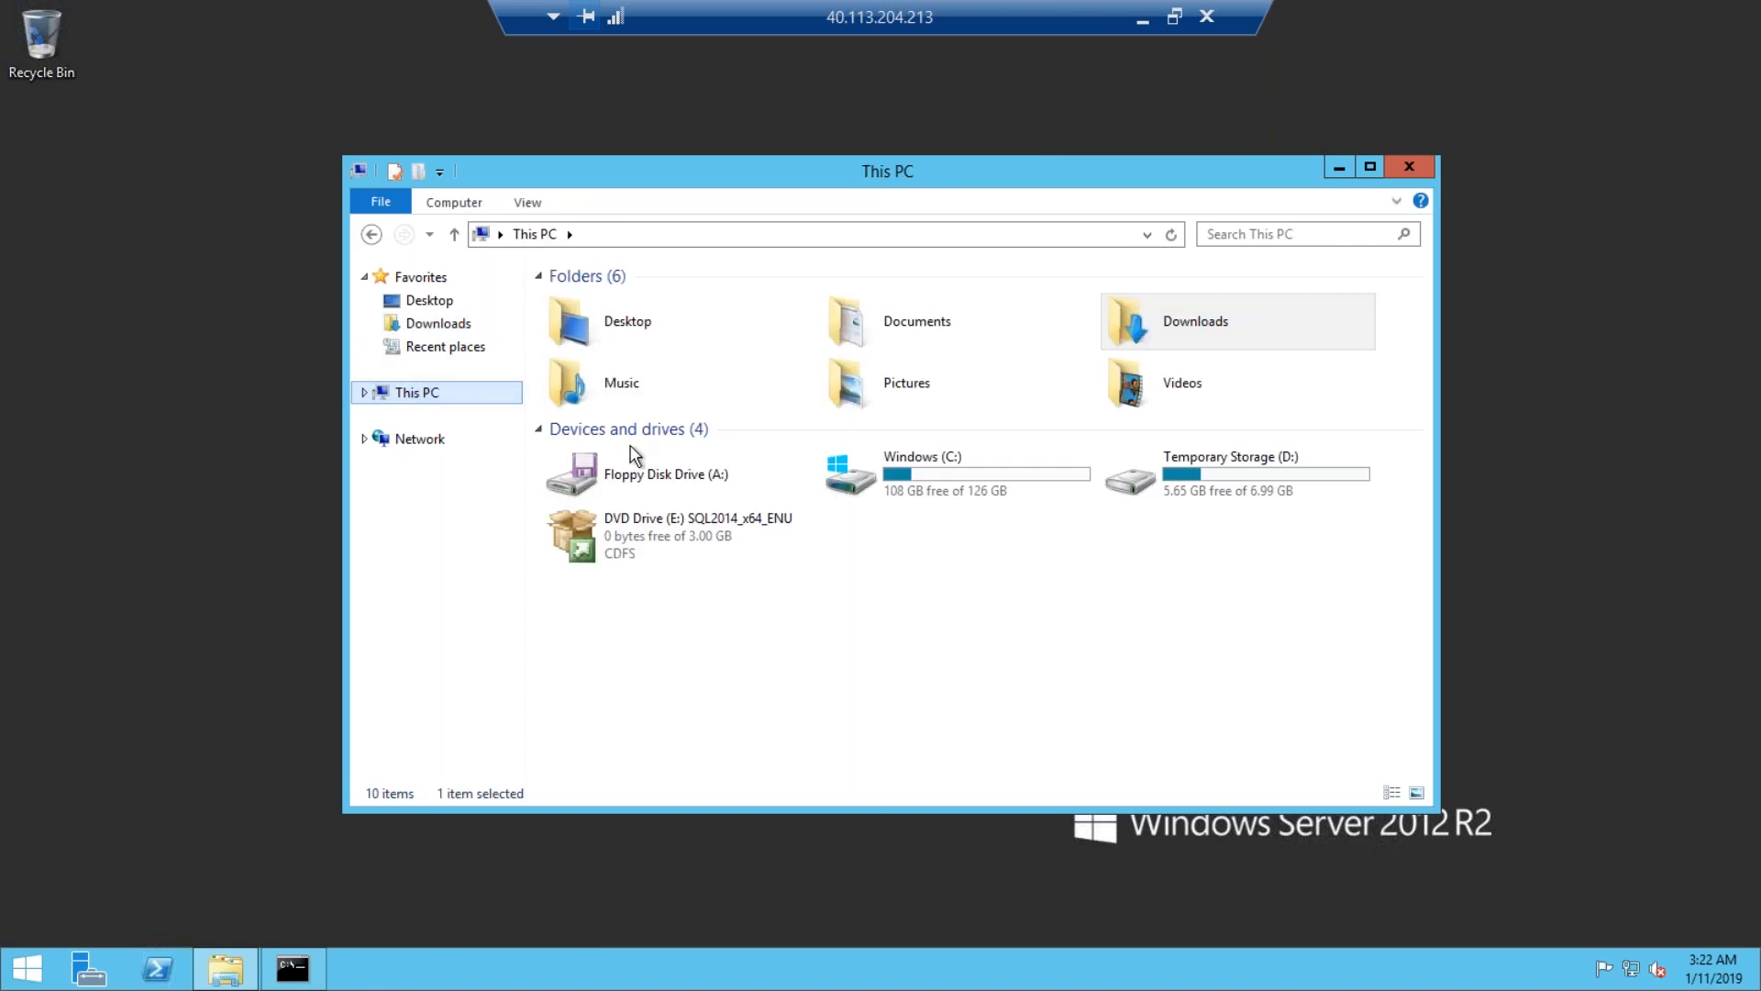
double_click(940, 477)
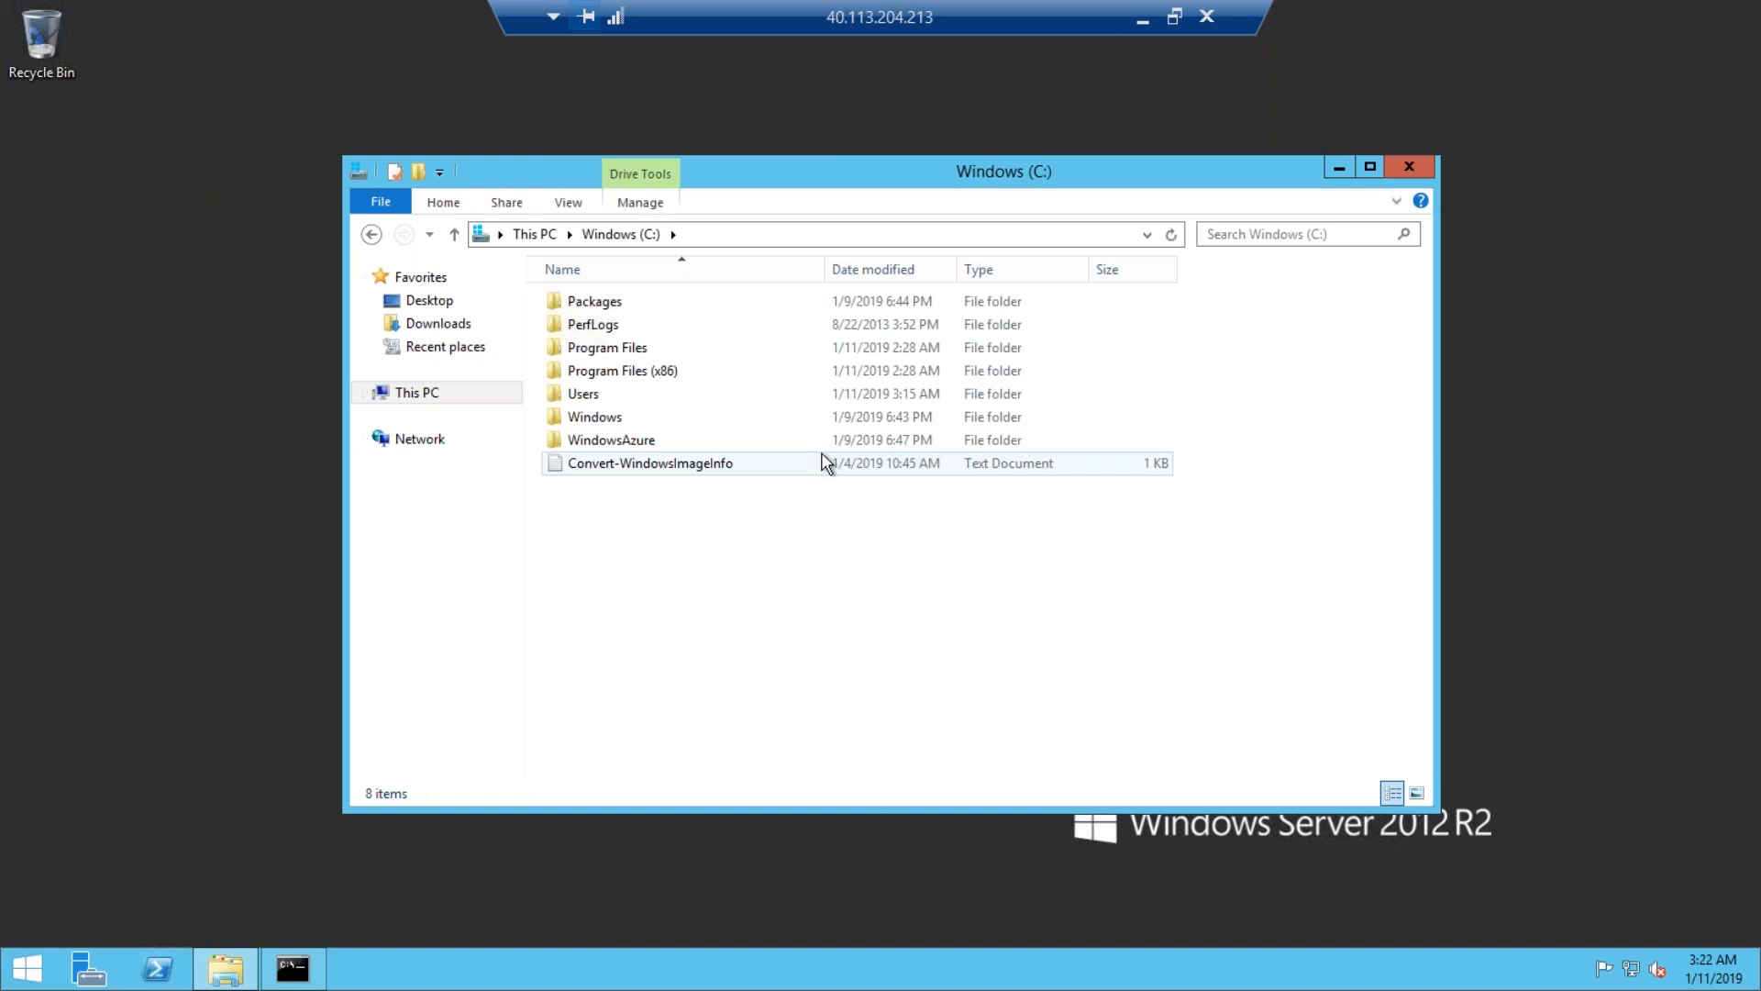
double_click(596, 392)
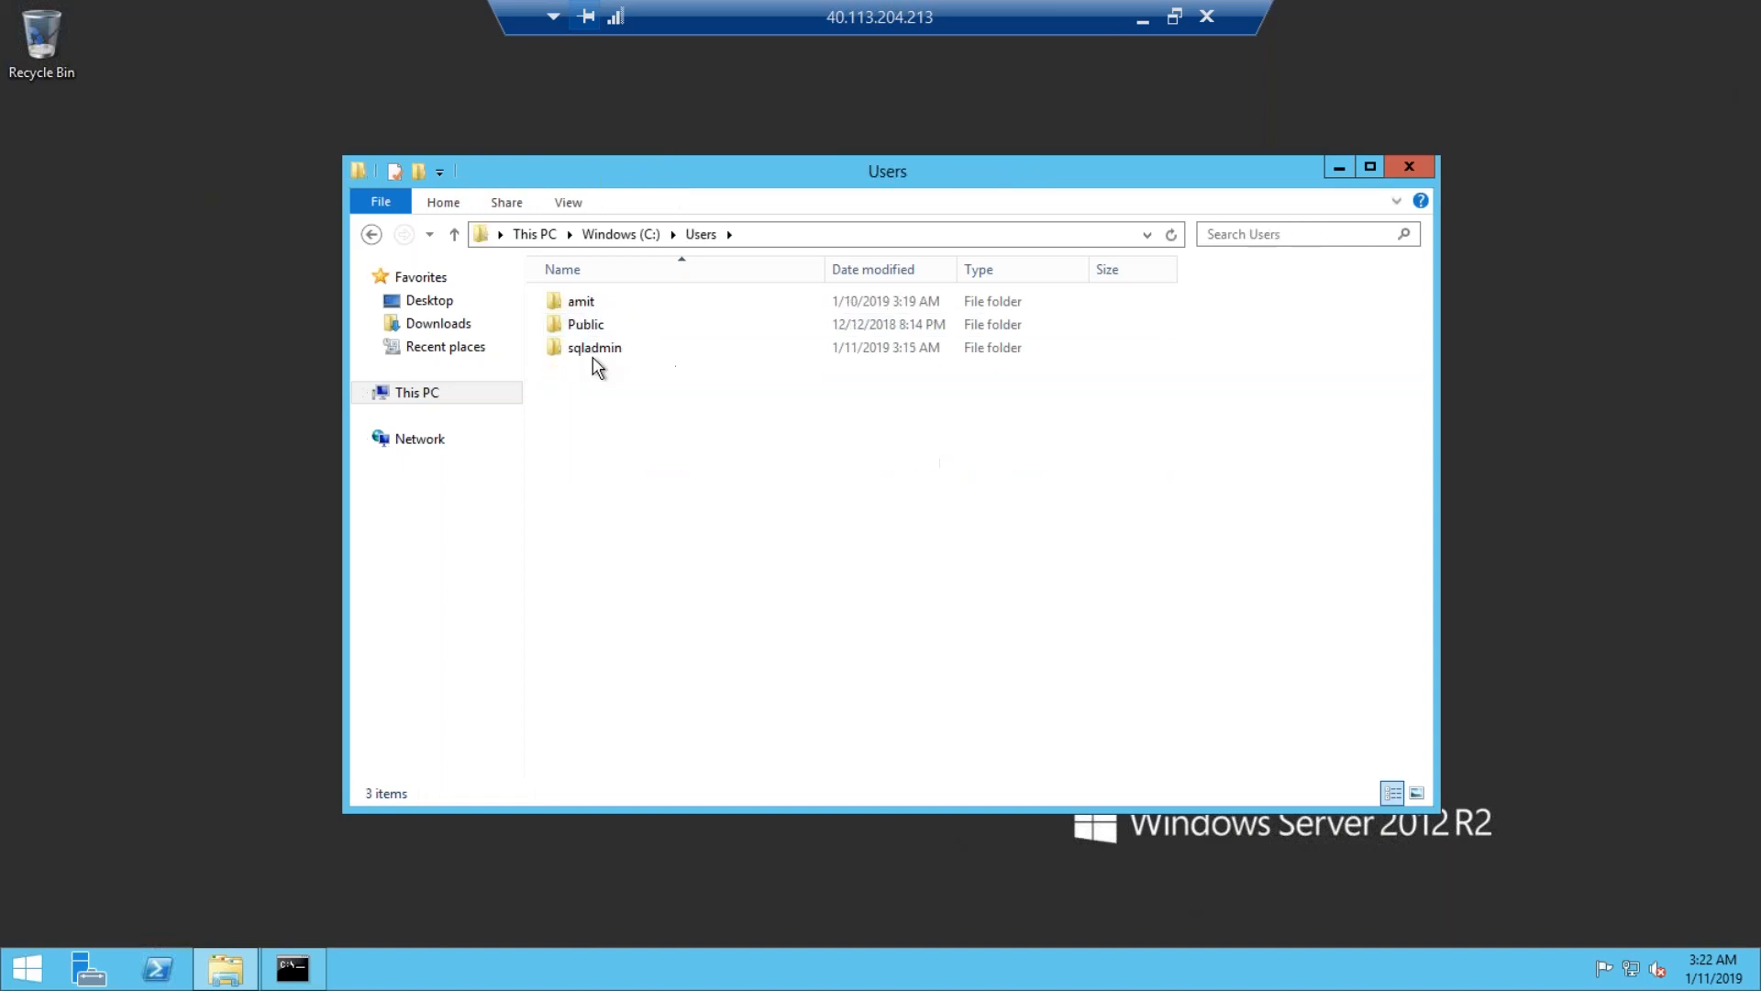
left_click(590, 311)
double_click(589, 310)
left_click(895, 511)
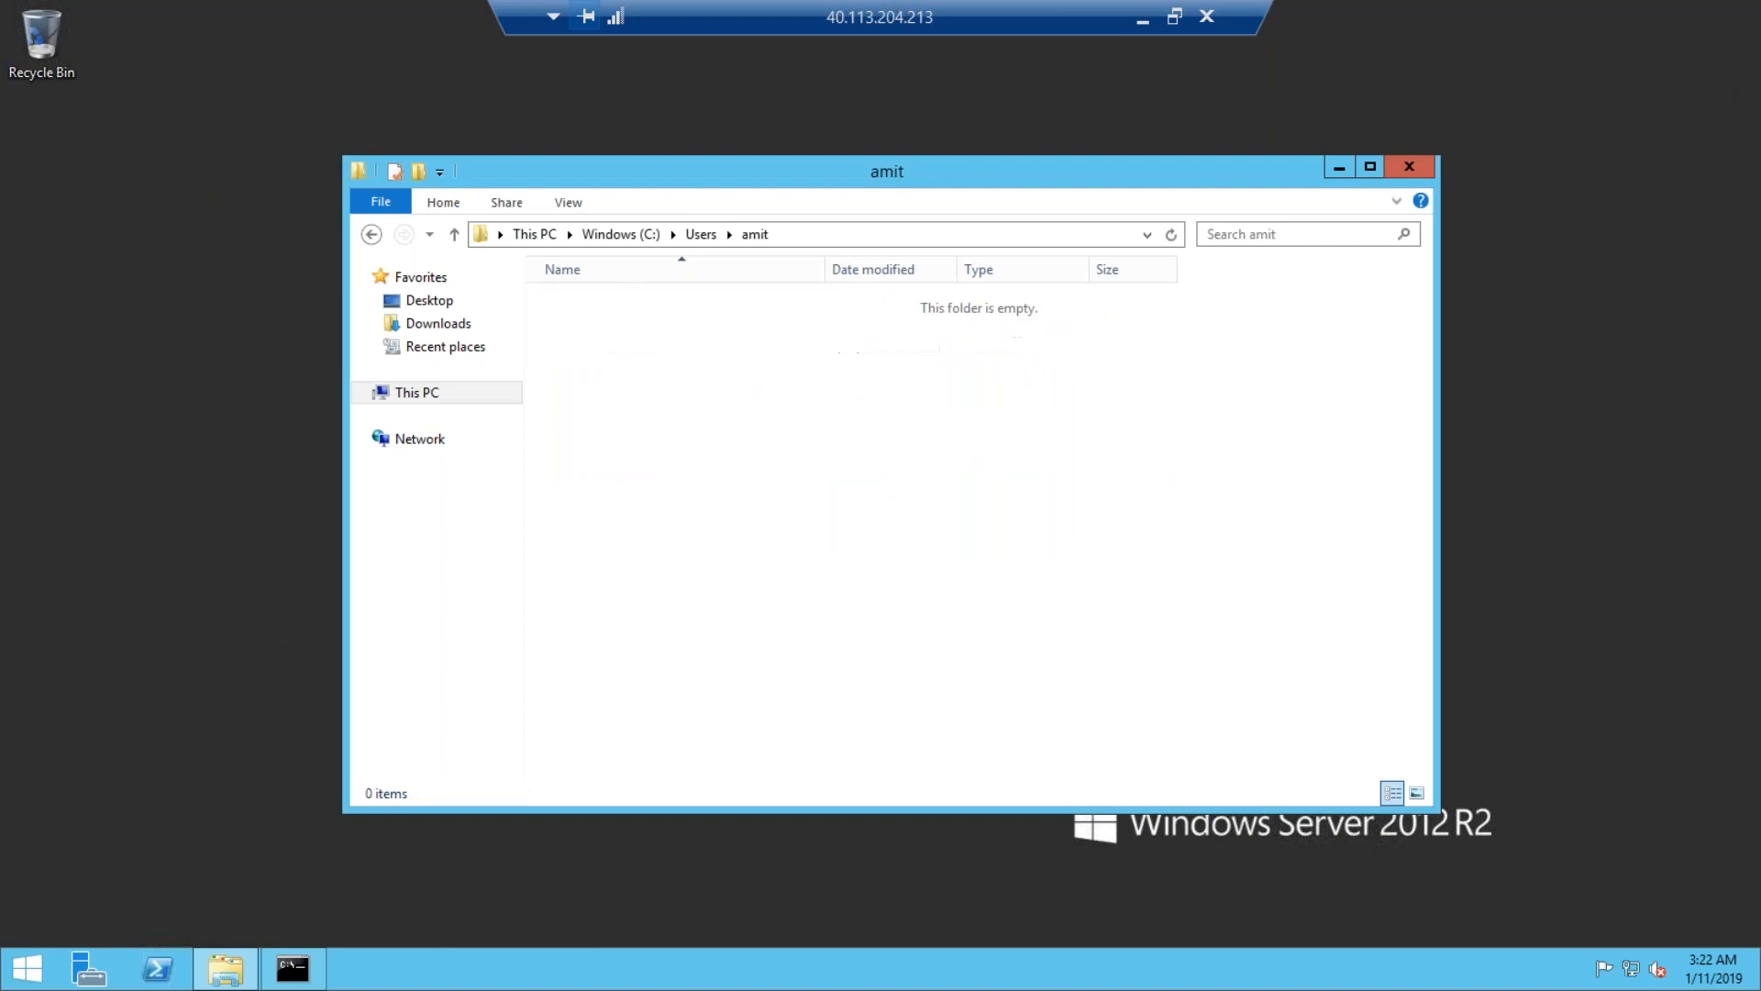
double_click(622, 372)
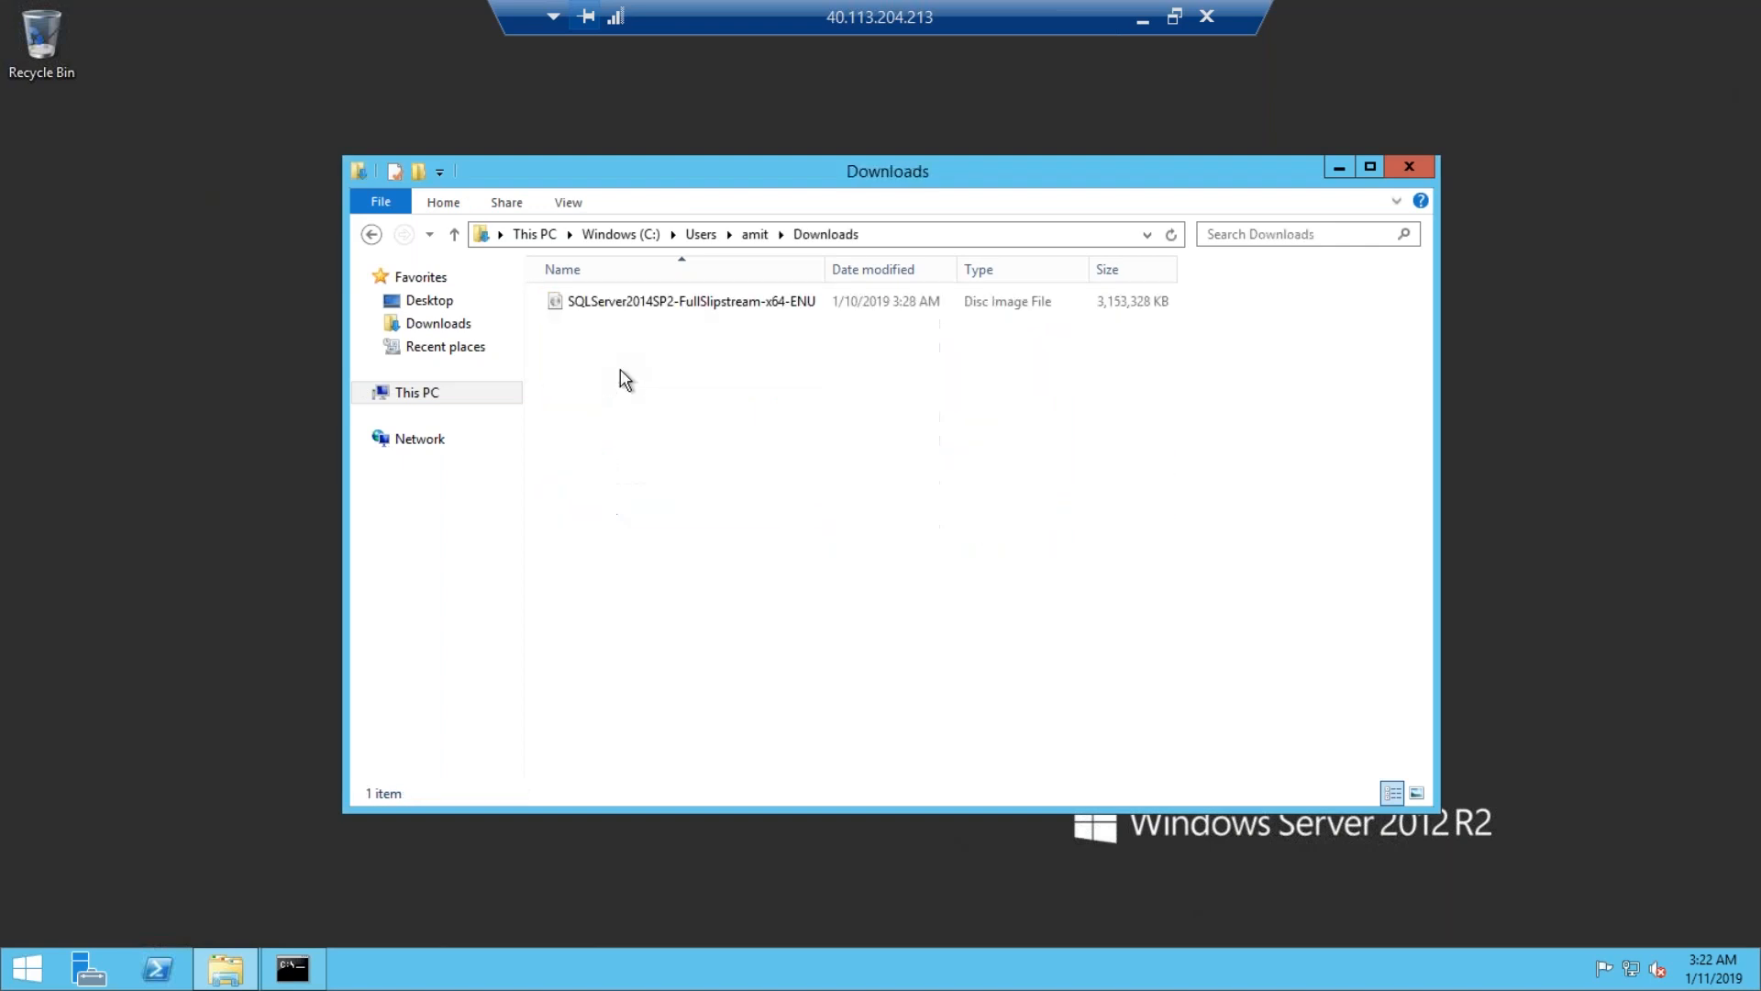
Look up the Mount option for the SQLServer2014SP2-FullSlipstream-x64-ENU disc image without mounting it.
left_click(686, 303)
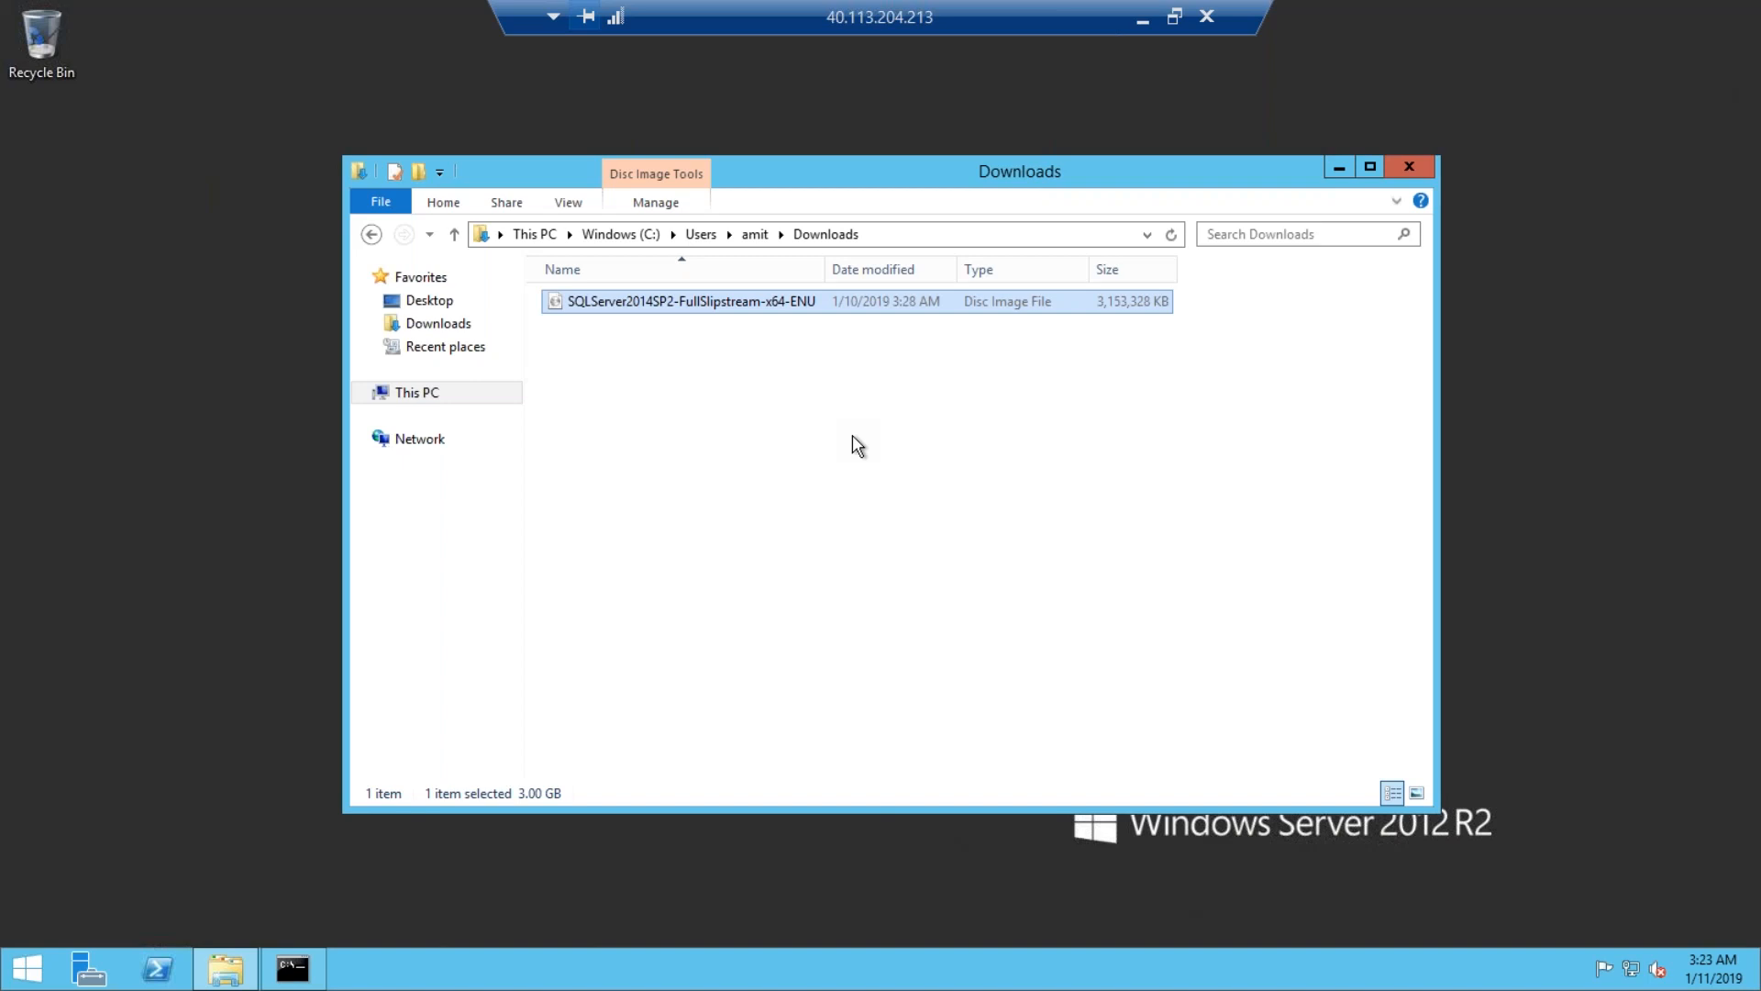
right_click(744, 306)
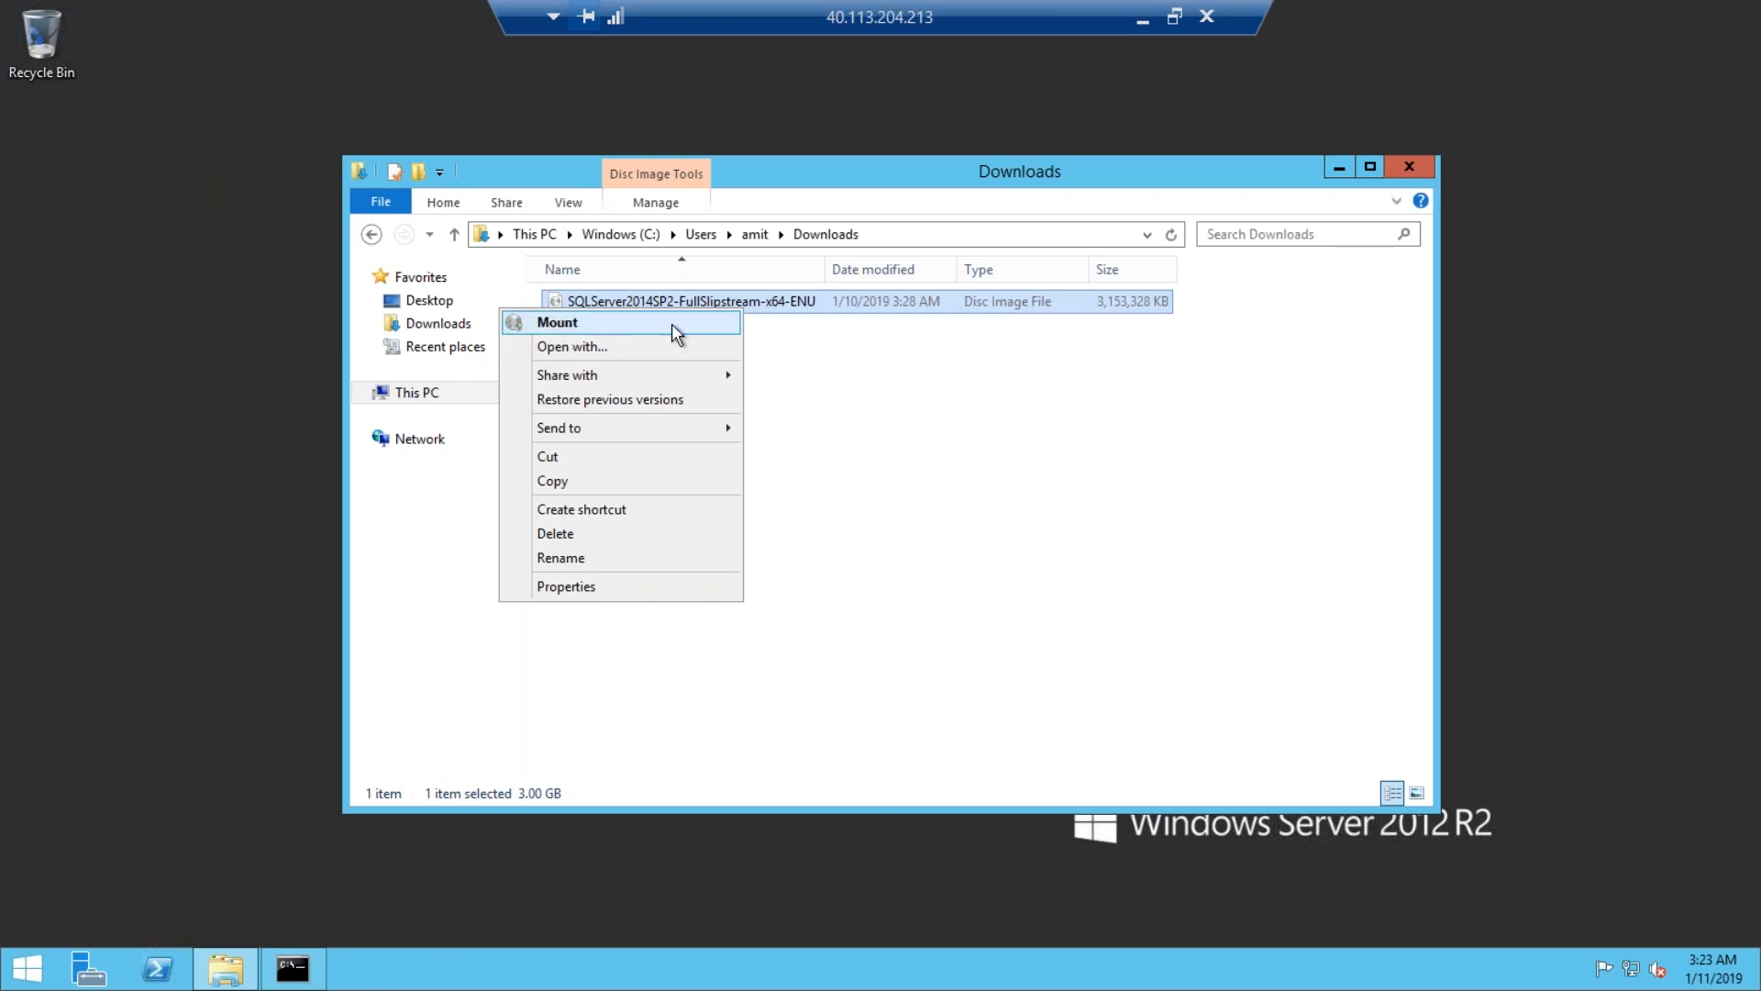
left_click(837, 403)
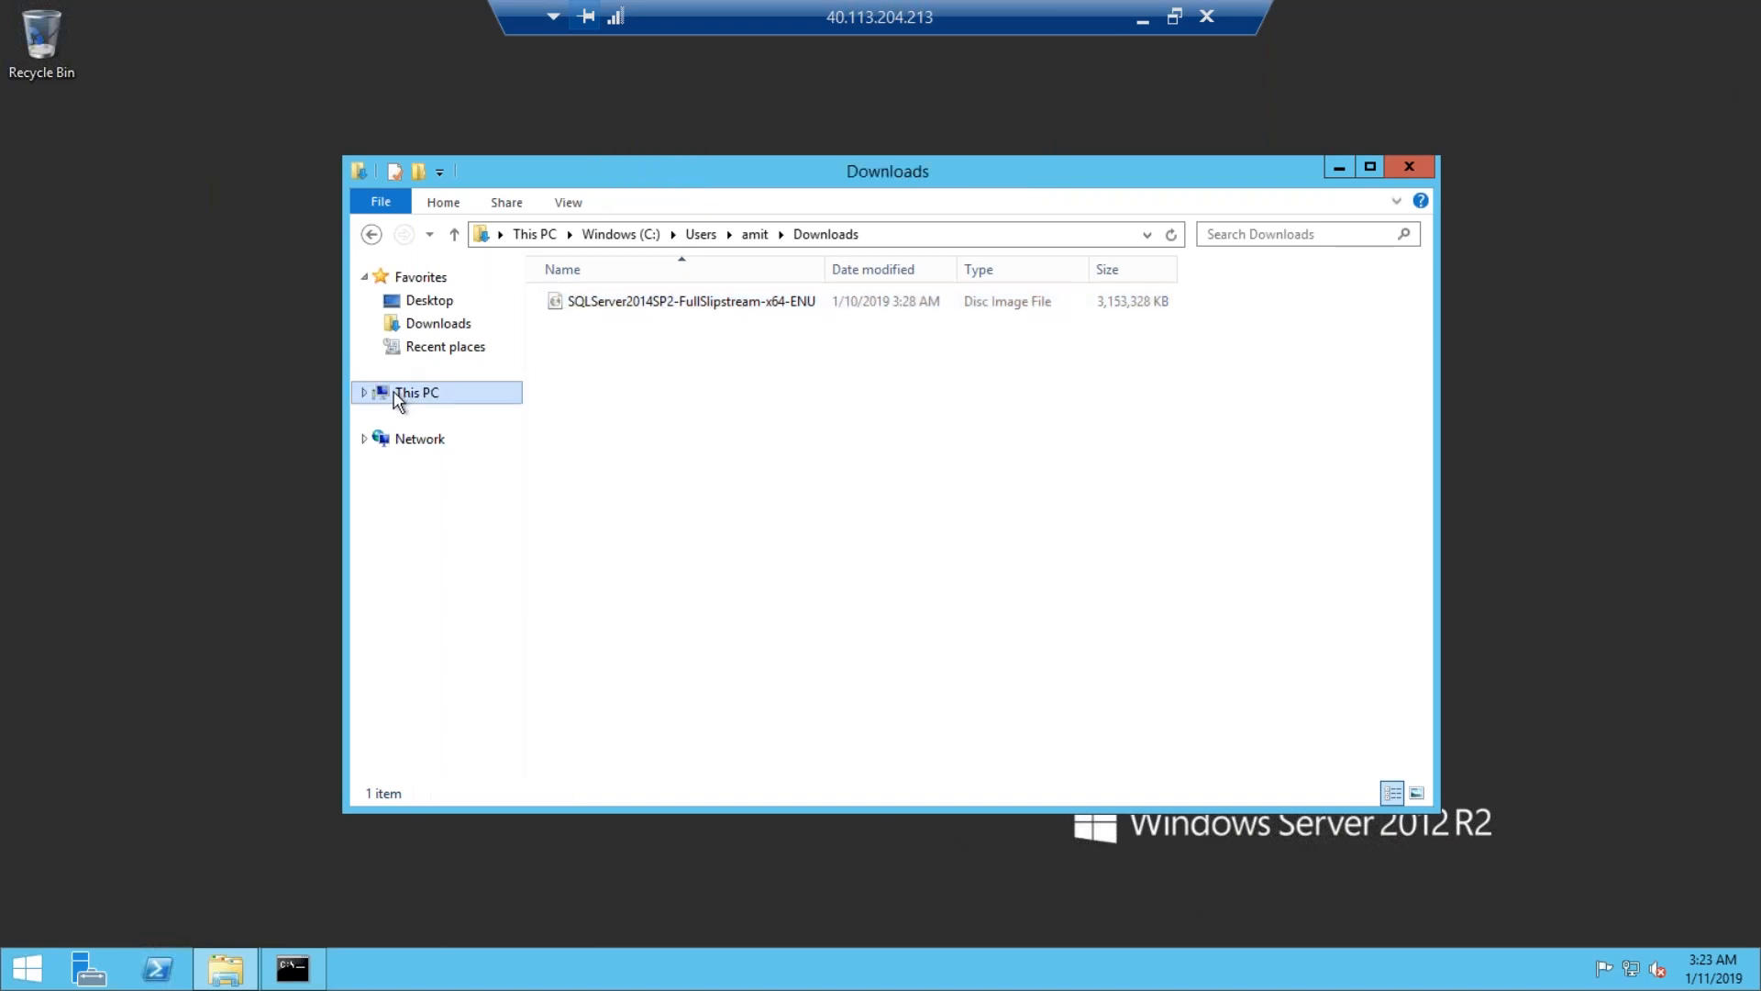
Open the mounted DVD Drive (E:) SQL2014_x64_ENU and run its setup application, allowing it to make changes to the computer.
left_click(431, 390)
left_click(697, 527)
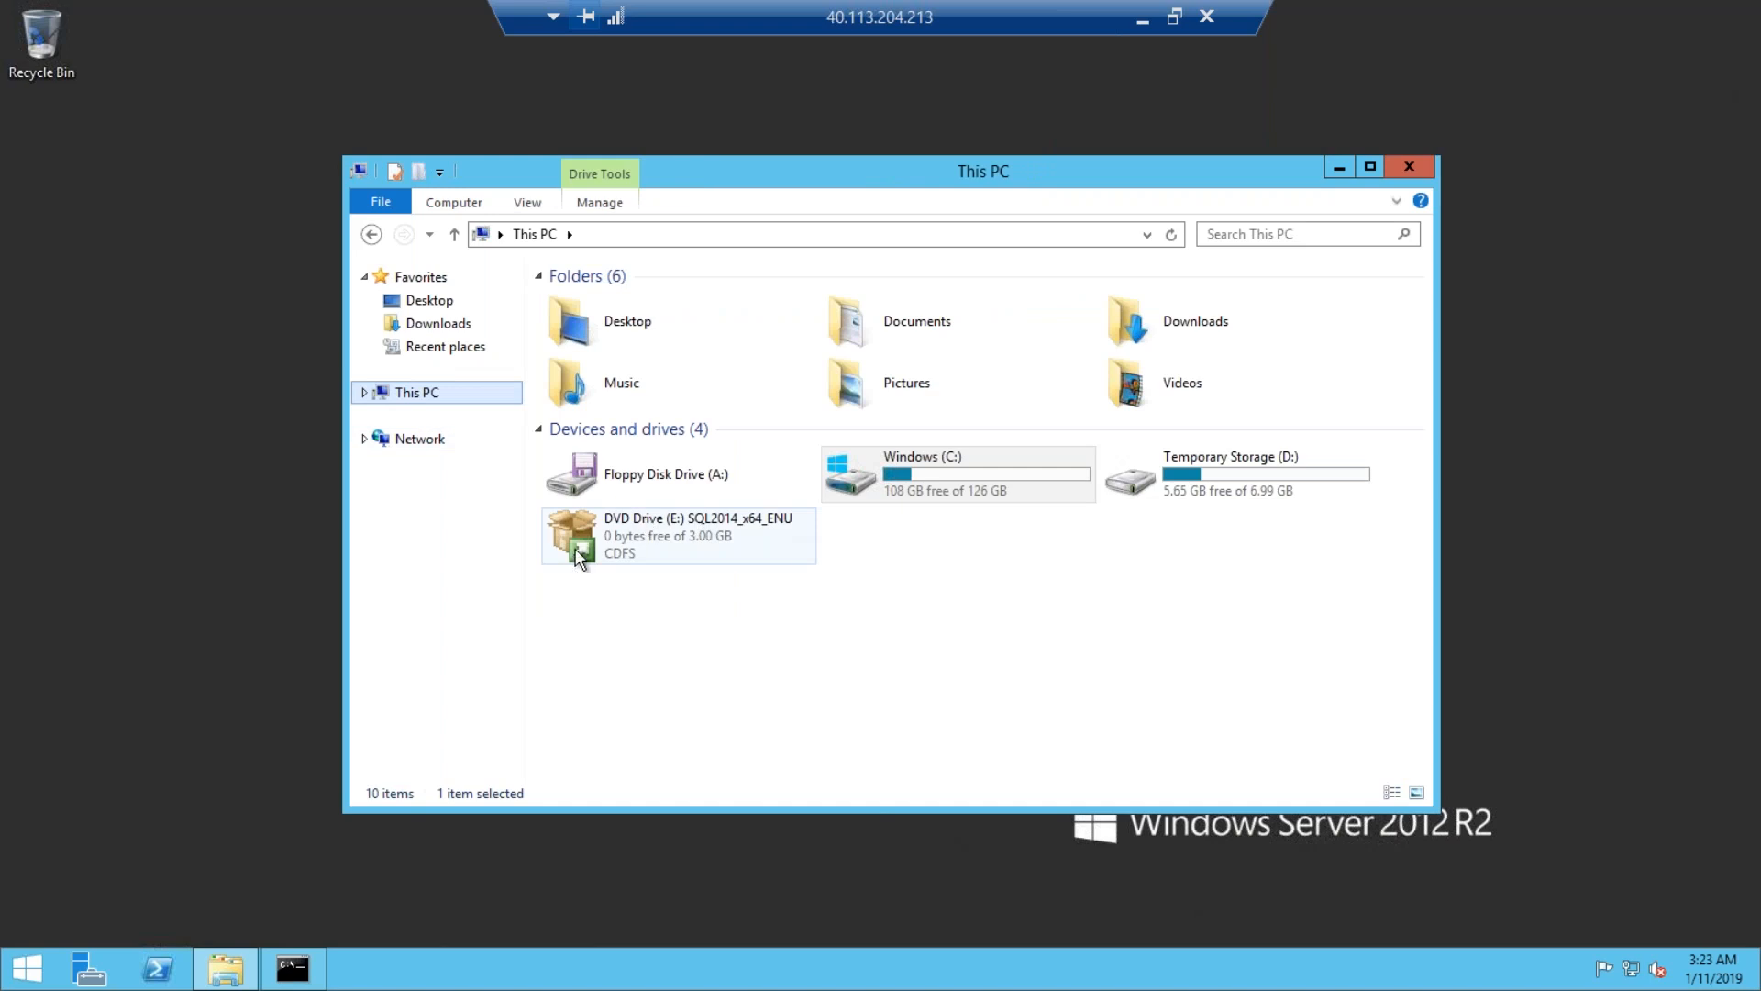
right_click(660, 535)
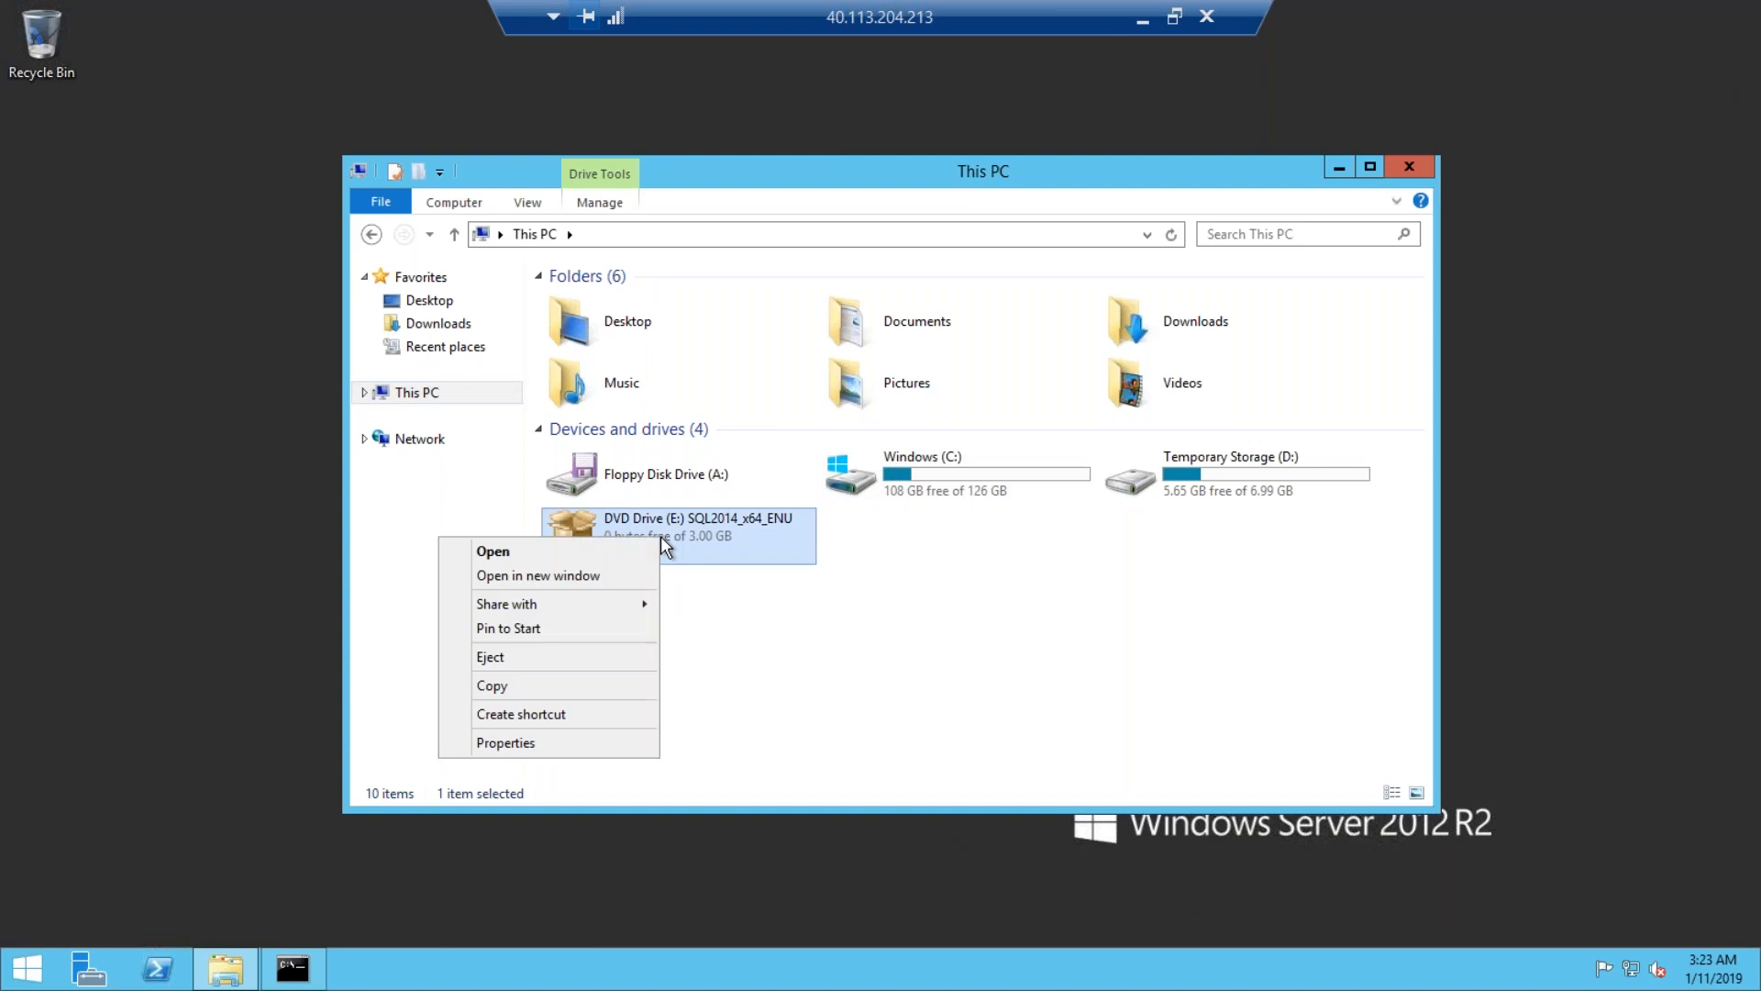
left_click(526, 554)
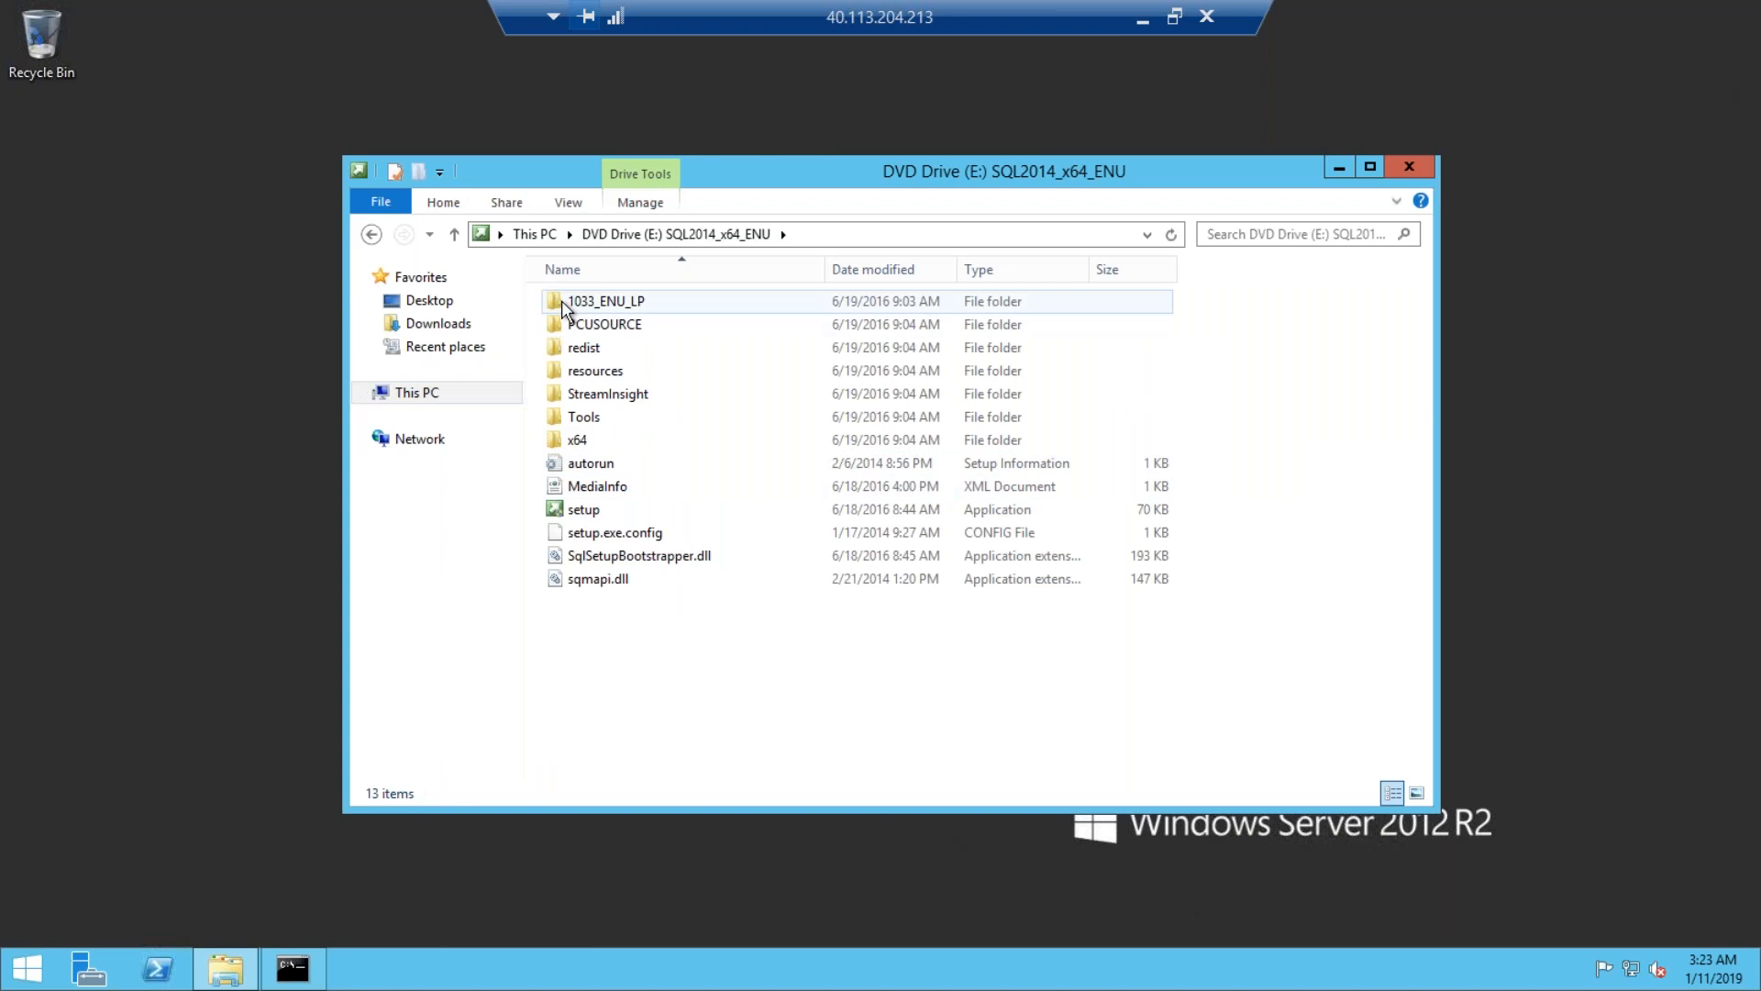
left_click(594, 509)
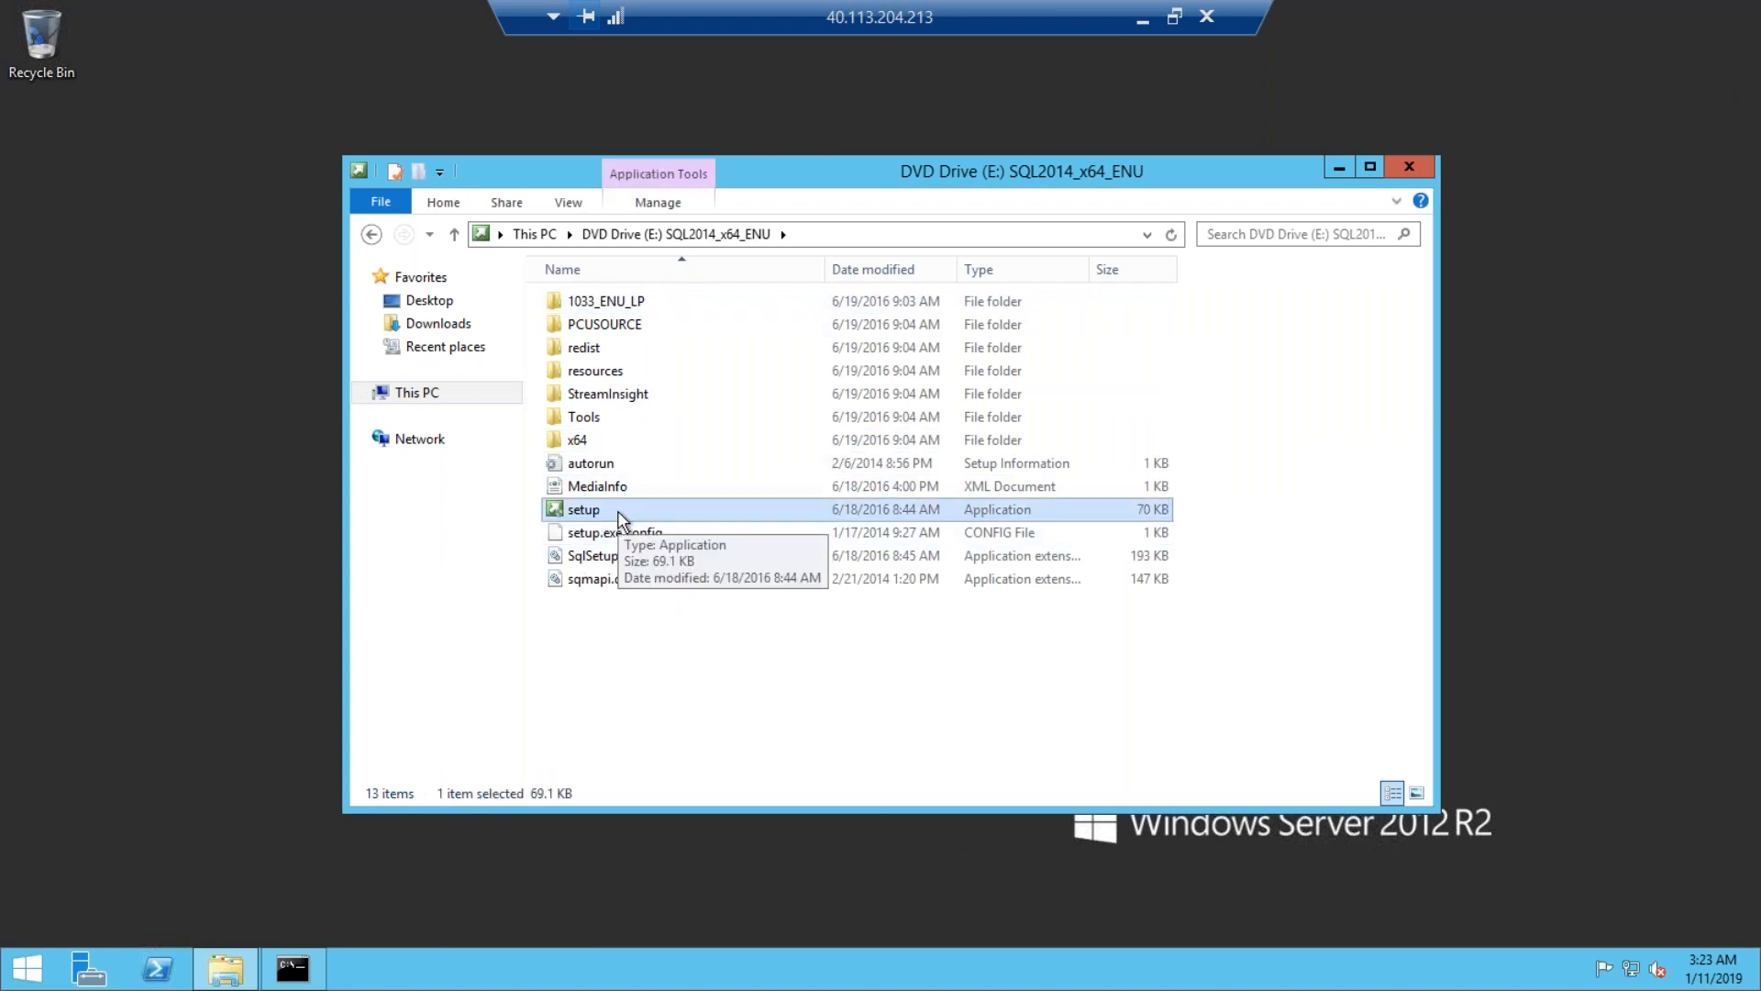
double_click(587, 509)
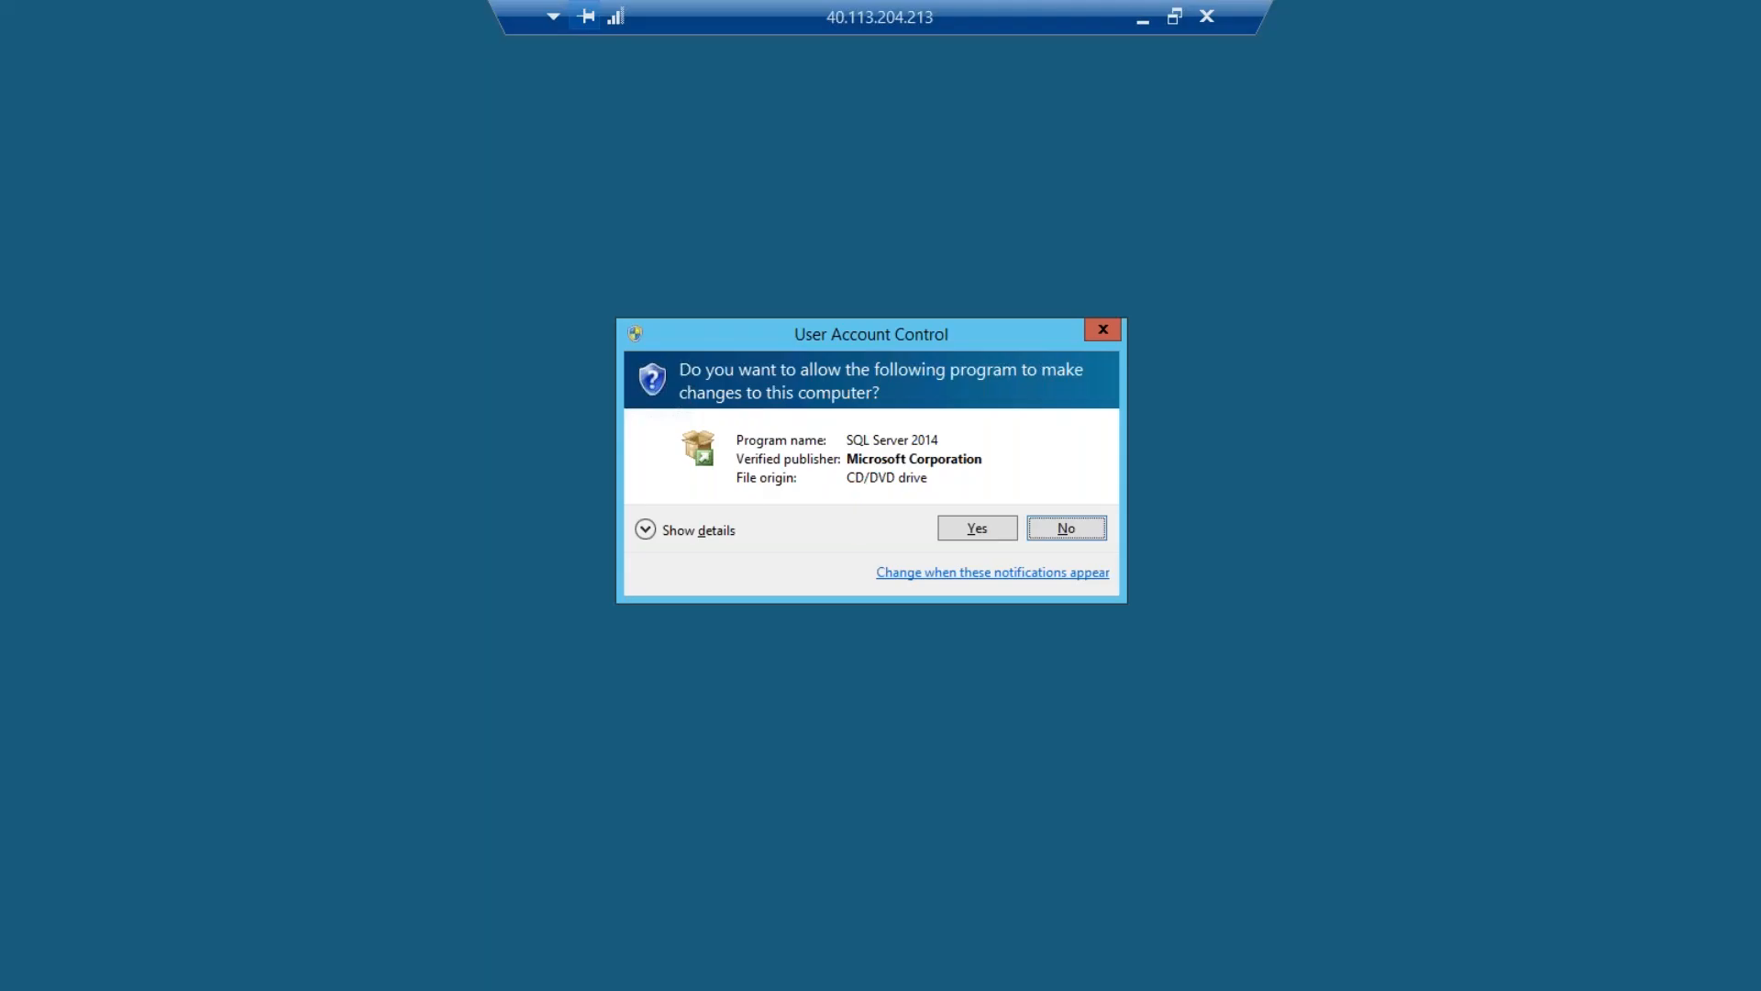
left_click(975, 529)
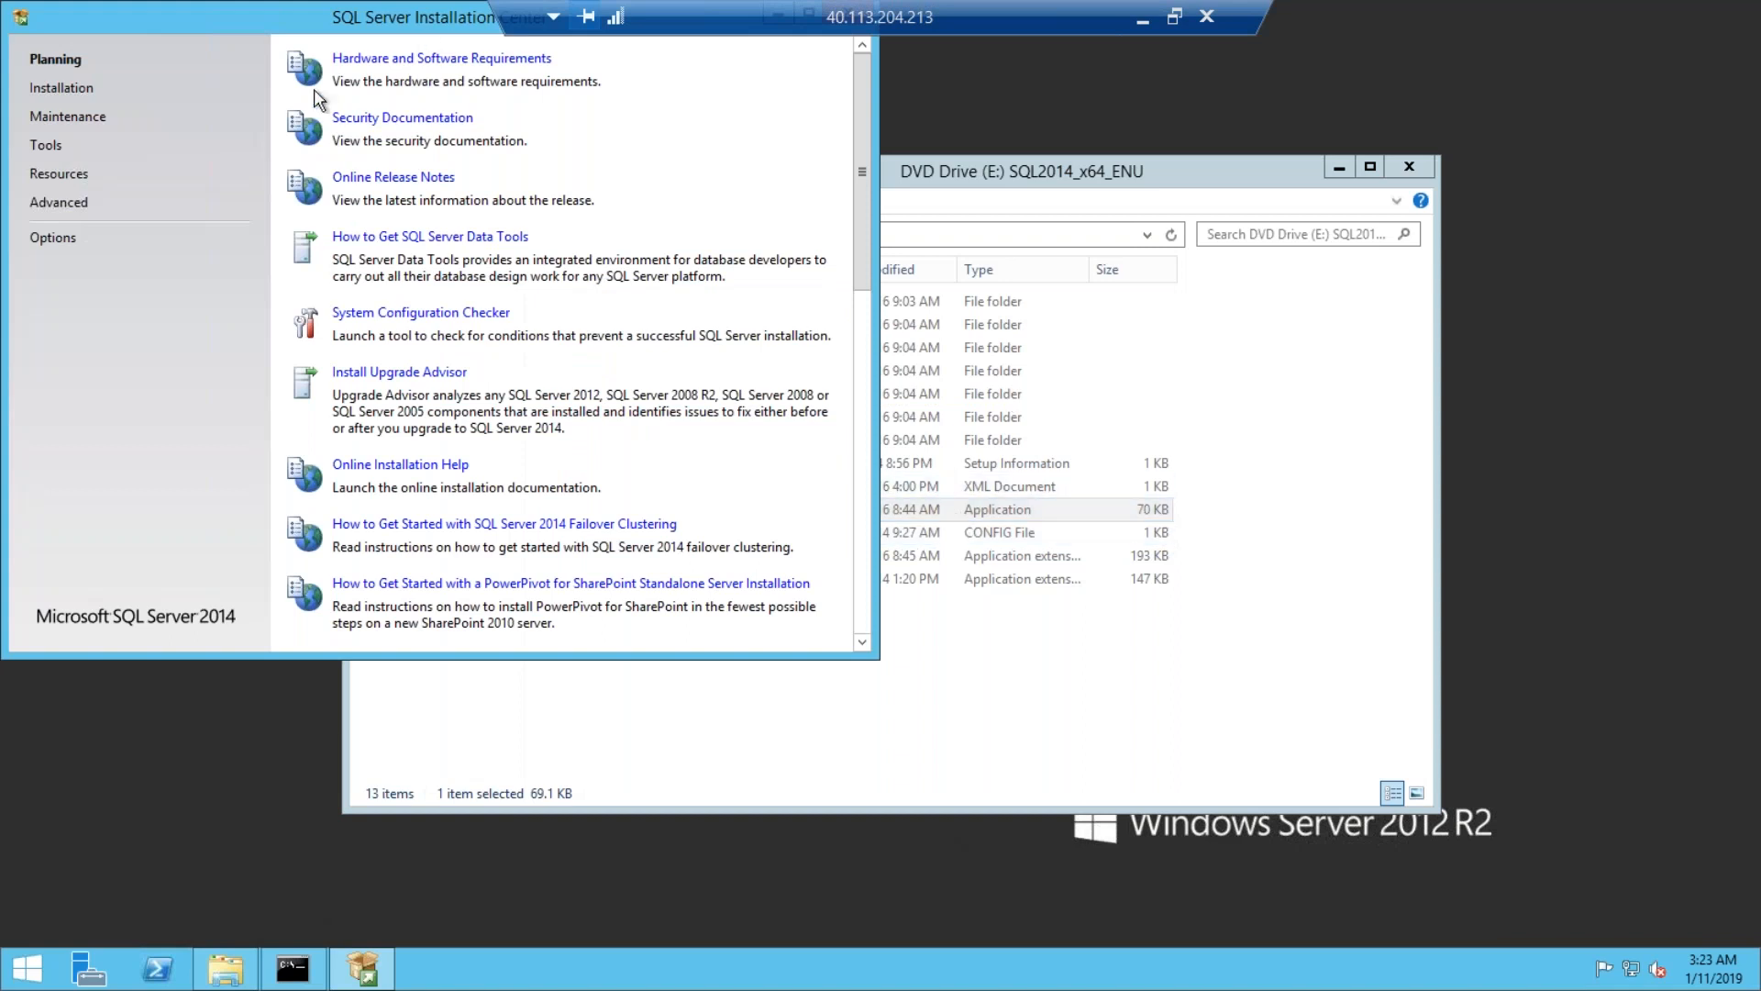
Start a new SQL Server stand-alone installation from the Installation Center.
left_click(80, 96)
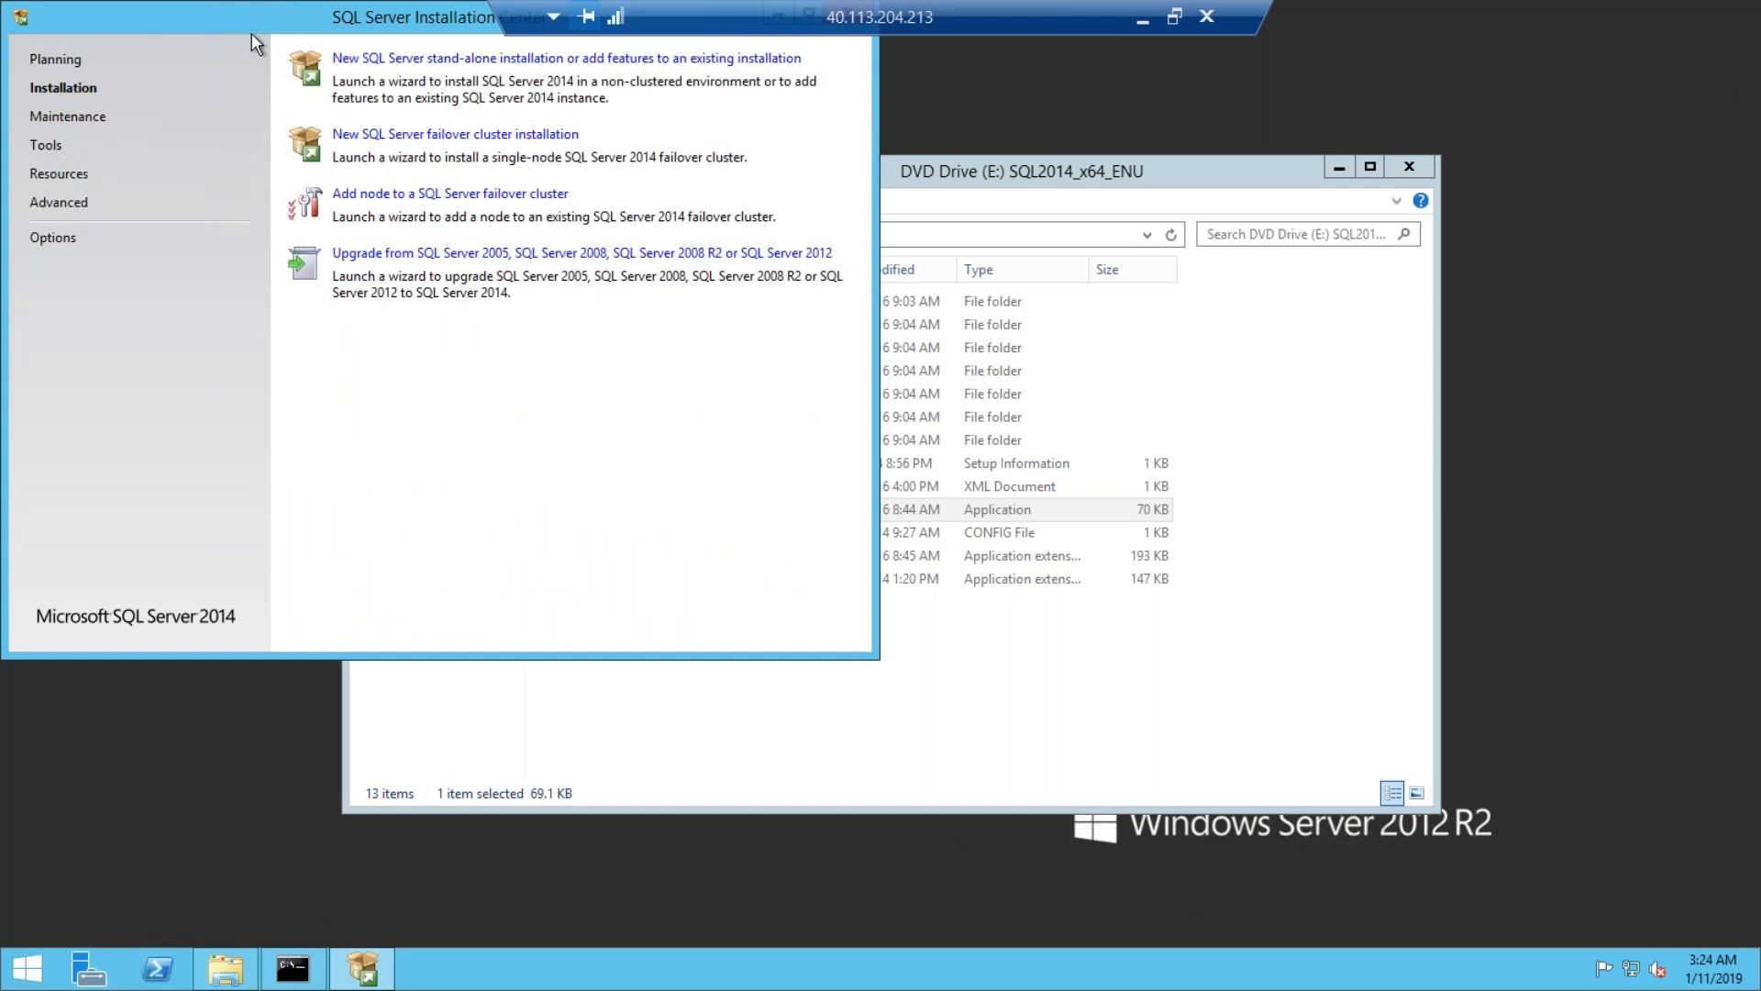
left_click_drag(251, 33, 436, 158)
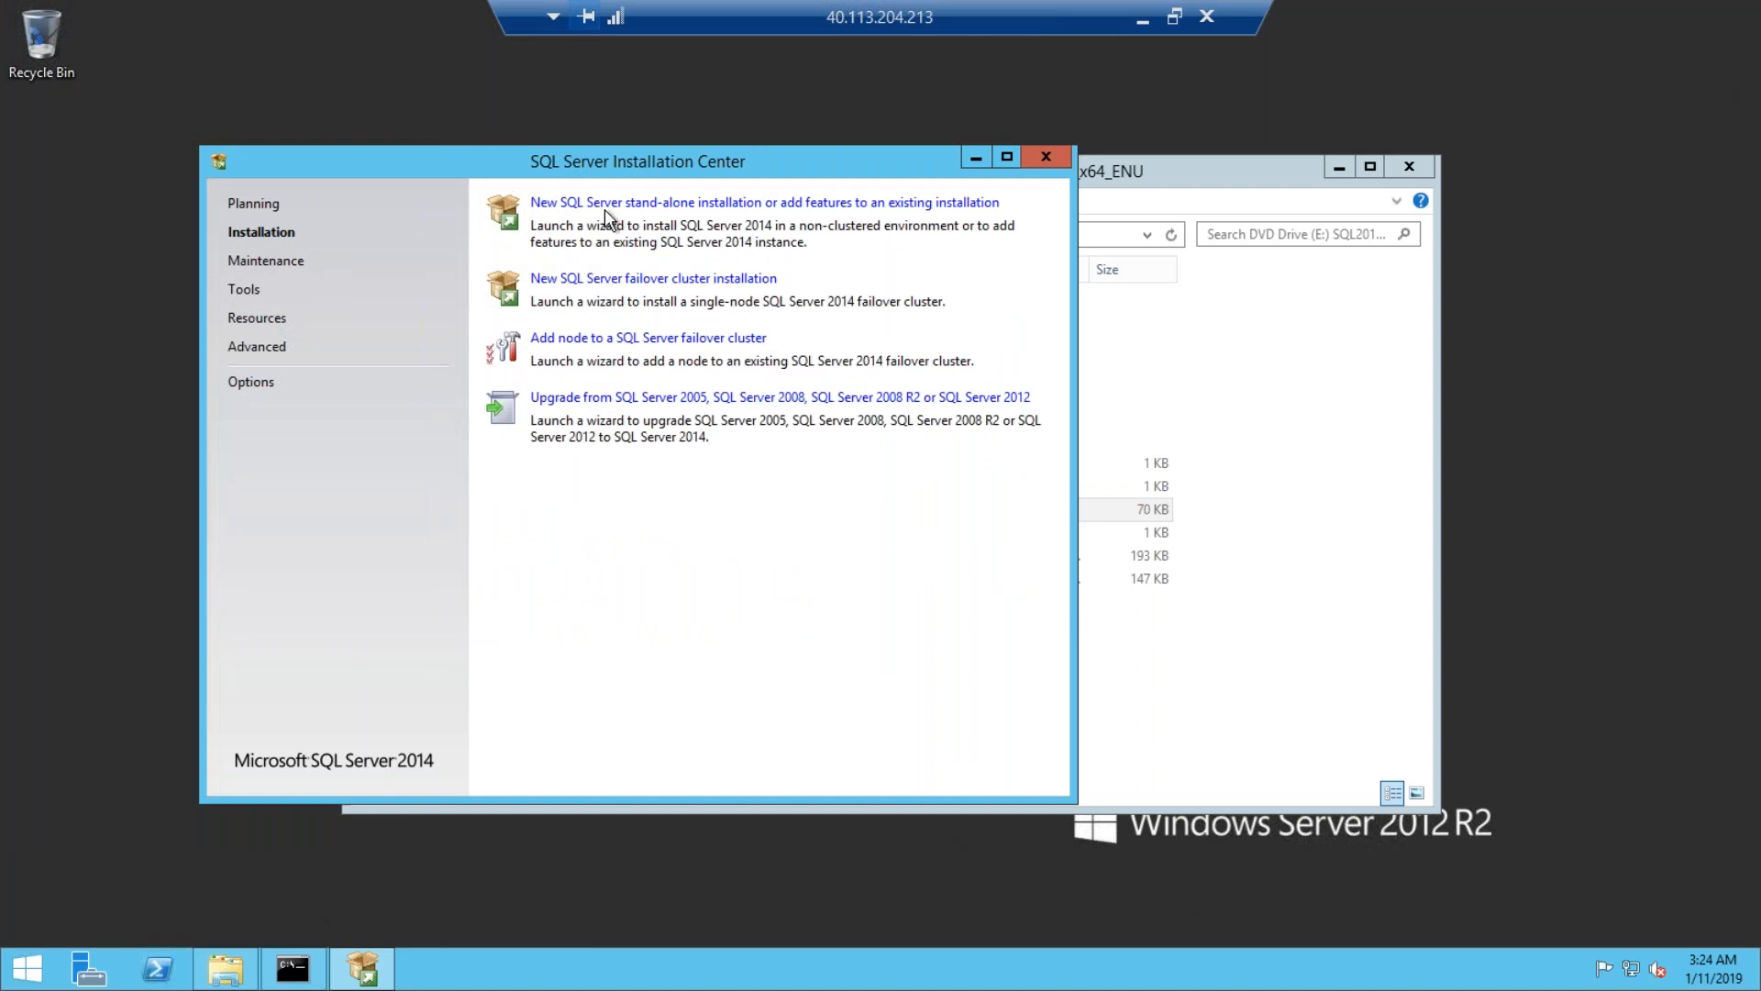
left_click(798, 205)
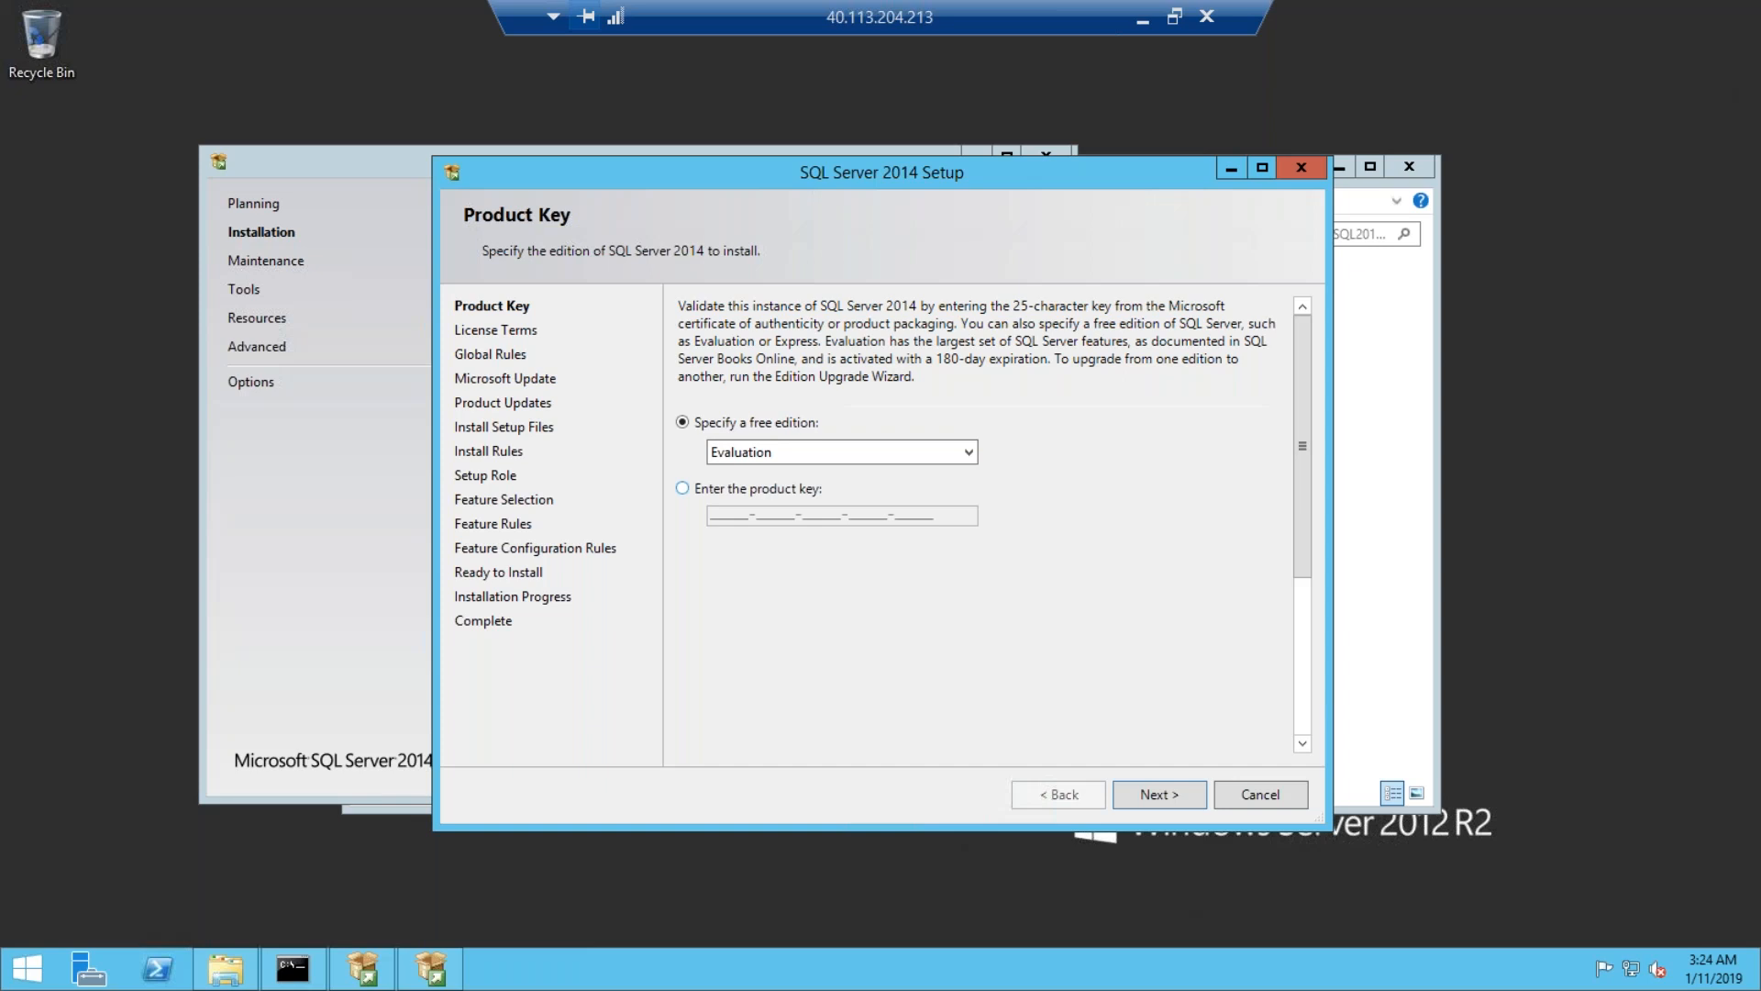
Accept the license terms for the free Evaluation edition and turn on Microsoft Update checking for updates.
left_click(1197, 797)
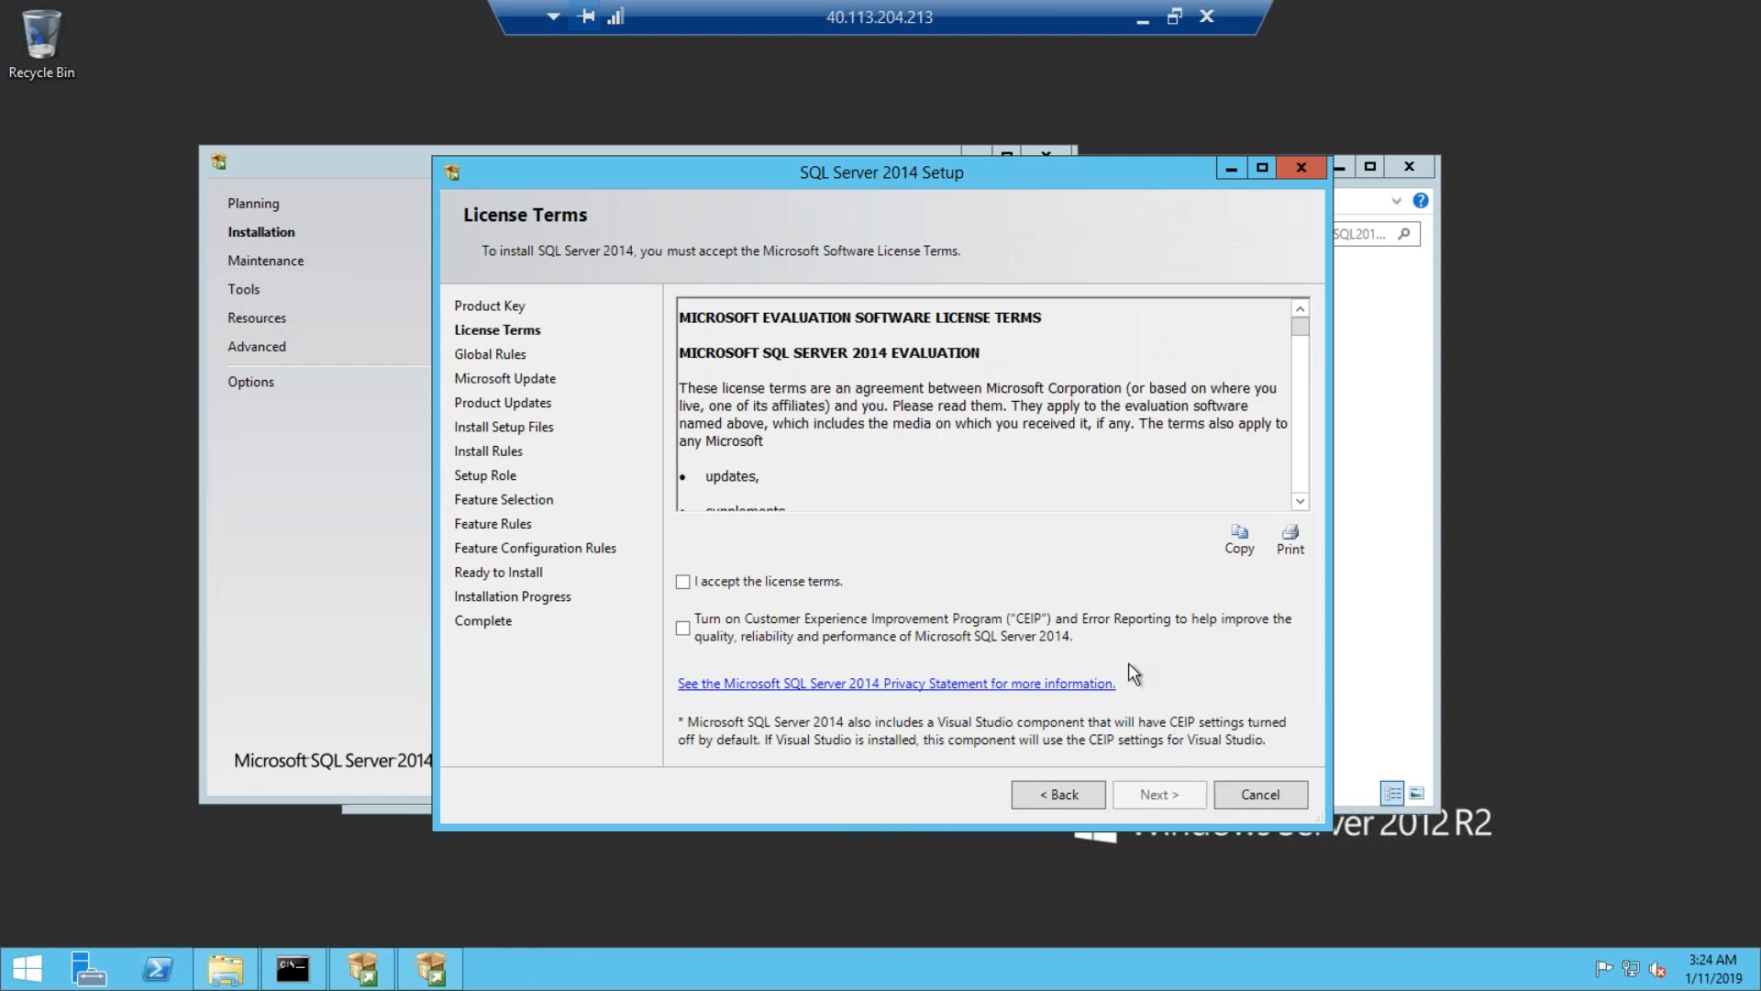
left_click(683, 583)
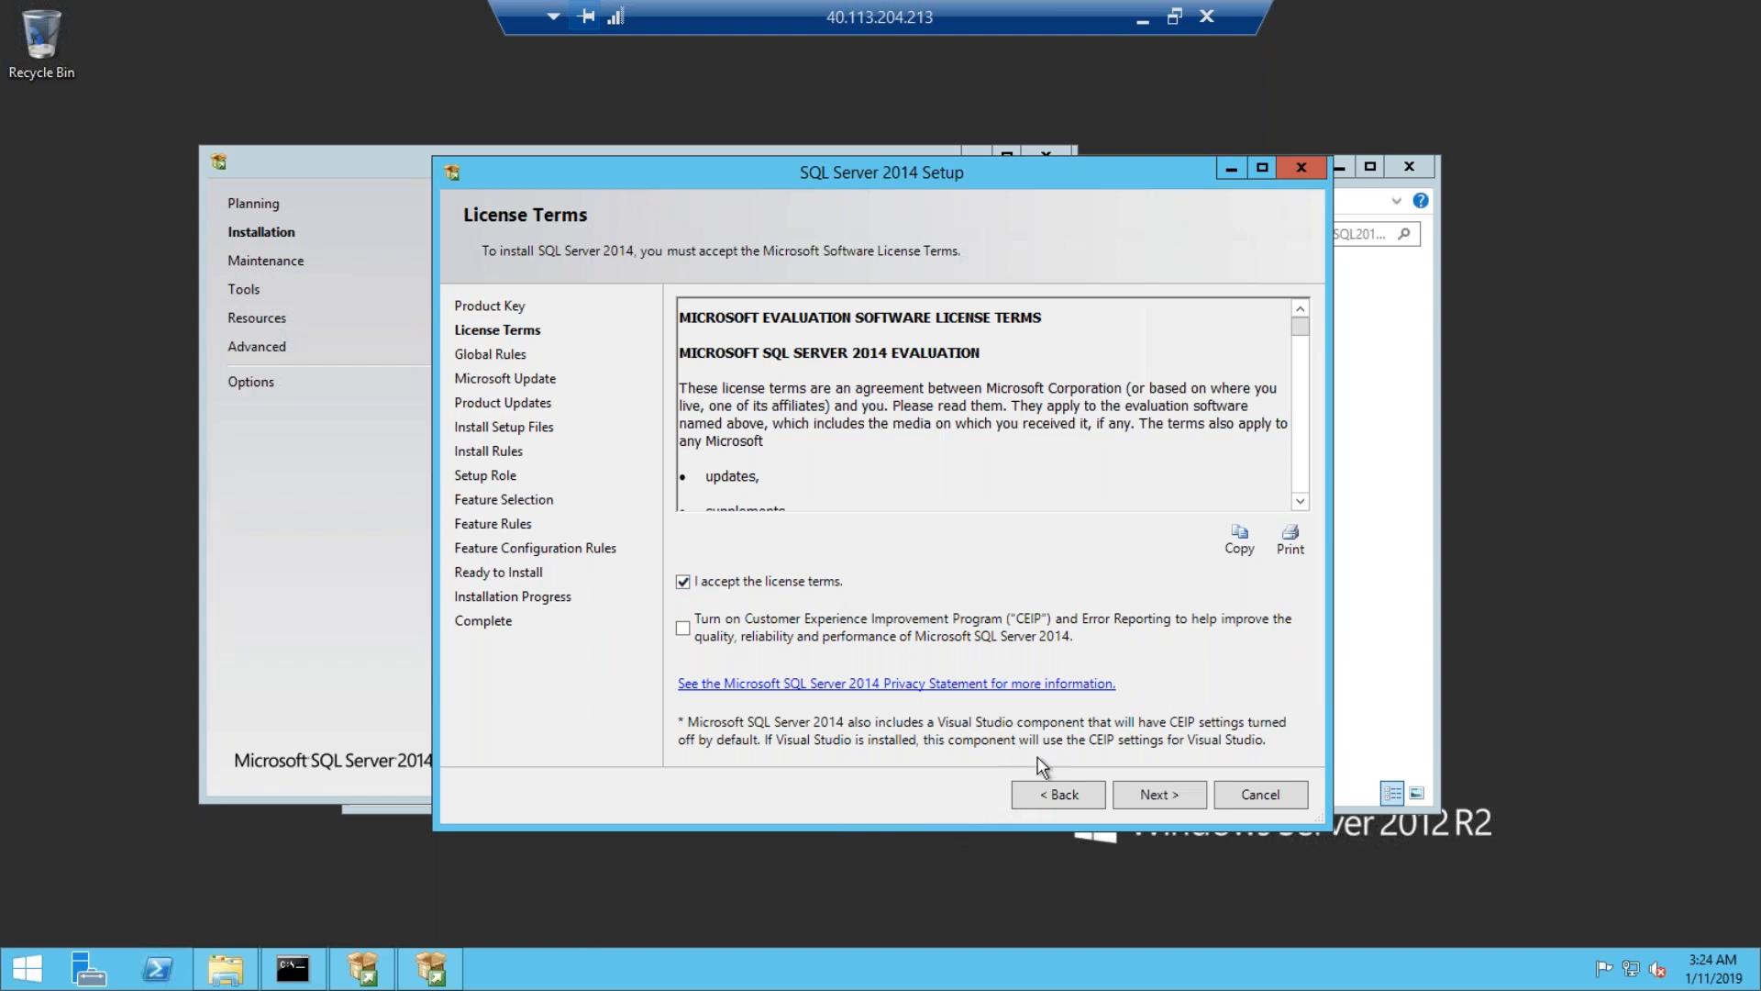
left_click(1158, 795)
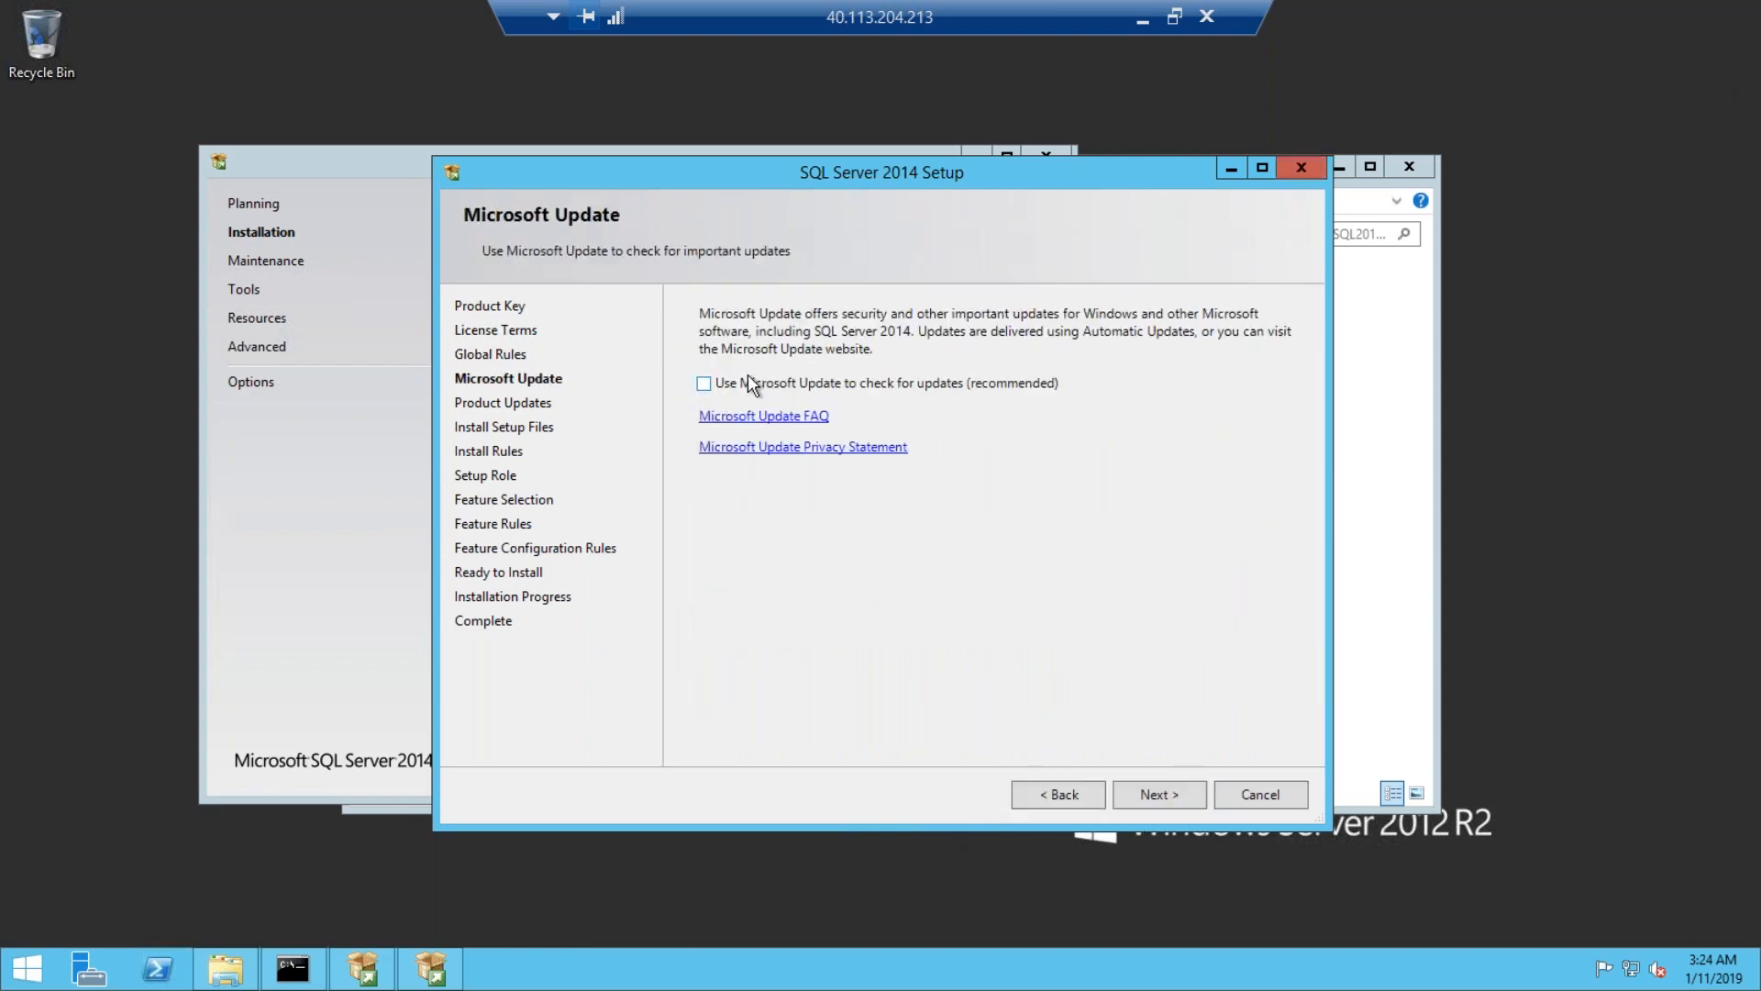
left_click(715, 385)
left_click(1152, 794)
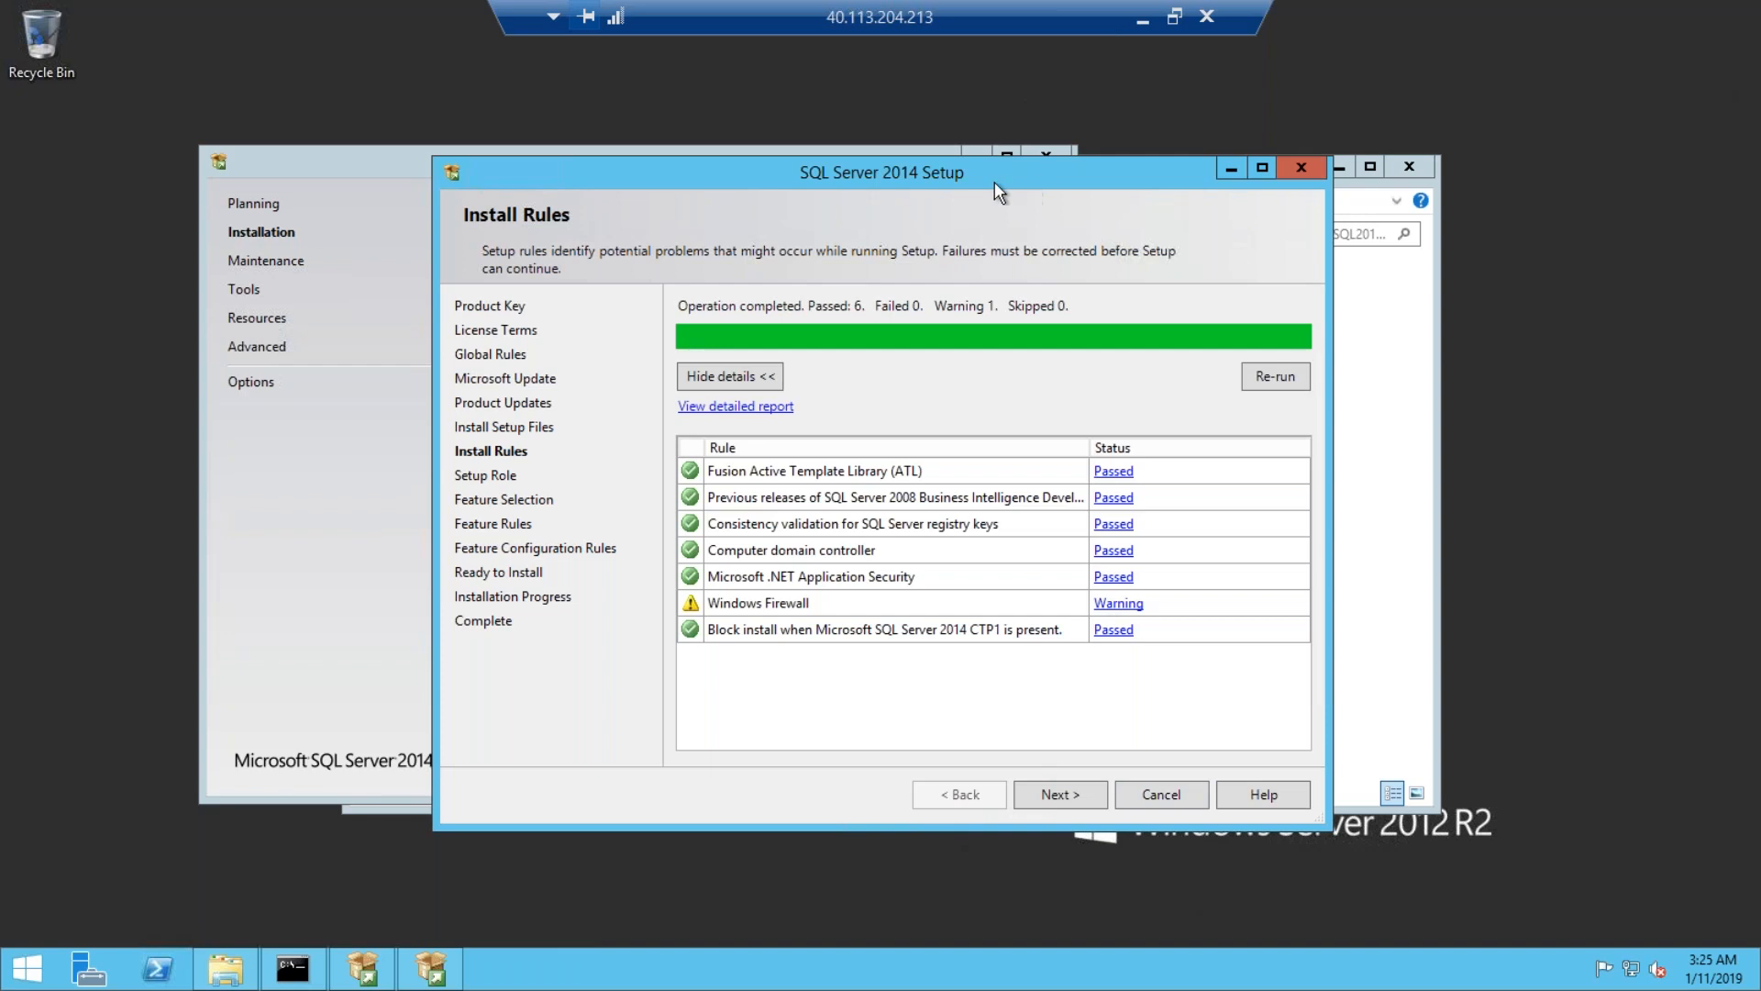
Review the details of the Windows Firewall result on the Install Rules page and close them.
left_click_drag(1003, 186, 979, 179)
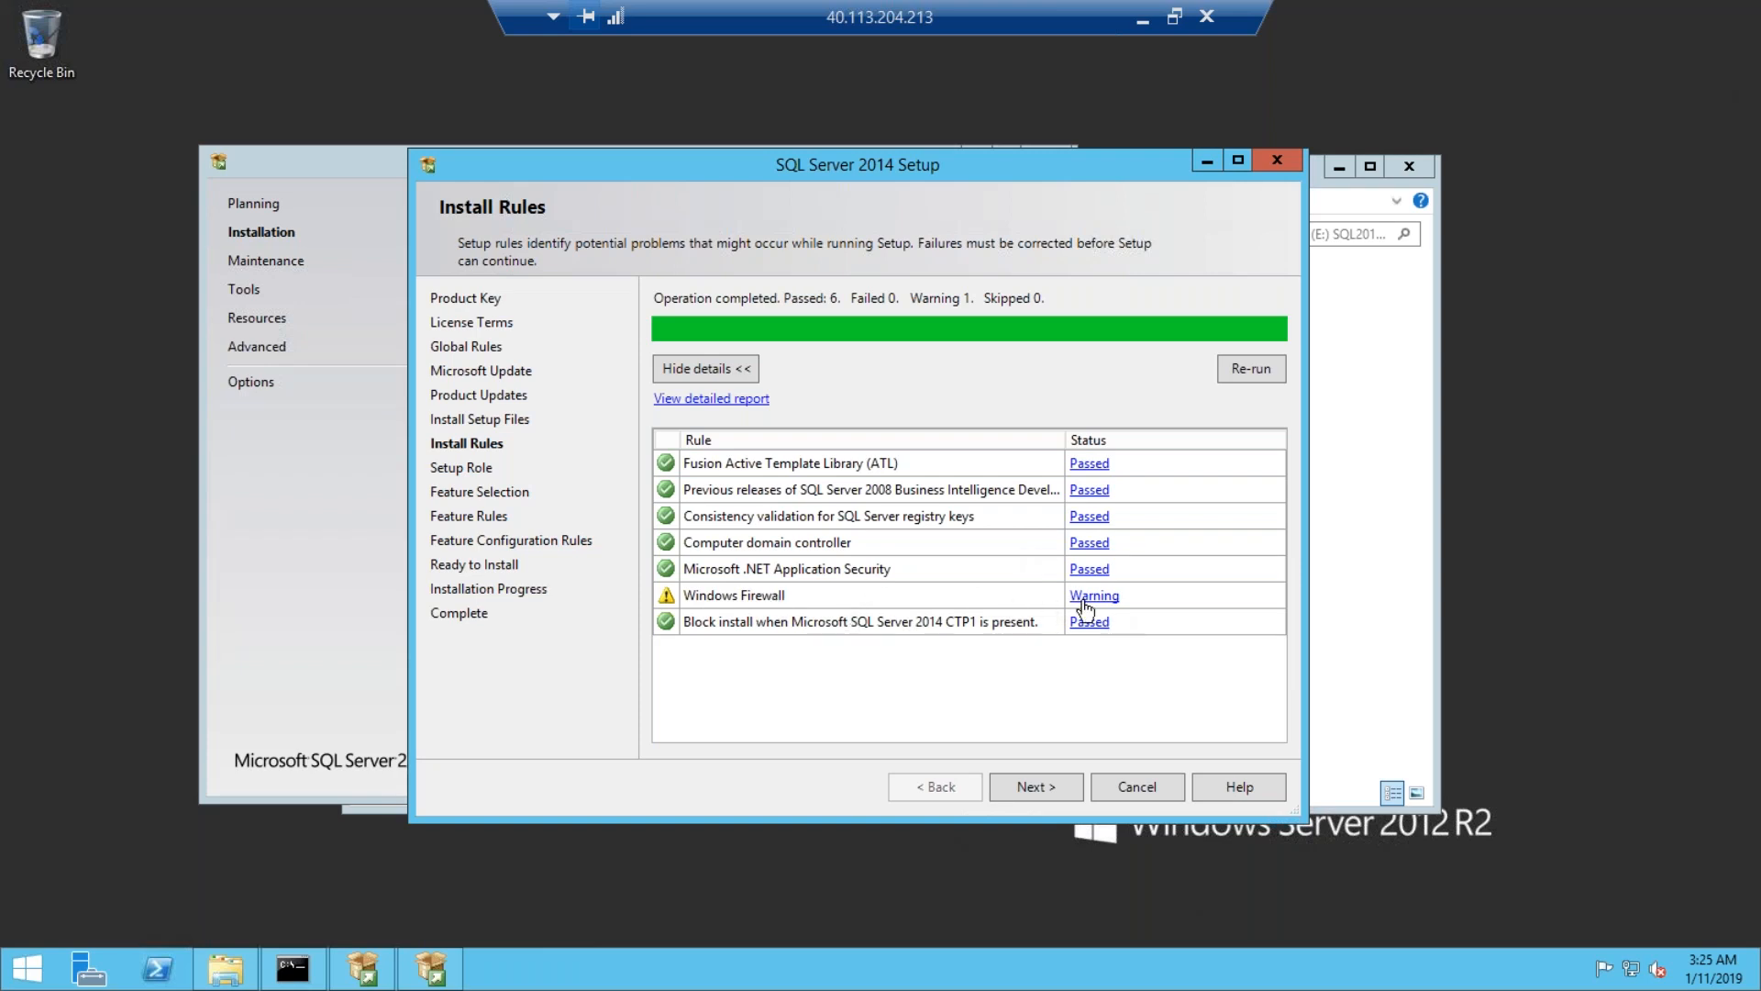
left_click(1103, 602)
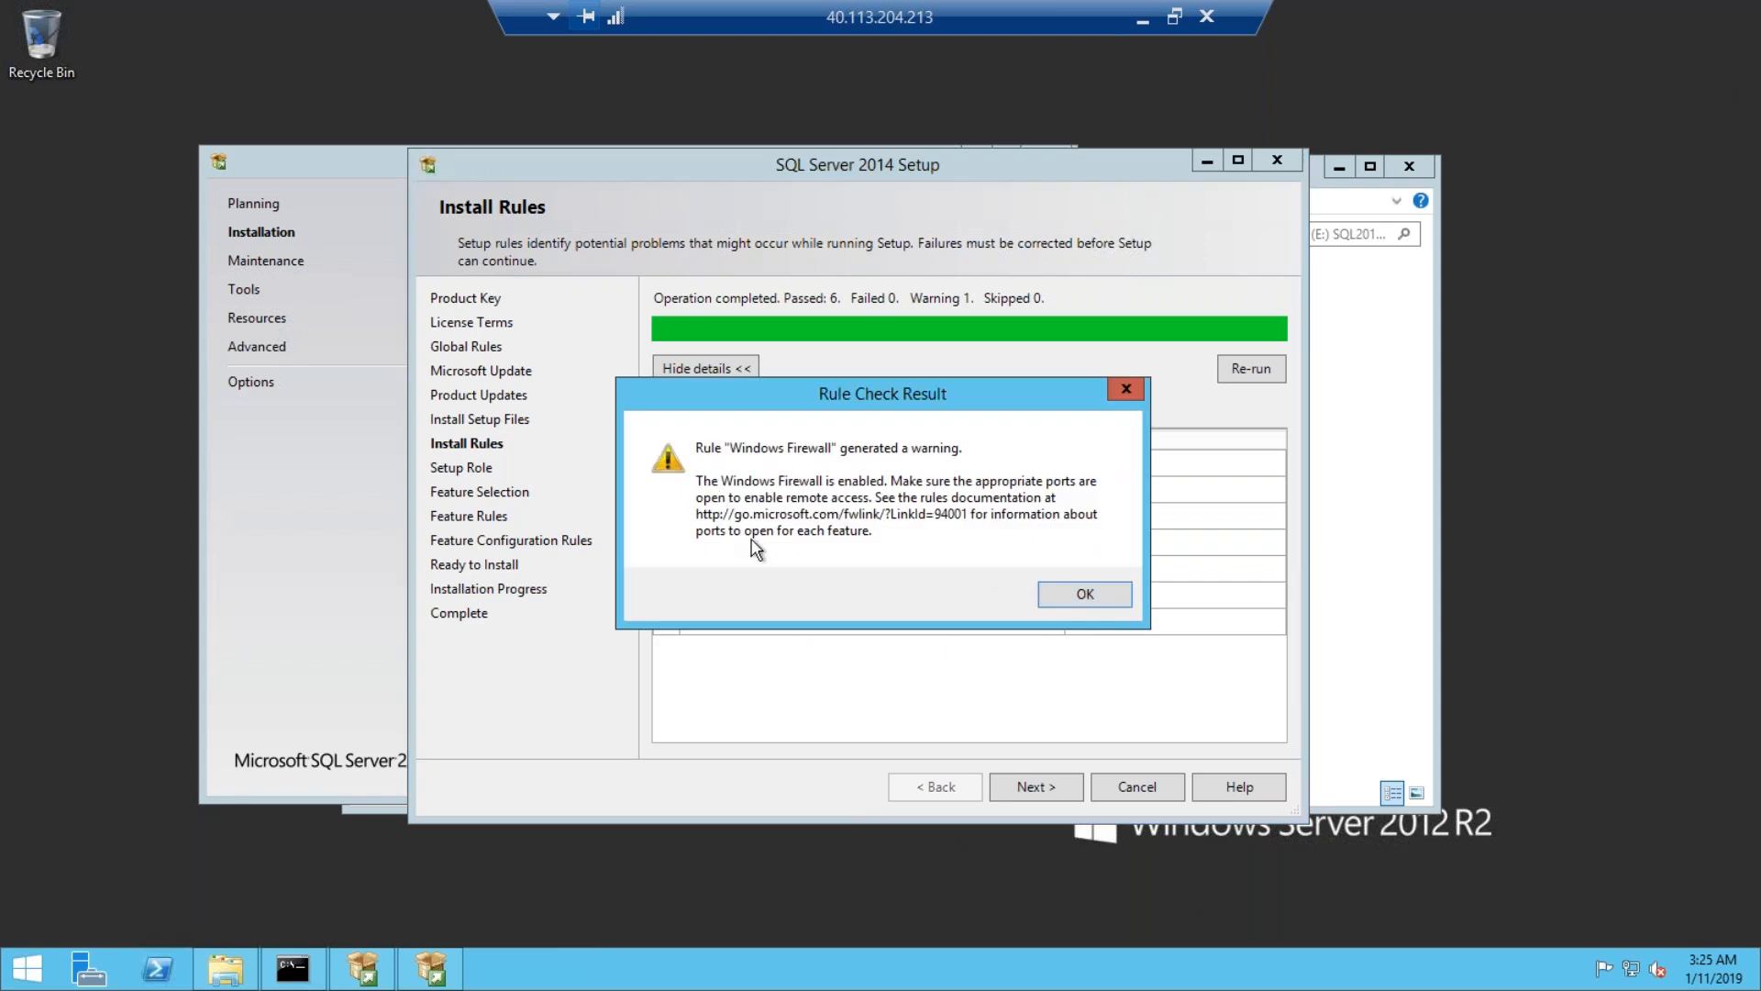
left_click(1099, 593)
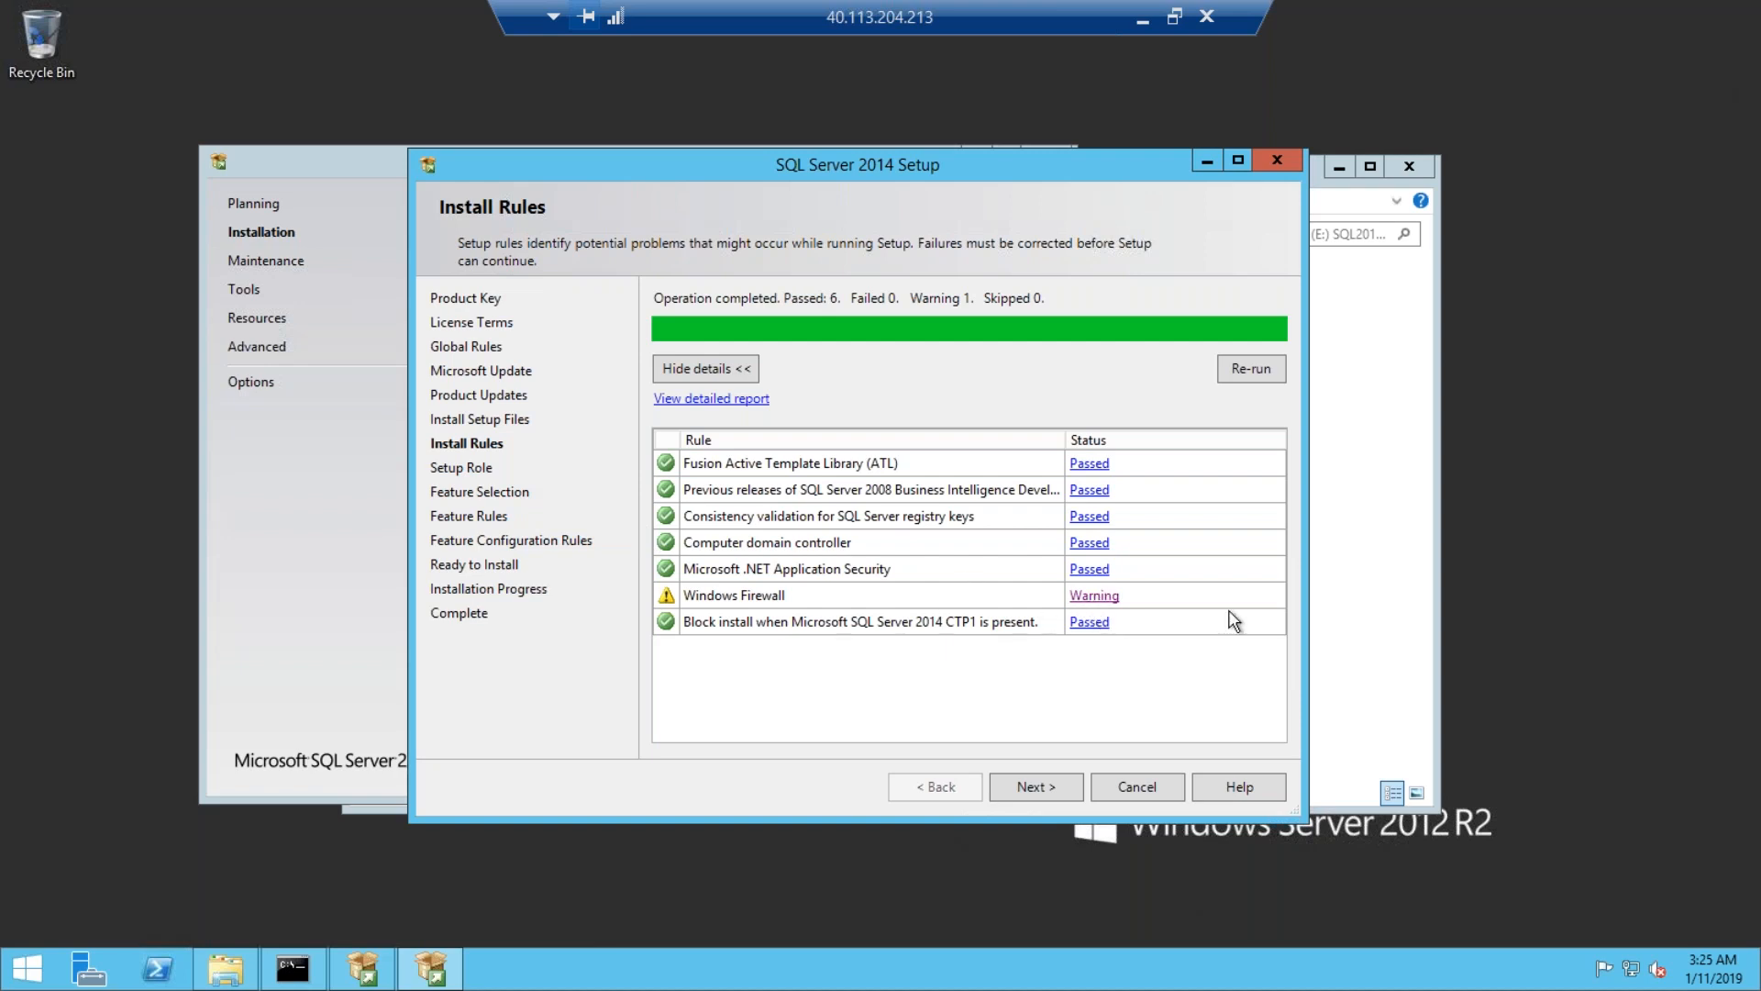
Keep SQL Server Feature Installation as the setup role and select Database Engine Services as a feature to install.
left_click(1042, 787)
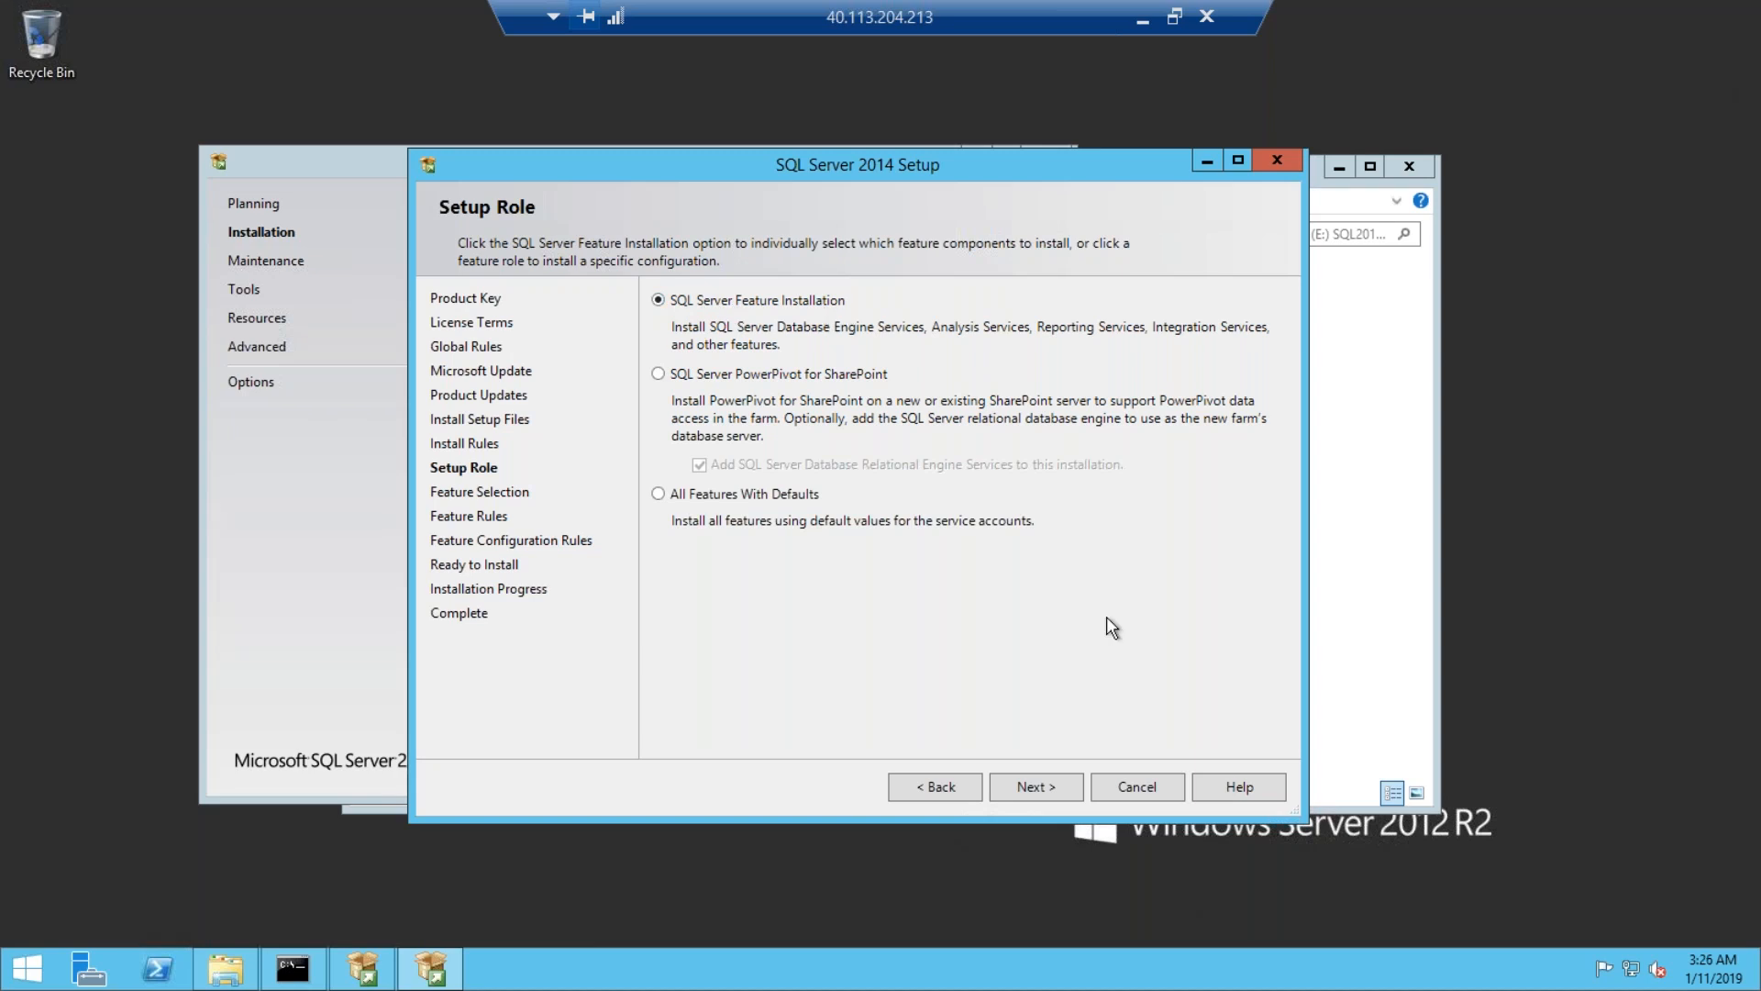
left_click(1038, 790)
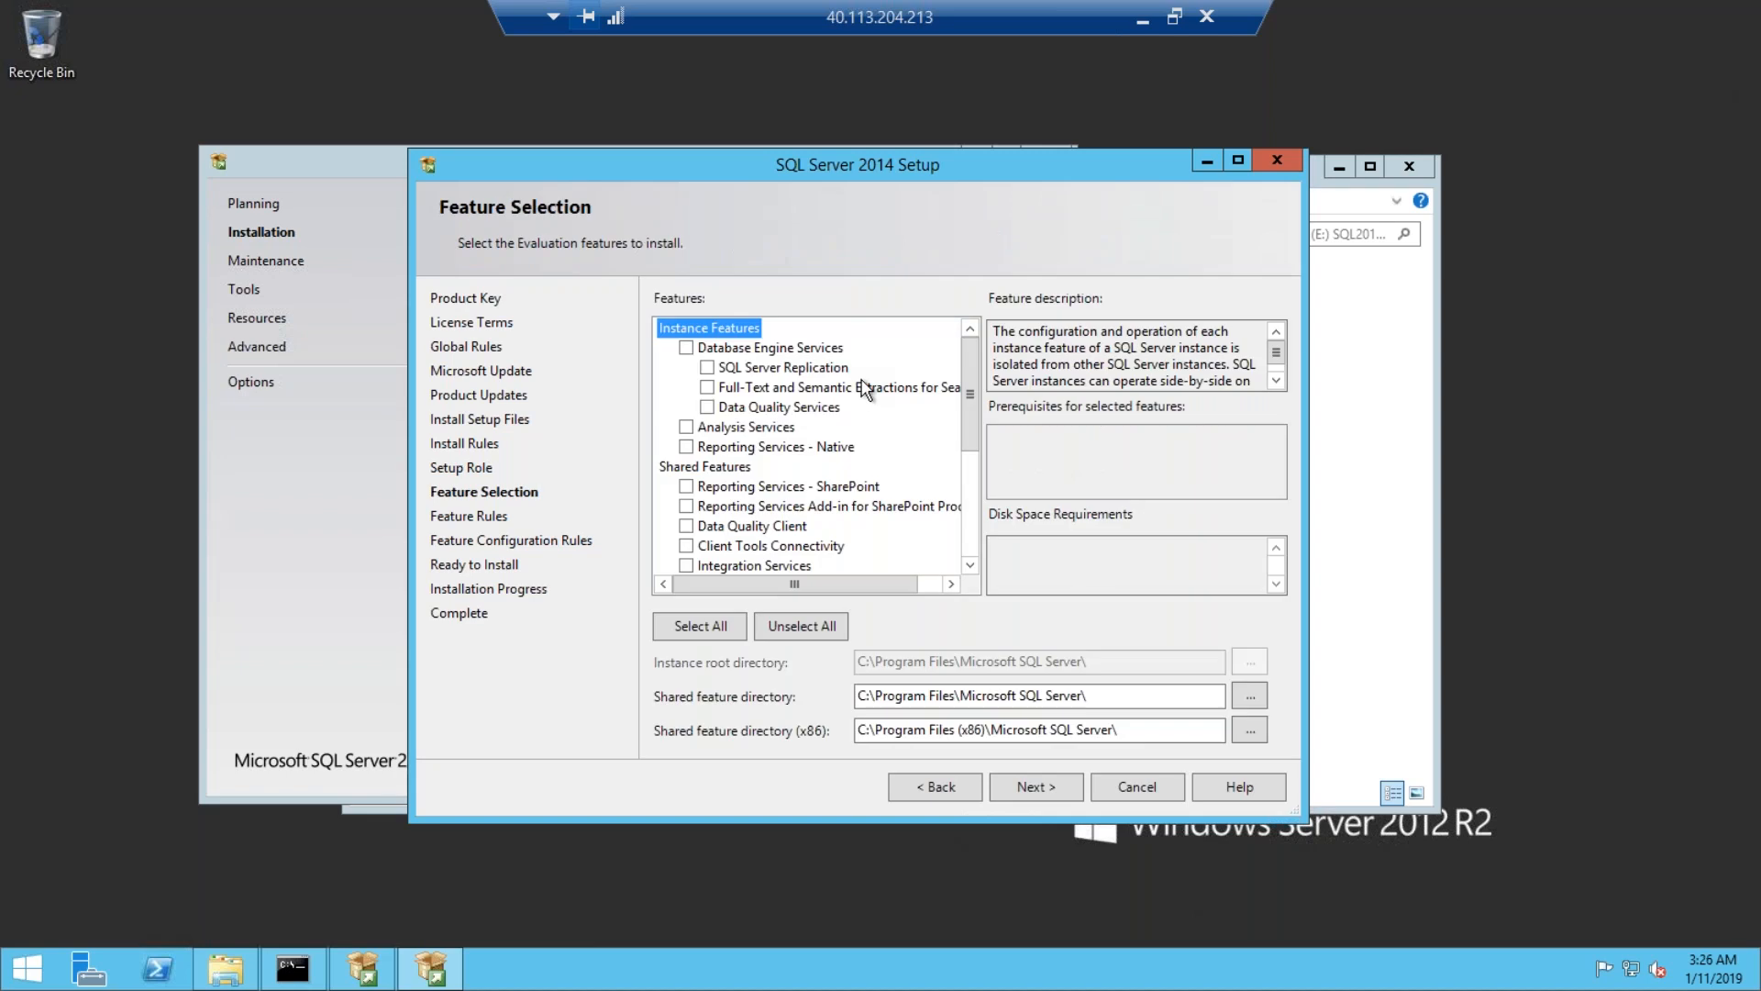
left_click(686, 348)
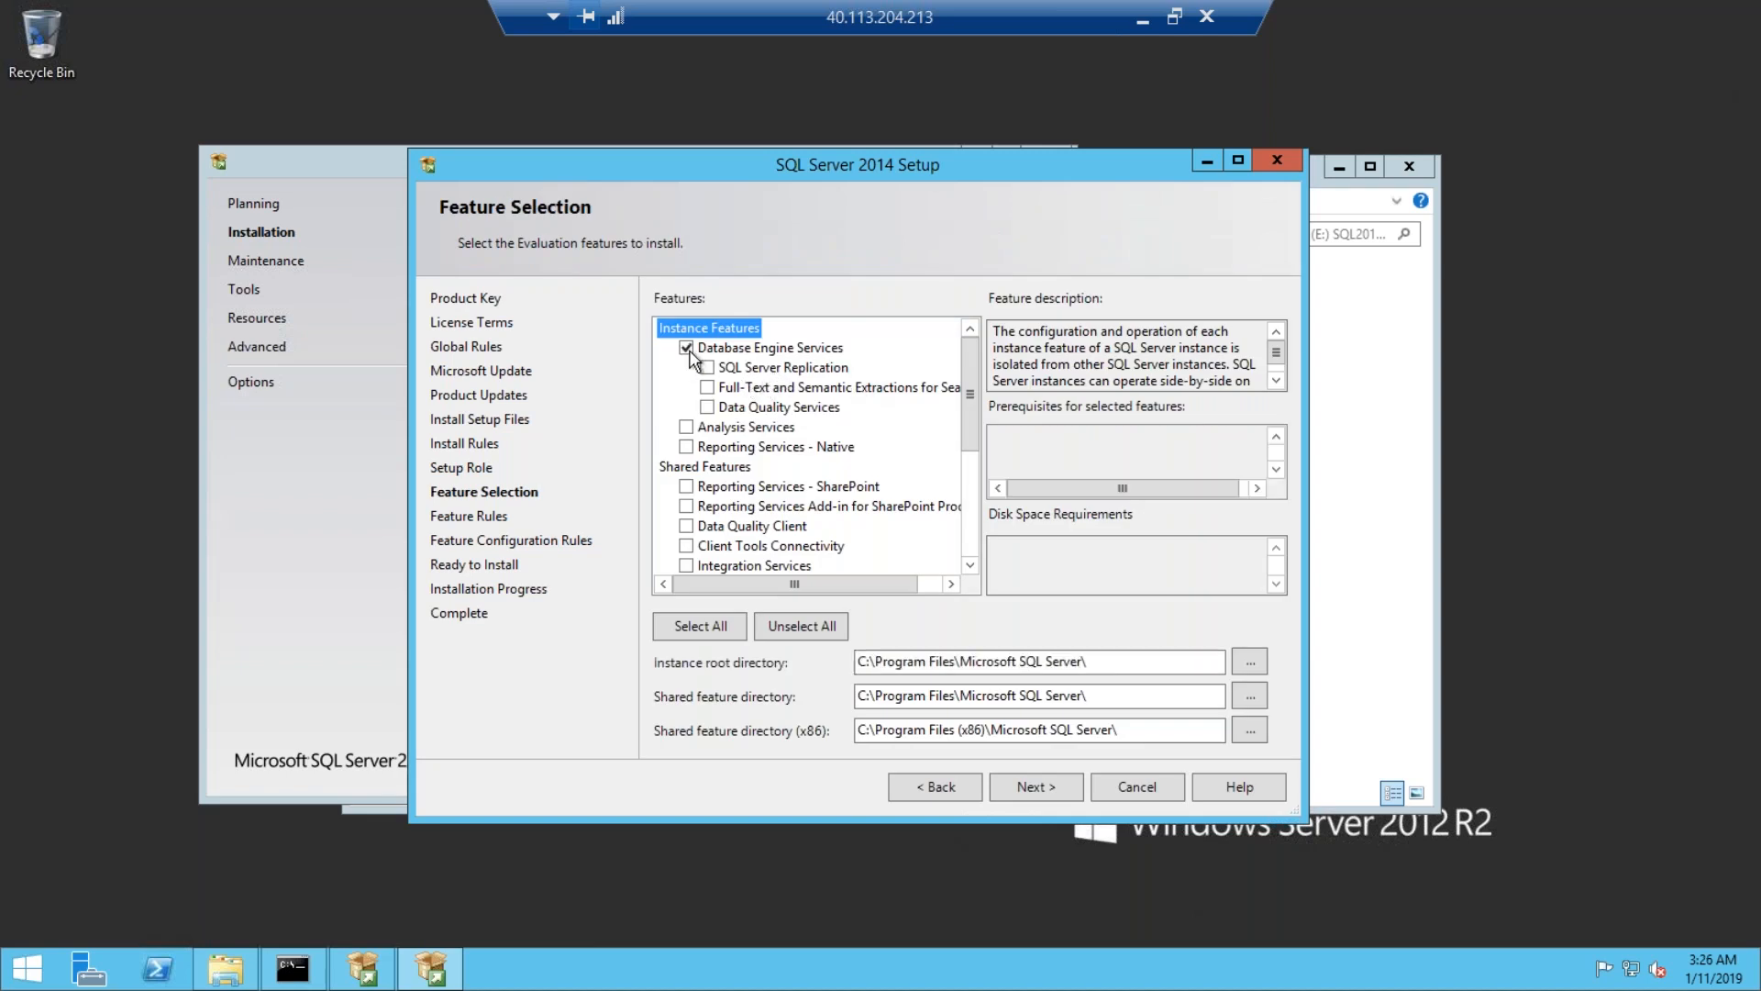
left_click(767, 350)
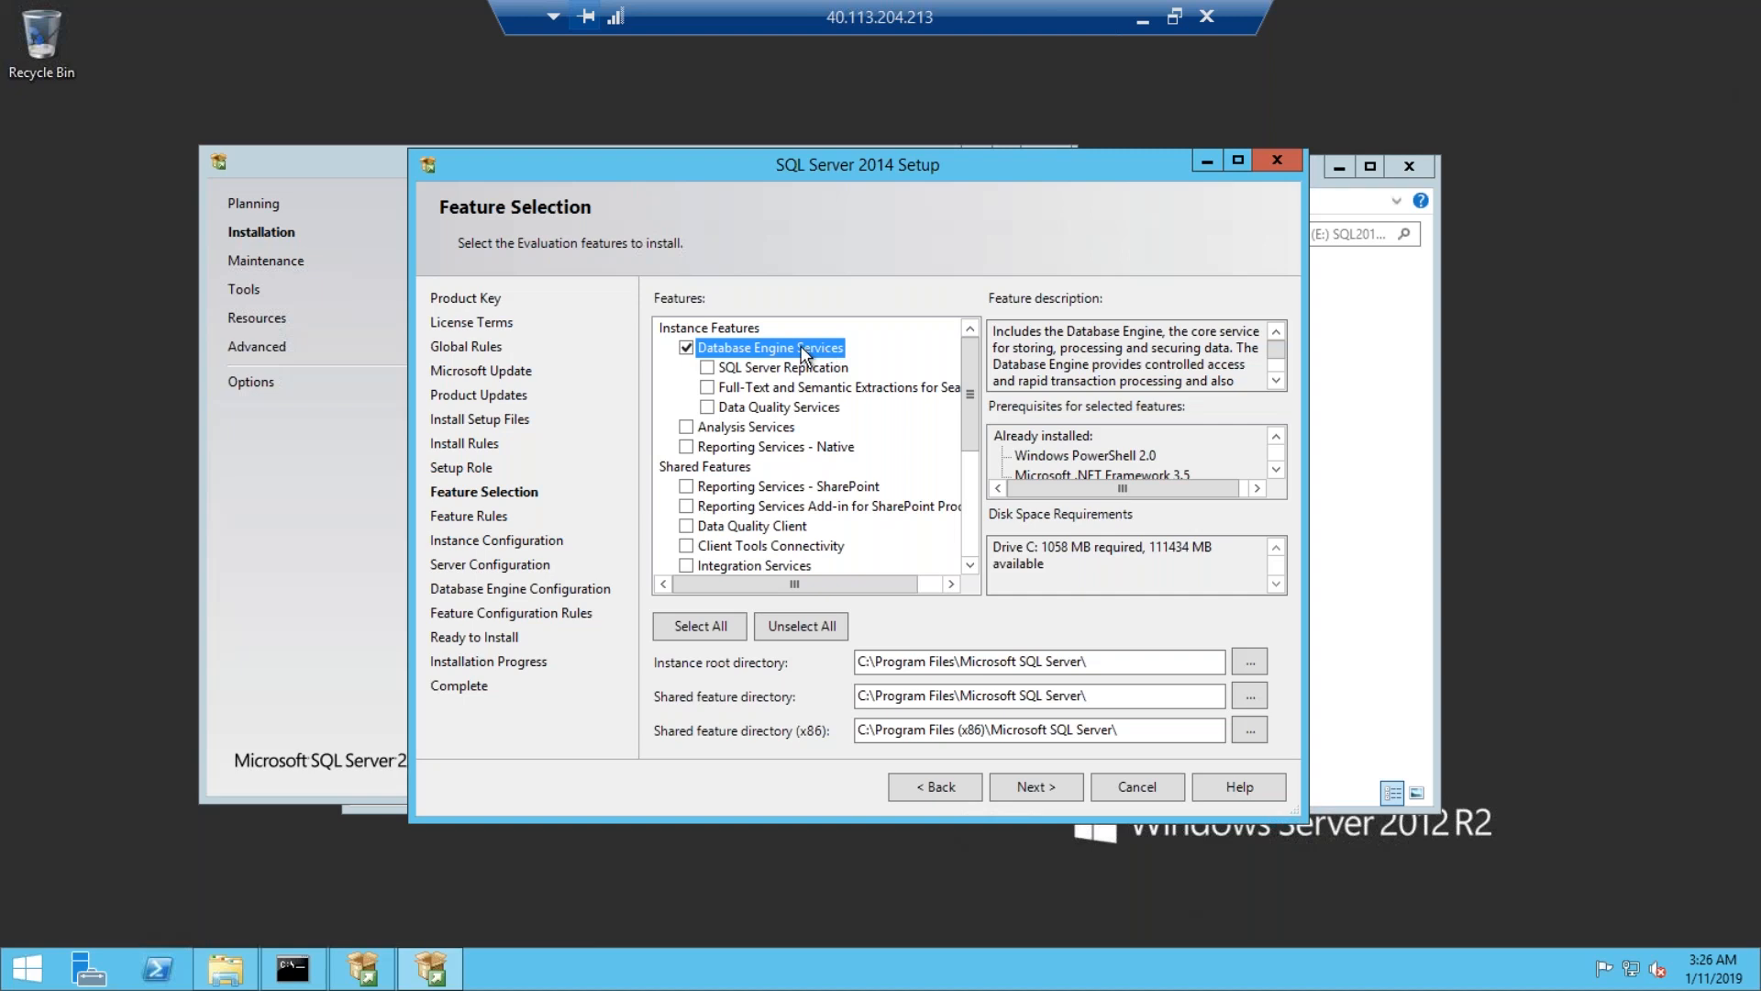
Add Reporting Services - Native and Management Tools - Complete to the features to install and proceed to Instance Configuration.
left_click(686, 447)
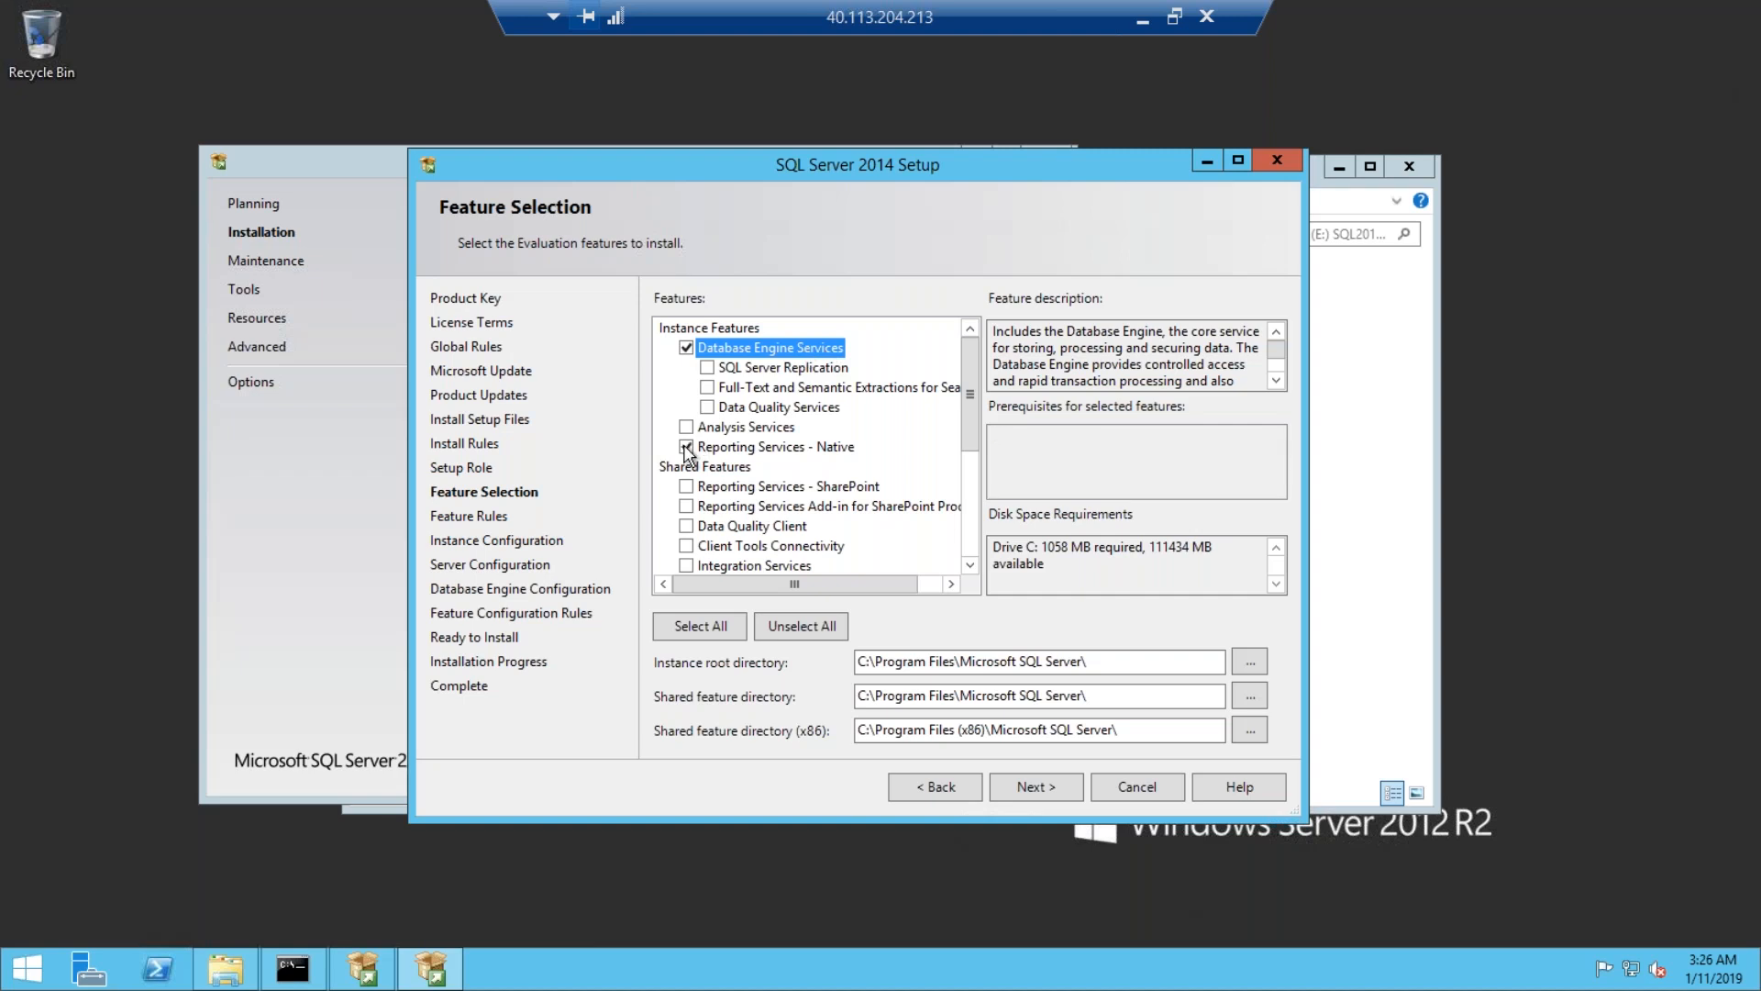
left_click(804, 447)
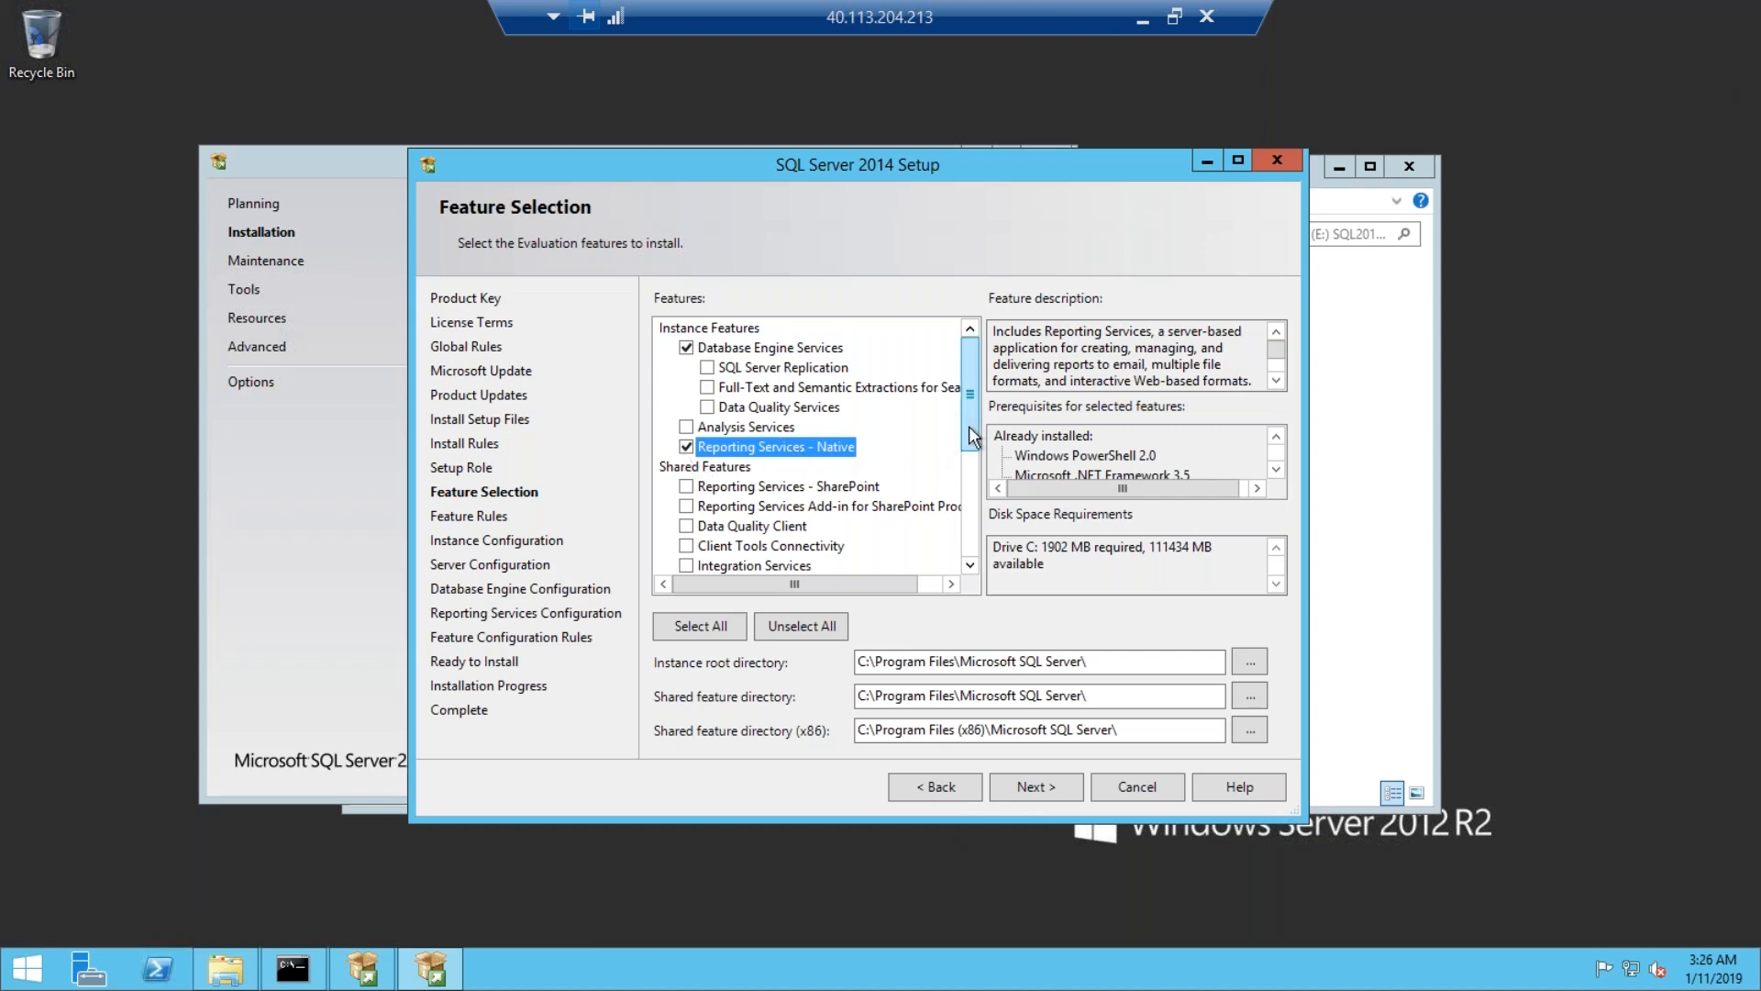
left_click_drag(969, 394, 970, 473)
left_click(707, 508)
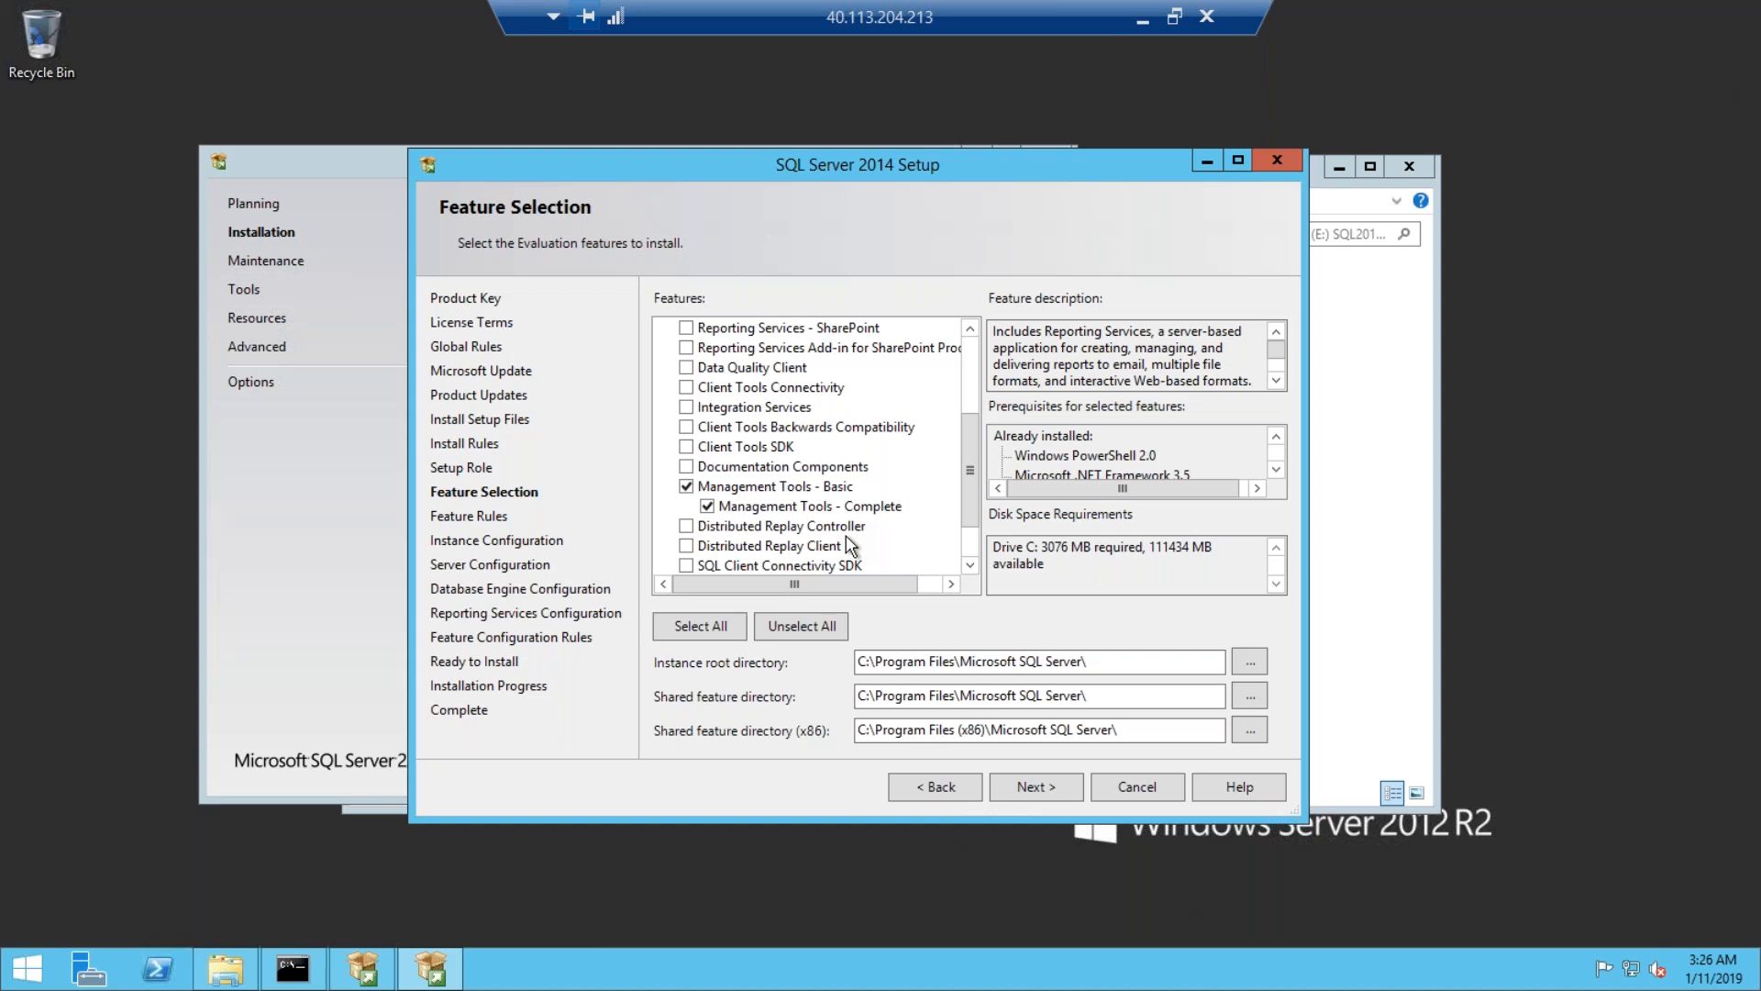
left_click_drag(974, 514, 983, 378)
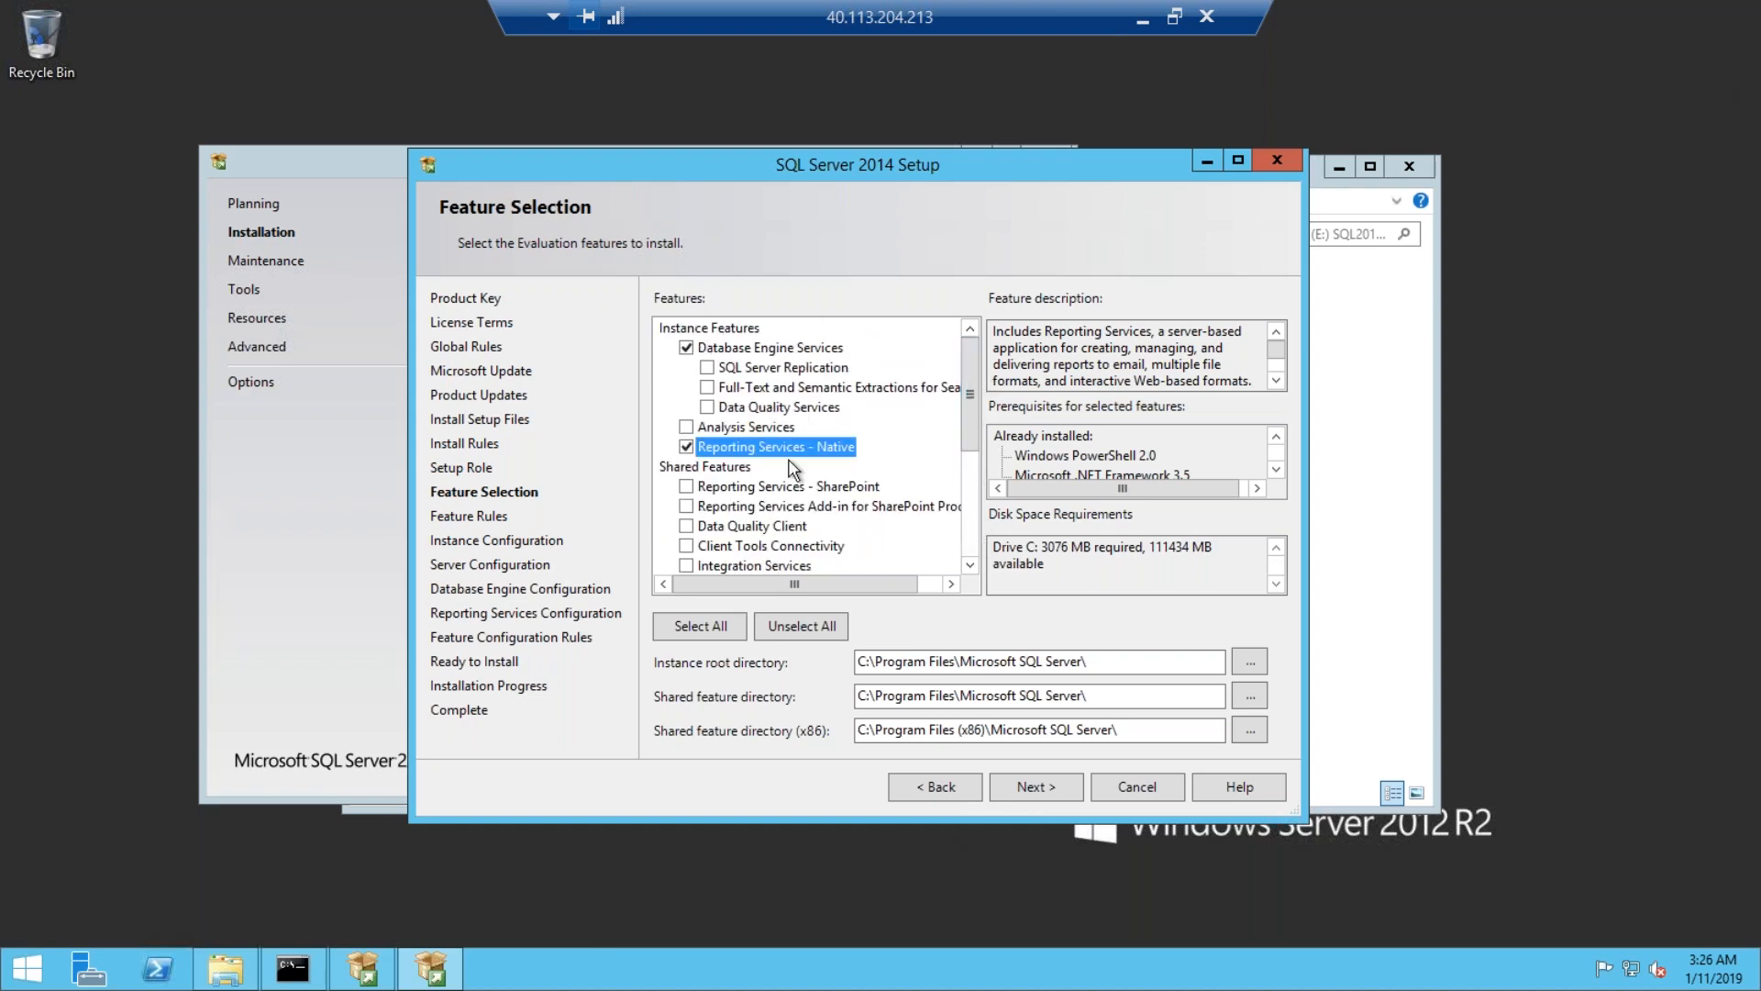
left_click(1044, 776)
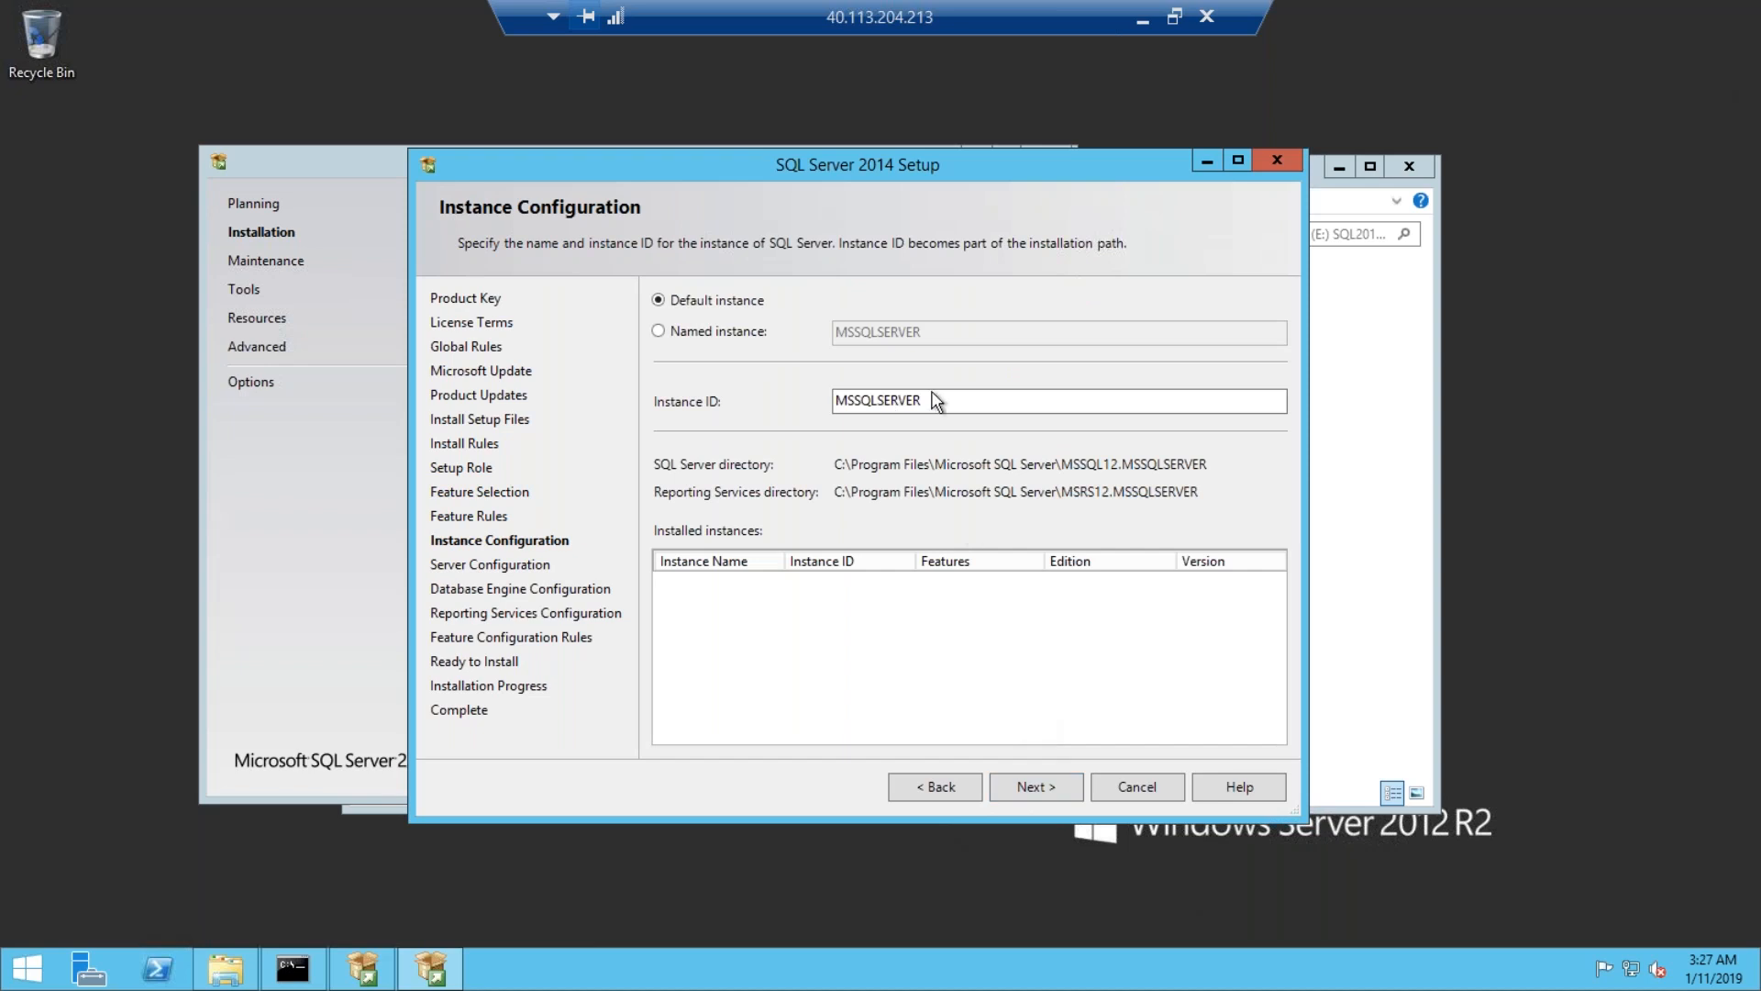
Keep the default instance with the instance ID MSSQLSERVER and continue to Server Configuration.
left_click_drag(917, 400, 812, 386)
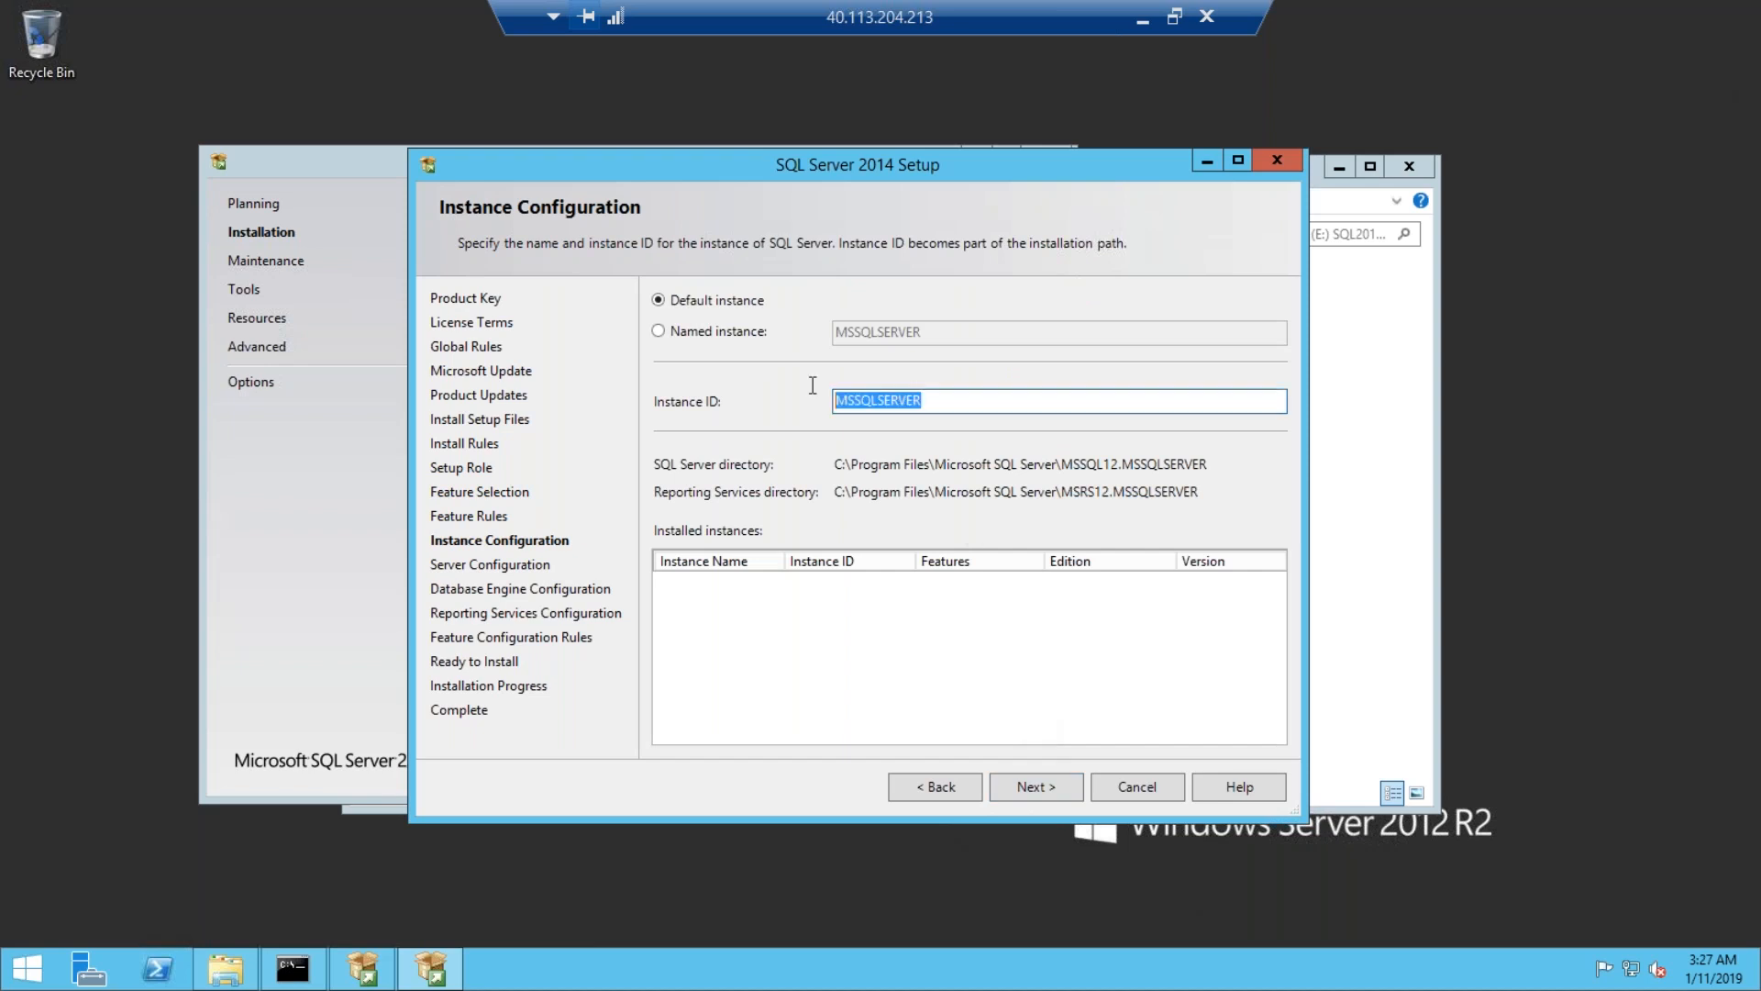
left_click(892, 400)
left_click_drag(916, 400, 812, 403)
left_click(660, 331)
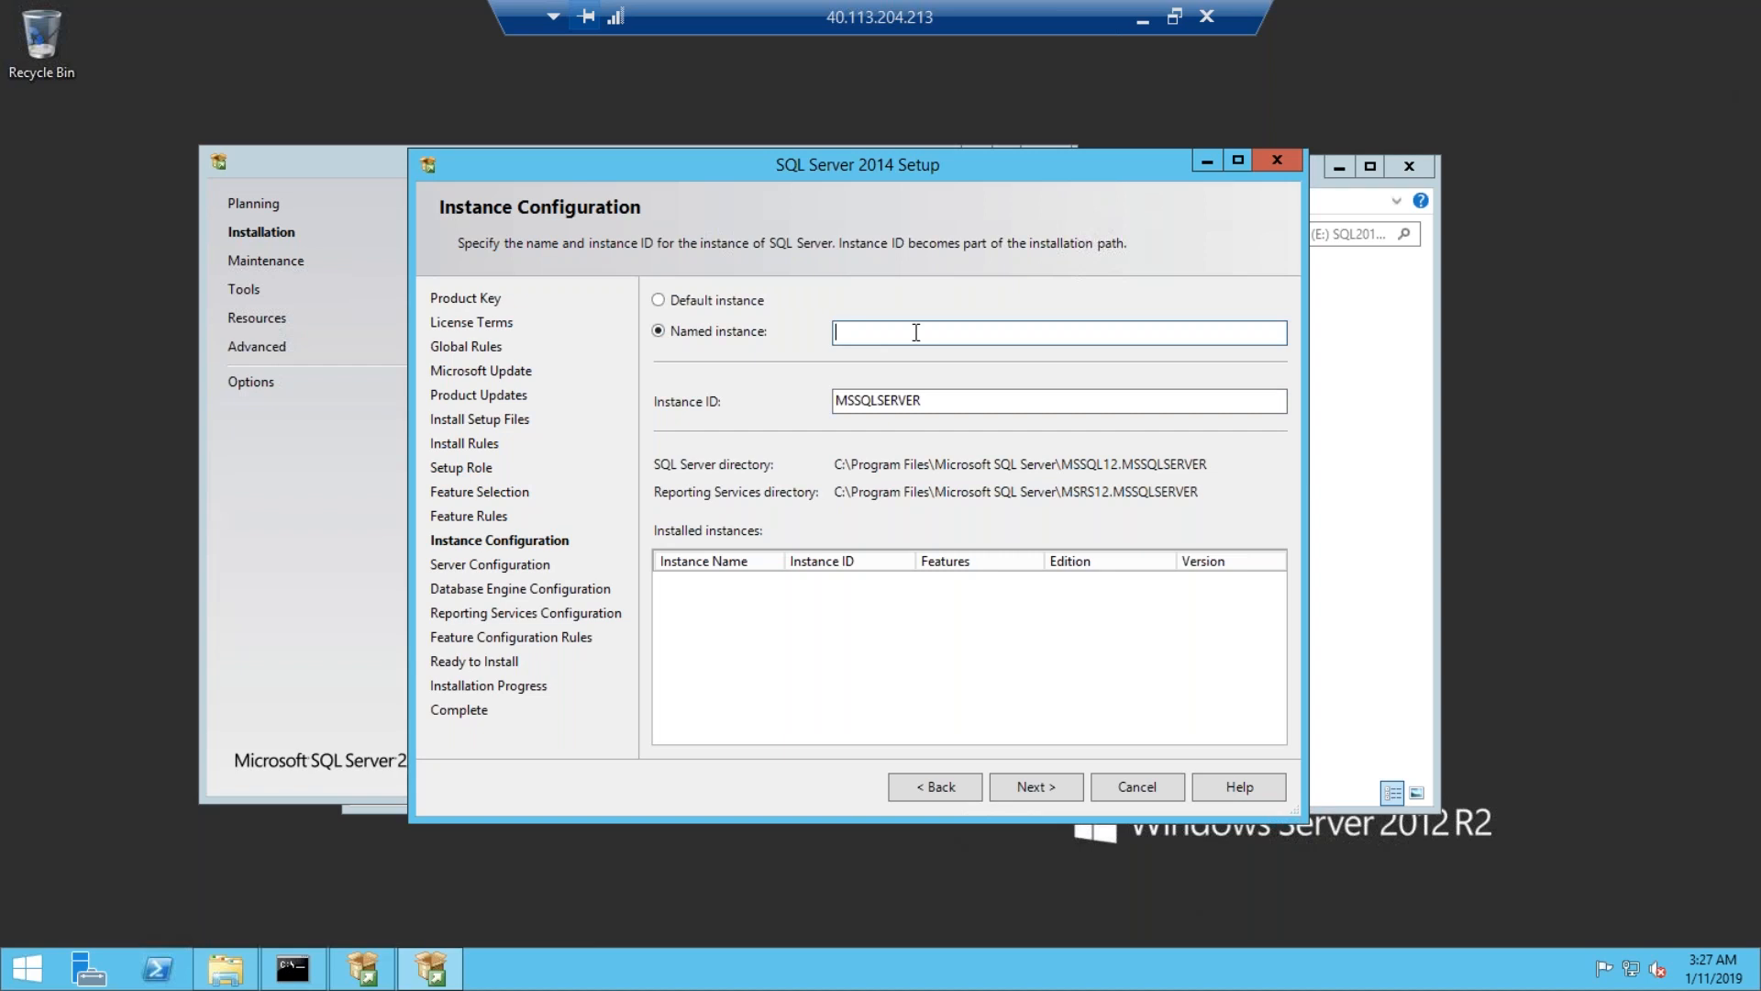
left_click(690, 303)
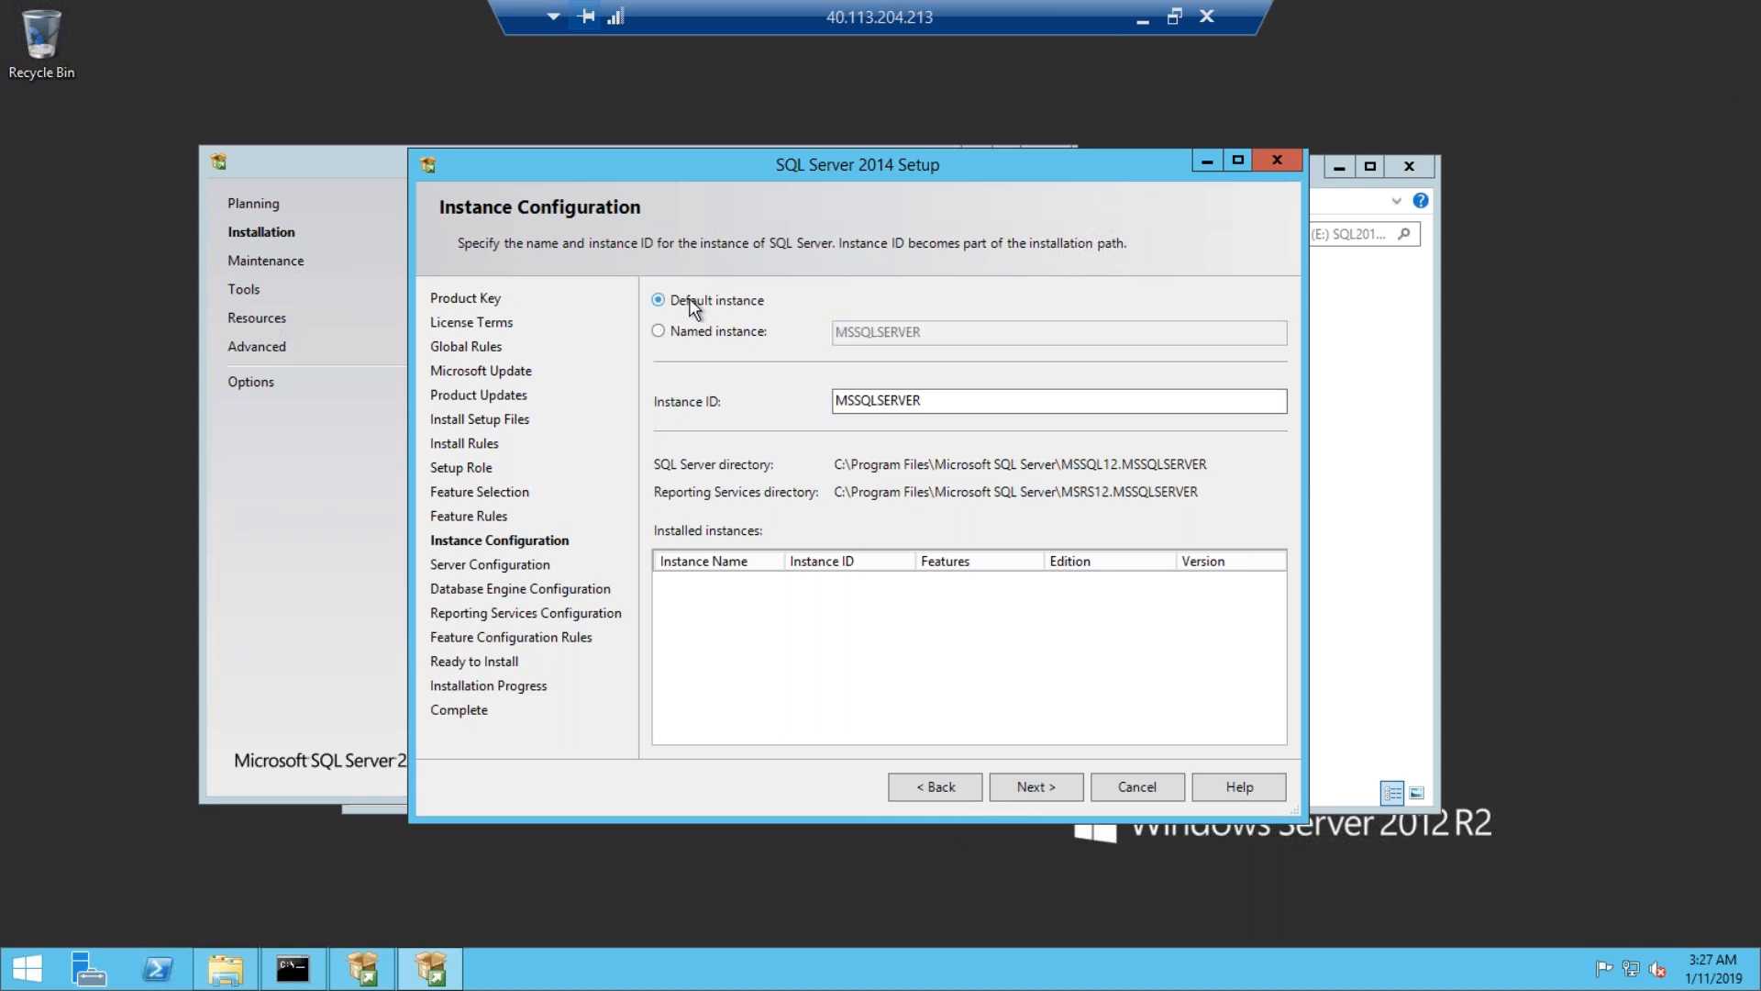
left_click(1038, 790)
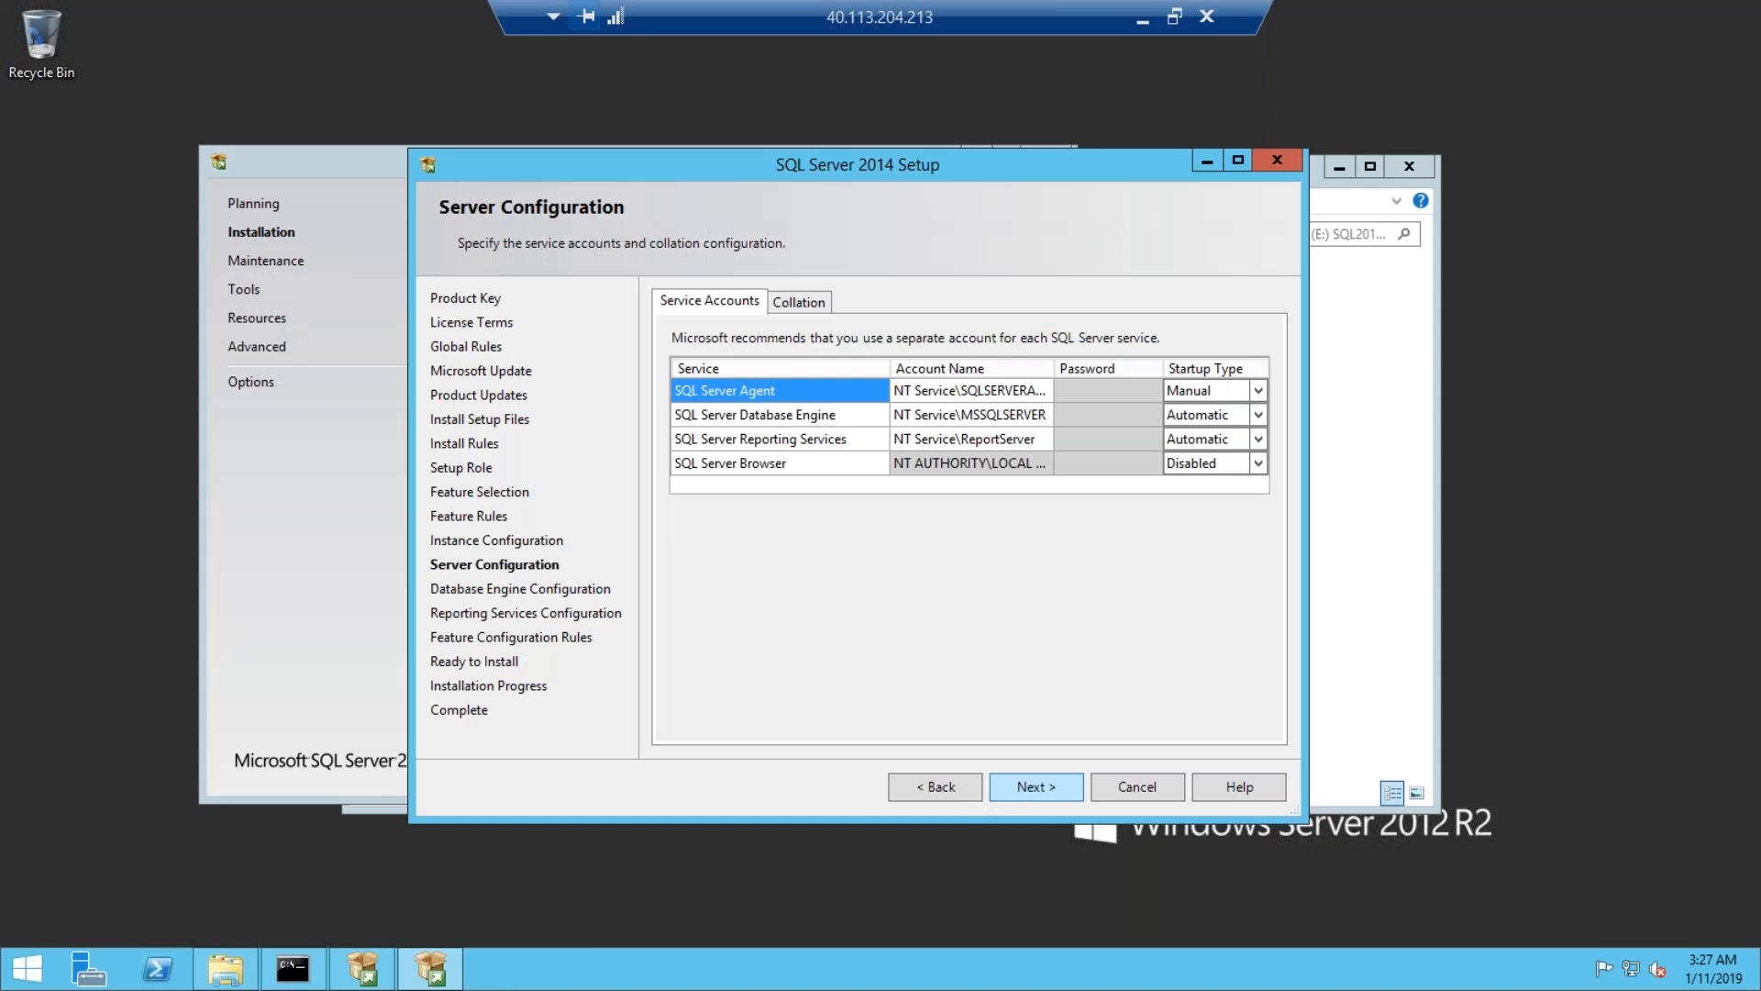
Leave the remote session and copy the DB server's user ID and password lines from the local Notepad credentials list.
left_click(963, 390)
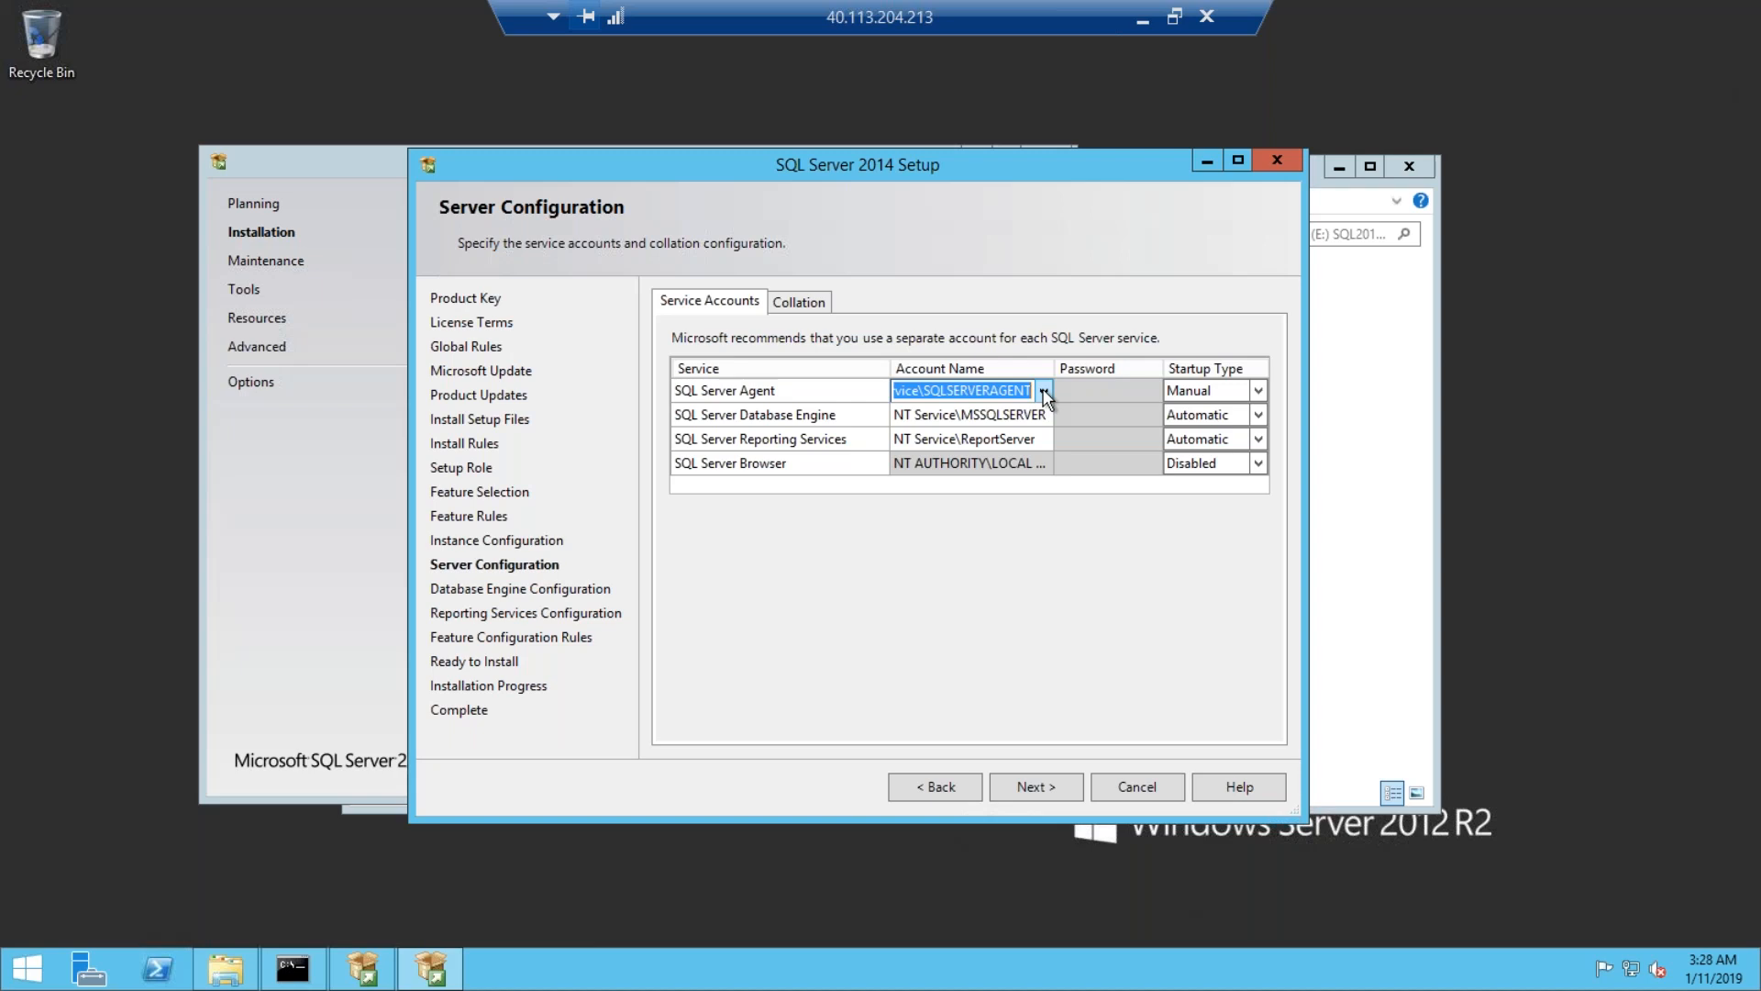
left_click(66, 899)
left_click(1144, 18)
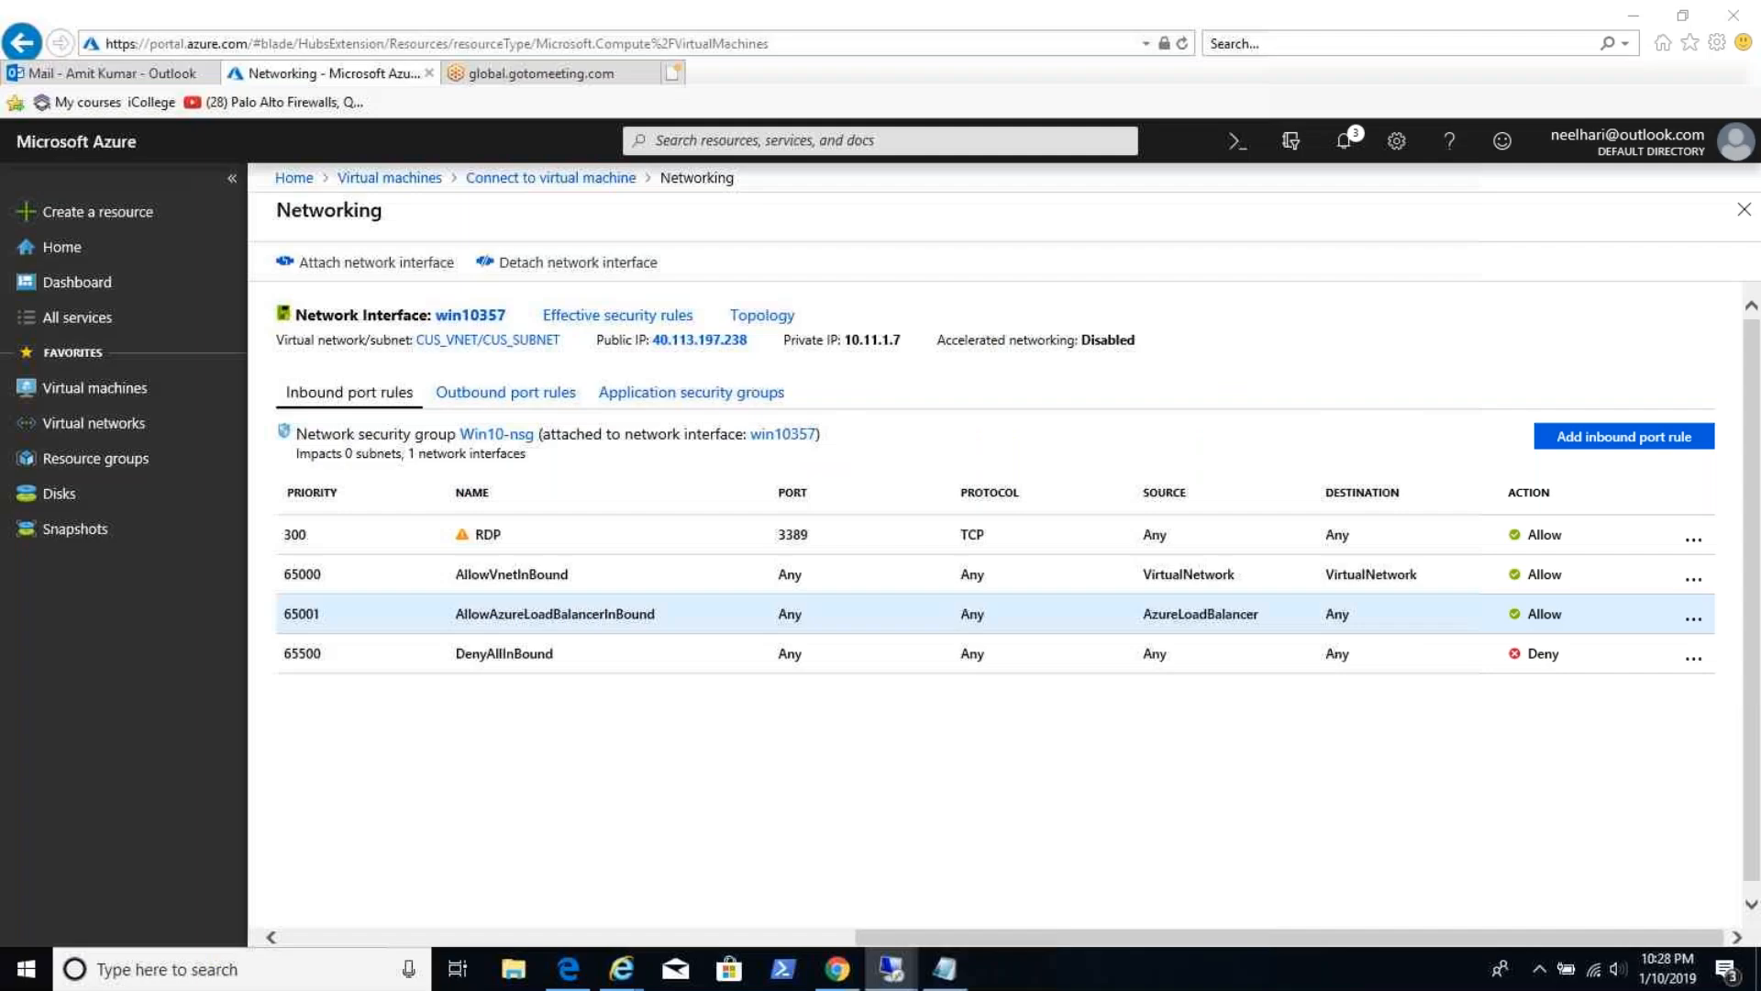
left_click(955, 980)
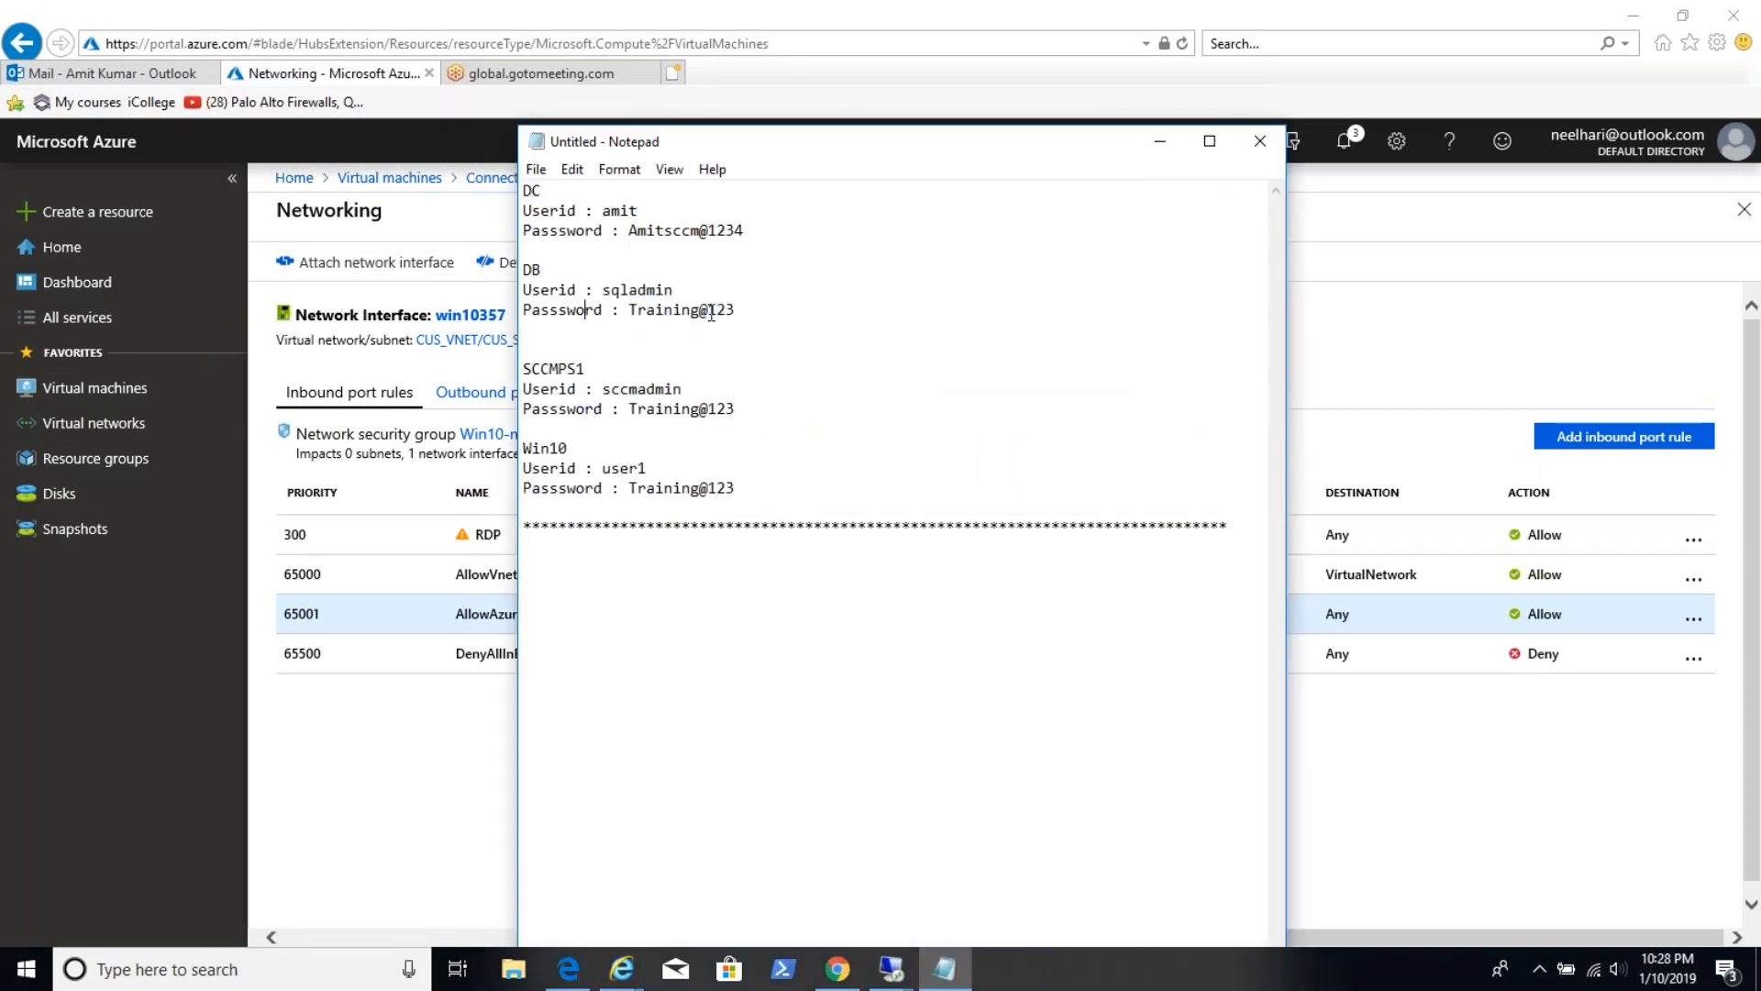
left_click_drag(749, 310, 522, 286)
key("ctrl+c")
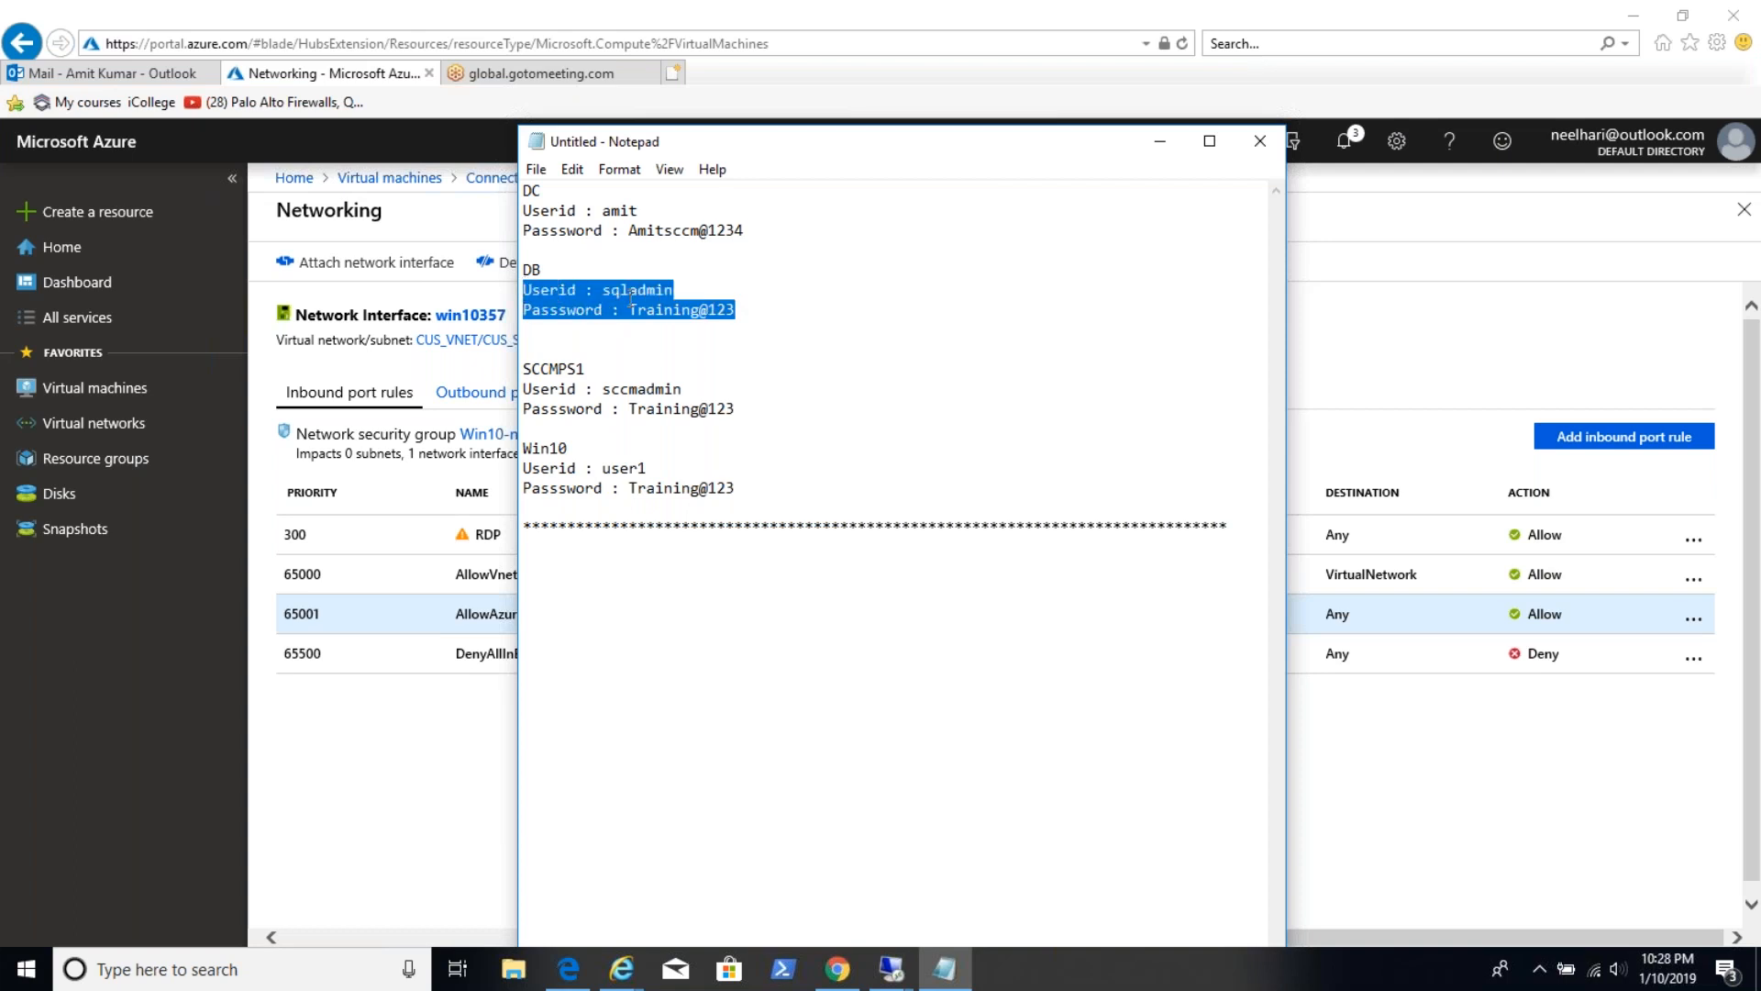
Switch back to the DB remote session, open a new Notepad there and paste the copied user ID and password.
left_click(894, 969)
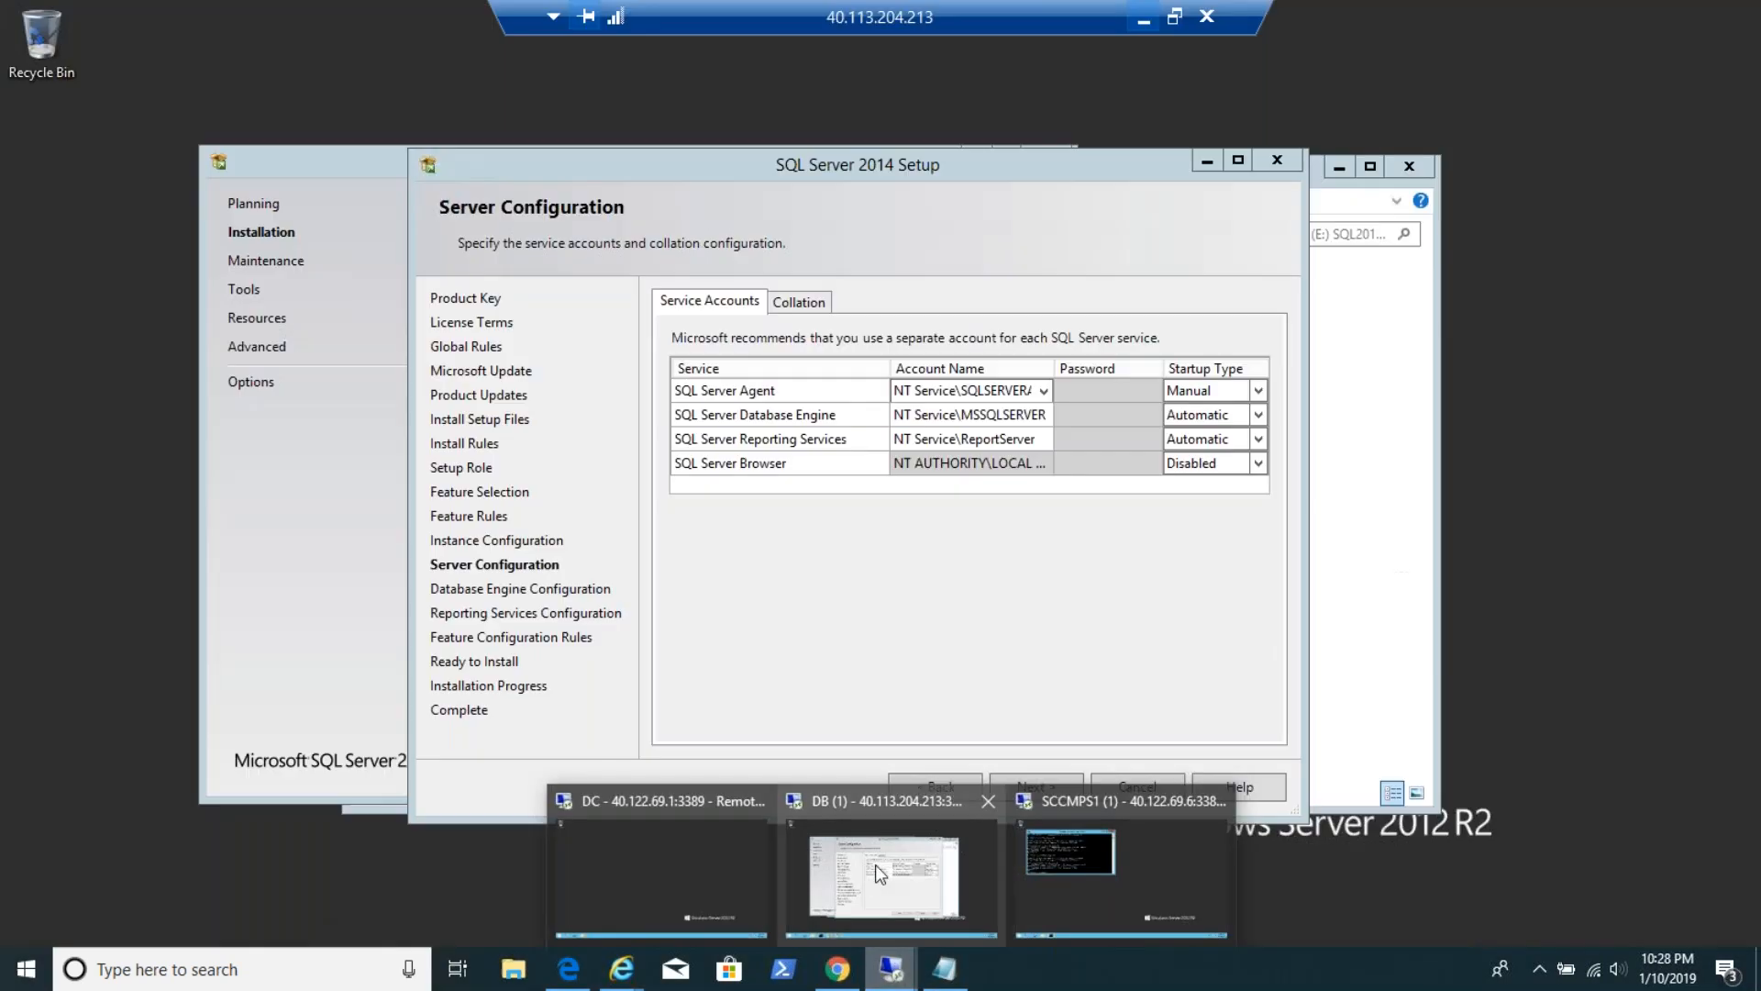
left_click(879, 871)
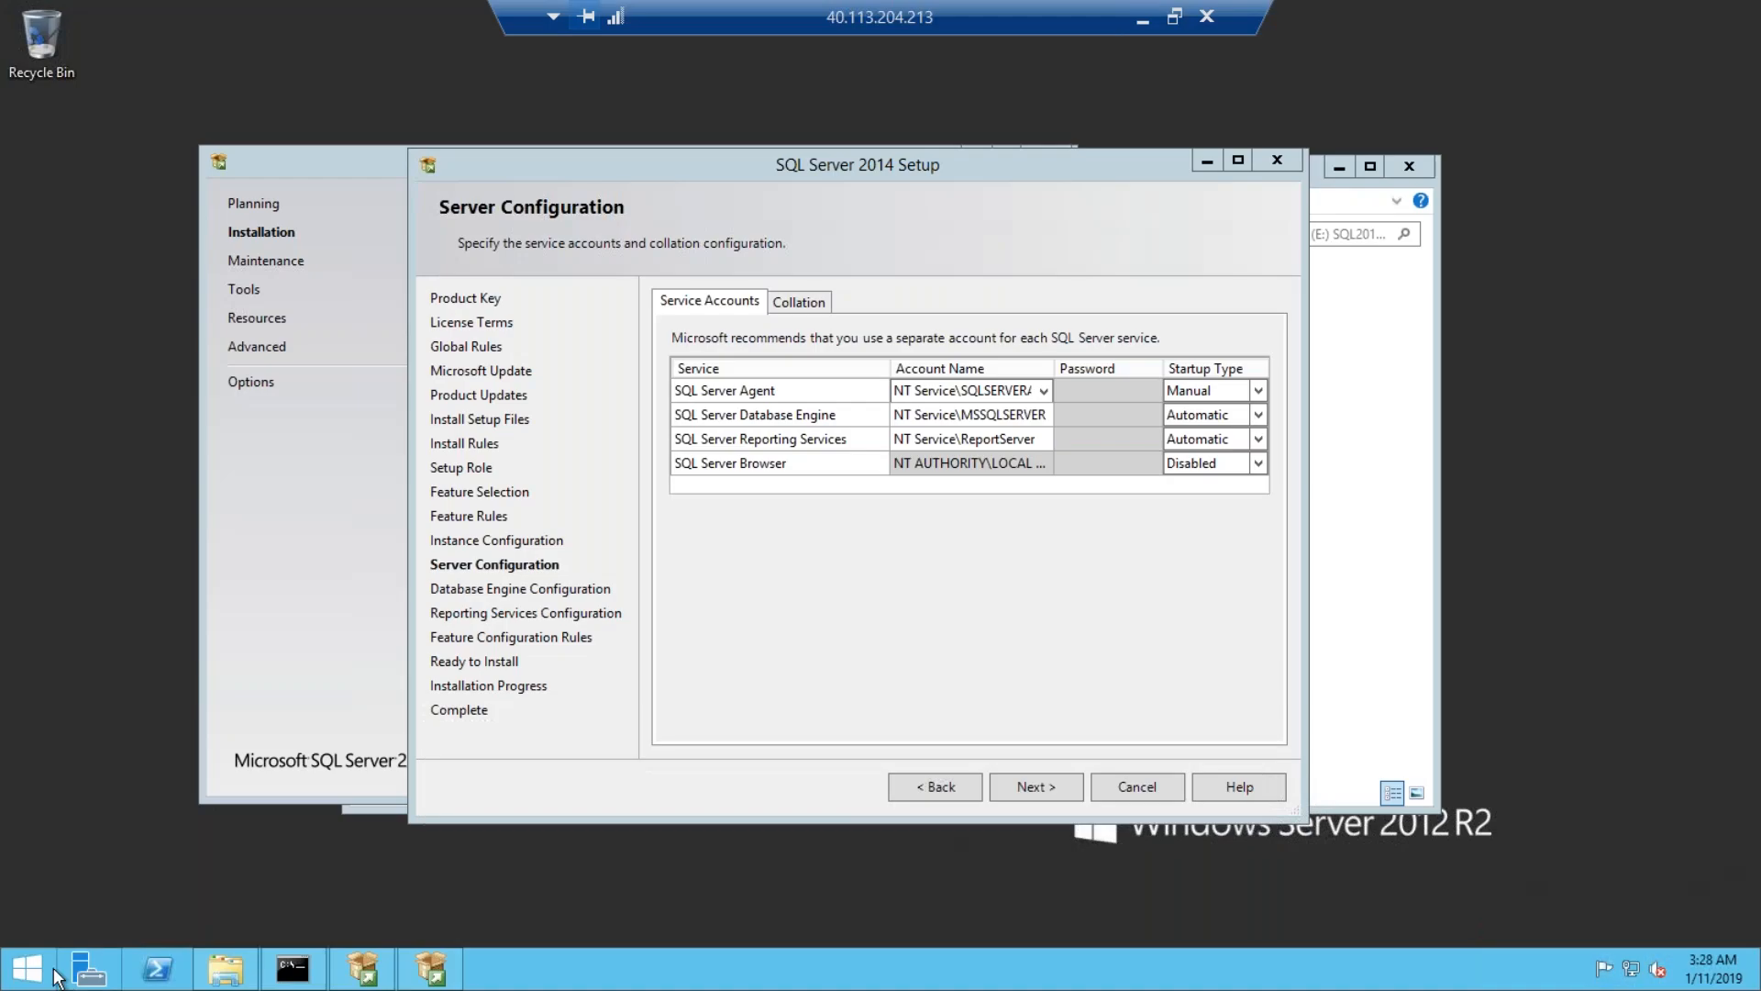
right_click(23, 973)
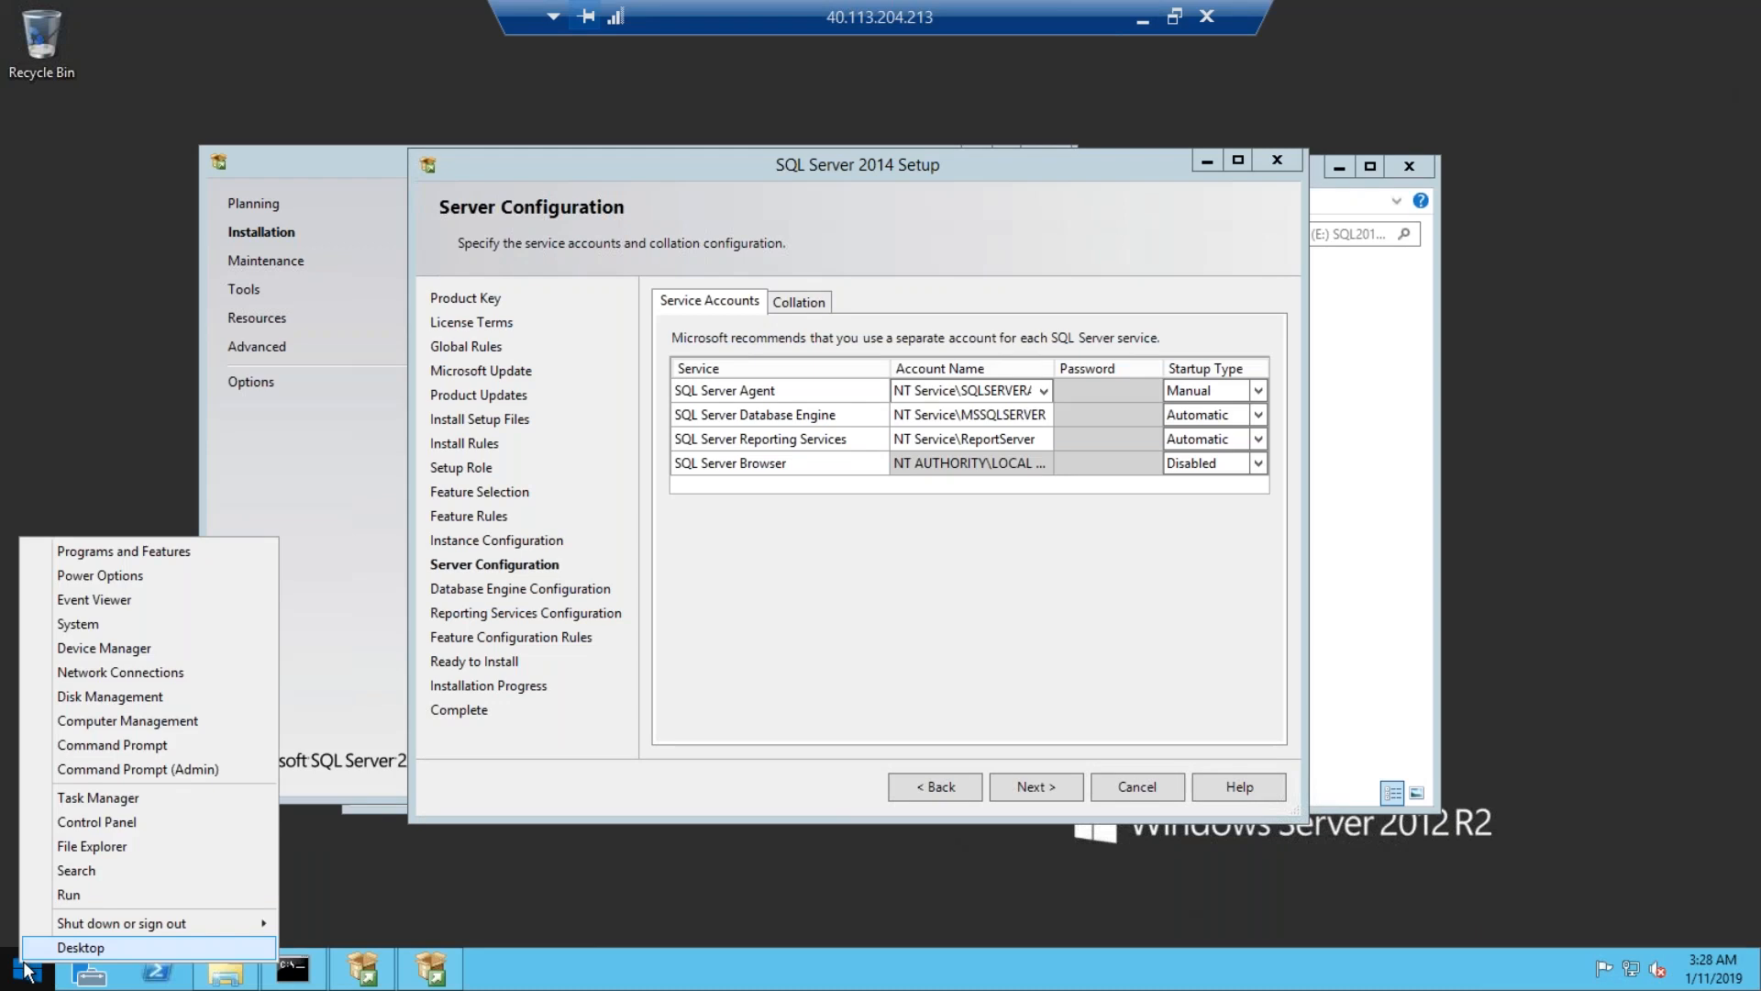
left_click(97, 893)
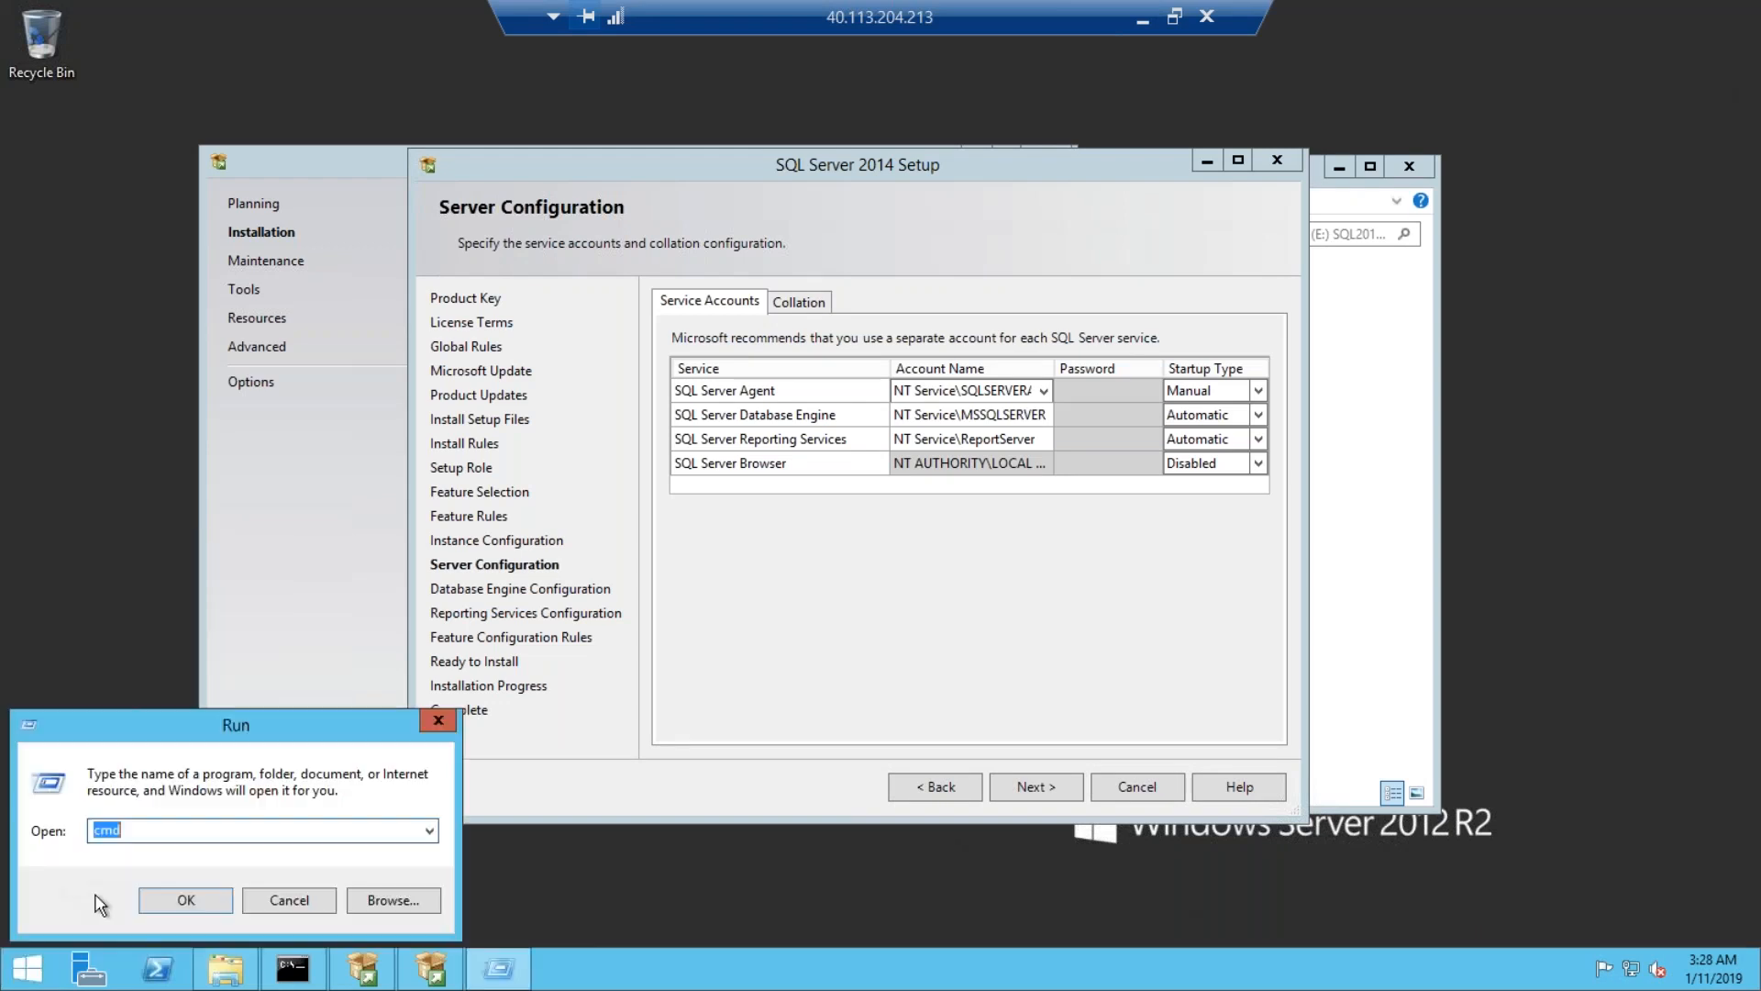
type("notepad")
key("Return")
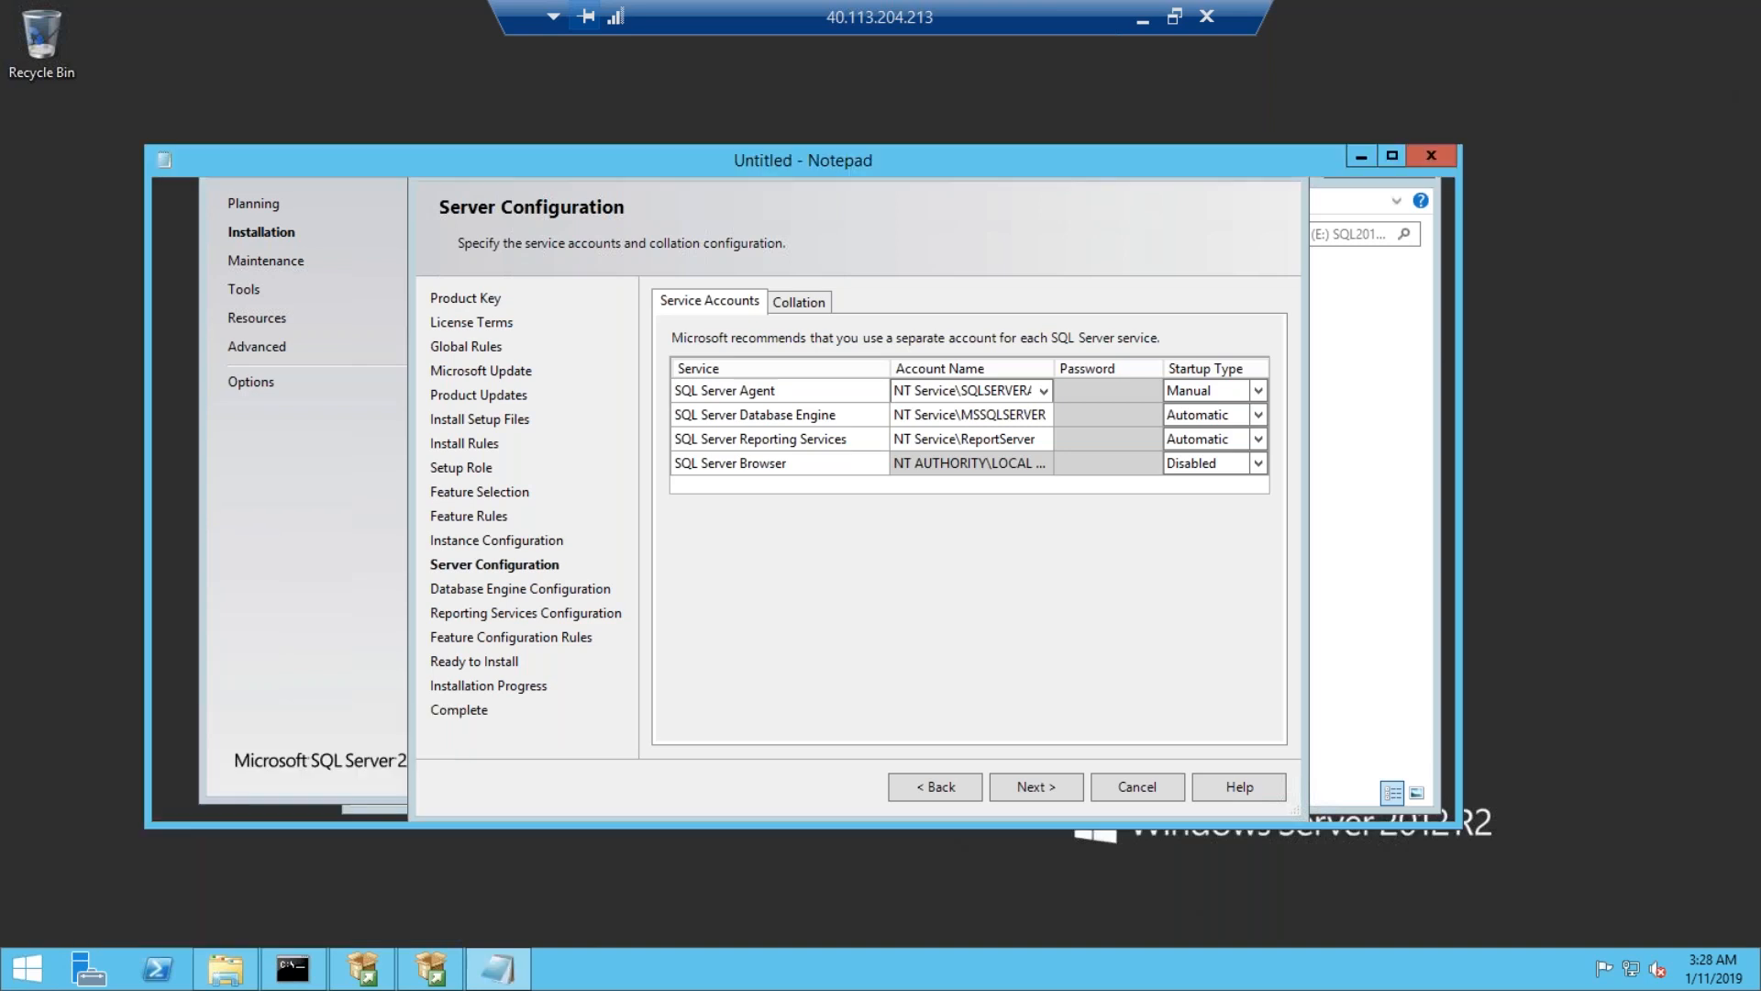
key("ctrl+v")
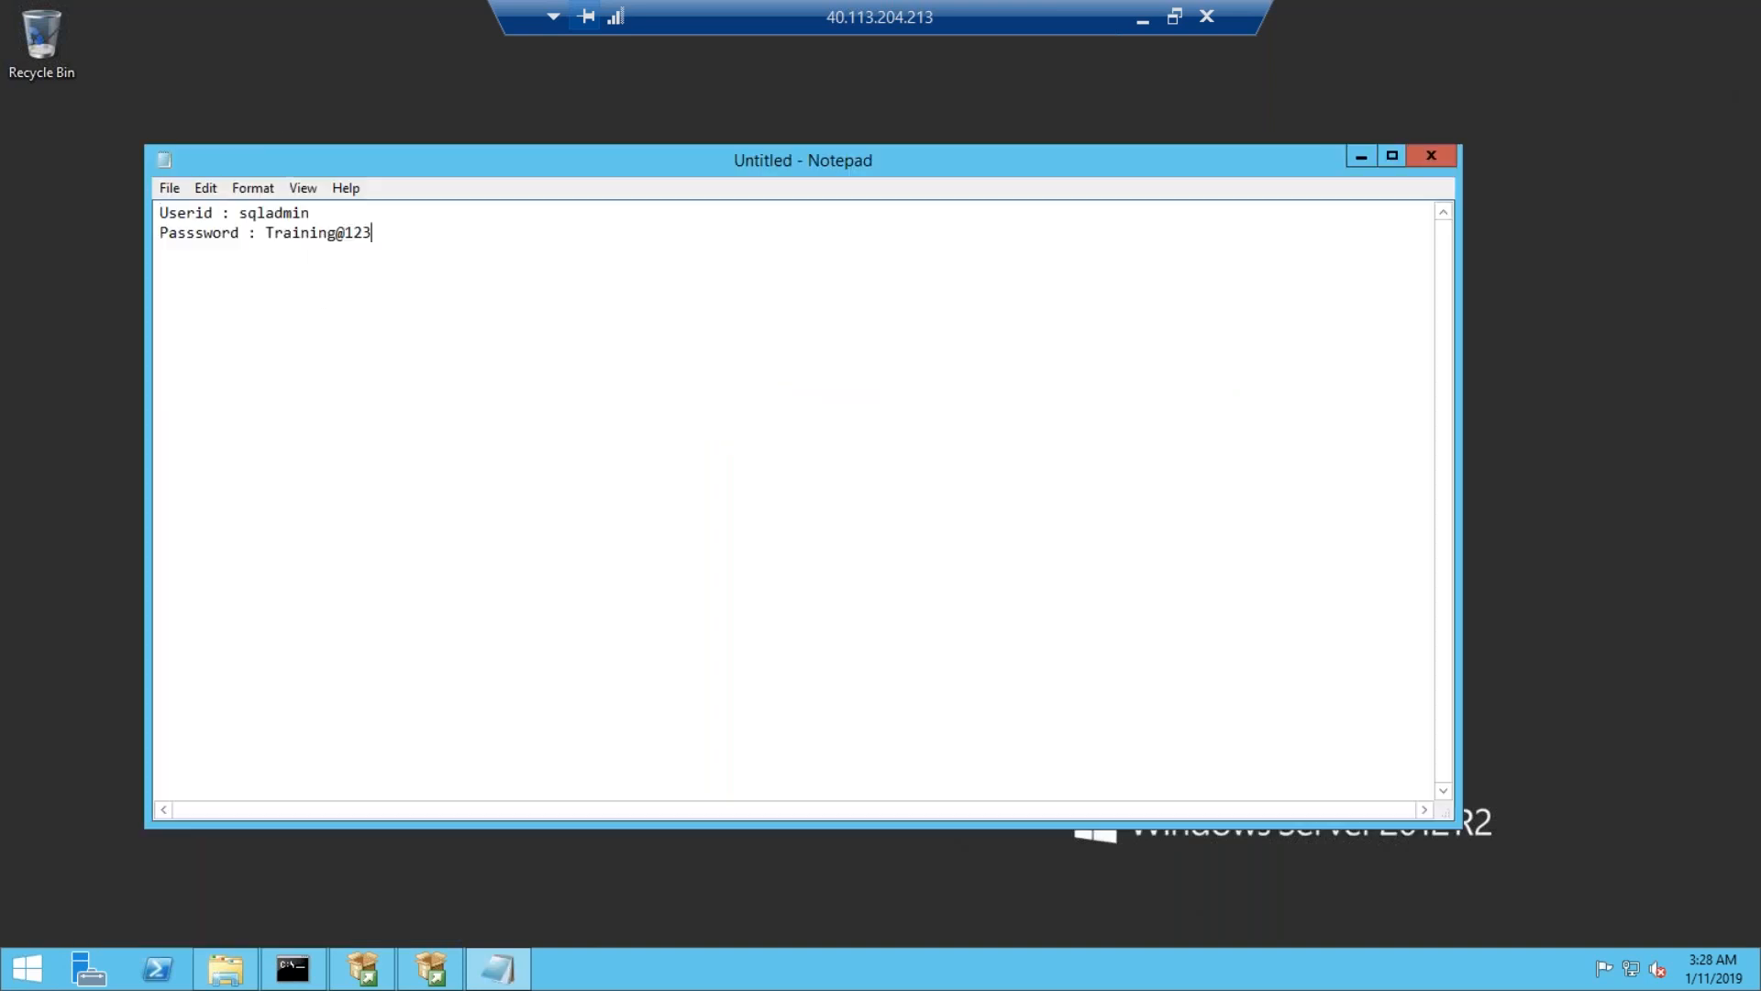
Edit the pasted lines so the first reads lab\sqladmin and the second holds only the password.
left_click(240, 212)
key("shift+Home")
type("lab\\")
left_click(264, 233)
key("shift+Home")
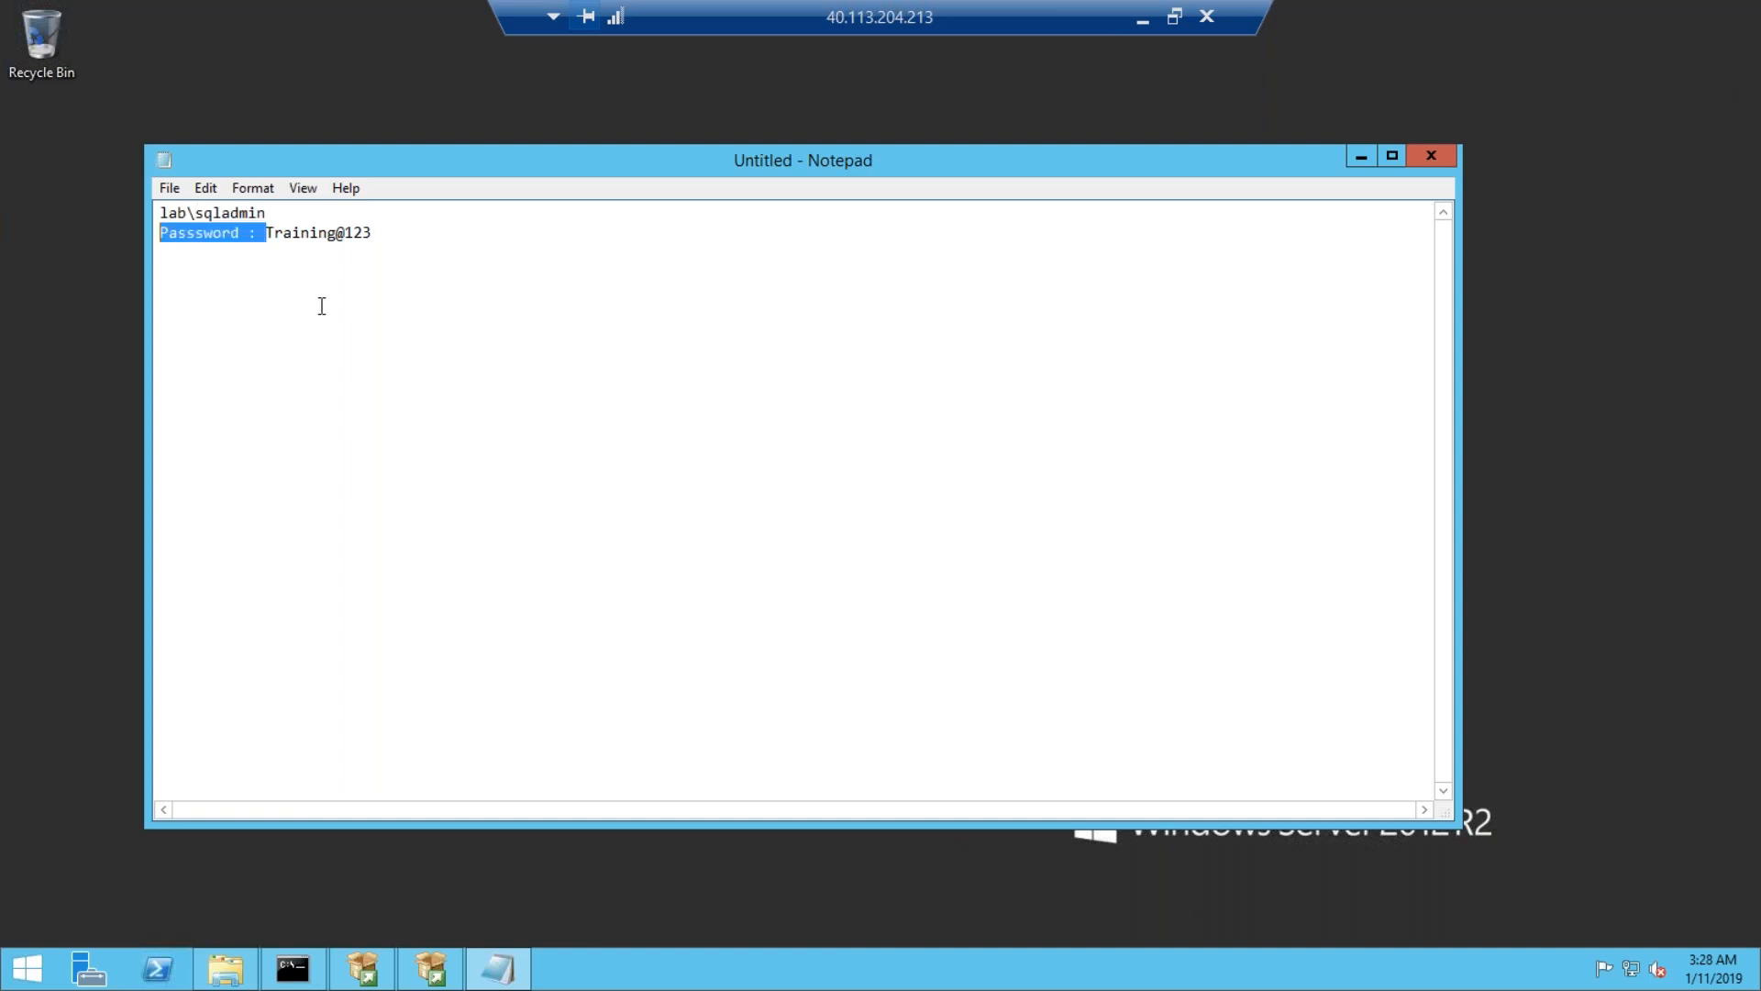
key("BackSpace")
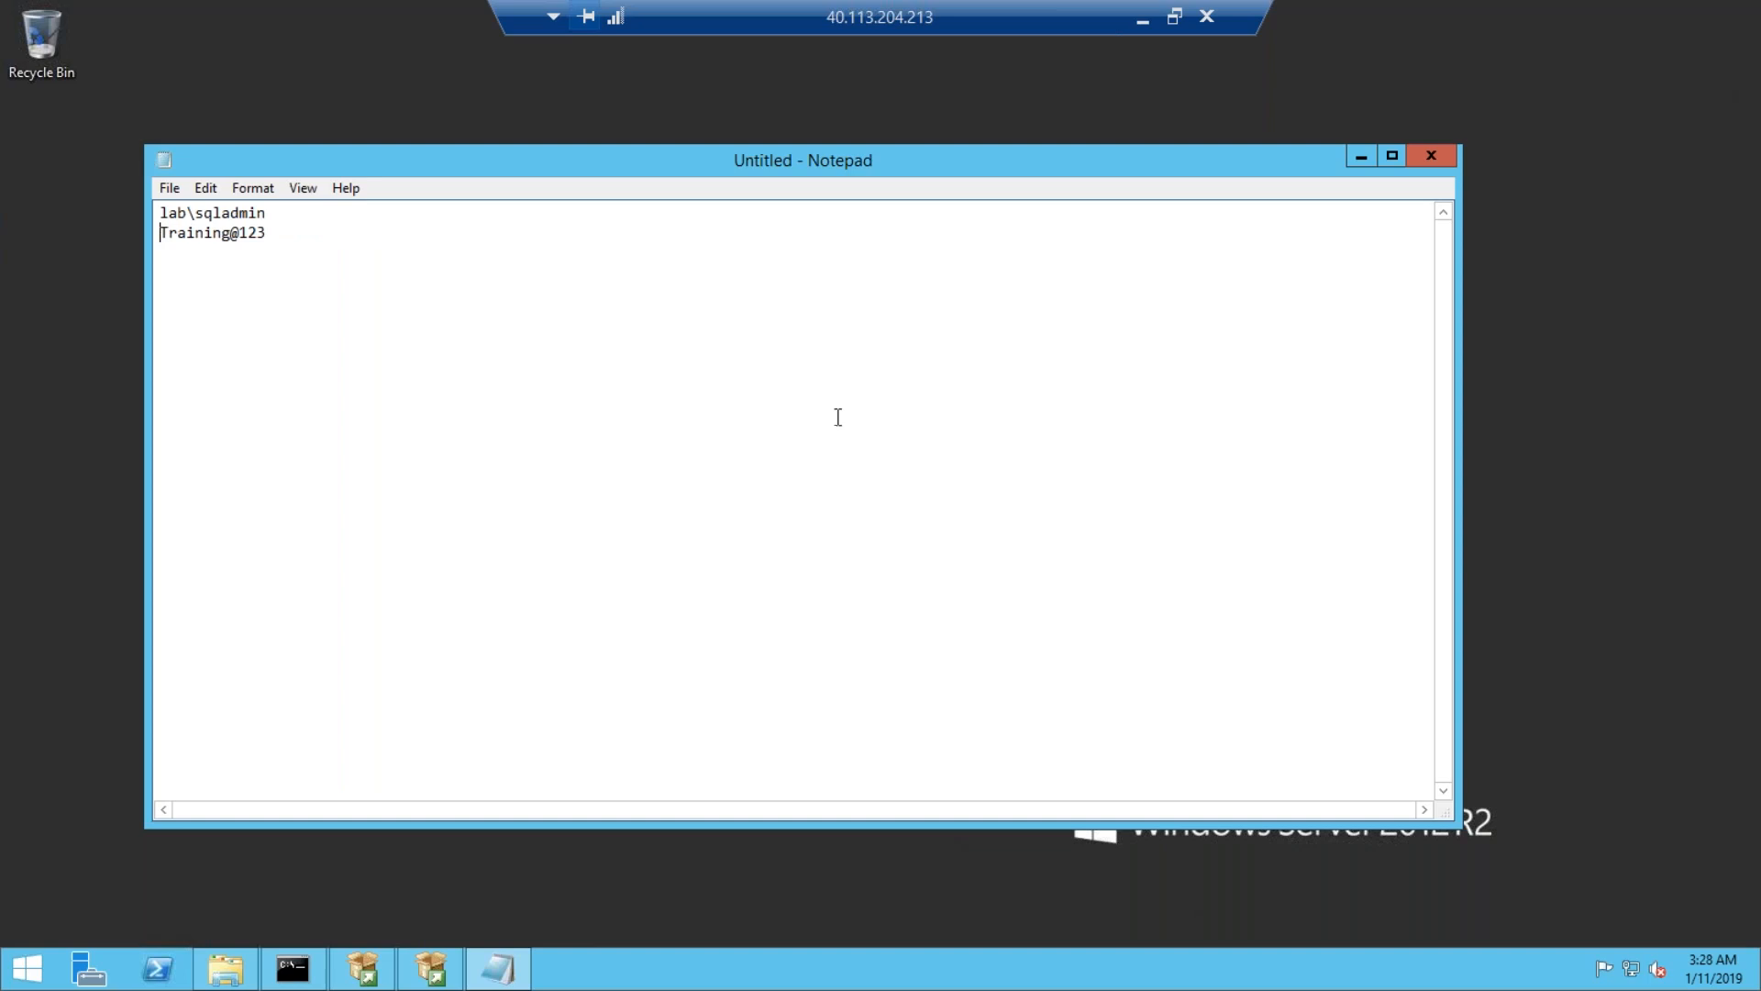
Narrow the Notepad window and place it beside the SQL Server setup wizard.
left_click_drag(1458, 417, 372, 344)
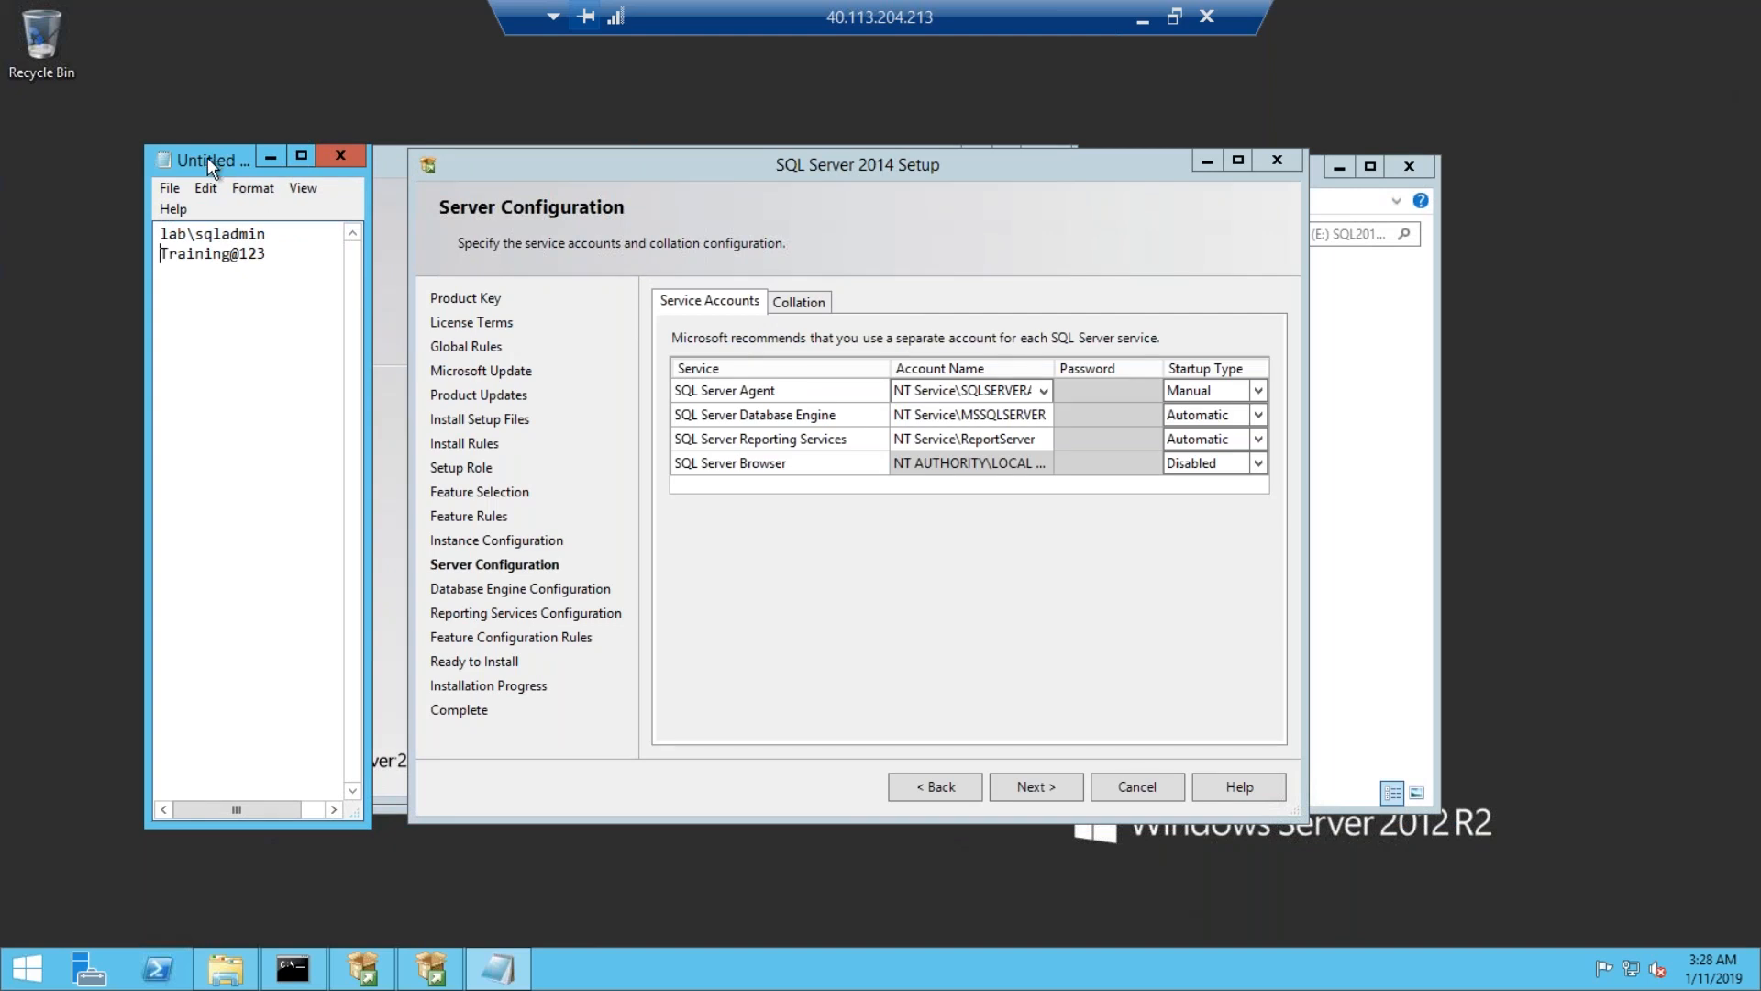
left_click_drag(207, 158, 77, 157)
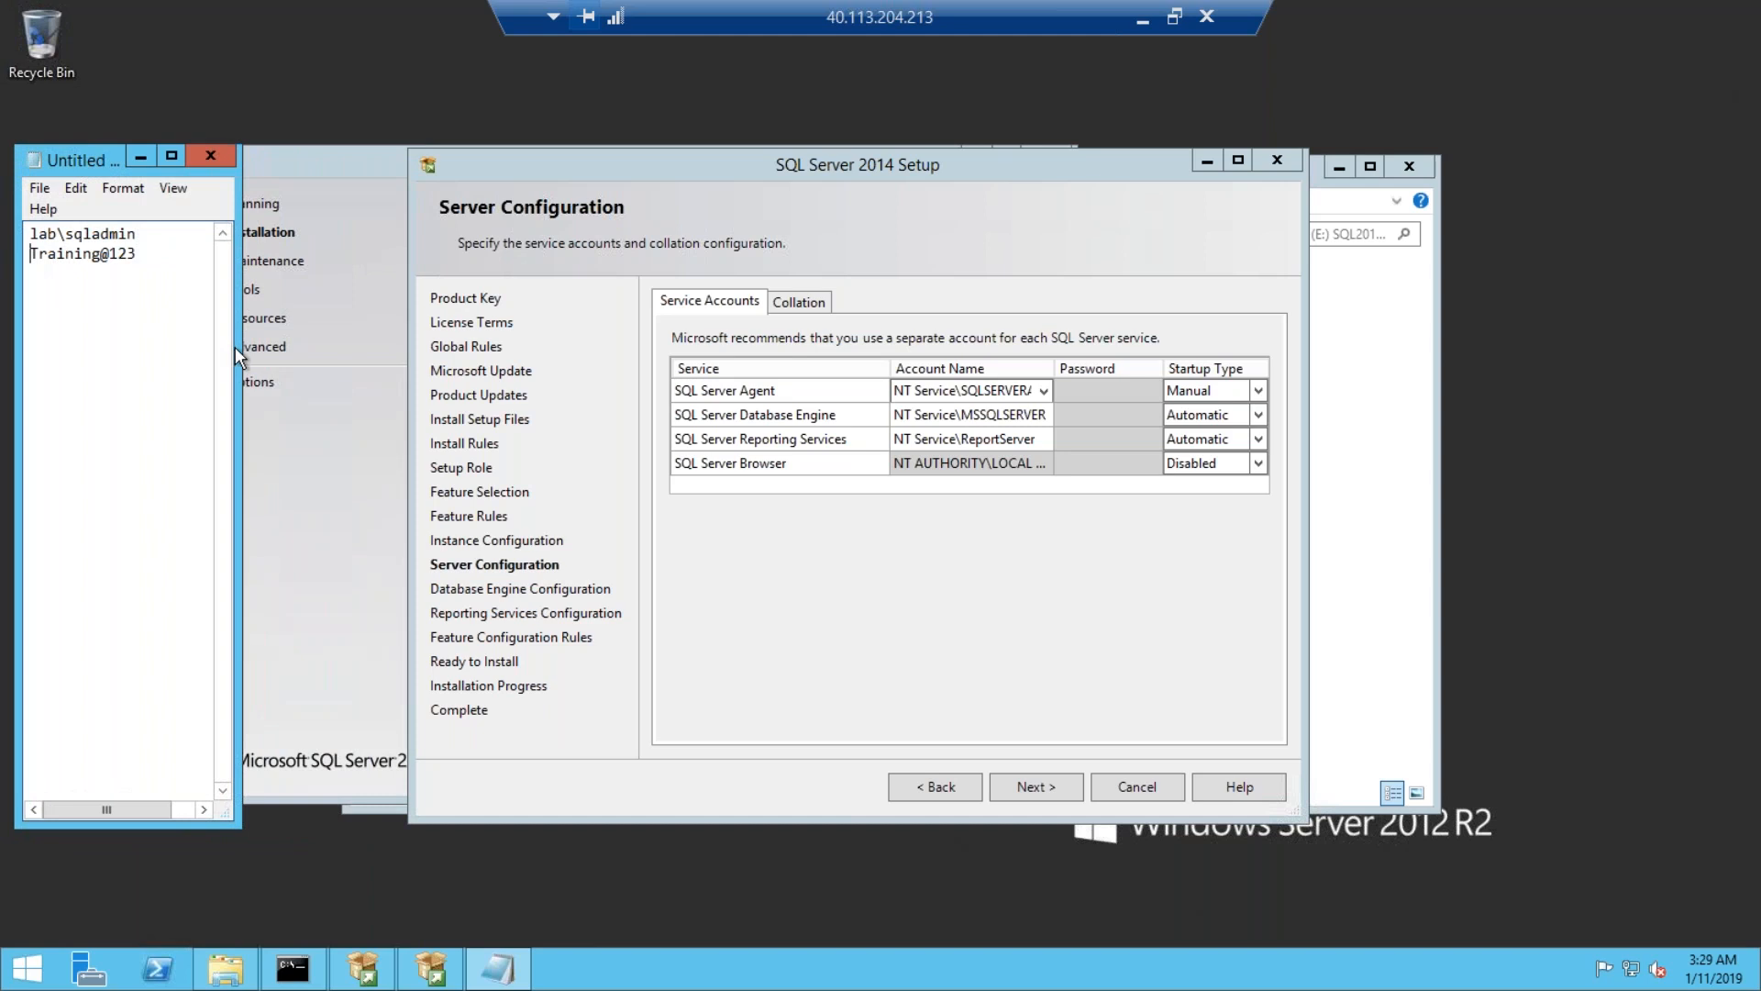
left_click_drag(239, 345, 297, 342)
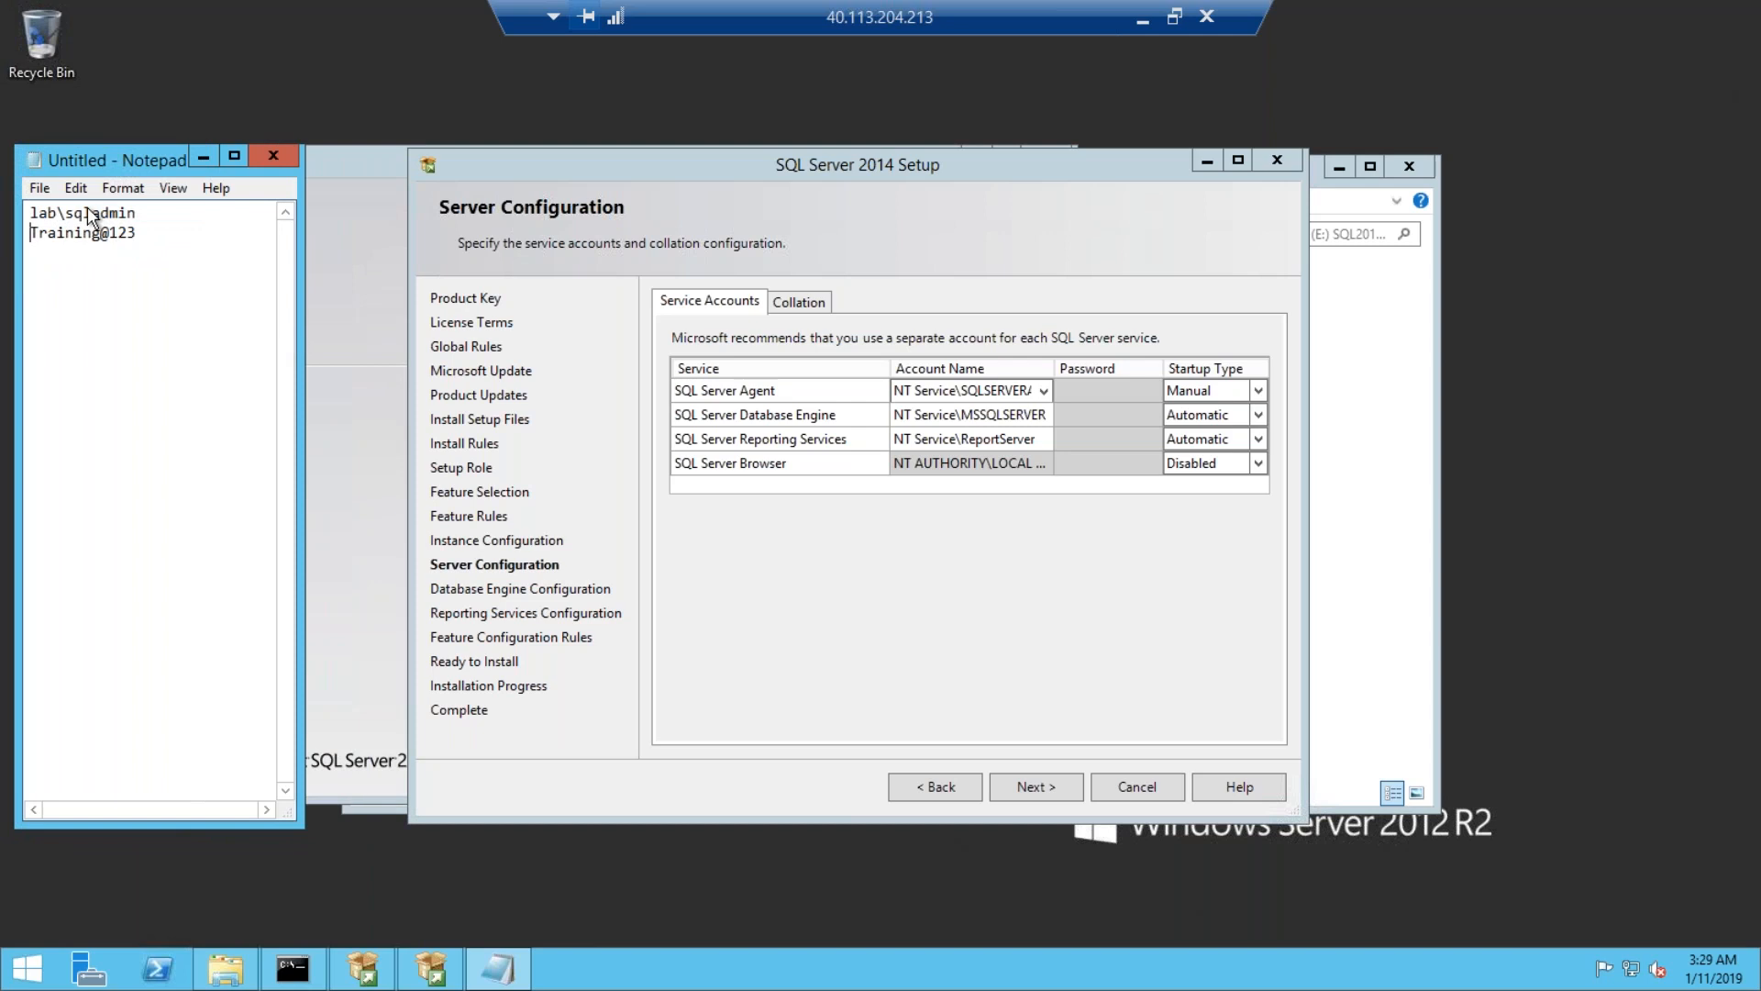
Set the account name to lab\sqladmin for SQL Server Agent, Database Engine and Reporting Services.
left_click_drag(145, 213, 19, 183)
key("ctrl+c")
left_click(991, 391)
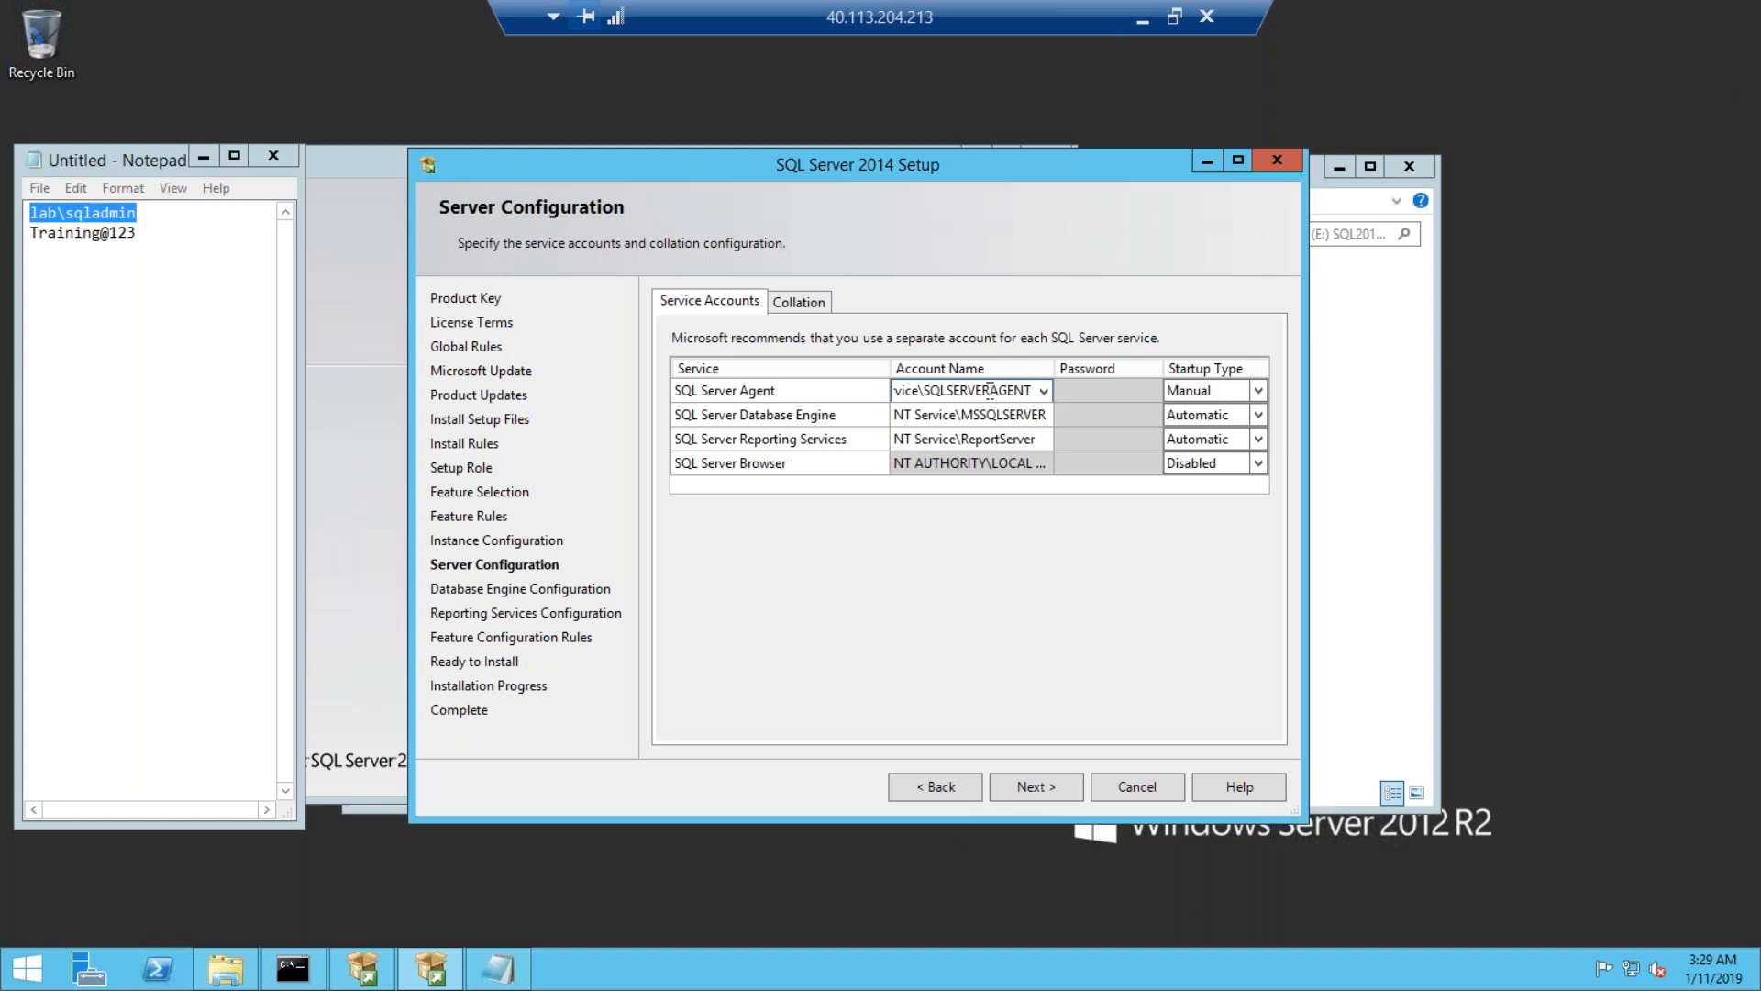
double_click(989, 391)
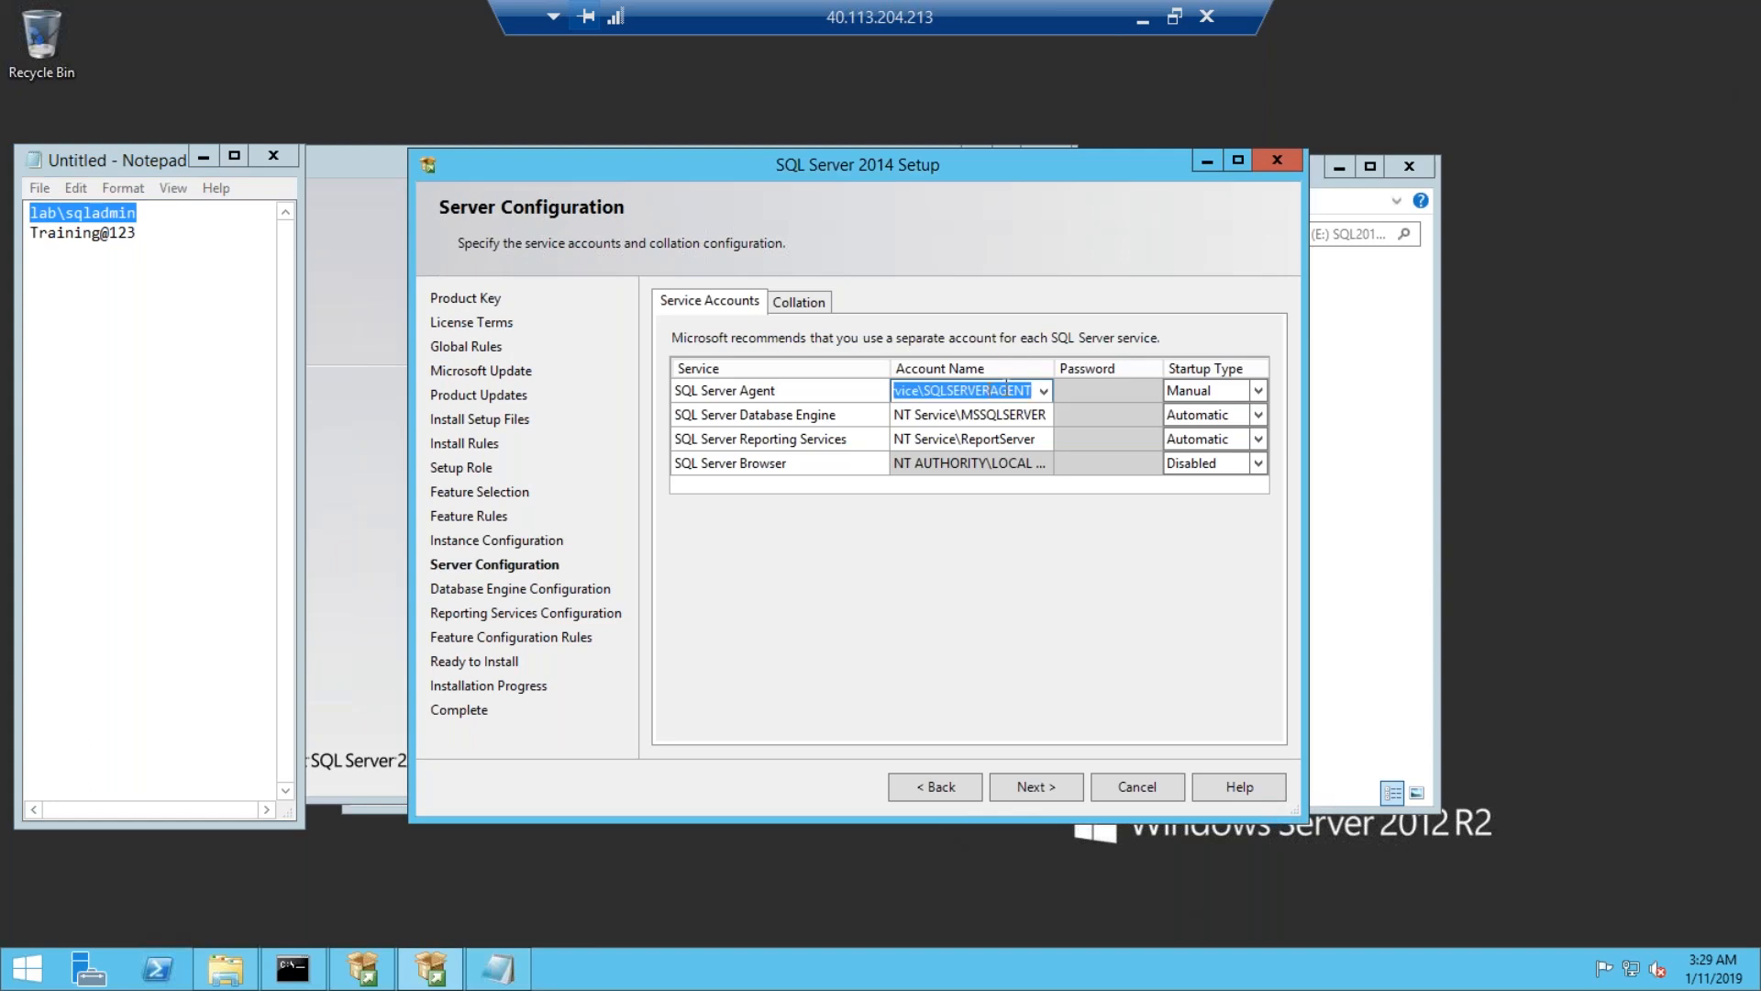
key("Delete")
key("ctrl+v")
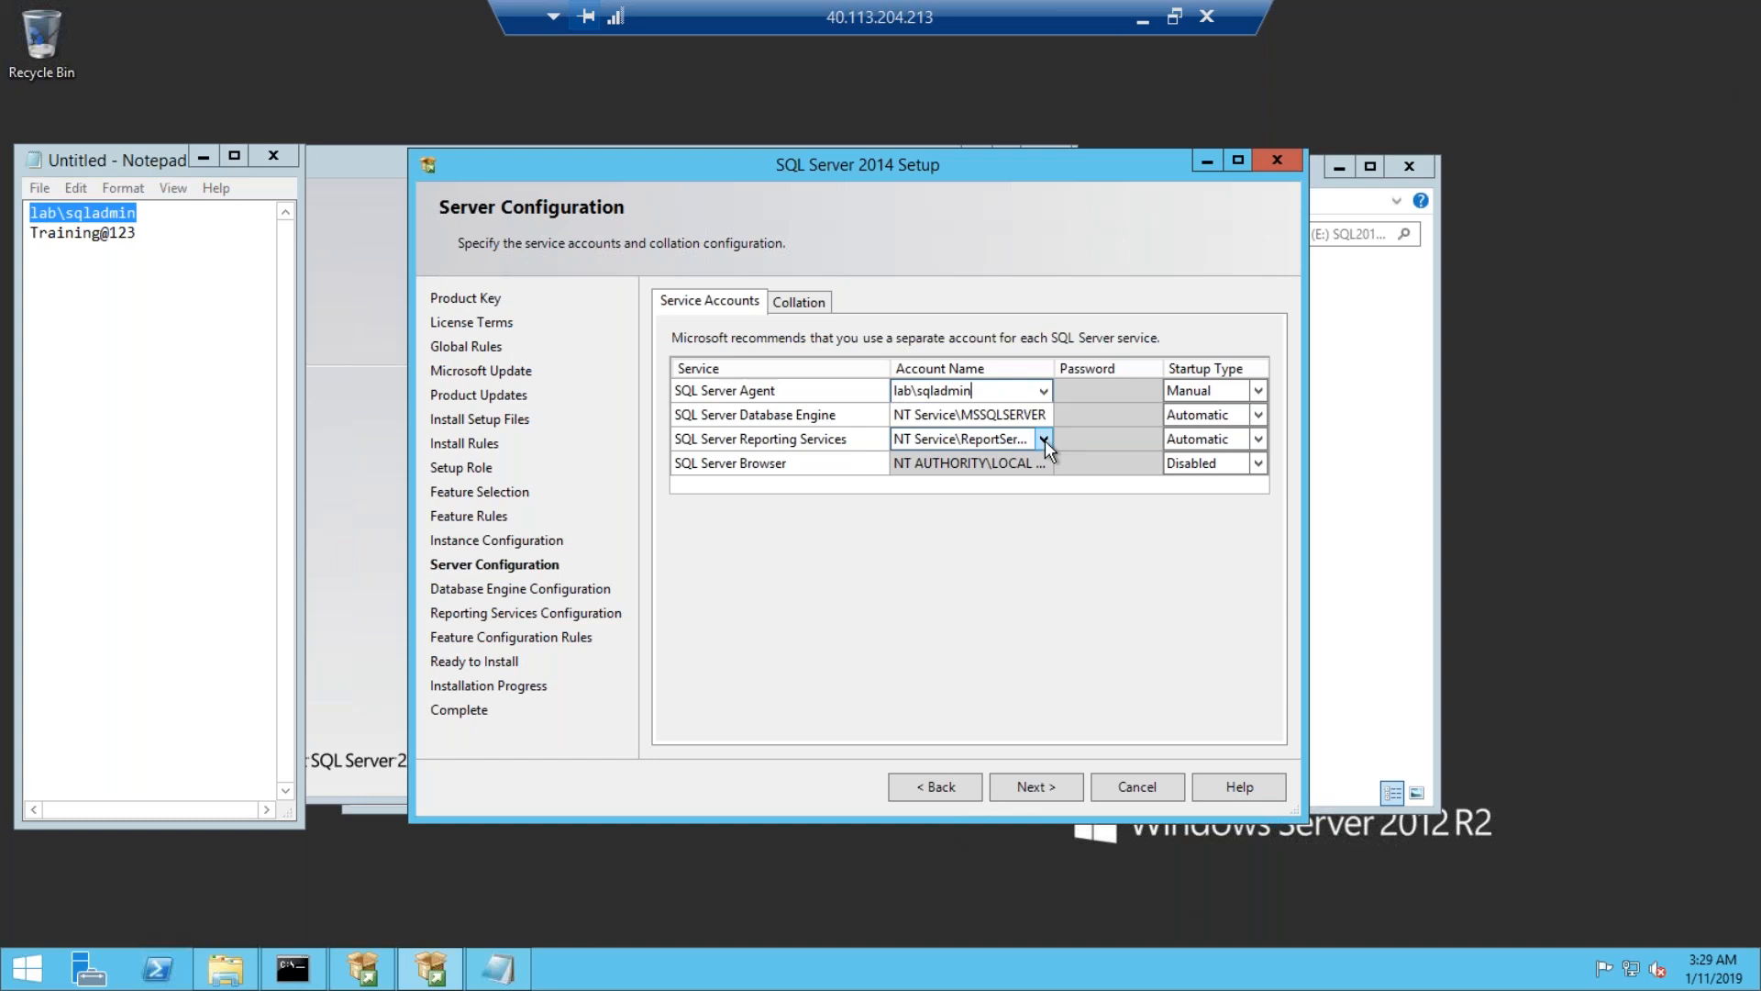
double_click(981, 411)
key("ctrl+v")
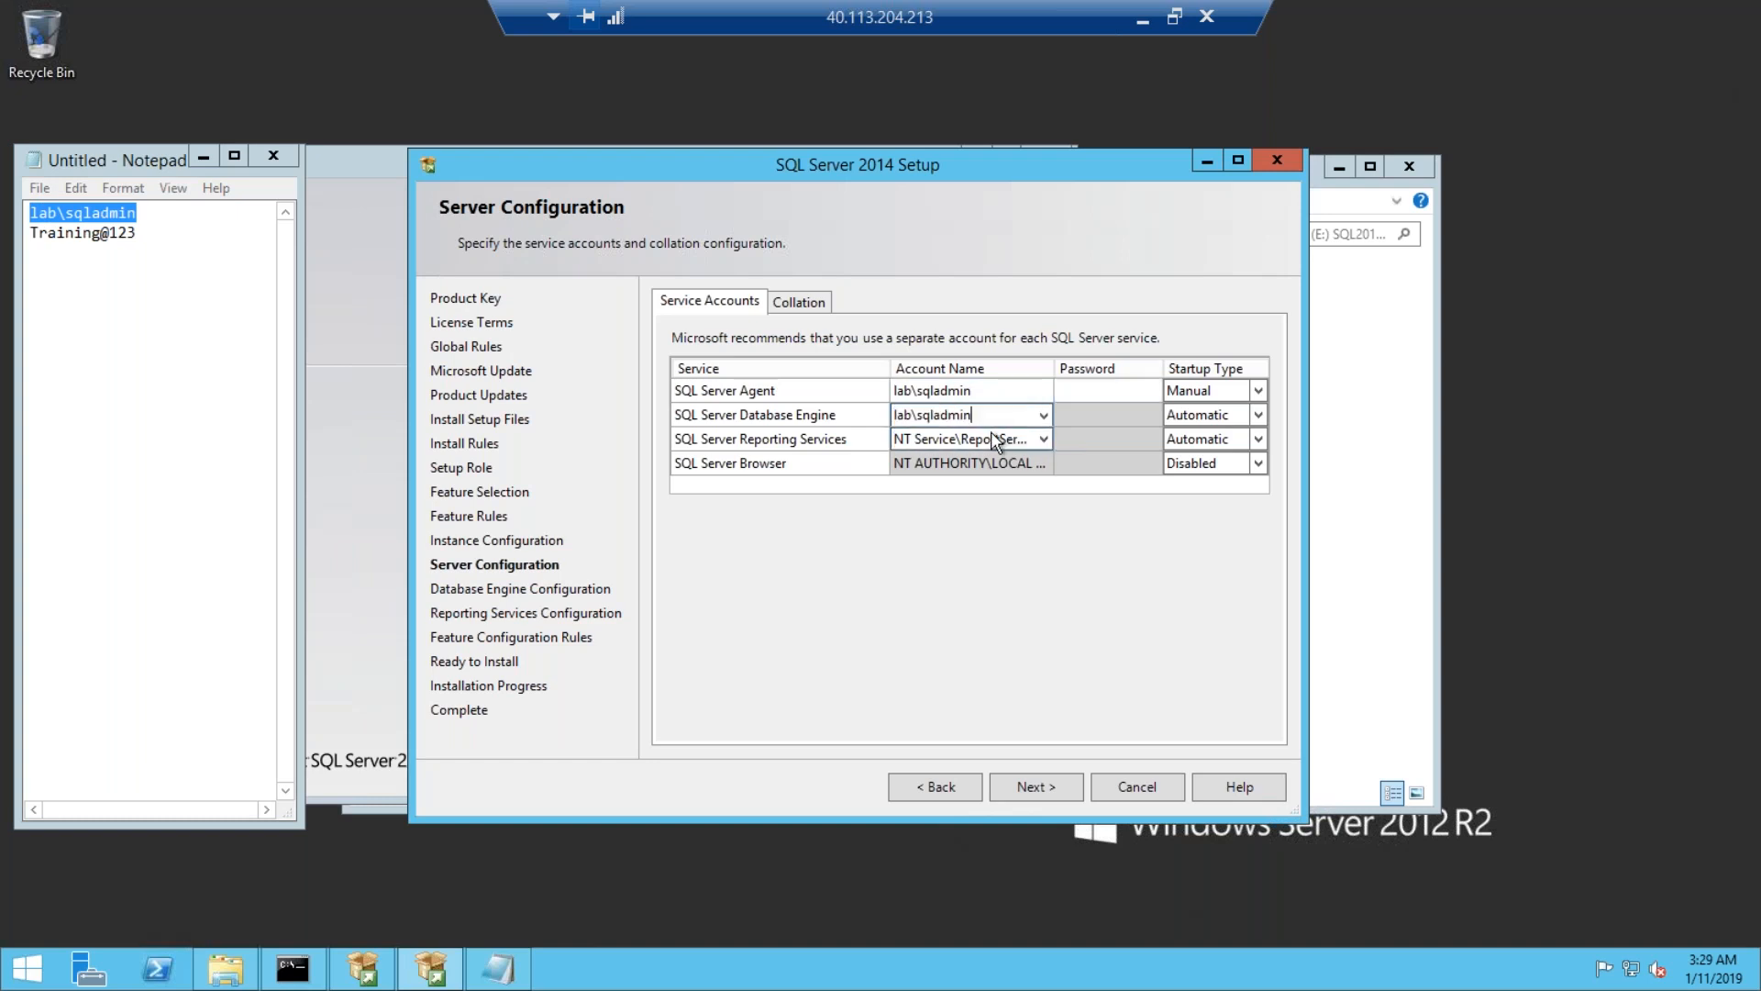
double_click(974, 439)
key("ctrl+v")
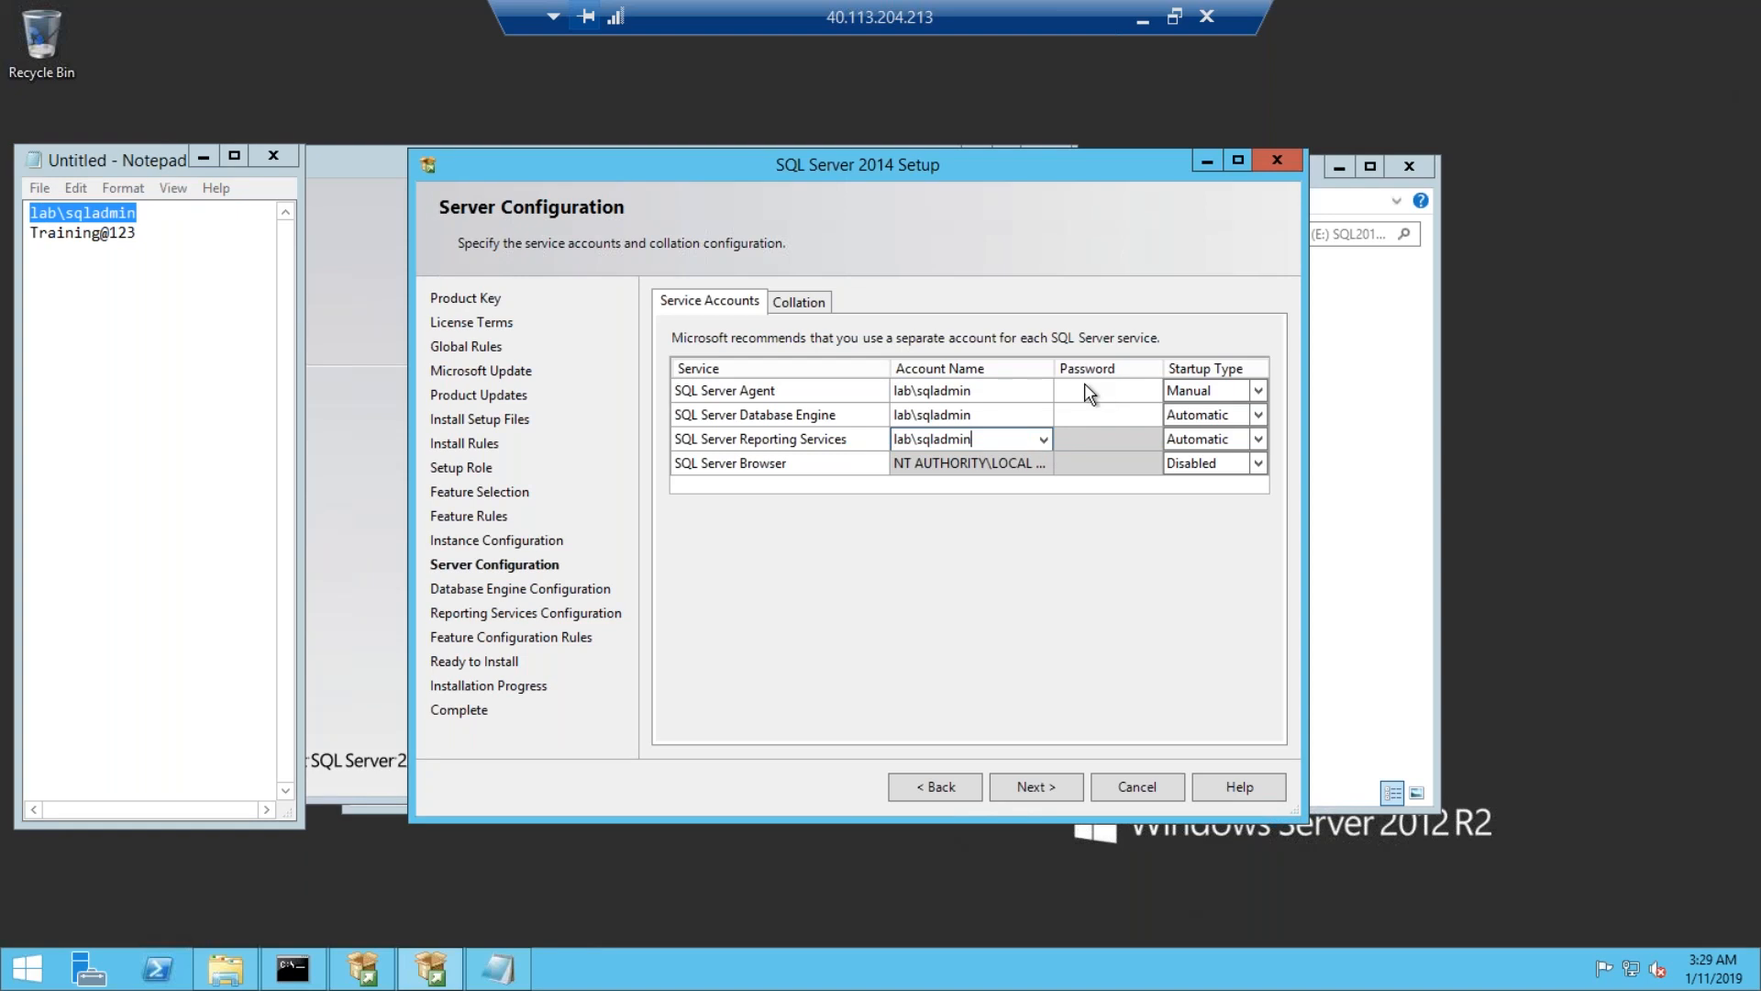
Enter the service account password for SQL Server Agent, Database Engine and Reporting Services.
double_click(61, 231)
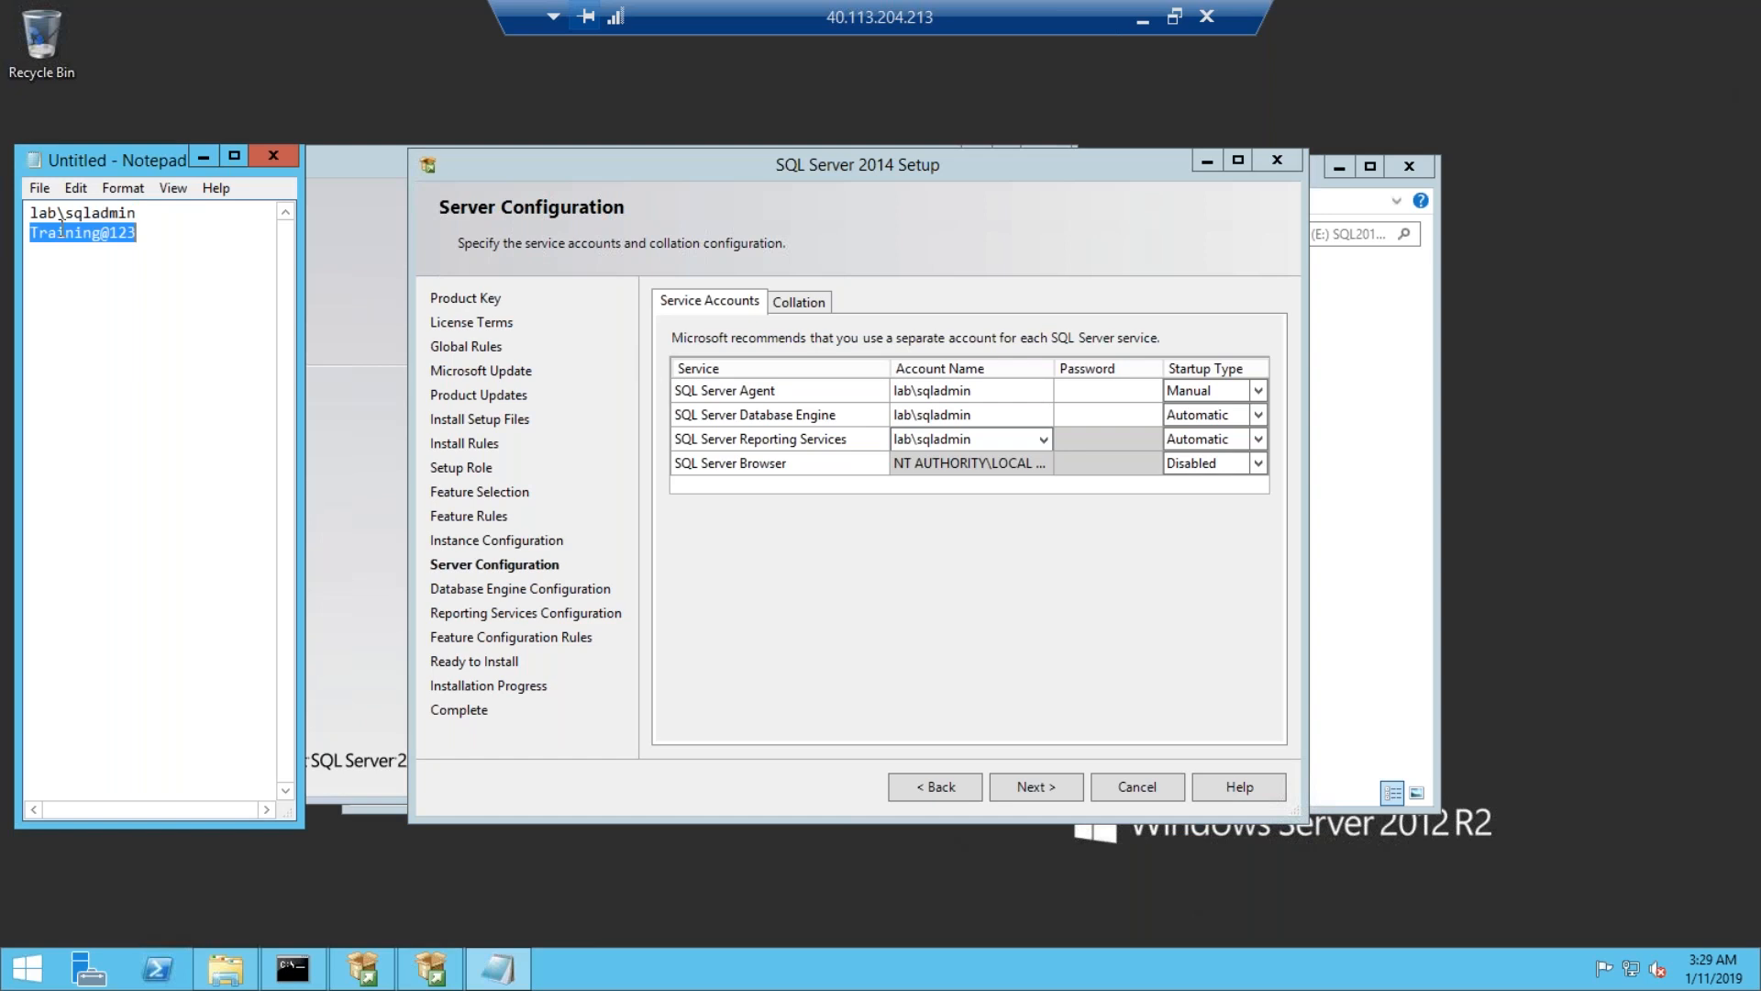
left_click(1117, 388)
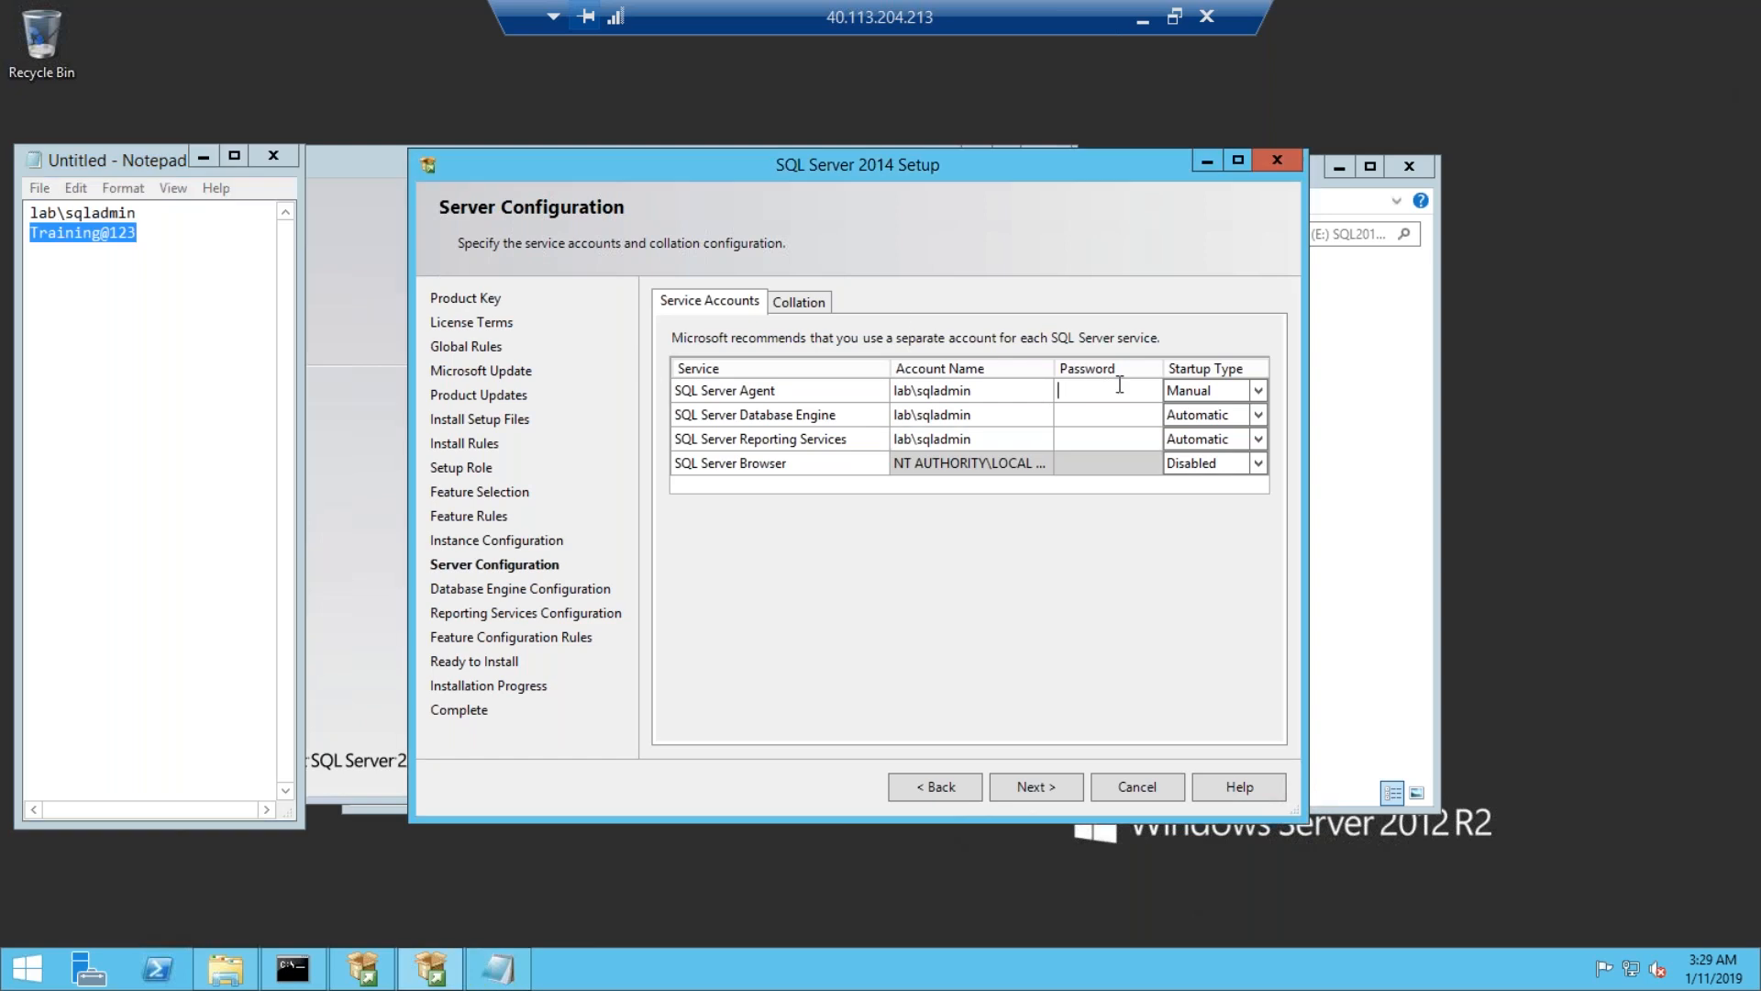
key("ctrl+v")
left_click(1091, 415)
key("ctrl+v")
key("ctrl+v")
Set the startup type of SQL Server Agent and SQL Server Browser to Automatic.
left_click(1259, 392)
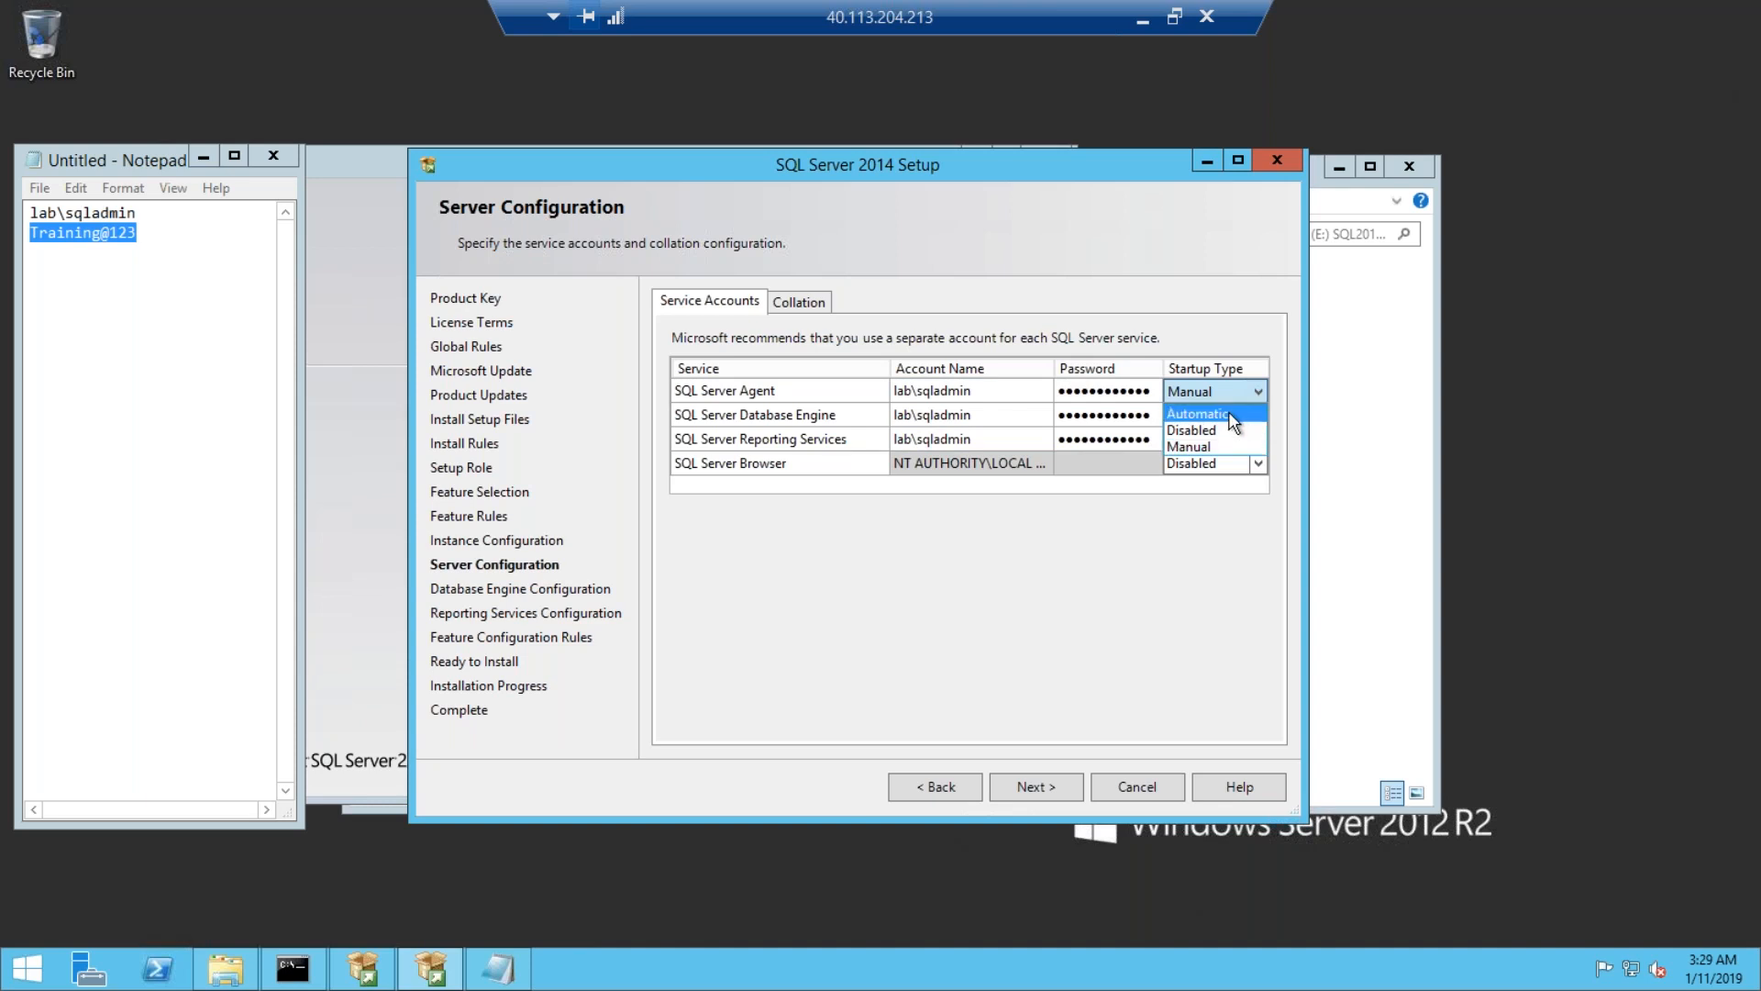
left_click(1198, 414)
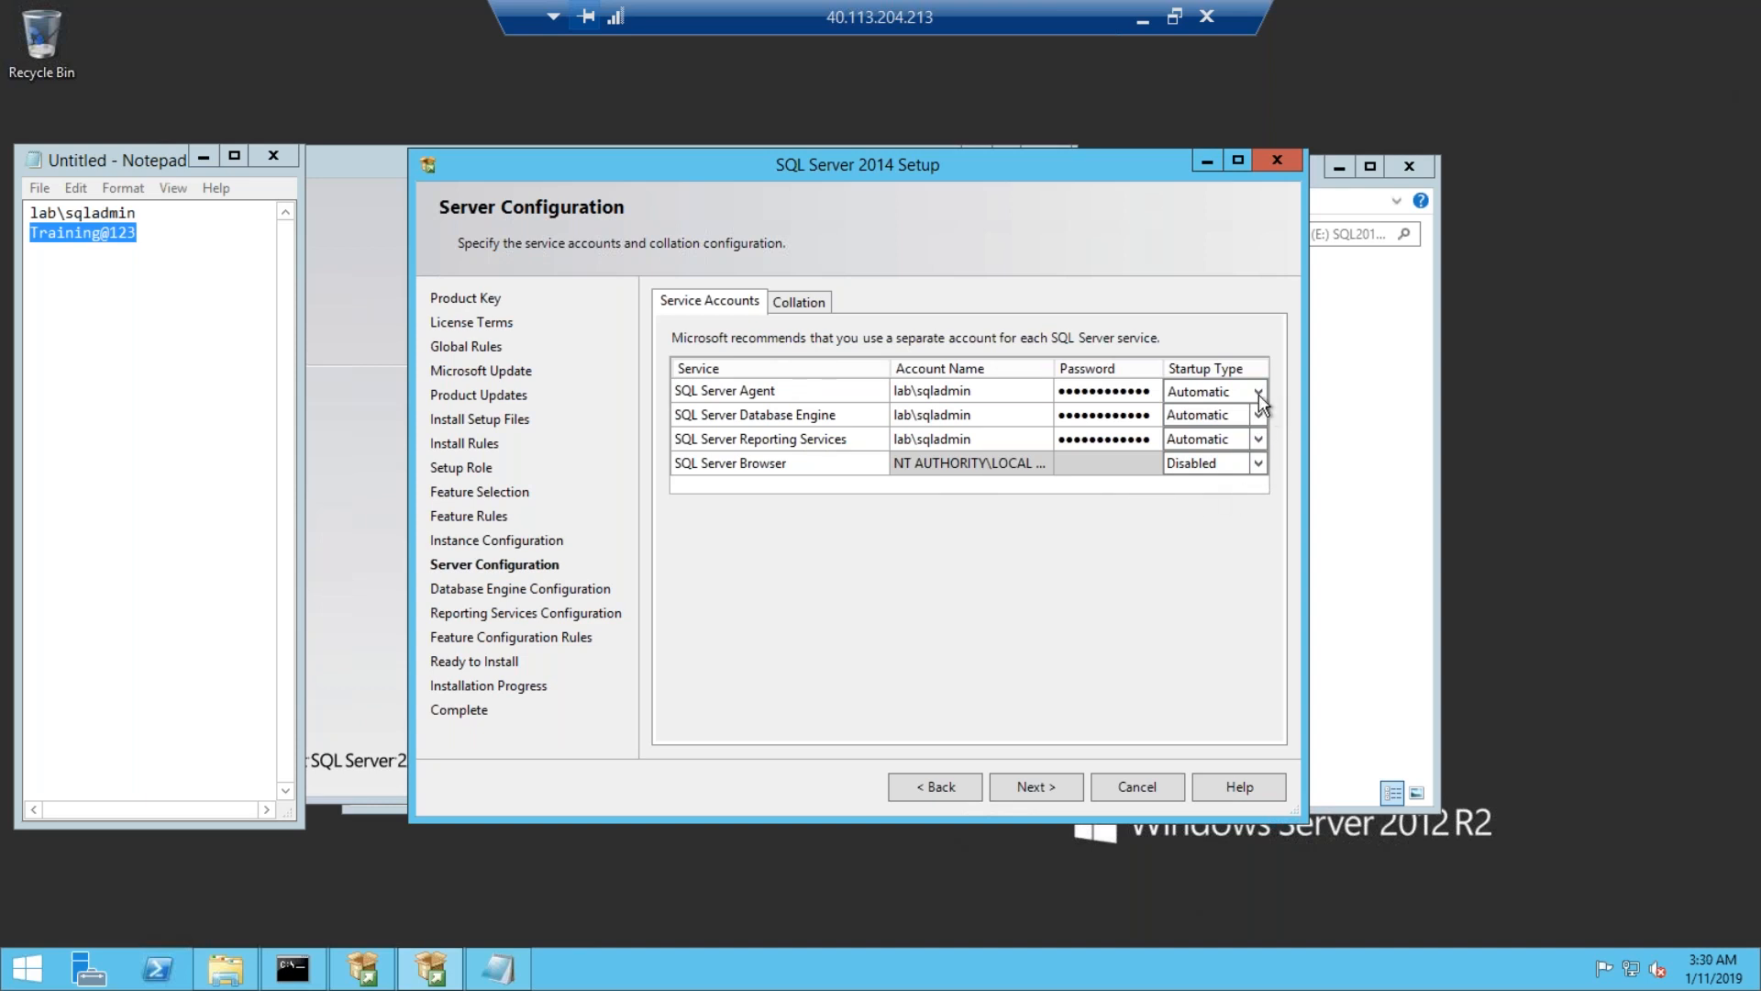
left_click(1258, 463)
left_click(1190, 493)
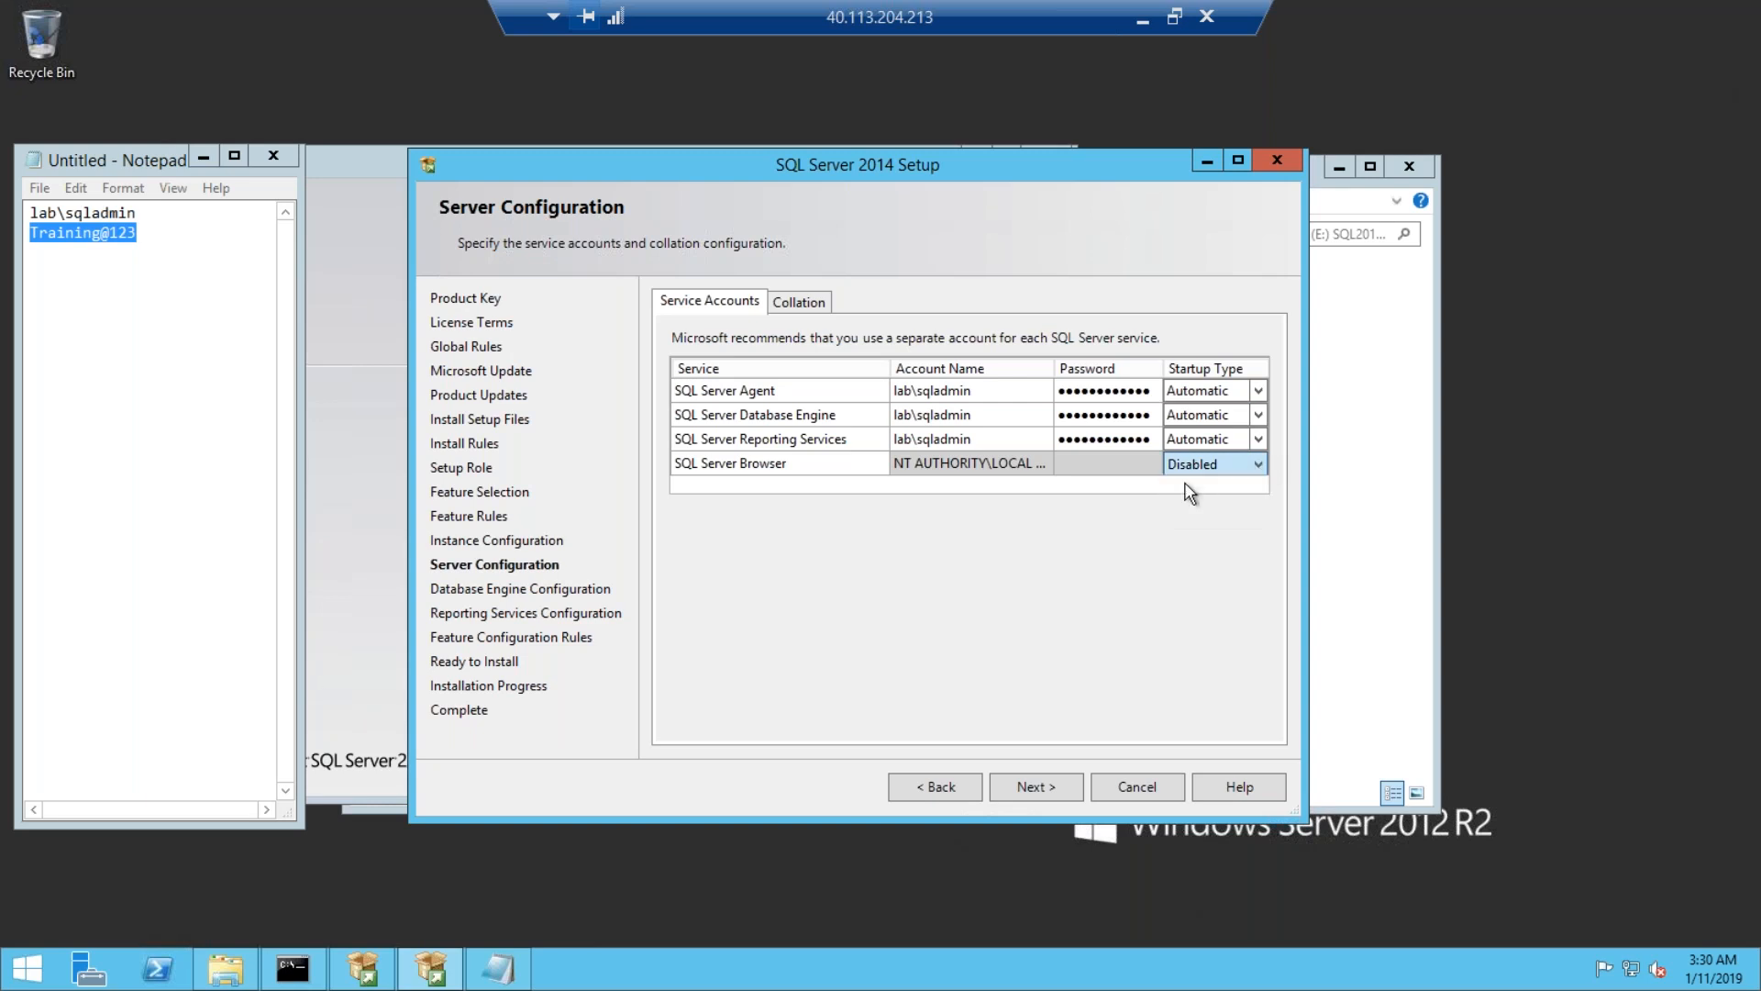
left_click(1215, 389)
left_click(1220, 463)
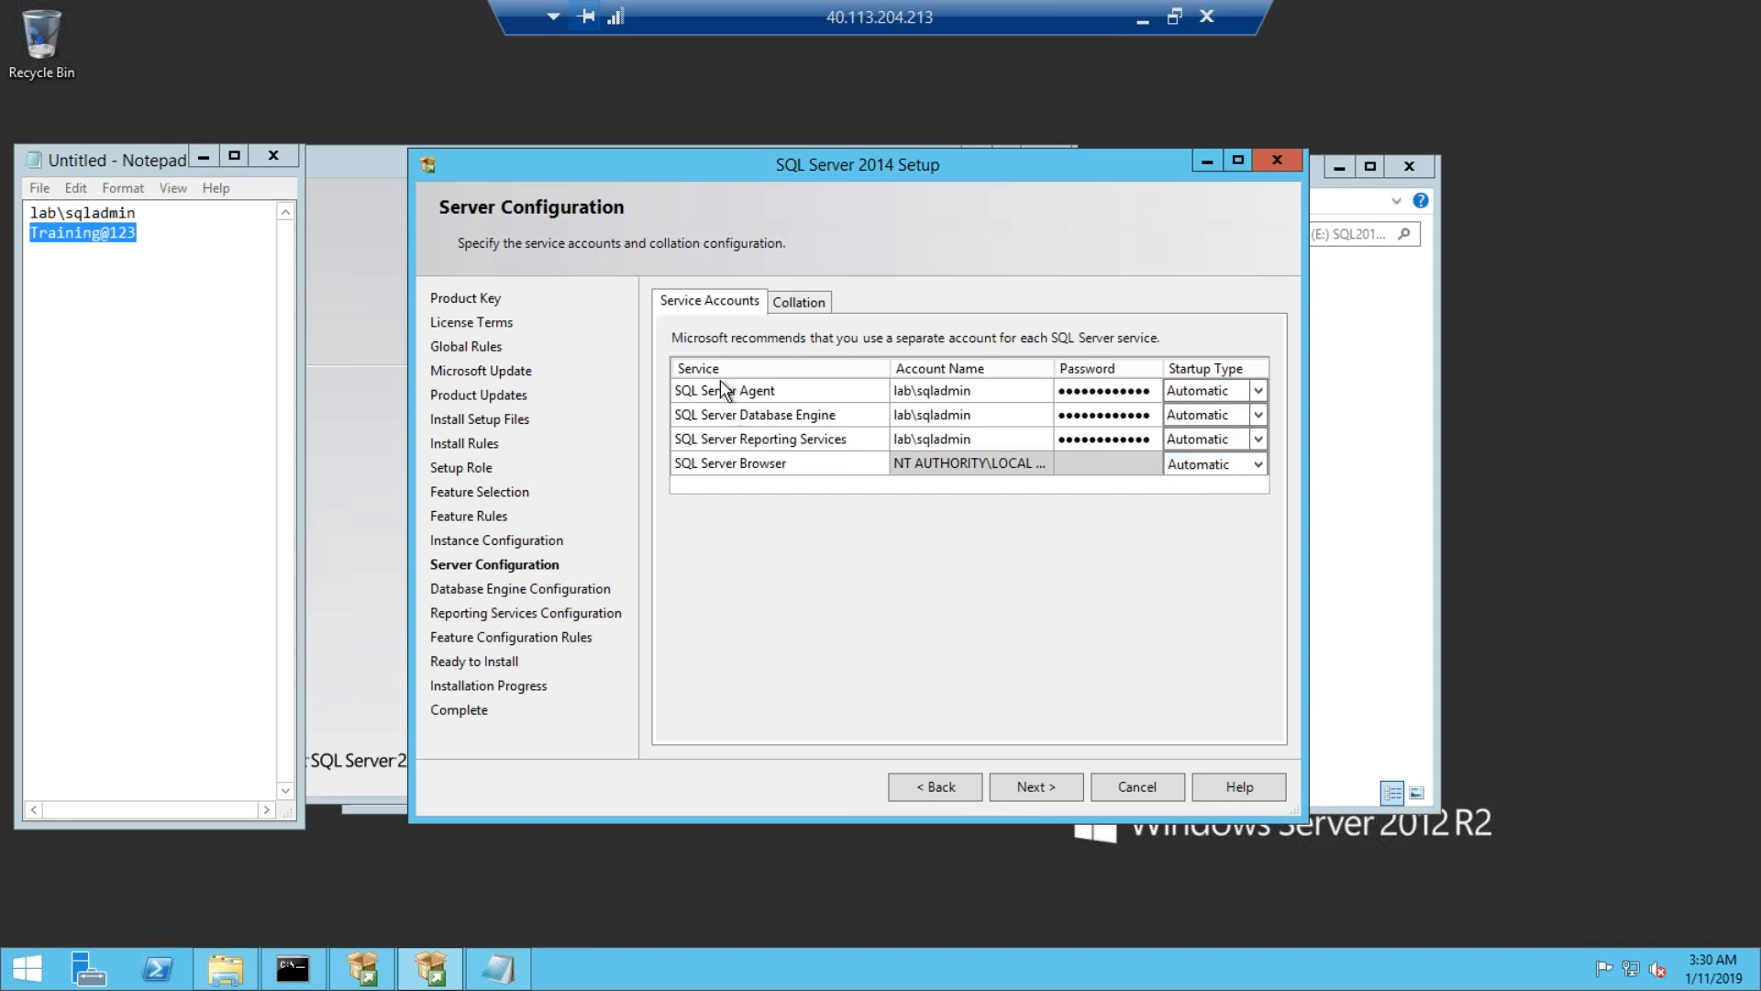
Review the Database Engine collation and its customization options, keep SQL_Latin1_General_CP1_CI_AS, and accept the server configuration.
left_click(802, 302)
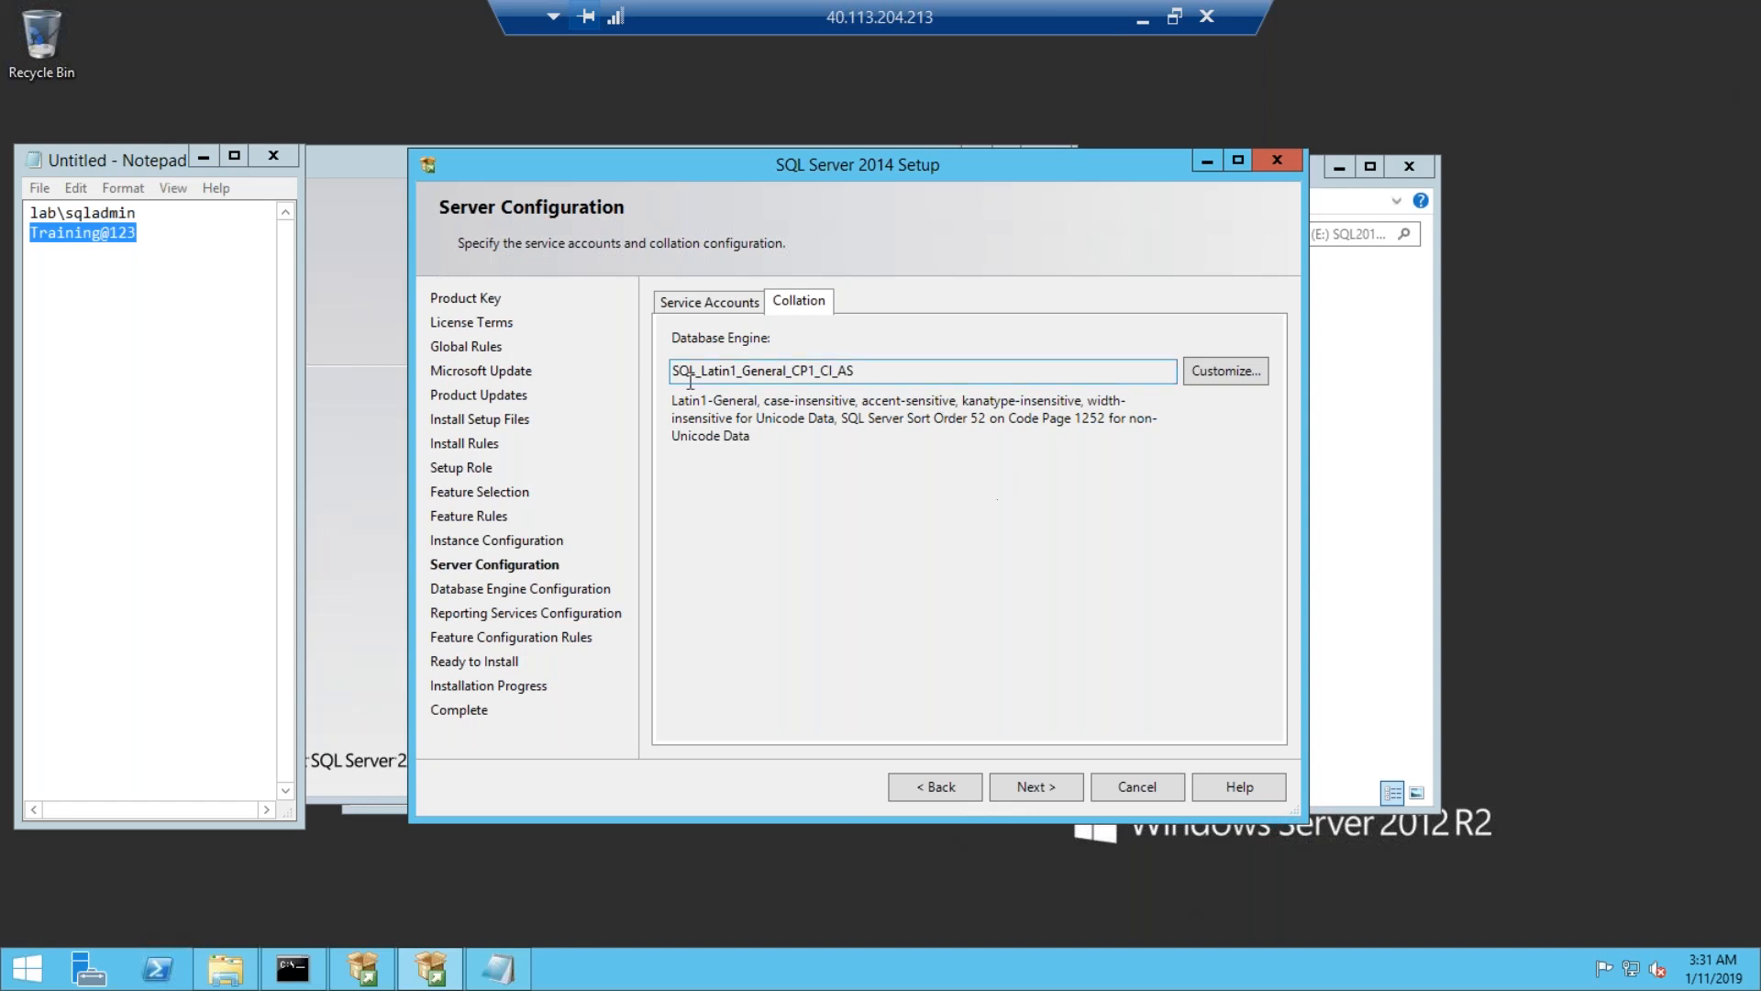
left_click(749, 372)
left_click_drag(782, 373, 838, 374)
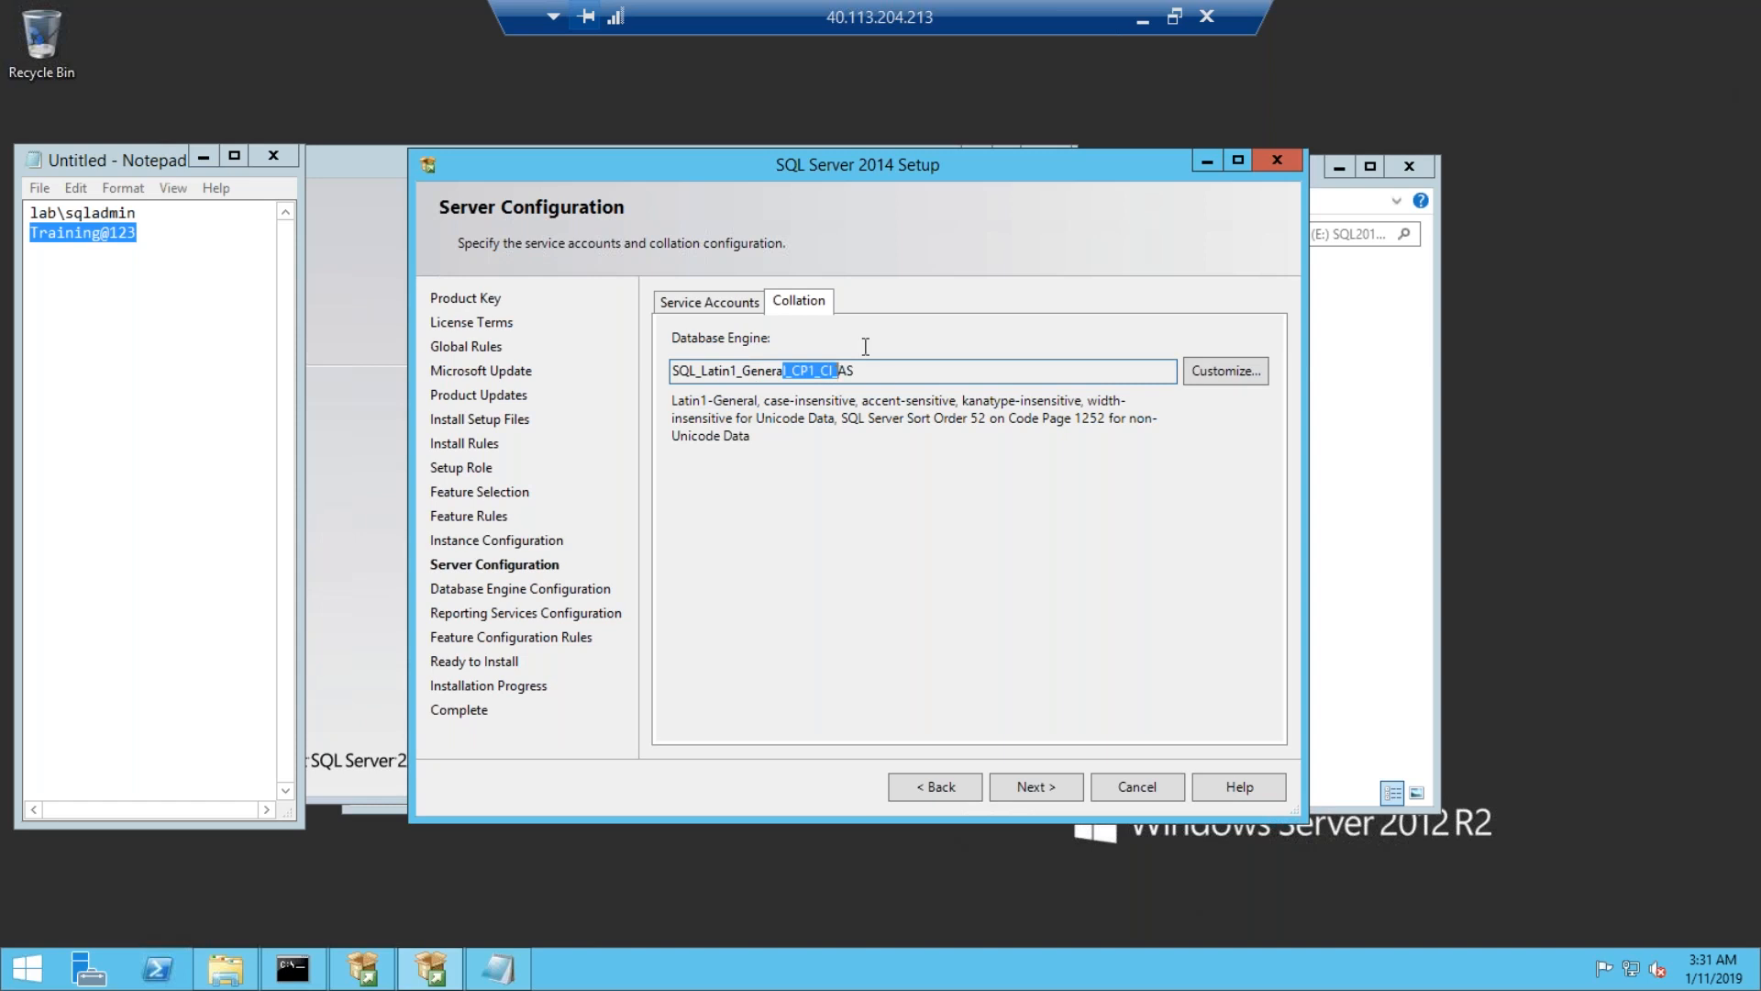
left_click_drag(874, 378, 675, 369)
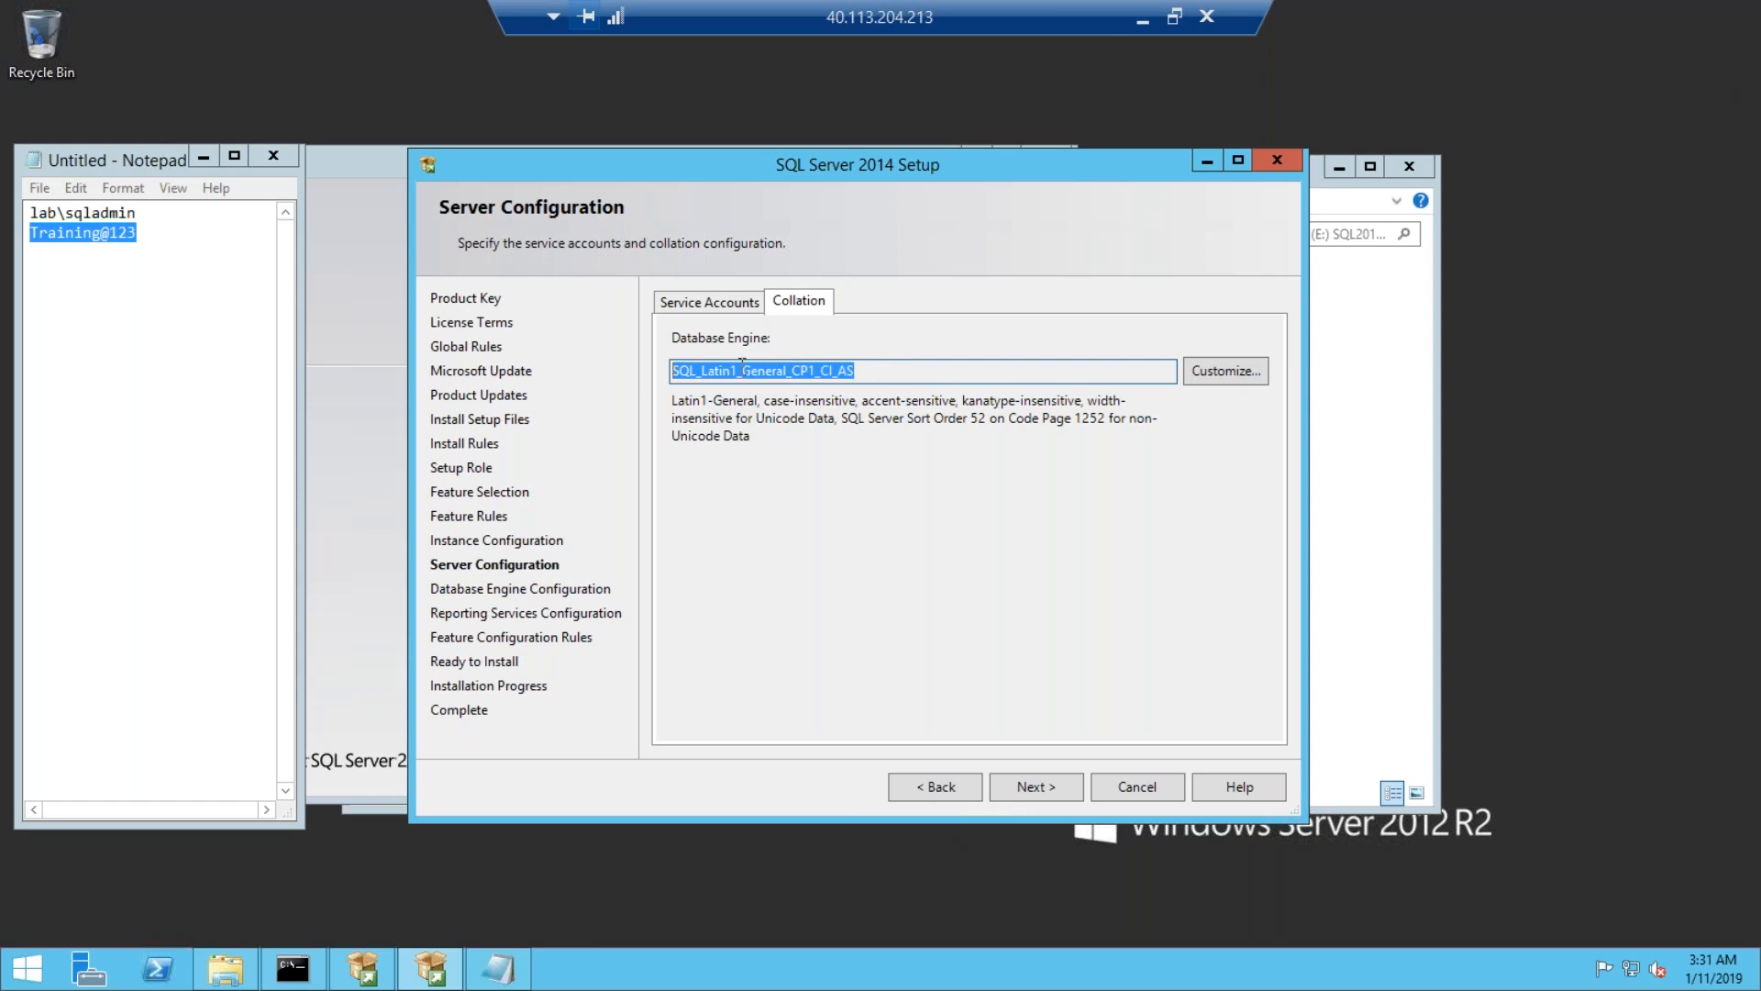
left_click(1231, 372)
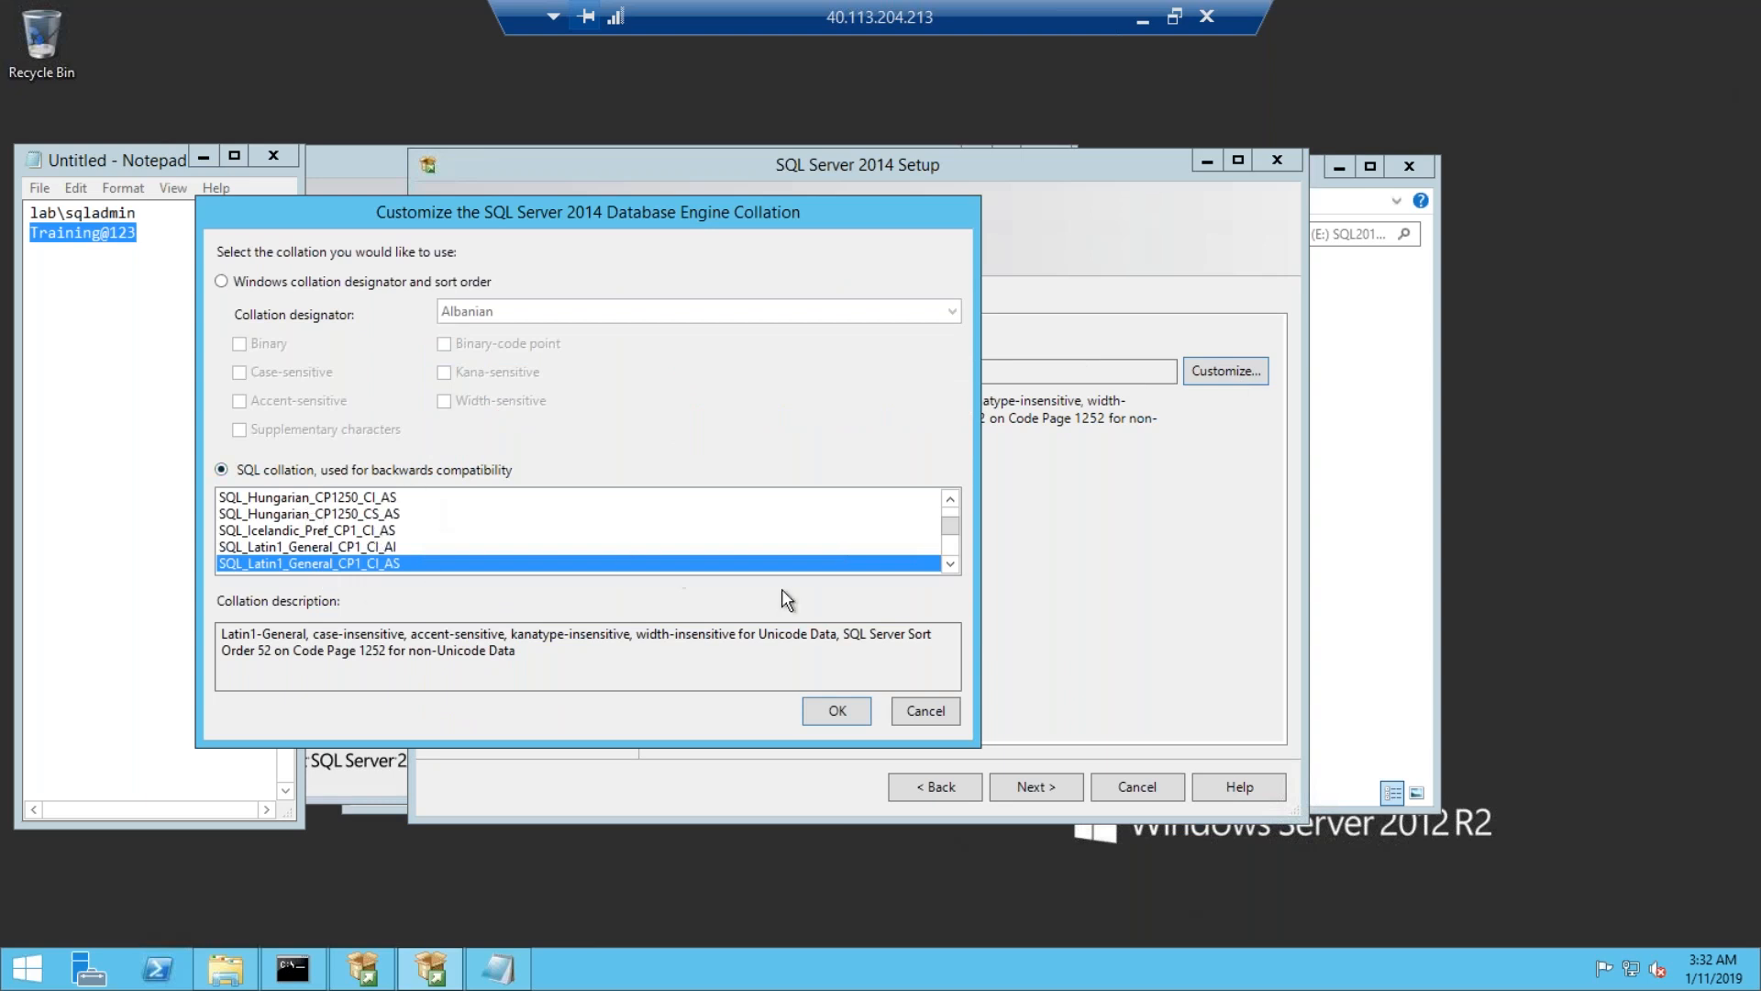
left_click(924, 712)
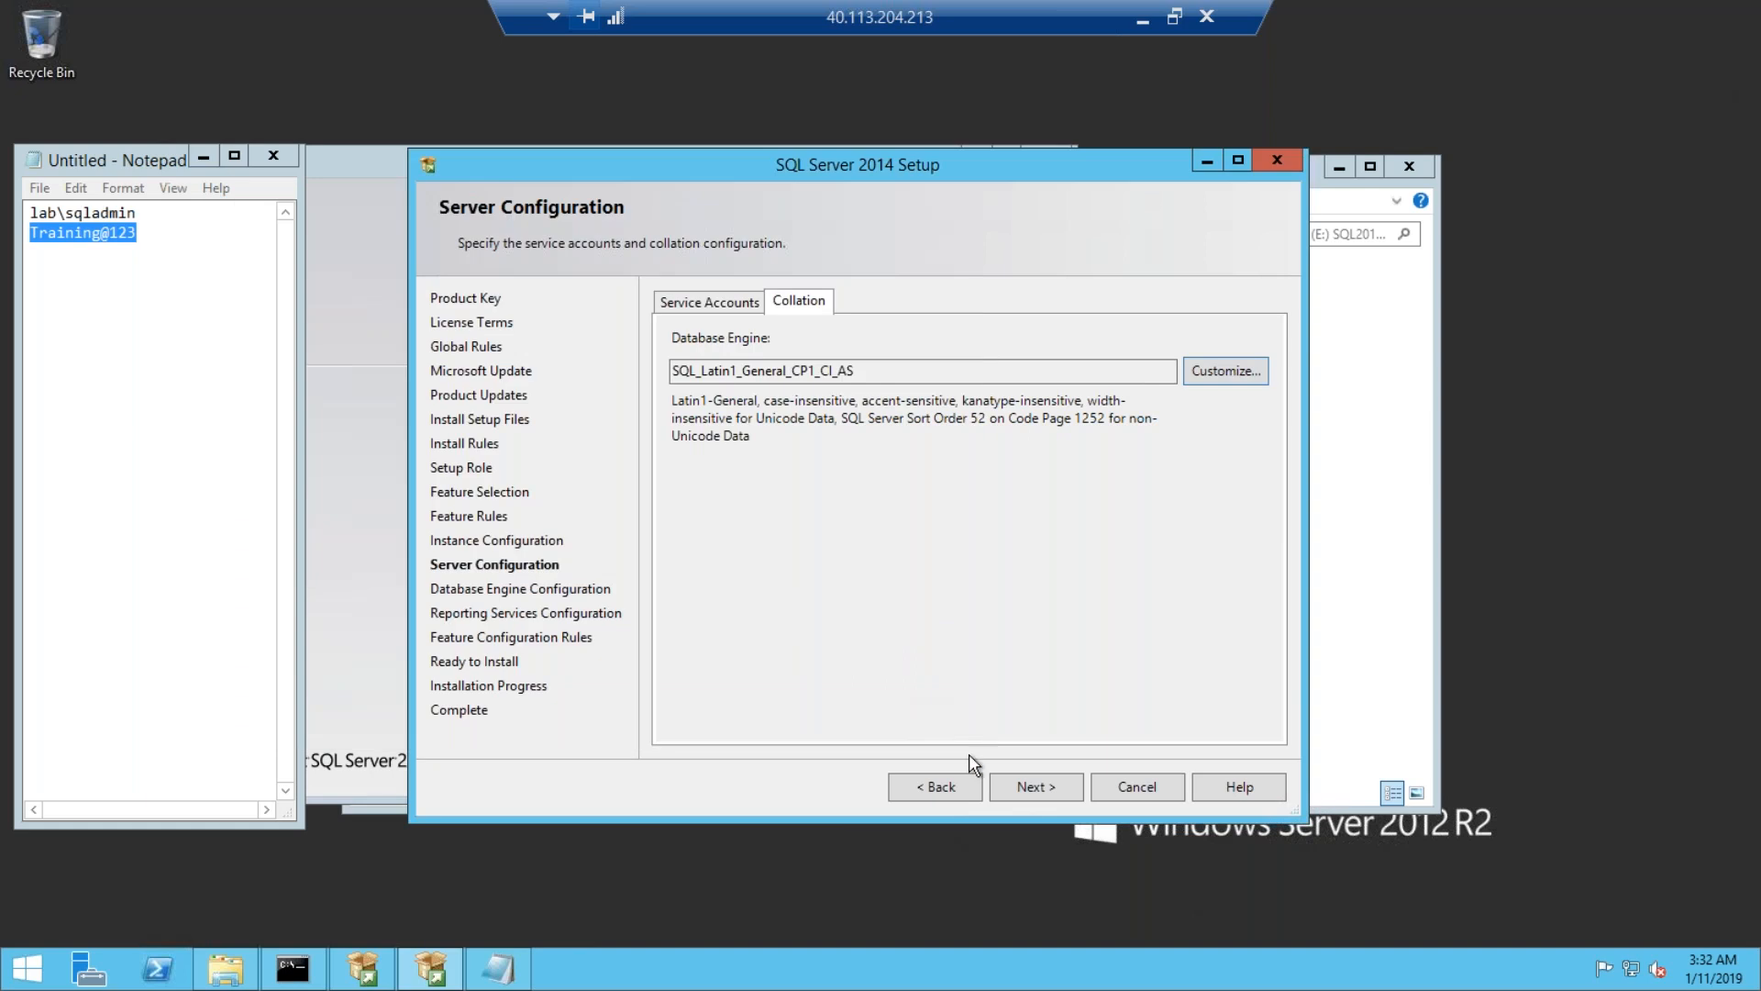
left_click(1035, 786)
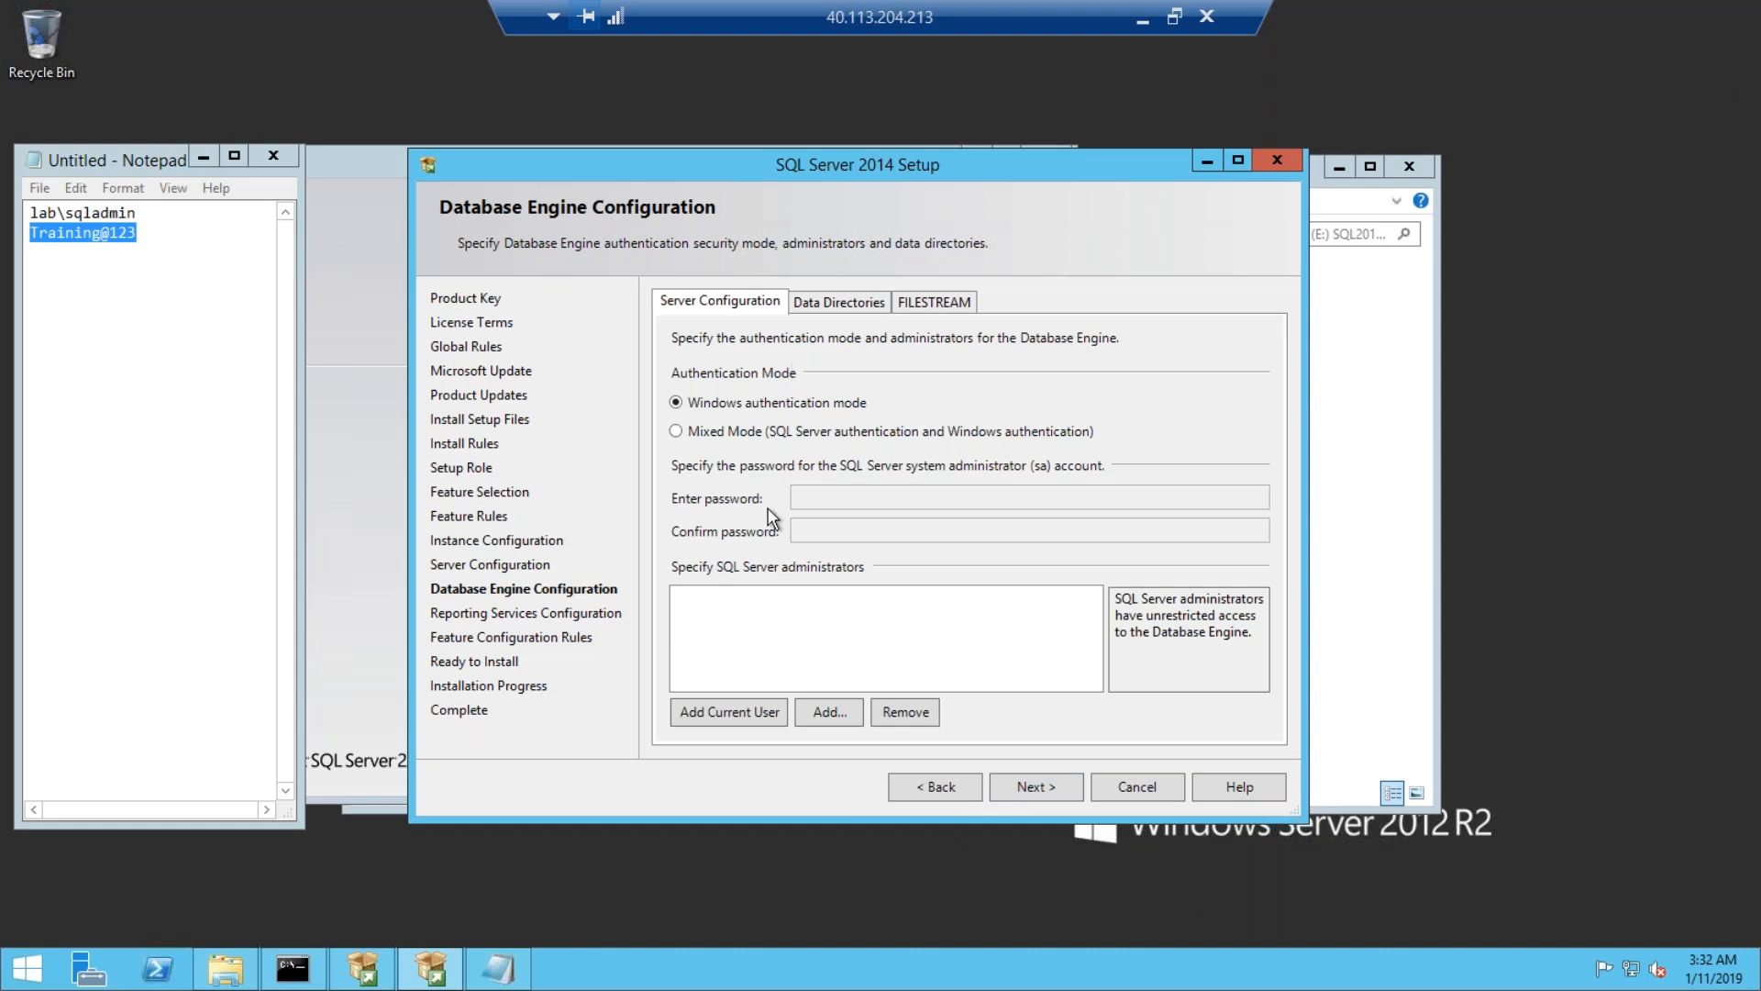
Add the current user and the sccmadmin domain account as SQL Server administrators, keeping Windows authentication mode.
left_click(740, 723)
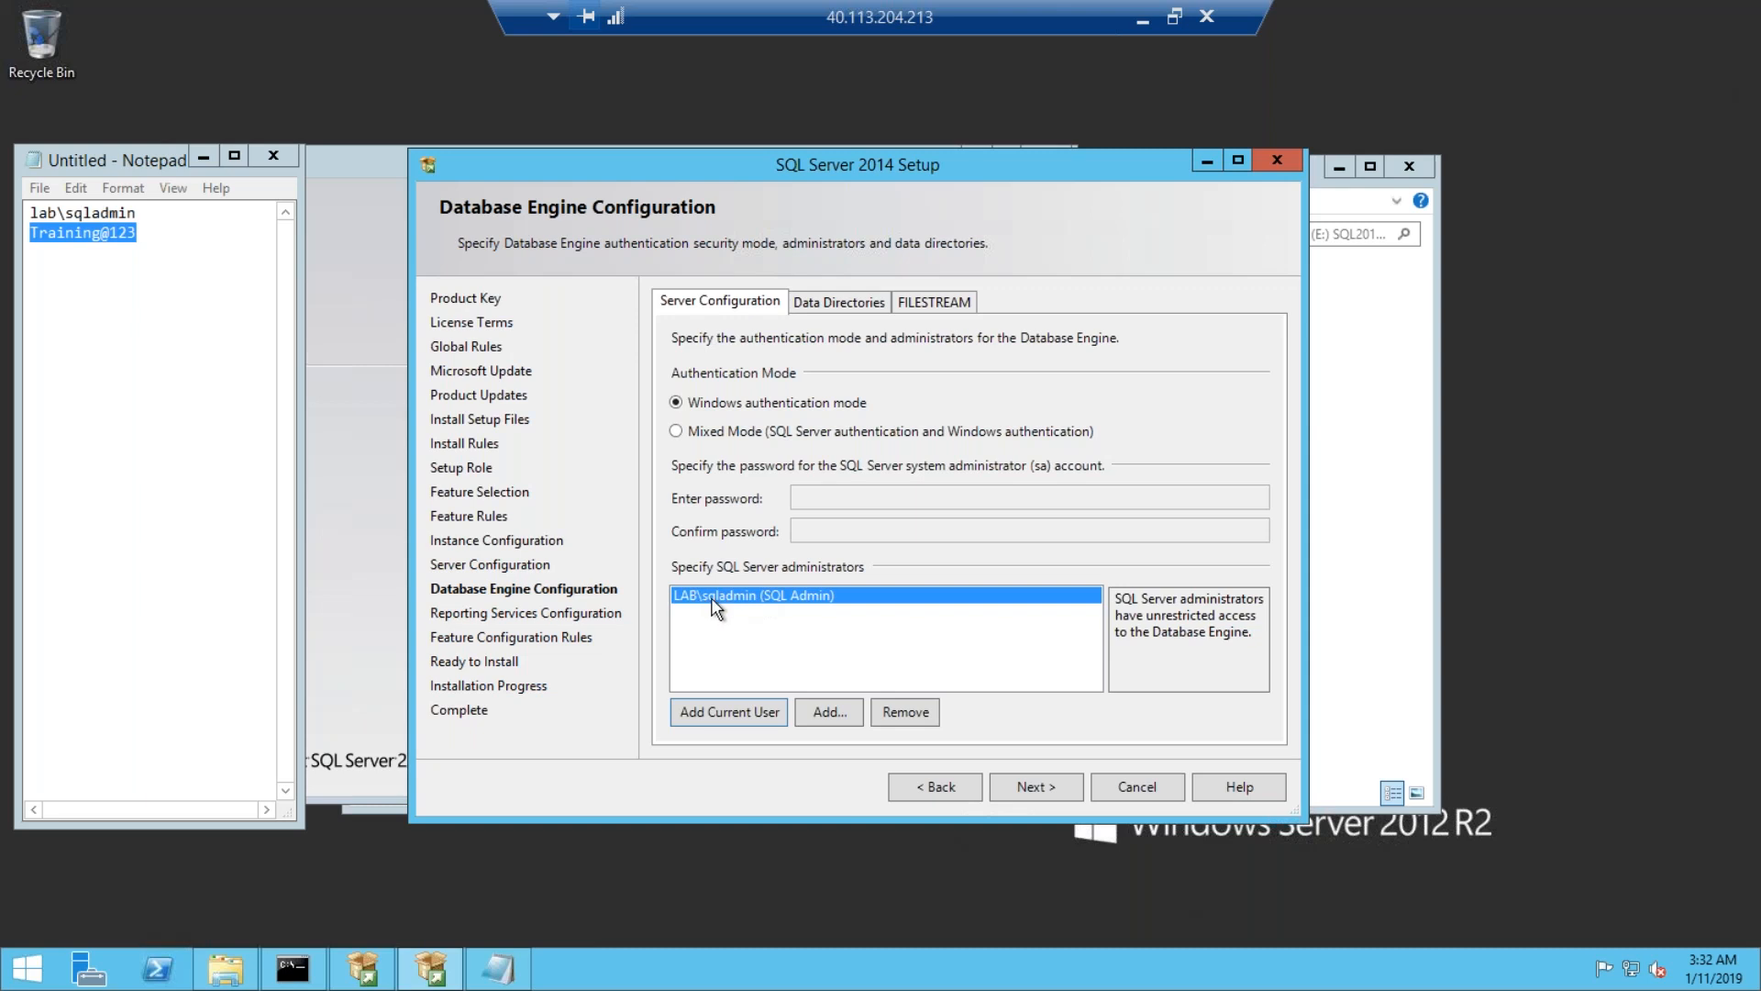
left_click(830, 712)
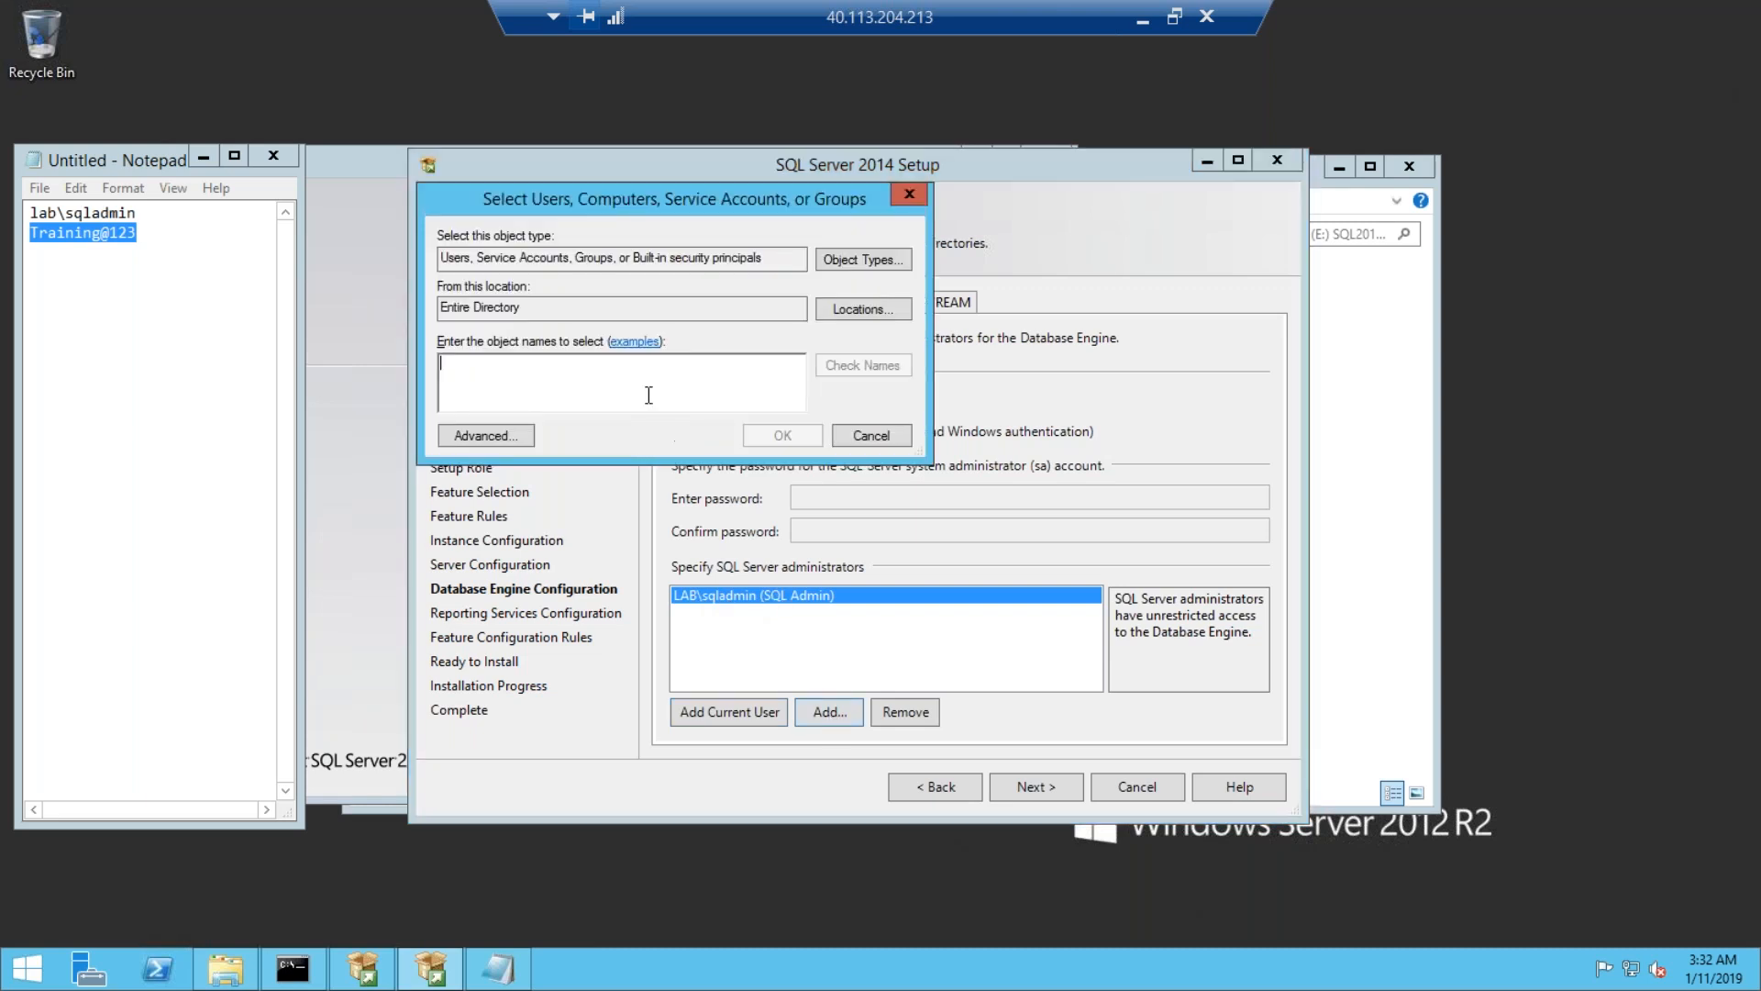
type("s")
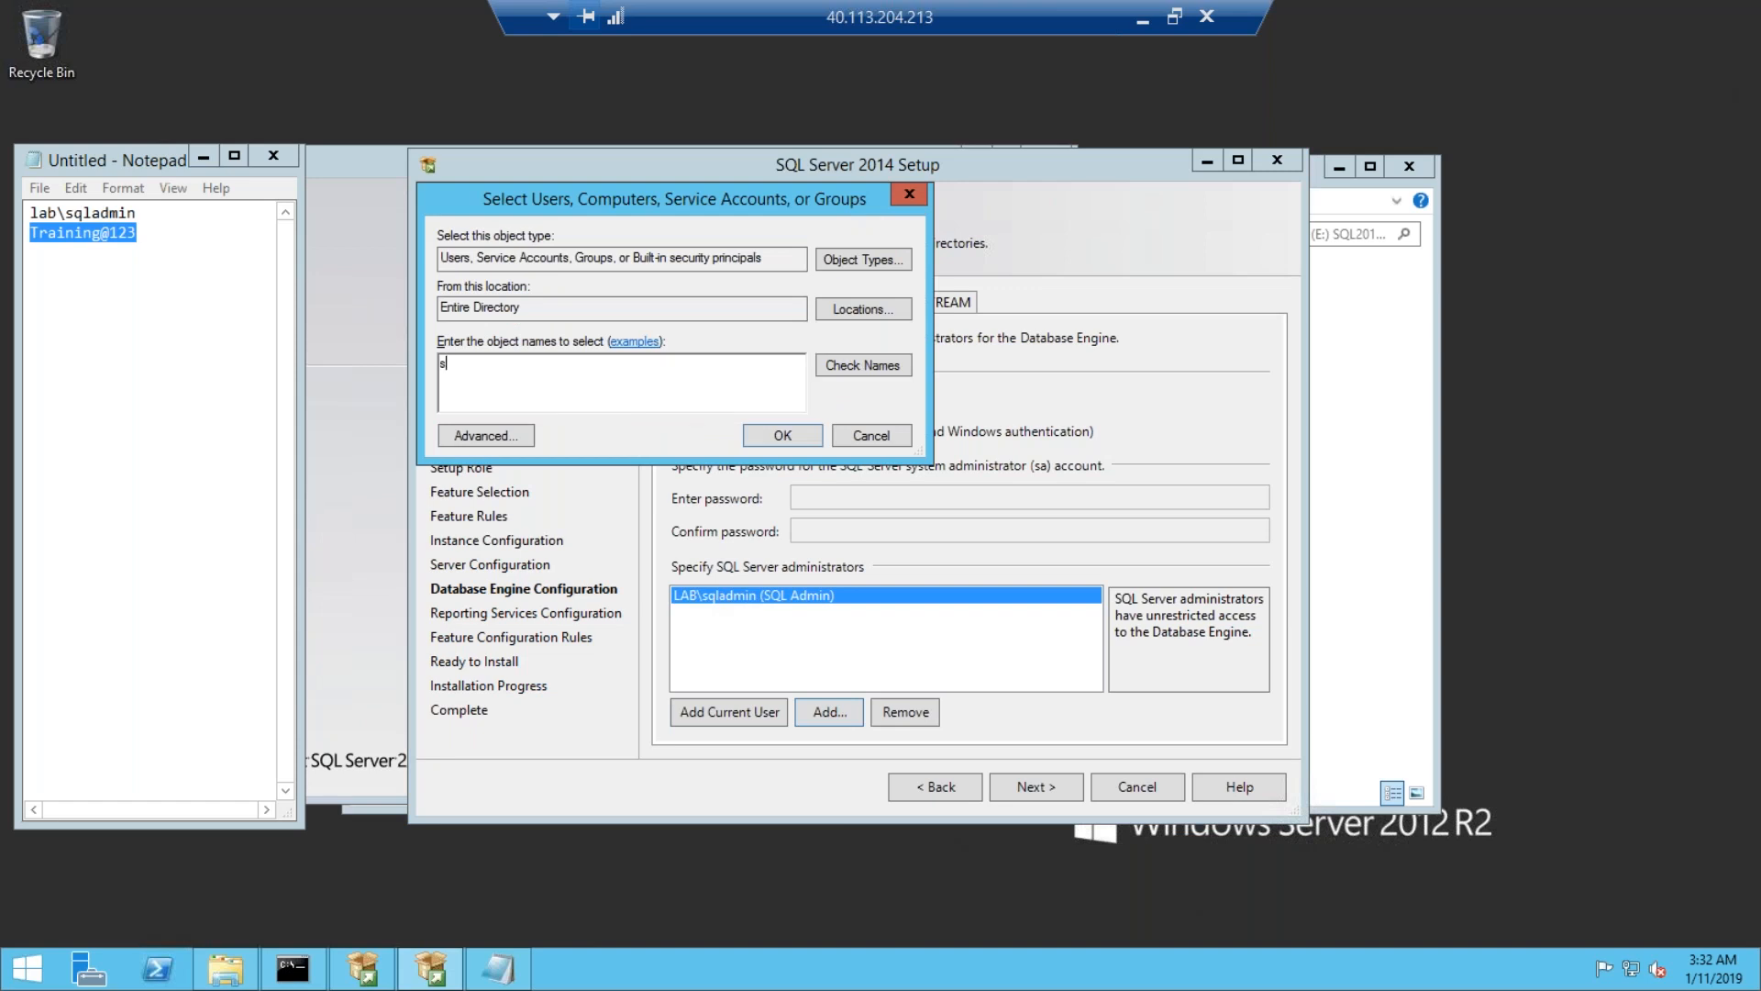
type("ccmadmin")
left_click(853, 365)
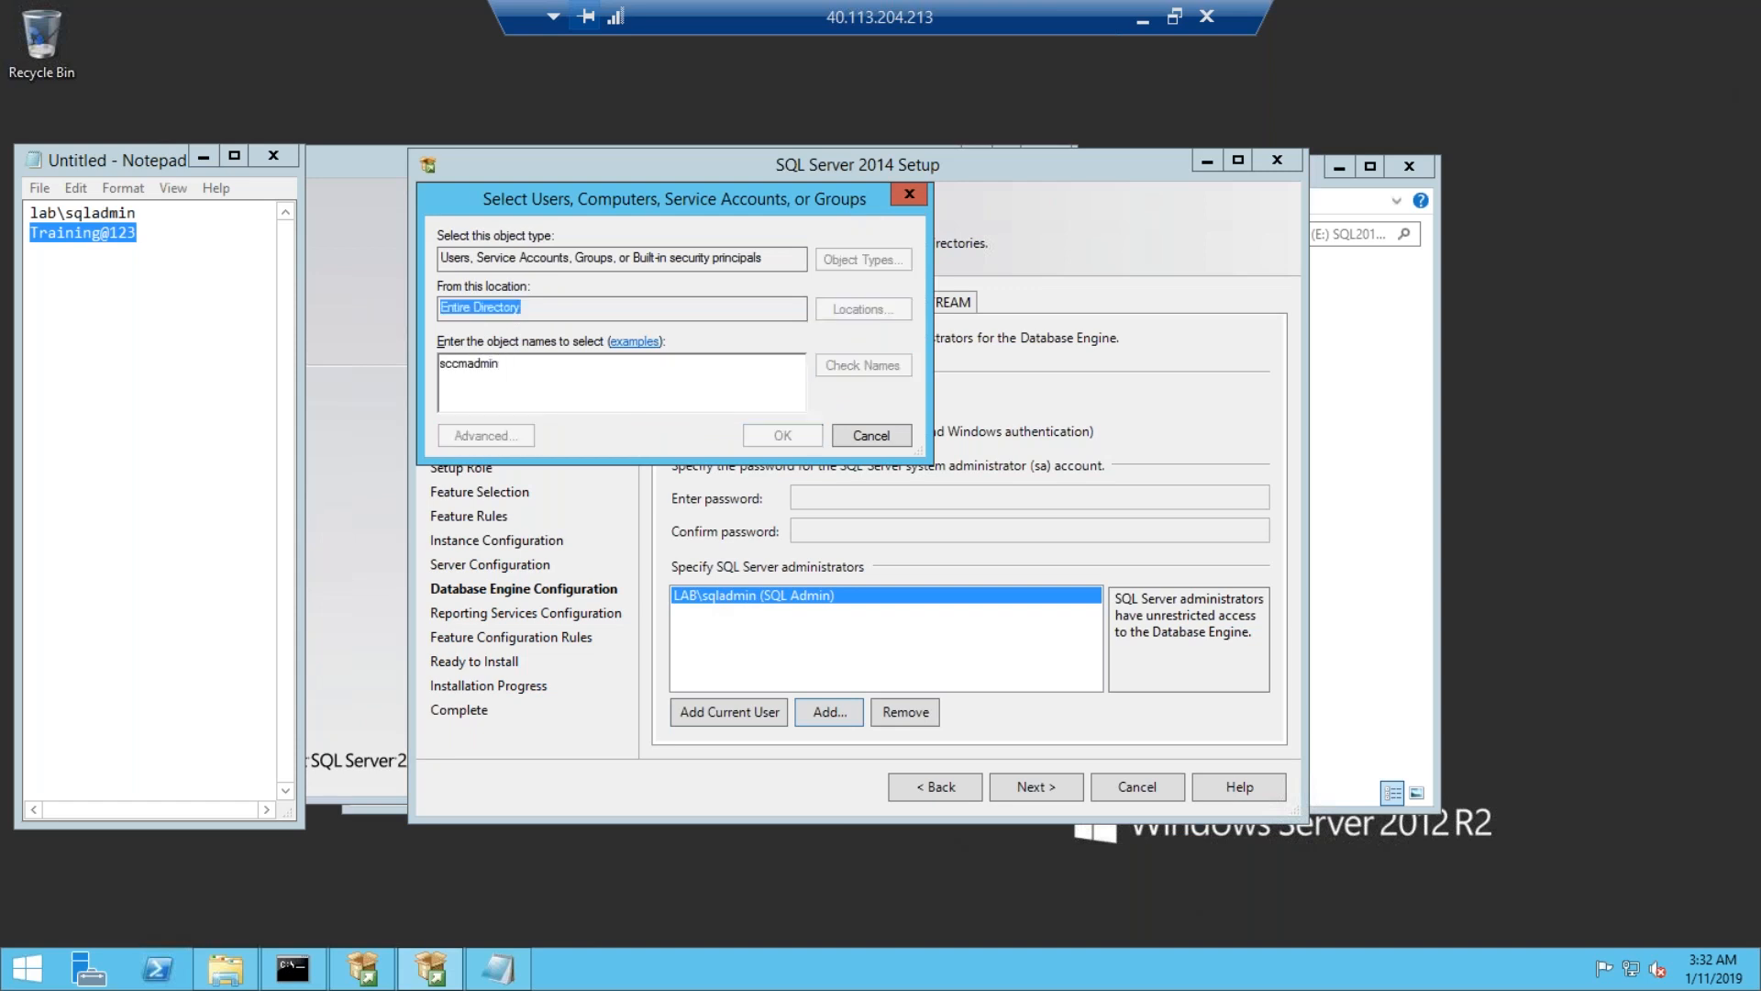
left_click(782, 436)
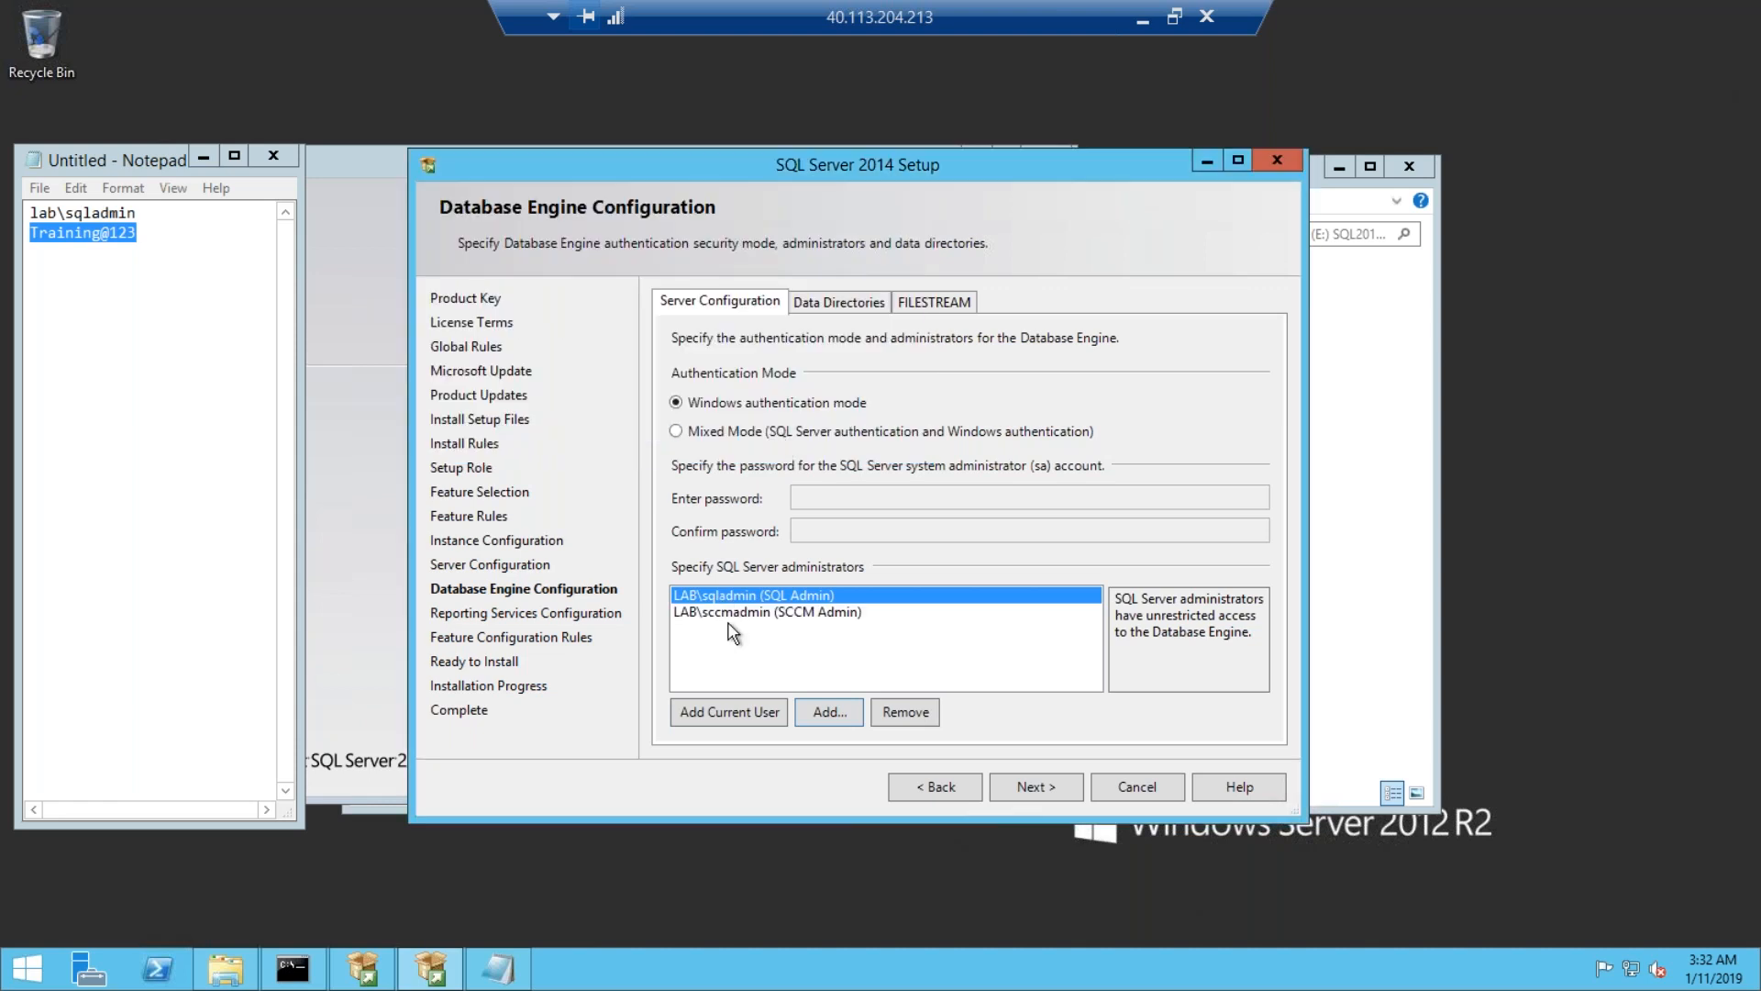
left_click(742, 612)
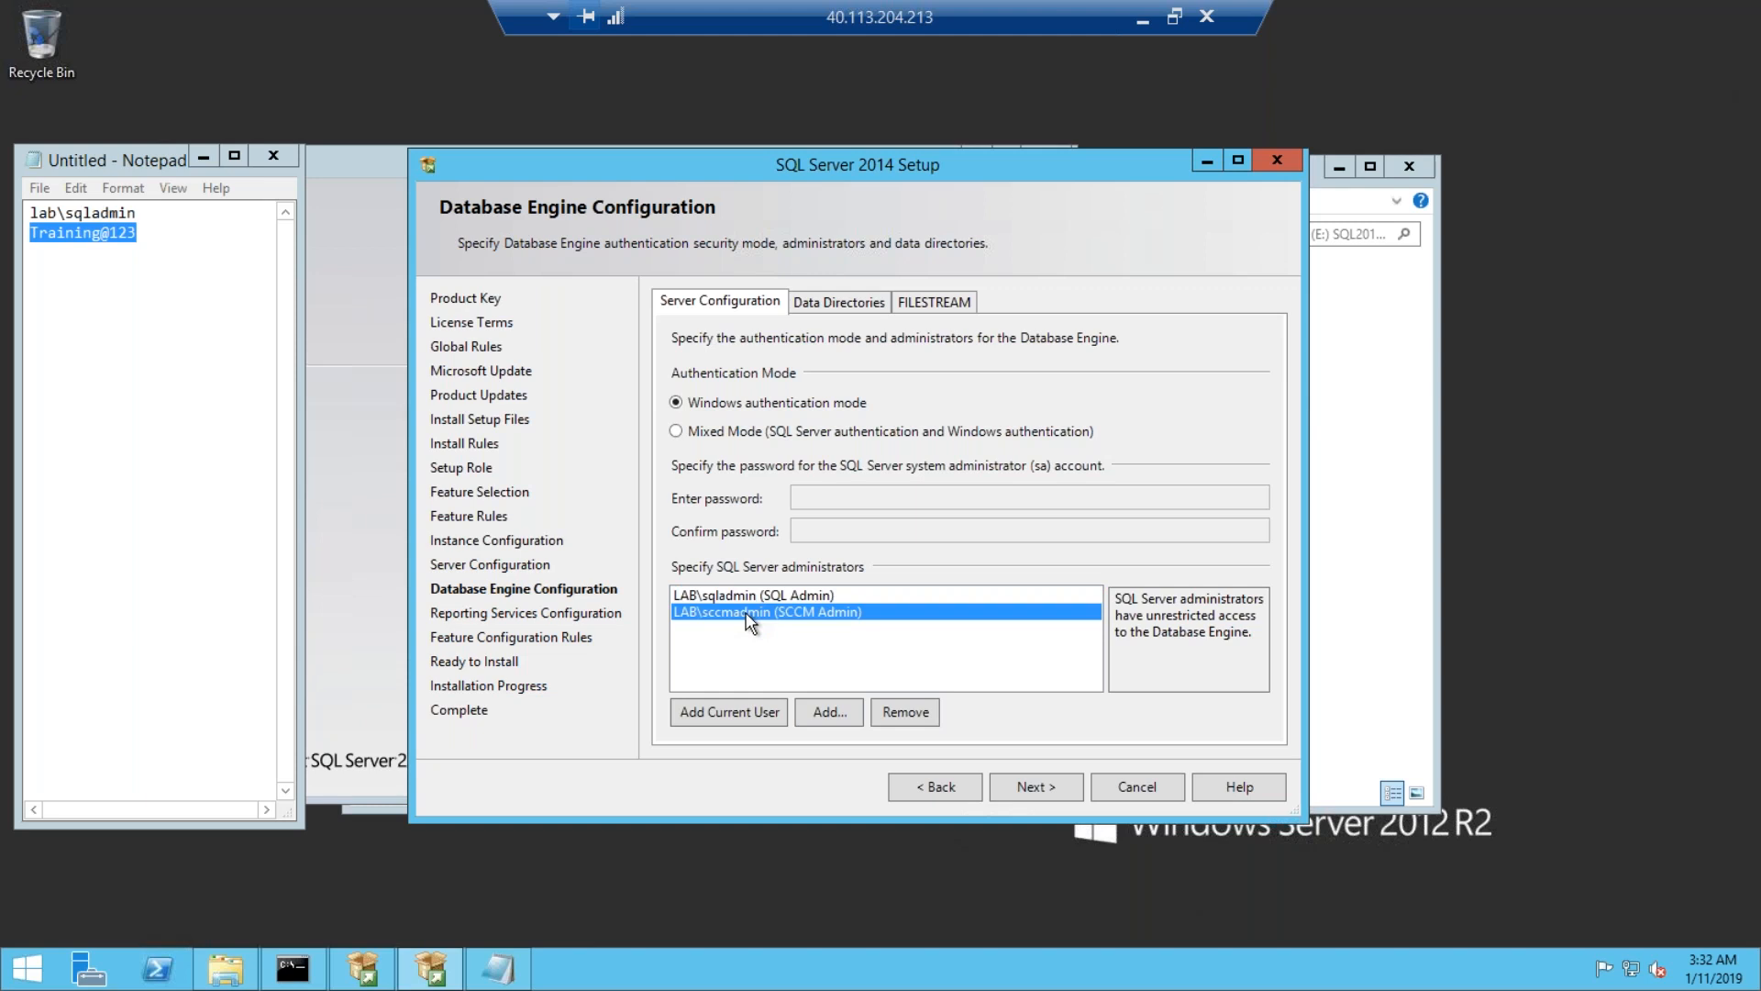
Accept the Database Engine configuration, keep Reporting Services on Install and configure, and start the SQL Server installation.
left_click(1009, 789)
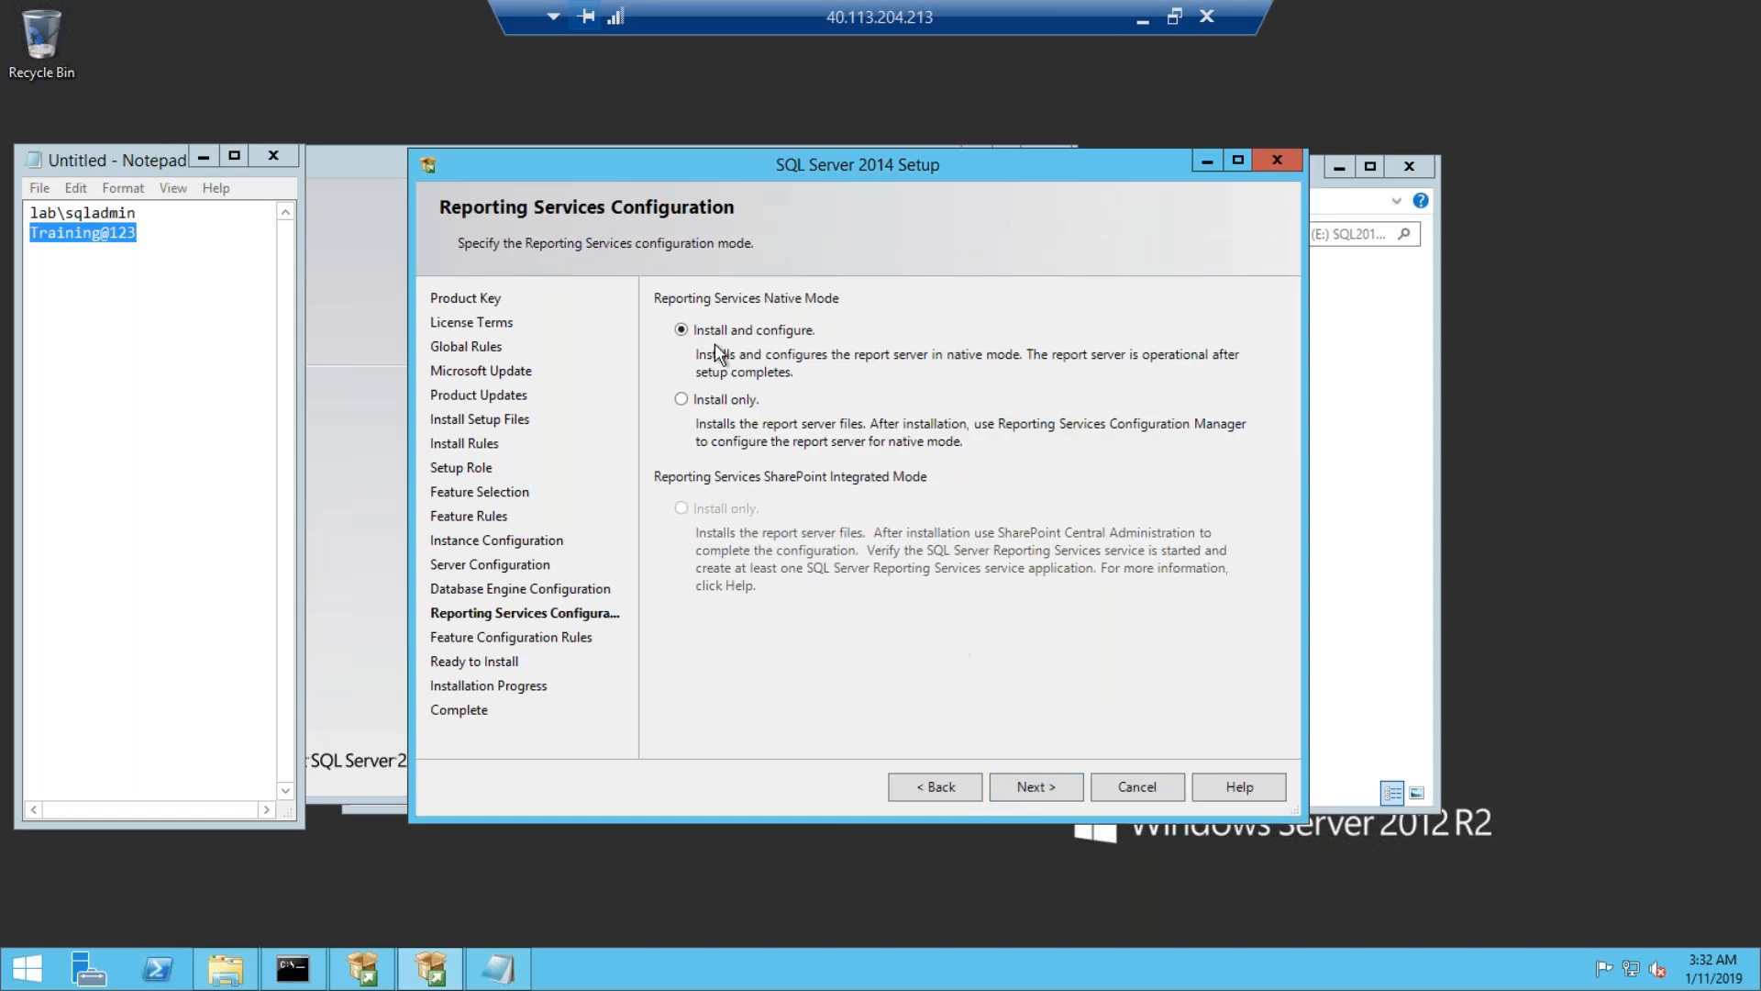
left_click(1044, 788)
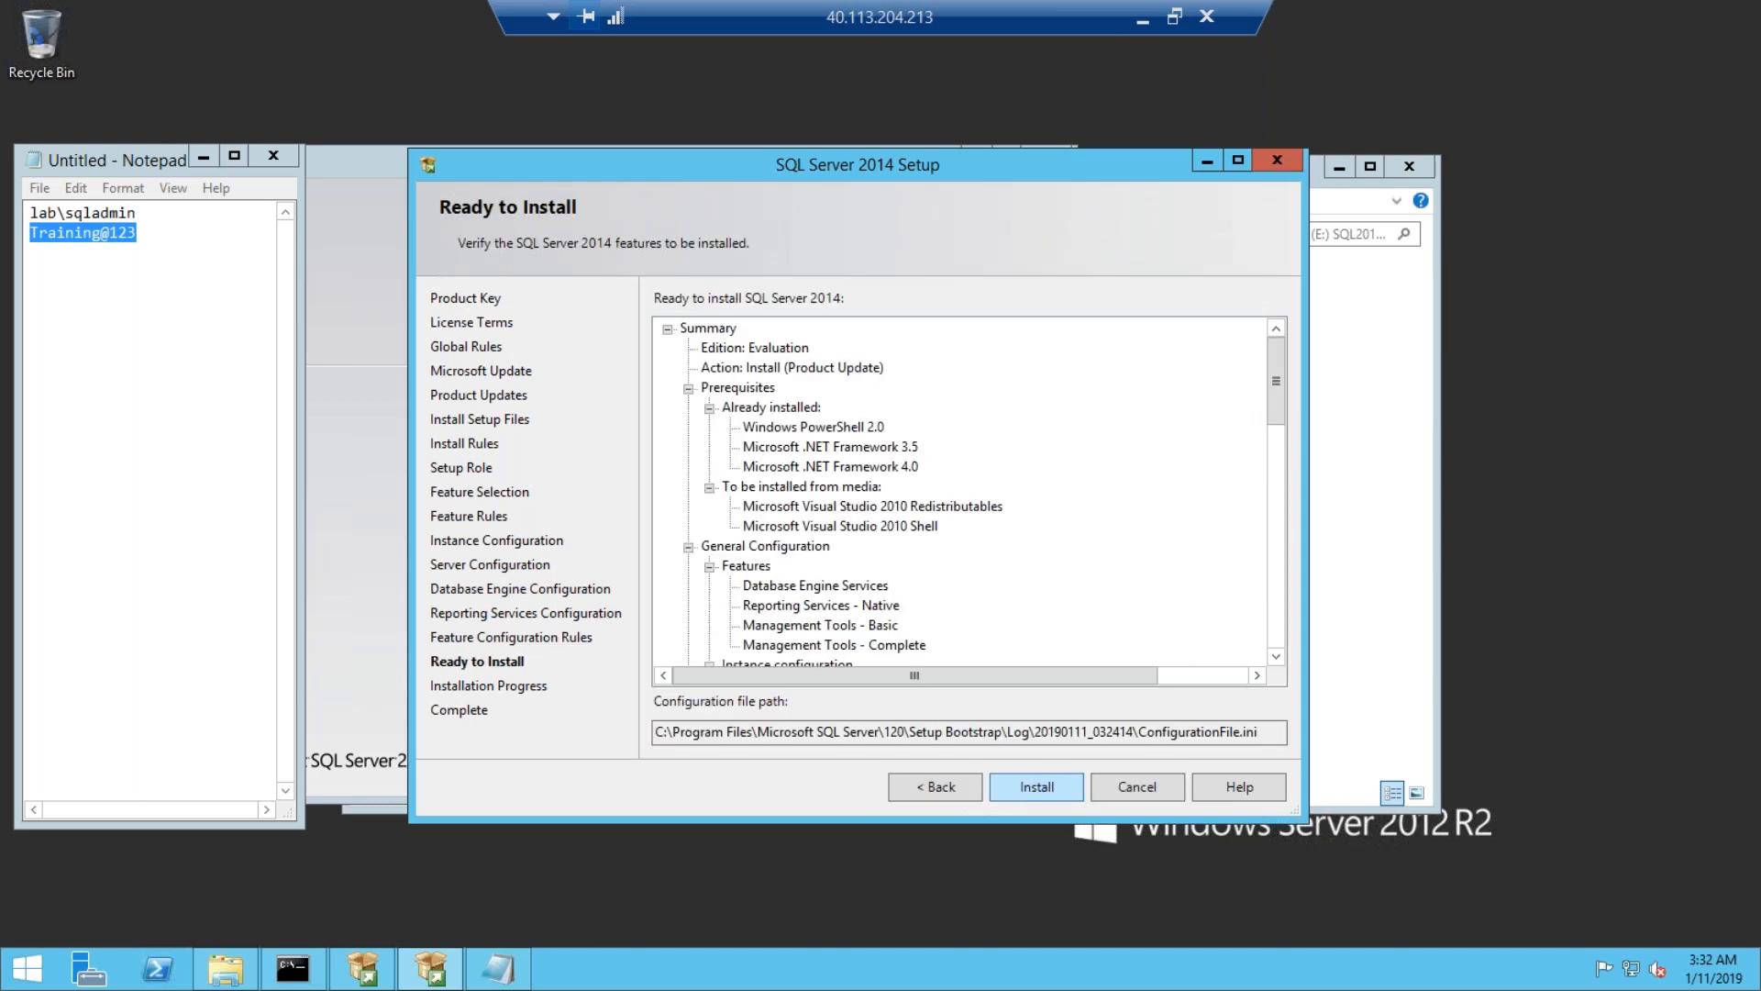
left_click(1044, 786)
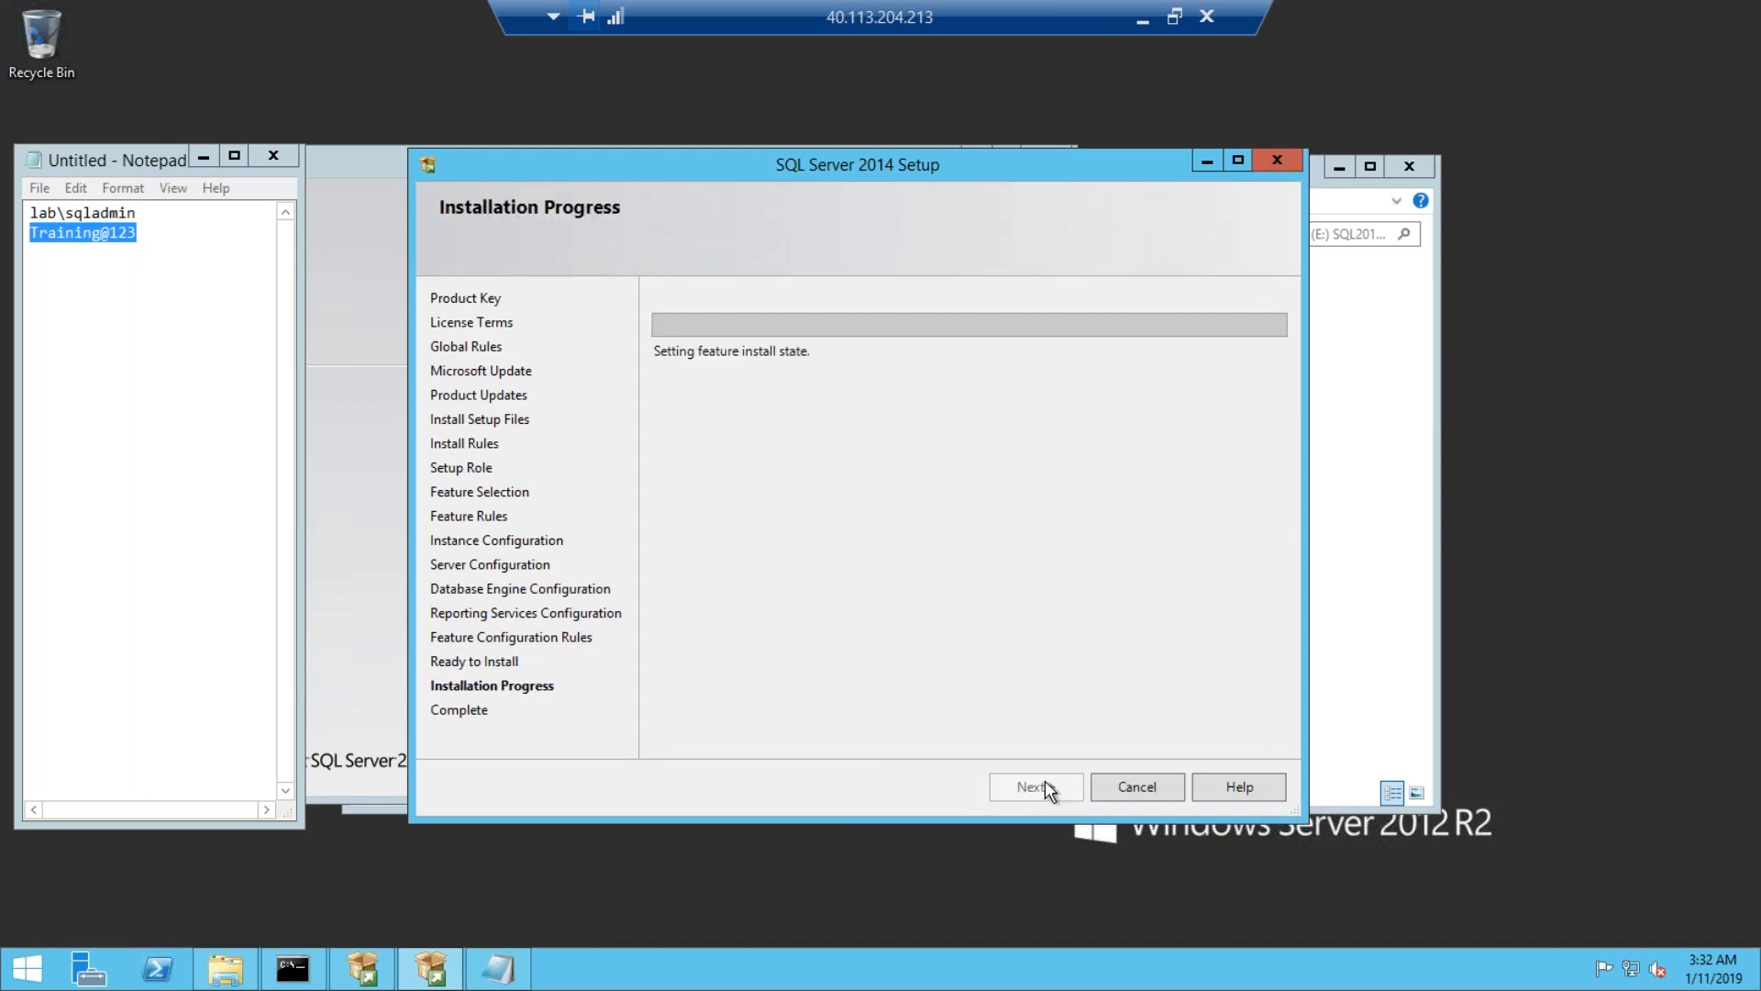
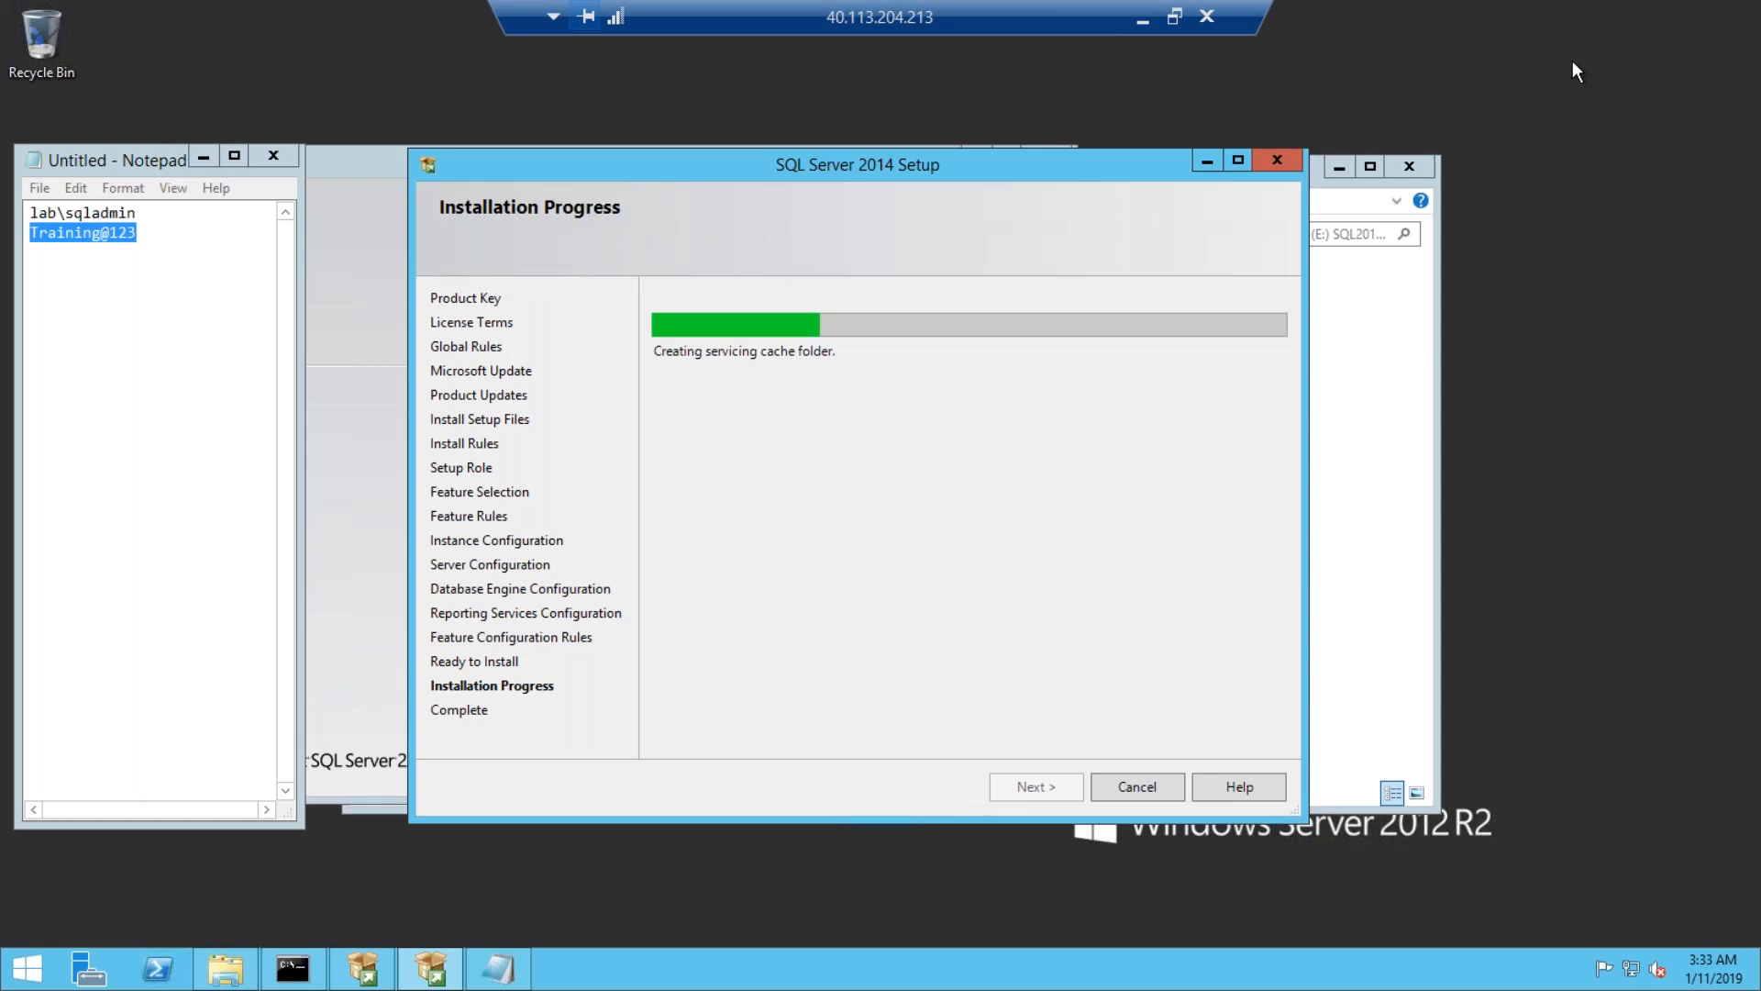
Switch to the SCCMPS1 remote desktop session and close its command prompt window.
left_click(1141, 22)
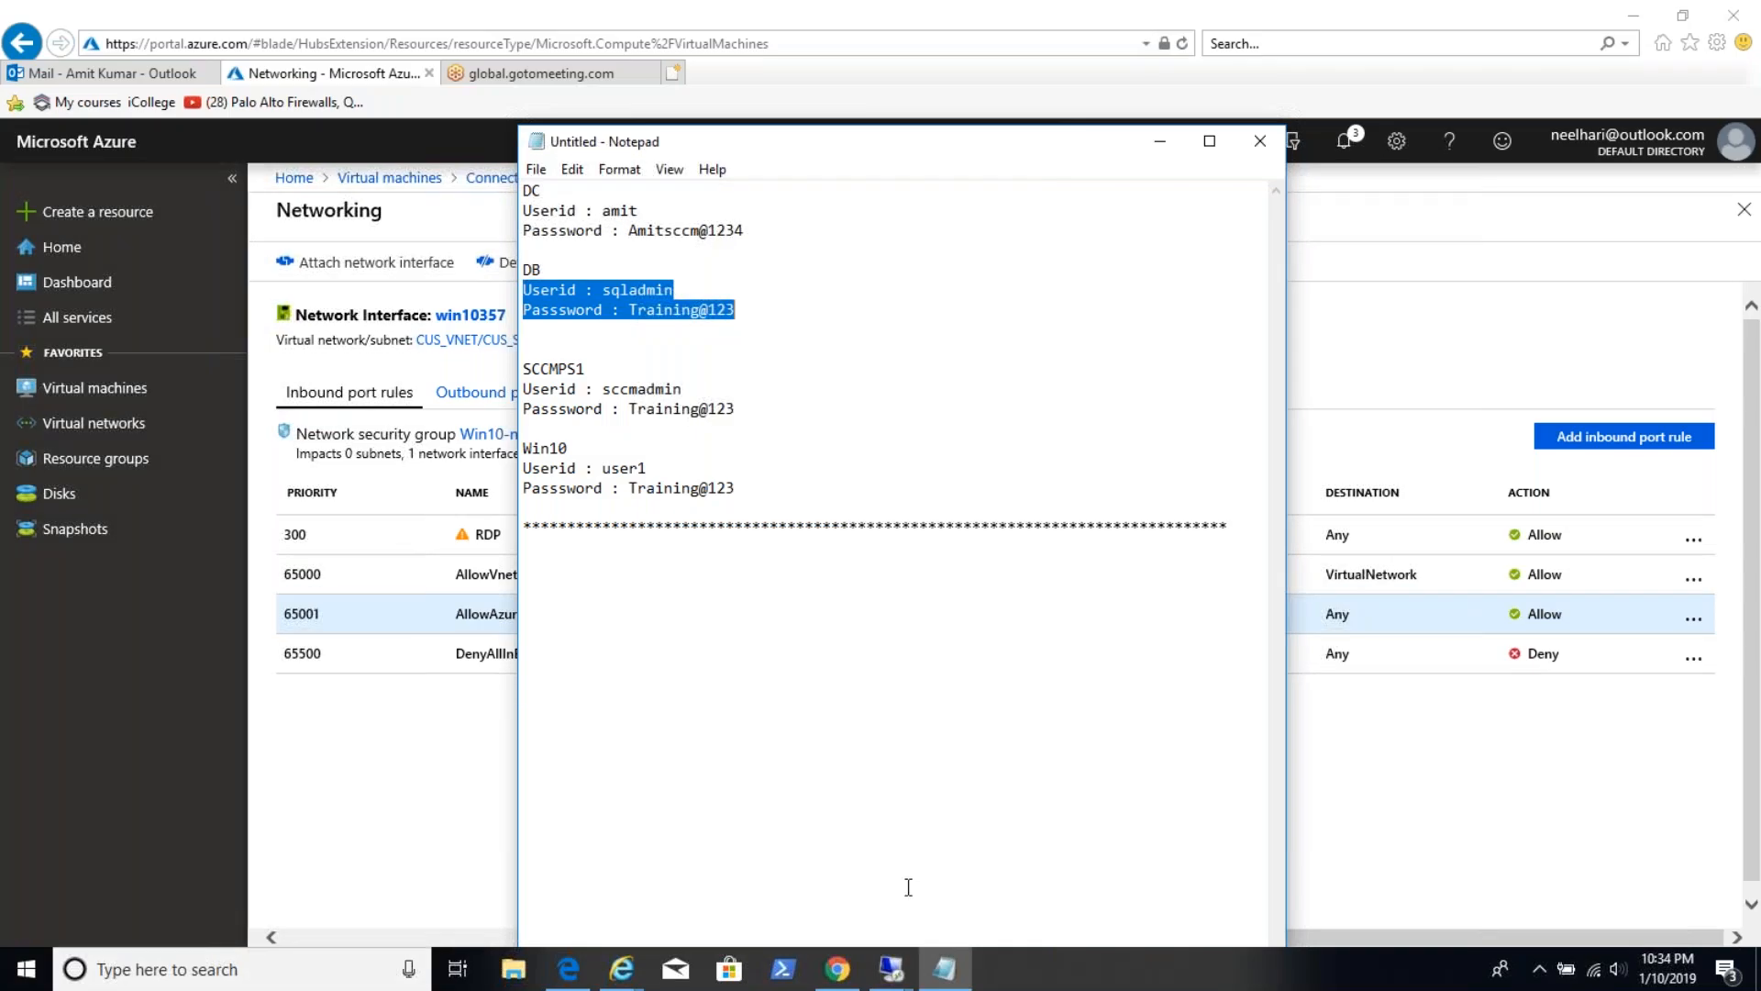
left_click(893, 970)
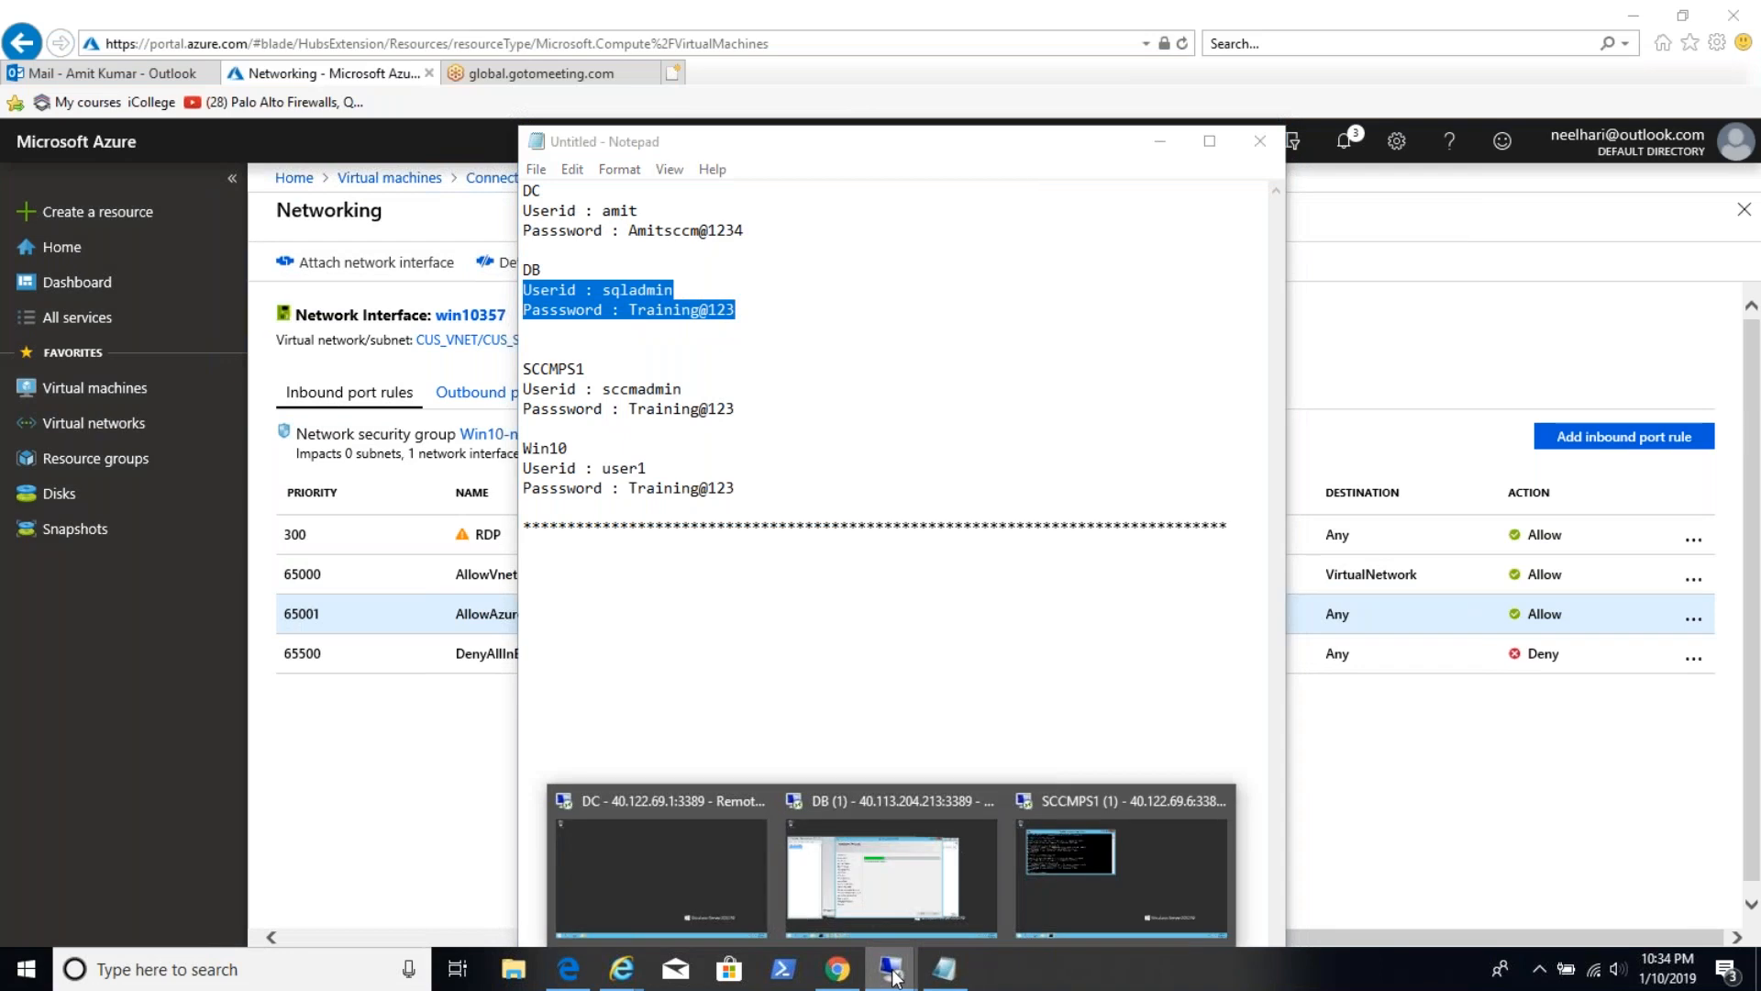
left_click(840, 935)
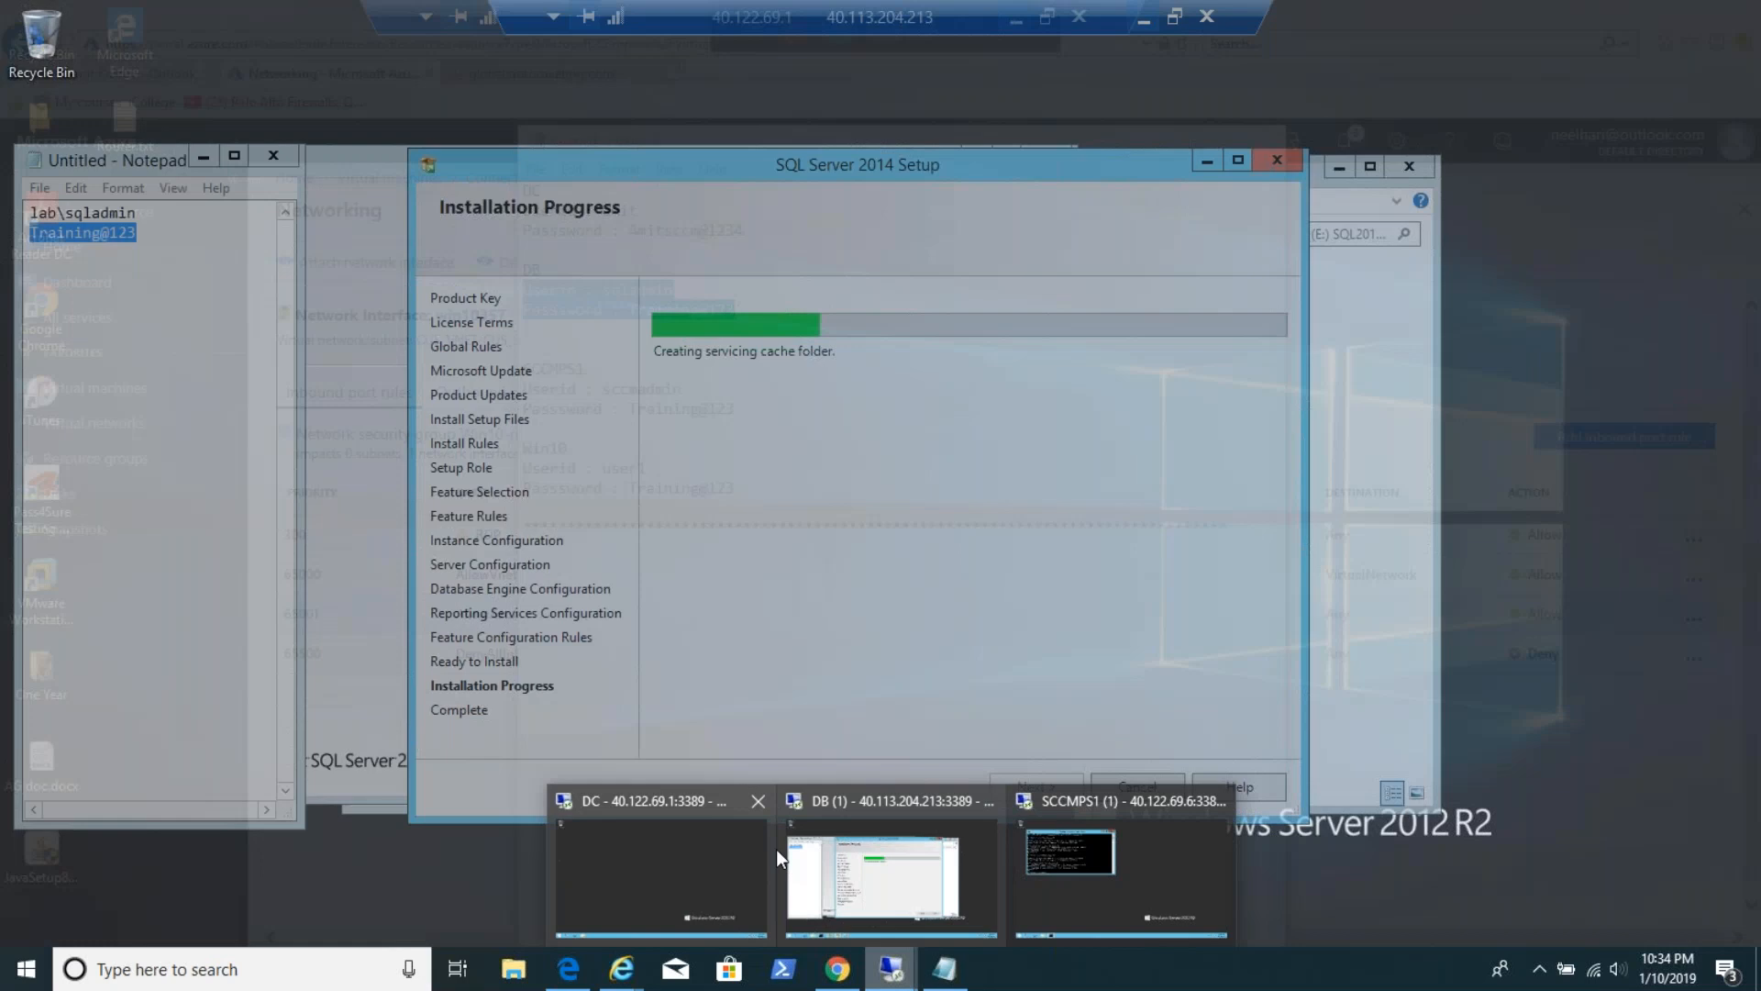
left_click(1121, 871)
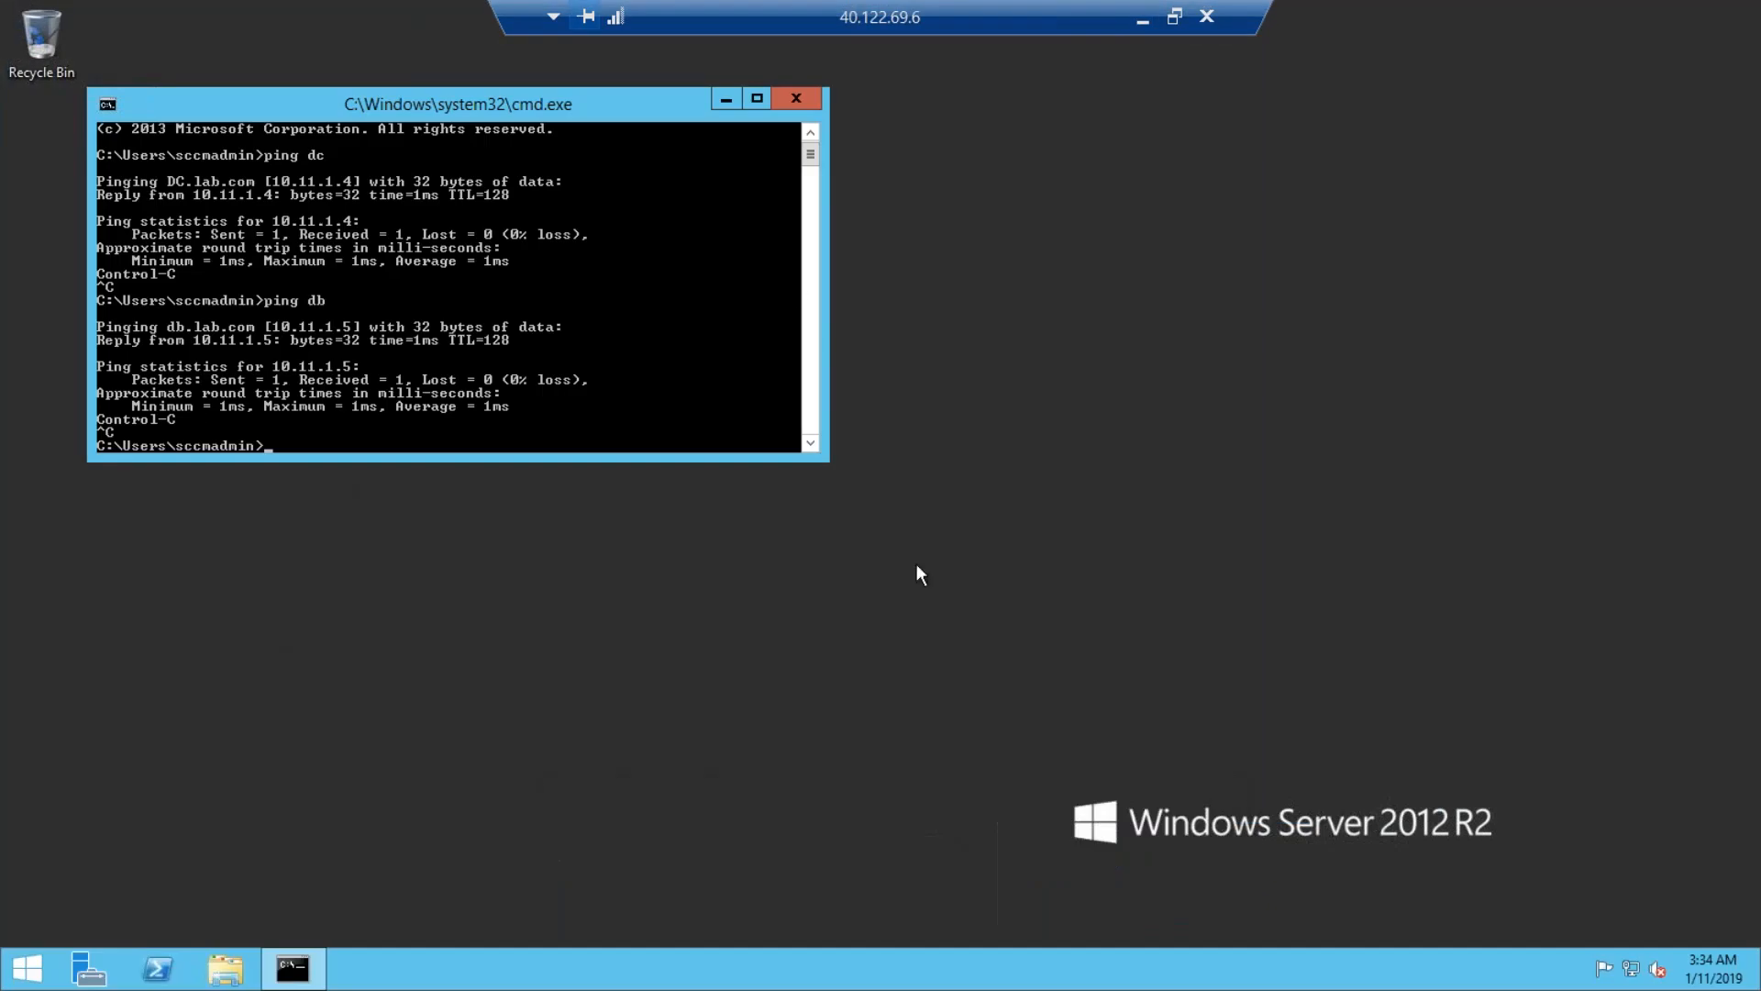
left_click(798, 99)
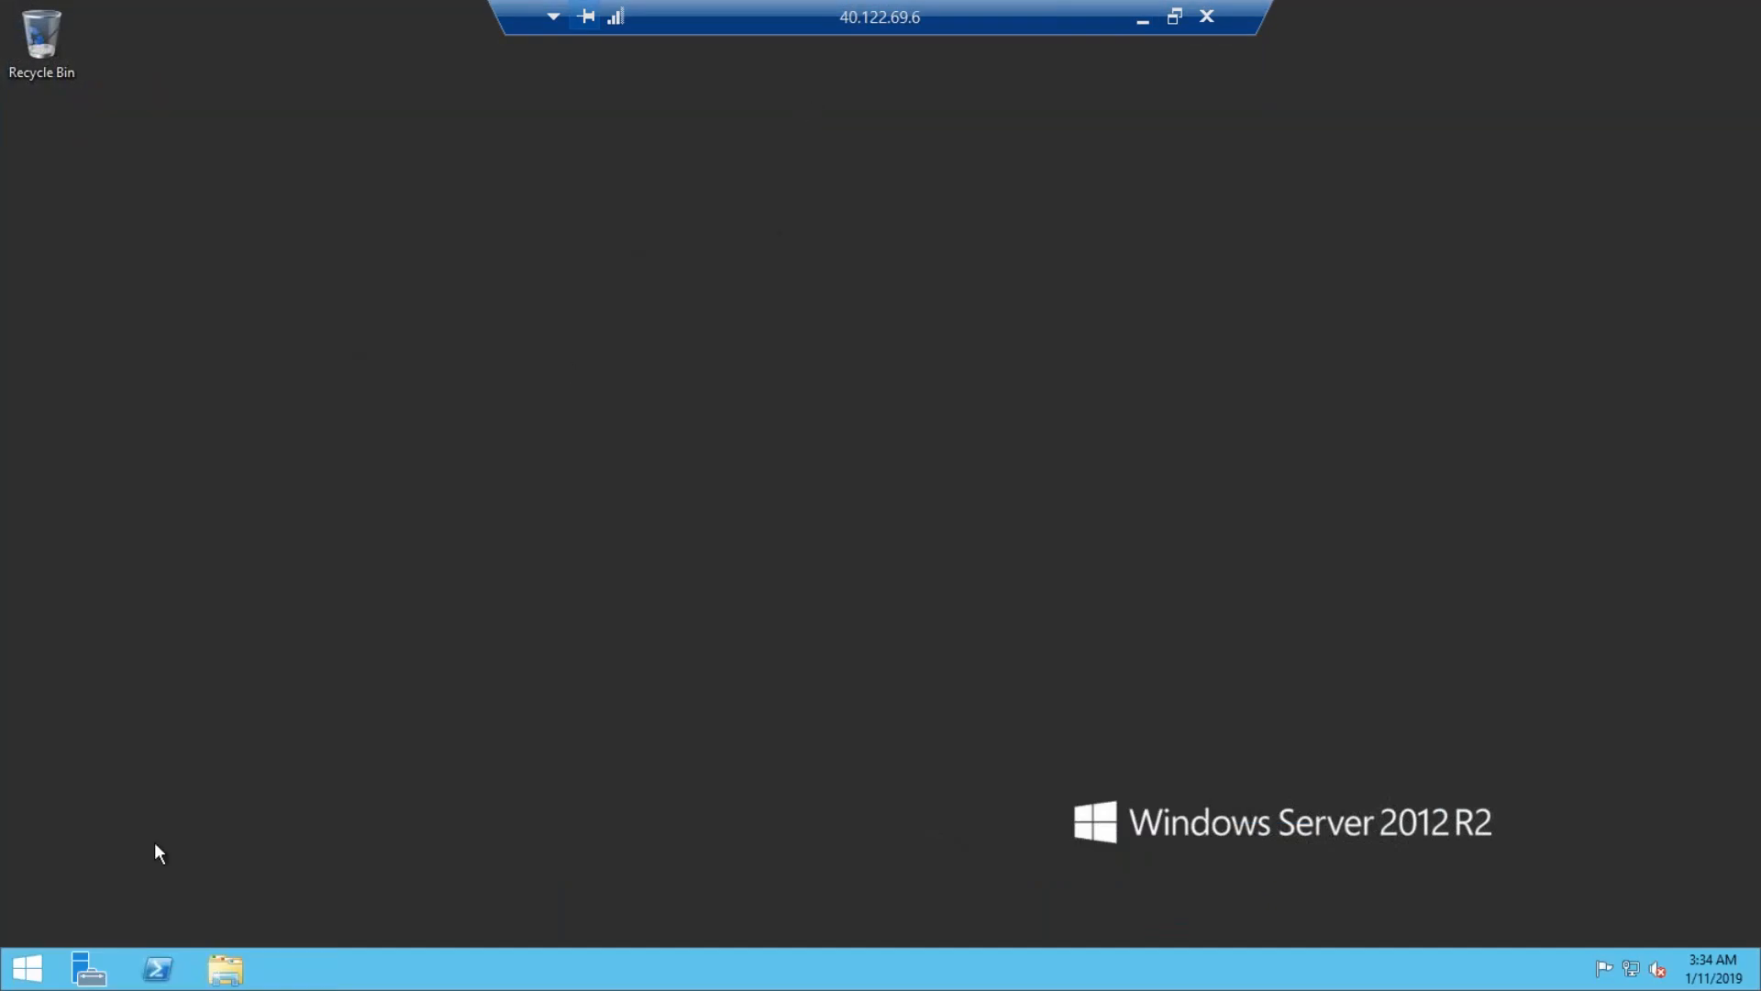
right_click(35, 961)
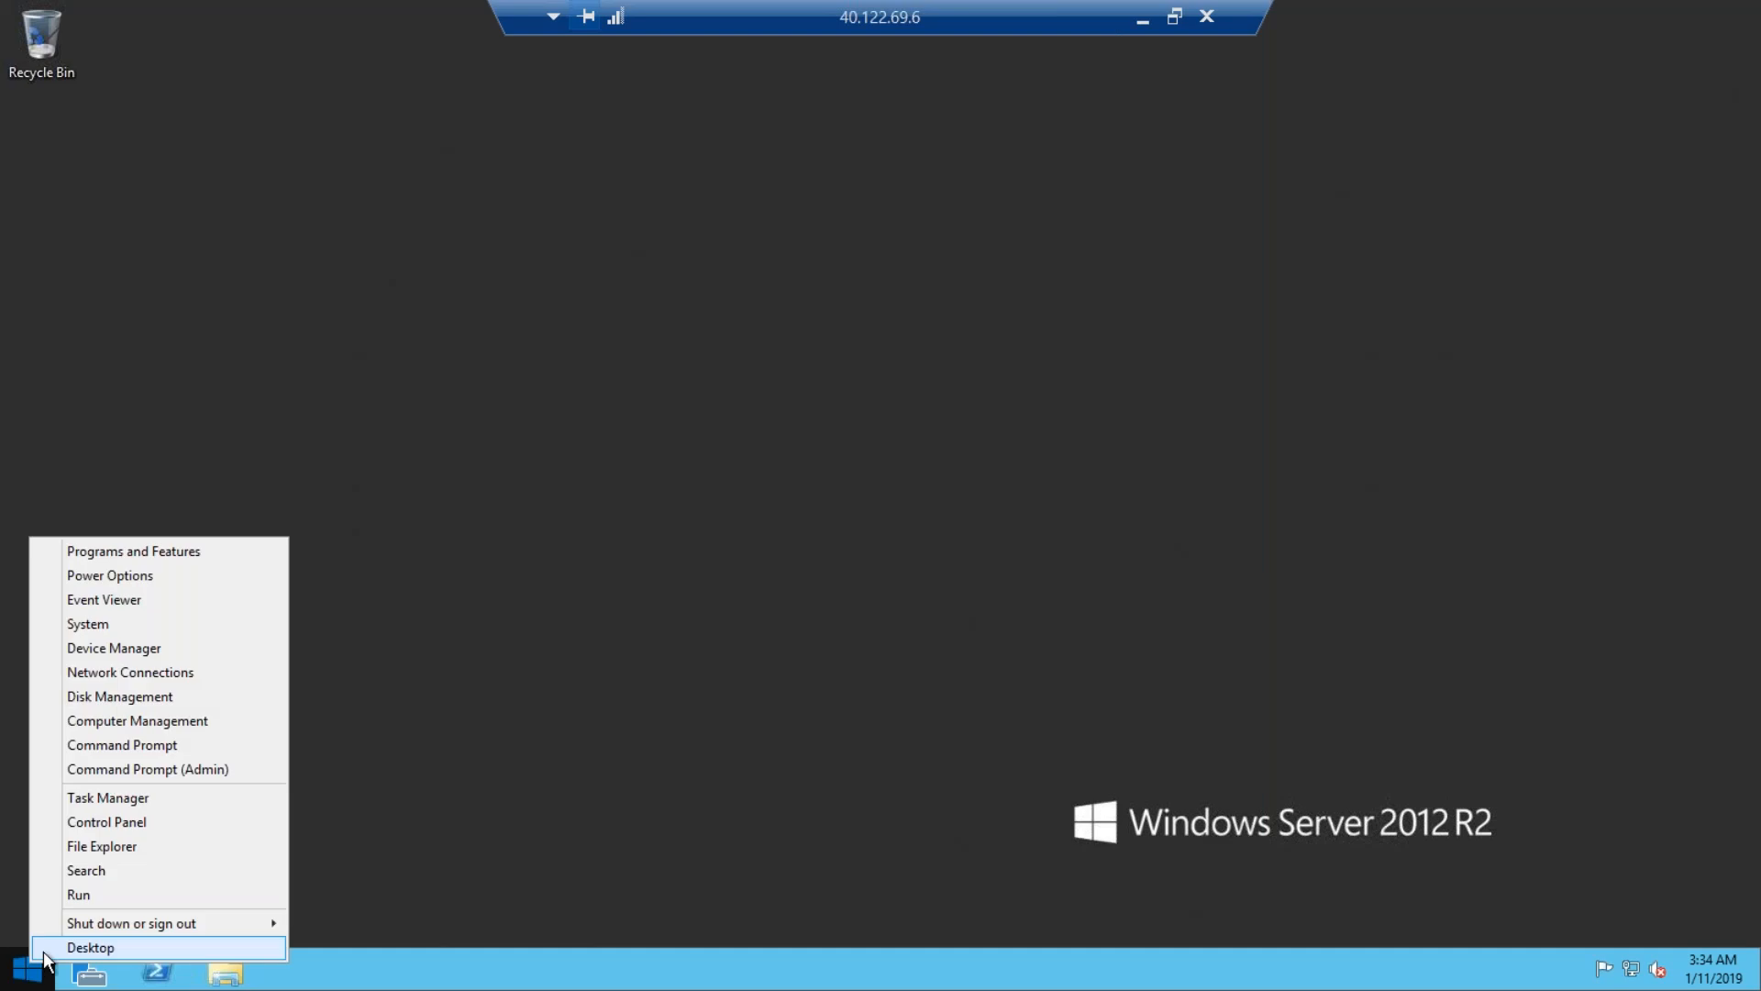
left_click(99, 897)
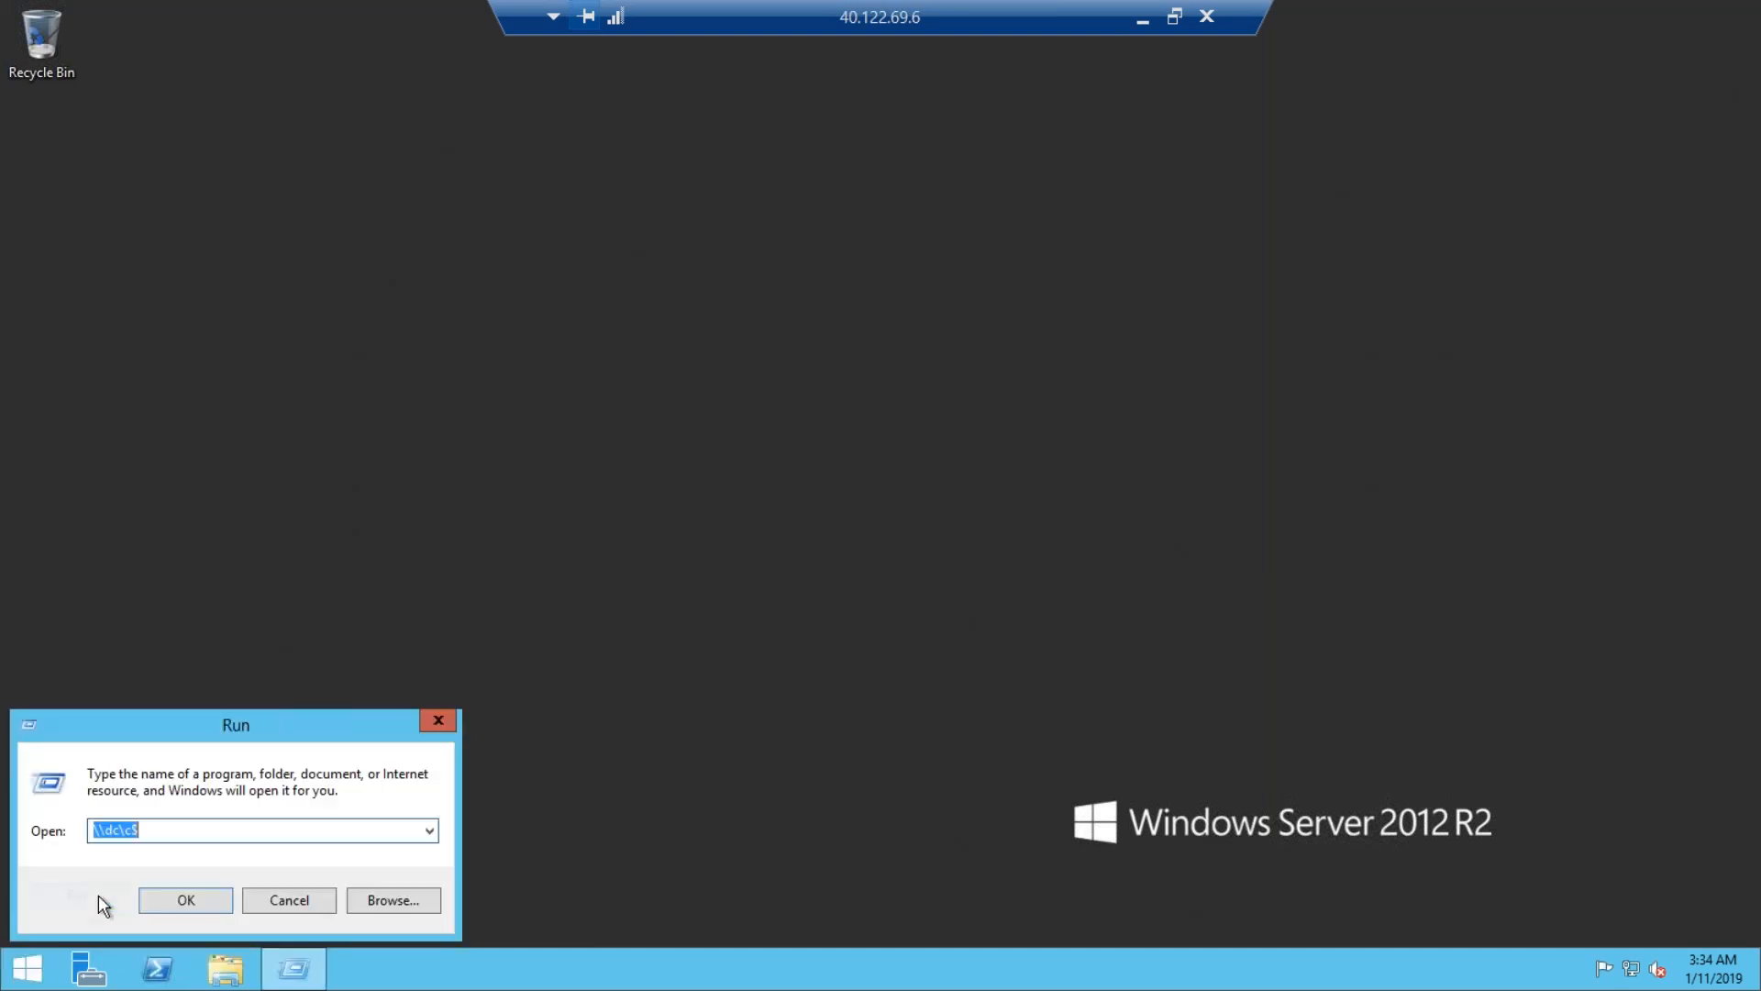
type("www.google.com")
key("Return")
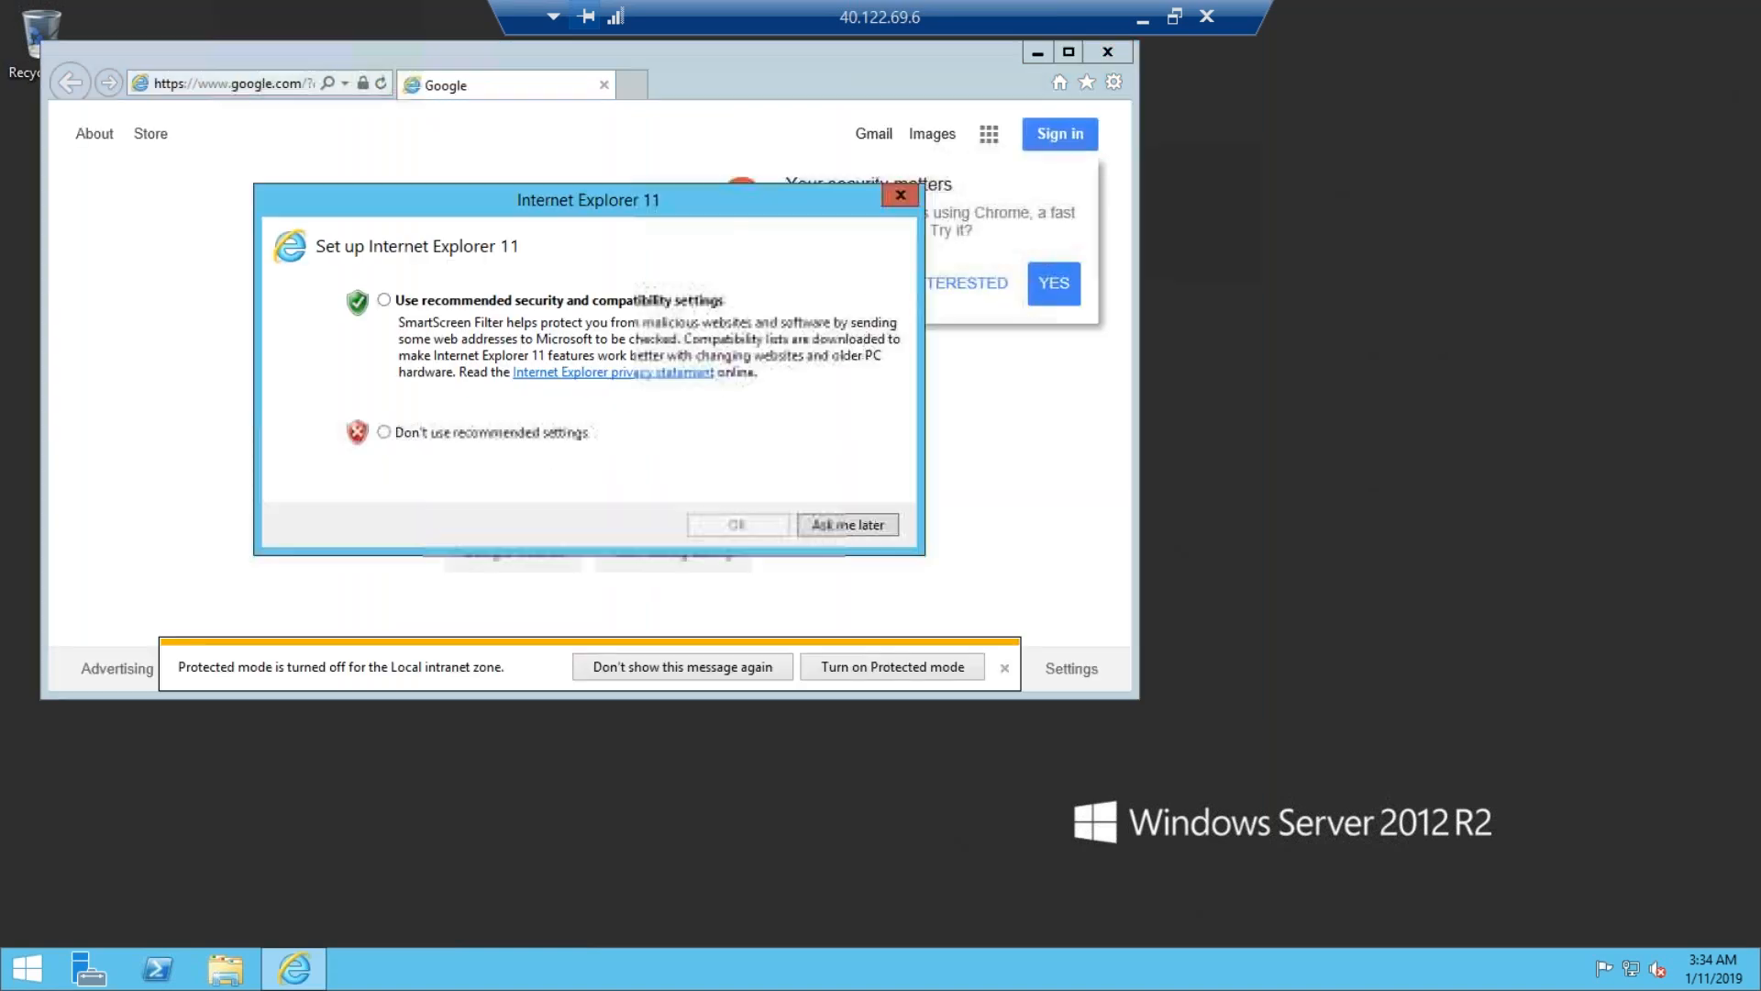
left_click(835, 519)
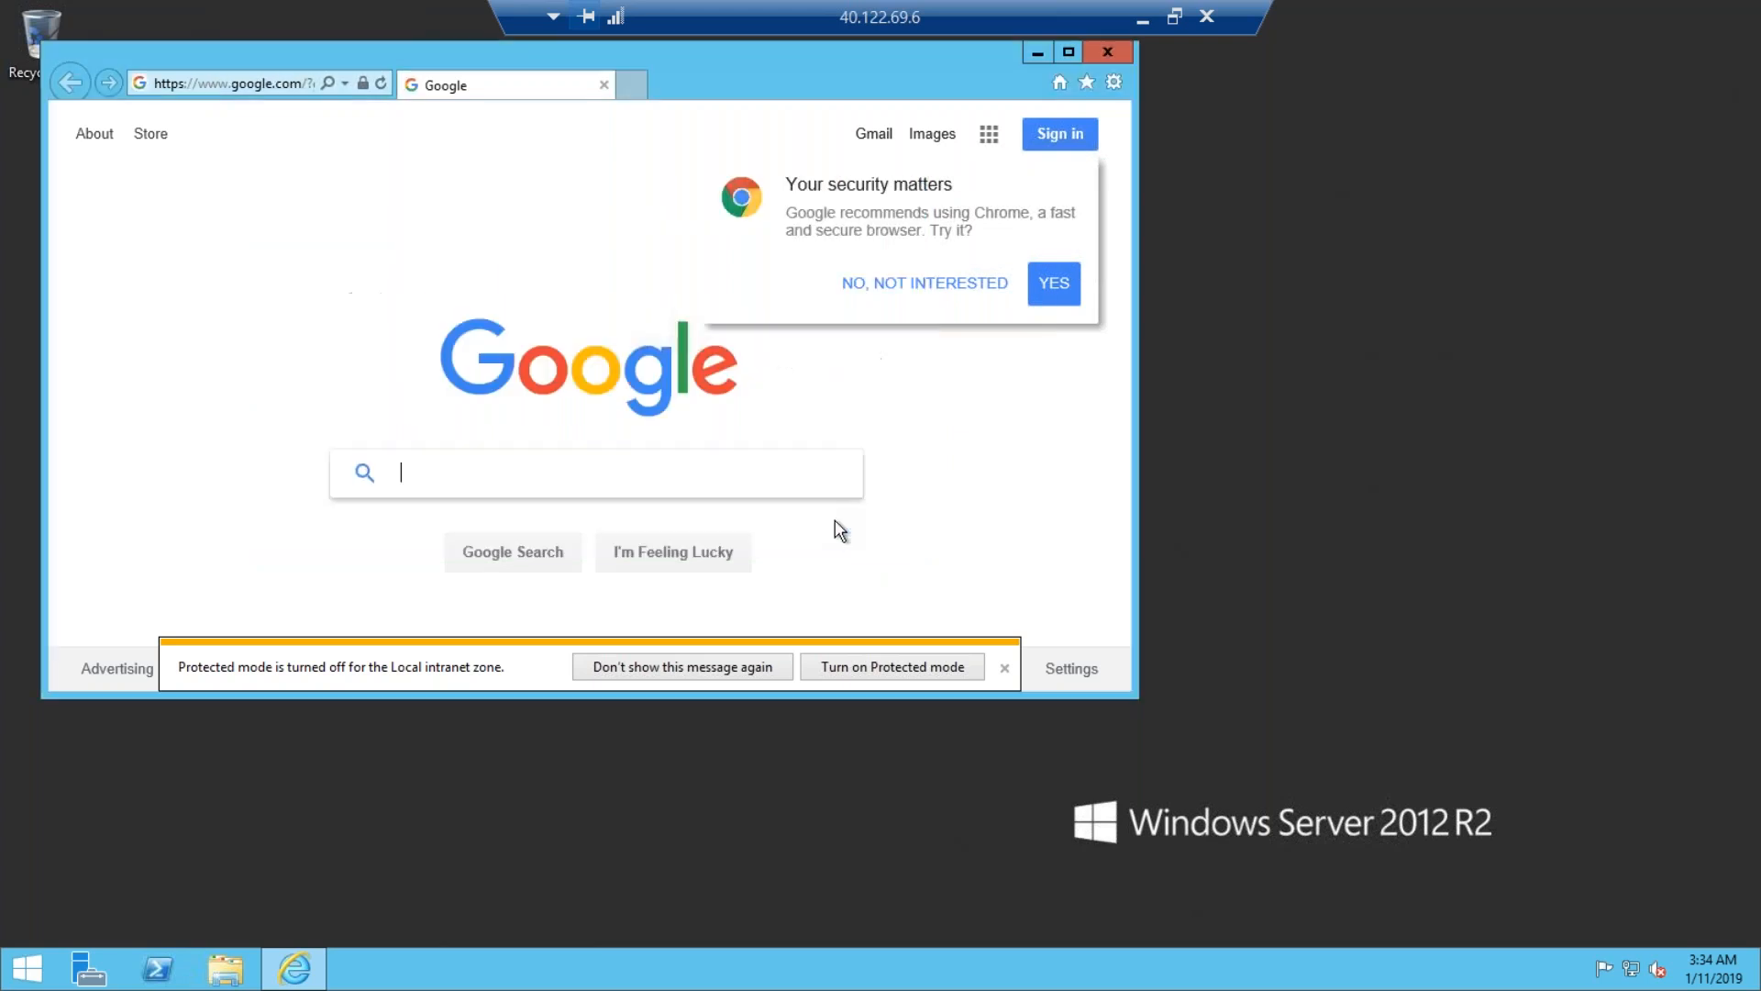
left_click(1004, 670)
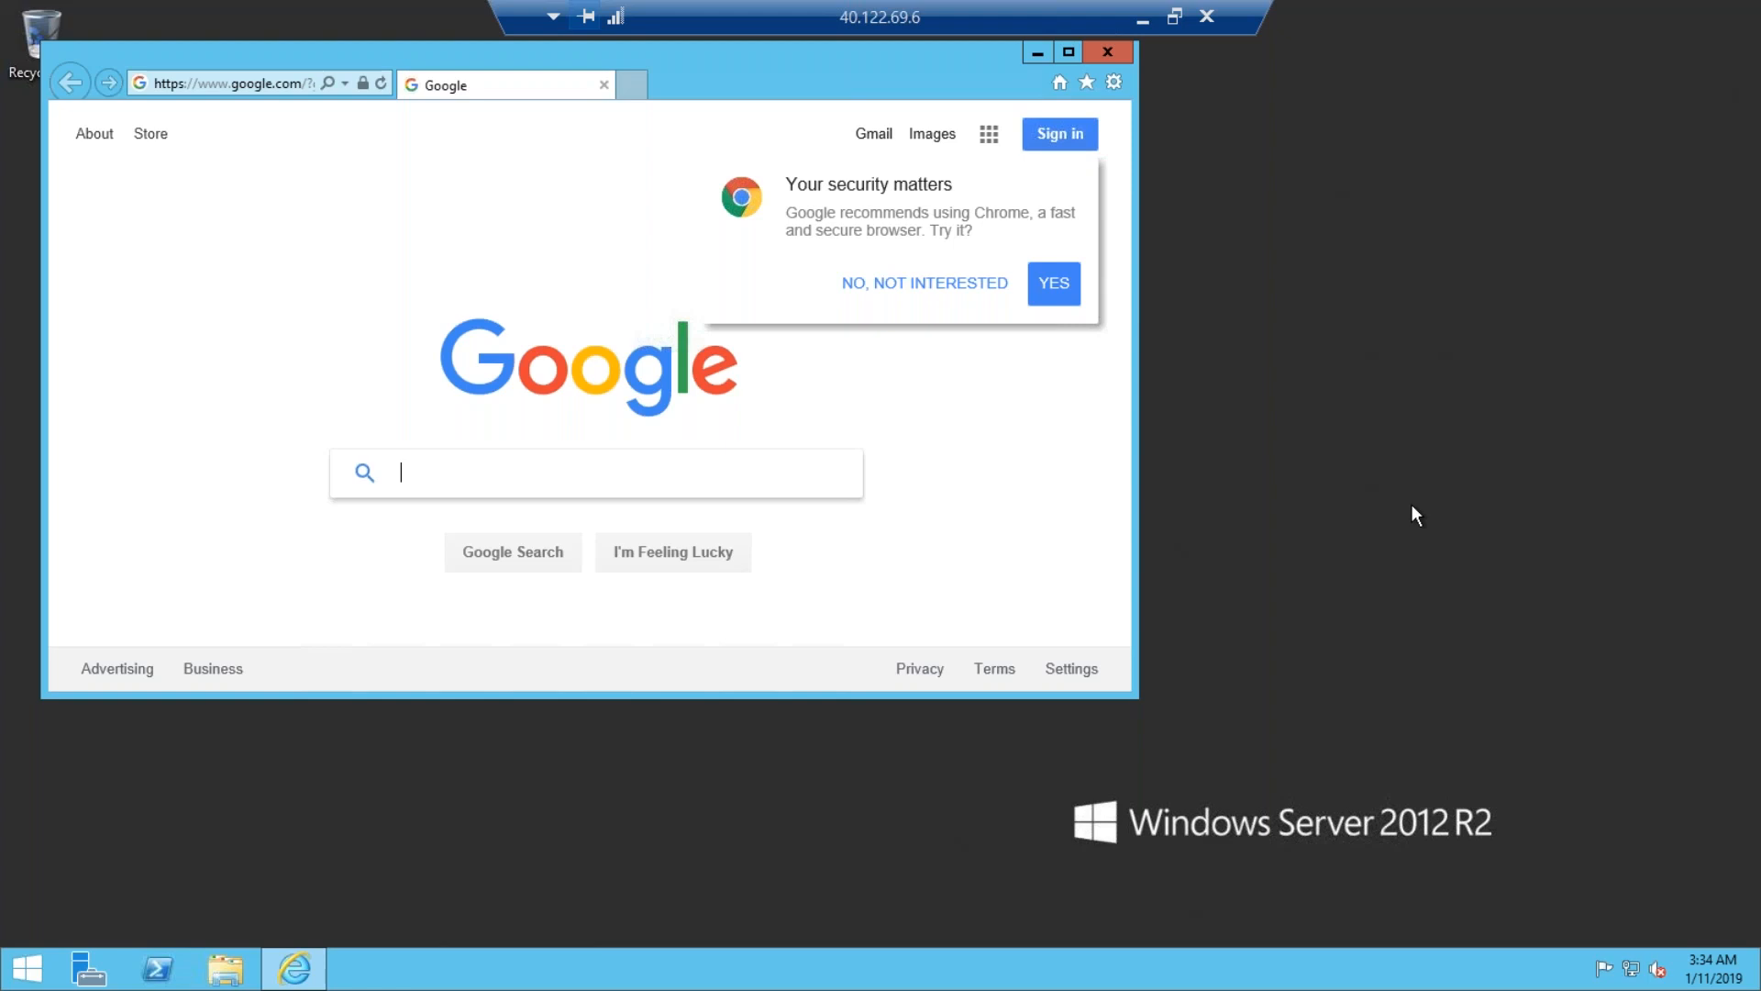
left_click(1443, 560)
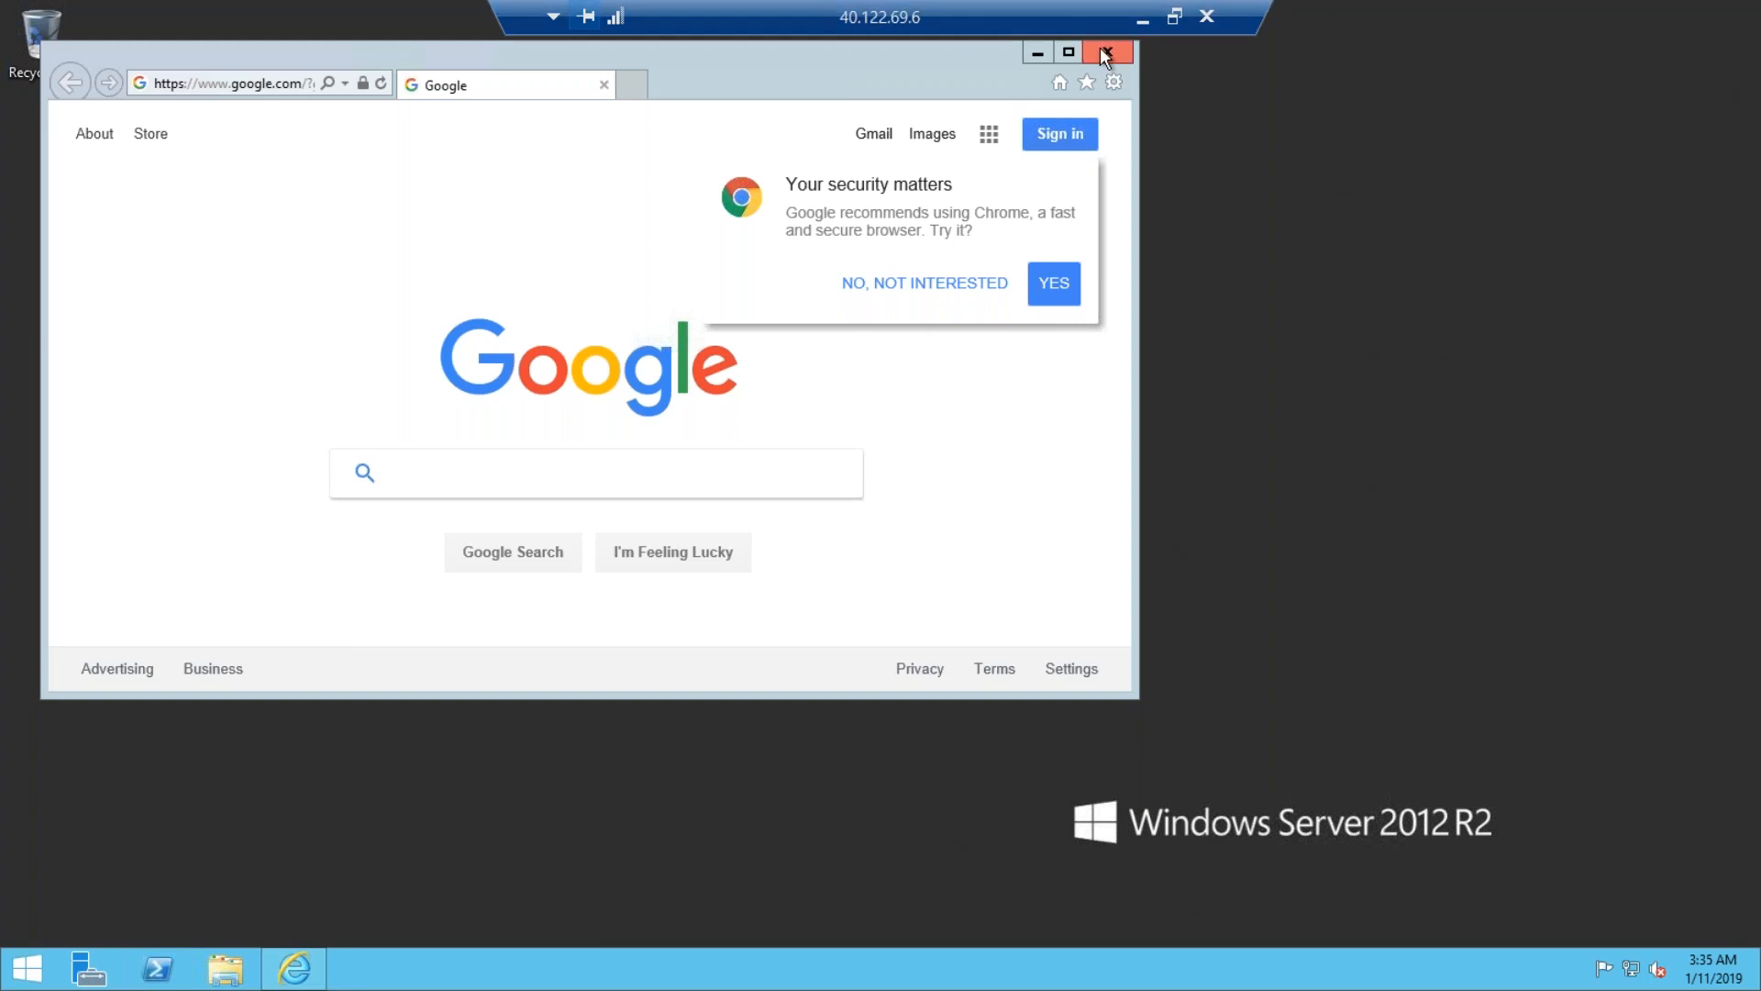
Leave the SCCMPS1 session and minimize the Azure portal and Notepad windows on the local computer.
left_click(1140, 24)
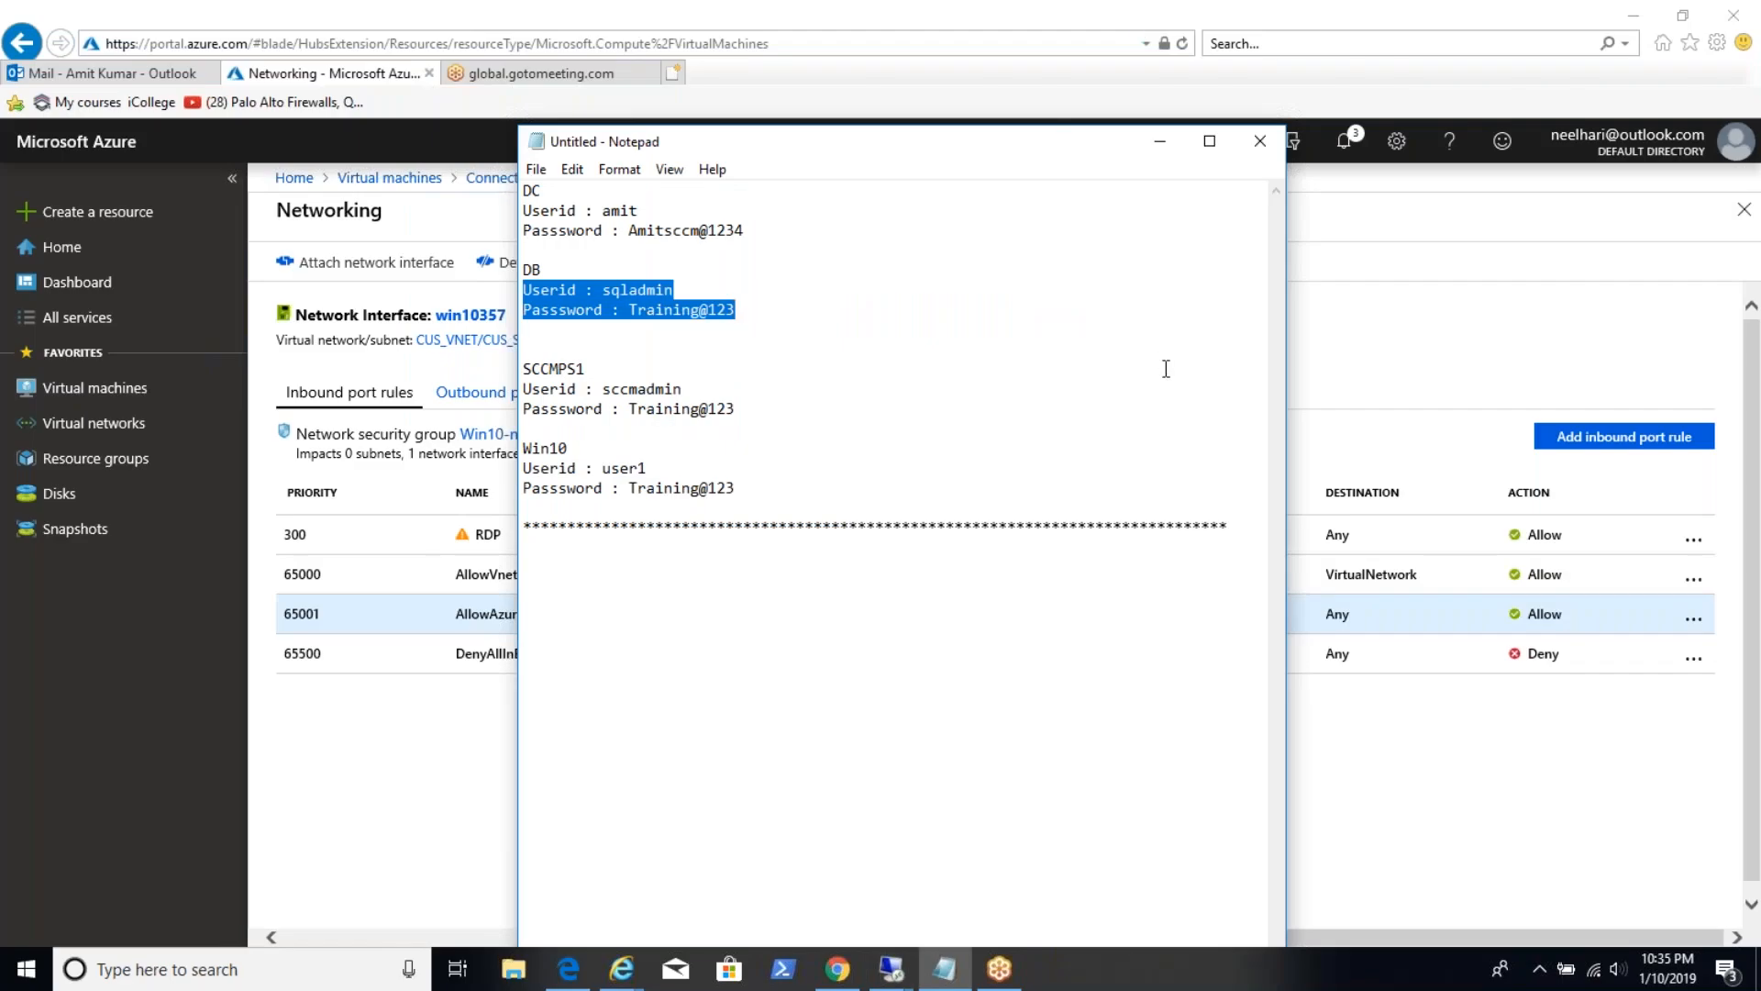
left_click(1005, 970)
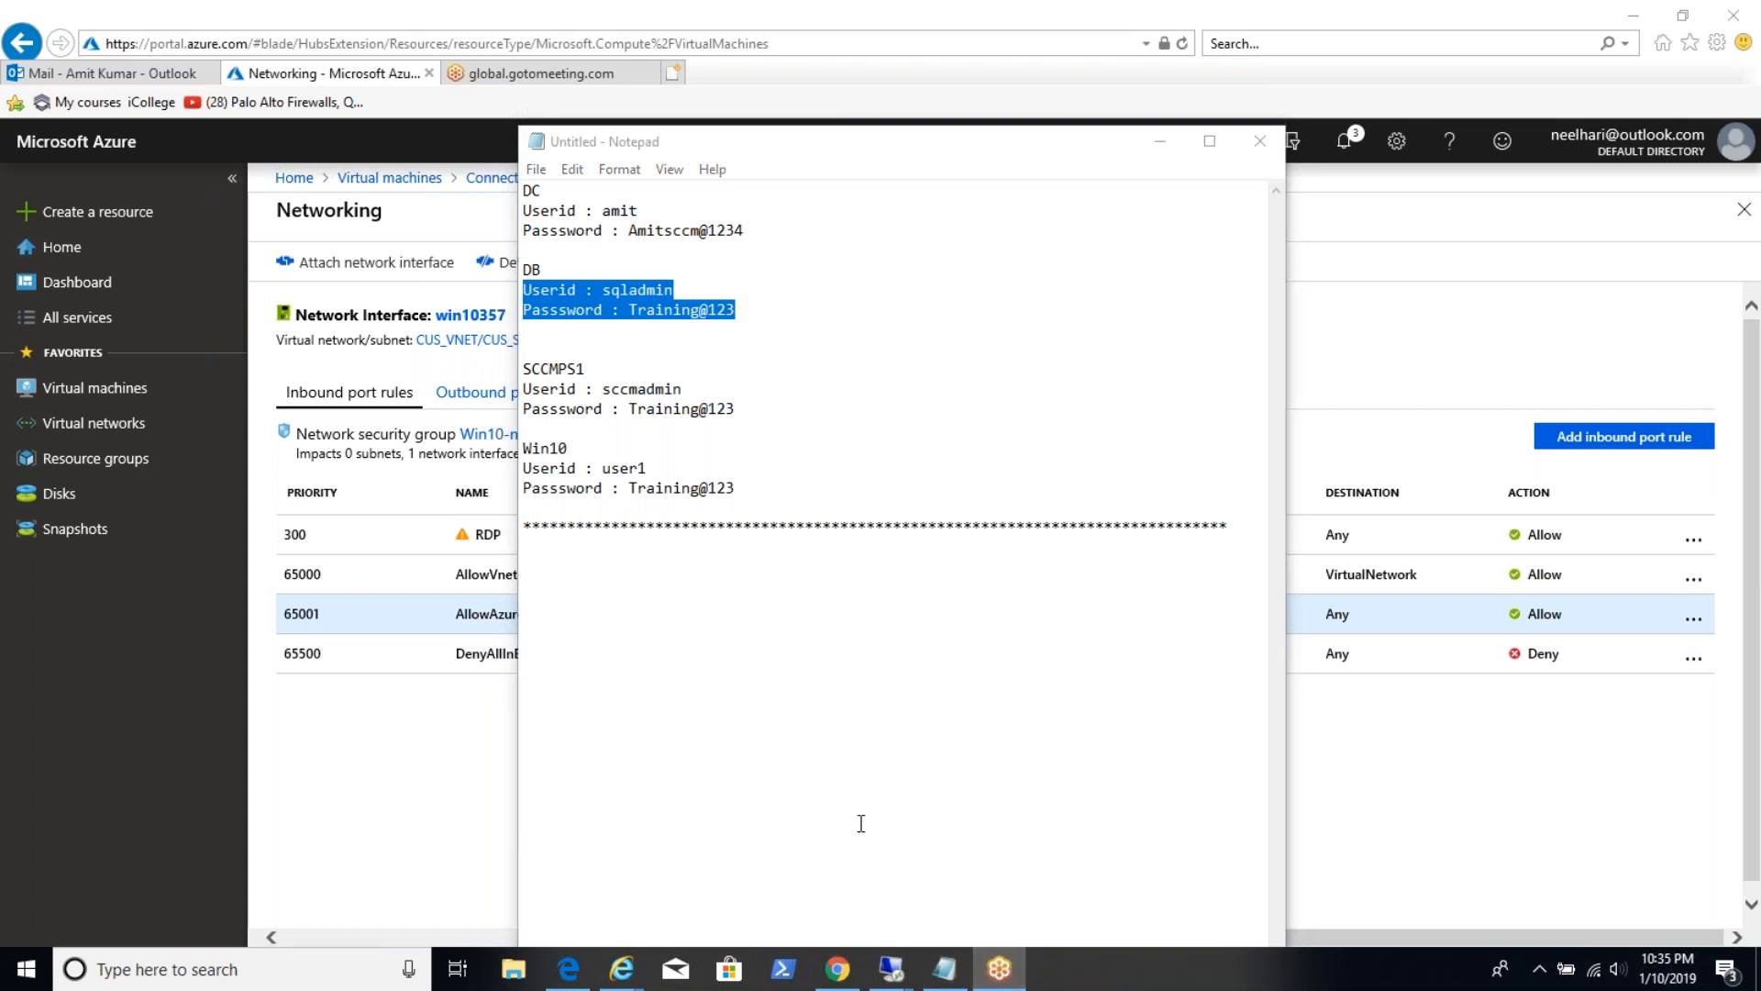
left_click(1636, 16)
left_click(1639, 18)
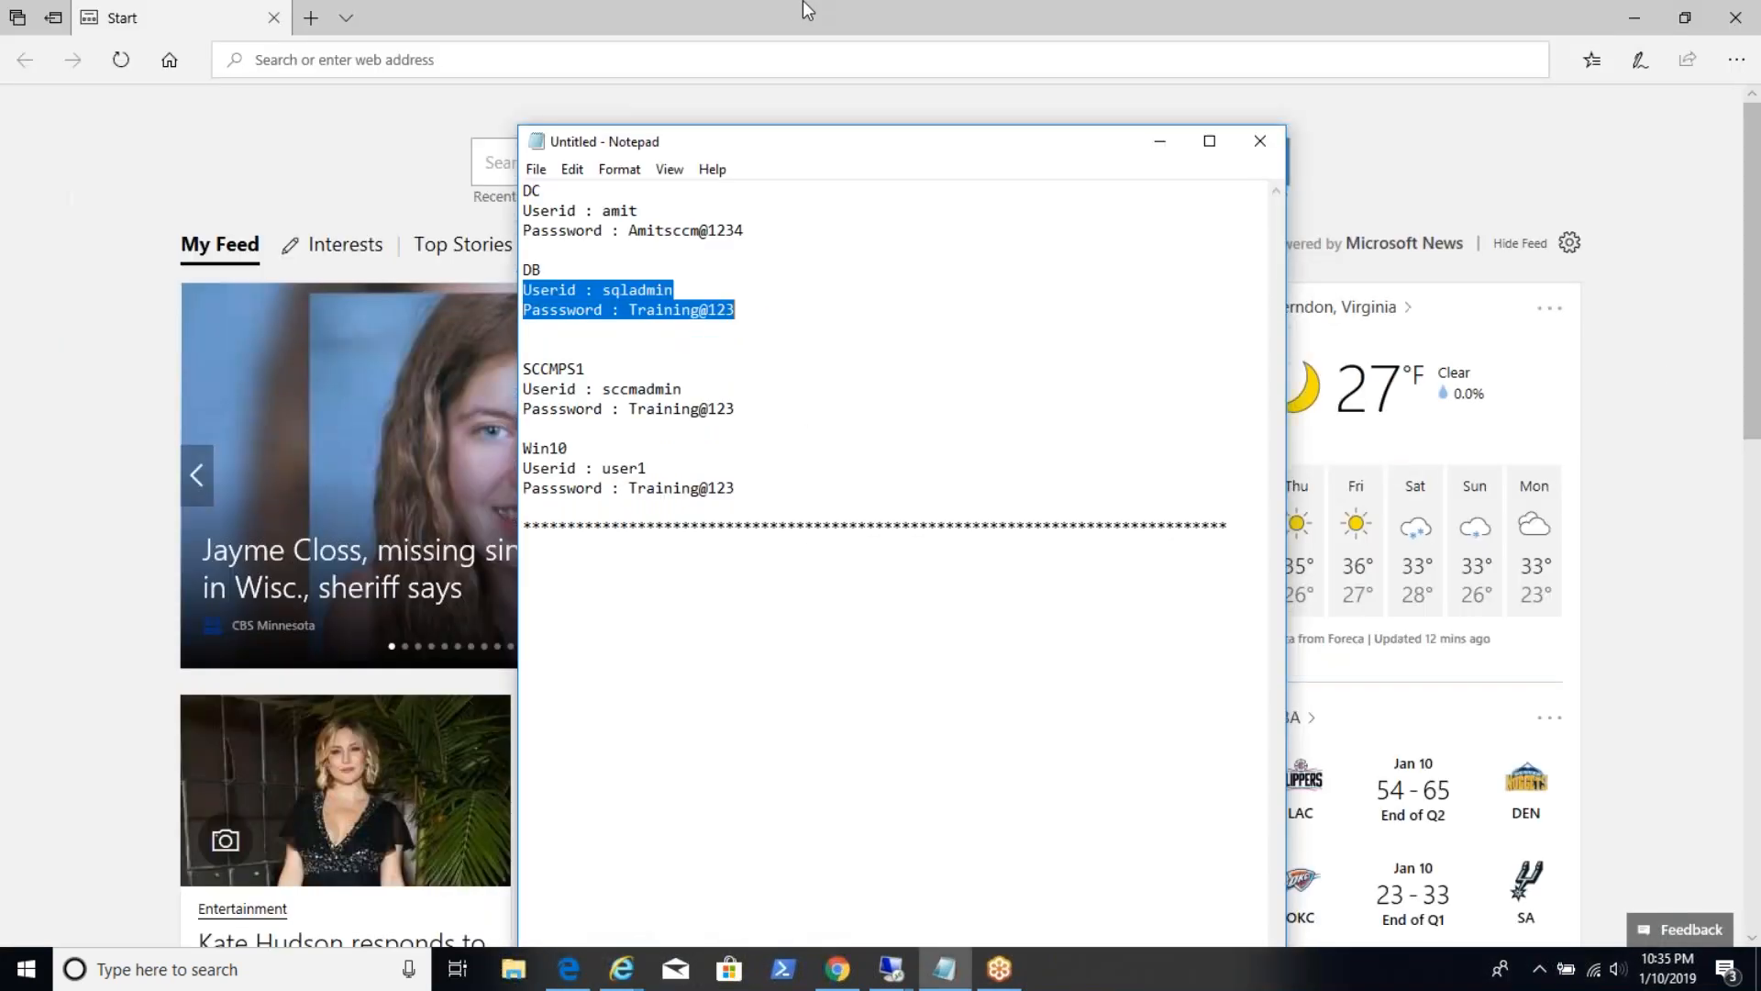
left_click(807, 7)
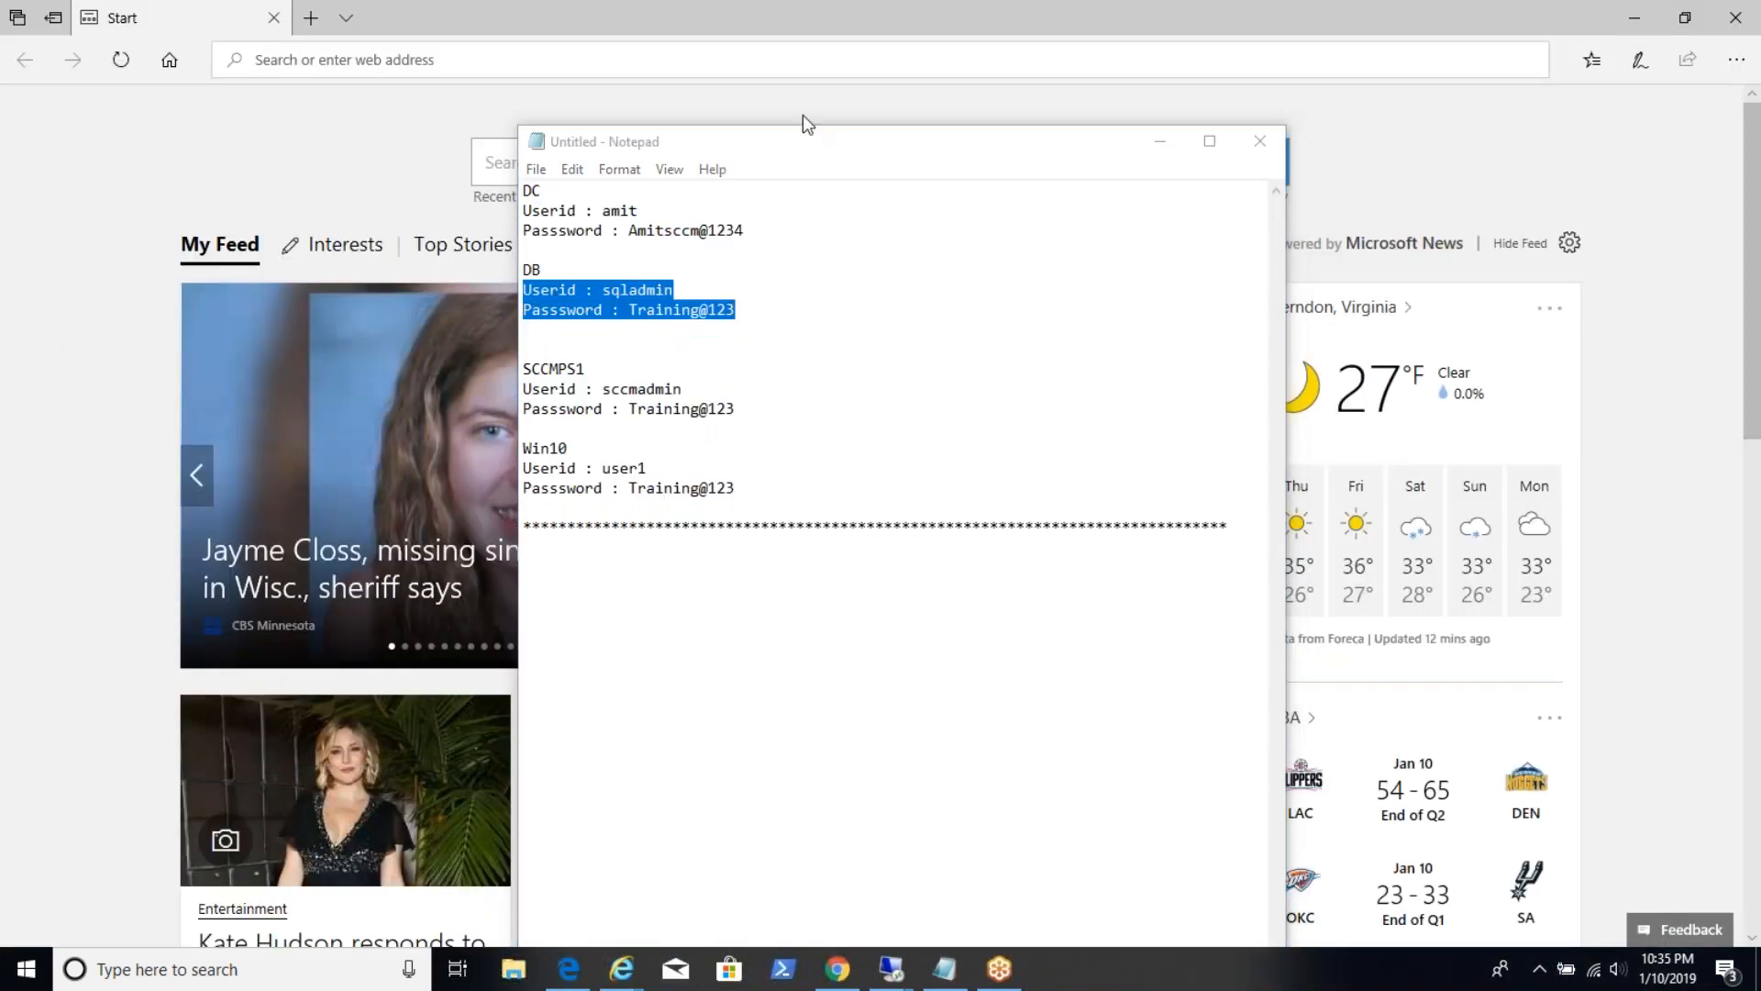
left_click(1165, 151)
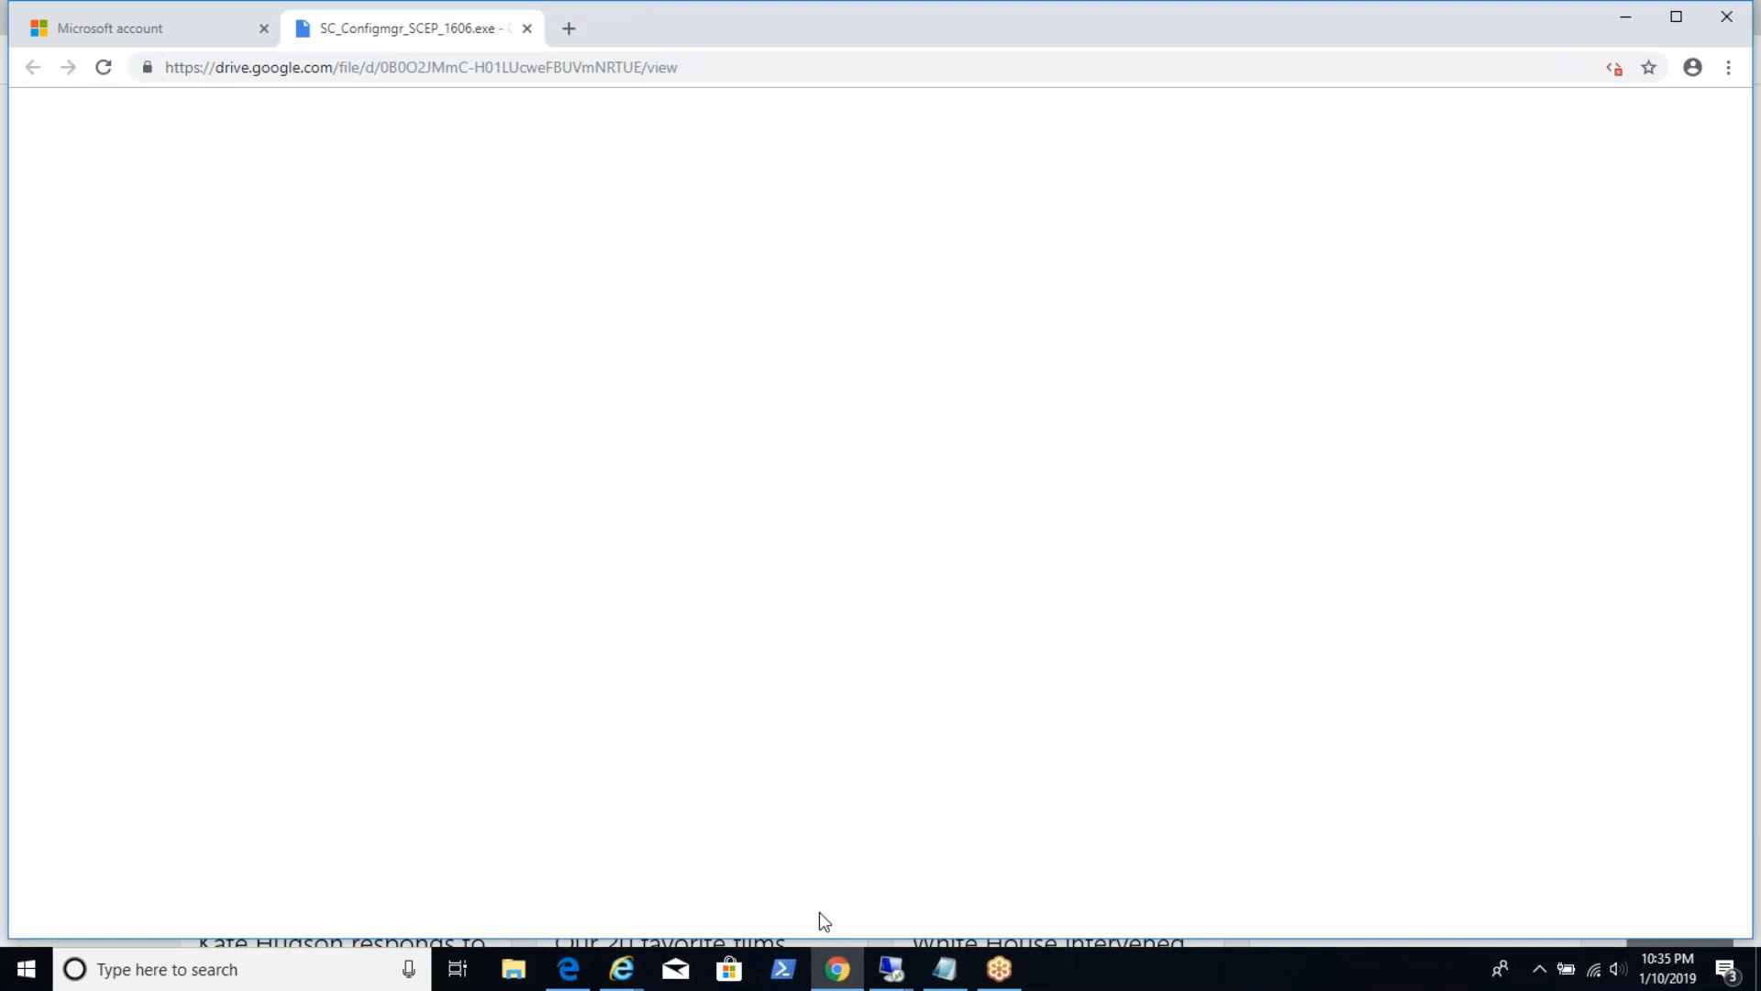
Copy the Google Drive address of SC_Configmgr_SCEP_1606.exe from Chrome and return to the SCCMPS1 remote session.
left_click(722, 65)
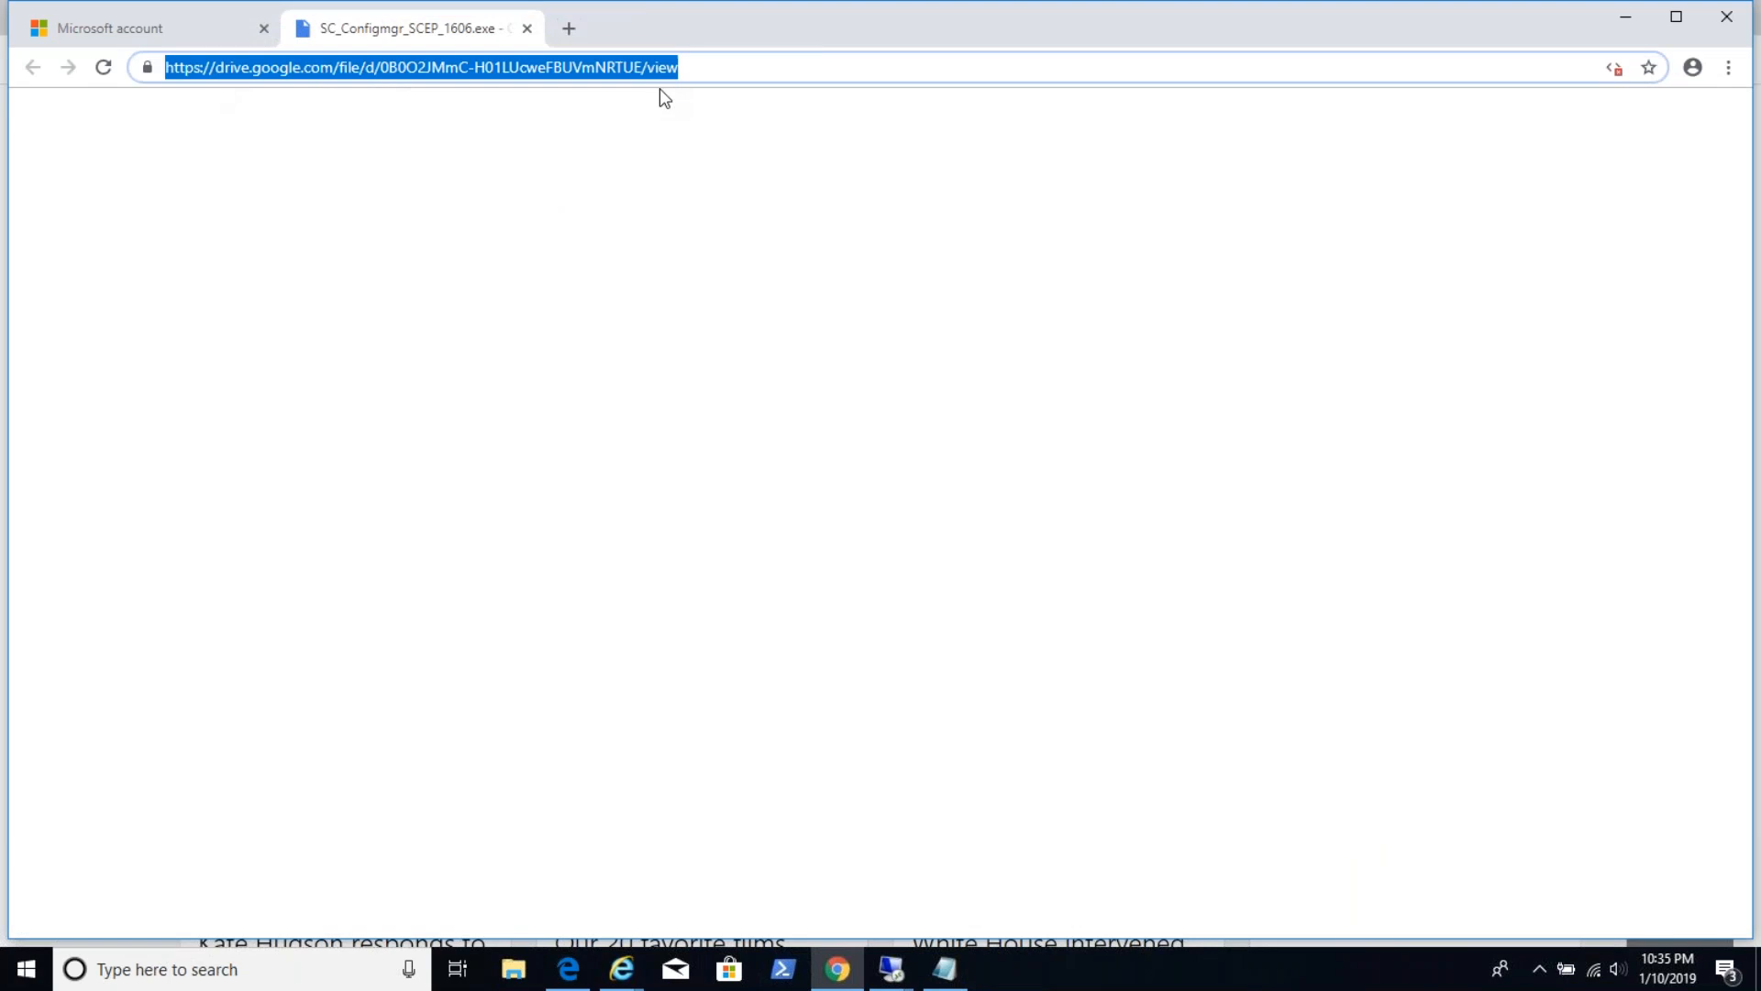
left_click(894, 970)
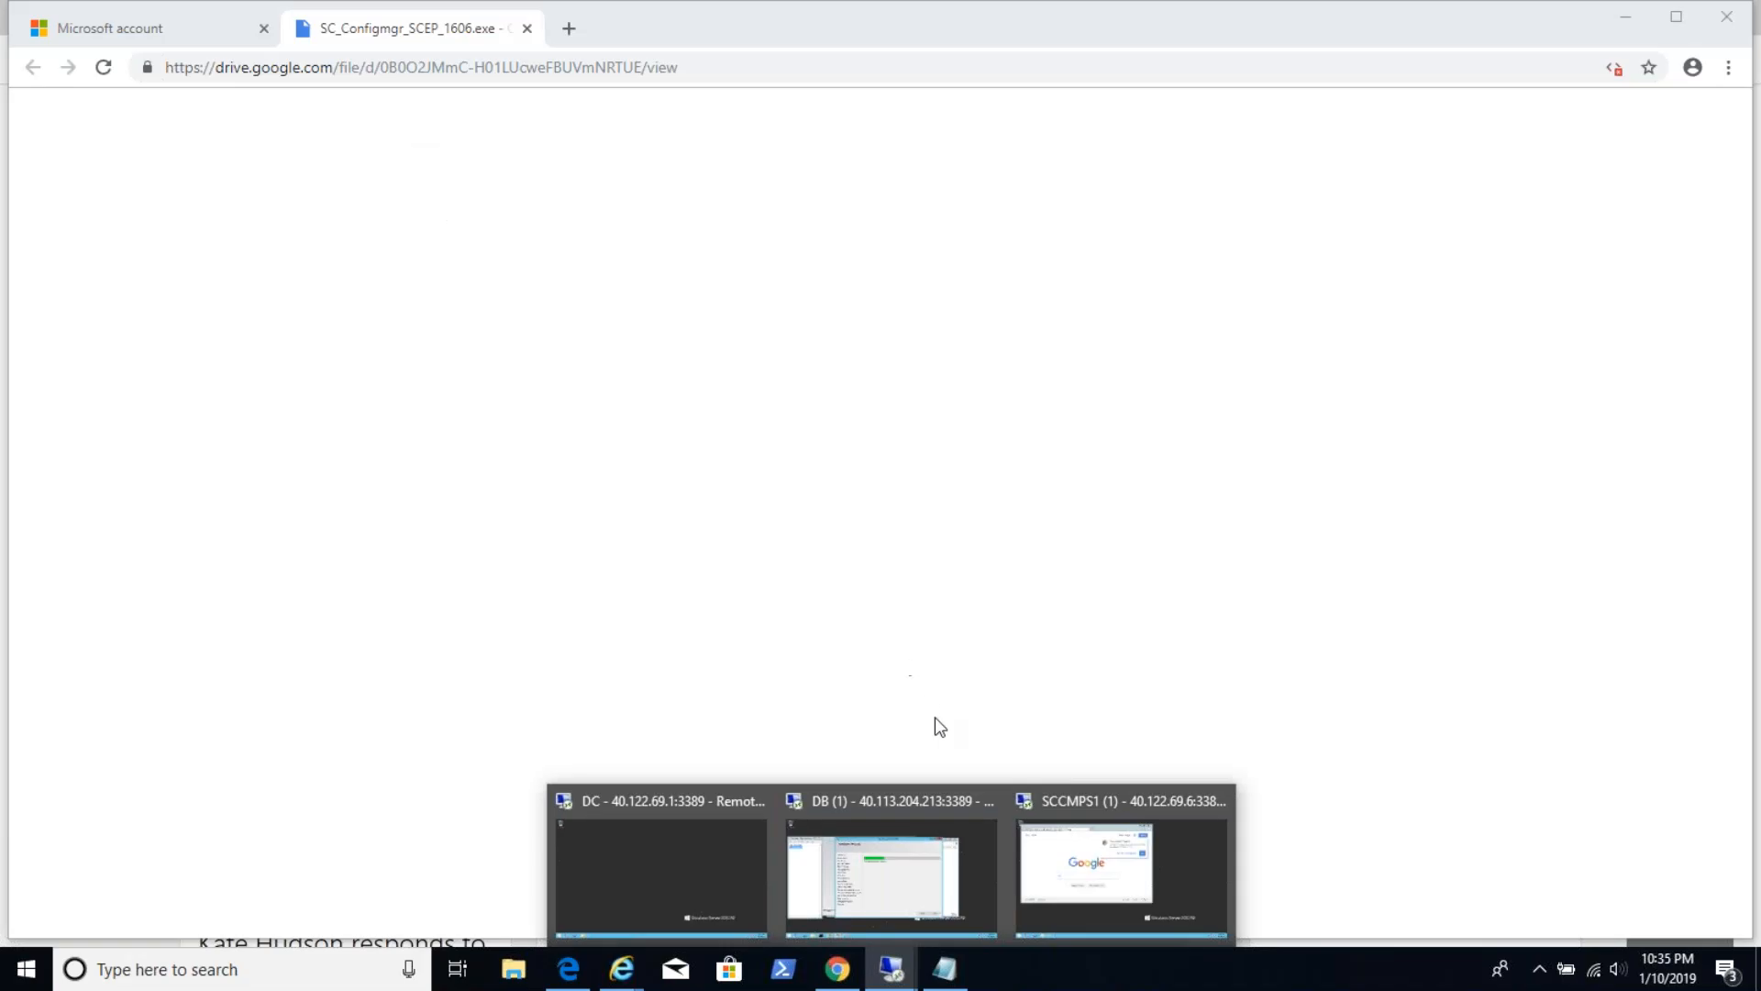
left_click(1071, 862)
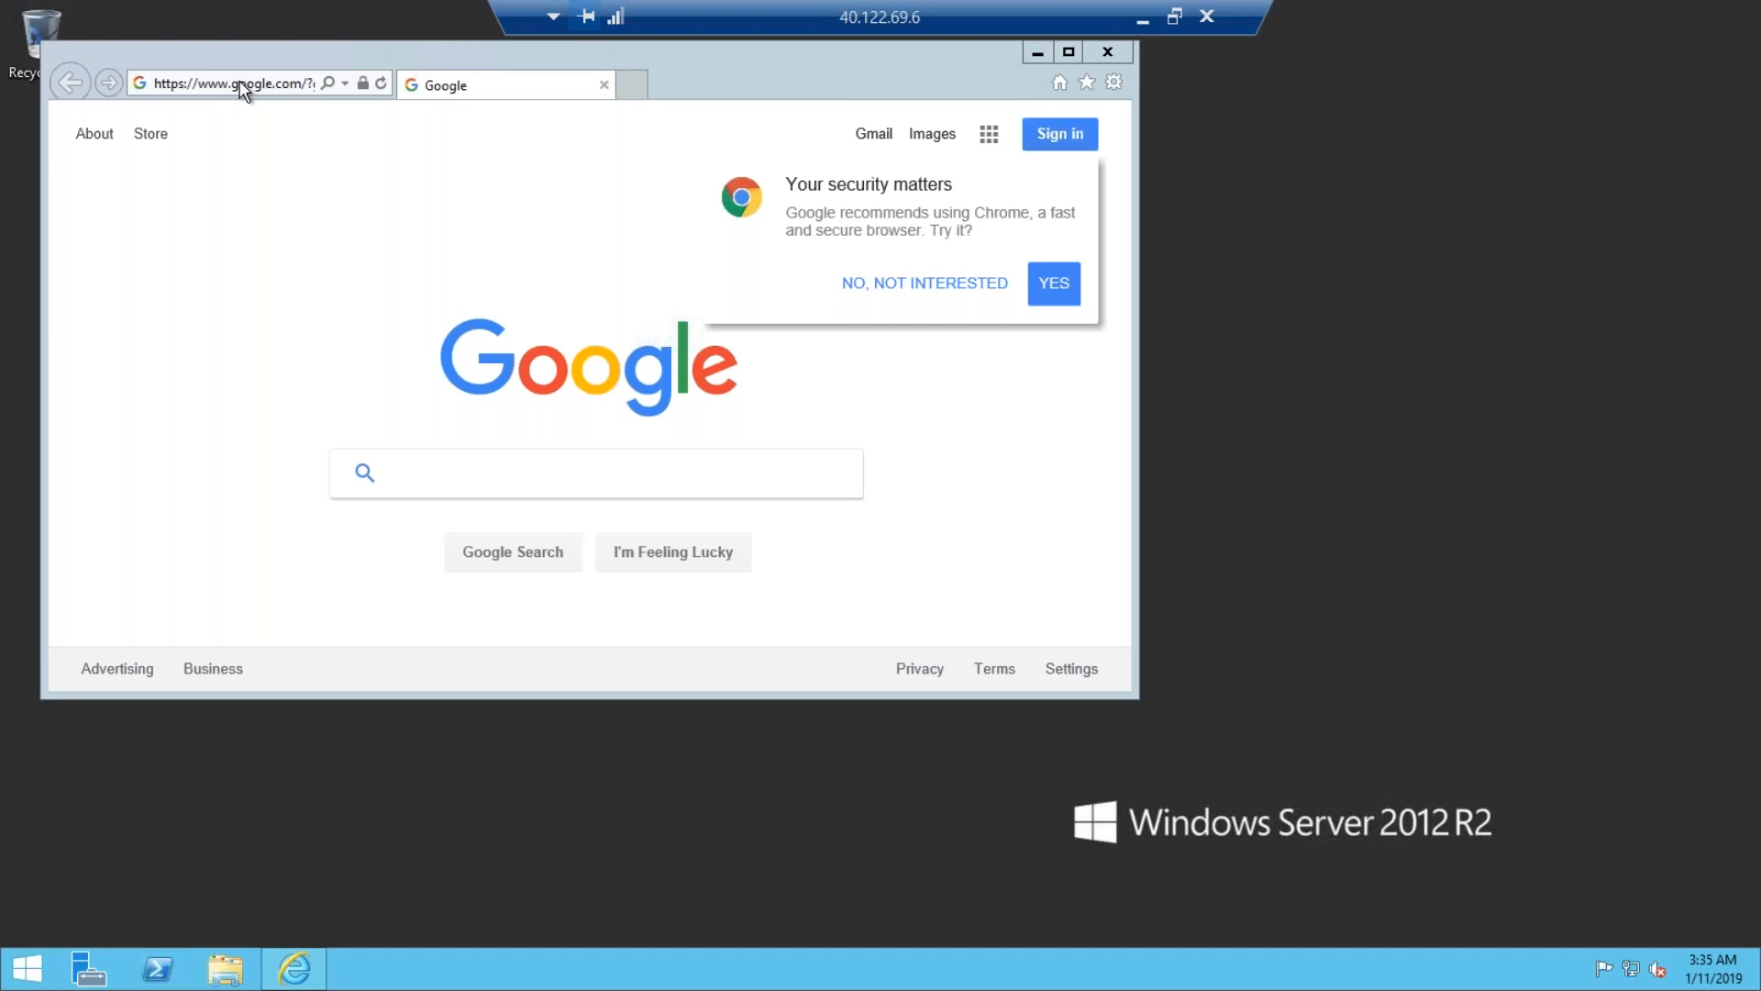
Open the copied Google Drive address in Internet Explorer, try to download SC_Configmgr_SCEP_1606.exe despite the virus-scan notice, and dismiss the security alert.
left_click(244, 86)
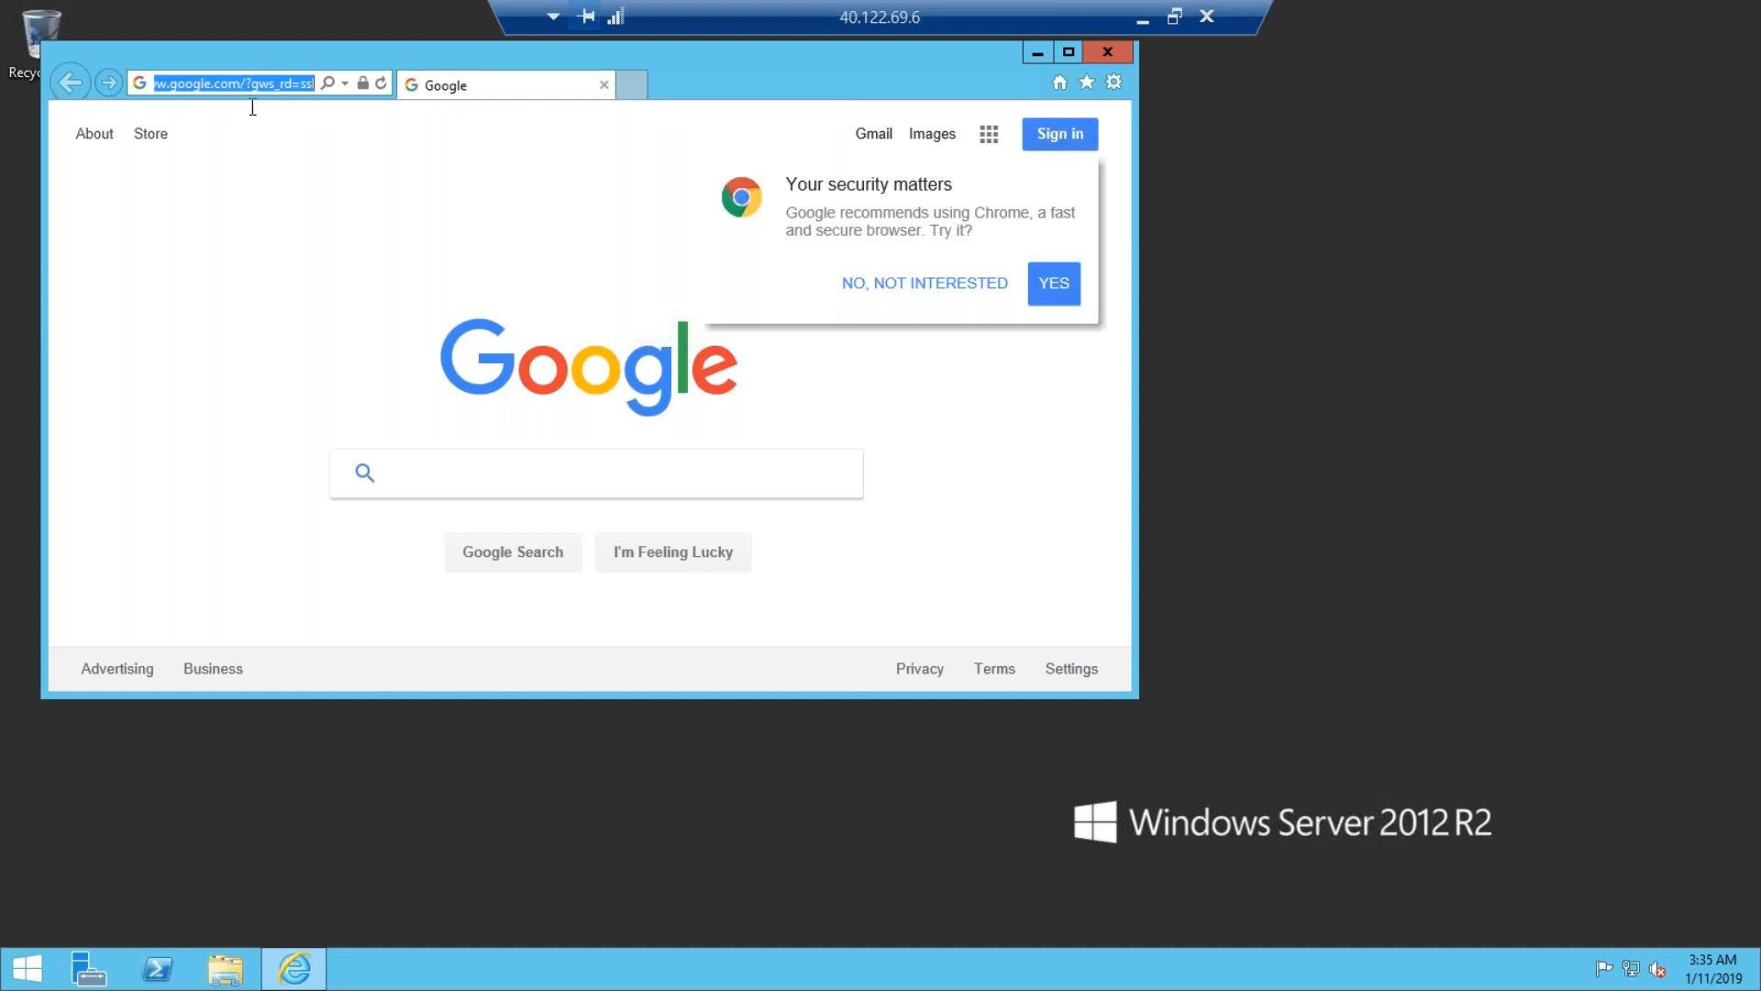
key("ctrl+v")
key("Return")
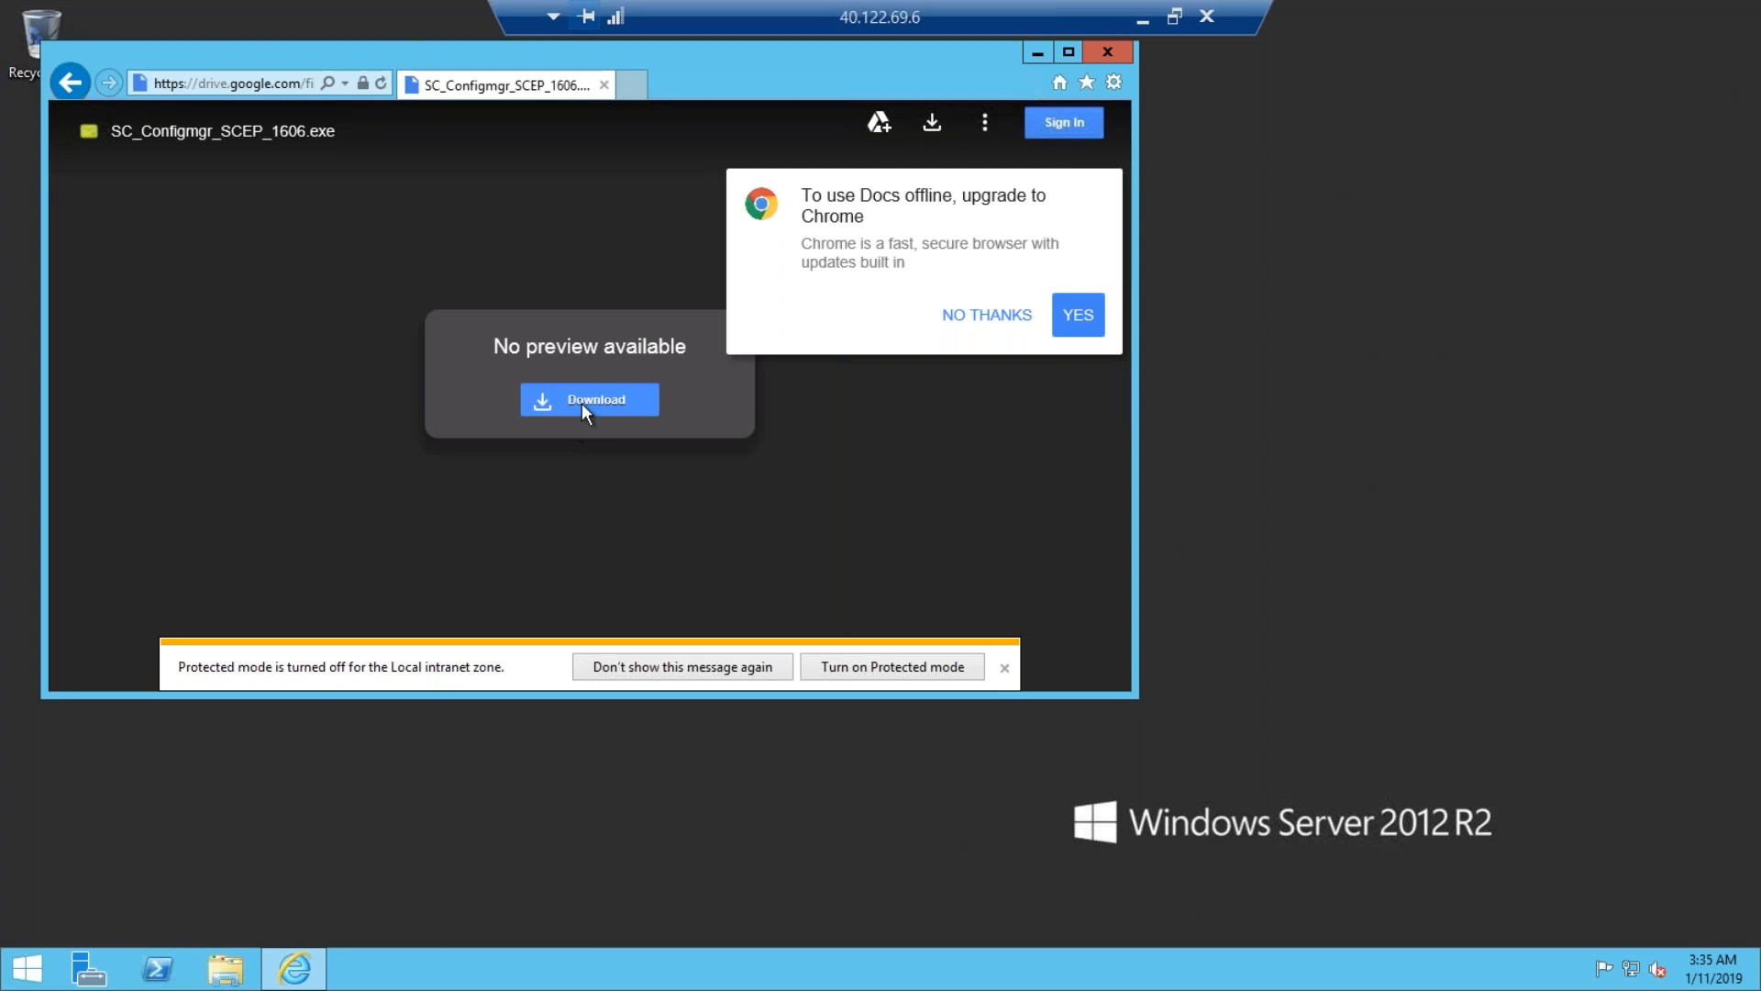
left_click(582, 404)
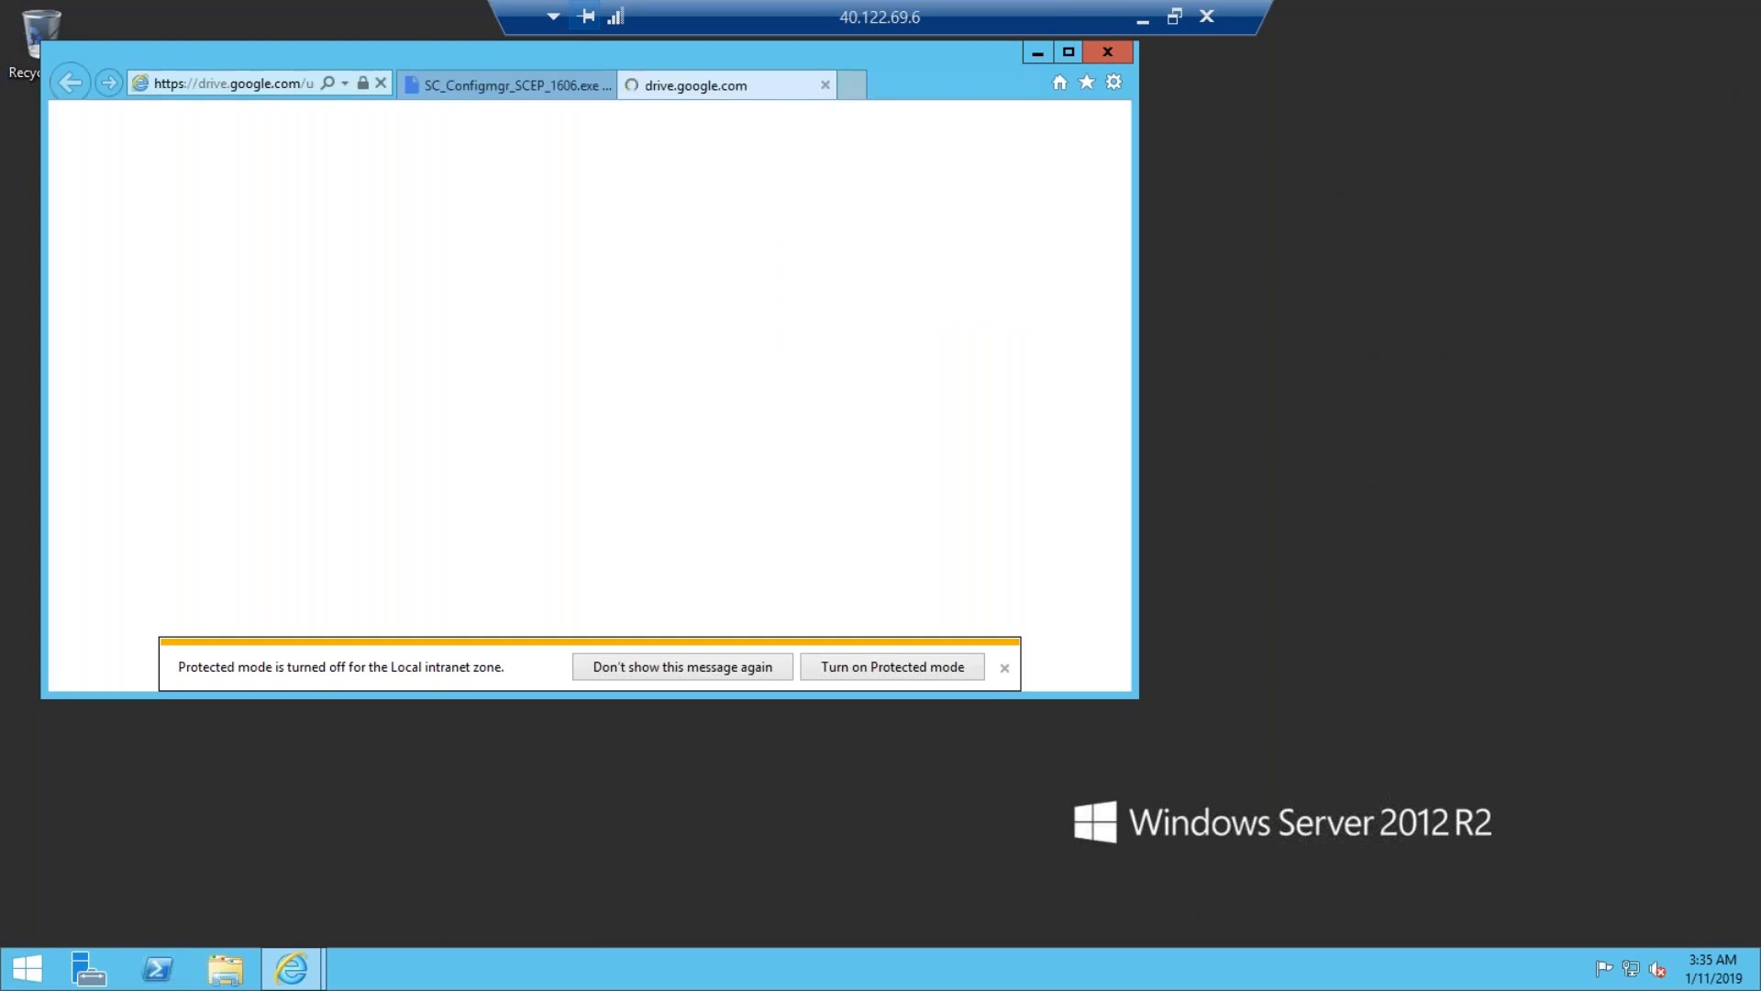
left_click(451, 315)
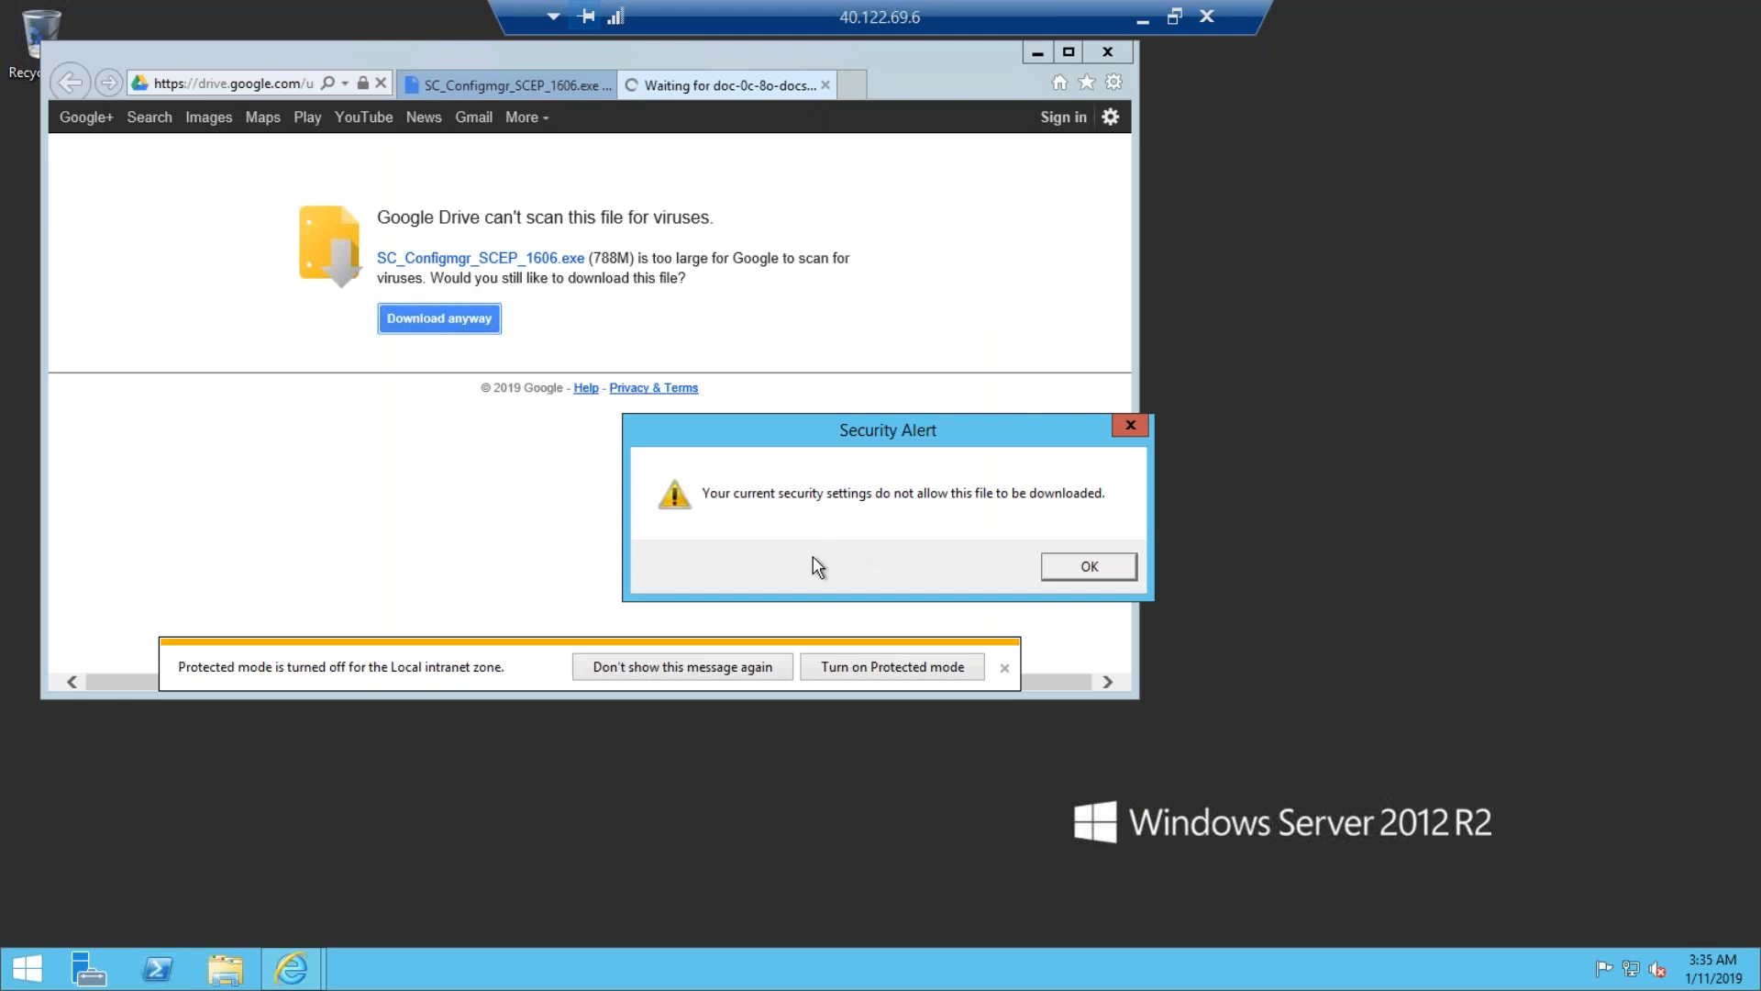
left_click(1090, 574)
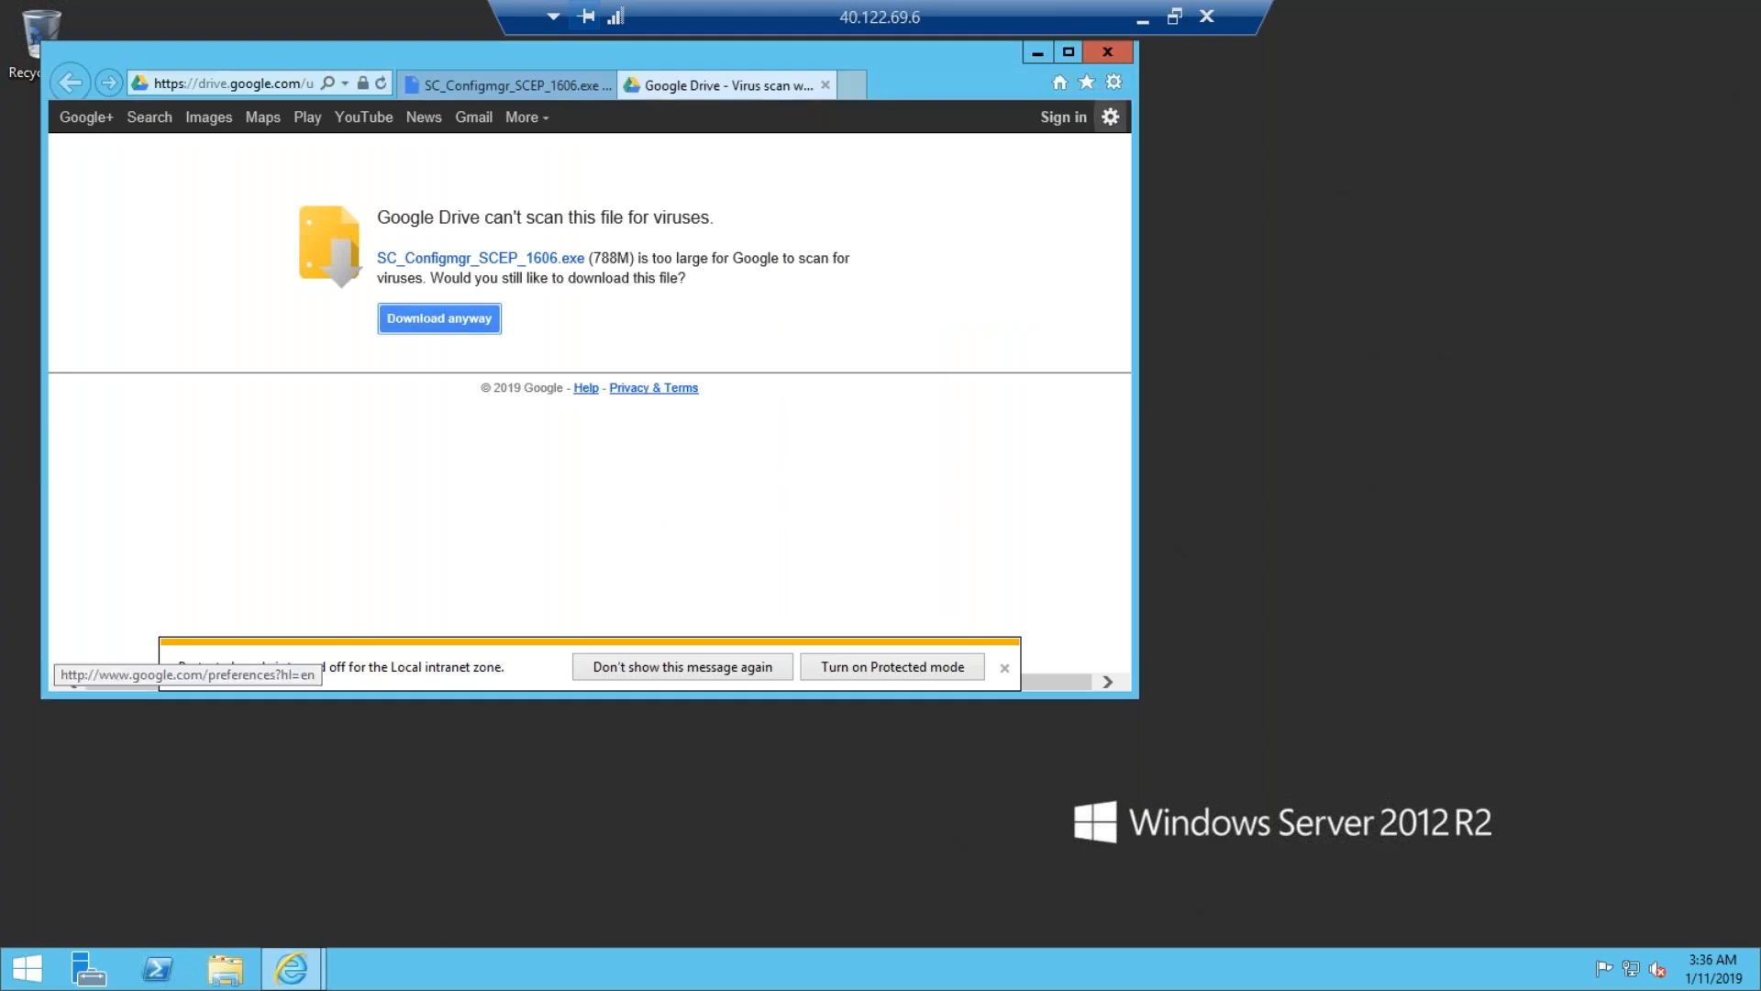
Enable File download in the Internet zone's custom security settings and confirm the zone change.
left_click(1112, 82)
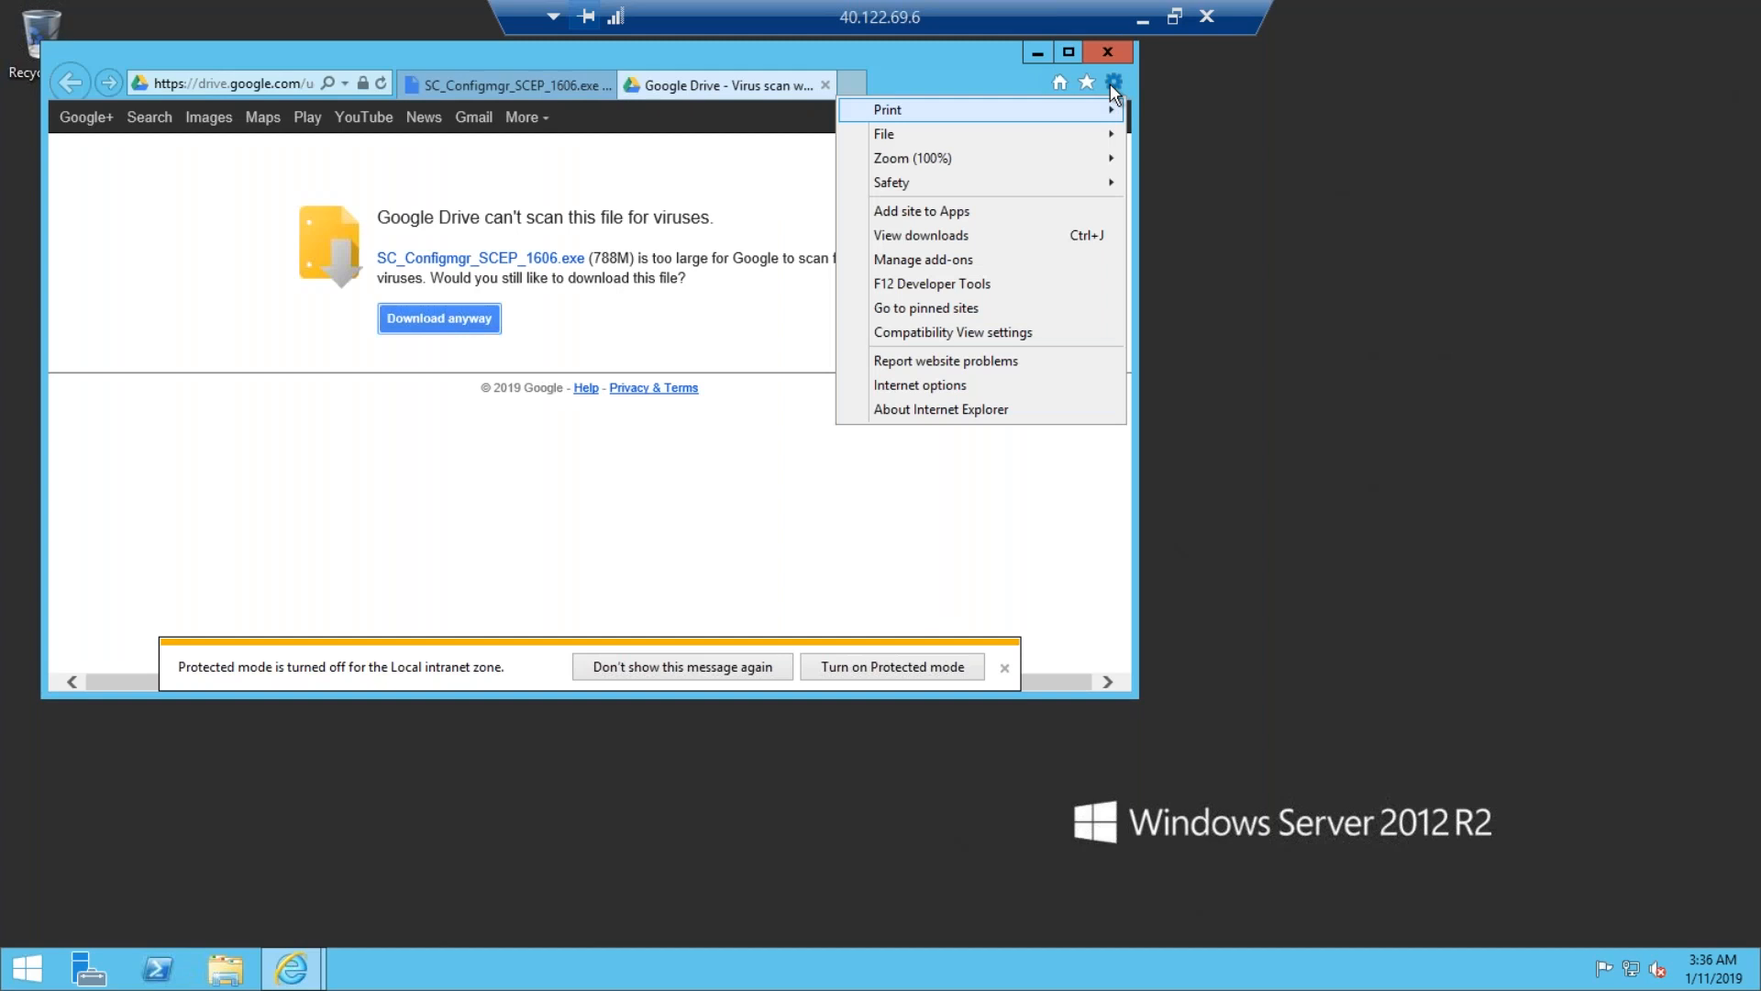
left_click(936, 394)
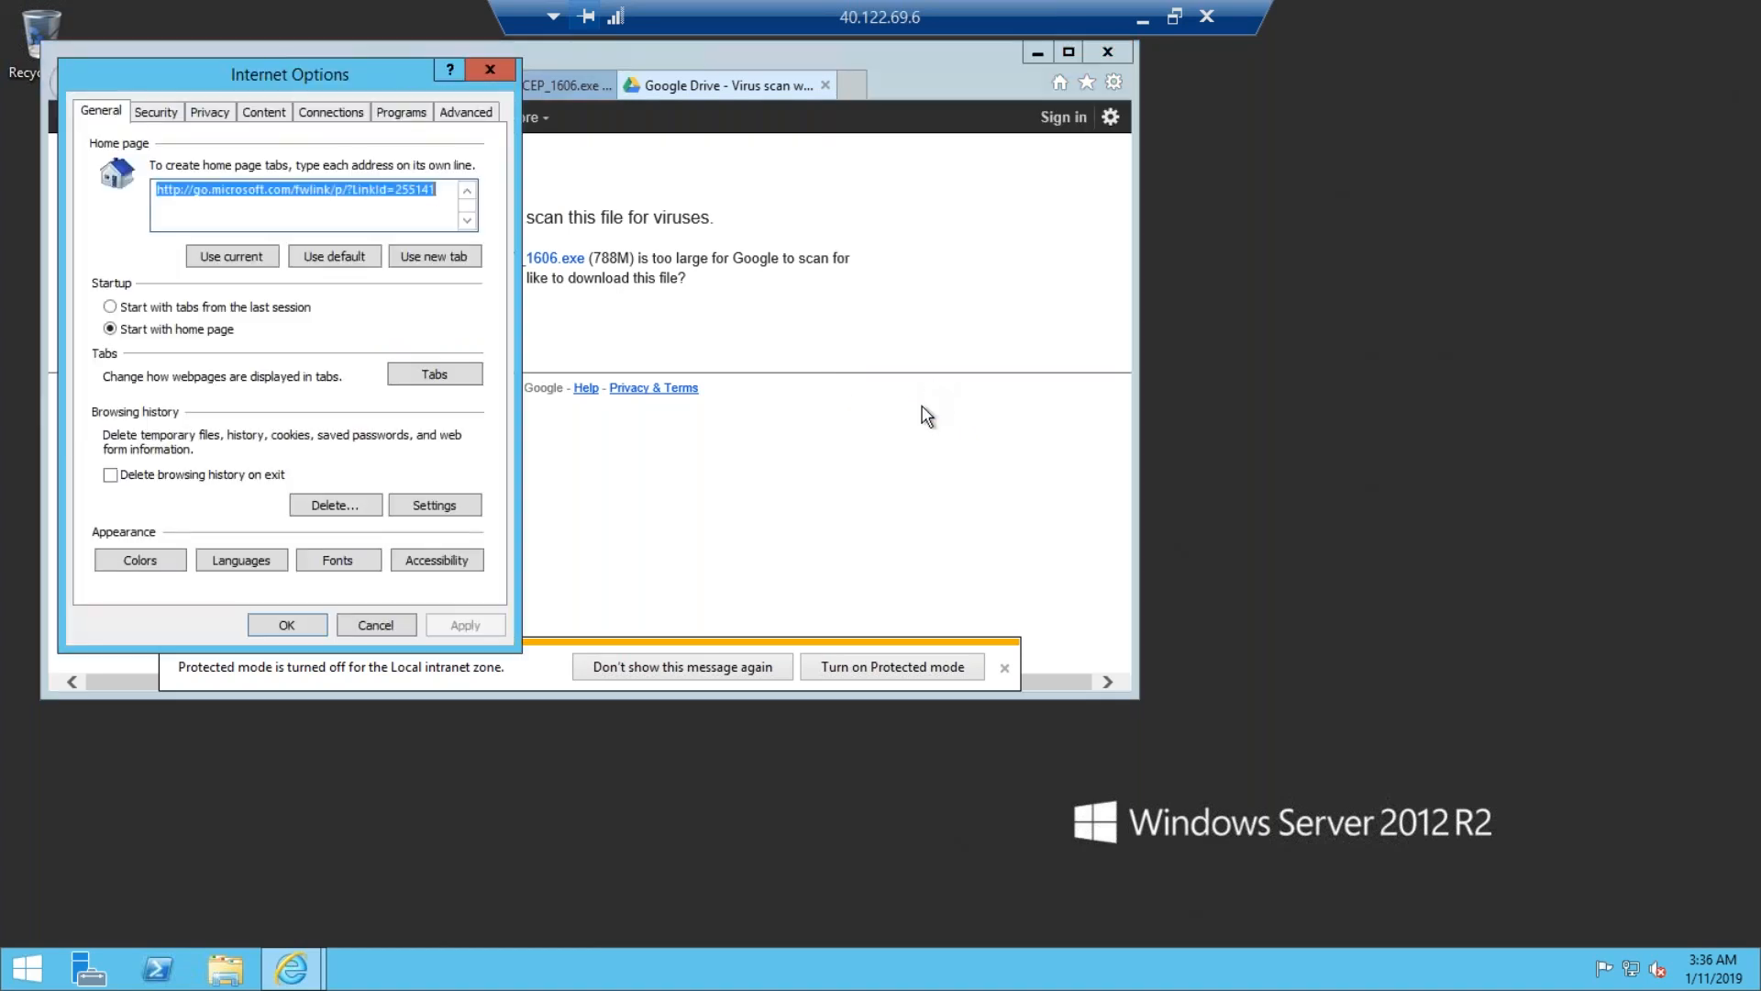
left_click_drag(364, 71, 680, 106)
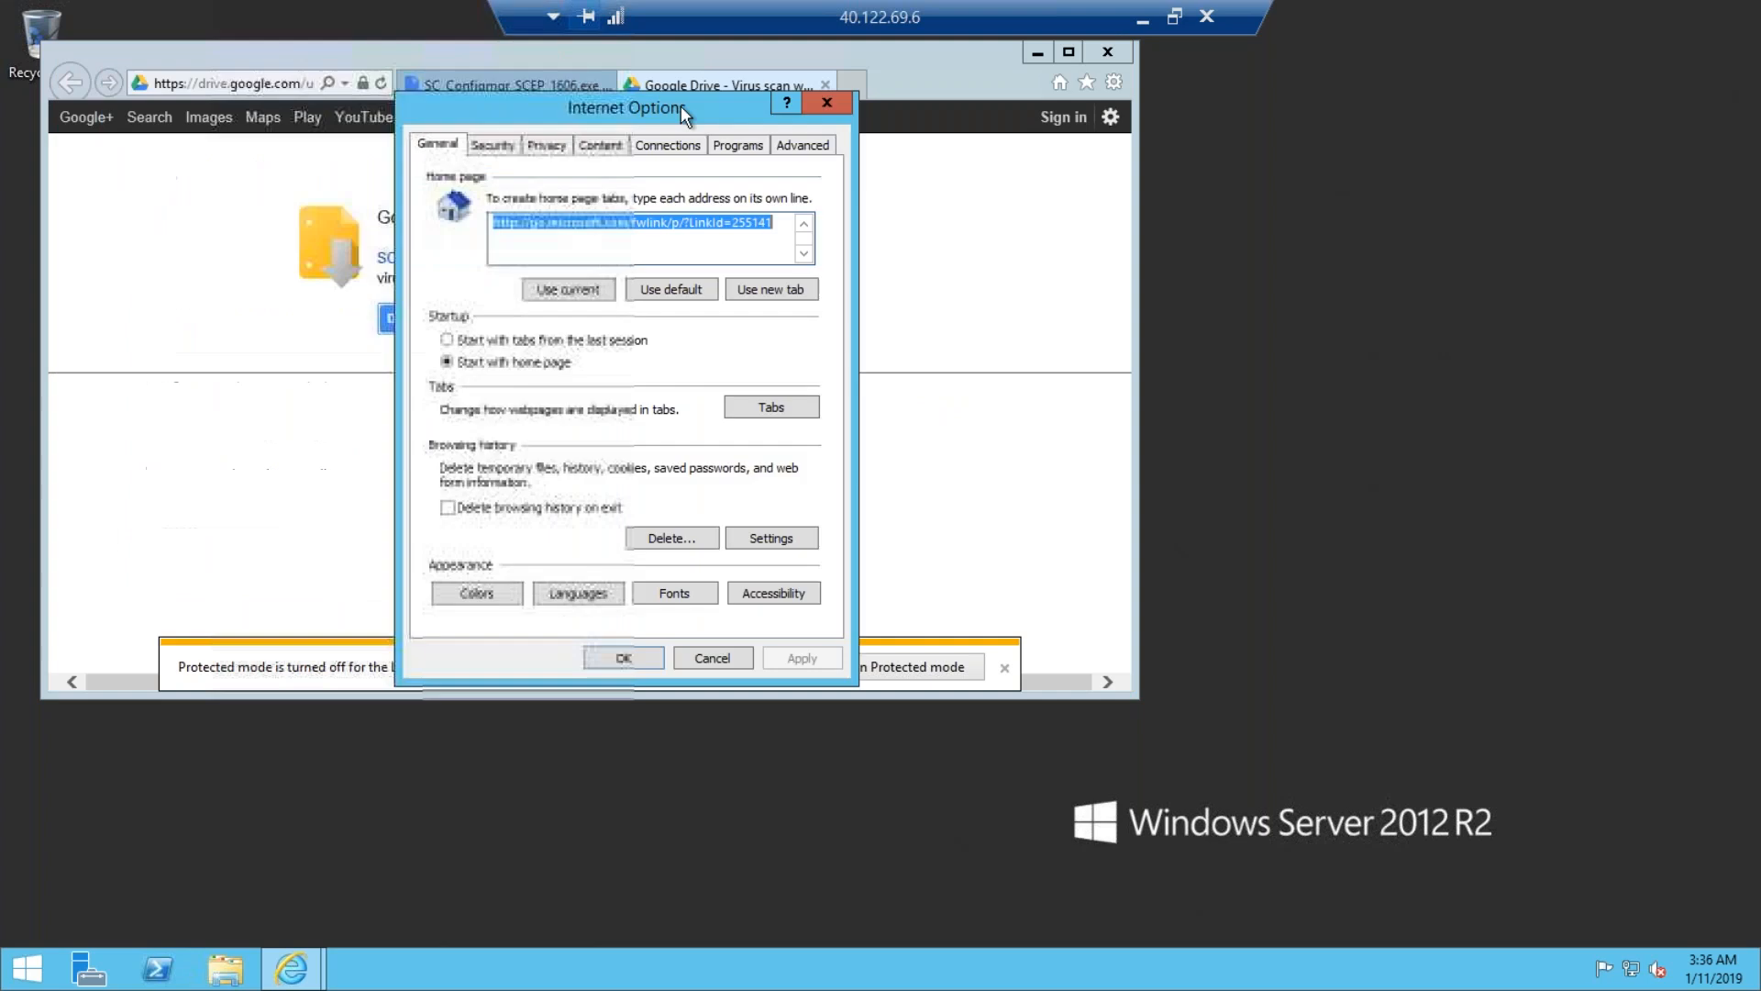
left_click(484, 146)
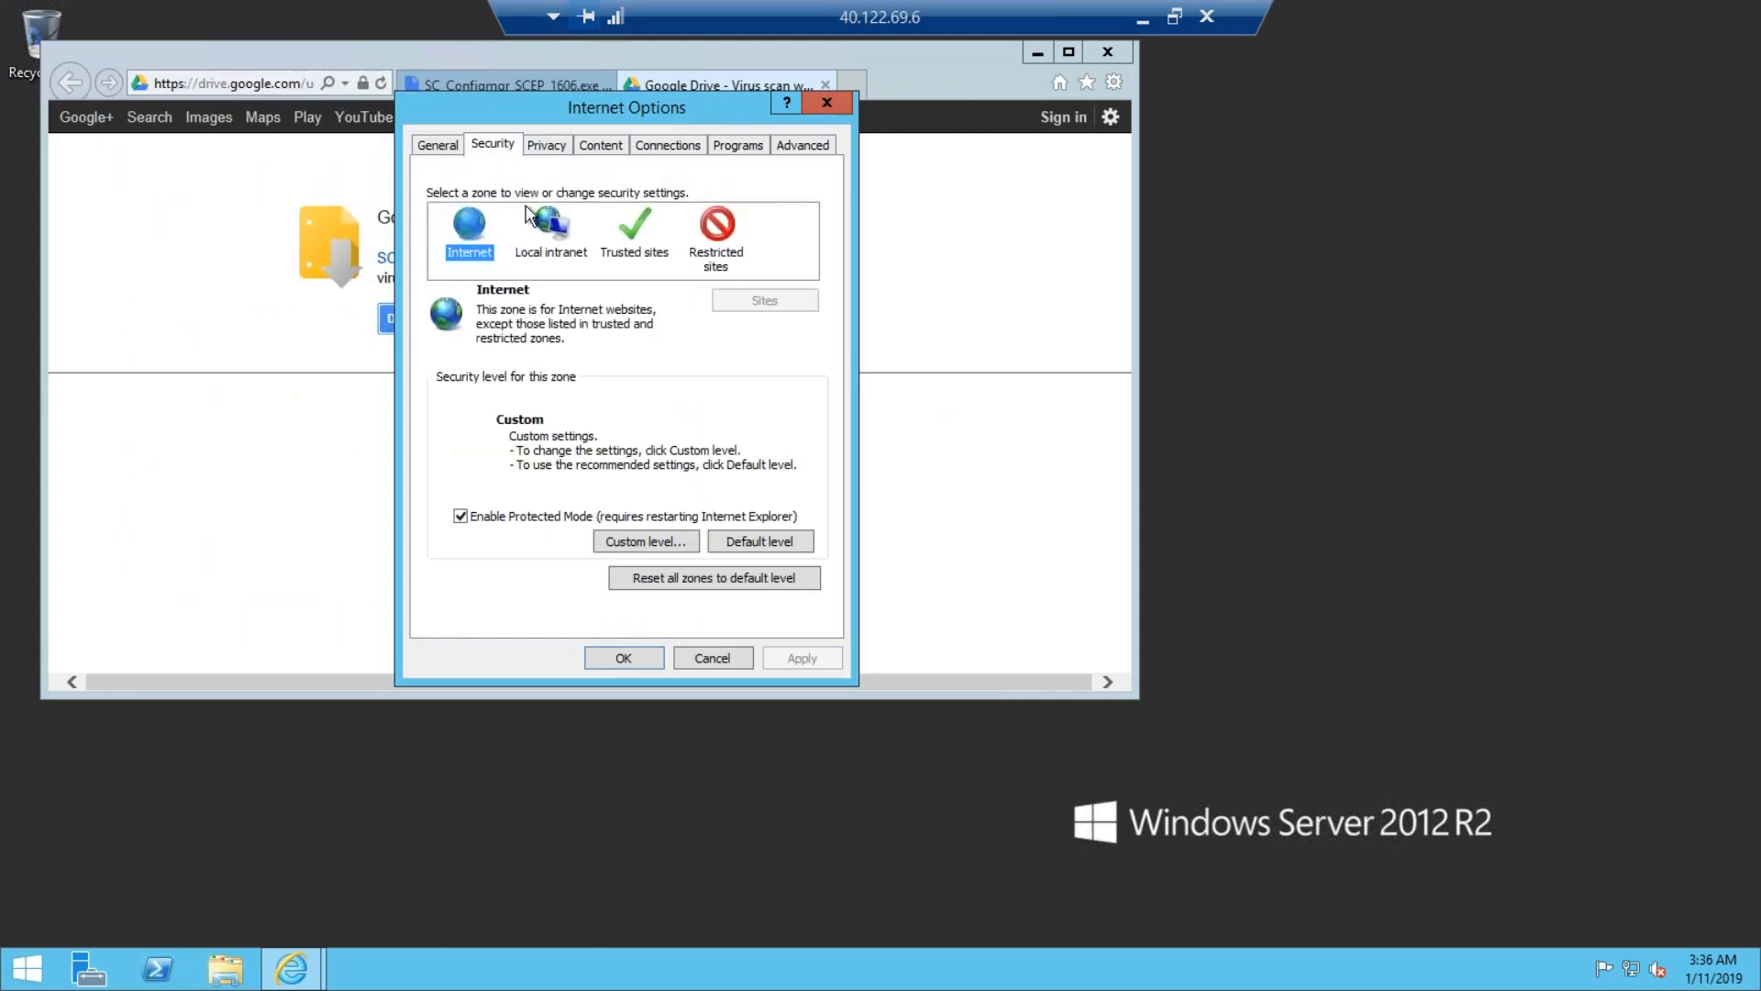
left_click(647, 542)
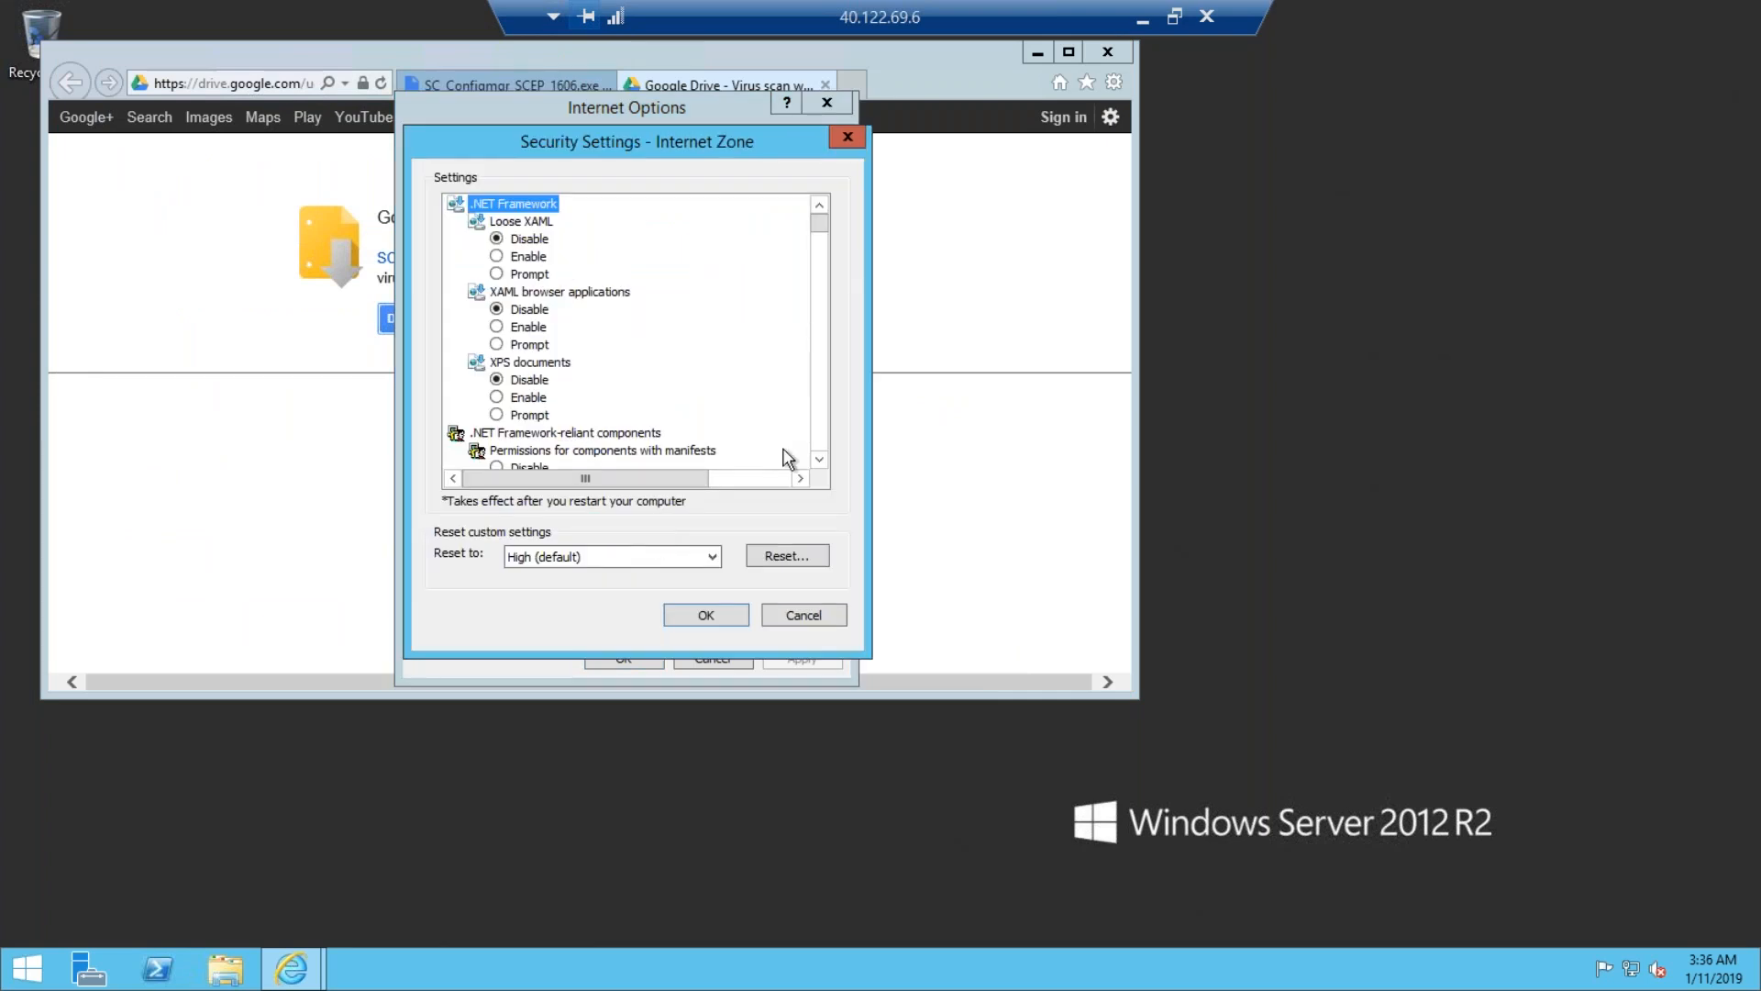
left_click(813, 465)
left_click(813, 465)
left_click(814, 465)
left_click(814, 465)
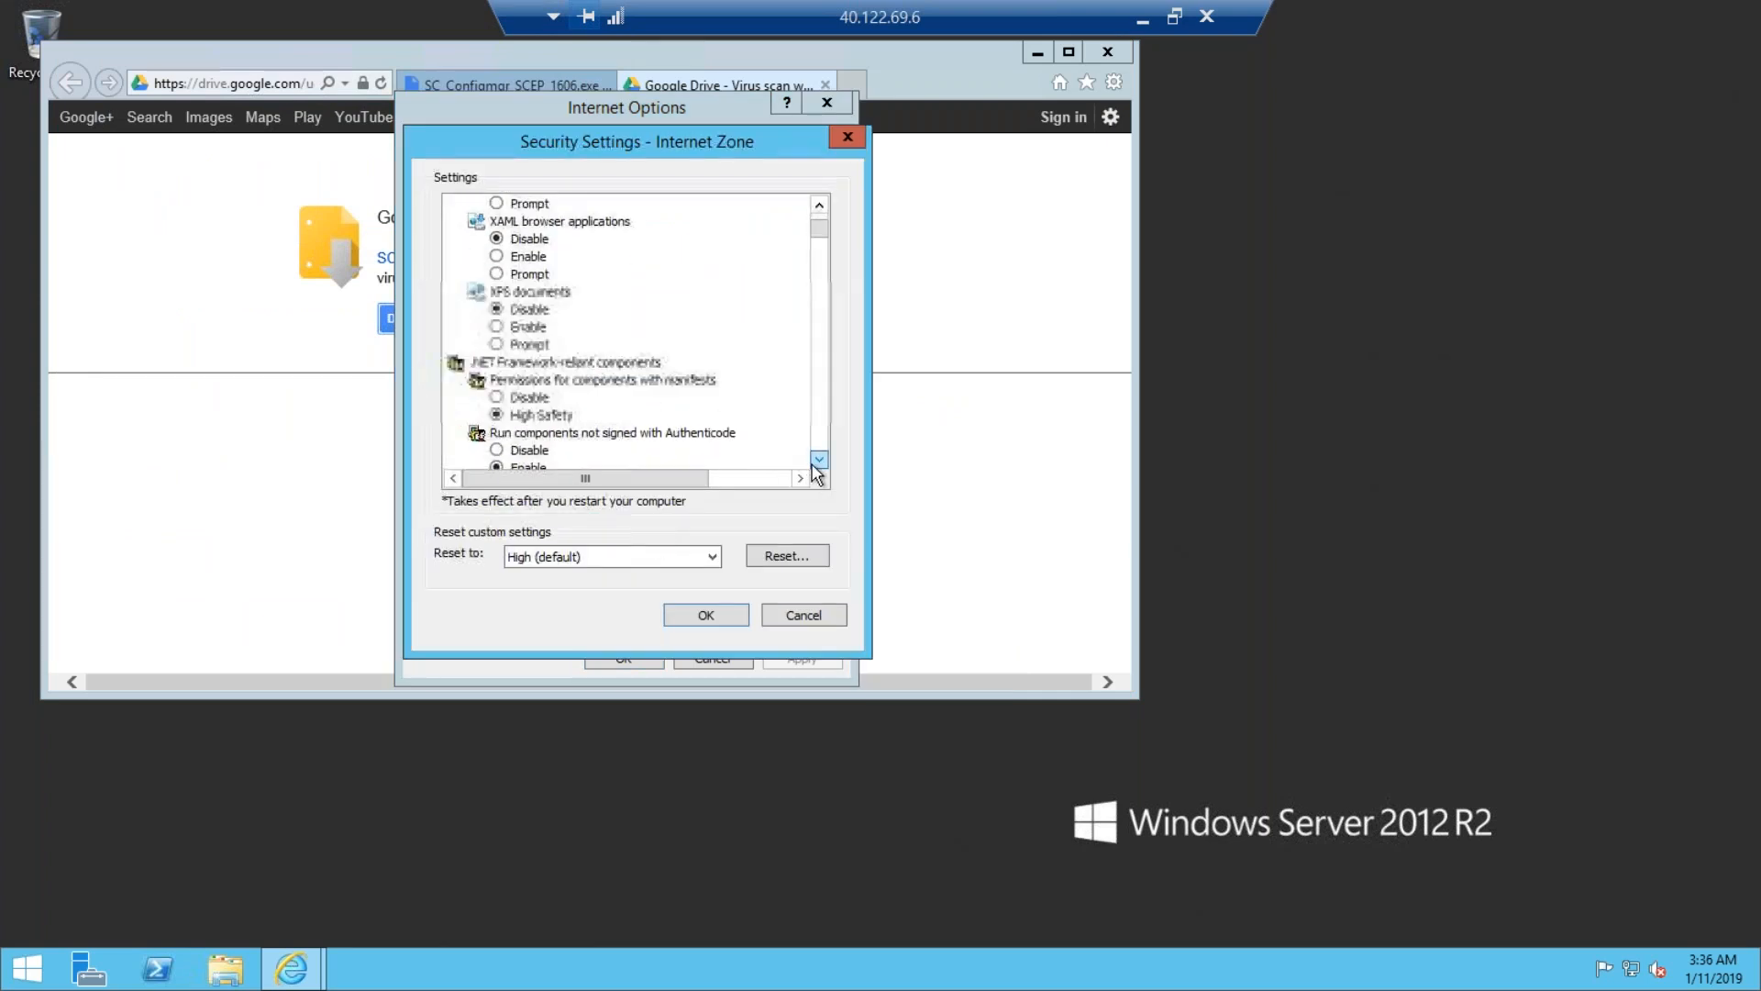
left_click(814, 465)
left_click(813, 465)
left_click(813, 465)
left_click(813, 465)
left_click(814, 465)
left_click(814, 465)
left_click(814, 465)
left_click(813, 465)
left_click(819, 460)
left_click(819, 459)
left_click(819, 459)
left_click(819, 460)
left_click(819, 460)
left_click(819, 460)
left_click(819, 459)
left_click(820, 459)
left_click(819, 460)
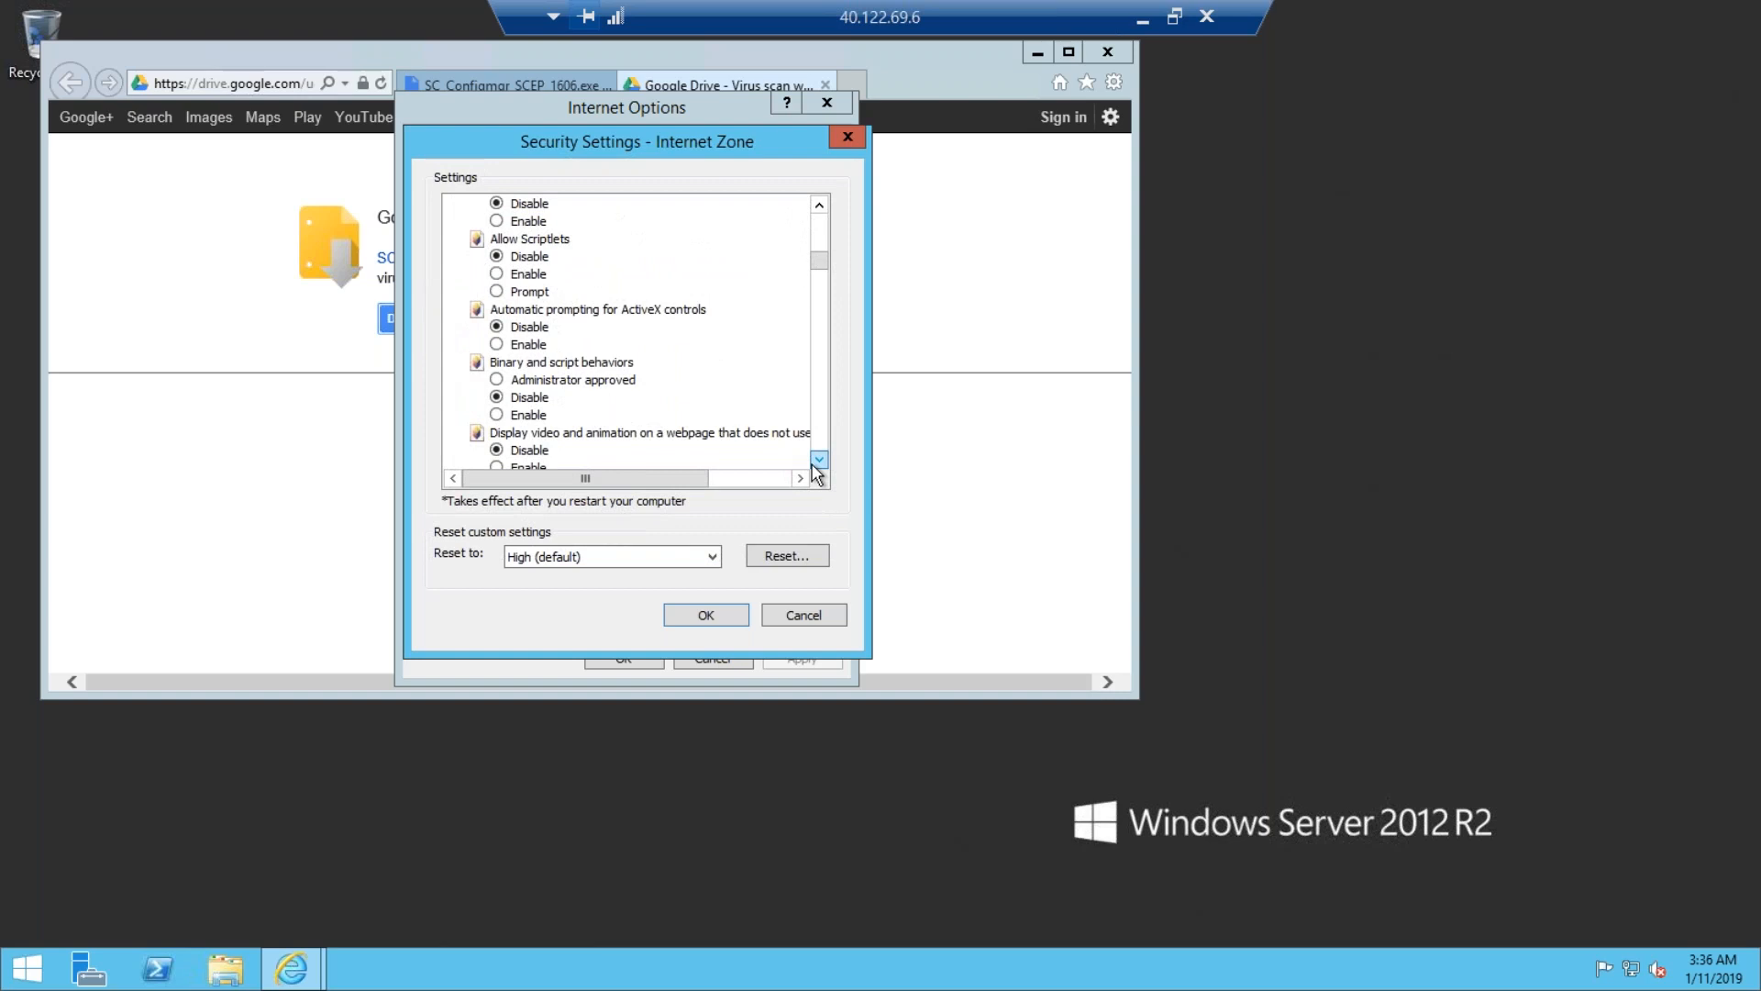
left_click(816, 461)
left_click(816, 461)
left_click(816, 462)
left_click(816, 462)
left_click(816, 461)
left_click(816, 462)
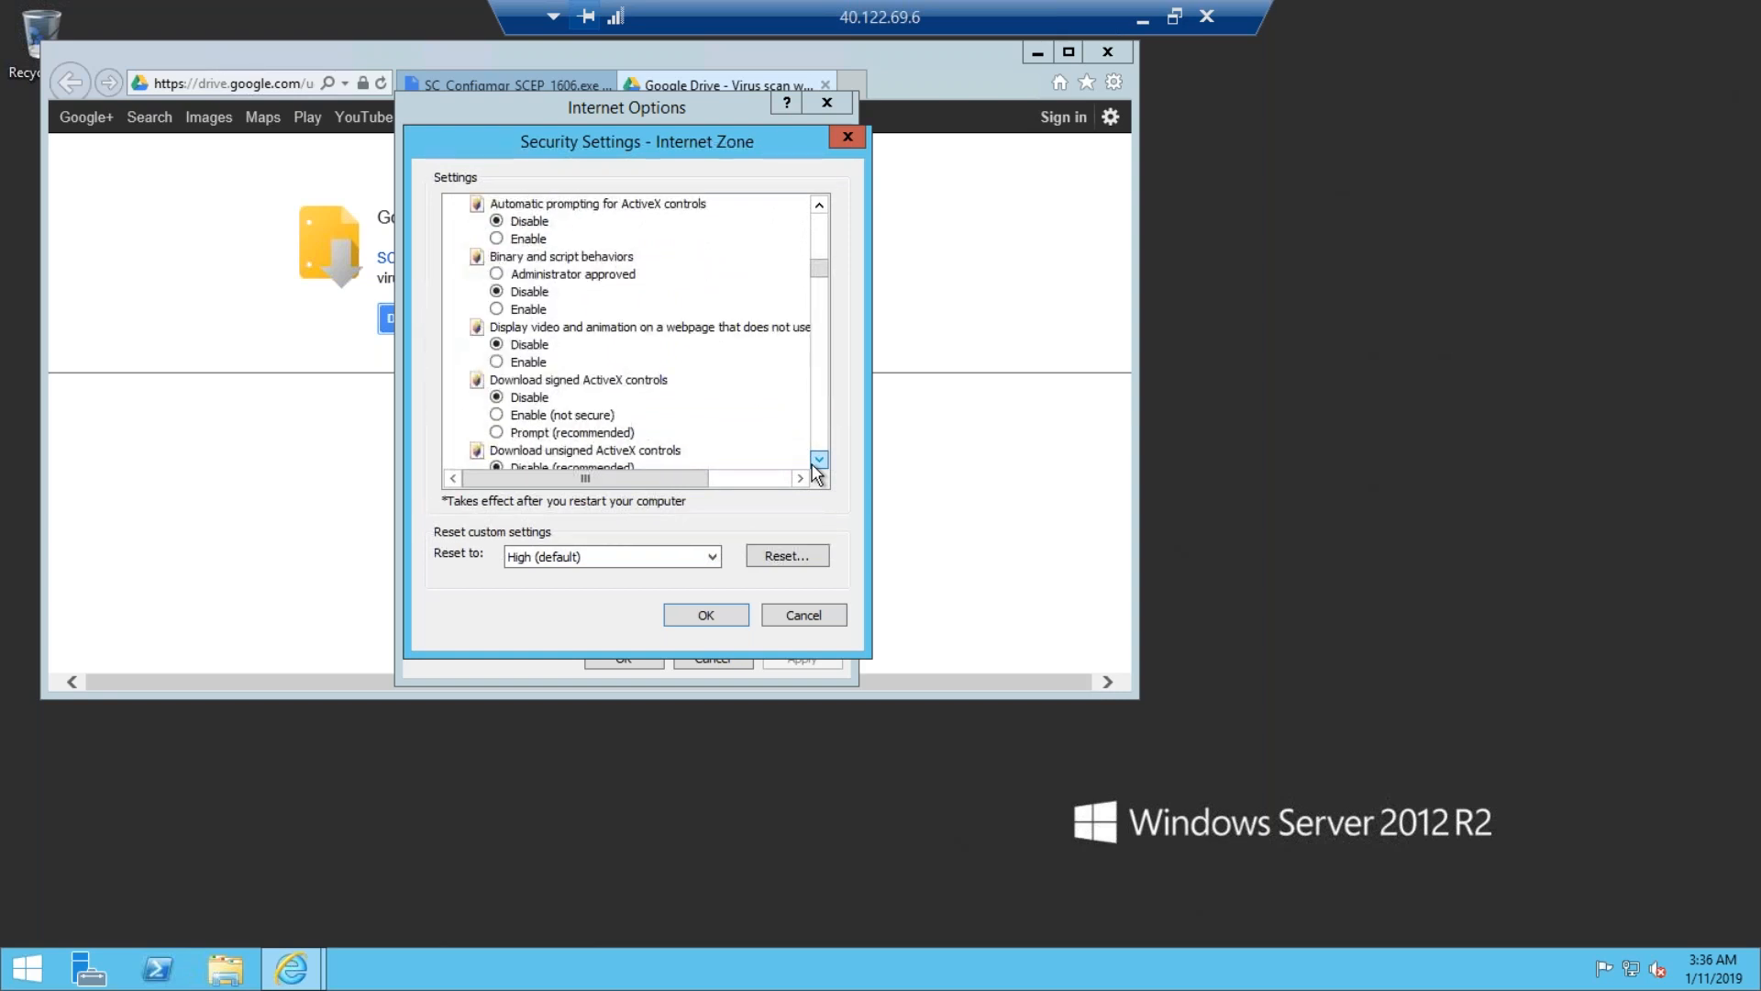
left_click(816, 462)
left_click(816, 462)
left_click(816, 461)
left_click(816, 462)
left_click(816, 461)
left_click(819, 460)
left_click(820, 460)
left_click(819, 460)
left_click(819, 459)
left_click(819, 459)
left_click(819, 460)
left_click(819, 460)
left_click(819, 459)
left_click(817, 462)
left_click(816, 461)
left_click(816, 462)
left_click(817, 461)
left_click(816, 462)
left_click(816, 461)
left_click(816, 461)
left_click(817, 460)
left_click(817, 460)
left_click(817, 461)
left_click(817, 460)
left_click(816, 460)
left_click(816, 460)
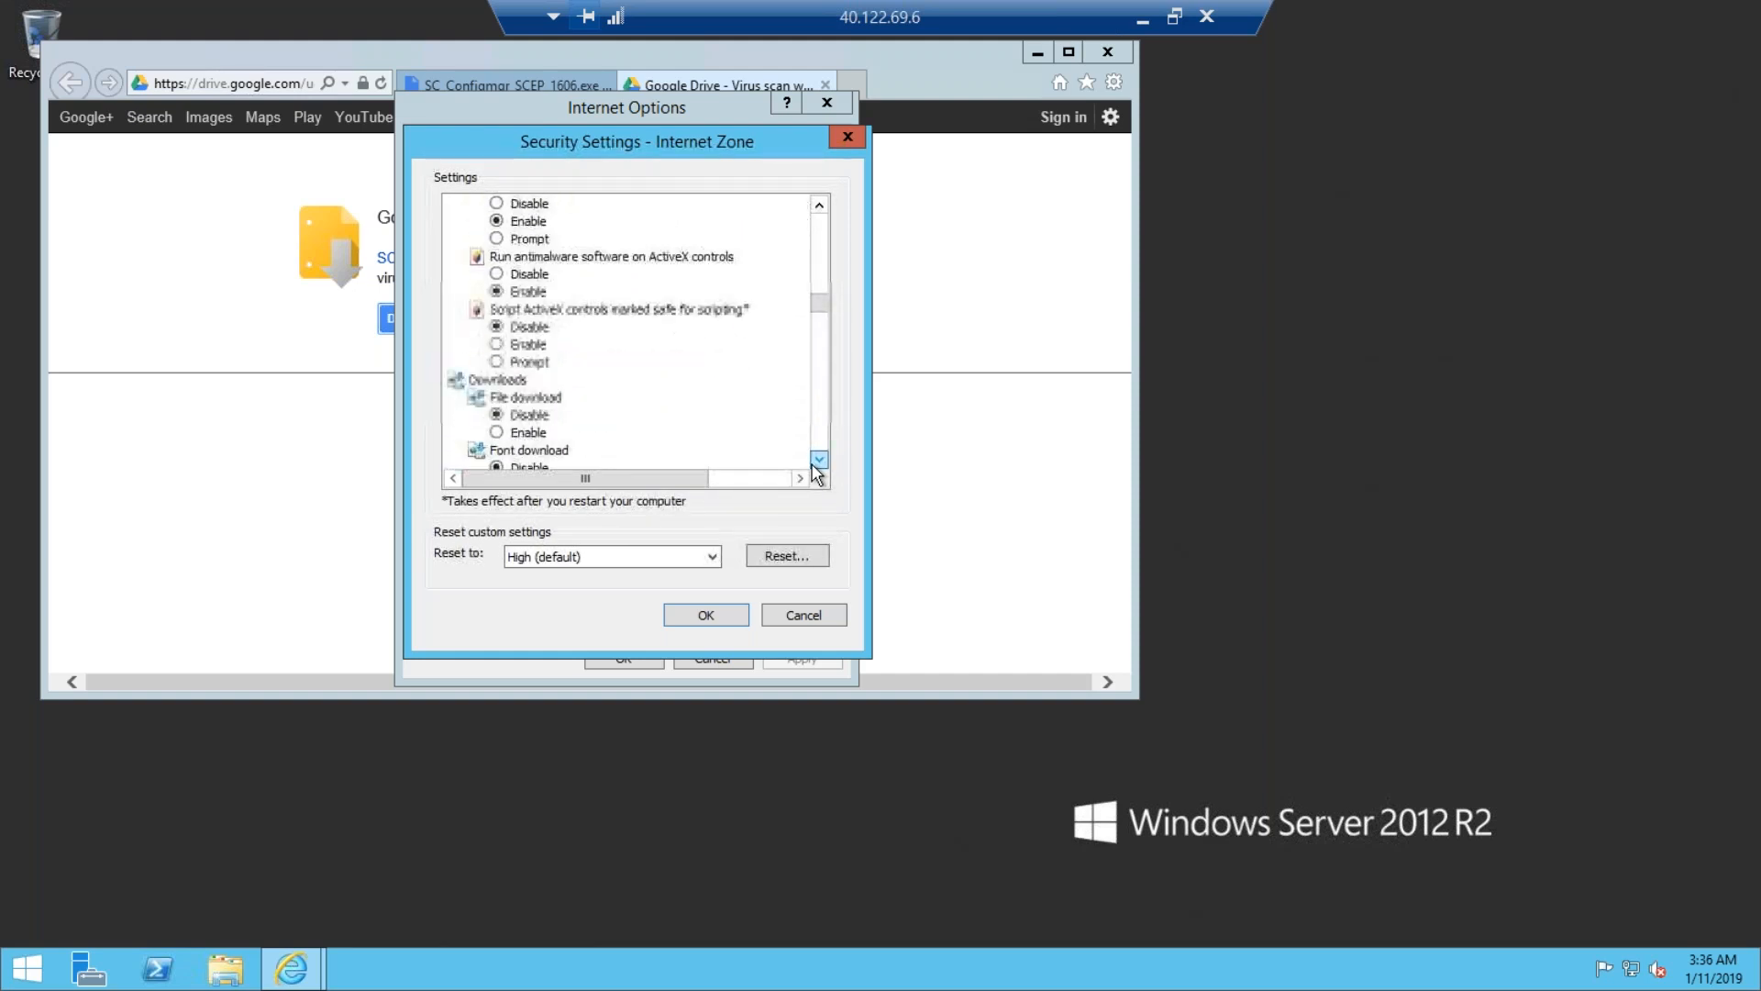
left_click(519, 417)
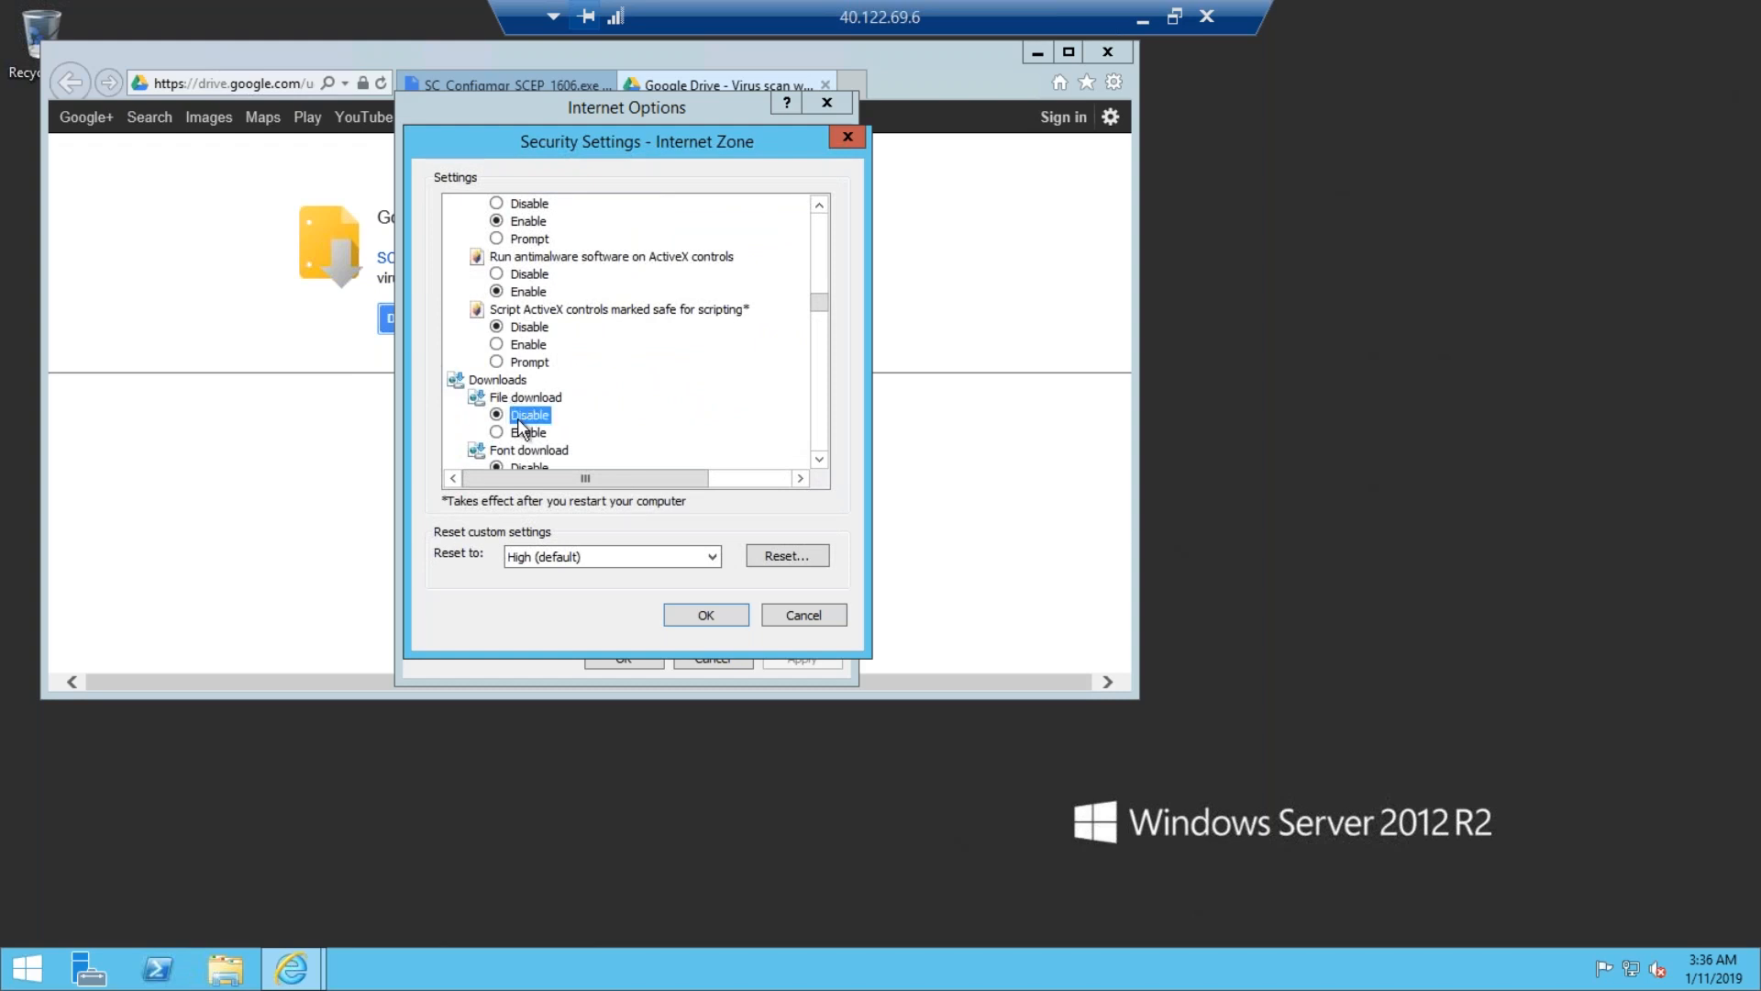
left_click(523, 433)
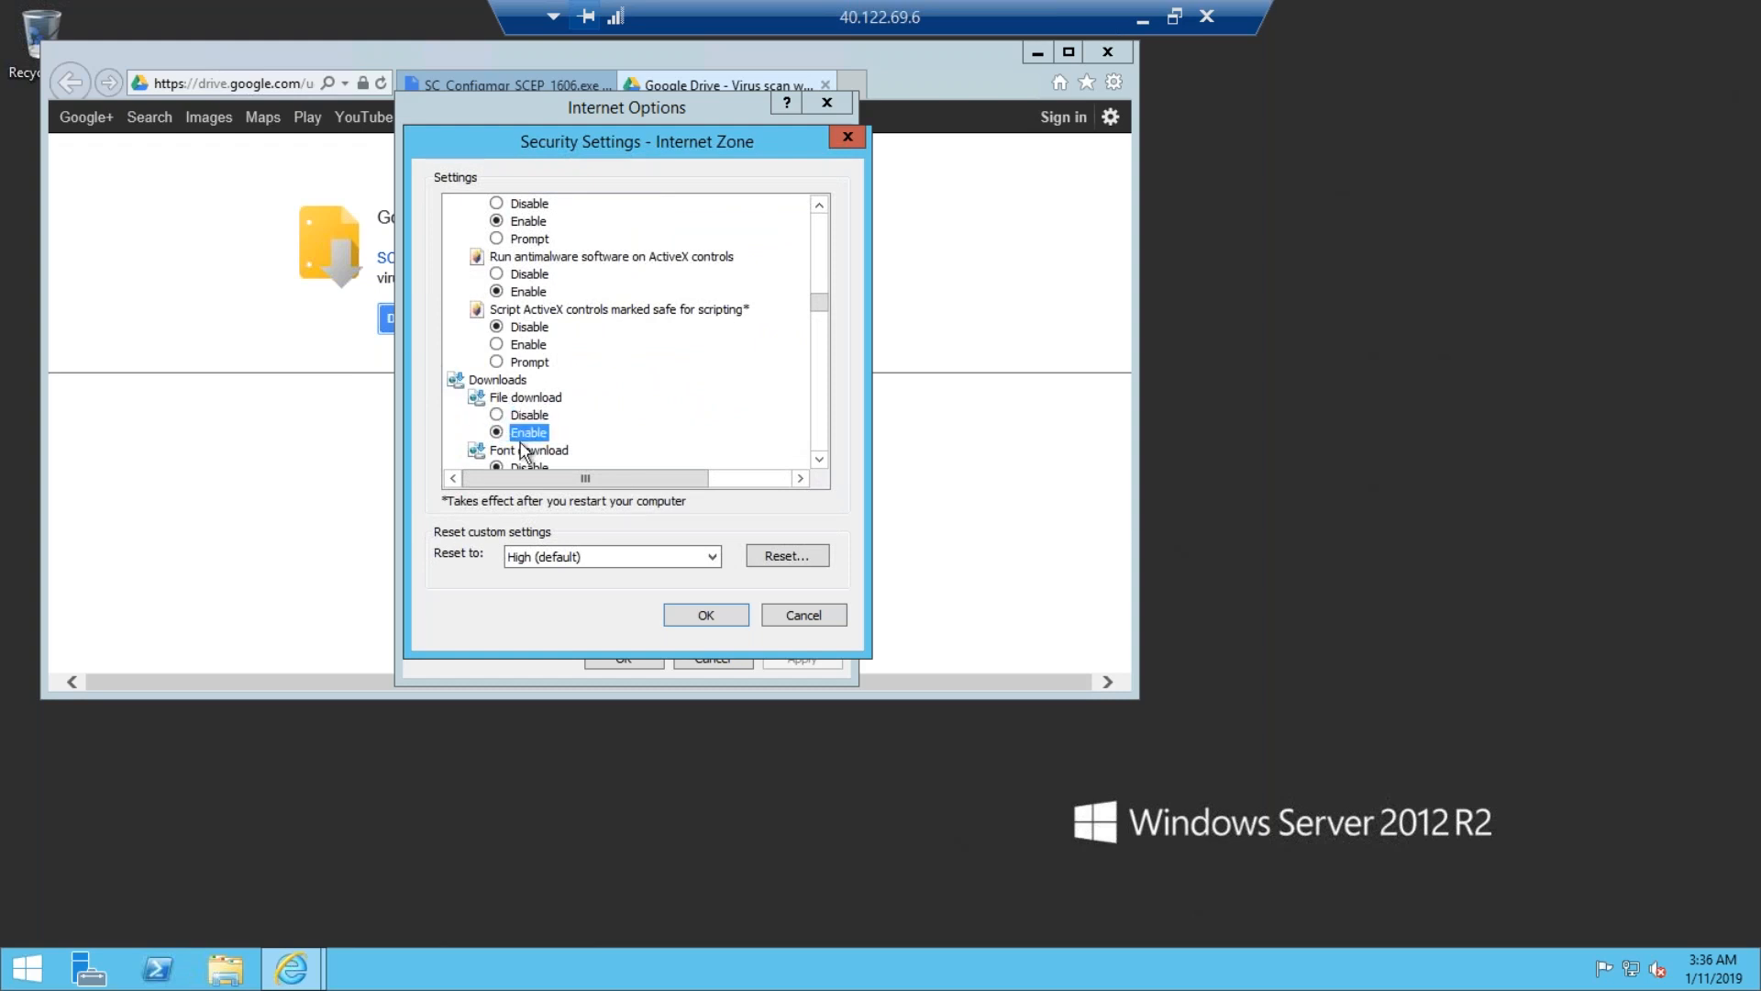
left_click(712, 613)
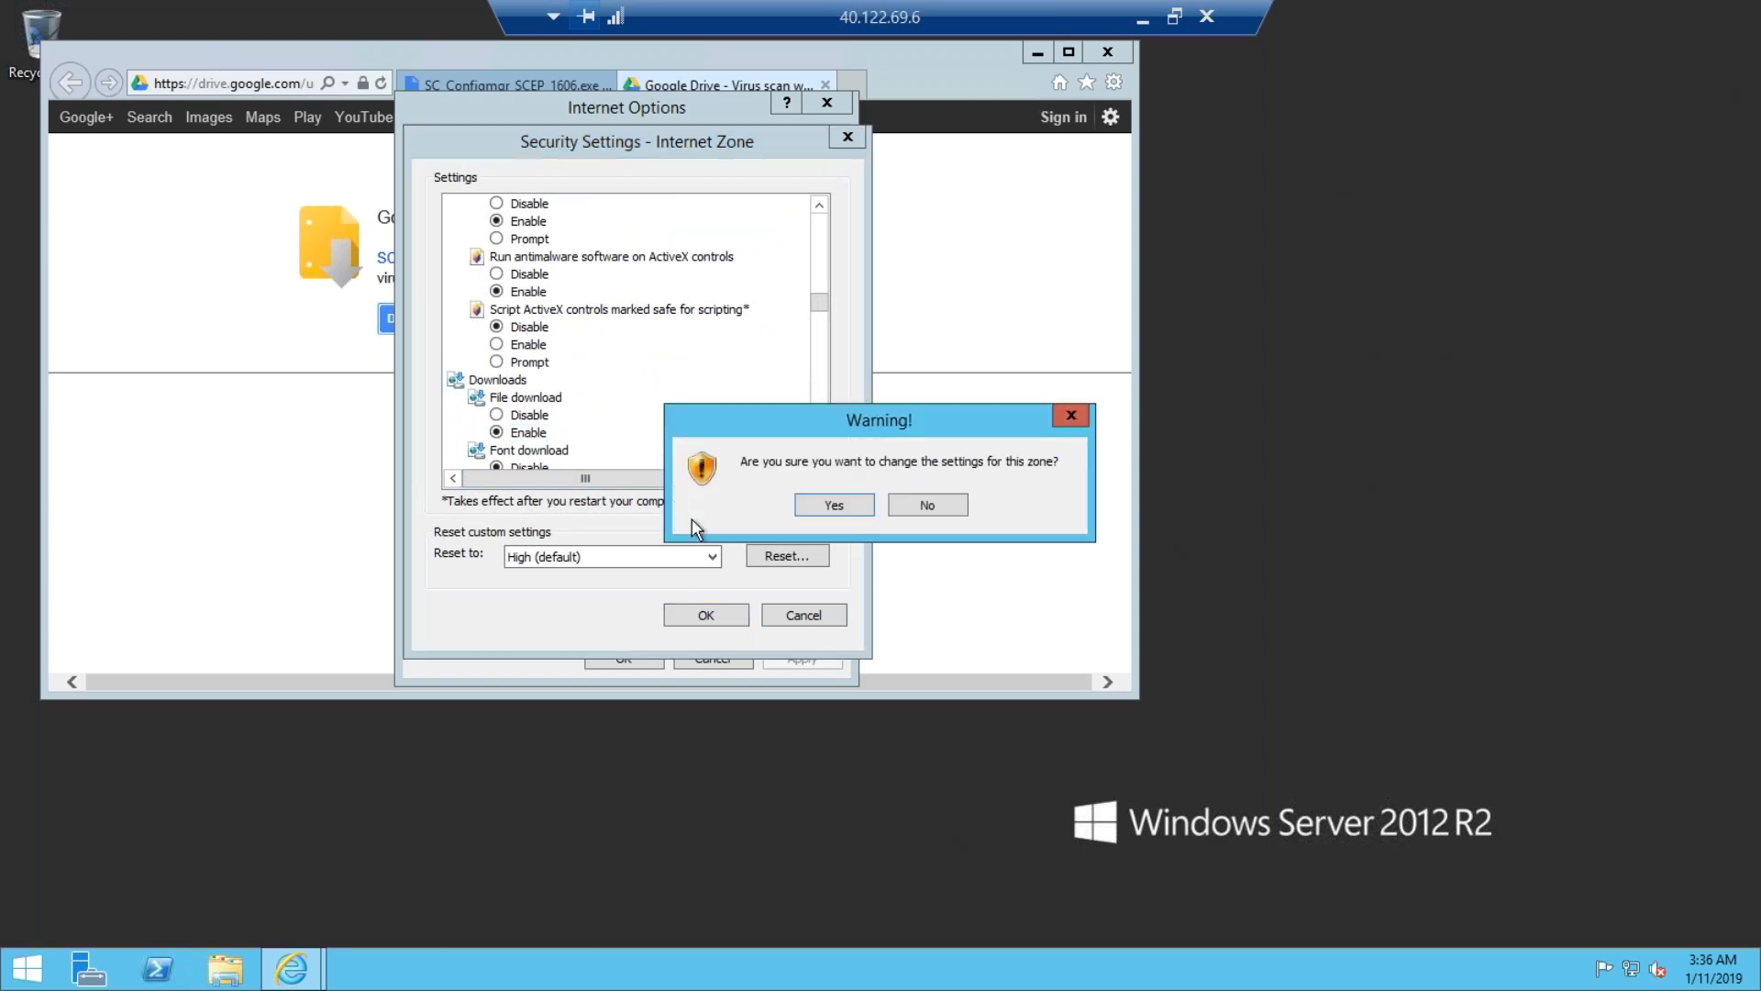
left_click(830, 509)
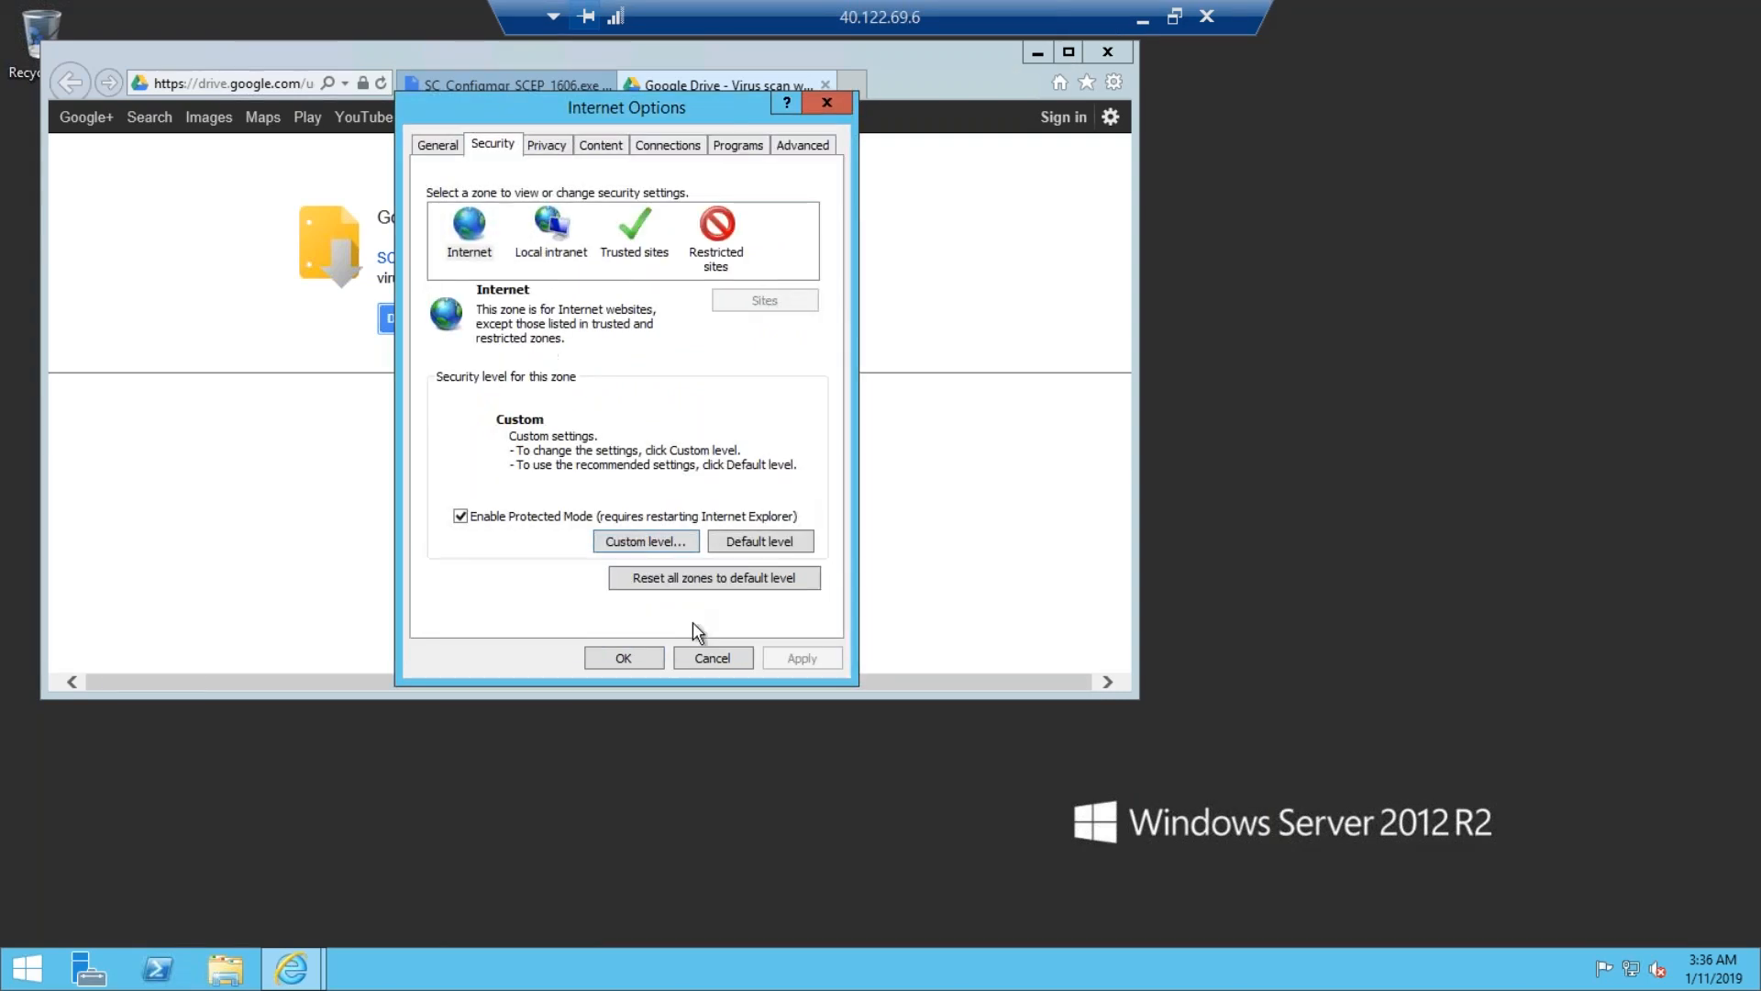
left_click(624, 658)
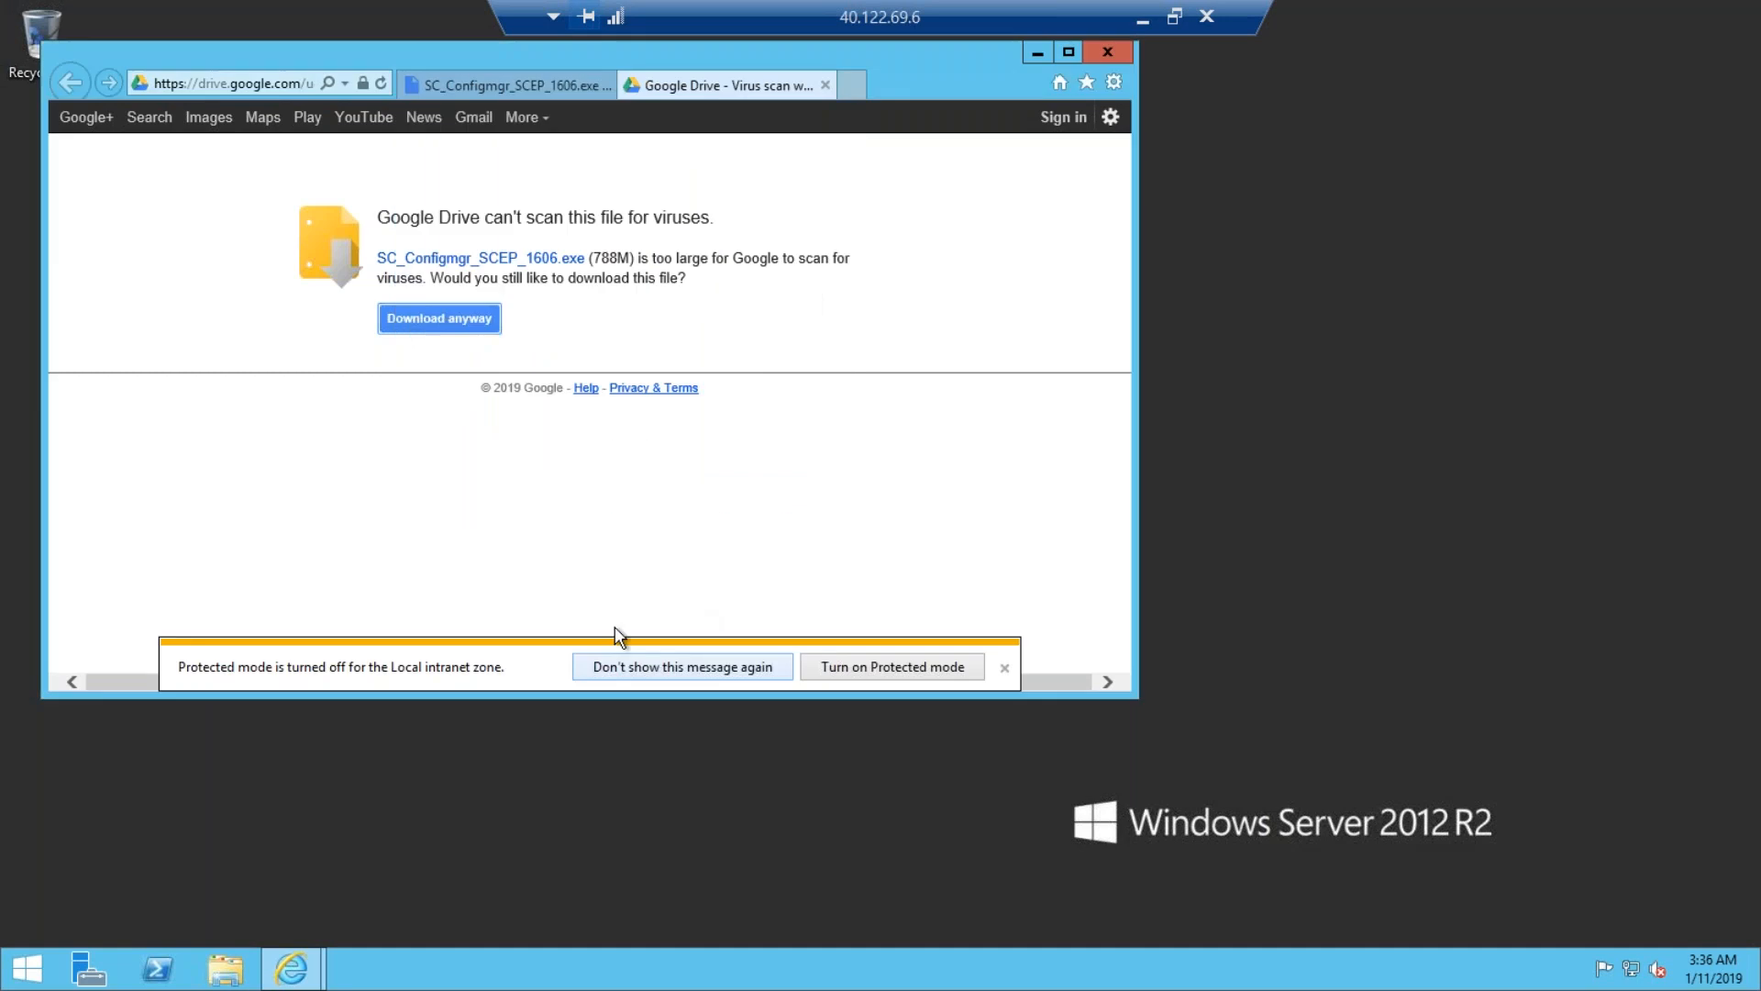
Download SC_Configmgr_SCEP_1606.exe by saving it to the server, dismiss the Protected mode notice, and open the folder containing the file.
left_click(415, 316)
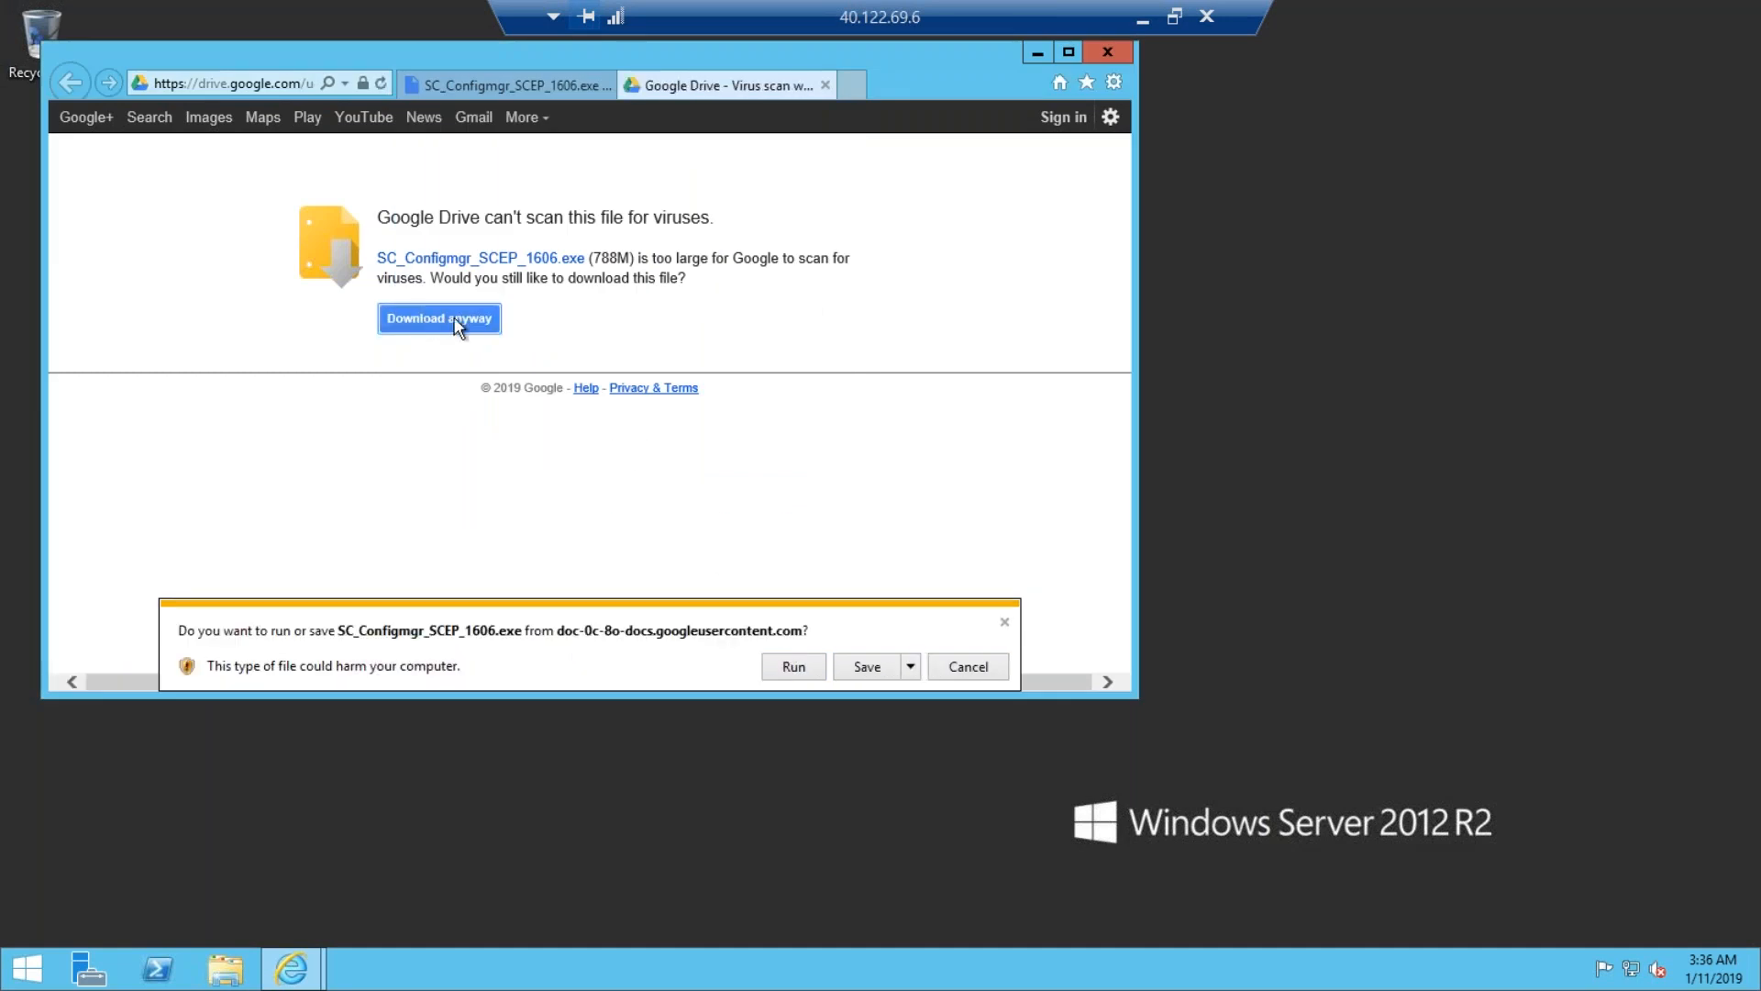
left_click(819, 667)
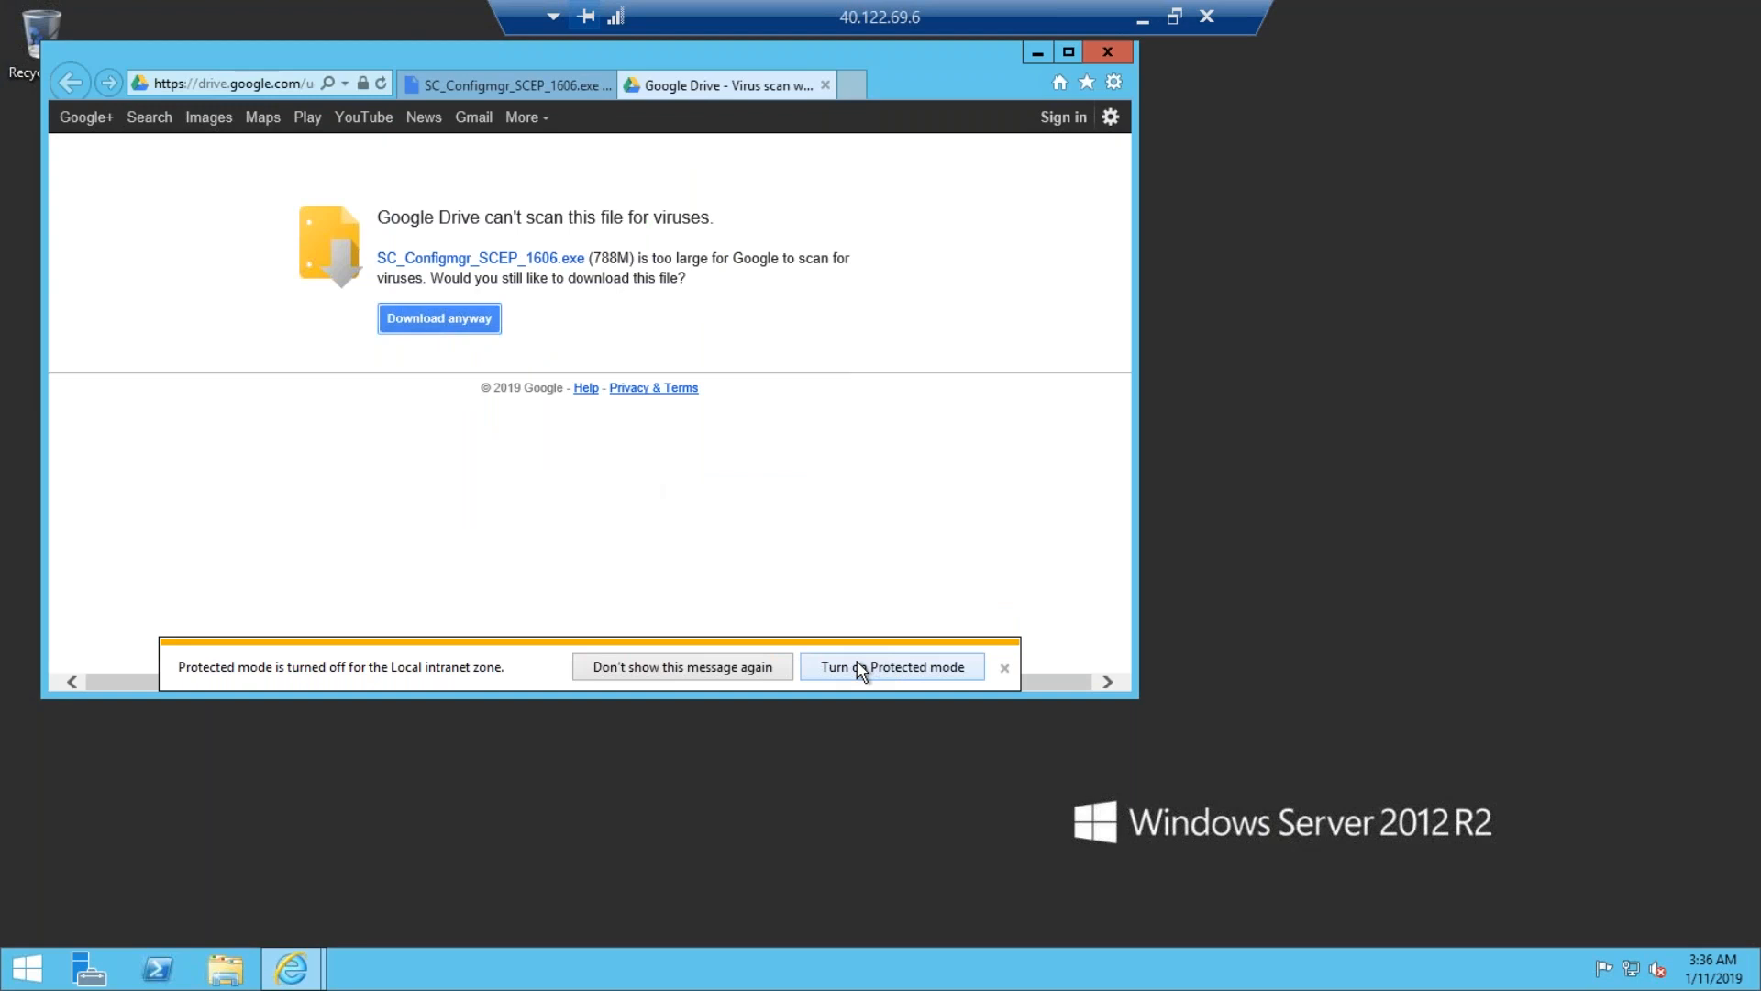
left_click(1004, 670)
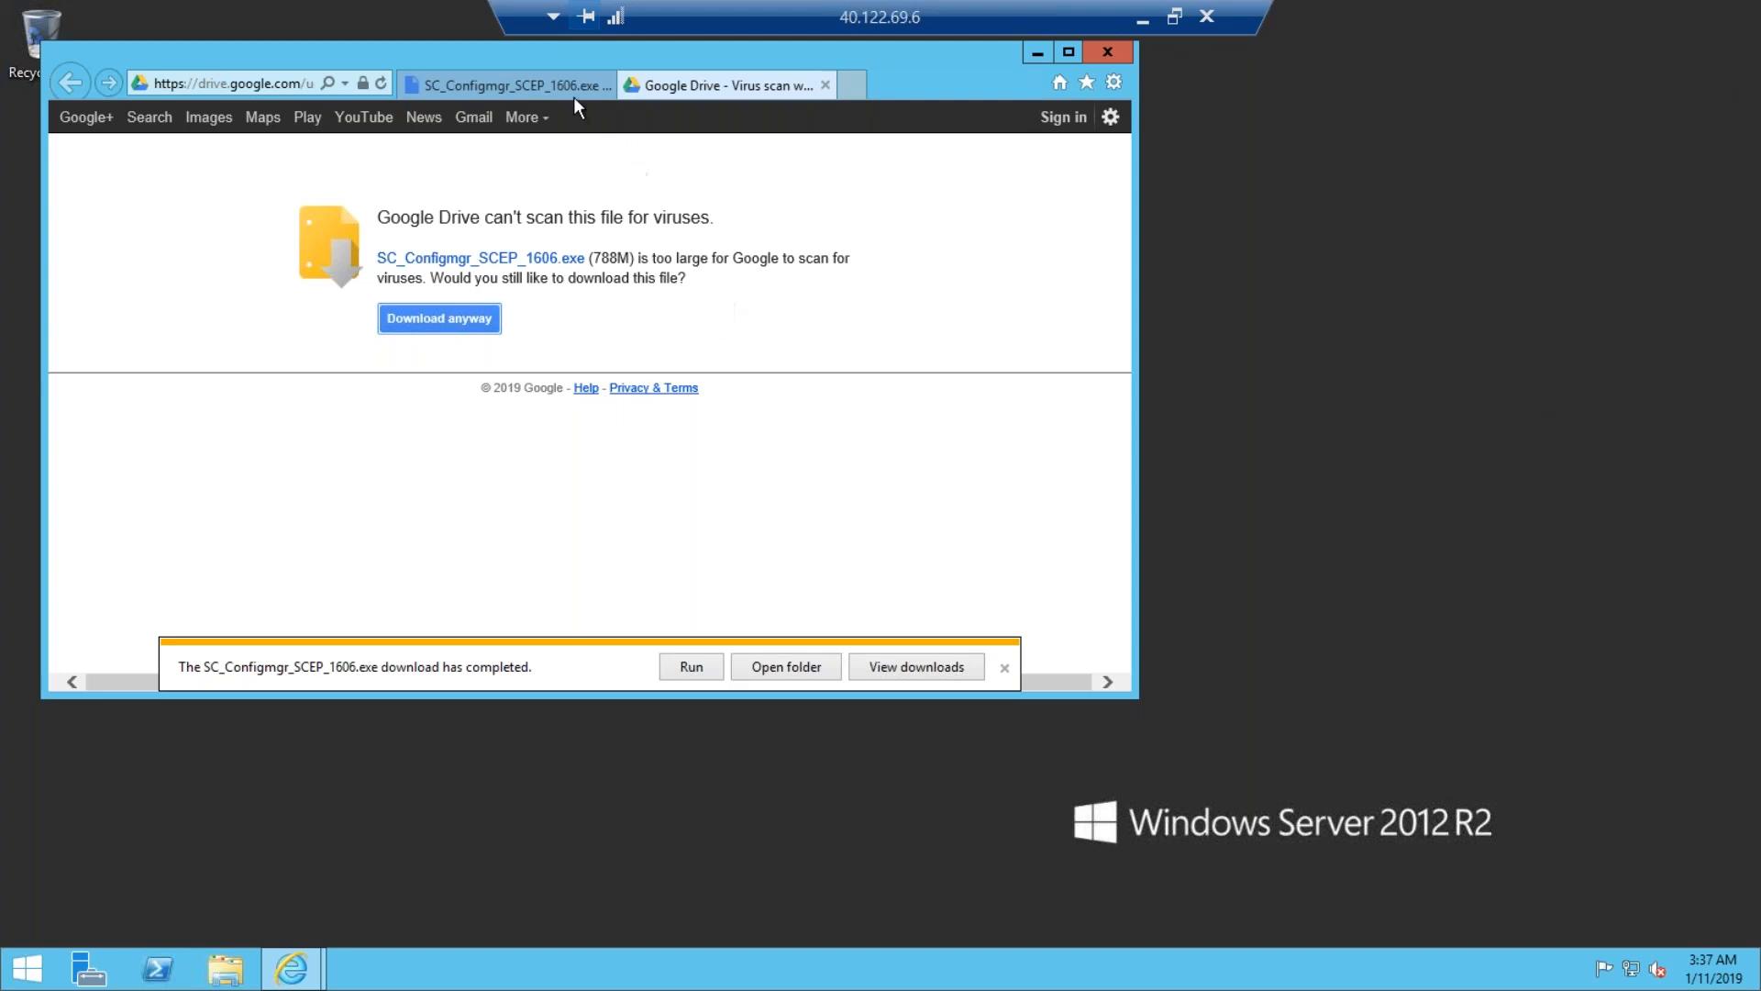
left_click(775, 675)
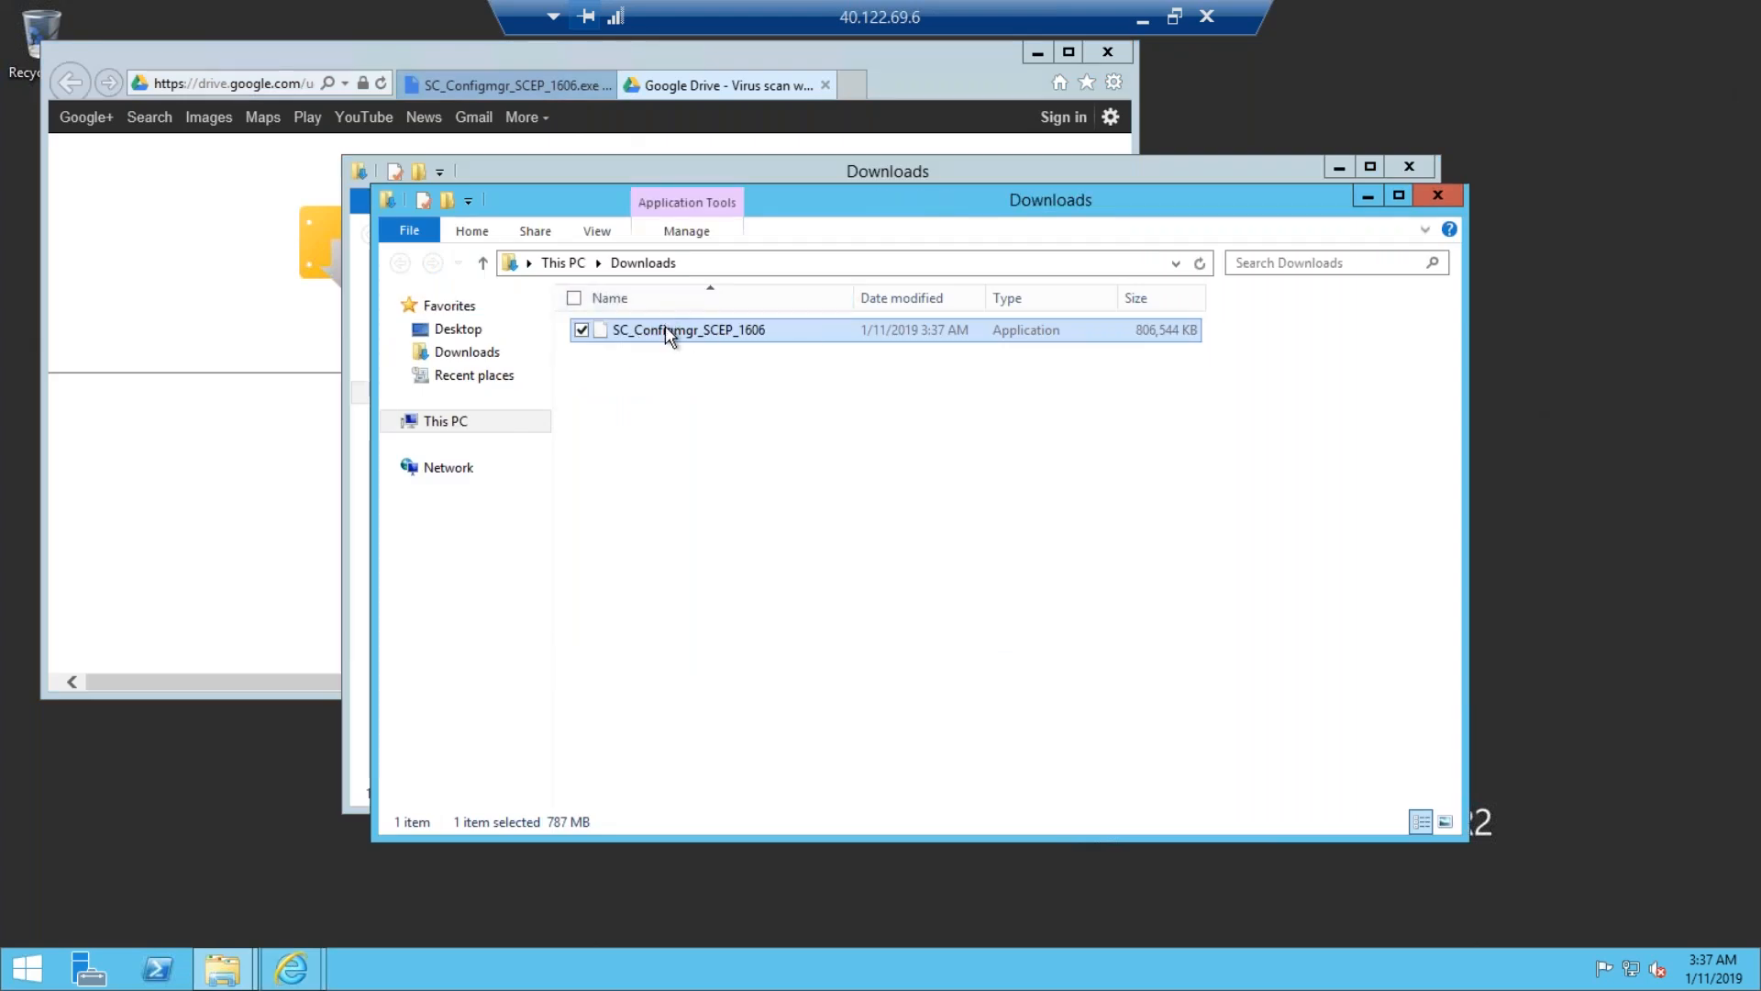
Create a folder named SCCM1606SetupFiles in Downloads and open it.
left_click(688, 409)
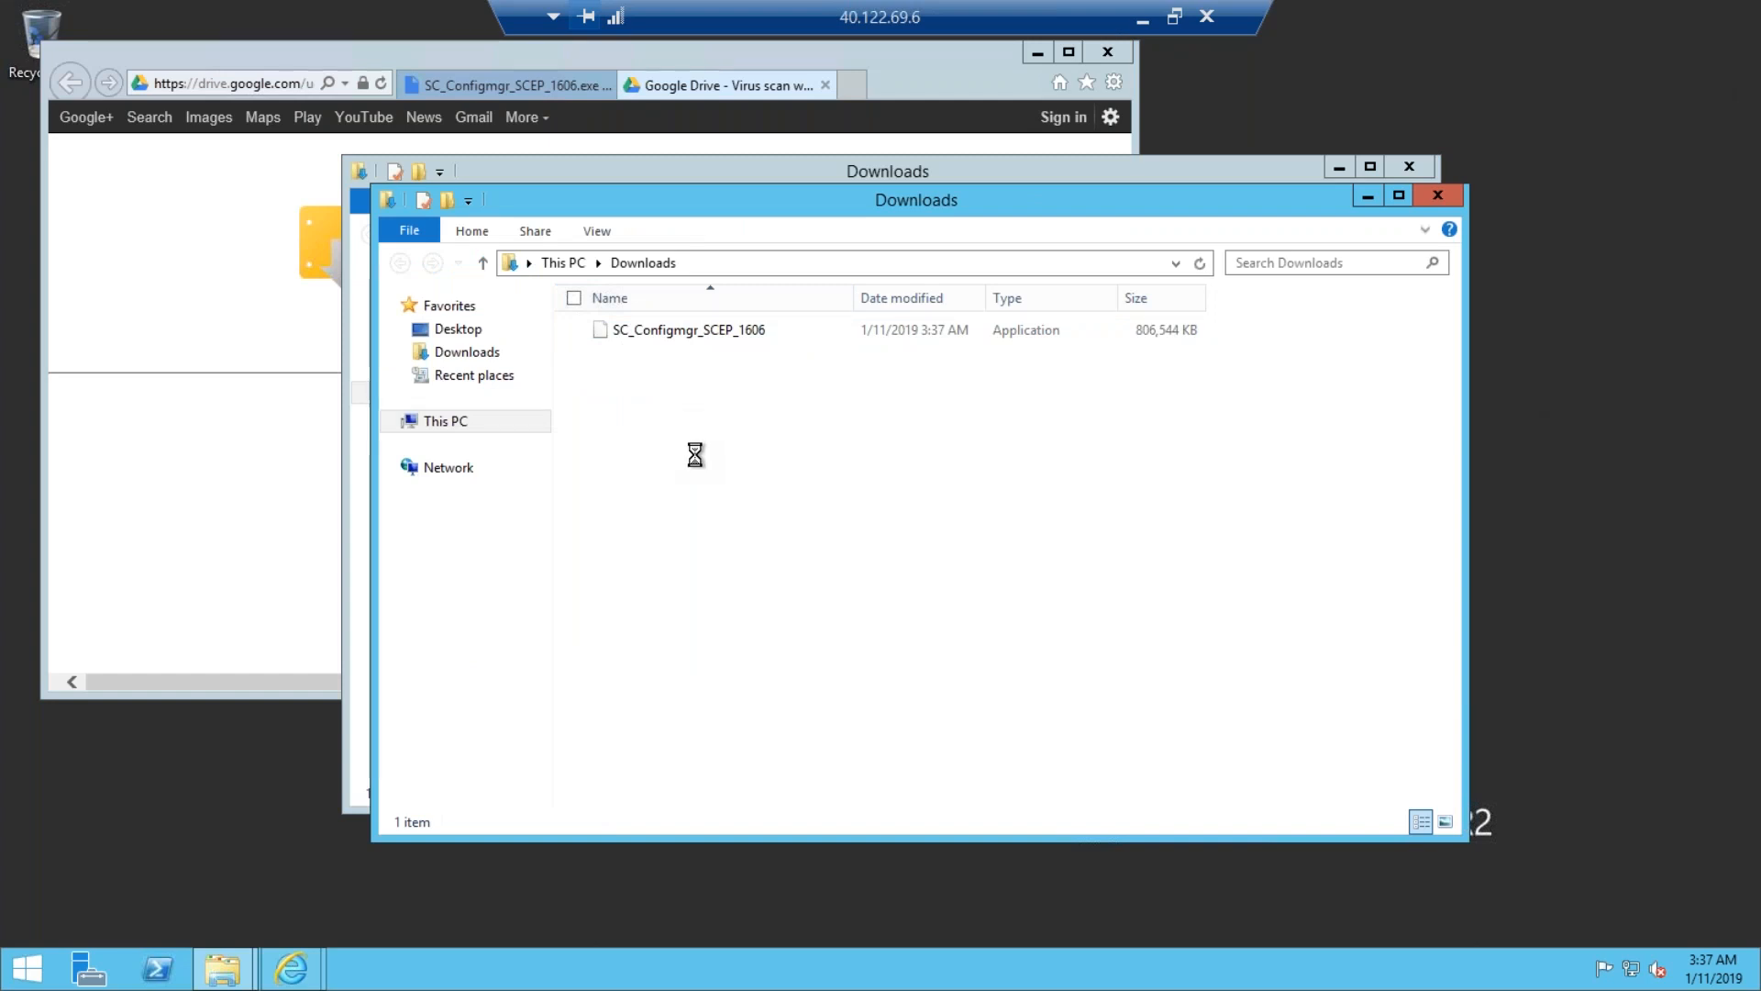
right_click(453, 401)
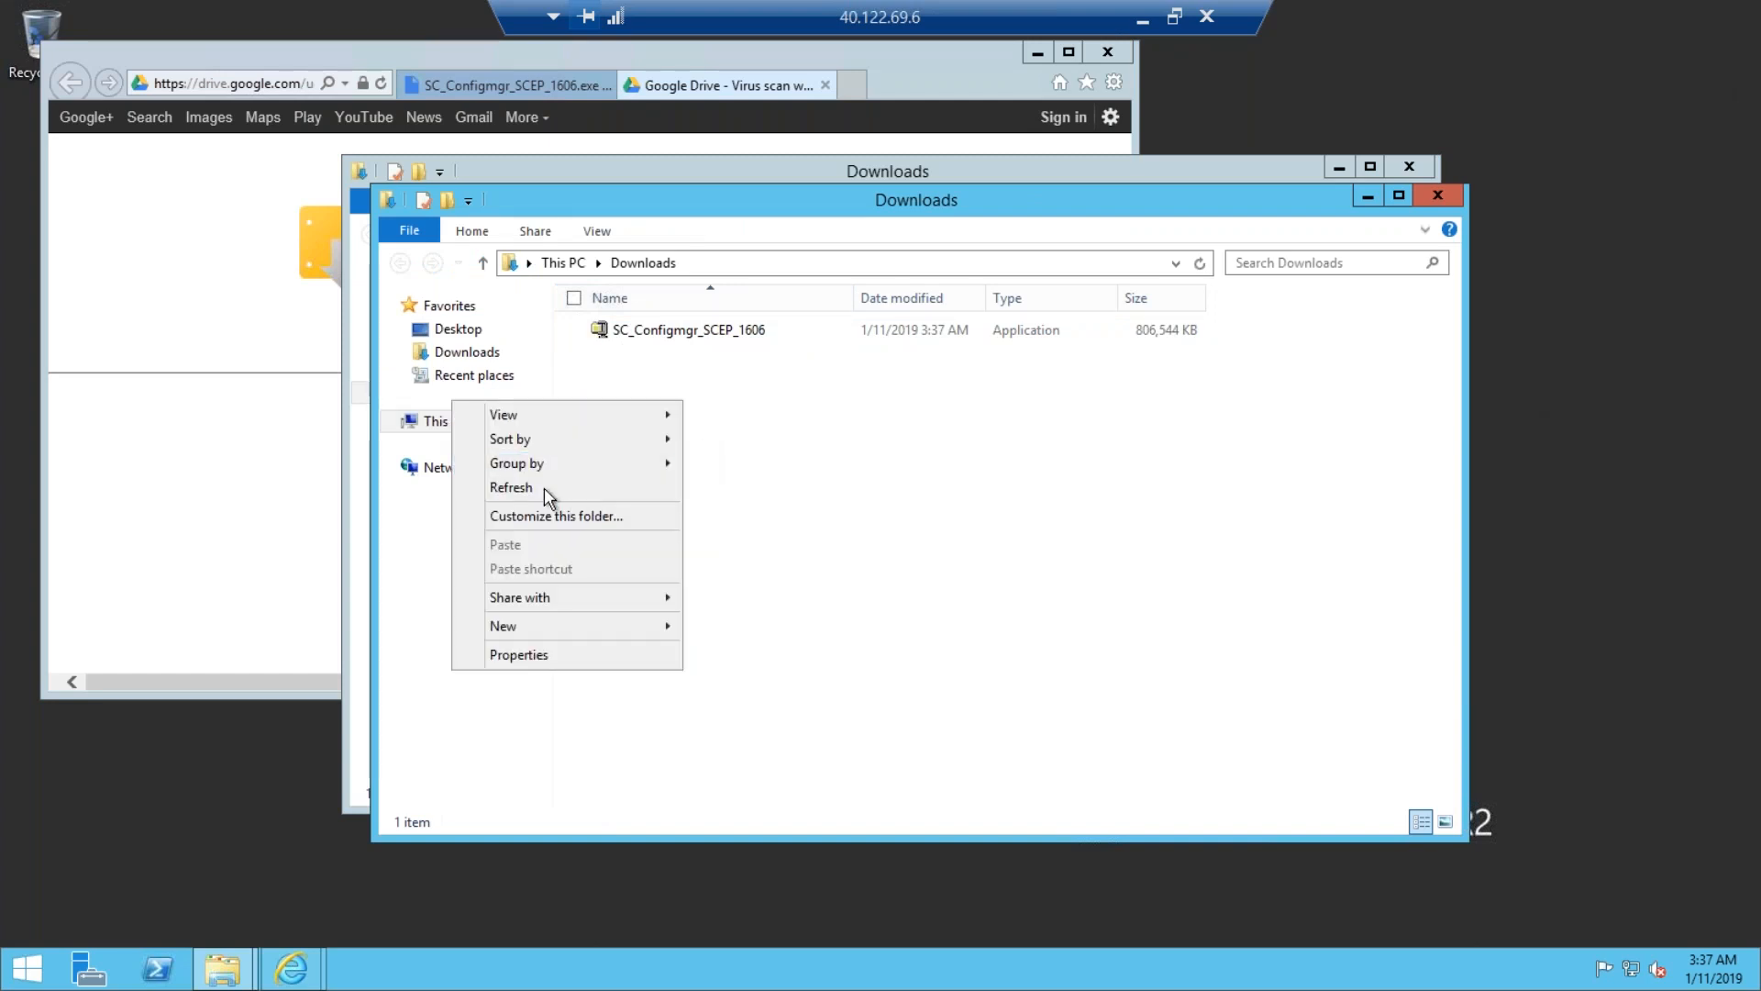
mouse_move(541, 633)
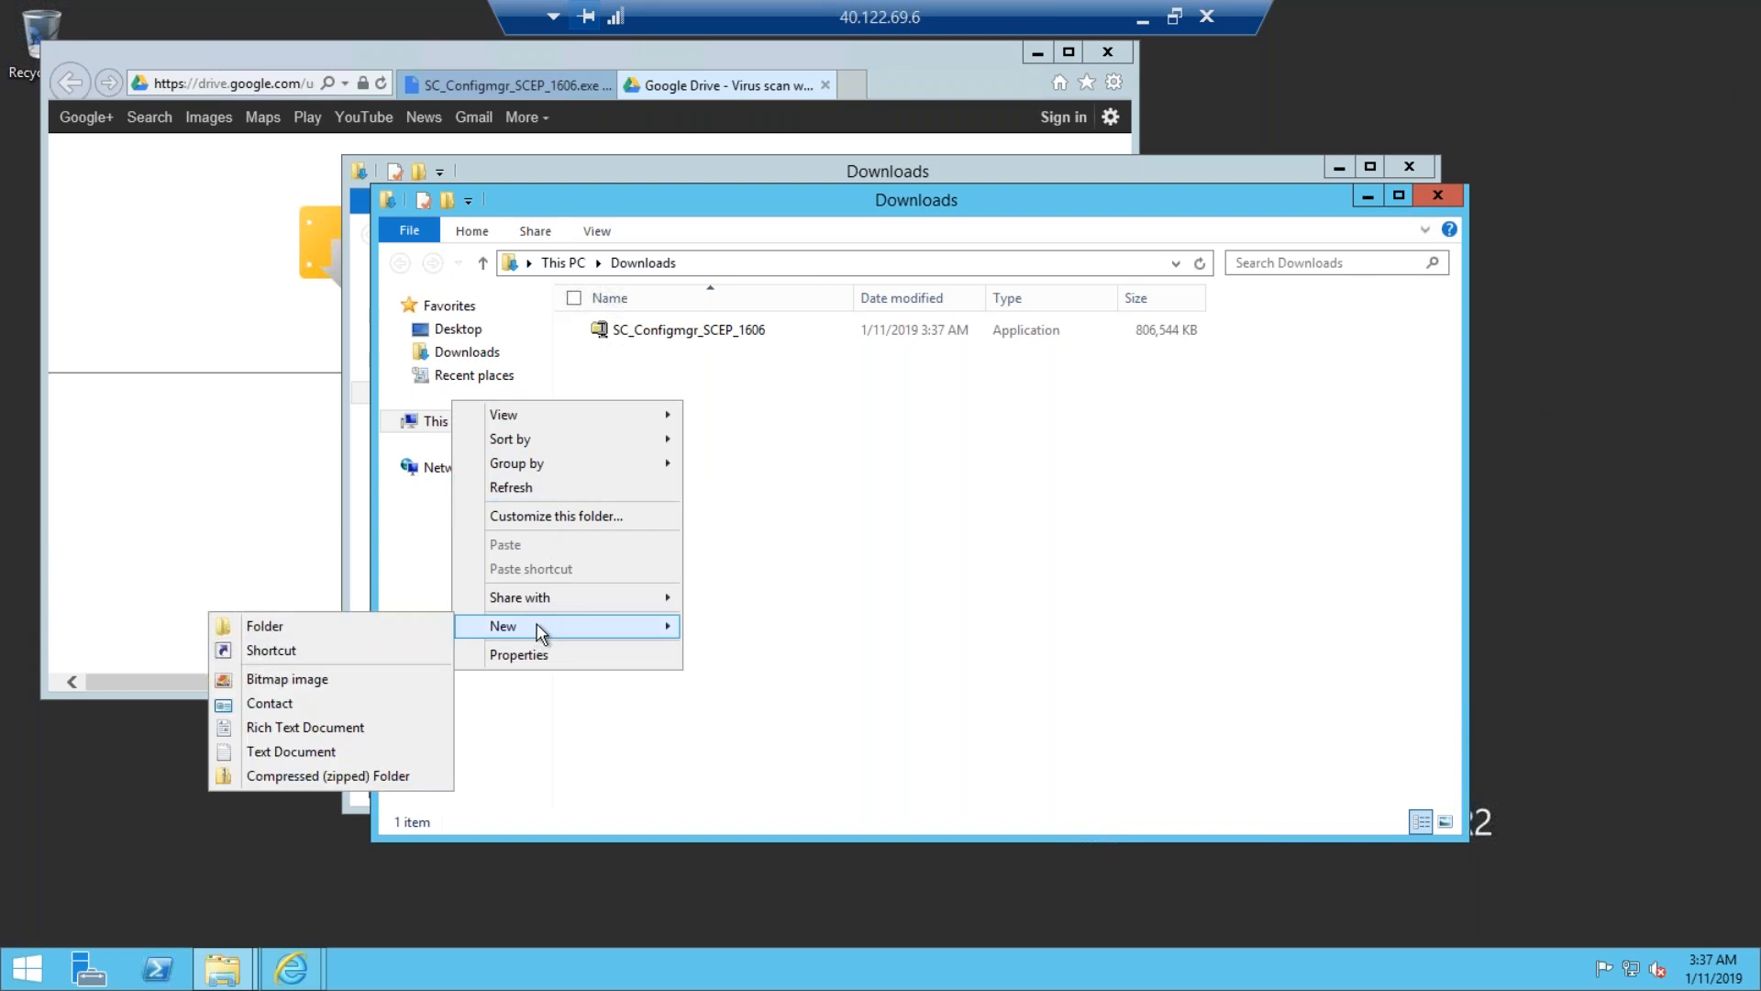
left_click(385, 628)
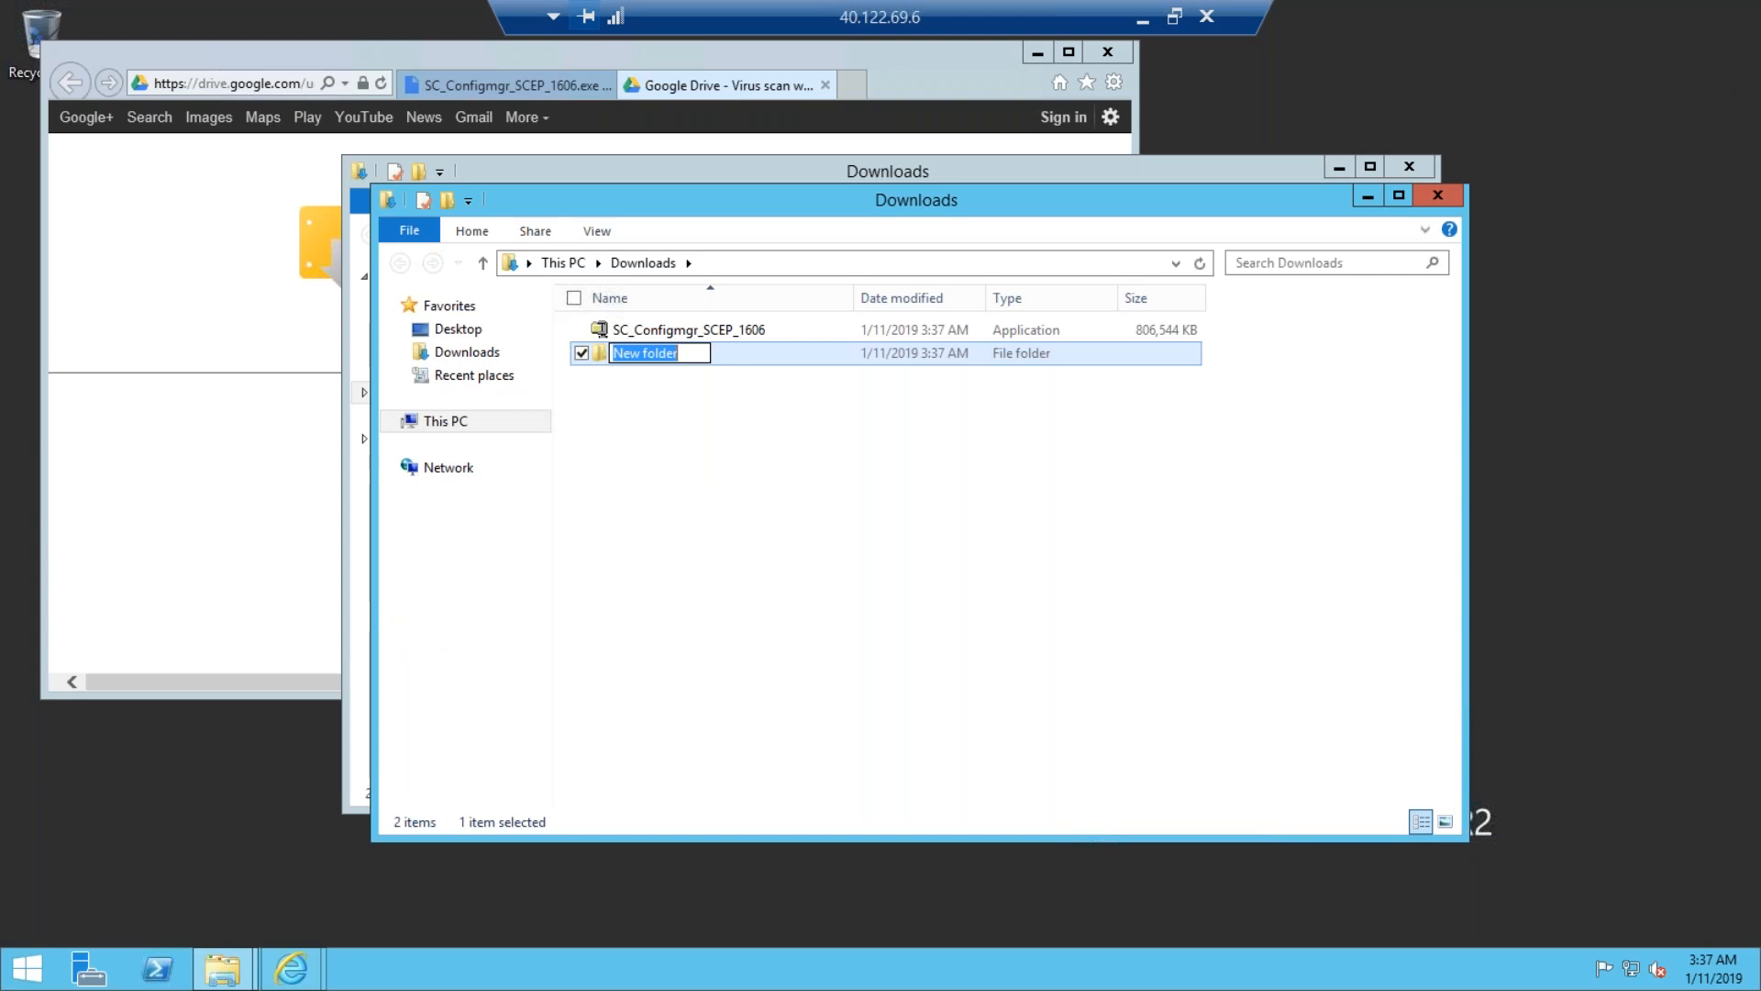
type("SCCM")
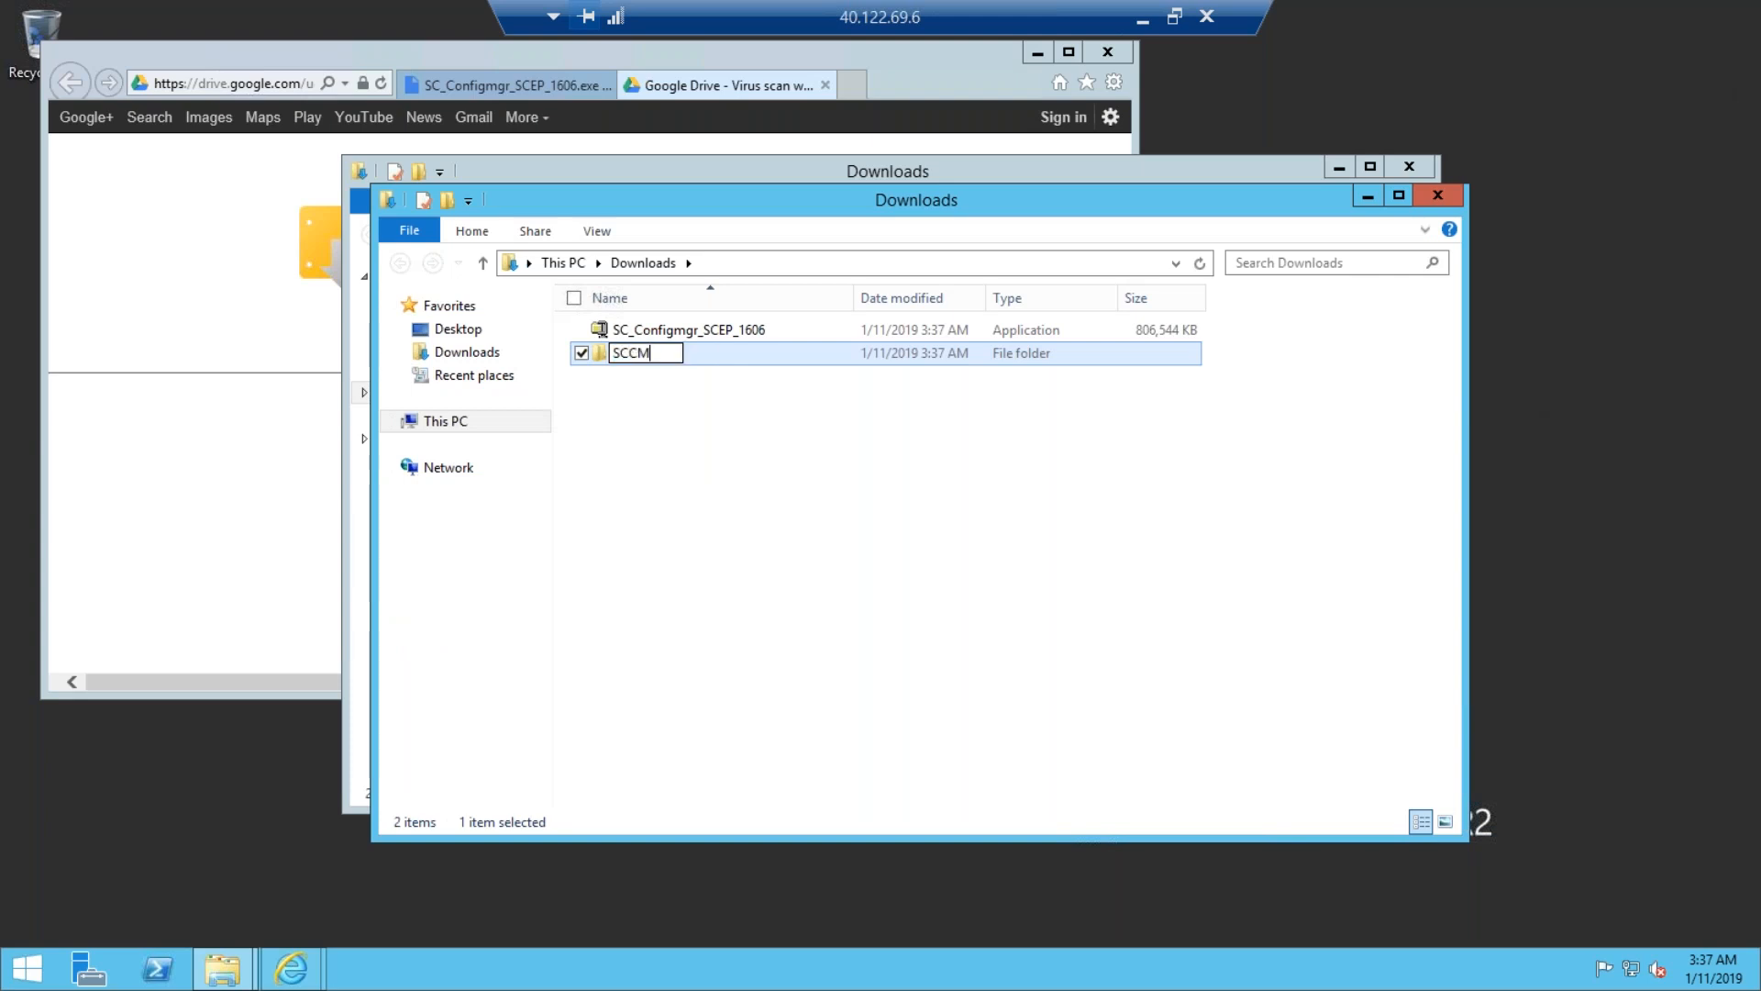
type("1606SetupF")
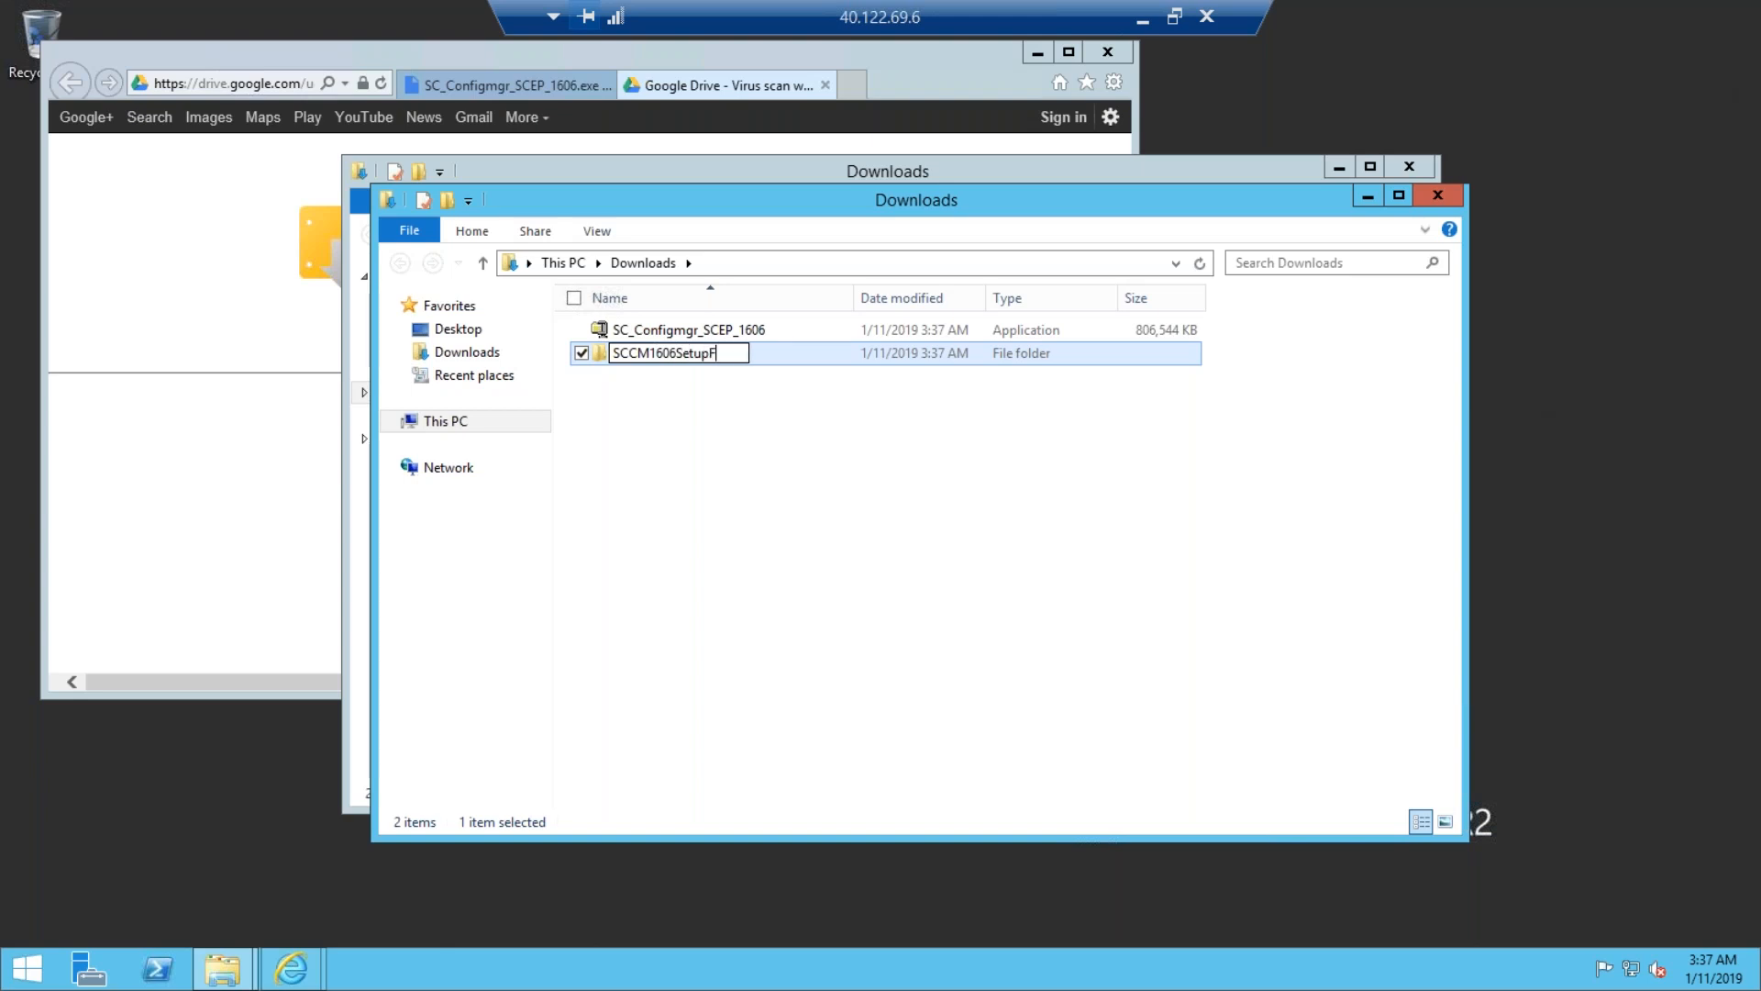
type("iles")
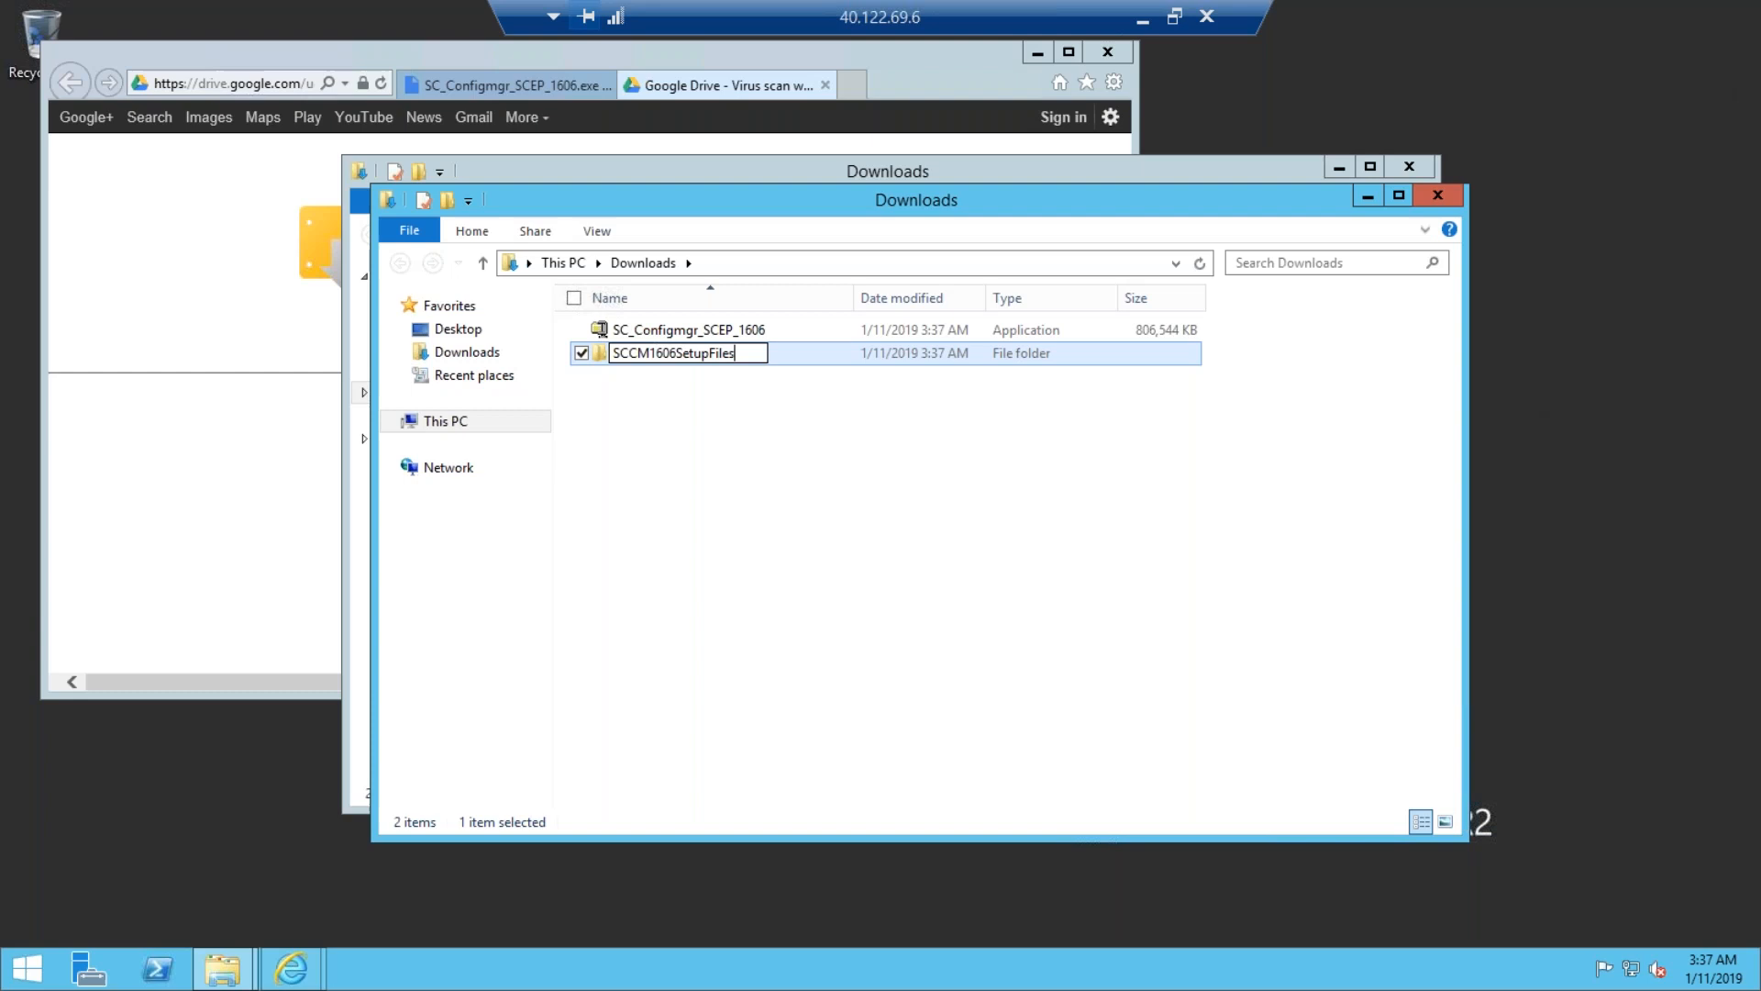
key("Return")
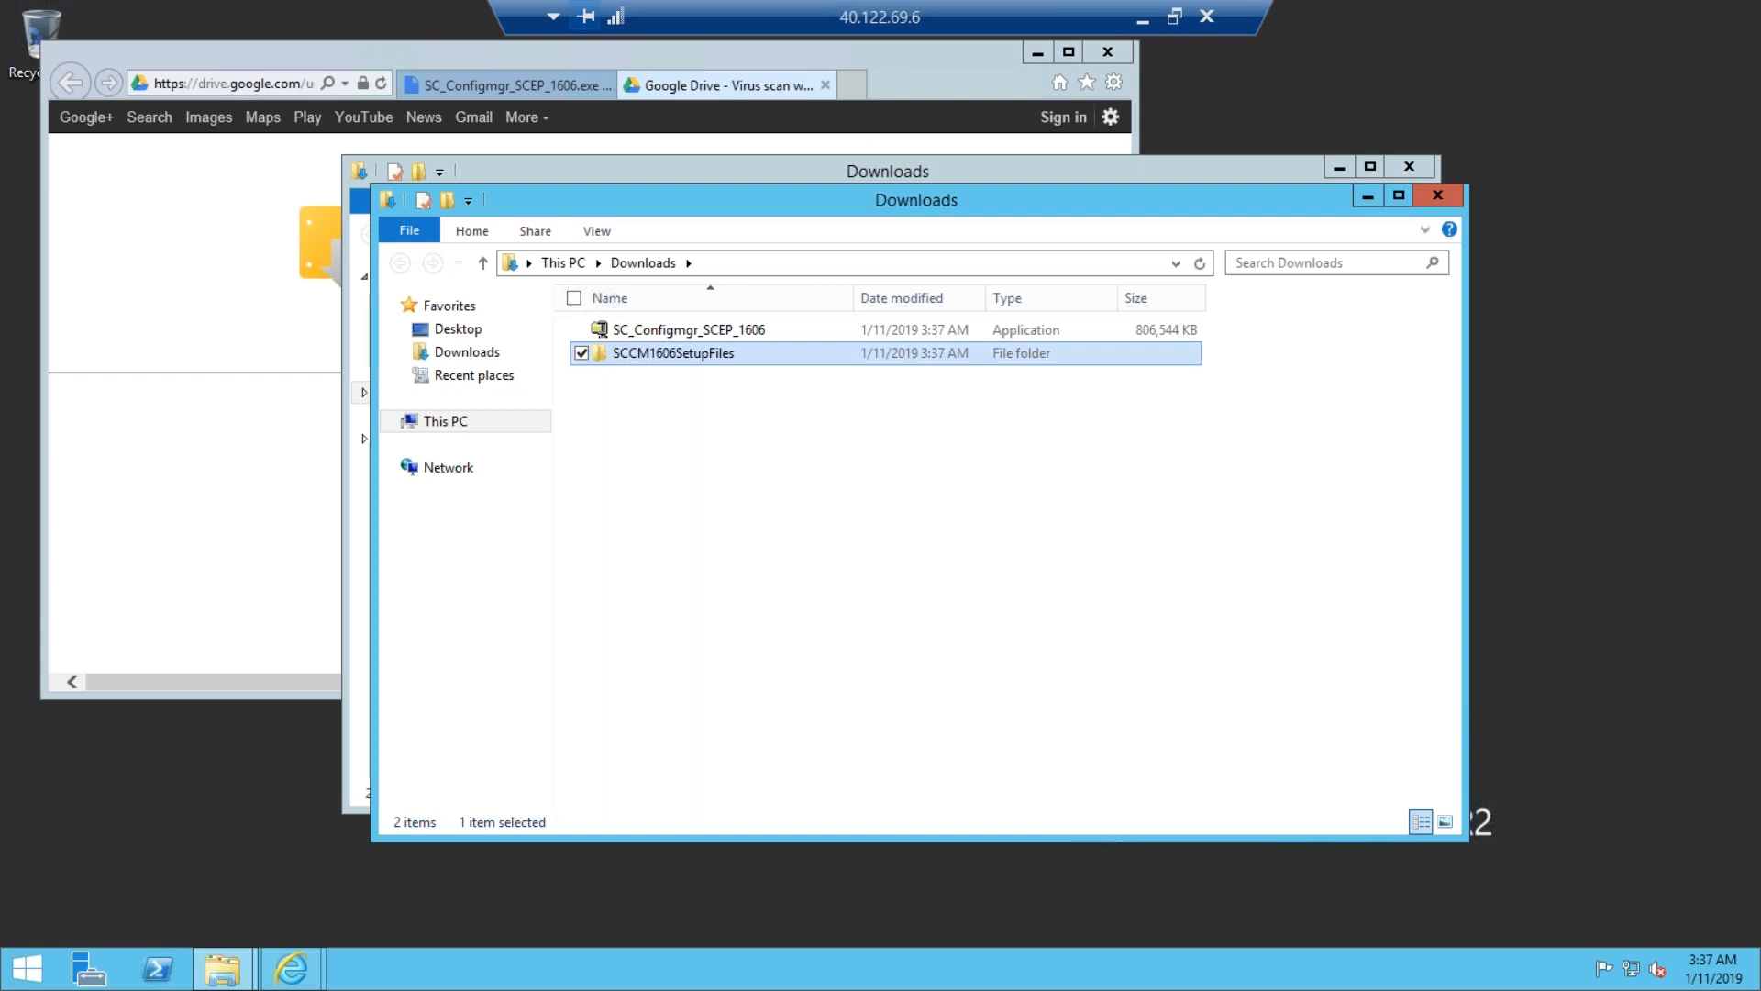
key("Return")
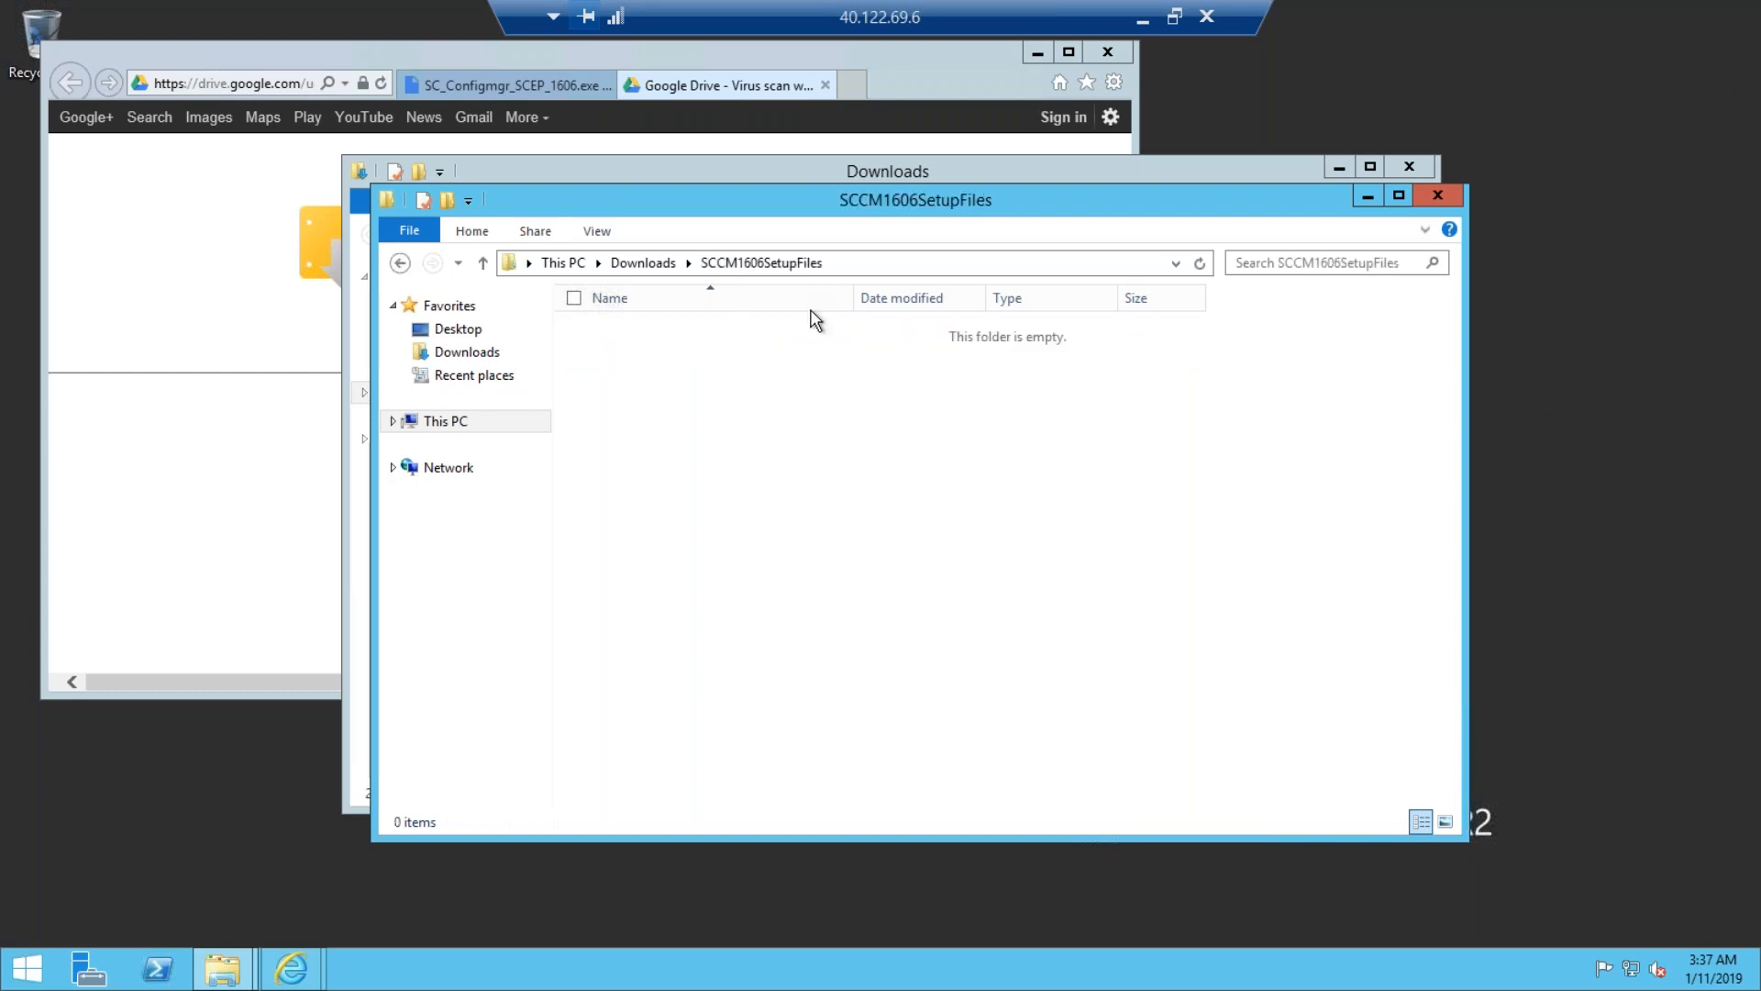
Copy the SCCM1606SetupFiles folder path and run SC_Configmgr_SCEP_1606 from Downloads as administrator, allowing it to make changes.
left_click(929, 269)
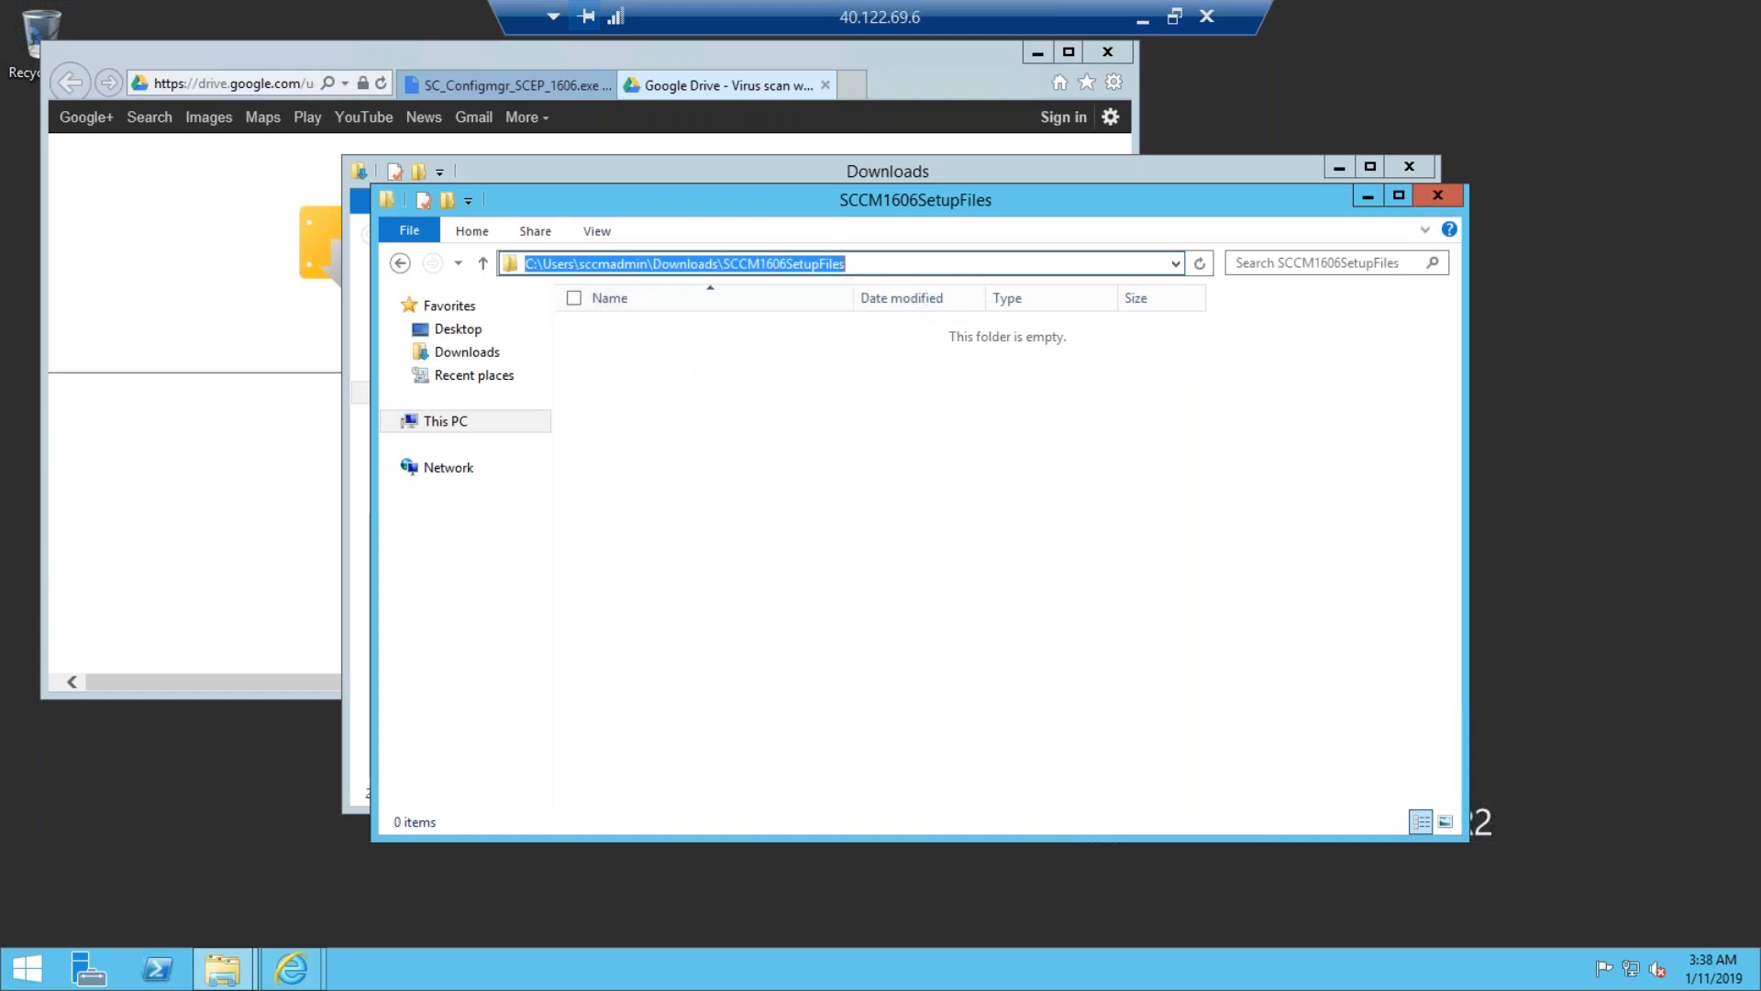
left_click(835, 168)
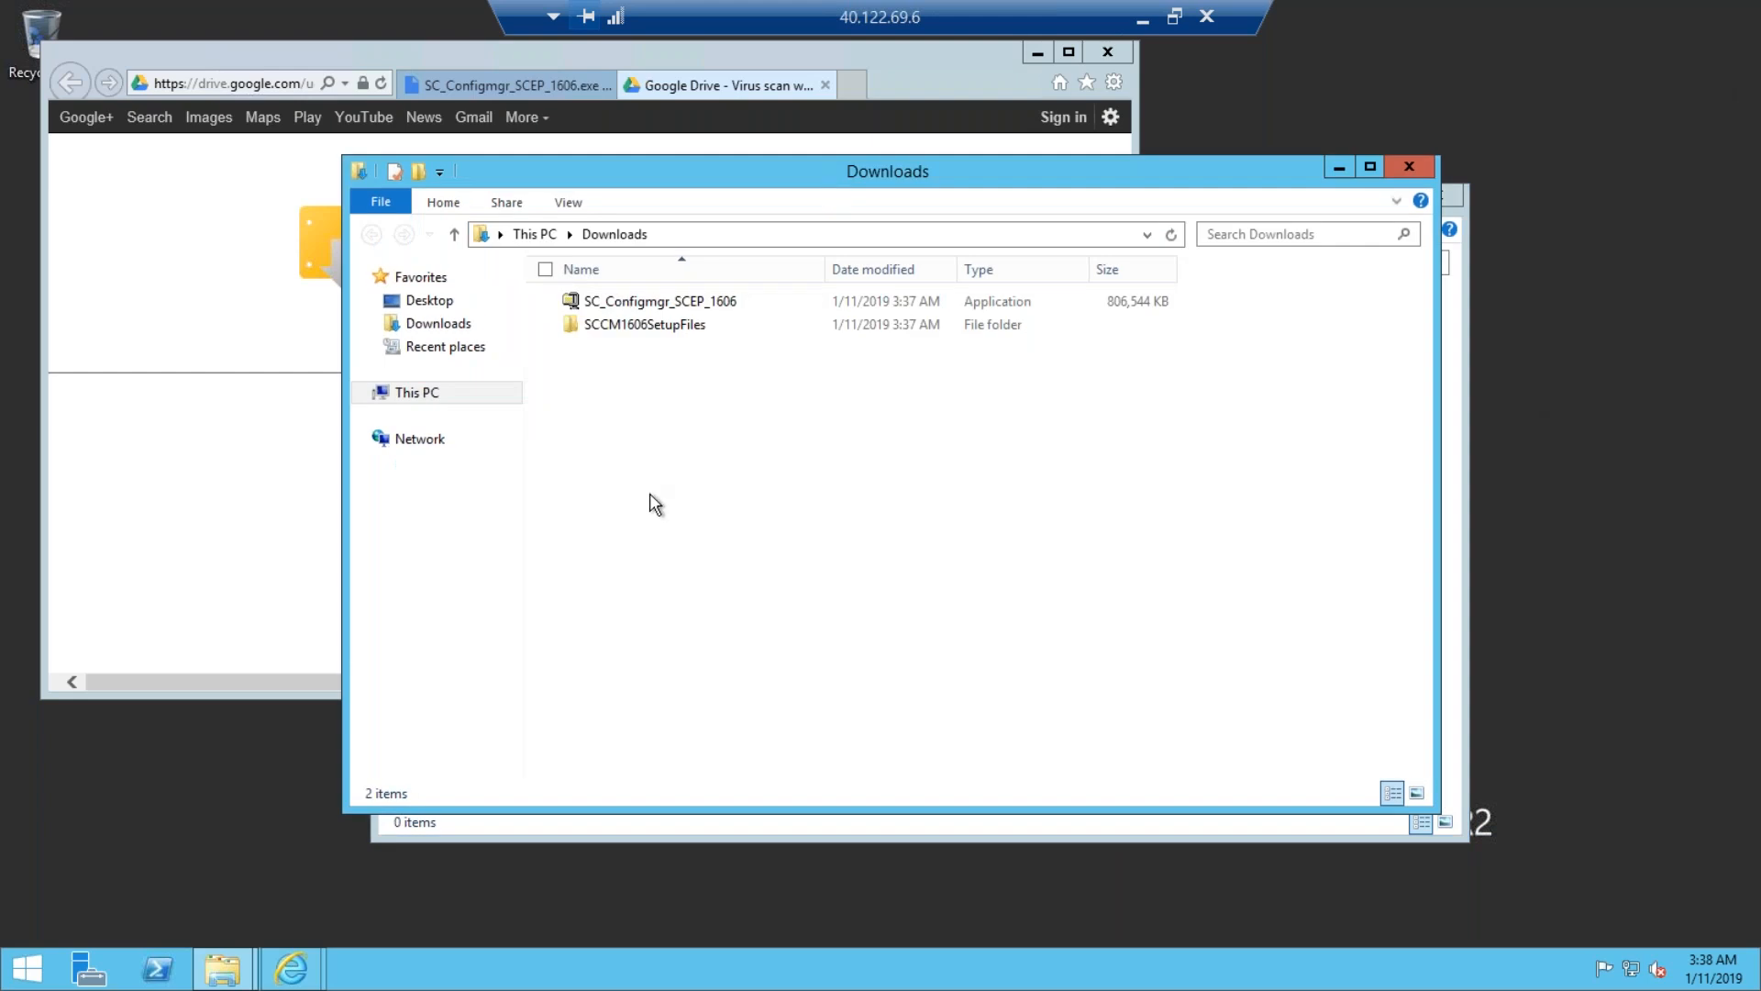
left_click(682, 301)
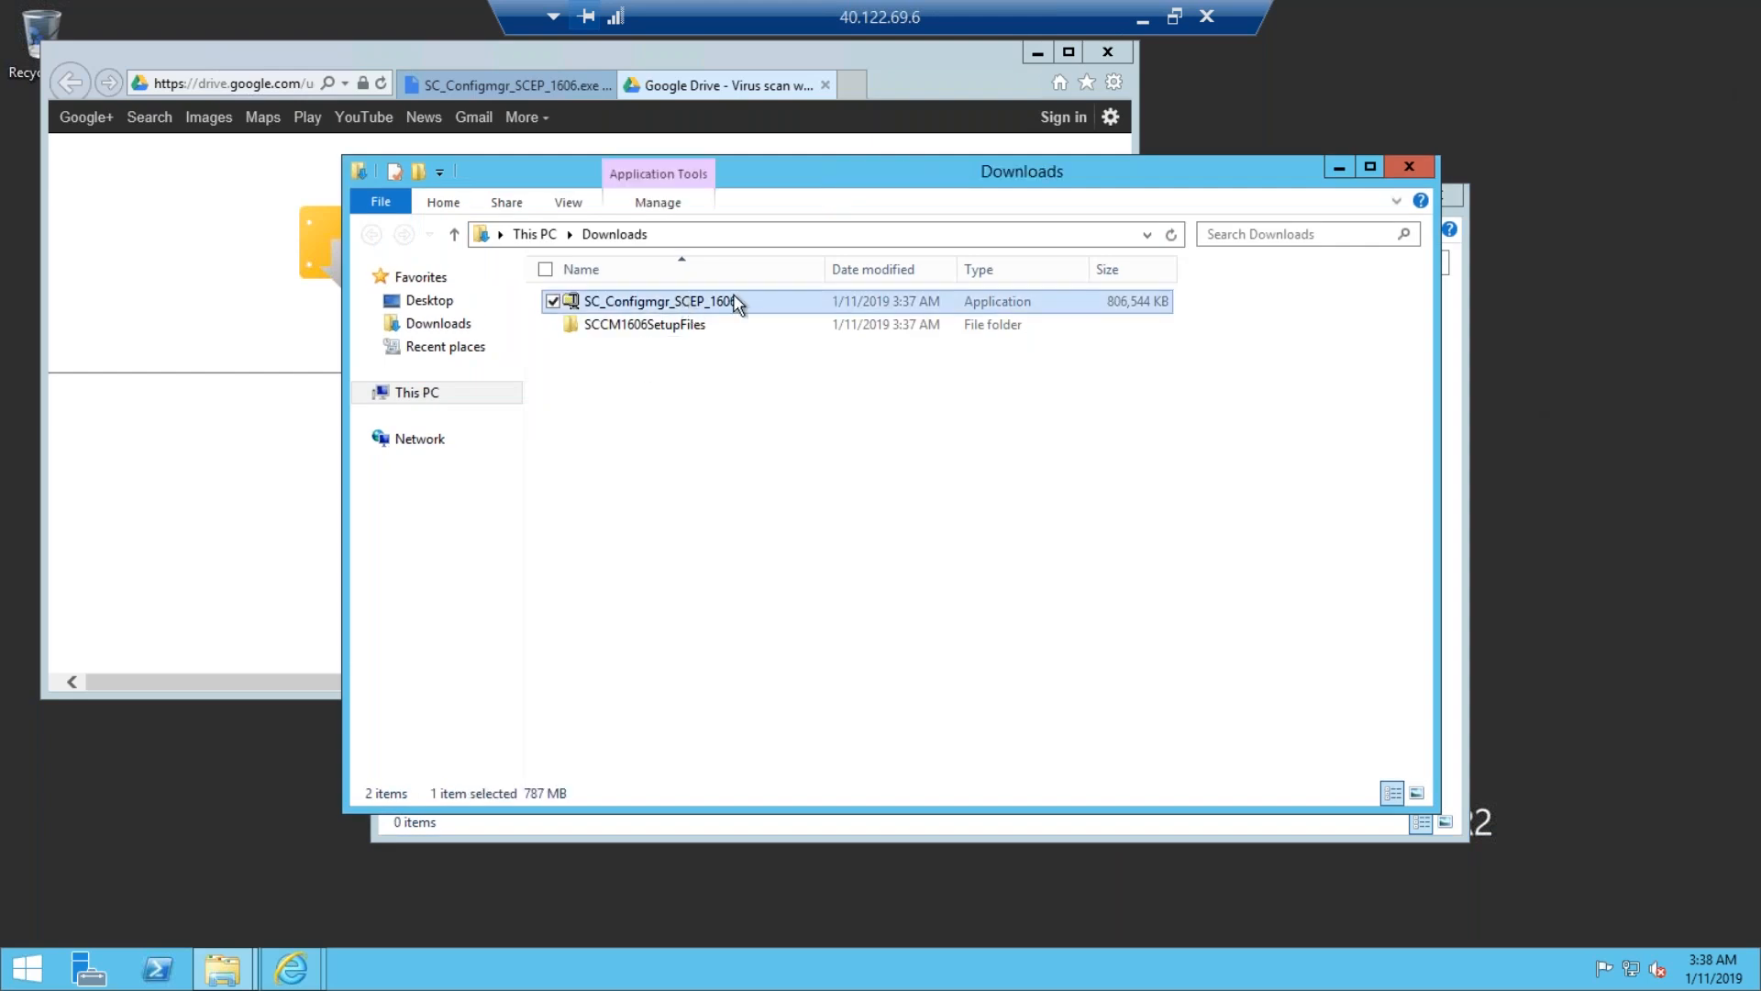
right_click(809, 304)
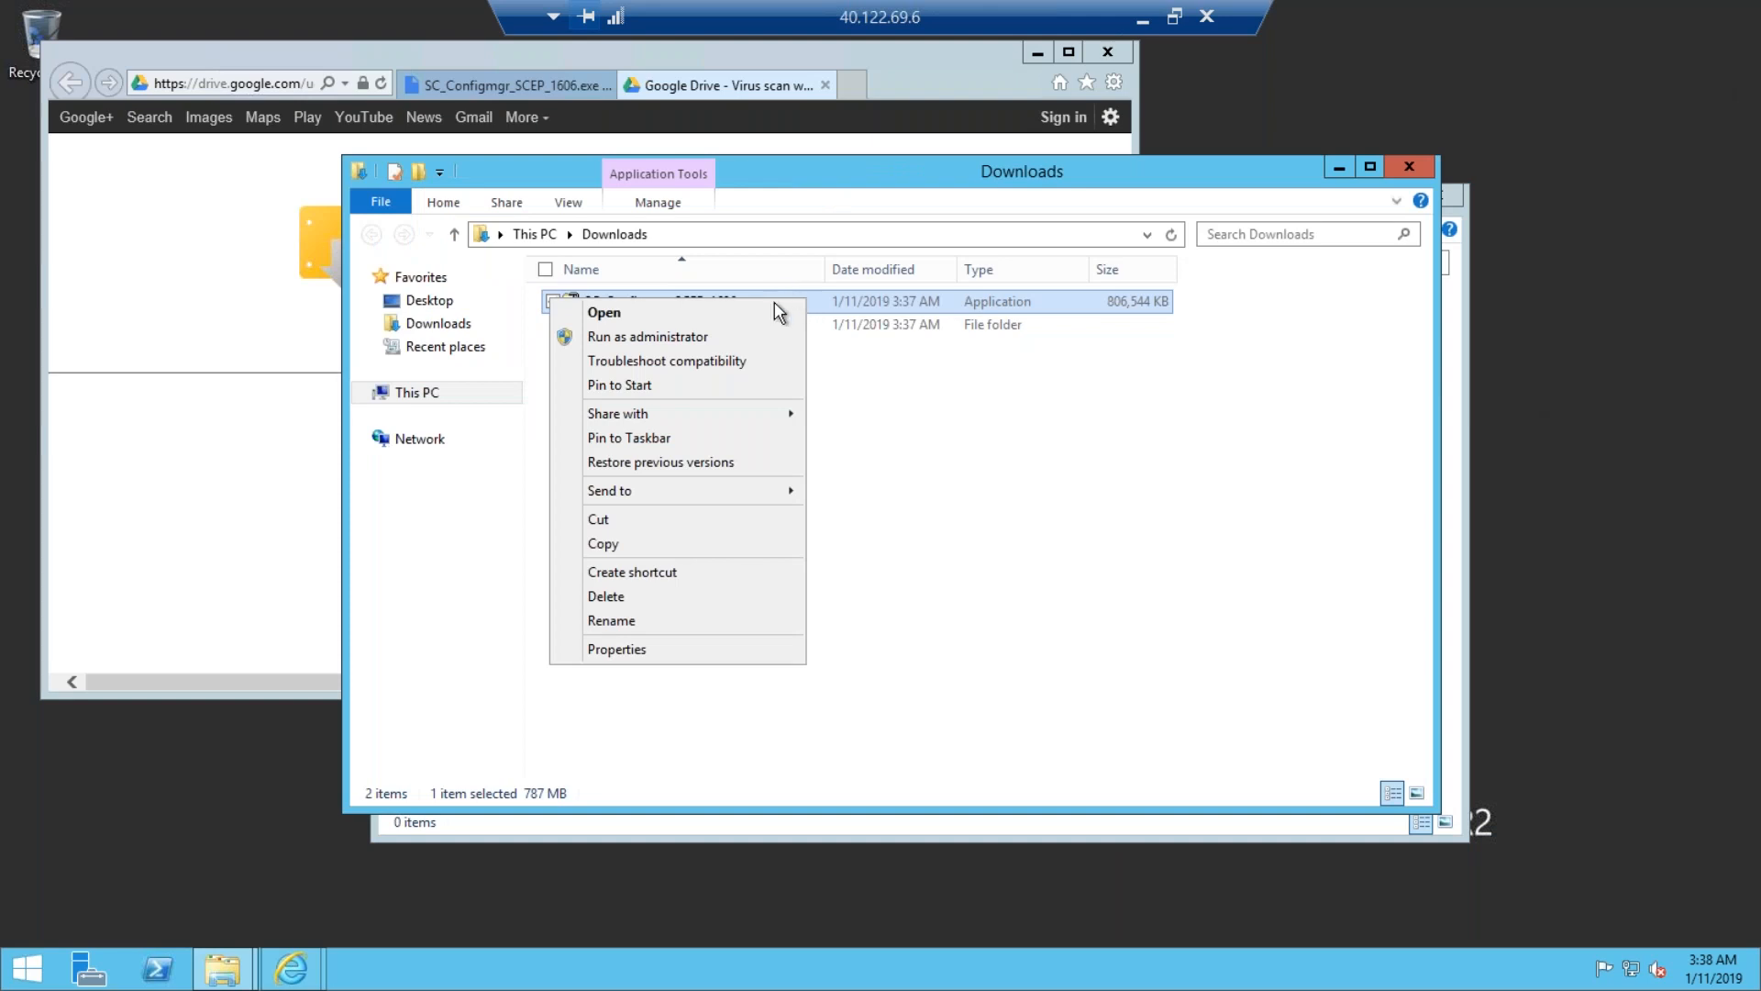
left_click(591, 337)
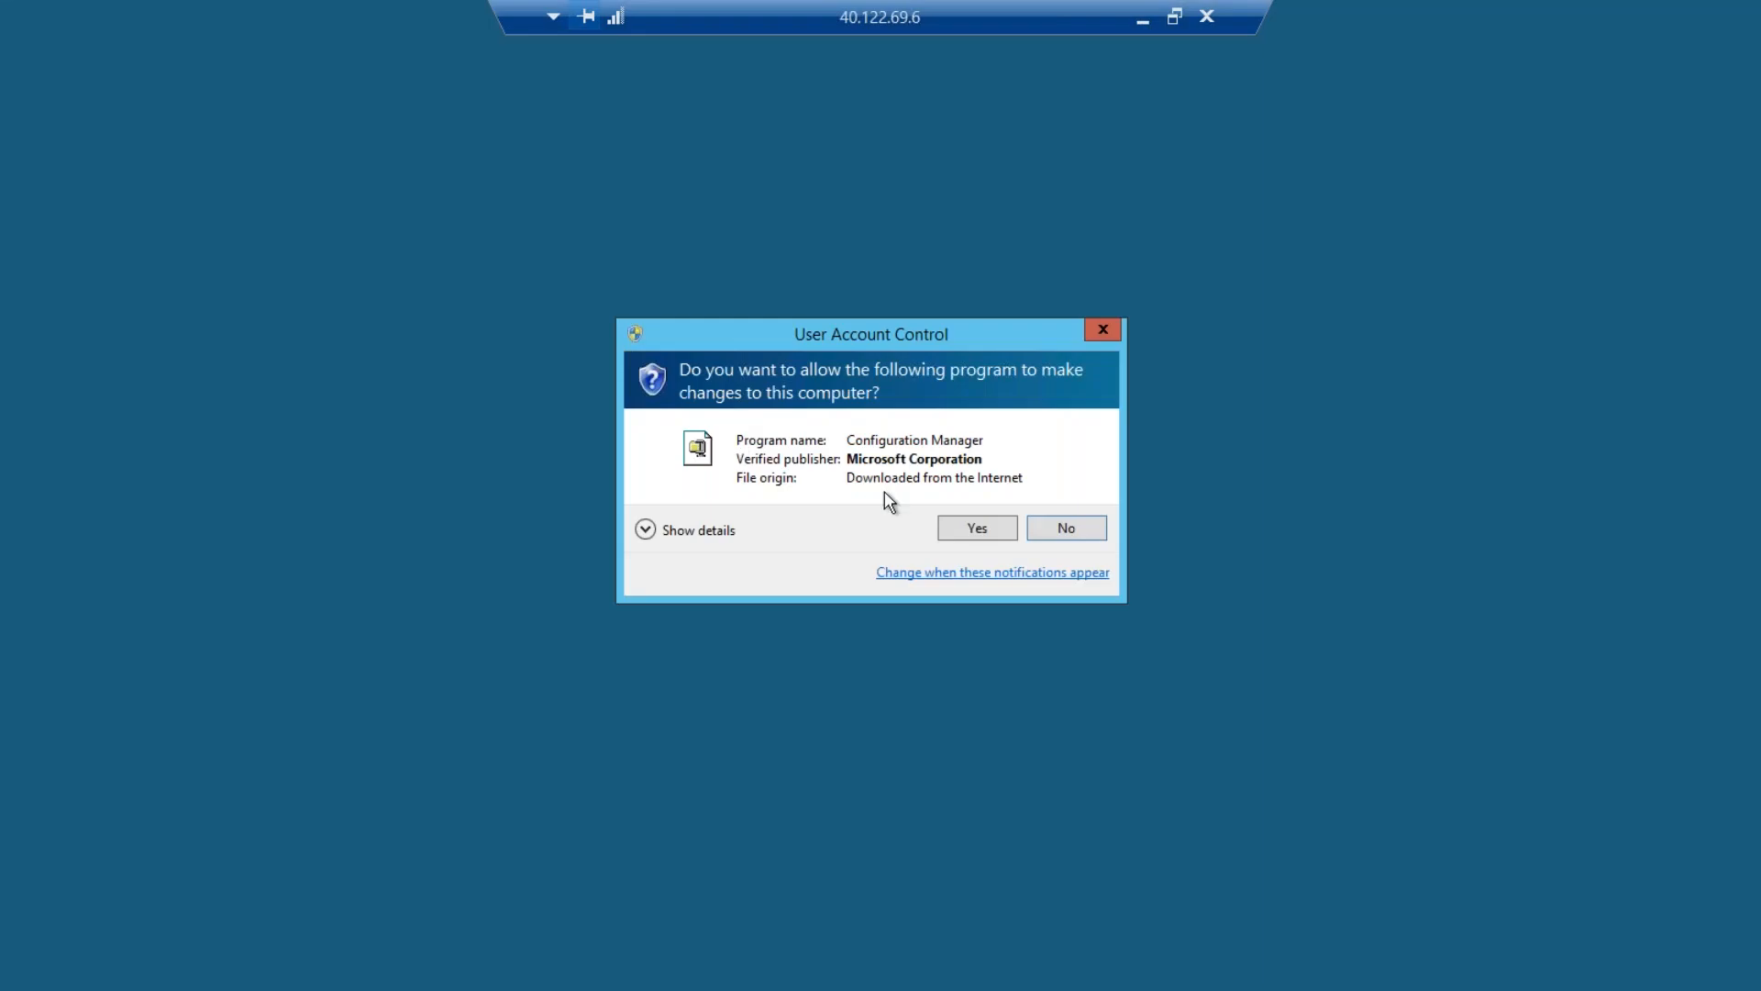
left_click(974, 529)
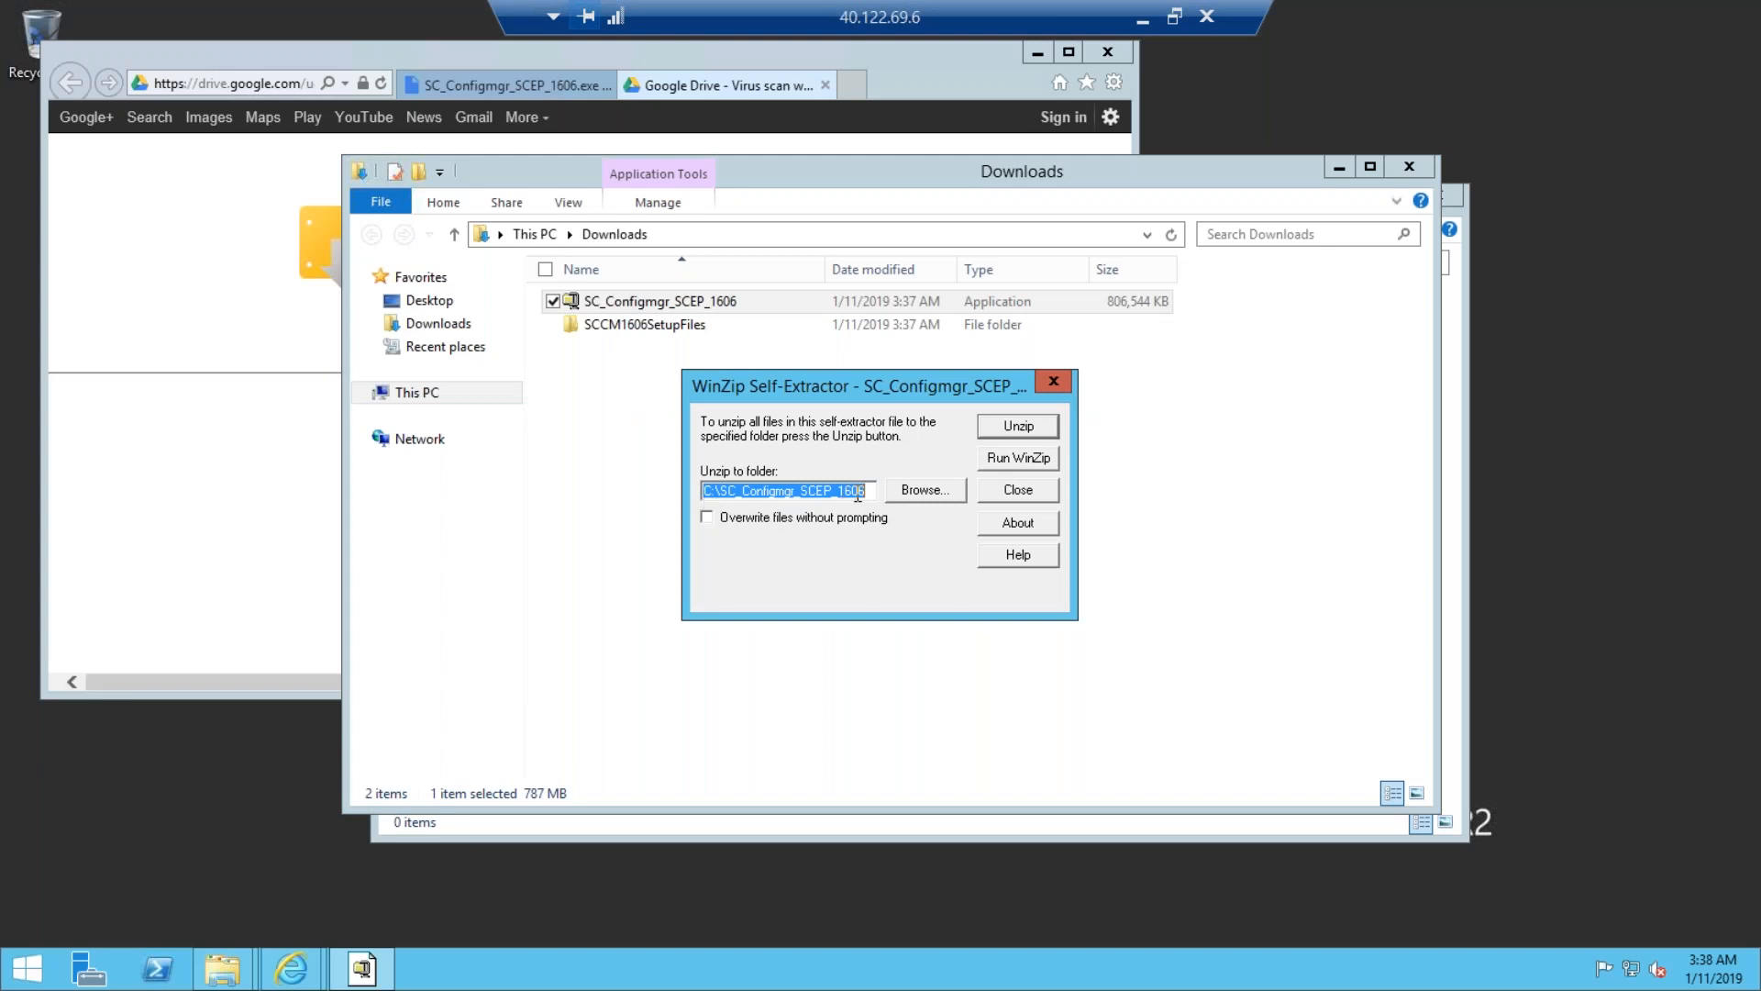
Set the self-extractor's destination to the copied Downloads\SCCM1606SetupFiles path and unzip the files there.
key("BackSpace")
key("ctrl+v")
left_click_drag(764, 493, 899, 515)
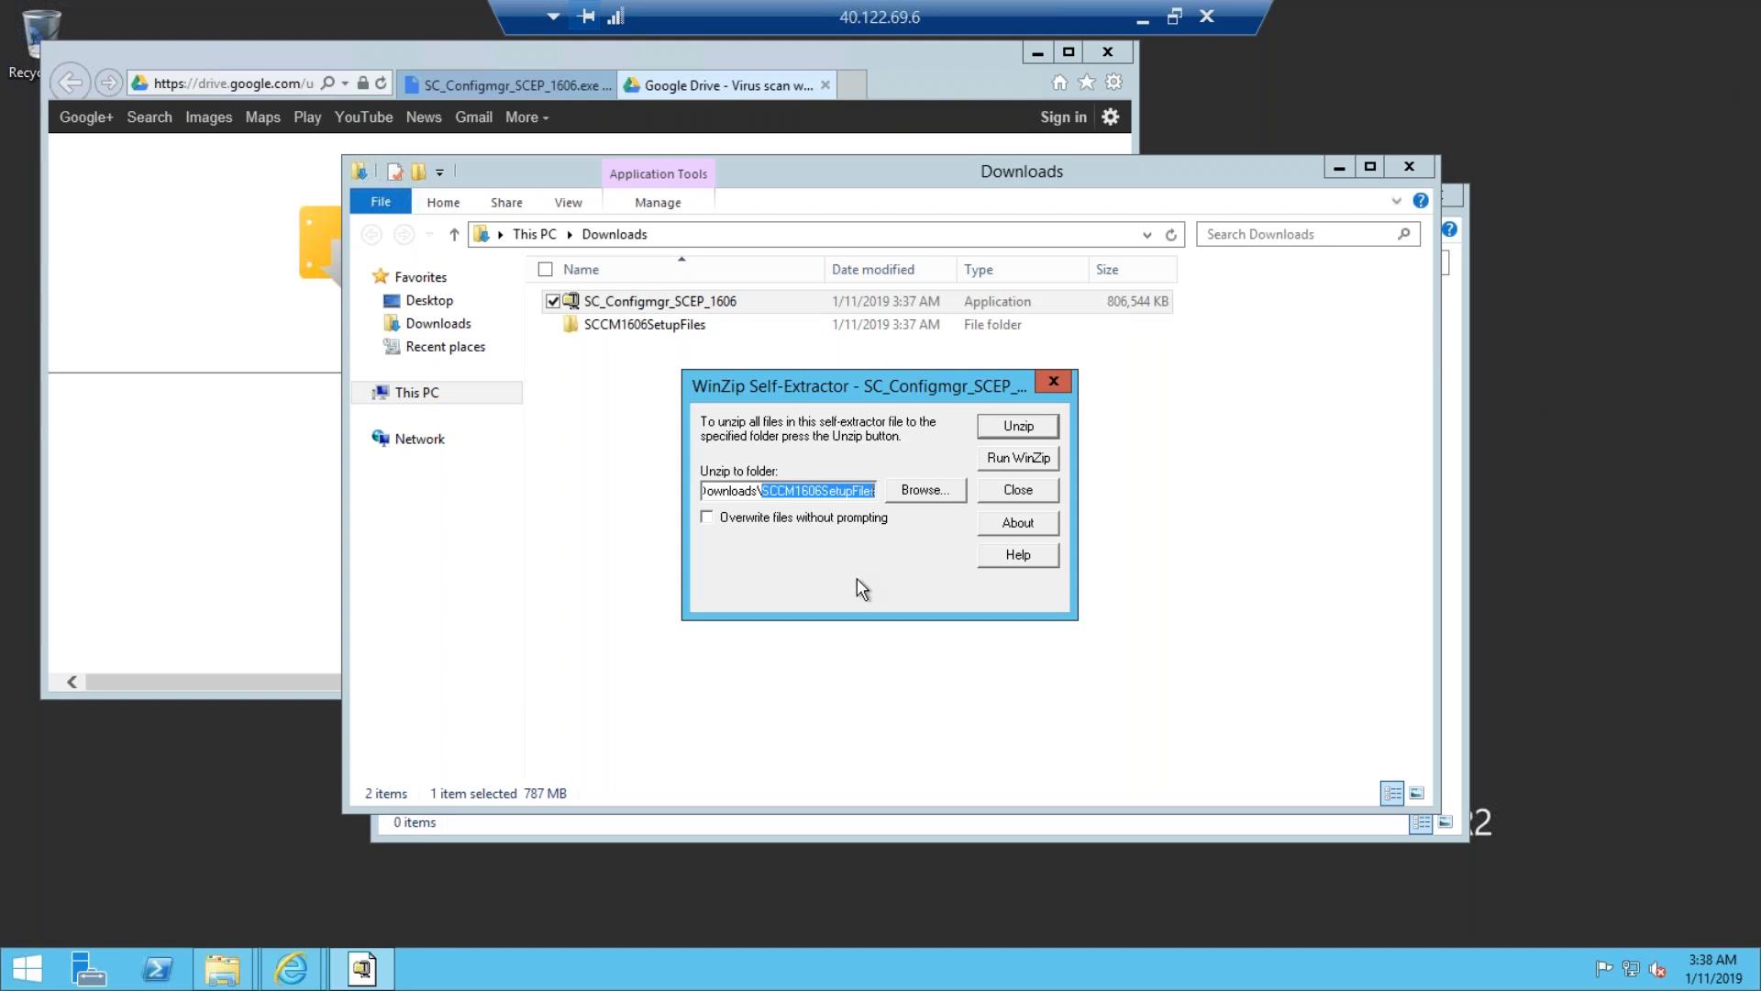
key("Escape")
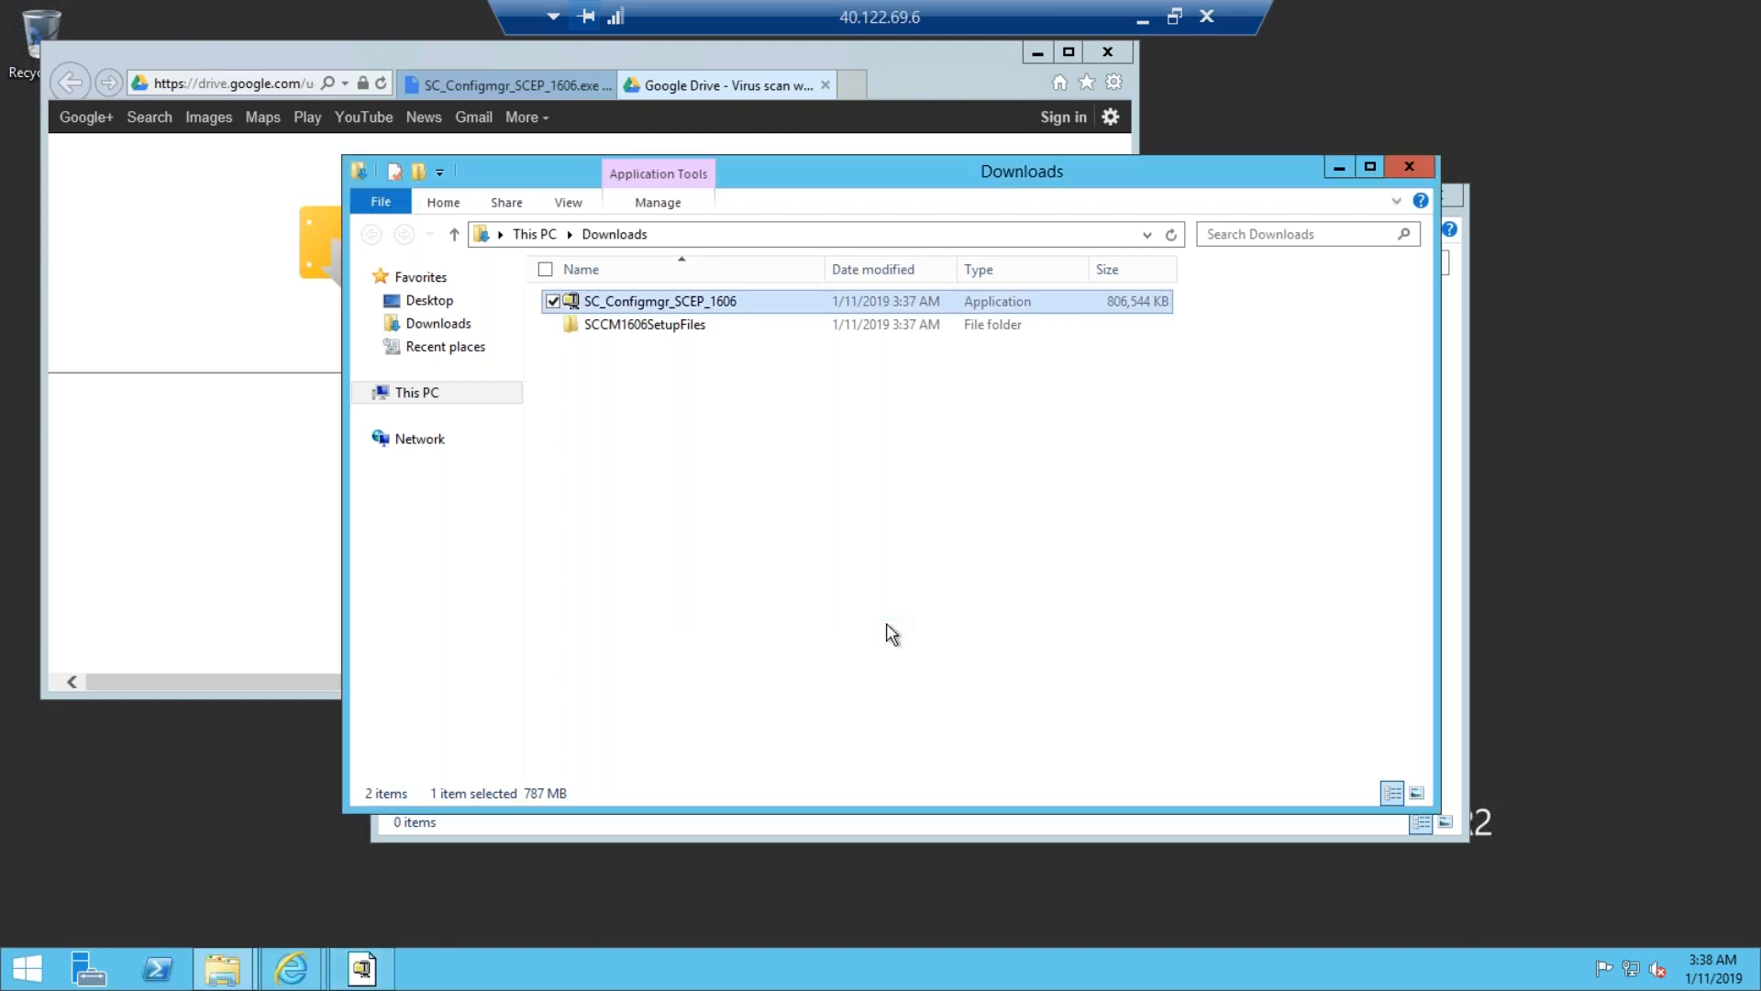
left_click(376, 959)
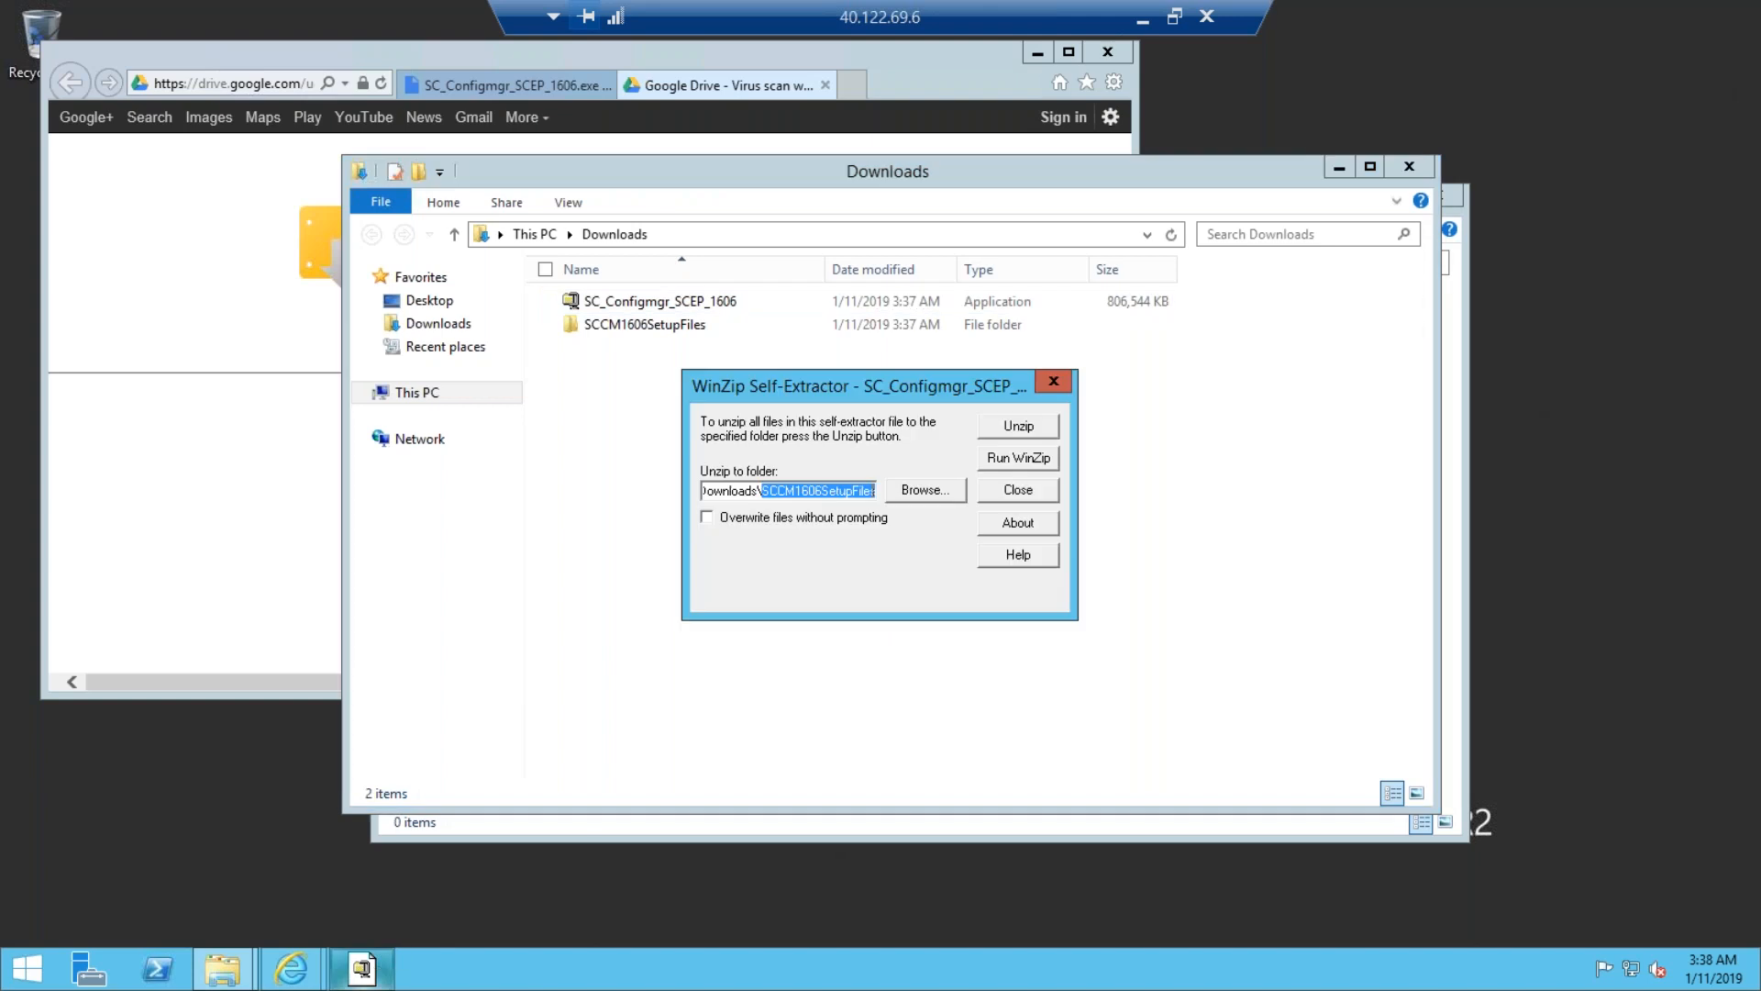
left_click(1011, 427)
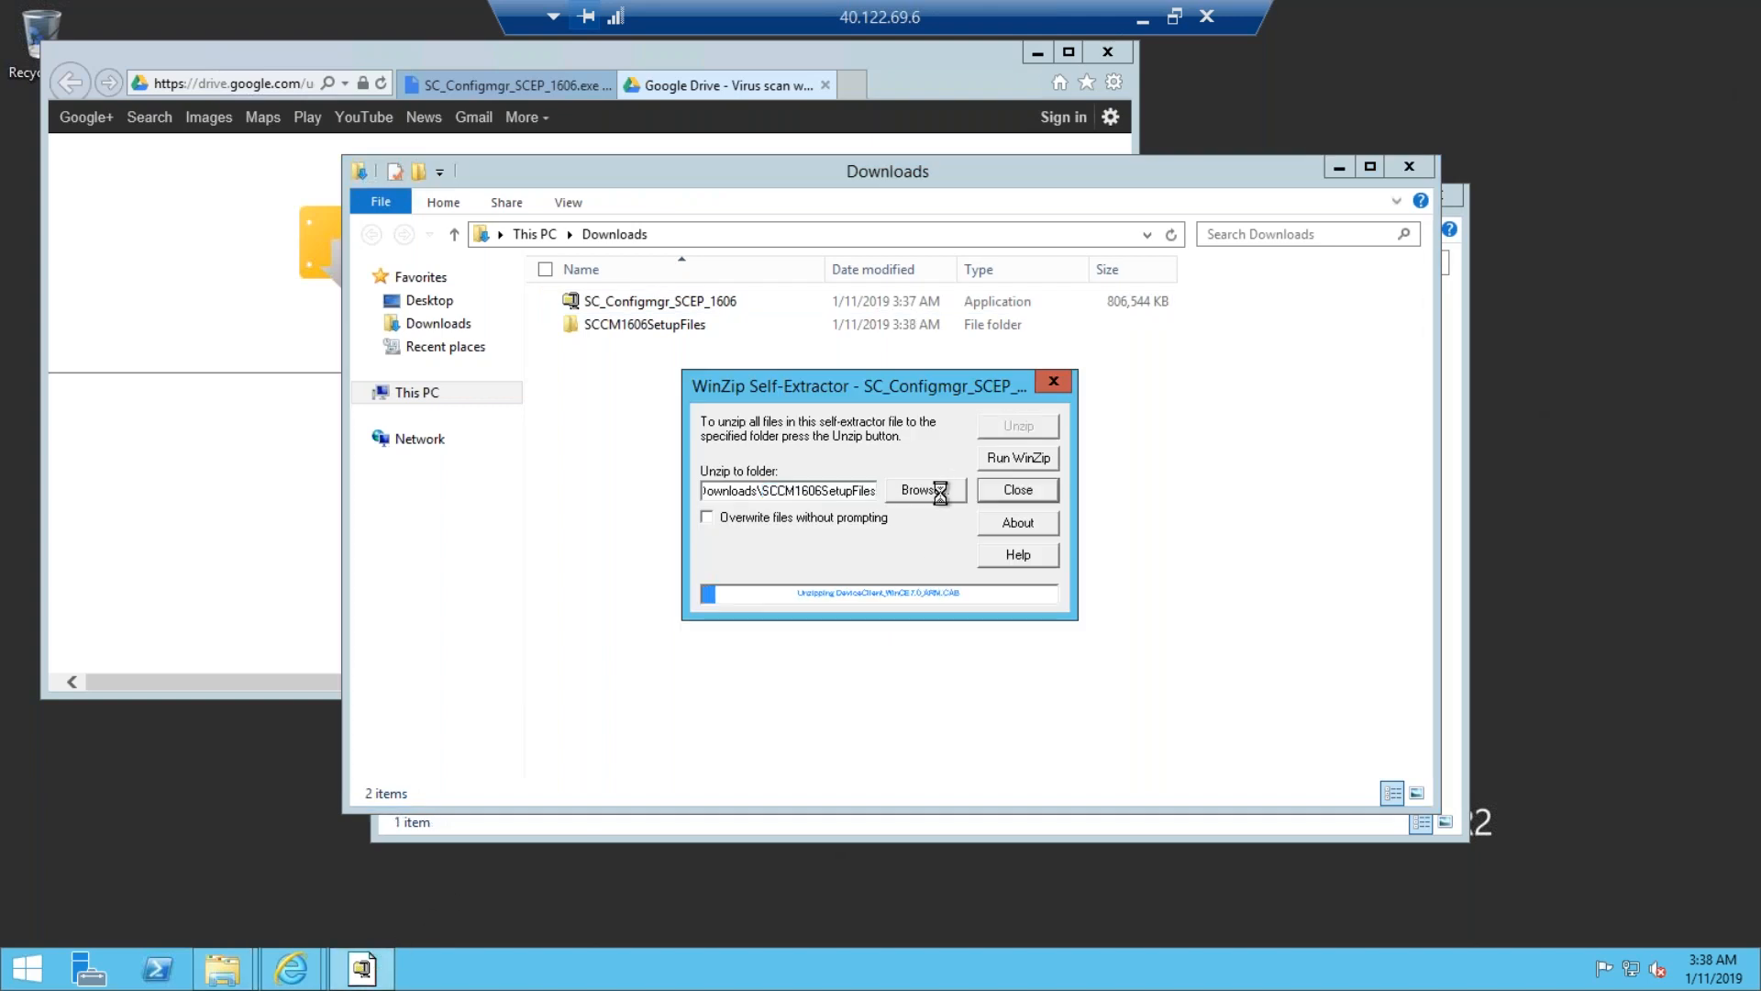
Open the SCCM1606SetupFiles folder in Downloads and check the files being extracted.
left_click(674, 328)
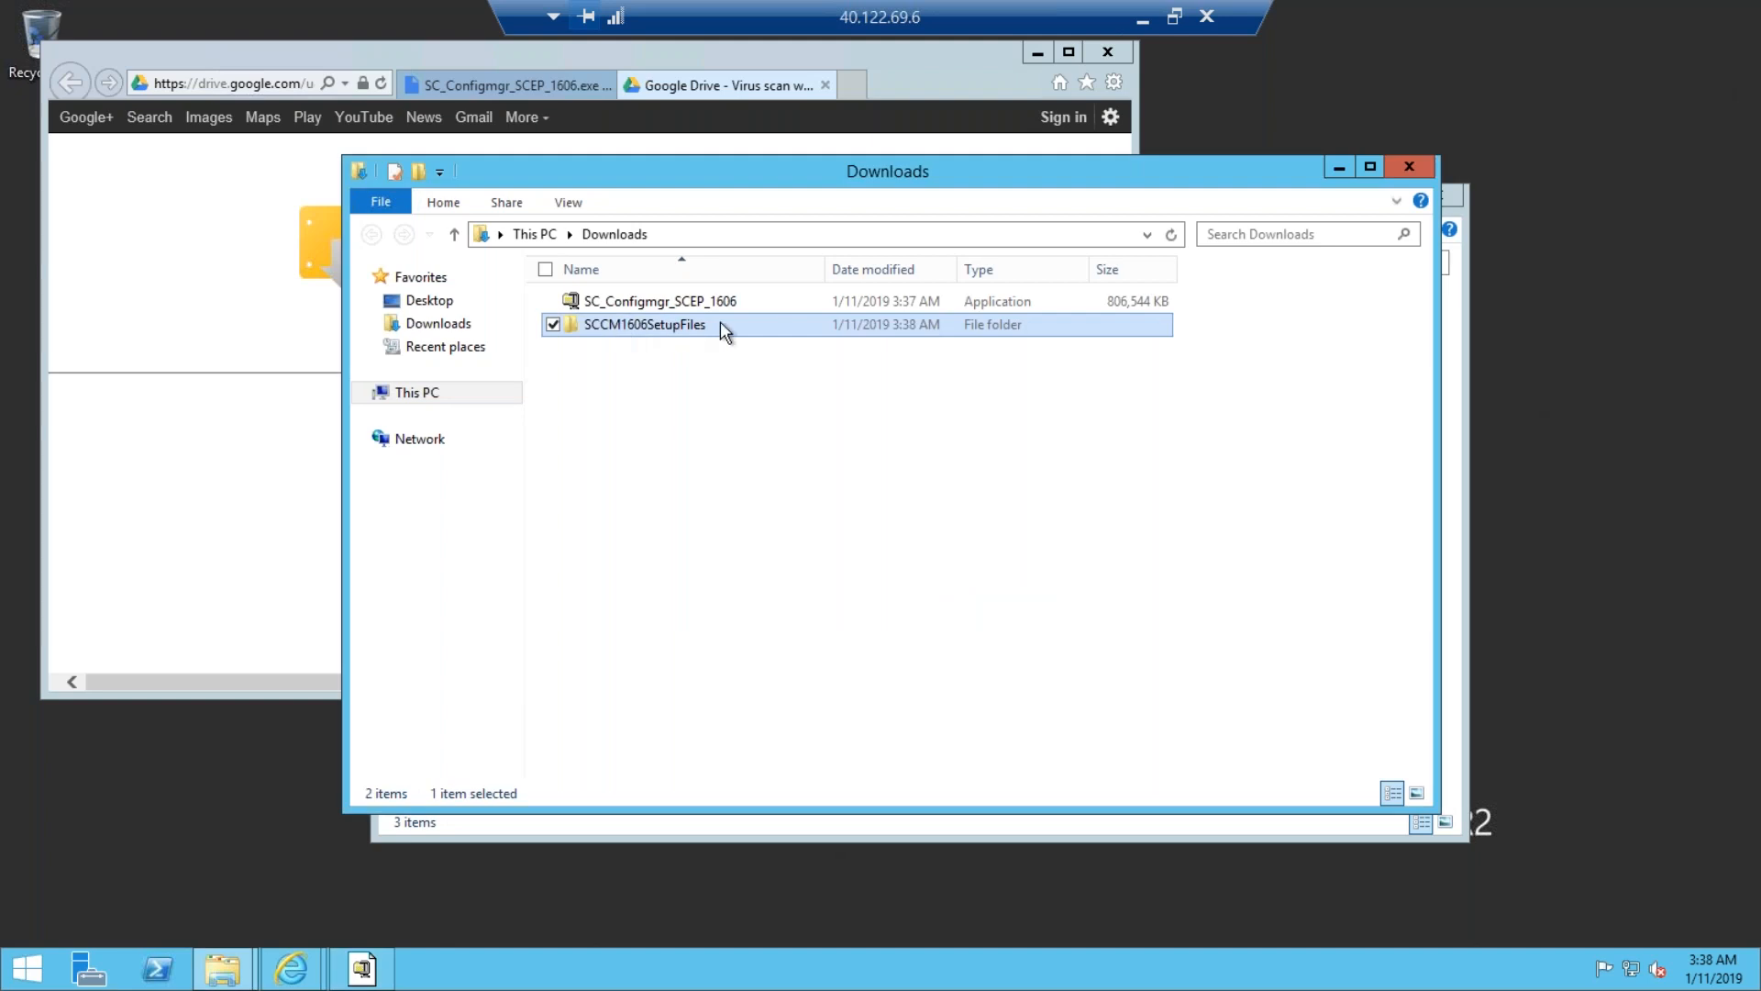
double_click(653, 321)
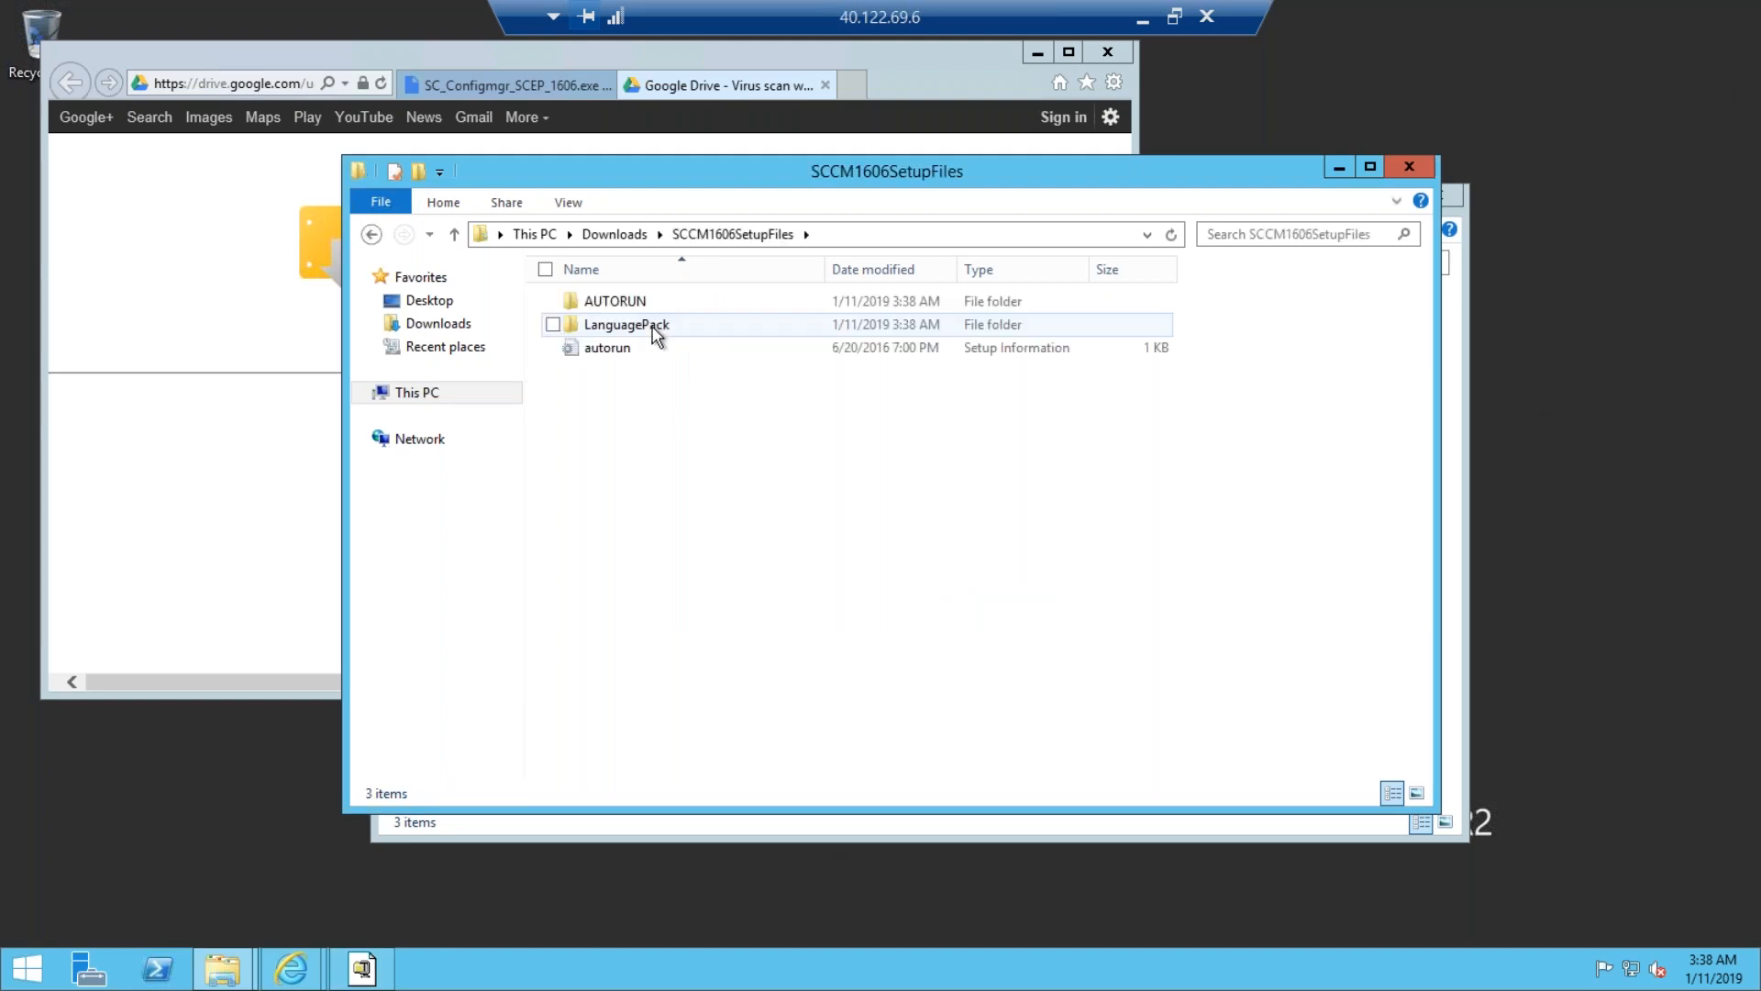
left_click_drag(794, 499, 732, 266)
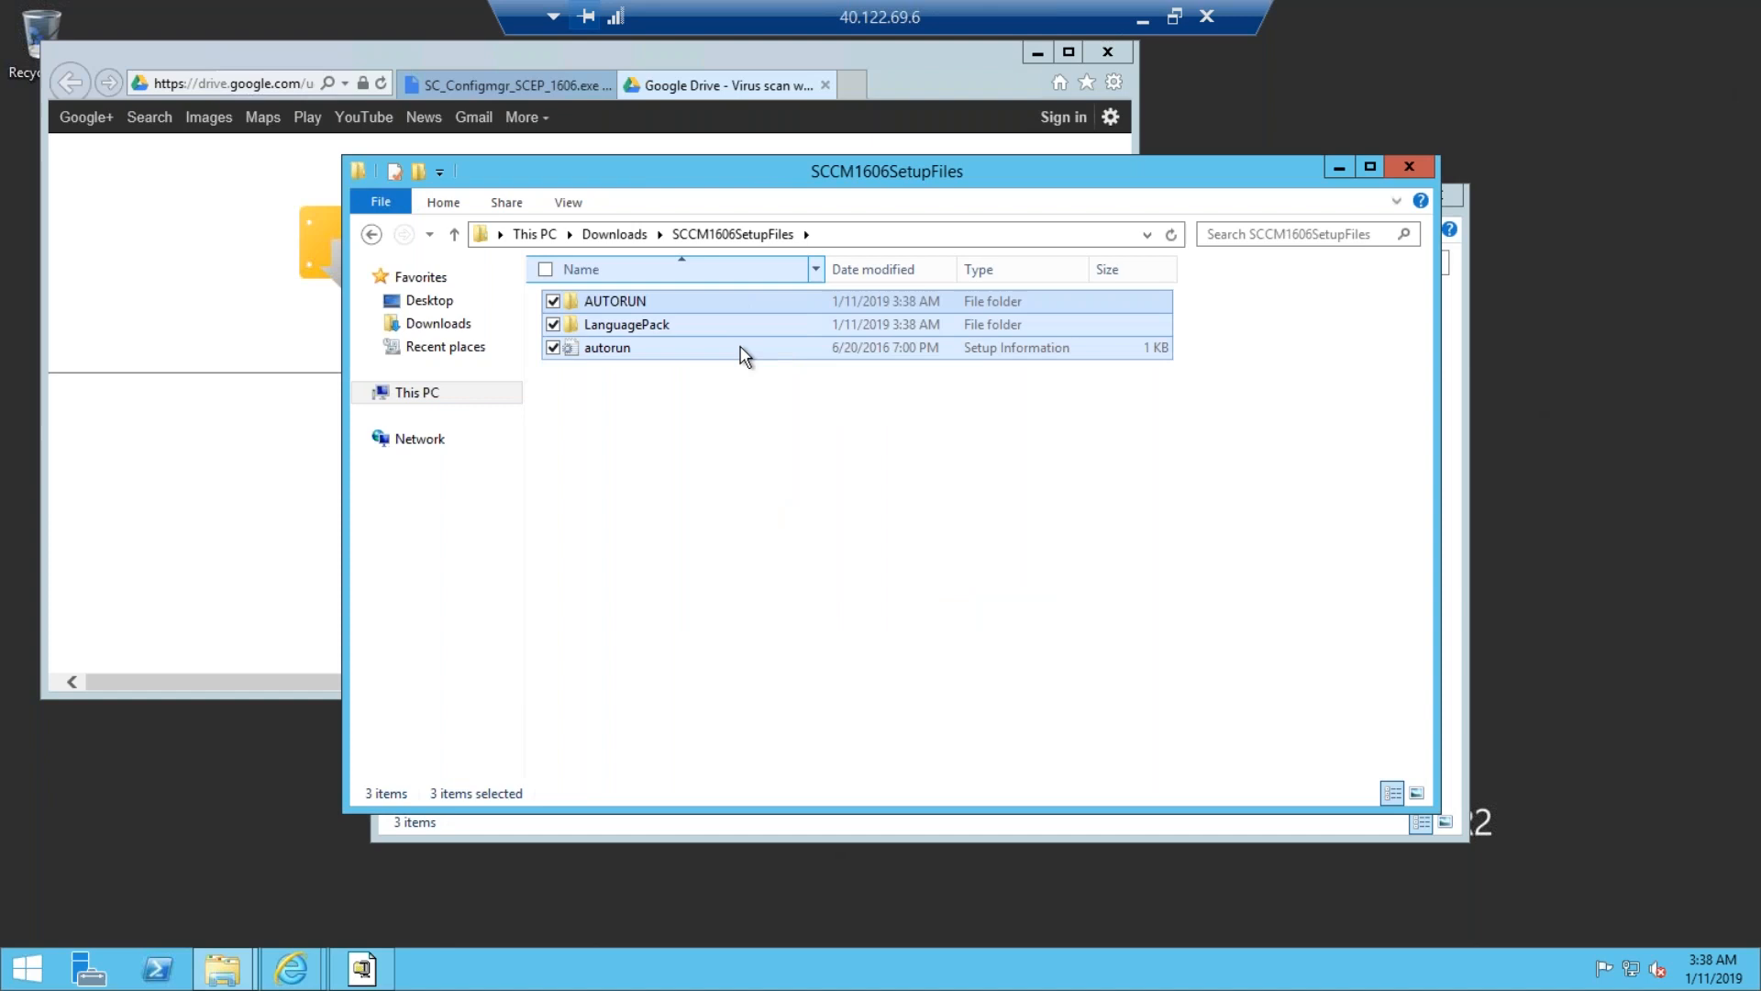
left_click(808, 489)
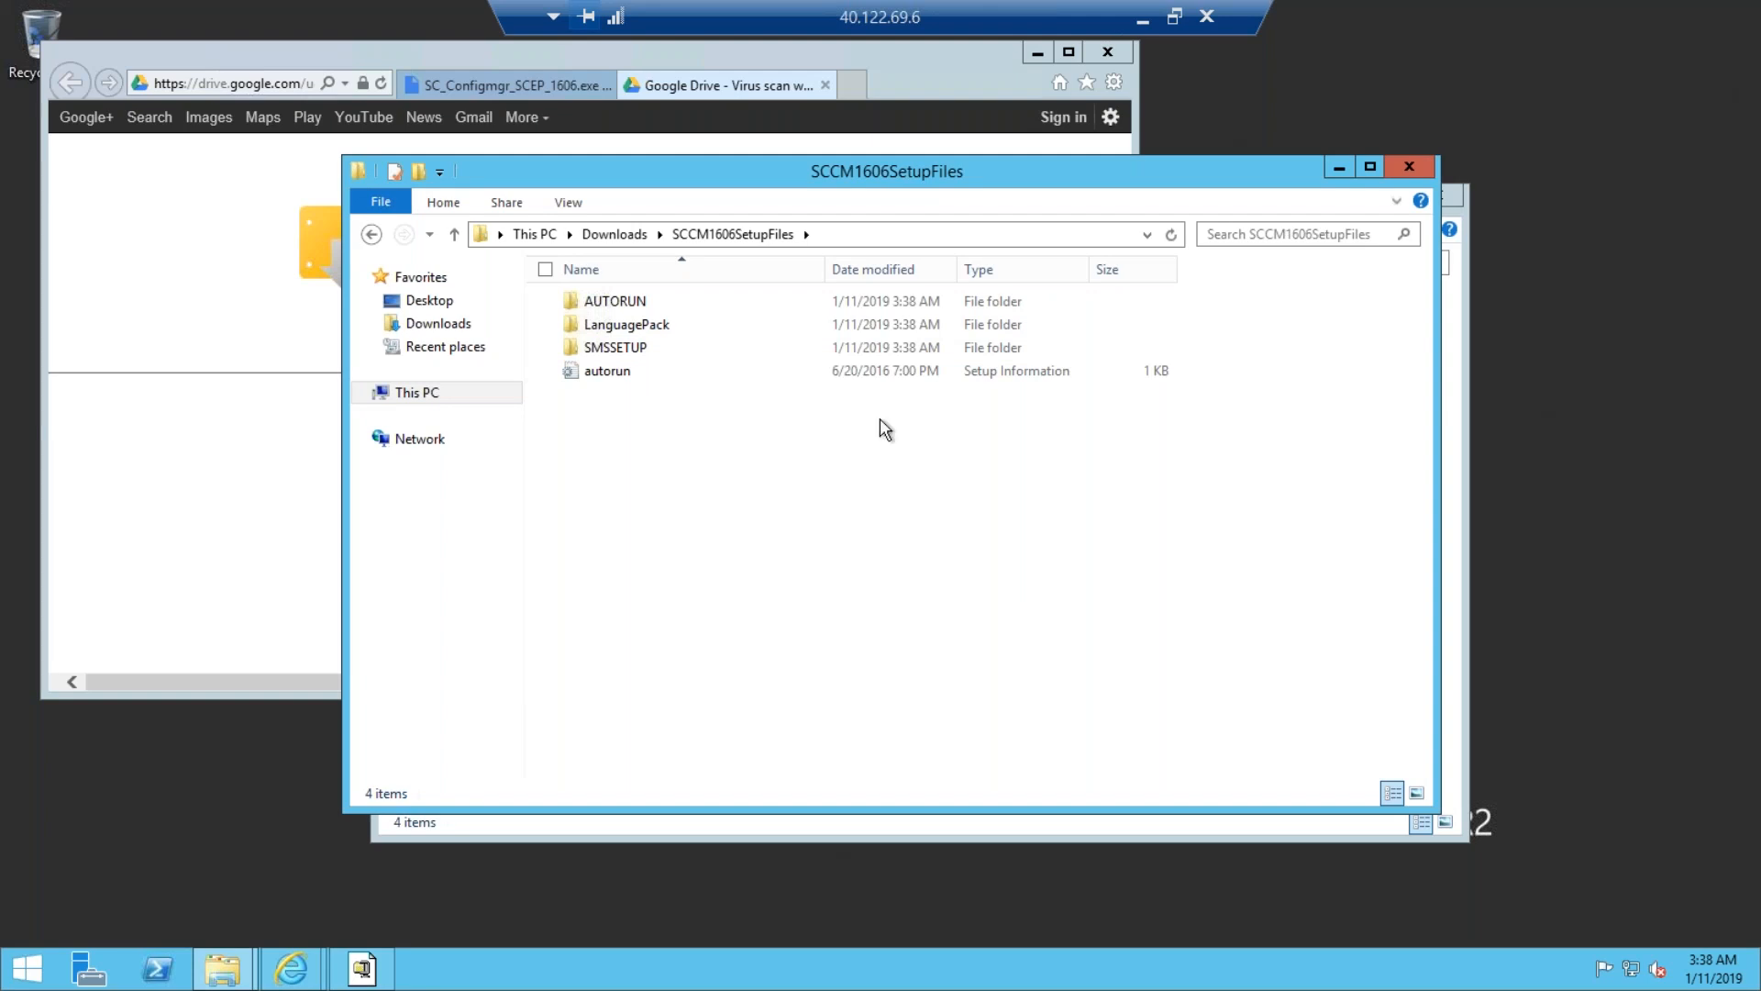
Switch to the DC remote desktop session and launch Paint by running mspaint.
left_click(1143, 18)
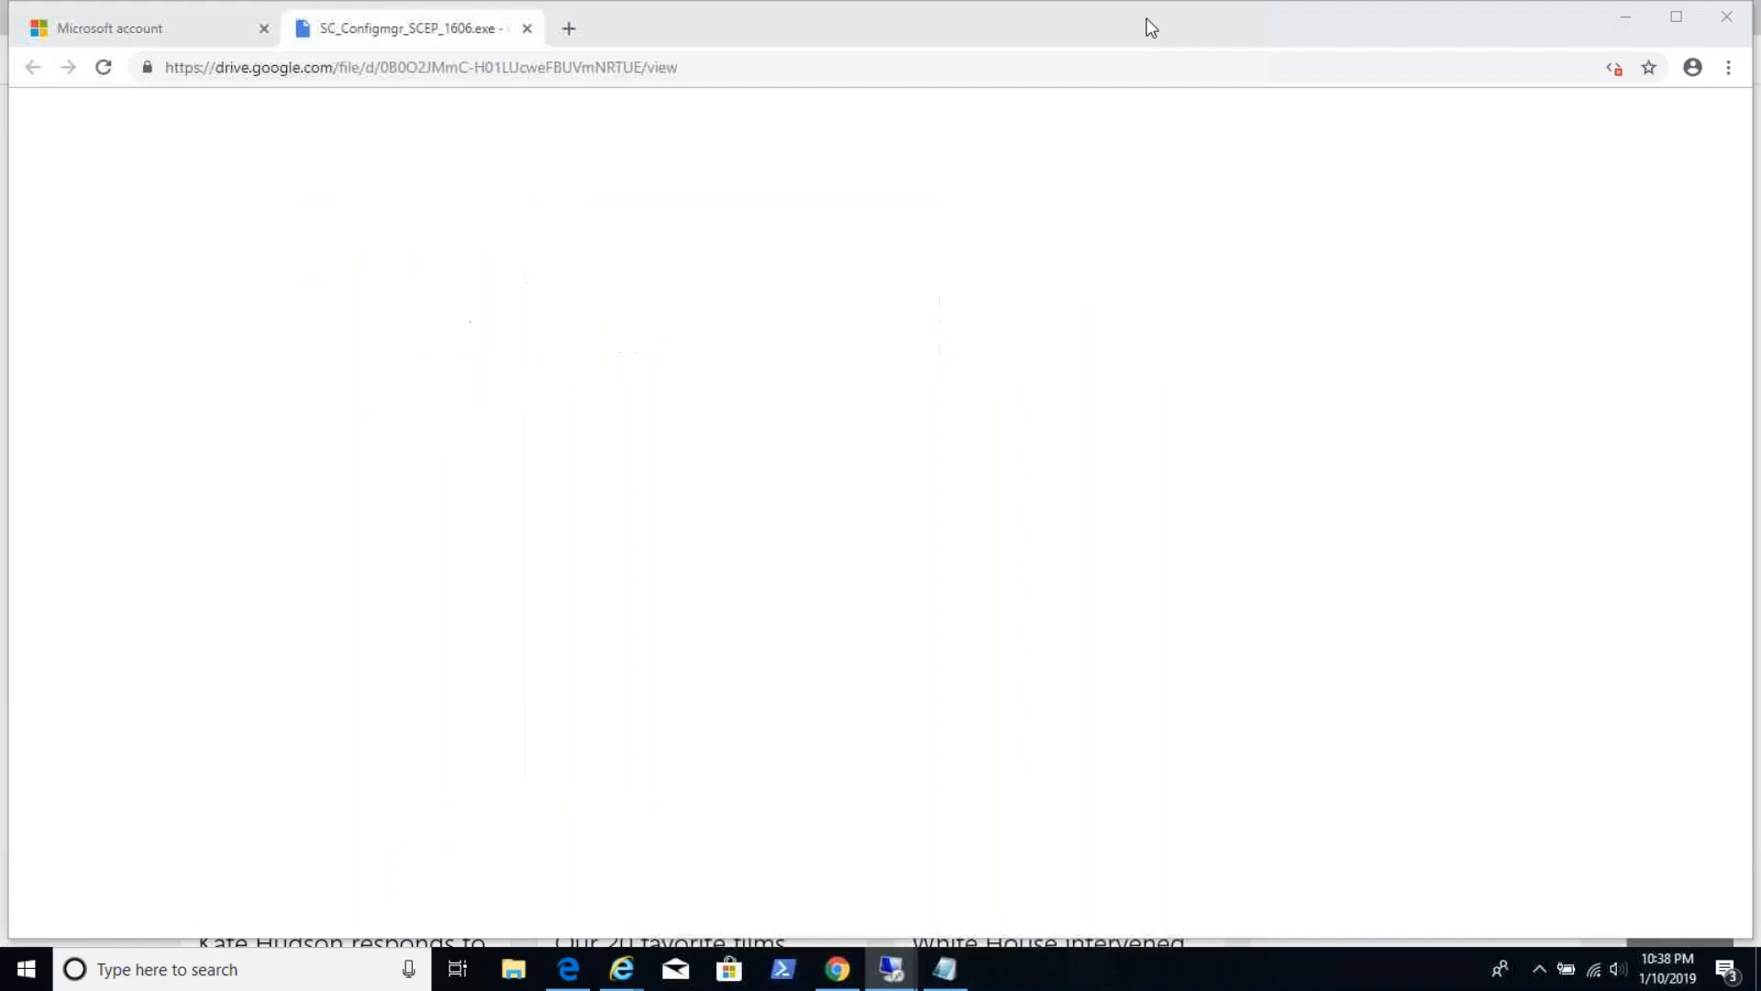
left_click(890, 974)
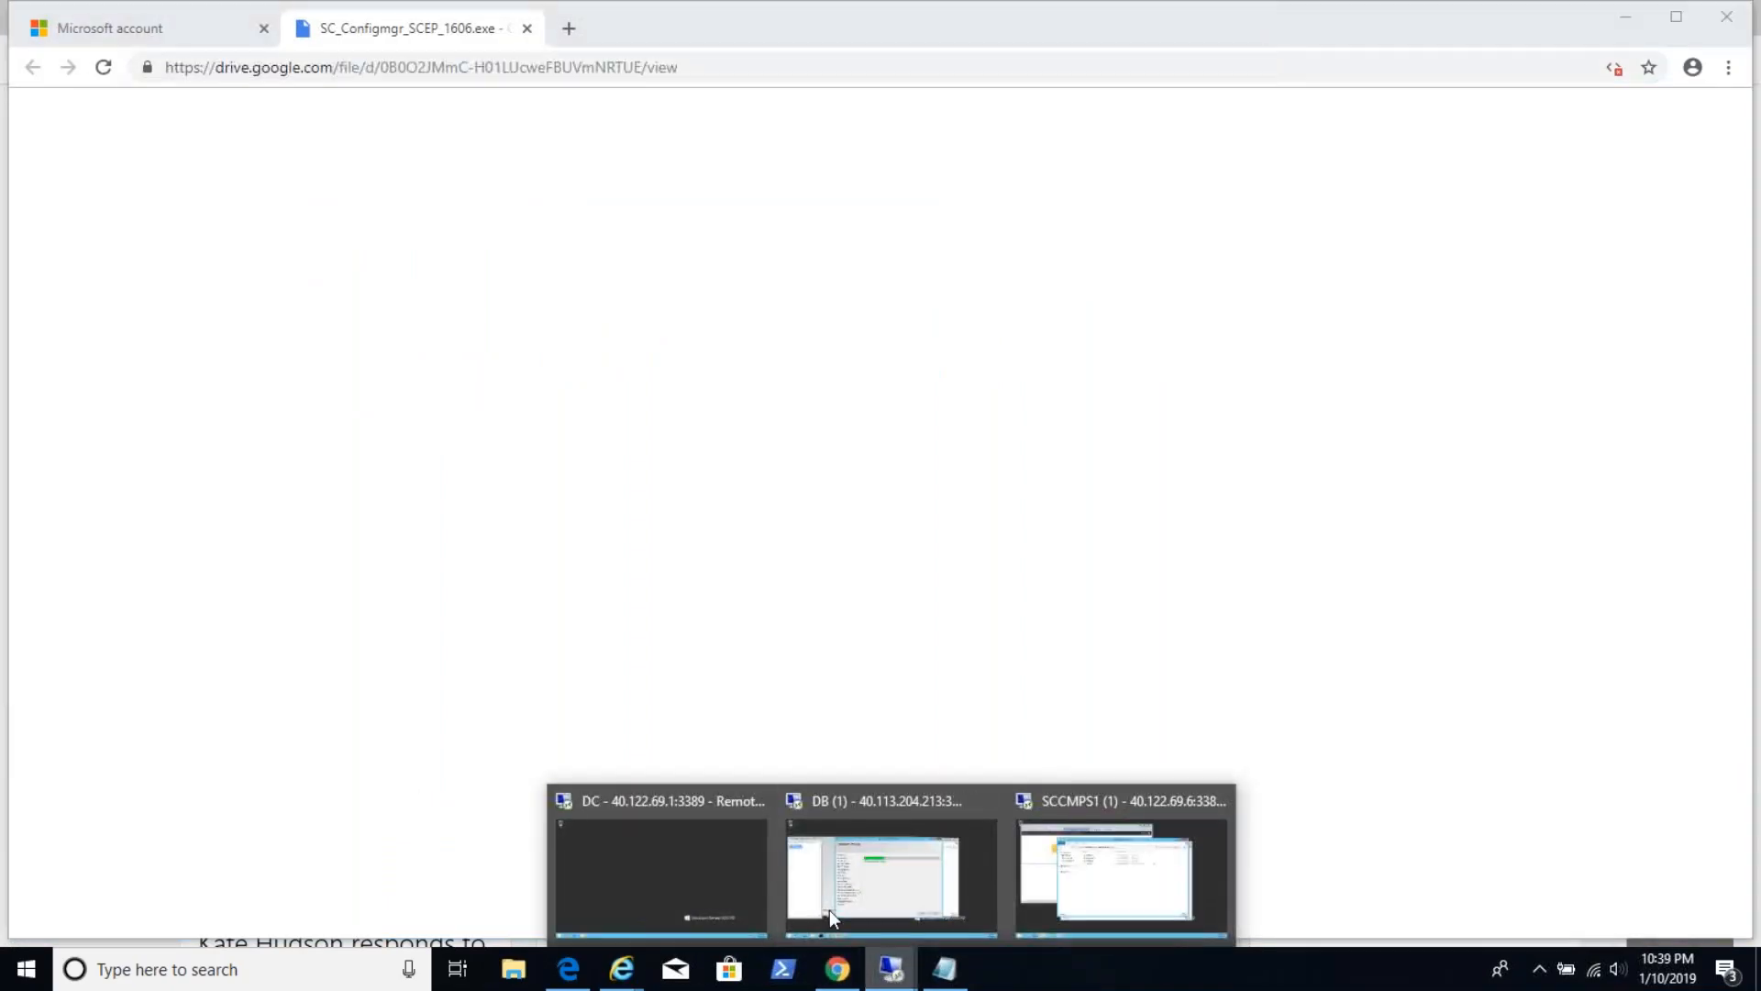
left_click(729, 859)
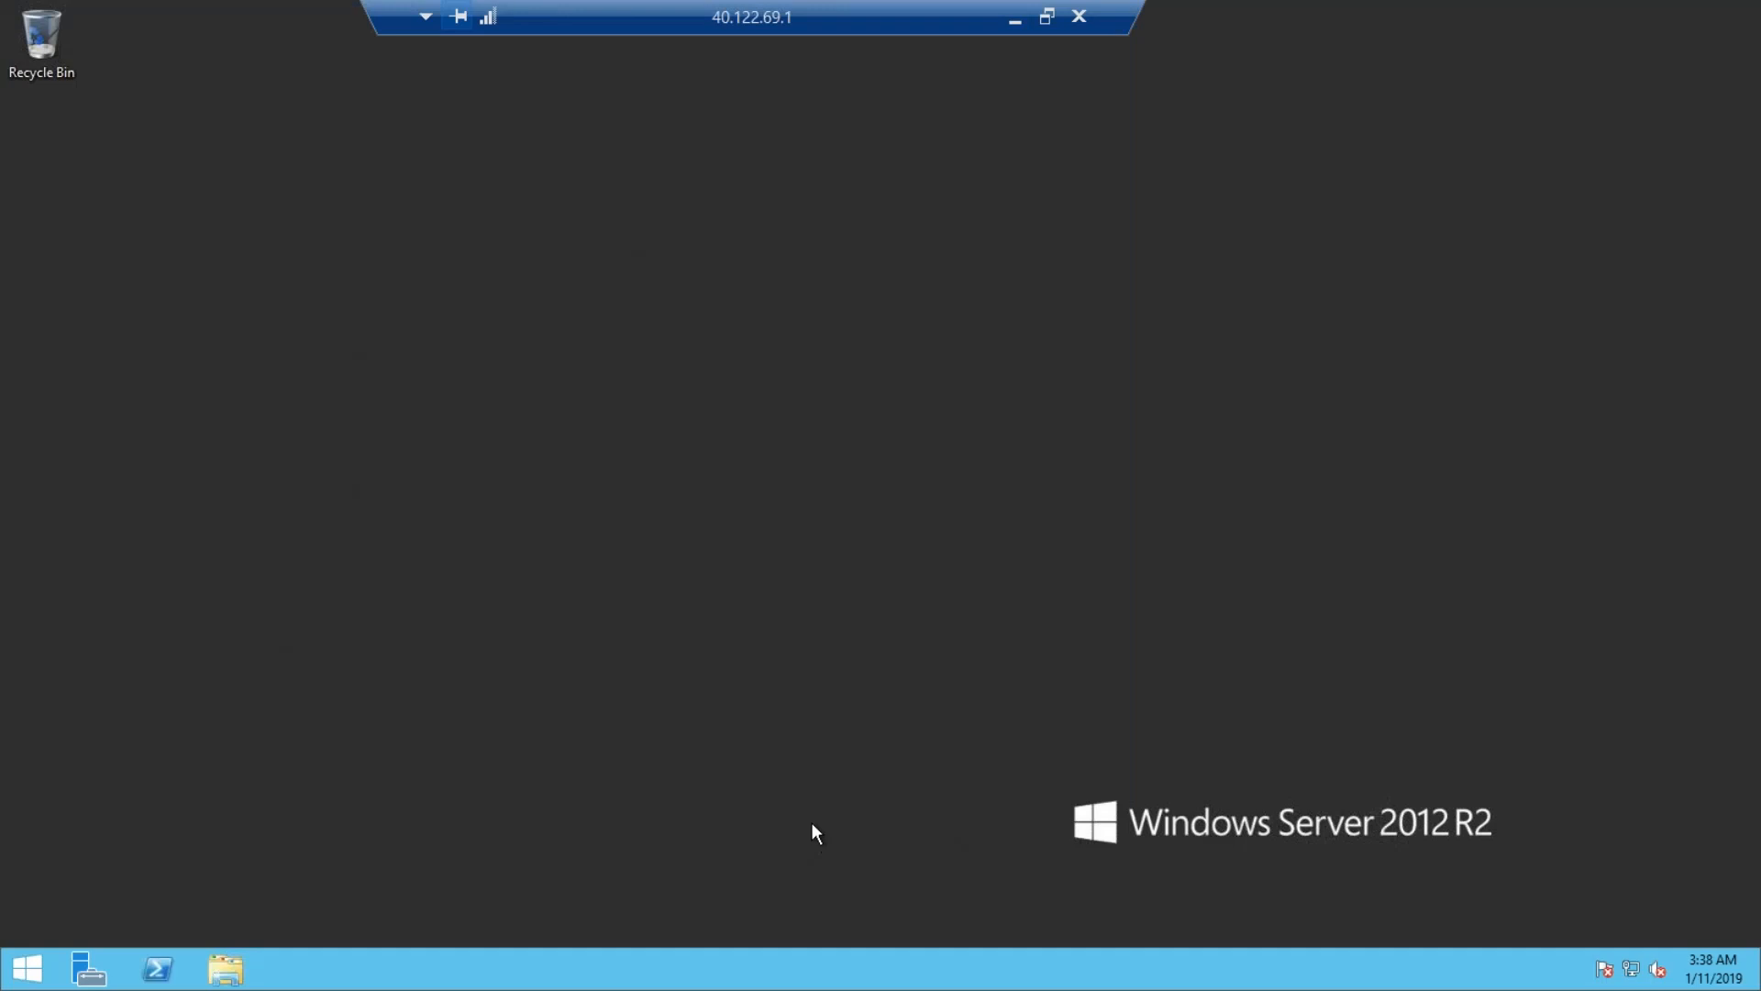
right_click(27, 968)
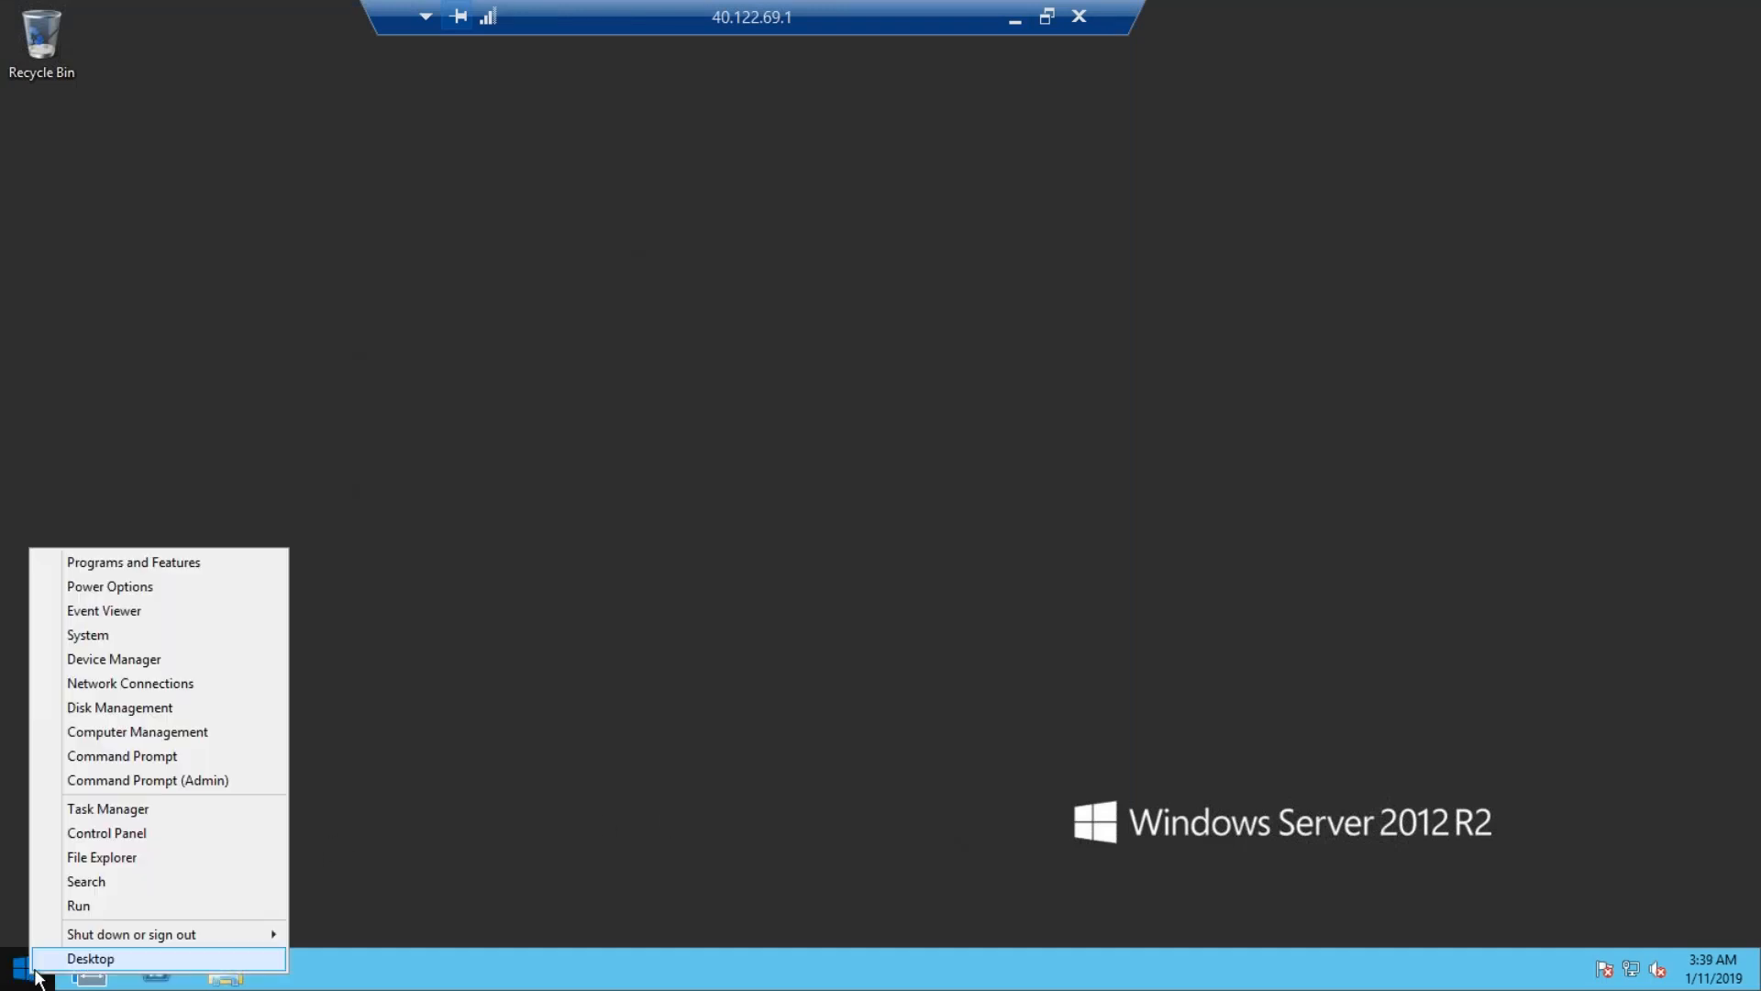
left_click(82, 905)
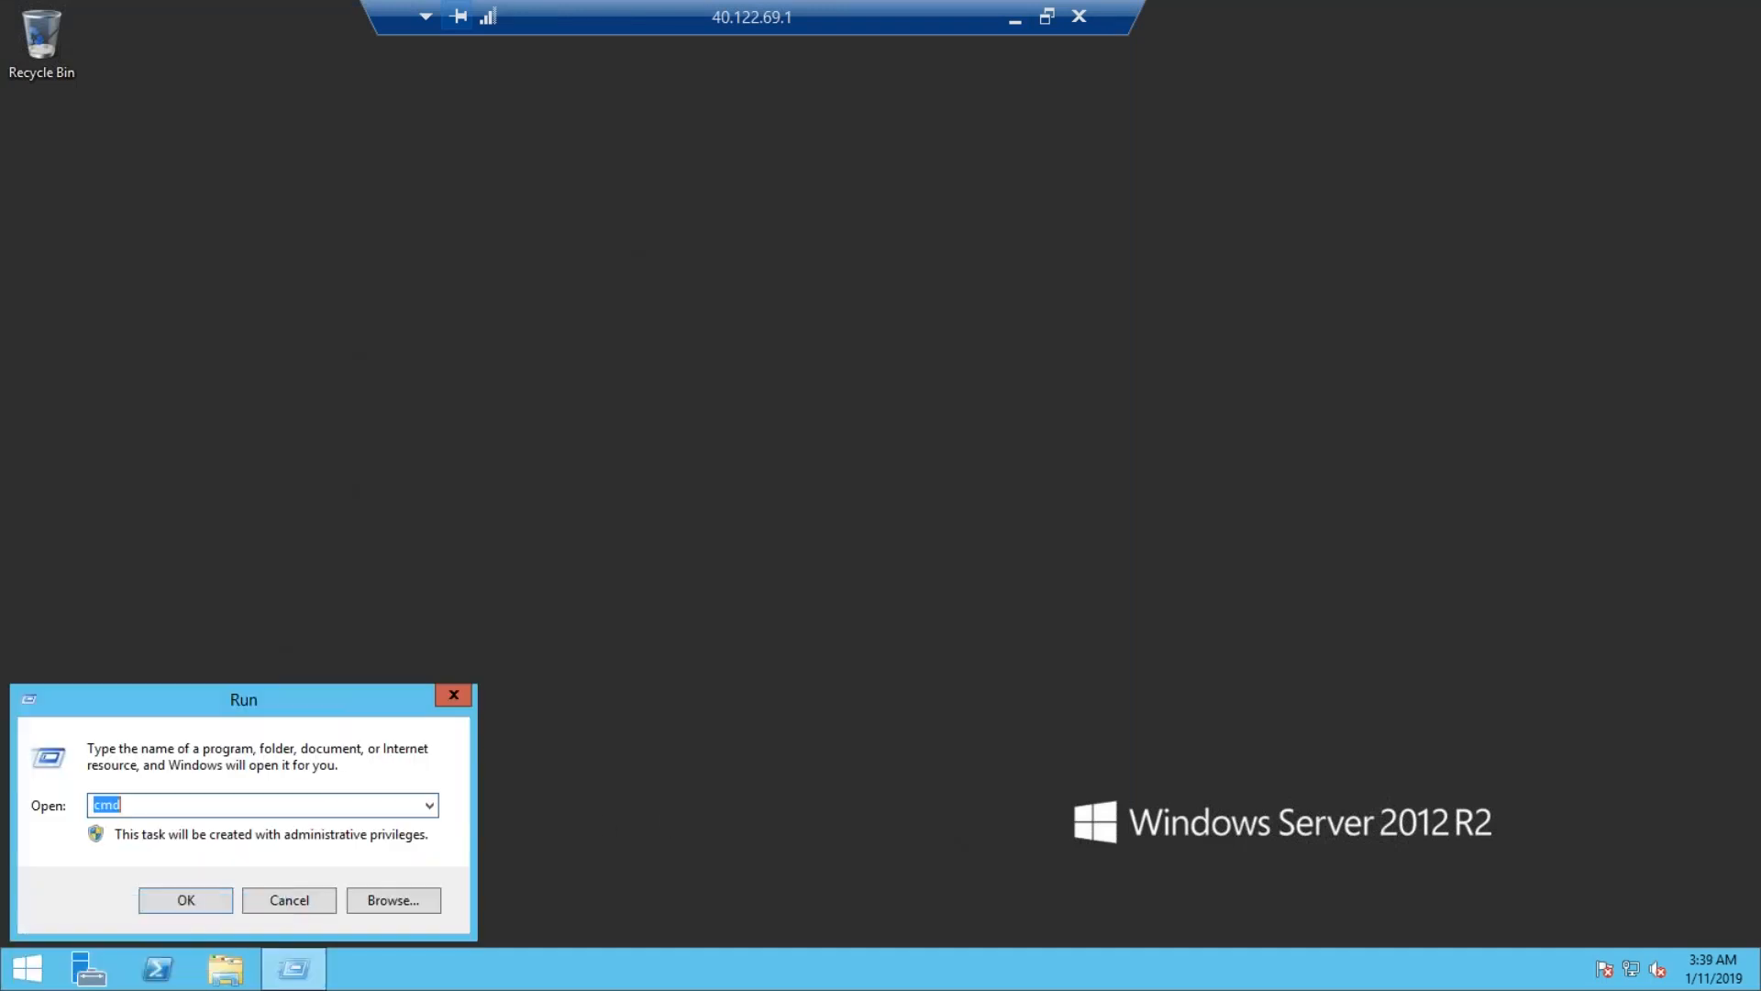
type("mspaint")
key("Return")
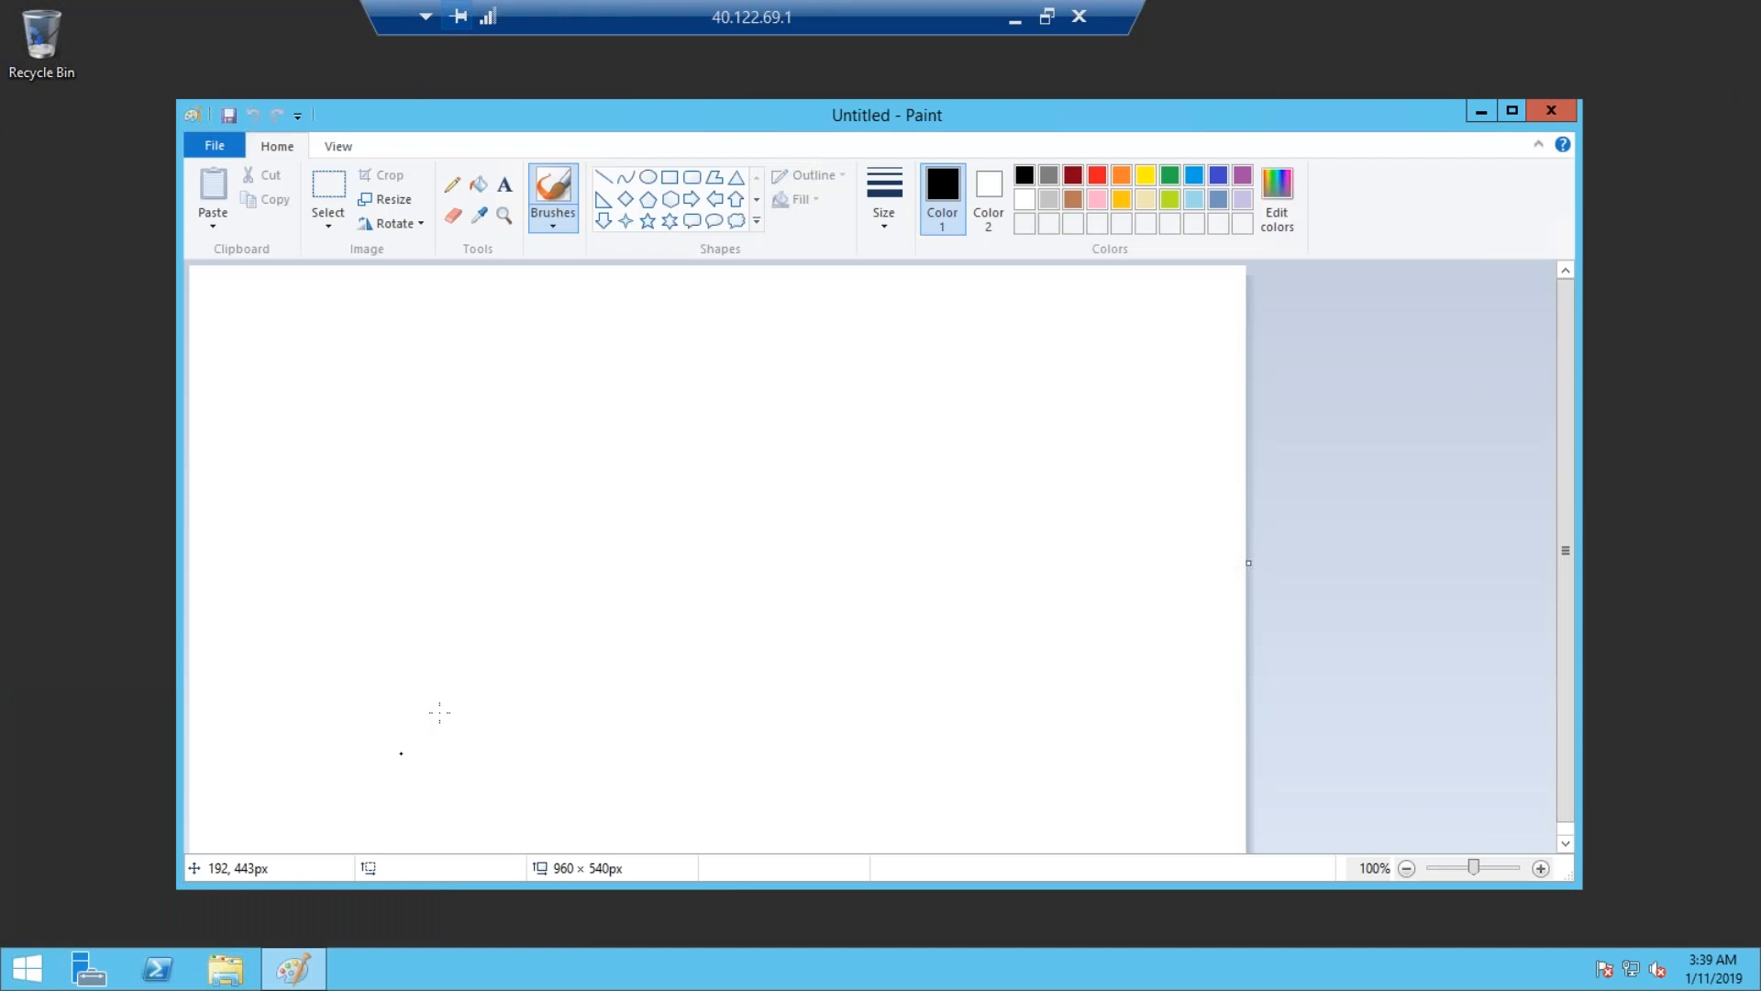
Draw a rectangle about 192 × 143 px on the canvas and label it "Domain Controller" above its upper edge.
left_click(670, 177)
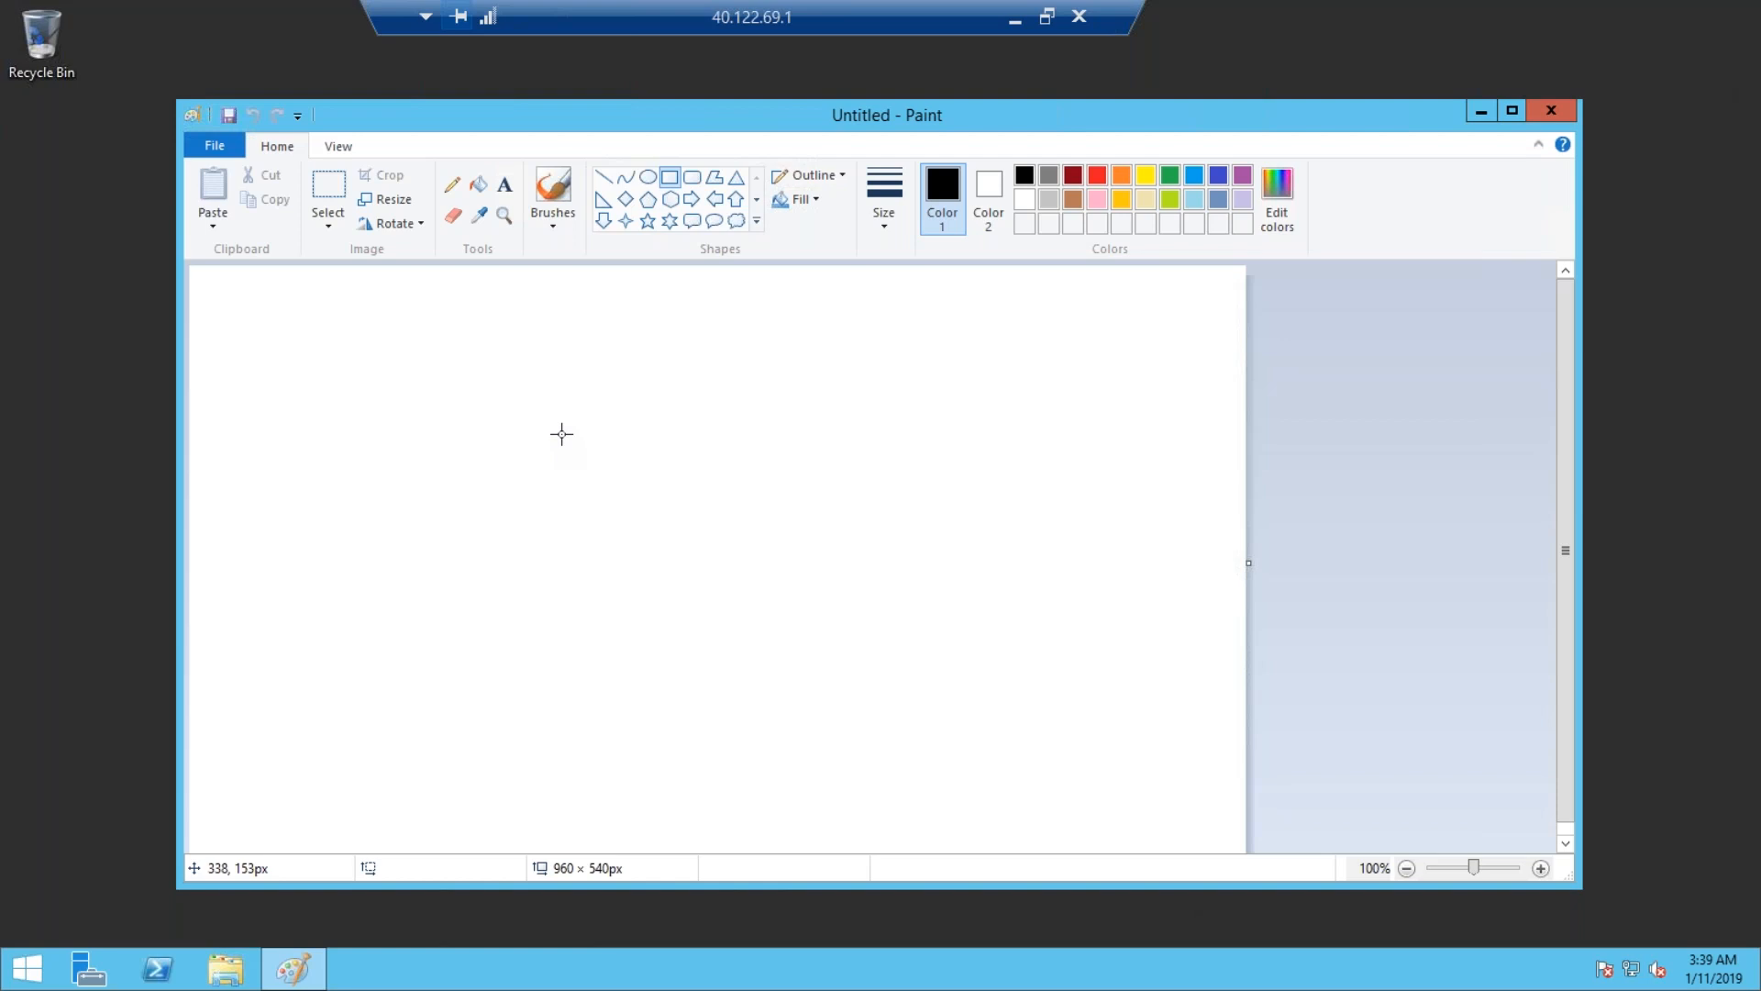
mouse_move(428, 450)
left_mouse_down()
mouse_move(456, 515)
mouse_move(643, 611)
left_mouse_up()
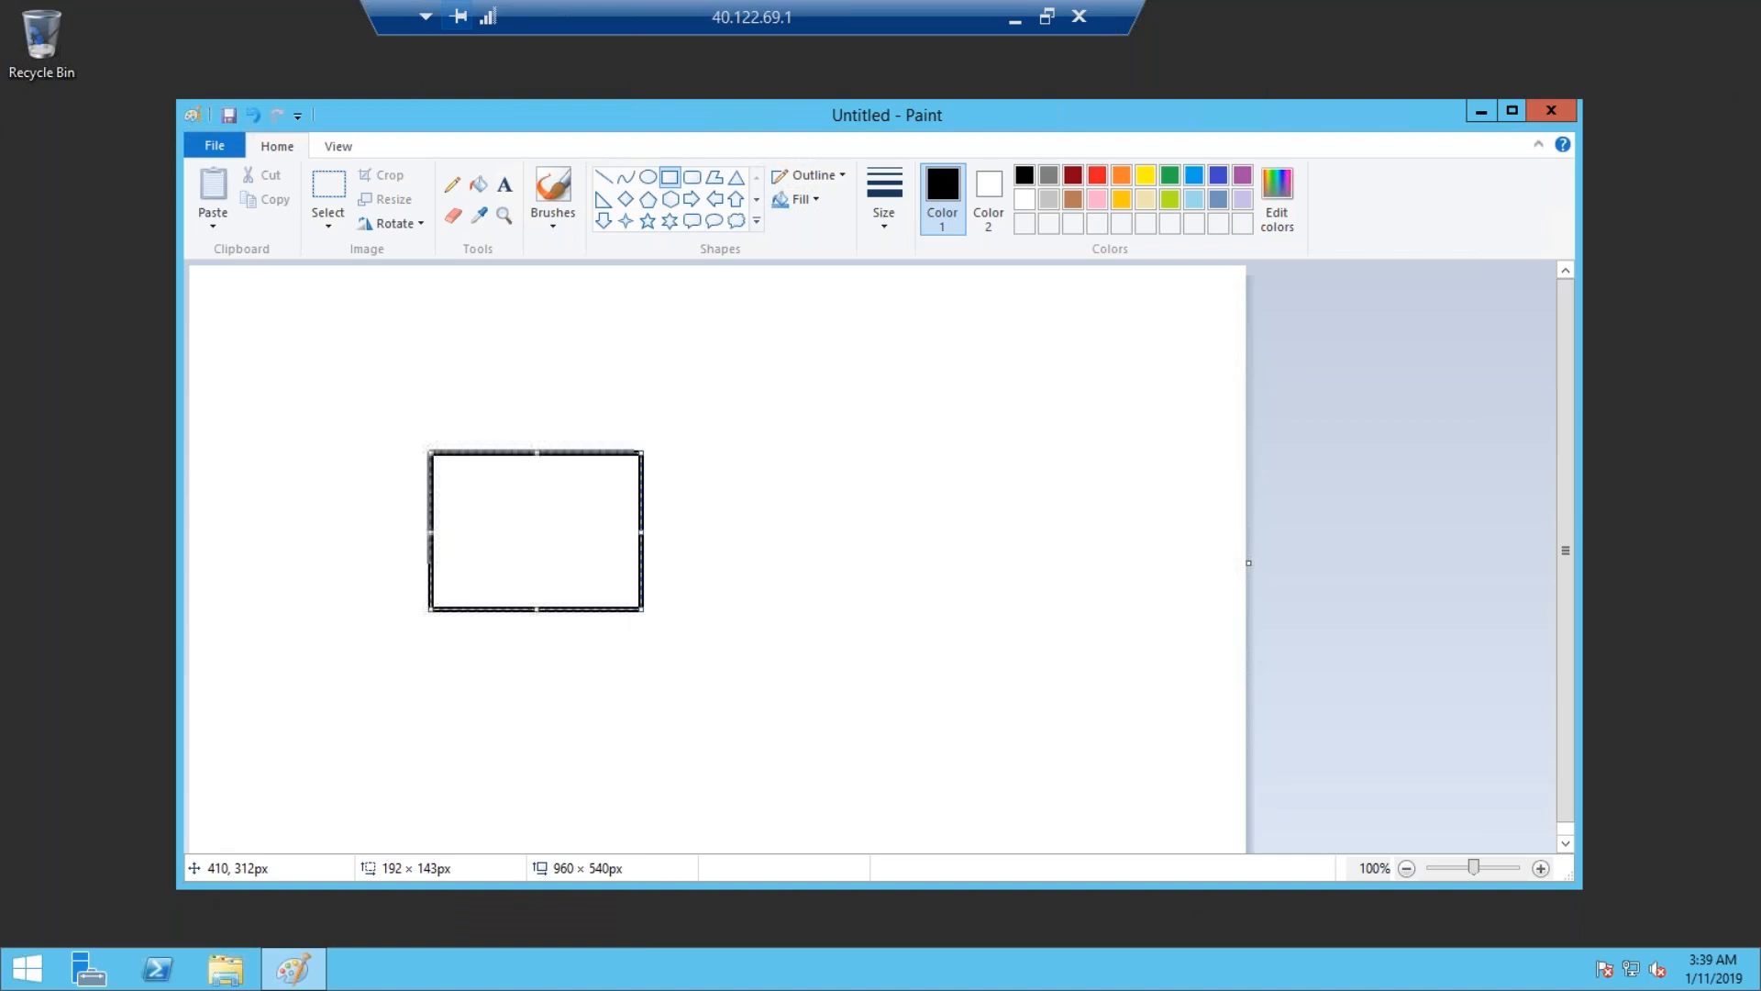
left_click(504, 185)
left_click(477, 410)
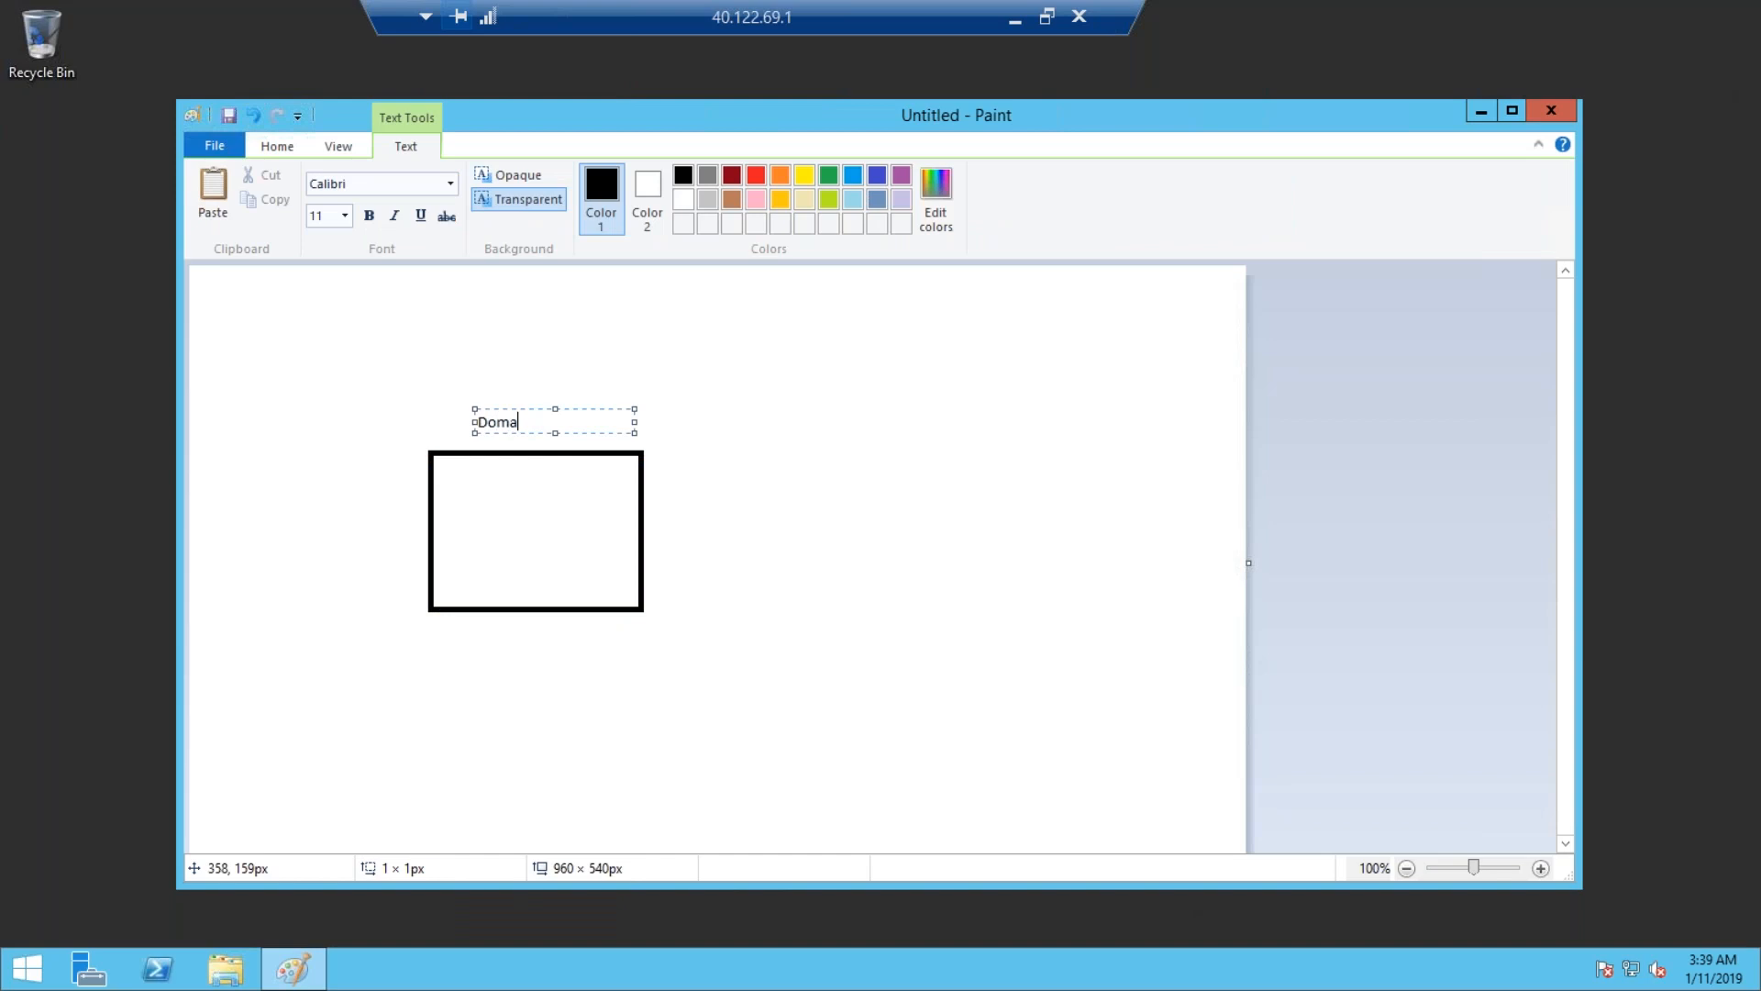
type("Domain Controller")
left_click(554, 483)
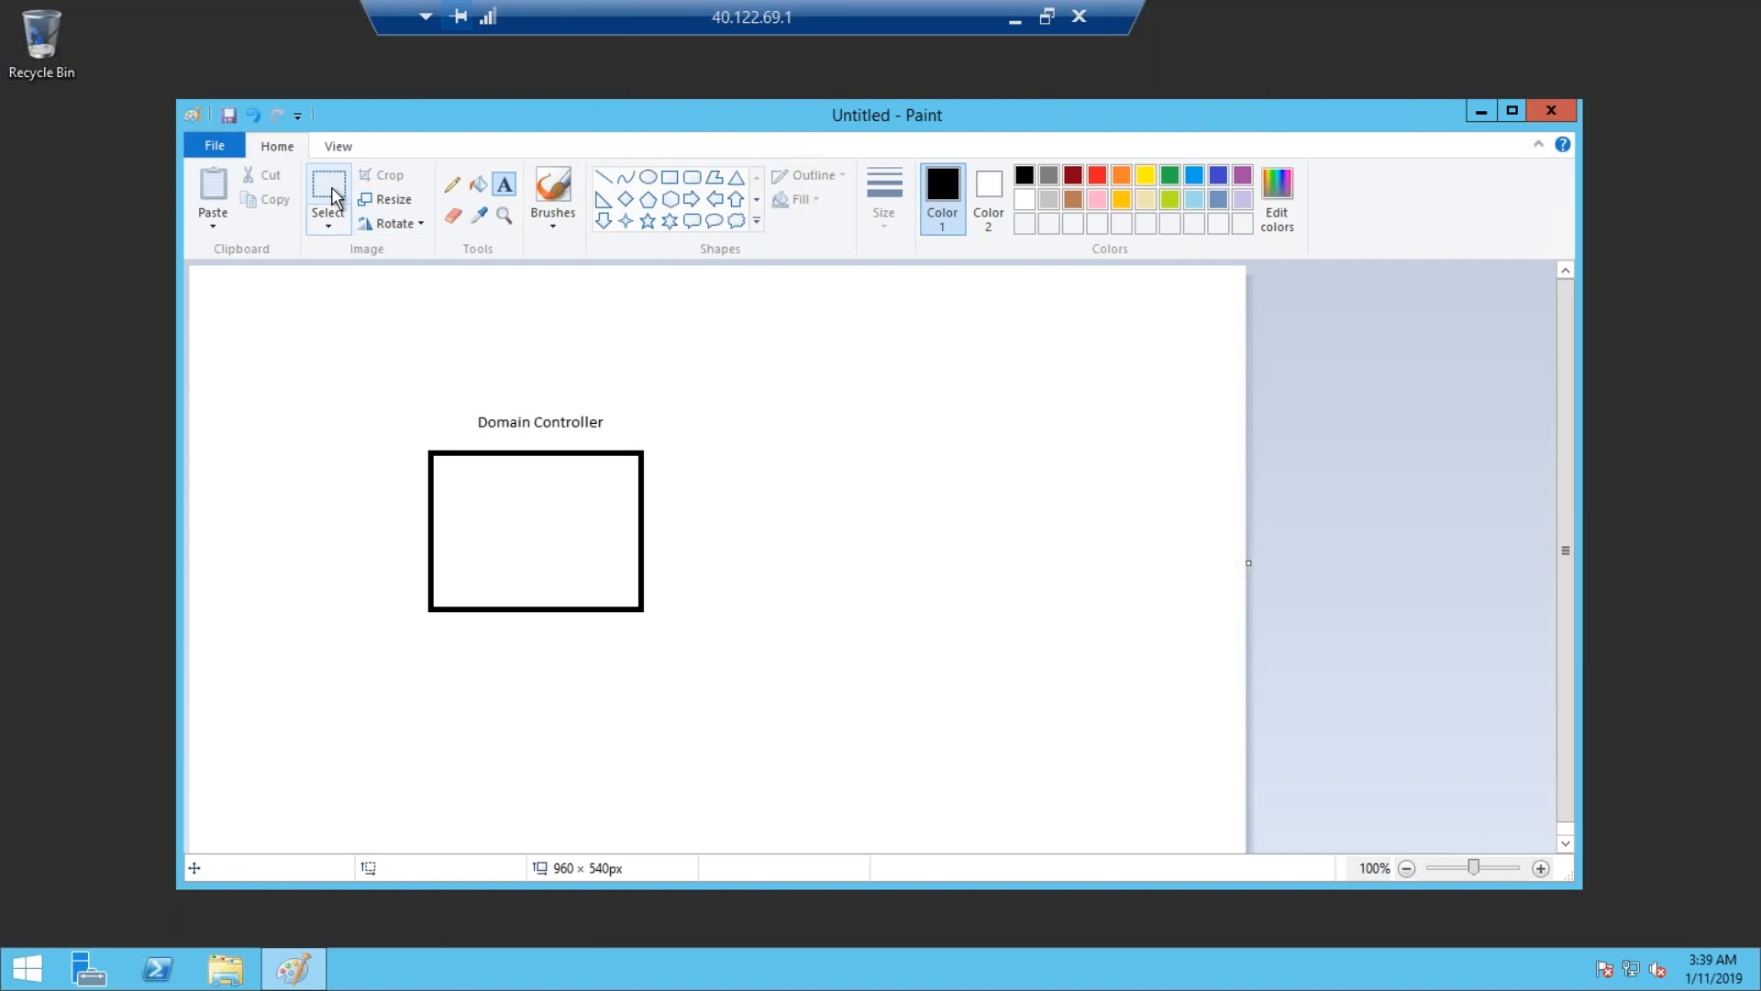
Add the text "Active Directory" below the Domain Controller rectangle.
left_click(476, 644)
type("Ac")
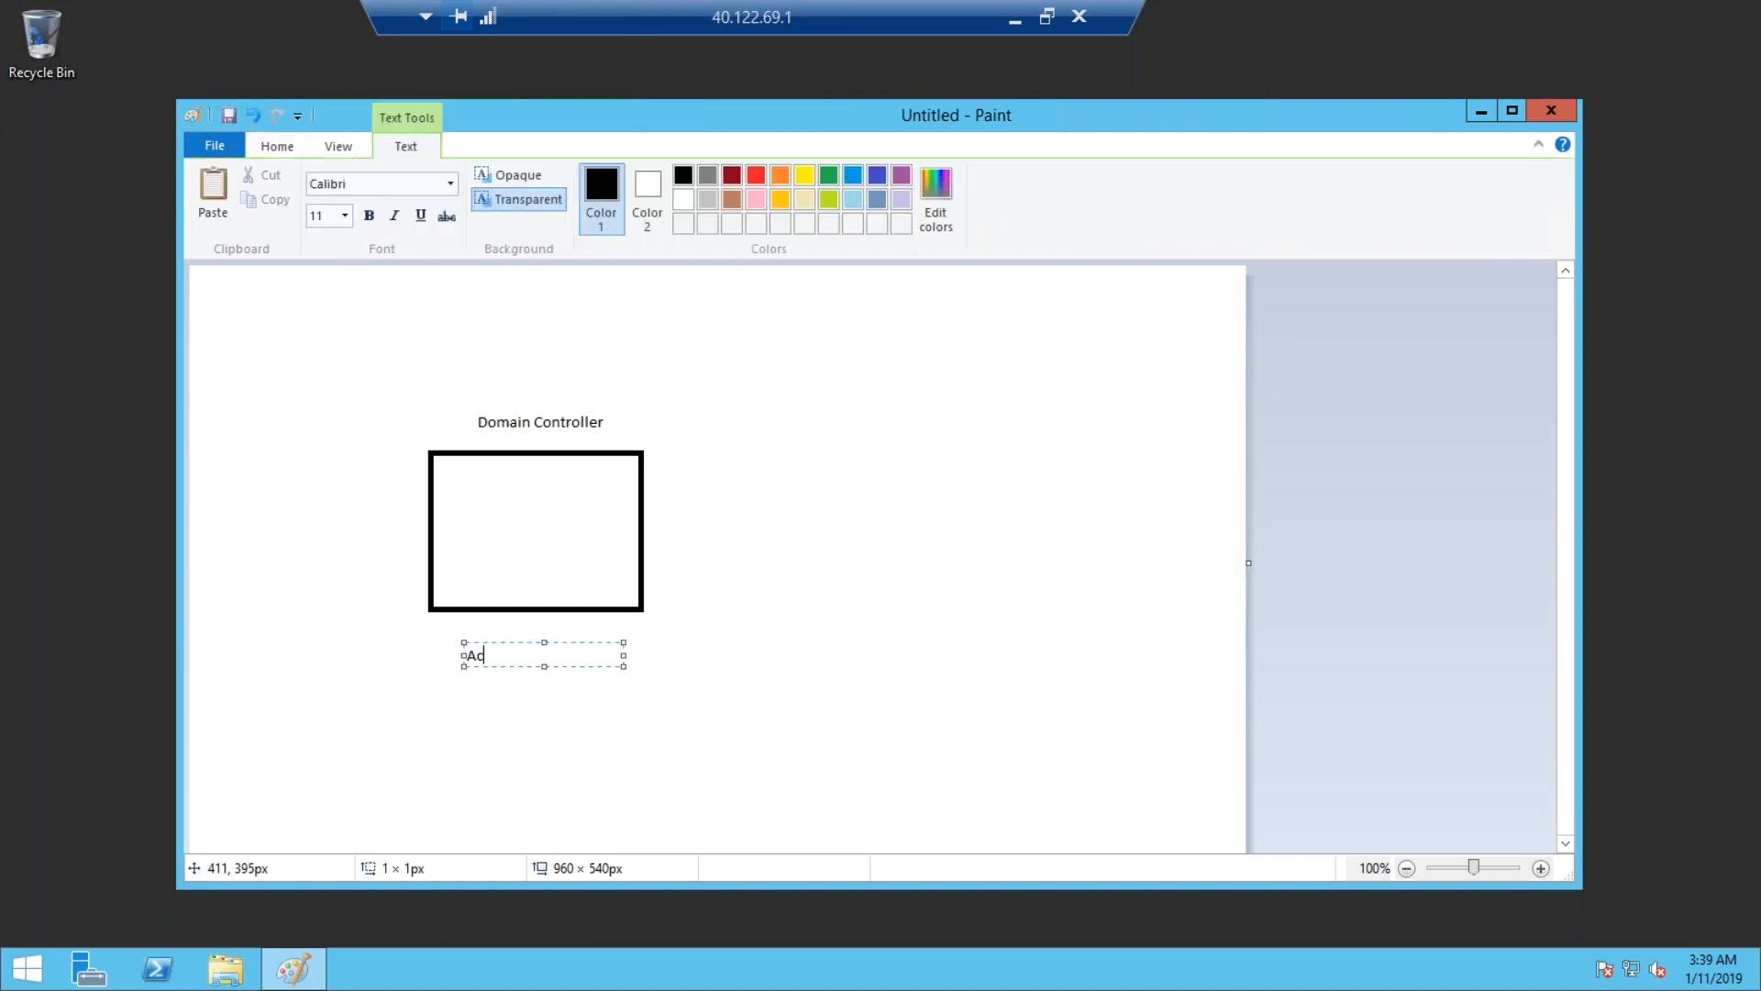
type("tive Directory")
left_click(754, 578)
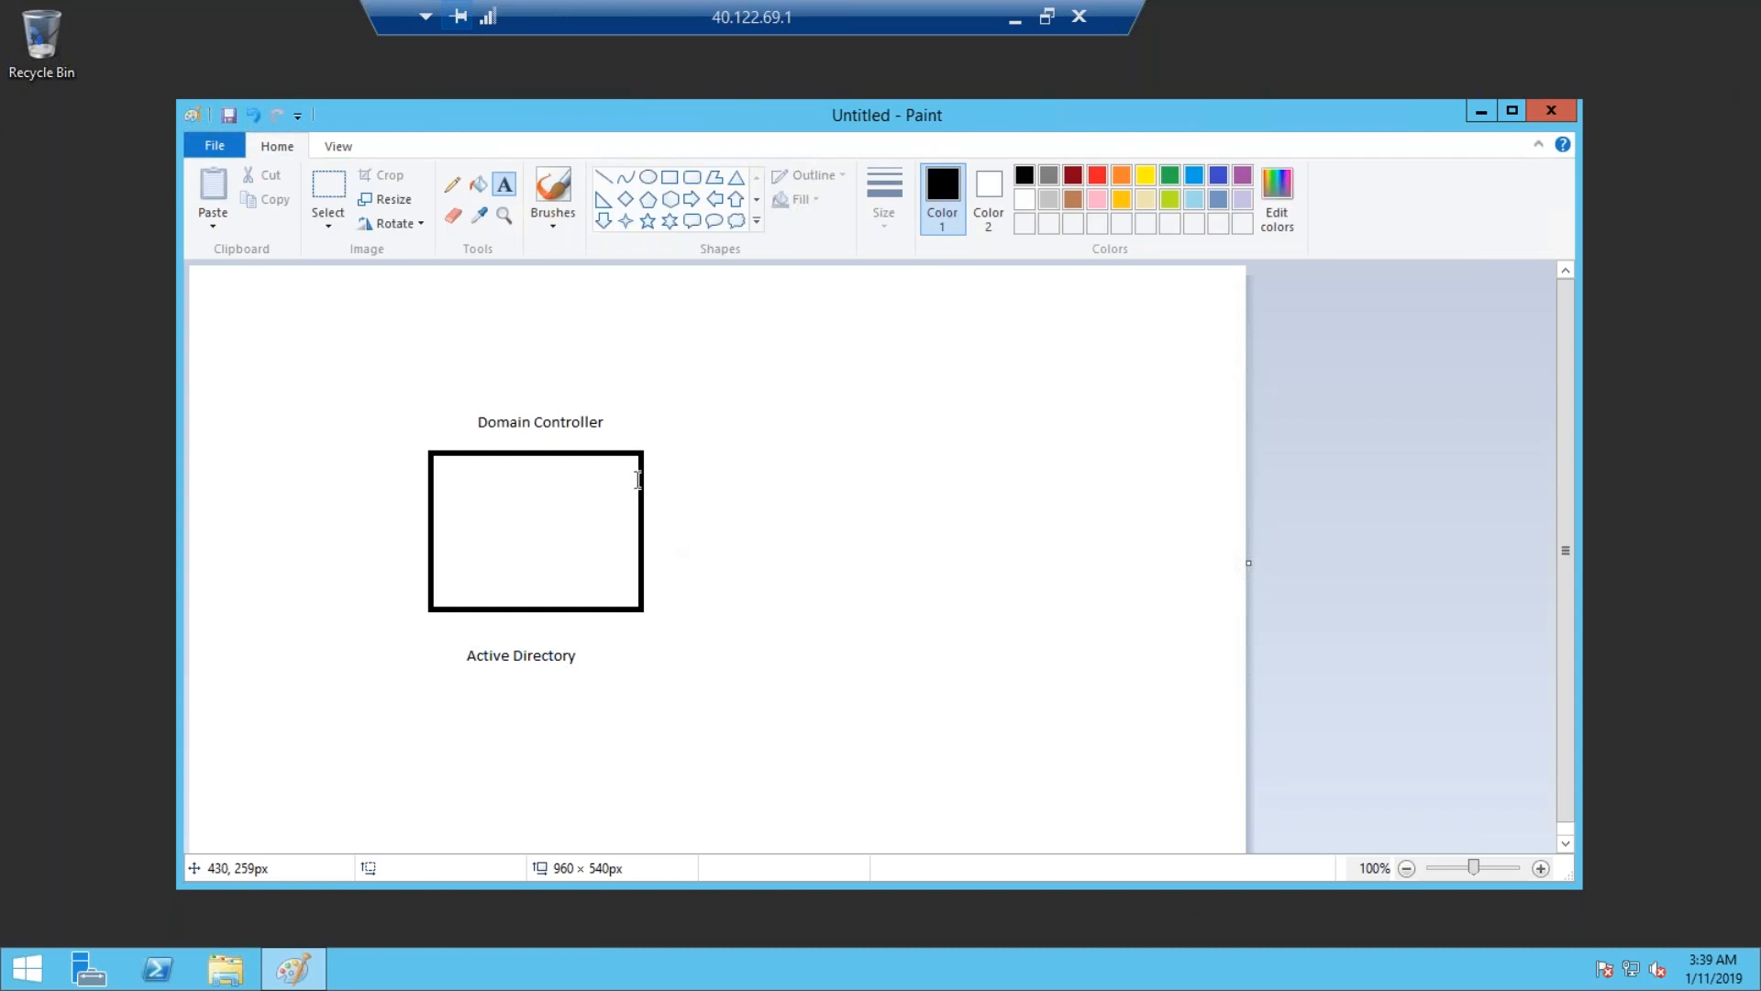
Draw nine small ellipses in three rows of three inside the Domain Controller rectangle.
left_click(647, 177)
left_click_drag(447, 471, 615, 516)
left_click_drag(446, 521, 572, 516)
left_click(594, 526)
left_click(583, 520)
left_click_drag(595, 543, 617, 549)
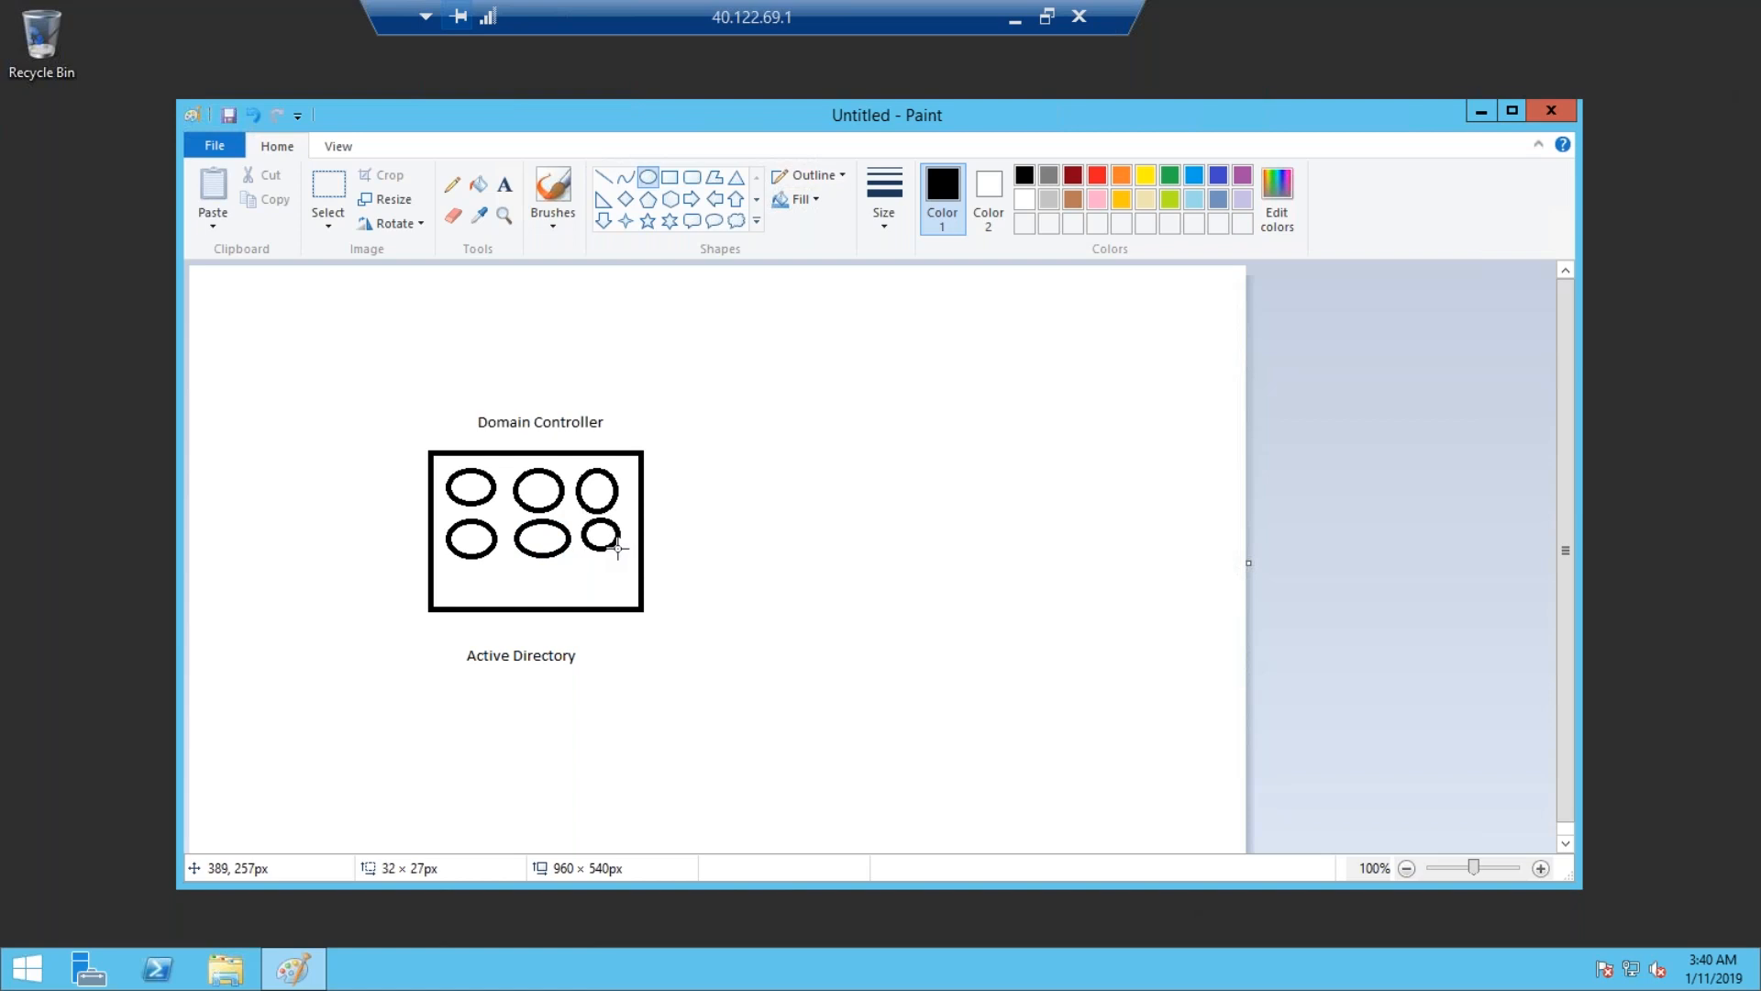
left_click_drag(617, 548, 634, 536)
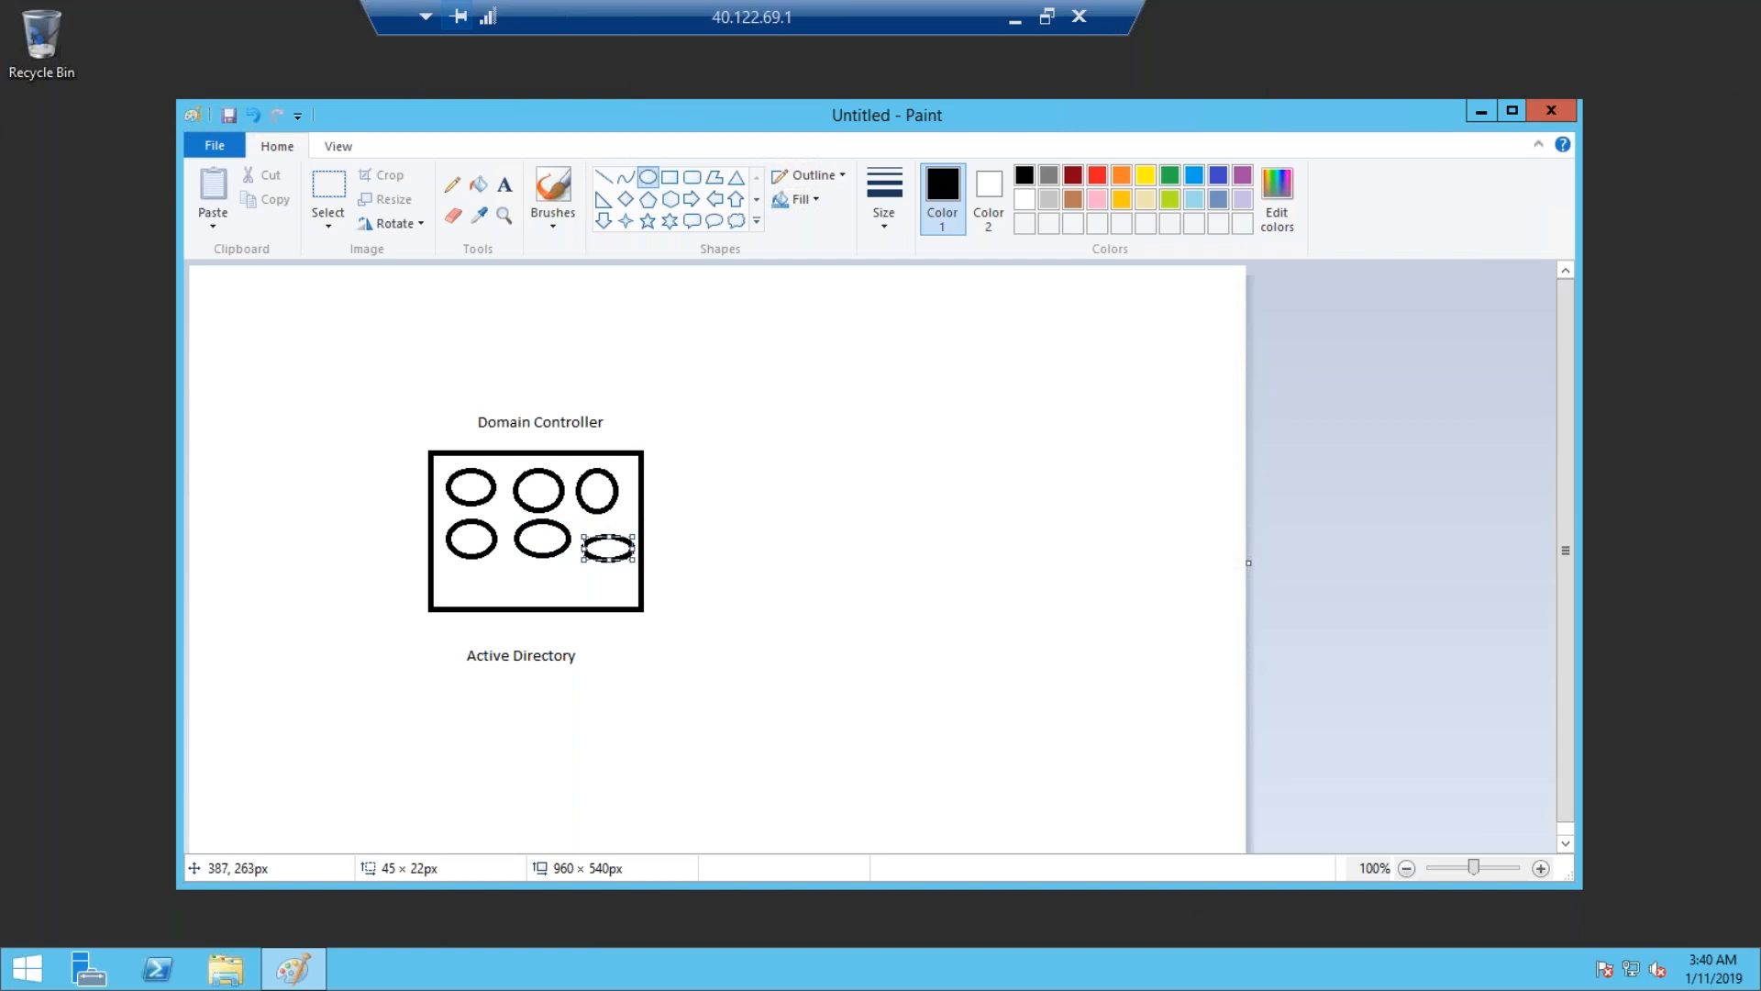
mouse_move(463, 566)
left_mouse_down()
mouse_move(519, 601)
mouse_move(627, 595)
left_mouse_up()
left_click(542, 573)
left_click(617, 577)
left_click(697, 584)
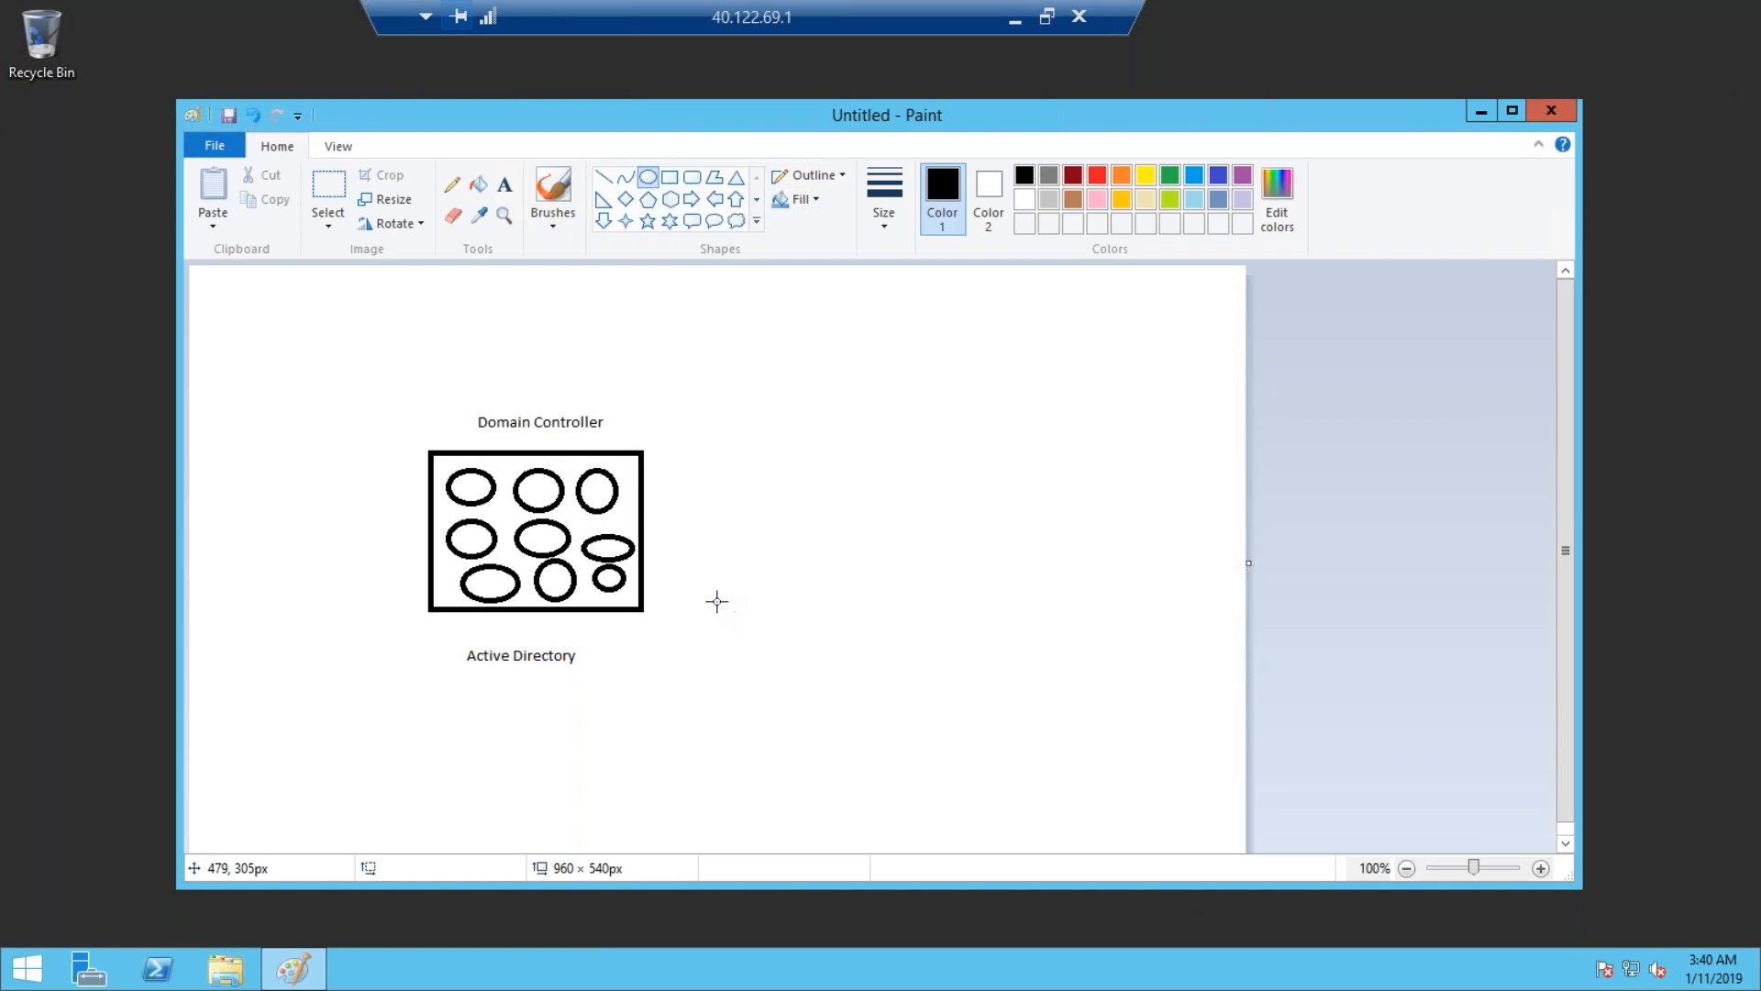
Draw a row of twelve small rectangles across the canvas below the Active Directory label.
left_click(671, 188)
mouse_move(223, 756)
left_mouse_down()
mouse_move(274, 807)
mouse_move(622, 809)
left_mouse_up()
left_click(296, 754)
left_click(476, 755)
left_click(566, 754)
left_click(691, 778)
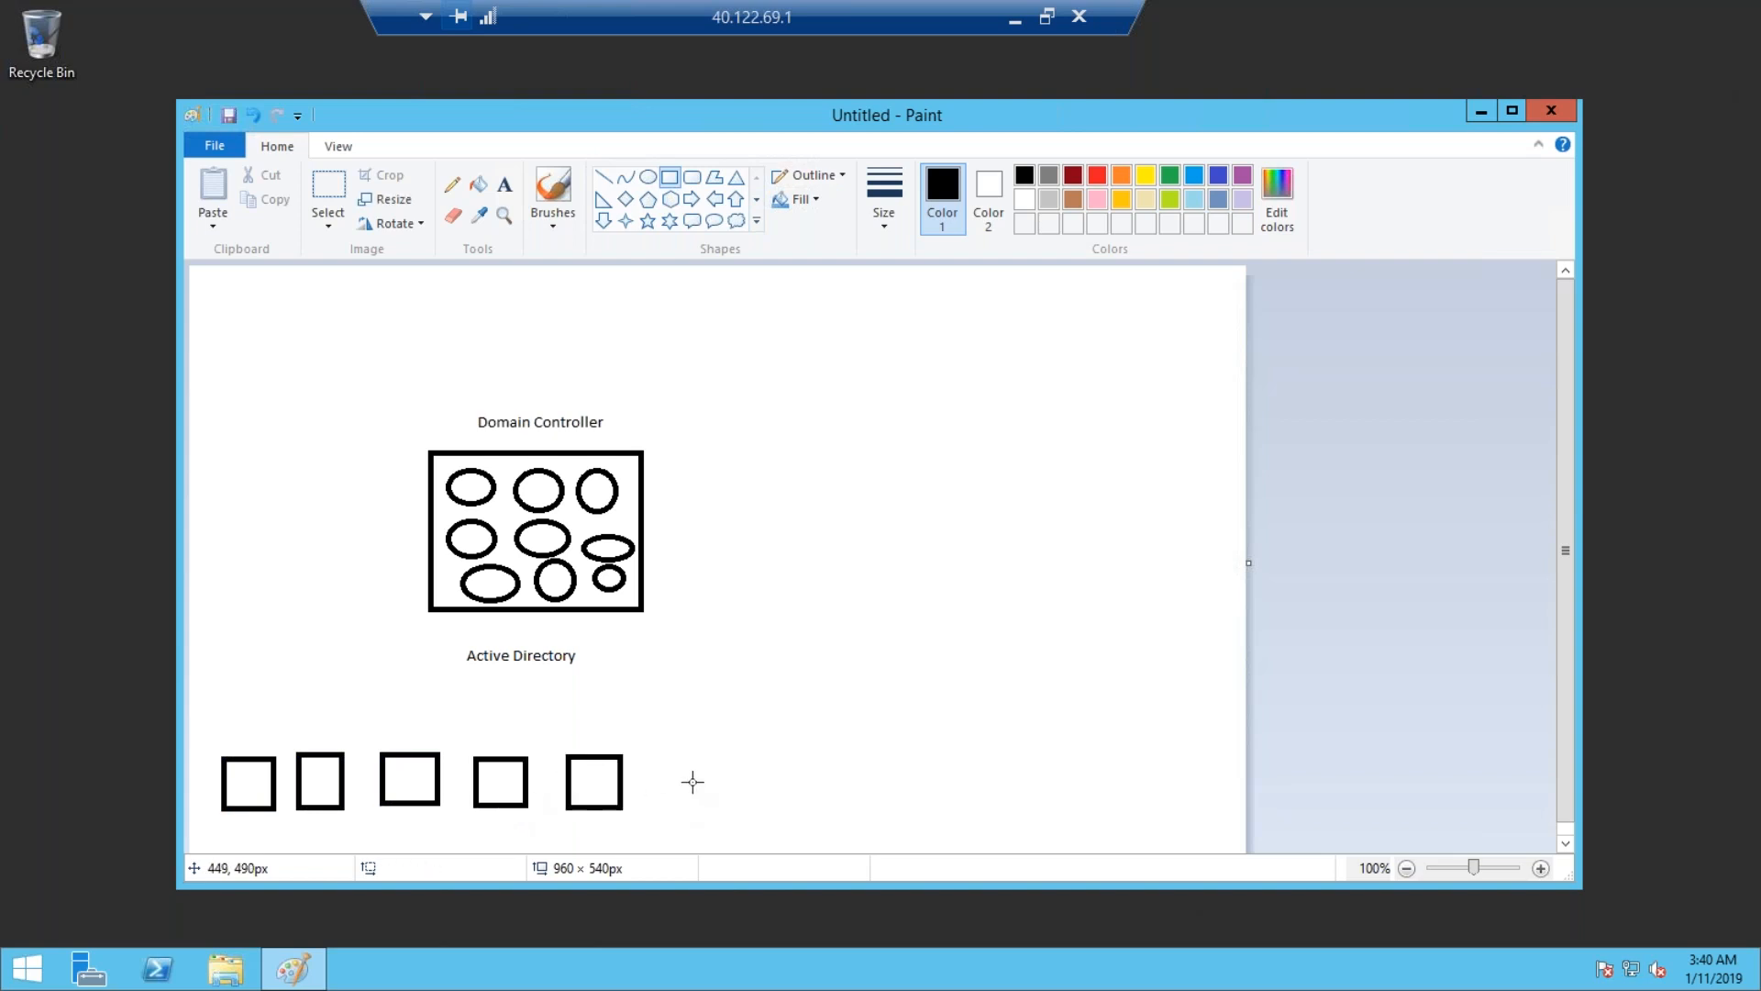
mouse_move(668, 751)
left_mouse_down()
mouse_move(706, 804)
mouse_move(1022, 794)
mouse_move(1061, 811)
left_mouse_up()
left_click(739, 751)
left_click(860, 794)
left_click(953, 780)
left_click(1006, 767)
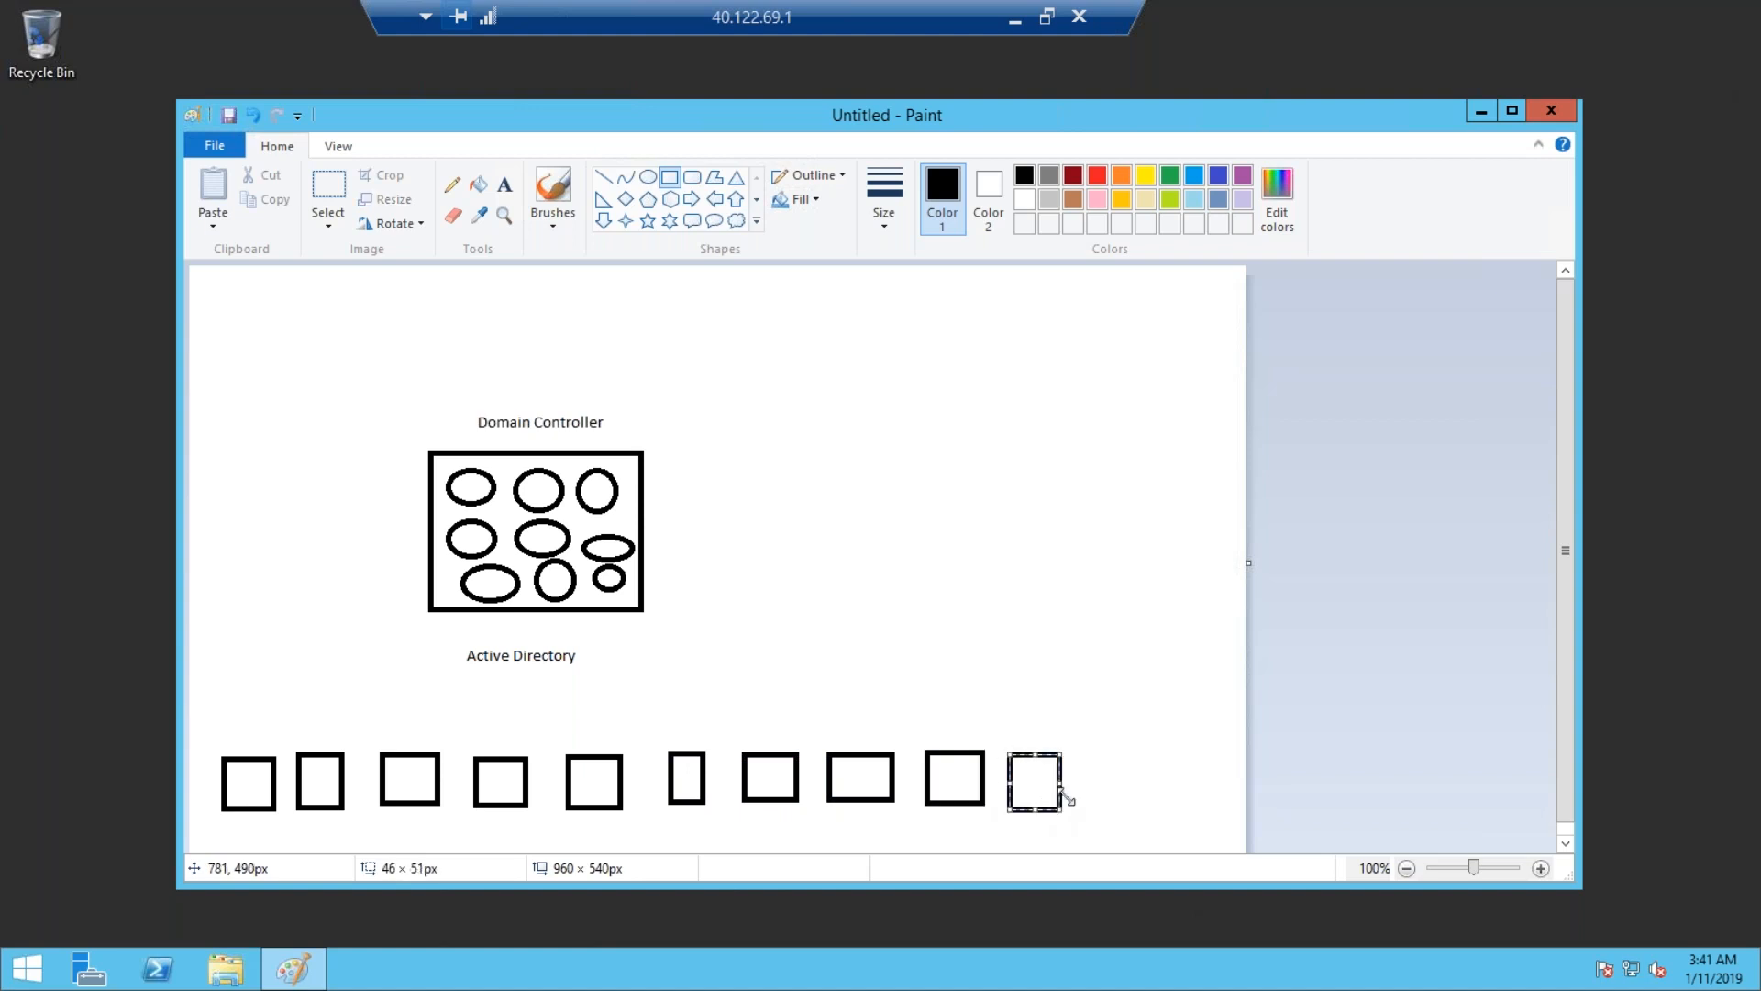
left_click(1096, 775)
mouse_move(1104, 751)
left_mouse_down()
mouse_move(1121, 794)
mouse_move(1221, 804)
left_mouse_up()
left_click(1204, 691)
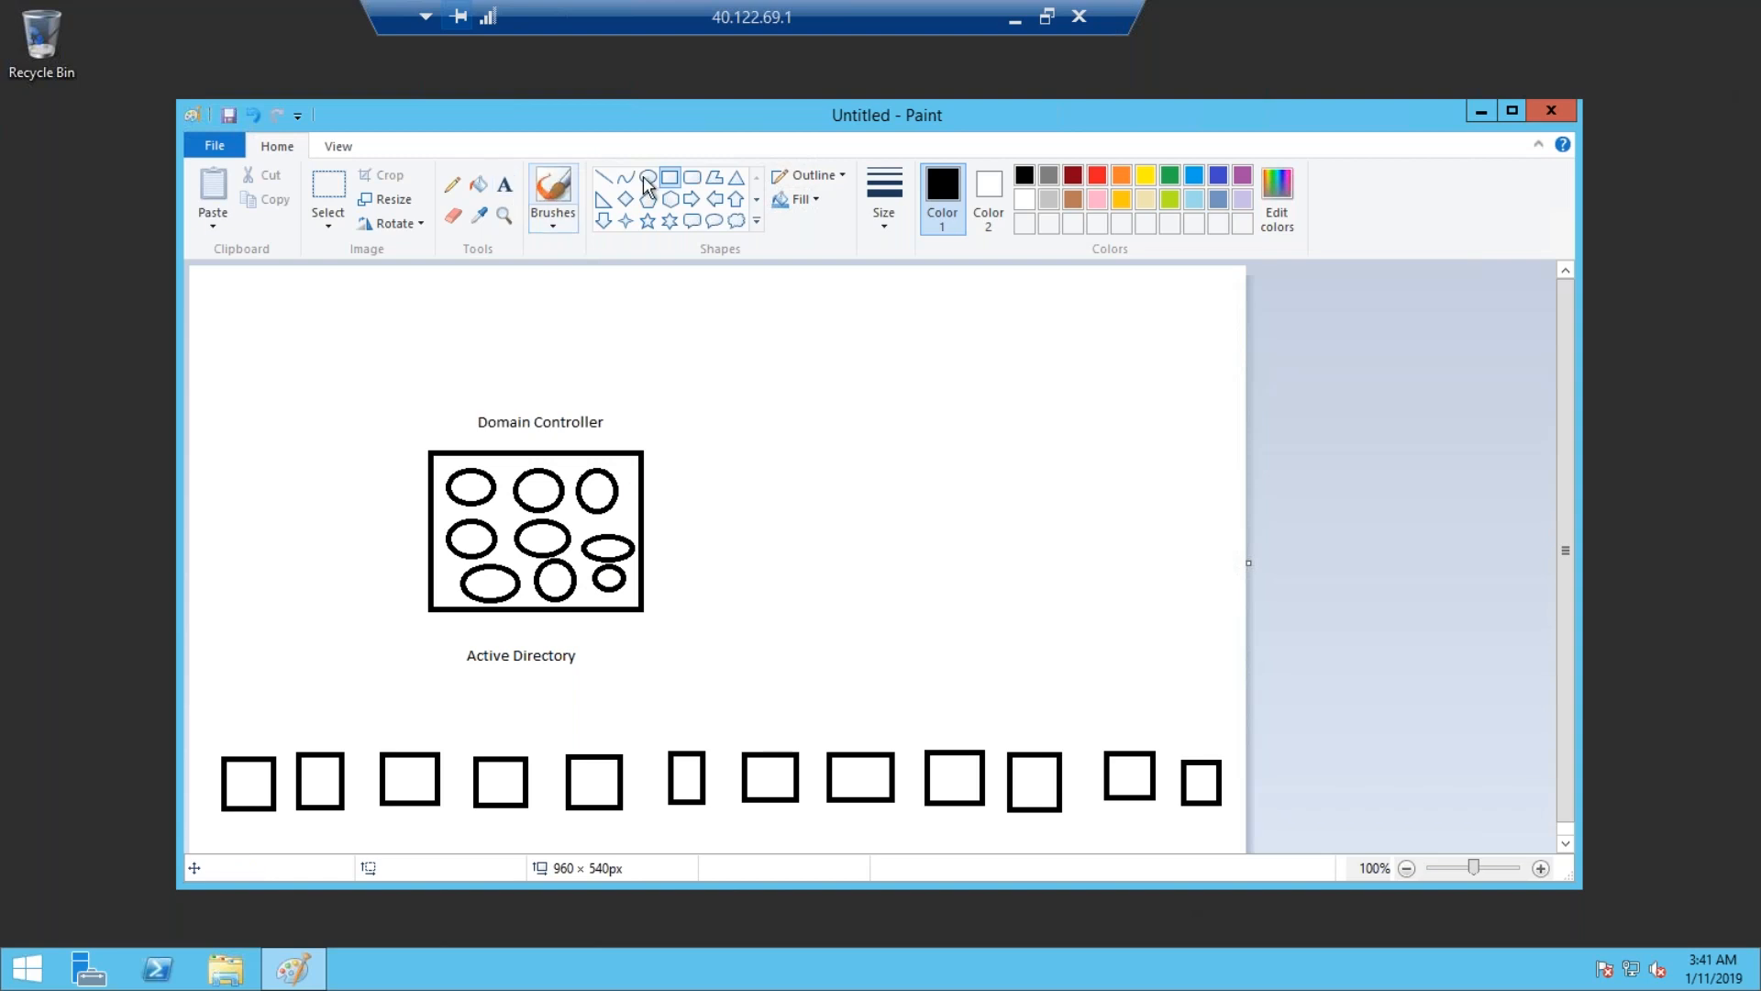
Draw a small rectangle among the ellipses inside the Domain Controller box and a leader line about 71 × 46 px running outward from it.
left_click_drag(583, 507, 635, 531)
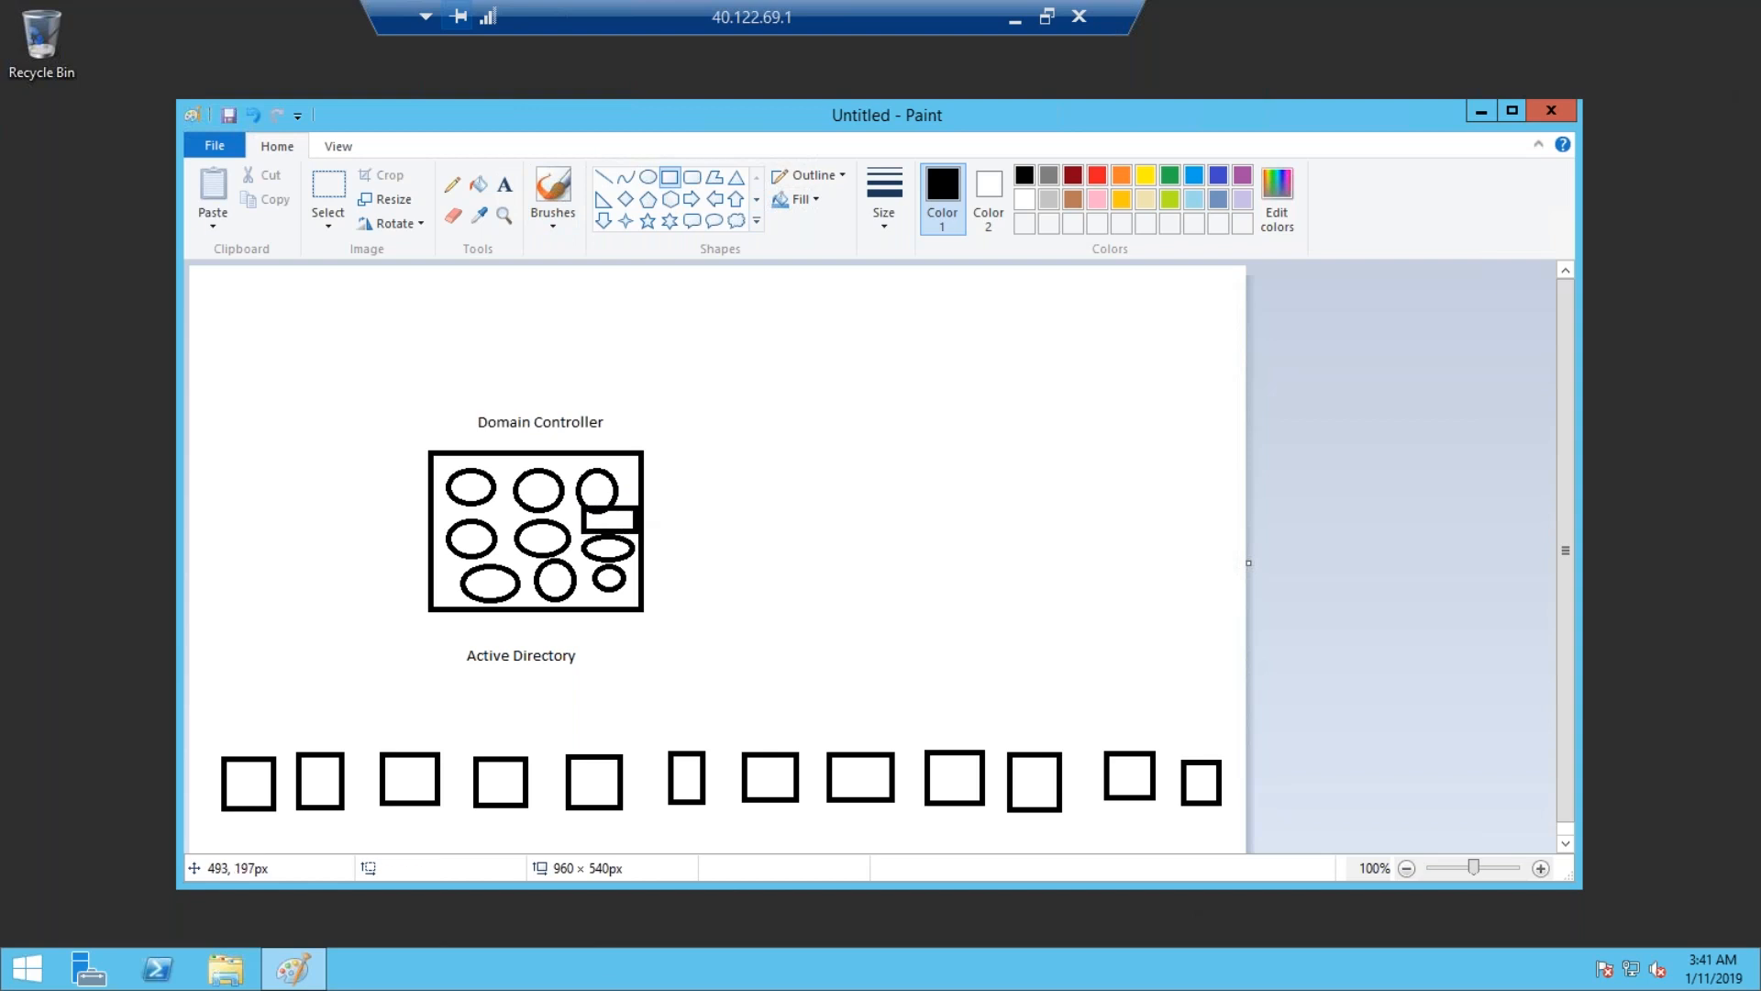
left_click(604, 177)
left_click_drag(620, 503, 697, 454)
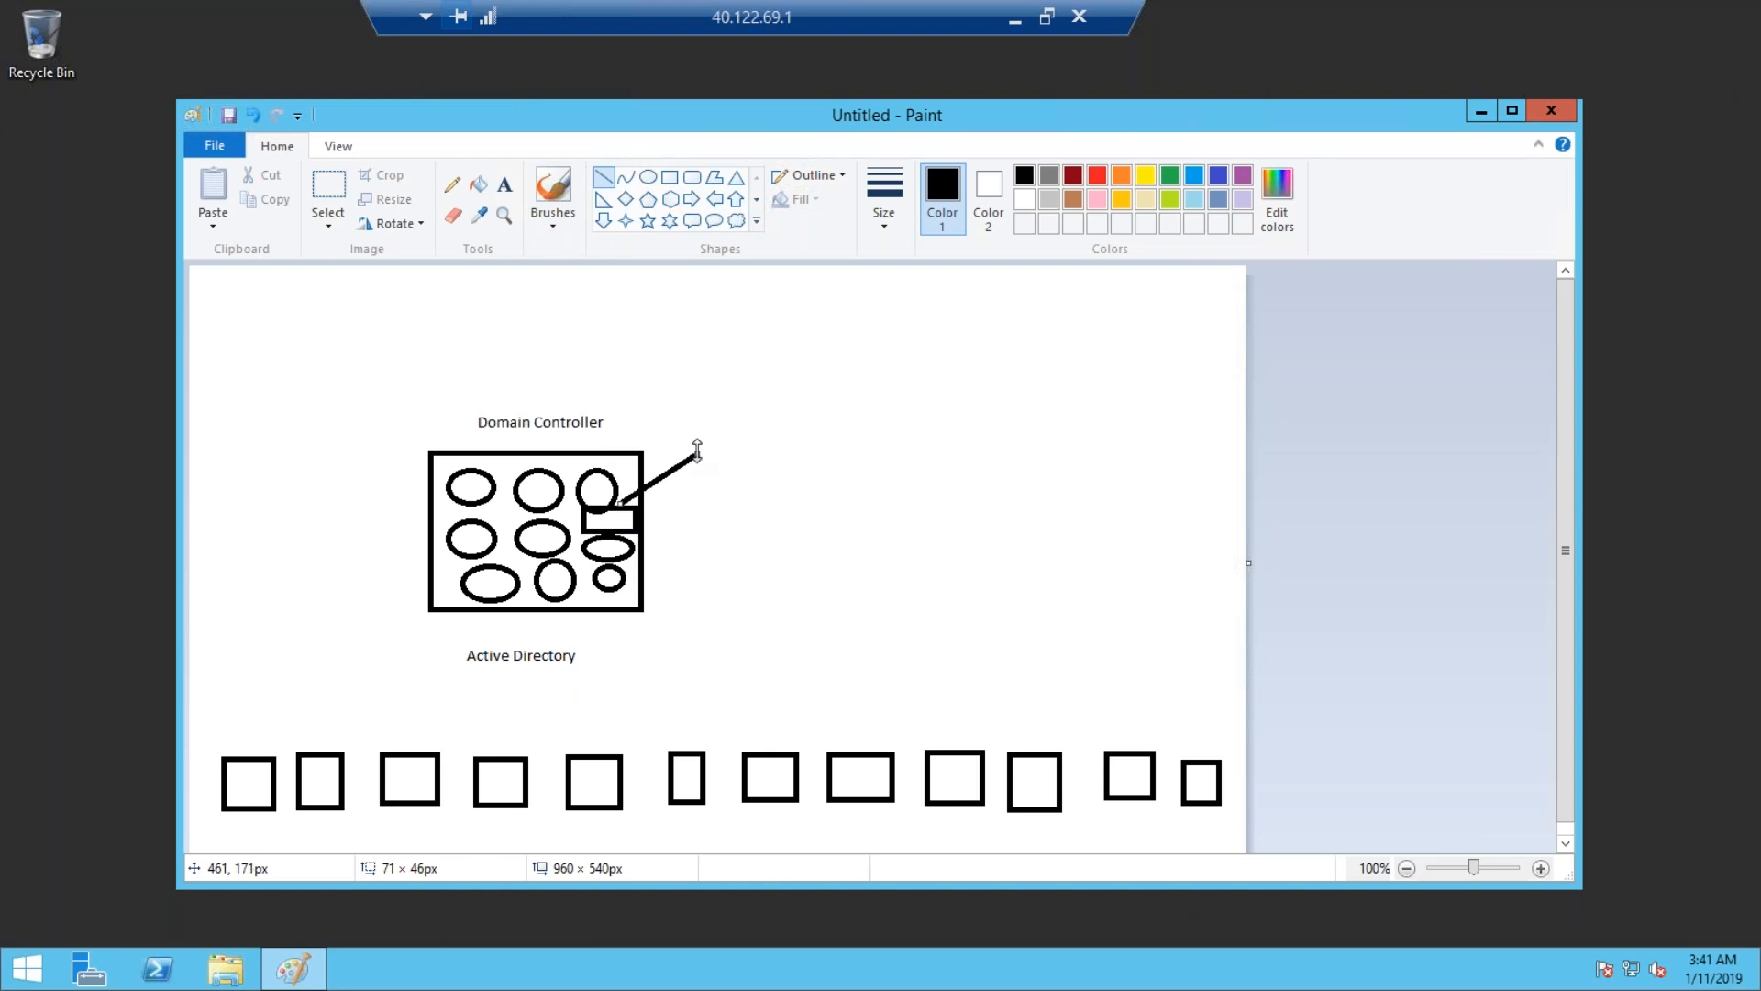
Add the text "System Management" at the outer end of the leader line.
left_click(514, 188)
left_click(698, 432)
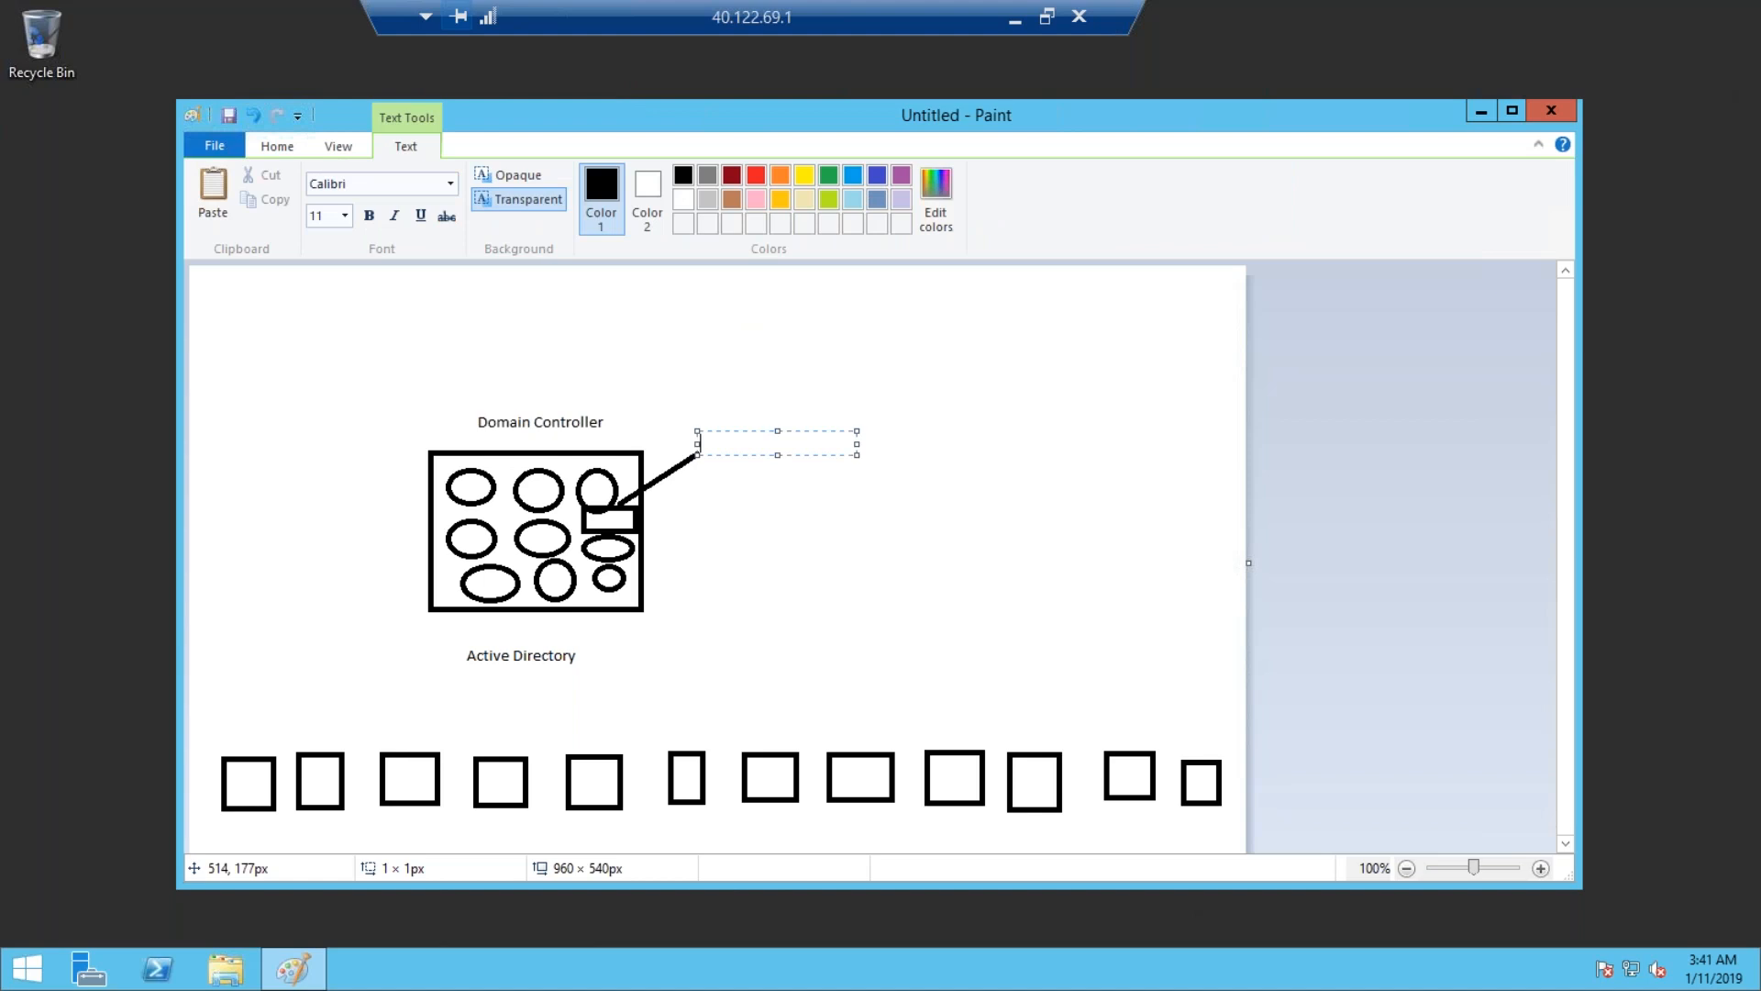
key("Escape")
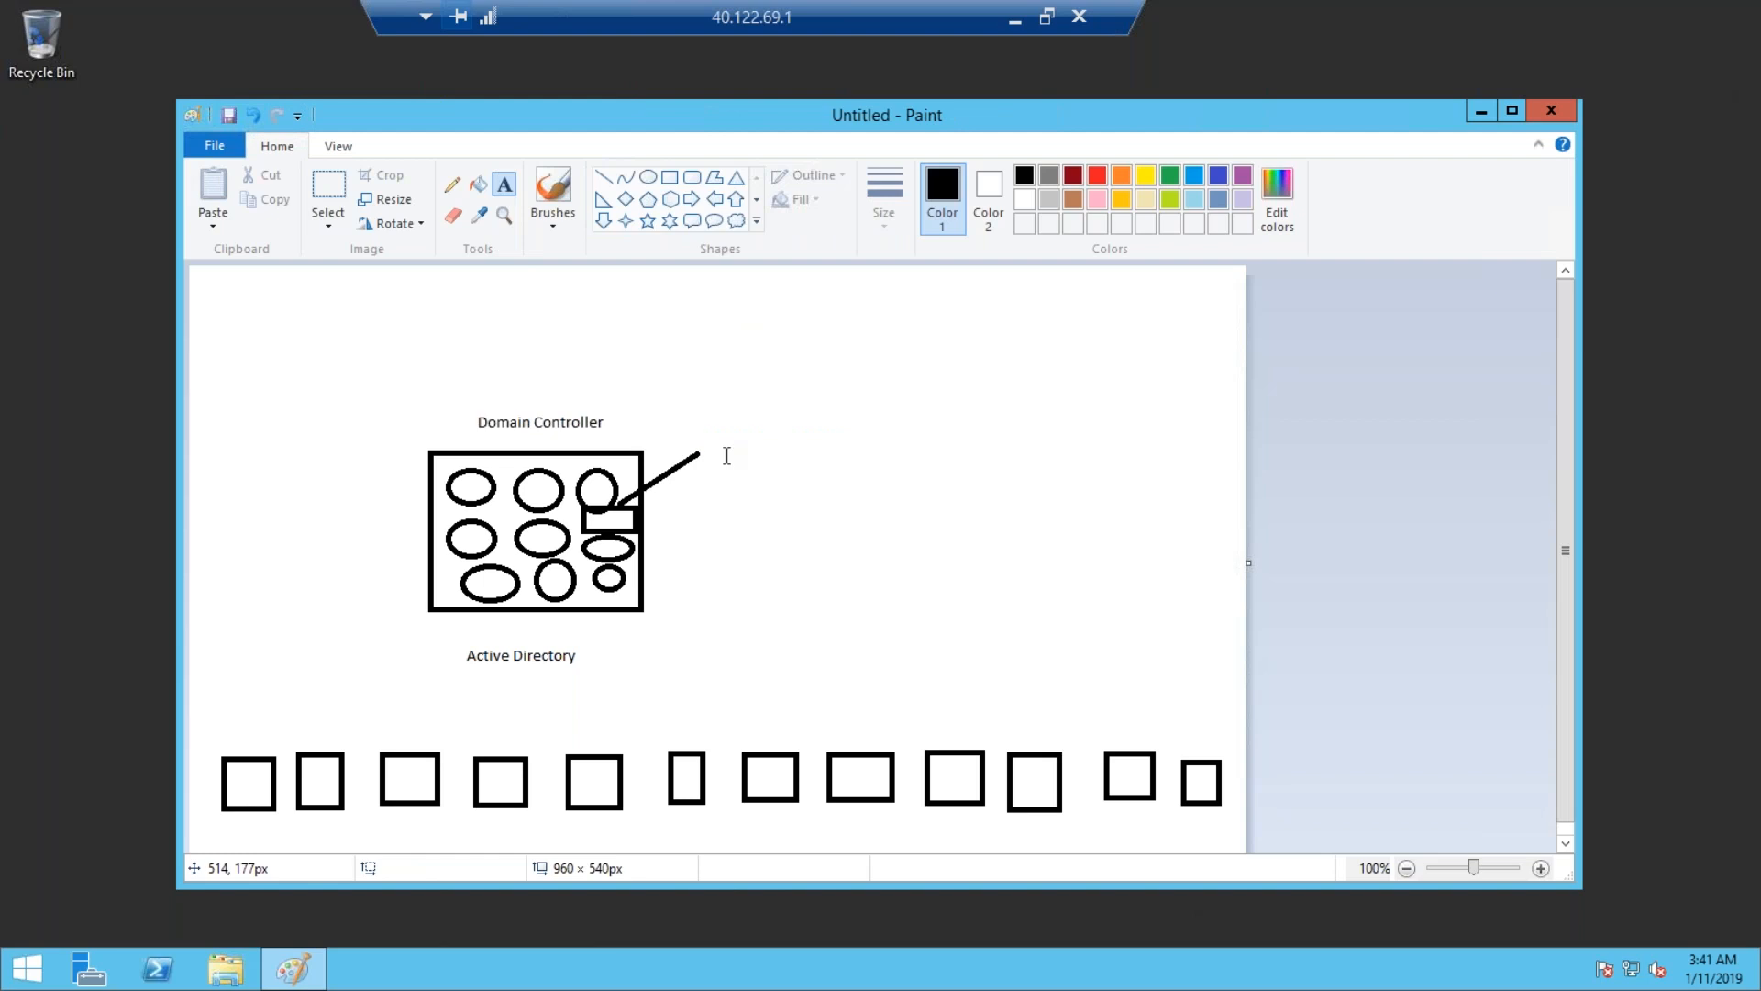
left_click(709, 430)
type("System ")
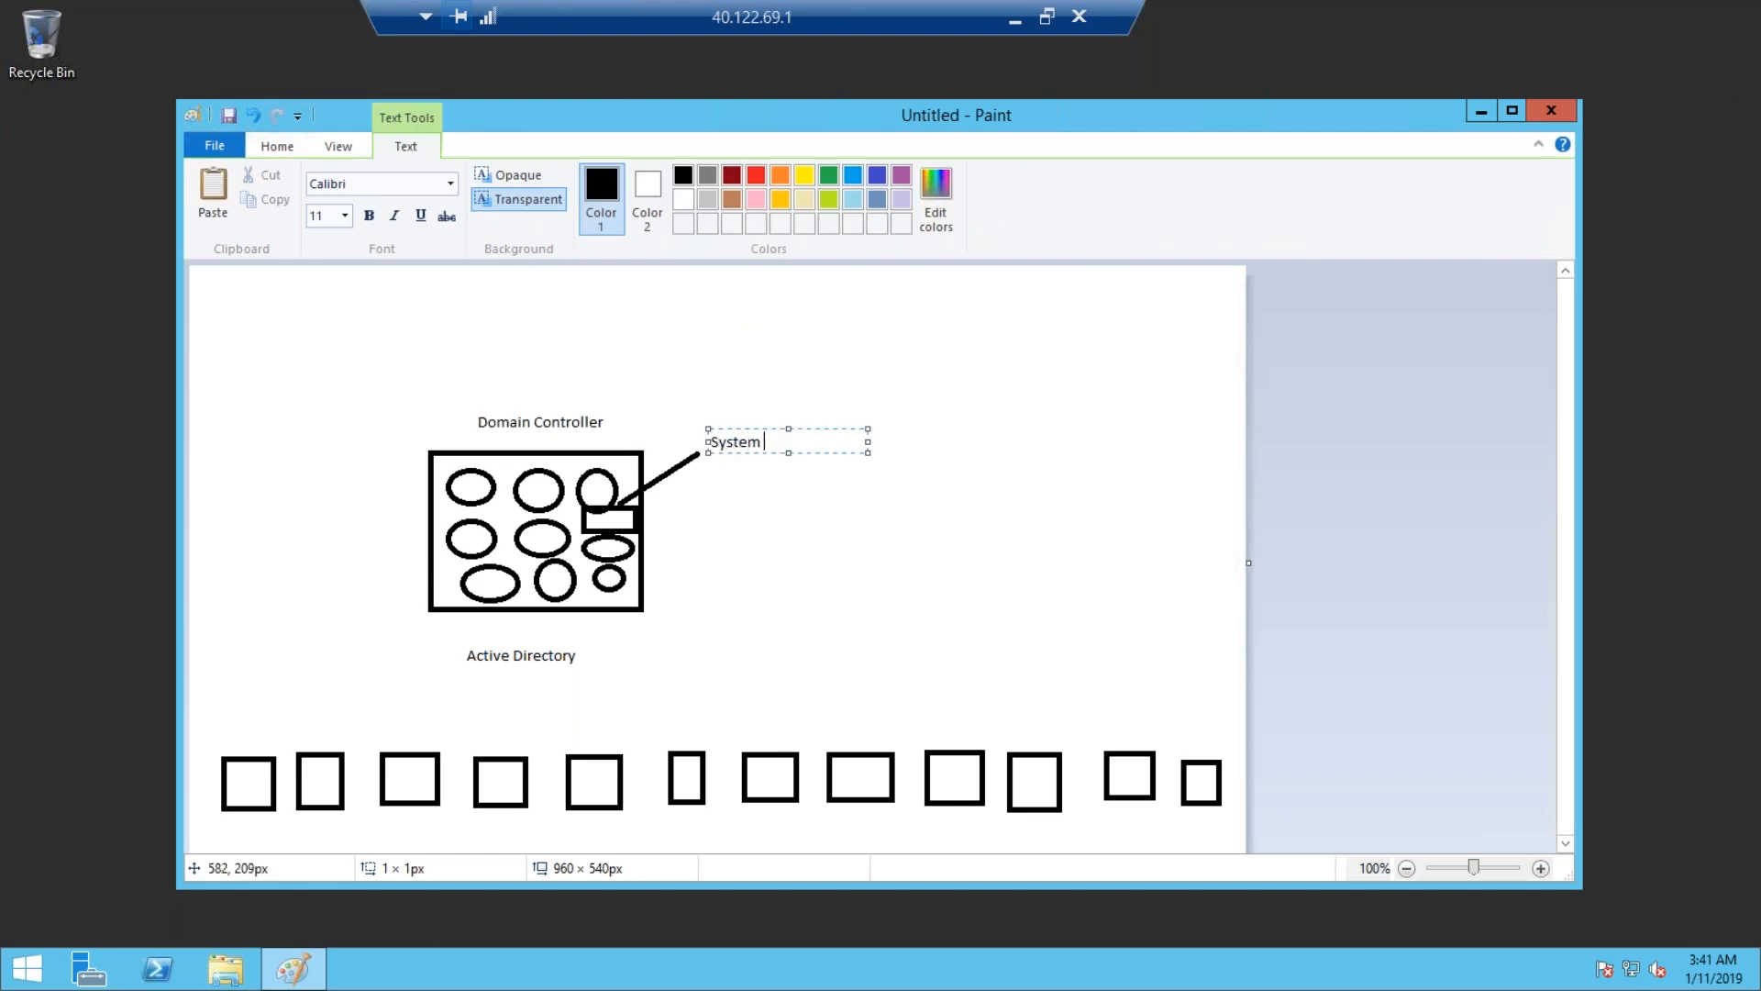
type("Management")
left_click(842, 481)
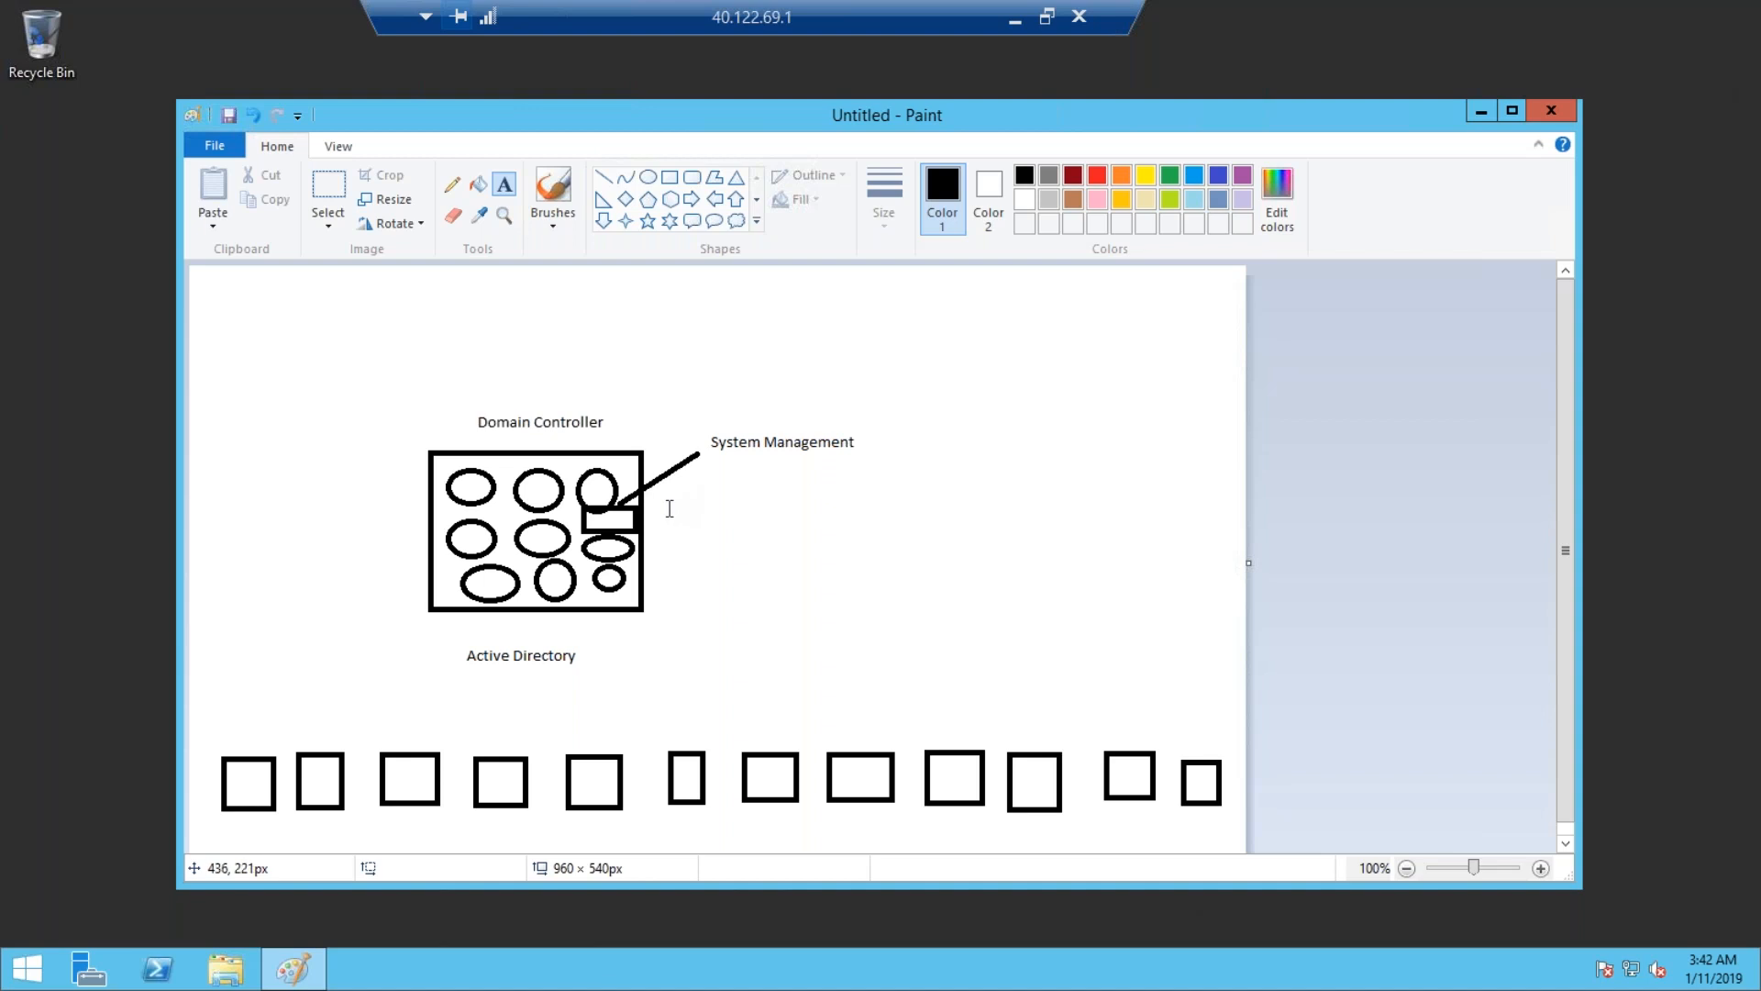
Draw a rectangle about 175 × 79 px to the right of the Domain Controller box and label it "SCCM Server" on two lines inside.
left_click(664, 179)
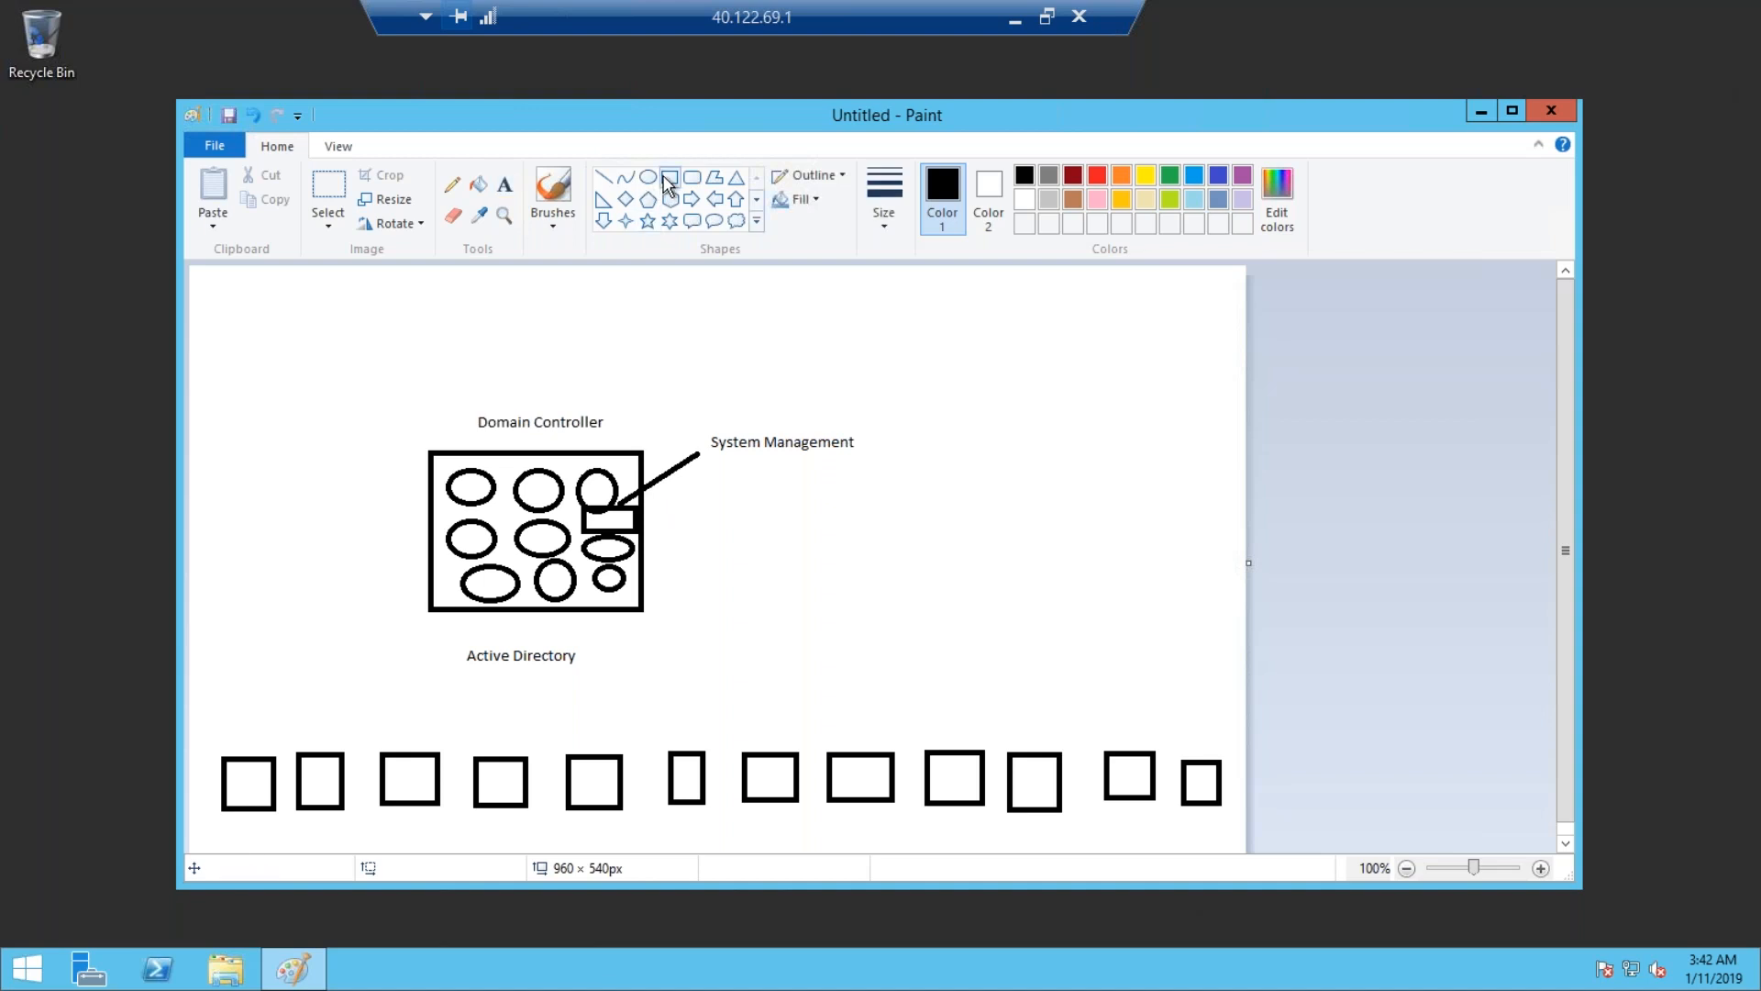
mouse_move(913, 479)
left_mouse_down()
mouse_move(1062, 569)
mouse_move(1107, 567)
left_mouse_up()
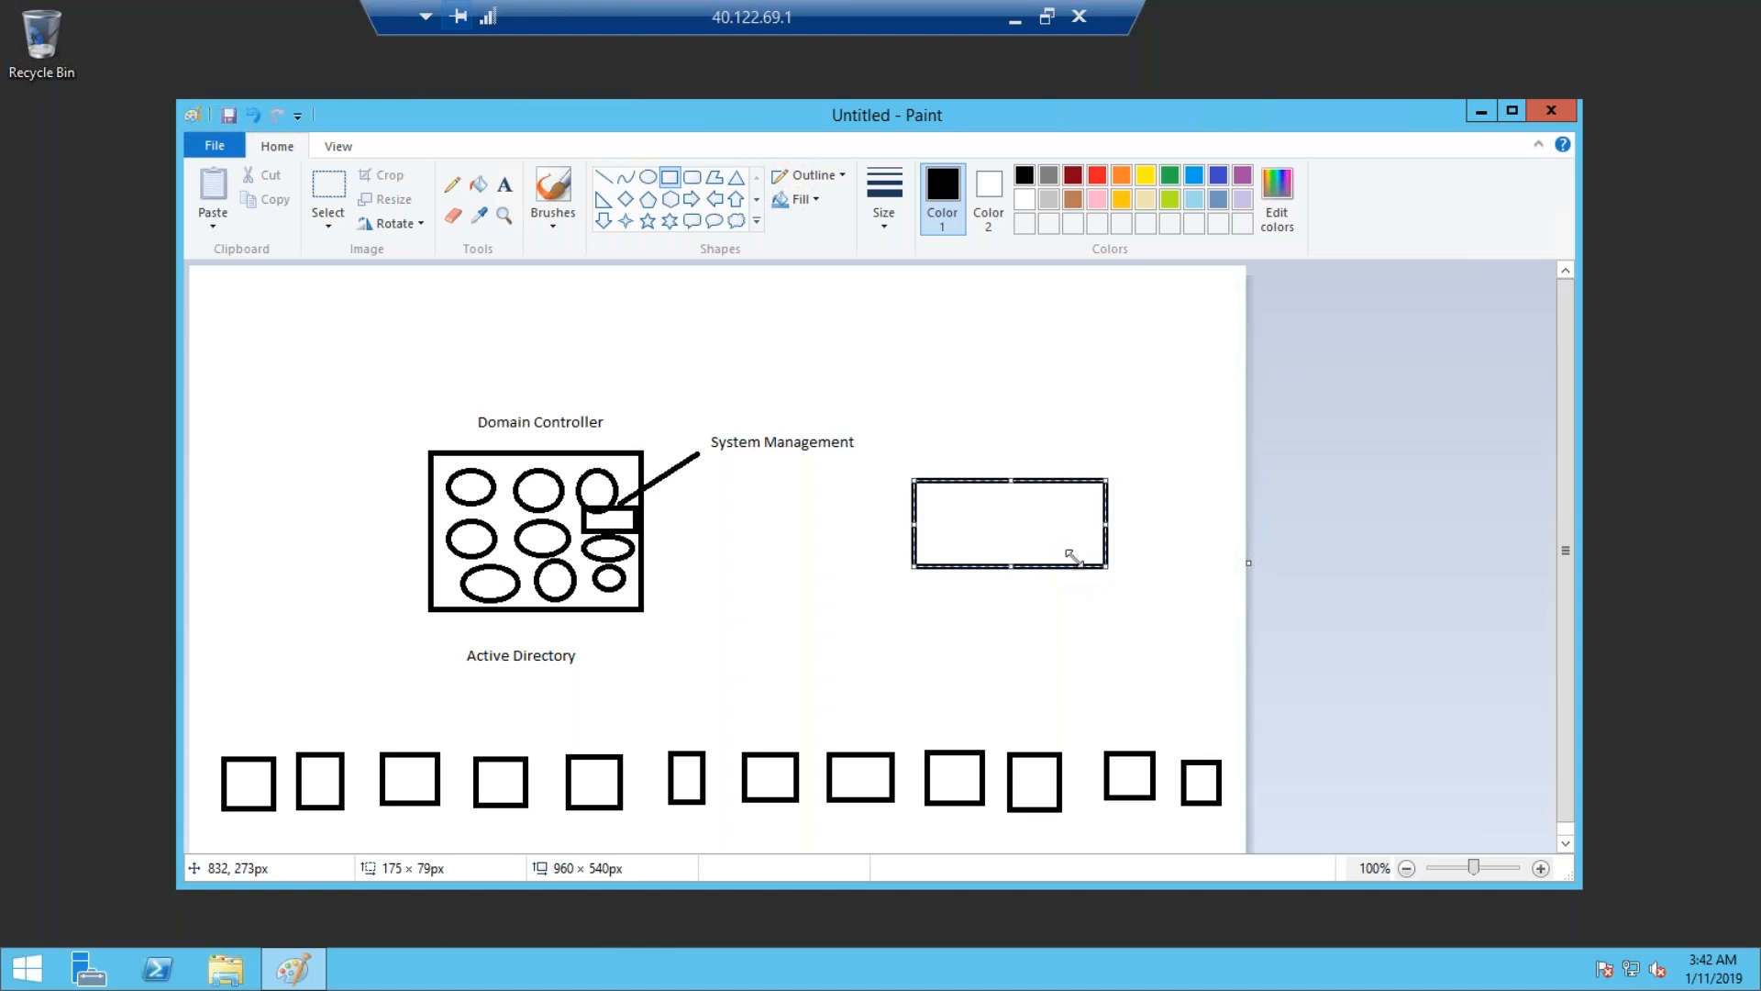
left_click(505, 185)
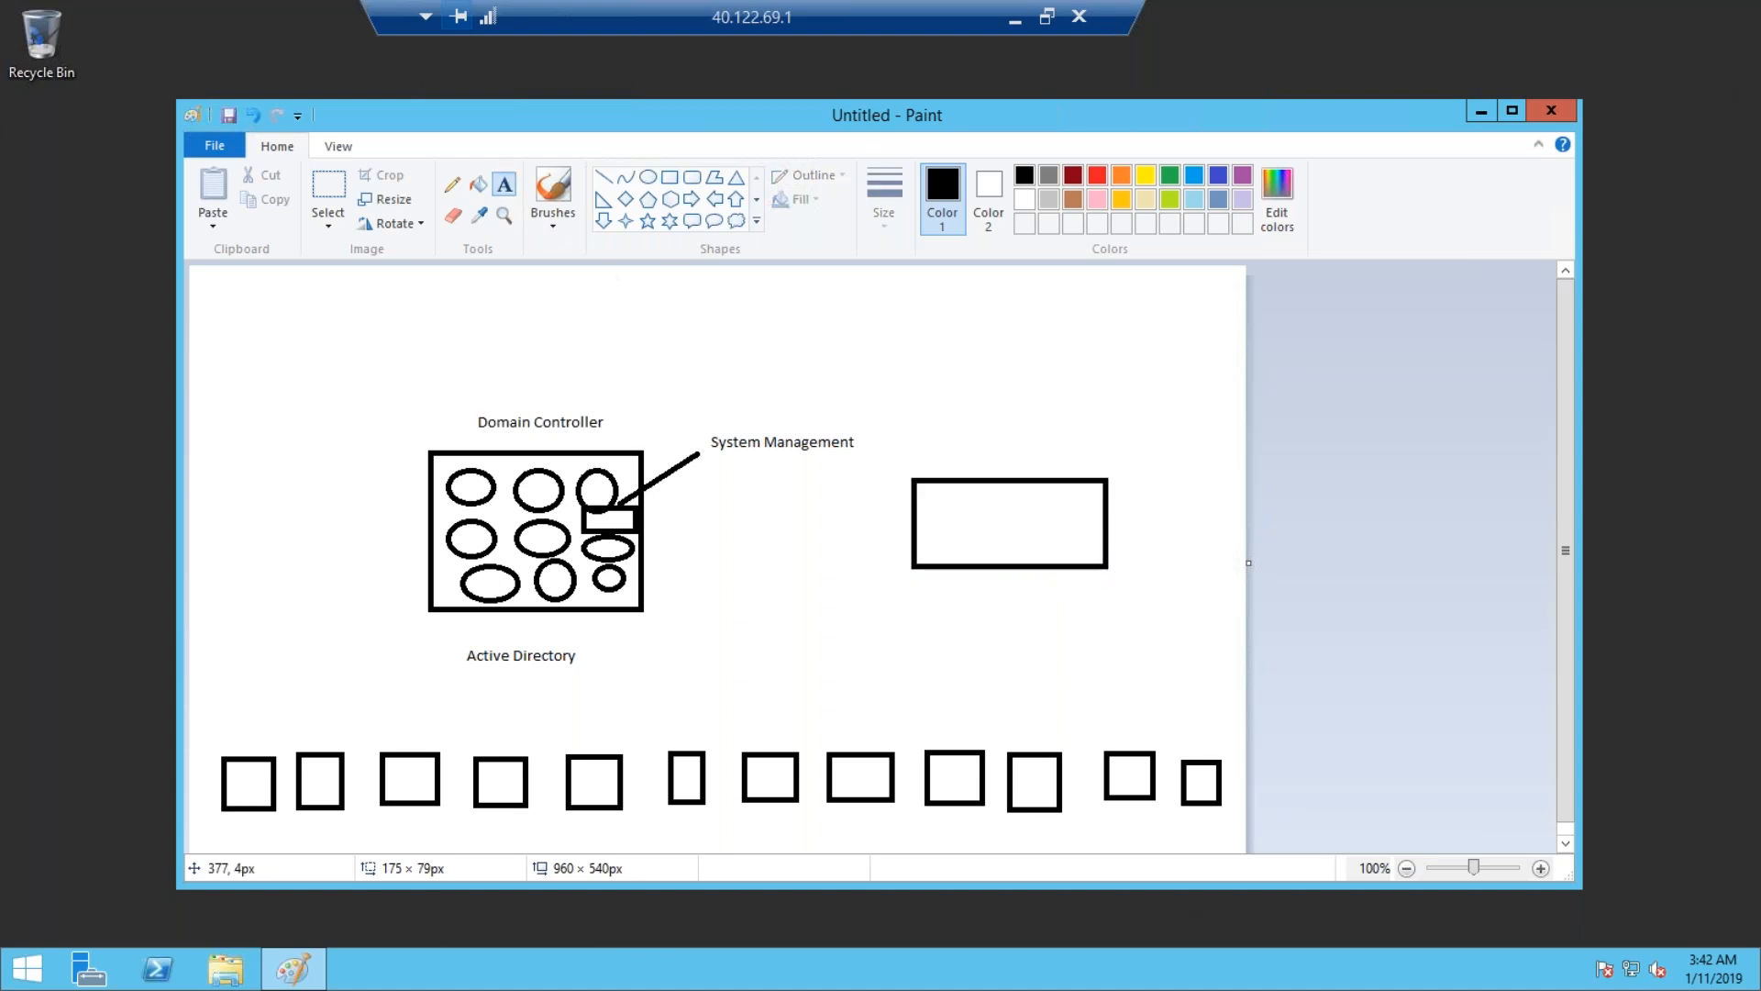
left_click(948, 493)
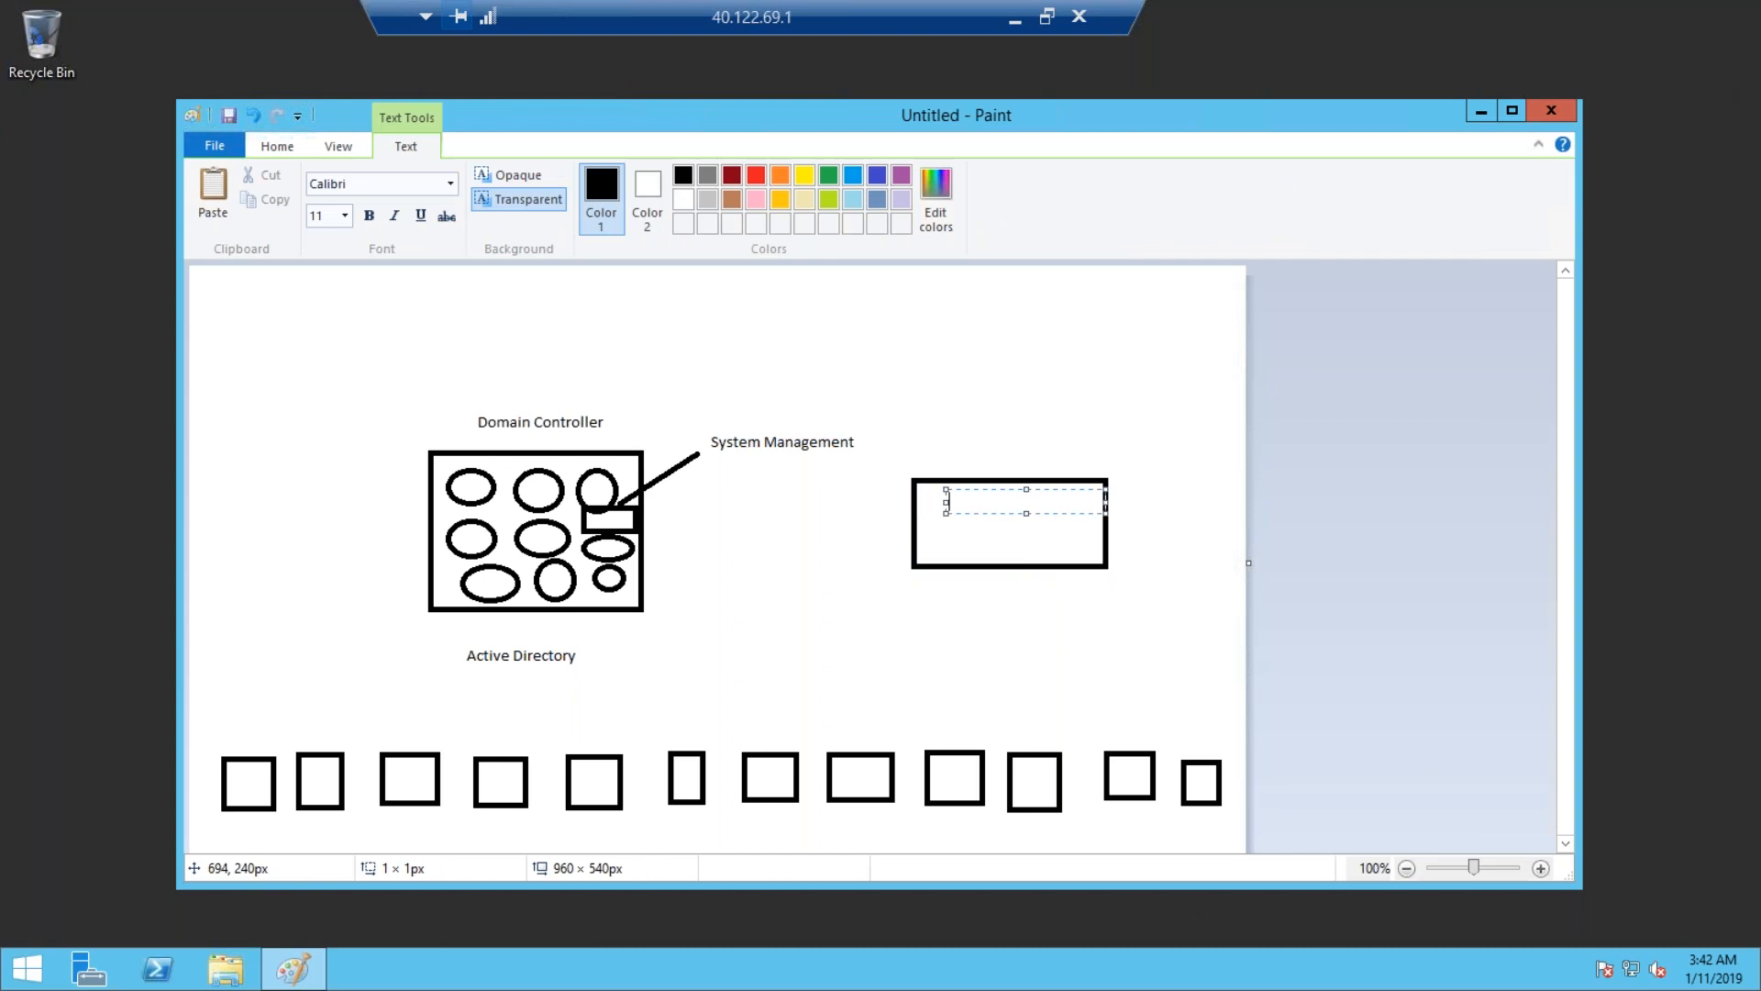
type("SCCM")
key("Return")
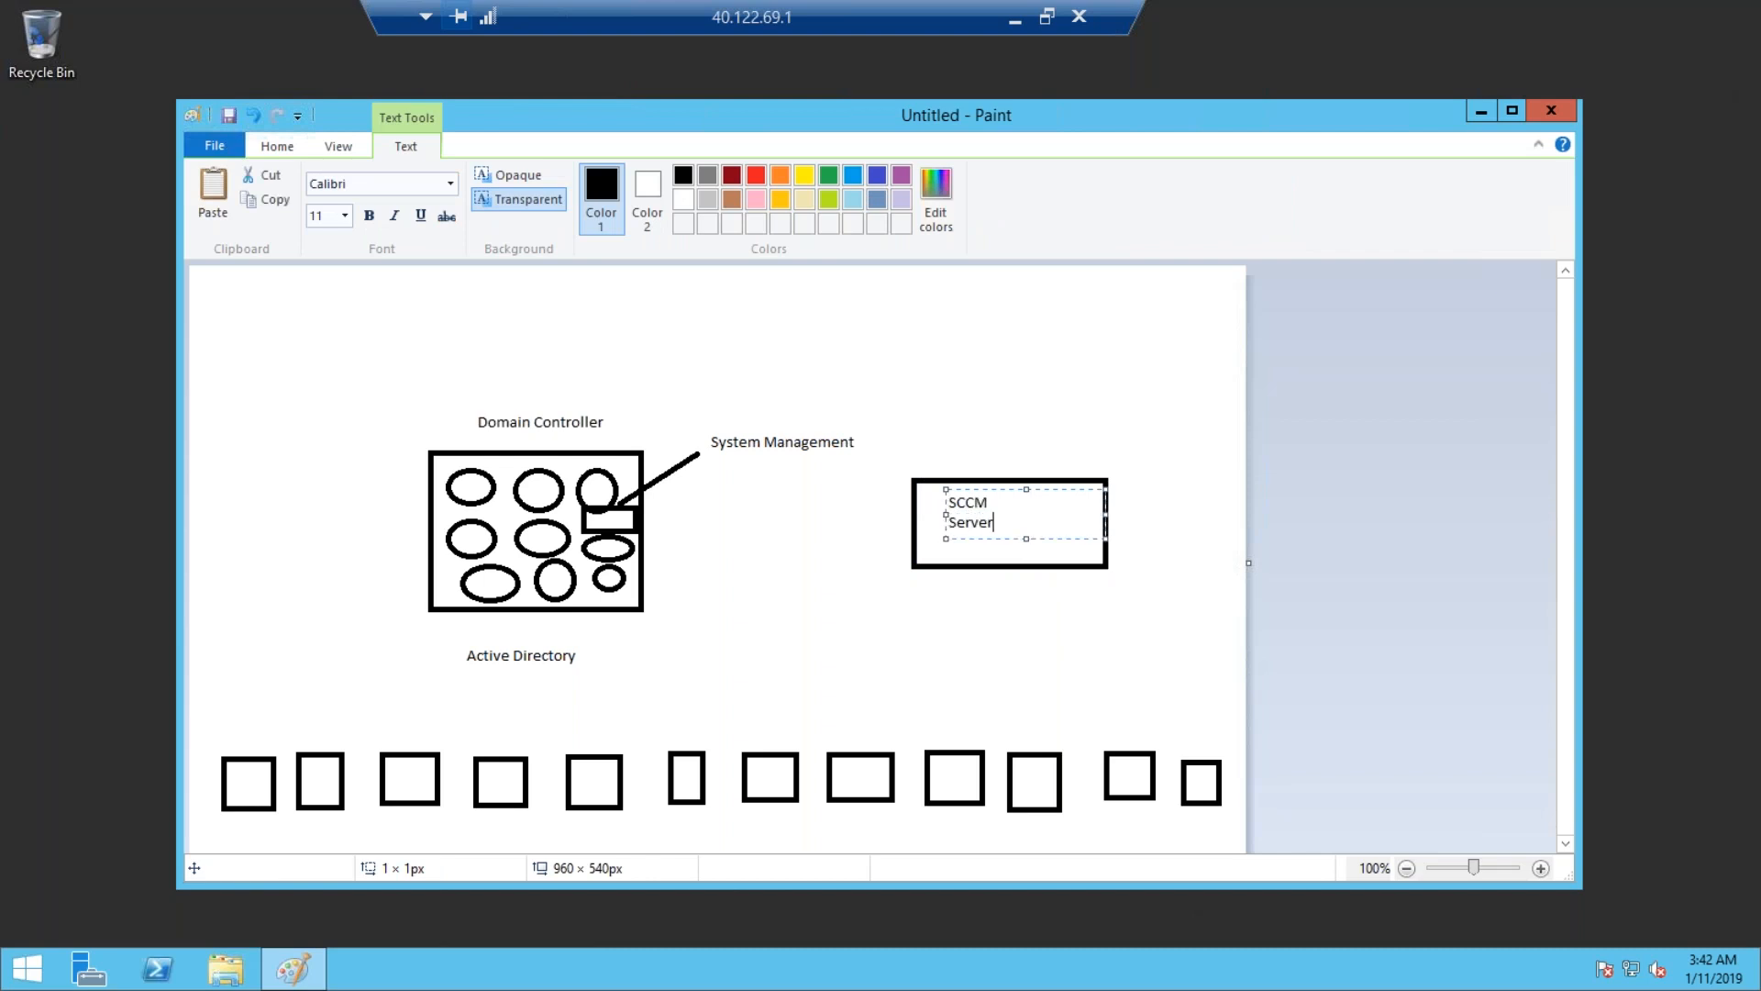
left_click(890, 535)
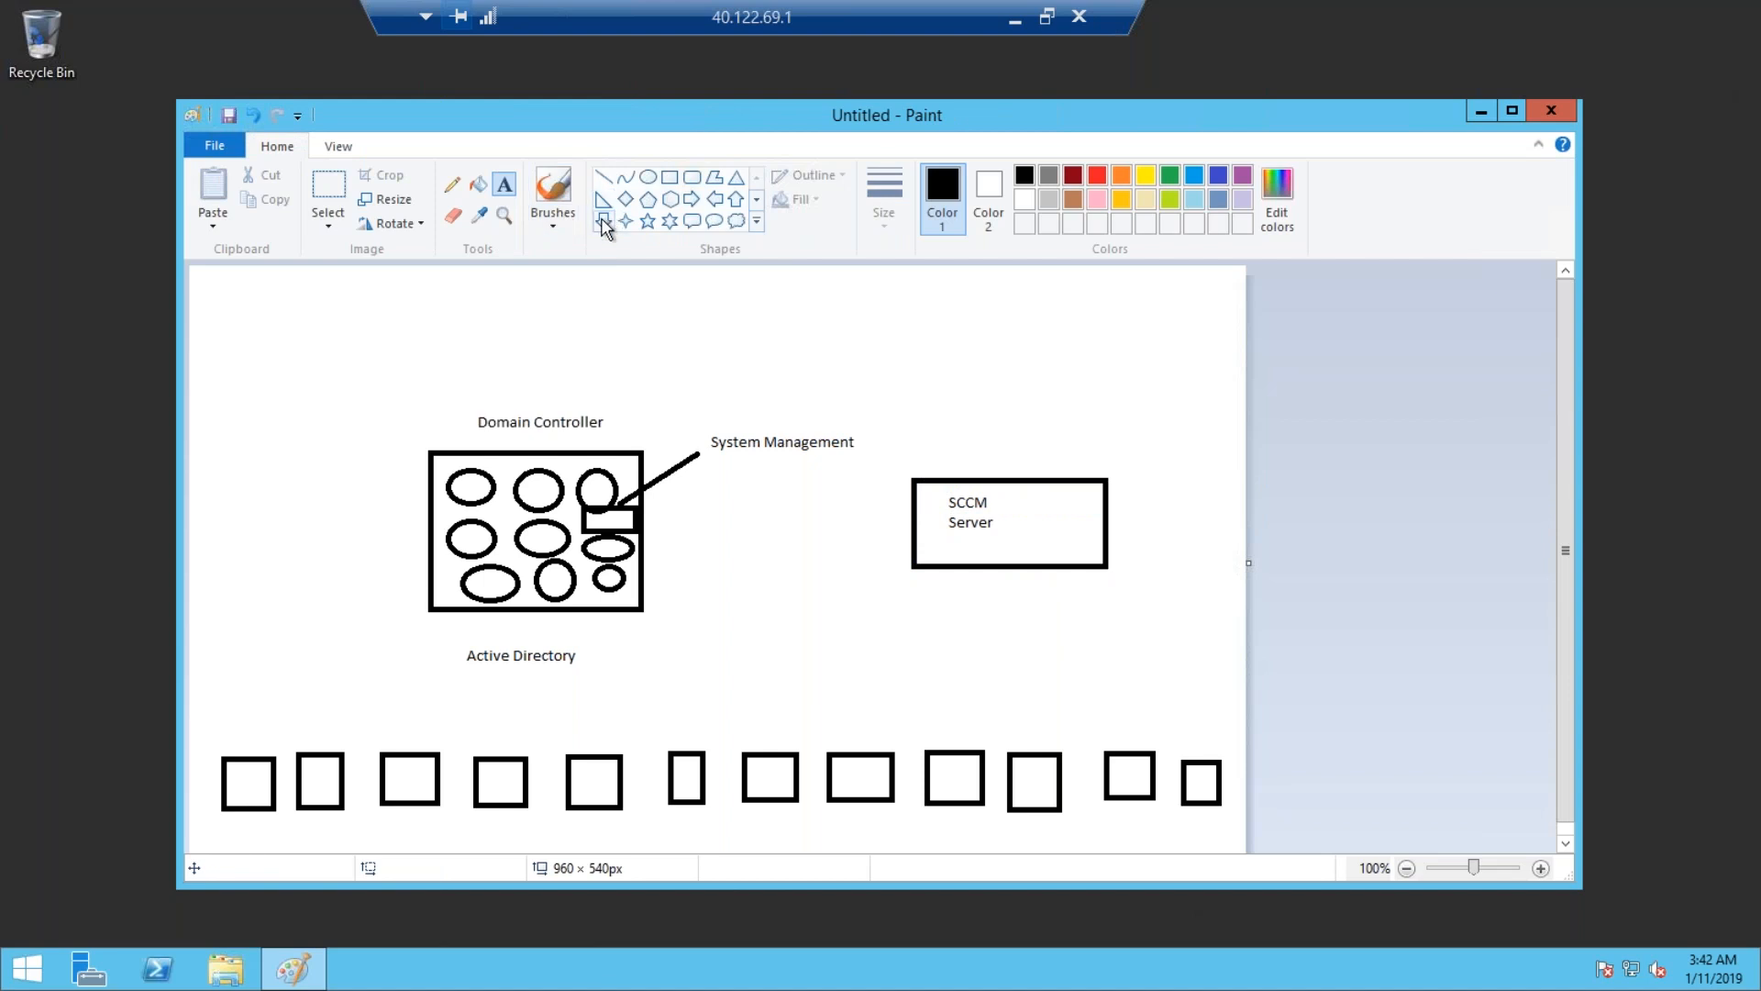
Draw a left-pointing block arrow about 229 × 39 px from the SCCM Server box to the small rectangle in the Domain Controller box.
left_click(715, 198)
left_click_drag(903, 496, 655, 538)
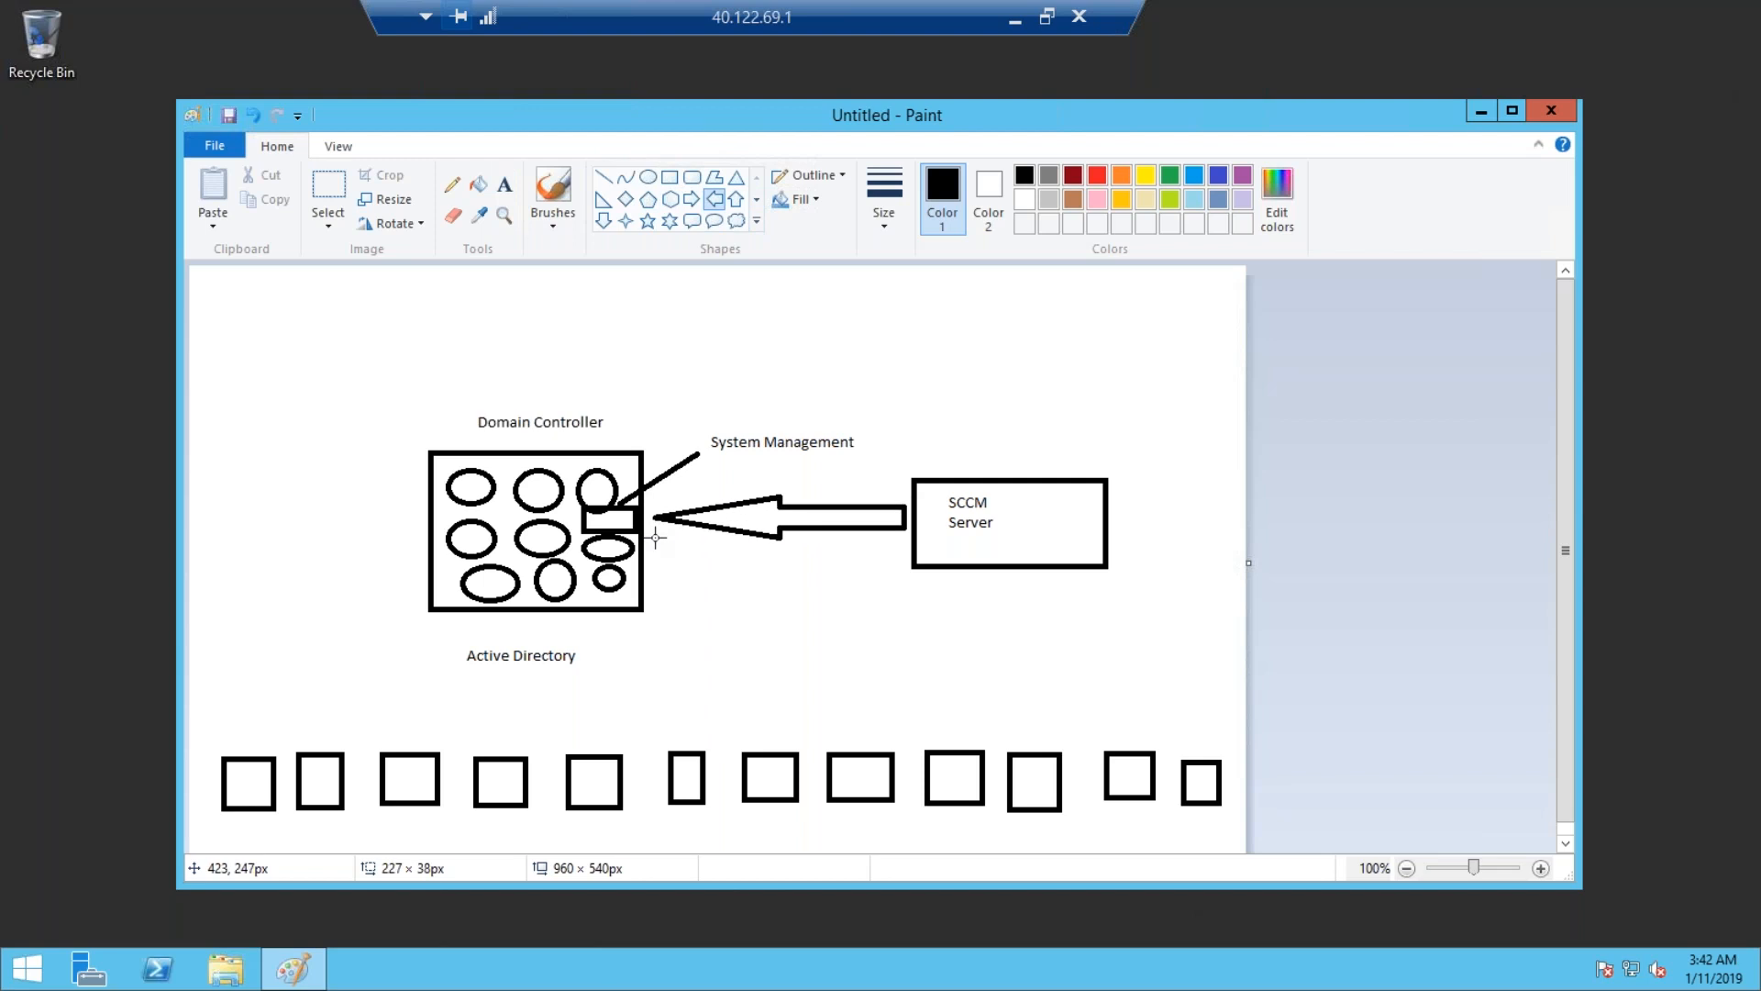
left_click_drag(656, 538, 653, 541)
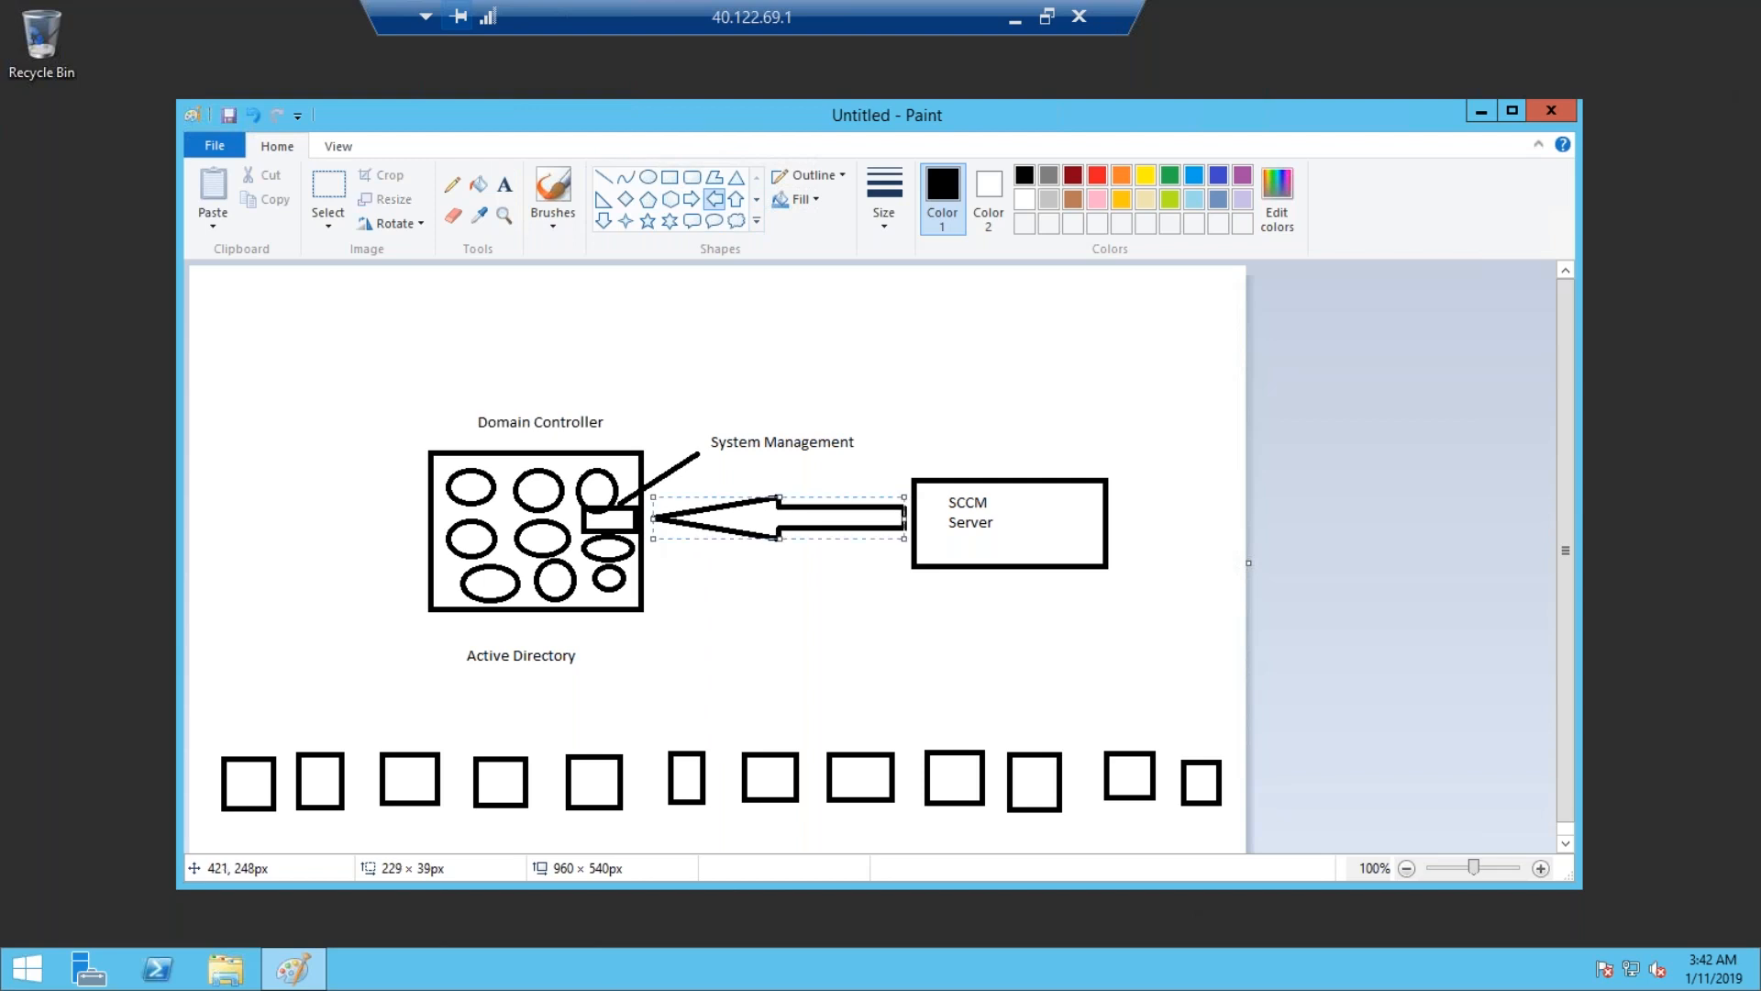
left_click(882, 596)
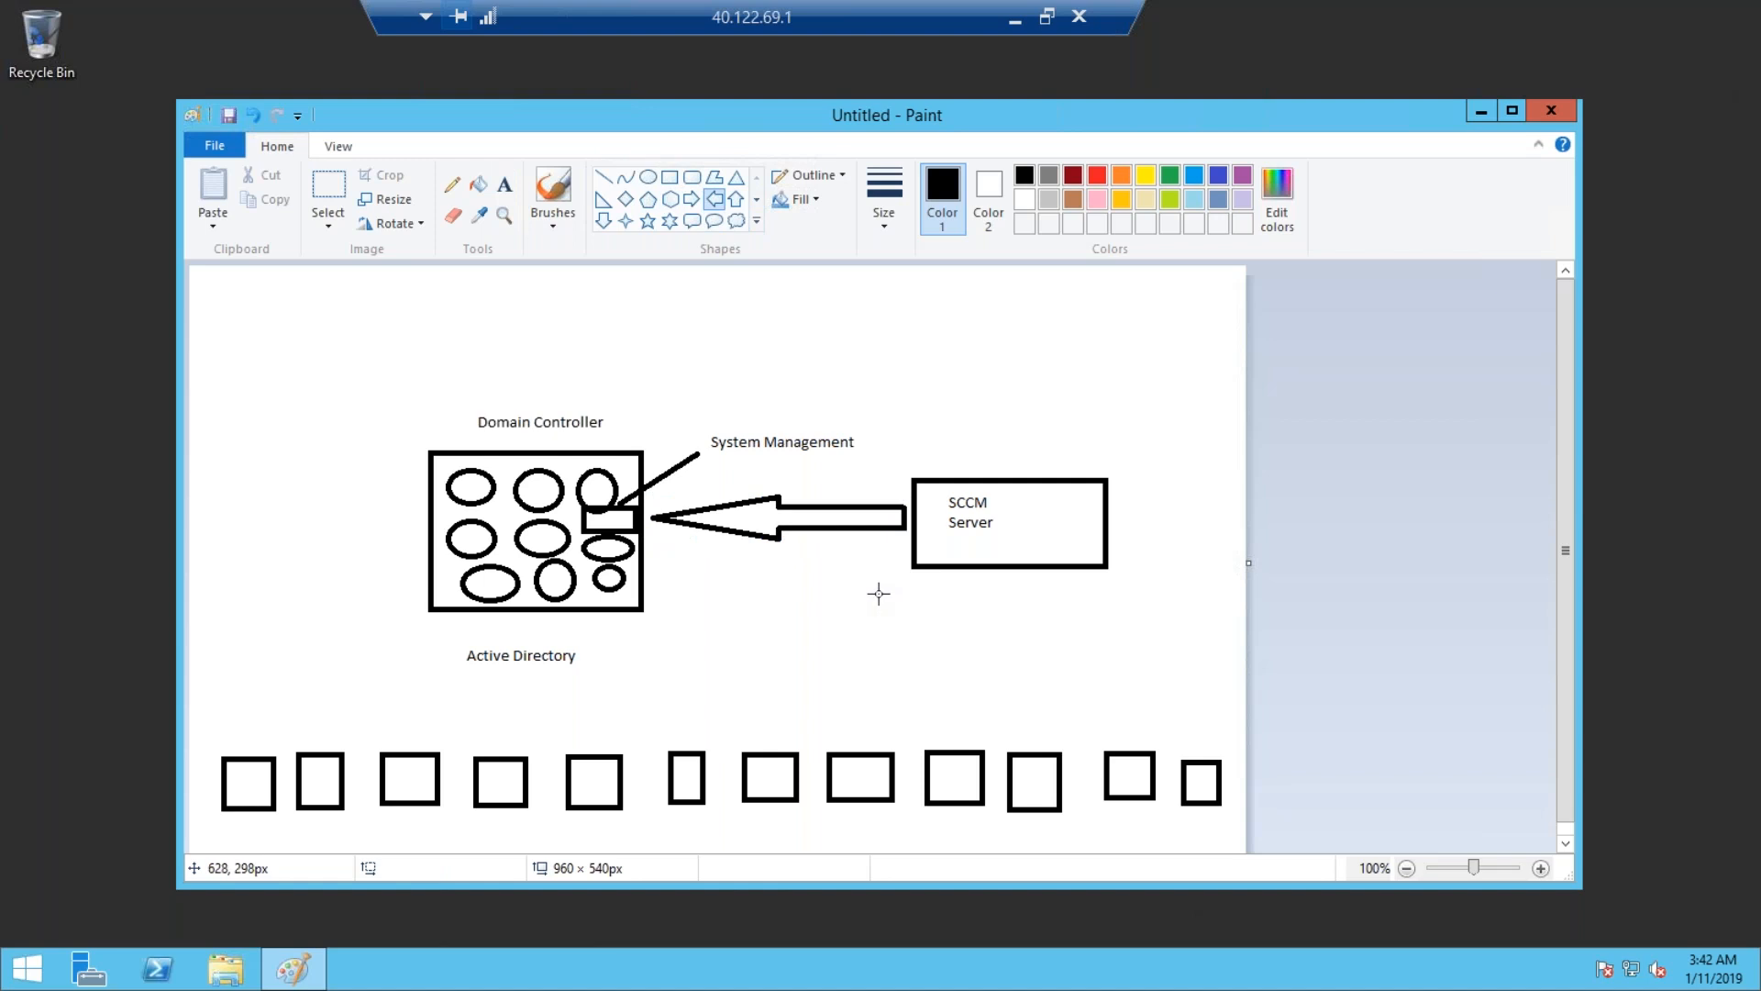
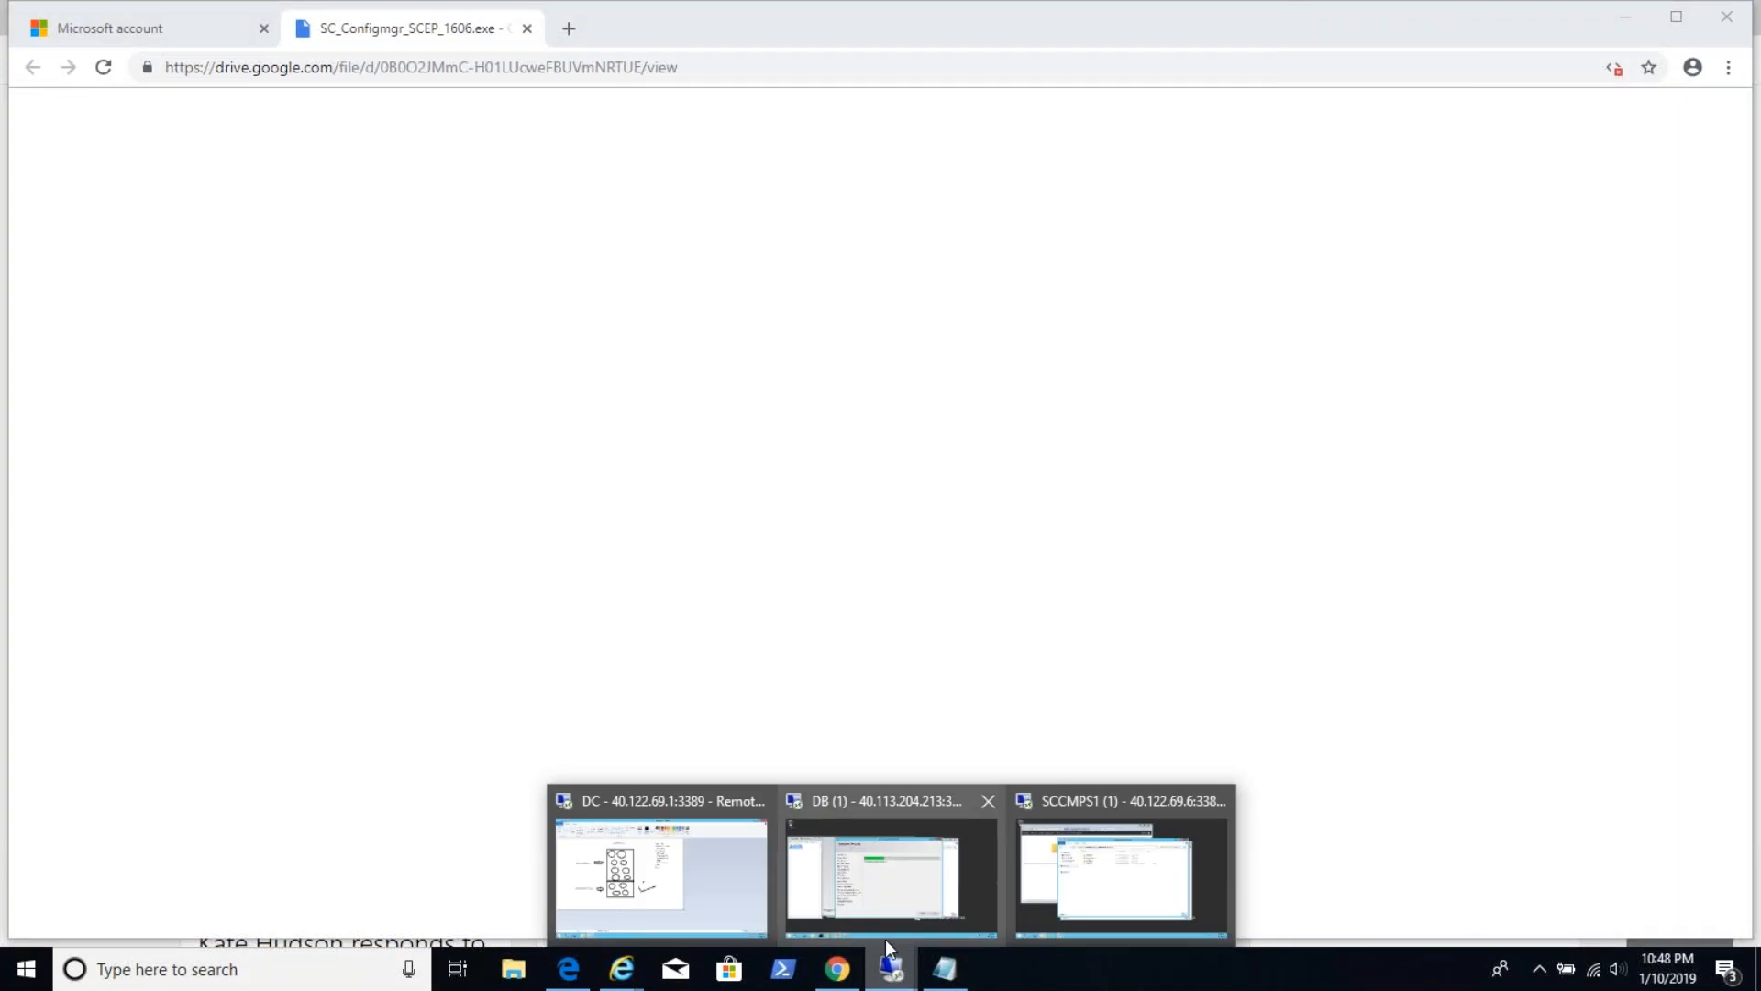
Switch to the DC remote desktop session, minimize Paint and open ADSI Edit from Server Manager.
left_click(703, 874)
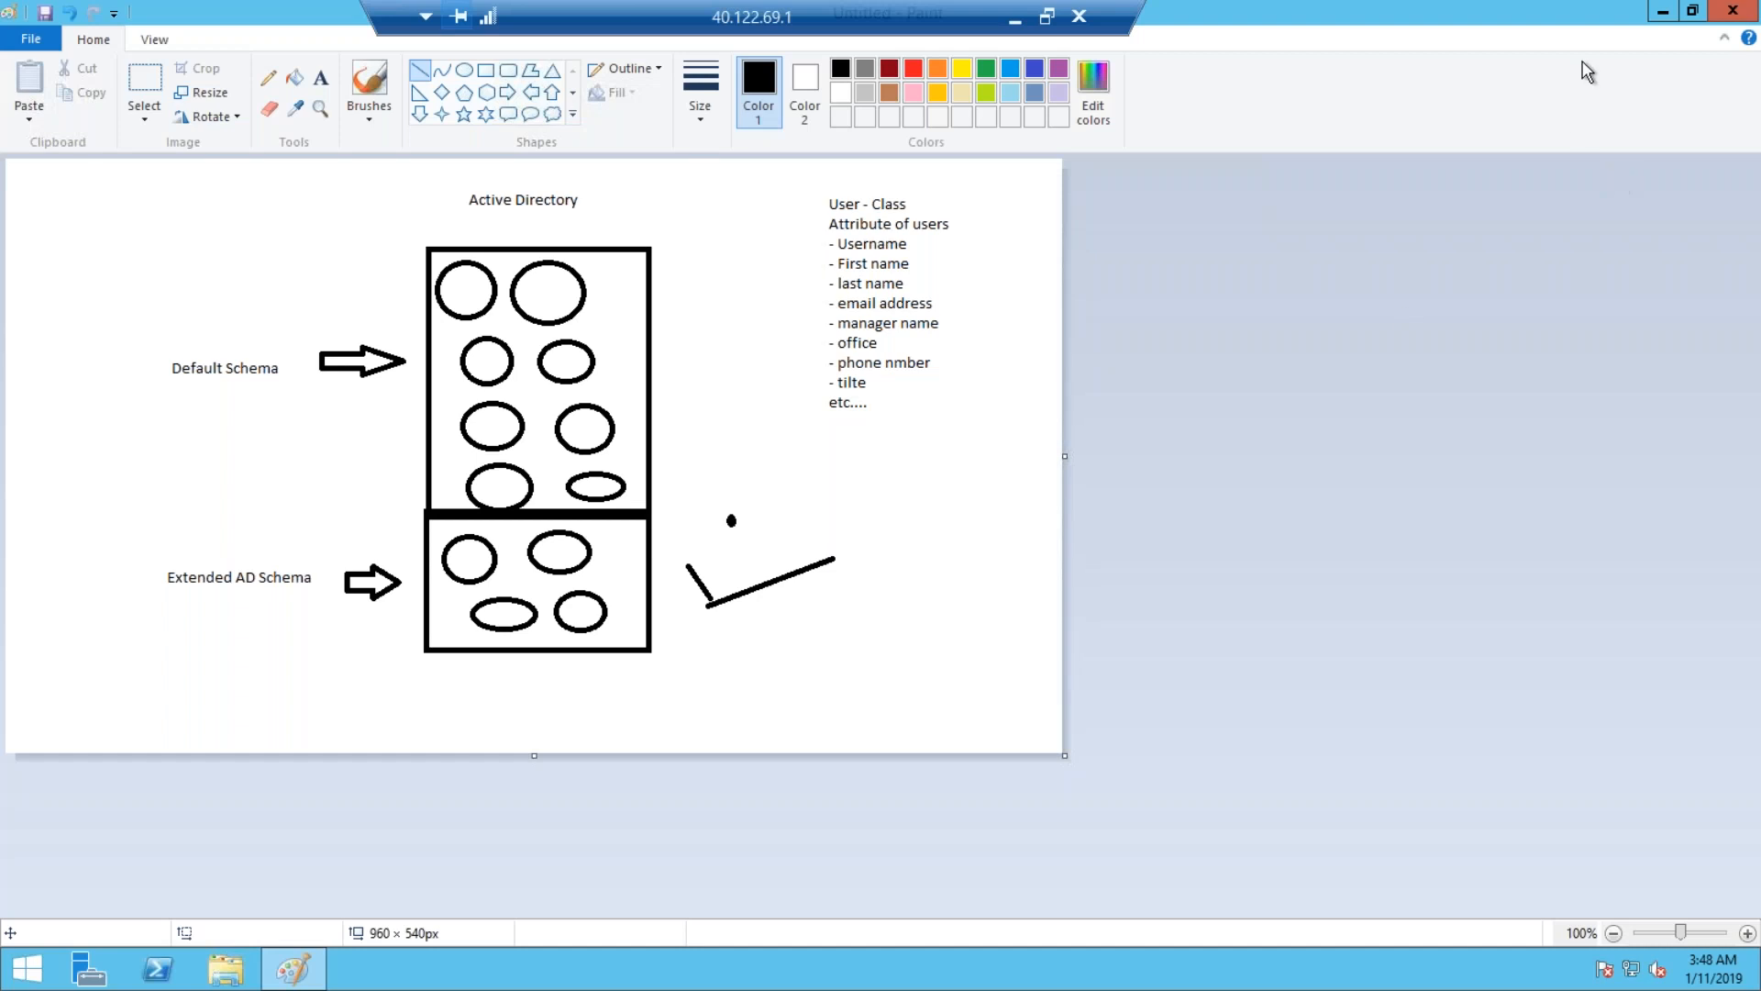
left_click(1664, 11)
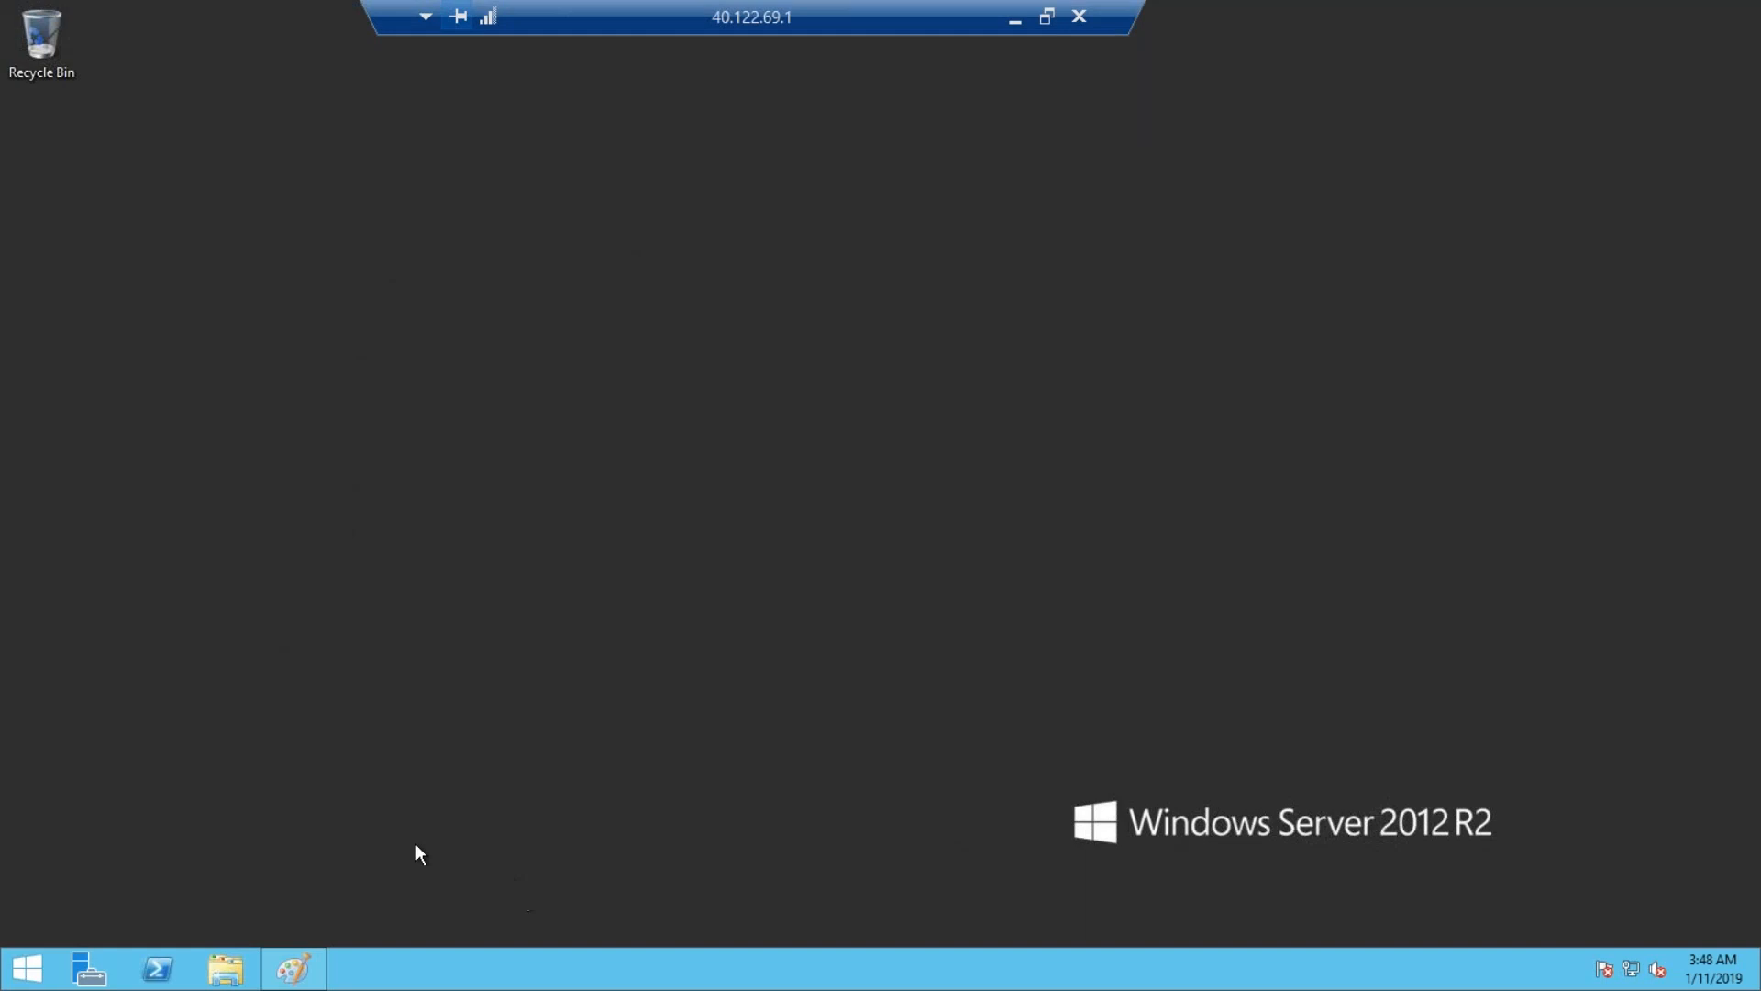
left_click(89, 969)
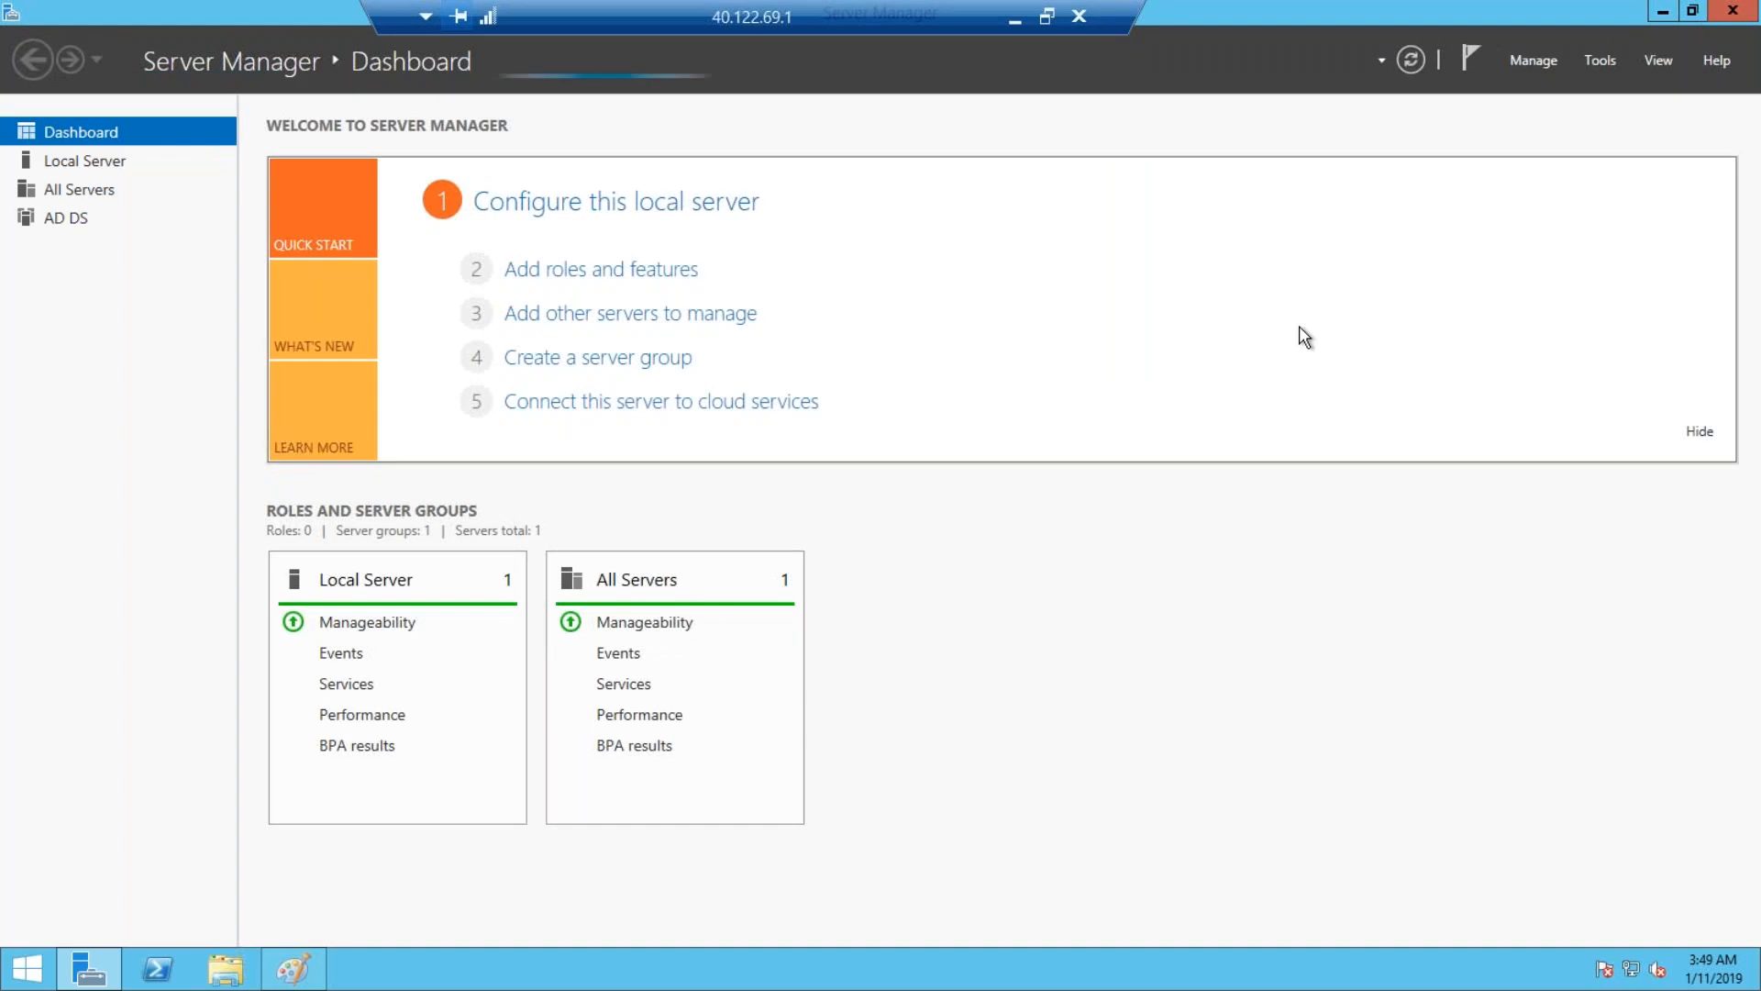
left_click(1614, 64)
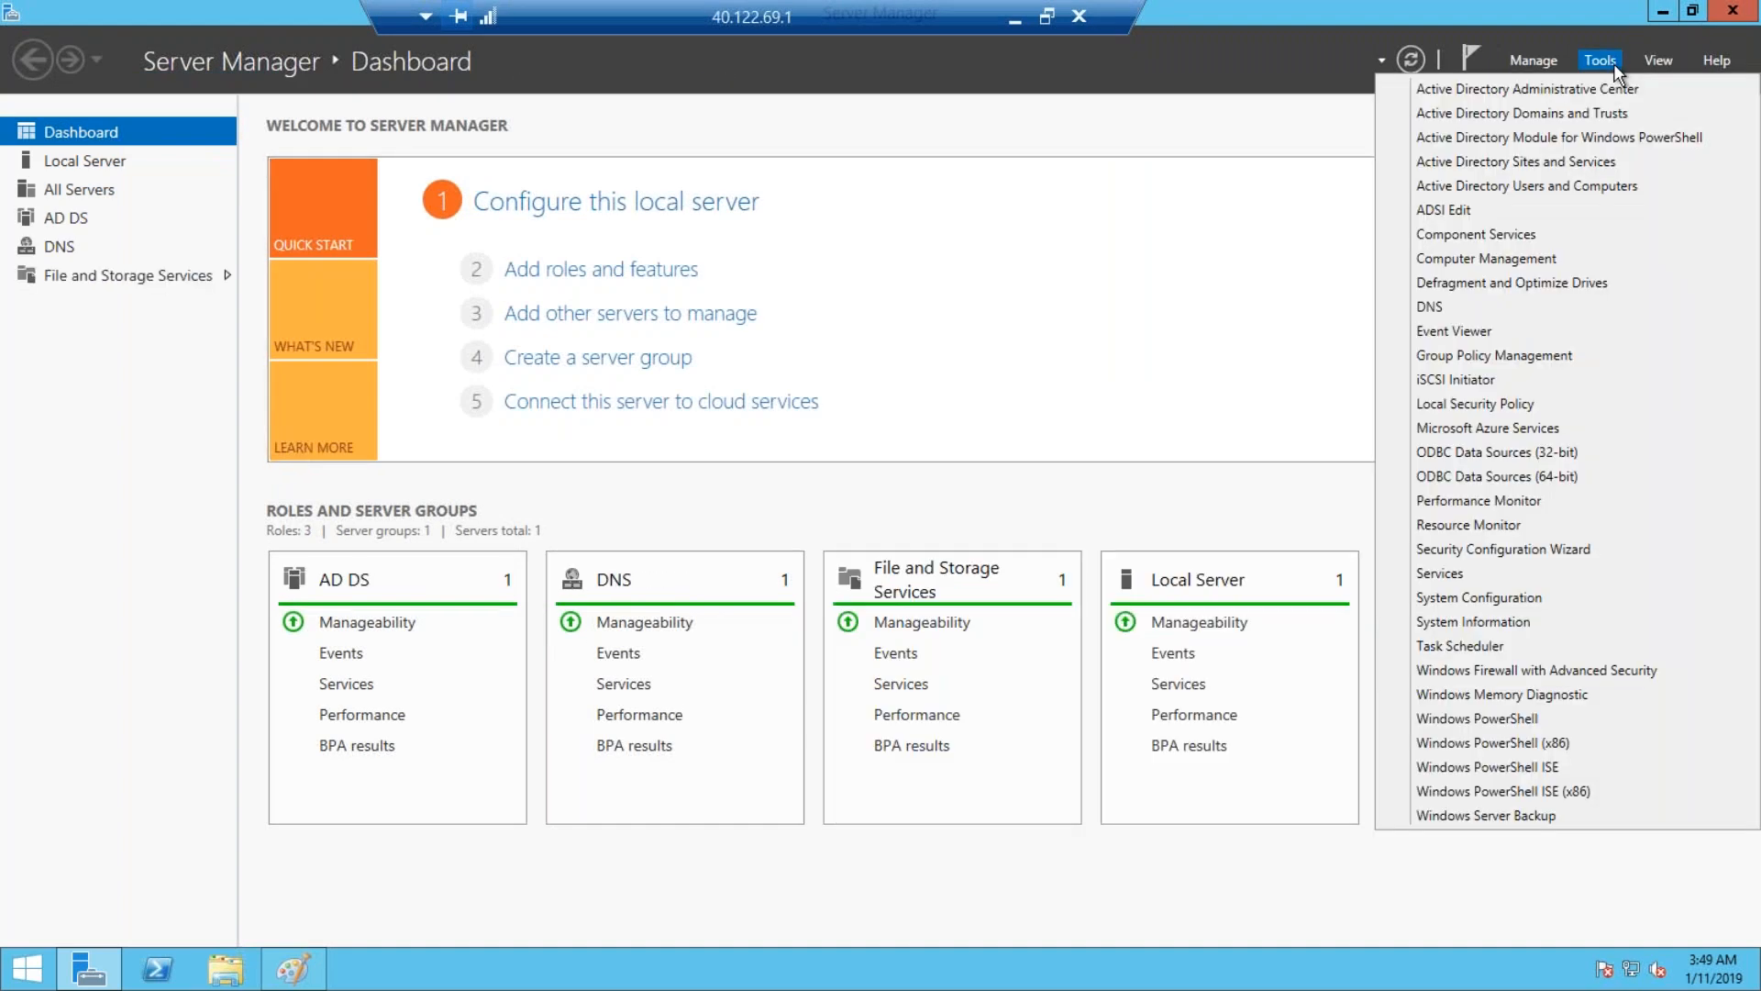
left_click(1467, 212)
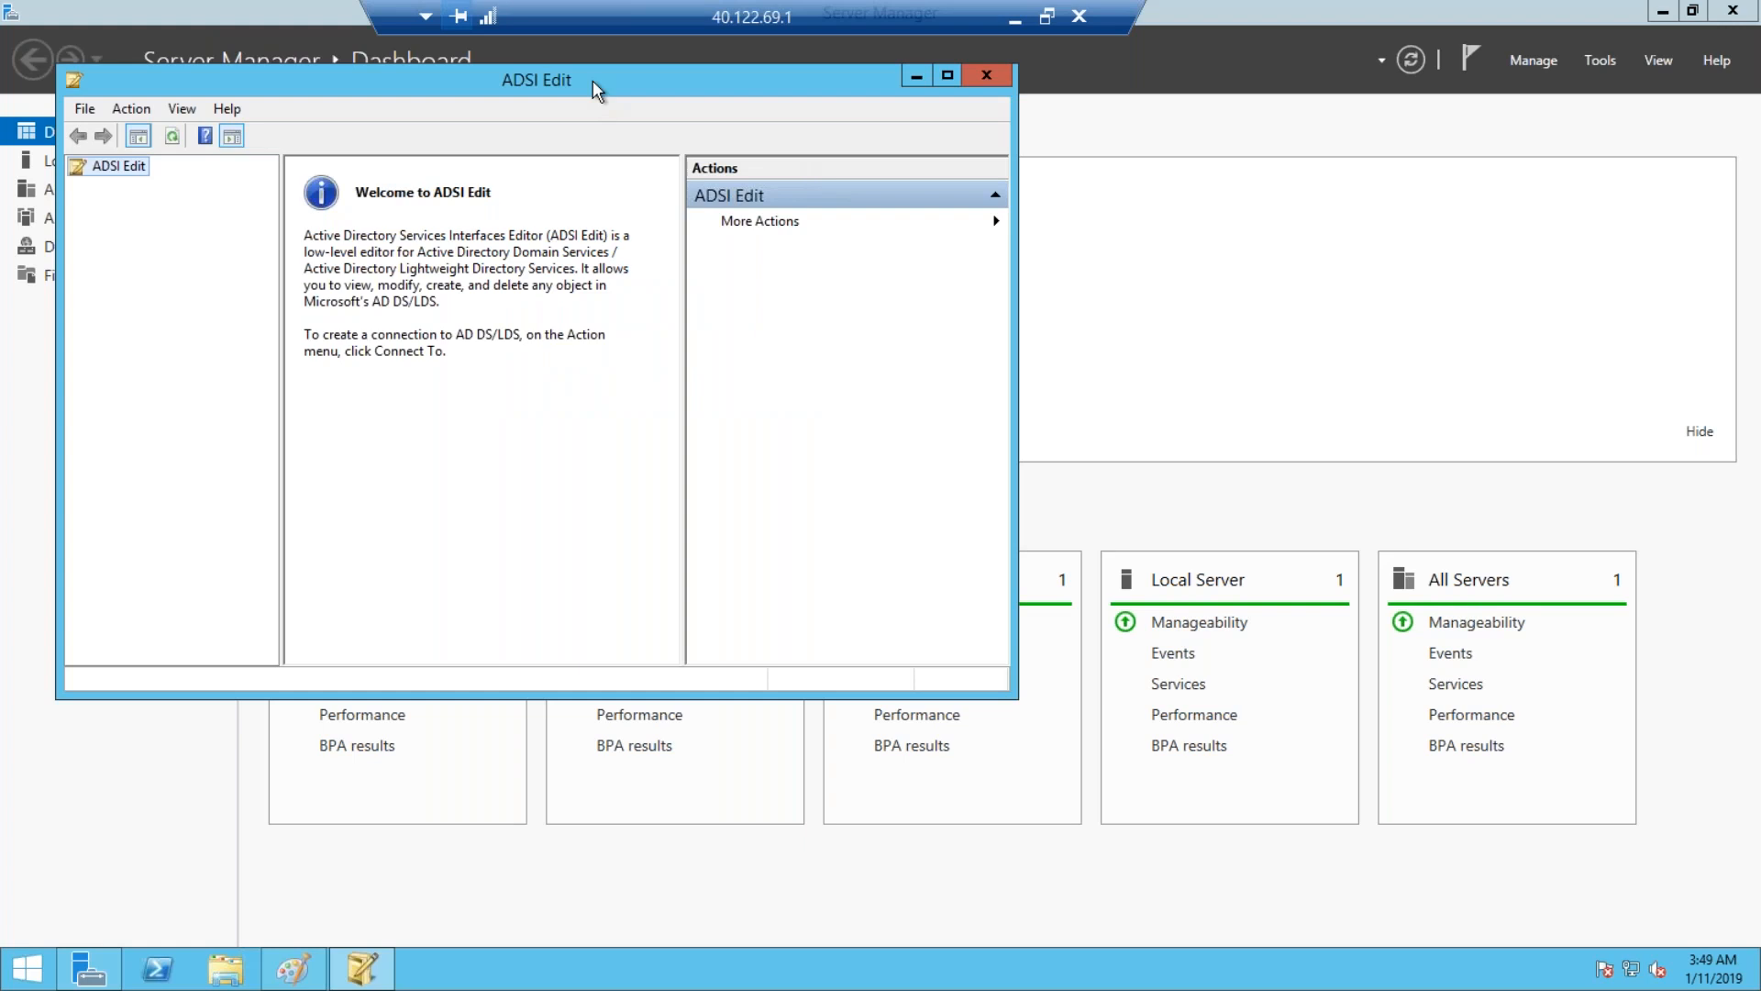
left_click_drag(626, 85, 840, 142)
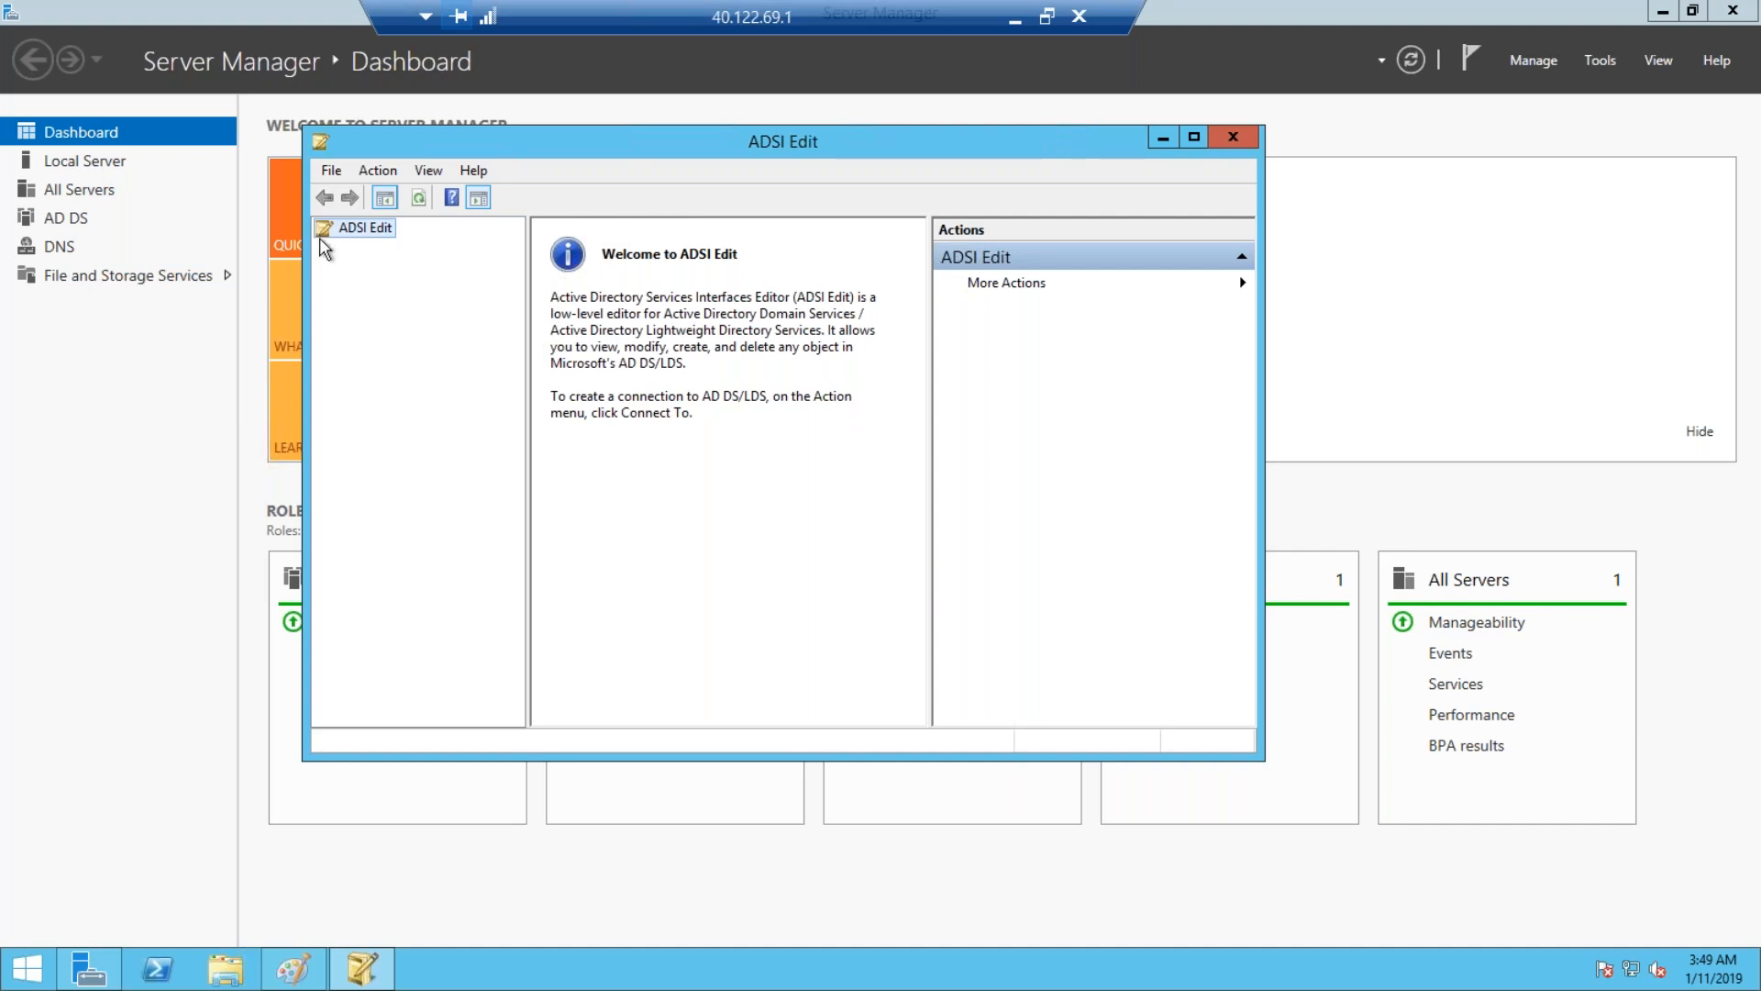
Connect ADSI Edit to the Default naming context of the domain, keeping the default connection settings.
right_click(365, 232)
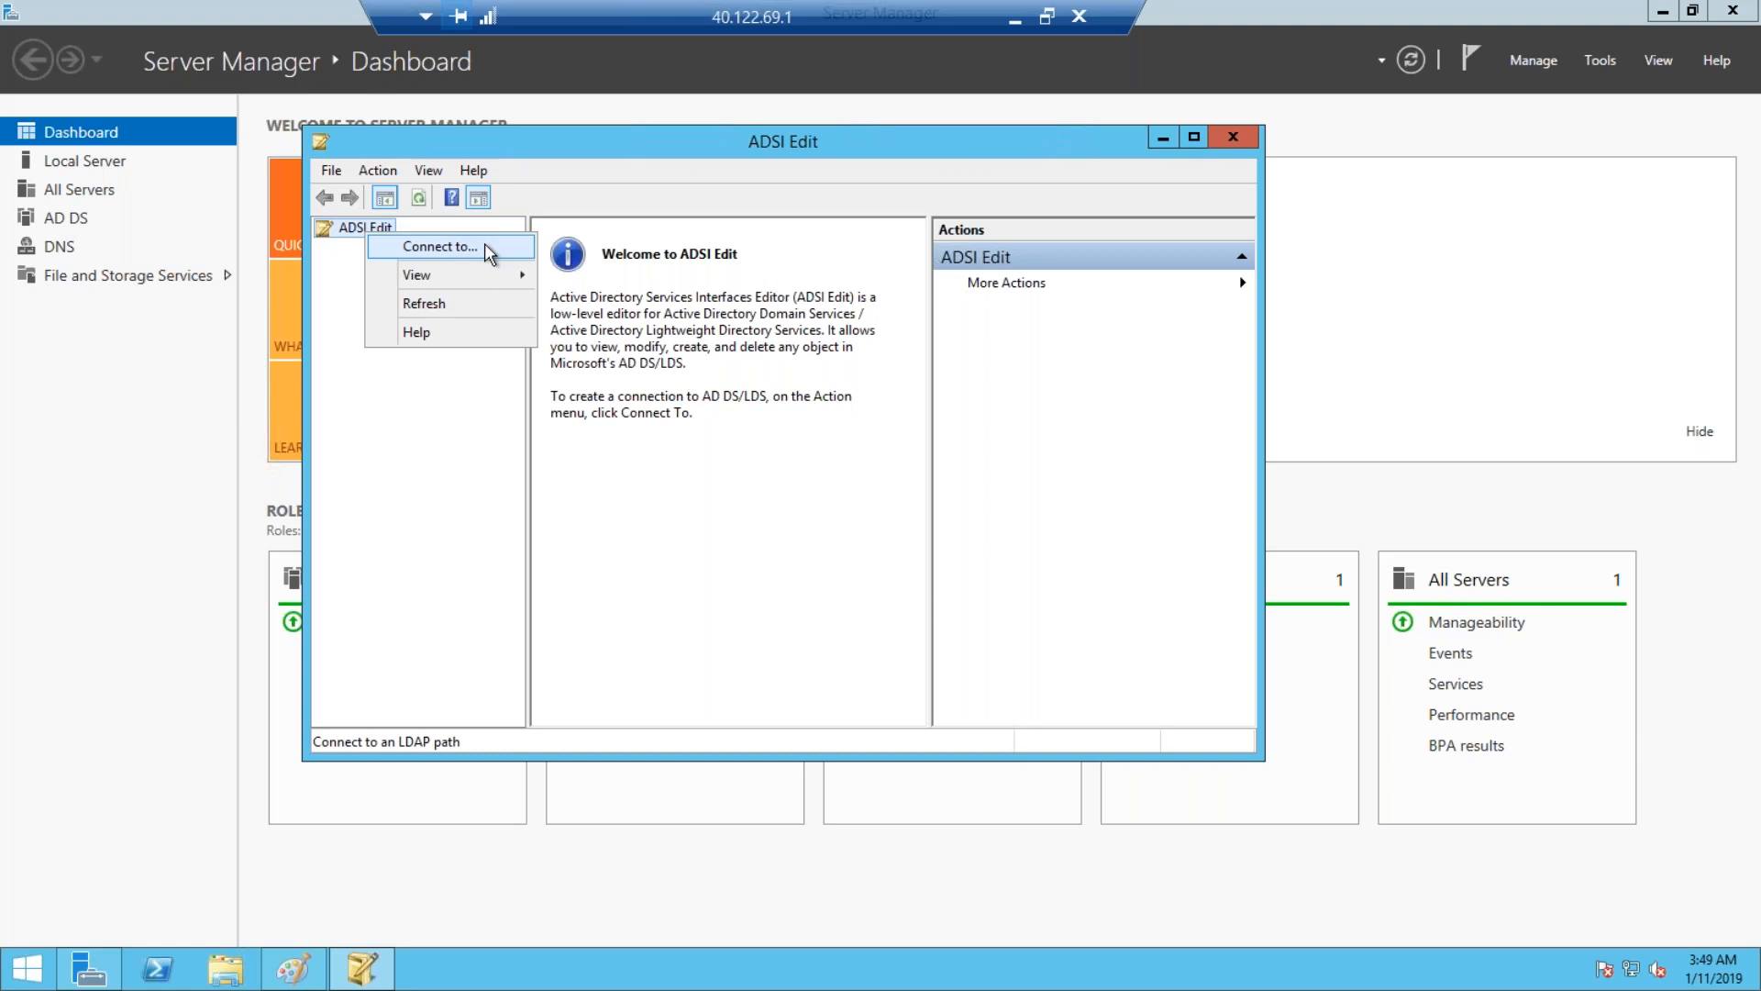
left_click(439, 245)
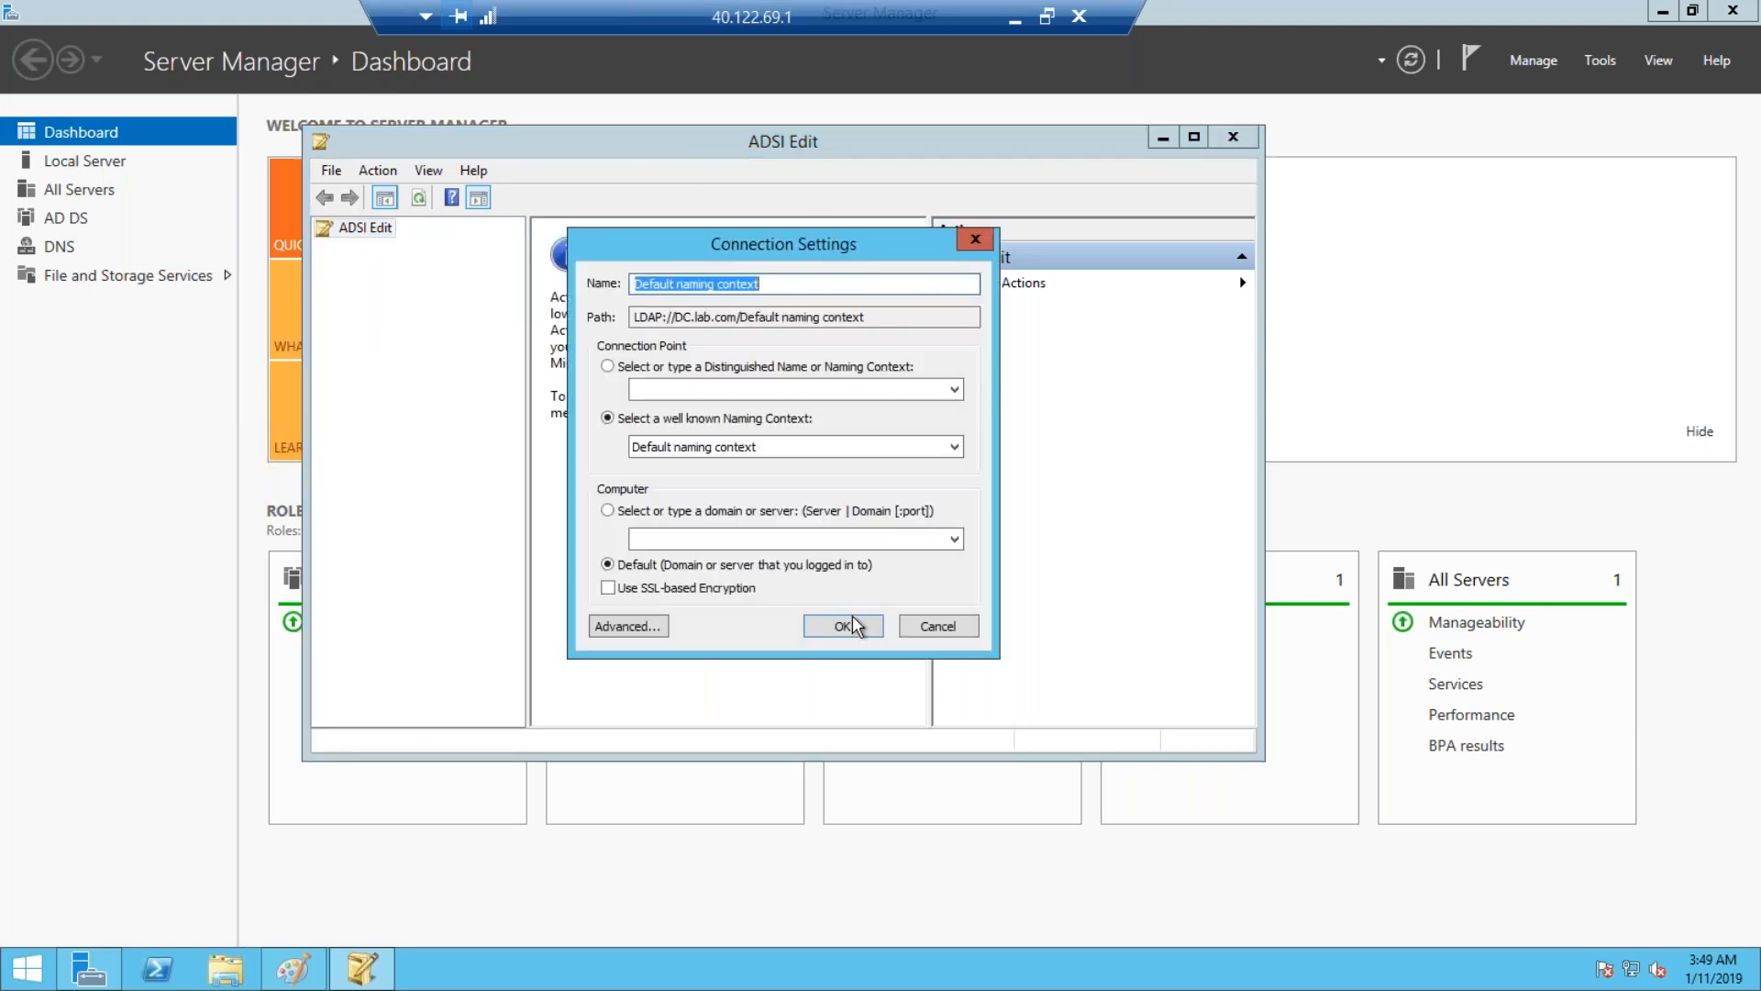
left_click(846, 622)
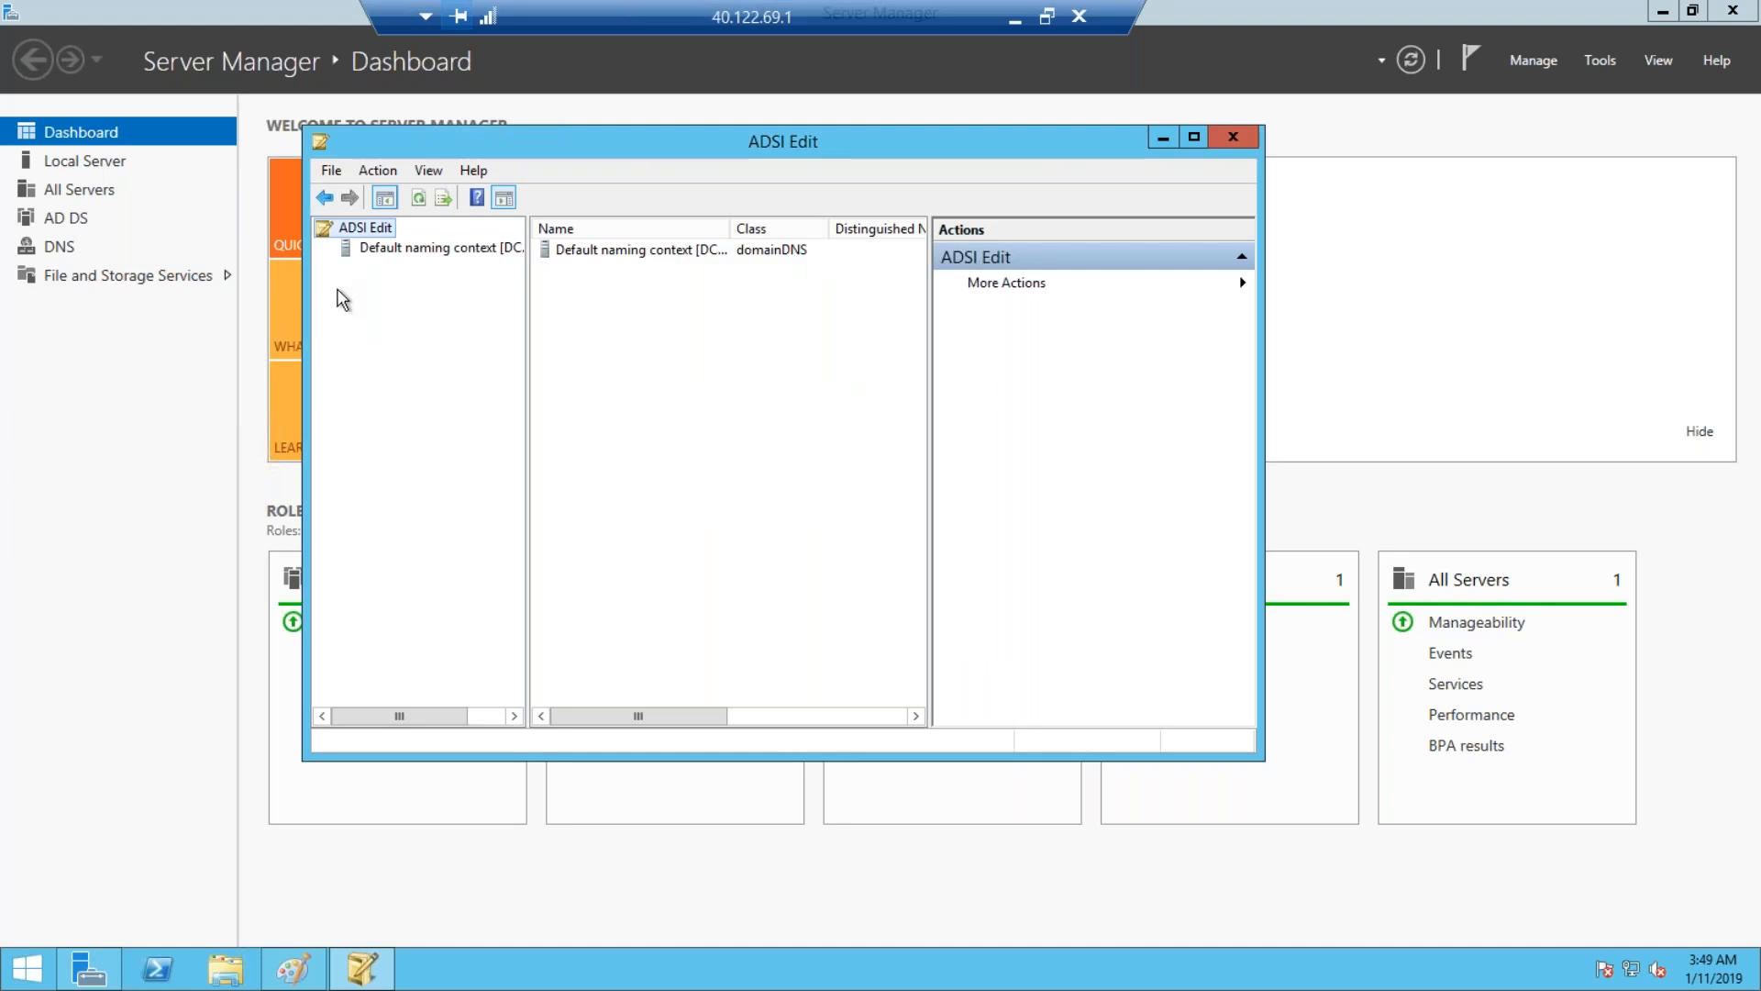
Expand the Default naming context and DC=lab,DC=com, and select the CN=System container.
left_click(432, 248)
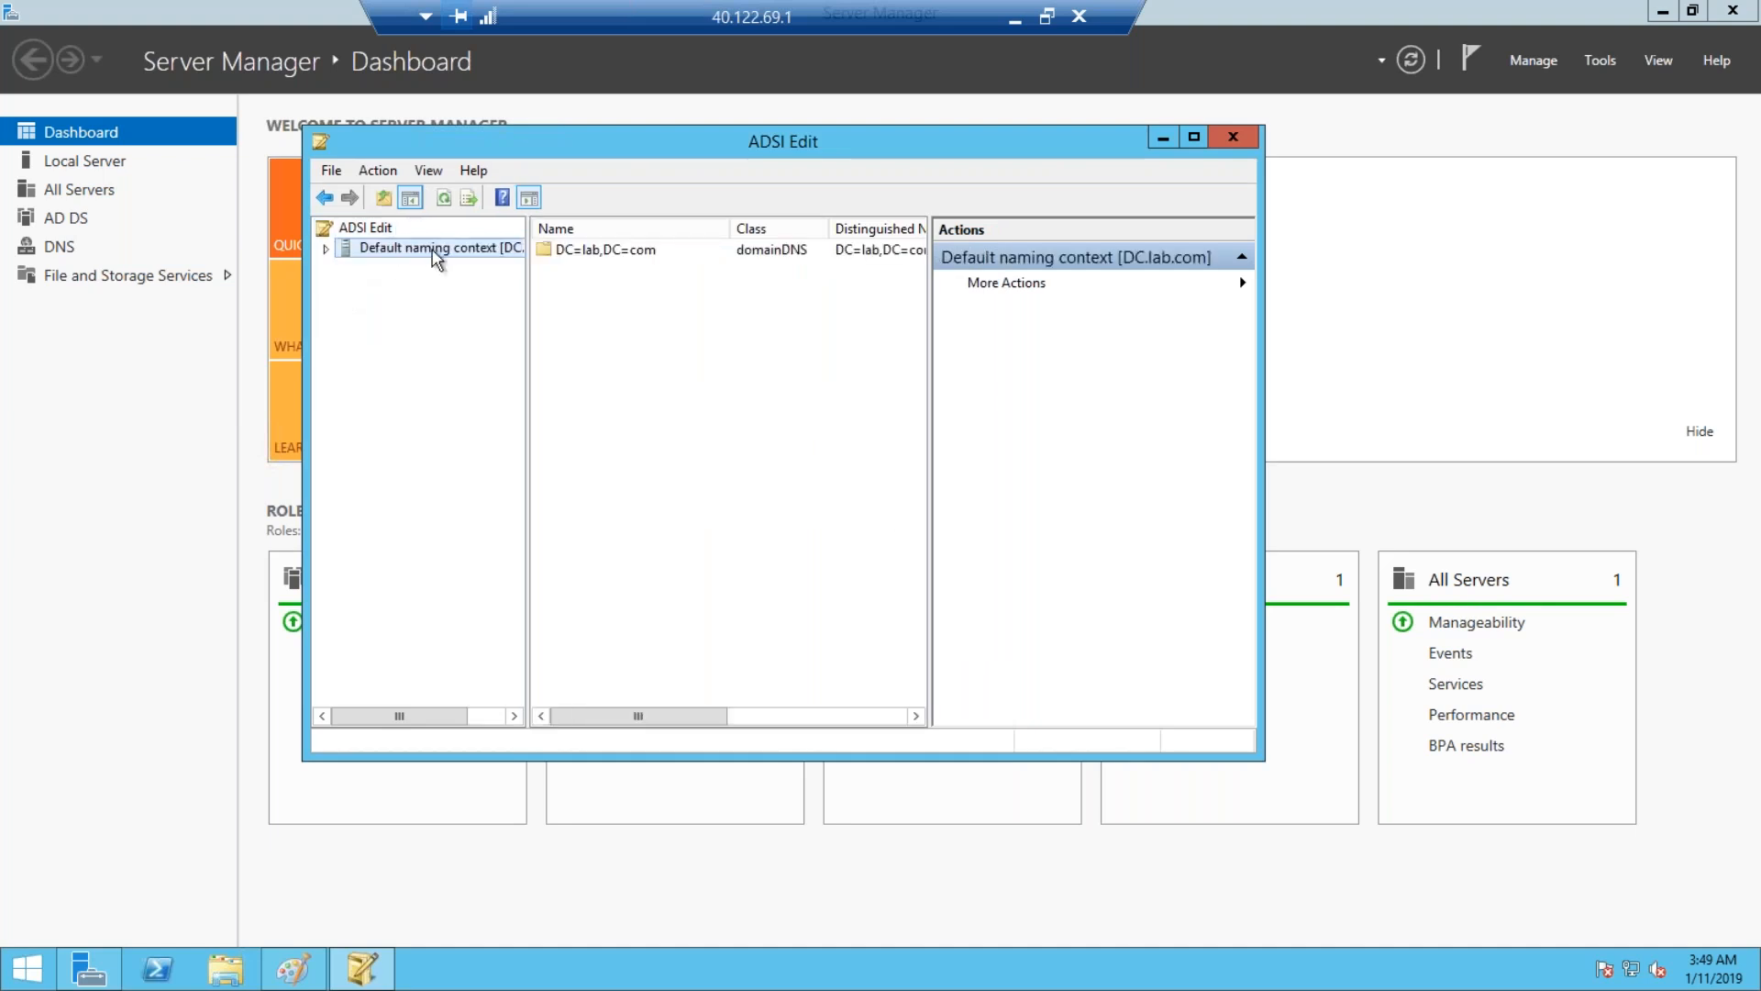
left_click(326, 250)
left_click(385, 266)
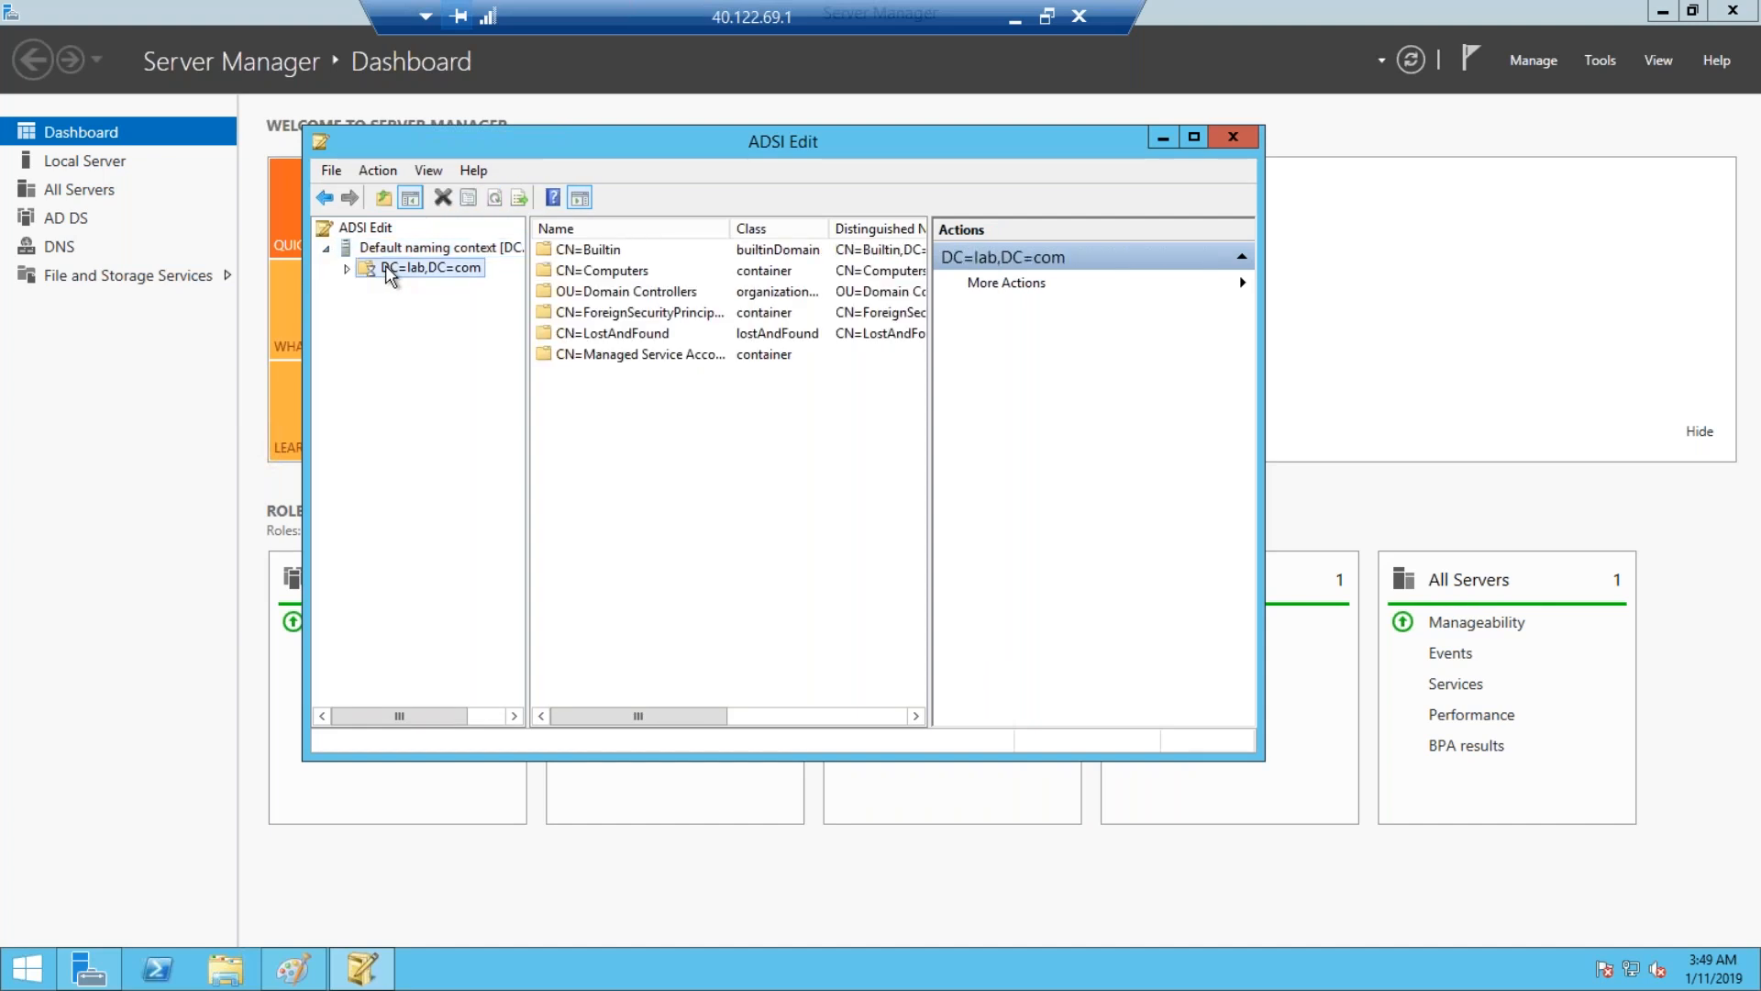
left_click(347, 267)
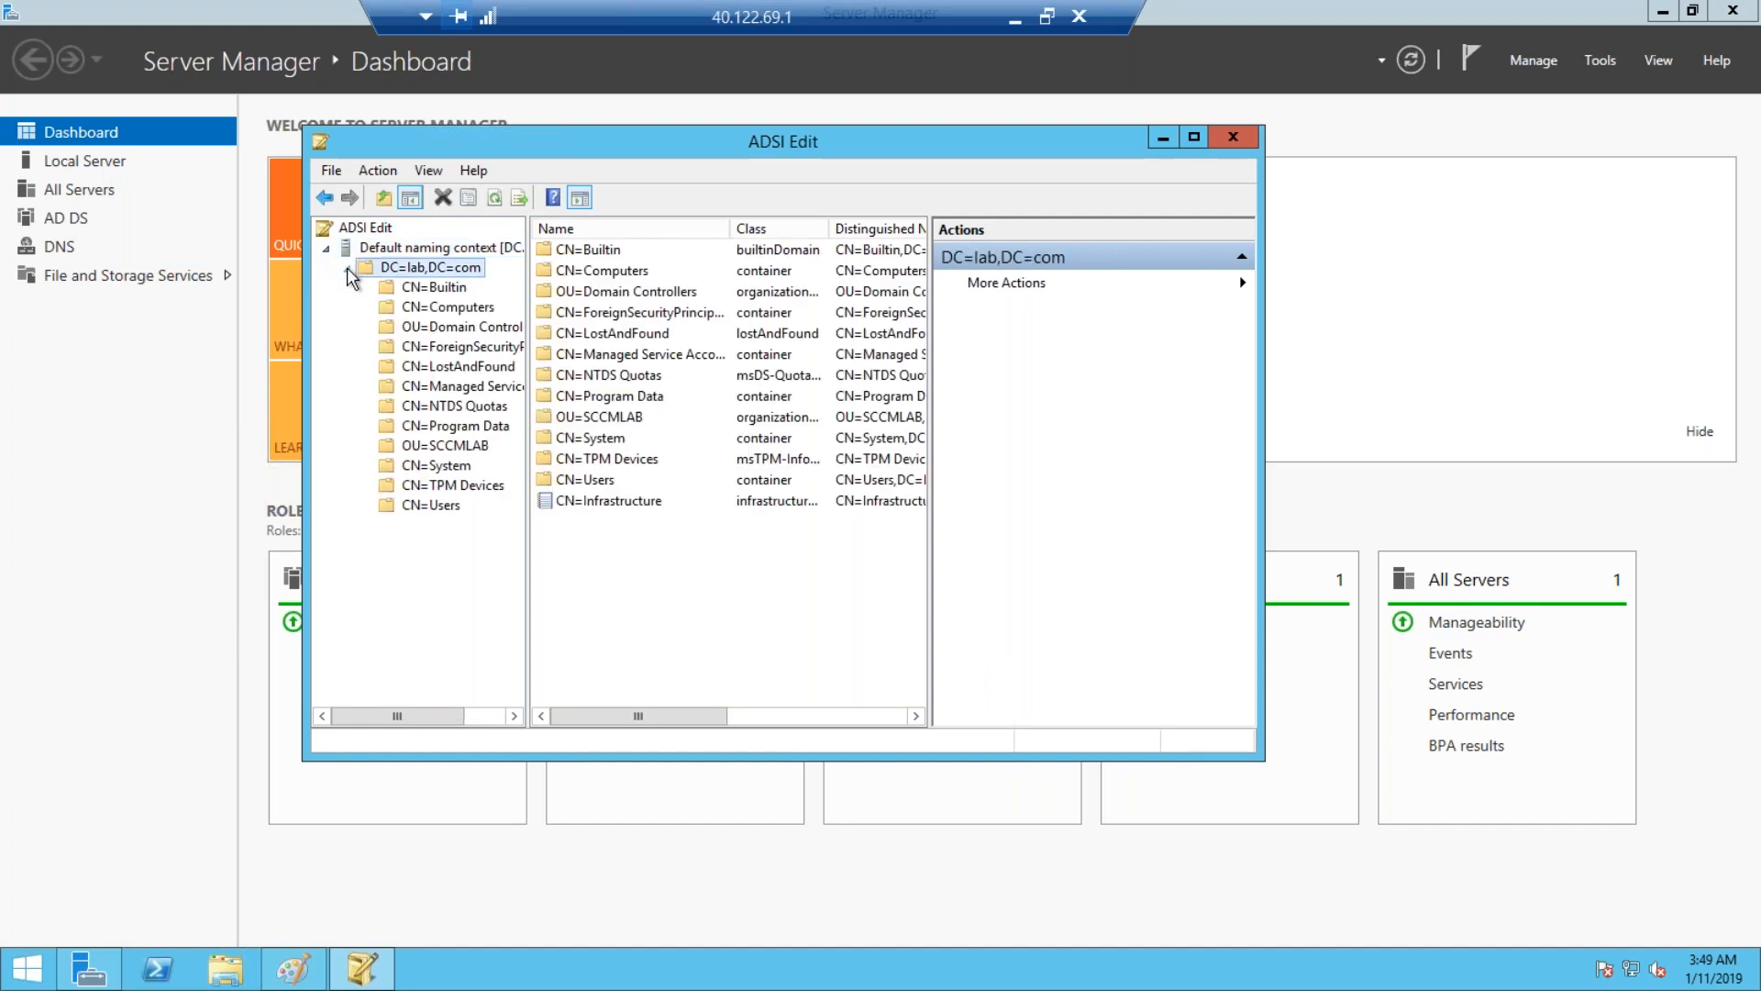
left_click(436, 468)
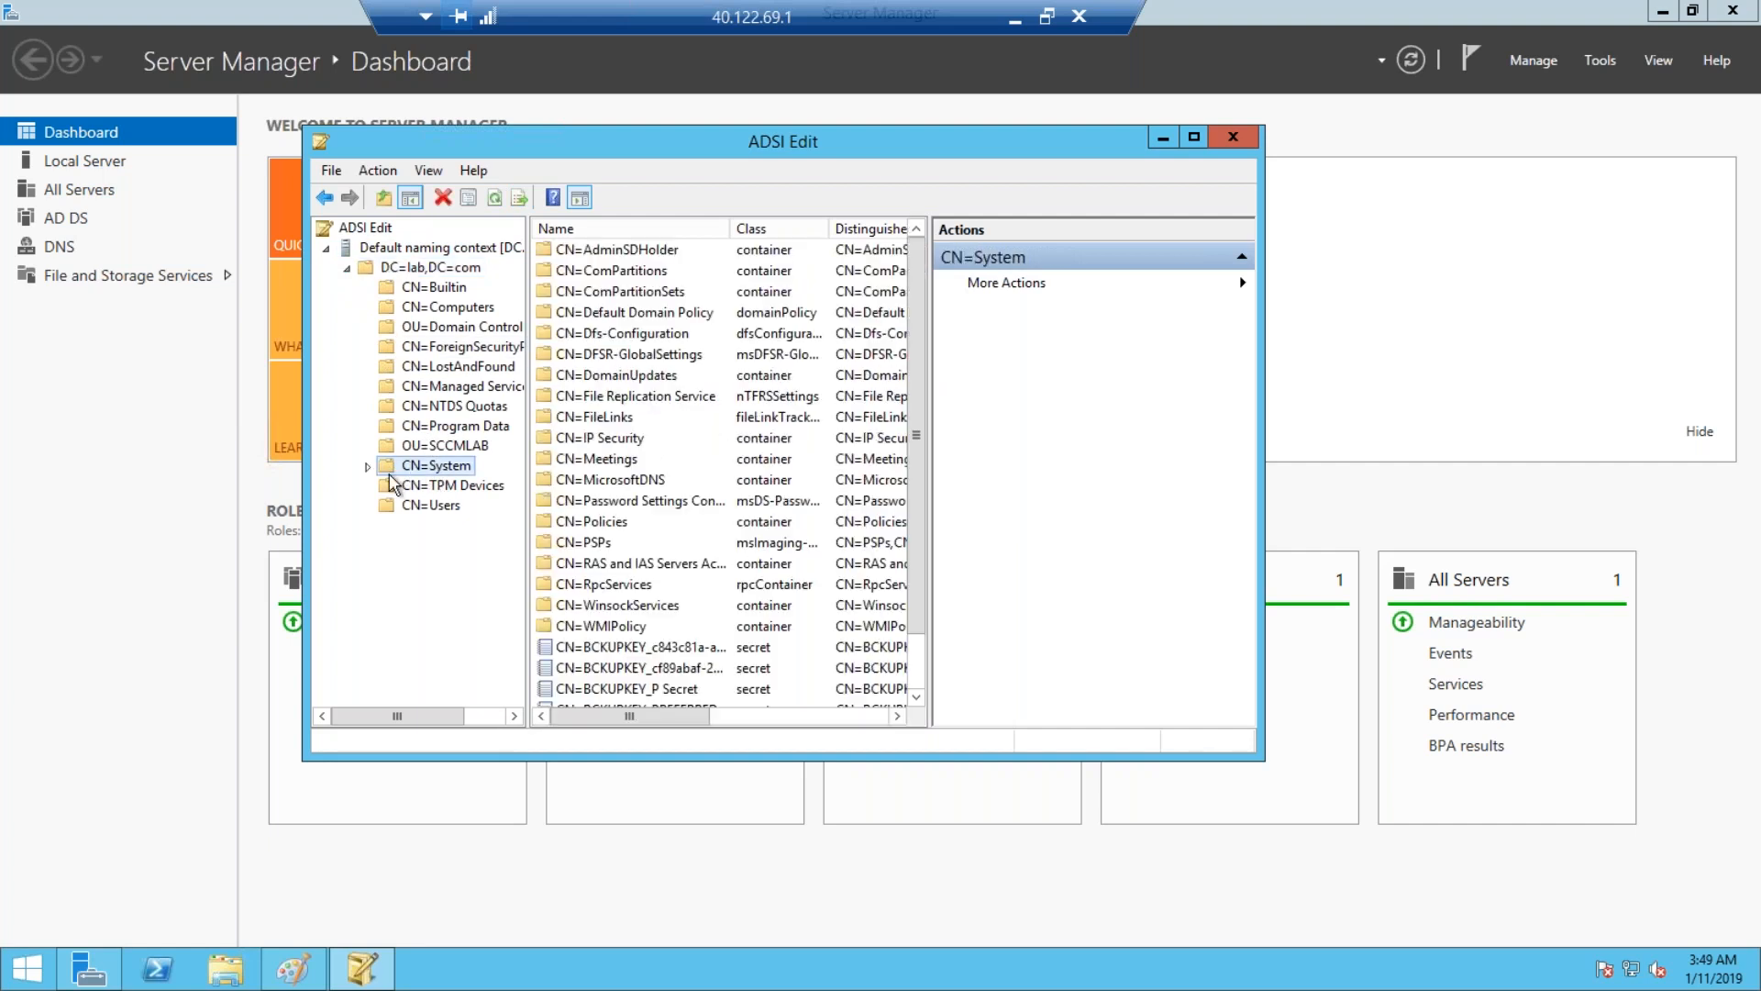
Create a container object named System Management under CN=System, select it, and close ADSI Edit.
right_click(441, 471)
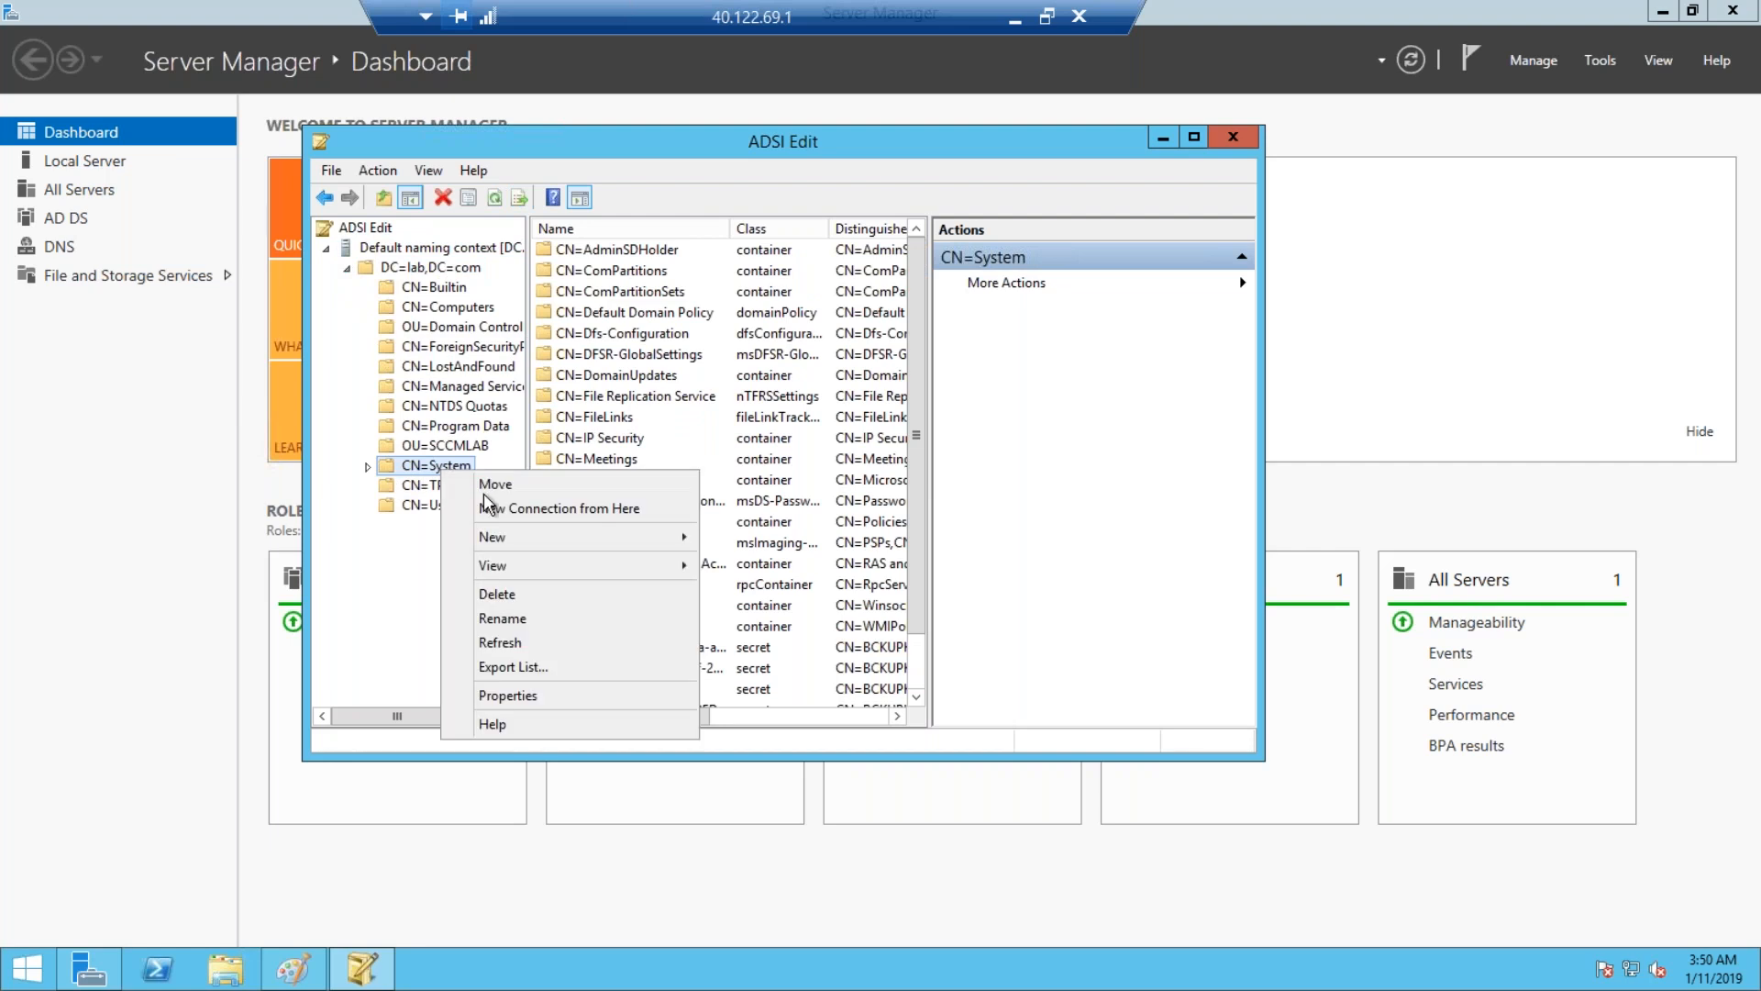
mouse_move(526, 537)
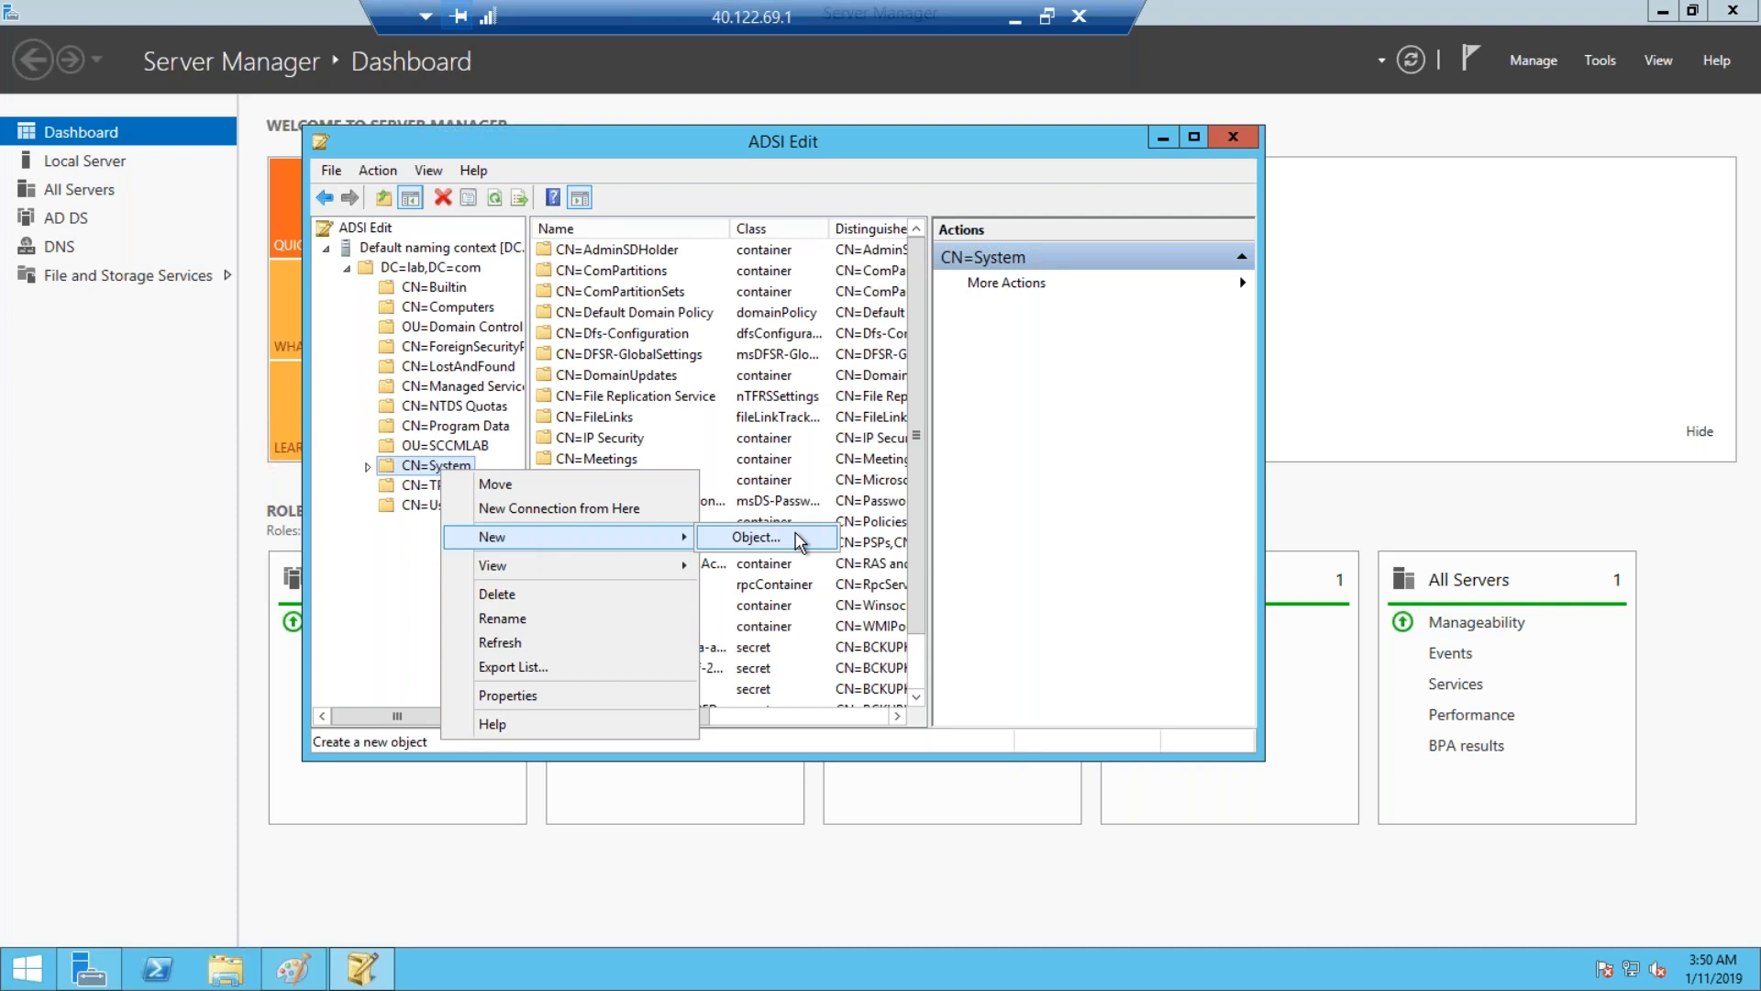
left_click(796, 540)
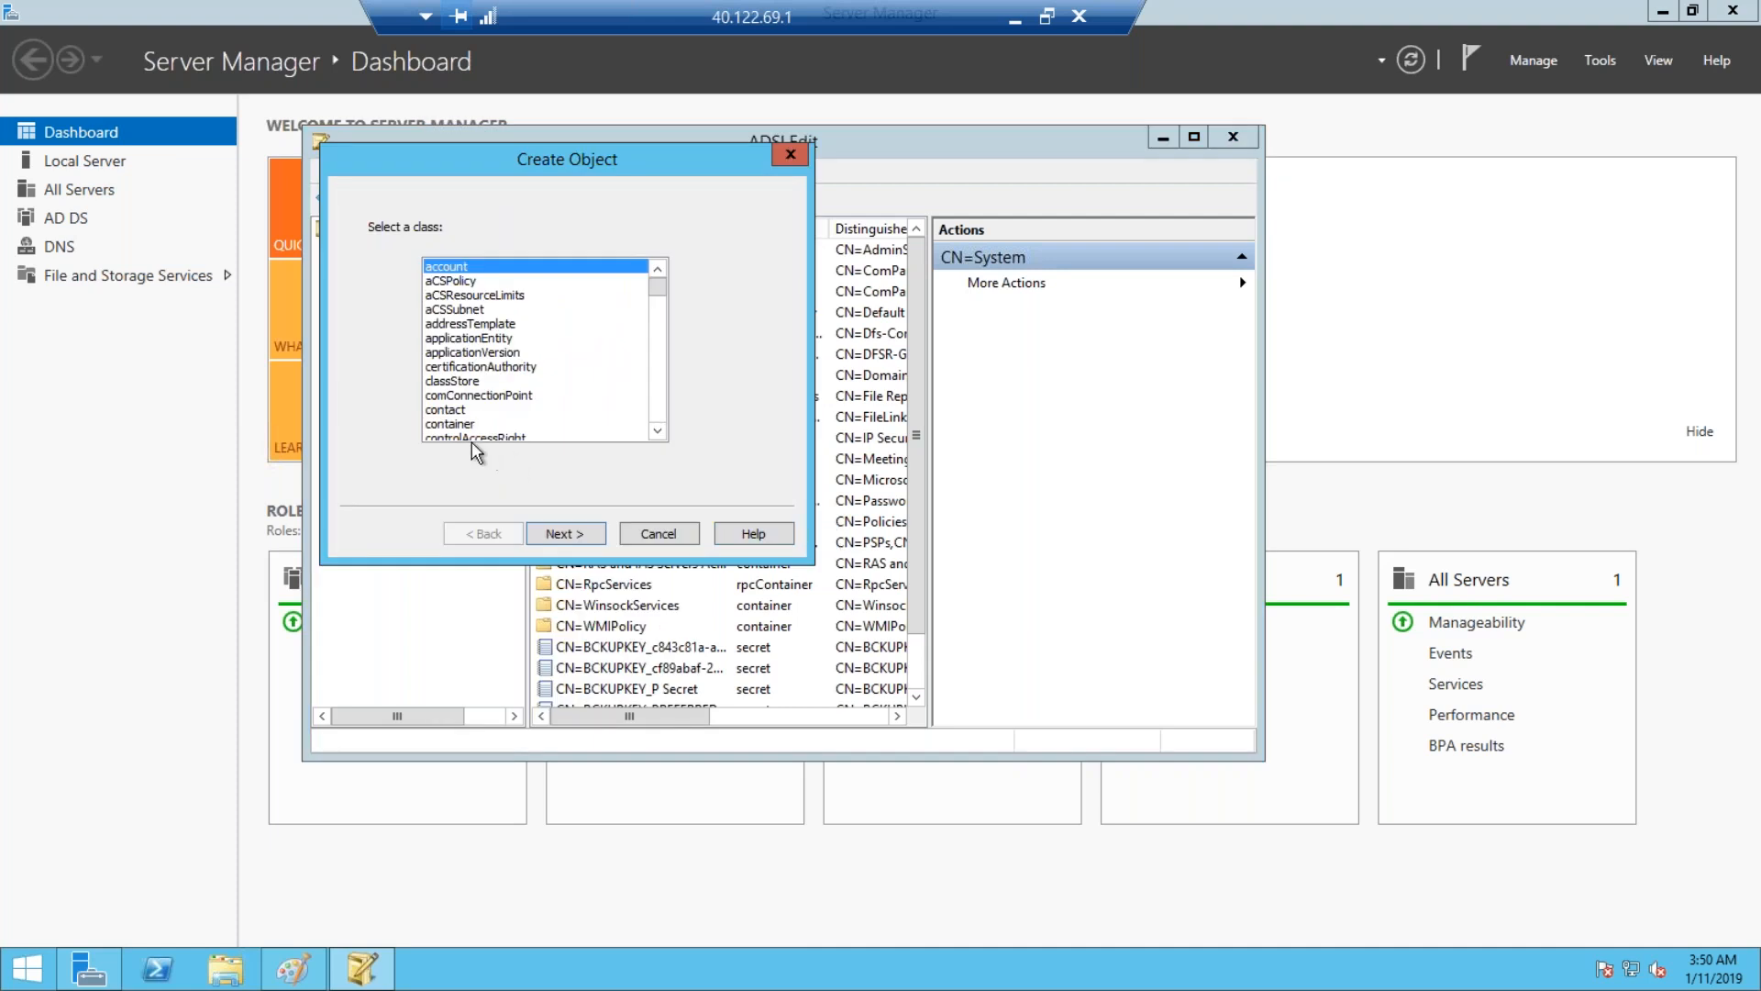
left_click(451, 425)
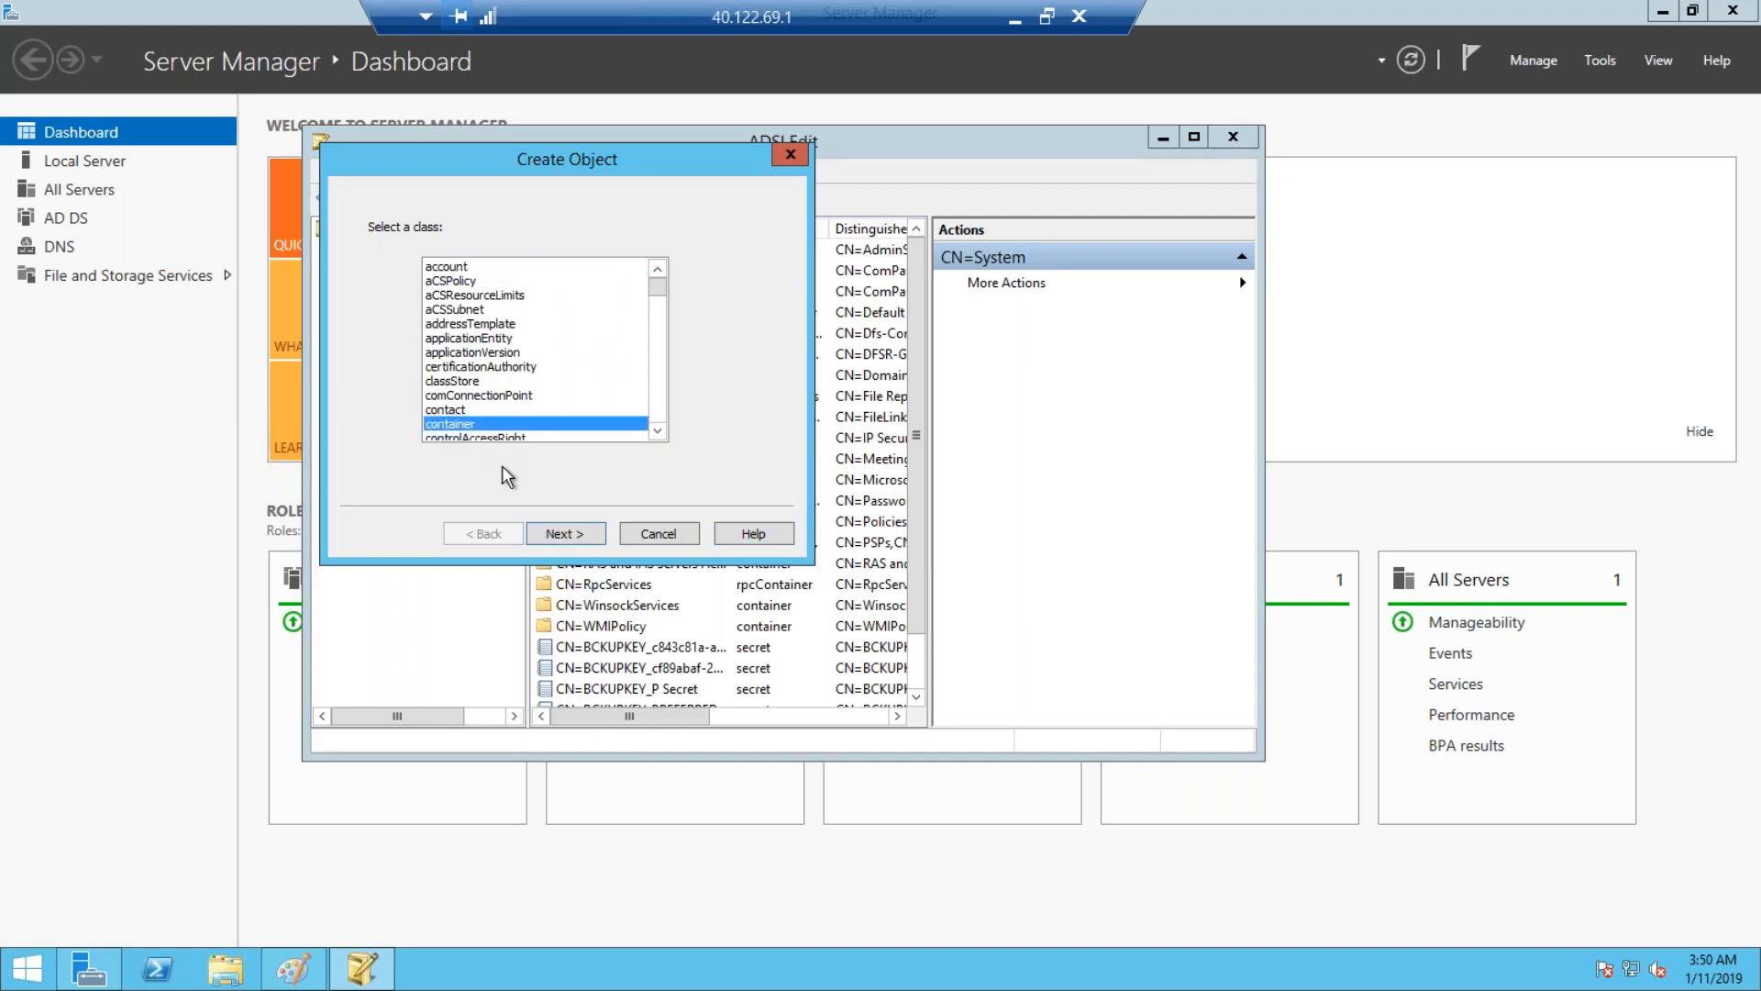
left_click(578, 534)
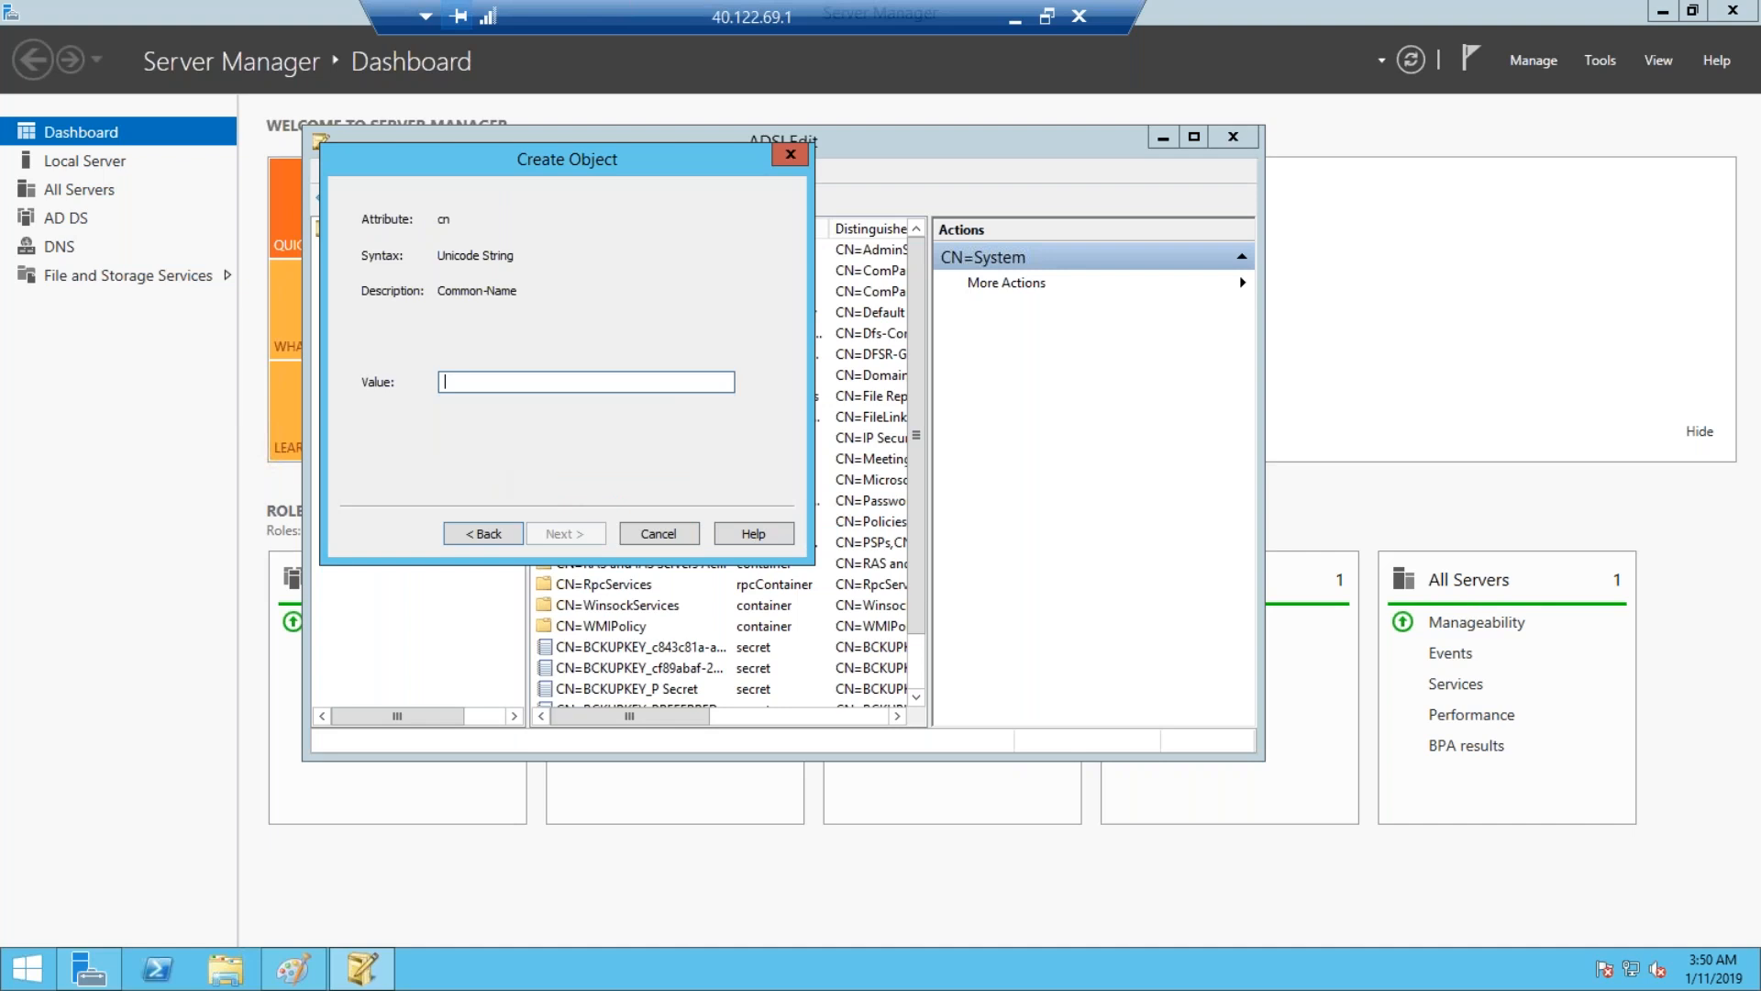
type("System")
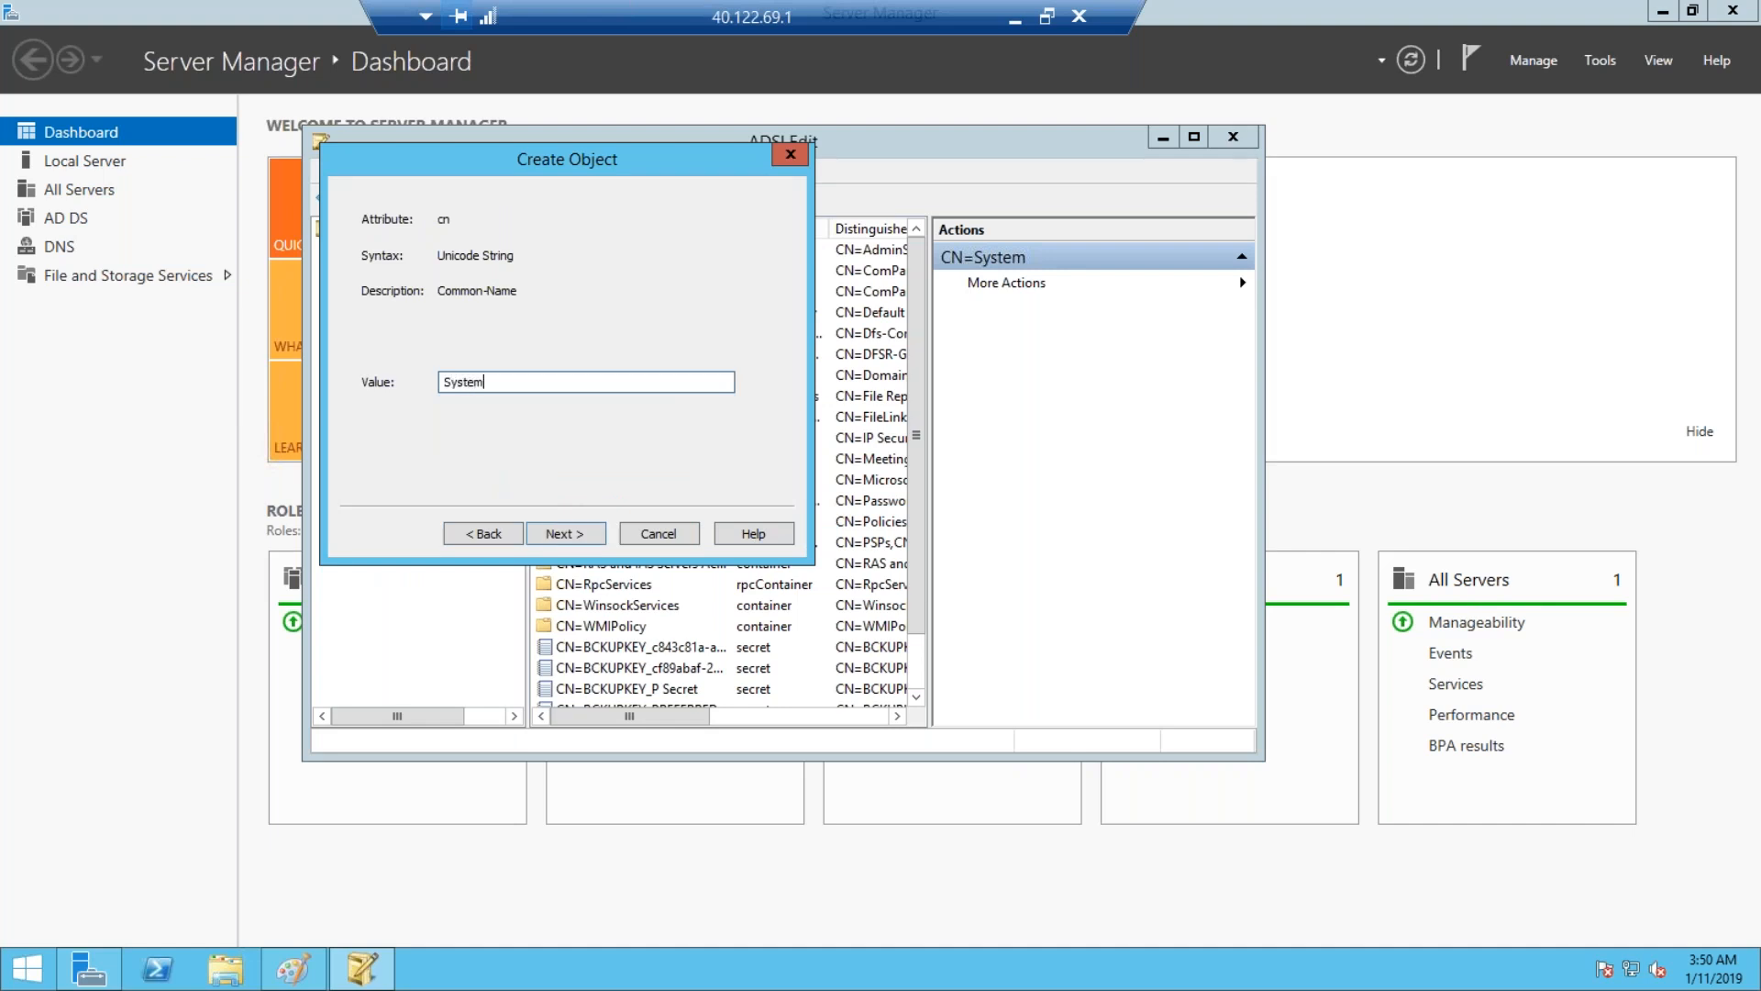
type(" Management")
left_click(553, 529)
left_click(566, 534)
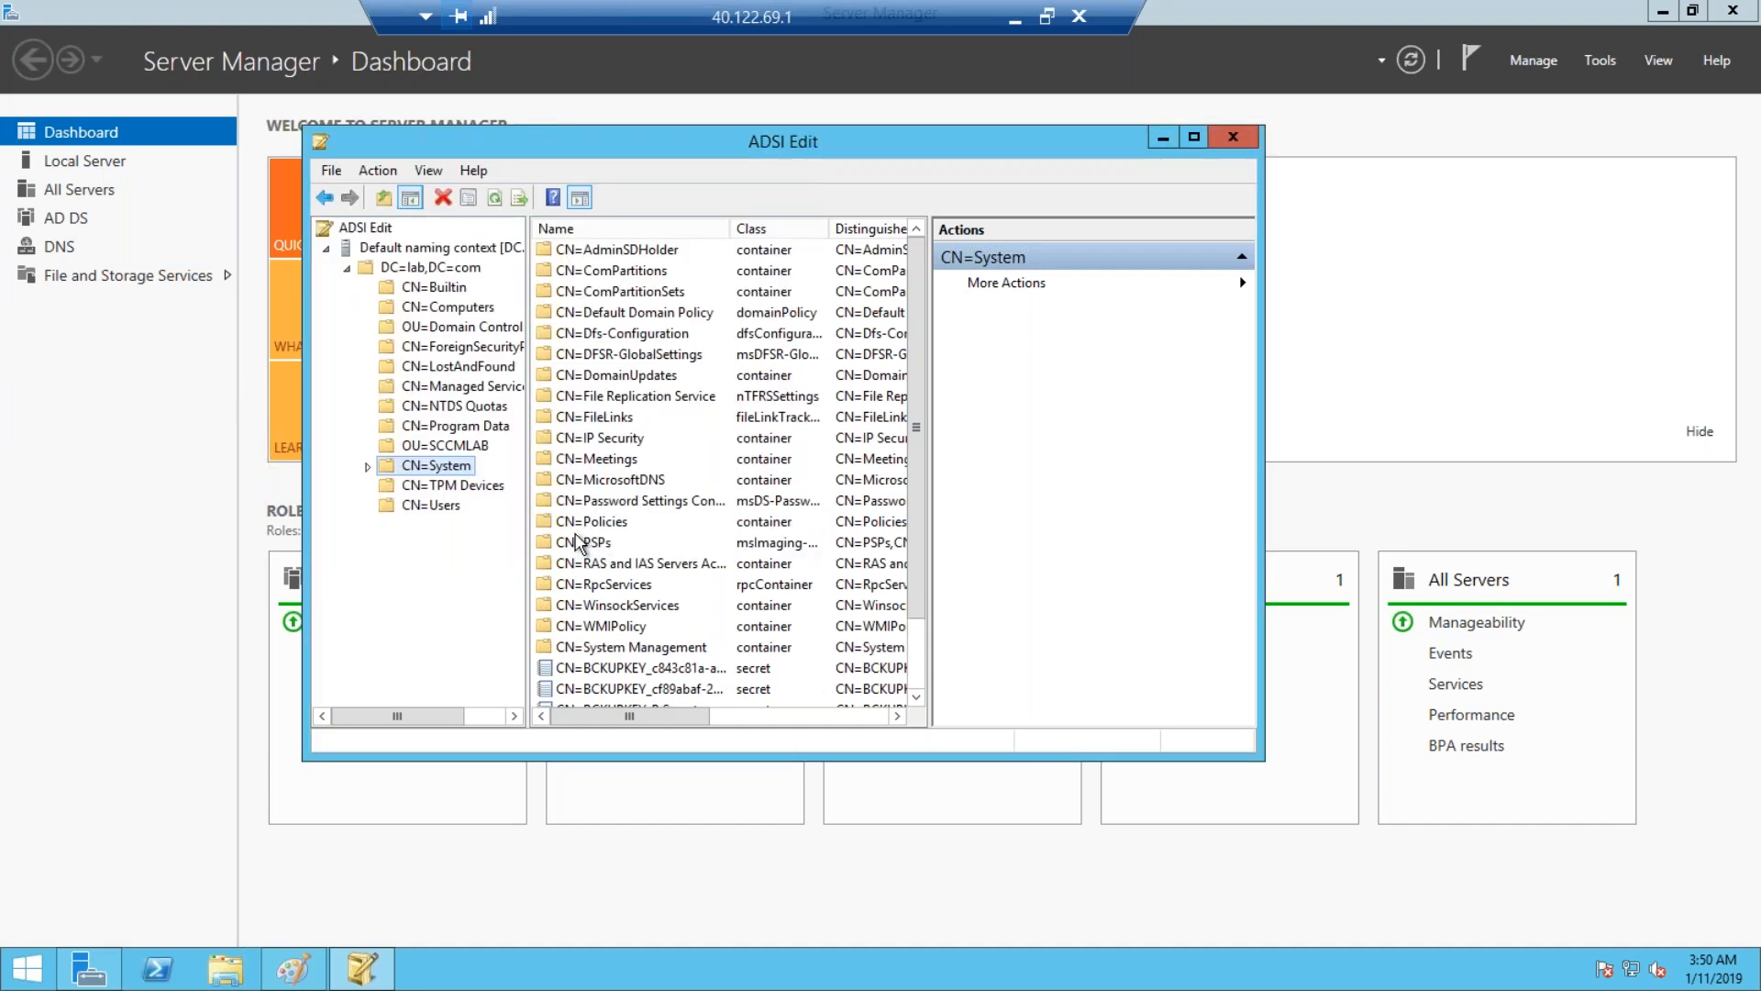
left_click(643, 646)
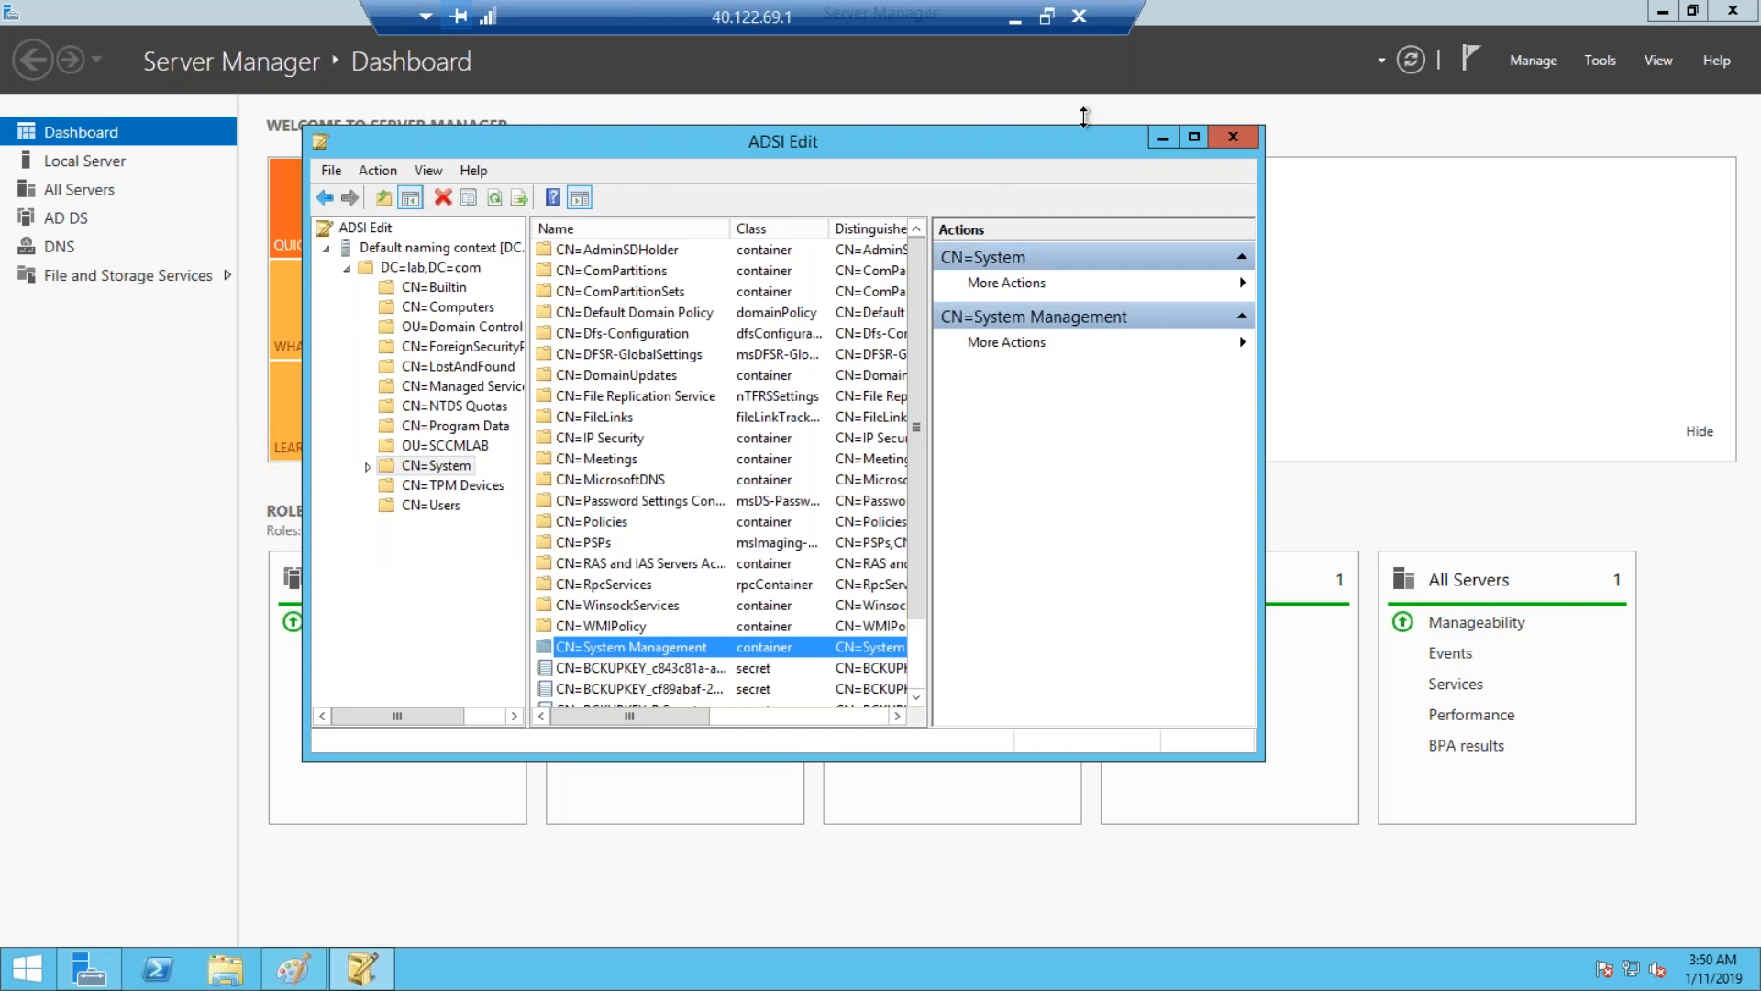
left_click(1232, 138)
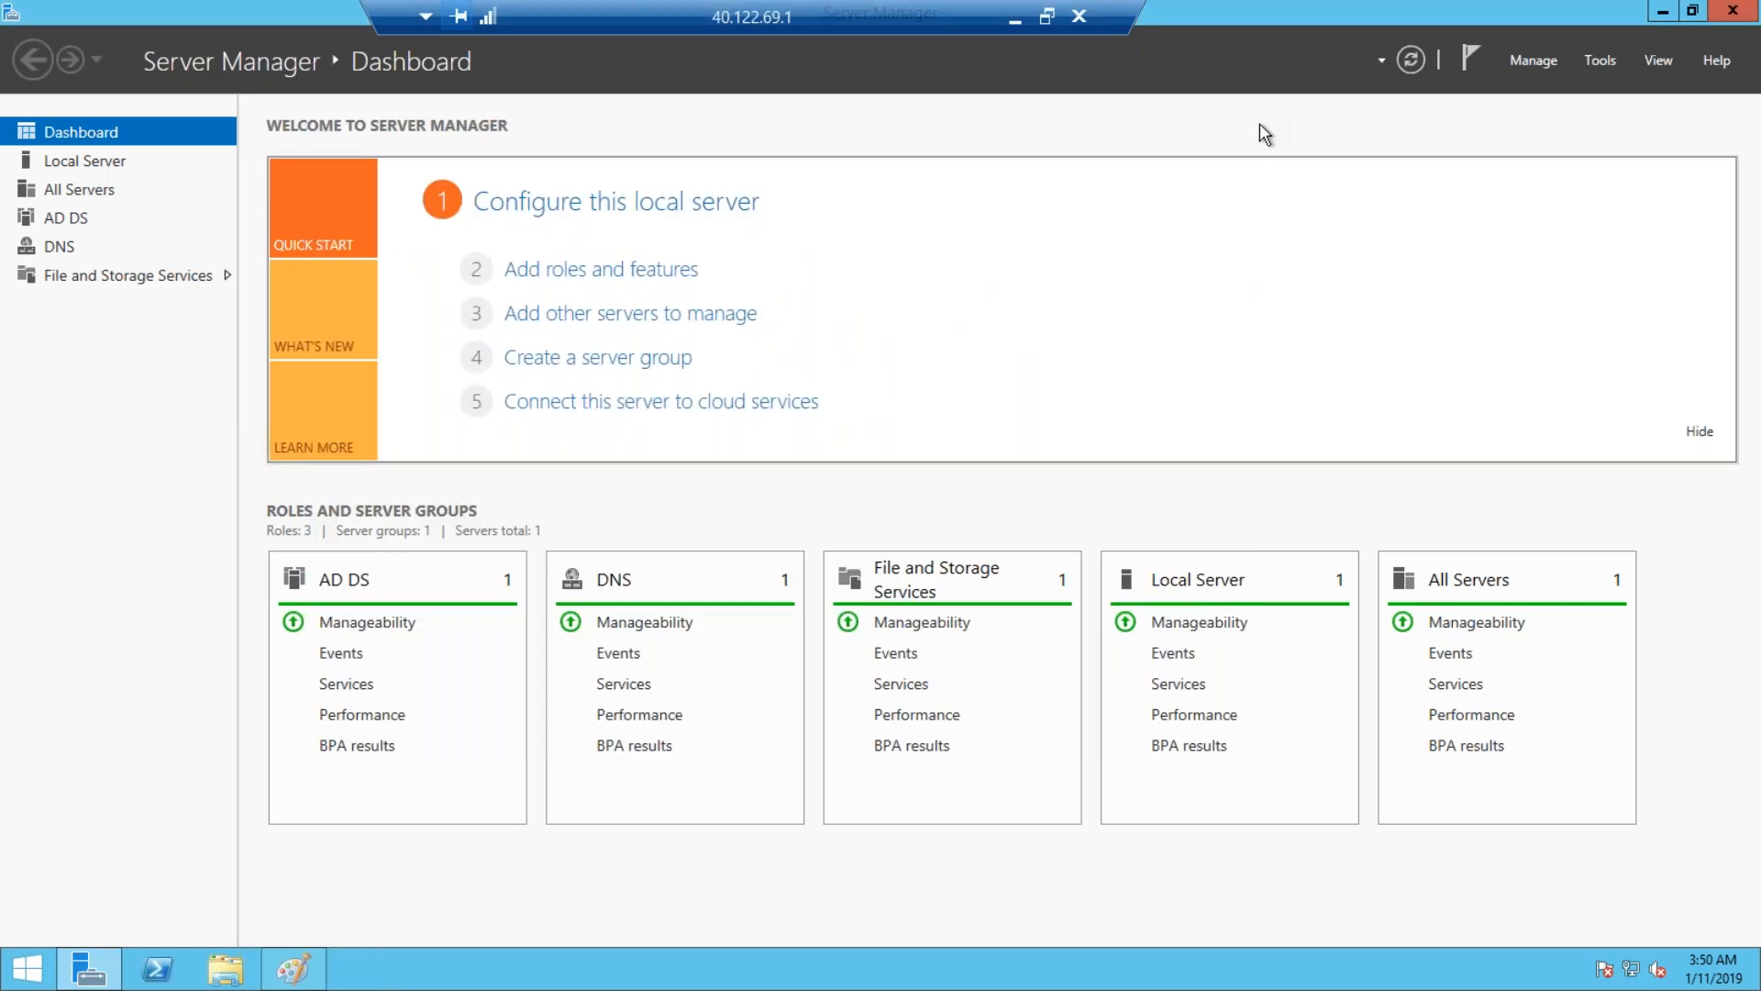
Open Active Directory Users and Computers from Server Manager and select the System Management container under lab.com > System.
left_click(1615, 68)
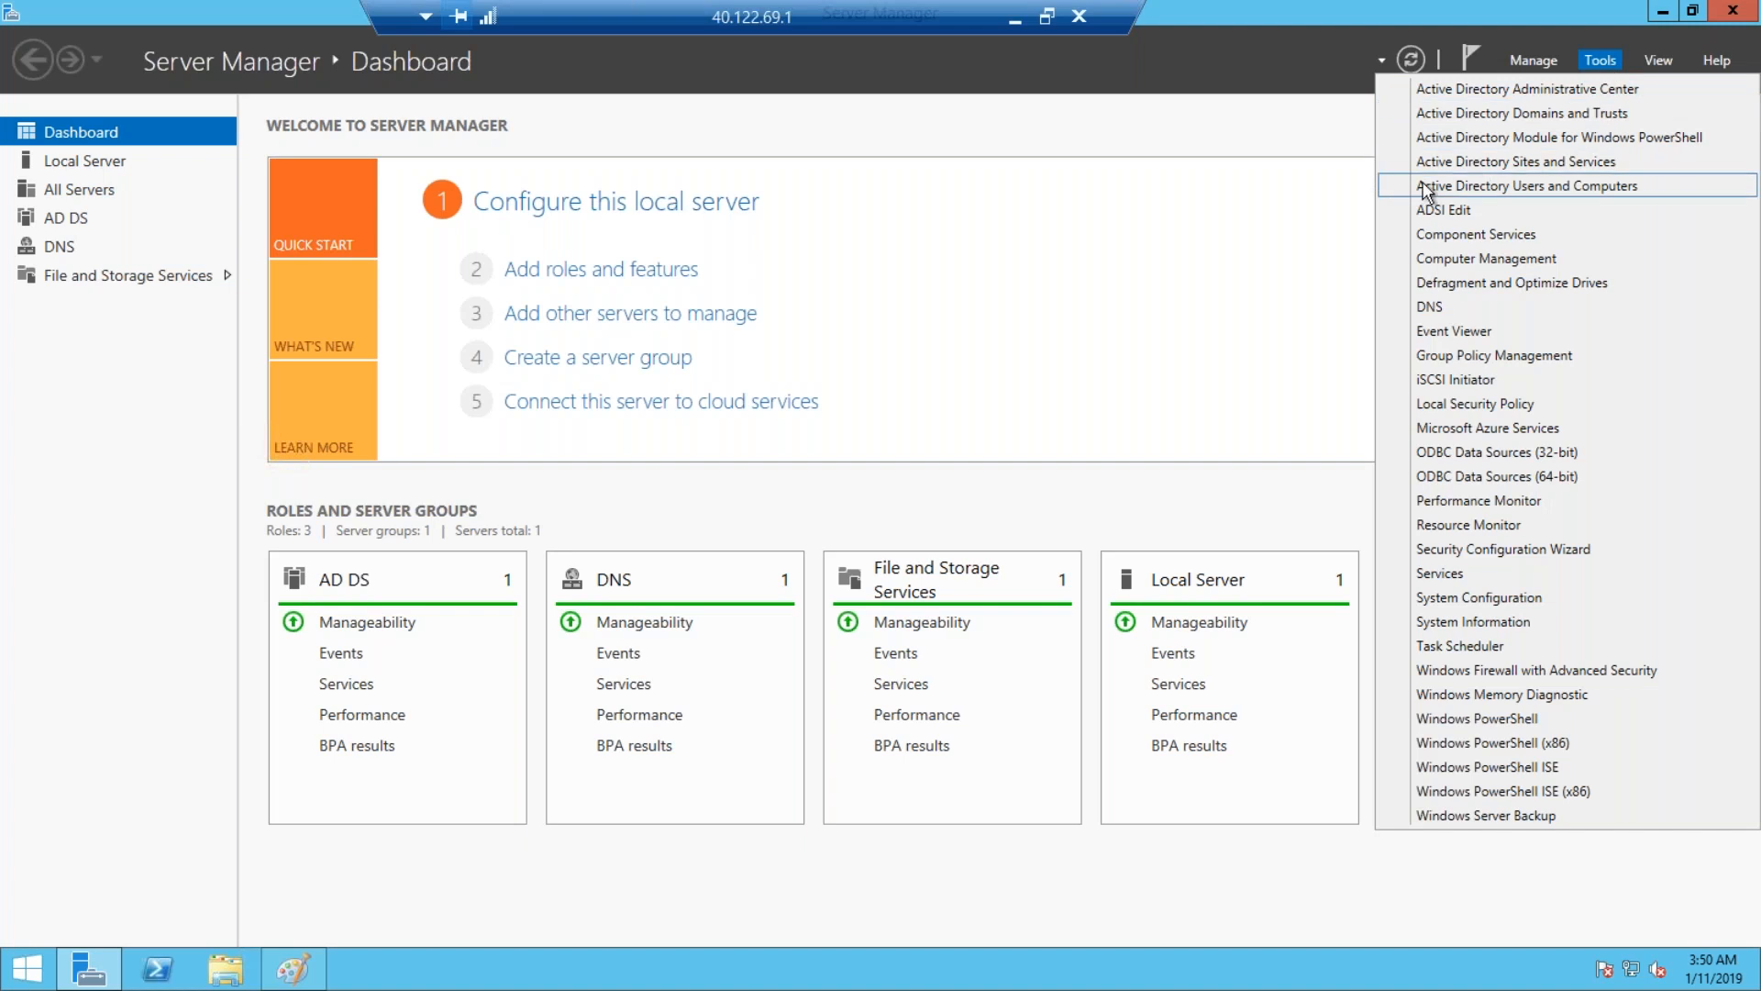
left_click(1662, 184)
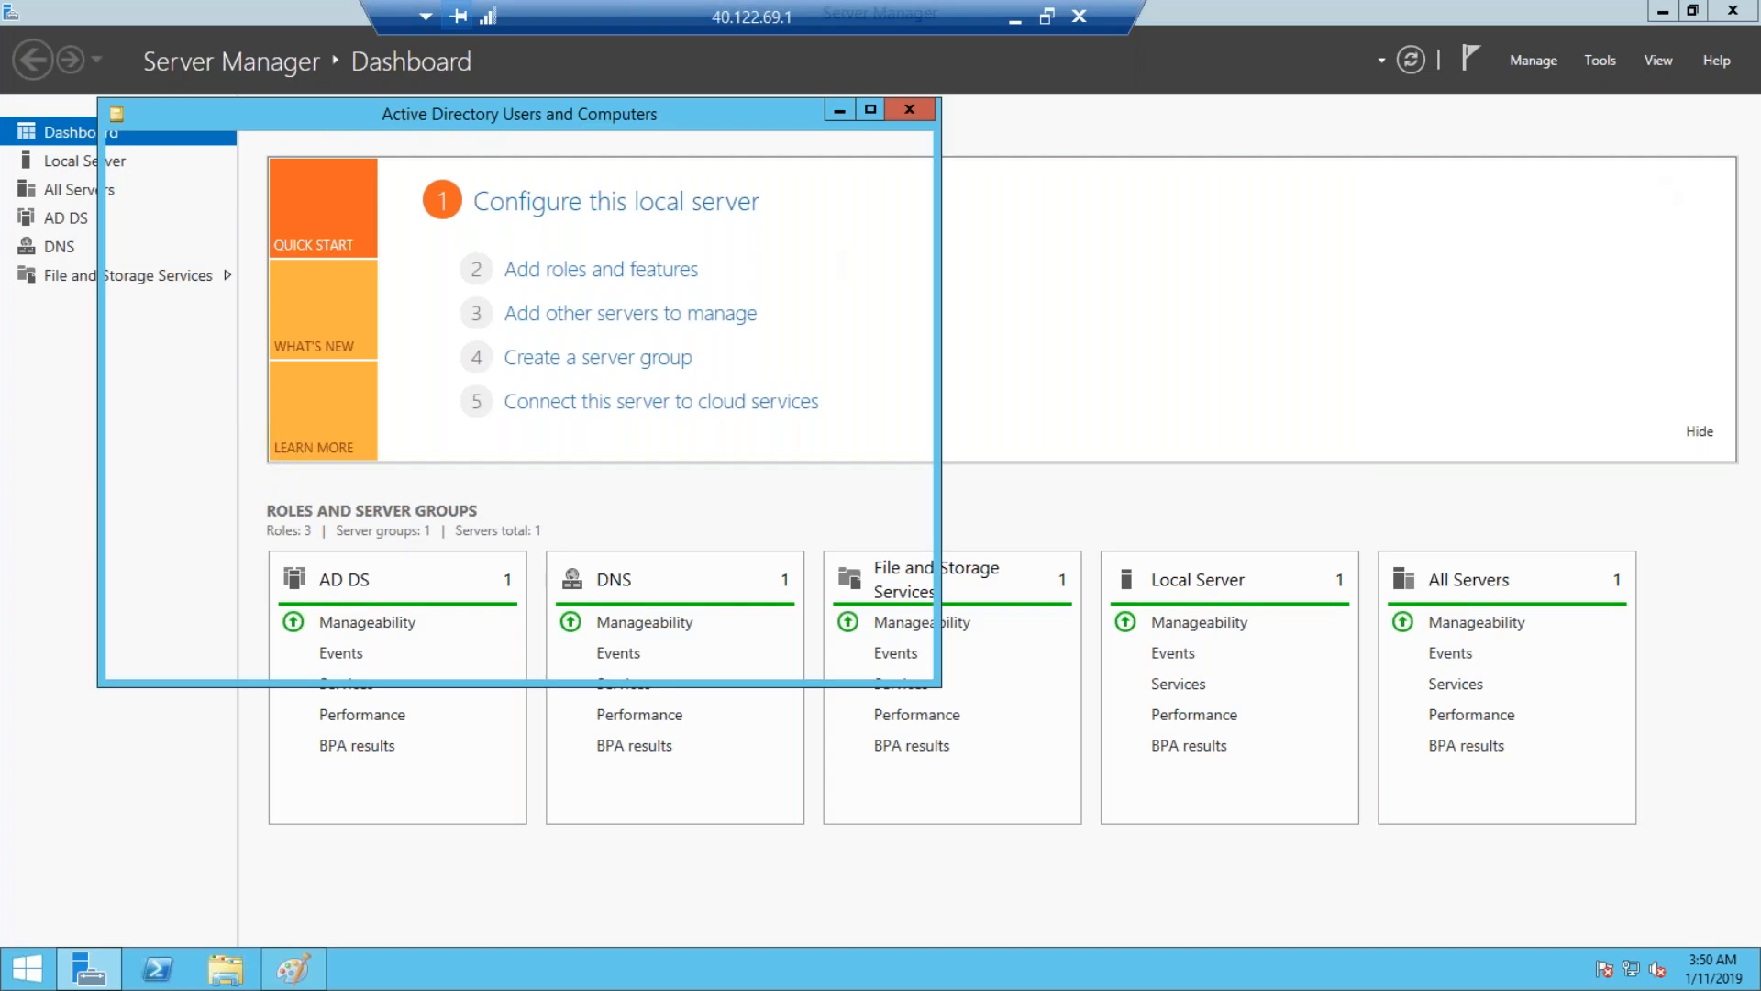
left_click_drag(471, 118, 559, 159)
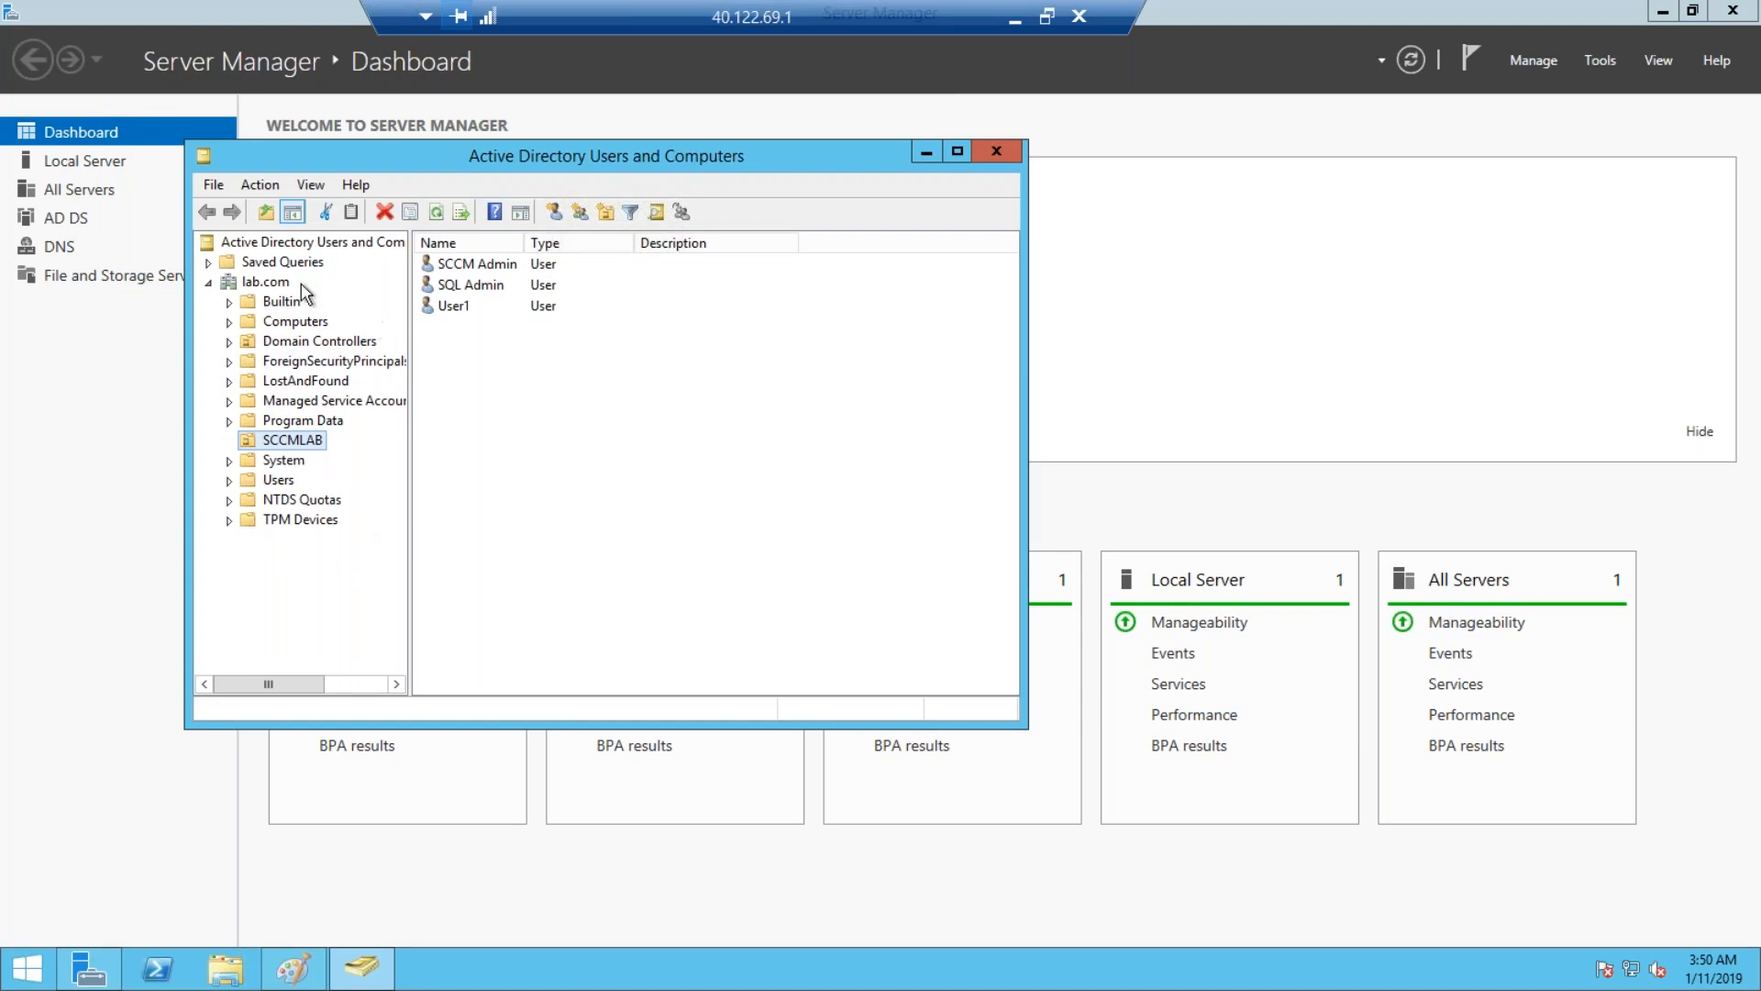
left_click(283, 459)
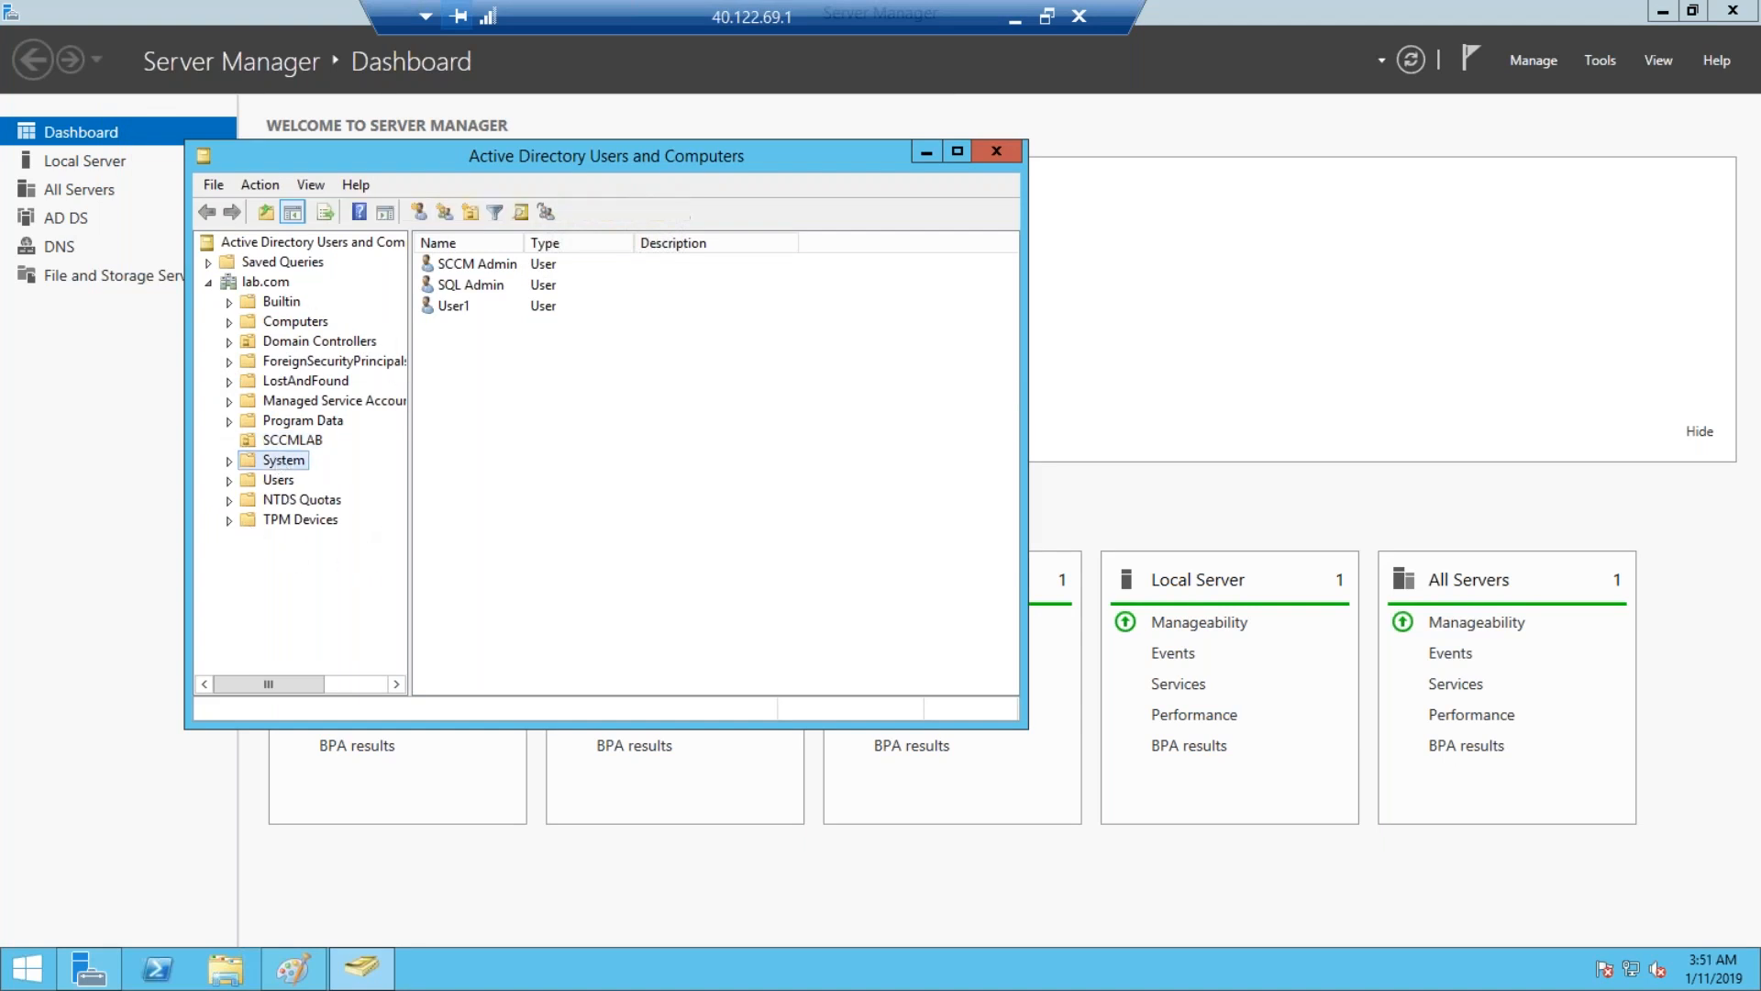
left_click(230, 459)
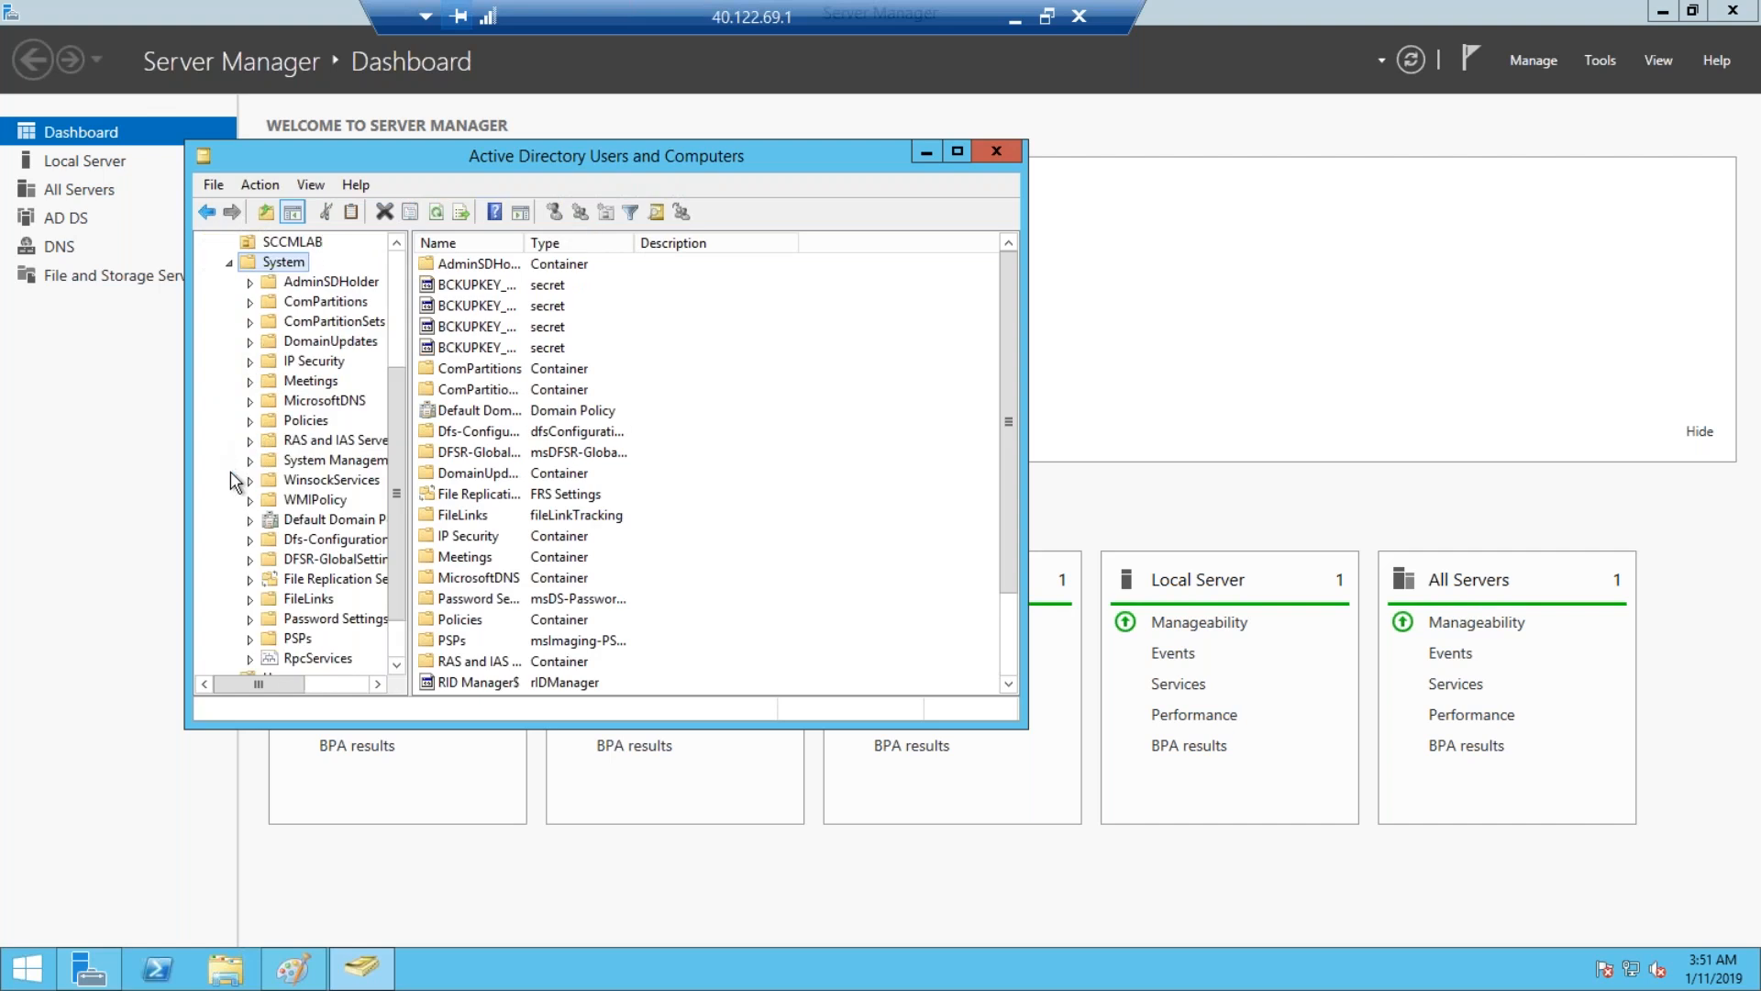
left_click(341, 462)
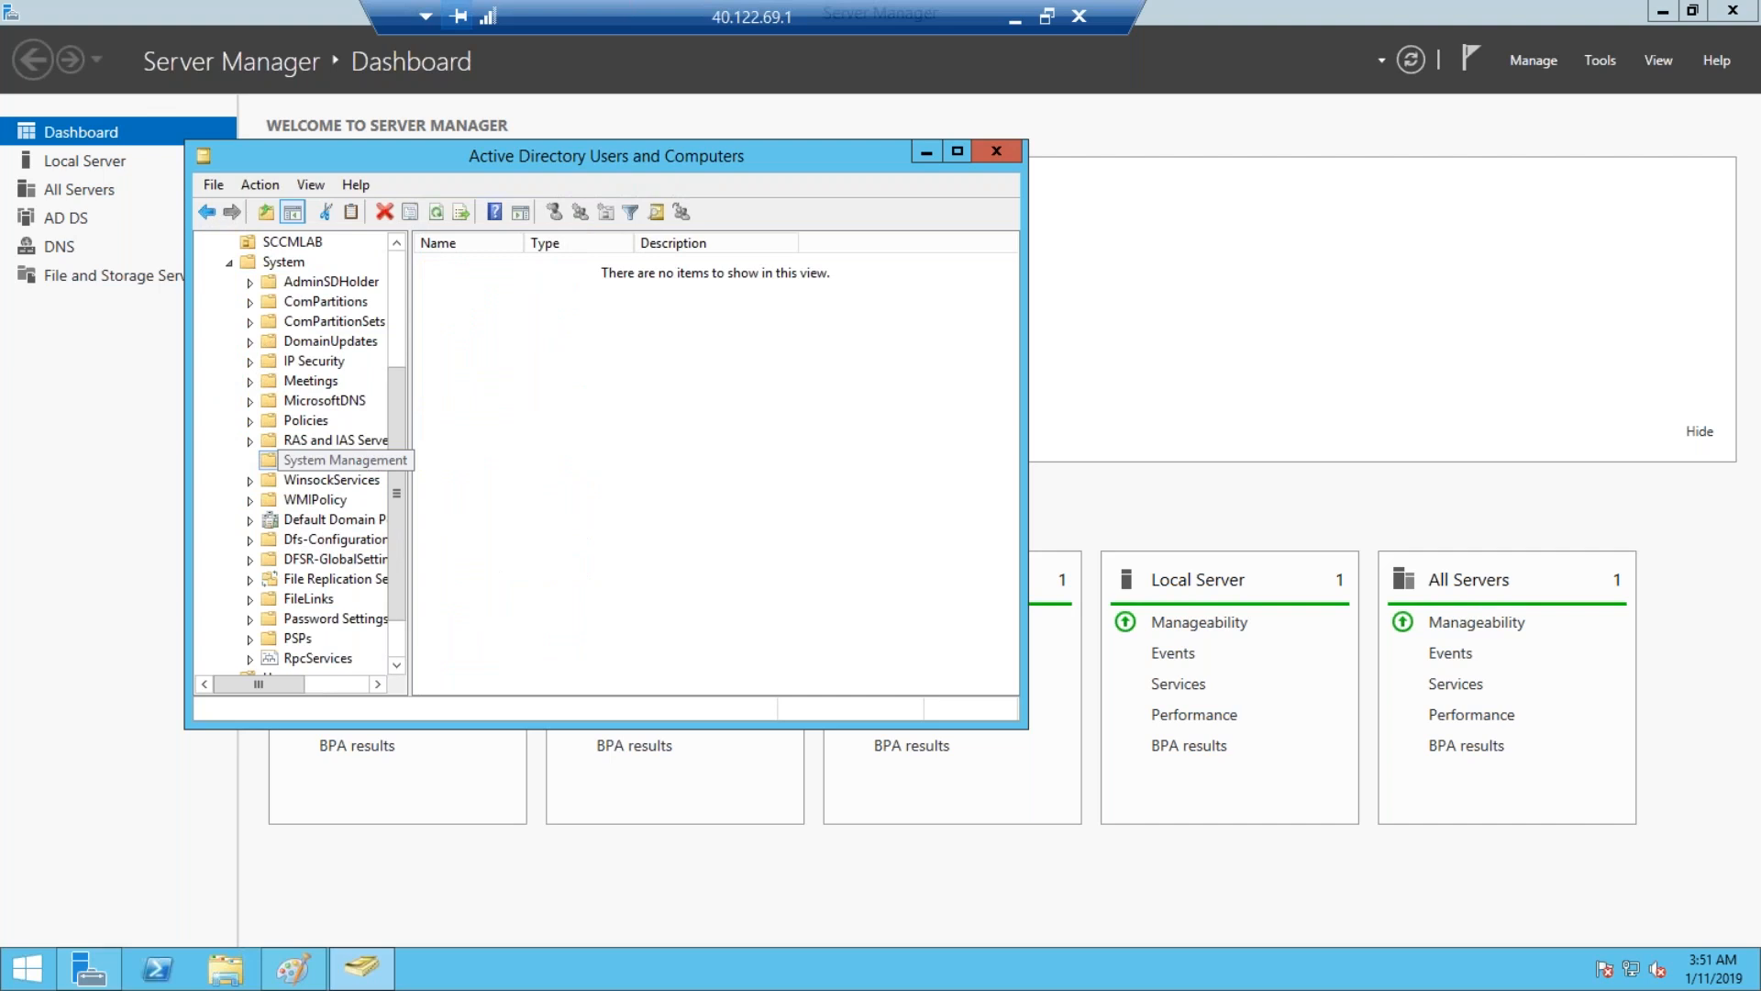
left_click(344, 463)
Start delegating control of the System Management container and include Computers in the object types for the delegate selection.
right_click(364, 466)
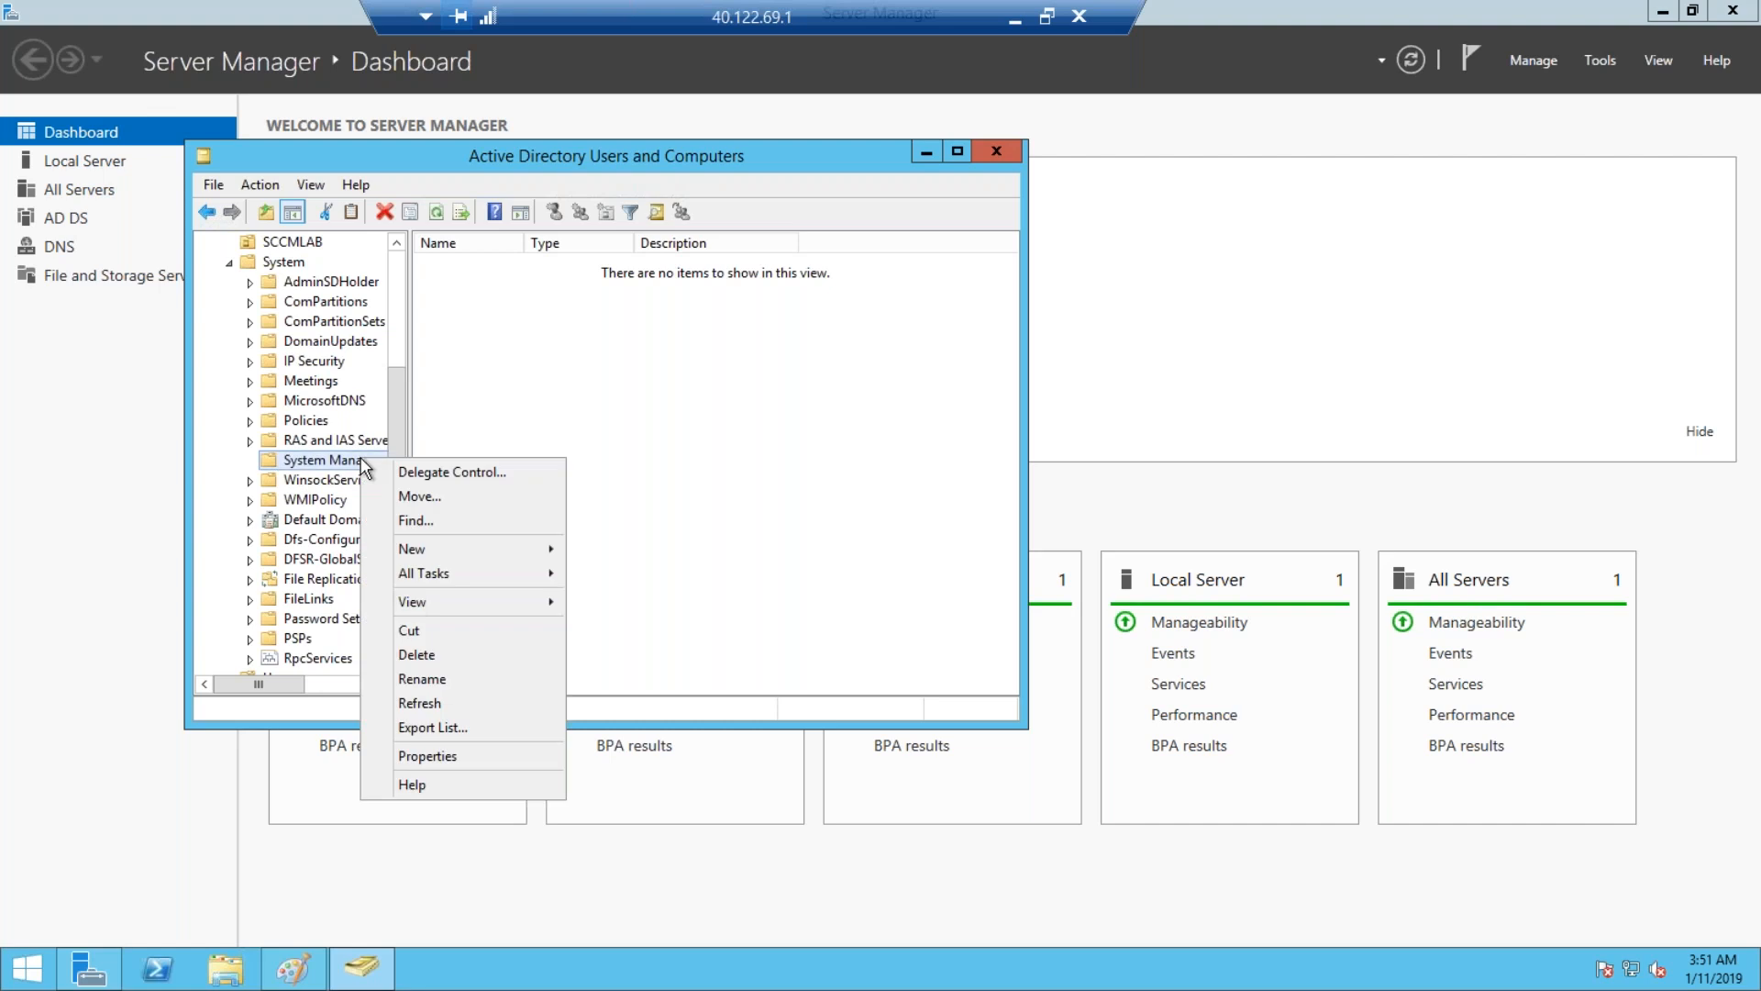
left_click(441, 472)
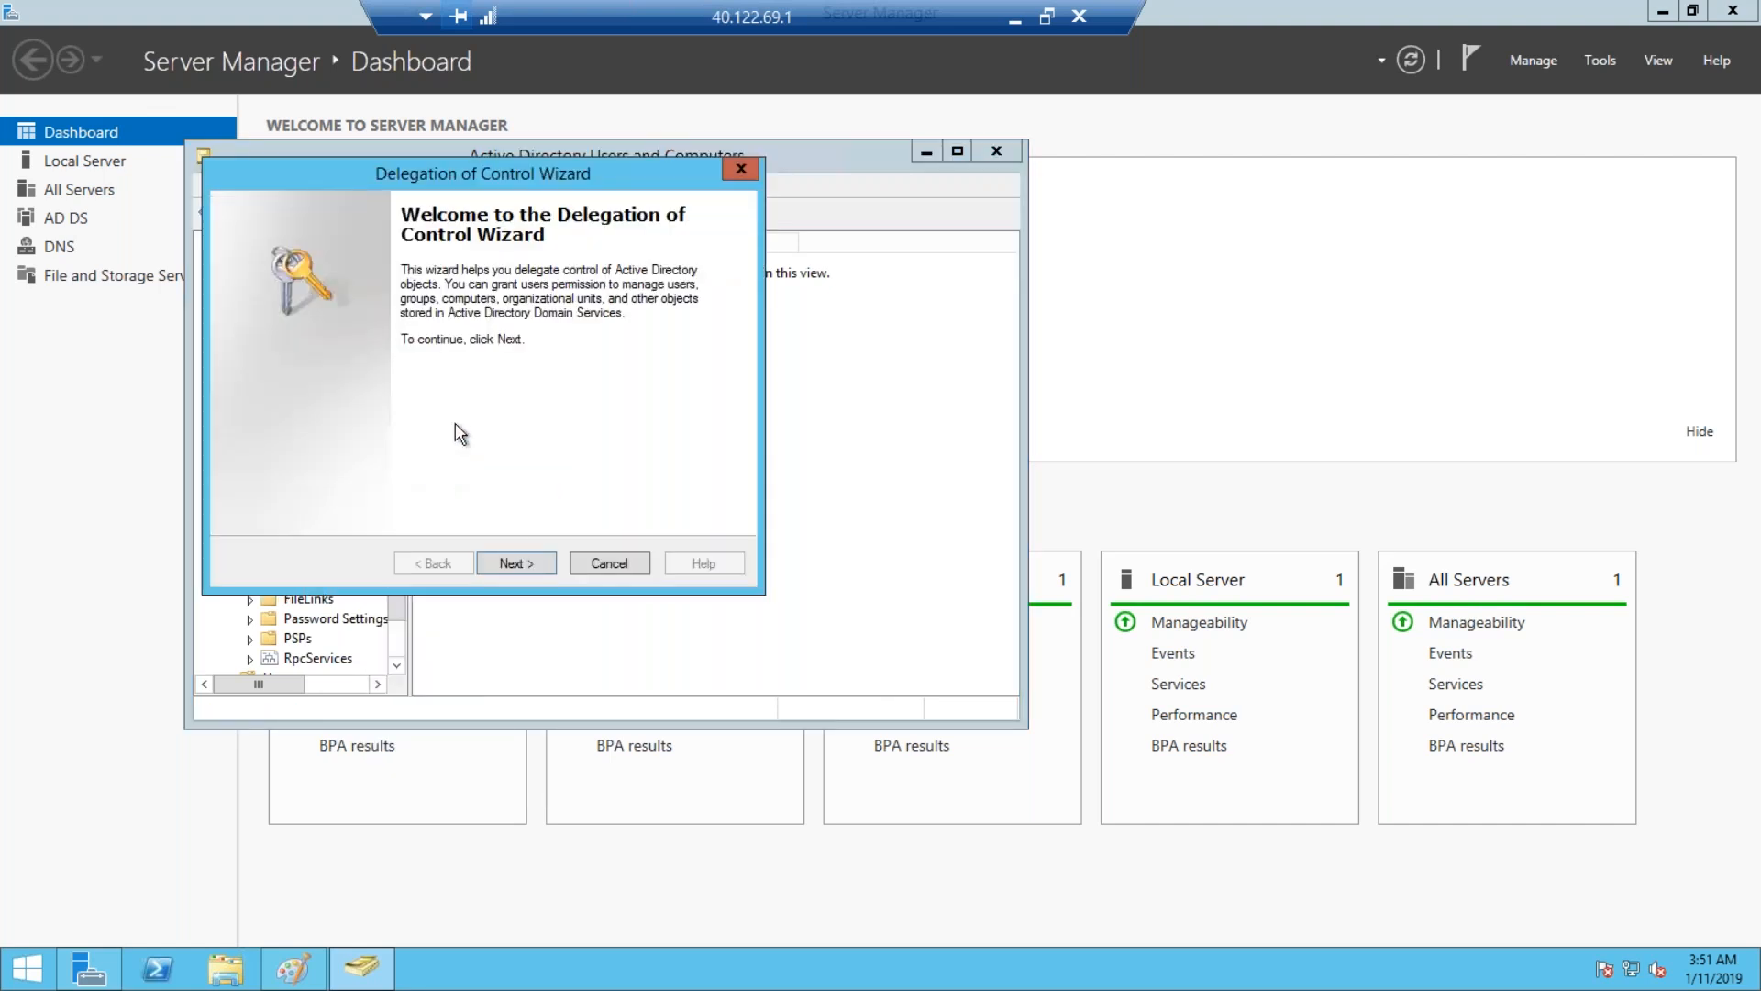
left_click(496, 564)
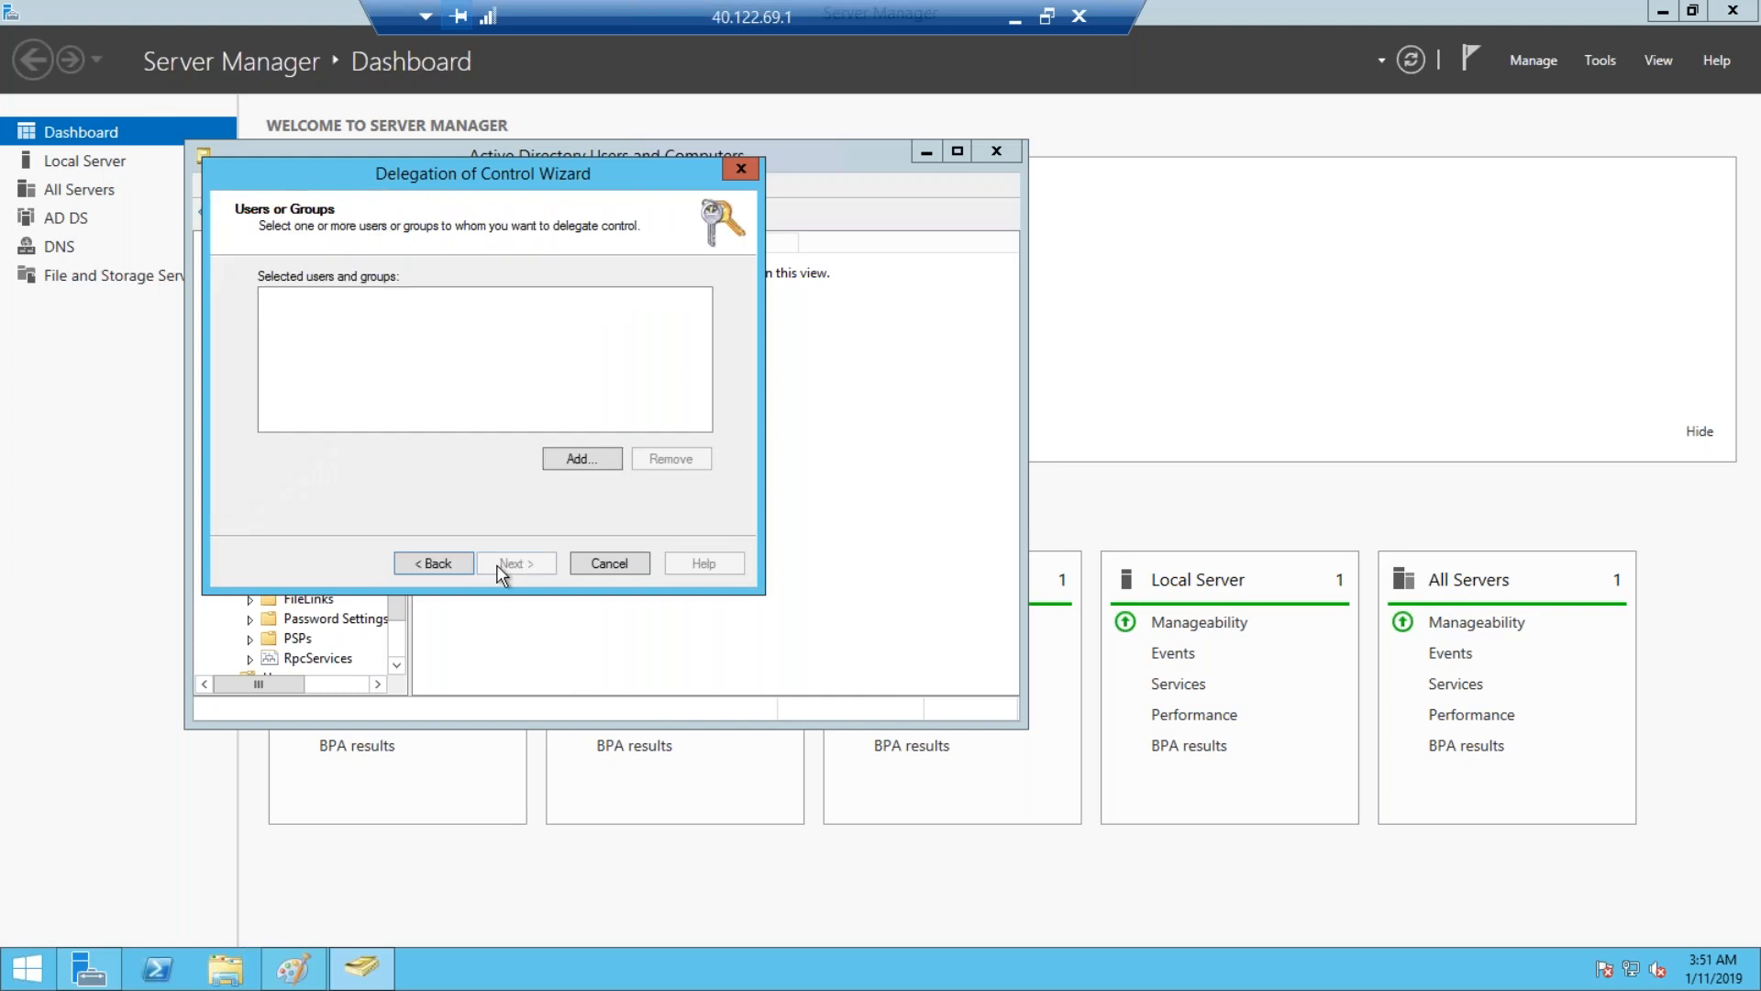
left_click(593, 463)
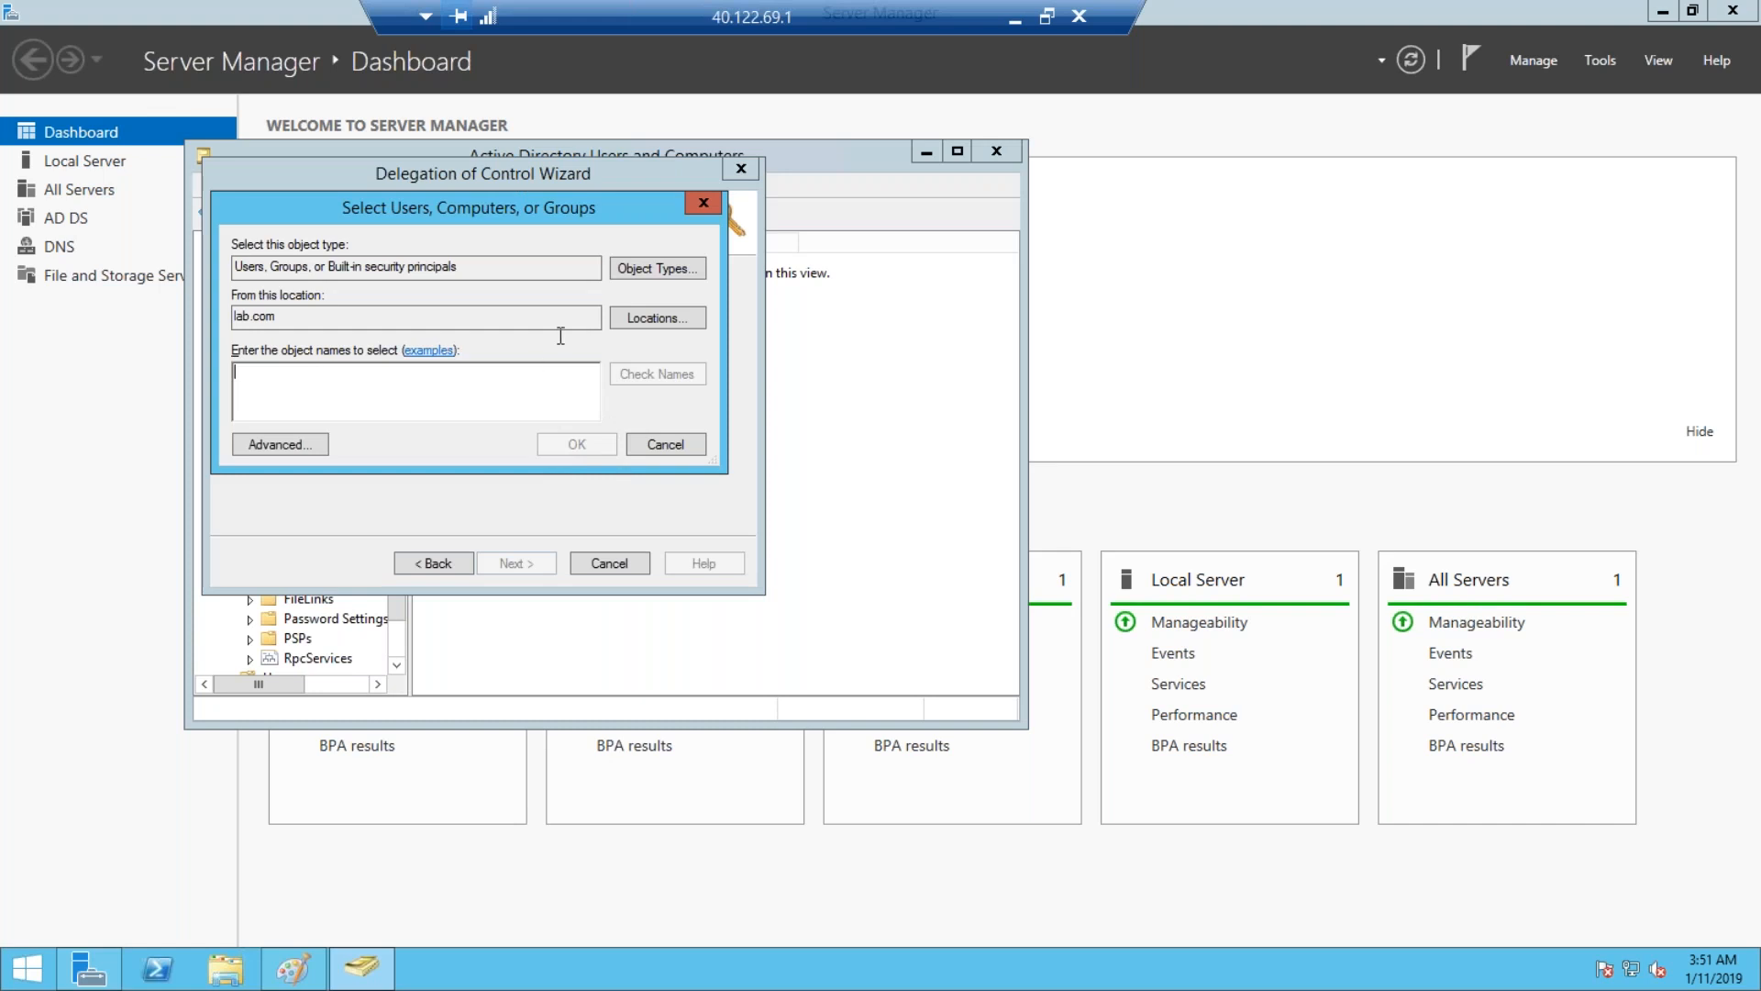
left_click(671, 268)
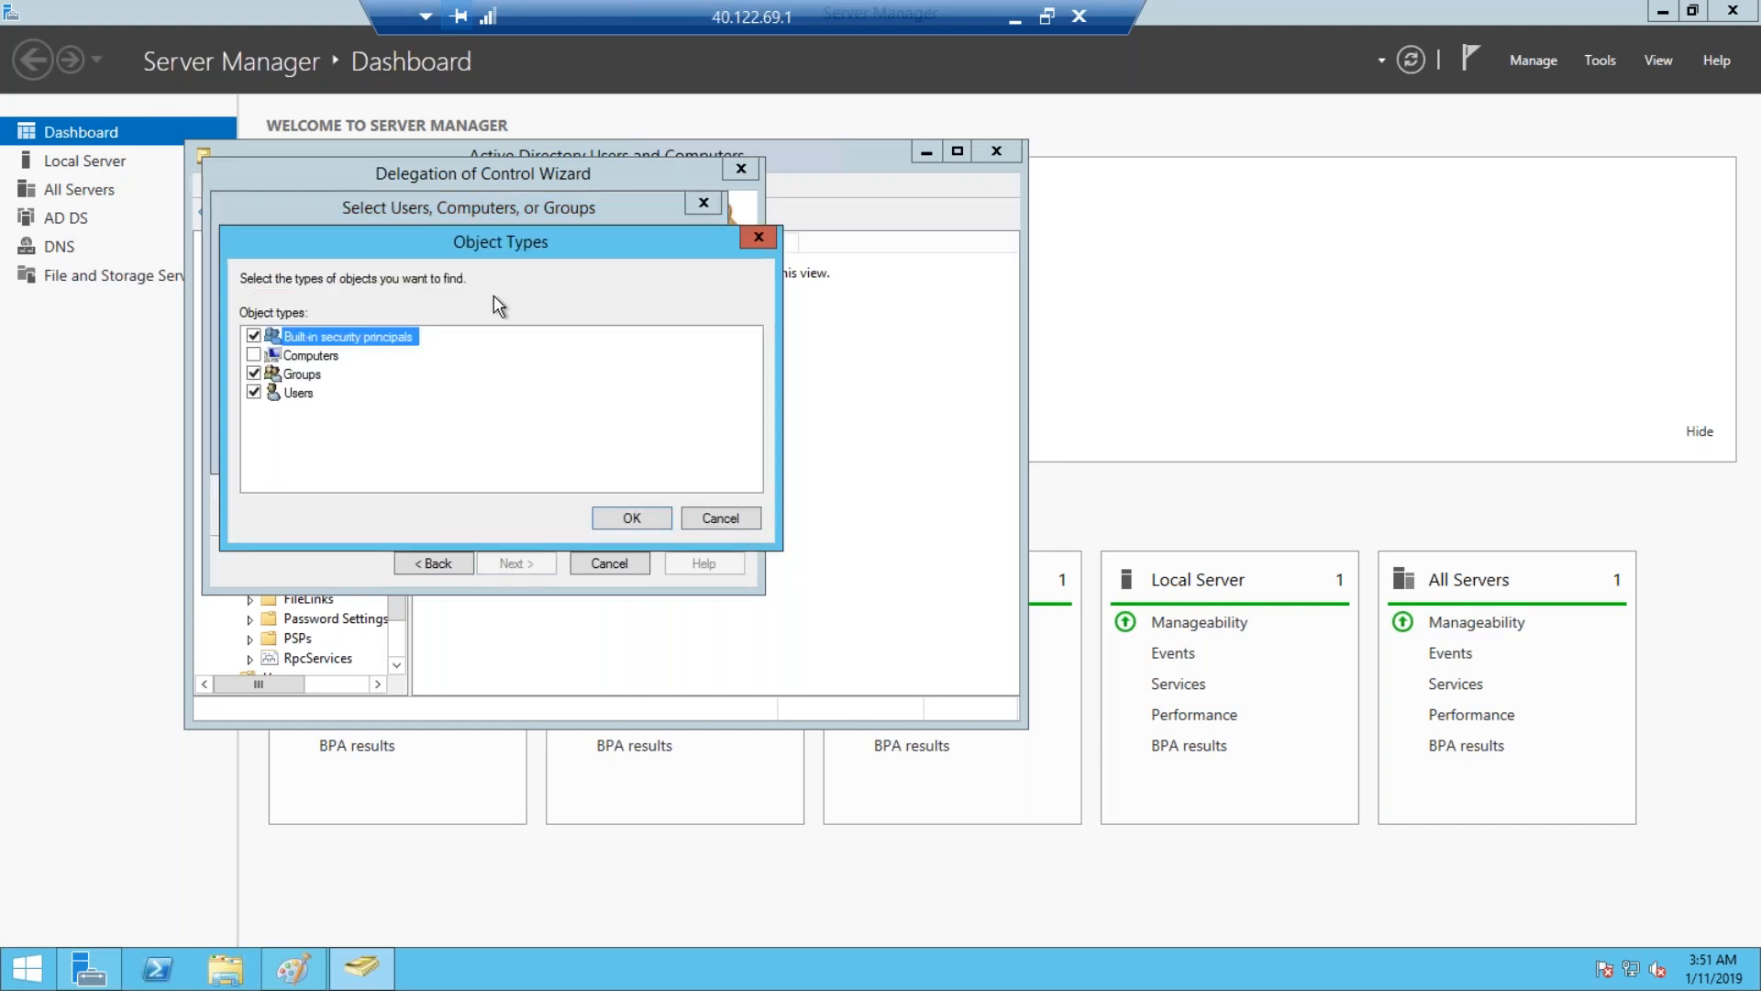
left_click(254, 354)
left_click(631, 517)
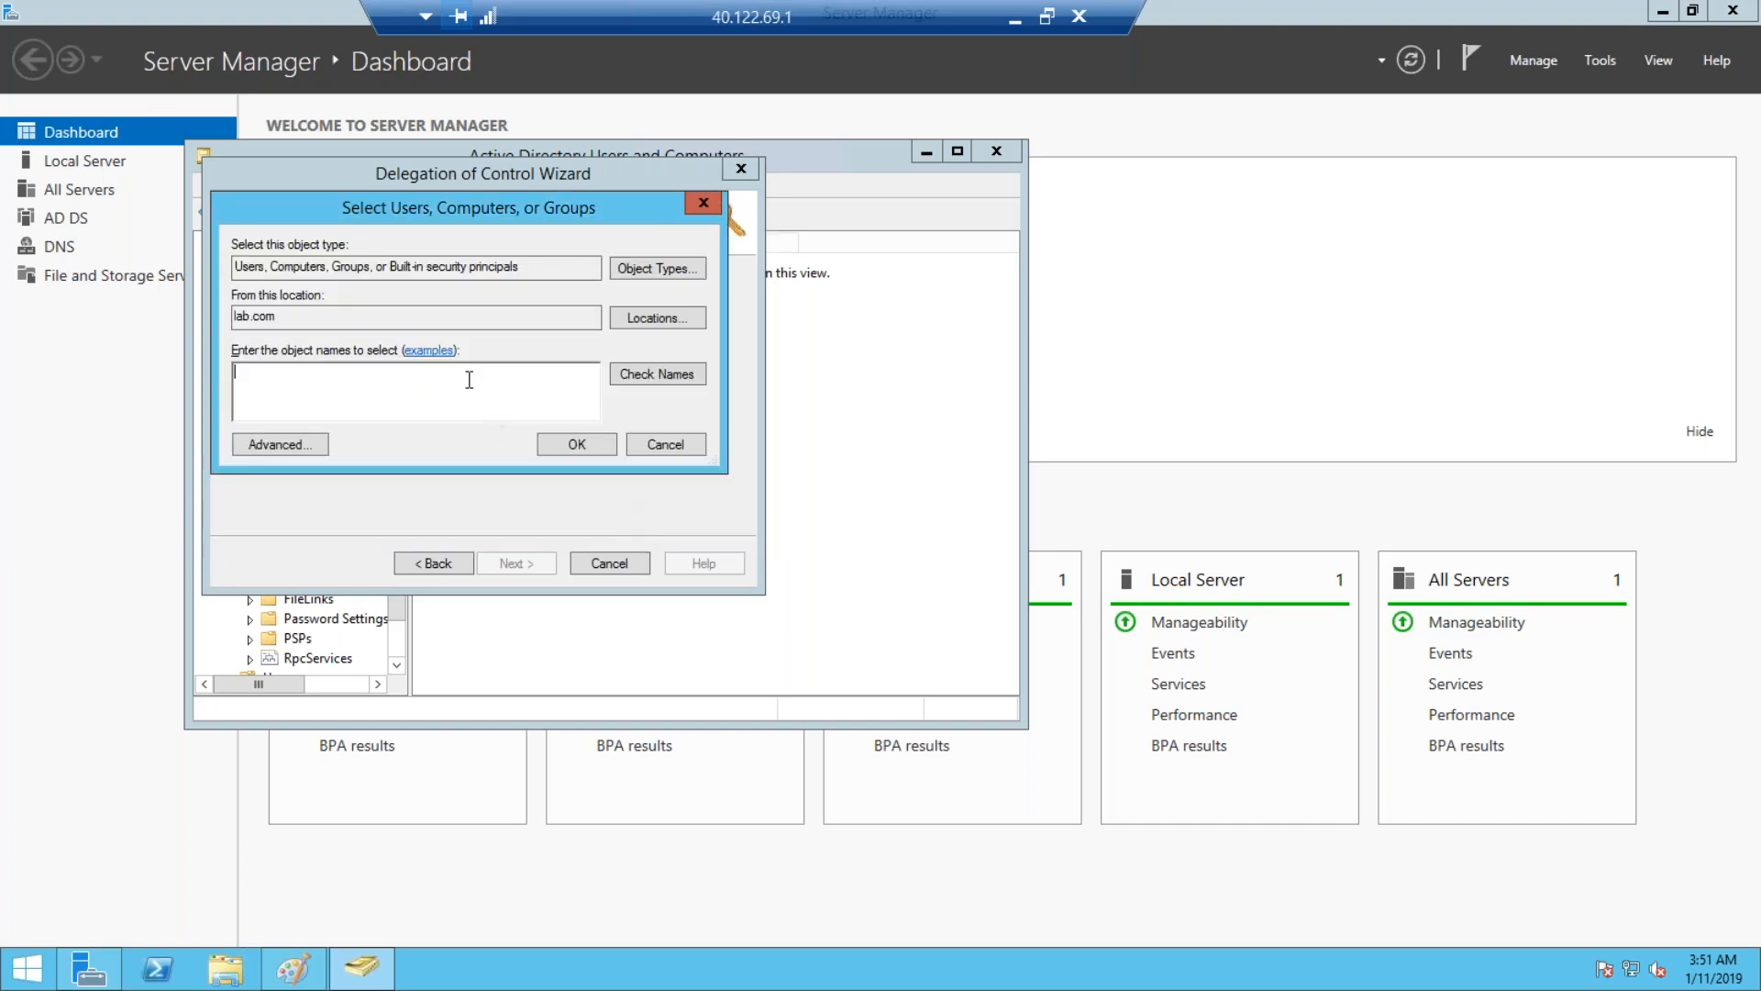
Add the SCCMPS1 computer as the delegate and continue to the tasks to delegate.
type("sccmps")
left_click(624, 378)
left_click(284, 374)
left_click(317, 371)
left_click(578, 444)
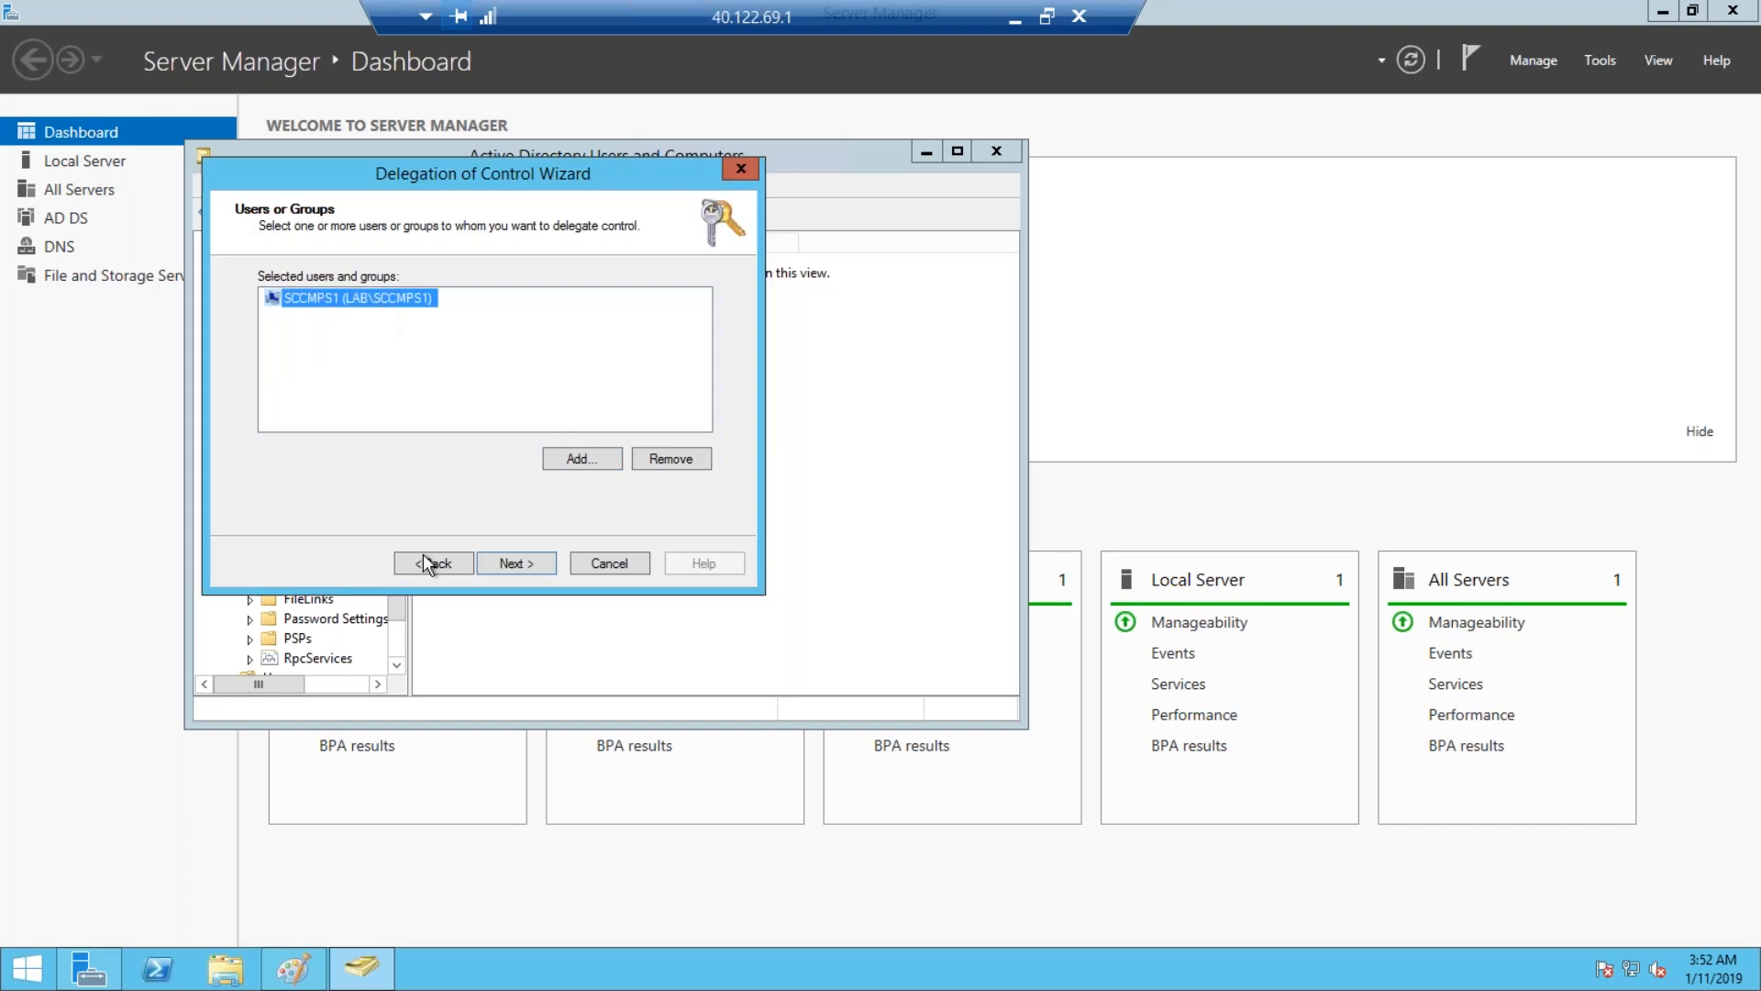
left_click(536, 565)
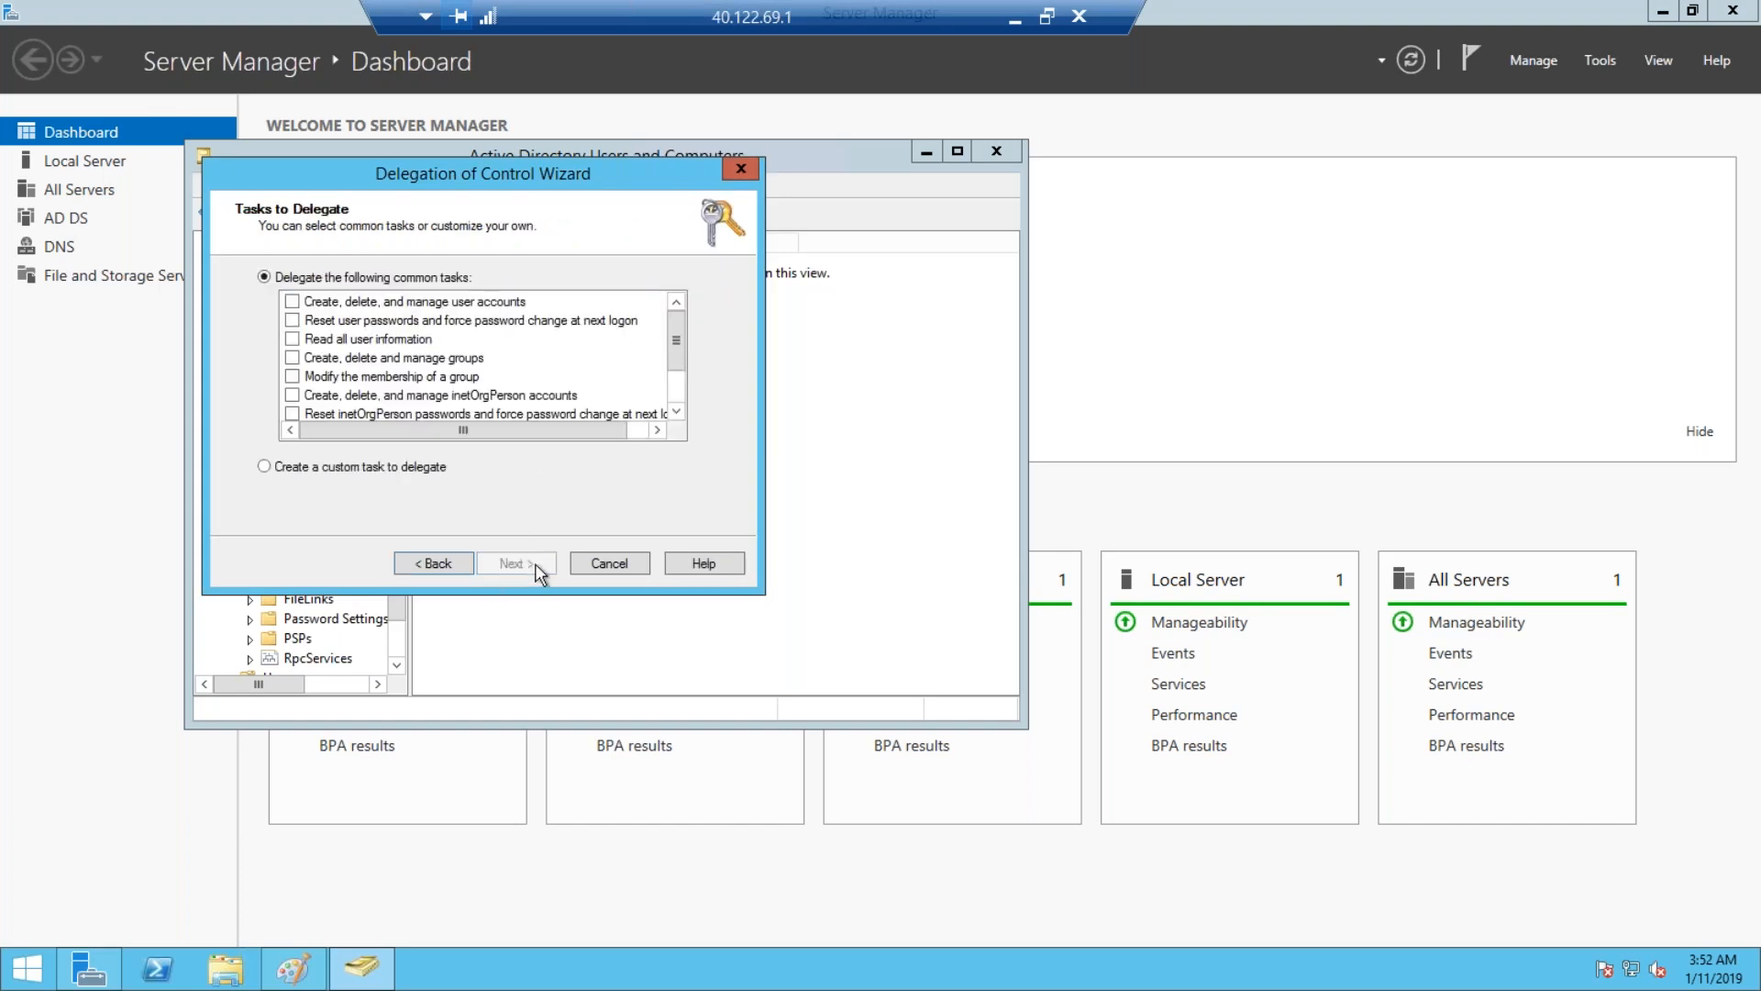
Delegate a custom task with Full Control over this folder and its existing and new objects, finish the wizard, and close the console.
left_click(267, 468)
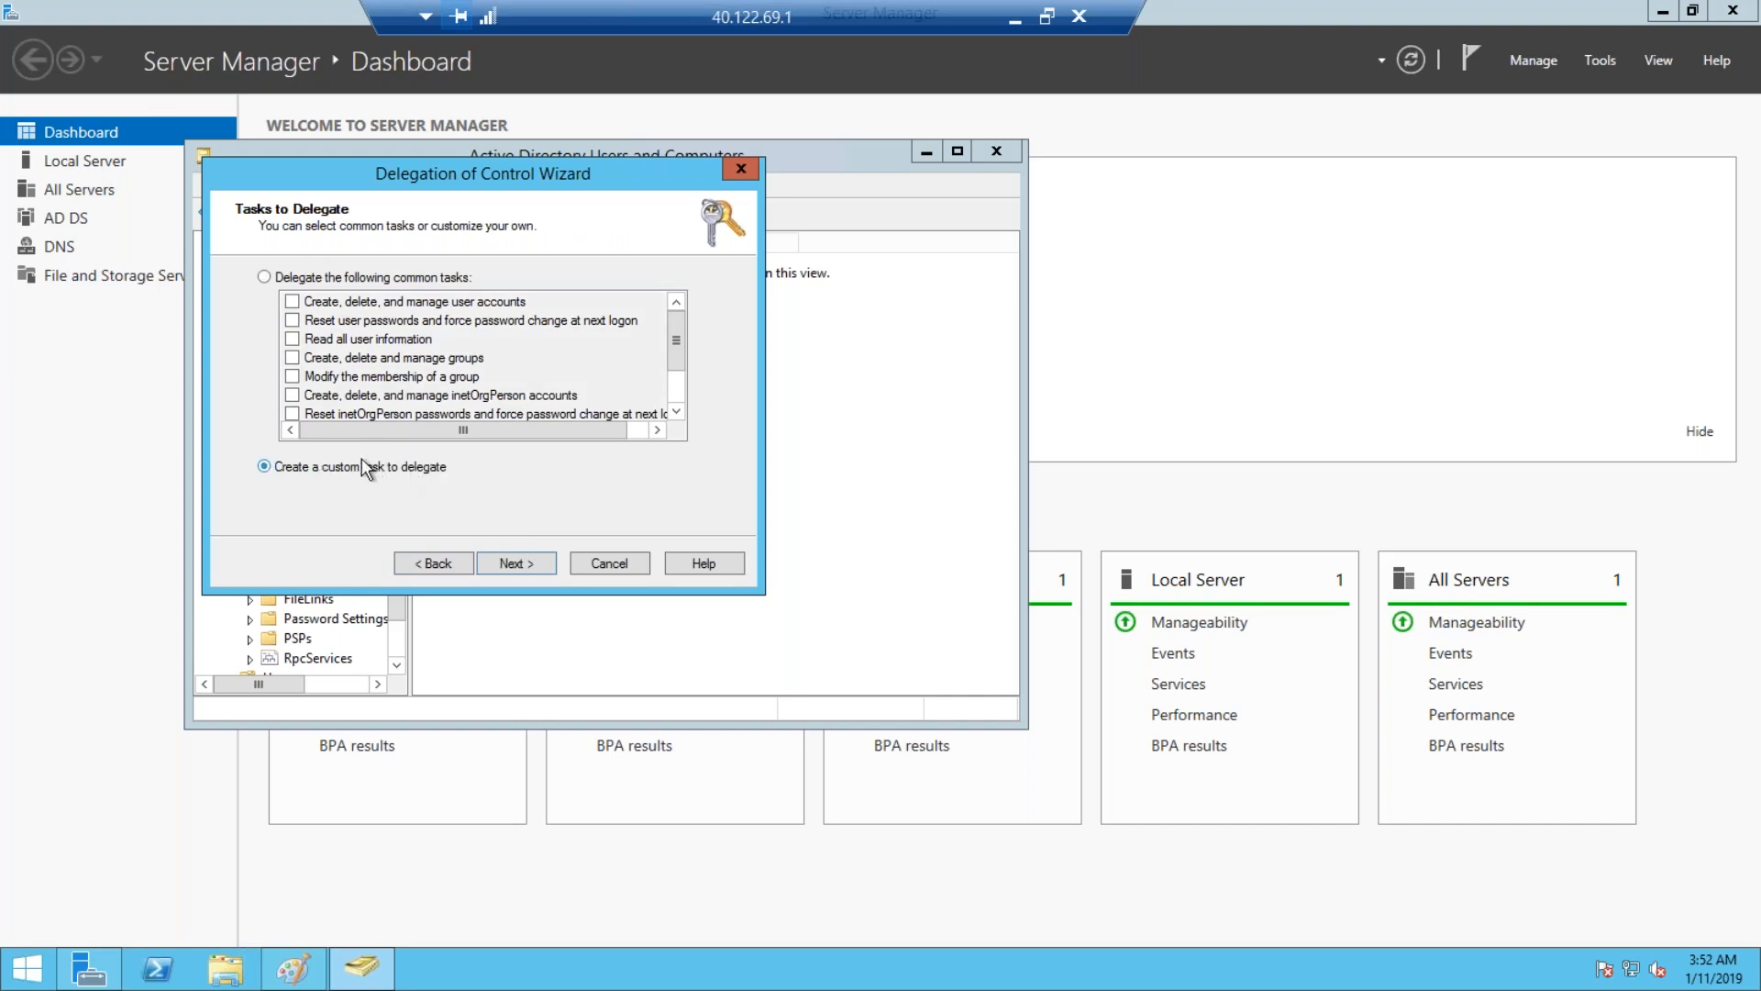
left_click(531, 561)
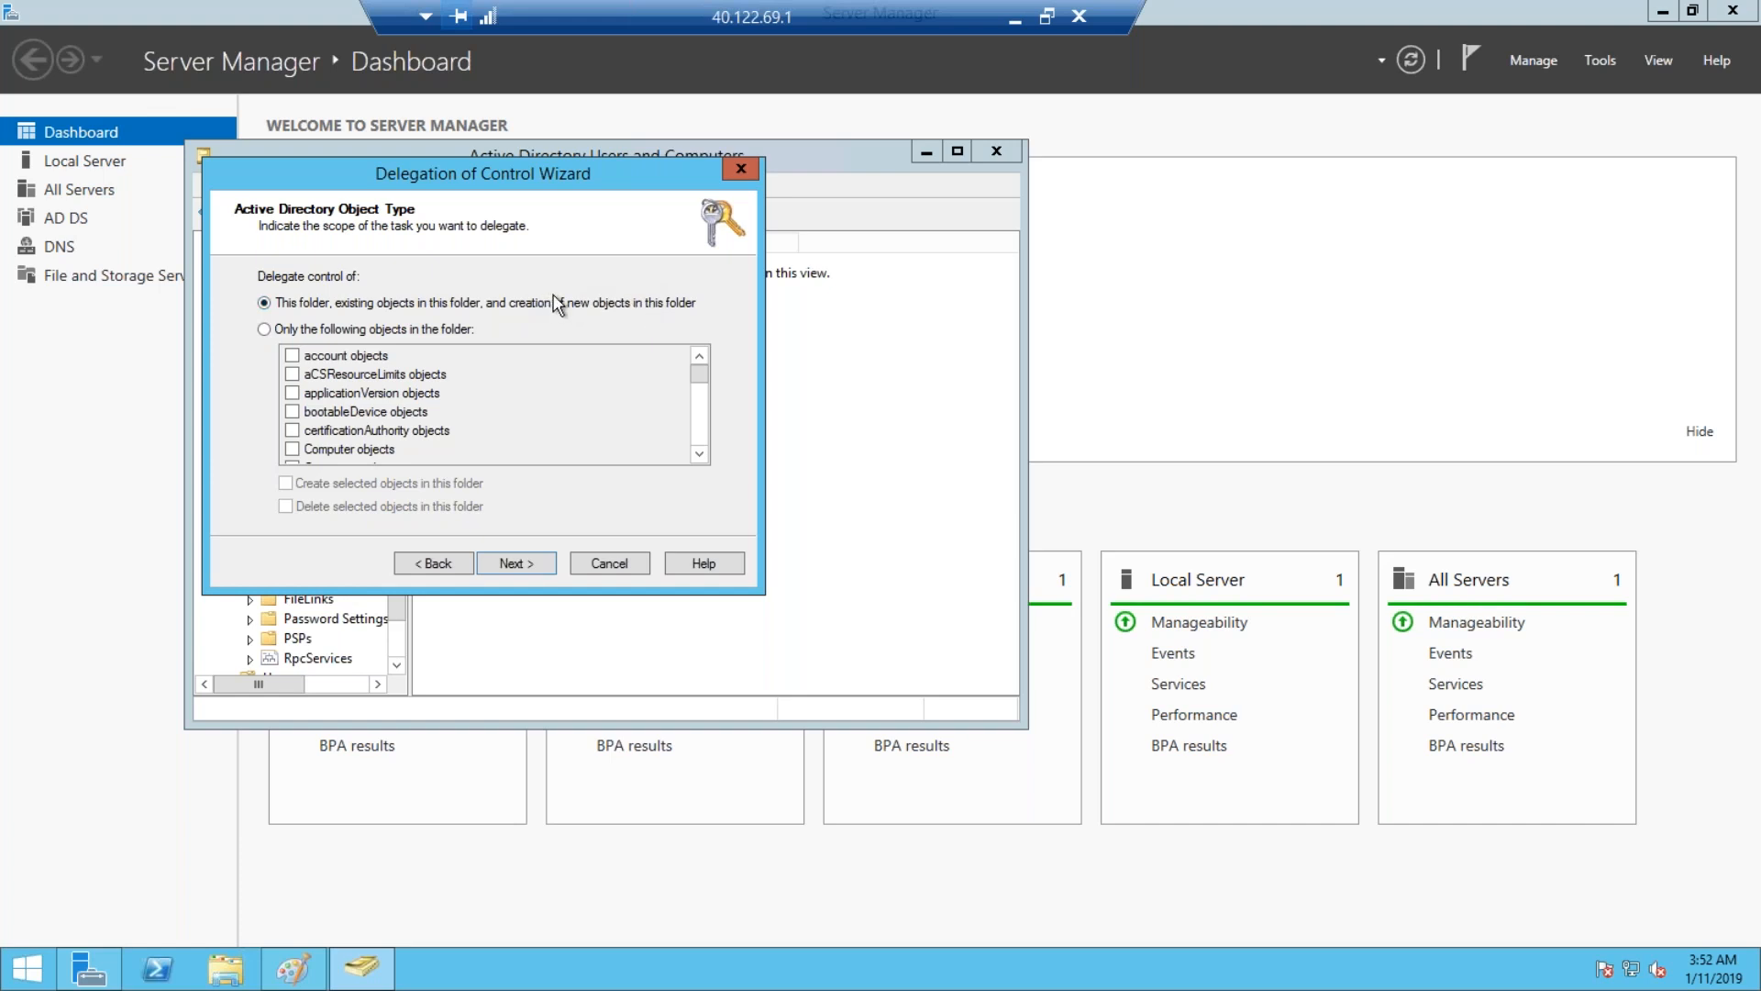
left_click(515, 563)
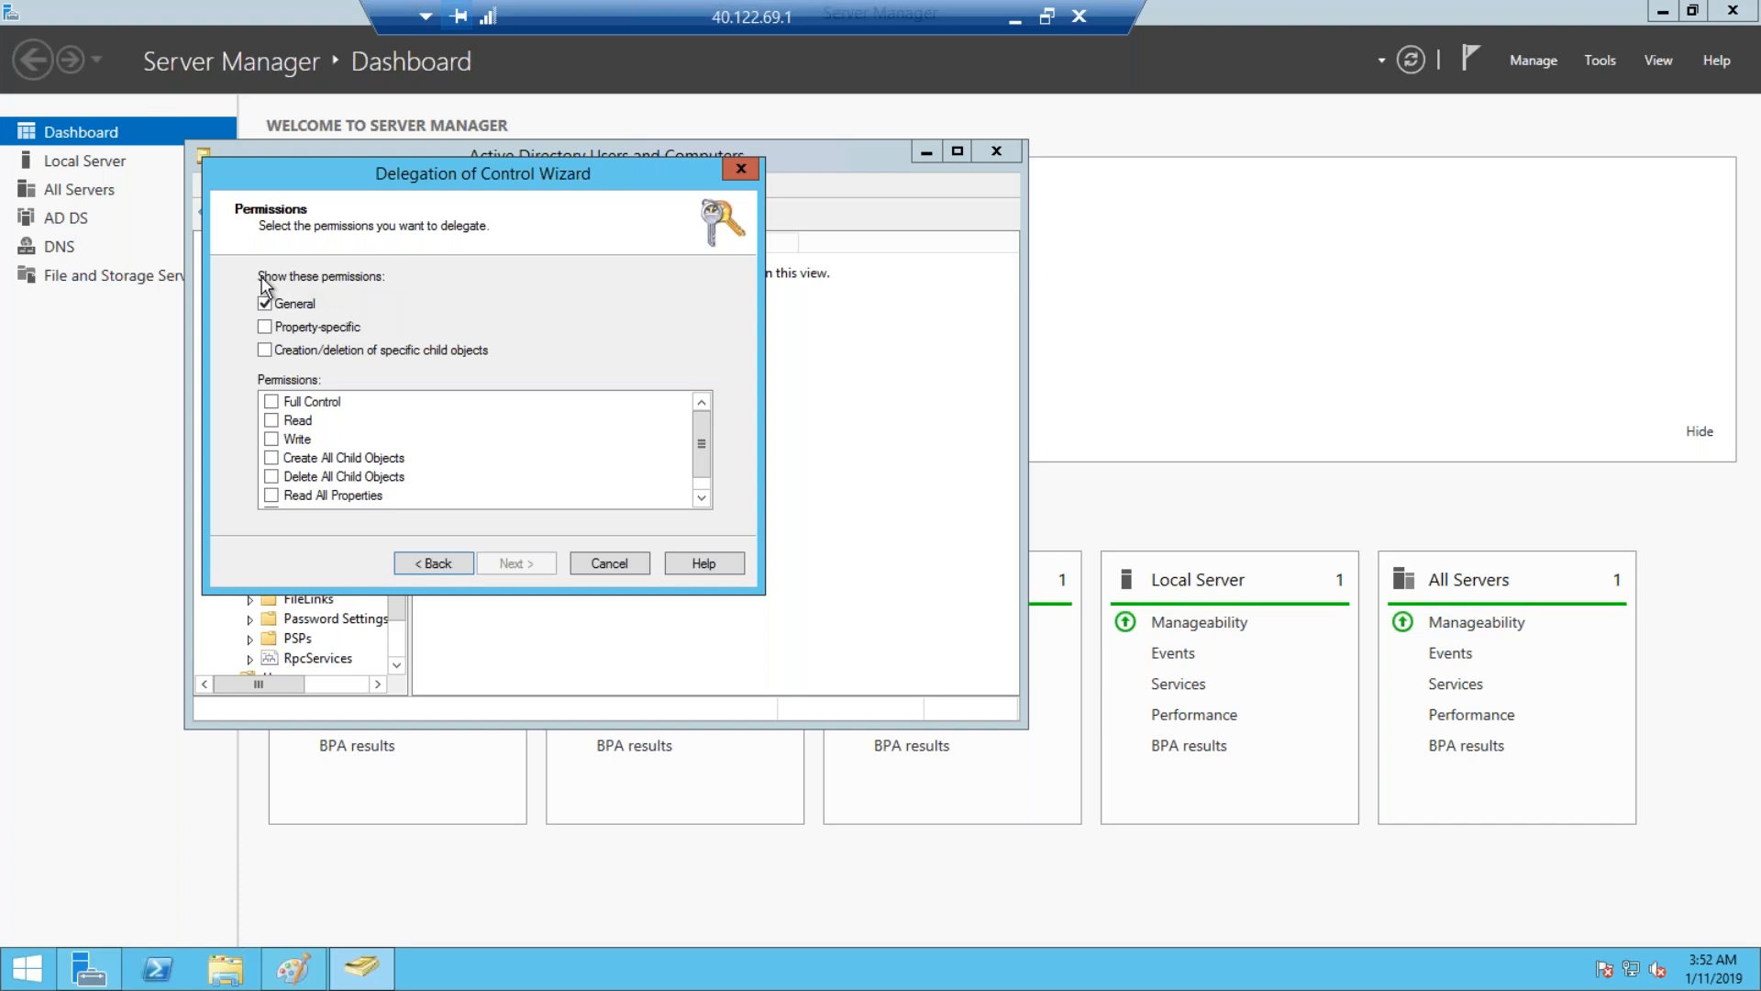
left_click(272, 402)
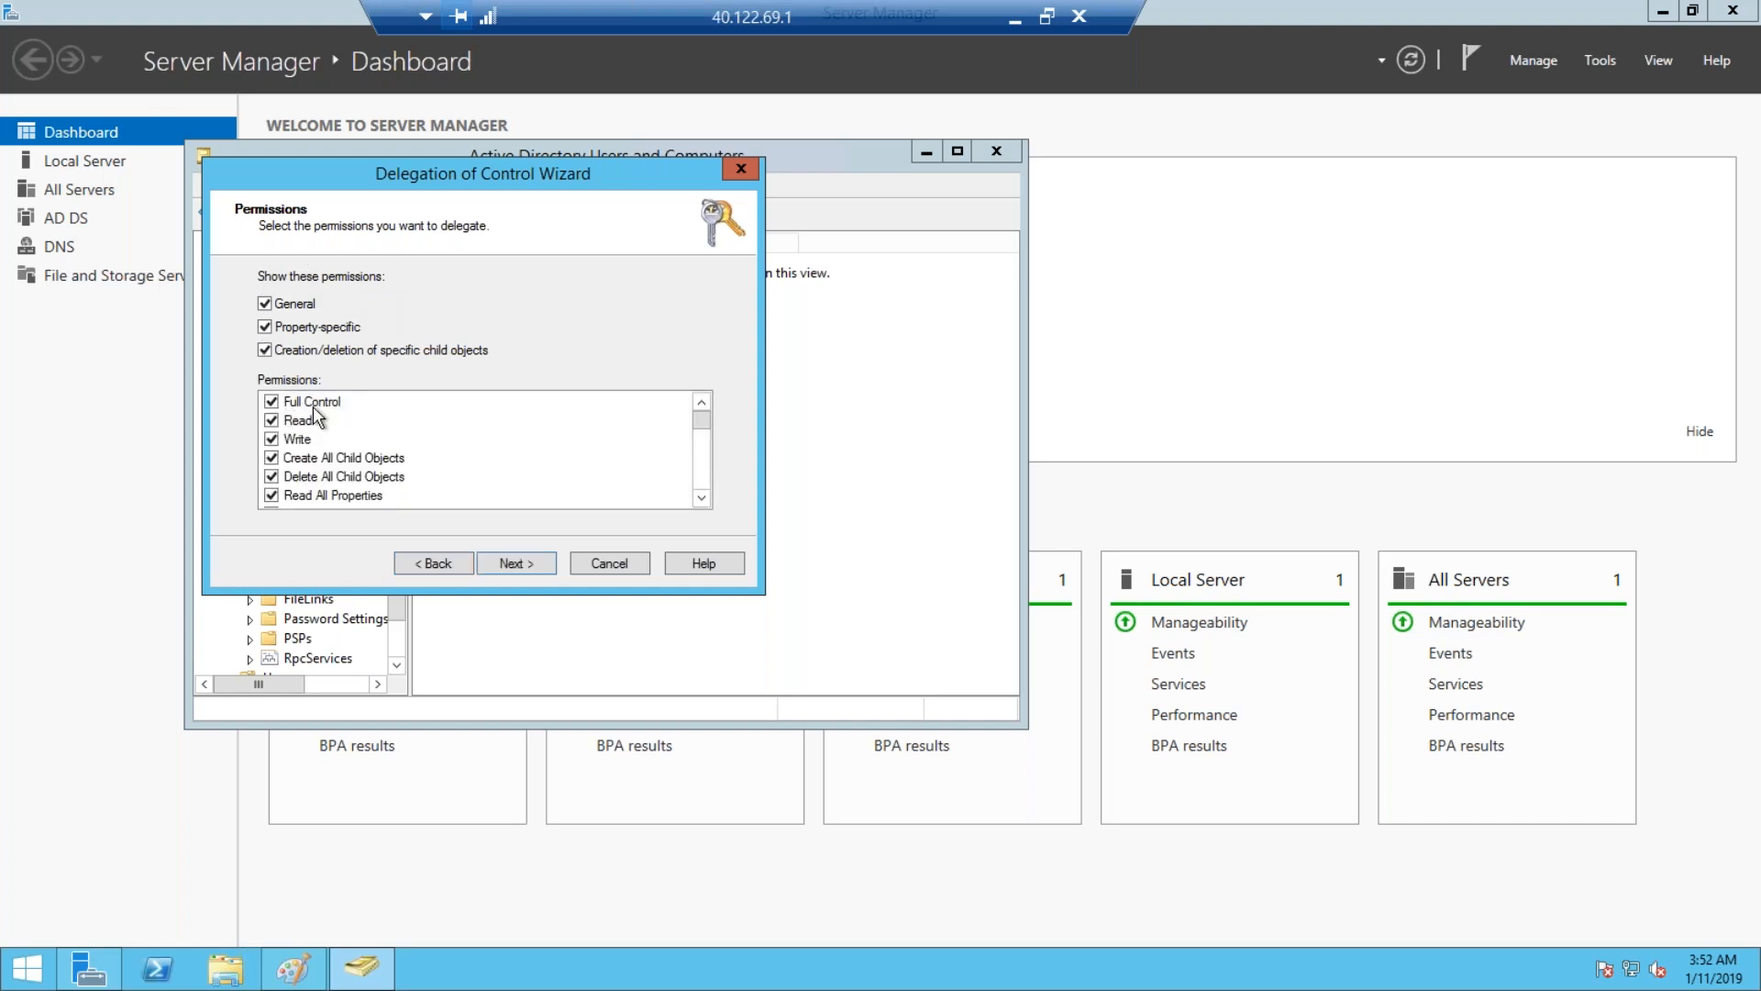
left_click(533, 568)
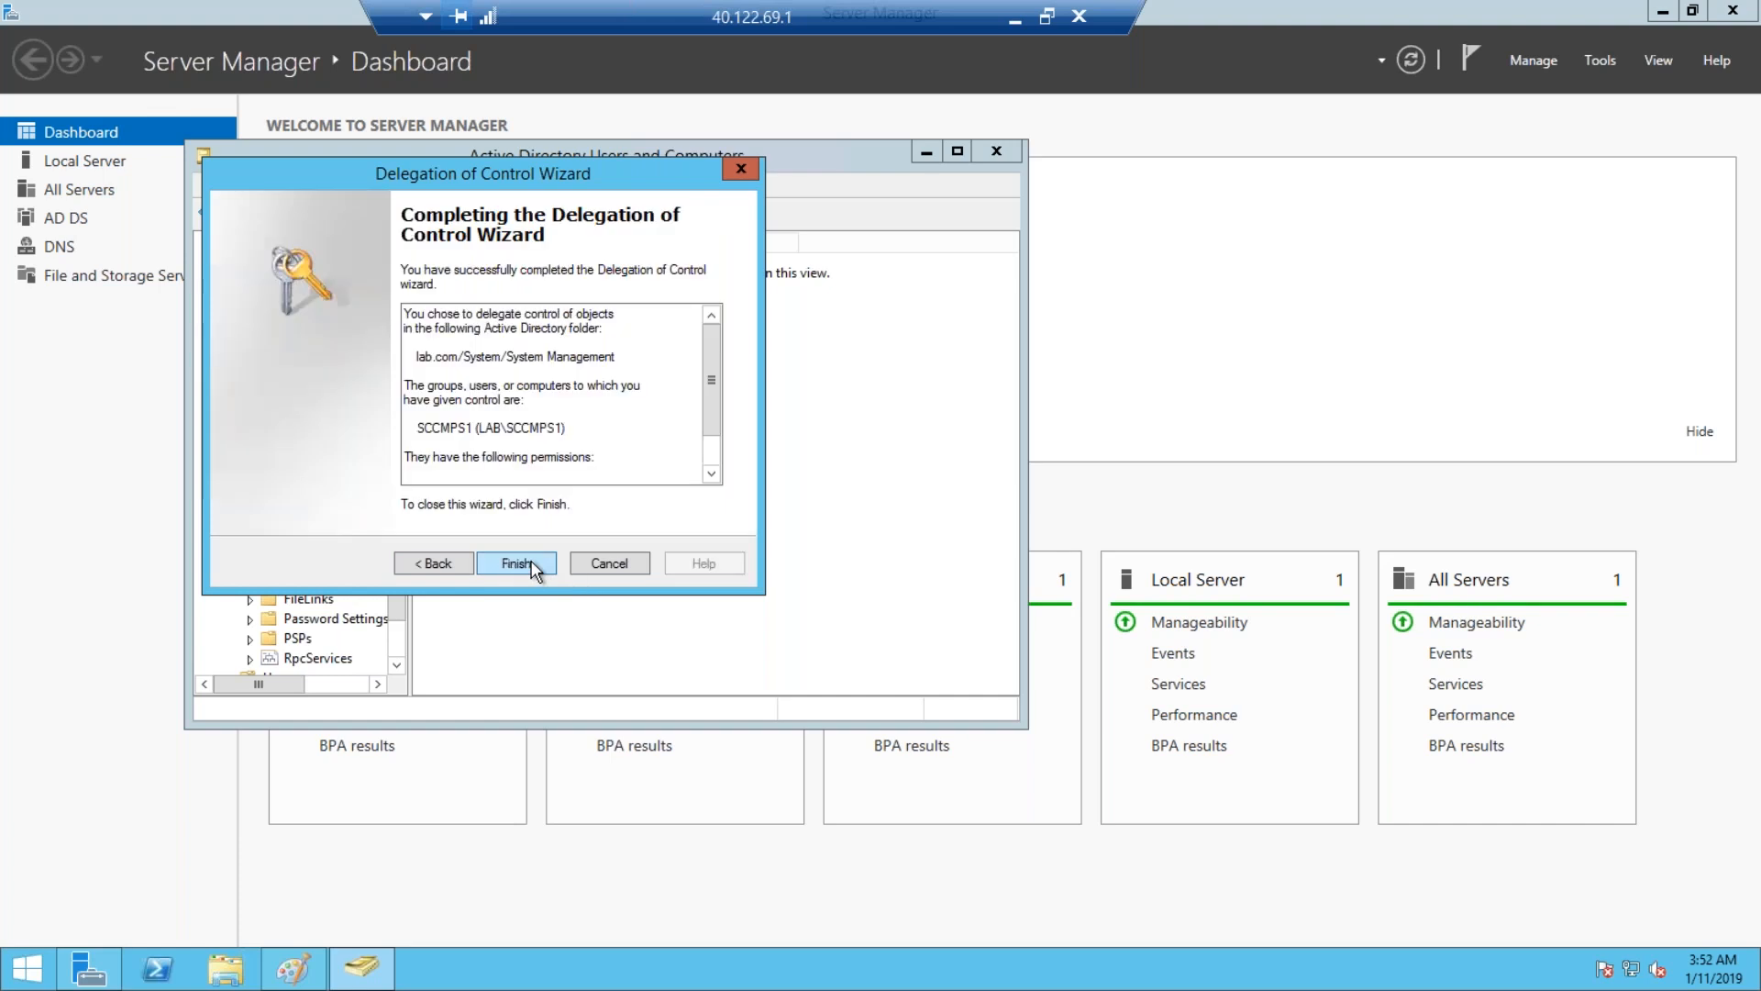
left_click(527, 565)
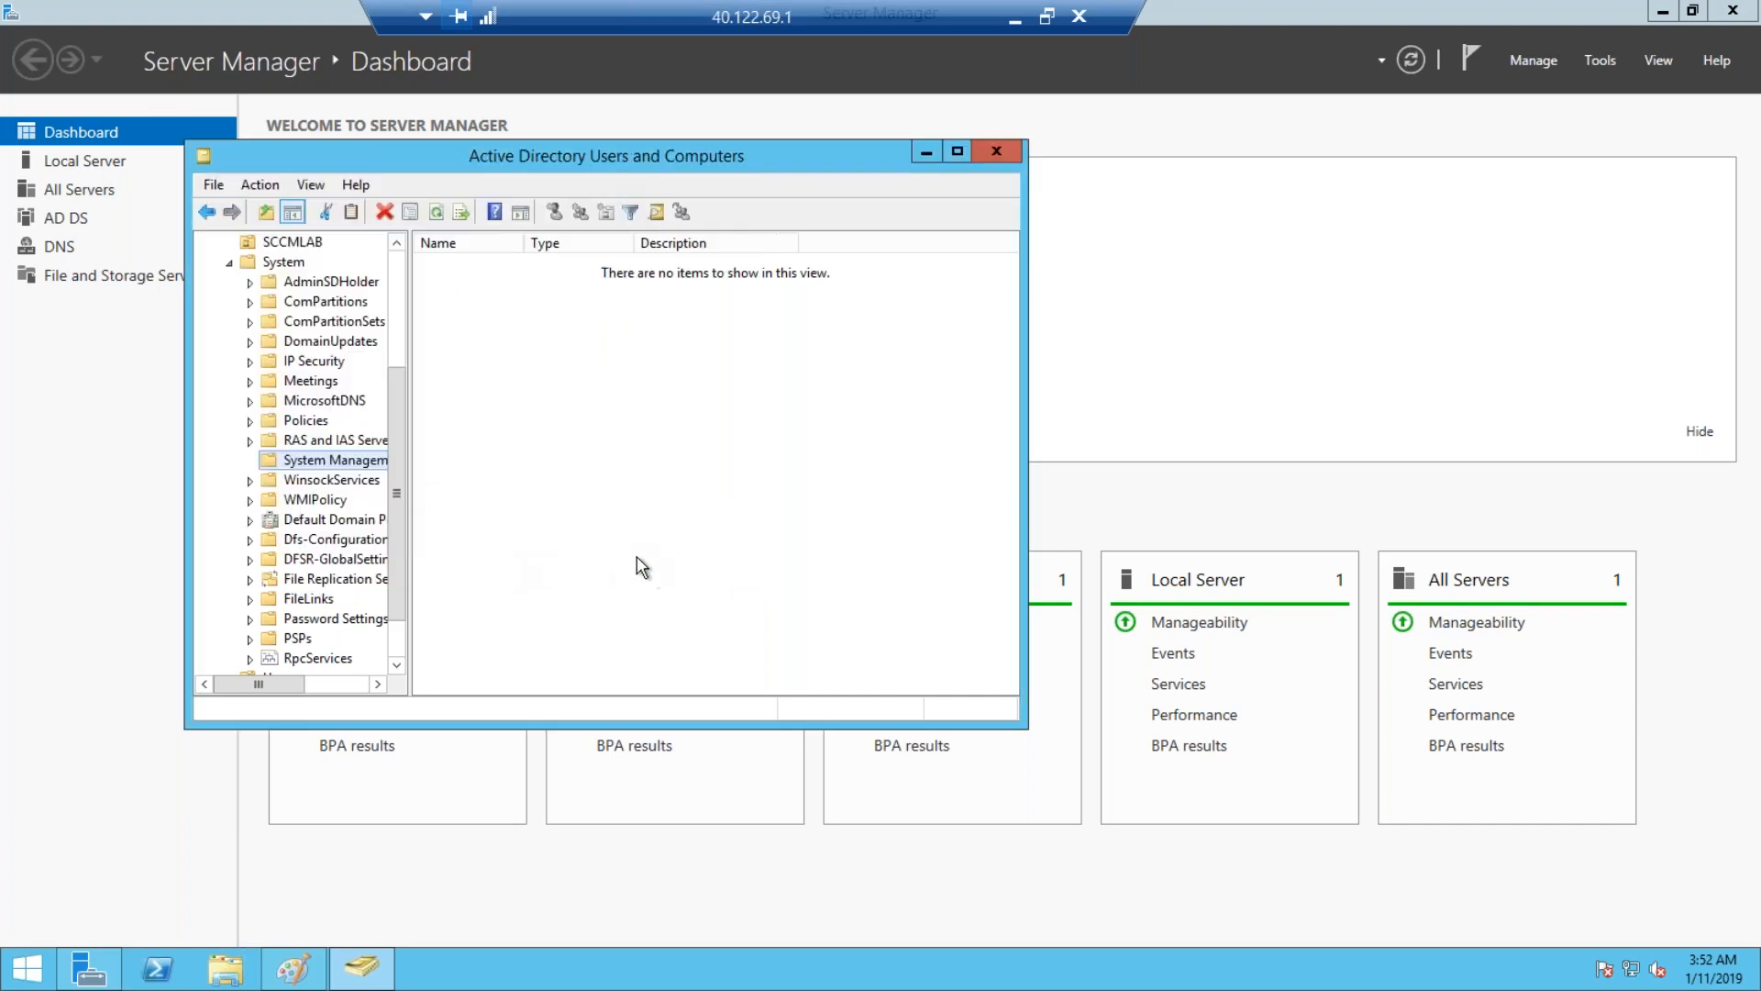
left_click(997, 151)
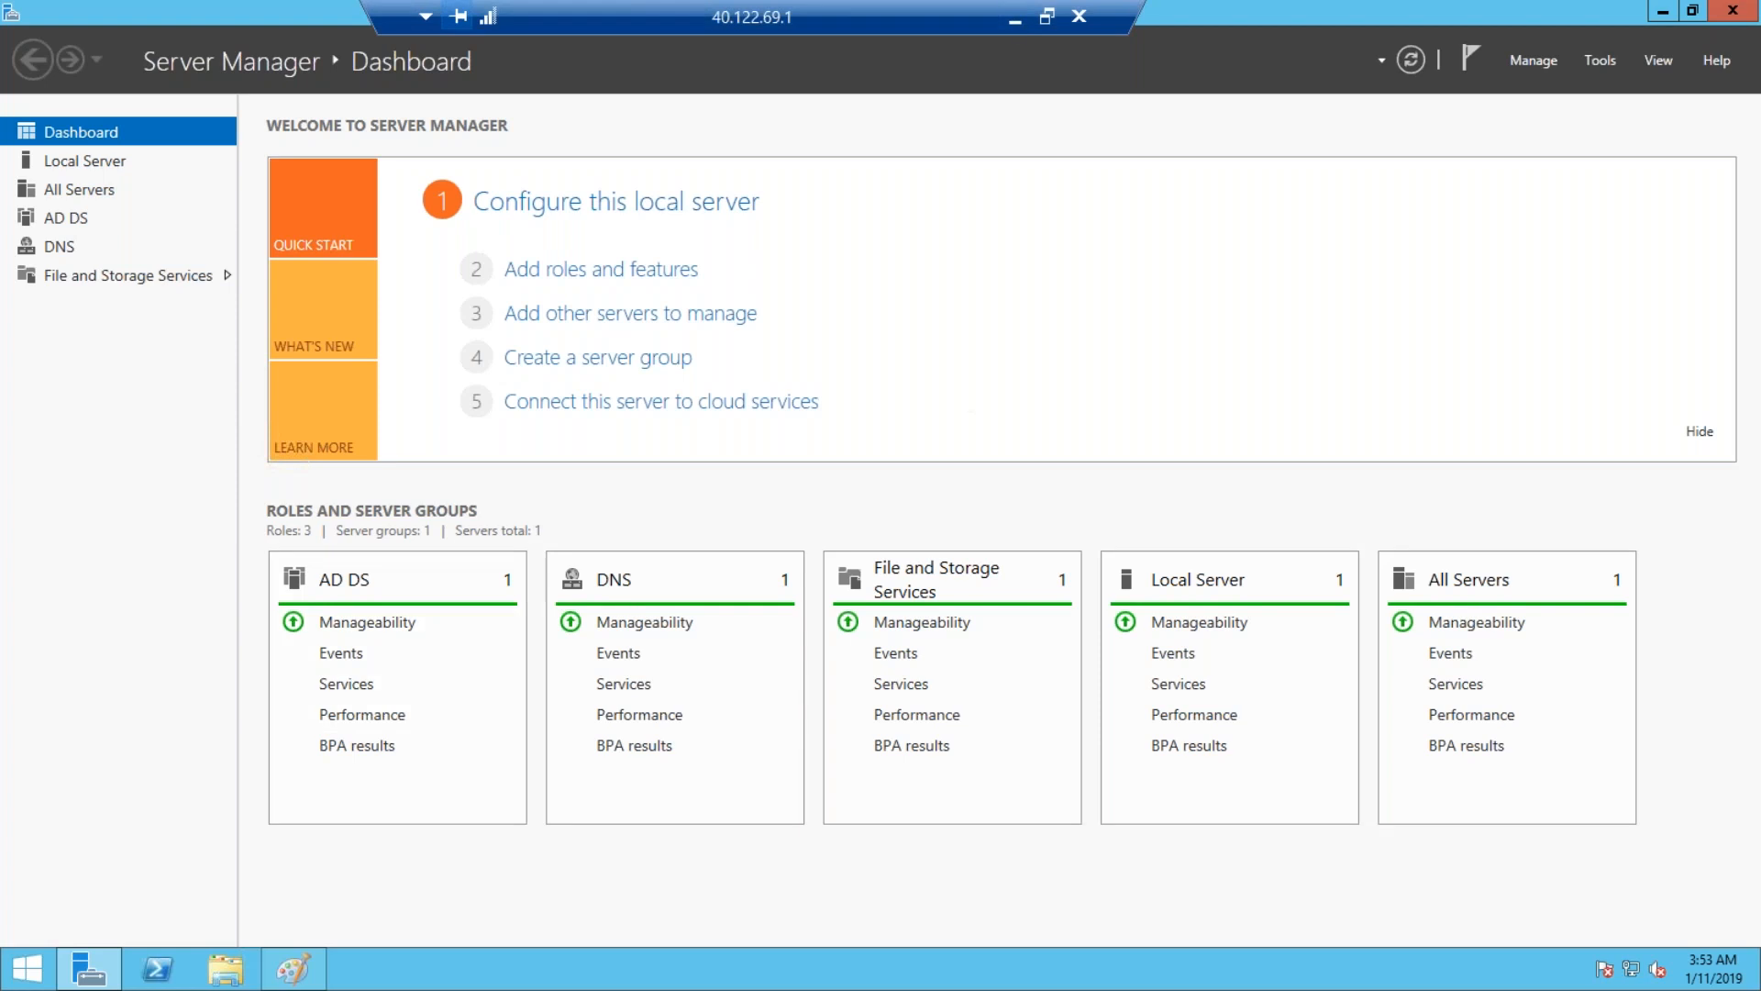
Minimize the DC session, switch to the SCCMPS1 remote session, and select SC_Configmgr_SCEP_1606 in the Downloads folder.
left_click(1014, 22)
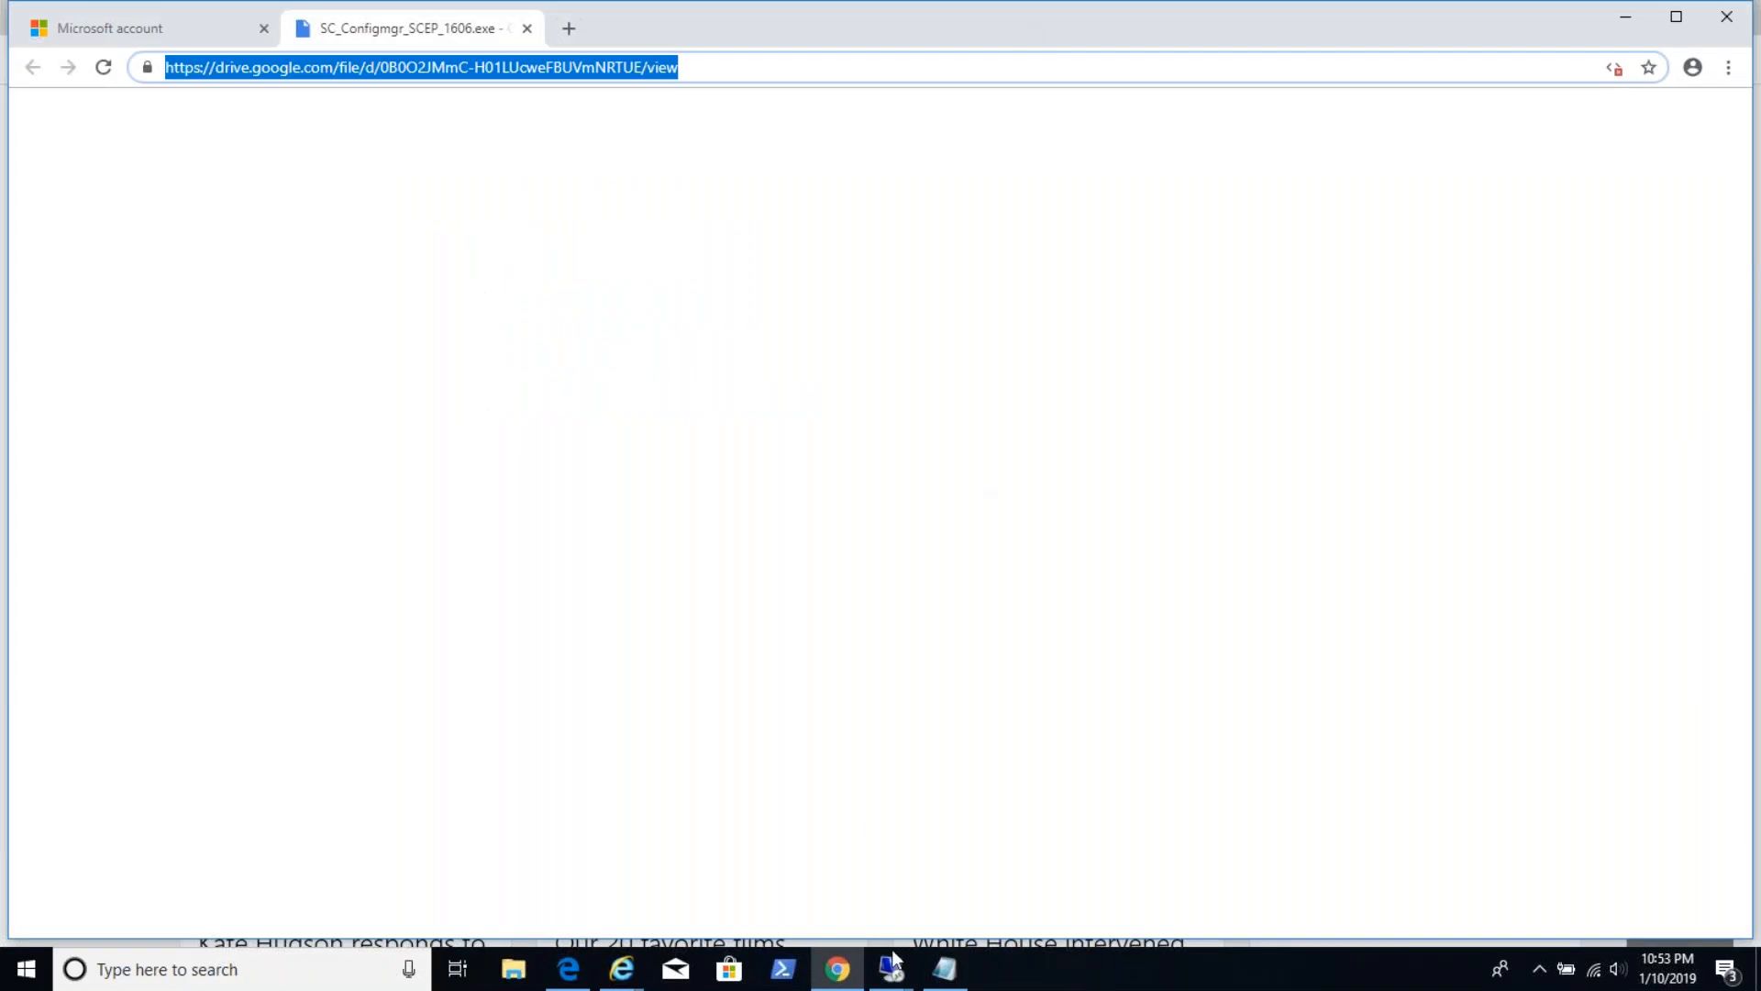
left_click(904, 984)
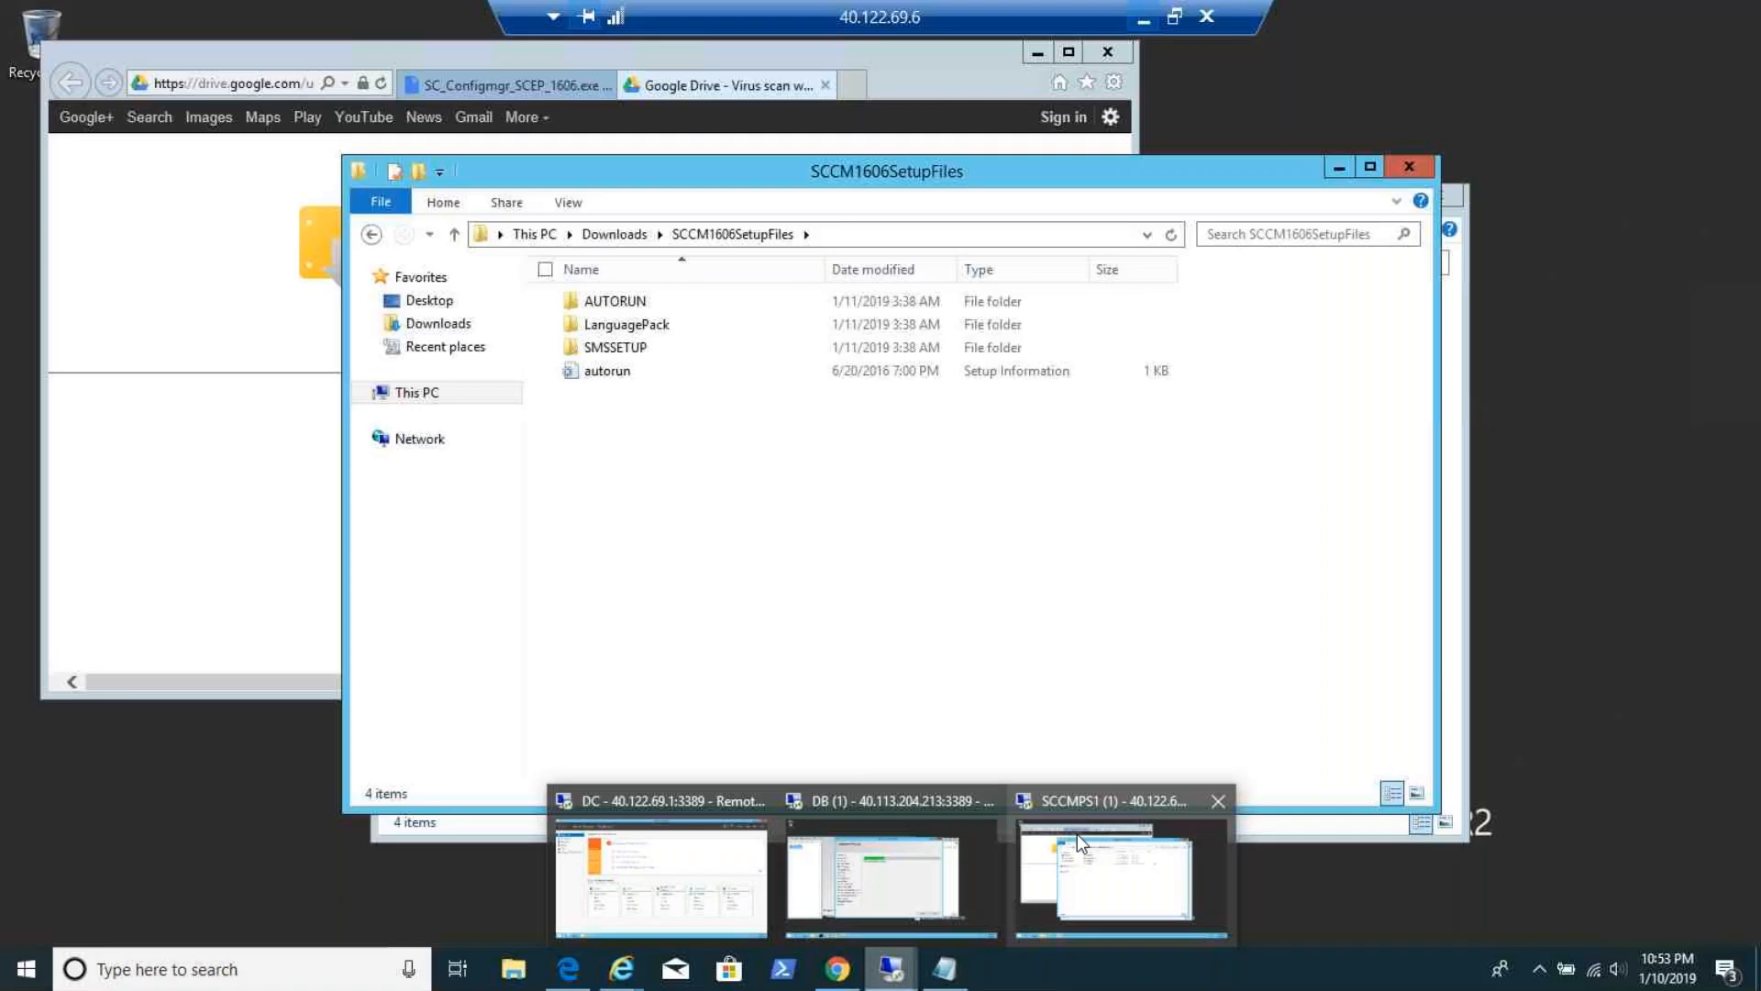
left_click(1077, 834)
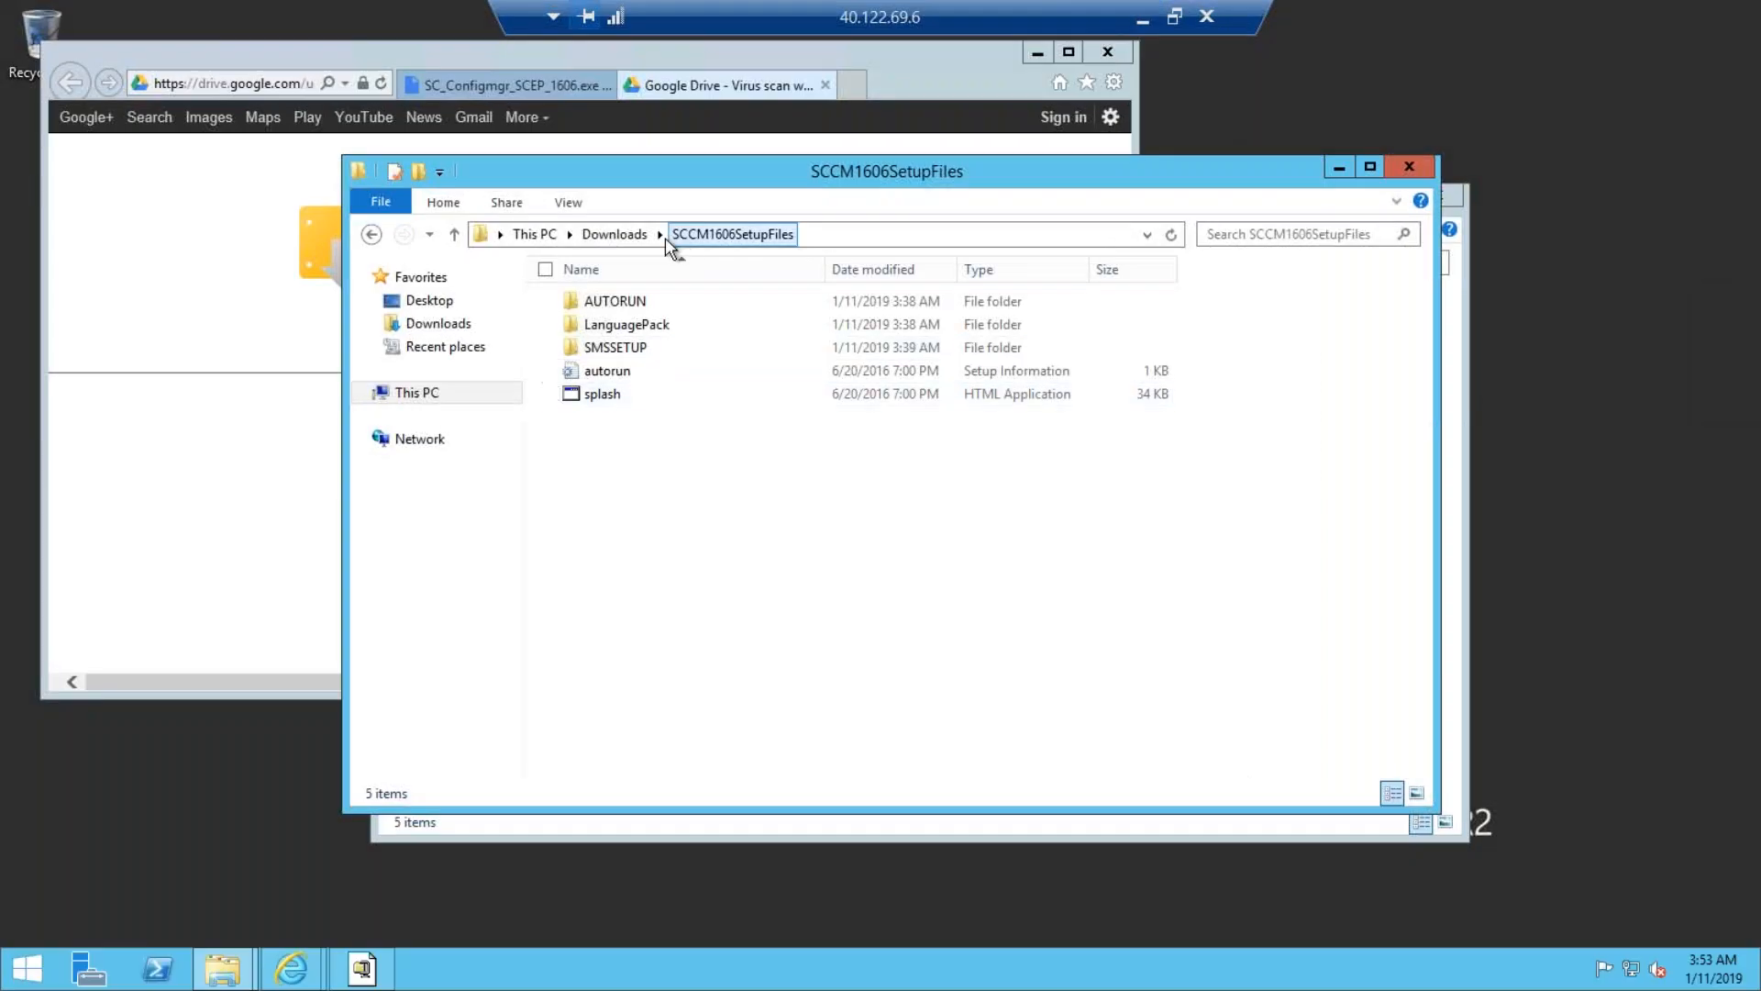
left_click(616, 233)
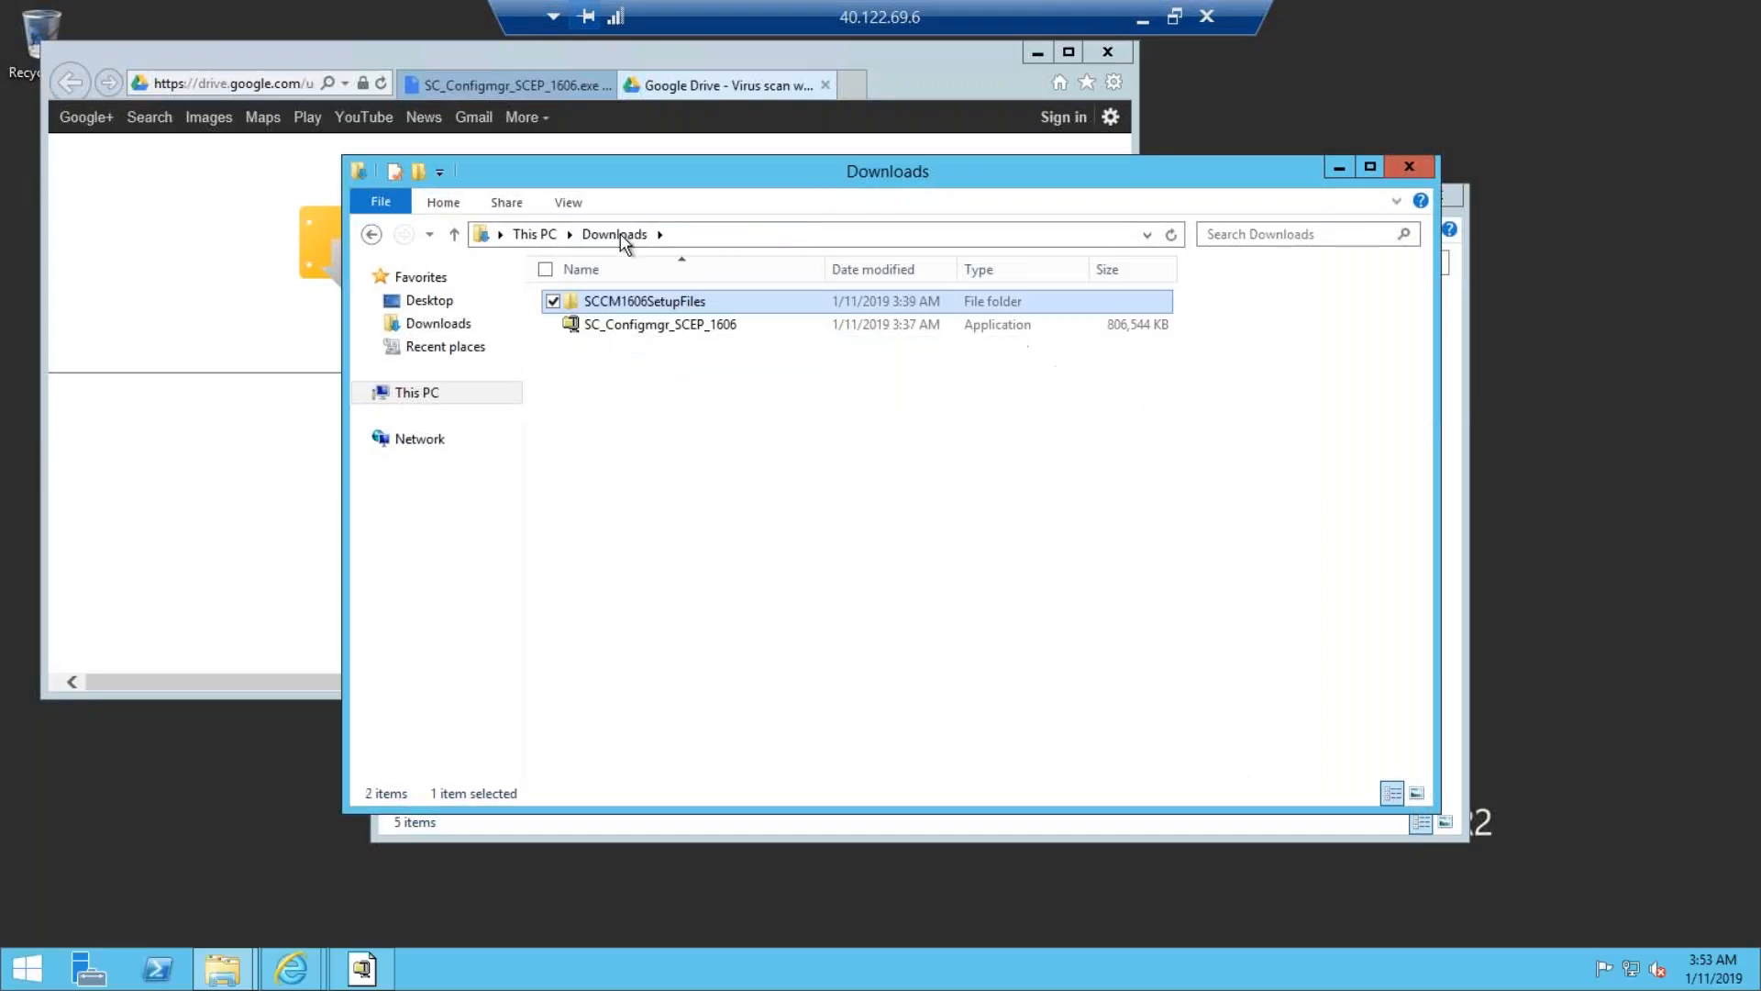
left_click(612, 326)
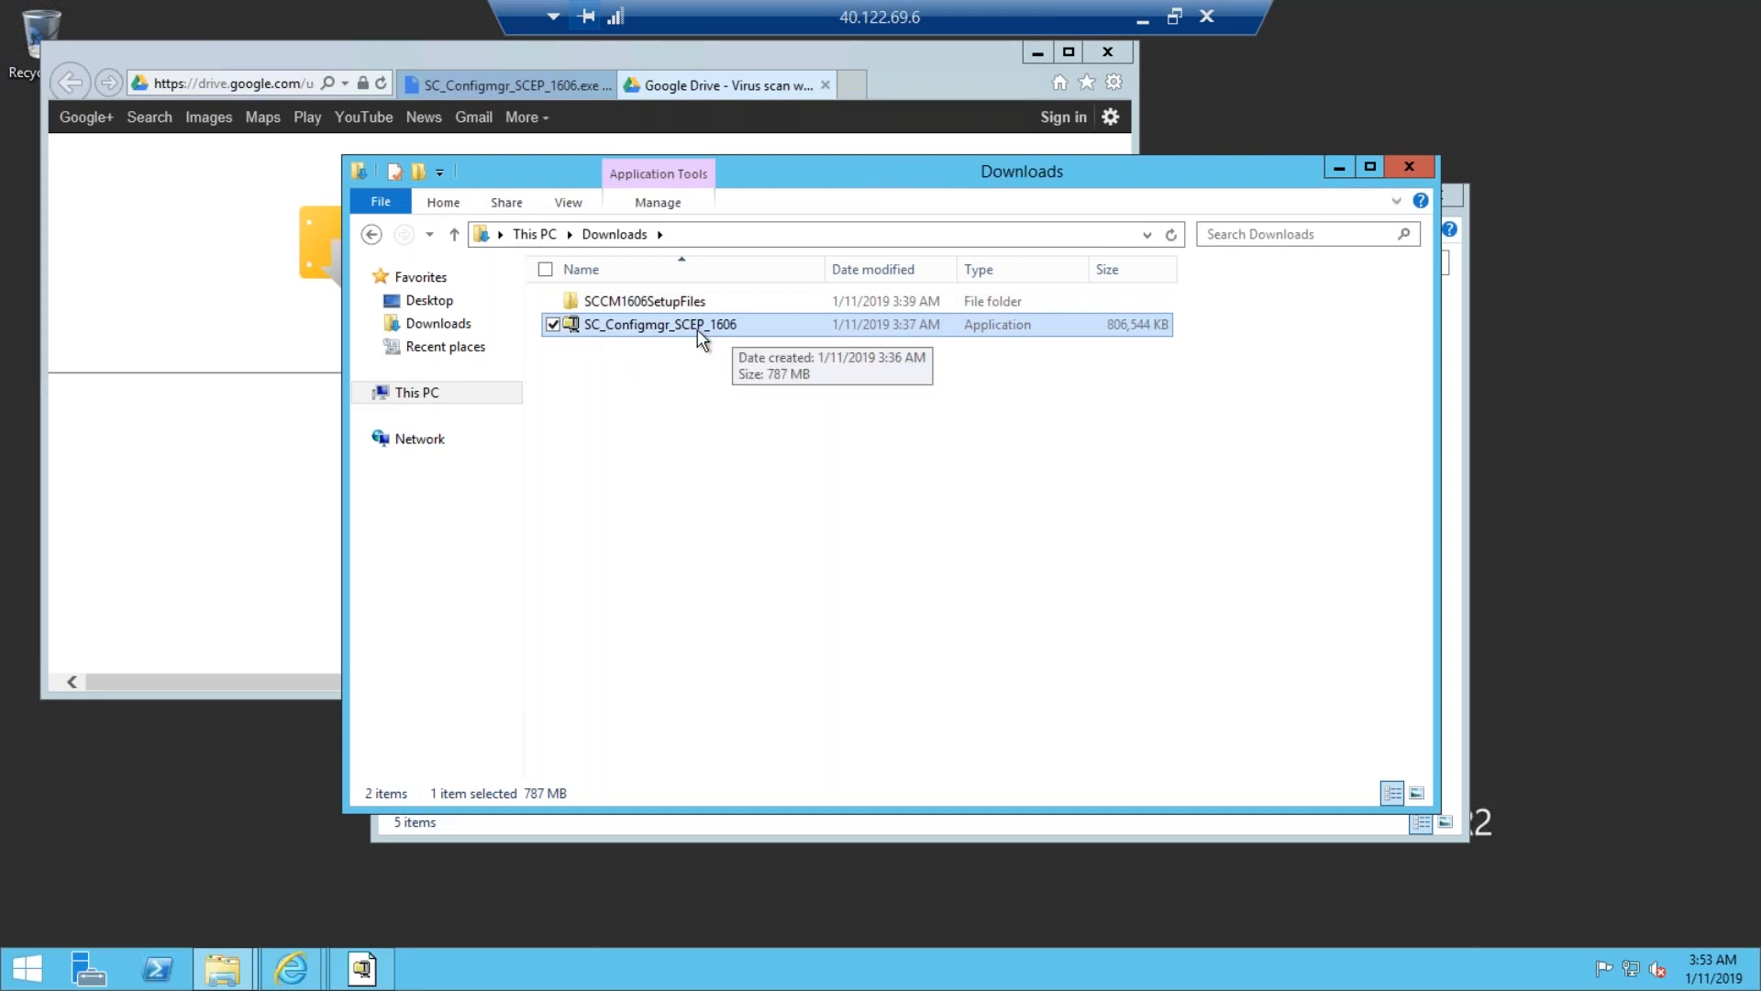
Bring up the finished WinZip Self-Extractor, acknowledge its completion message and close the extractor.
left_click(637, 303)
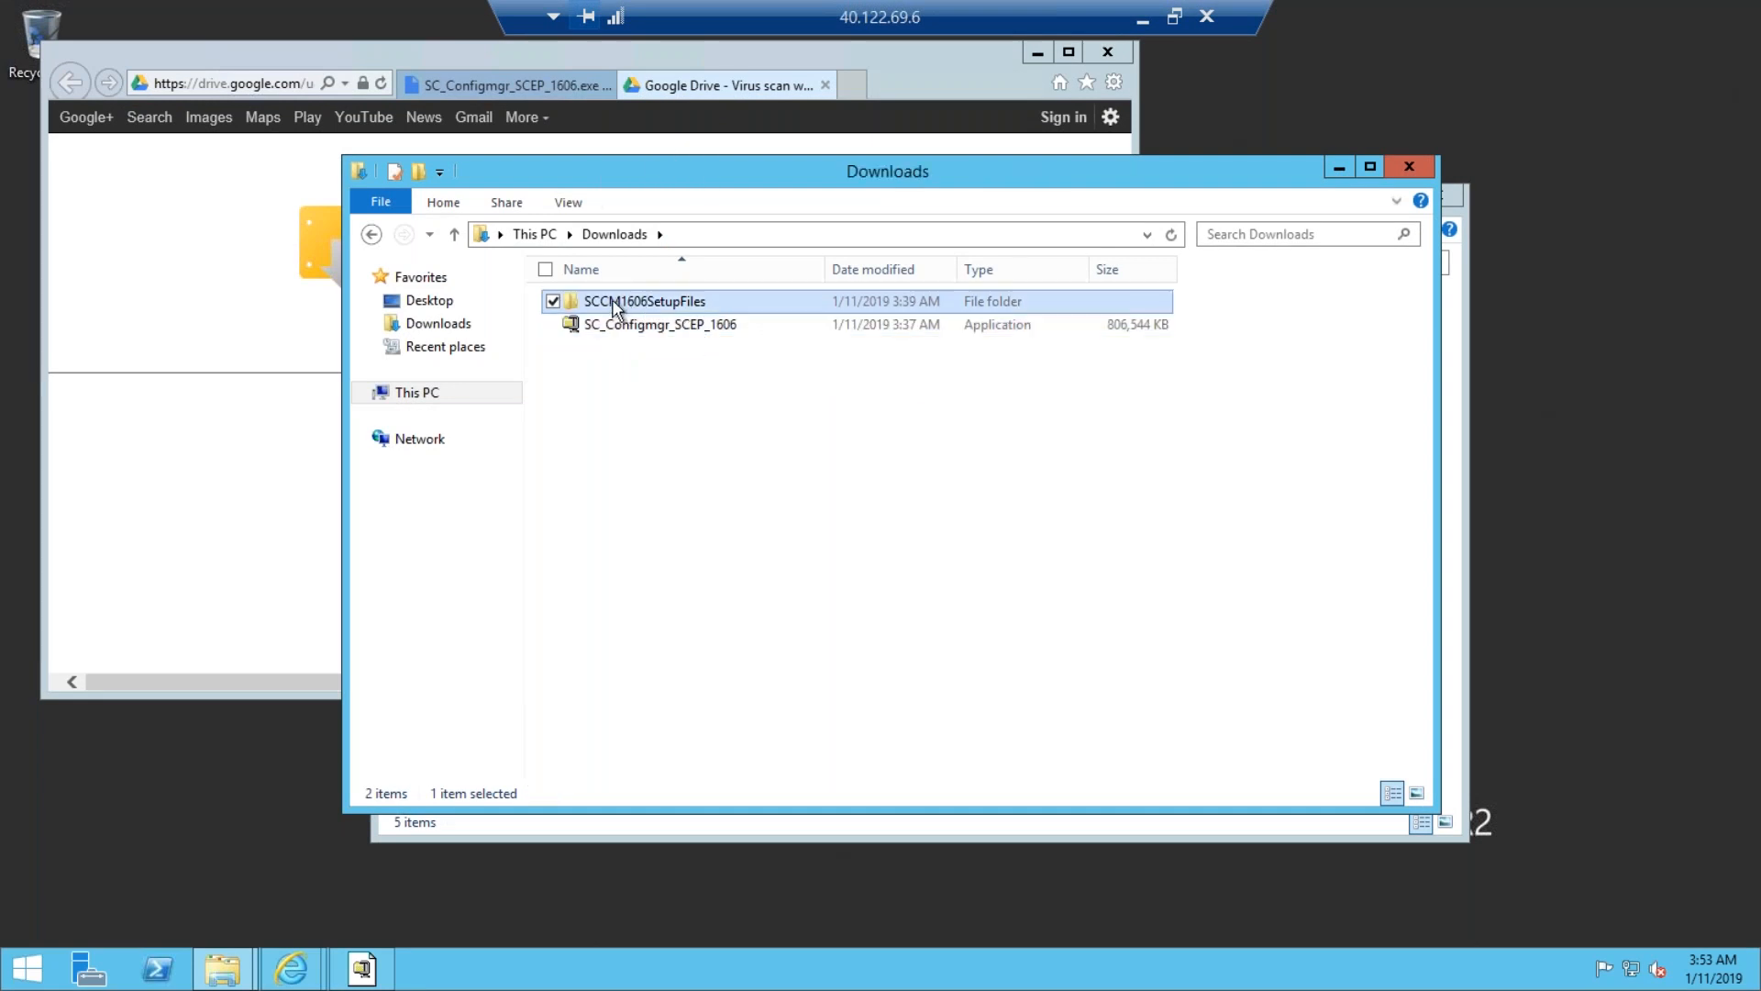
left_click(352, 972)
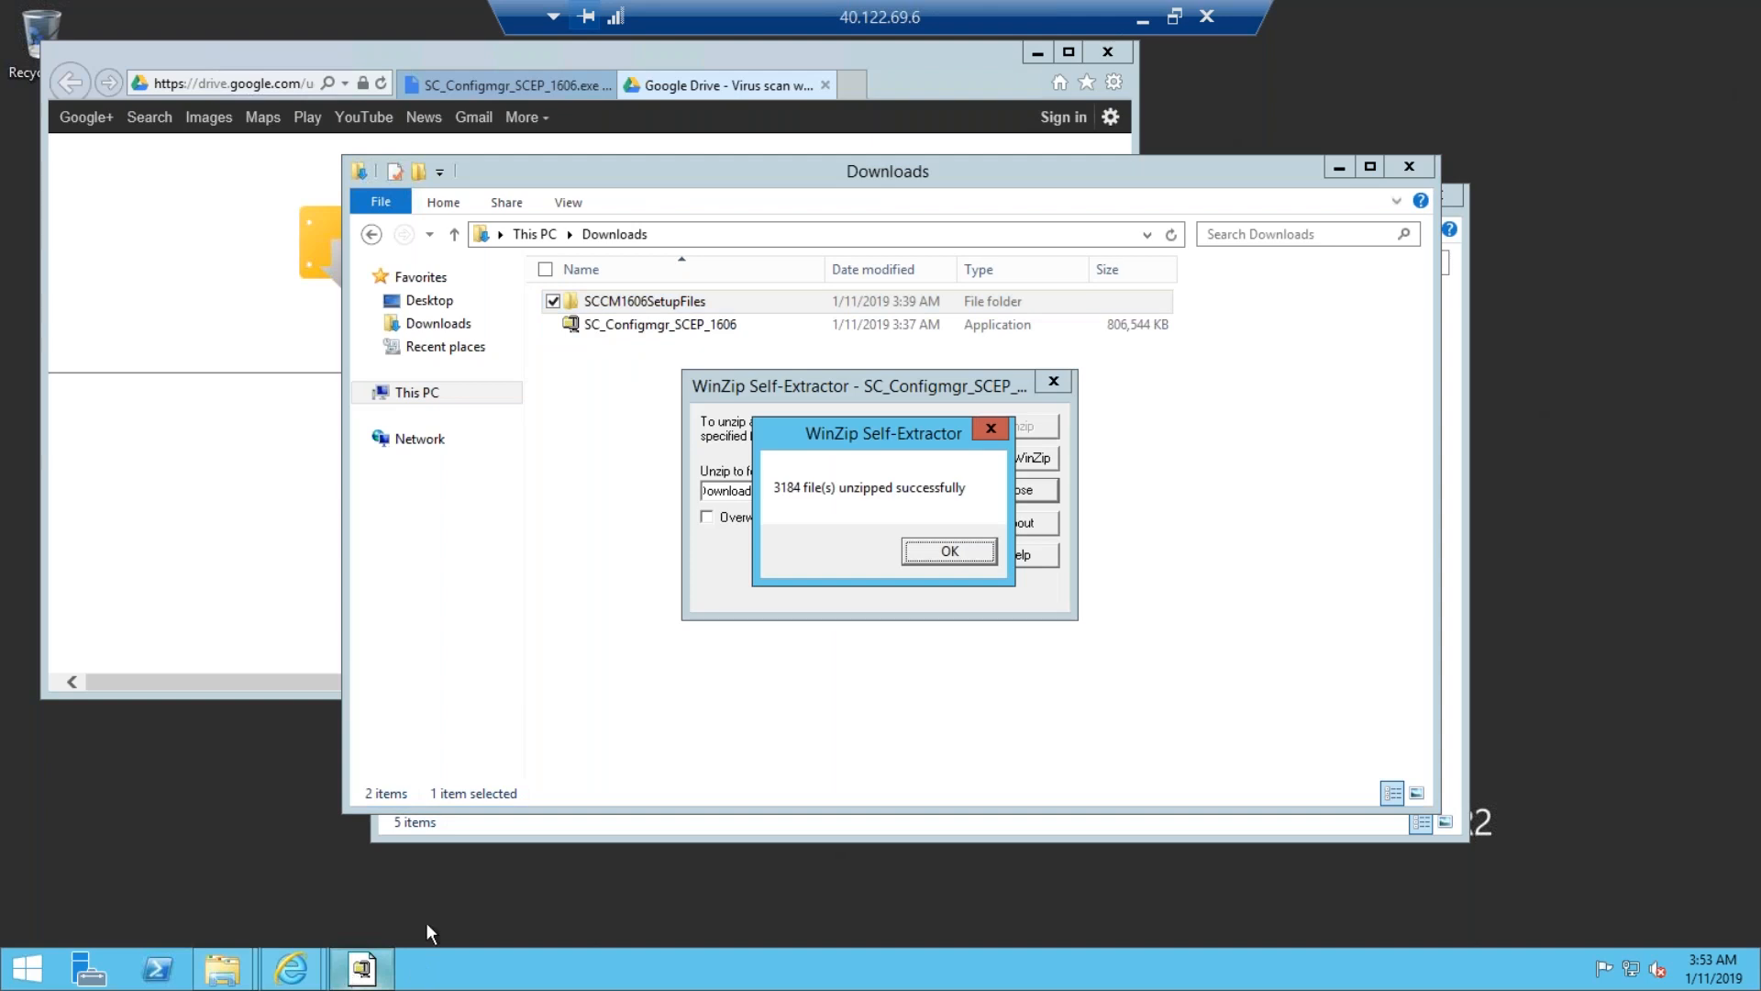
left_click(928, 548)
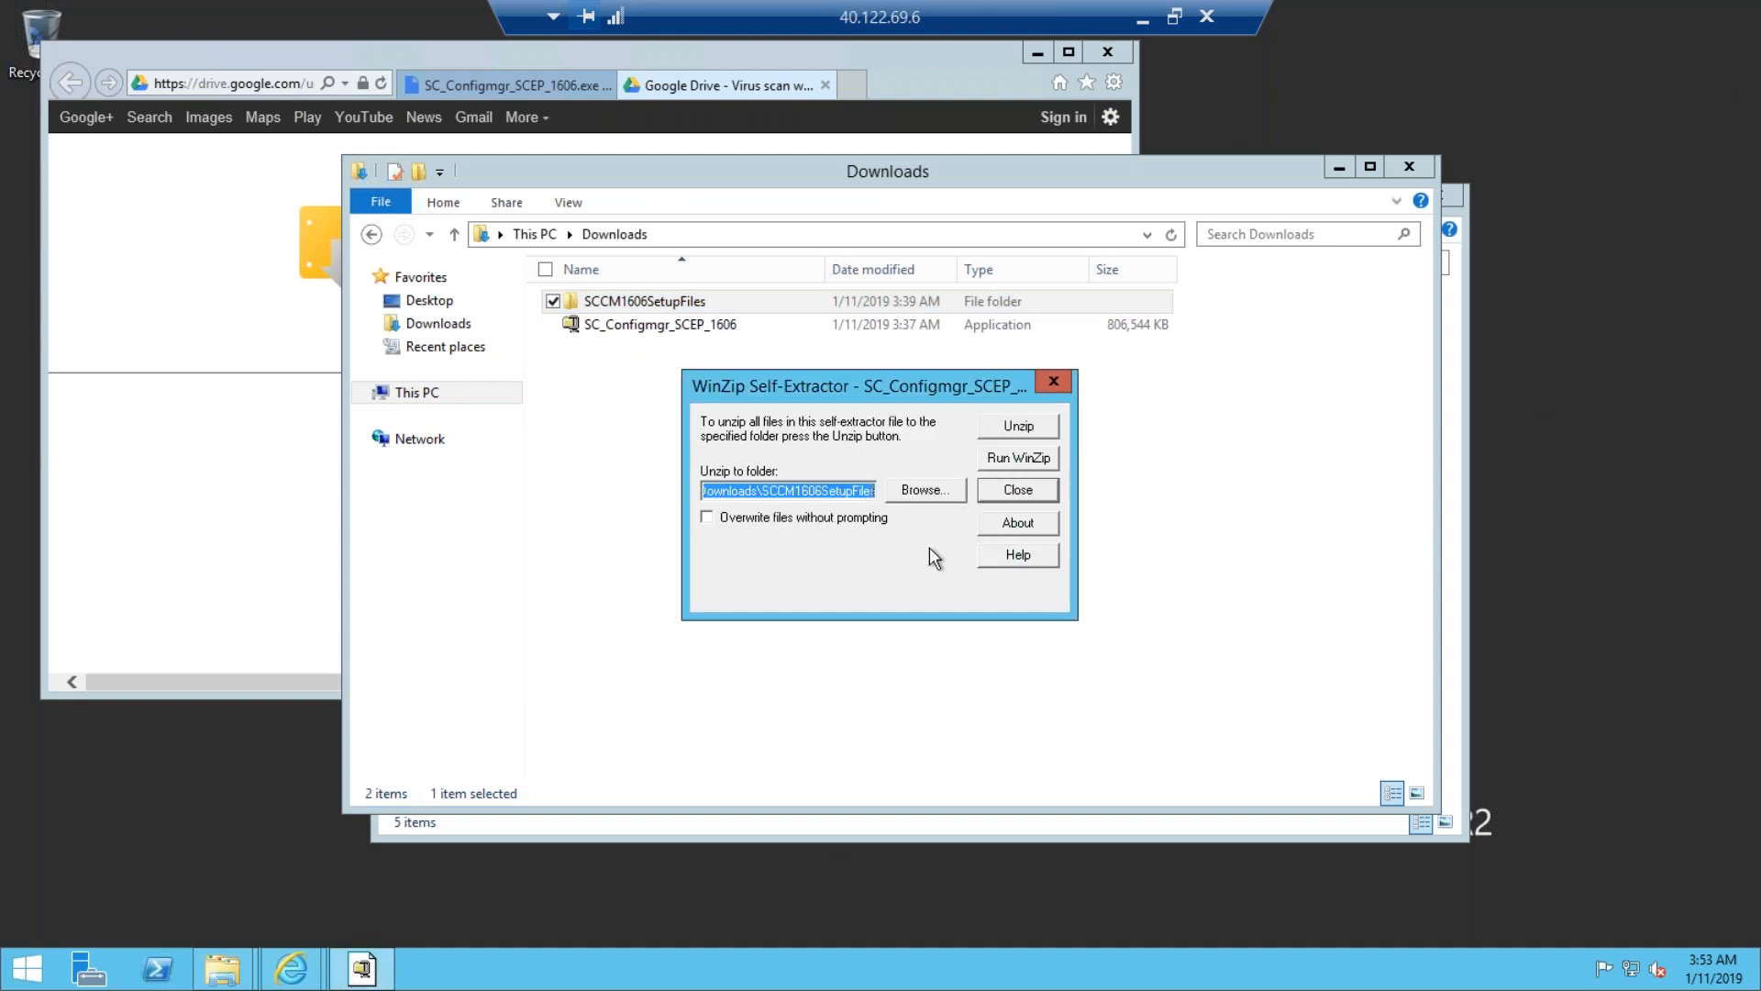
left_click(1051, 382)
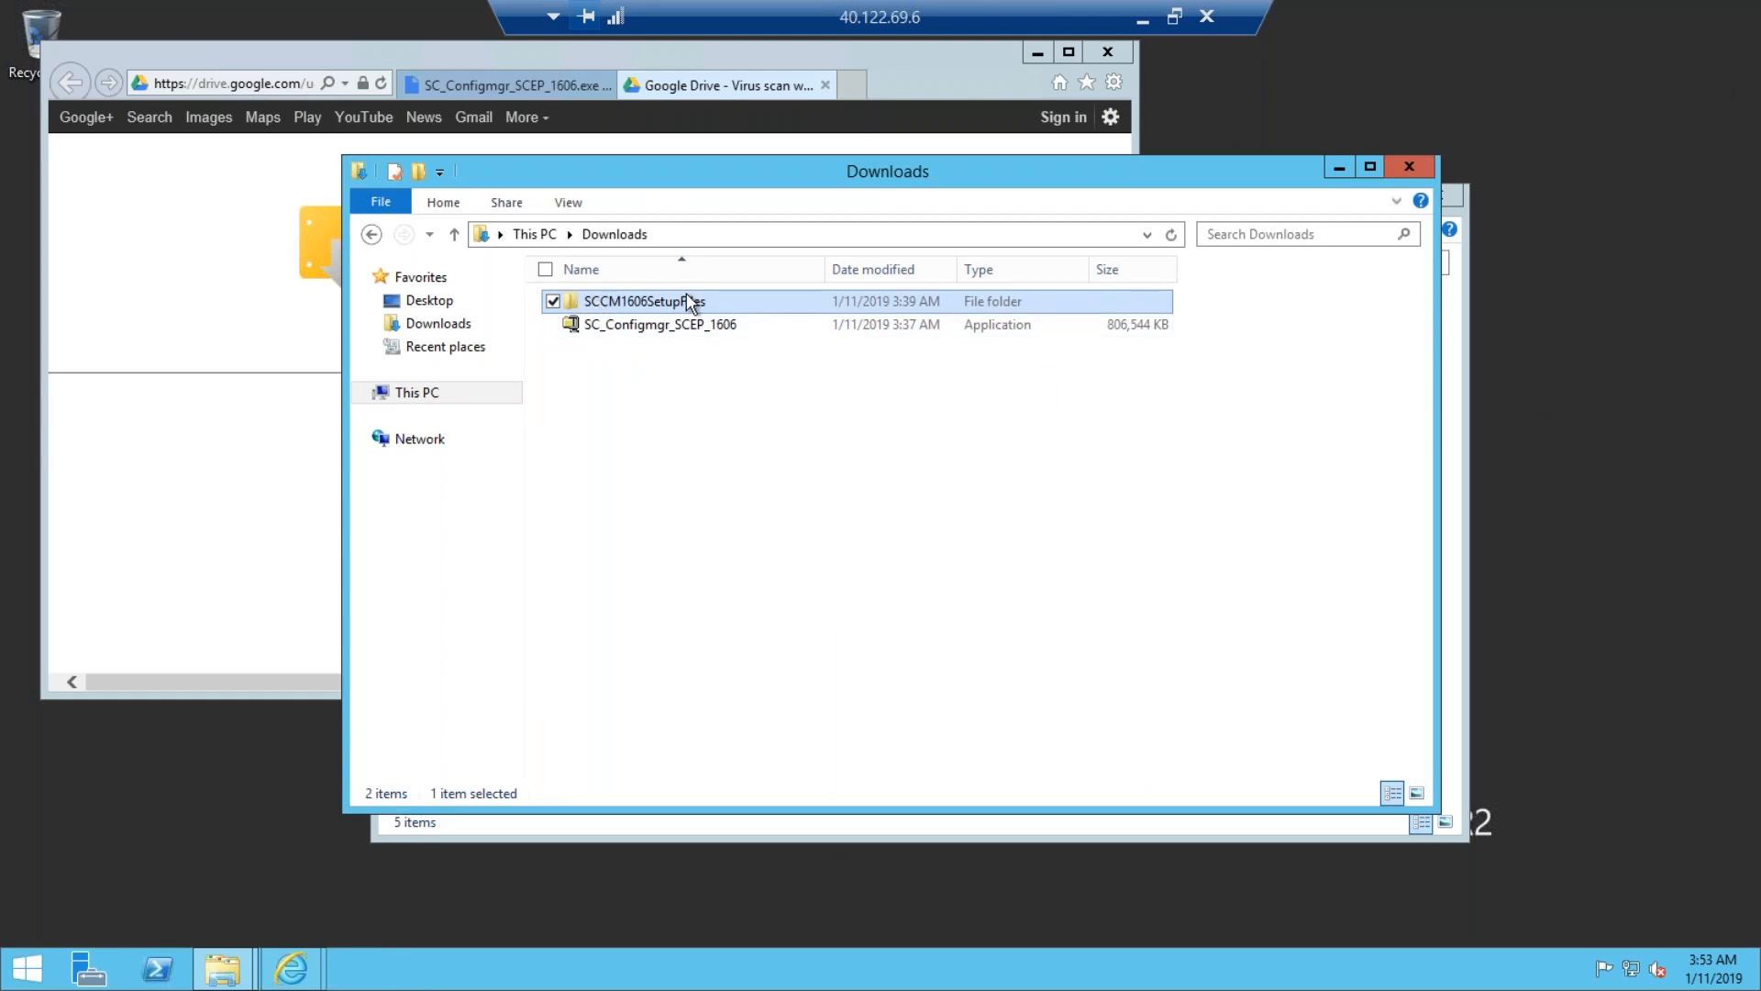
Copy the extadsch application from the SCCM1606SetupFiles\SMSSETUP\BIN\X64 folder.
double_click(639, 305)
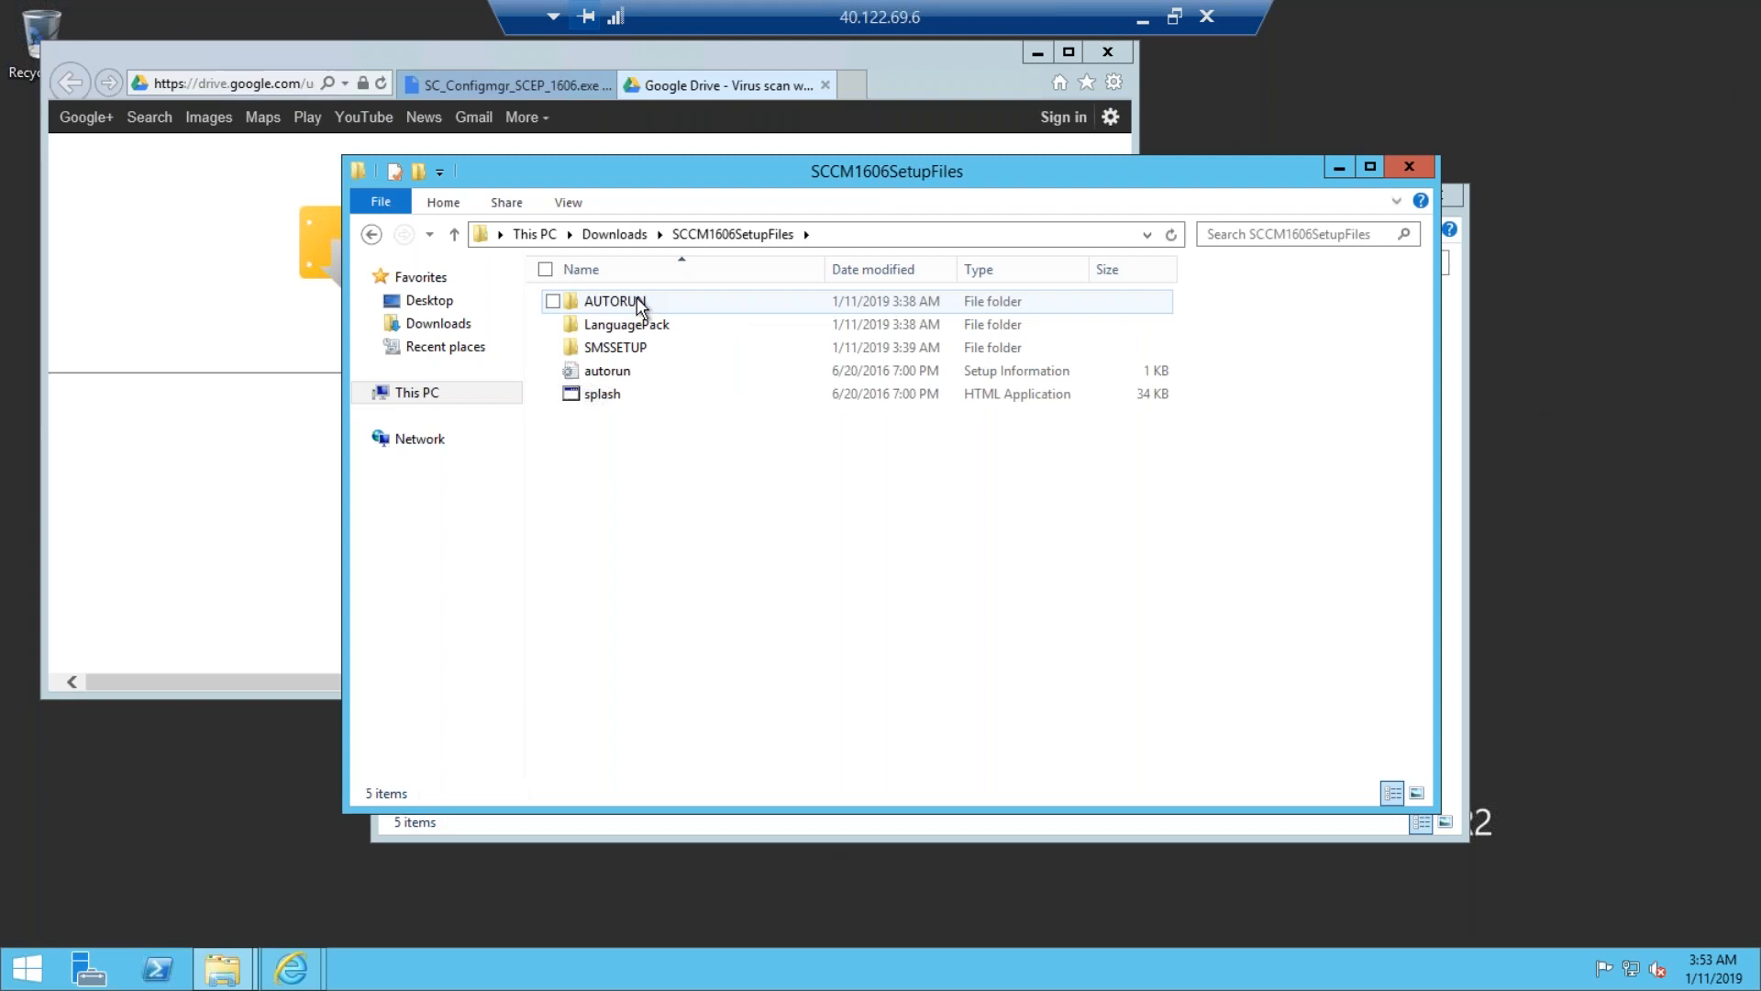
left_click(619, 349)
double_click(620, 349)
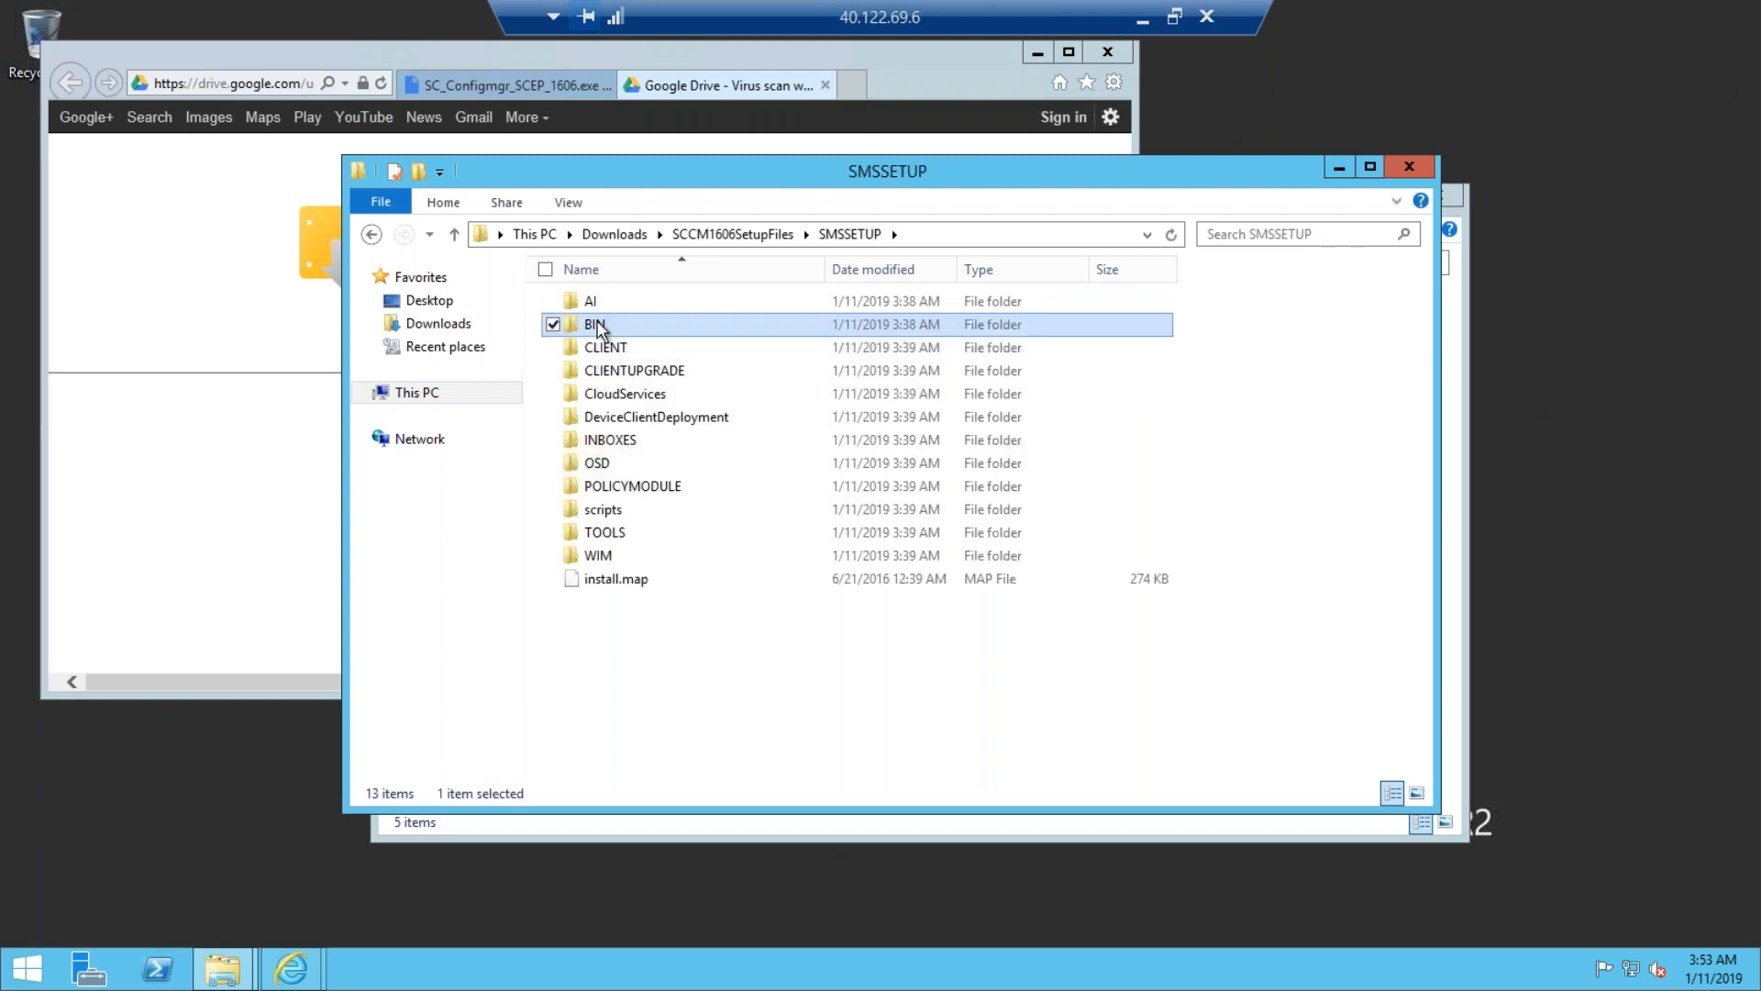
double_click(594, 325)
double_click(596, 325)
left_click(609, 376)
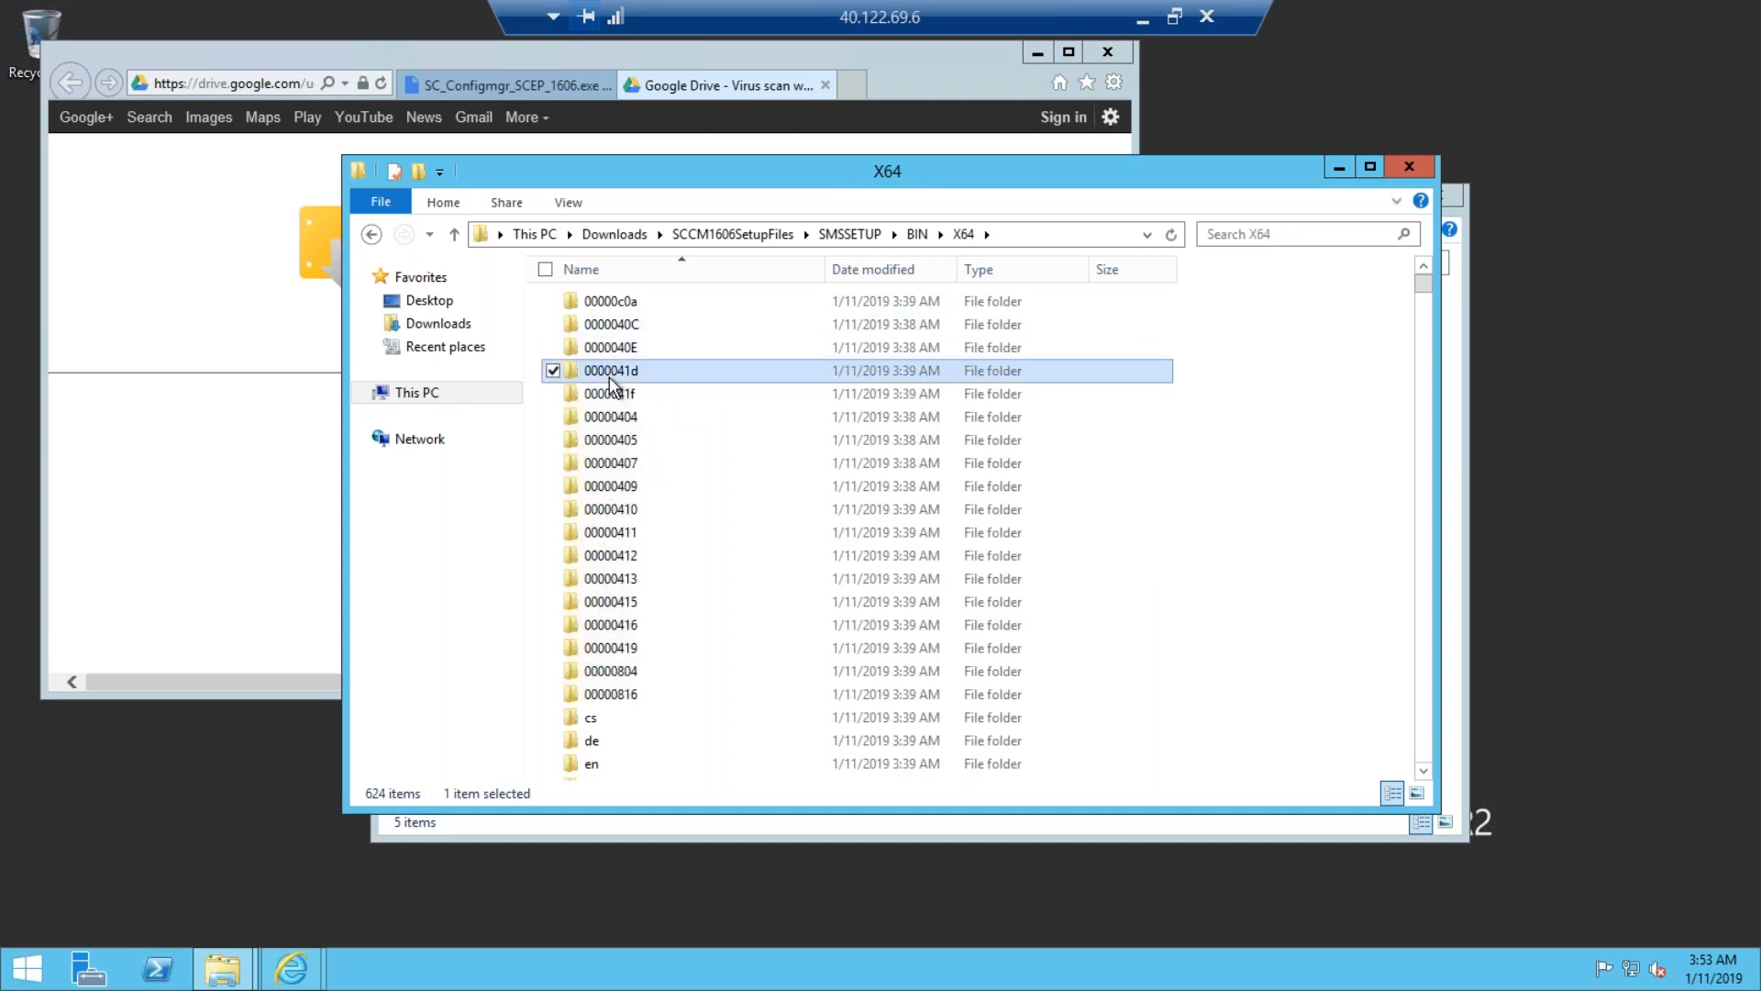
key("e")
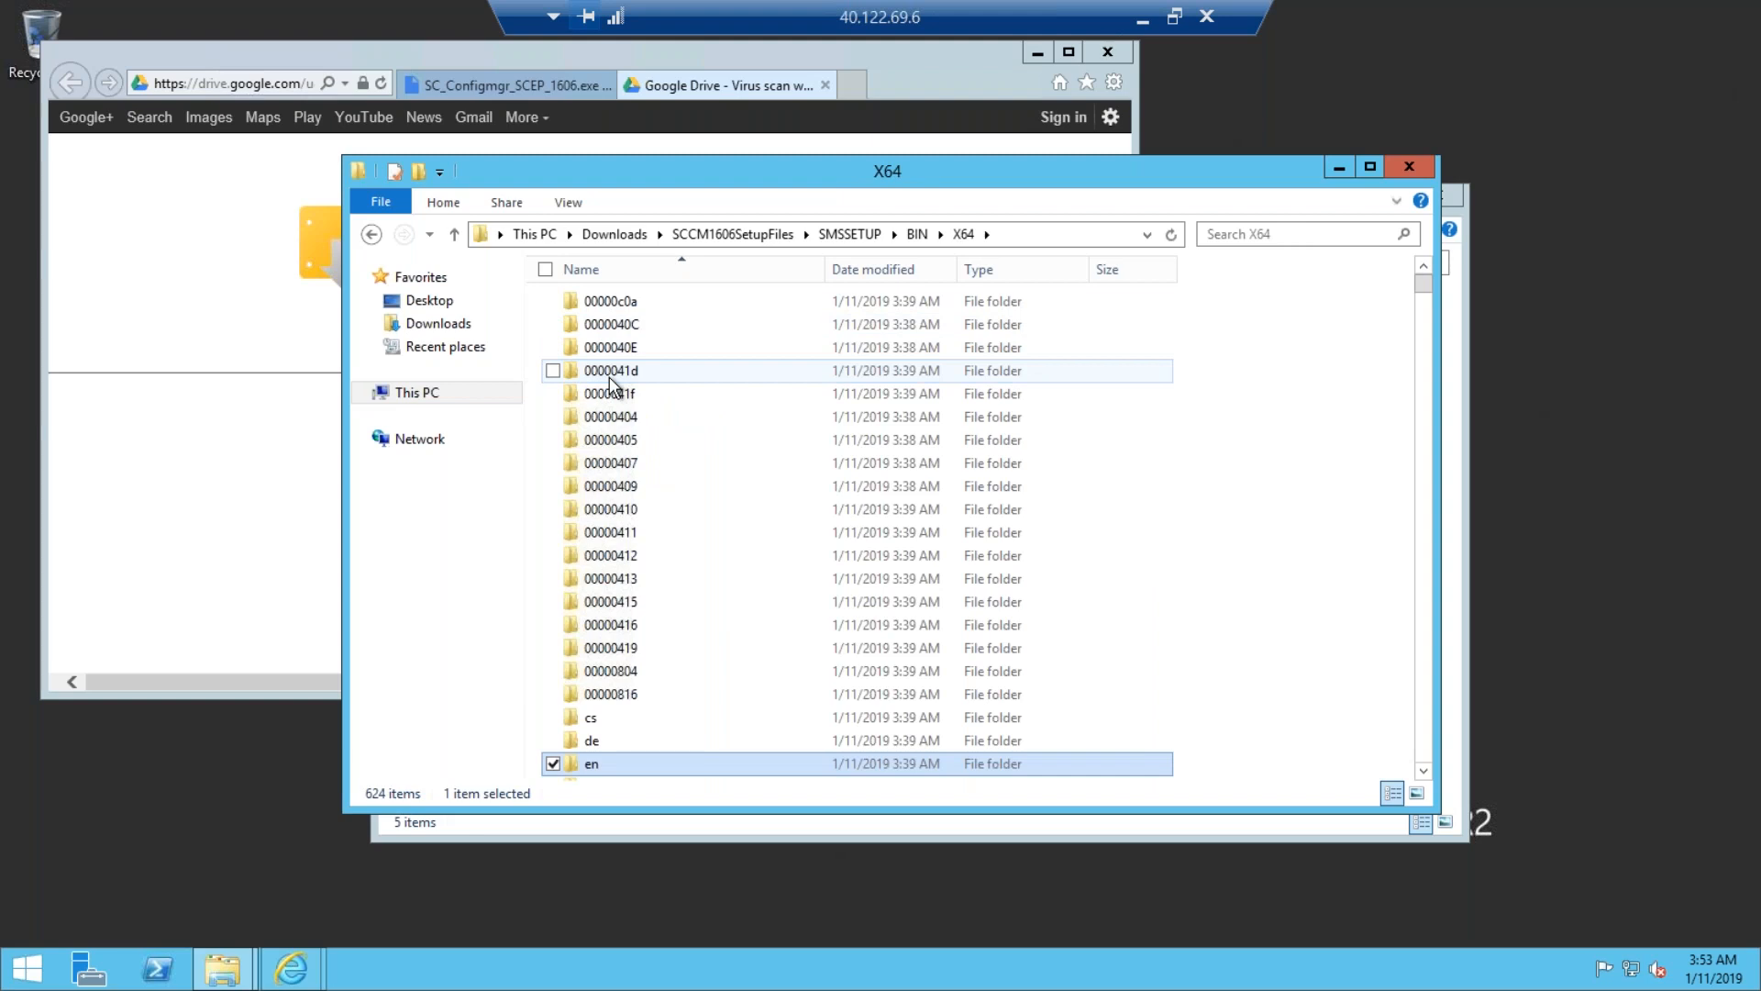
key("x")
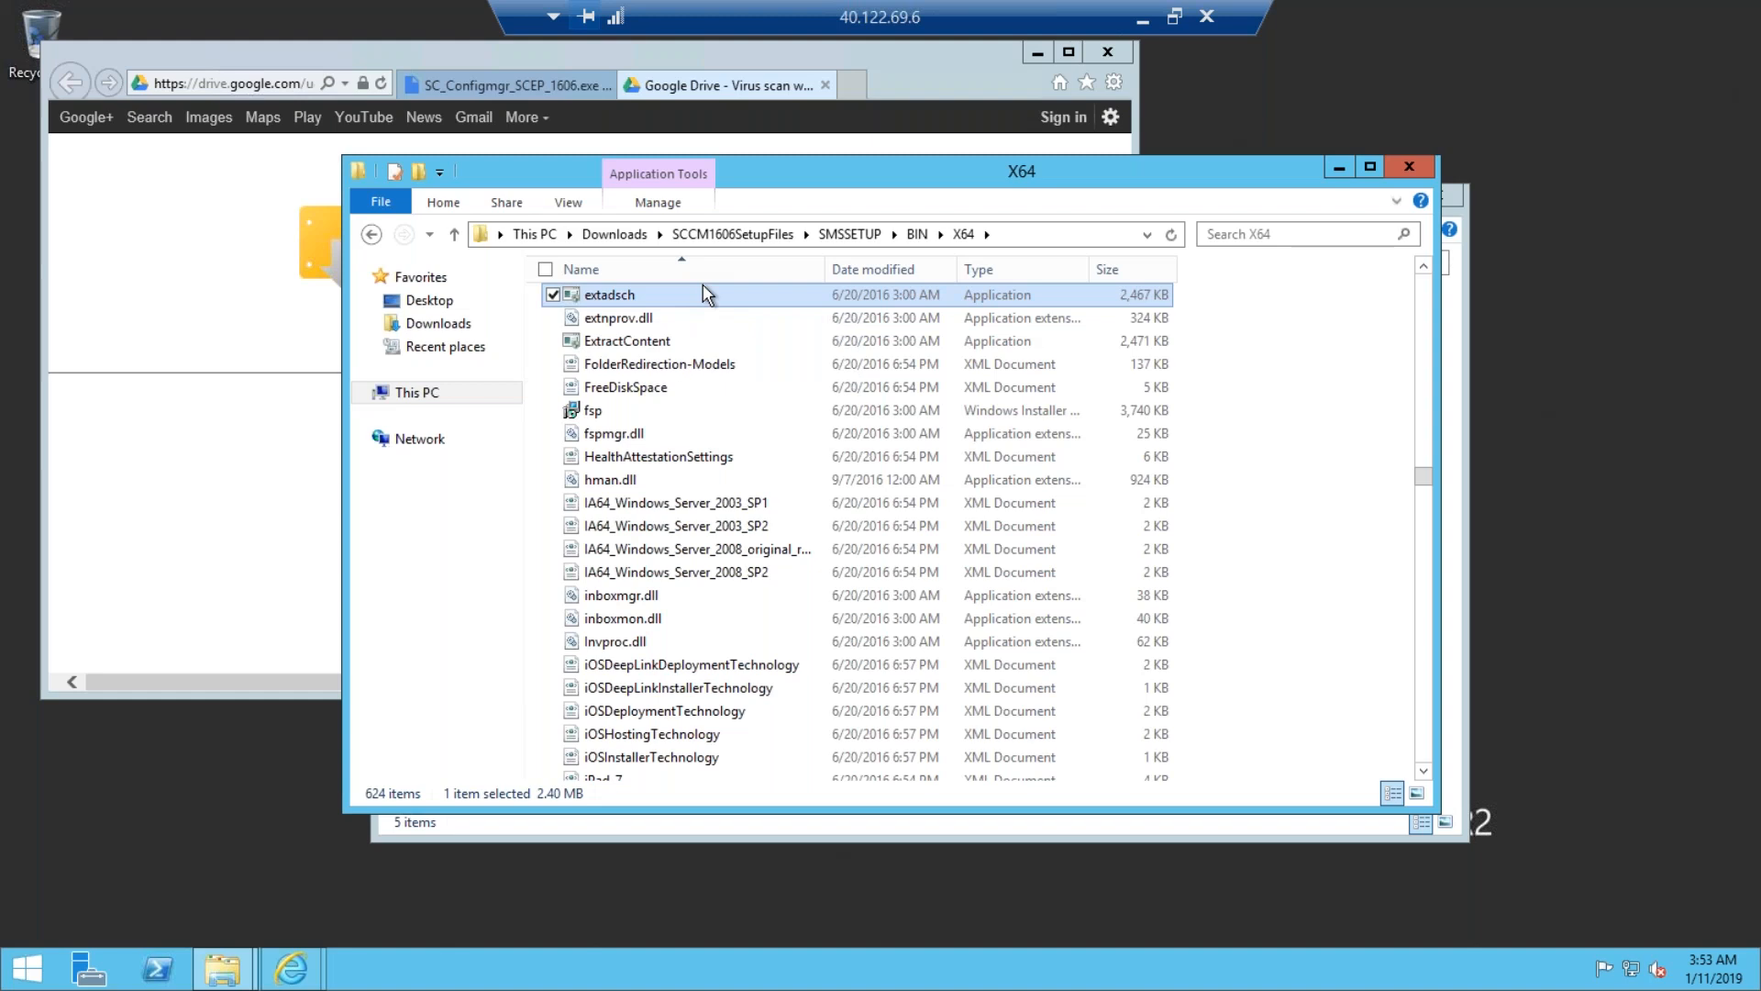
right_click(702, 283)
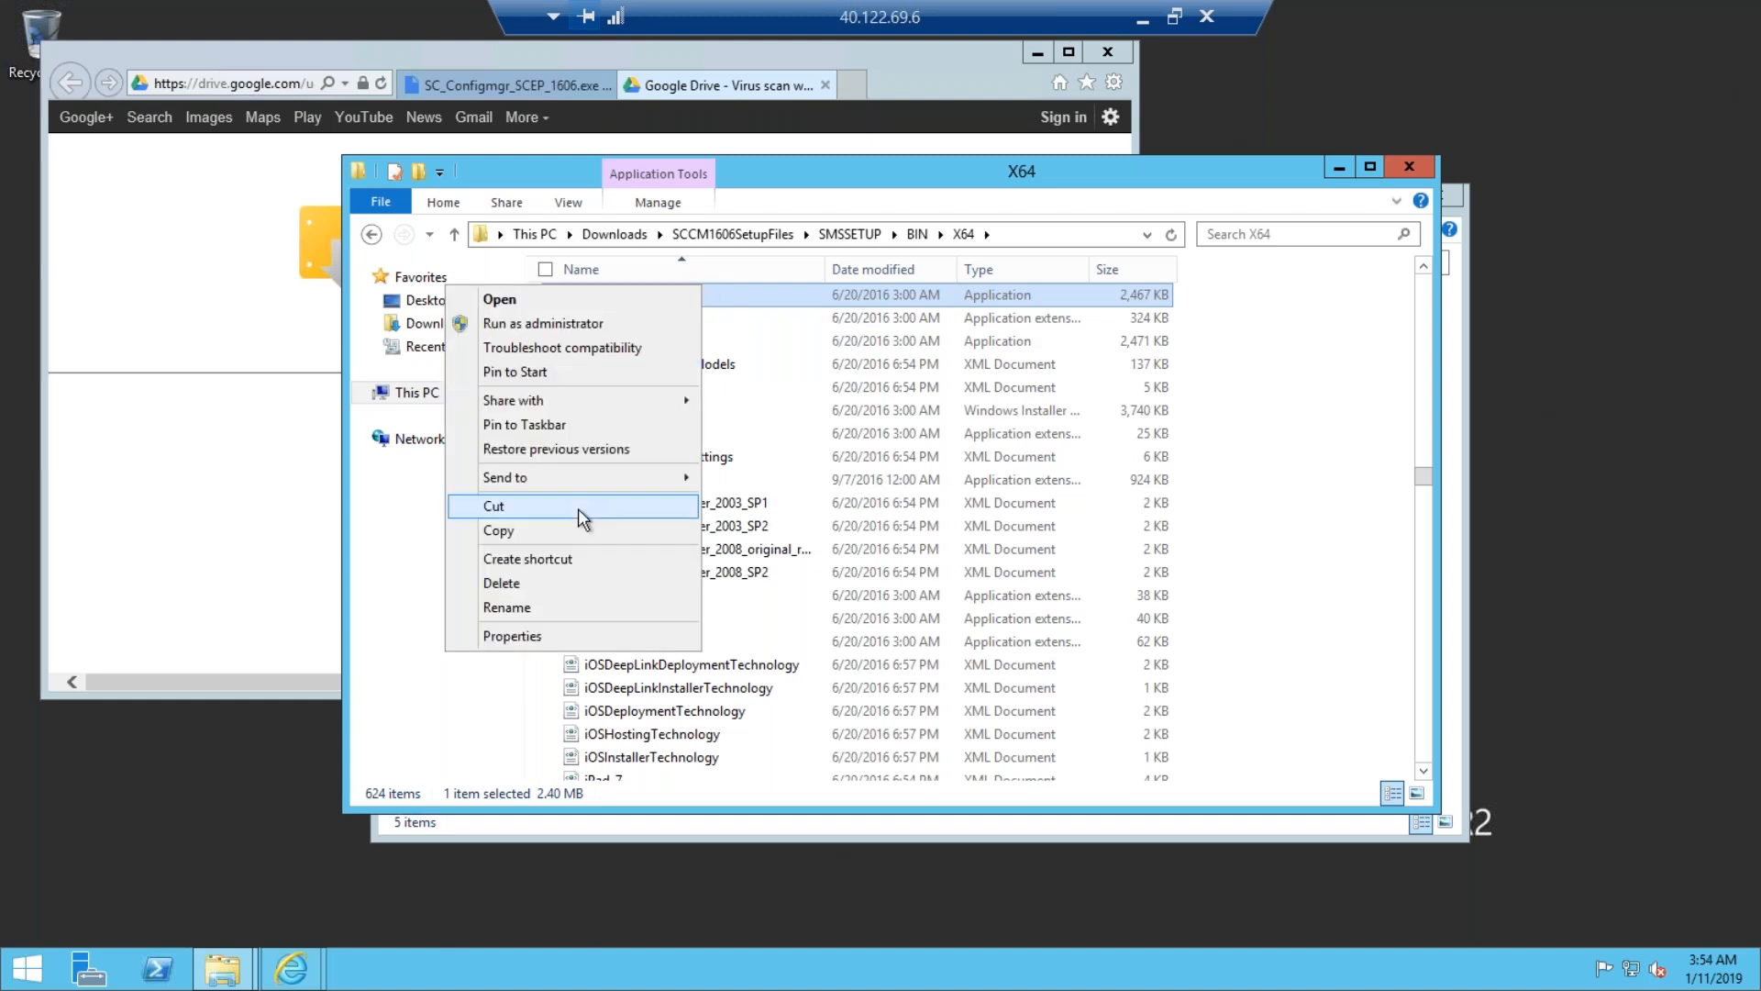
left_click(512, 530)
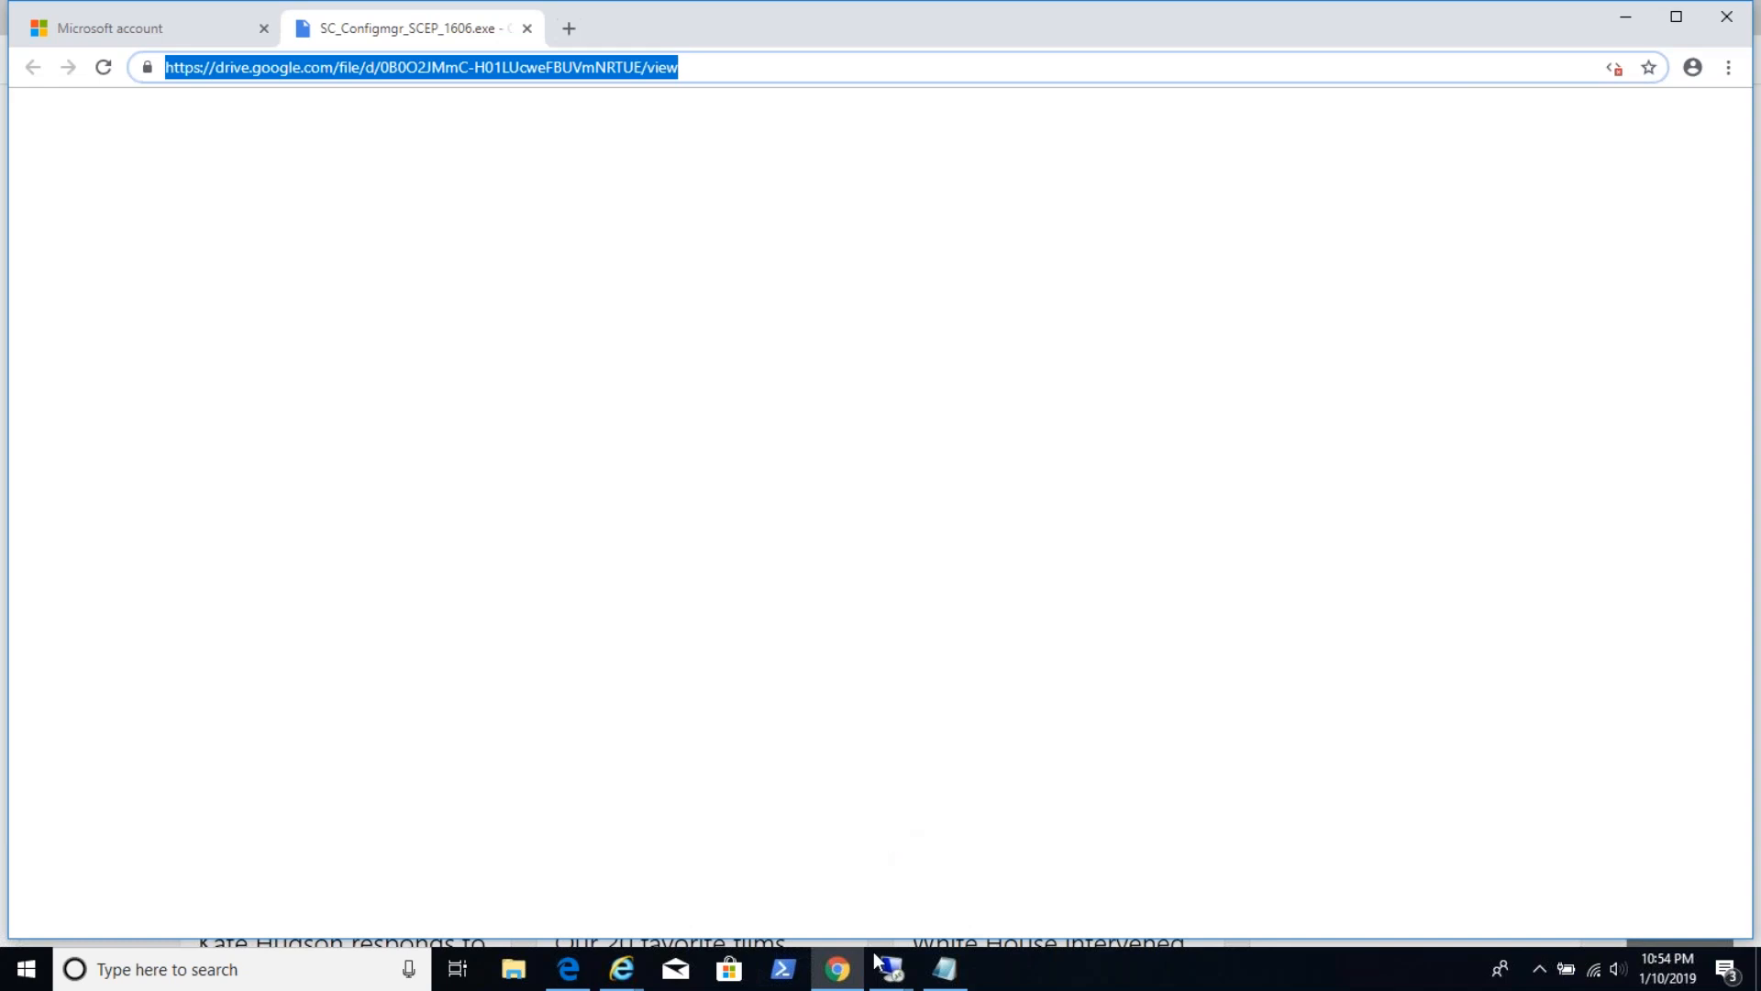
Switch to the DC remote session, paste extadsch onto its desktop and run it to extend the Active Directory schema.
left_click(894, 977)
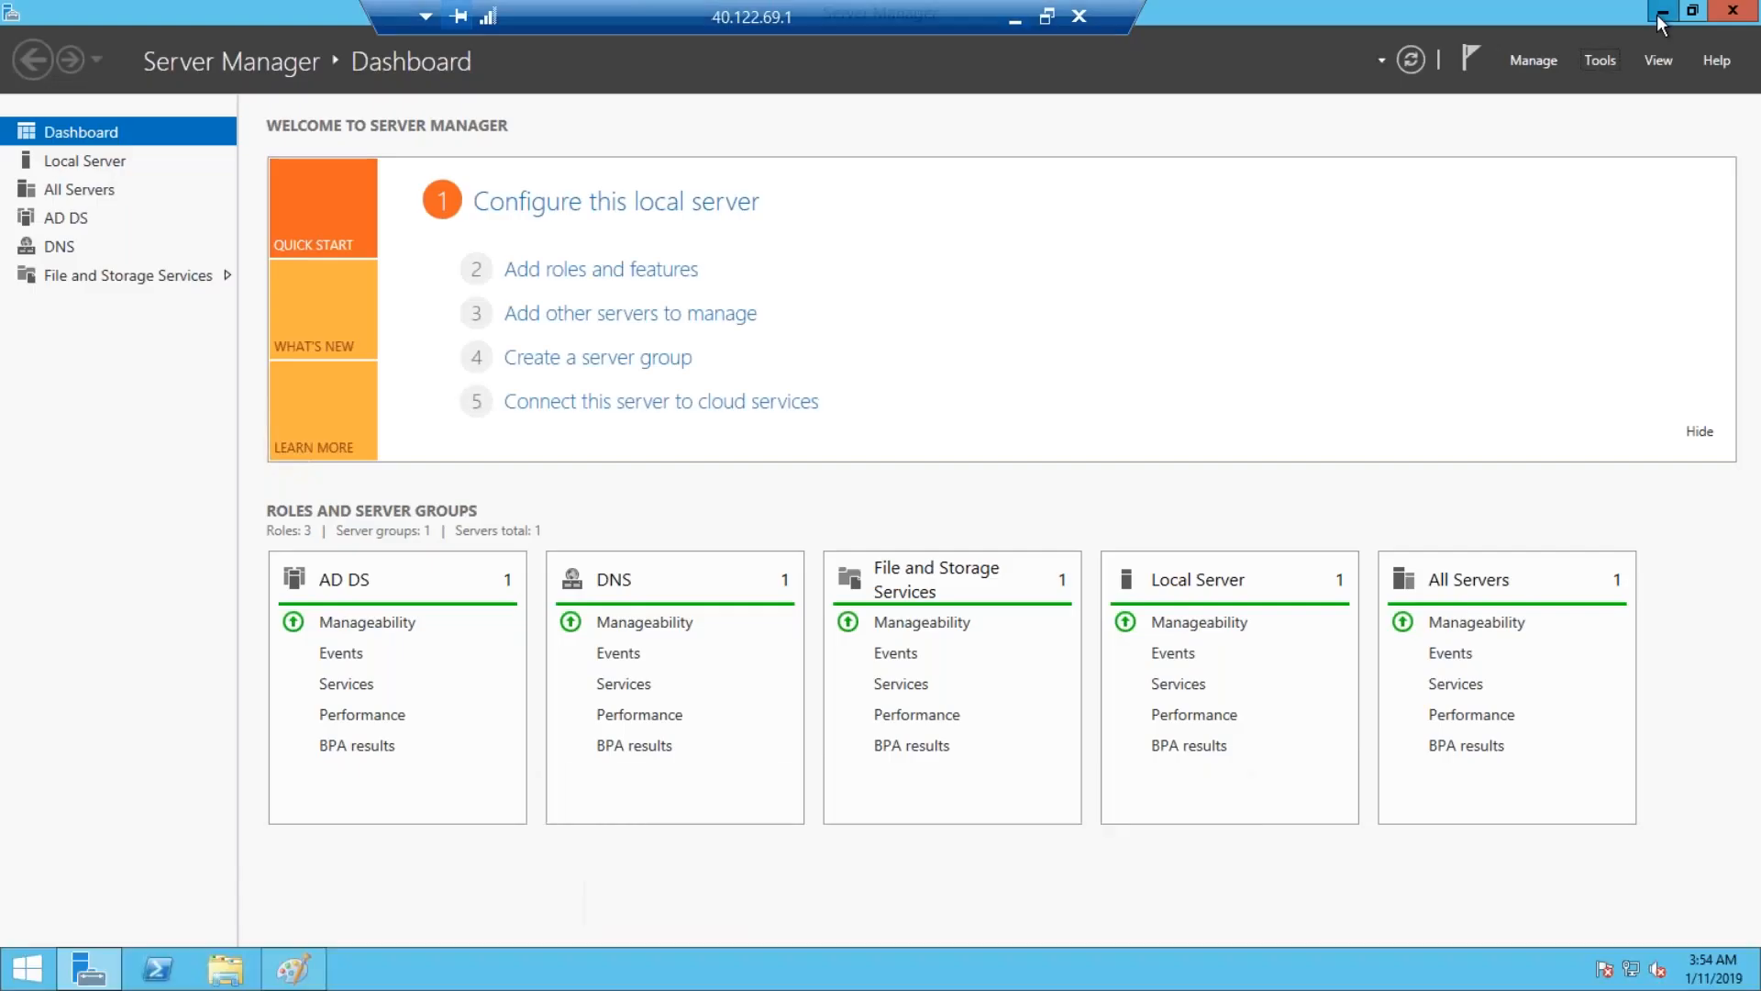
left_click(1661, 13)
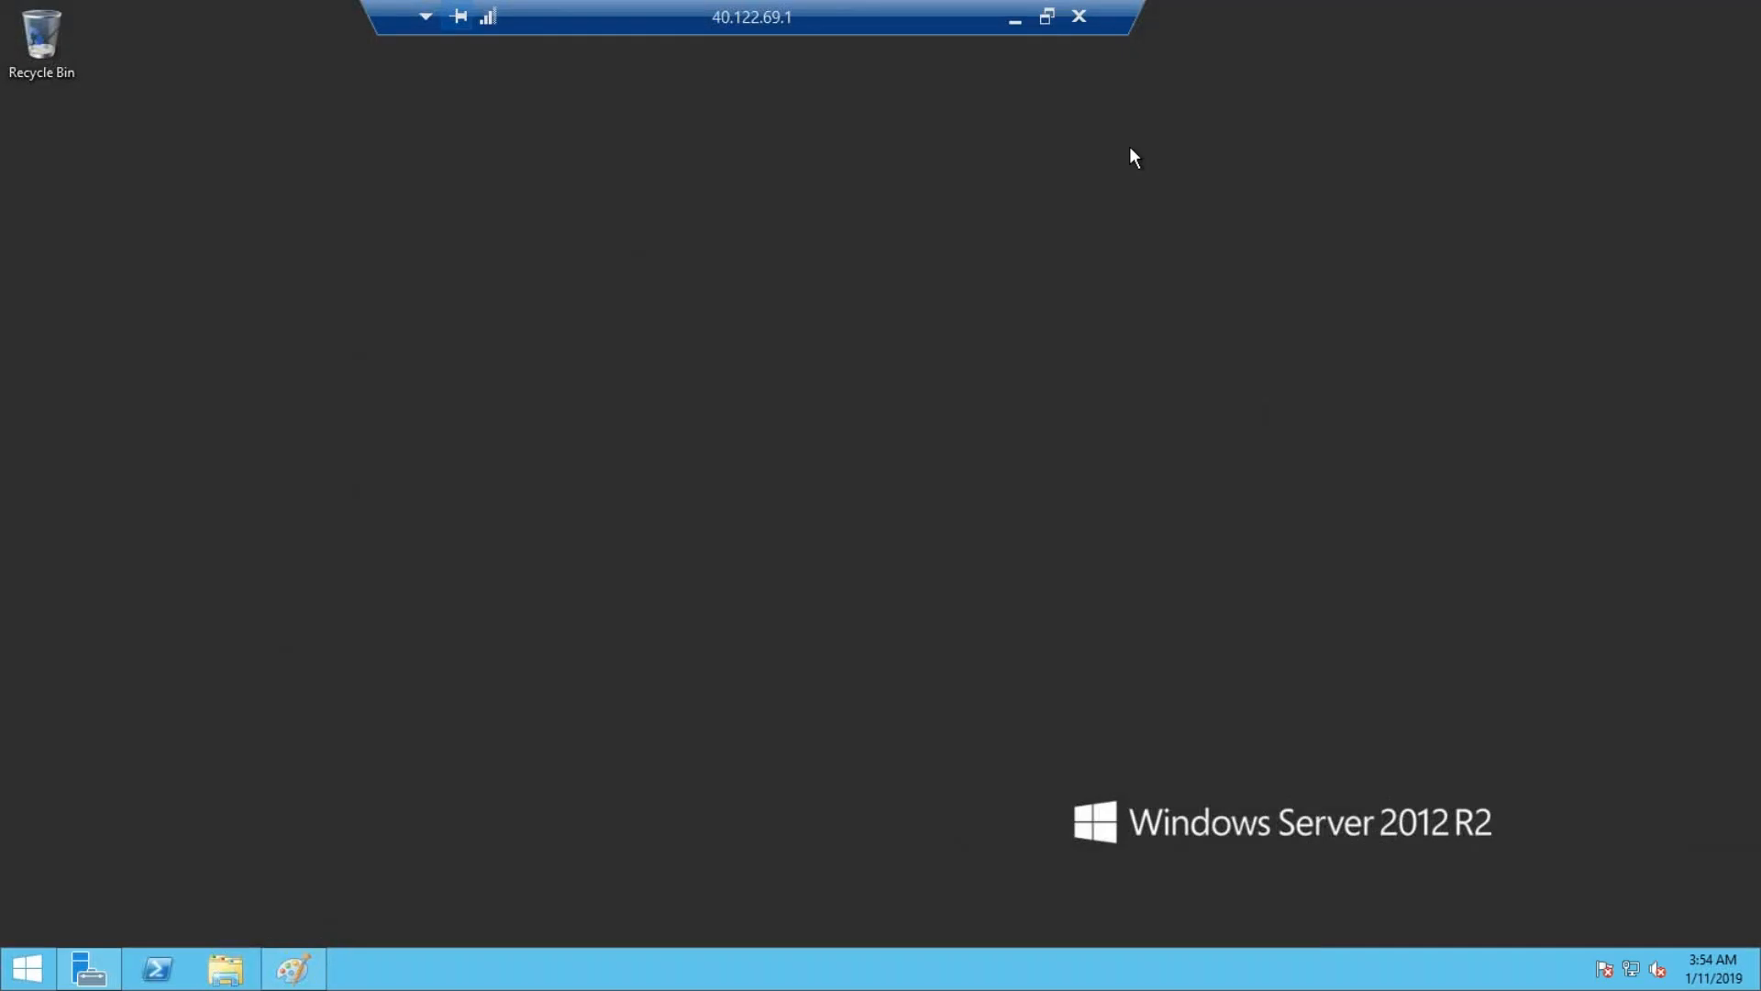
key("ctrl+v")
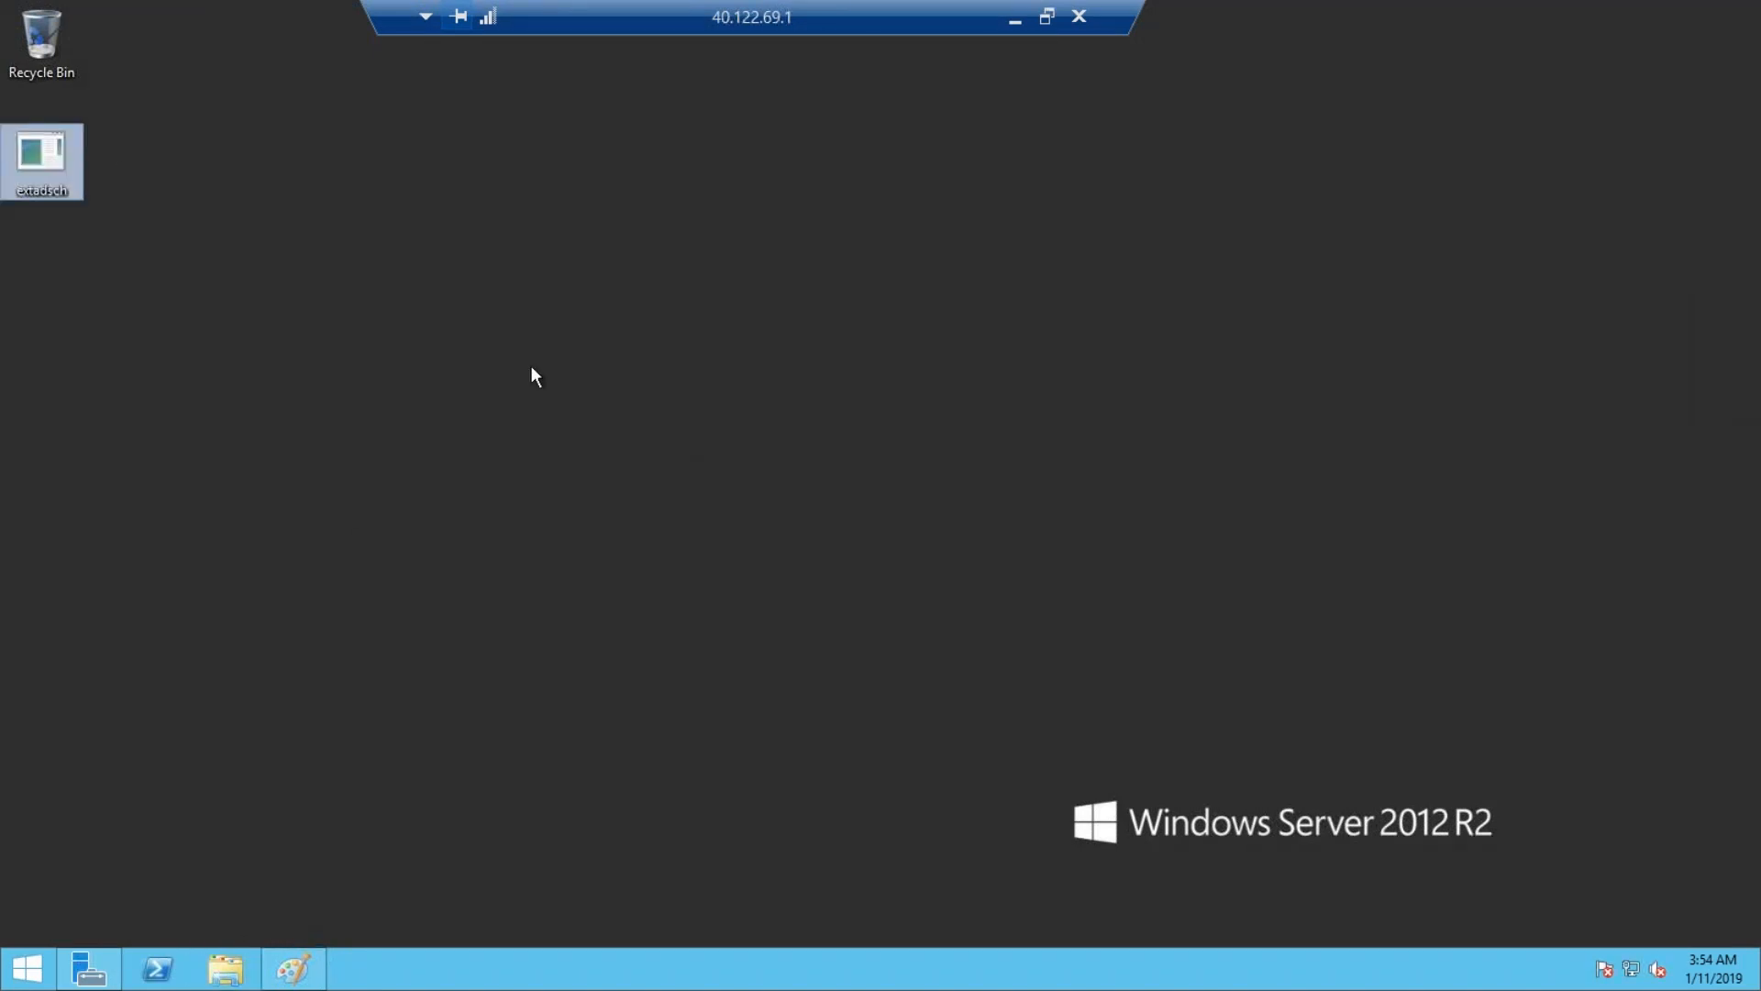
double_click(52, 170)
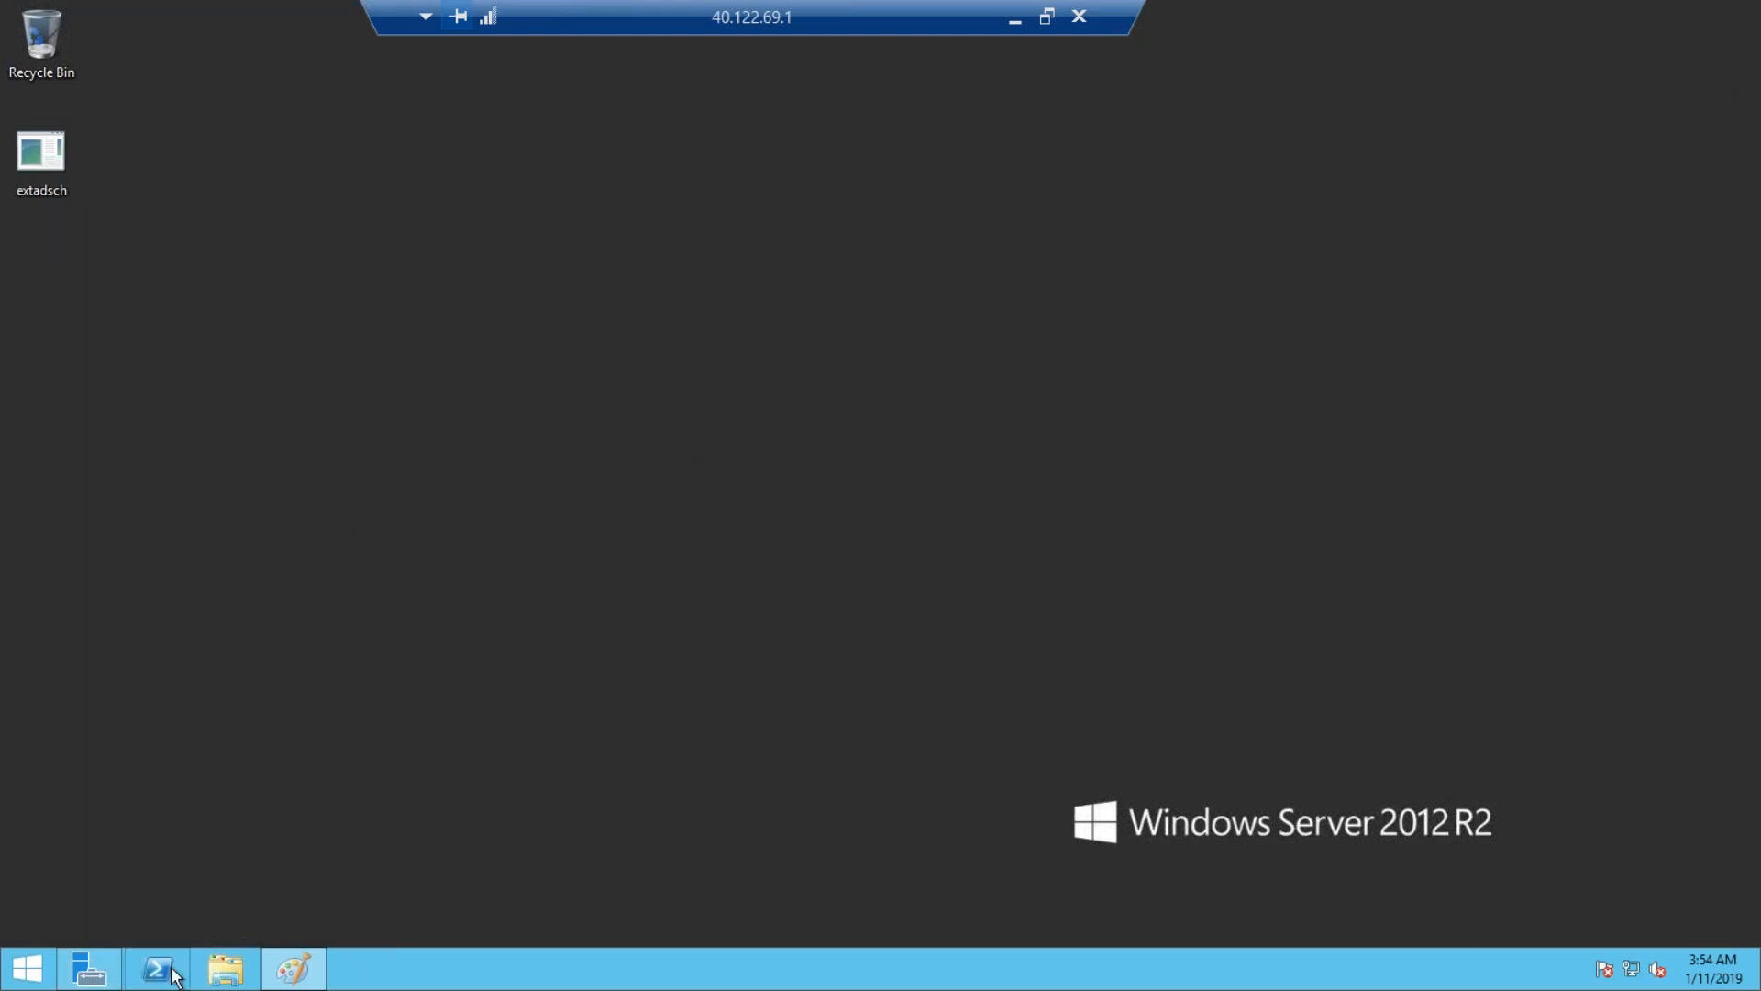
Open the ExtADSch log file from the root of the C: drive and maximize it.
left_click(233, 962)
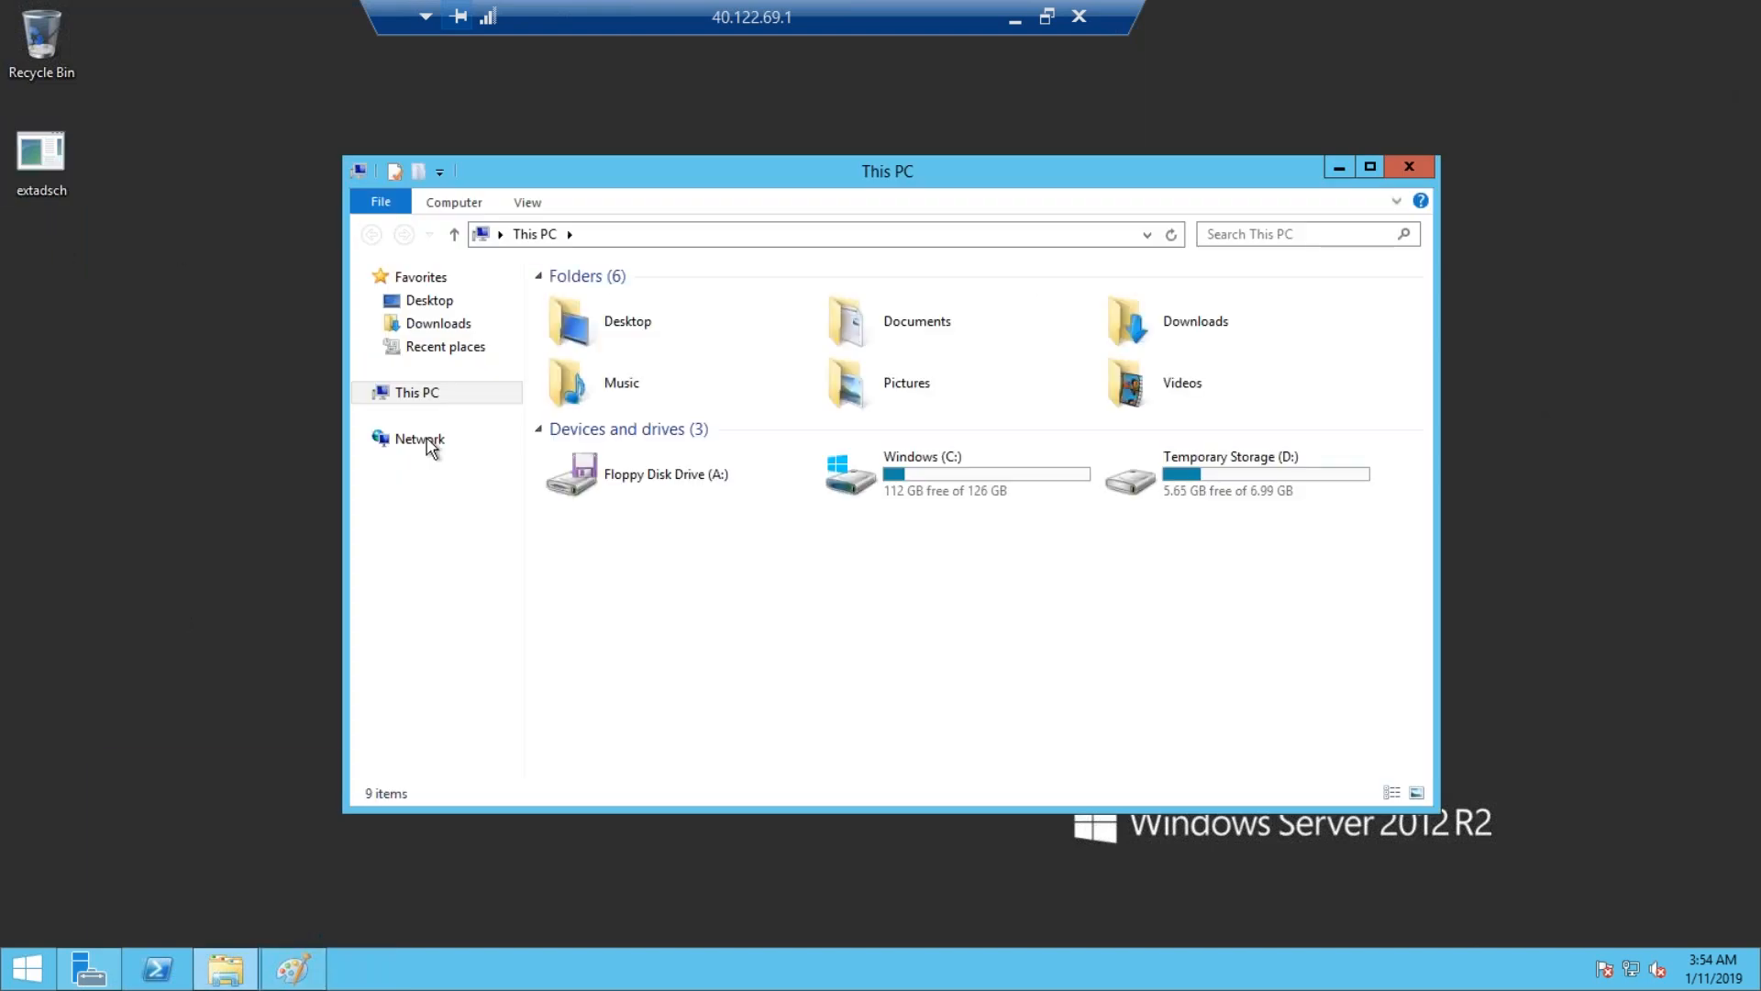
double_click(868, 484)
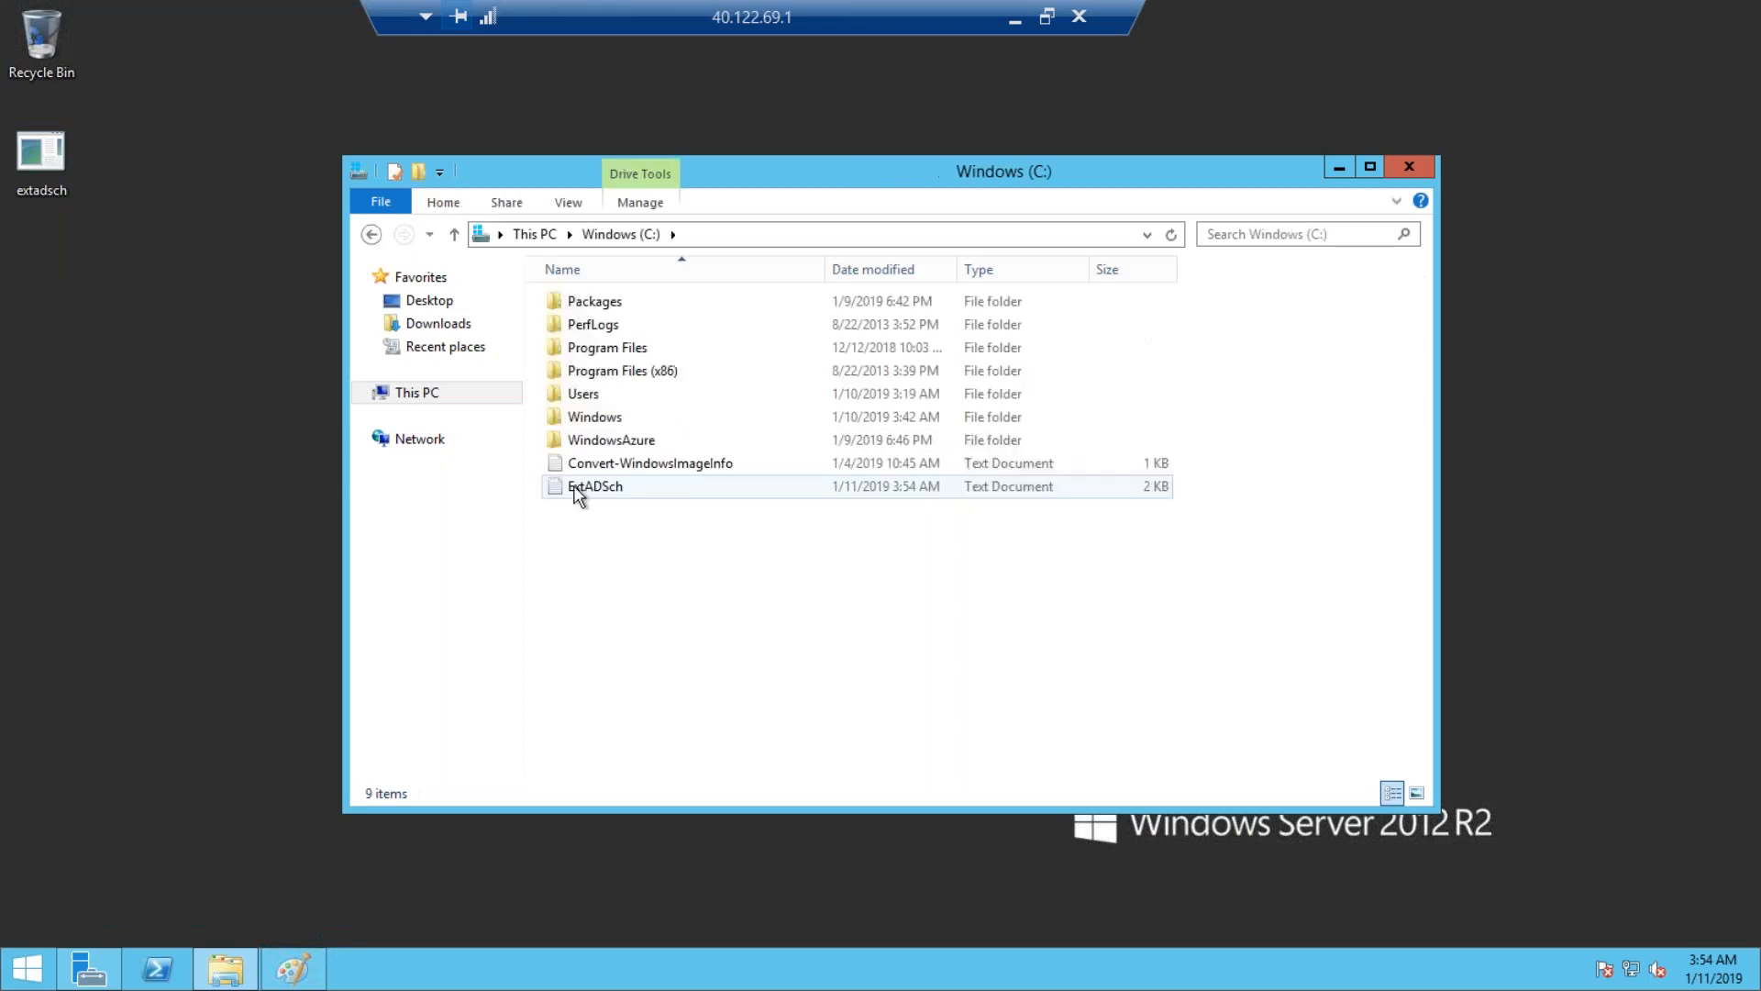
left_click(596, 495)
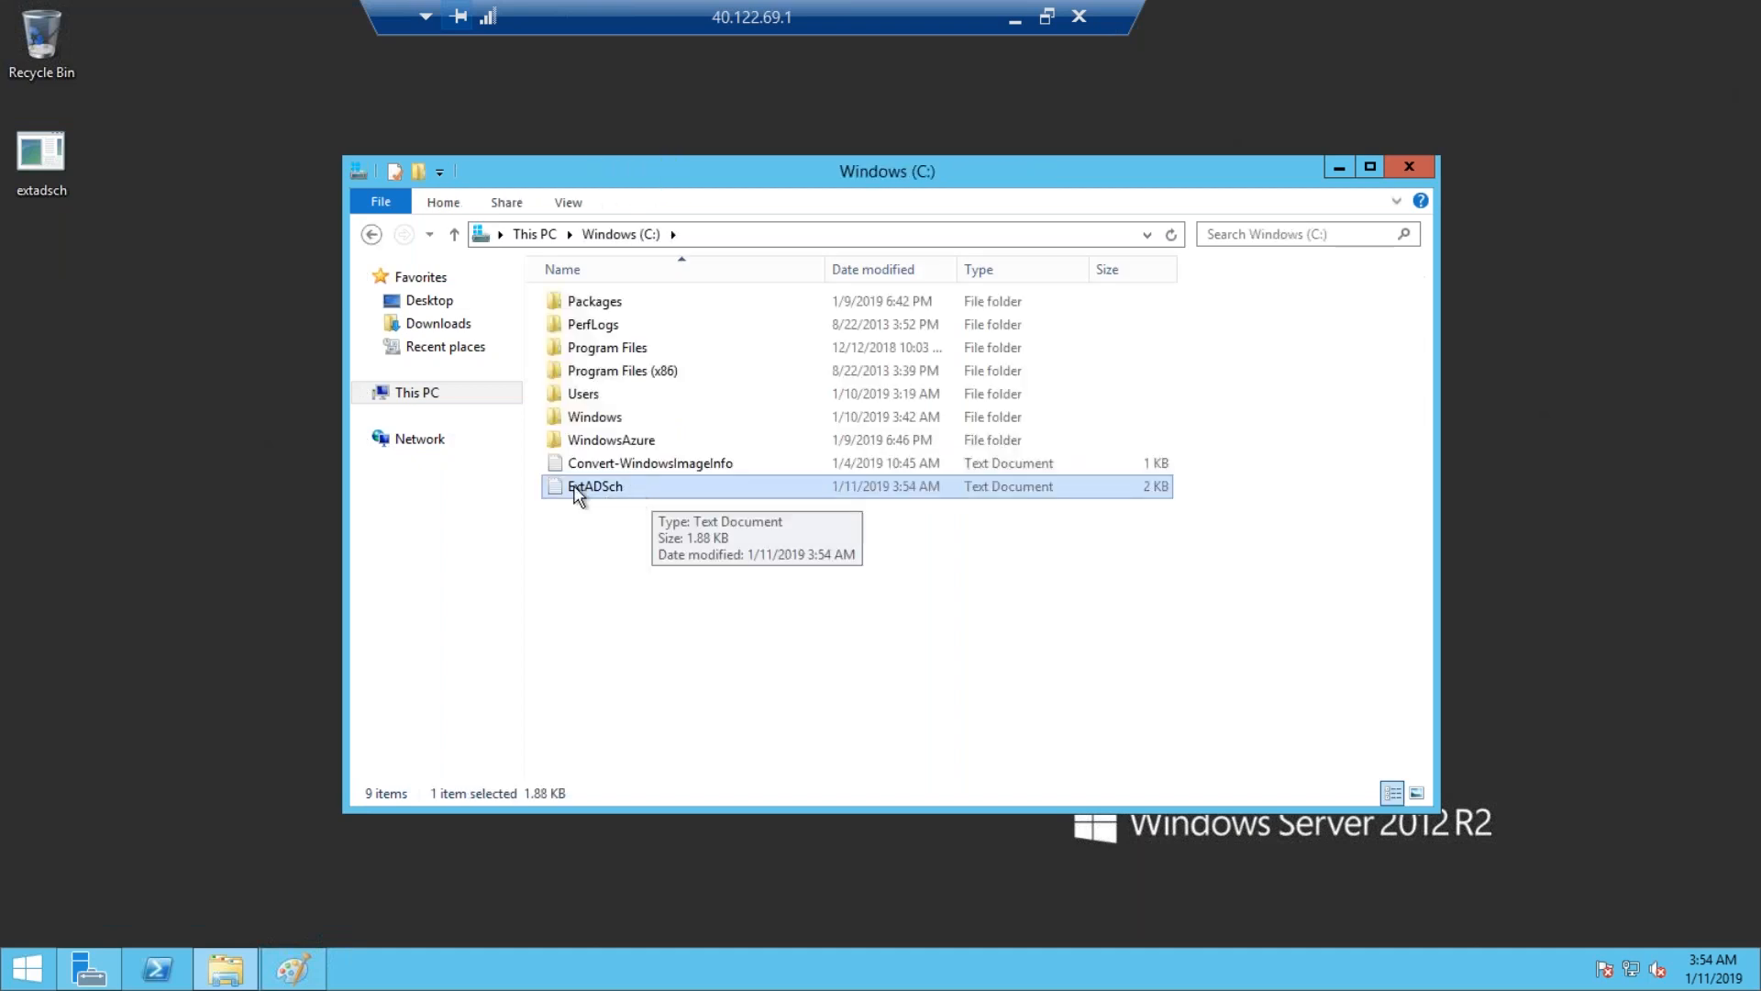
double_click(645, 488)
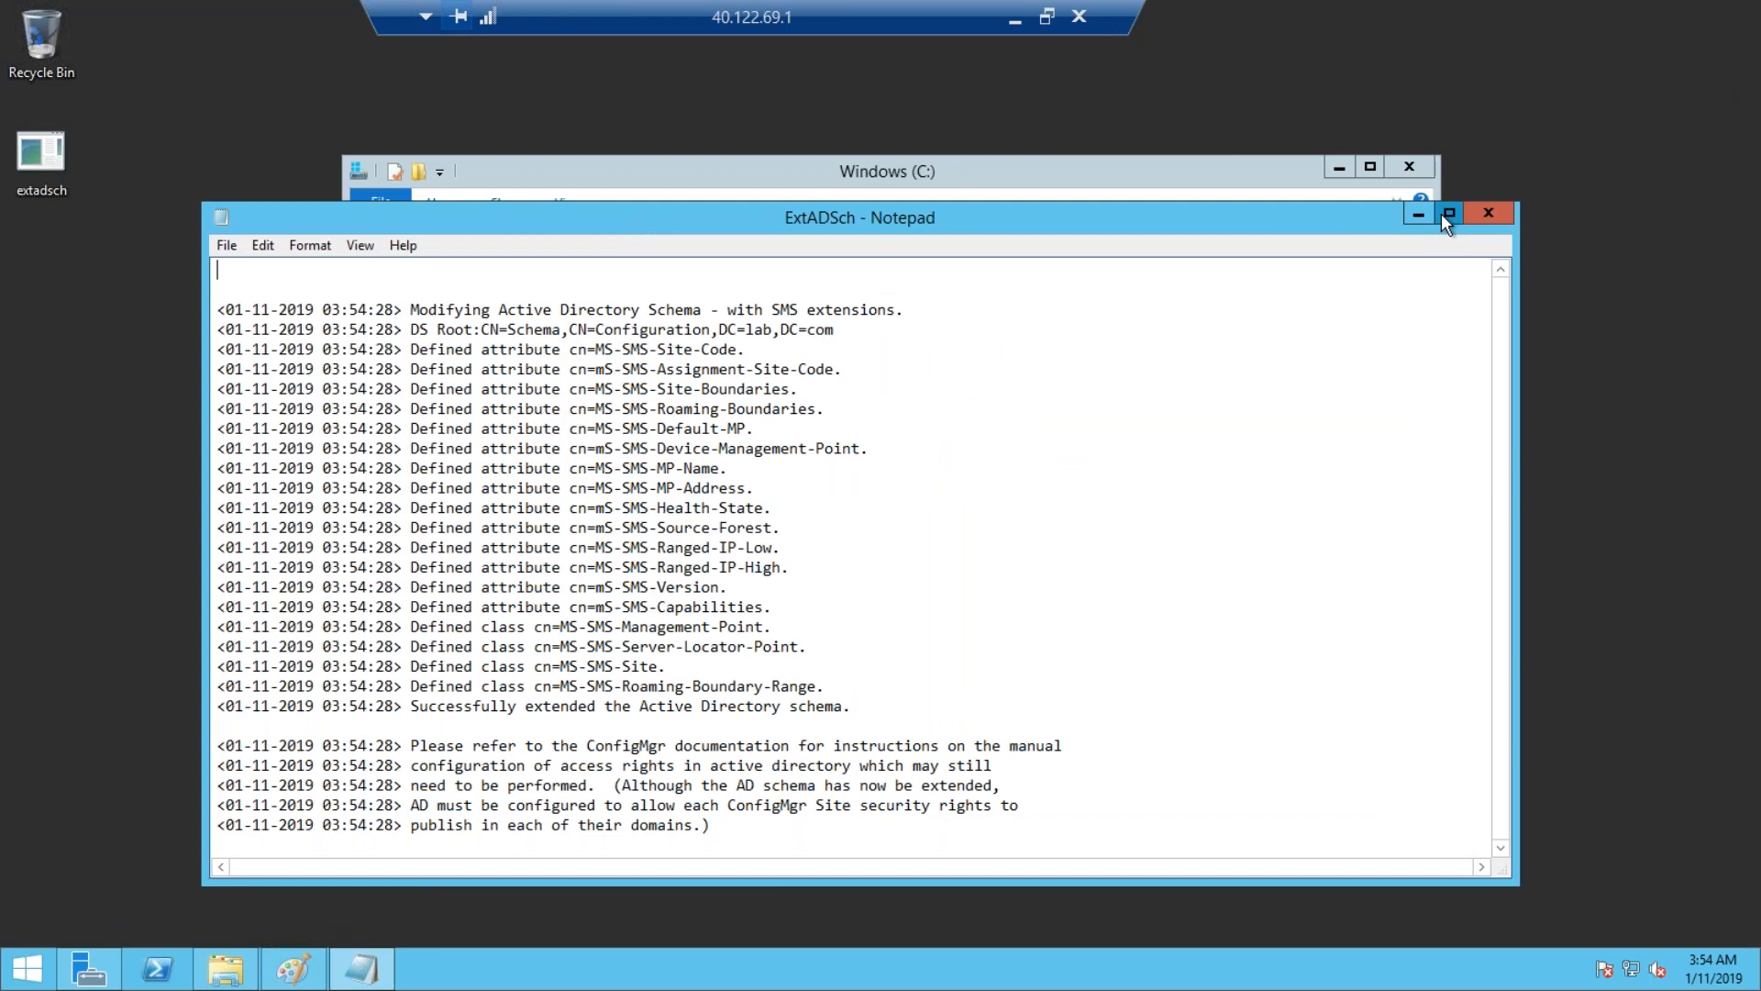
left_click(1448, 214)
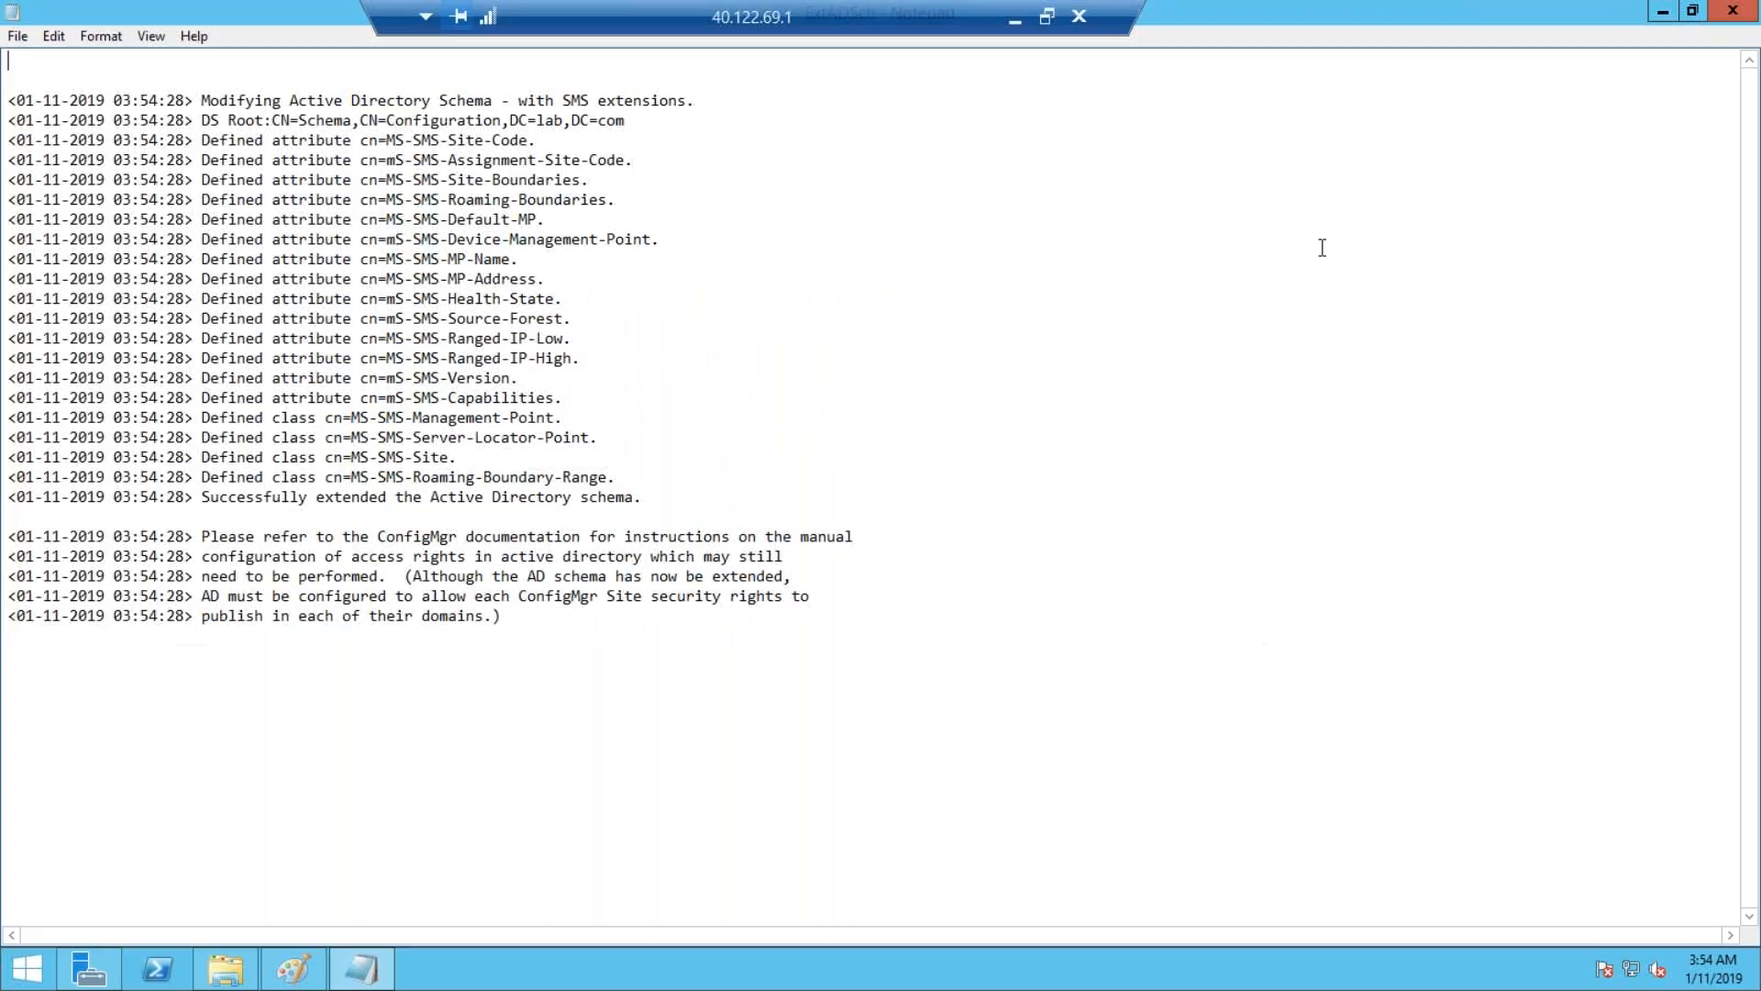
Examine the log's defined attributes, defined classes and schema extension result, then close the log and the C: drive window.
left_click_drag(201, 139, 646, 398)
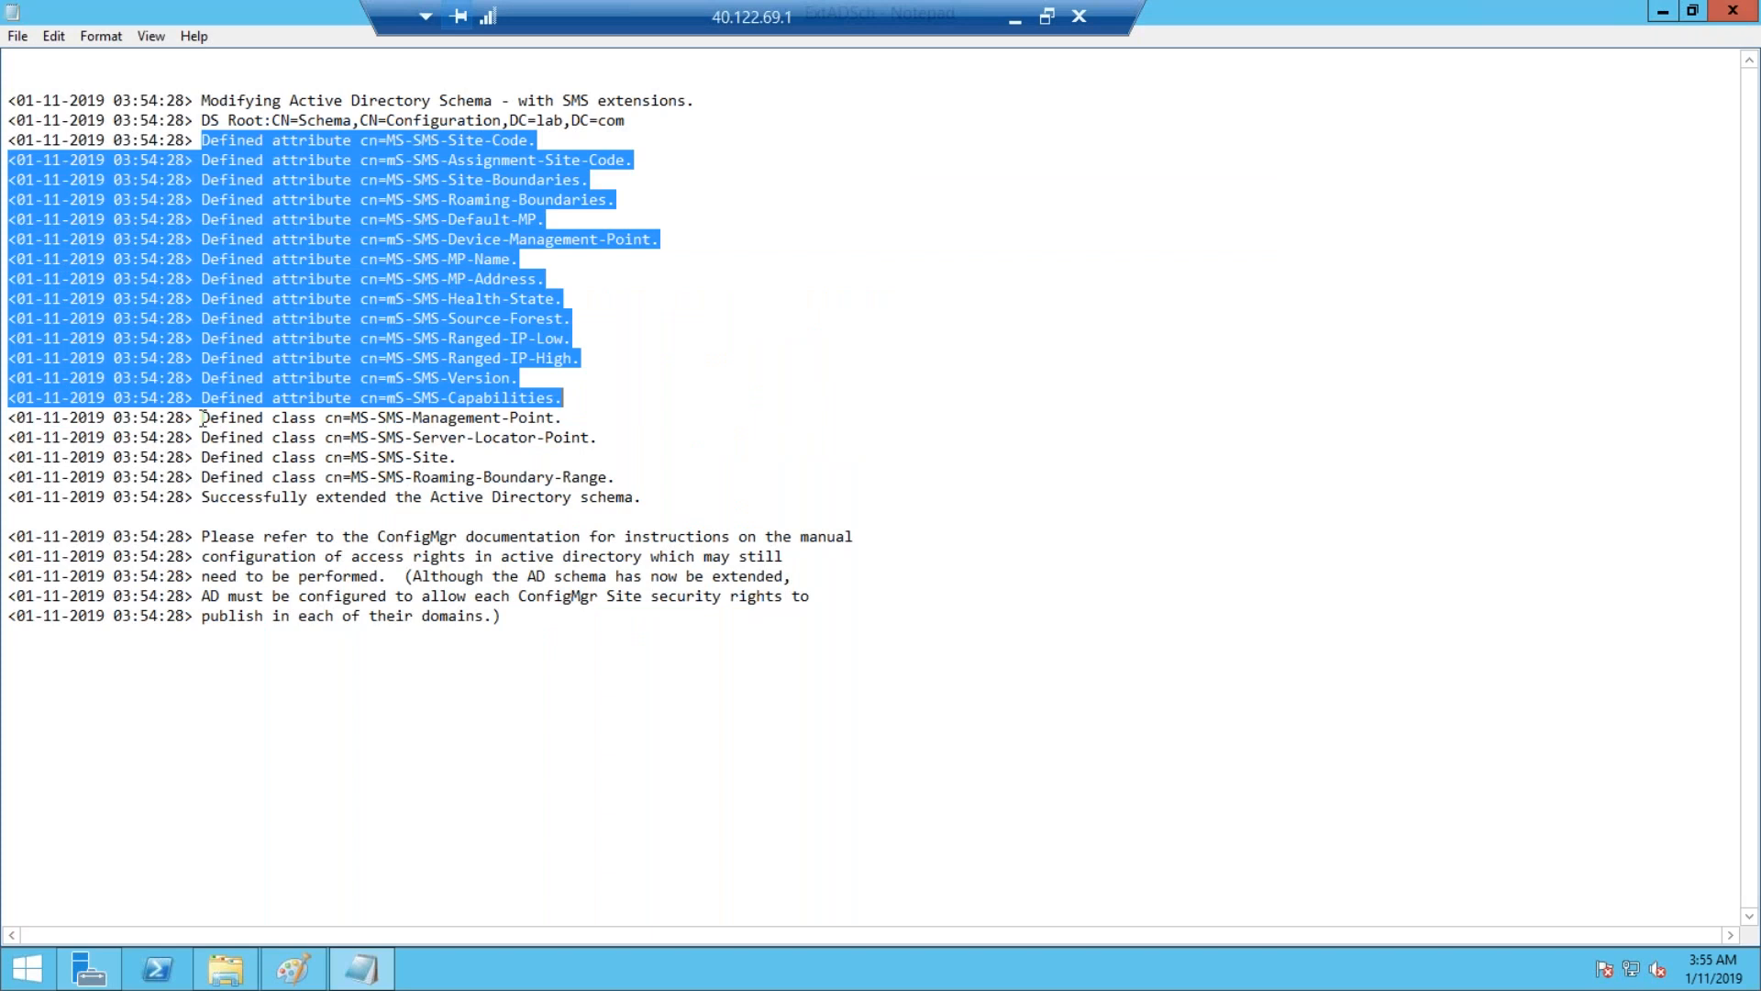
left_click_drag(203, 417, 617, 477)
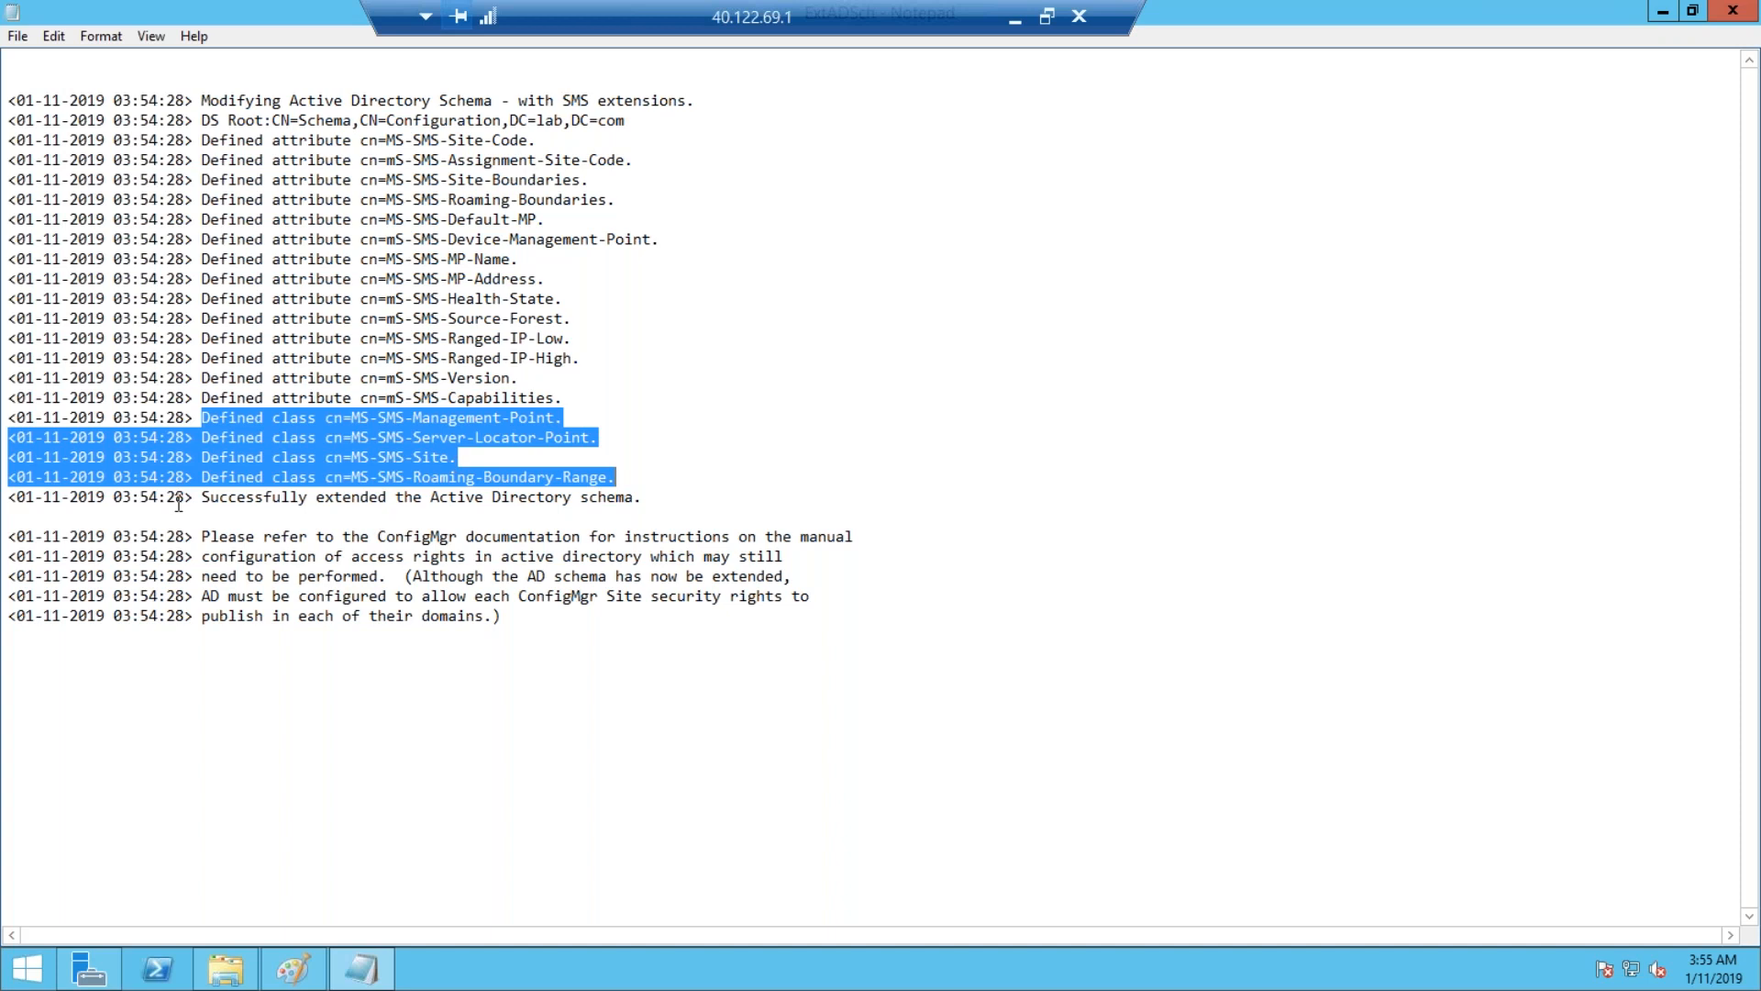
left_click_drag(204, 494, 644, 494)
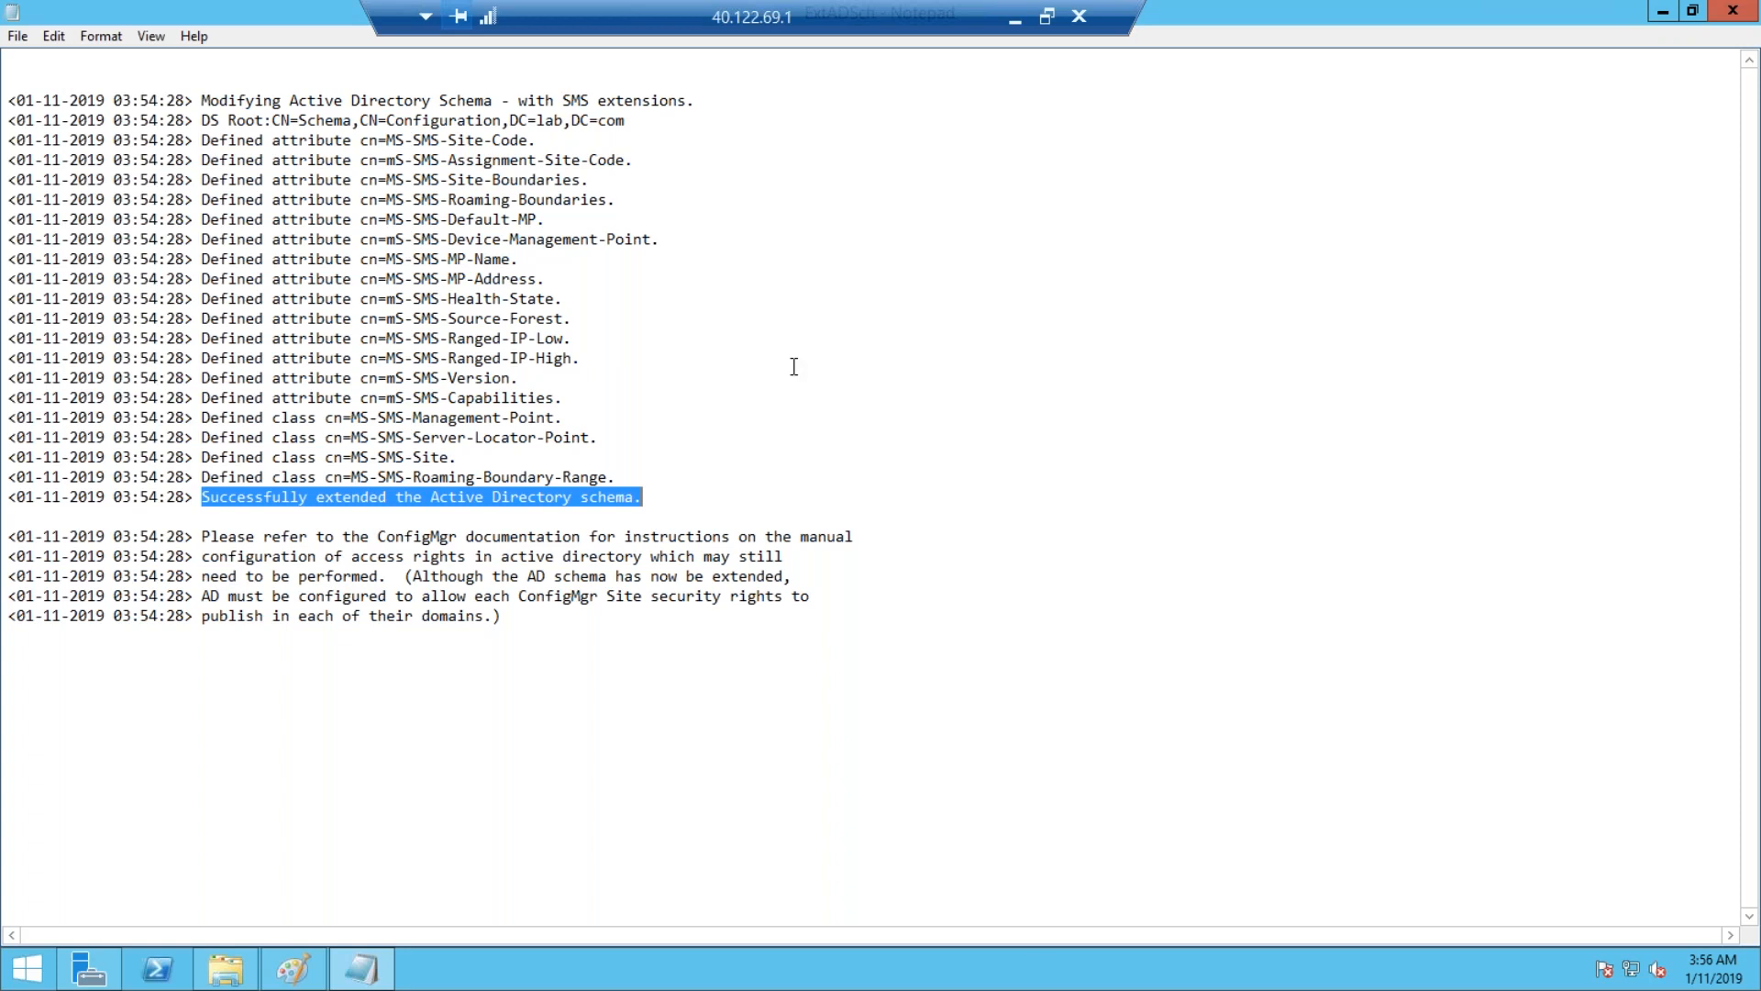
left_click(1021, 356)
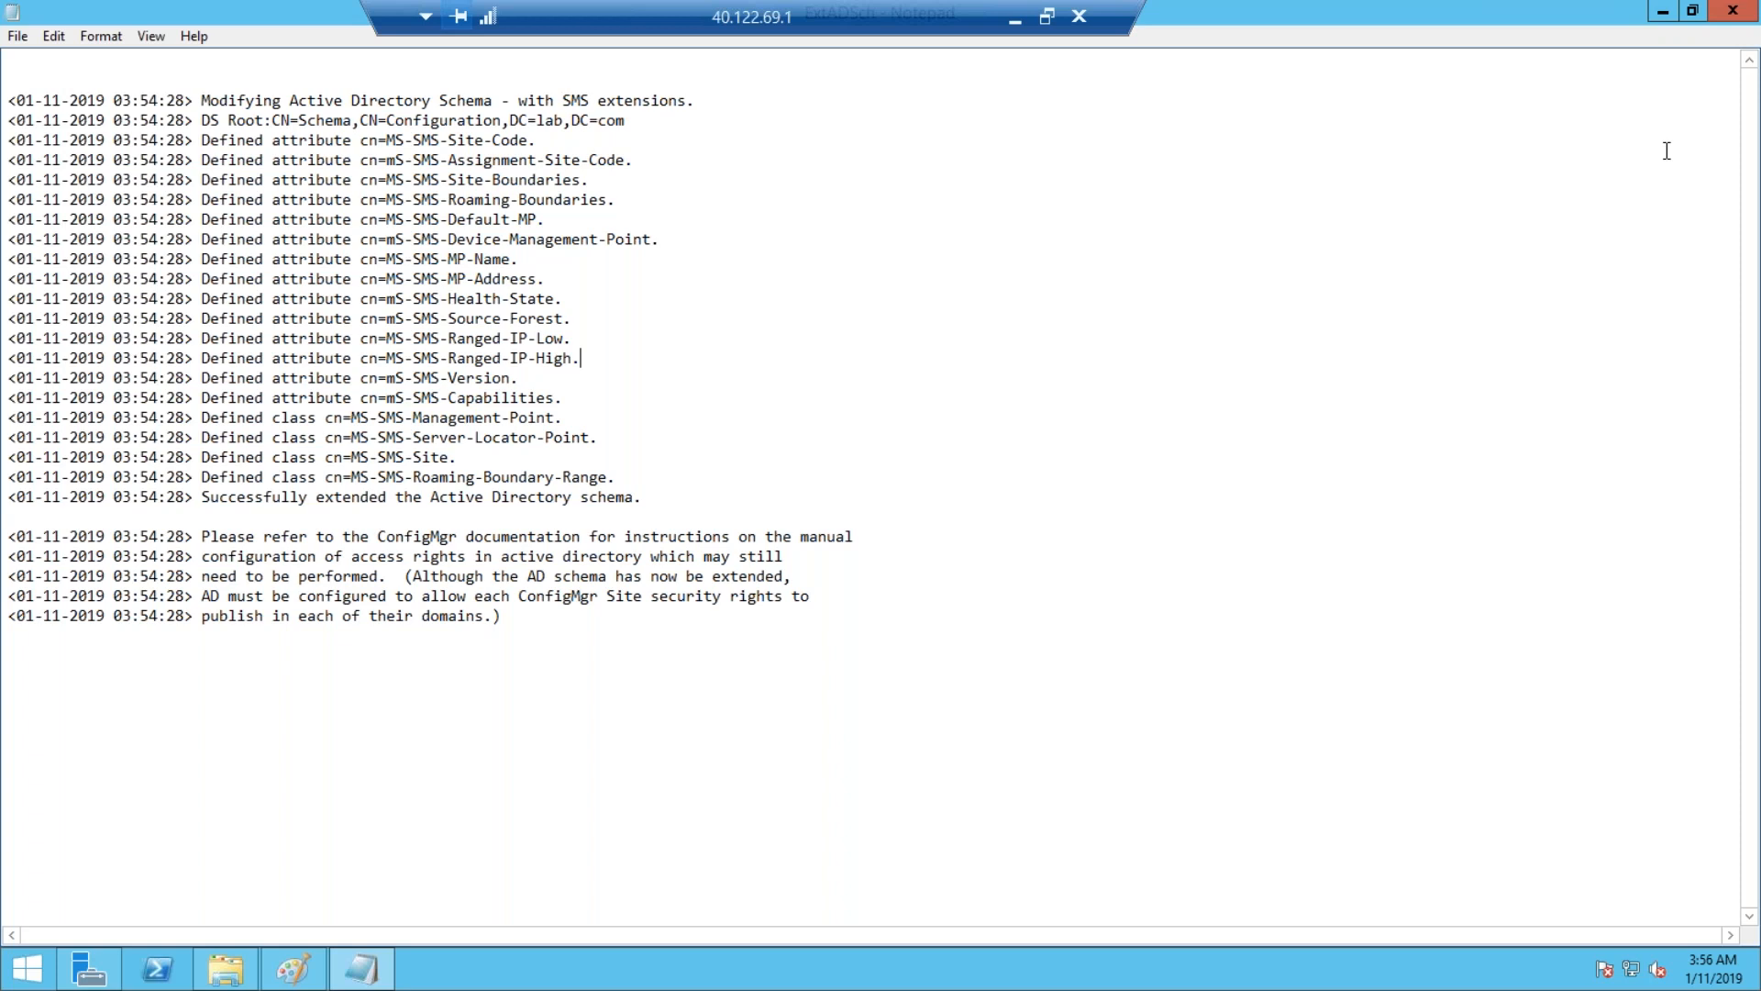
left_click(1748, 12)
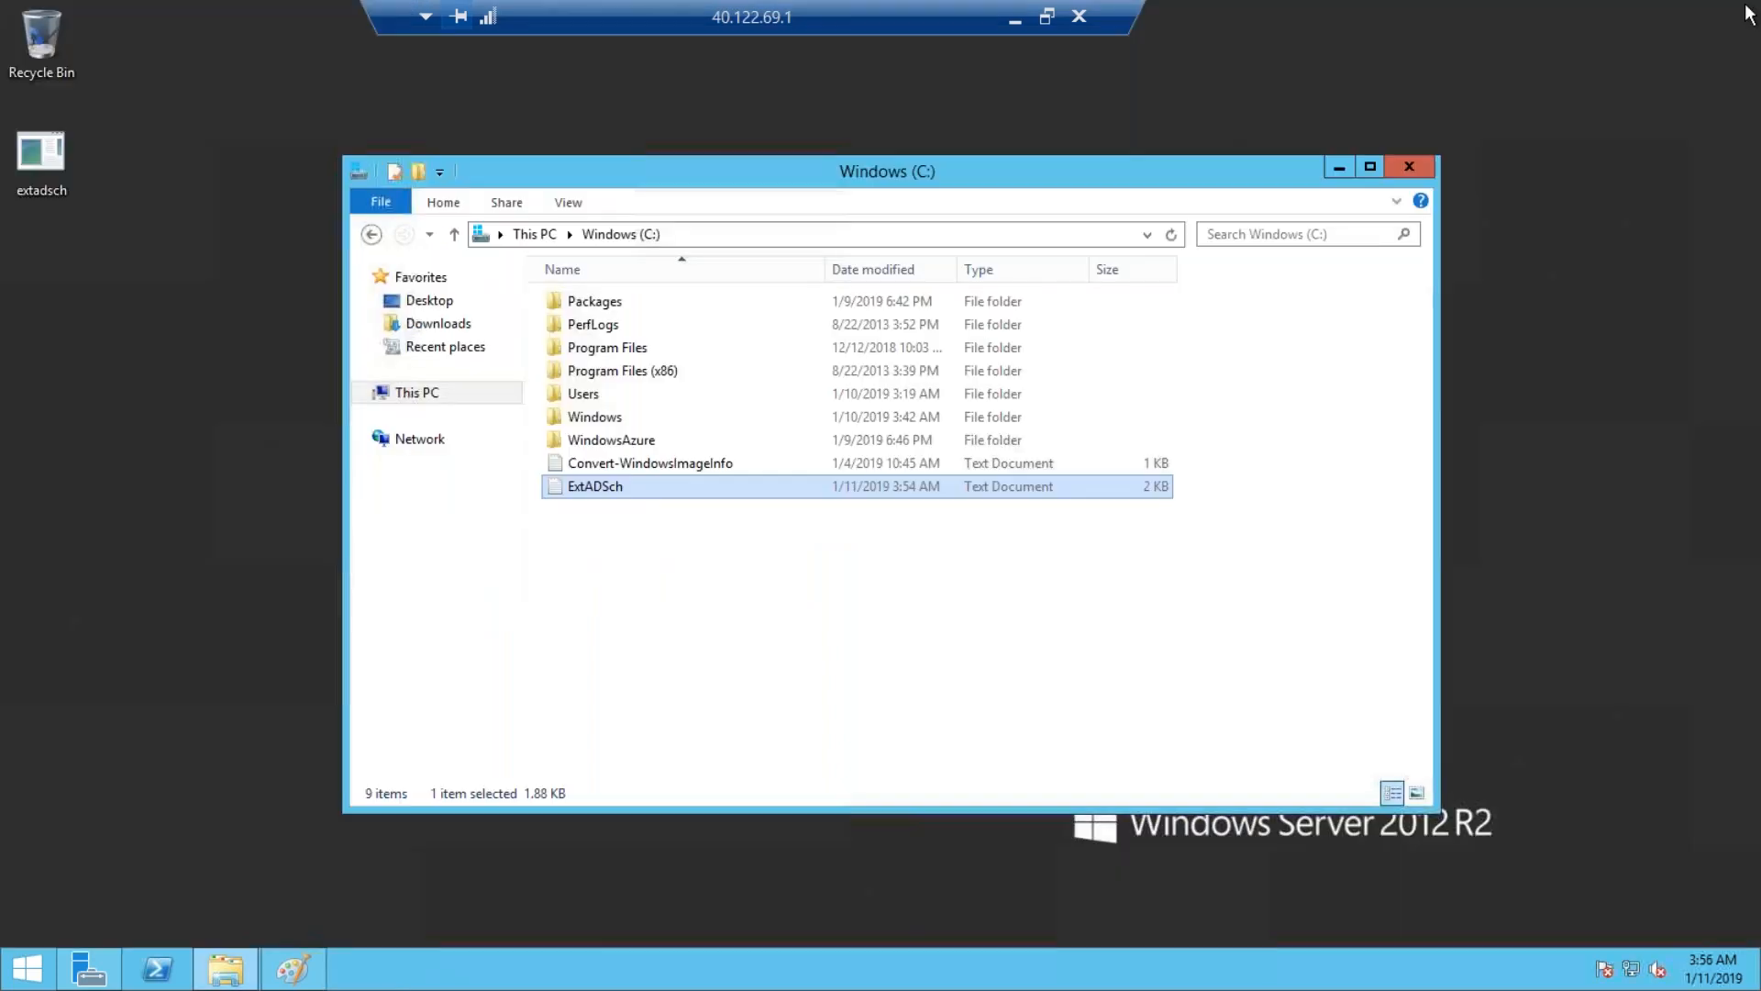
left_click(1409, 168)
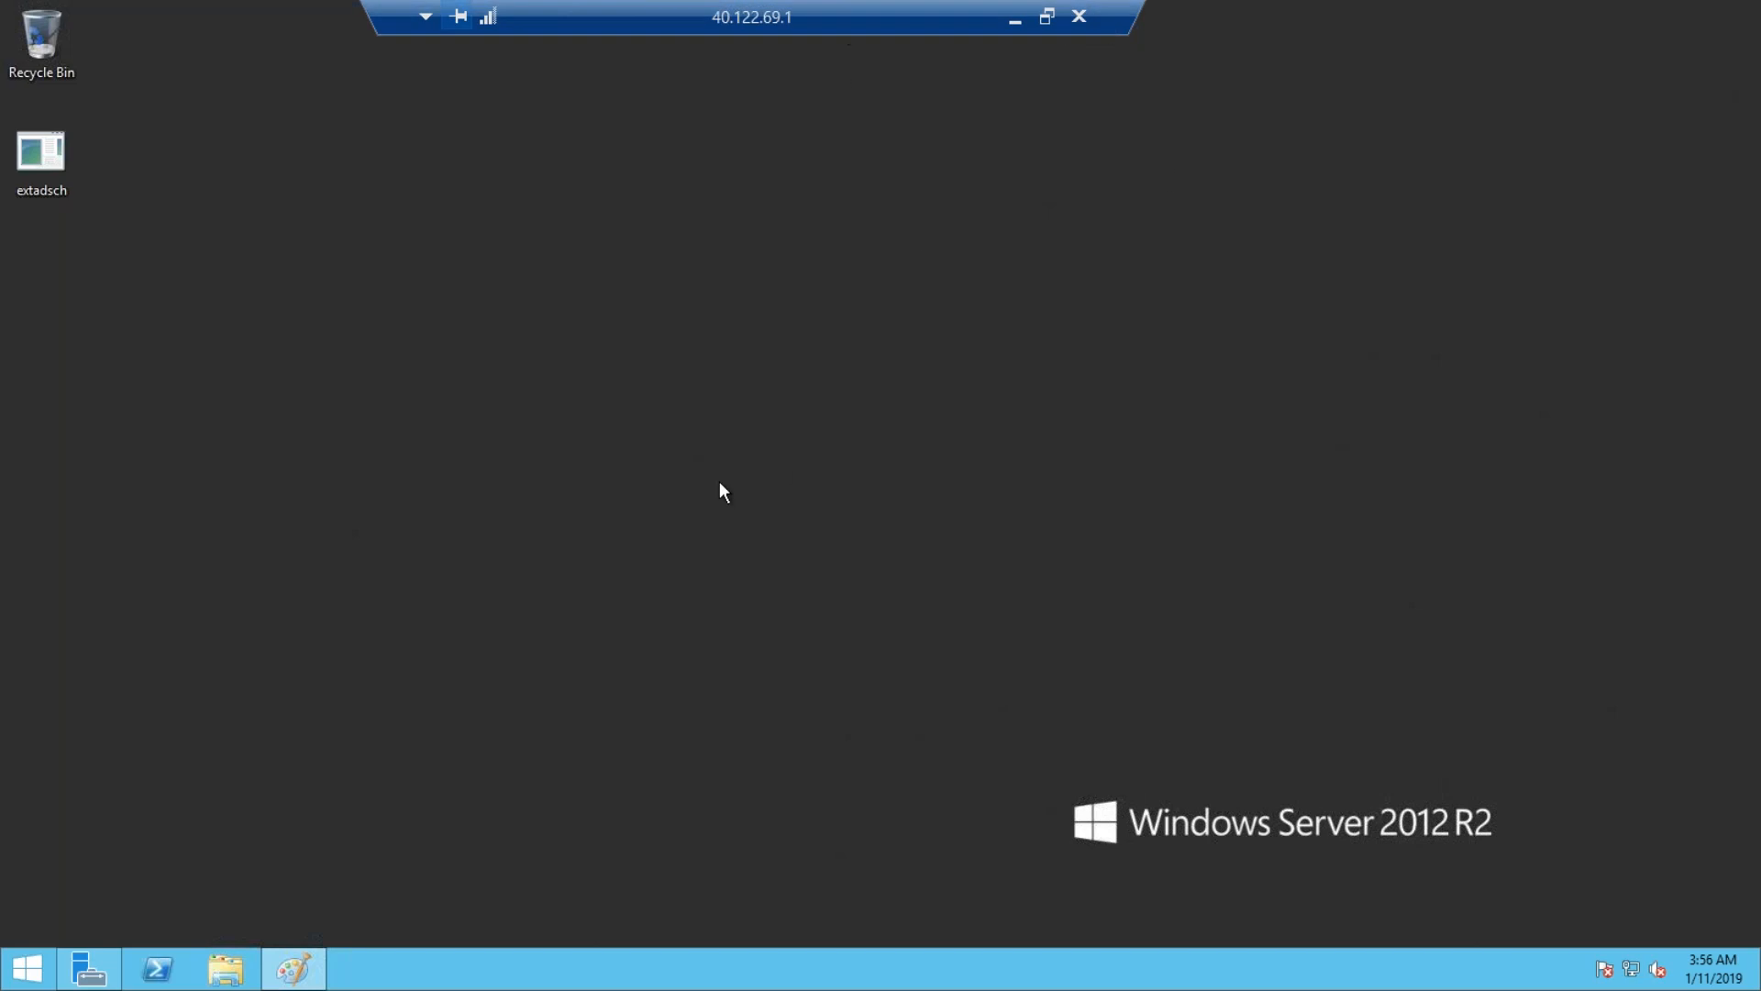
Minimize the DC session, switch to the DB session, review the SQL Server 2014 feature statuses and close the setup wizard.
left_click(1015, 19)
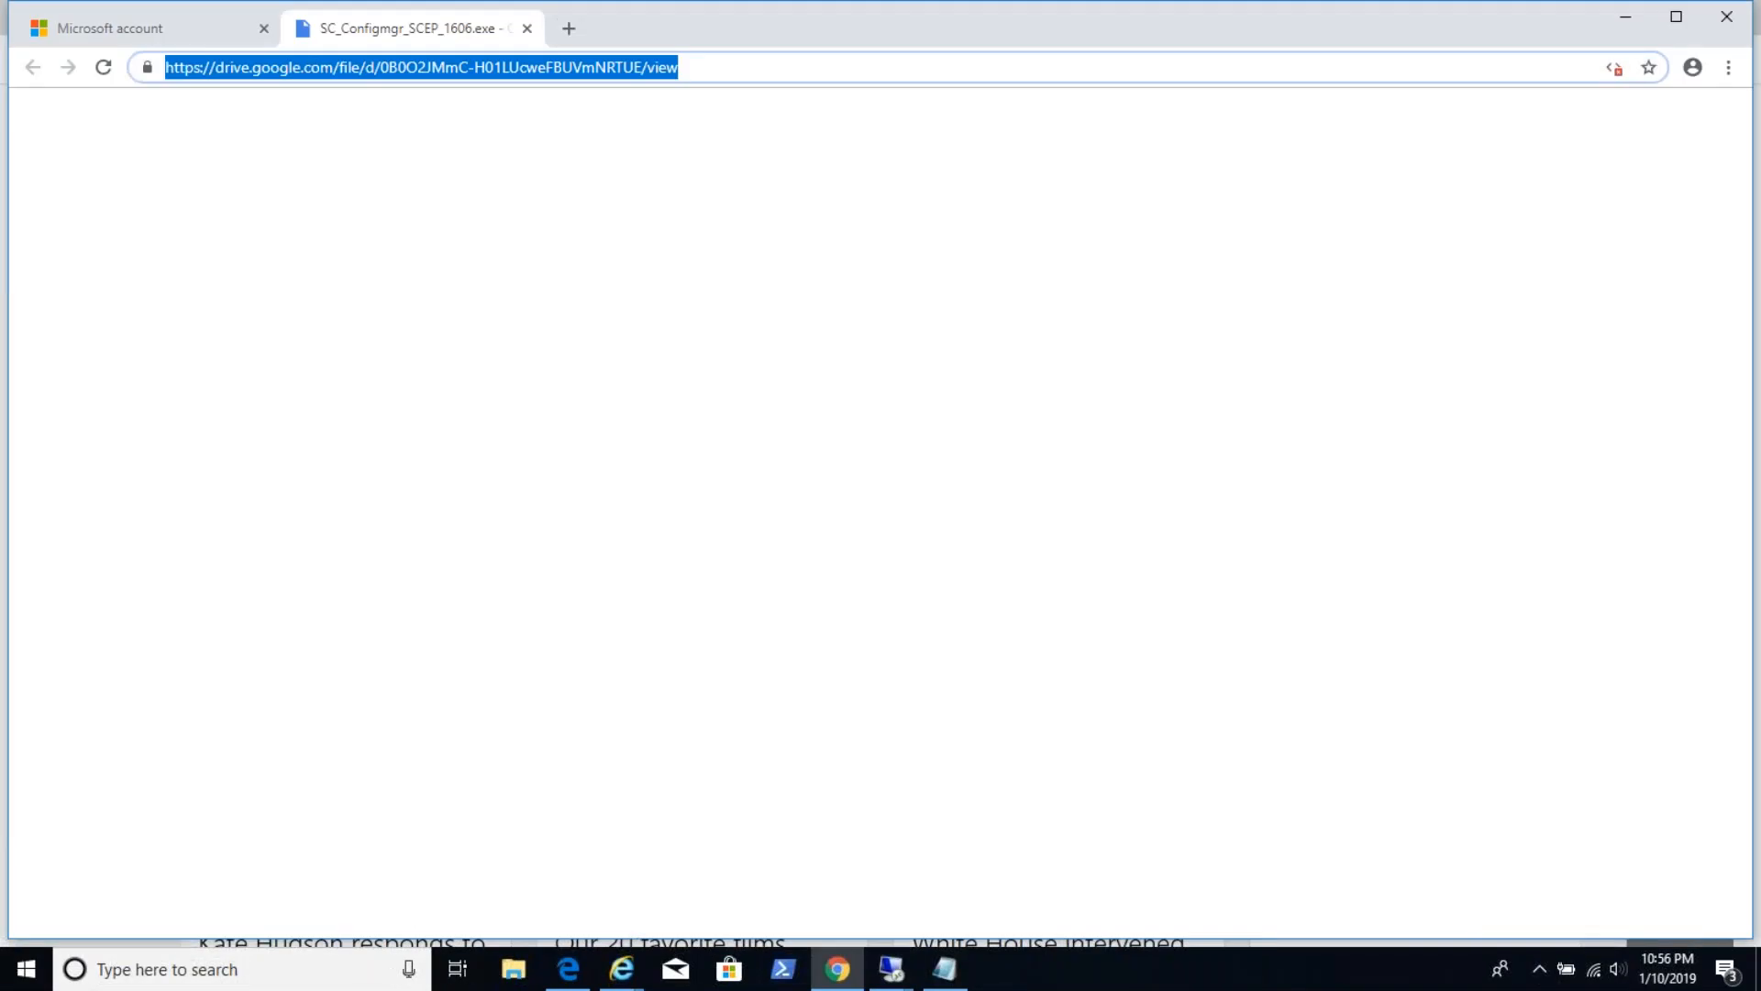
left_click(894, 973)
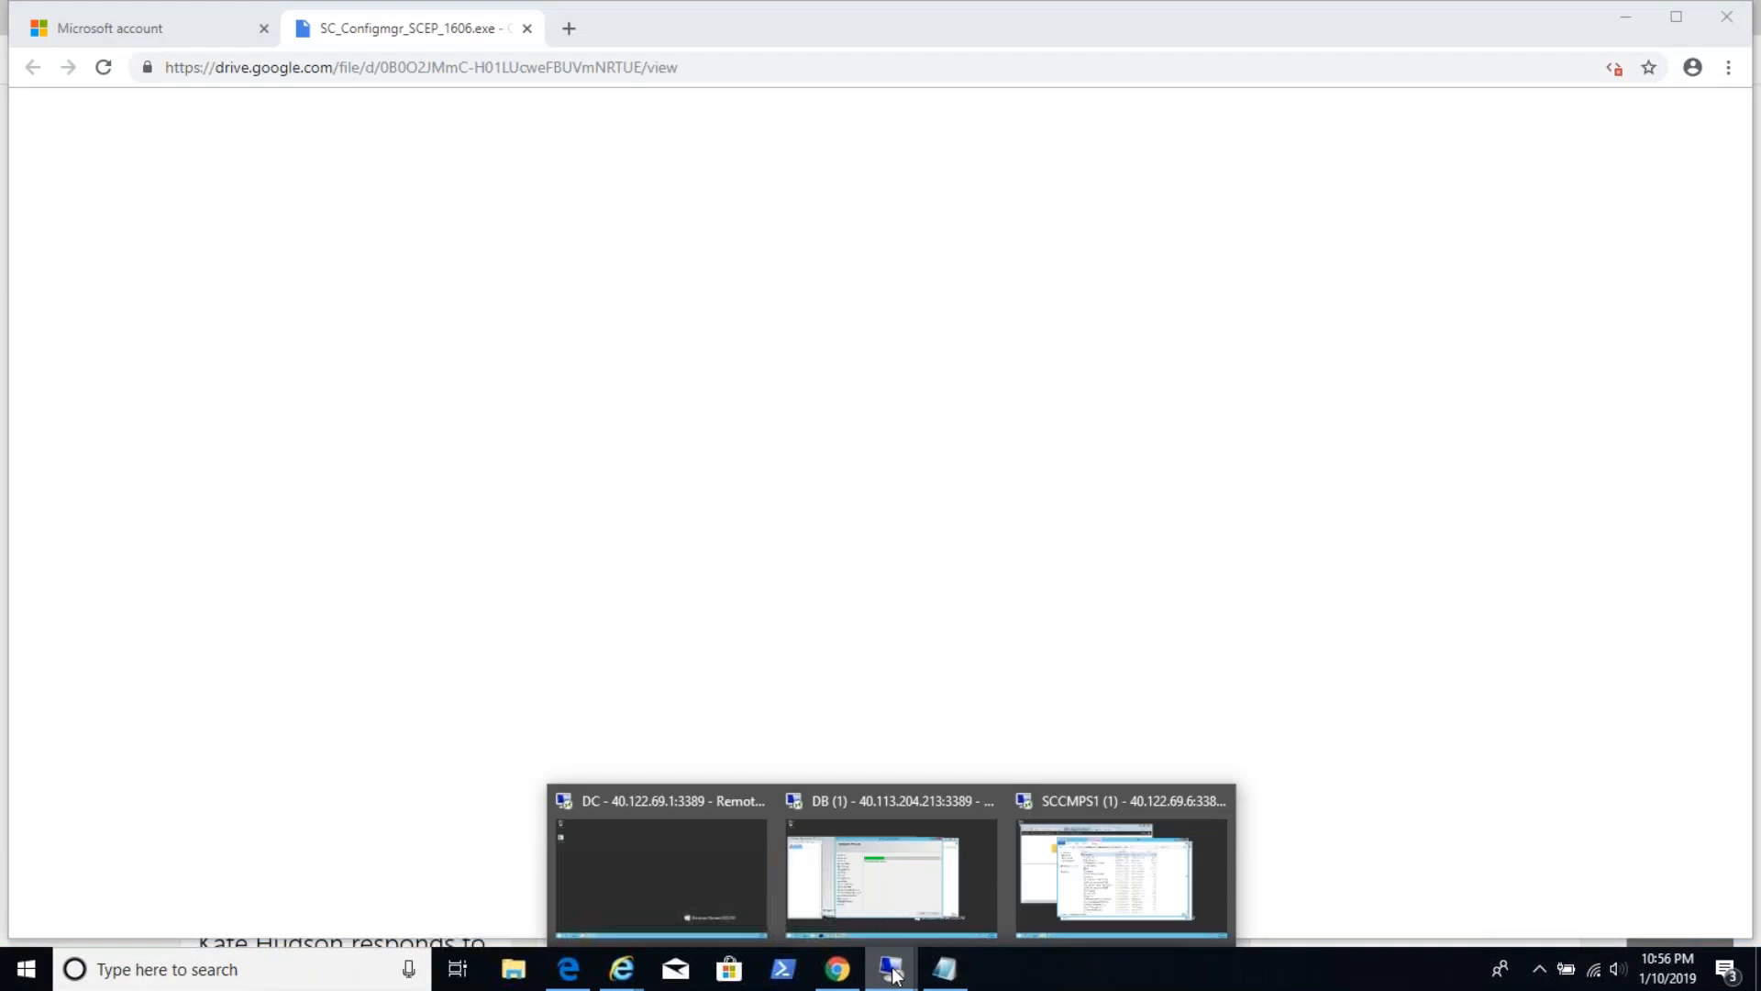
mouse_move(857, 944)
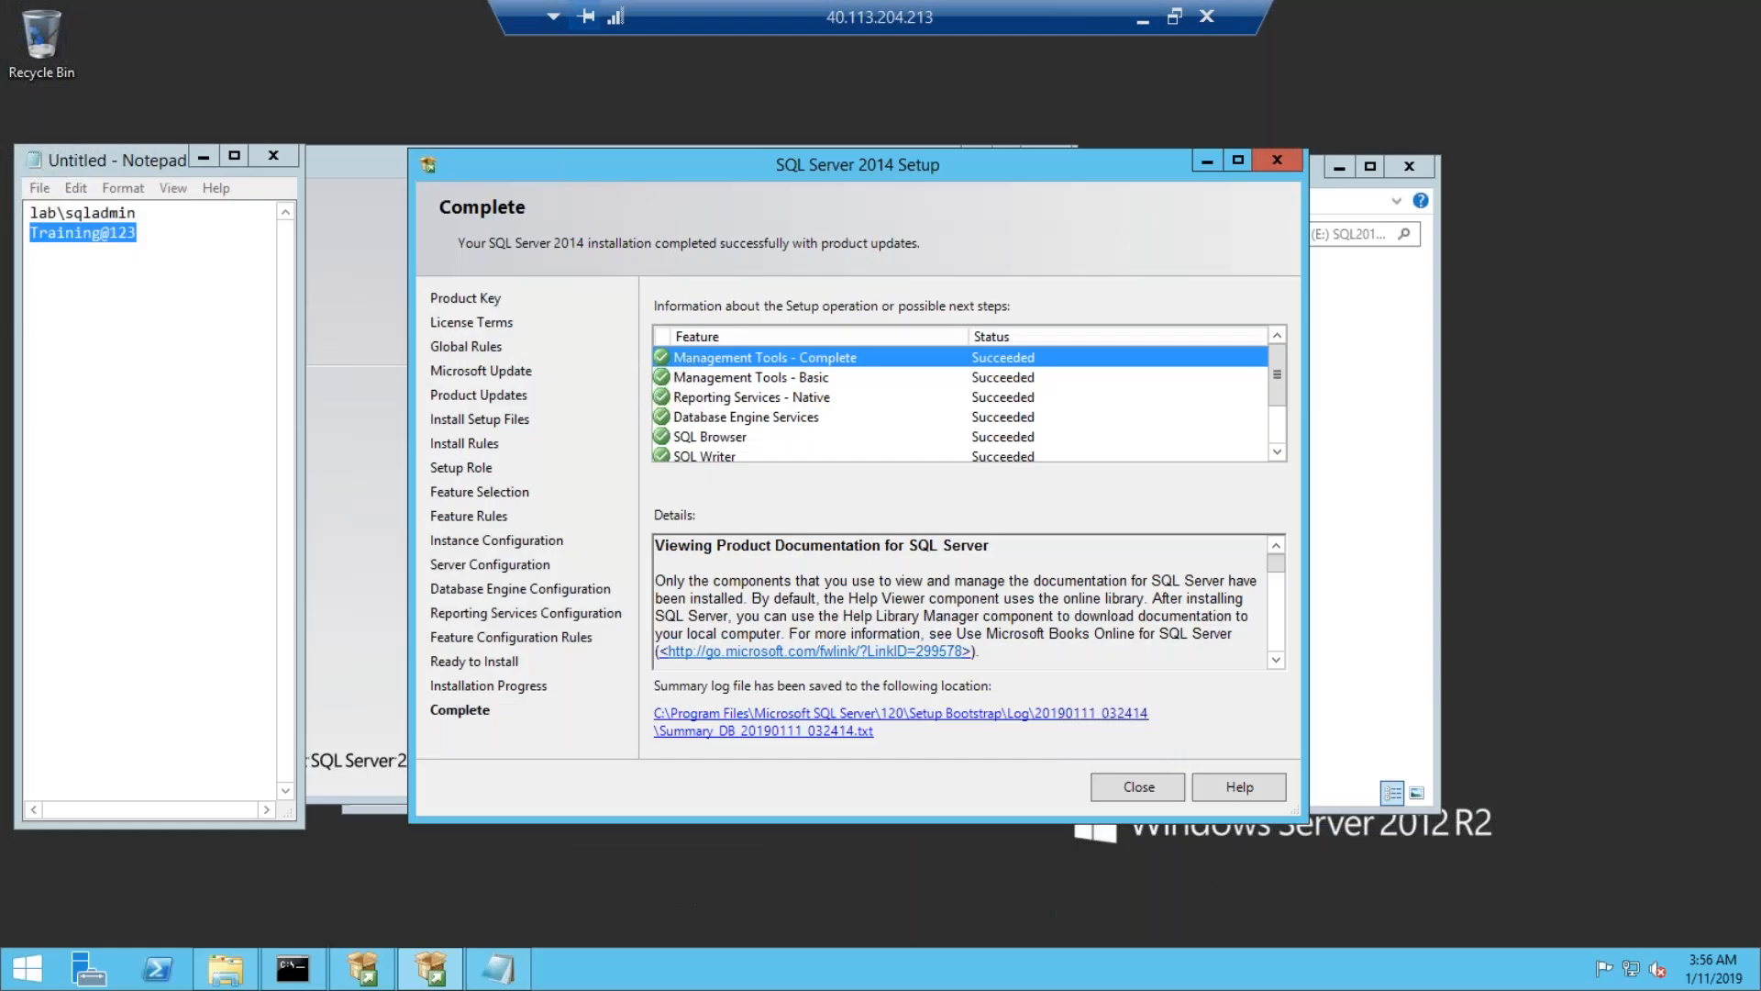
scroll(837, 405, "down", 4)
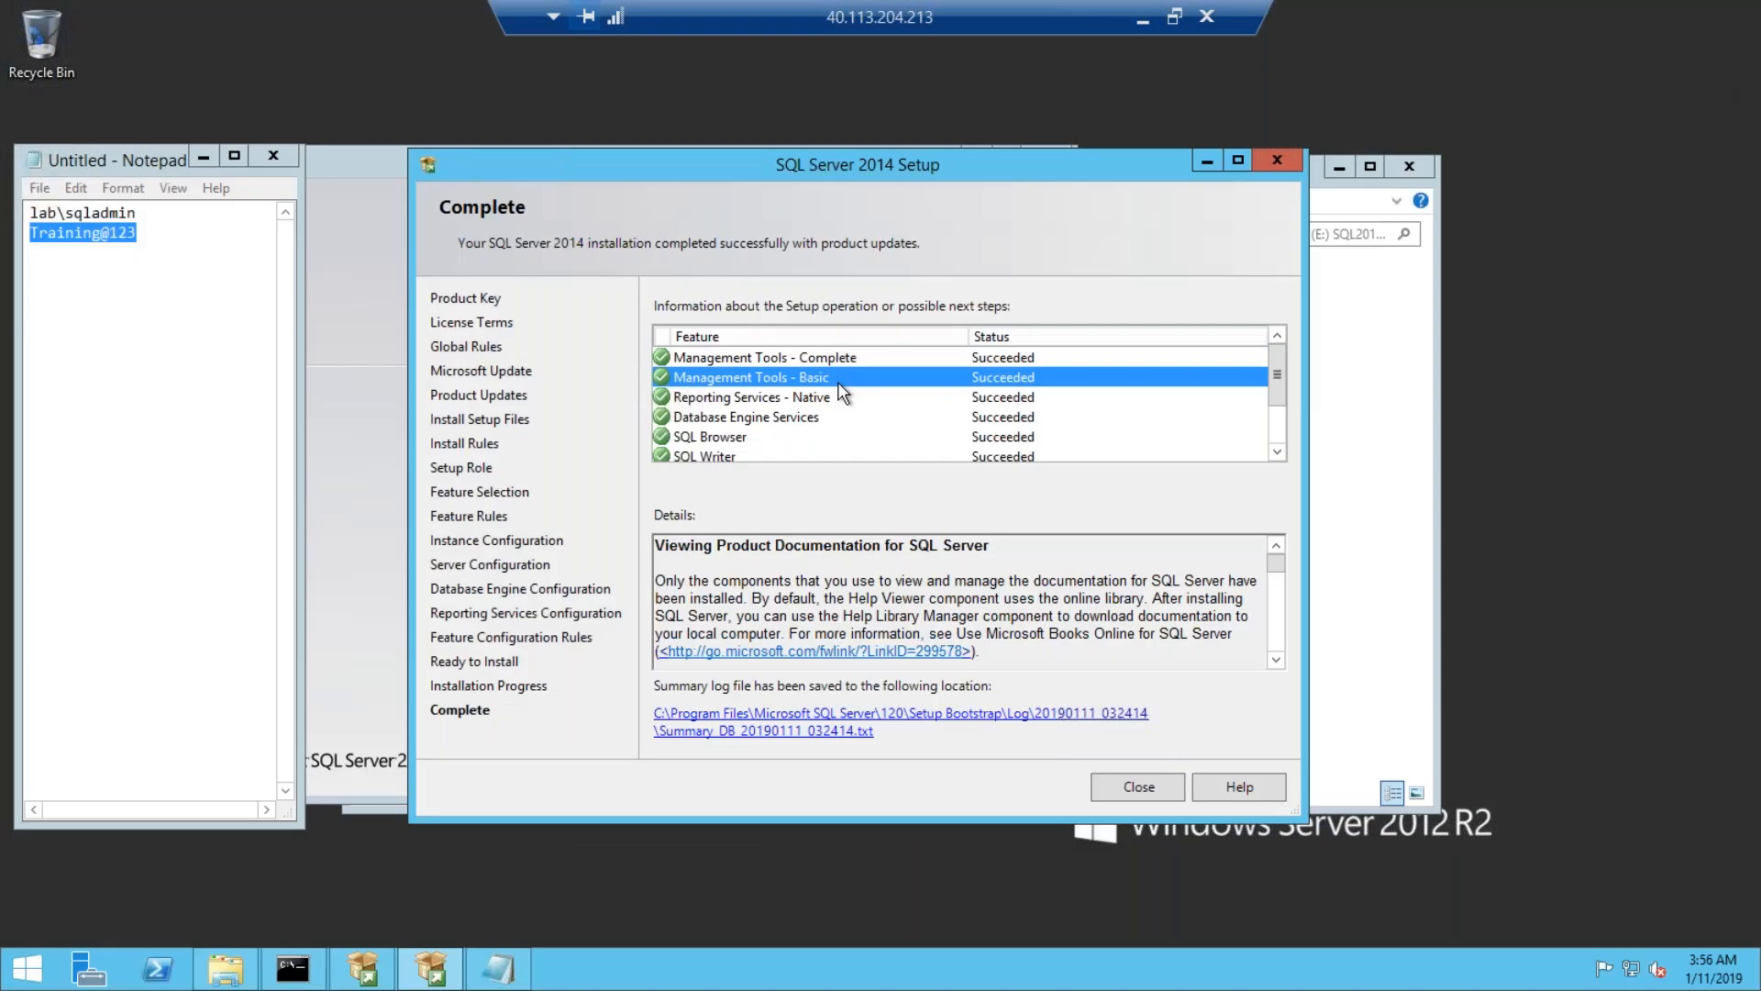
left_click(1138, 787)
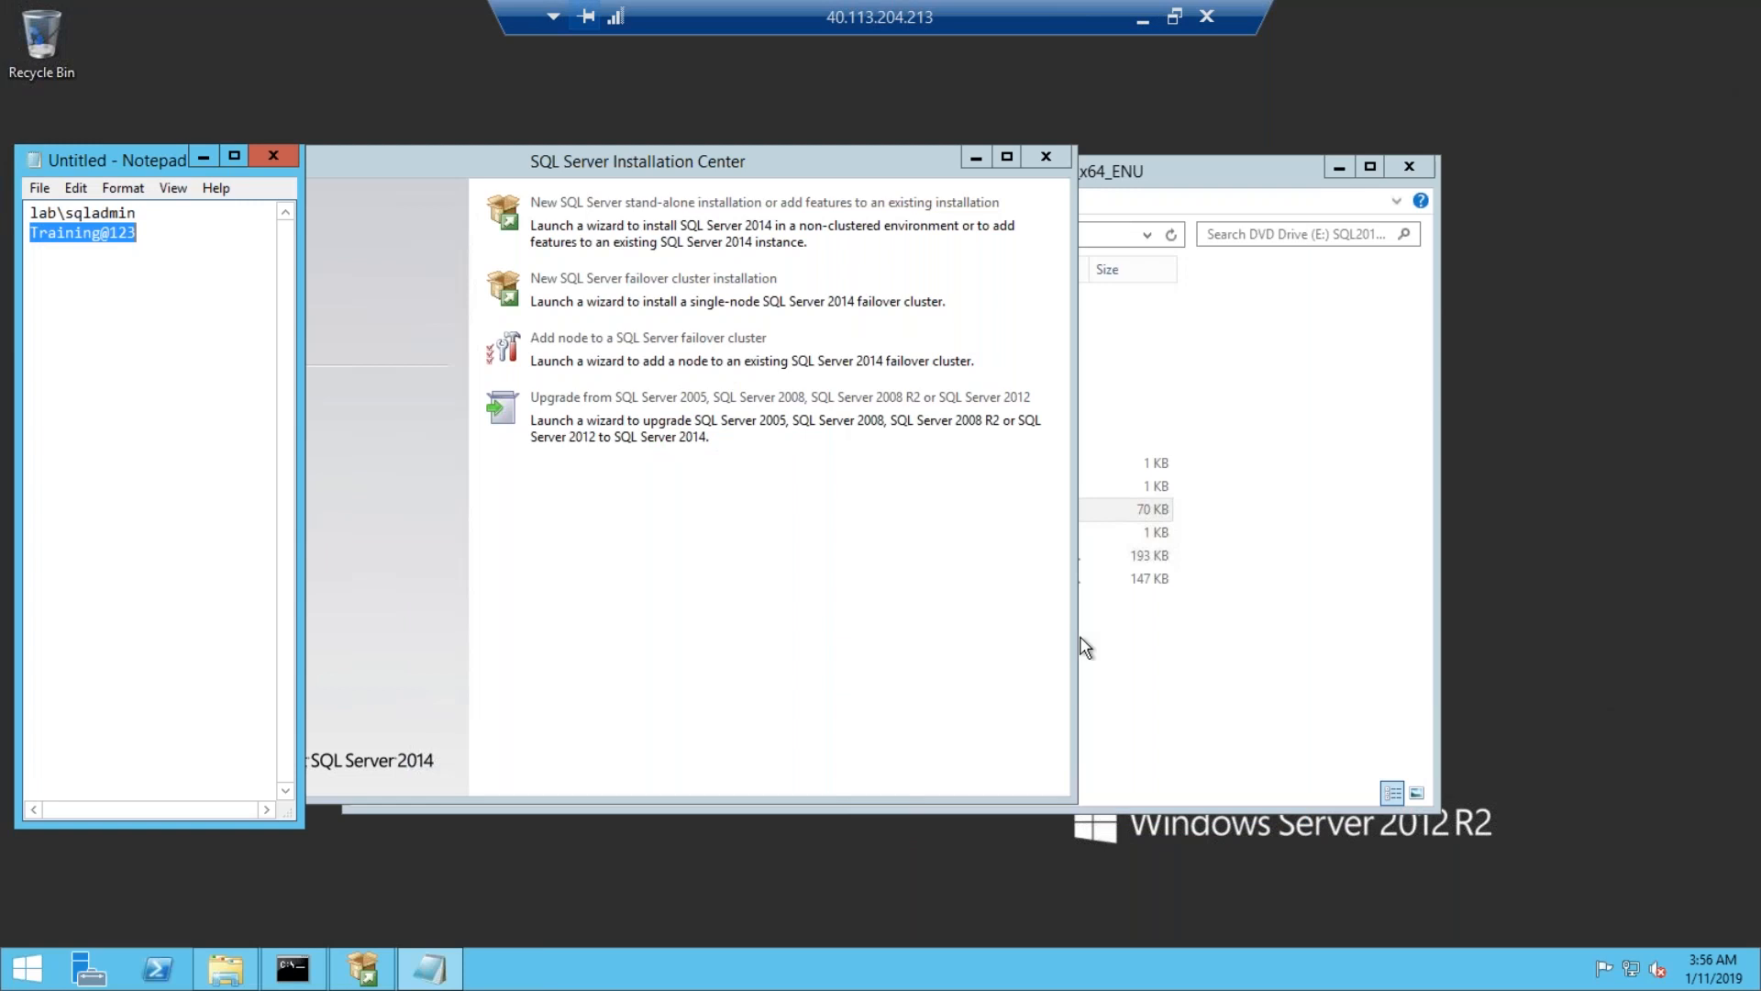
Close the SQL Server Installation Center and the DVD drive window, and discard the unsaved Notepad note.
left_click(1045, 158)
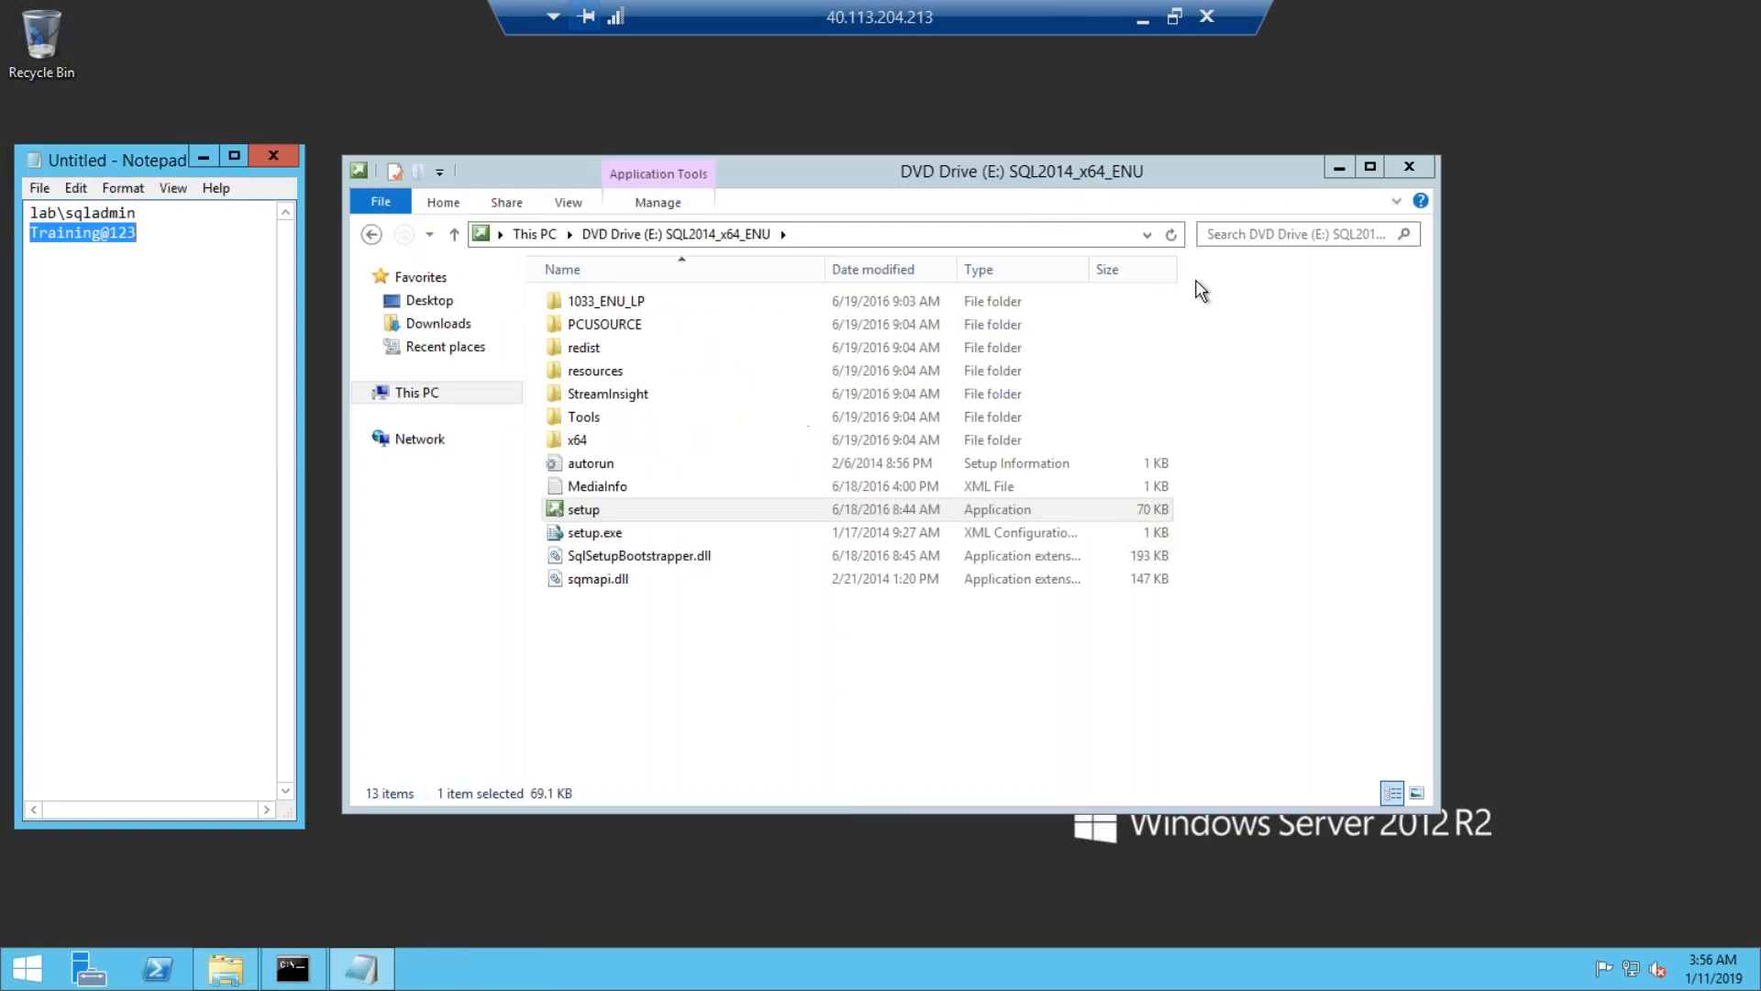
left_click(1410, 171)
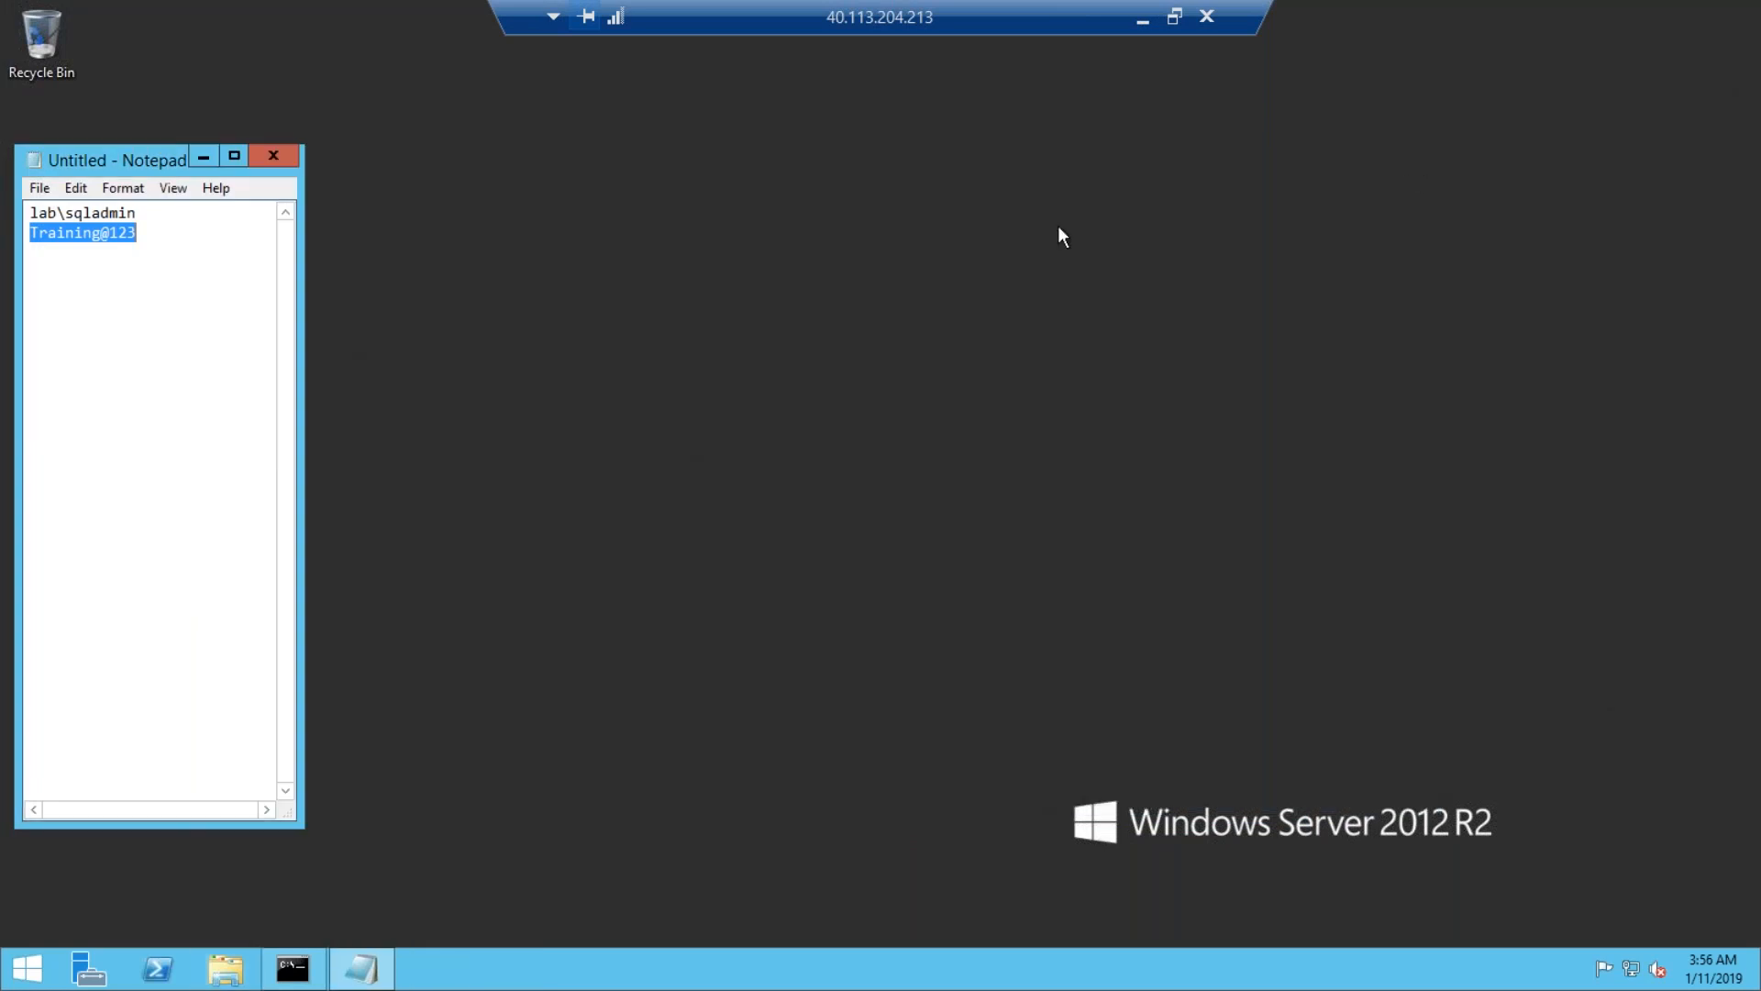
left_click(277, 155)
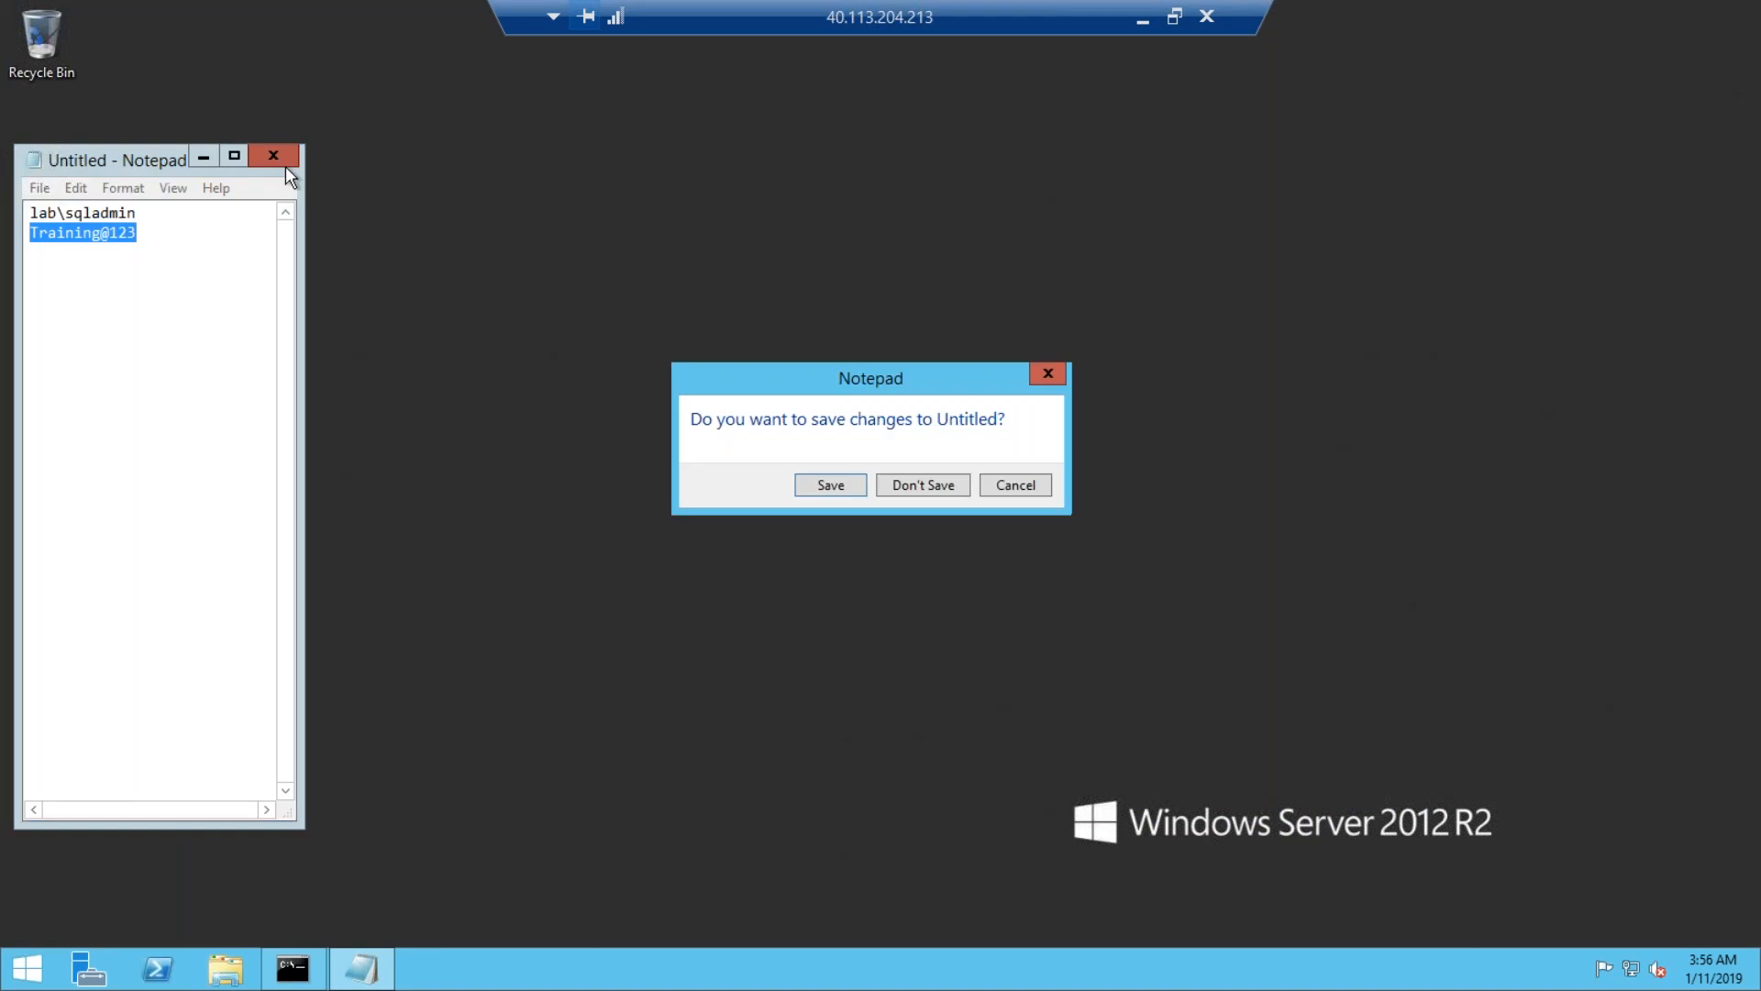
left_click(919, 491)
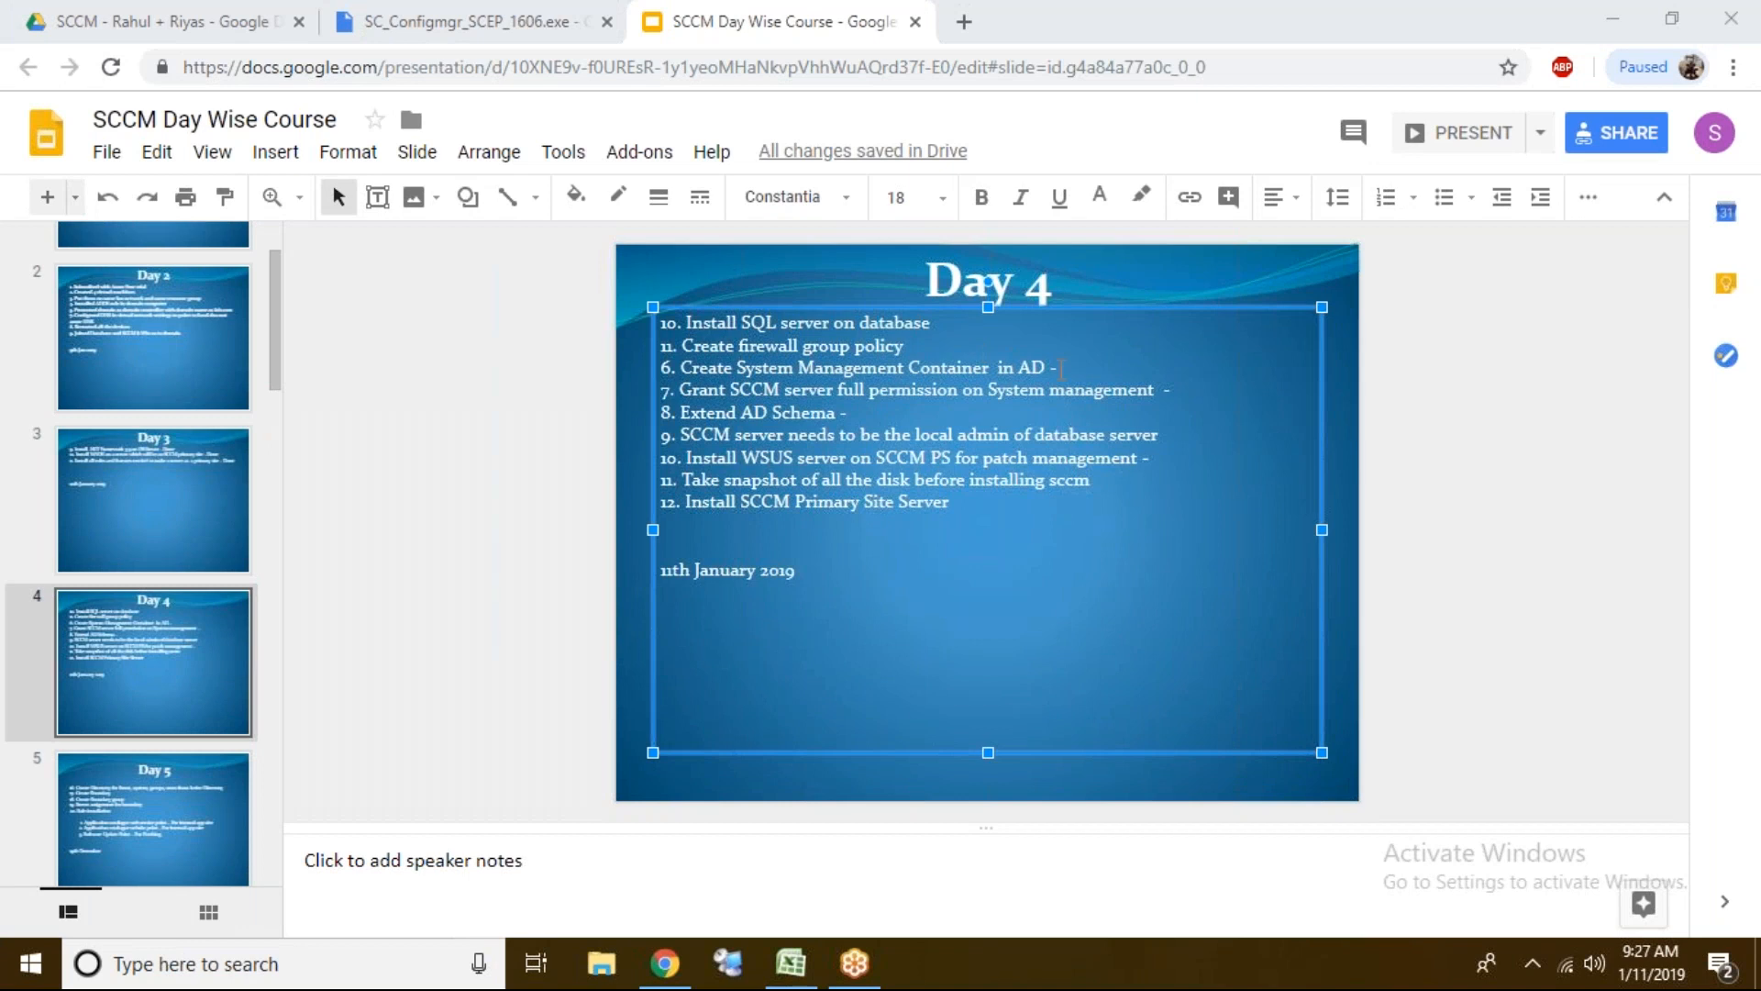
In the SCCM Day Wise Course presentation in Google Slides, insert five blank lines after "8. Extend AD Schema" on the Day 4 slide.
left_click(896, 408)
key("Return")
key("Return")
key("Return")
key("Return")
key("Return")
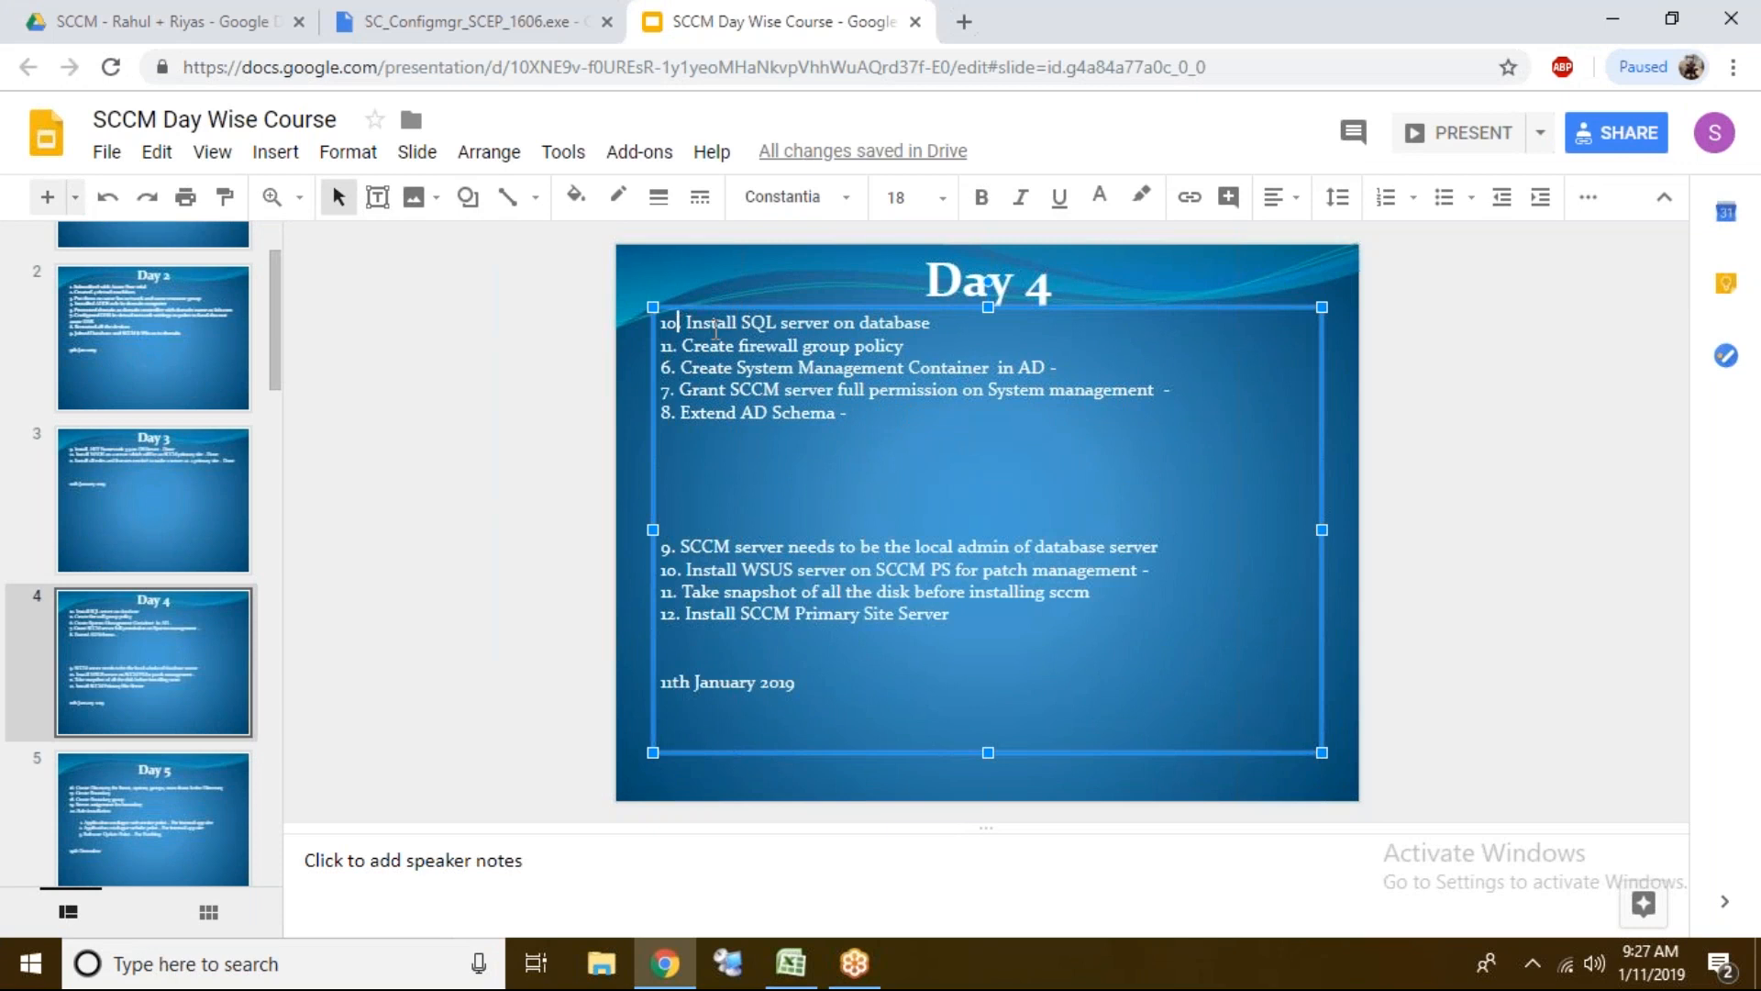
left_click(996, 338)
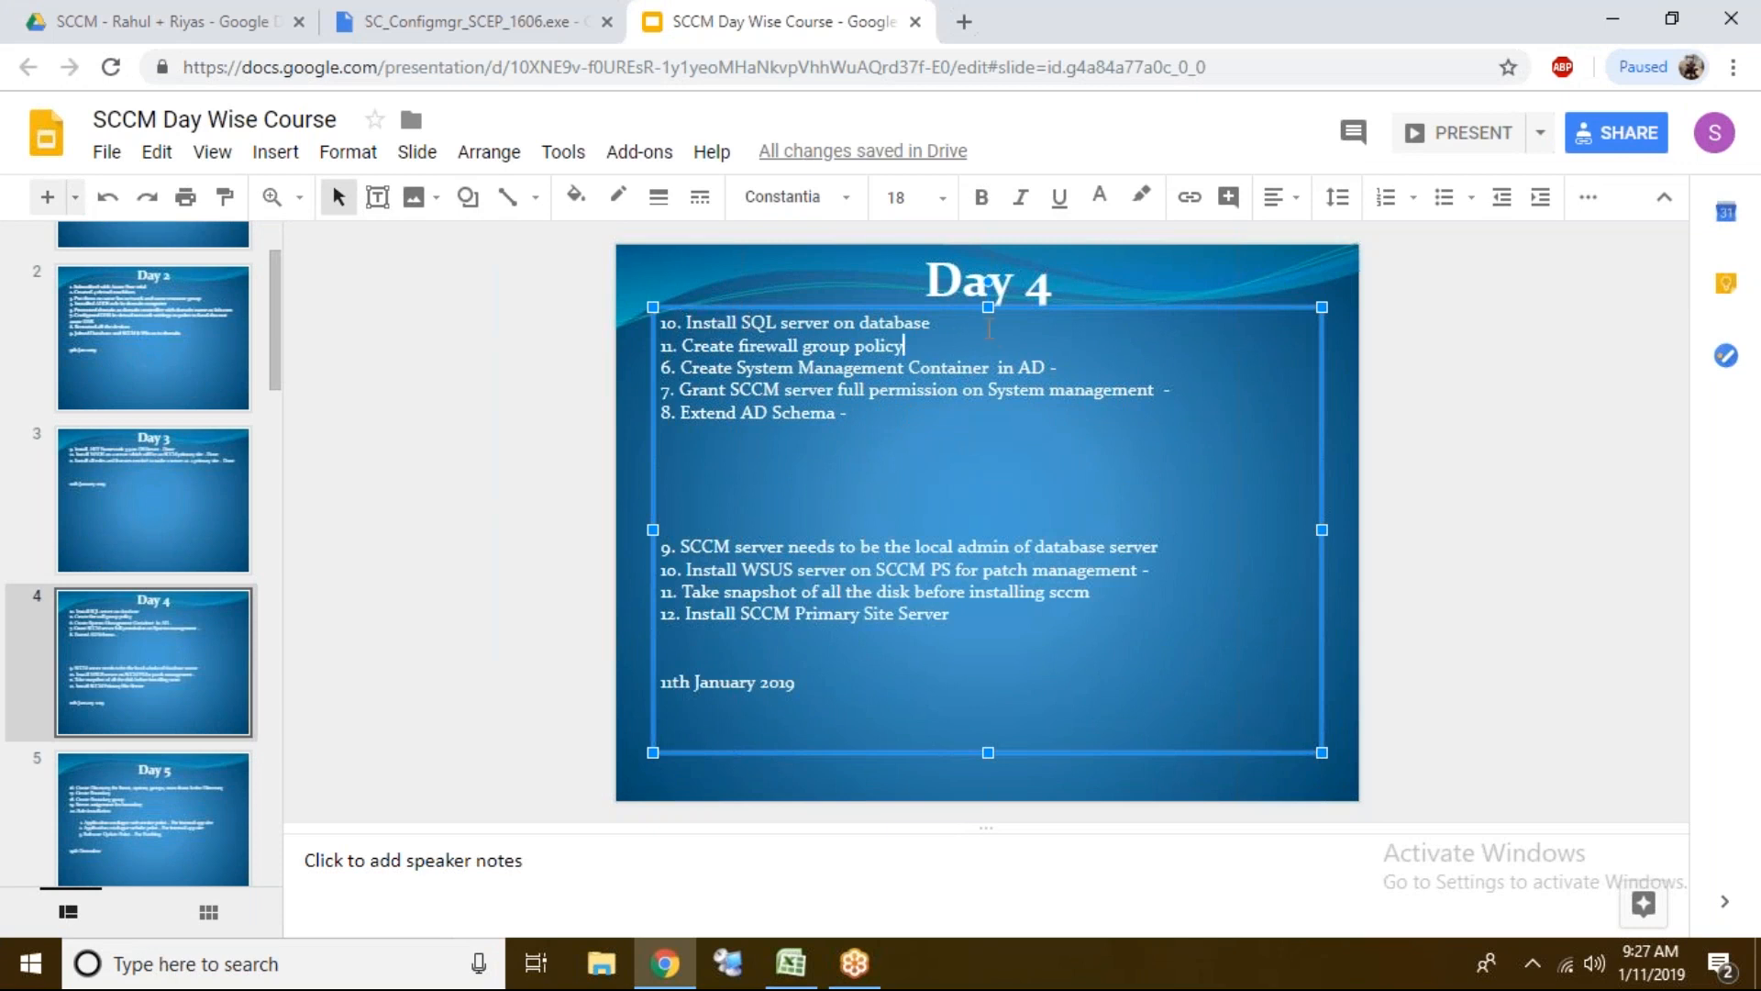